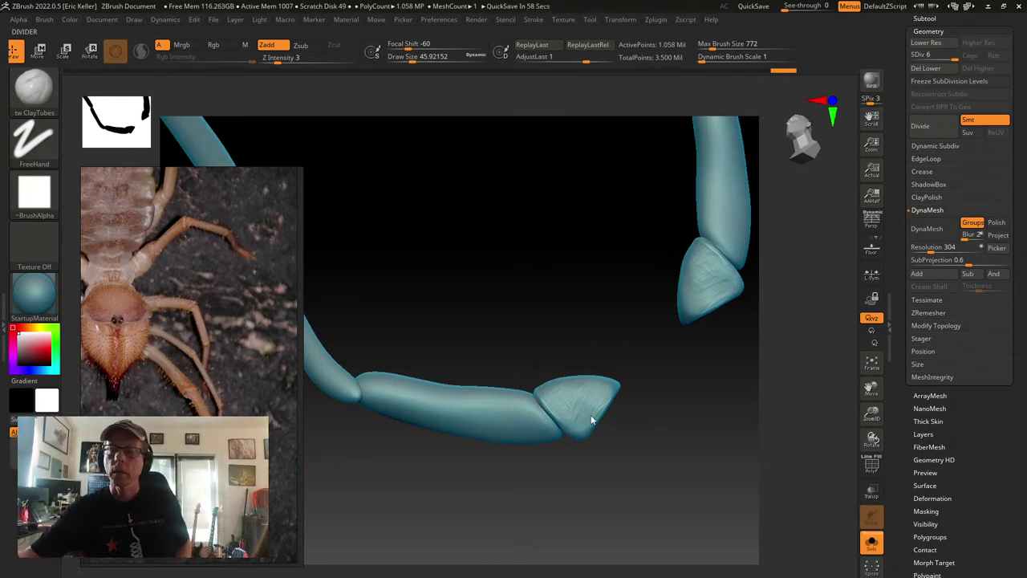
Sculpt the joint end of the leg's triangular base segment with the tw ClayTubes brush at Z Intensity 3
{"action": "right_click_drag", "start_coordinate": [591, 419], "coordinate": [571, 456]}
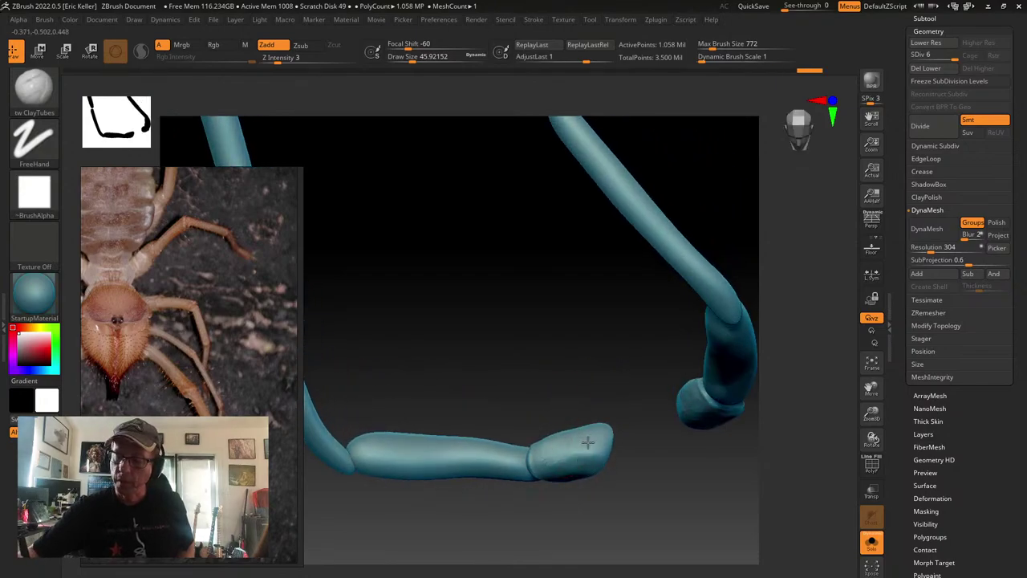
{"action": "right_click_drag", "start_coordinate": [623, 493], "coordinate": [563, 476]}
{"action": "left_click_drag", "start_coordinate": [540, 452], "coordinate": [553, 482]}
{"action": "right_click_drag", "start_coordinate": [553, 481], "coordinate": [534, 417], "text": "alt"}
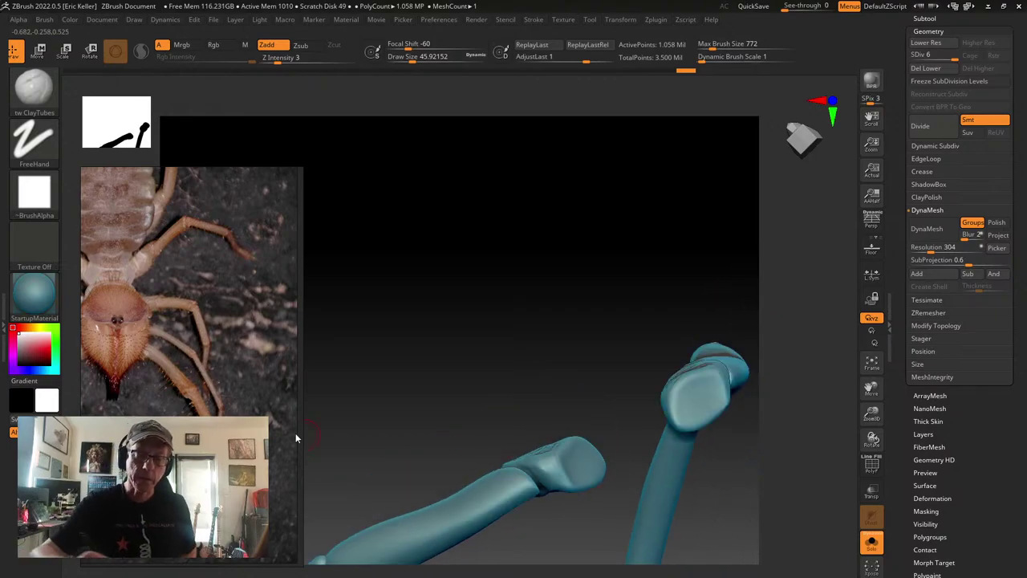
Show the whole creature to inspect how the leg base segments meet the body, and isolate the legs again
{"action": "left_click", "coordinate": [872, 543]}
{"action": "right_click_drag", "start_coordinate": [751, 504], "coordinate": [653, 487]}
{"action": "right_click_drag", "start_coordinate": [641, 526], "coordinate": [679, 445]}
{"action": "right_click_drag", "start_coordinate": [510, 441], "coordinate": [560, 461], "text": "ctrl"}
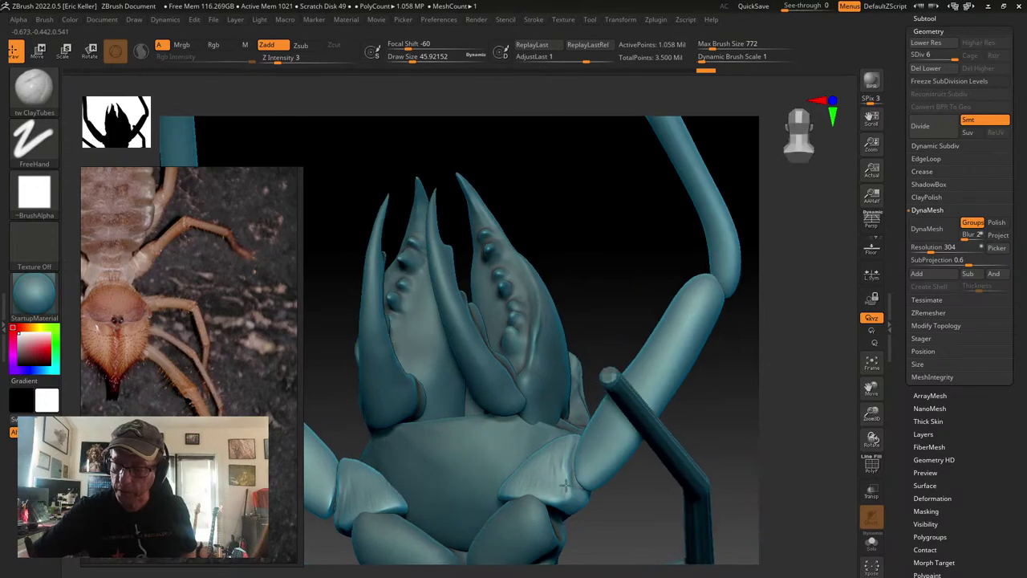
{"action": "right_click_drag", "start_coordinate": [544, 492], "coordinate": [822, 468]}
{"action": "left_click", "coordinate": [871, 543]}
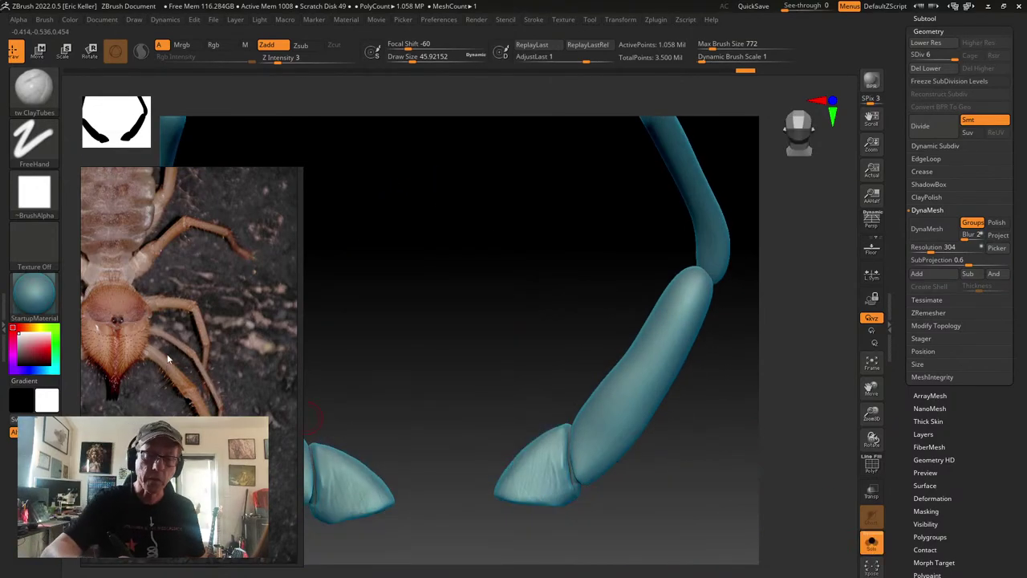
Examine how the leg segments join the body in the arachnid reference photo
{"action": "scroll", "coordinate": [208, 398], "scroll_direction": "down", "scroll_amount": 2}
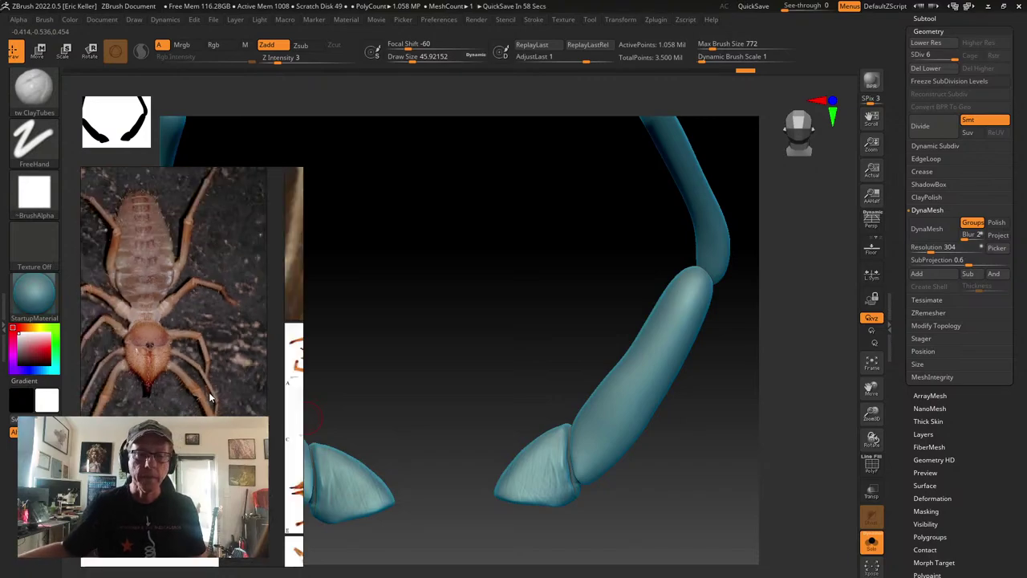
{"action": "middle_click_drag", "start_coordinate": [208, 398], "coordinate": [248, 407]}
{"action": "scroll", "coordinate": [217, 401], "scroll_direction": "down", "scroll_amount": 2}
{"action": "scroll", "coordinate": [191, 382], "scroll_direction": "up", "scroll_amount": 4}
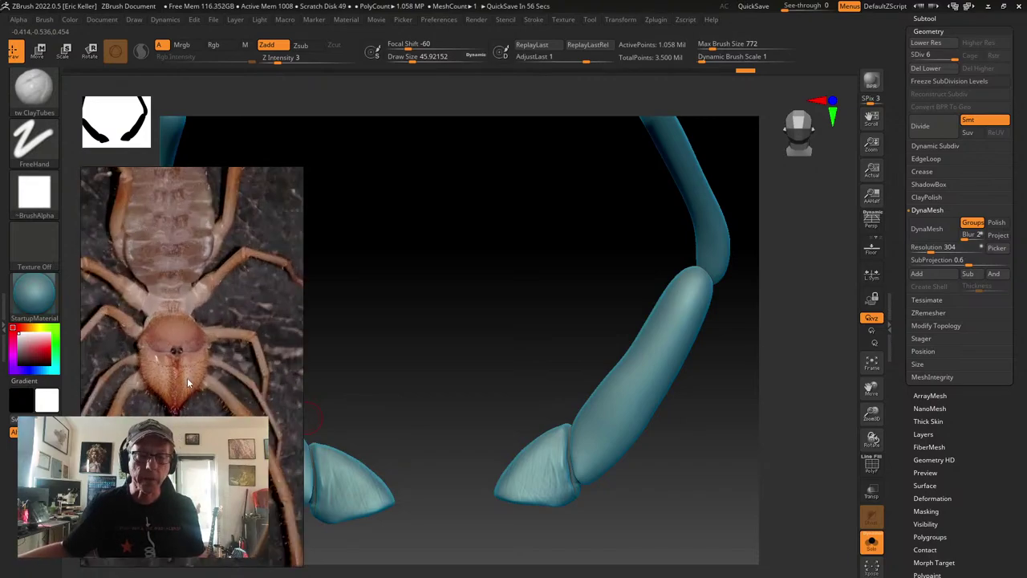
{"action": "scroll", "coordinate": [220, 388], "scroll_direction": "down", "scroll_amount": 1}
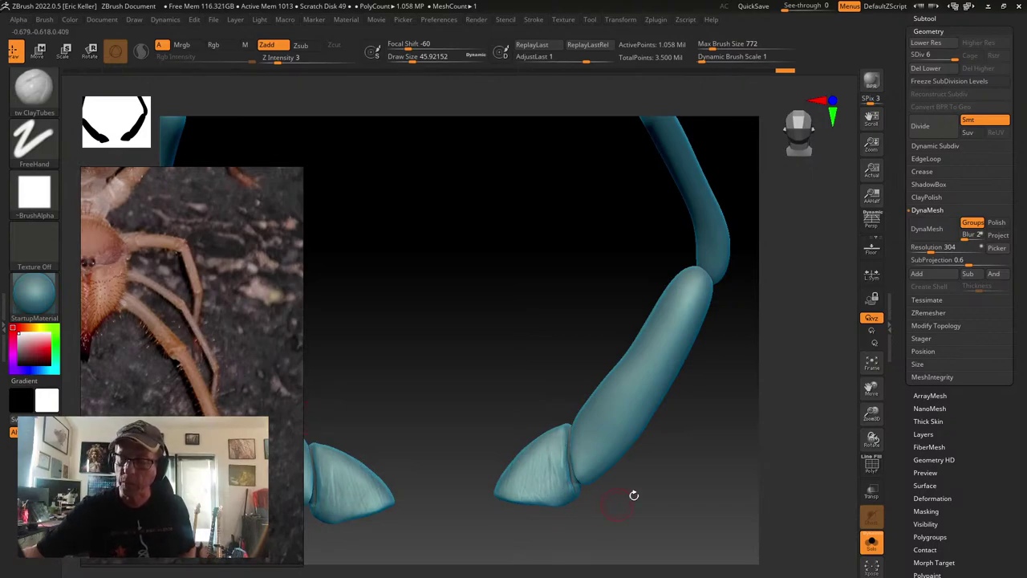
Check the polygroups of the leg segments with the polyframe display and switch it off again
{"action": "left_click_drag", "start_coordinate": [634, 493], "coordinate": [688, 465]}
{"action": "left_click", "coordinate": [875, 470]}
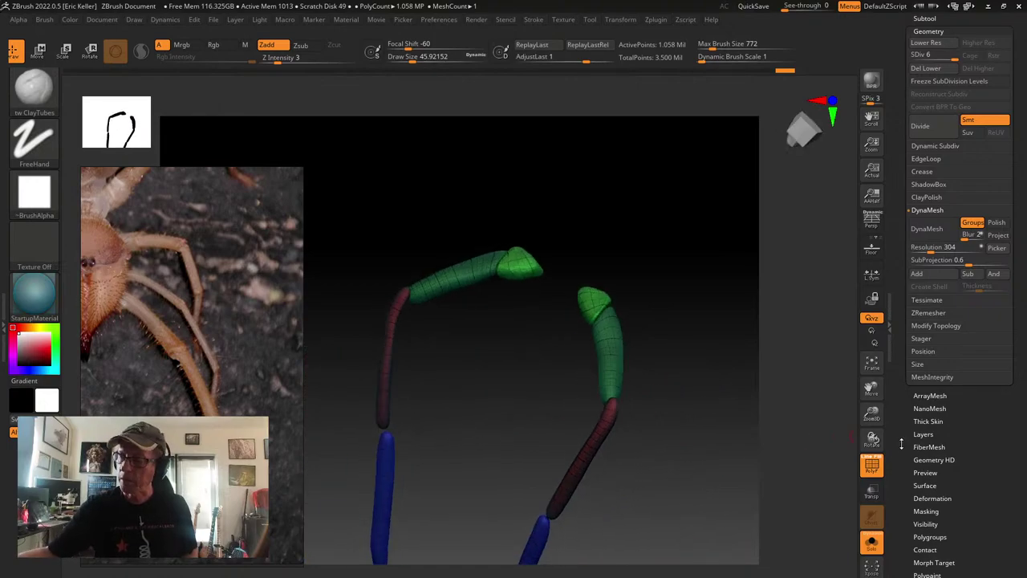
{"action": "left_click", "coordinate": [873, 465]}
{"action": "left_click_drag", "start_coordinate": [711, 398], "coordinate": [724, 419]}
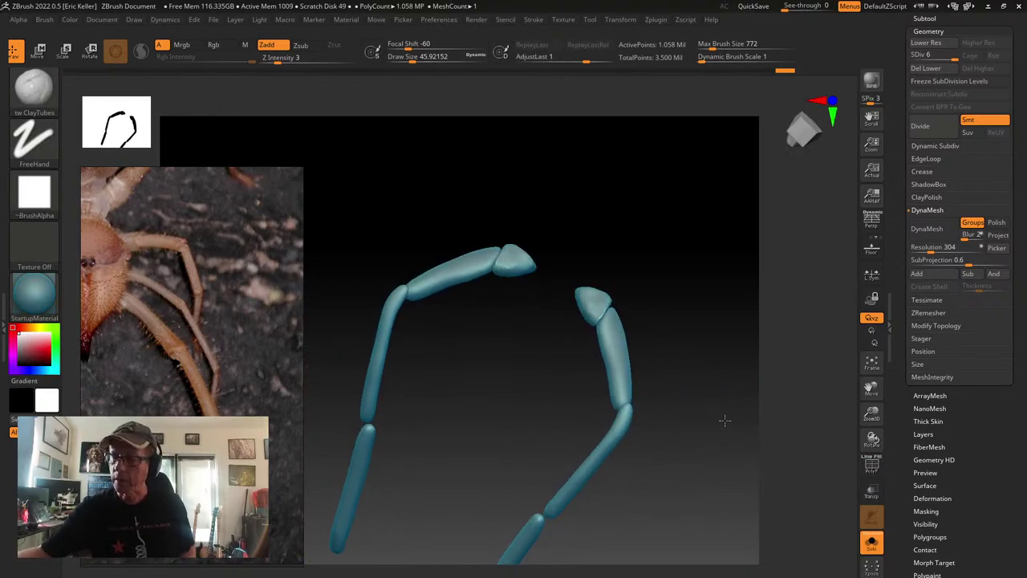
{"action": "left_click", "coordinate": [872, 466]}
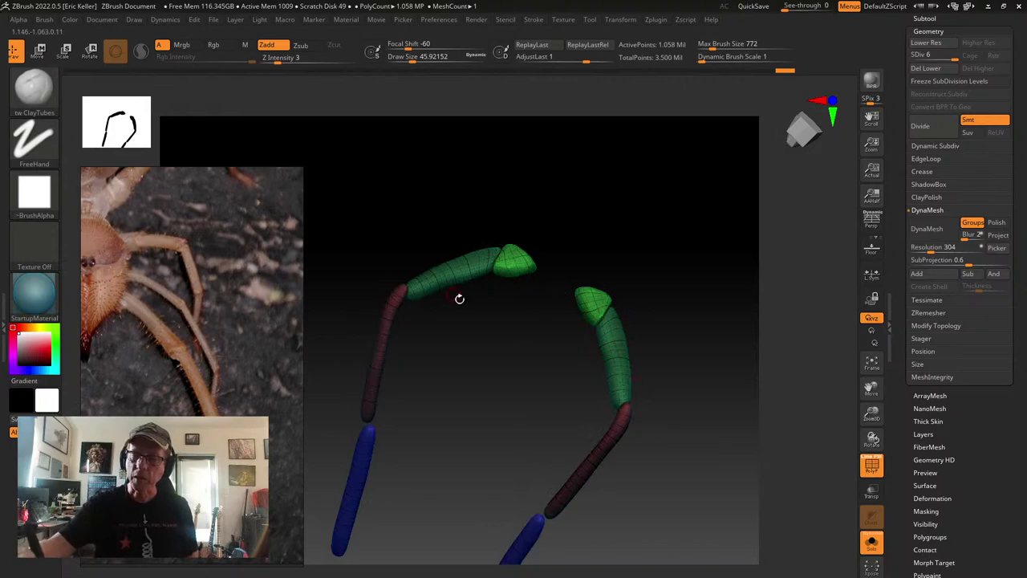
{"action": "left_click", "coordinate": [872, 465]}
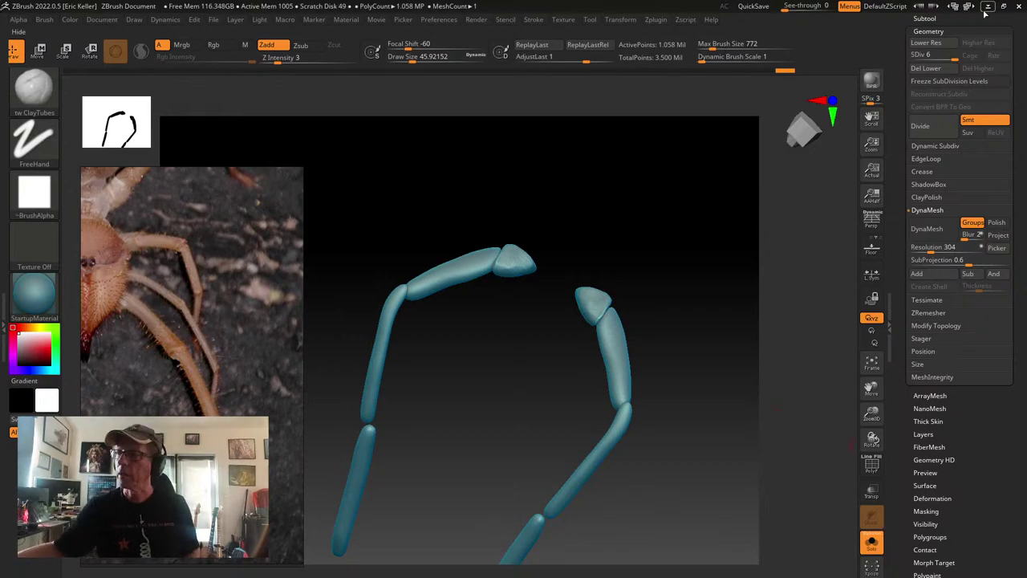
Restore the maximized program window and resize it to nearly fill the screen
{"action": "left_click", "coordinate": [1004, 6]}
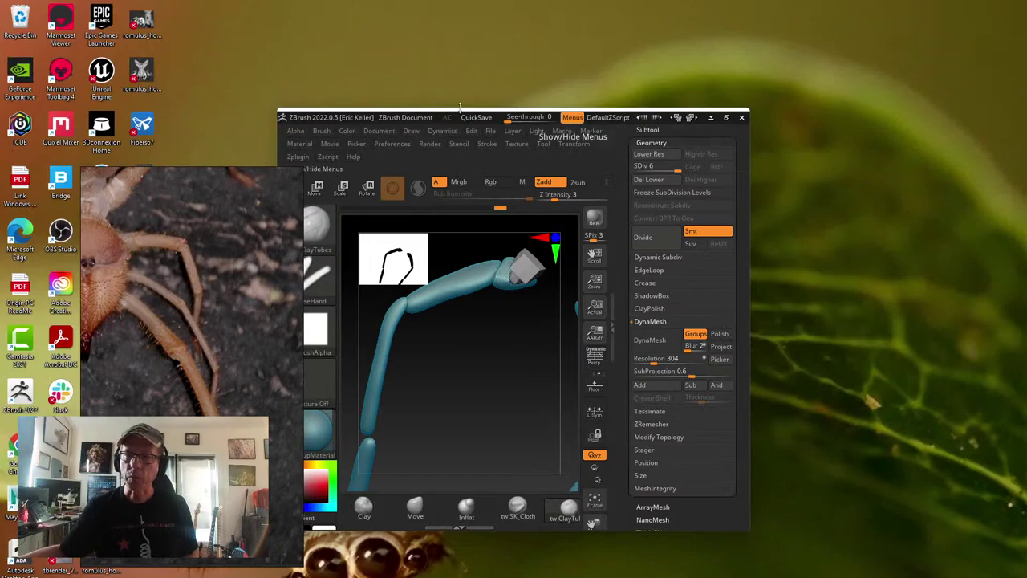
{"action": "left_click_drag", "start_coordinate": [415, 106], "coordinate": [145, 2]}
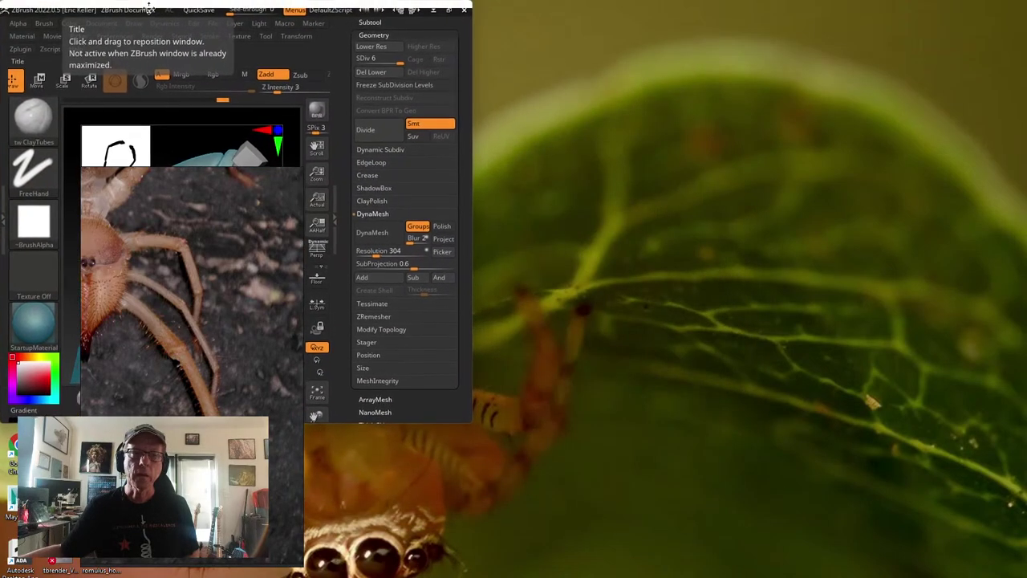
{"action": "left_click_drag", "start_coordinate": [470, 417], "coordinate": [1019, 571]}
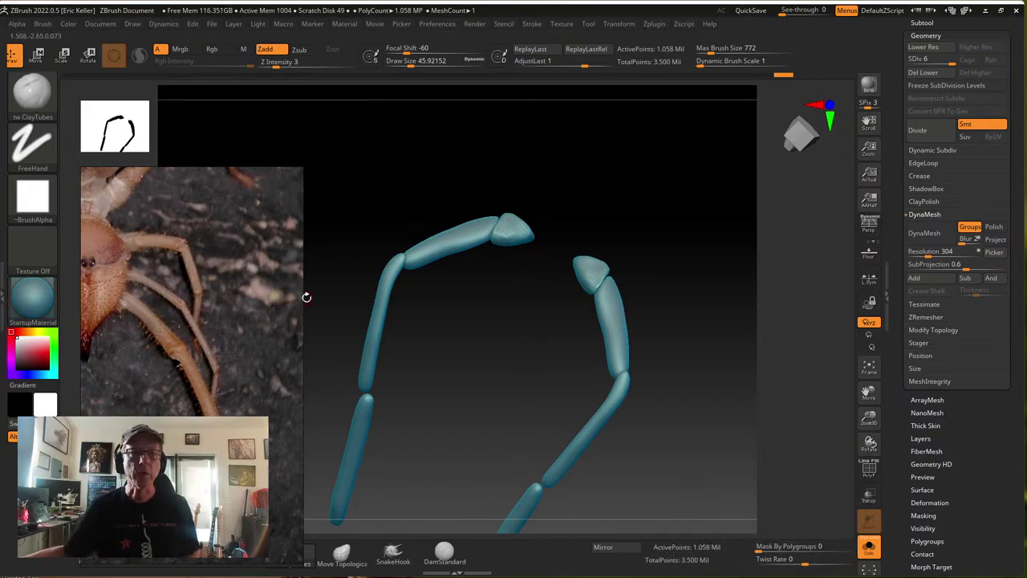
Open the Brush palette and move the reference photo away from its list of brushes
{"action": "left_click", "coordinate": [45, 23]}
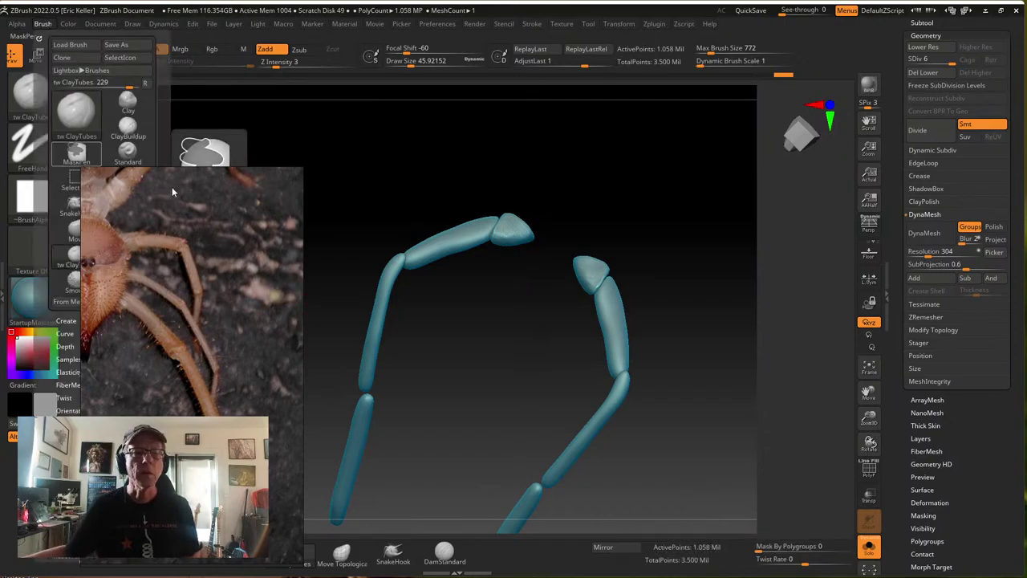
{"action": "left_click_drag", "start_coordinate": [172, 187], "coordinate": [360, 236]}
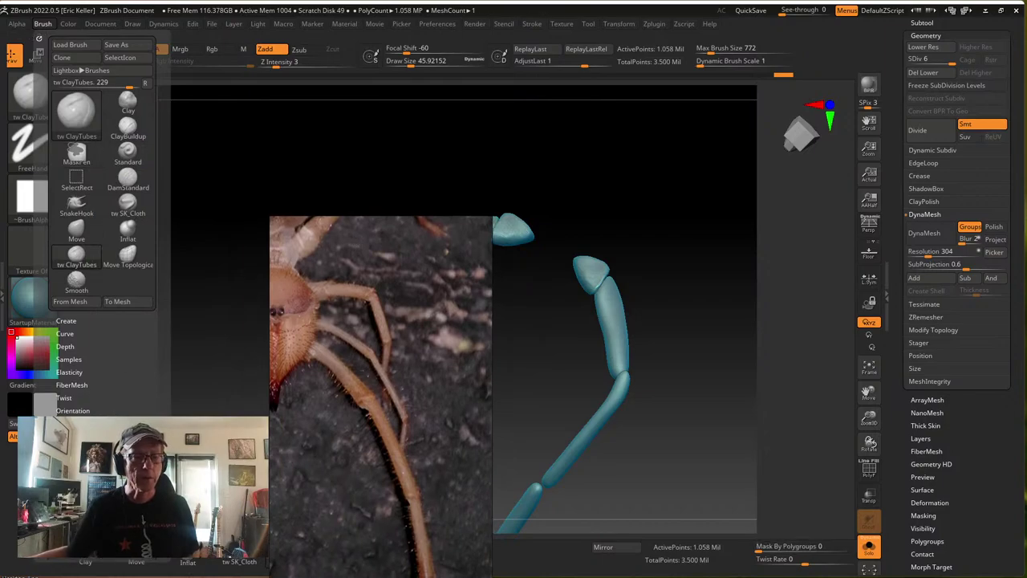
{"action": "left_click", "coordinate": [69, 24]}
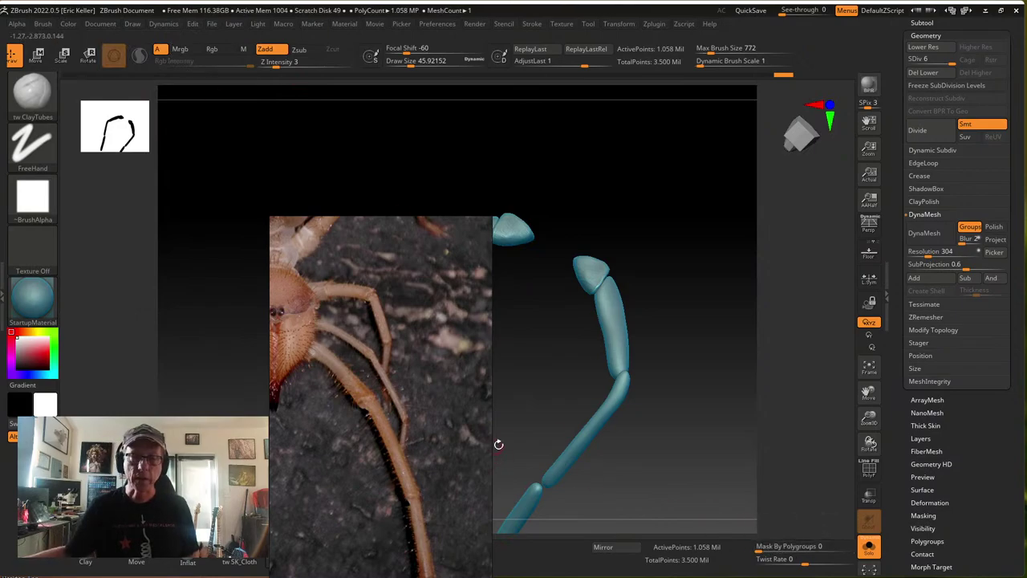
Move the reference photo back beside the leg model, shrink its window, and frame the front legs in it
{"action": "left_click_drag", "start_coordinate": [499, 445], "coordinate": [561, 440]}
{"action": "mouse_move", "coordinate": [356, 366]}
{"action": "left_mouse_down"}
{"action": "mouse_move", "coordinate": [379, 372]}
{"action": "mouse_move", "coordinate": [280, 319]}
{"action": "mouse_move", "coordinate": [369, 384]}
{"action": "mouse_move", "coordinate": [207, 229]}
{"action": "mouse_move", "coordinate": [191, 281]}
{"action": "mouse_move", "coordinate": [216, 292]}
{"action": "left_mouse_up"}
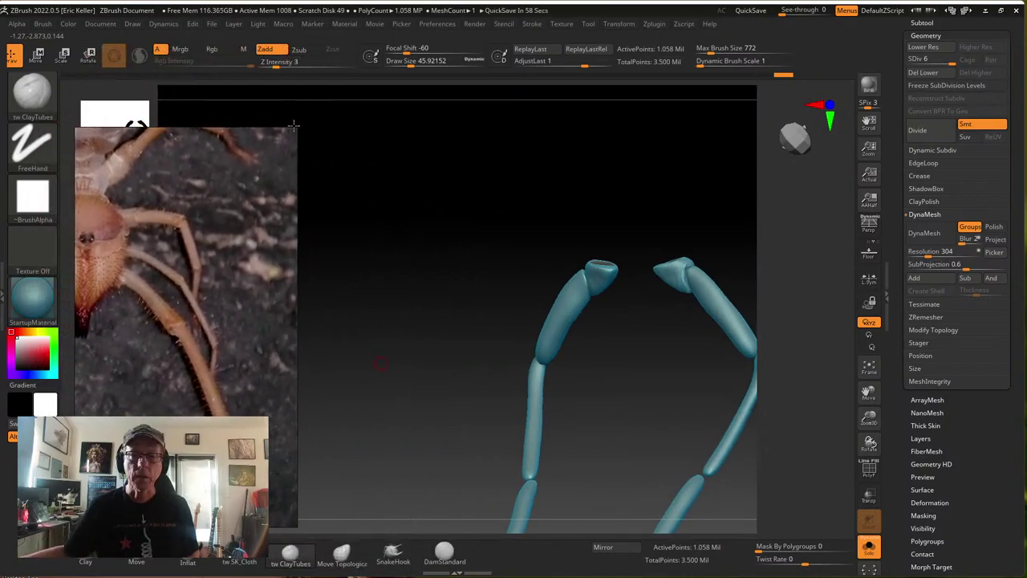
{"action": "left_click_drag", "start_coordinate": [295, 128], "coordinate": [232, 202]}
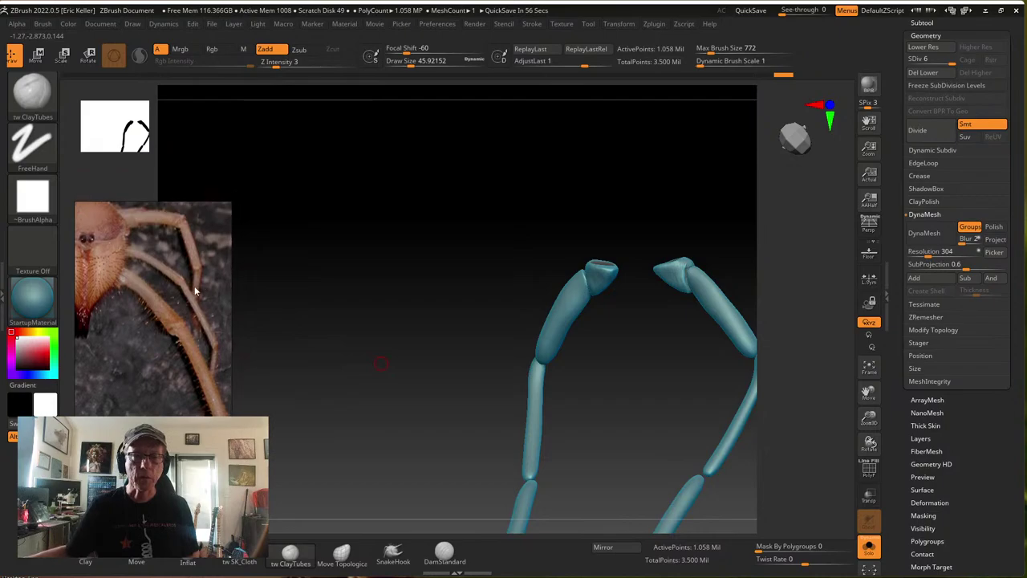
{"action": "left_click_drag", "start_coordinate": [184, 256], "coordinate": [183, 278]}
{"action": "right_click_drag", "start_coordinate": [182, 279], "coordinate": [184, 236]}
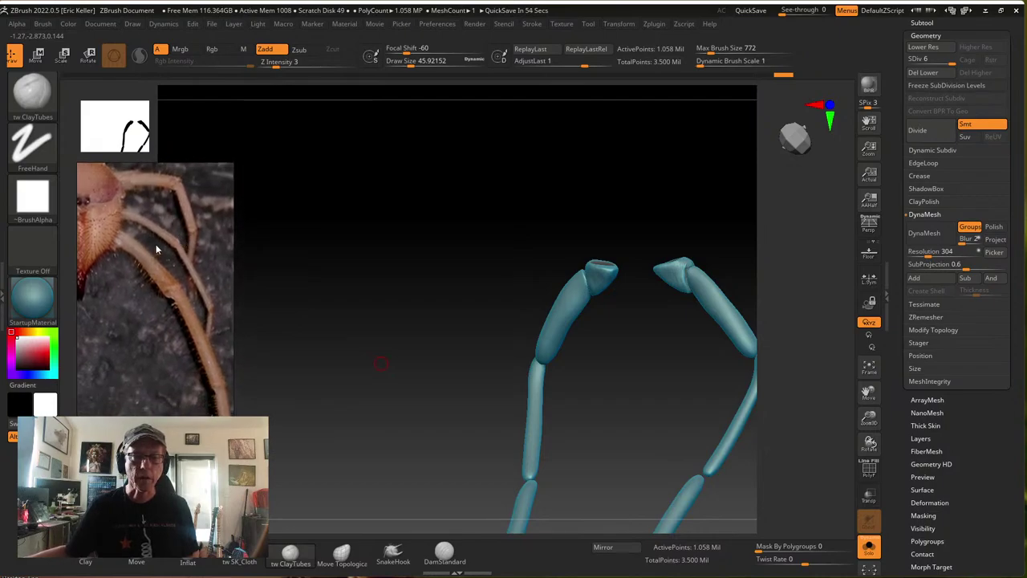
{"action": "left_click_drag", "start_coordinate": [156, 244], "coordinate": [143, 244]}
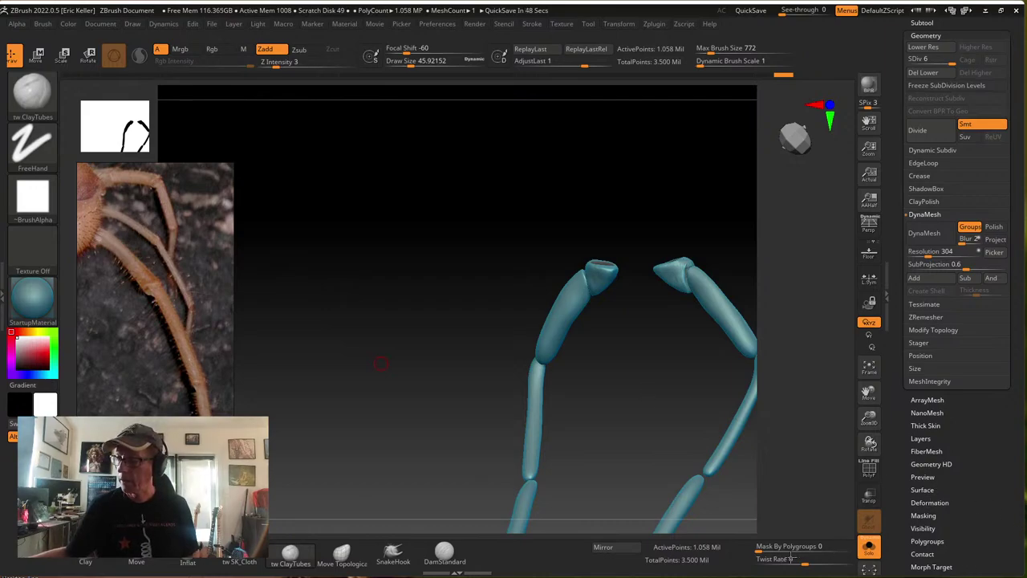
Set Mask By Polygroups to 100 and choose the Move brush with a draw size of about 65
{"action": "left_click_drag", "start_coordinate": [787, 545], "coordinate": [824, 546]}
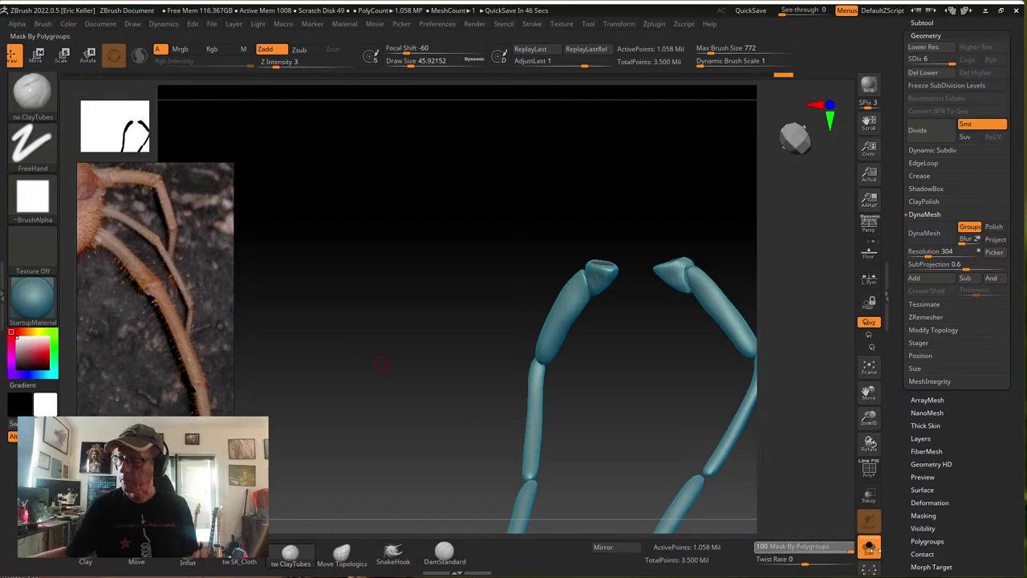
{"action": "left_click_drag", "start_coordinate": [585, 442], "coordinate": [660, 437]}
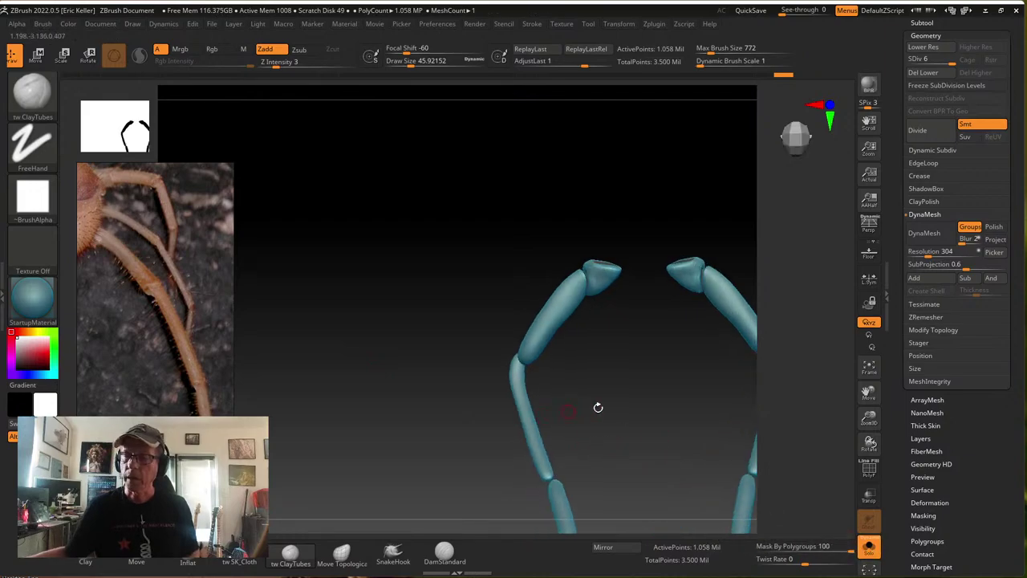
{"action": "mouse_move", "coordinate": [598, 408]}
{"action": "left_mouse_down", "text": "alt"}
{"action": "mouse_move", "coordinate": [500, 403]}
{"action": "mouse_move", "coordinate": [584, 413]}
{"action": "left_mouse_up", "text": "alt"}
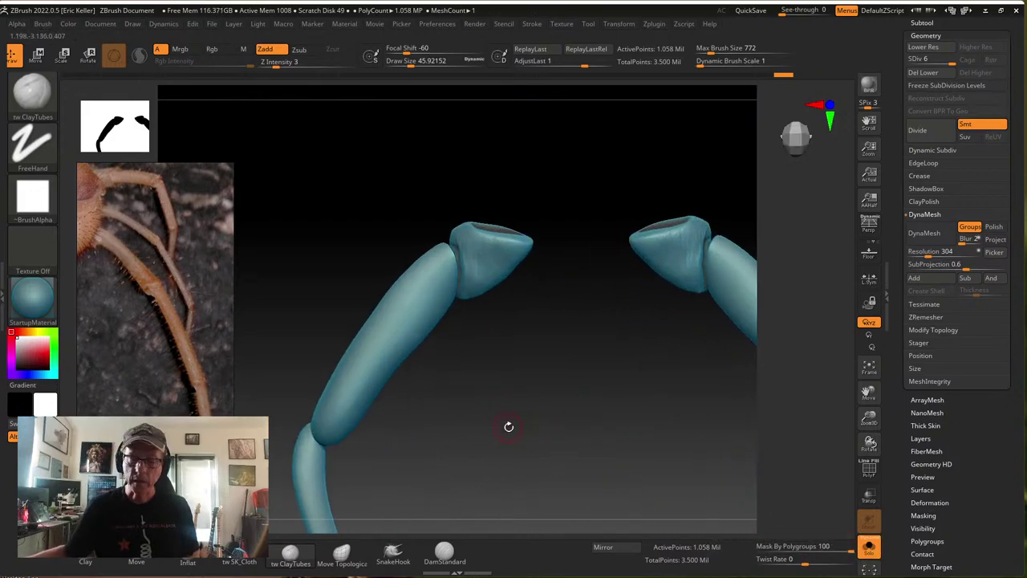
{"action": "key", "text": "b"}
{"action": "key", "text": "m"}
{"action": "key", "text": "v"}
{"action": "mouse_move", "coordinate": [506, 423]}
{"action": "left_mouse_down"}
{"action": "mouse_move", "coordinate": [601, 350]}
{"action": "mouse_move", "coordinate": [506, 394]}
{"action": "mouse_move", "coordinate": [508, 436]}
{"action": "left_mouse_up"}
{"action": "key", "text": "s"}
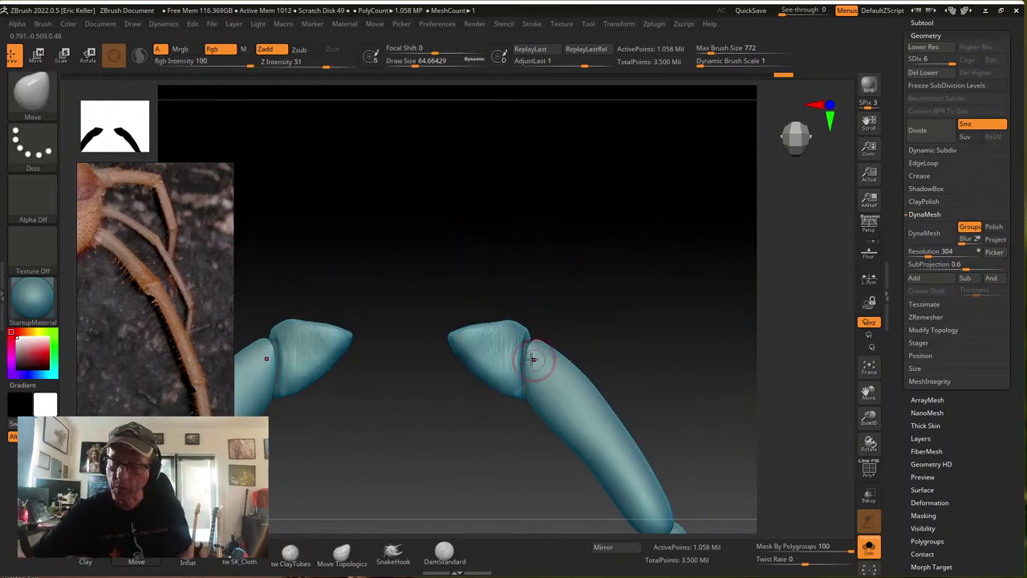
Pull the joint edge of the triangular base segment outward over the neighbouring leg segment with the Move brush
{"action": "left_click_drag", "start_coordinate": [532, 358], "coordinate": [521, 374]}
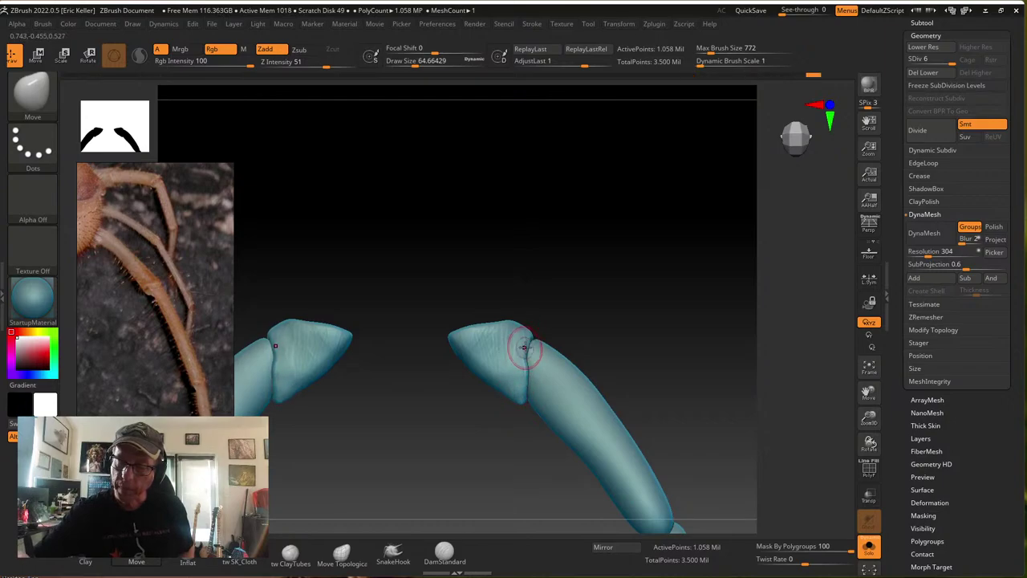
{"action": "left_click_drag", "start_coordinate": [583, 314], "coordinate": [518, 359]}
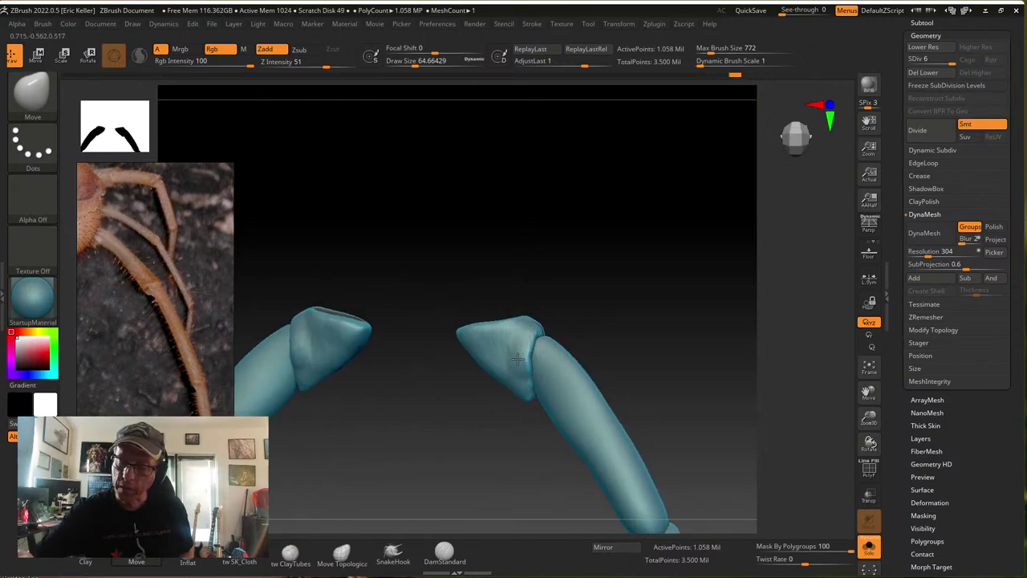
Enlarge the draw size to about 87 and reshape the base segment's rim around the joint from the side
{"action": "right_click_drag", "start_coordinate": [515, 358], "coordinate": [518, 361]}
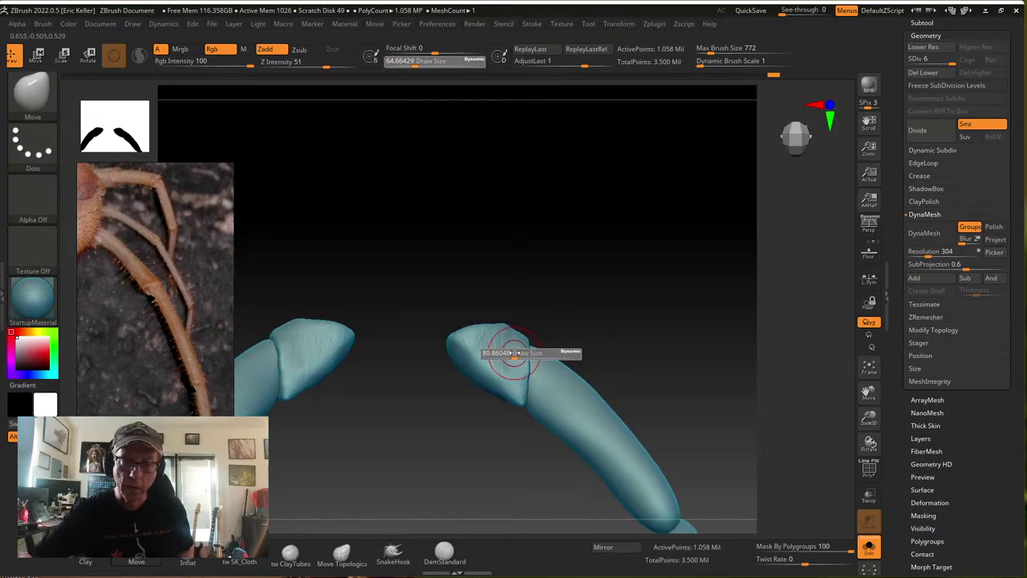
{"action": "left_click_drag", "start_coordinate": [571, 355], "coordinate": [537, 346]}
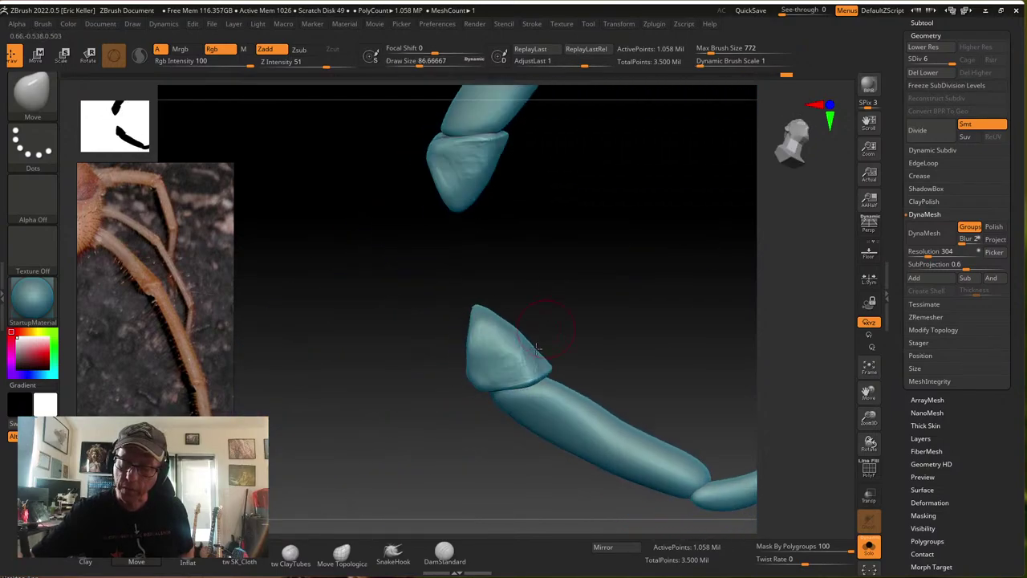
{"action": "left_click_drag", "start_coordinate": [495, 388], "coordinate": [540, 373]}
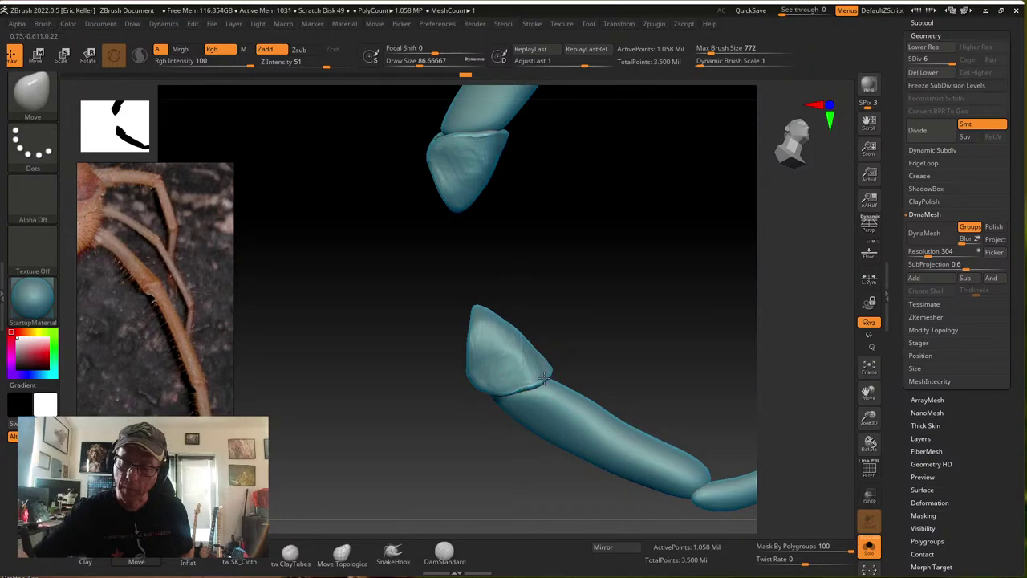
{"action": "left_click_drag", "start_coordinate": [567, 335], "coordinate": [569, 320]}
{"action": "mouse_move", "coordinate": [525, 364]}
{"action": "left_mouse_down"}
{"action": "mouse_move", "coordinate": [482, 368]}
{"action": "mouse_move", "coordinate": [503, 361]}
{"action": "mouse_move", "coordinate": [487, 386]}
{"action": "mouse_move", "coordinate": [509, 376]}
{"action": "mouse_move", "coordinate": [492, 371]}
{"action": "left_mouse_up"}
Nudge the base segment's lower corner where it overlaps the next leg segment with the Move brush
{"action": "mouse_move", "coordinate": [594, 351]}
{"action": "left_mouse_down"}
{"action": "mouse_move", "coordinate": [605, 328]}
{"action": "mouse_move", "coordinate": [667, 298]}
{"action": "mouse_move", "coordinate": [578, 417]}
{"action": "mouse_move", "coordinate": [569, 465]}
{"action": "mouse_move", "coordinate": [567, 350]}
{"action": "mouse_move", "coordinate": [551, 374]}
{"action": "mouse_move", "coordinate": [515, 294]}
{"action": "mouse_move", "coordinate": [523, 304]}
{"action": "mouse_move", "coordinate": [496, 326]}
{"action": "left_mouse_up"}
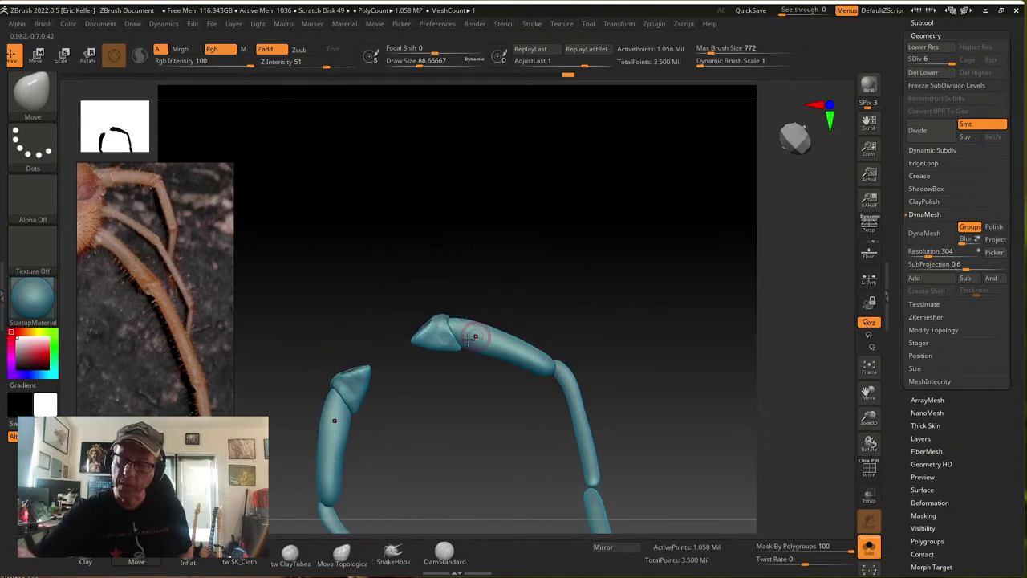
{"action": "left_click_drag", "start_coordinate": [444, 340], "coordinate": [442, 338]}
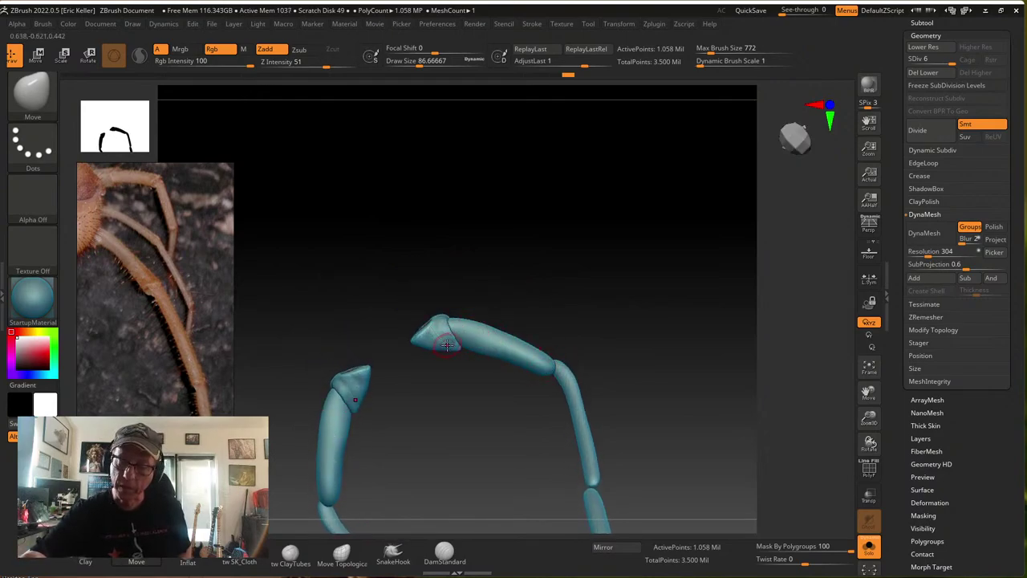
{"action": "mouse_move", "coordinate": [554, 274]}
{"action": "left_mouse_down"}
{"action": "mouse_move", "coordinate": [538, 259]}
{"action": "mouse_move", "coordinate": [578, 374]}
{"action": "mouse_move", "coordinate": [535, 312]}
{"action": "mouse_move", "coordinate": [573, 367]}
{"action": "mouse_move", "coordinate": [531, 367]}
{"action": "mouse_move", "coordinate": [544, 392]}
{"action": "mouse_move", "coordinate": [560, 358]}
{"action": "mouse_move", "coordinate": [549, 314]}
{"action": "mouse_move", "coordinate": [540, 362]}
{"action": "left_mouse_up"}
{"action": "right_click_drag", "start_coordinate": [394, 355], "coordinate": [432, 409]}
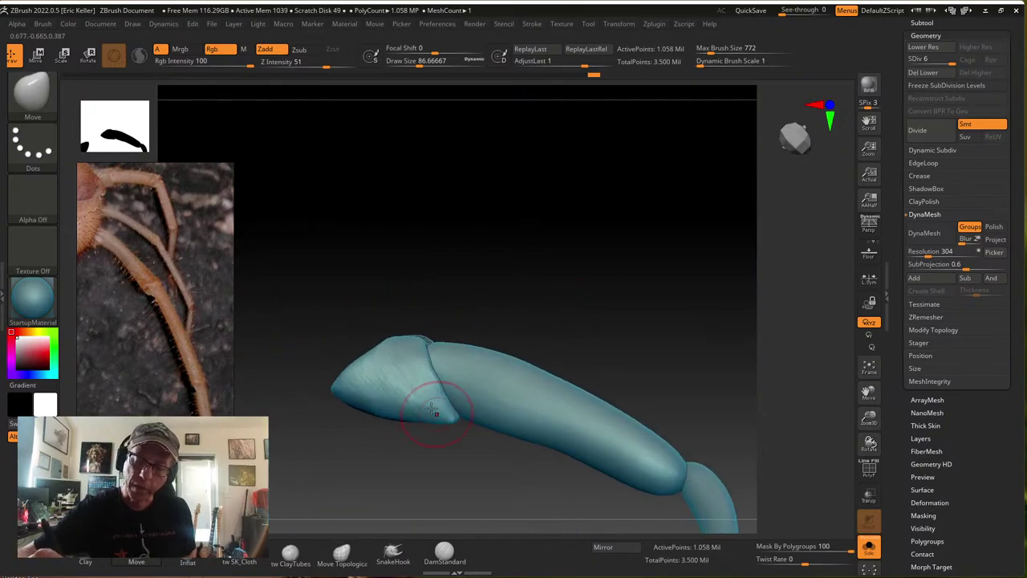
Choose the tw ClayTubes brush with a draw size of about 55 and build up the side of the triangular base segment
{"action": "key", "text": "ctrl"}
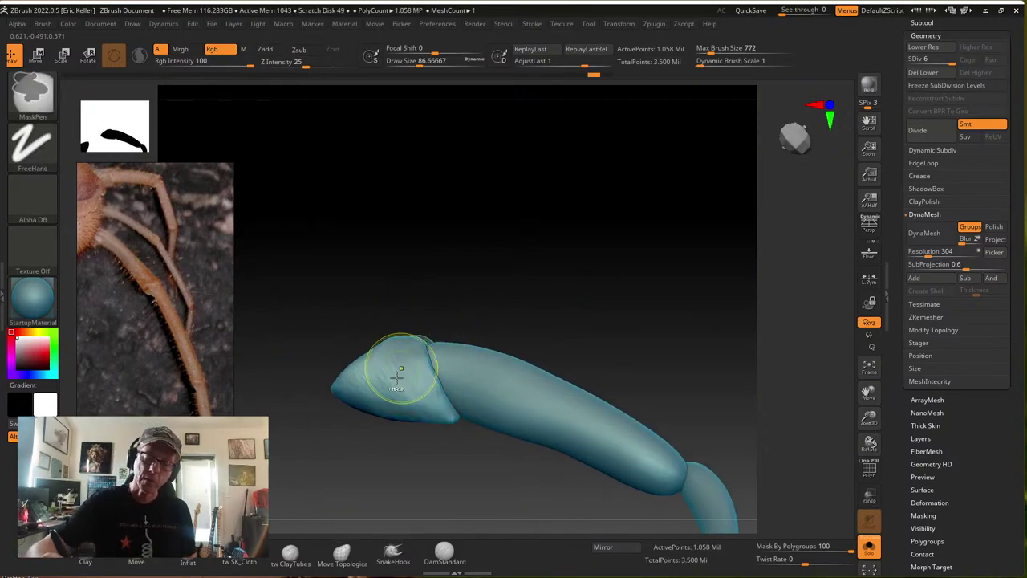
{"action": "left_click", "coordinate": [290, 552]}
{"action": "key", "text": "s"}
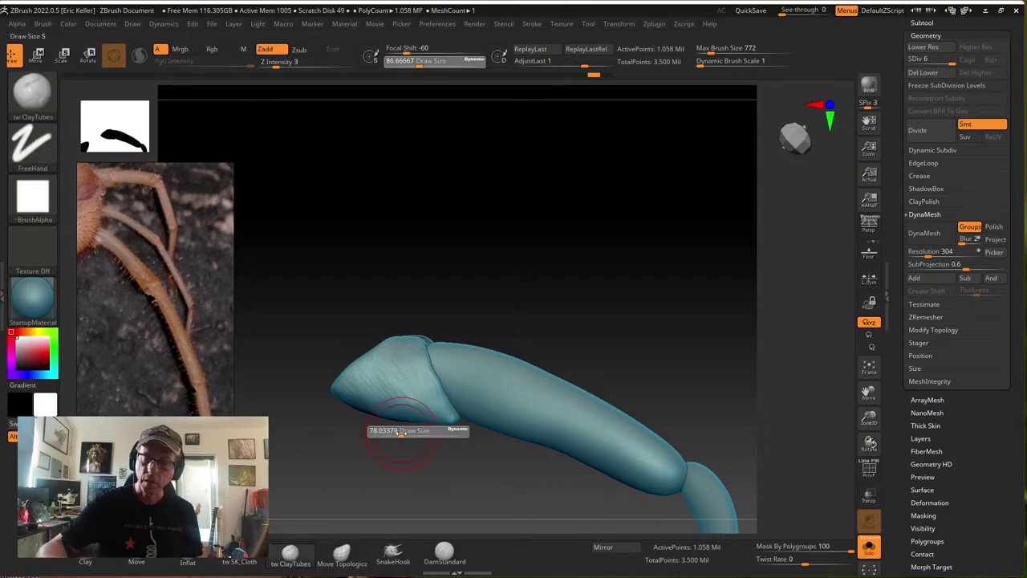
{"action": "left_click_drag", "start_coordinate": [396, 431], "coordinate": [397, 431]}
{"action": "mouse_move", "coordinate": [397, 438]}
{"action": "left_mouse_down"}
{"action": "mouse_move", "coordinate": [402, 378]}
{"action": "mouse_move", "coordinate": [372, 375]}
{"action": "mouse_move", "coordinate": [390, 394]}
{"action": "left_mouse_up"}
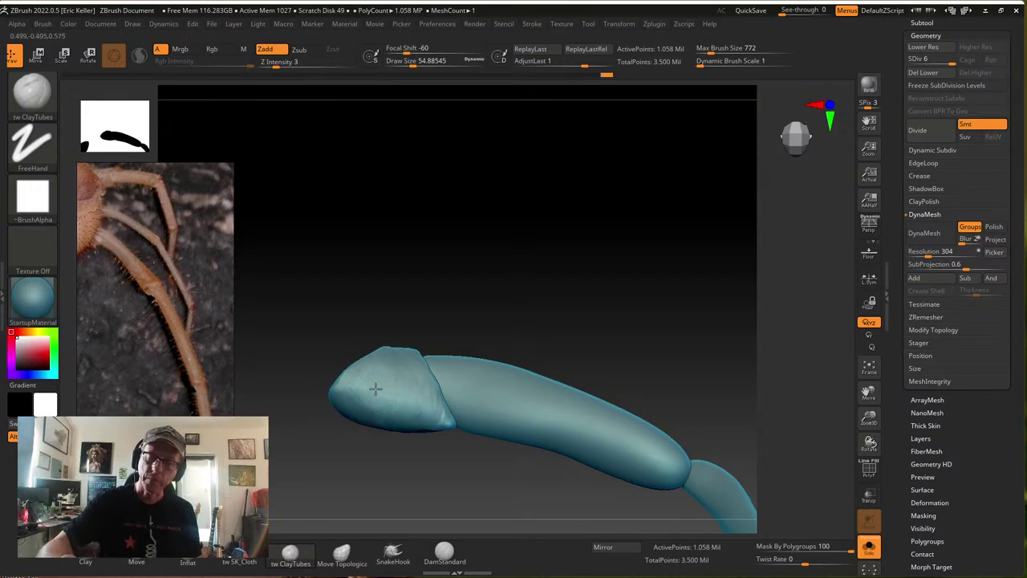
{"action": "left_click_drag", "start_coordinate": [415, 433], "coordinate": [440, 373]}
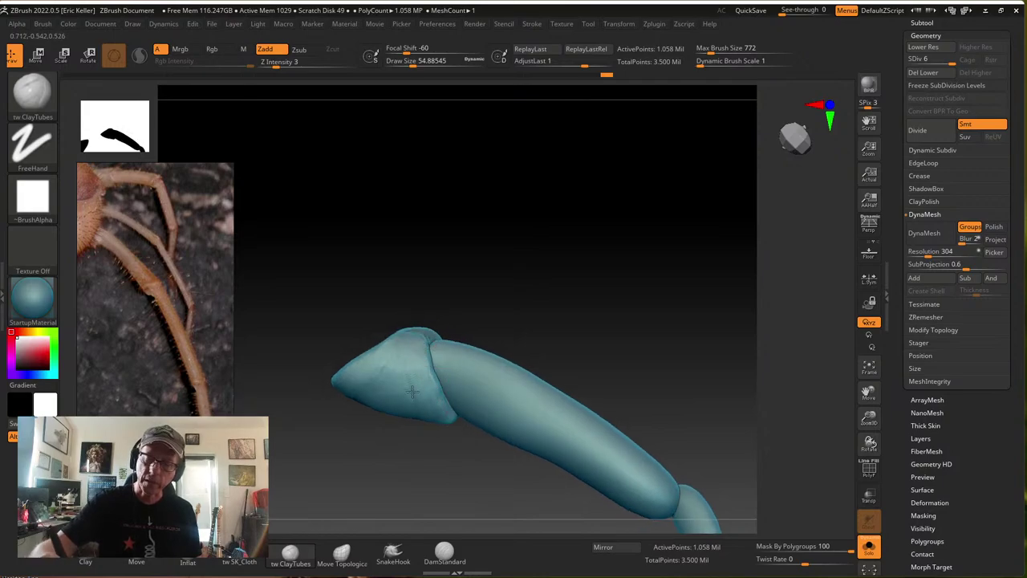
Even out the base segment's upper faces and the area beside its joint rim with tw ClayTubes strokes from several angles
{"action": "right_click_drag", "start_coordinate": [471, 280], "coordinate": [411, 393]}
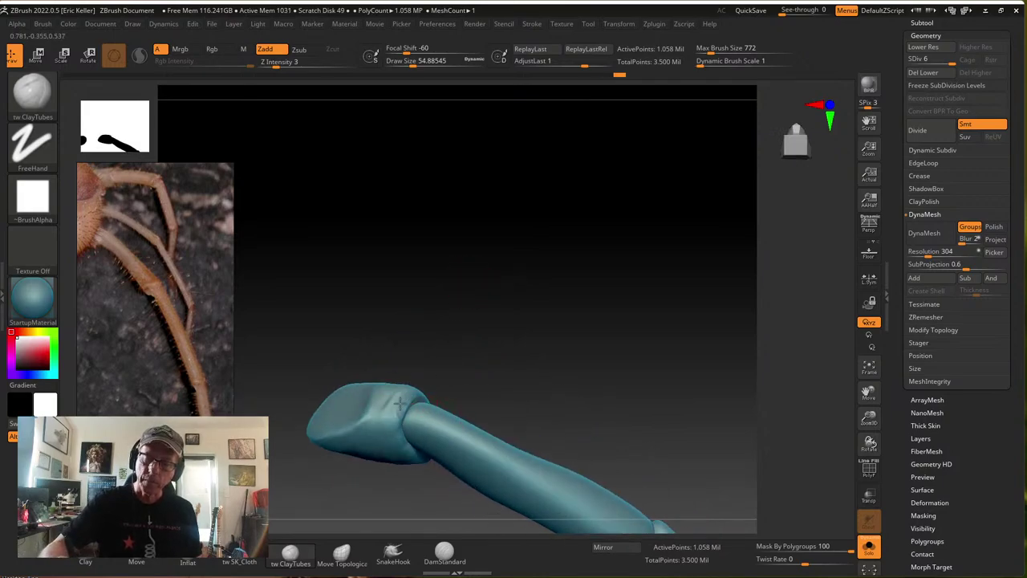
{"action": "left_click_drag", "start_coordinate": [440, 378], "coordinate": [420, 354]}
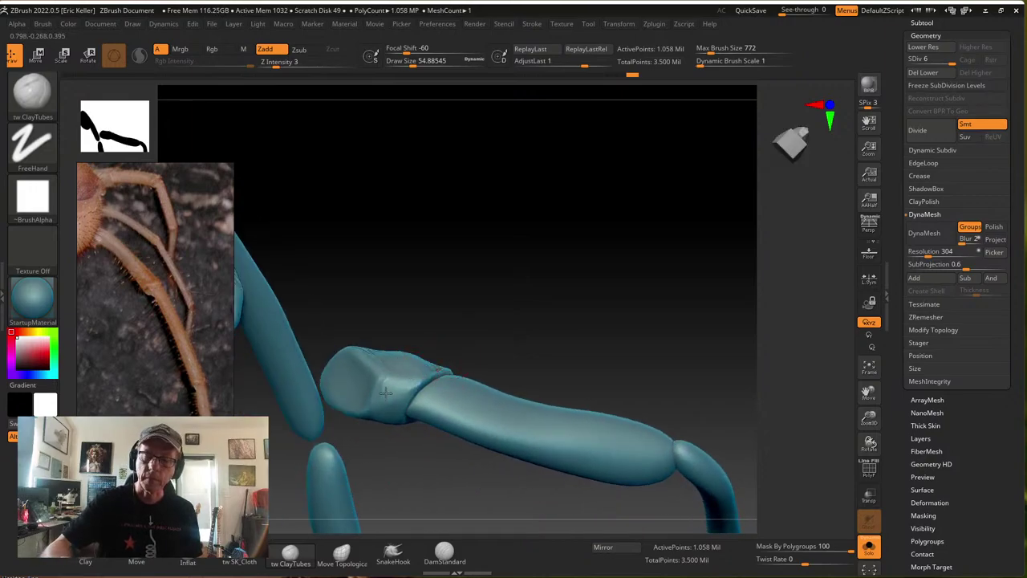
{"action": "right_click_drag", "start_coordinate": [415, 371], "coordinate": [420, 374]}
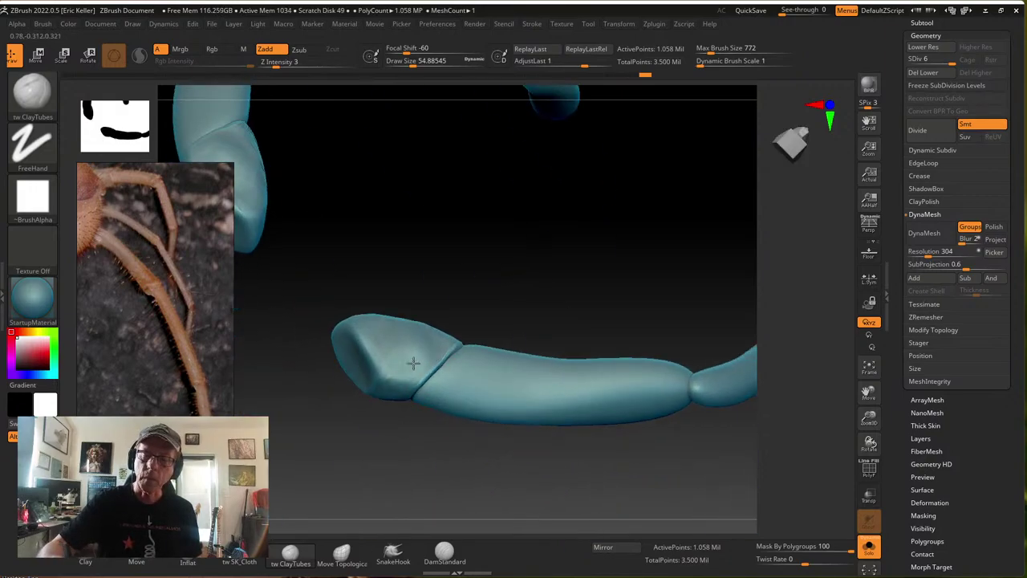
{"action": "right_click_drag", "start_coordinate": [420, 361], "coordinate": [407, 331]}
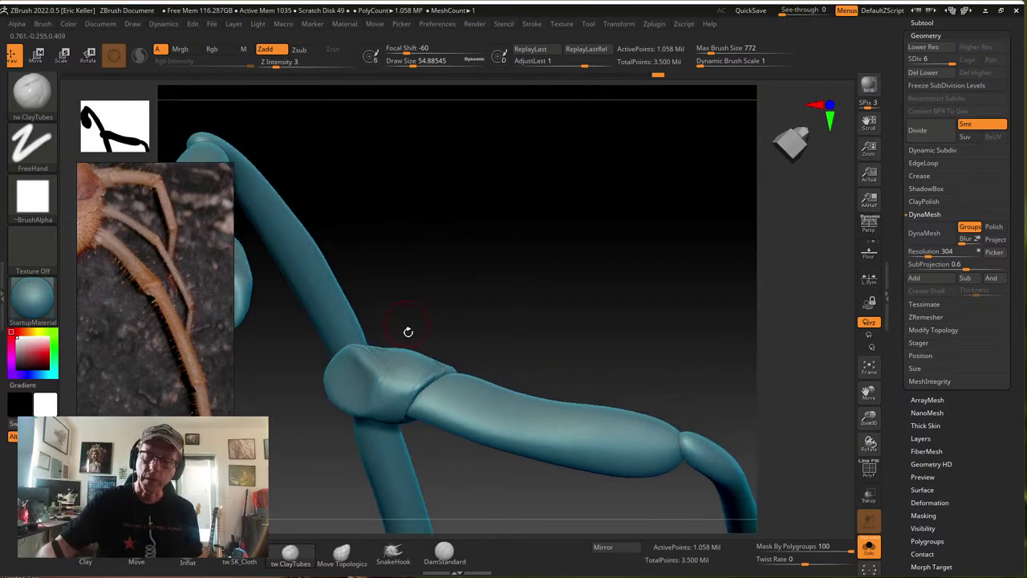
{"action": "right_click_drag", "start_coordinate": [393, 414], "coordinate": [431, 332]}
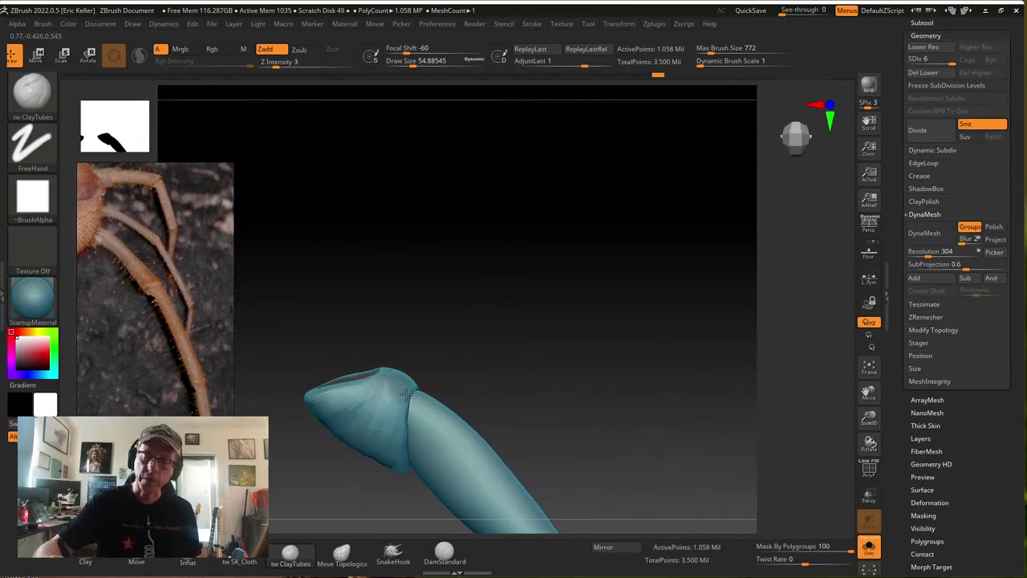
{"action": "right_click_drag", "start_coordinate": [407, 393], "coordinate": [430, 378]}
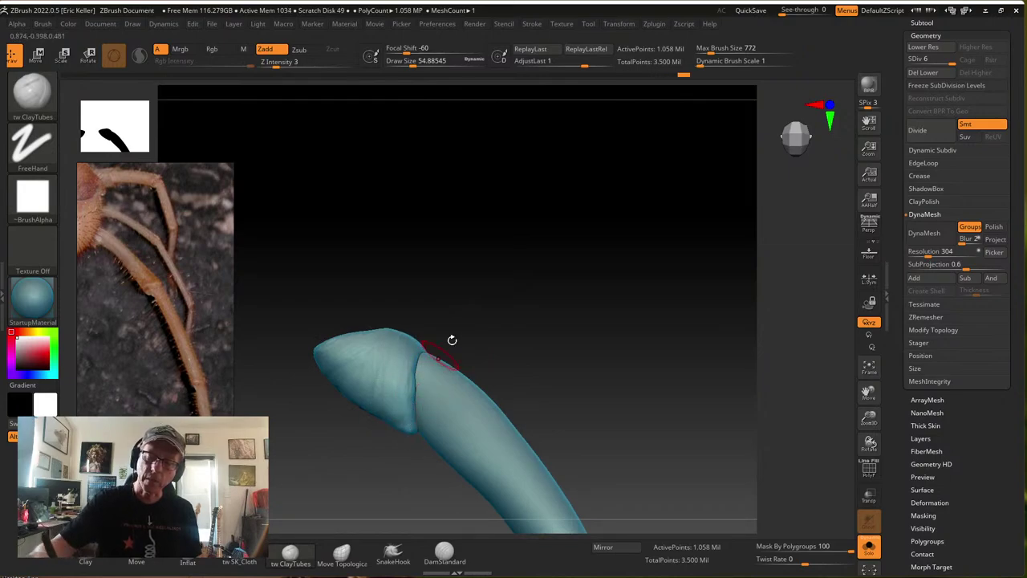
Fill out the base segment's opposite face and its pointed outer end with tw ClayTubes strokes
{"action": "right_click_drag", "start_coordinate": [452, 341], "coordinate": [366, 360]}
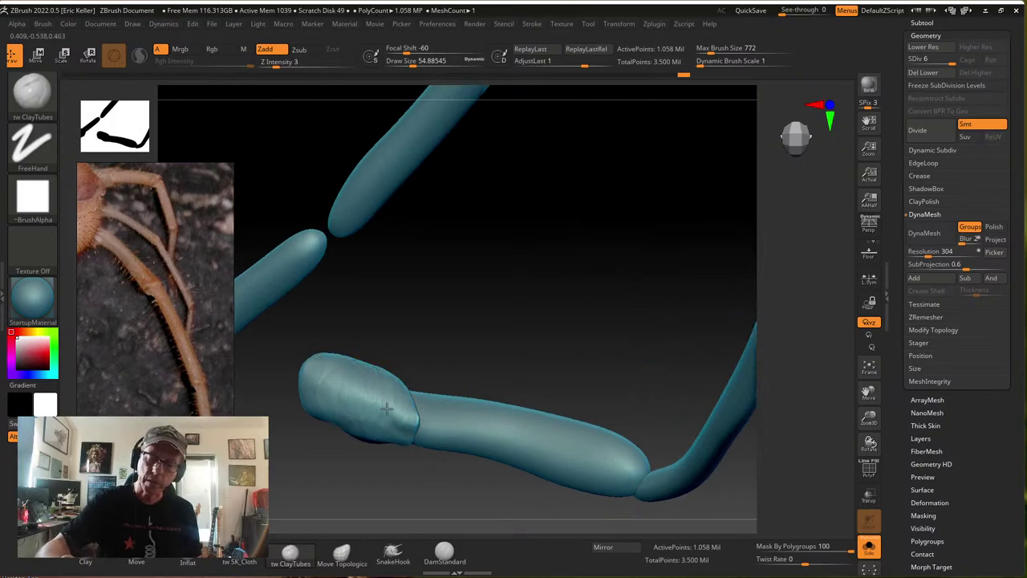
{"action": "right_click_drag", "start_coordinate": [412, 392], "coordinate": [345, 405]}
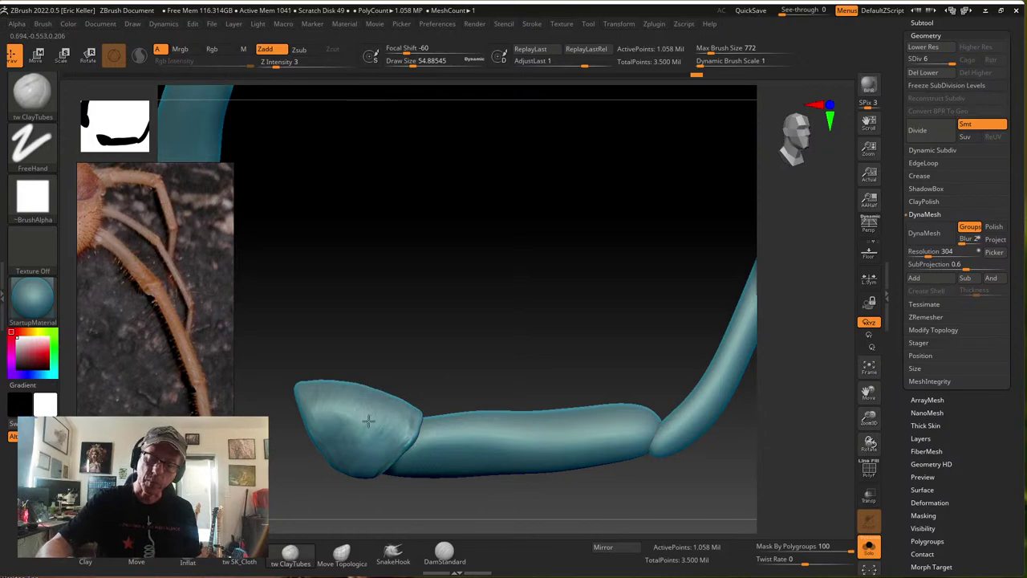
{"action": "left_click_drag", "start_coordinate": [315, 402], "coordinate": [334, 420]}
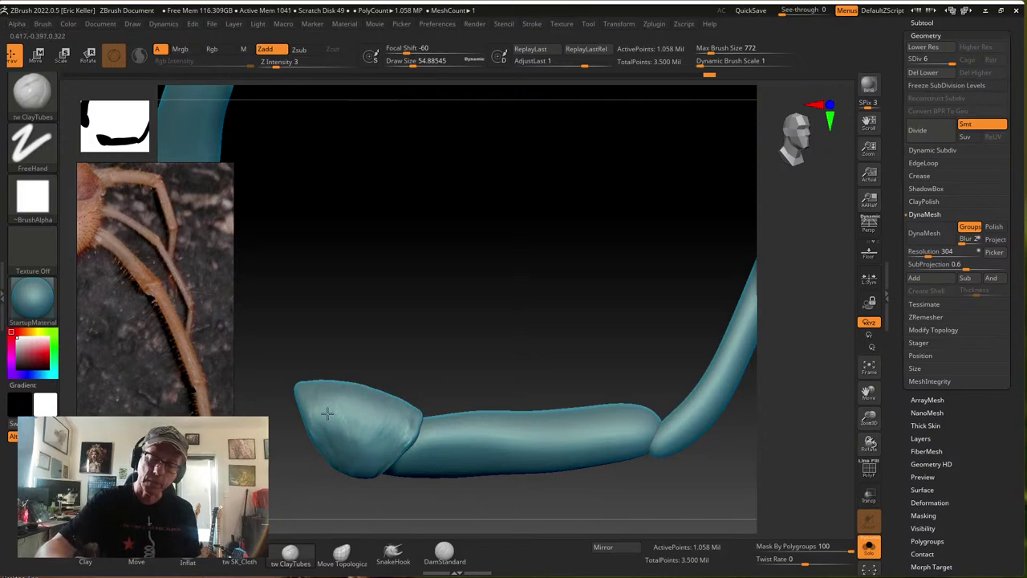
{"action": "right_click_drag", "start_coordinate": [342, 400], "coordinate": [353, 370]}
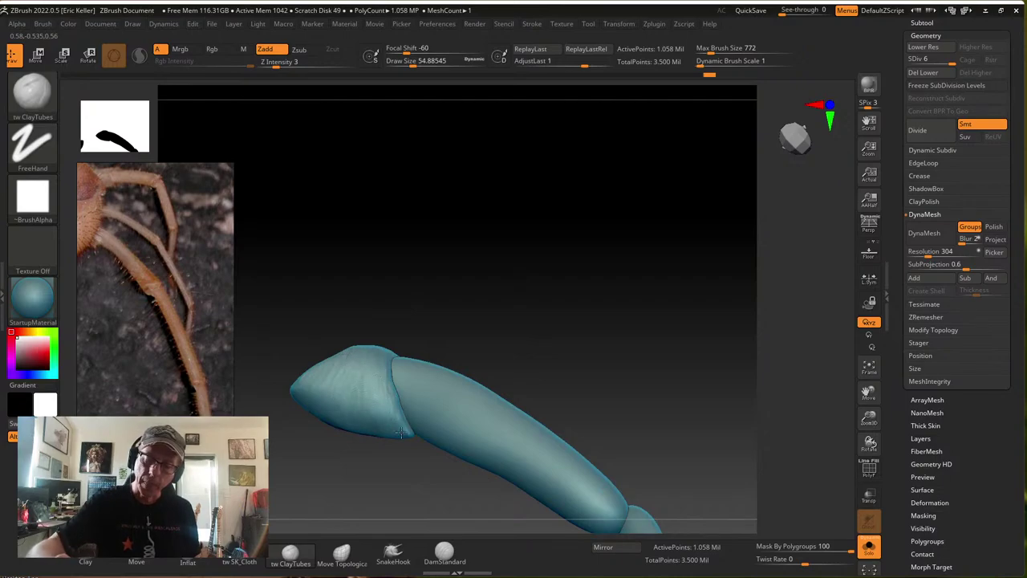
Smooth the base segment's lower corner where it overlaps the long leg segment
{"action": "right_click_drag", "start_coordinate": [400, 434], "coordinate": [396, 416]}
{"action": "left_click_drag", "start_coordinate": [409, 442], "coordinate": [398, 419]}
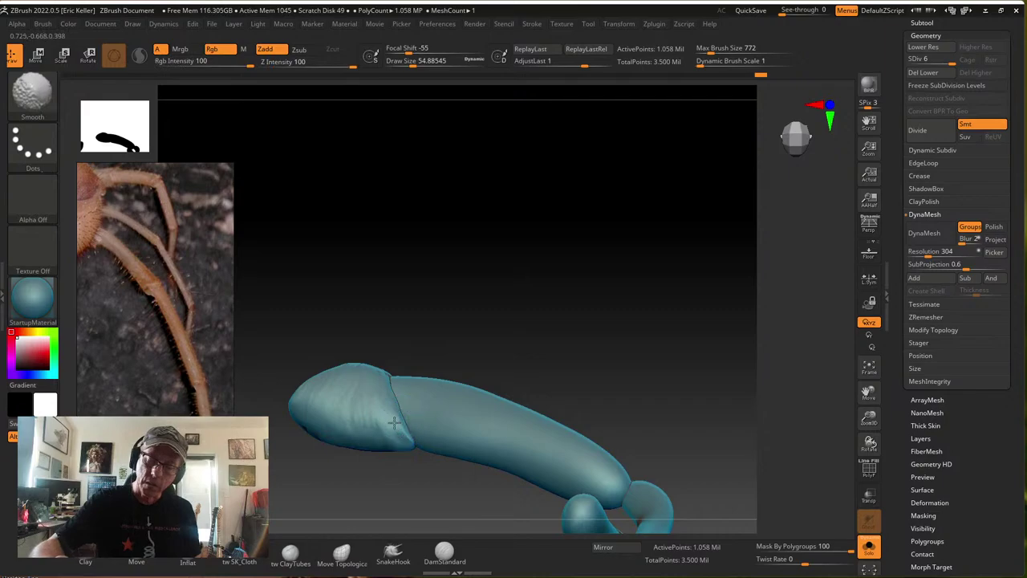
{"action": "right_click_drag", "start_coordinate": [378, 417], "coordinate": [356, 463]}
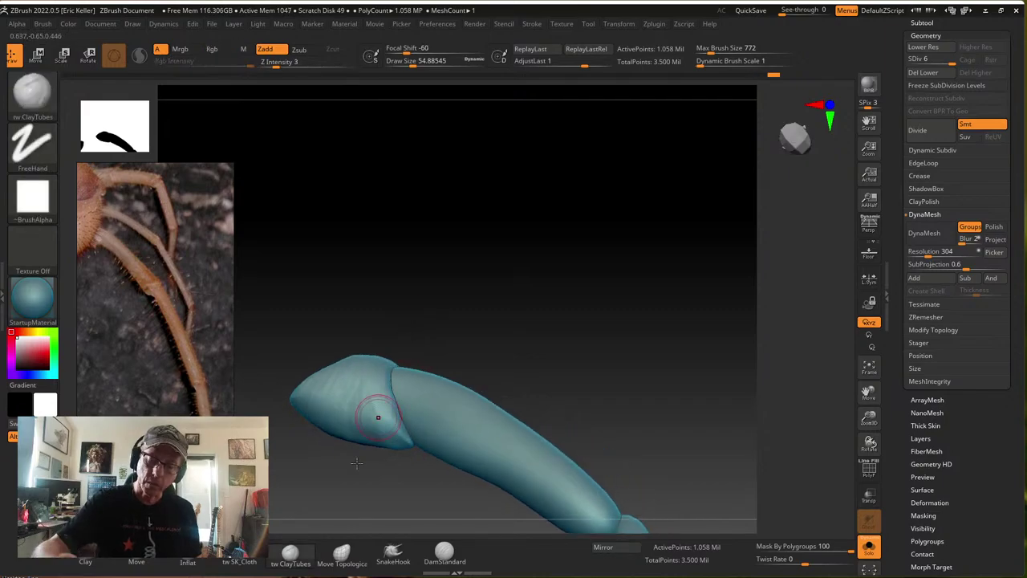
Choose the tw SK_Cloth brush with a draw size of about 32 and stroke a raised rim along the base segment's joint edge
{"action": "left_click", "coordinate": [248, 558]}
{"action": "key", "text": "s"}
{"action": "left_click_drag", "start_coordinate": [432, 374], "coordinate": [421, 374]}
{"action": "right_click_drag", "start_coordinate": [421, 376], "coordinate": [388, 376]}
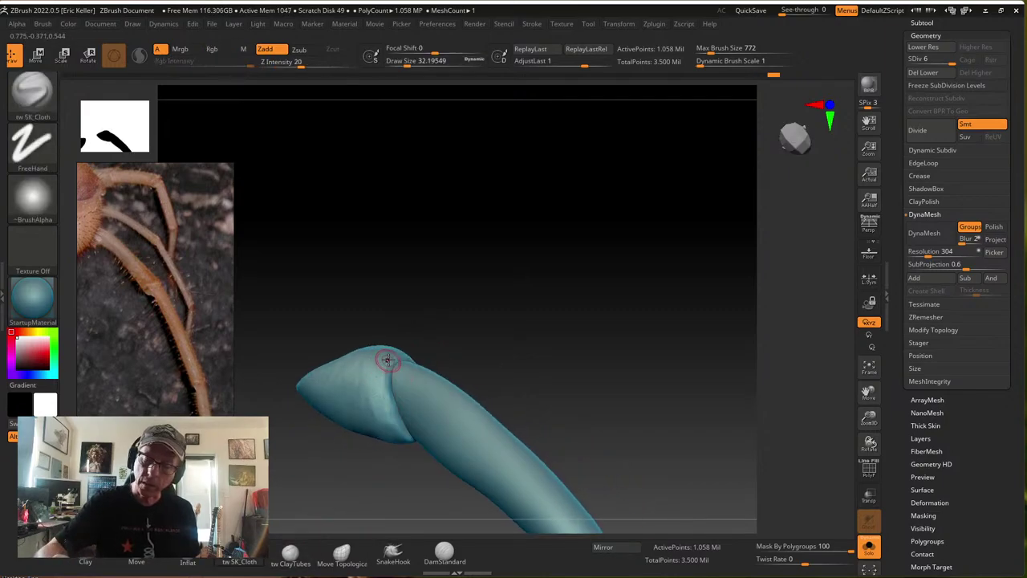
{"action": "left_click_drag", "start_coordinate": [384, 364], "coordinate": [410, 448]}
{"action": "mouse_move", "coordinate": [410, 449]}
{"action": "right_mouse_down"}
{"action": "mouse_move", "coordinate": [399, 364]}
{"action": "mouse_move", "coordinate": [409, 390]}
{"action": "mouse_move", "coordinate": [258, 355]}
{"action": "right_mouse_up"}
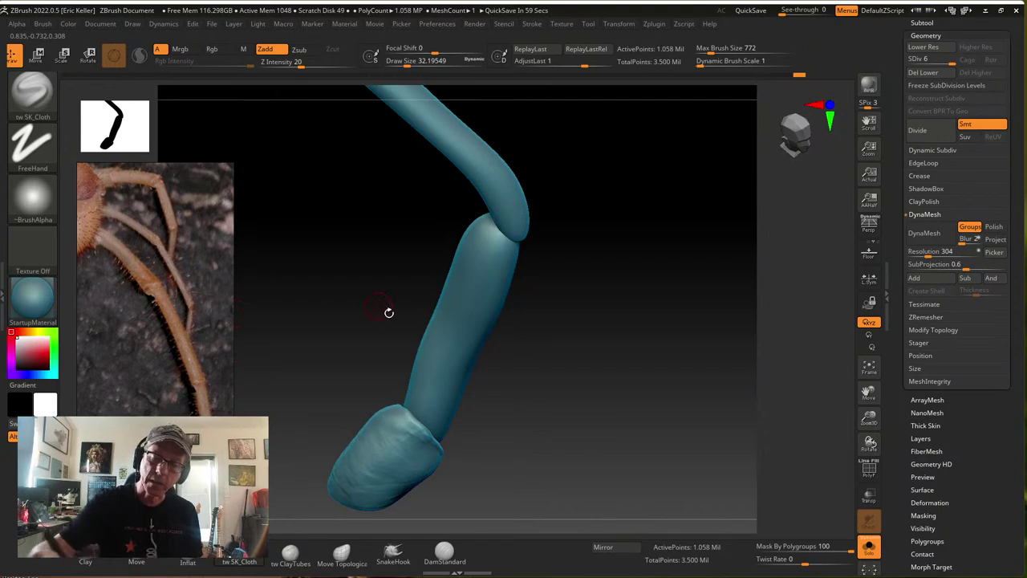
Continue the raised cloth-brush rim around the far side of the joint, between the base segment and the long leg segment
{"action": "right_click_drag", "start_coordinate": [399, 409], "coordinate": [442, 394]}
{"action": "left_click_drag", "start_coordinate": [442, 393], "coordinate": [437, 447]}
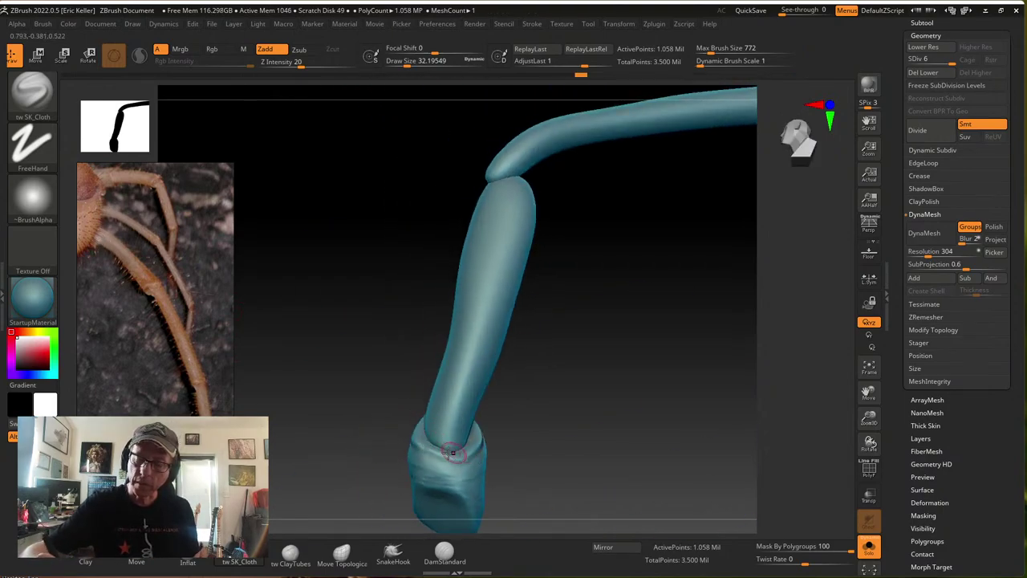
{"action": "left_click_drag", "start_coordinate": [490, 406], "coordinate": [574, 394]}
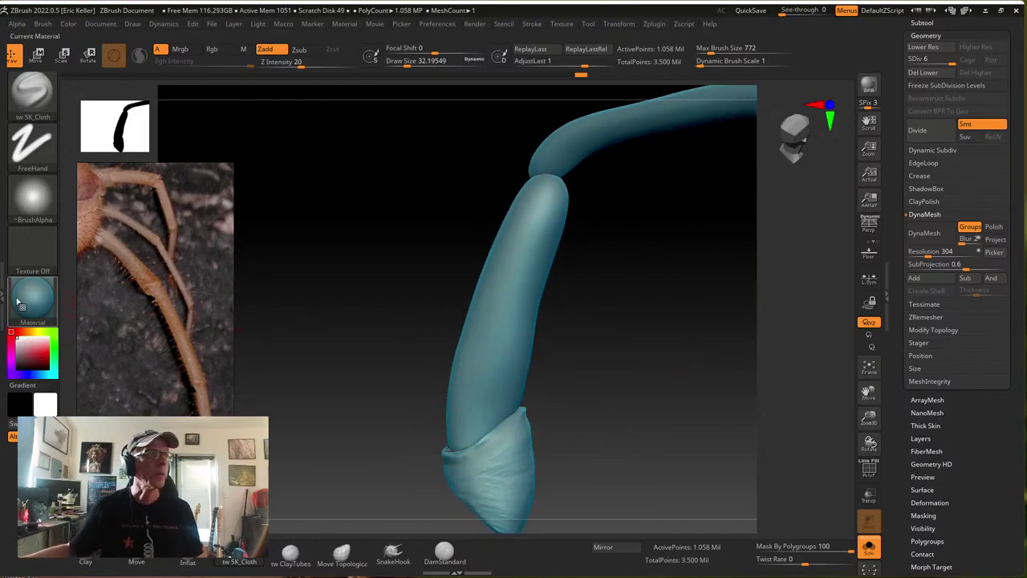
Examine the leg bases and joints around the jaws in the dark arachnid close-up on the reference board
{"action": "scroll", "coordinate": [126, 276], "scroll_direction": "down", "scroll_amount": 5}
{"action": "scroll", "coordinate": [123, 380], "scroll_direction": "up", "scroll_amount": 8}
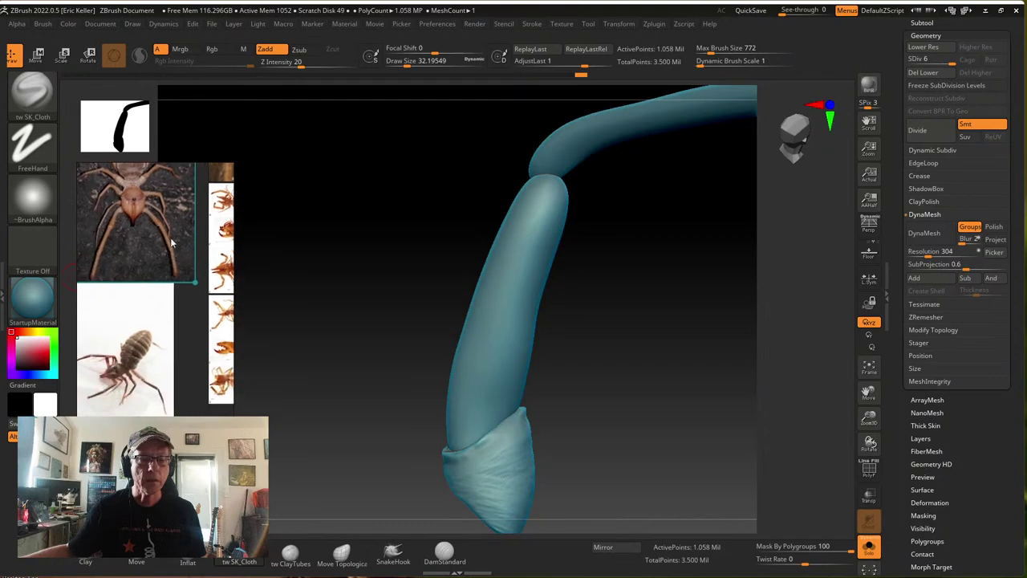
{"action": "scroll", "coordinate": [123, 379], "scroll_direction": "up", "scroll_amount": 3}
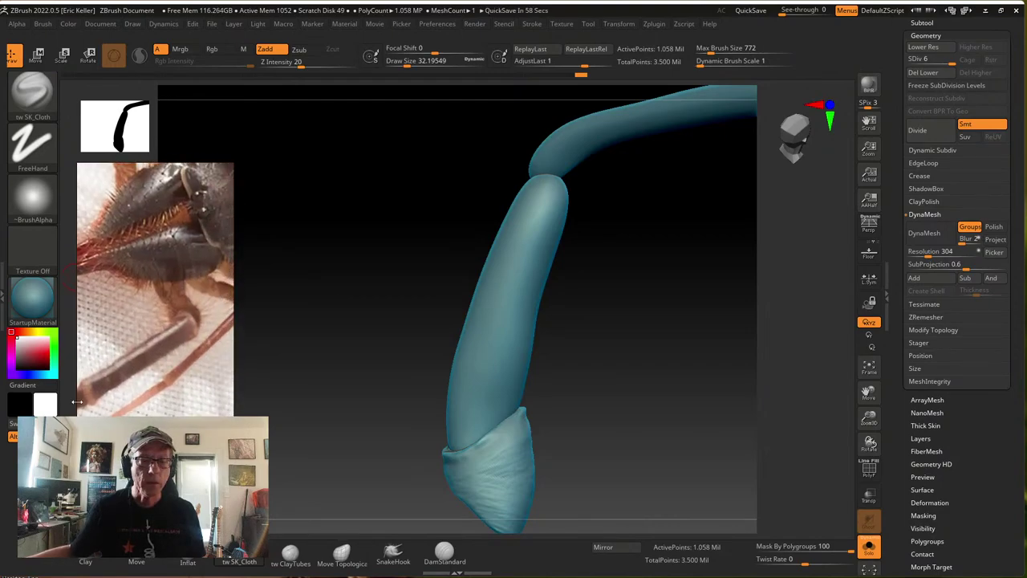
{"action": "scroll", "coordinate": [187, 297], "scroll_direction": "up", "scroll_amount": 2}
{"action": "middle_click_drag", "start_coordinate": [186, 297], "coordinate": [150, 374]}
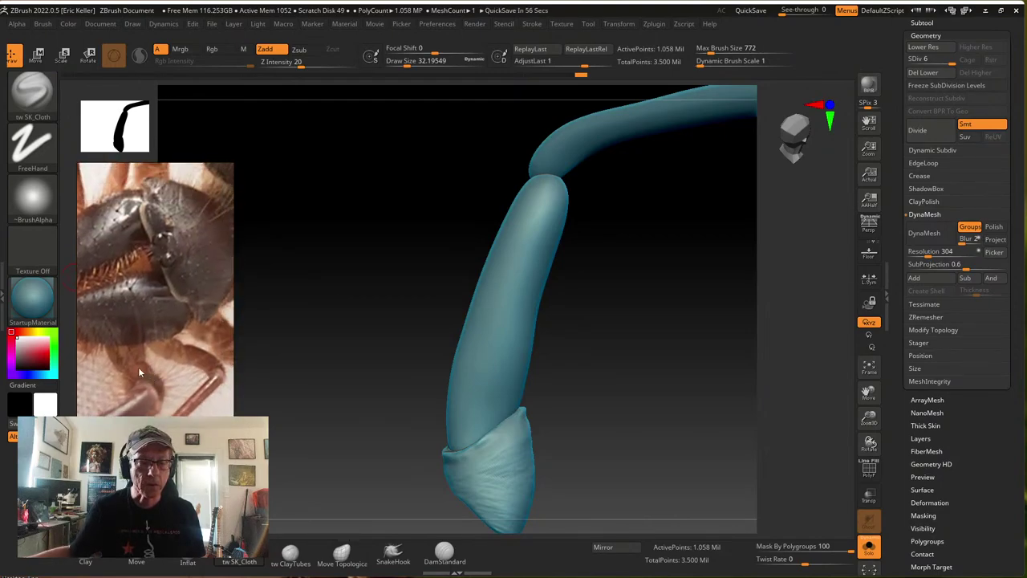
{"action": "scroll", "coordinate": [135, 364], "scroll_direction": "down", "scroll_amount": 3}
{"action": "middle_click_drag", "start_coordinate": [126, 338], "coordinate": [148, 392]}
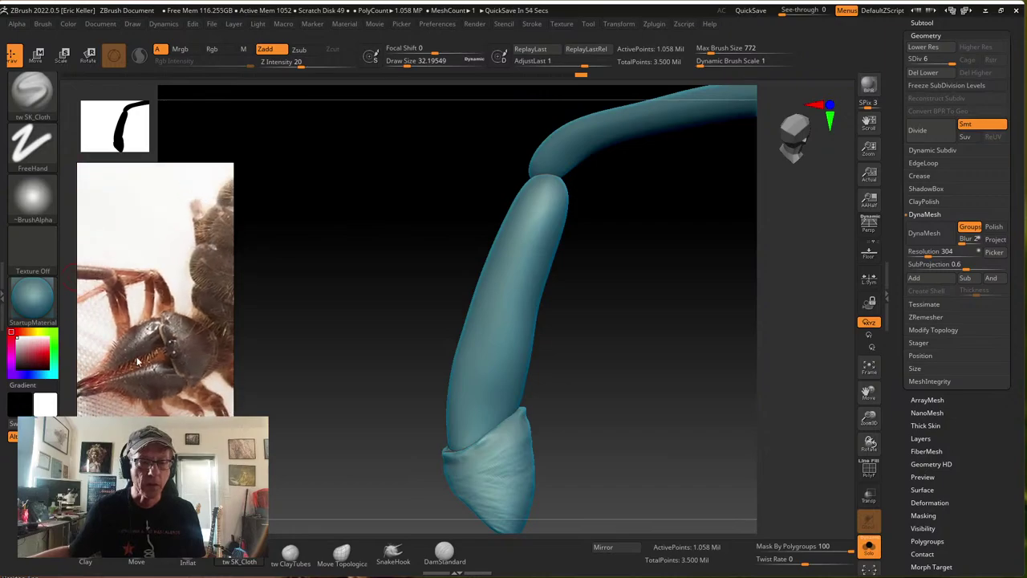
{"action": "scroll", "coordinate": [163, 413], "scroll_direction": "up", "scroll_amount": 5}
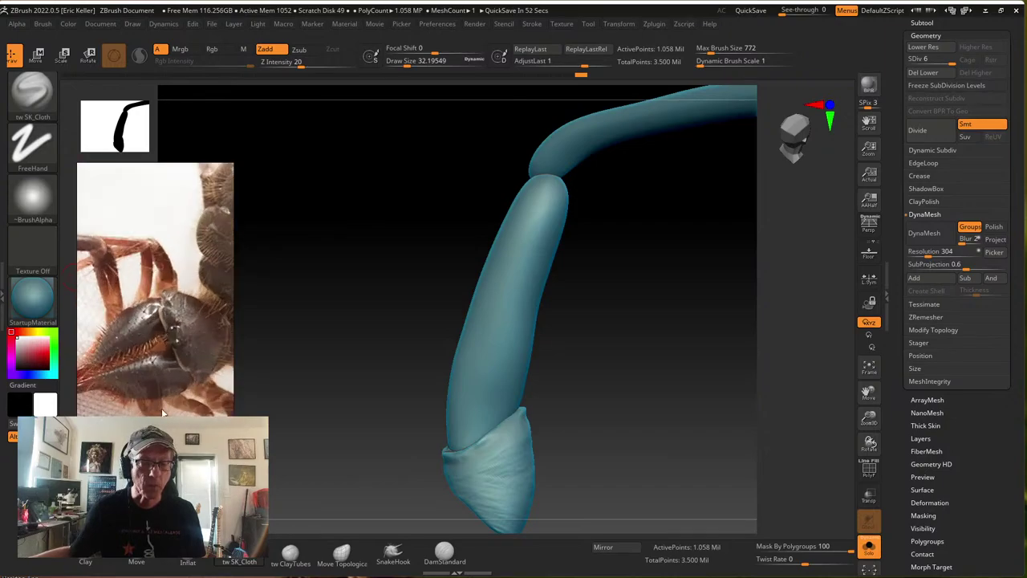
{"action": "scroll", "coordinate": [138, 380], "scroll_direction": "down", "scroll_amount": 8}
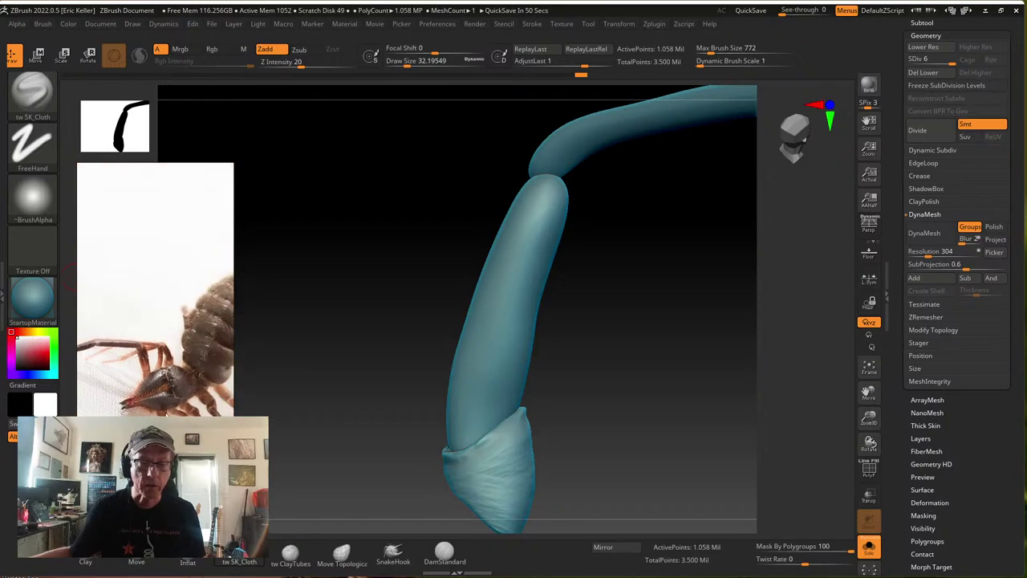
Examine how the leg segments connect to the body in the orange specimen plates on the reference board
{"action": "scroll", "coordinate": [138, 379], "scroll_direction": "up", "scroll_amount": 8}
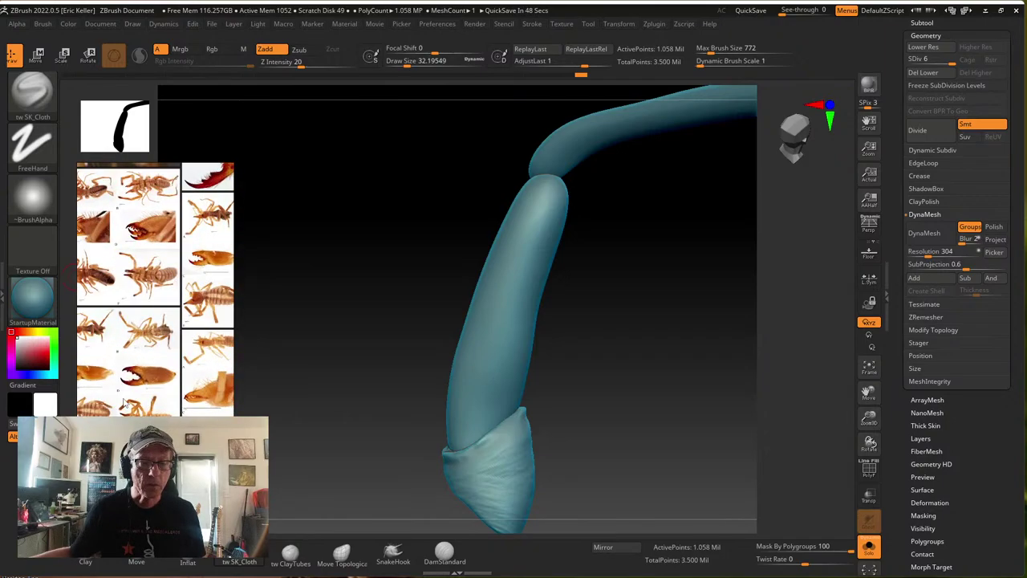
{"action": "scroll", "coordinate": [153, 345], "scroll_direction": "up", "scroll_amount": 6}
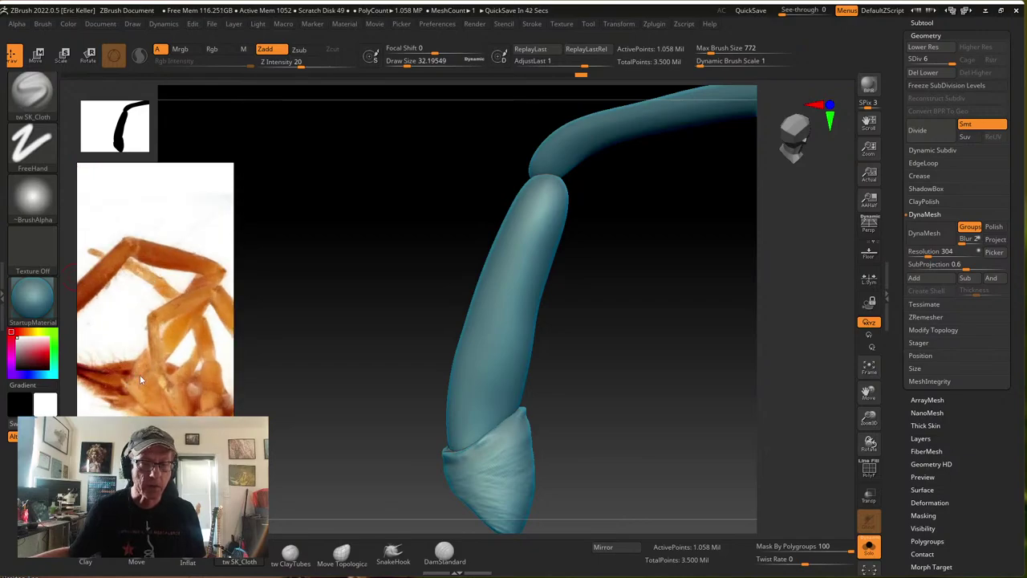
{"action": "scroll", "coordinate": [139, 374], "scroll_direction": "down", "scroll_amount": 5}
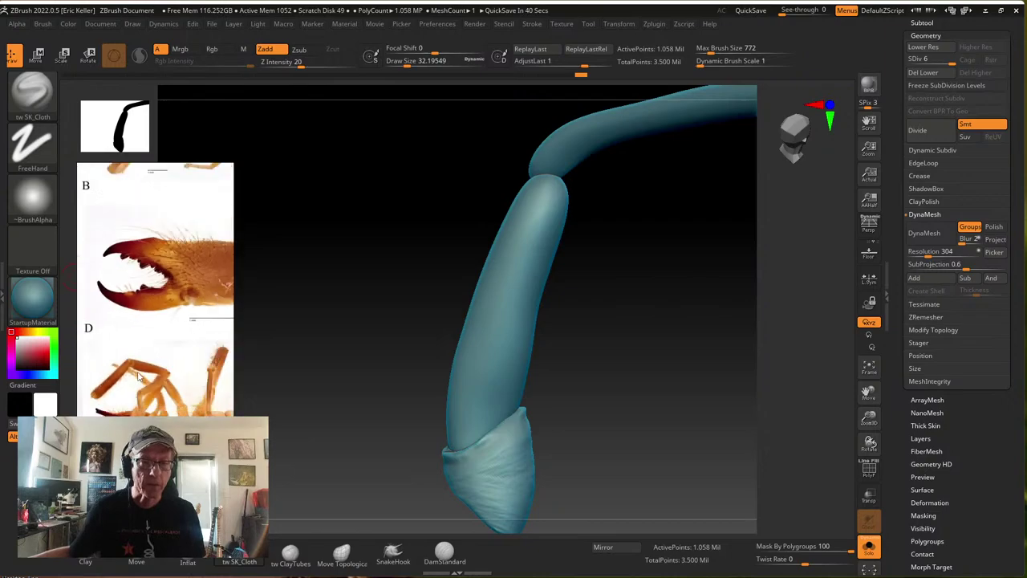
{"action": "scroll", "coordinate": [139, 377], "scroll_direction": "down", "scroll_amount": 5}
{"action": "scroll", "coordinate": [140, 380], "scroll_direction": "up", "scroll_amount": 8}
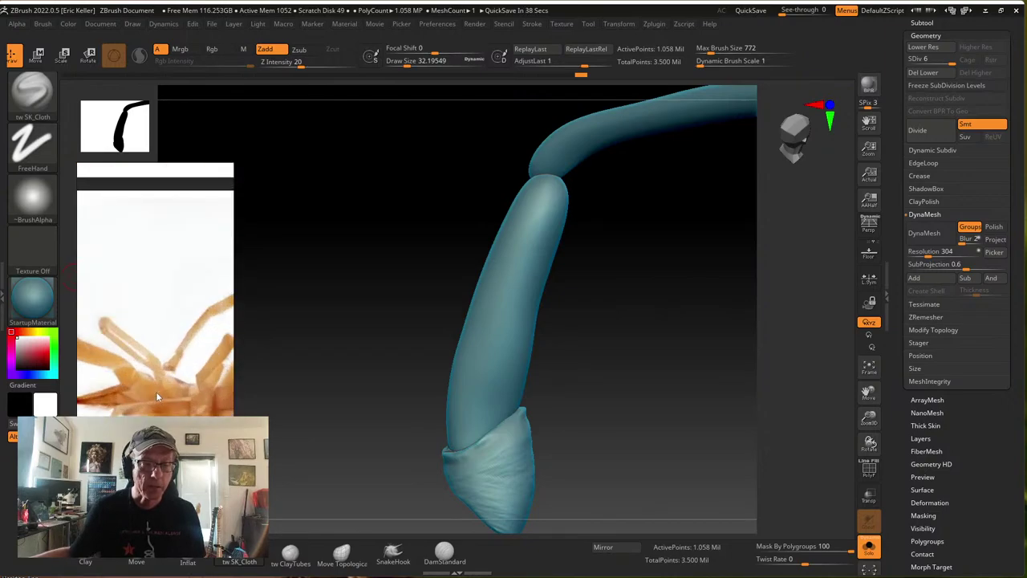
{"action": "scroll", "coordinate": [156, 391], "scroll_direction": "up", "scroll_amount": 4}
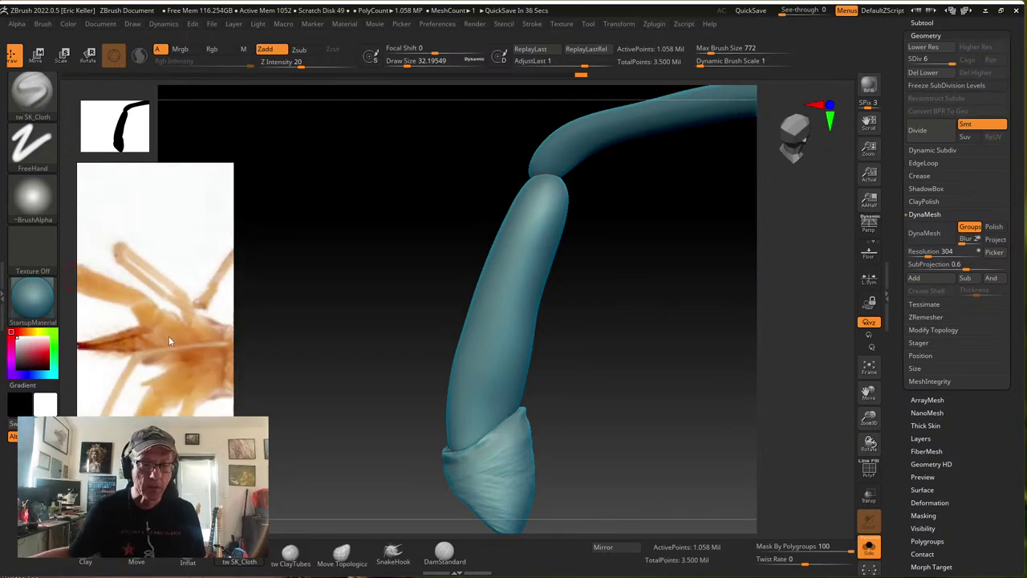
{"action": "scroll", "coordinate": [169, 335], "scroll_direction": "down", "scroll_amount": 2}
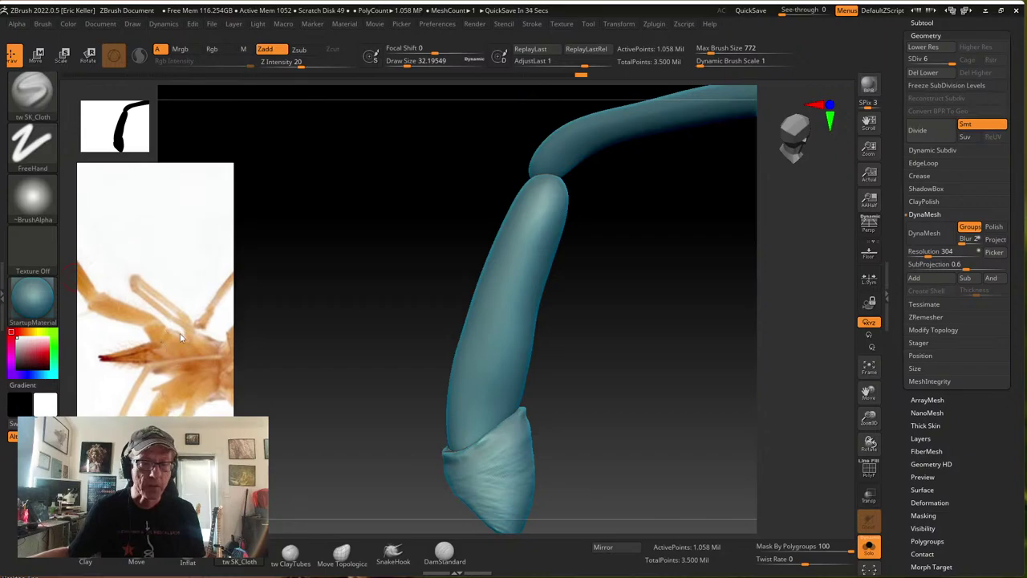
{"action": "scroll", "coordinate": [126, 324], "scroll_direction": "down", "scroll_amount": 8}
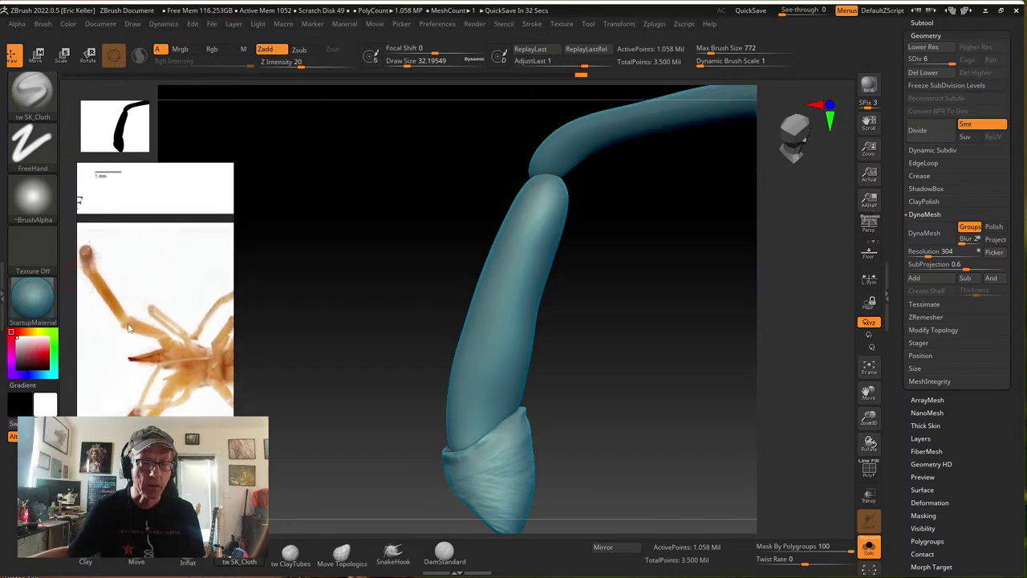
{"action": "scroll", "coordinate": [136, 384], "scroll_direction": "up", "scroll_amount": 5}
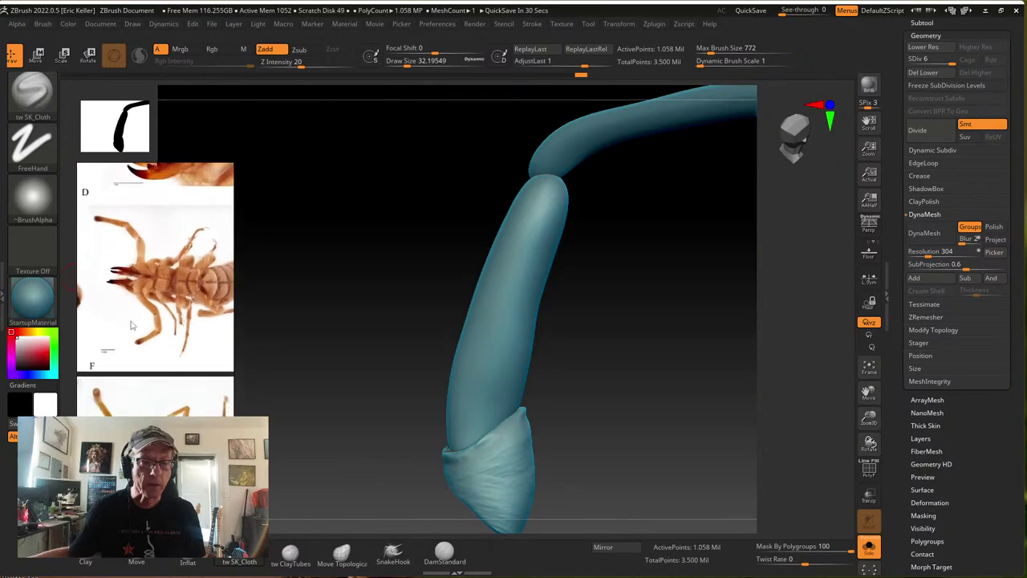
{"action": "scroll", "coordinate": [166, 370], "scroll_direction": "up", "scroll_amount": 4}
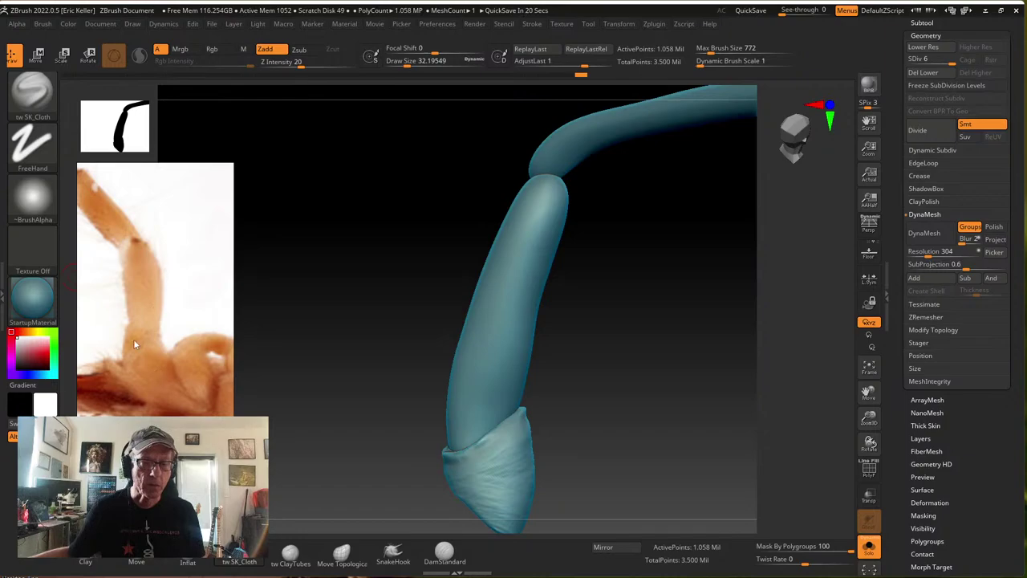
Show the whole creature again and adjust the leg base segment's rim using the Move brush at a draw size of about 81
{"action": "left_click_drag", "start_coordinate": [665, 433], "coordinate": [706, 438]}
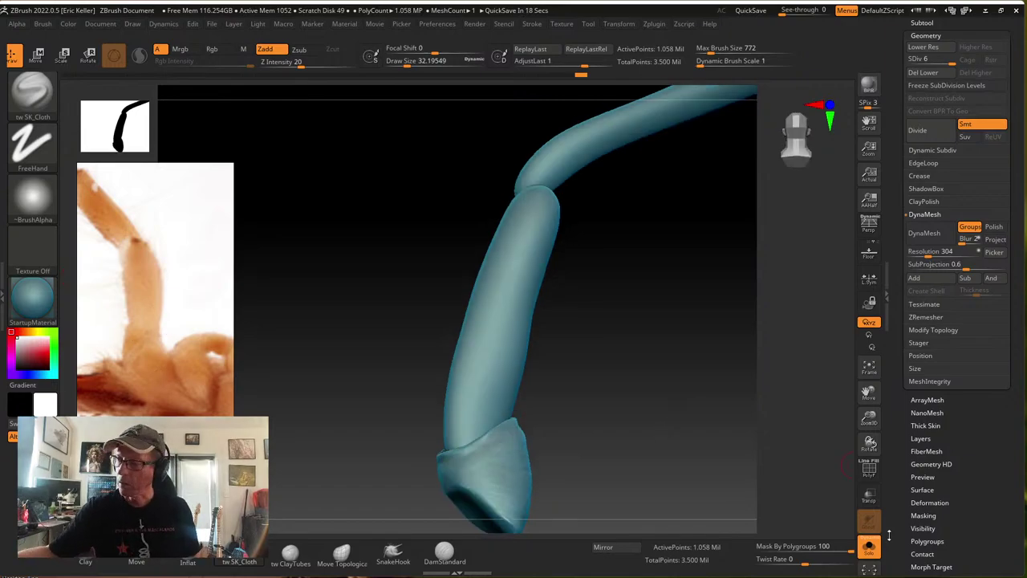
{"action": "left_click", "coordinate": [868, 546]}
{"action": "left_click_drag", "start_coordinate": [847, 532], "coordinate": [489, 399]}
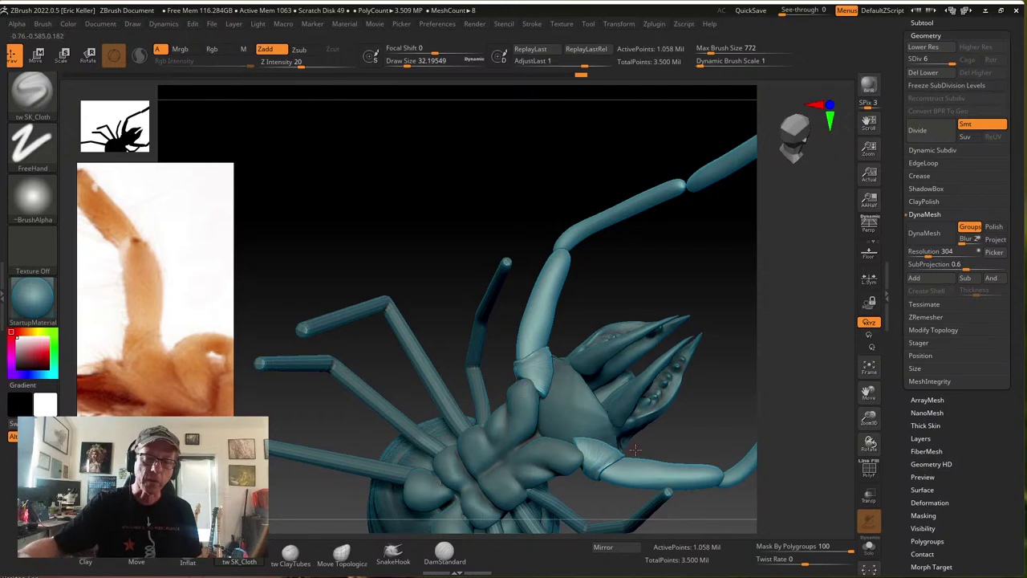
{"action": "mouse_move", "coordinate": [598, 310]}
{"action": "left_mouse_down"}
{"action": "mouse_move", "coordinate": [722, 360]}
{"action": "mouse_move", "coordinate": [777, 431]}
{"action": "left_mouse_up"}
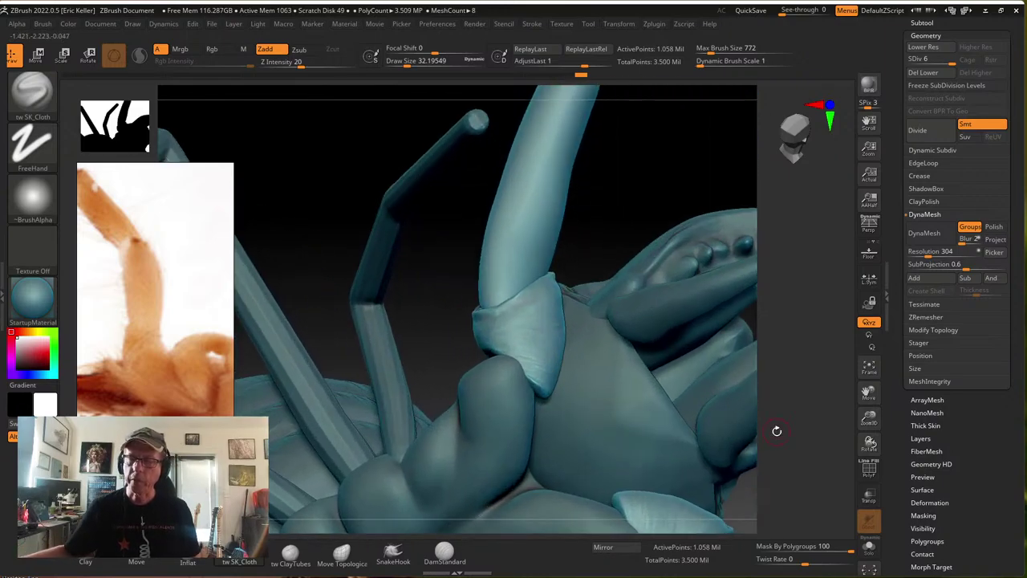
{"action": "left_click", "coordinate": [138, 559]}
{"action": "key", "text": "s"}
{"action": "mouse_move", "coordinate": [510, 323]}
{"action": "left_mouse_down"}
{"action": "mouse_move", "coordinate": [523, 321]}
{"action": "mouse_move", "coordinate": [484, 300]}
{"action": "left_mouse_up"}
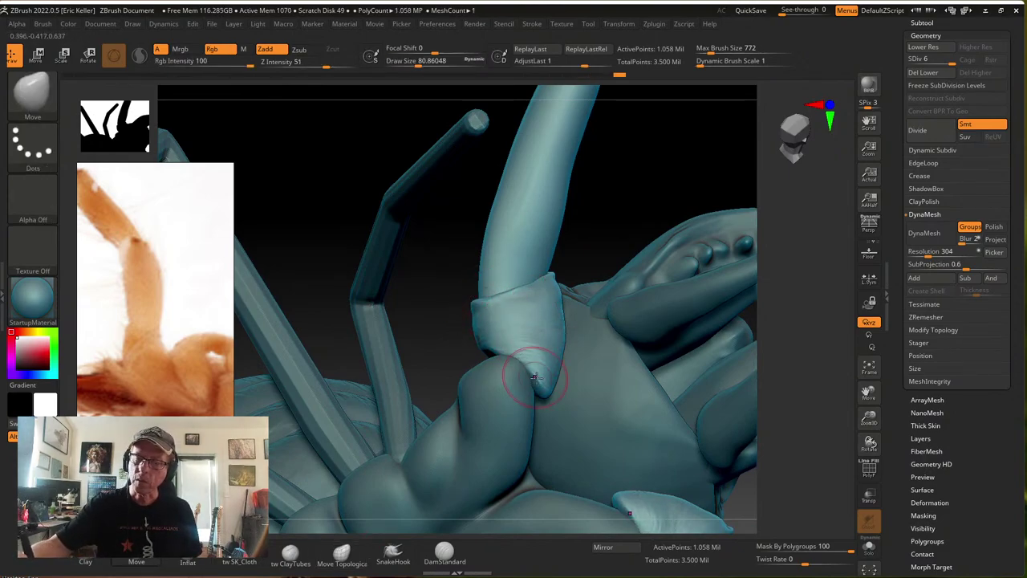
Drop to subdivision level 3 and push in the base segment's pointed lower tip with the Move brush at a draw size of about 102
{"action": "key", "text": "s"}
{"action": "left_click_drag", "start_coordinate": [552, 356], "coordinate": [559, 357]}
{"action": "key", "text": "shift+d"}
{"action": "key", "text": "shift+d"}
{"action": "key", "text": "shift+d"}
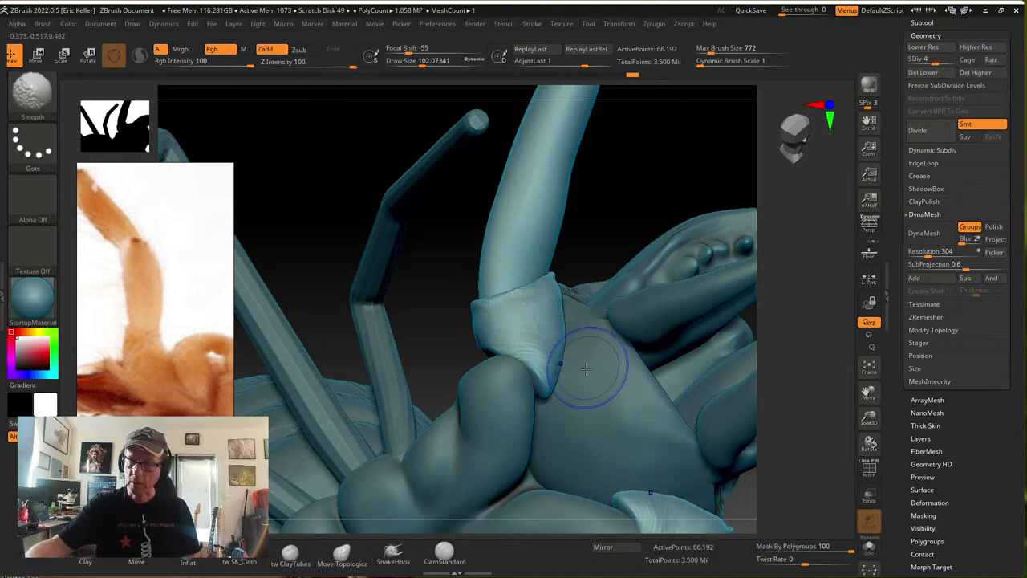
{"action": "mouse_move", "coordinate": [548, 391]}
{"action": "left_mouse_down"}
{"action": "mouse_move", "coordinate": [554, 368]}
{"action": "mouse_move", "coordinate": [525, 351]}
{"action": "mouse_move", "coordinate": [547, 357]}
{"action": "left_mouse_up"}
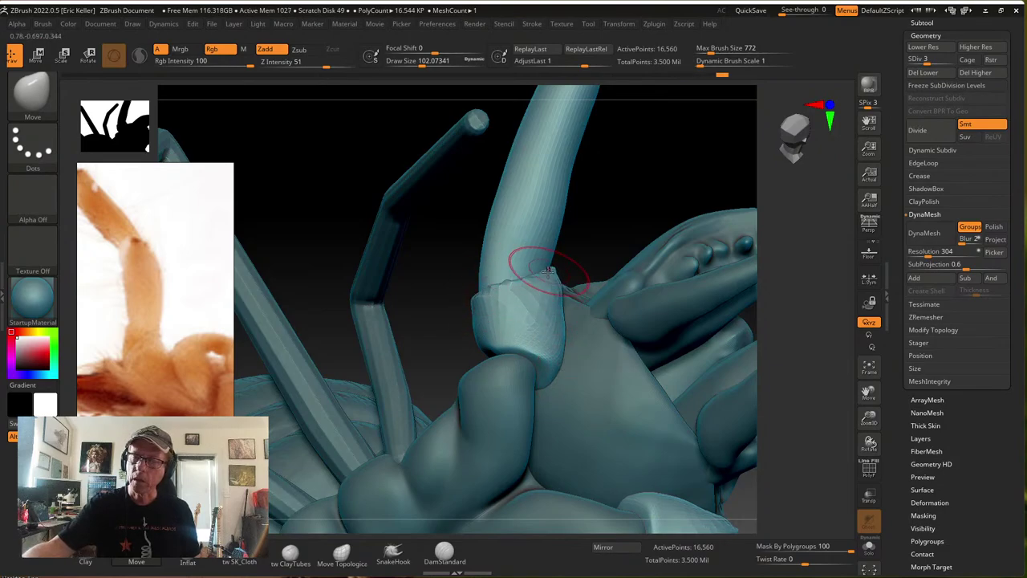
Smooth the base segment's upper rim and reshape its outer corner against the long leg segment with the Move brush
{"action": "mouse_move", "coordinate": [548, 270]}
{"action": "left_mouse_down", "text": "shift"}
{"action": "mouse_move", "coordinate": [553, 314]}
{"action": "mouse_move", "coordinate": [546, 289]}
{"action": "mouse_move", "coordinate": [543, 307]}
{"action": "mouse_move", "coordinate": [530, 287]}
{"action": "mouse_move", "coordinate": [549, 305]}
{"action": "mouse_move", "coordinate": [503, 297]}
{"action": "mouse_move", "coordinate": [521, 291]}
{"action": "left_mouse_up", "text": "shift"}
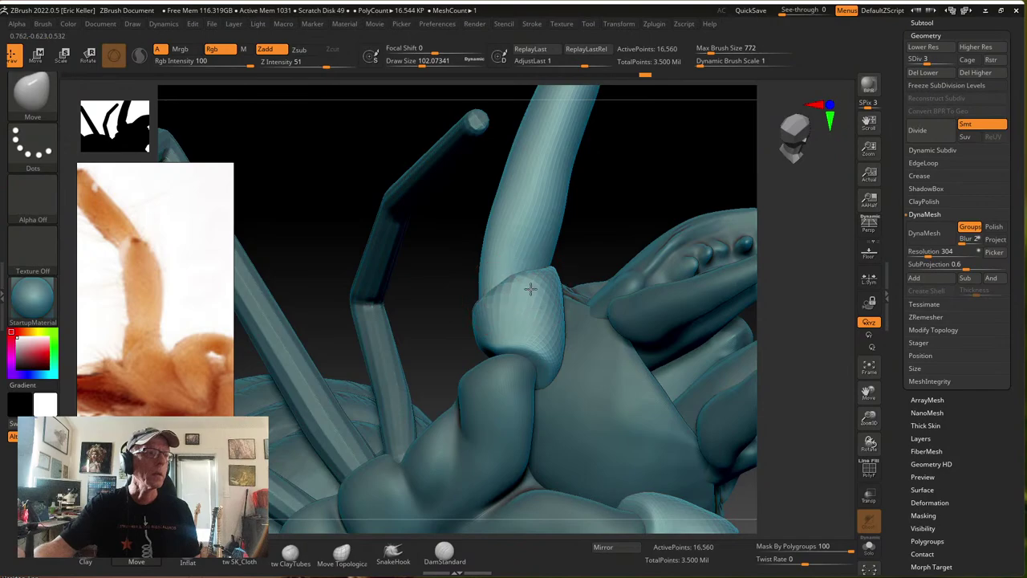
{"action": "left_click_drag", "start_coordinate": [530, 289], "coordinate": [556, 295], "text": "shift"}
{"action": "mouse_move", "coordinate": [557, 296]}
{"action": "right_mouse_down"}
{"action": "mouse_move", "coordinate": [527, 300]}
{"action": "mouse_move", "coordinate": [540, 271]}
{"action": "mouse_move", "coordinate": [555, 310]}
{"action": "mouse_move", "coordinate": [615, 276]}
{"action": "mouse_move", "coordinate": [568, 278]}
{"action": "right_mouse_up"}
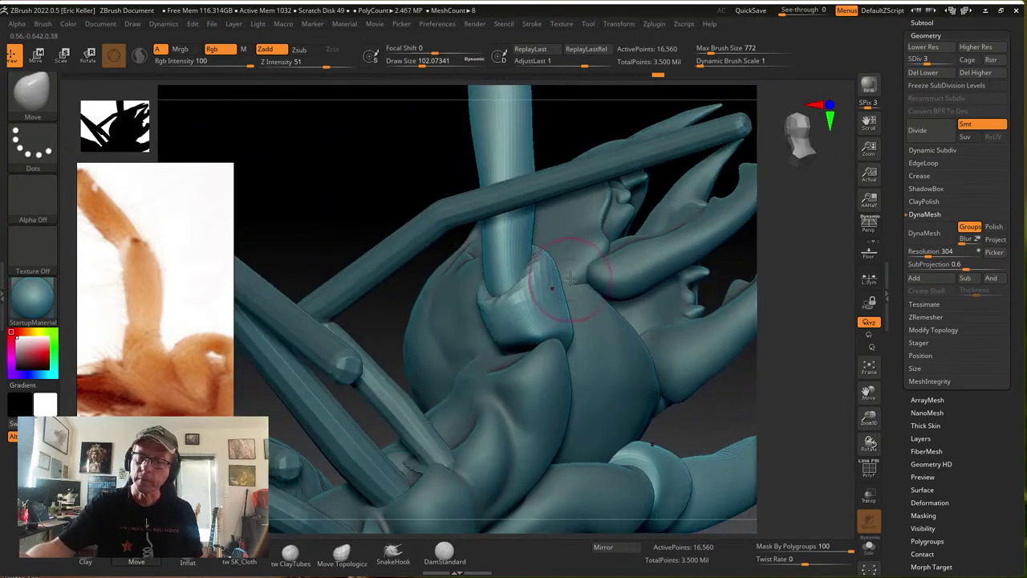
{"action": "mouse_move", "coordinate": [527, 332]}
{"action": "right_mouse_down"}
{"action": "mouse_move", "coordinate": [500, 323]}
{"action": "mouse_move", "coordinate": [496, 301]}
{"action": "right_mouse_up"}
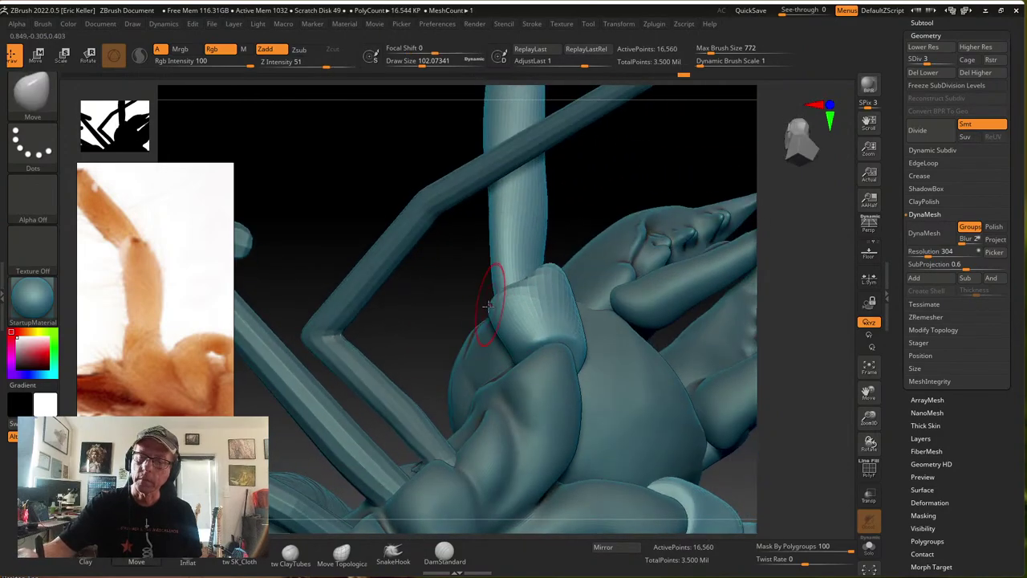
{"action": "mouse_move", "coordinate": [488, 305]}
{"action": "left_mouse_down"}
{"action": "mouse_move", "coordinate": [534, 285]}
{"action": "mouse_move", "coordinate": [522, 287]}
{"action": "left_mouse_up"}
Smooth and reshape the far side of the base segment's joint, and return the mesh to subdivision level 6
{"action": "mouse_move", "coordinate": [522, 286]}
{"action": "right_mouse_down"}
{"action": "mouse_move", "coordinate": [498, 293]}
{"action": "mouse_move", "coordinate": [482, 321]}
{"action": "mouse_move", "coordinate": [448, 286]}
{"action": "right_mouse_up"}
{"action": "left_click_drag", "start_coordinate": [445, 282], "coordinate": [447, 287], "text": "shift"}
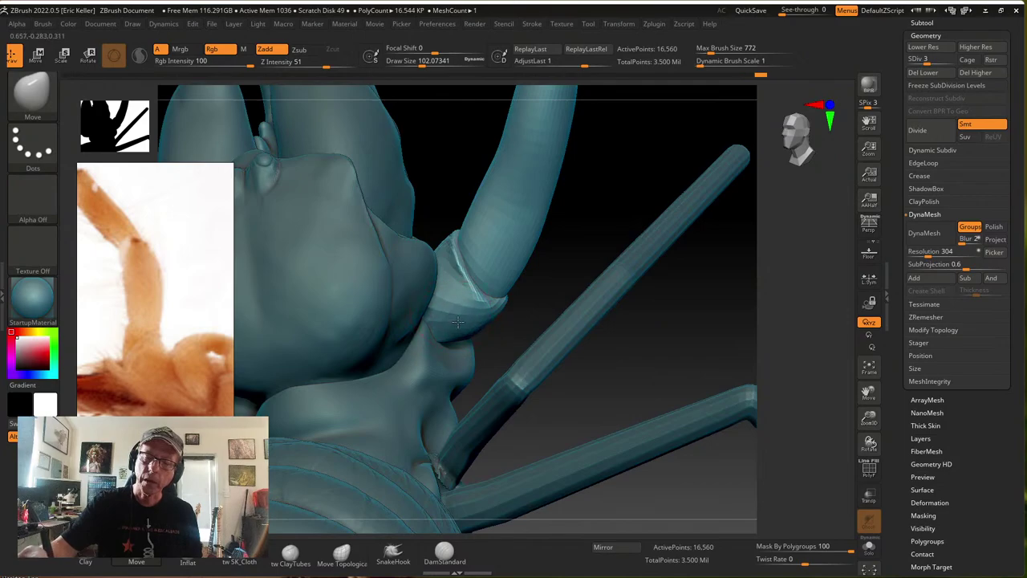
{"action": "left_click_drag", "start_coordinate": [454, 319], "coordinate": [456, 307], "text": "shift"}
{"action": "mouse_move", "coordinate": [477, 271]}
{"action": "left_mouse_down"}
{"action": "mouse_move", "coordinate": [444, 268]}
{"action": "mouse_move", "coordinate": [489, 293]}
{"action": "left_mouse_up"}
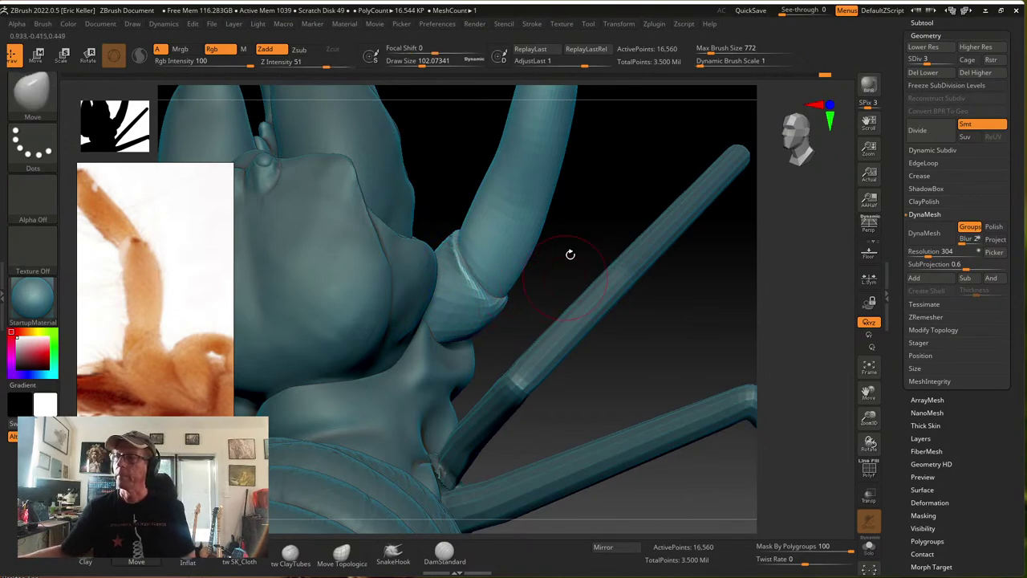
{"action": "left_click_drag", "start_coordinate": [929, 59], "coordinate": [953, 58]}
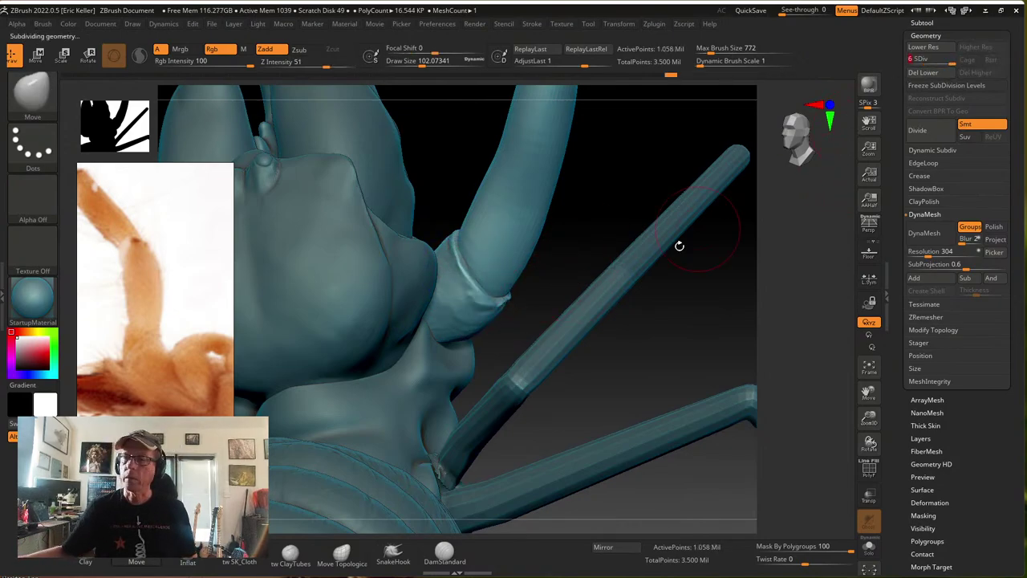
Choose the tw ClayTubes brush with a draw size of about 57 and stroke clay onto the base segment near the joint edge
{"action": "left_click_drag", "start_coordinate": [678, 290], "coordinate": [527, 326]}
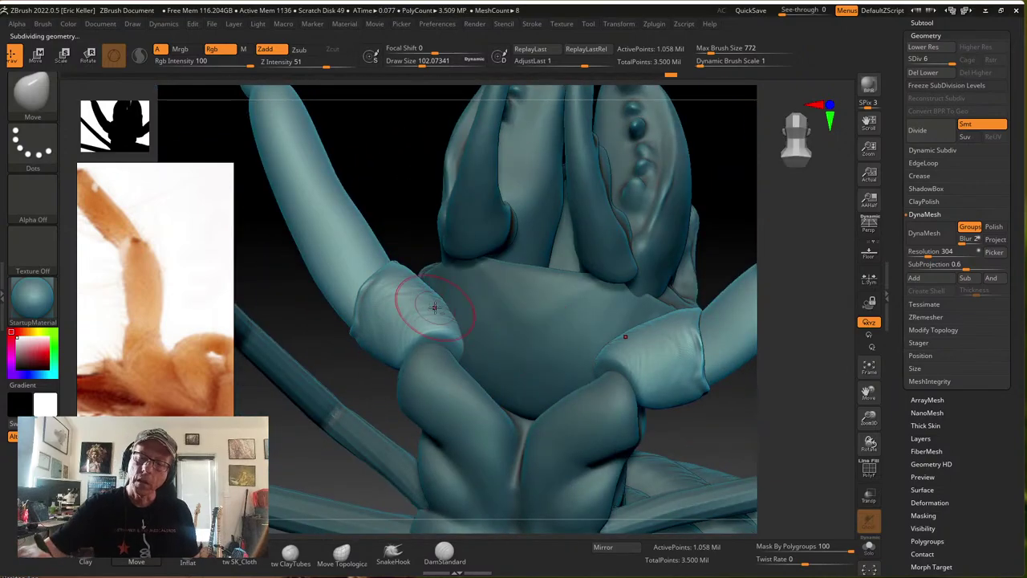
{"action": "left_click_drag", "start_coordinate": [387, 420], "coordinate": [359, 450]}
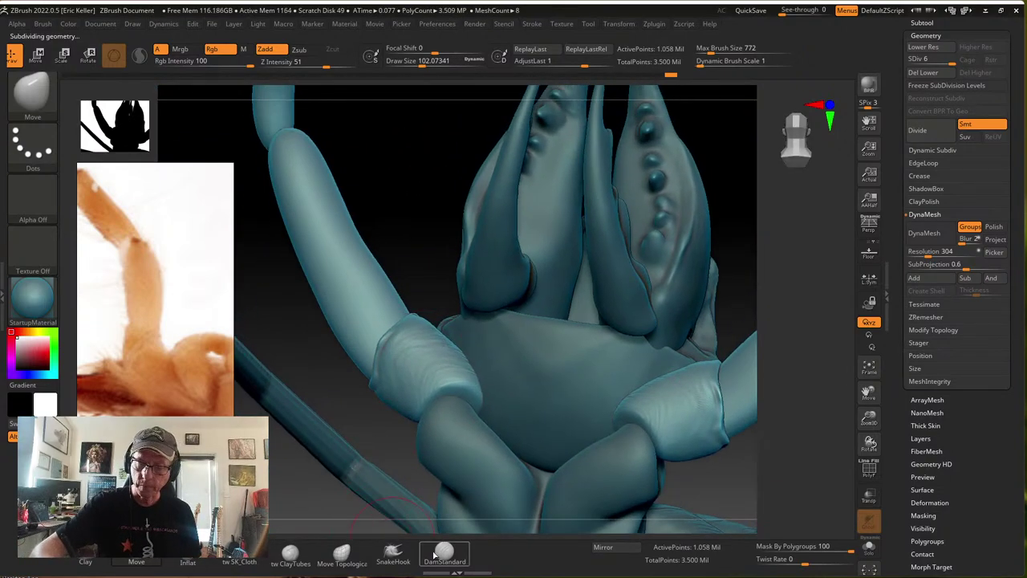
{"action": "left_click", "coordinate": [291, 552]}
{"action": "key", "text": "s"}
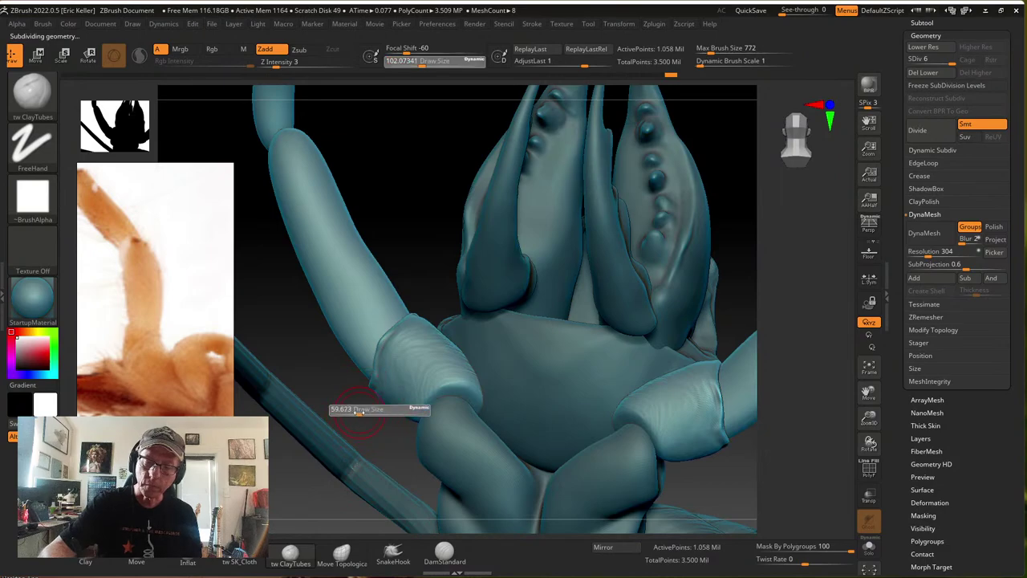
{"action": "left_click_drag", "start_coordinate": [359, 412], "coordinate": [357, 411]}
{"action": "mouse_move", "coordinate": [420, 355]}
{"action": "right_mouse_down"}
{"action": "mouse_move", "coordinate": [410, 404]}
{"action": "mouse_move", "coordinate": [419, 399]}
{"action": "mouse_move", "coordinate": [367, 400]}
{"action": "right_mouse_up"}
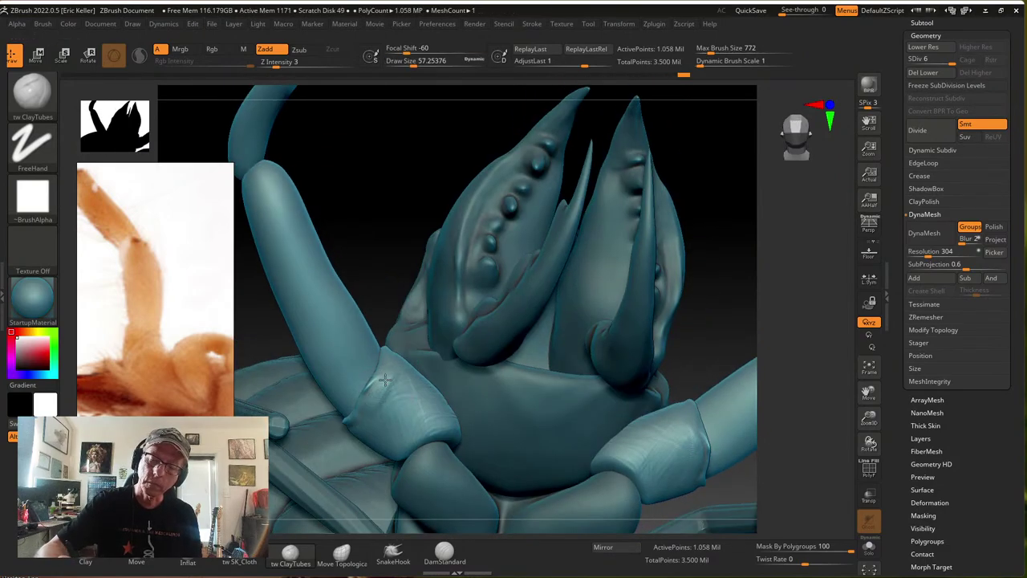
{"action": "left_click_drag", "start_coordinate": [384, 379], "coordinate": [385, 375]}
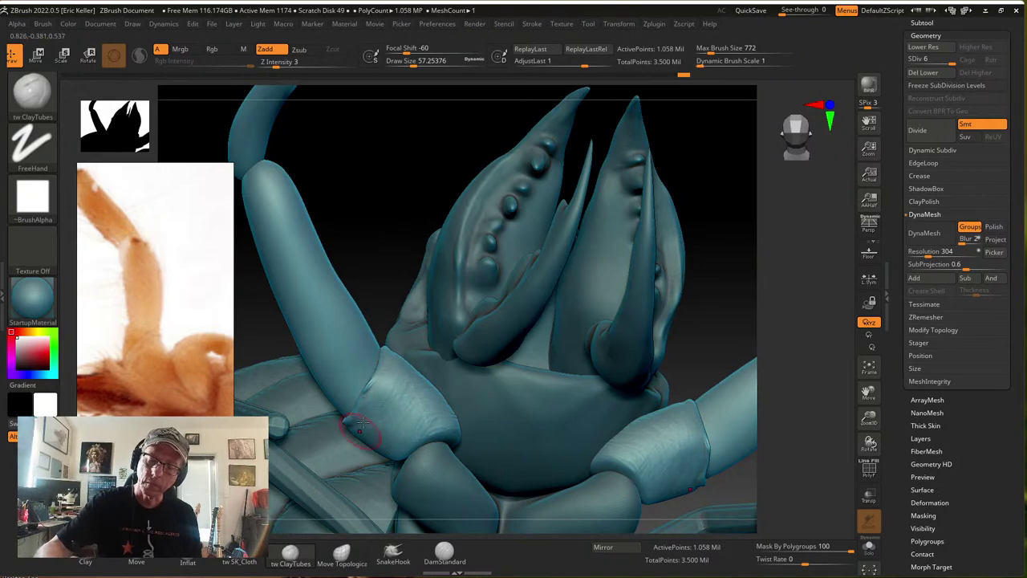
Reduce the draw size to about 40 and add finer clay strokes over the base segment around its rim
{"action": "right_click_drag", "start_coordinate": [360, 428], "coordinate": [366, 353]}
{"action": "key", "text": "s"}
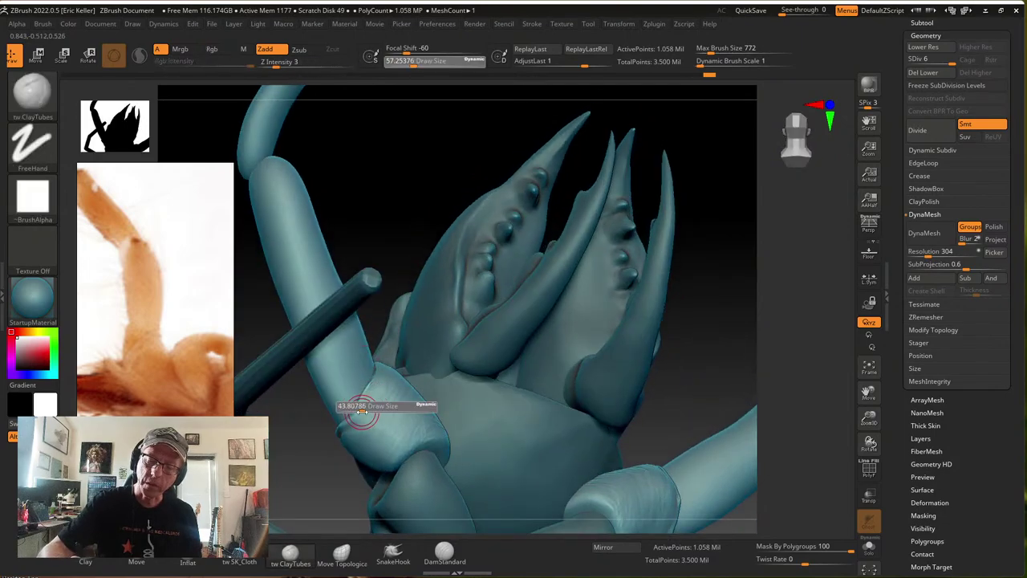
{"action": "left_click_drag", "start_coordinate": [361, 412], "coordinate": [360, 414]}
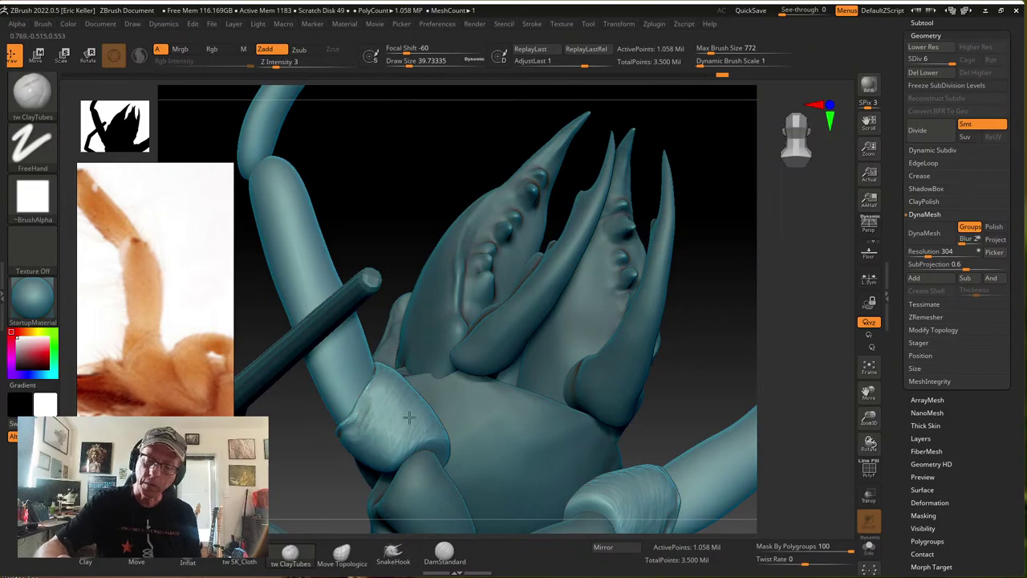
{"action": "right_click_drag", "start_coordinate": [371, 400], "coordinate": [382, 422]}
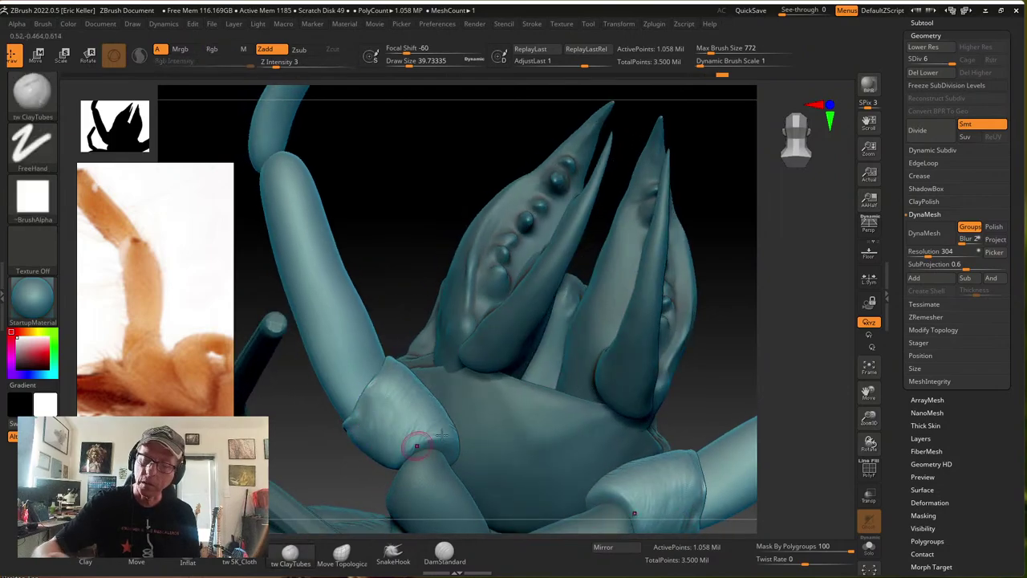
Isolate the leg mesh with Solo and set Mask By Polygroups to 0
{"action": "left_click", "coordinate": [869, 546]}
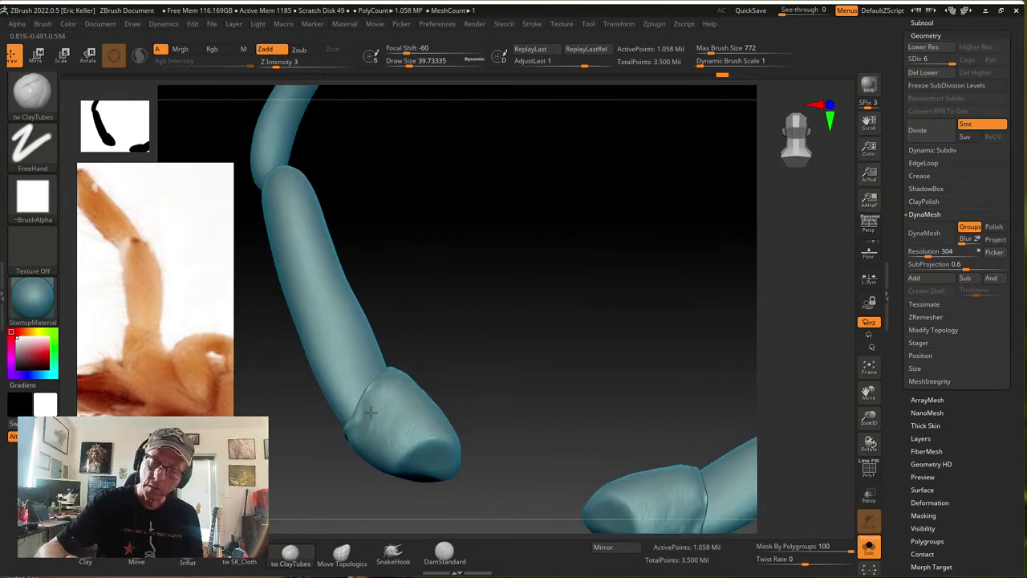
{"action": "right_click_drag", "start_coordinate": [358, 419], "coordinate": [387, 413]}
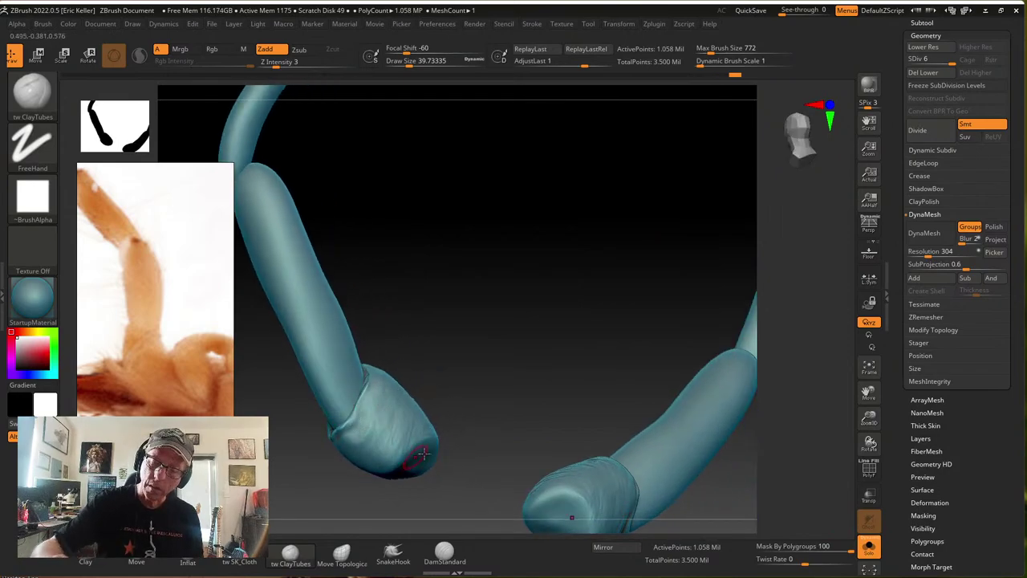
{"action": "left_click_drag", "start_coordinate": [845, 550], "coordinate": [758, 549]}
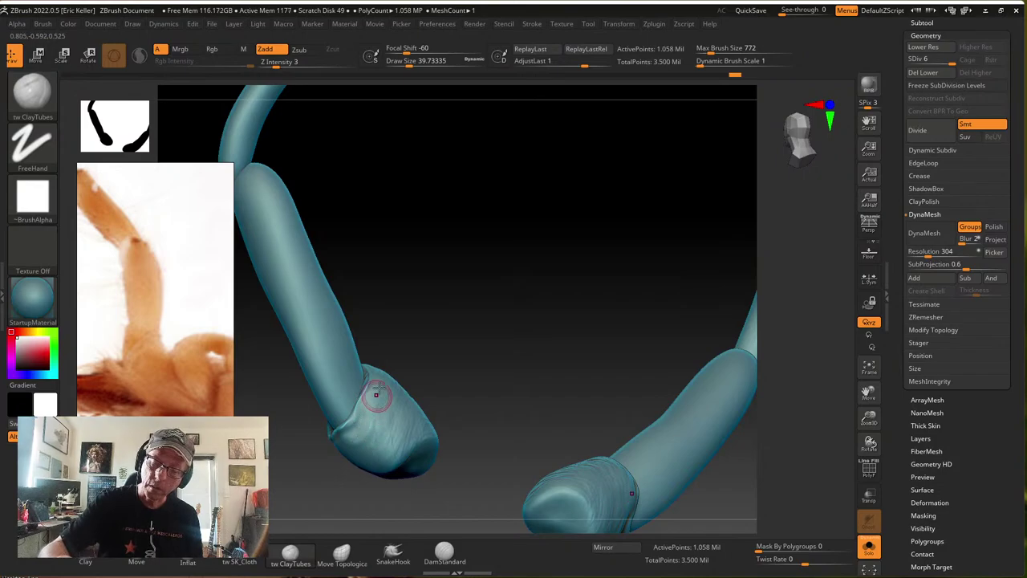
Choose the tw SK_Cloth brush and stroke fine wrinkles across the base segment's surface
{"action": "mouse_move", "coordinate": [375, 394]}
{"action": "right_mouse_down"}
{"action": "mouse_move", "coordinate": [399, 383]}
{"action": "mouse_move", "coordinate": [363, 426]}
{"action": "mouse_move", "coordinate": [394, 408]}
{"action": "mouse_move", "coordinate": [389, 481]}
{"action": "right_mouse_up"}
{"action": "key", "text": "shift"}
{"action": "left_click", "coordinate": [240, 558]}
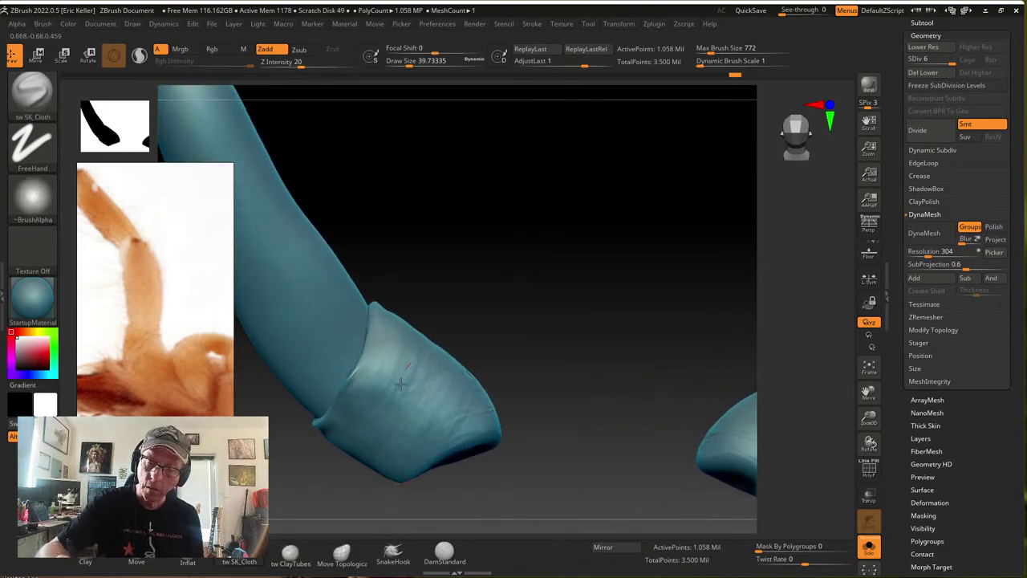
Build up the base segment's surface and joint rim beside the long leg segment with the tw ClayTubes brush
{"action": "left_click", "coordinate": [291, 555]}
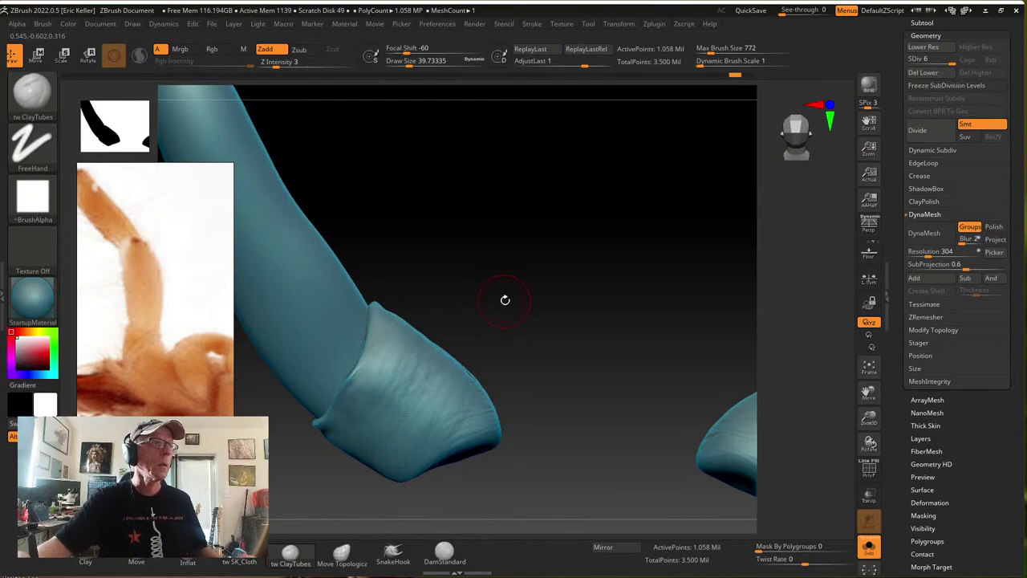
{"action": "right_click_drag", "start_coordinate": [505, 299], "coordinate": [505, 278]}
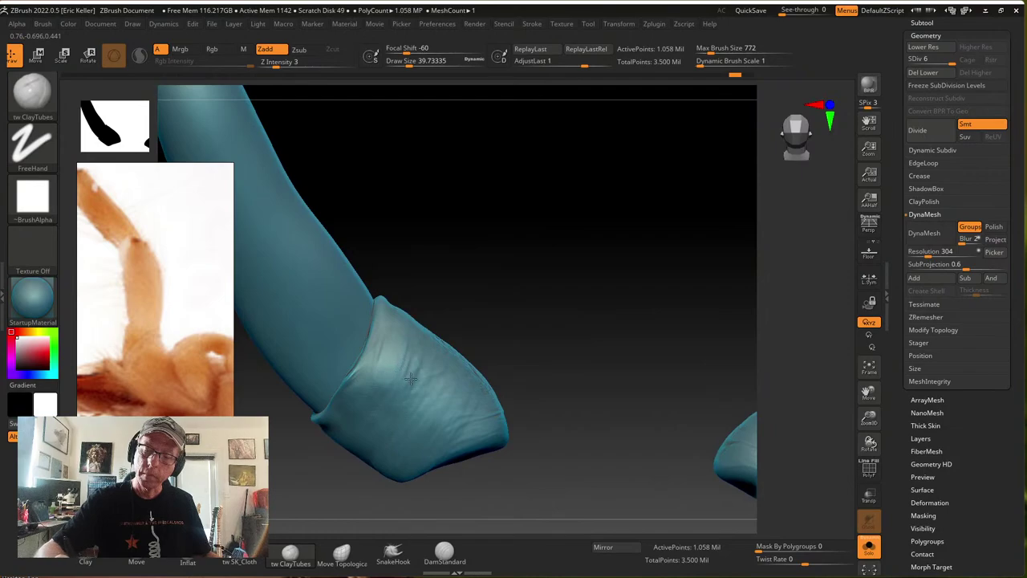
{"action": "left_click_drag", "start_coordinate": [371, 350], "coordinate": [360, 360]}
{"action": "mouse_move", "coordinate": [361, 361]}
{"action": "right_mouse_down"}
{"action": "mouse_move", "coordinate": [378, 366]}
{"action": "mouse_move", "coordinate": [383, 333]}
{"action": "mouse_move", "coordinate": [359, 356]}
{"action": "right_mouse_up"}
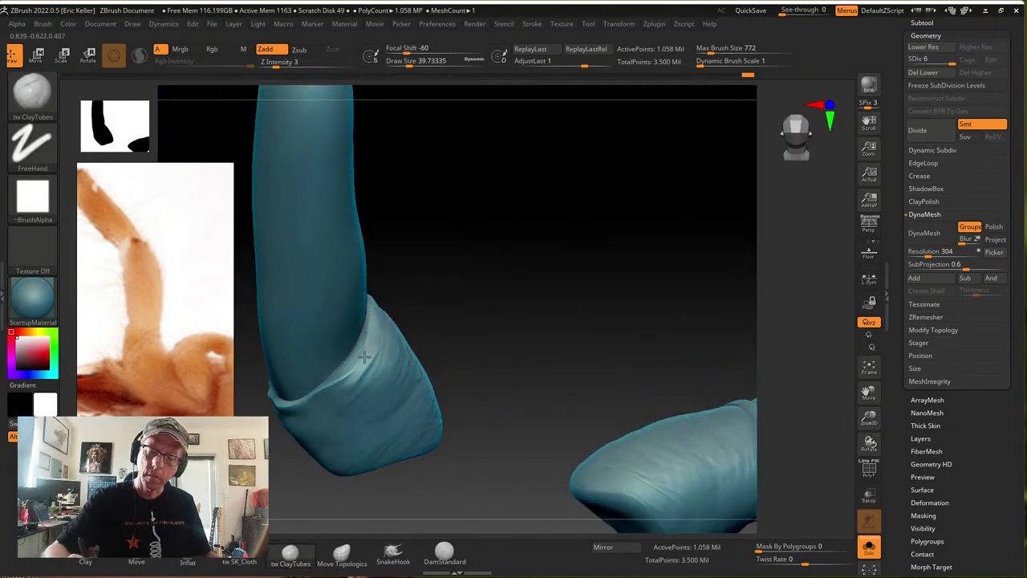
{"action": "right_click_drag", "start_coordinate": [325, 390], "coordinate": [338, 367]}
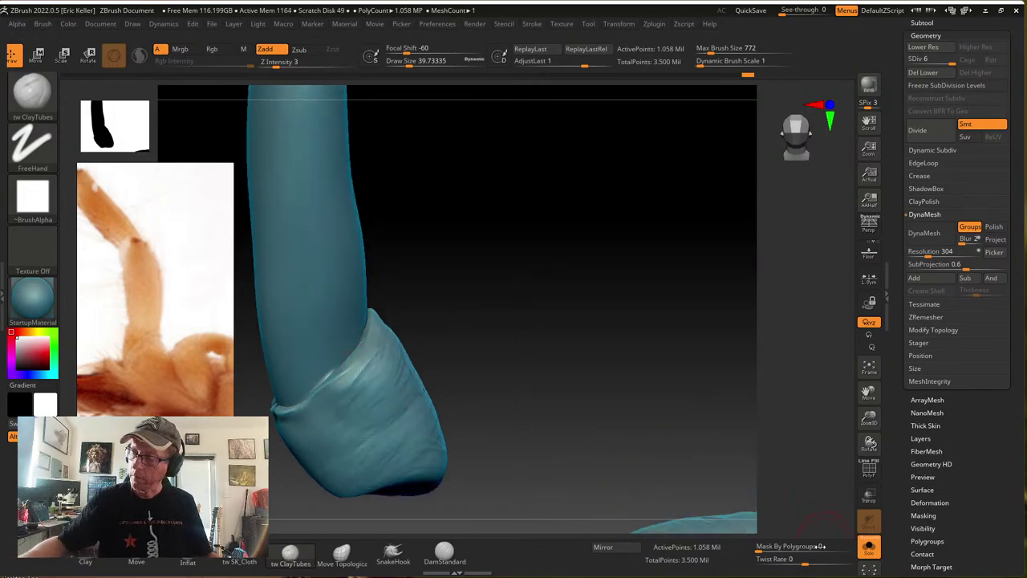
Set Mask By Polygroups to 100 and refine the base segment's rim and wrinkled surface around the joint
{"action": "left_click", "coordinate": [849, 547]}
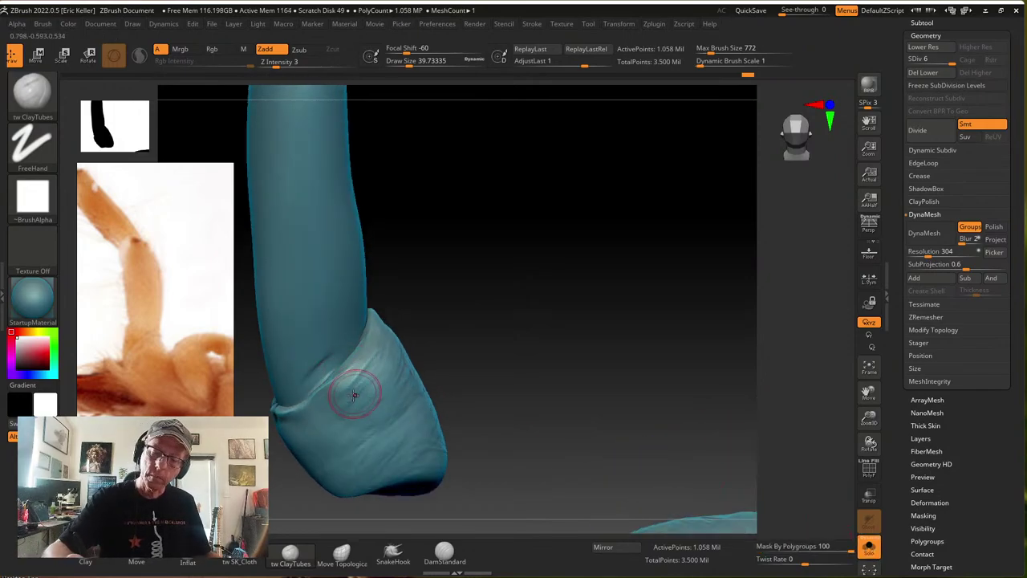
{"action": "right_click_drag", "start_coordinate": [303, 380], "coordinate": [386, 334]}
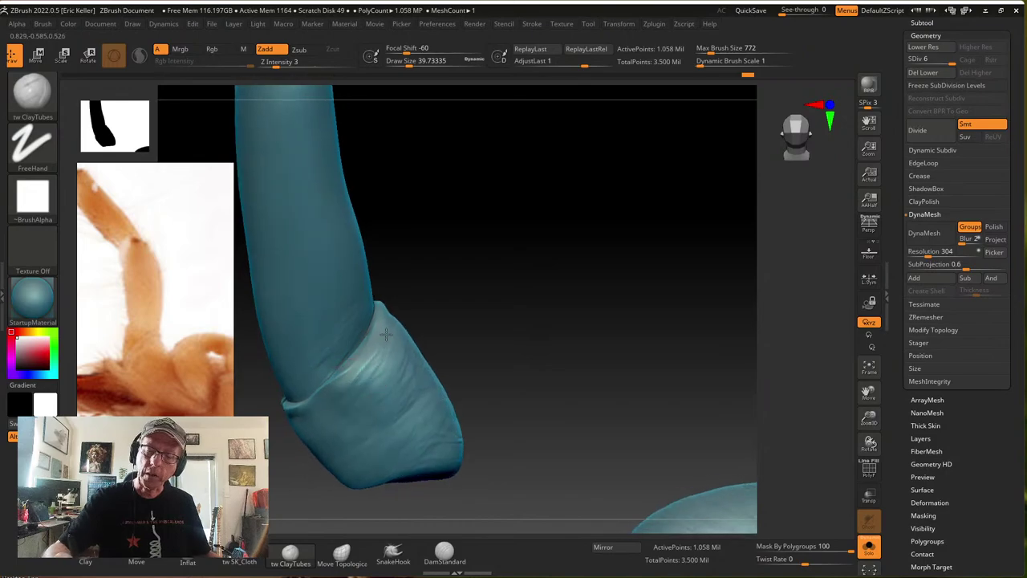
{"action": "left_click_drag", "start_coordinate": [370, 378], "coordinate": [389, 350], "text": "ctrl"}
{"action": "left_click", "coordinate": [476, 329], "text": "ctrl"}
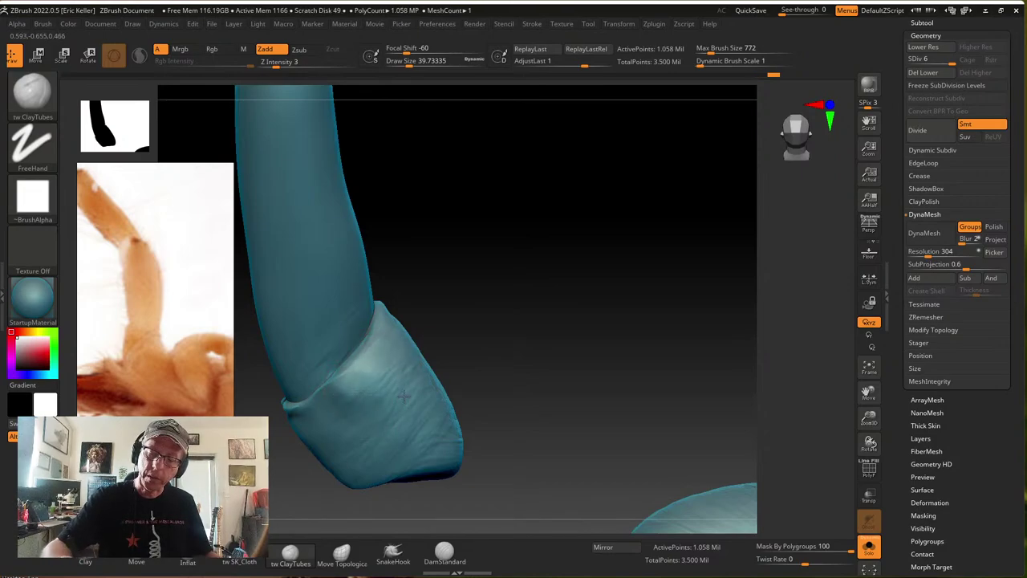
{"action": "mouse_move", "coordinate": [360, 390]}
{"action": "right_mouse_down"}
{"action": "mouse_move", "coordinate": [297, 421]}
{"action": "mouse_move", "coordinate": [378, 412]}
{"action": "mouse_move", "coordinate": [340, 394]}
{"action": "right_mouse_up"}
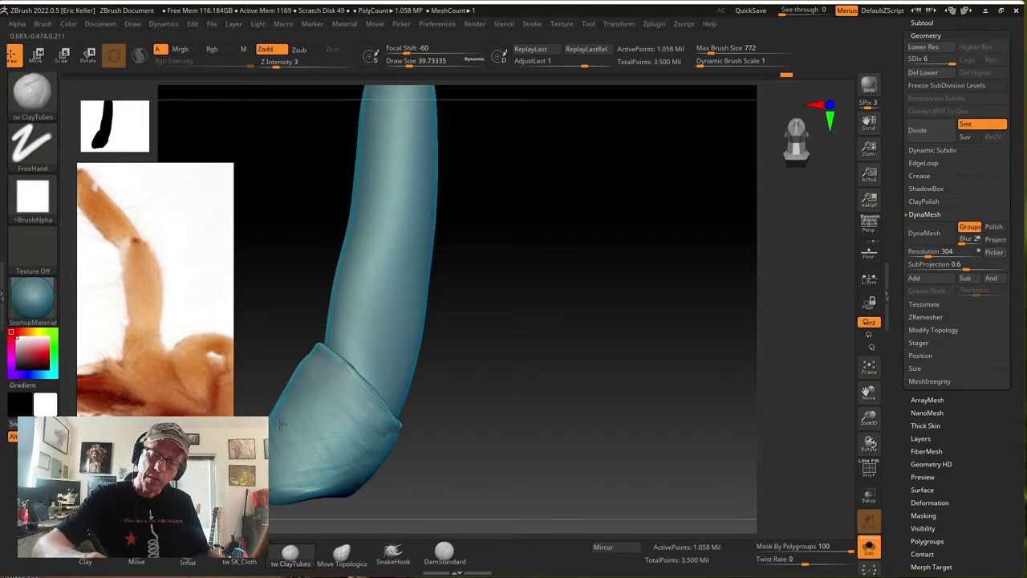
Compare the full leg with the leg segment proportions and joints in the orange specimen photo on the reference board
{"action": "right_click_drag", "start_coordinate": [418, 390], "coordinate": [658, 415]}
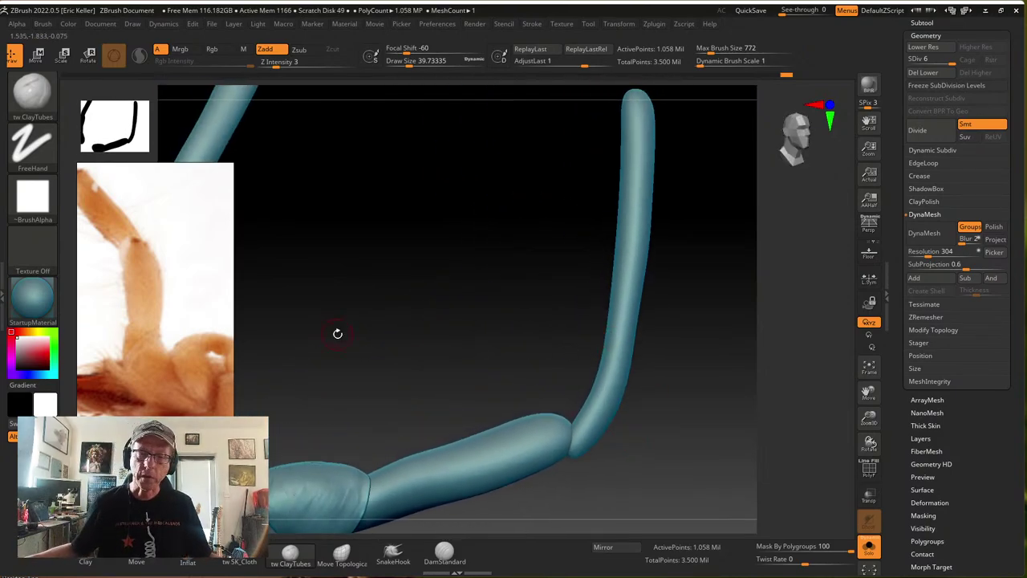
{"action": "scroll", "coordinate": [142, 277], "scroll_direction": "down", "scroll_amount": 10}
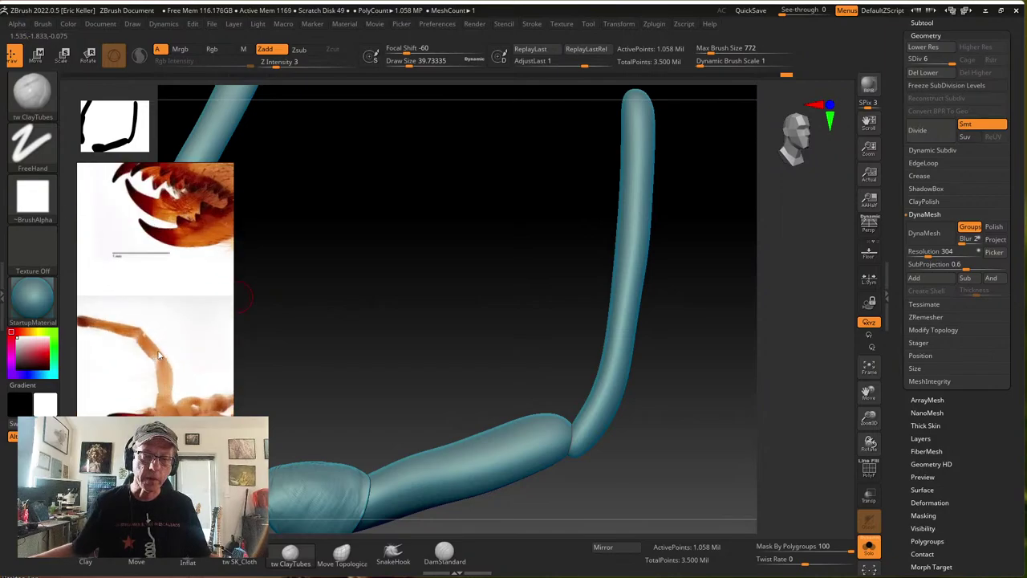
{"action": "scroll", "coordinate": [181, 377], "scroll_direction": "down", "scroll_amount": 3}
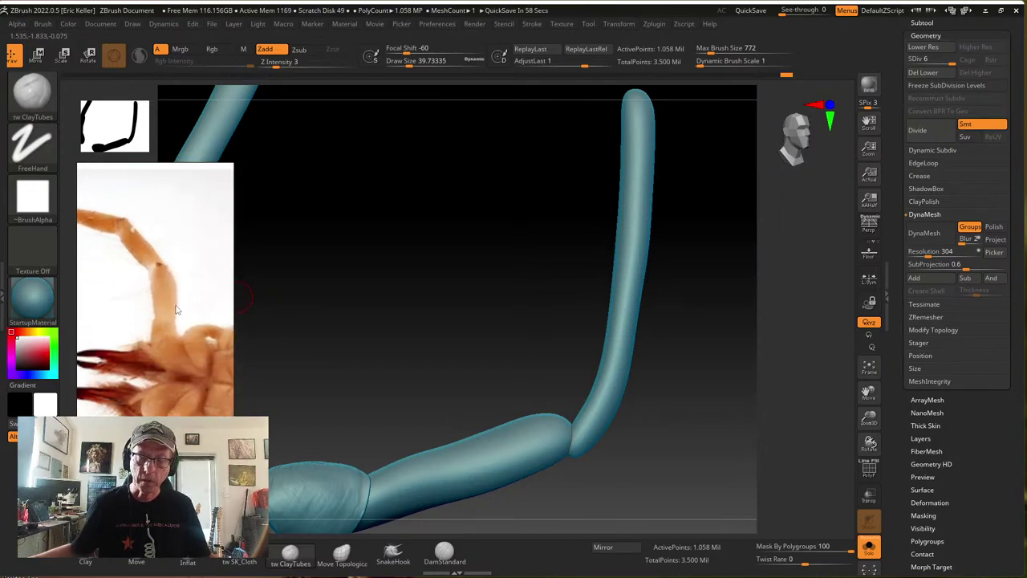
Bring up the bent orange leg in the reference photos and reshape the segment beside the wrinkled base with the Move brush at draw size about 203
{"action": "scroll", "coordinate": [176, 361], "scroll_direction": "down", "scroll_amount": 8}
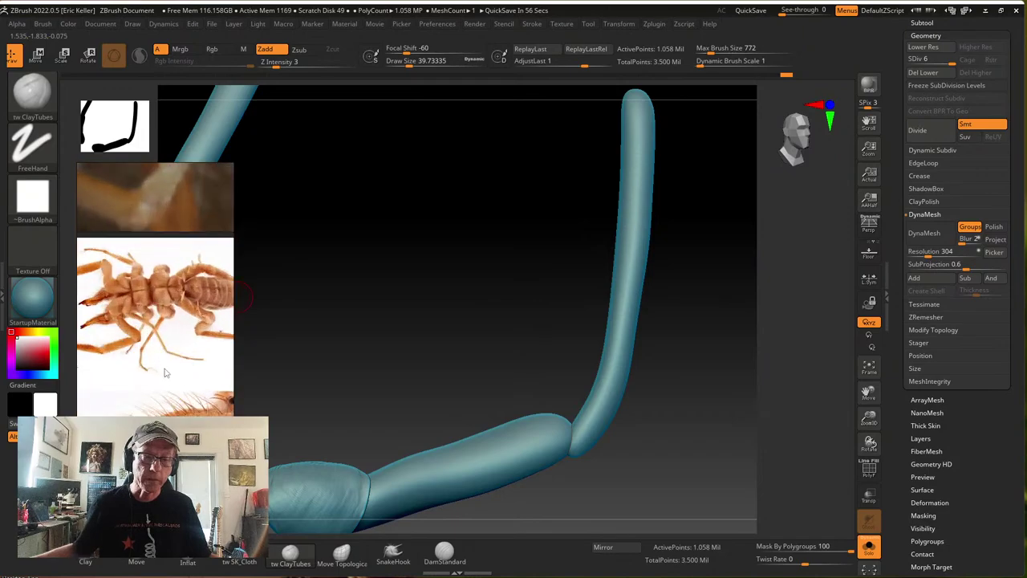
{"action": "scroll", "coordinate": [159, 377], "scroll_direction": "down", "scroll_amount": 5}
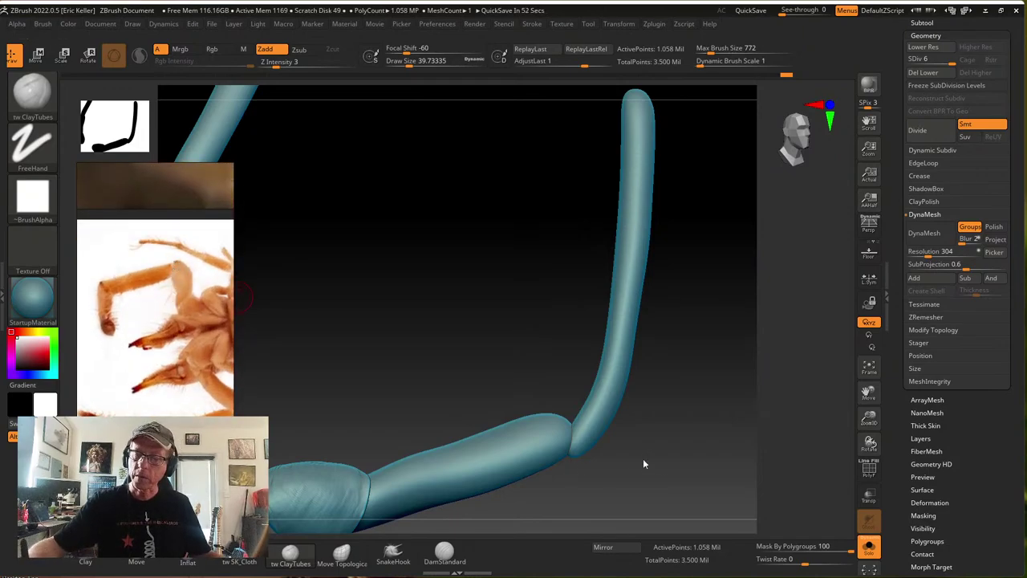
{"action": "left_click_drag", "start_coordinate": [643, 458], "coordinate": [353, 537]}
{"action": "left_click", "coordinate": [147, 562]}
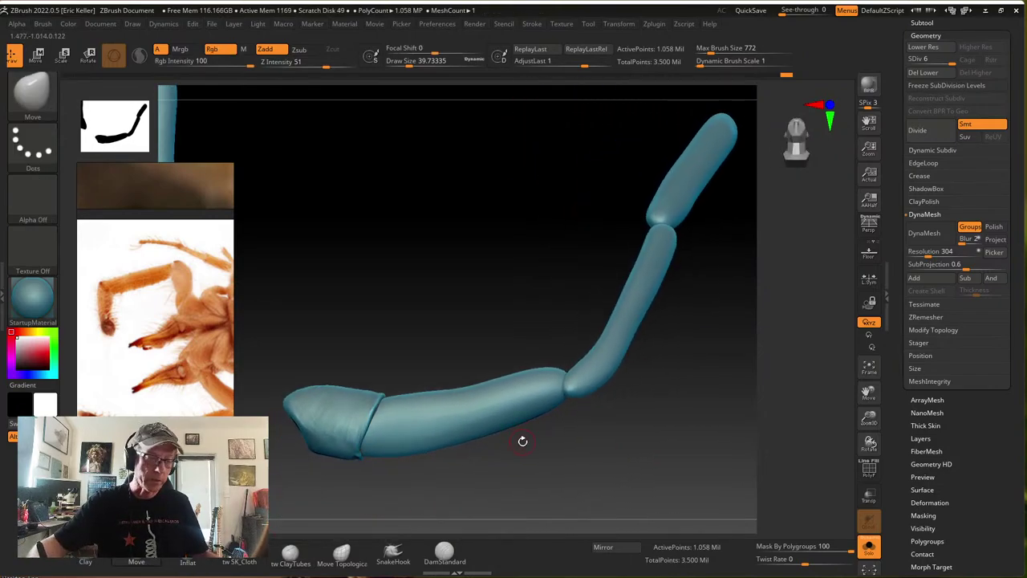
{"action": "mouse_move", "coordinate": [532, 424]}
{"action": "left_mouse_down"}
{"action": "mouse_move", "coordinate": [529, 434]}
{"action": "mouse_move", "coordinate": [560, 436]}
{"action": "left_mouse_up"}
{"action": "key", "text": "s"}
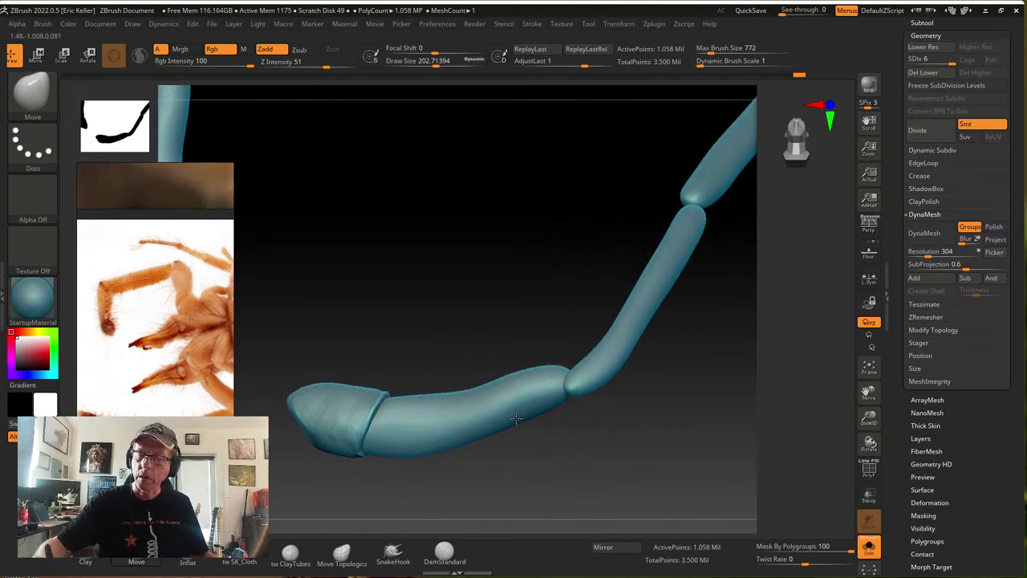
{"action": "mouse_move", "coordinate": [575, 412]}
{"action": "right_mouse_down"}
{"action": "mouse_move", "coordinate": [516, 436]}
{"action": "mouse_move", "coordinate": [481, 401]}
{"action": "right_mouse_up"}
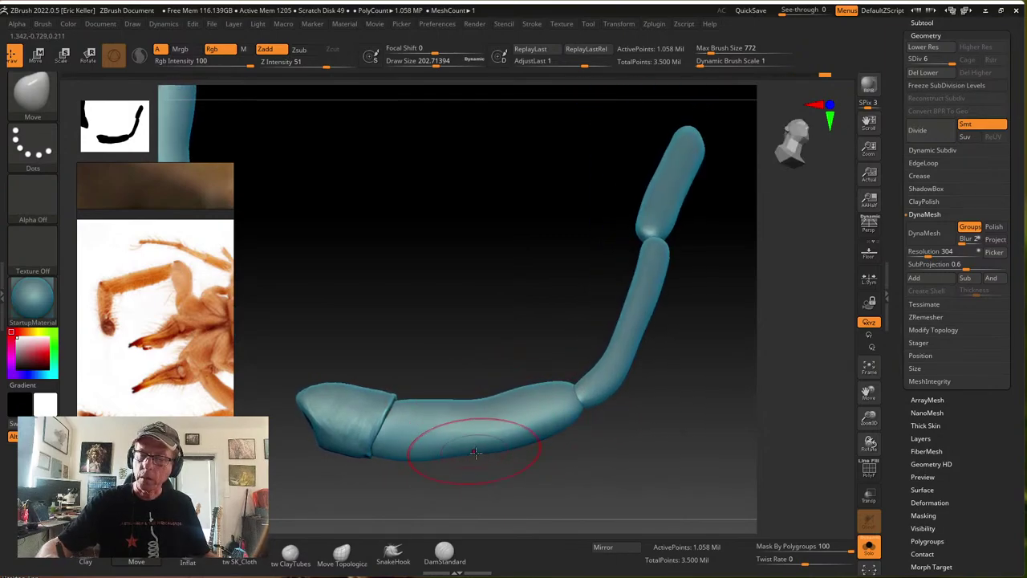
{"action": "right_click_drag", "start_coordinate": [573, 401], "coordinate": [586, 425]}
{"action": "mouse_move", "coordinate": [504, 440]}
{"action": "left_mouse_down"}
{"action": "mouse_move", "coordinate": [582, 407]}
{"action": "mouse_move", "coordinate": [567, 390]}
{"action": "left_mouse_up"}
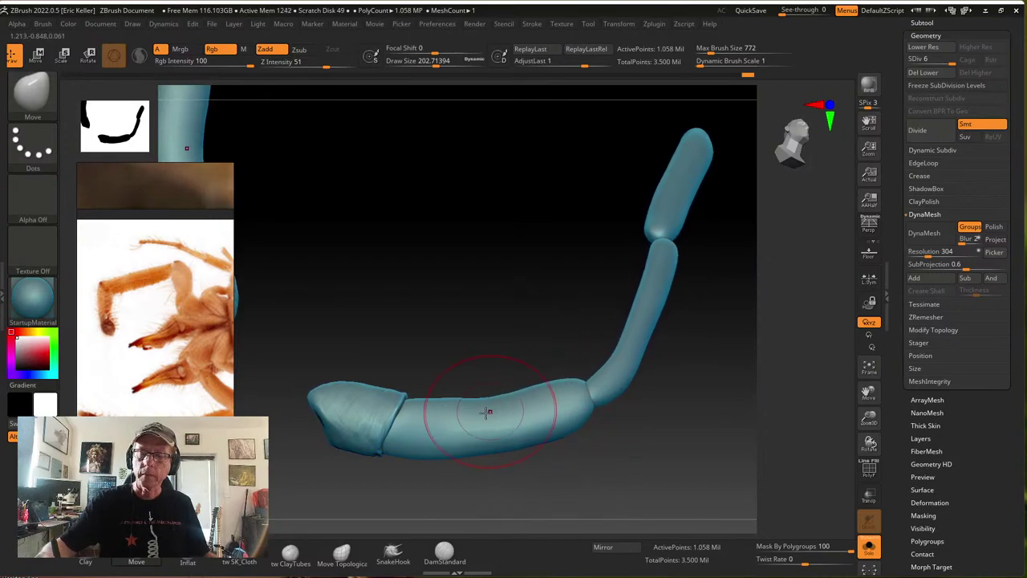
{"action": "left_click_drag", "start_coordinate": [468, 413], "coordinate": [449, 415]}
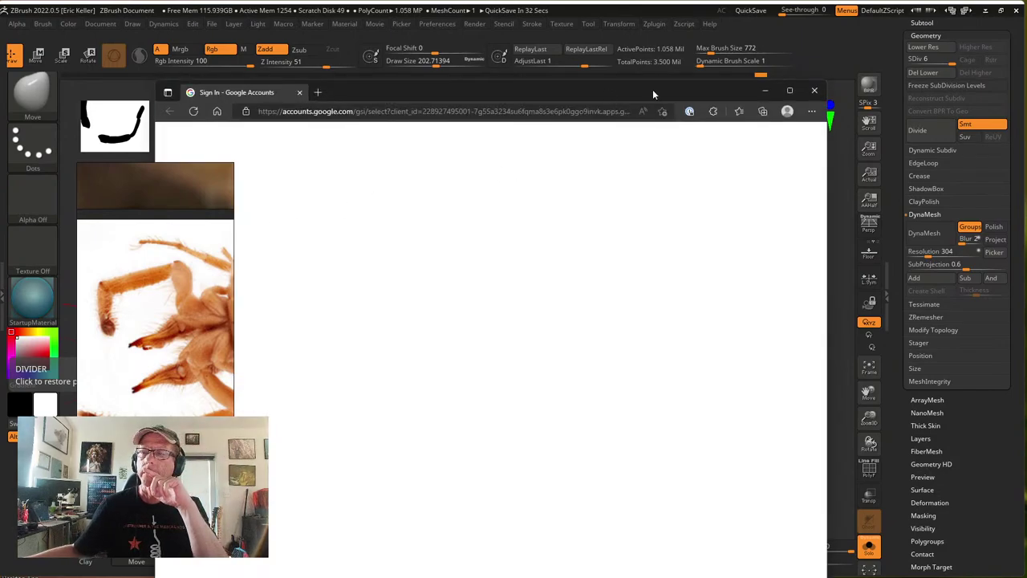
Close the browser sign-in window and refine the curve of the segment beside the base with the Move brush at draw size about 241
{"action": "left_click", "coordinate": [814, 90]}
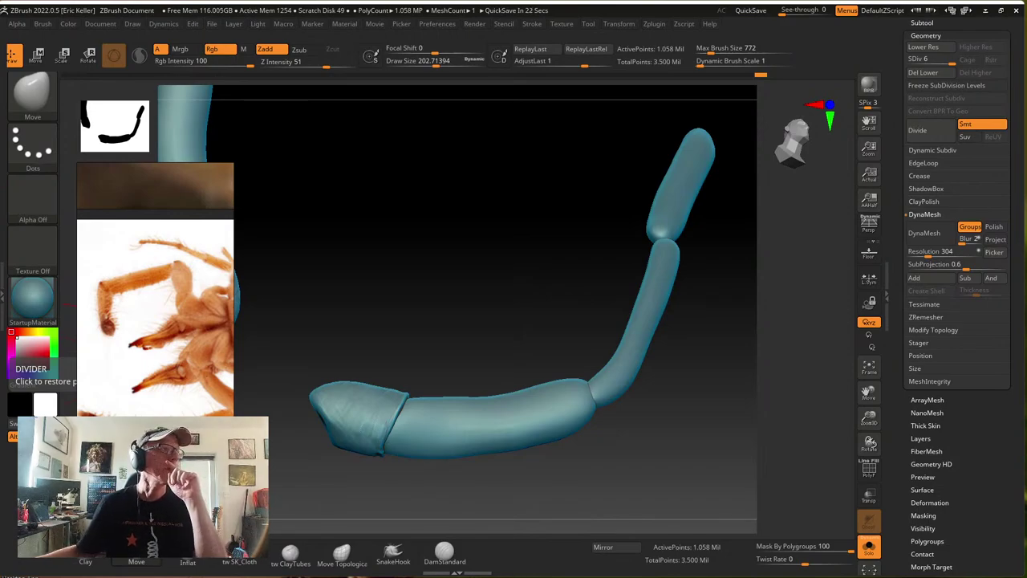
{"action": "right_click_drag", "start_coordinate": [426, 404], "coordinate": [433, 412]}
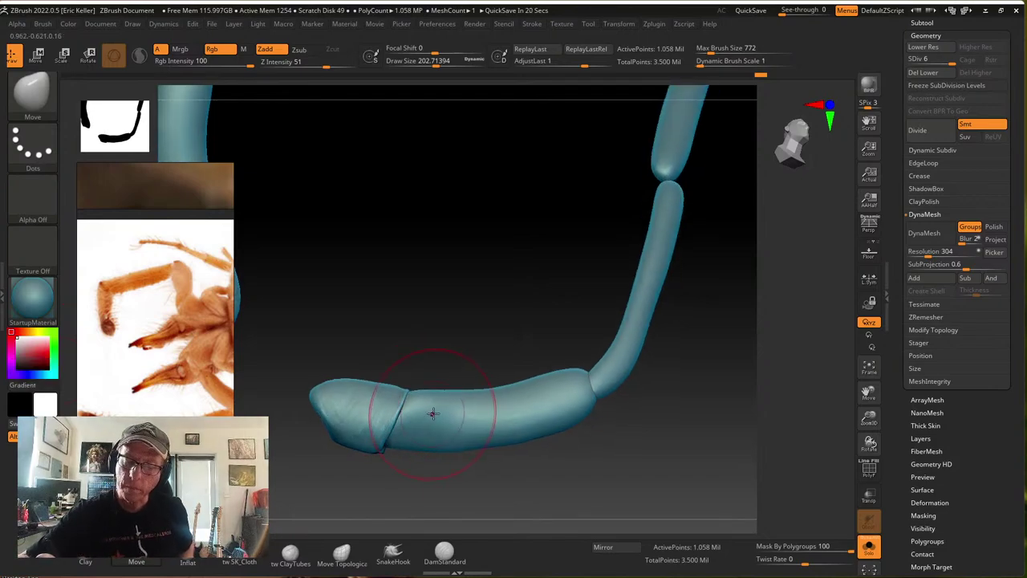
{"action": "right_click_drag", "start_coordinate": [486, 473], "coordinate": [480, 426]}
{"action": "key", "text": "s"}
{"action": "left_click_drag", "start_coordinate": [479, 426], "coordinate": [486, 426]}
{"action": "right_click_drag", "start_coordinate": [536, 401], "coordinate": [551, 442]}
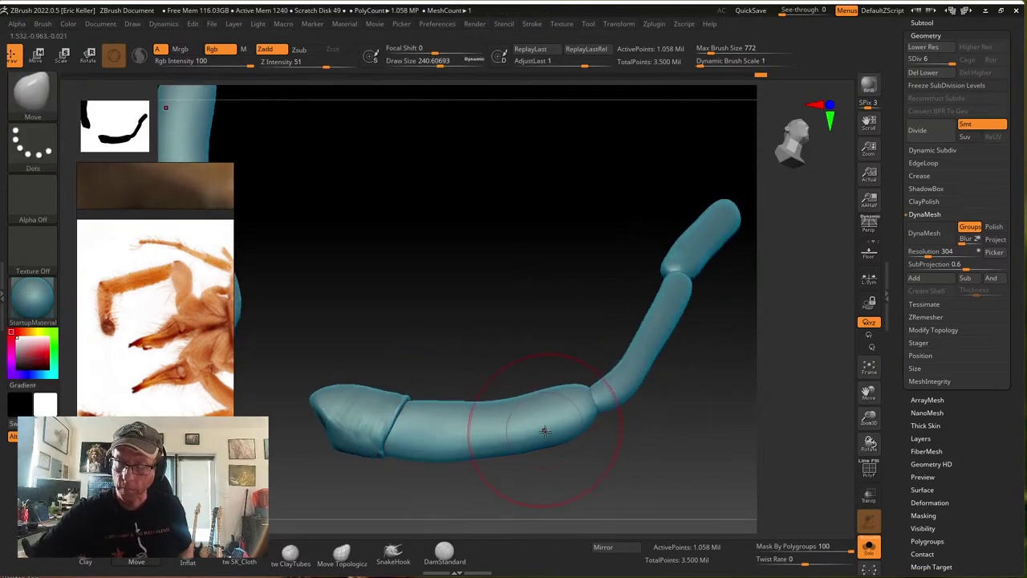
Lower the leg mesh to subdivision level 4, then push out and smooth the underside of the segment beside the base
{"action": "key", "text": "shift+d"}
{"action": "key", "text": "shift+d"}
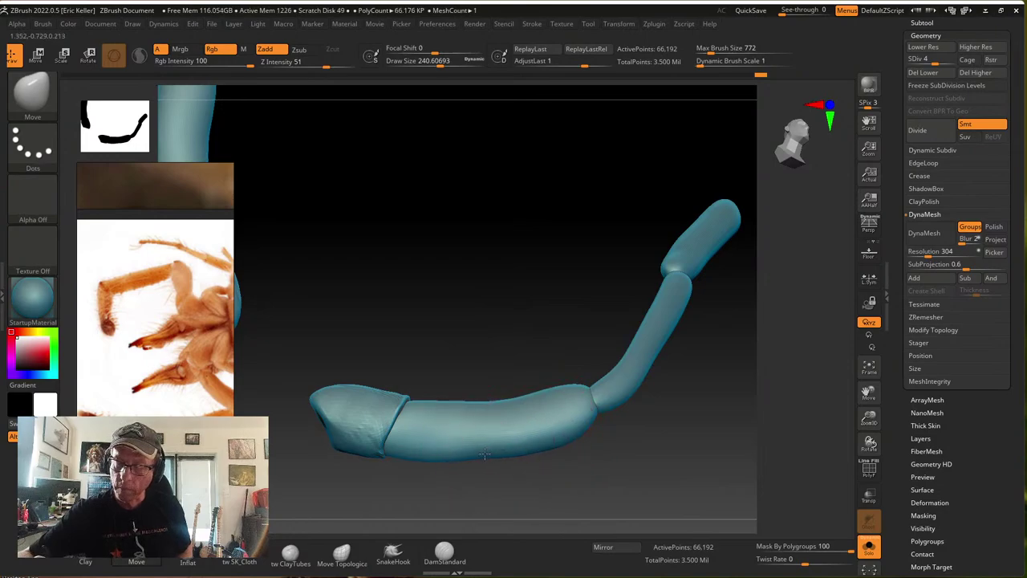
{"action": "right_click_drag", "start_coordinate": [569, 439], "coordinate": [503, 509]}
{"action": "left_click_drag", "start_coordinate": [508, 451], "coordinate": [494, 470]}
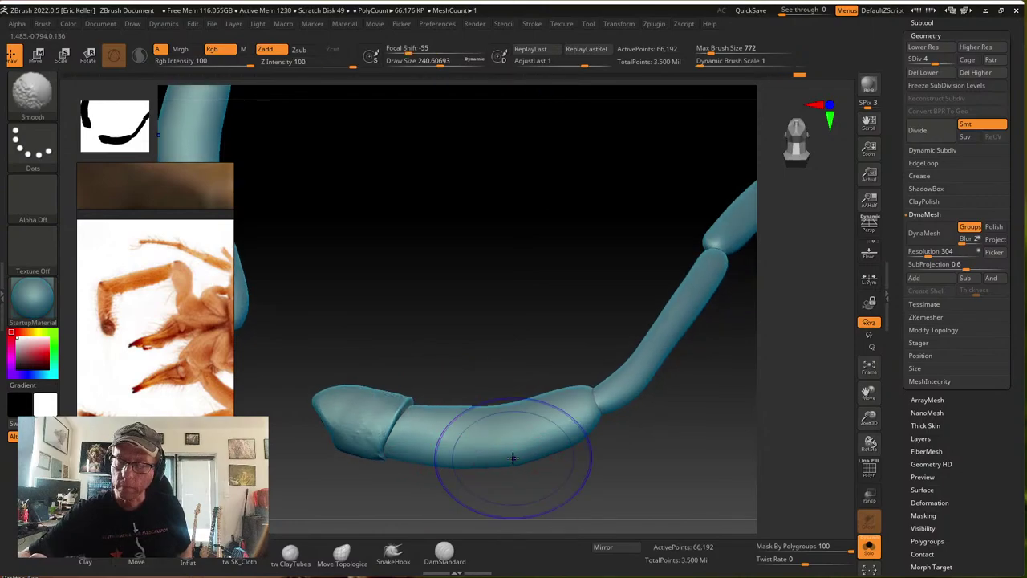
{"action": "right_click_drag", "start_coordinate": [531, 440], "coordinate": [609, 479]}
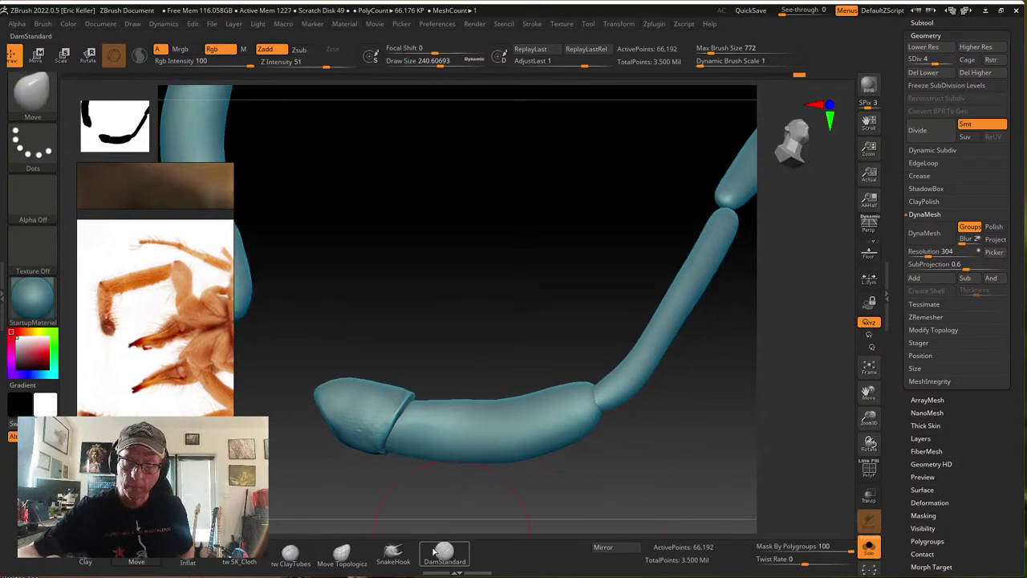
Sculpt a raised rim around the segment's far end, where the thin leg segment attaches, using tw SK_Cloth at draw size about 44
{"action": "left_click", "coordinate": [240, 560]}
{"action": "key", "text": "s"}
{"action": "left_click_drag", "start_coordinate": [610, 446], "coordinate": [595, 446]}
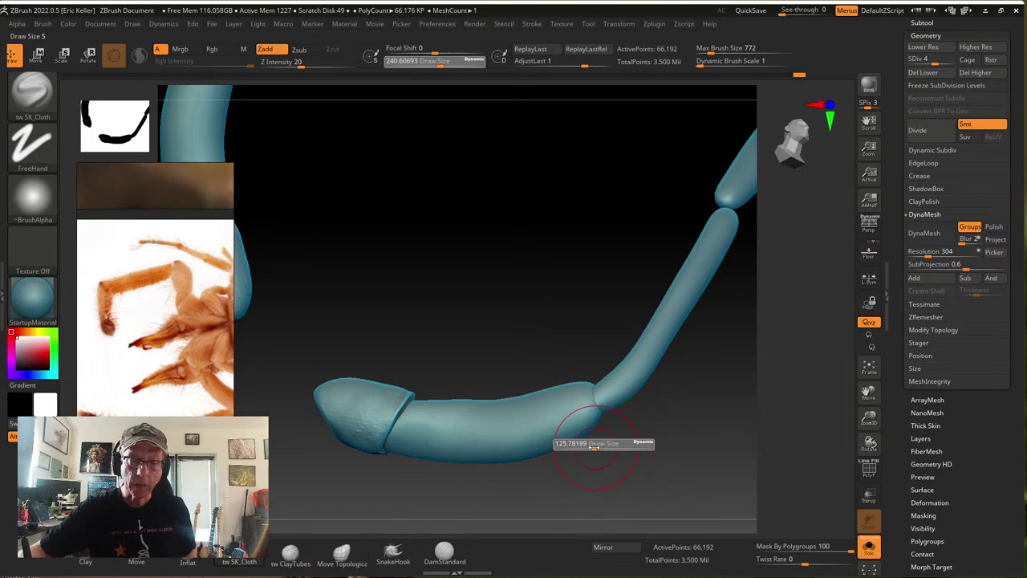
{"action": "mouse_move", "coordinate": [593, 399]}
{"action": "right_mouse_down", "text": "ctrl"}
{"action": "mouse_move", "coordinate": [597, 454]}
{"action": "mouse_move", "coordinate": [585, 361]}
{"action": "right_mouse_up", "text": "ctrl"}
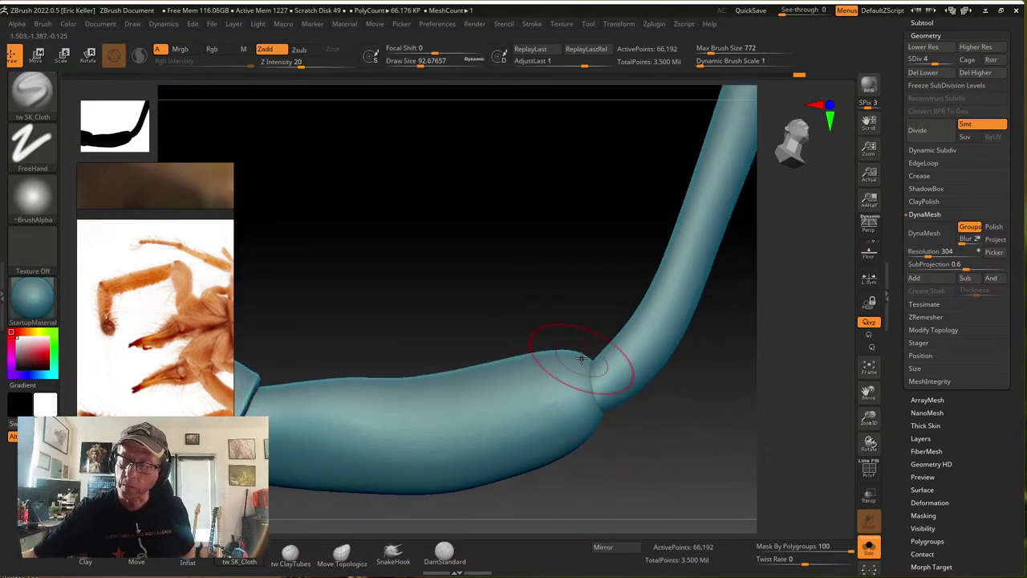
{"action": "key", "text": "s"}
{"action": "left_click_drag", "start_coordinate": [585, 361], "coordinate": [570, 365]}
{"action": "left_click_drag", "start_coordinate": [576, 361], "coordinate": [587, 412]}
{"action": "mouse_move", "coordinate": [589, 394]}
{"action": "right_mouse_down"}
{"action": "mouse_move", "coordinate": [598, 367]}
{"action": "mouse_move", "coordinate": [581, 374]}
{"action": "right_mouse_up"}
{"action": "left_click_drag", "start_coordinate": [581, 377], "coordinate": [592, 355]}
{"action": "mouse_move", "coordinate": [613, 301]}
{"action": "left_mouse_down"}
{"action": "mouse_move", "coordinate": [591, 367]}
{"action": "mouse_move", "coordinate": [619, 321]}
{"action": "left_mouse_up"}
{"action": "right_click_drag", "start_coordinate": [666, 297], "coordinate": [642, 329]}
{"action": "left_click_drag", "start_coordinate": [608, 351], "coordinate": [631, 314]}
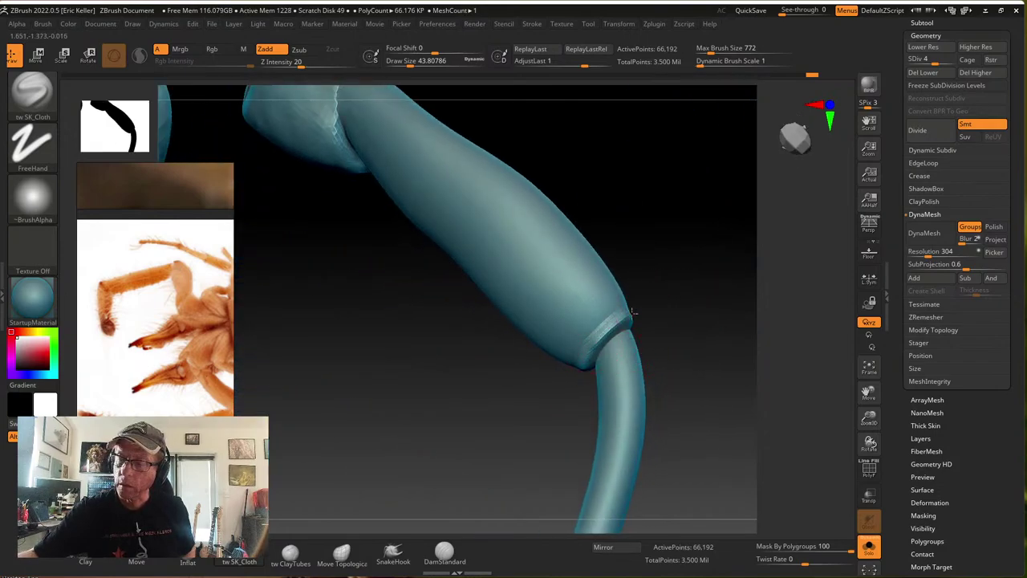
Raise the mesh to subdivision level 6 and refine the joint rim with tw SK_Cloth at draw size about 27
{"action": "mouse_move", "coordinate": [630, 313]}
{"action": "right_mouse_down"}
{"action": "mouse_move", "coordinate": [592, 364]}
{"action": "mouse_move", "coordinate": [661, 314]}
{"action": "mouse_move", "coordinate": [536, 377]}
{"action": "right_mouse_up"}
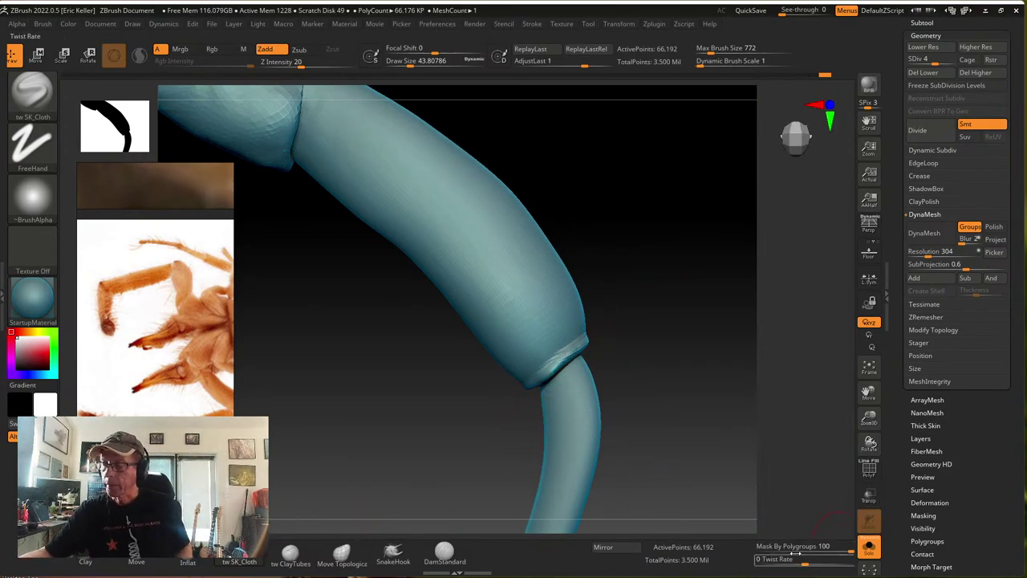
{"action": "key", "text": "d"}
{"action": "key", "text": "d"}
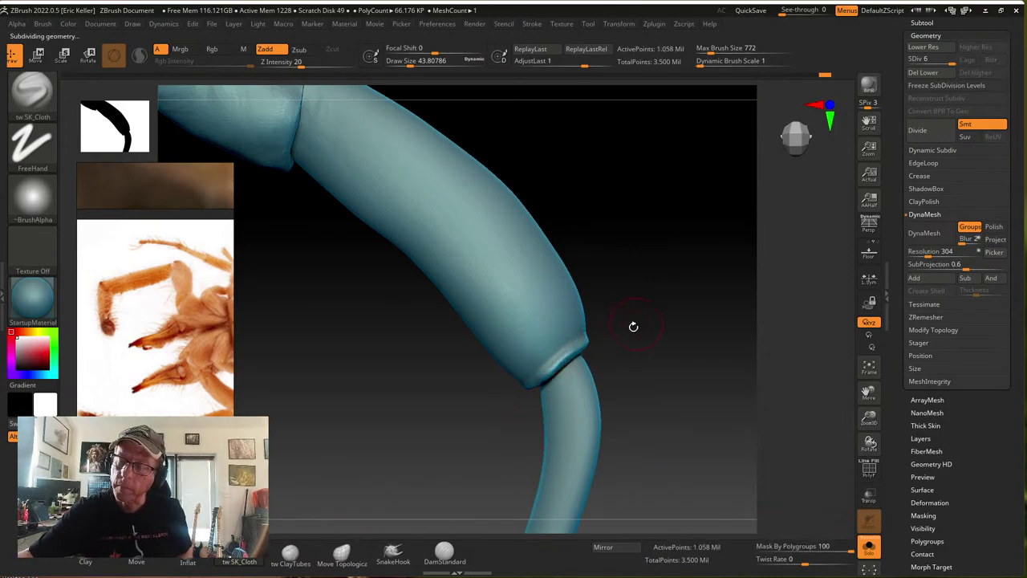
{"action": "key", "text": "s"}
{"action": "left_click_drag", "start_coordinate": [633, 331], "coordinate": [628, 330]}
{"action": "right_click_drag", "start_coordinate": [628, 328], "coordinate": [575, 322]}
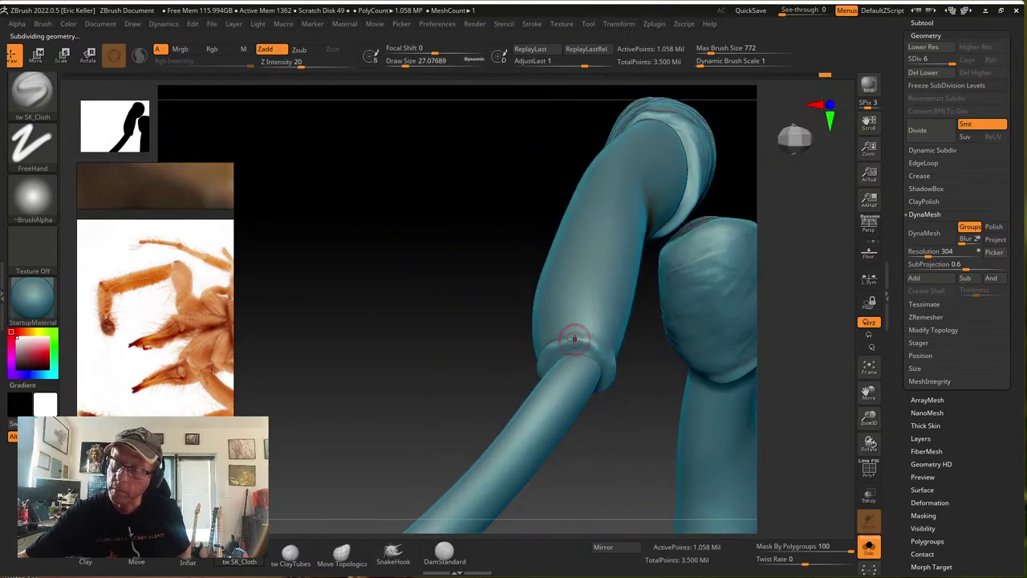
Isolate the rimmed segment's polygroup and carve its end cap inside the rim with tw ClayTubes at draw size about 36
{"action": "left_click", "coordinate": [614, 372], "text": "ctrl+shift"}
{"action": "left_click_drag", "start_coordinate": [609, 446], "coordinate": [607, 421]}
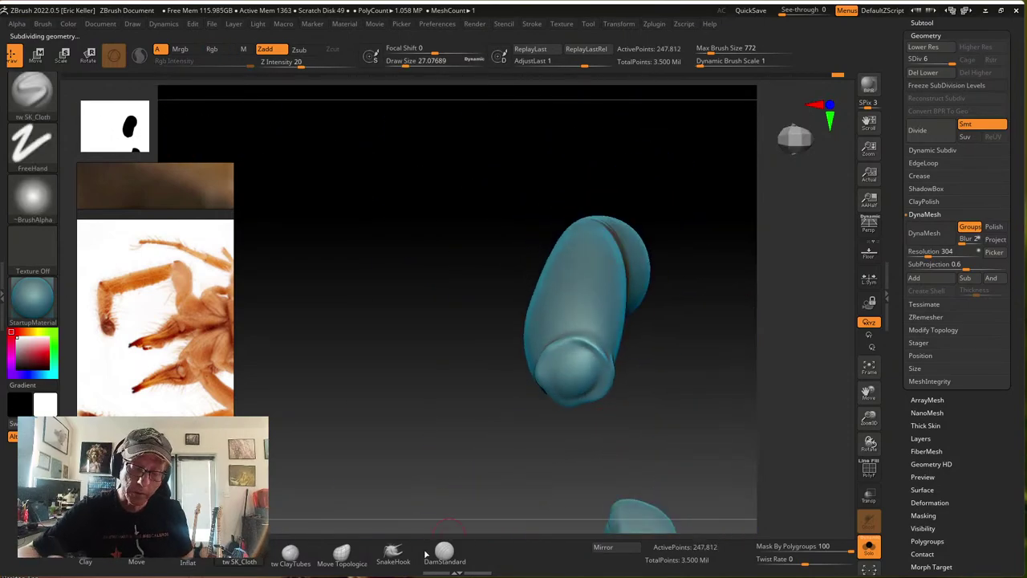
{"action": "left_click", "coordinate": [290, 556]}
{"action": "key", "text": "s"}
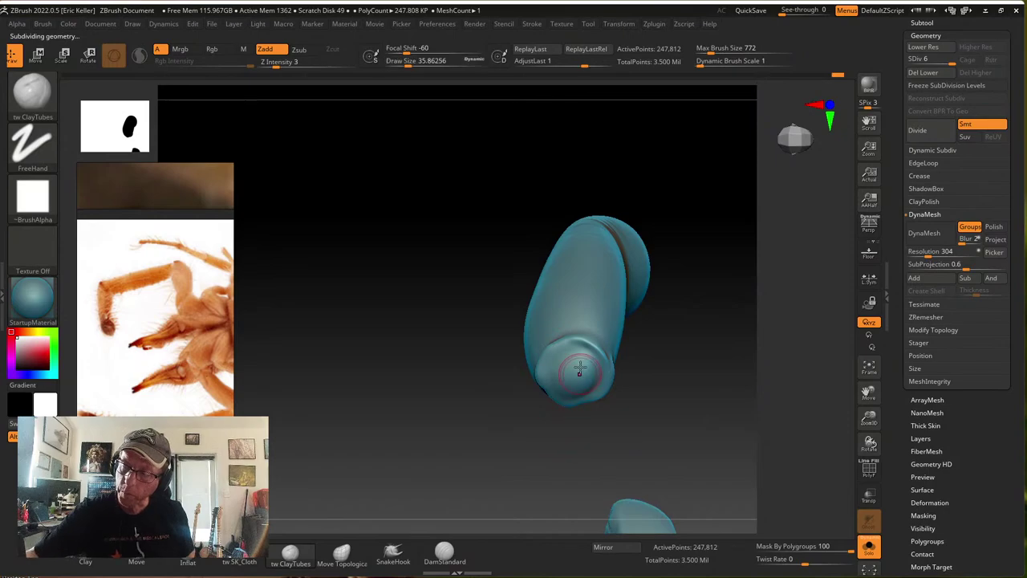
{"action": "right_click_drag", "start_coordinate": [578, 358], "coordinate": [591, 358]}
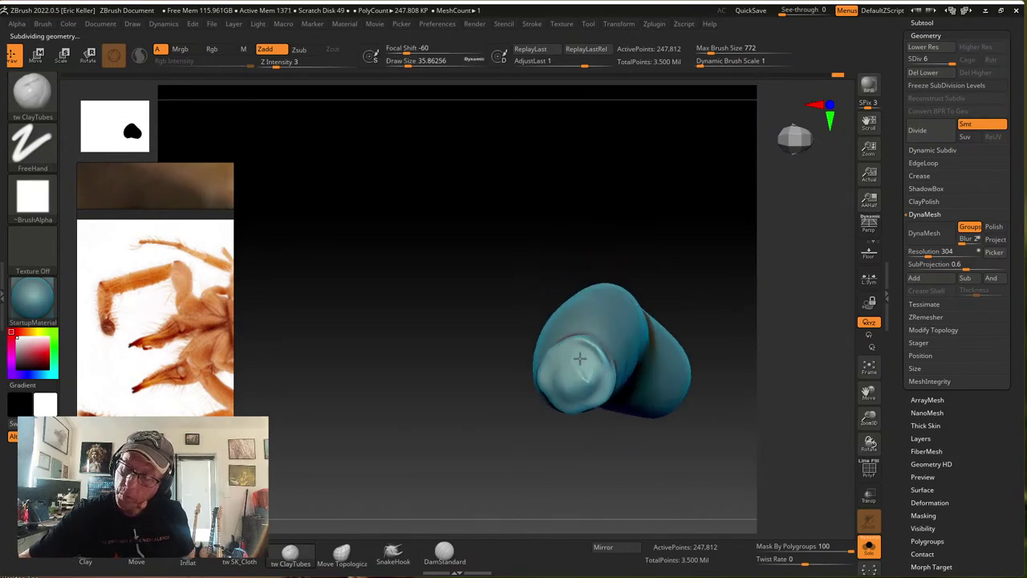
{"action": "left_click_drag", "start_coordinate": [580, 370], "coordinate": [565, 384]}
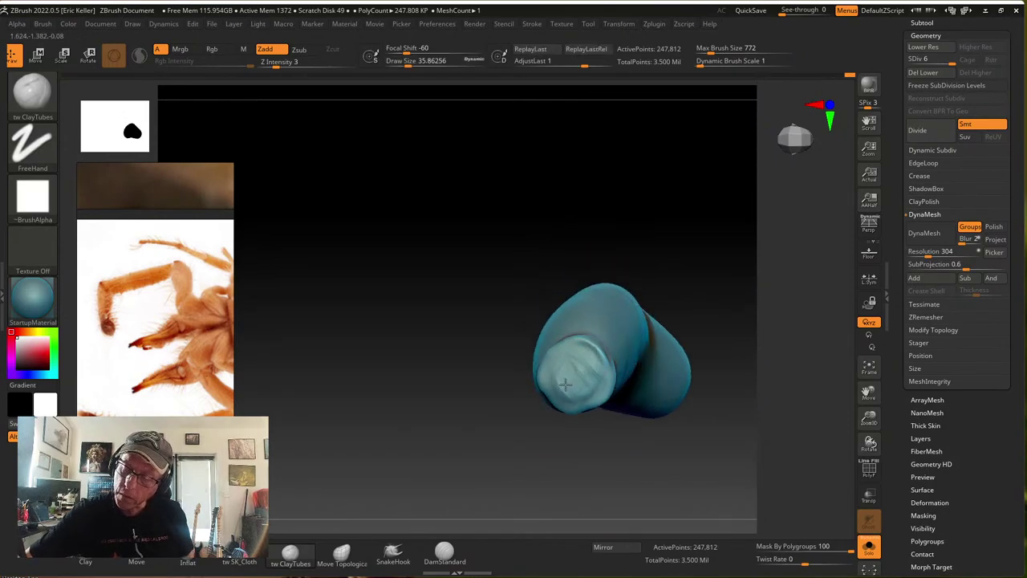
{"action": "right_click_drag", "start_coordinate": [566, 371], "coordinate": [568, 348]}
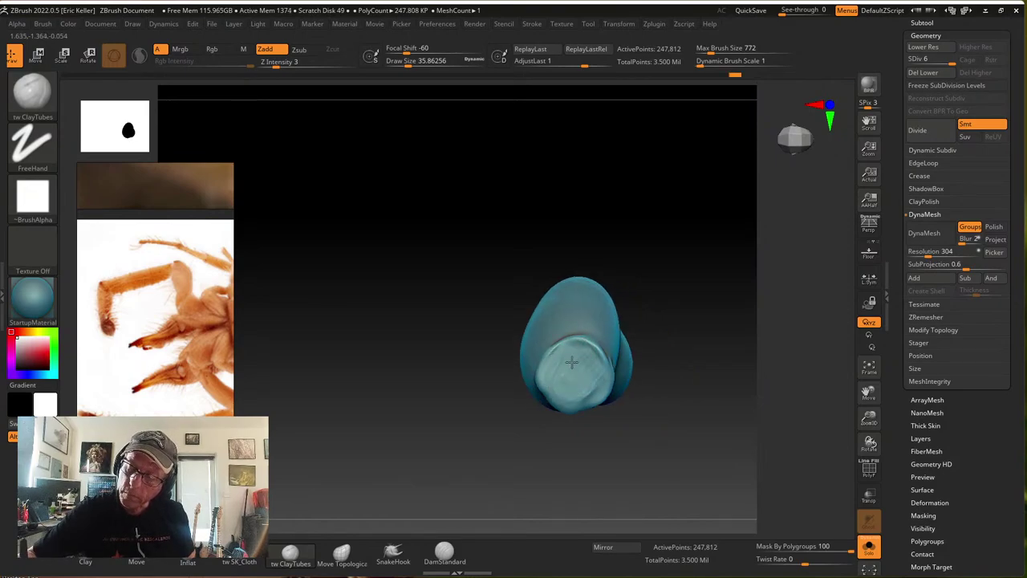
{"action": "right_click_drag", "start_coordinate": [557, 376], "coordinate": [569, 366]}
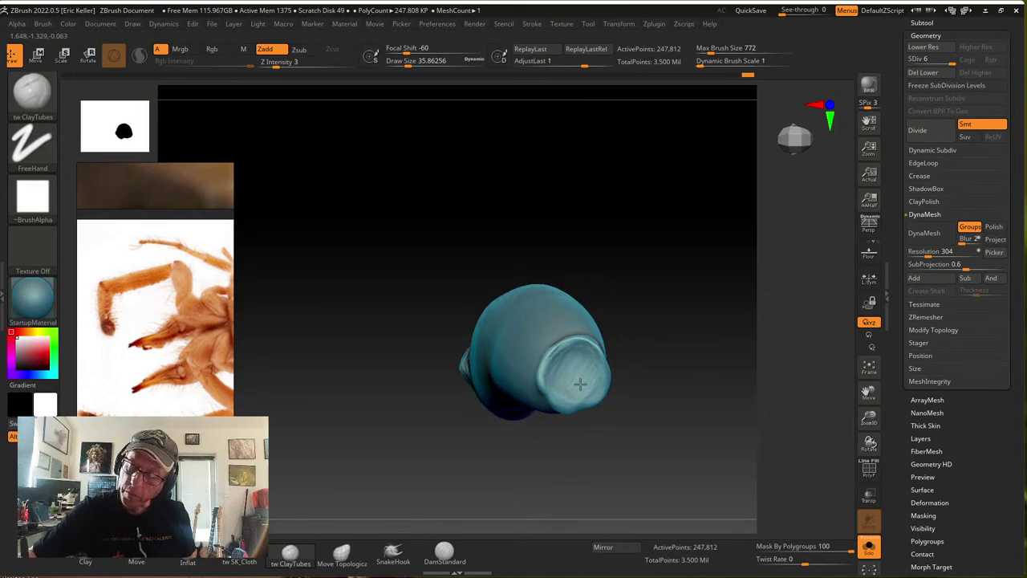
{"action": "right_click_drag", "start_coordinate": [578, 365], "coordinate": [572, 355]}
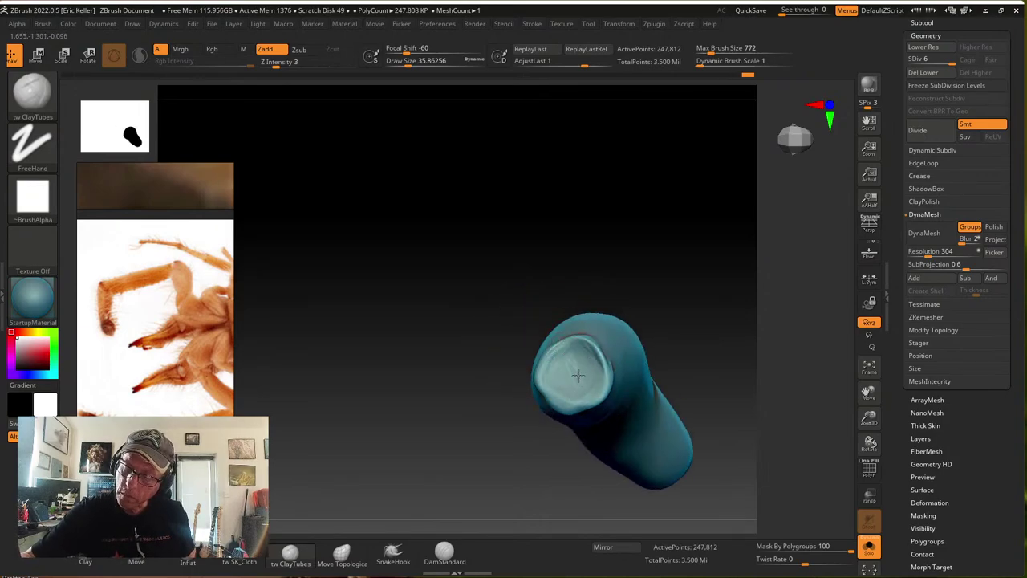
{"action": "mouse_move", "coordinate": [560, 389]}
{"action": "right_mouse_down"}
{"action": "mouse_move", "coordinate": [573, 353]}
{"action": "mouse_move", "coordinate": [589, 372]}
{"action": "mouse_move", "coordinate": [585, 352]}
{"action": "right_mouse_up"}
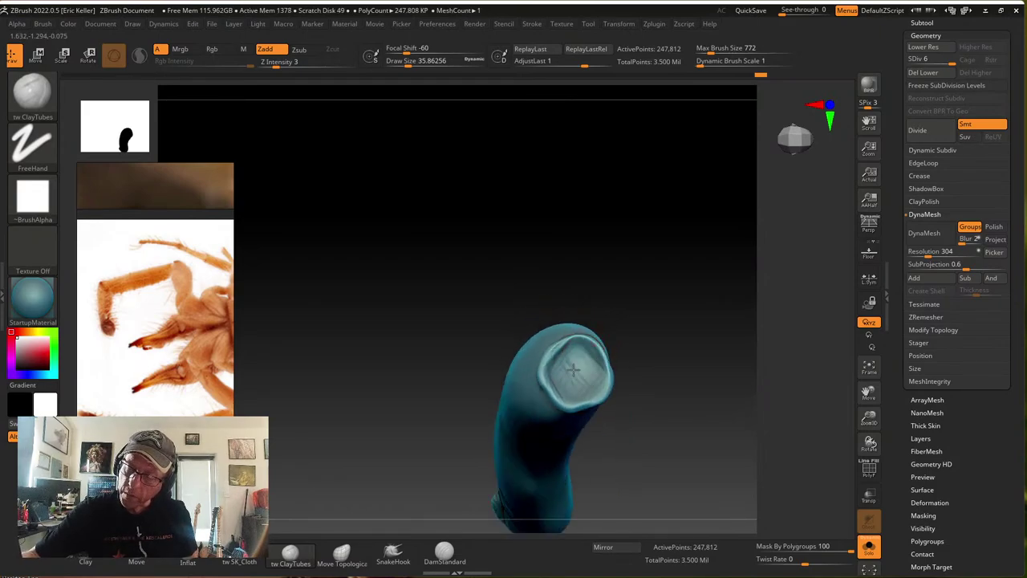
{"action": "mouse_move", "coordinate": [568, 390]}
{"action": "right_mouse_down"}
{"action": "mouse_move", "coordinate": [568, 363]}
{"action": "mouse_move", "coordinate": [585, 366]}
{"action": "mouse_move", "coordinate": [618, 412]}
{"action": "mouse_move", "coordinate": [594, 413]}
{"action": "mouse_move", "coordinate": [573, 436]}
{"action": "mouse_move", "coordinate": [558, 384]}
{"action": "right_mouse_up"}
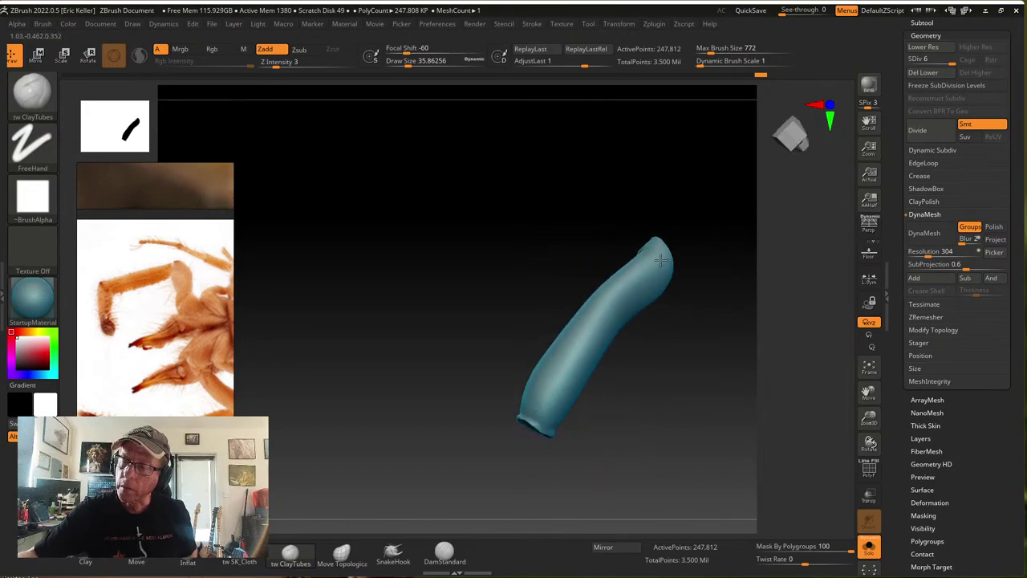
Stroke lengthwise ridges and fine surface texture along all sides of the isolated segment with the tw ClayTubes brush
{"action": "right_click_drag", "start_coordinate": [624, 298], "coordinate": [607, 314]}
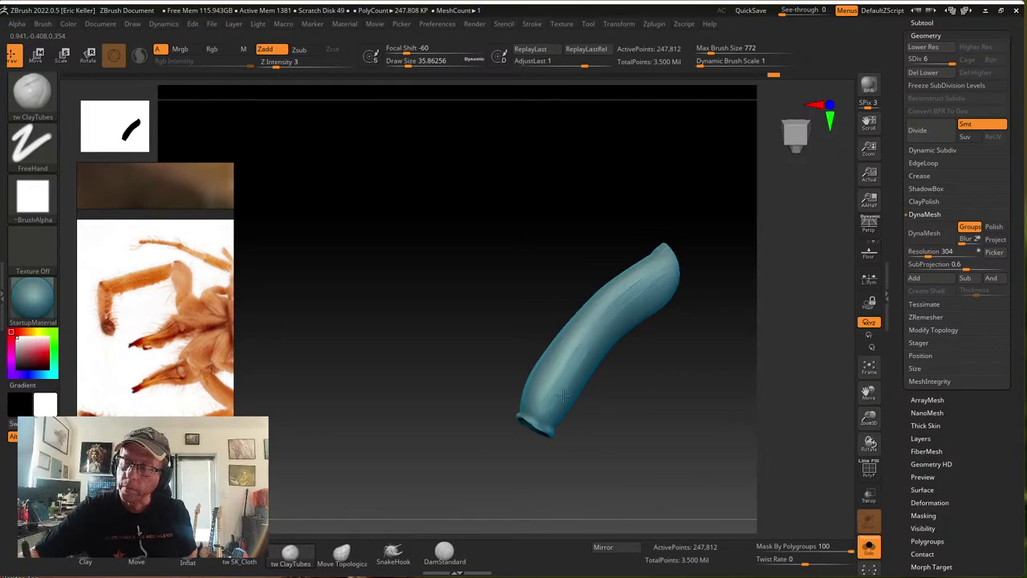
{"action": "right_click_drag", "start_coordinate": [587, 403], "coordinate": [594, 326]}
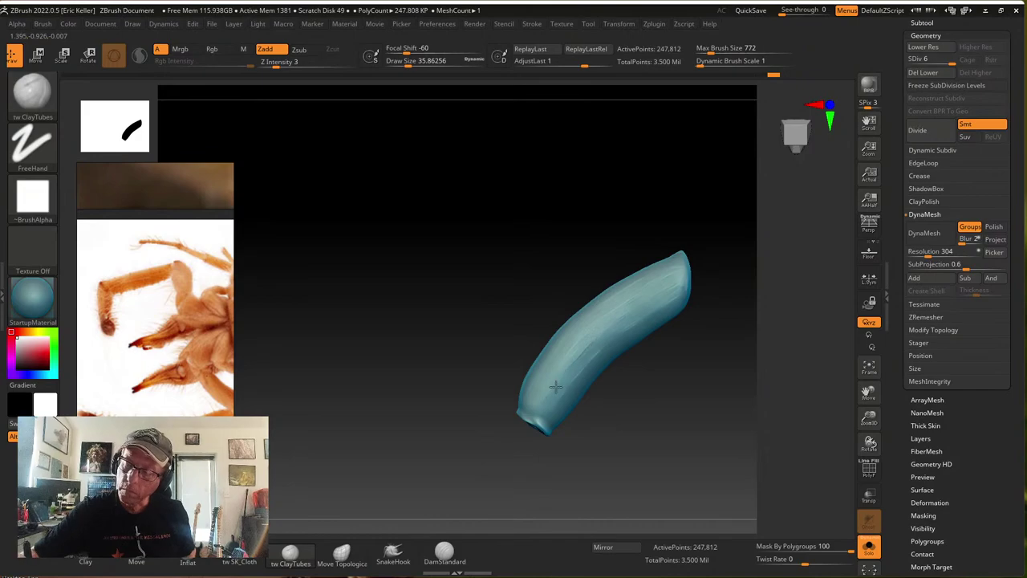
{"action": "right_click_drag", "start_coordinate": [553, 393], "coordinate": [539, 350]}
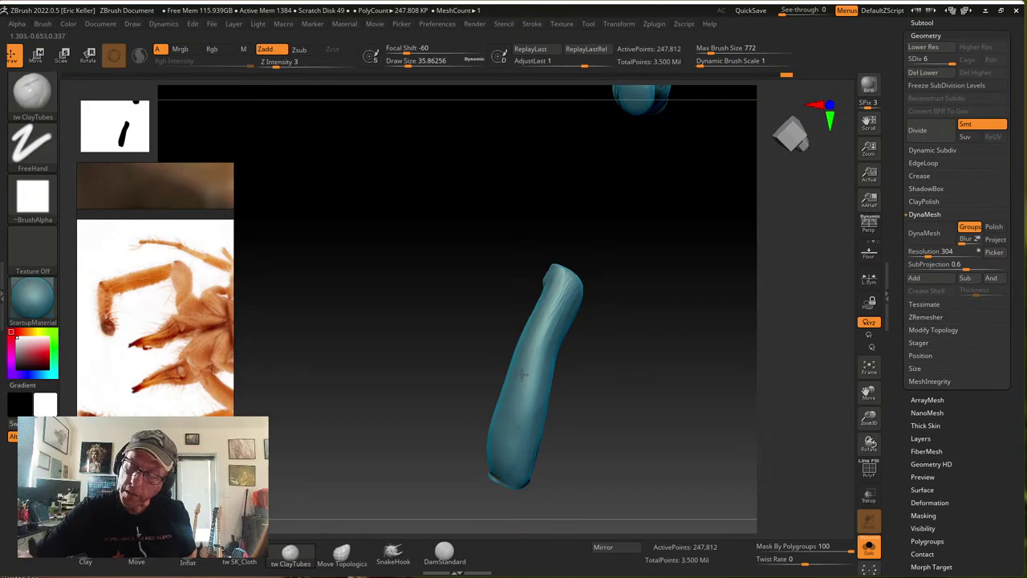
{"action": "right_click_drag", "start_coordinate": [523, 445], "coordinate": [514, 403], "text": "alt"}
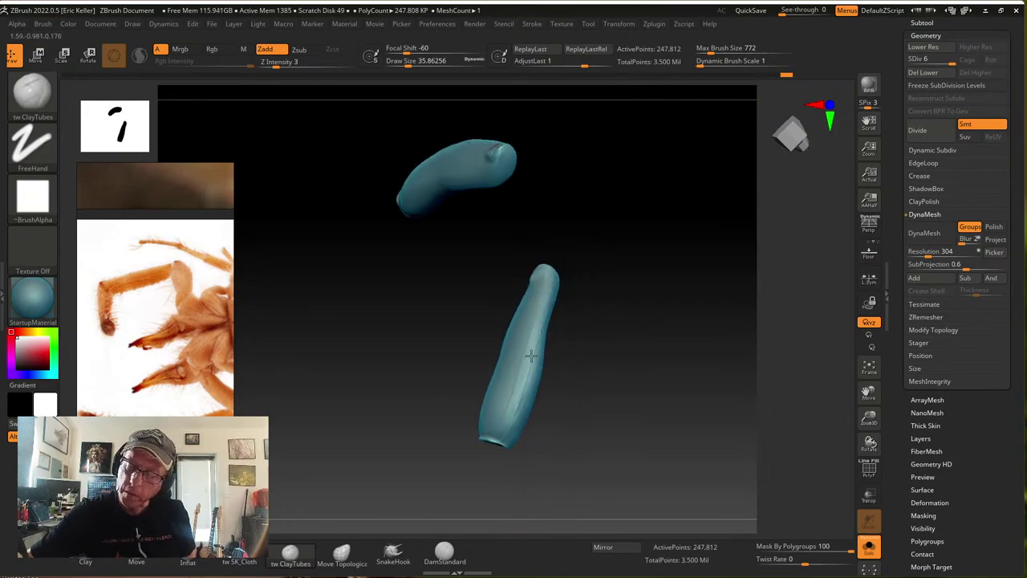
{"action": "right_click_drag", "start_coordinate": [530, 353], "coordinate": [564, 295]}
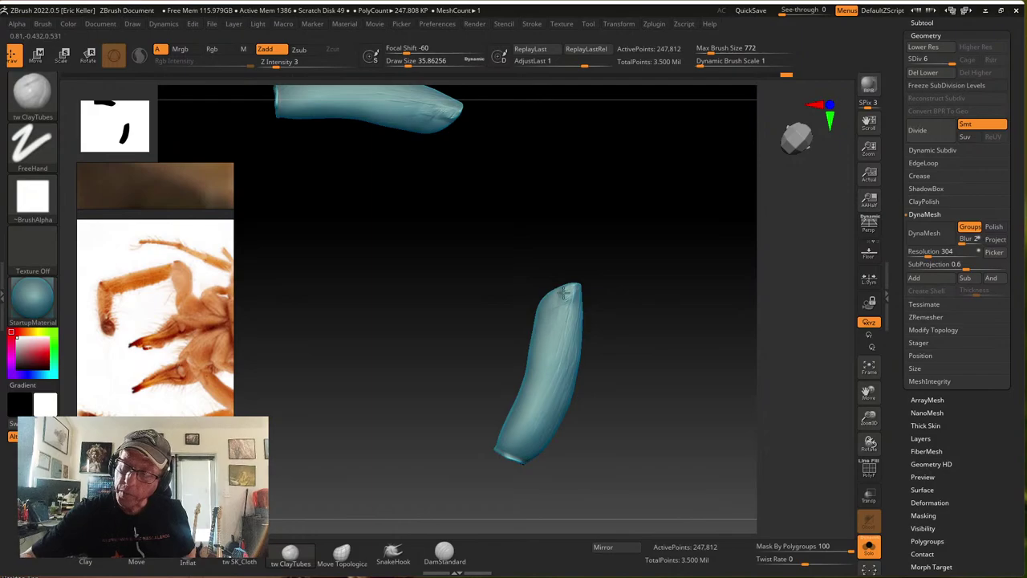
{"action": "mouse_move", "coordinate": [565, 293]}
{"action": "right_mouse_down"}
{"action": "mouse_move", "coordinate": [591, 310]}
{"action": "mouse_move", "coordinate": [572, 294]}
{"action": "mouse_move", "coordinate": [593, 280]}
{"action": "mouse_move", "coordinate": [575, 297]}
{"action": "mouse_move", "coordinate": [618, 312]}
{"action": "mouse_move", "coordinate": [626, 334]}
{"action": "mouse_move", "coordinate": [561, 333]}
{"action": "right_mouse_up"}
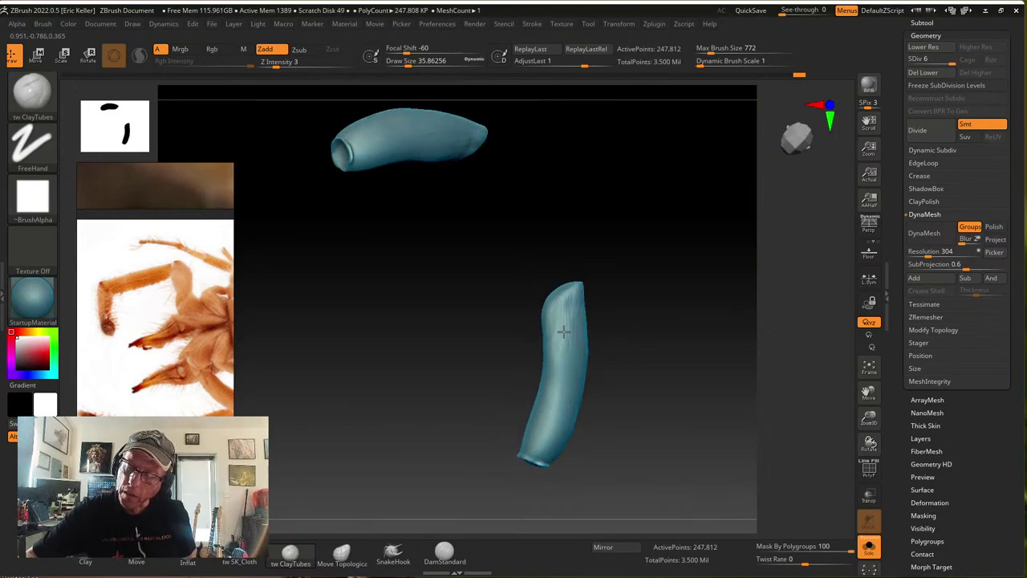
{"action": "right_click_drag", "start_coordinate": [564, 414], "coordinate": [564, 374]}
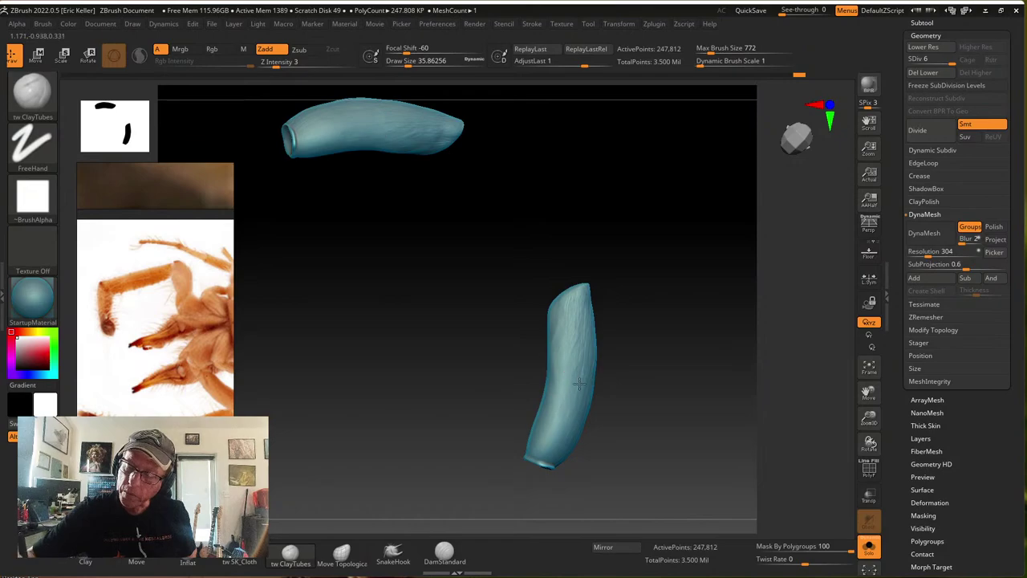
Stroke fine lengthwise texture along the smoother side of the isolated leg segment, down to its rim, with tw ClayTubes at draw size about 36
{"action": "right_click_drag", "start_coordinate": [552, 427], "coordinate": [625, 333]}
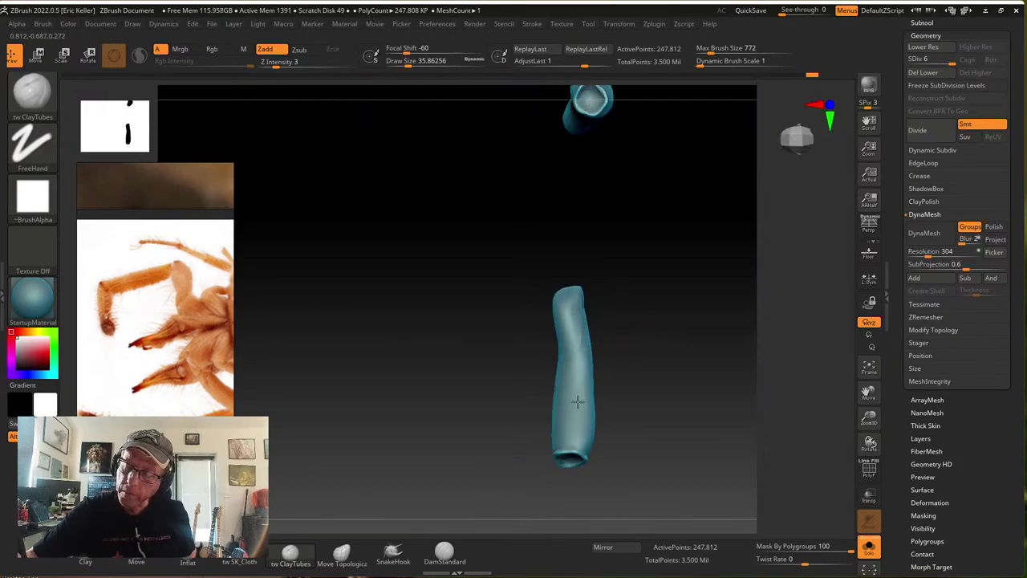
{"action": "right_click_drag", "start_coordinate": [577, 403], "coordinate": [586, 404]}
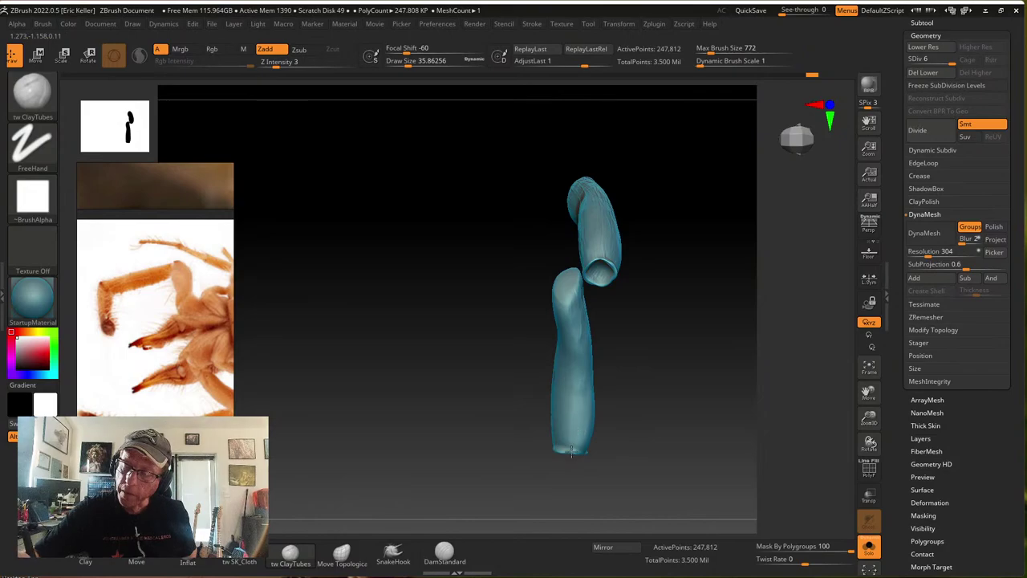
{"action": "right_click_drag", "start_coordinate": [572, 452], "coordinate": [586, 305]}
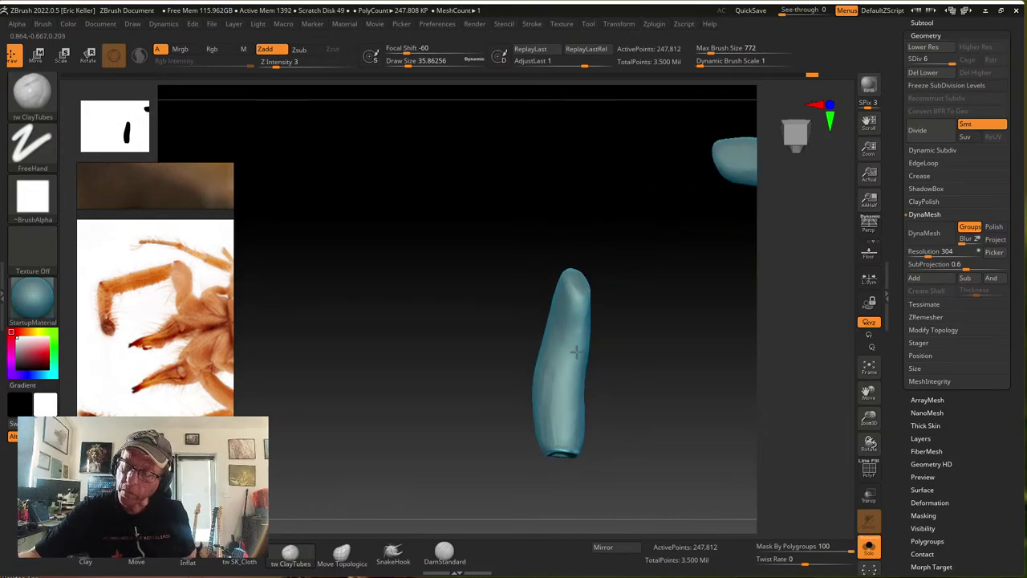
{"action": "right_click_drag", "start_coordinate": [573, 387], "coordinate": [573, 350]}
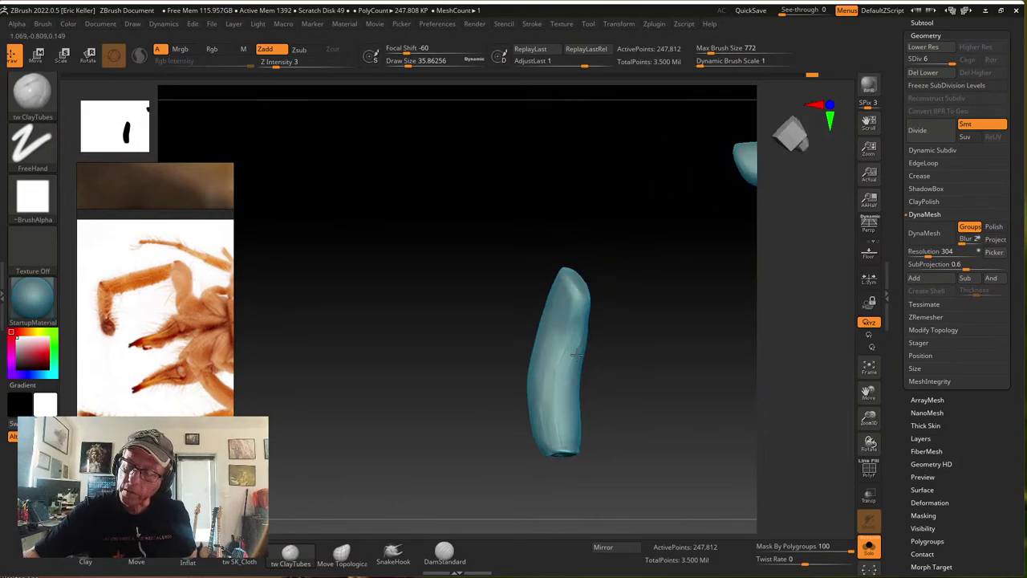
{"action": "right_click_drag", "start_coordinate": [596, 415], "coordinate": [580, 410]}
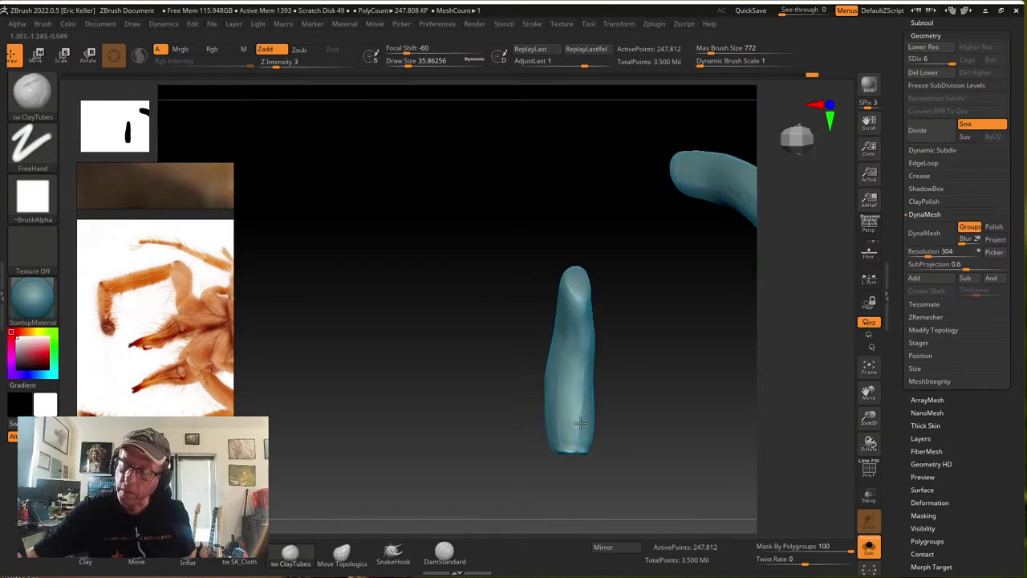
{"action": "right_click_drag", "start_coordinate": [612, 339], "coordinate": [586, 309]}
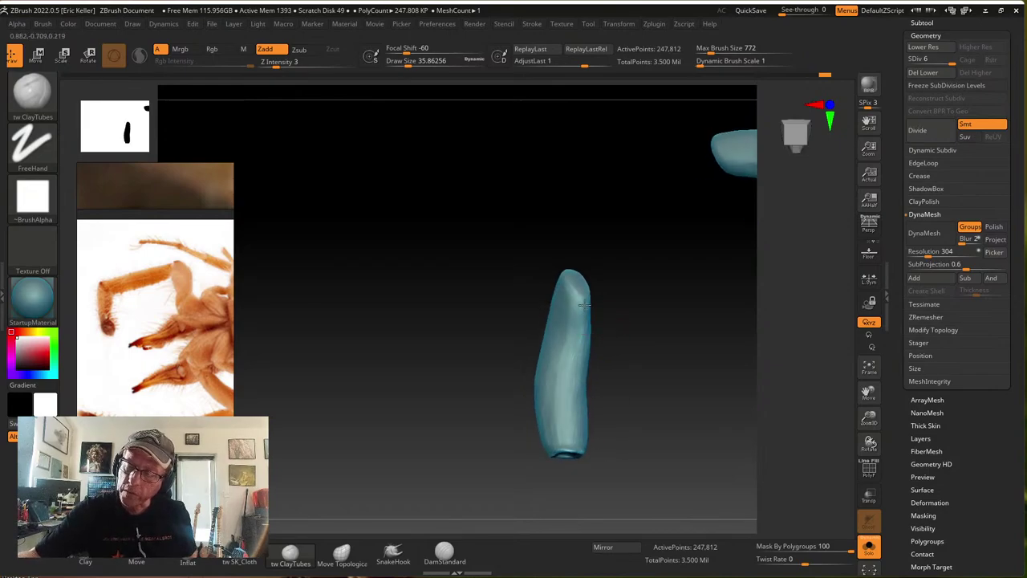
{"action": "right_click_drag", "start_coordinate": [606, 372], "coordinate": [612, 390]}
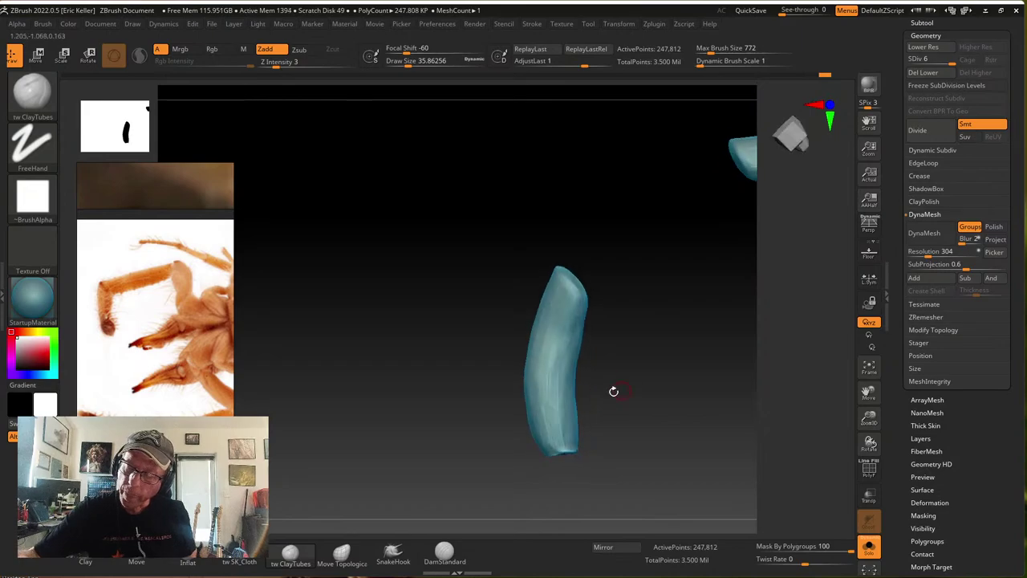
{"action": "right_click_drag", "start_coordinate": [563, 448], "coordinate": [603, 385]}
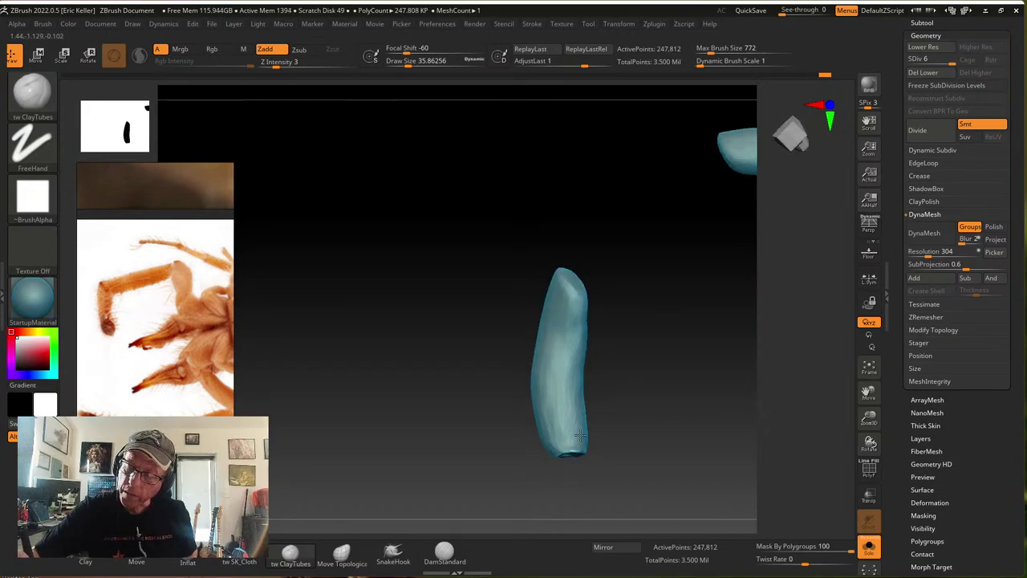
{"action": "right_click_drag", "start_coordinate": [550, 434], "coordinate": [565, 345]}
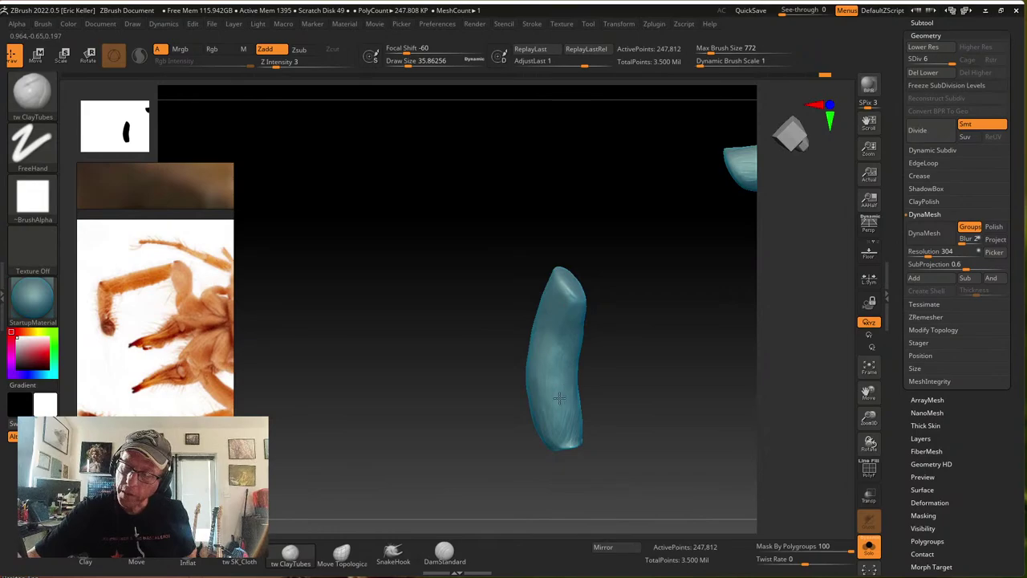
{"action": "right_click_drag", "start_coordinate": [560, 415], "coordinate": [575, 386]}
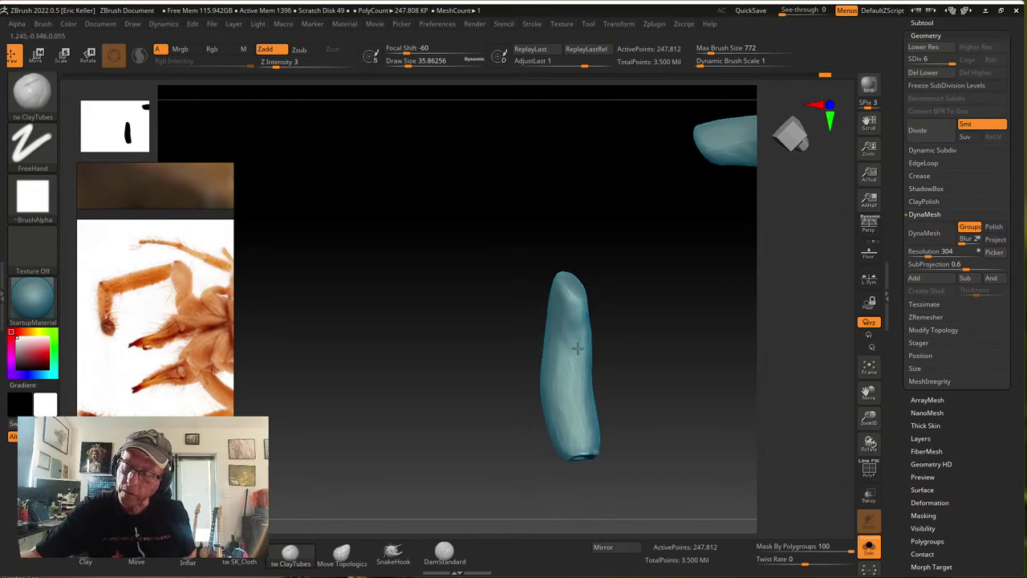
Build up dense lengthwise ridges along the outward-curving side of the segment, from the tapered end to the rim, with tw ClayTubes
{"action": "right_click_drag", "start_coordinate": [578, 429], "coordinate": [613, 321]}
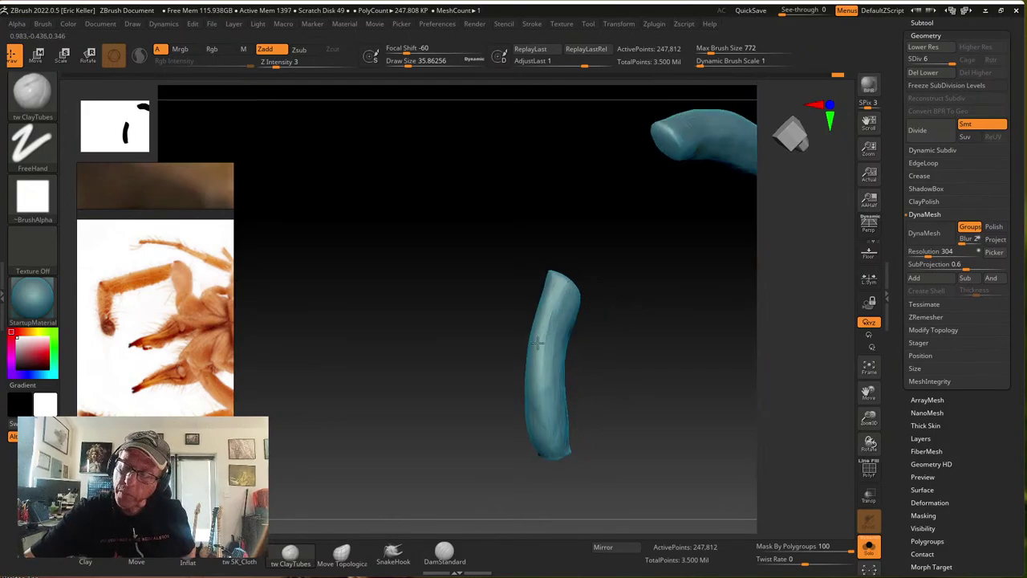
{"action": "right_click_drag", "start_coordinate": [538, 343], "coordinate": [563, 374]}
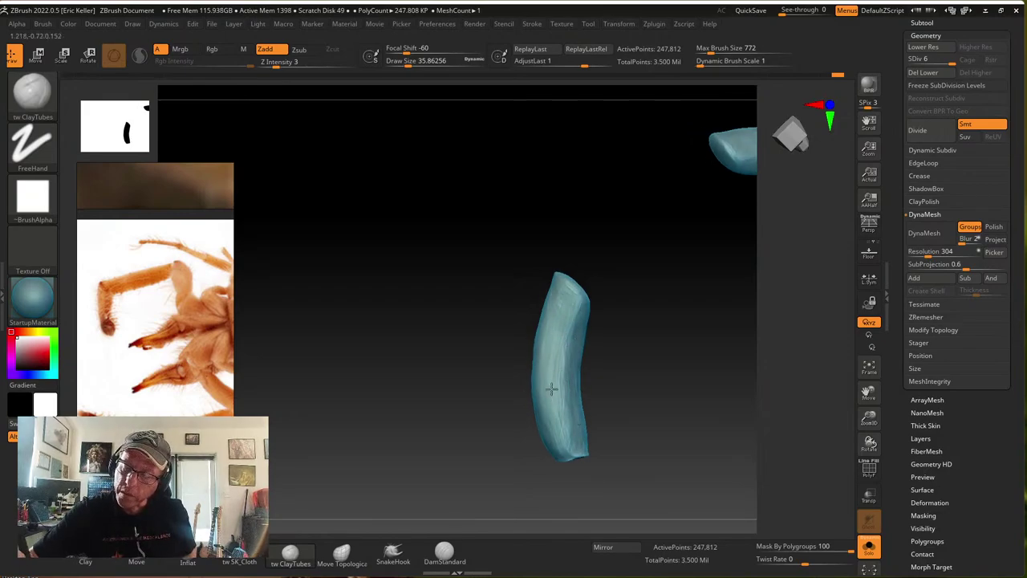
{"action": "right_click_drag", "start_coordinate": [552, 389], "coordinate": [560, 285]}
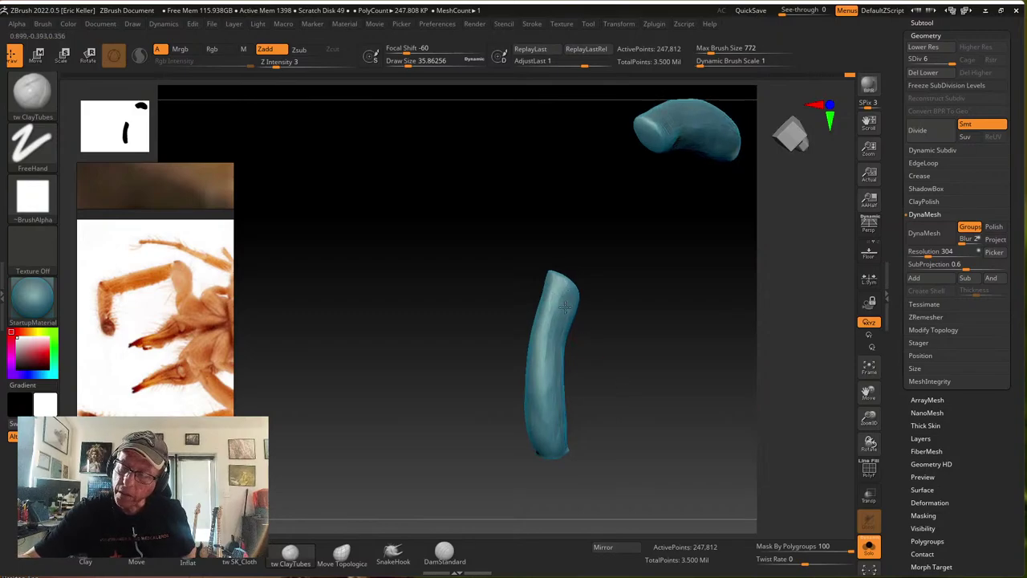
{"action": "right_click_drag", "start_coordinate": [571, 372], "coordinate": [578, 302]}
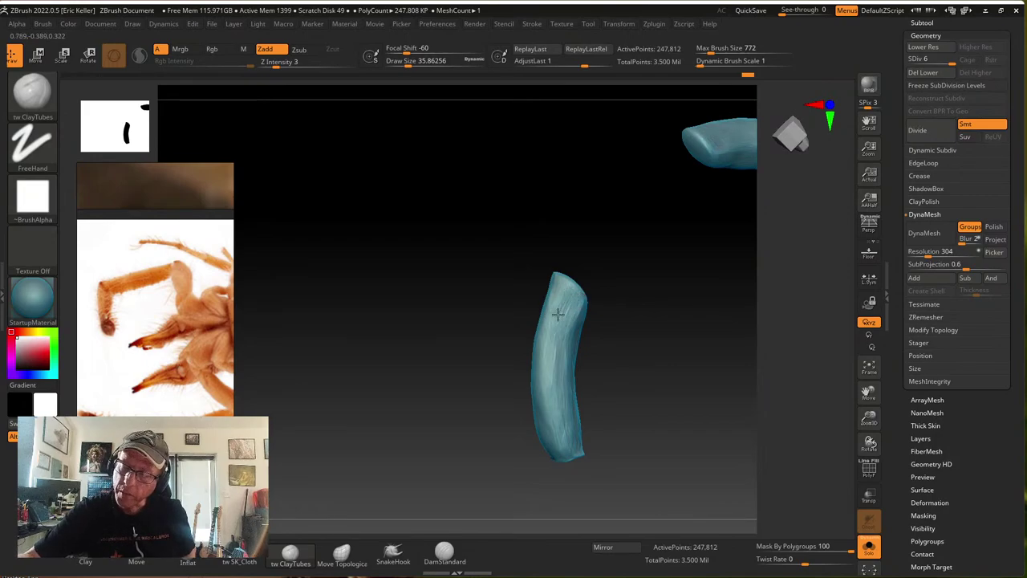
{"action": "right_click_drag", "start_coordinate": [567, 355], "coordinate": [592, 276]}
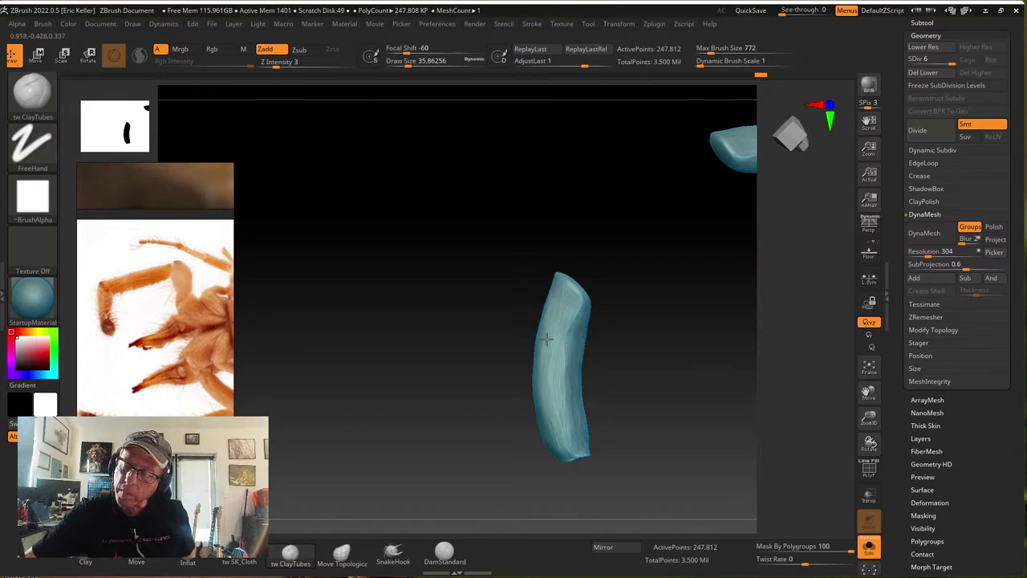
{"action": "right_click_drag", "start_coordinate": [553, 380], "coordinate": [553, 348]}
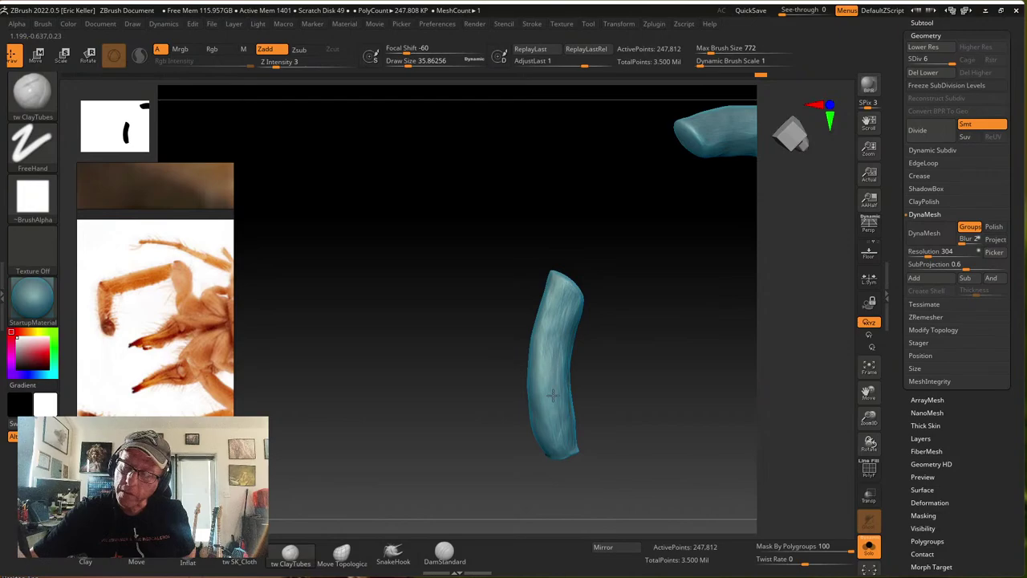
{"action": "right_click_drag", "start_coordinate": [557, 426], "coordinate": [575, 333]}
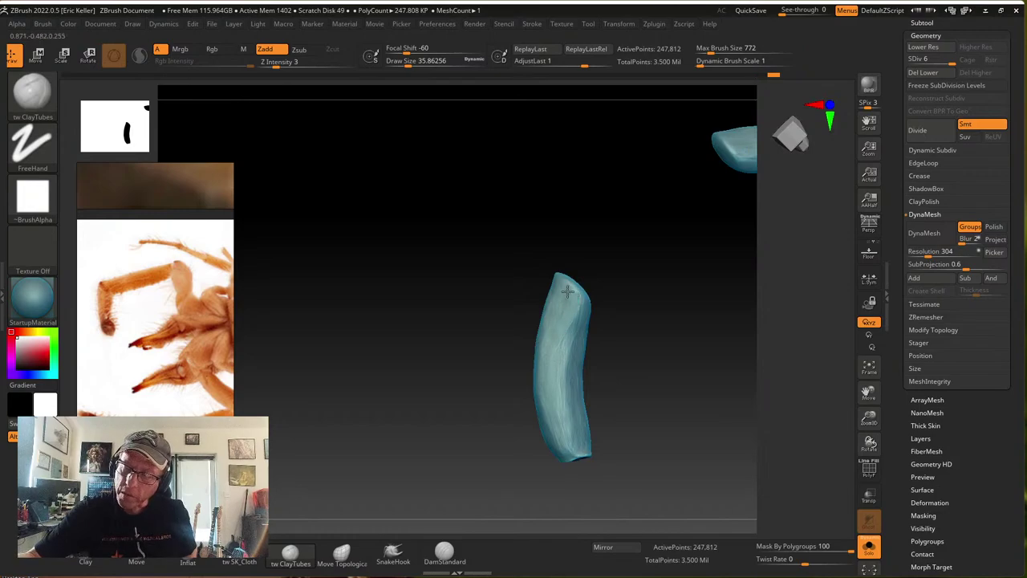
{"action": "right_click_drag", "start_coordinate": [564, 278], "coordinate": [608, 280]}
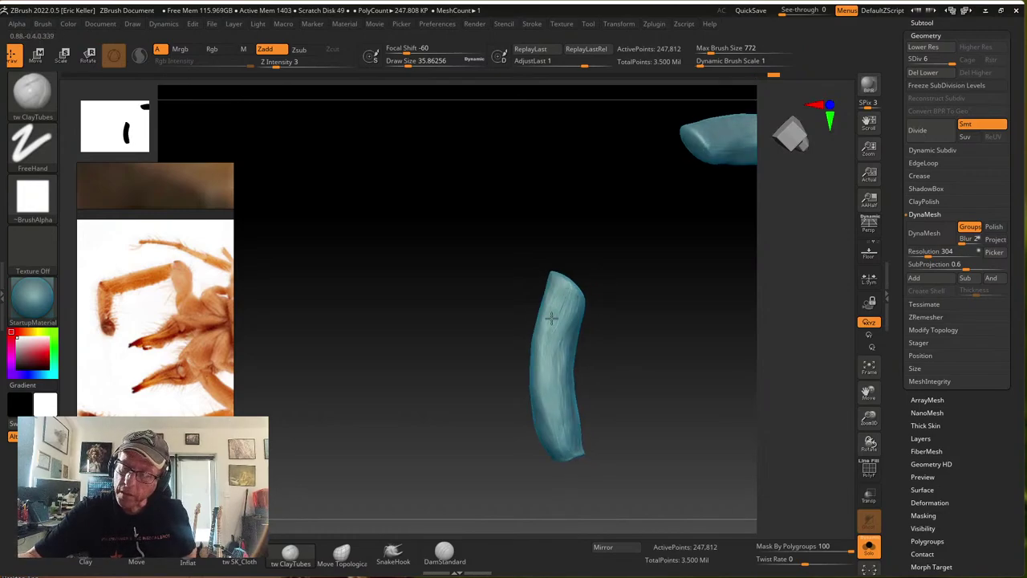
{"action": "right_click_drag", "start_coordinate": [540, 350], "coordinate": [561, 325]}
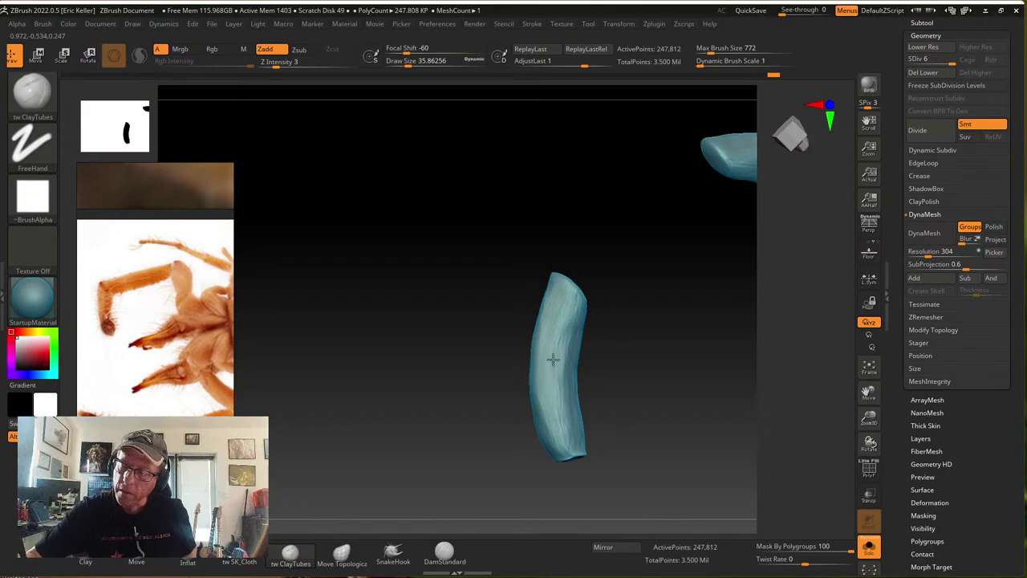
{"action": "right_click_drag", "start_coordinate": [557, 374], "coordinate": [588, 315]}
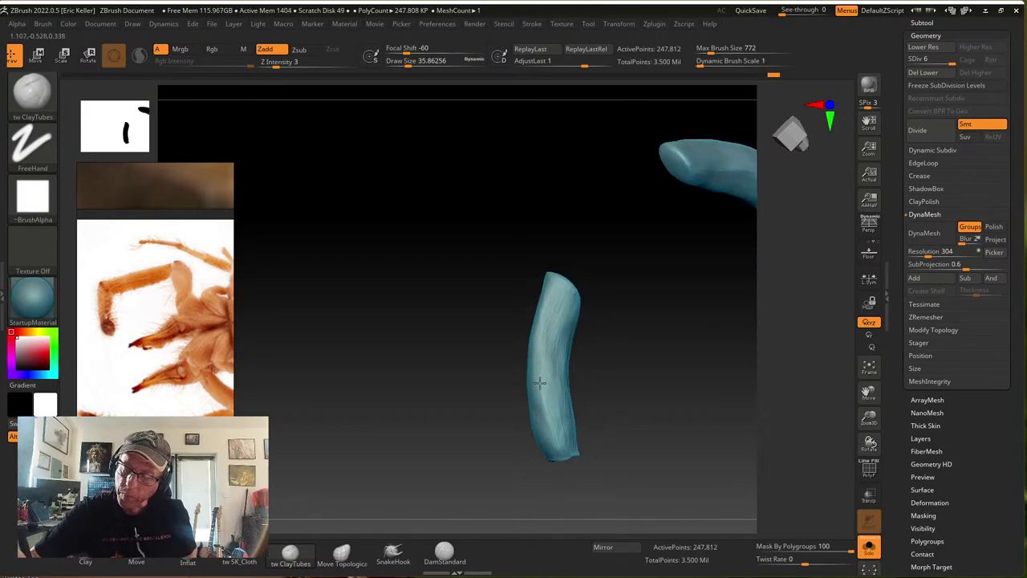
{"action": "right_click_drag", "start_coordinate": [552, 373], "coordinate": [575, 325]}
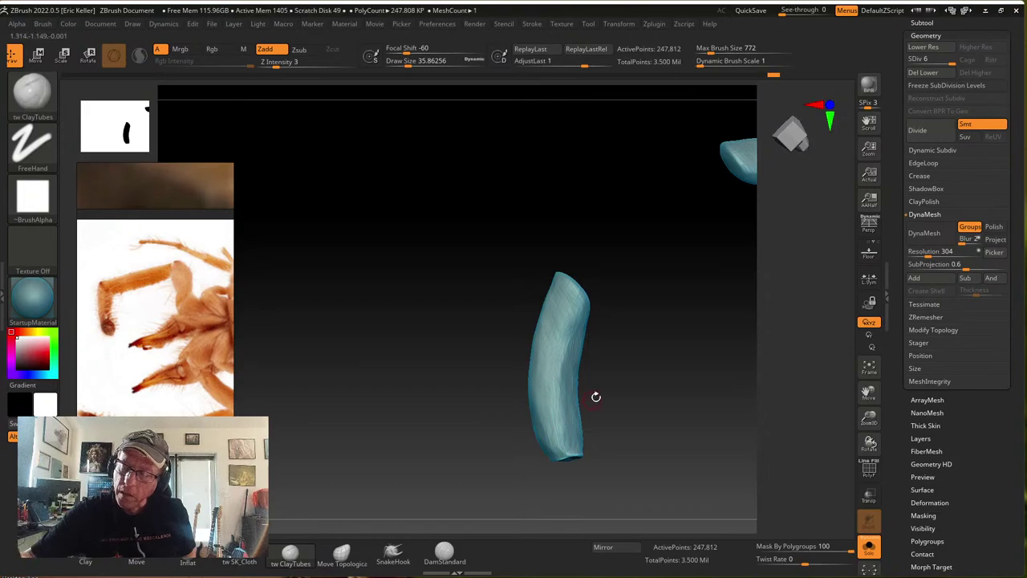
Blend the ridged texture across the middle and the rimmed end of the segment's inward-curving side with light tw ClayTubes strokes
{"action": "right_click_drag", "start_coordinate": [593, 396], "coordinate": [575, 332]}
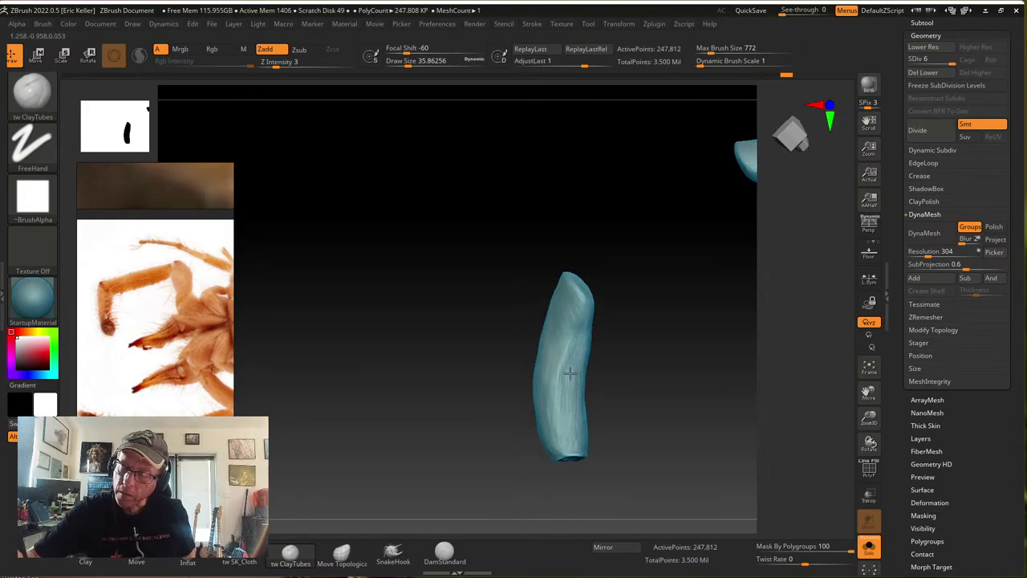
{"action": "mouse_move", "coordinate": [581, 330]}
{"action": "right_mouse_down"}
{"action": "mouse_move", "coordinate": [601, 316]}
{"action": "mouse_move", "coordinate": [584, 337]}
{"action": "mouse_move", "coordinate": [584, 328]}
{"action": "mouse_move", "coordinate": [590, 313]}
{"action": "mouse_move", "coordinate": [589, 346]}
{"action": "right_mouse_up"}
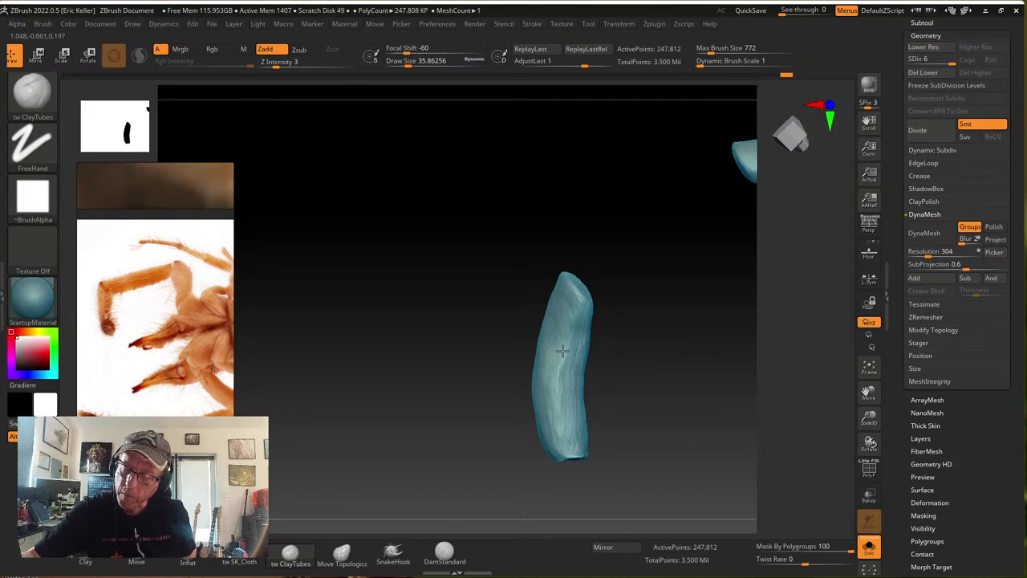
{"action": "right_click_drag", "start_coordinate": [576, 447], "coordinate": [554, 360]}
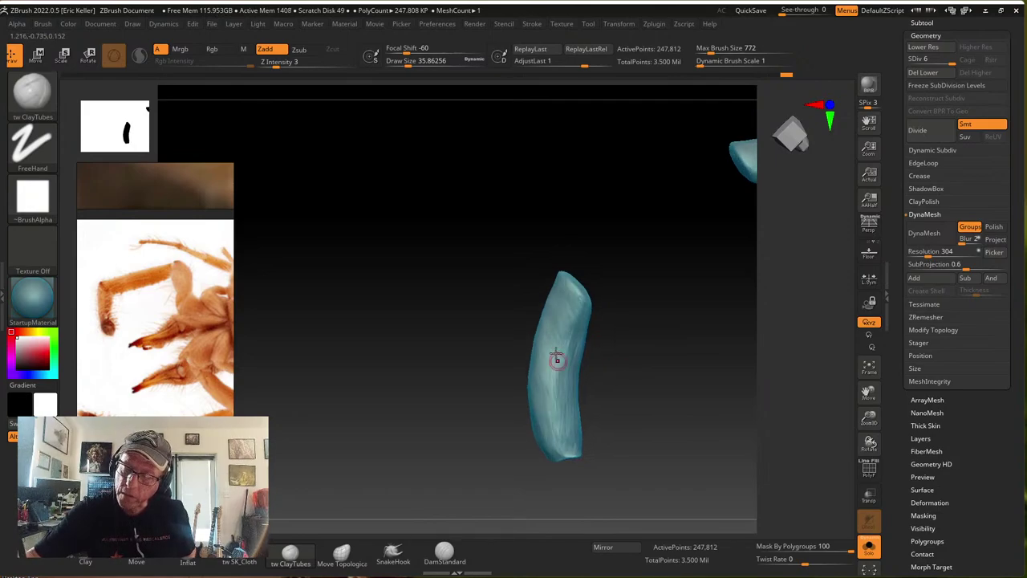
{"action": "right_click_drag", "start_coordinate": [558, 433], "coordinate": [562, 330]}
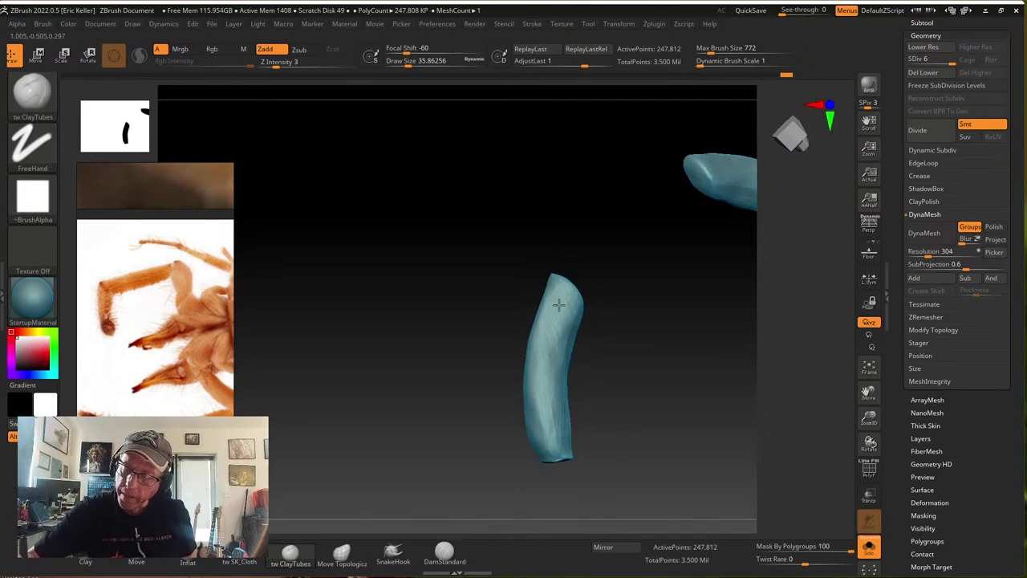
Add finer ridge strokes to the segment's opposite side near the rimmed end, and compare the last stroke by undoing and redoing it
{"action": "right_click_drag", "start_coordinate": [580, 367], "coordinate": [578, 308]}
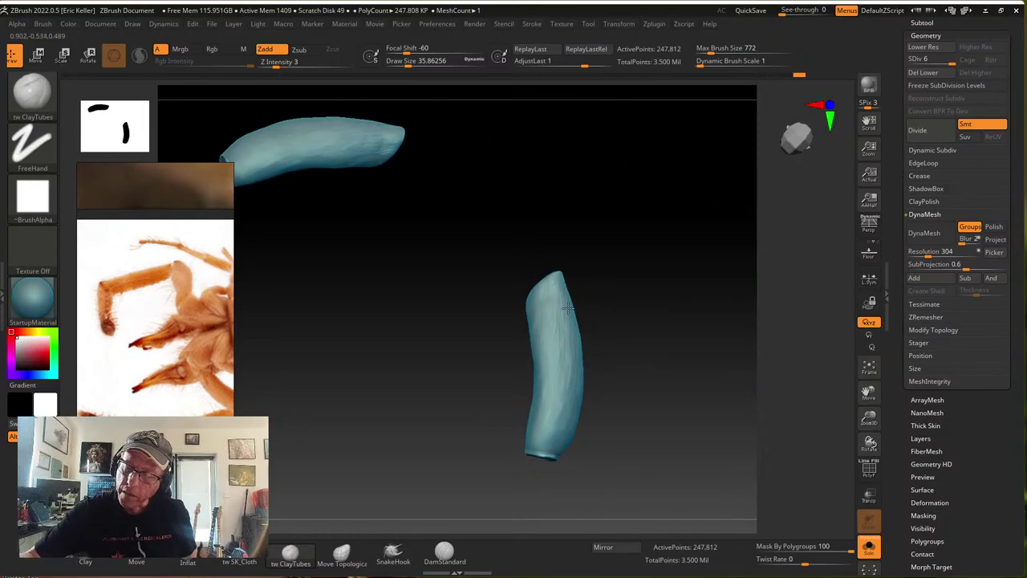
{"action": "right_click_drag", "start_coordinate": [610, 377], "coordinate": [574, 349]}
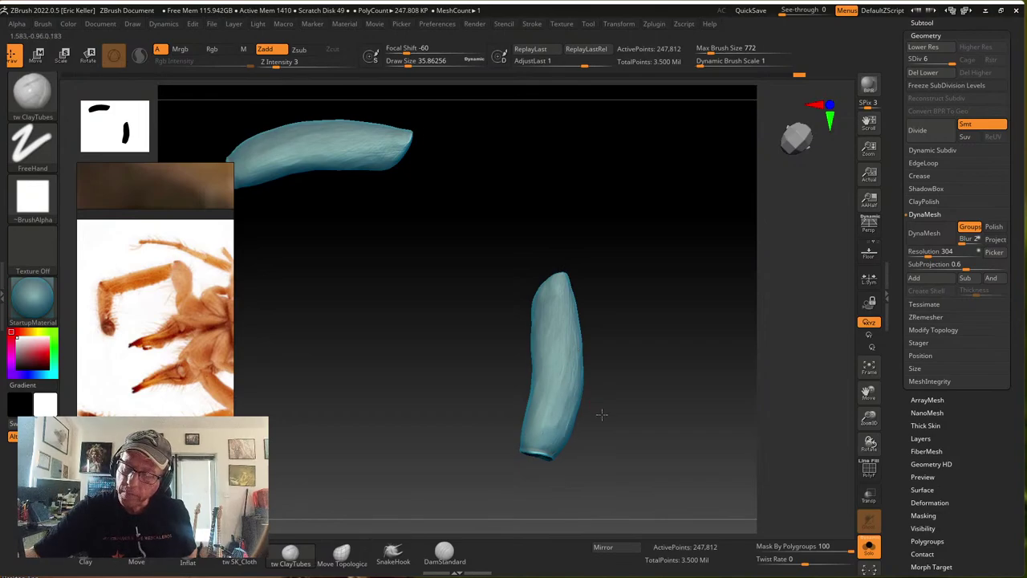
{"action": "right_click_drag", "start_coordinate": [601, 413], "coordinate": [562, 475], "text": "ctrl"}
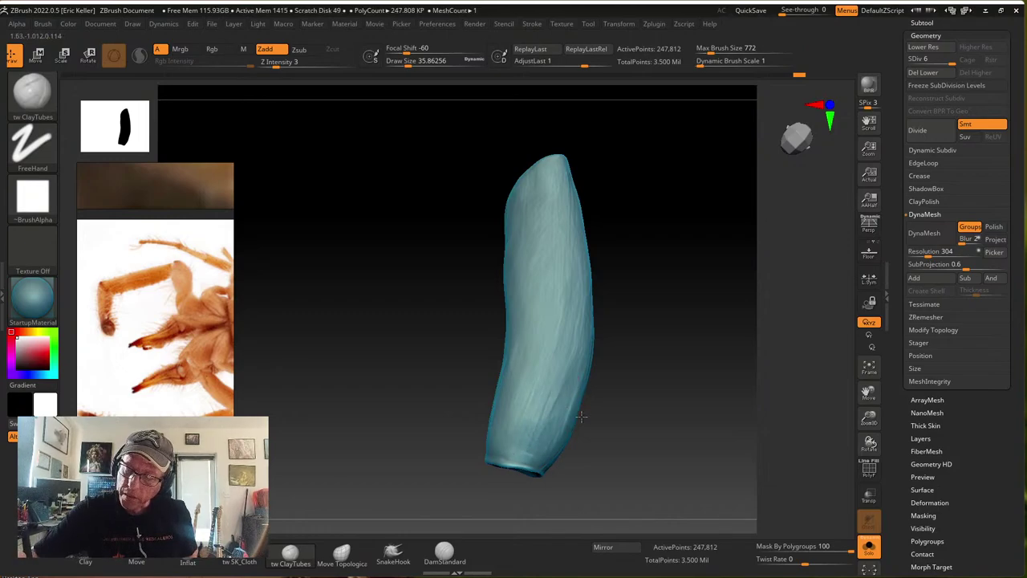
{"action": "left_click_drag", "start_coordinate": [618, 407], "coordinate": [588, 404]}
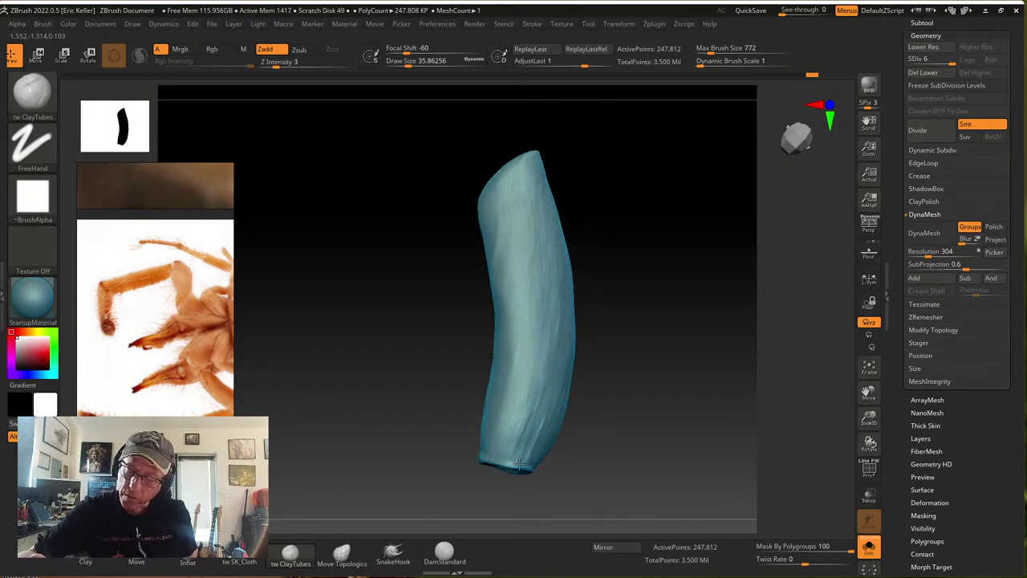
{"action": "key", "text": "ctrl+z"}
{"action": "key", "text": "ctrl+shift+z"}
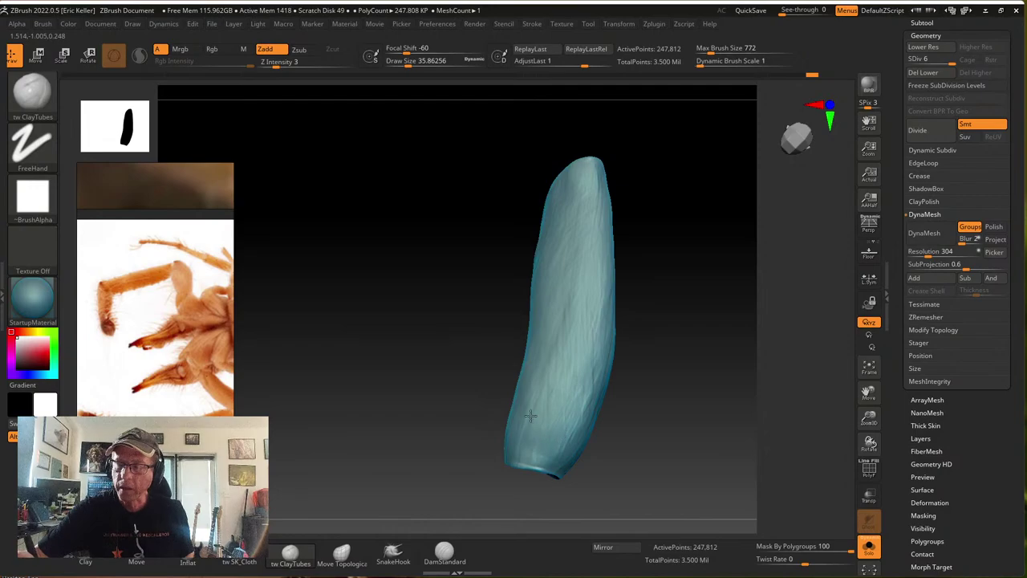
Refine the ridged texture at close range from the segment's tapered tip through the middle to the rimmed end with tw ClayTubes
{"action": "right_click_drag", "start_coordinate": [530, 416], "coordinate": [586, 238]}
{"action": "right_click_drag", "start_coordinate": [542, 184], "coordinate": [562, 167]}
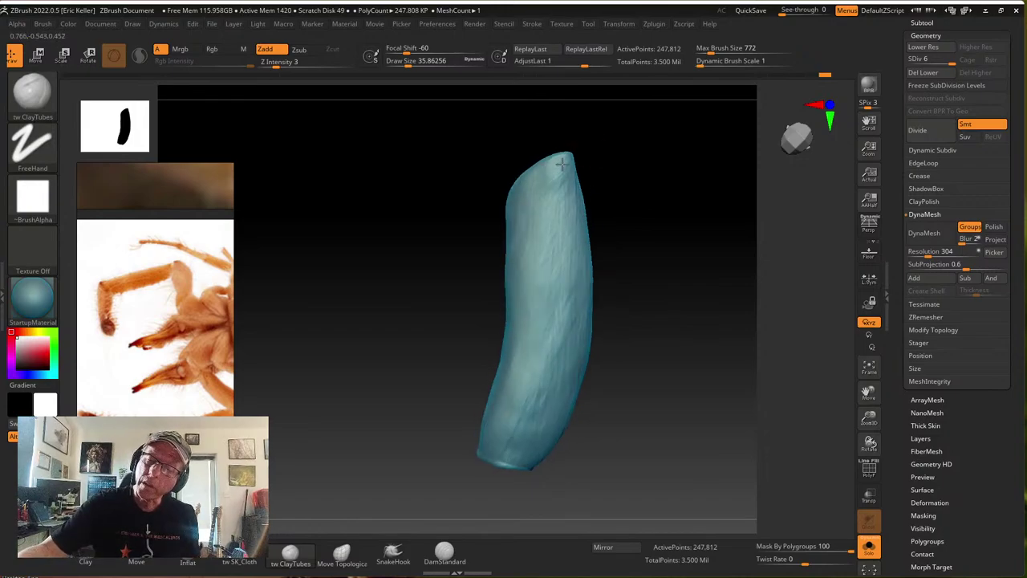
{"action": "right_click_drag", "start_coordinate": [521, 257], "coordinate": [516, 218]}
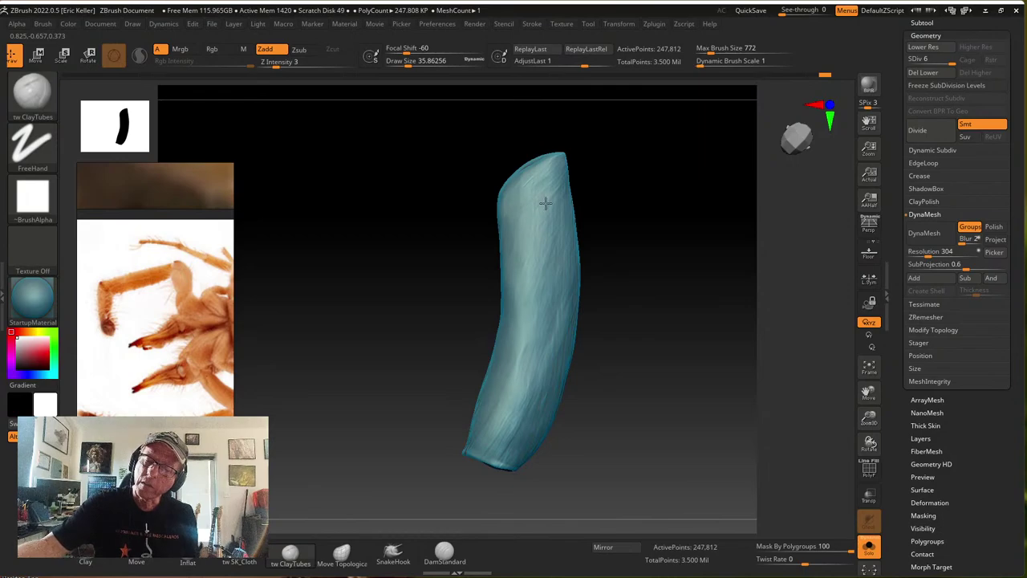
{"action": "right_click_drag", "start_coordinate": [553, 348], "coordinate": [548, 280]}
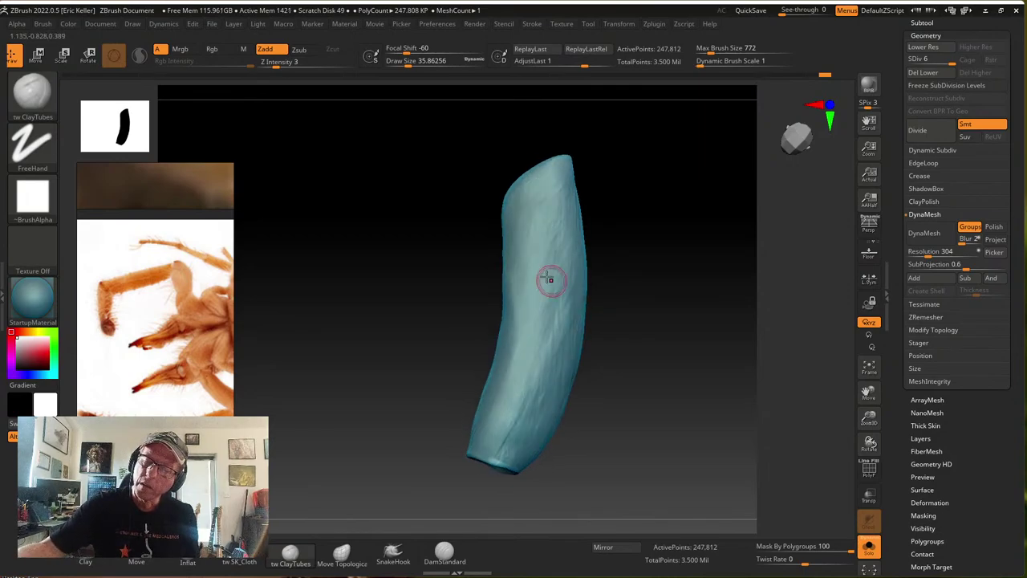
{"action": "right_click_drag", "start_coordinate": [518, 327], "coordinate": [522, 271]}
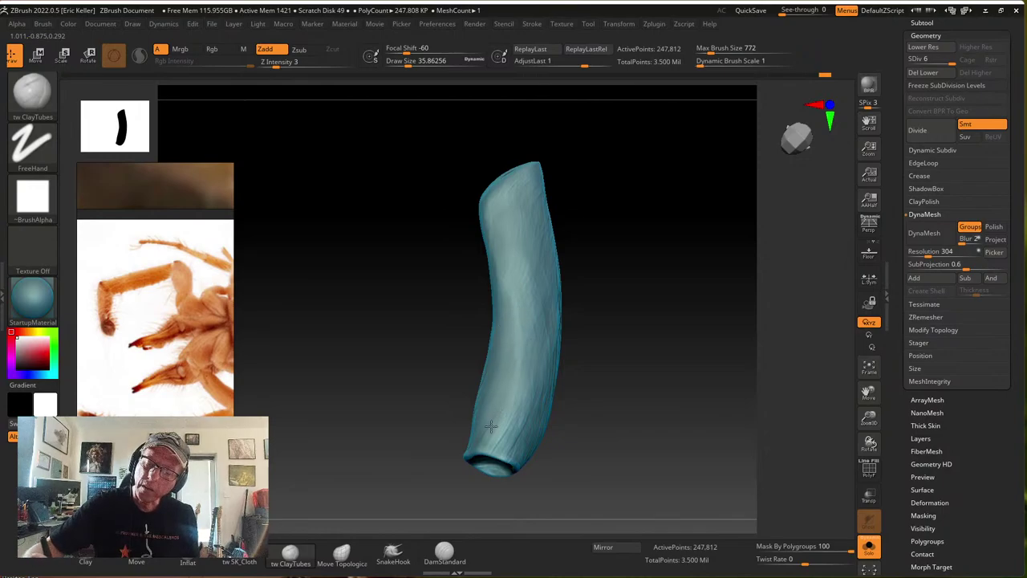
{"action": "right_click_drag", "start_coordinate": [497, 443], "coordinate": [513, 401]}
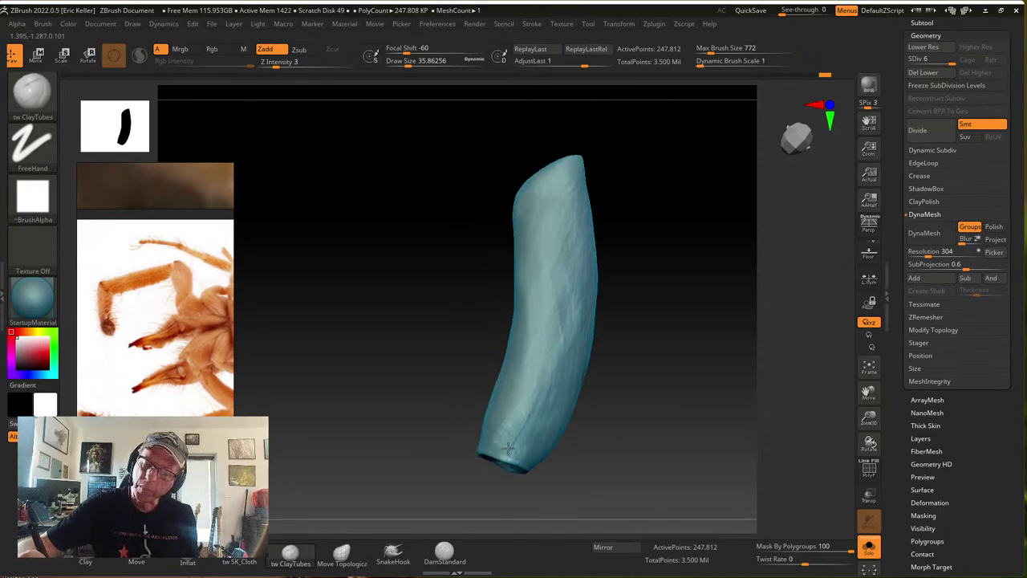
Layer fine tw ClayTubes strokes along the isolated leg segment's broad side, from the tapered tip down to the rimmed end
{"action": "right_click_drag", "start_coordinate": [508, 449], "coordinate": [520, 433]}
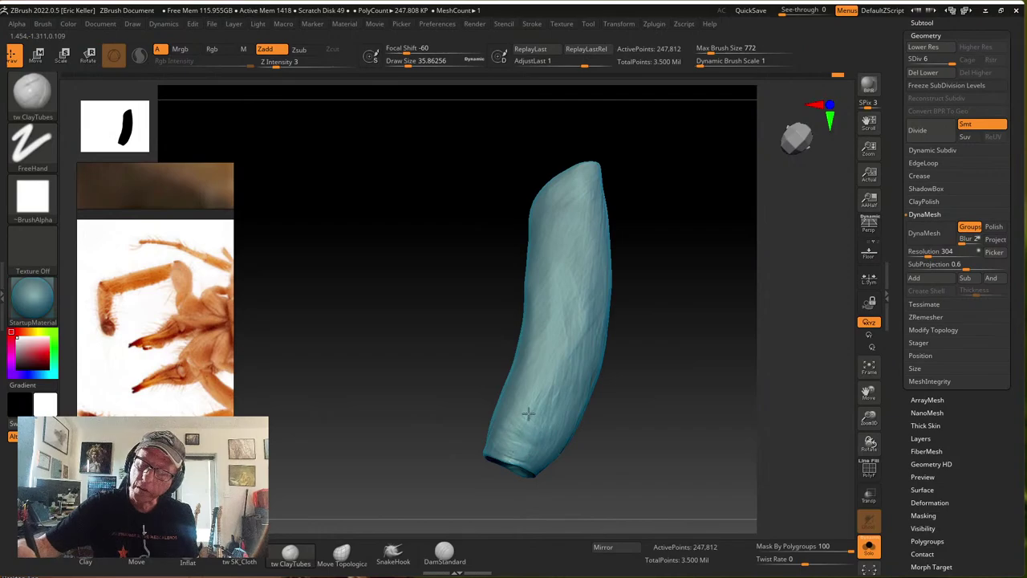
{"action": "right_click_drag", "start_coordinate": [553, 443], "coordinate": [577, 250]}
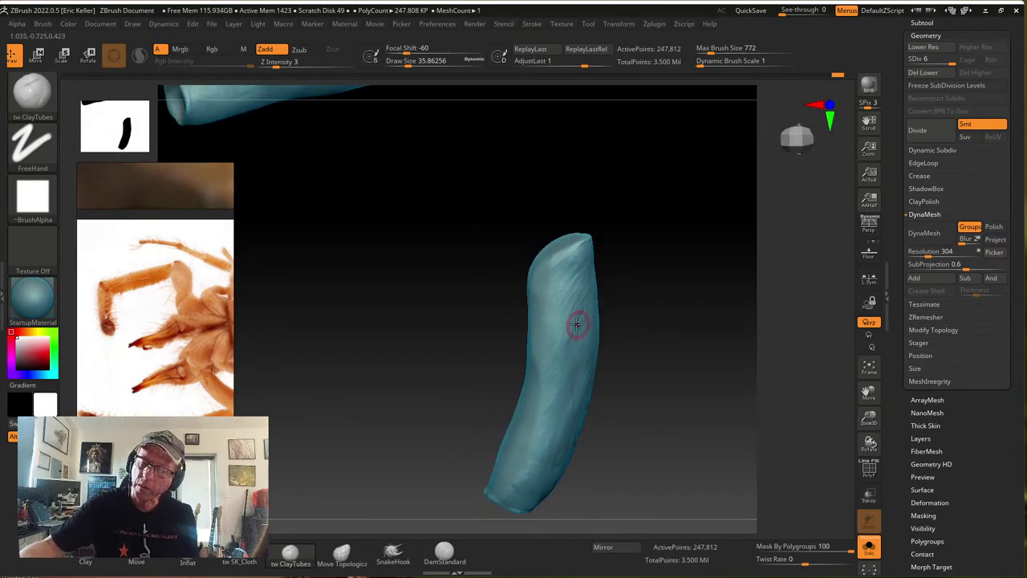
{"action": "right_click_drag", "start_coordinate": [543, 287], "coordinate": [582, 250]}
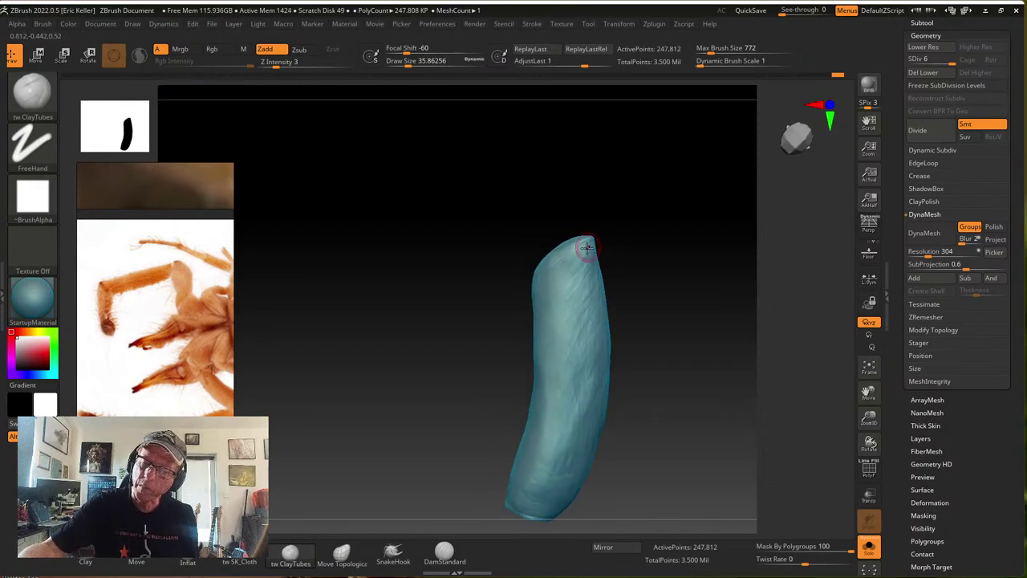
{"action": "mouse_move", "coordinate": [571, 311]}
{"action": "right_mouse_down"}
{"action": "mouse_move", "coordinate": [566, 376]}
{"action": "mouse_move", "coordinate": [567, 322]}
{"action": "right_mouse_up"}
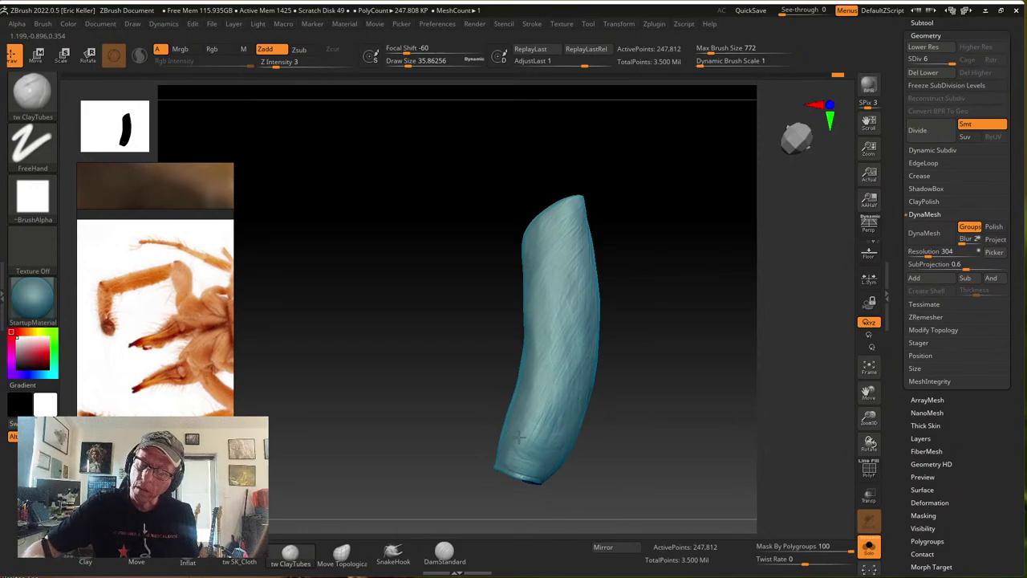
{"action": "right_click_drag", "start_coordinate": [534, 438], "coordinate": [653, 381]}
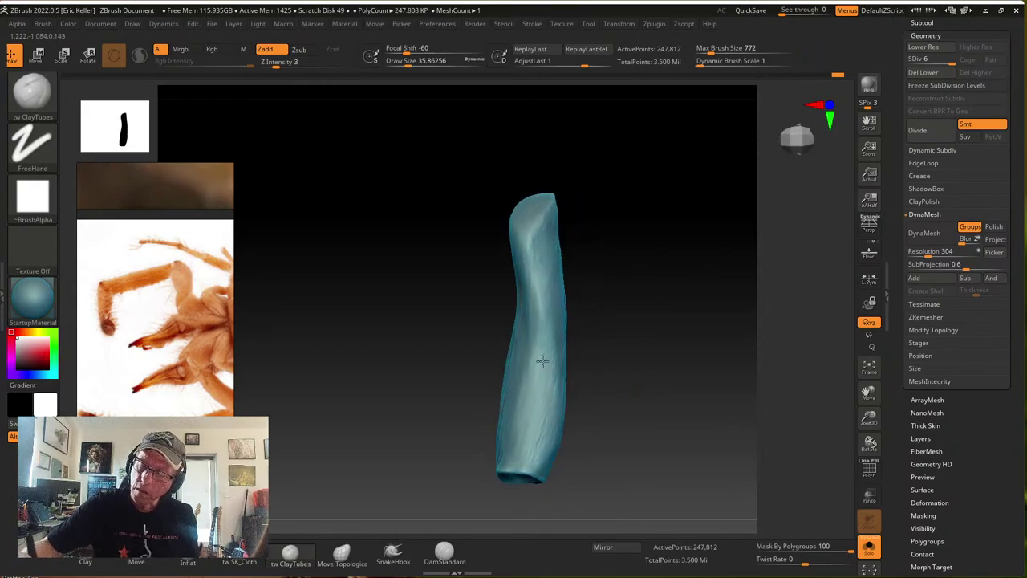
{"action": "mouse_move", "coordinate": [514, 454]}
{"action": "right_mouse_down"}
{"action": "mouse_move", "coordinate": [592, 291]}
{"action": "mouse_move", "coordinate": [496, 305]}
{"action": "mouse_move", "coordinate": [564, 280]}
{"action": "mouse_move", "coordinate": [465, 273]}
{"action": "mouse_move", "coordinate": [522, 238]}
{"action": "mouse_move", "coordinate": [482, 245]}
{"action": "mouse_move", "coordinate": [511, 276]}
{"action": "mouse_move", "coordinate": [473, 279]}
{"action": "right_mouse_up"}
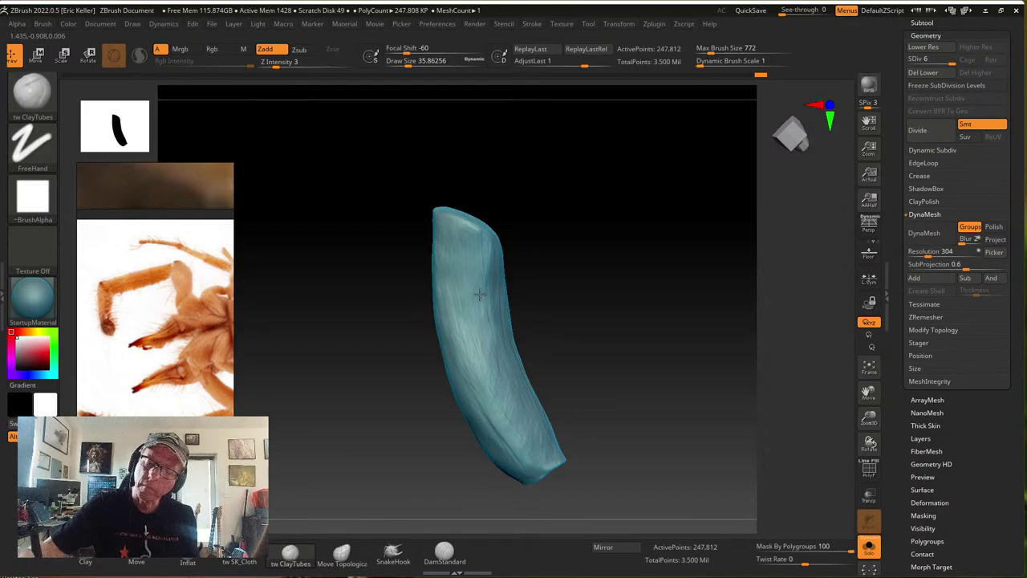
Even out the lengthwise ridges on the segment's opposite side with light tw ClayTubes strokes from the upper end to the rim
{"action": "right_click_drag", "start_coordinate": [480, 295], "coordinate": [484, 273]}
{"action": "right_click_drag", "start_coordinate": [536, 249], "coordinate": [517, 254]}
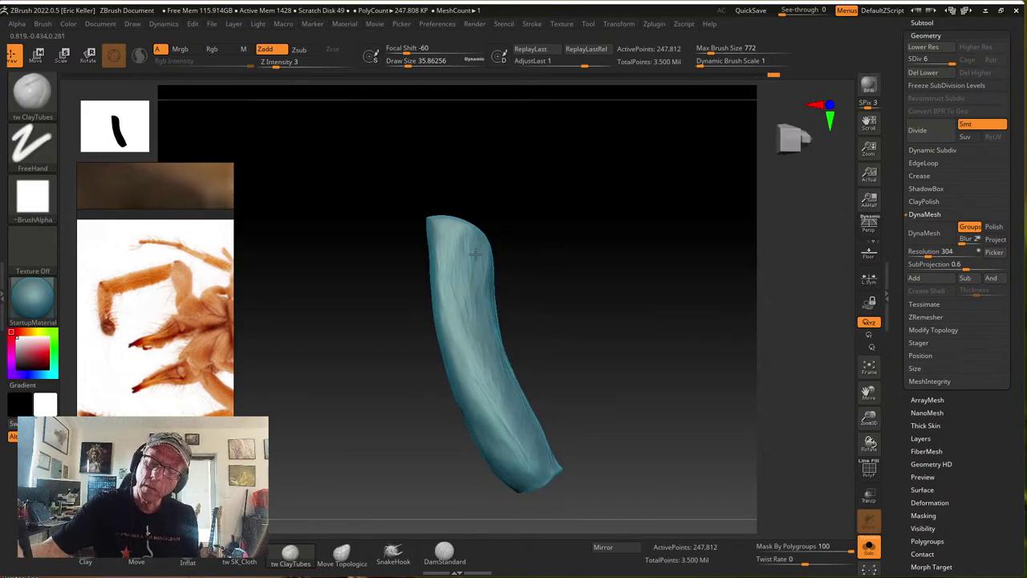
{"action": "right_click_drag", "start_coordinate": [480, 285], "coordinate": [489, 236]}
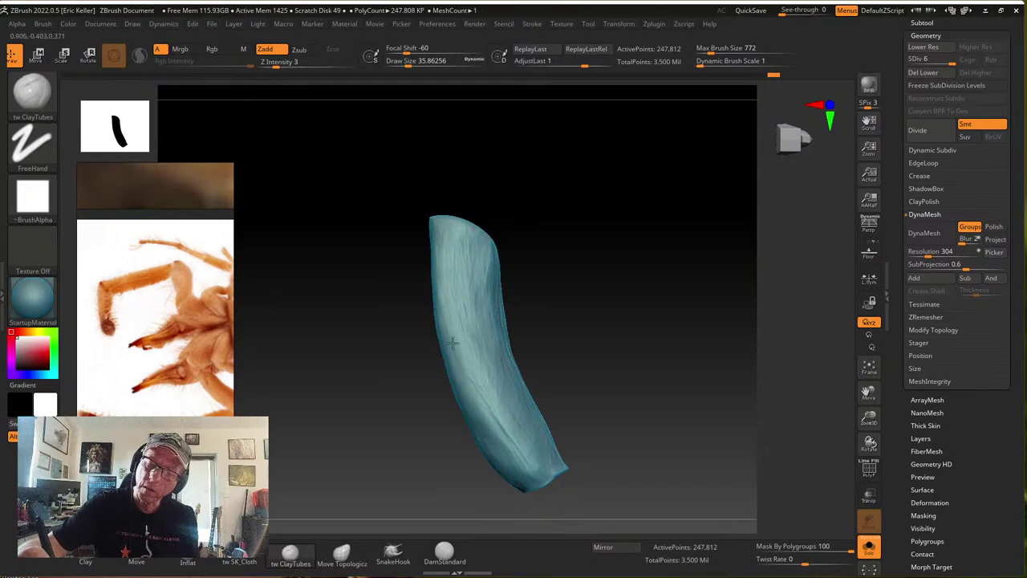
{"action": "left_click_drag", "start_coordinate": [522, 454], "coordinate": [571, 358]}
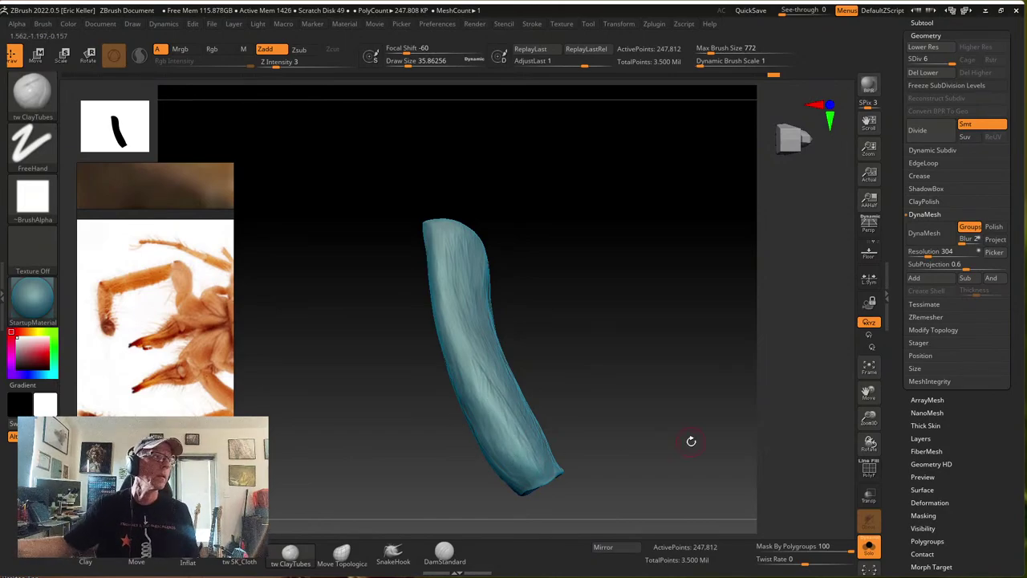
{"action": "left_click_drag", "start_coordinate": [691, 441], "coordinate": [562, 333]}
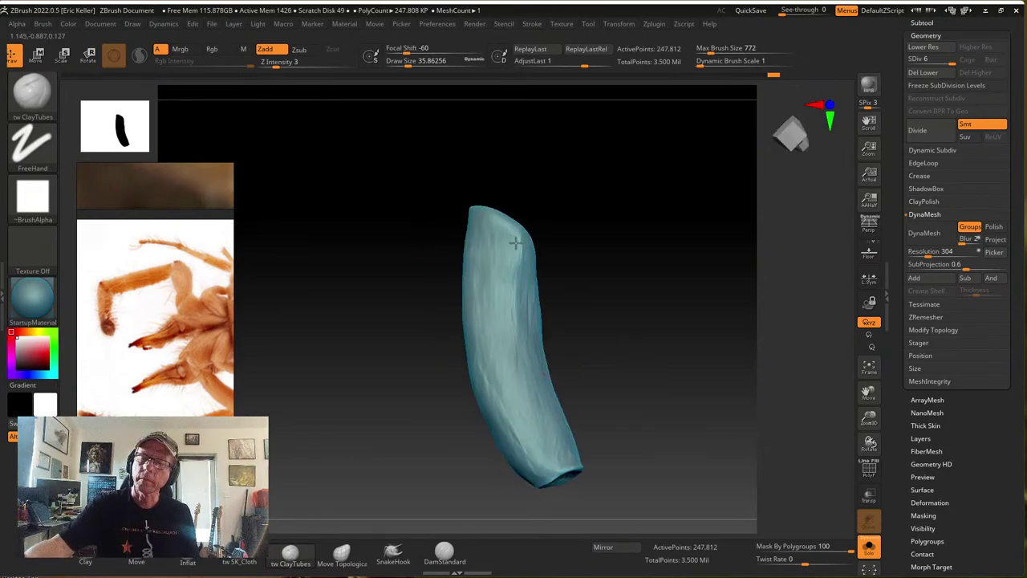
{"action": "right_click_drag", "start_coordinate": [479, 272], "coordinate": [486, 229]}
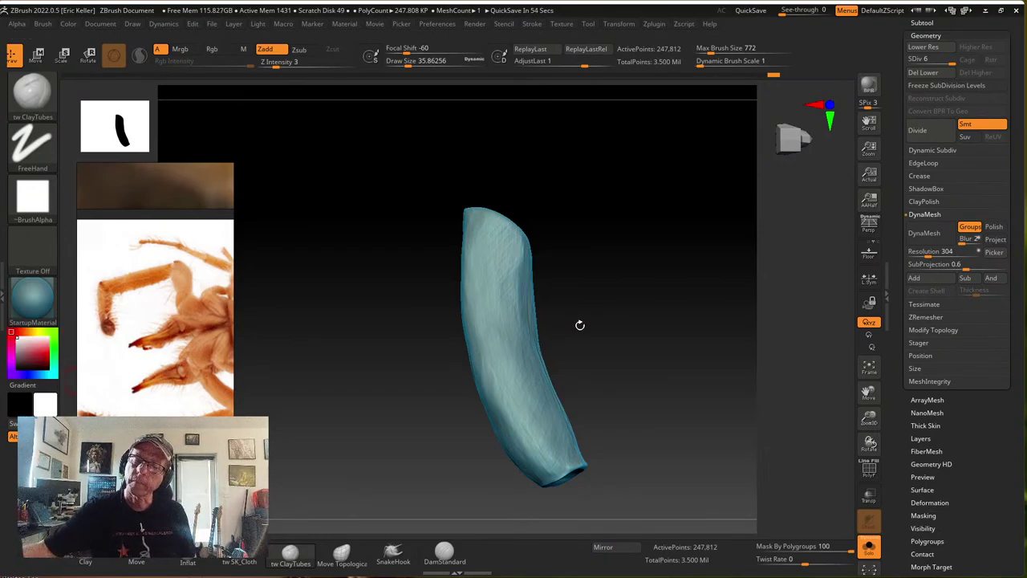
{"action": "left_click_drag", "start_coordinate": [578, 323], "coordinate": [518, 264]}
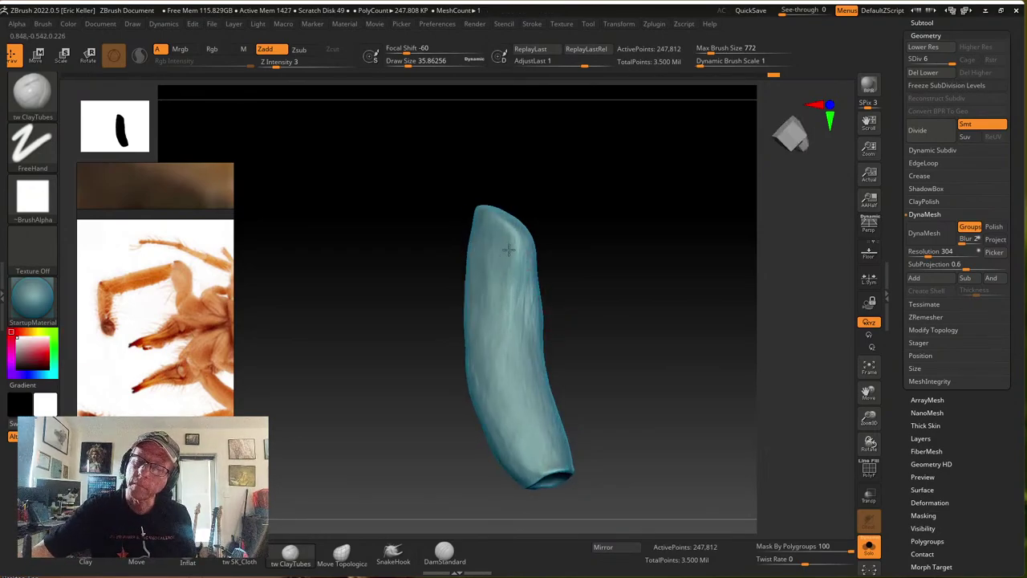
Show the whole creature again and fit the leg segment's upper joint and lower rim with the Move brush at draw size about 90
{"action": "left_click", "coordinate": [869, 547]}
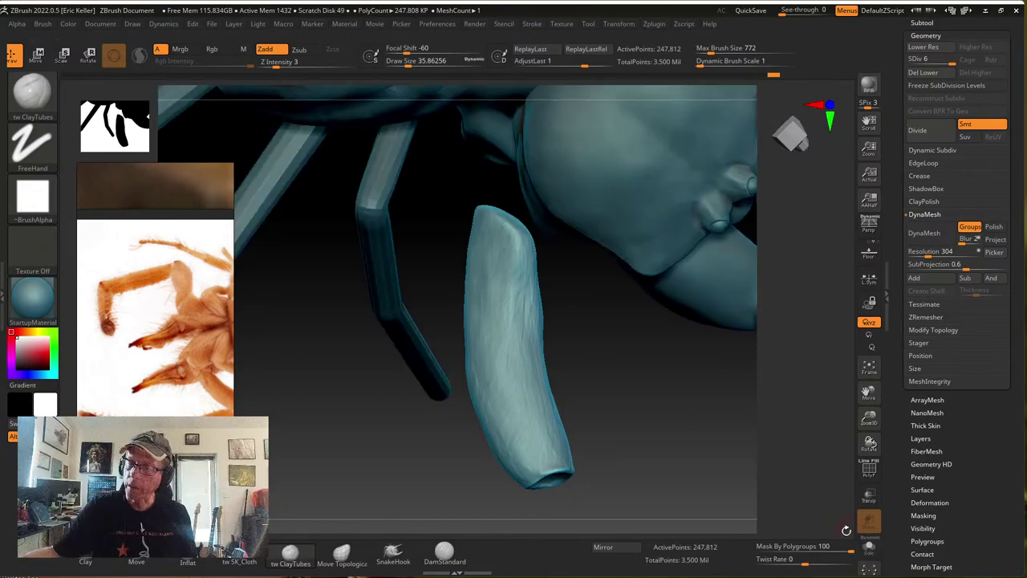
{"action": "mouse_move", "coordinate": [610, 345]}
{"action": "left_mouse_down"}
{"action": "mouse_move", "coordinate": [685, 369]}
{"action": "mouse_move", "coordinate": [723, 406]}
{"action": "mouse_move", "coordinate": [704, 447]}
{"action": "mouse_move", "coordinate": [717, 417]}
{"action": "mouse_move", "coordinate": [589, 321]}
{"action": "mouse_move", "coordinate": [650, 362]}
{"action": "mouse_move", "coordinate": [642, 353]}
{"action": "left_mouse_up"}
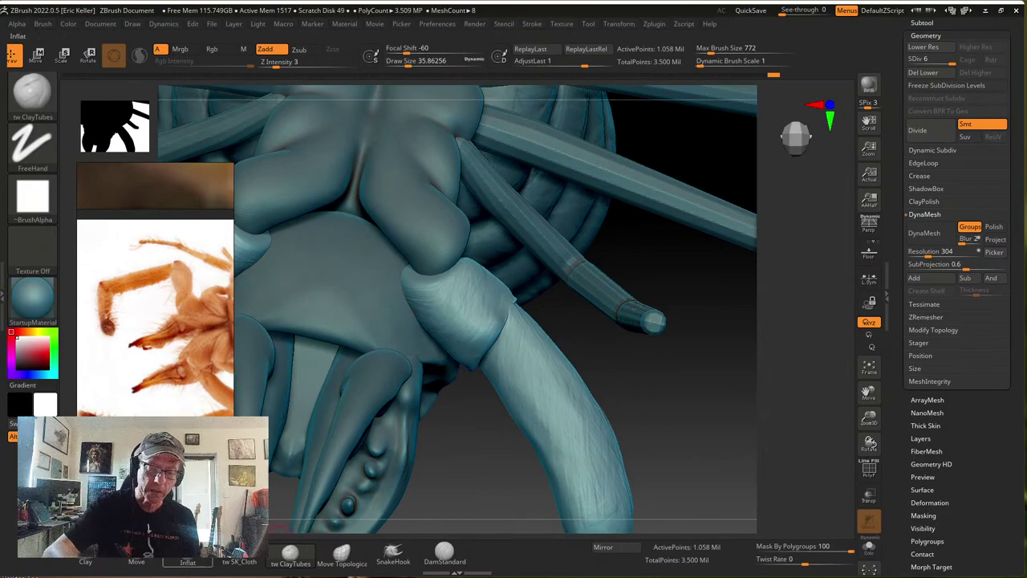
{"action": "key", "text": "b"}
{"action": "key", "text": "m"}
{"action": "key", "text": "v"}
{"action": "key", "text": "s"}
{"action": "left_click_drag", "start_coordinate": [522, 321], "coordinate": [529, 320]}
{"action": "right_click_drag", "start_coordinate": [528, 320], "coordinate": [527, 308]}
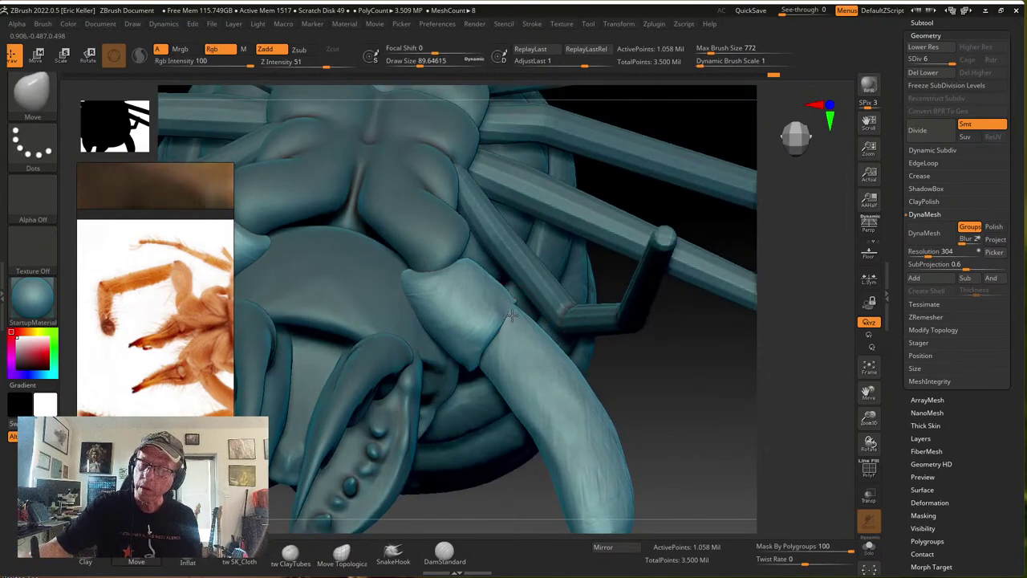
{"action": "right_click_drag", "start_coordinate": [508, 341], "coordinate": [489, 337]}
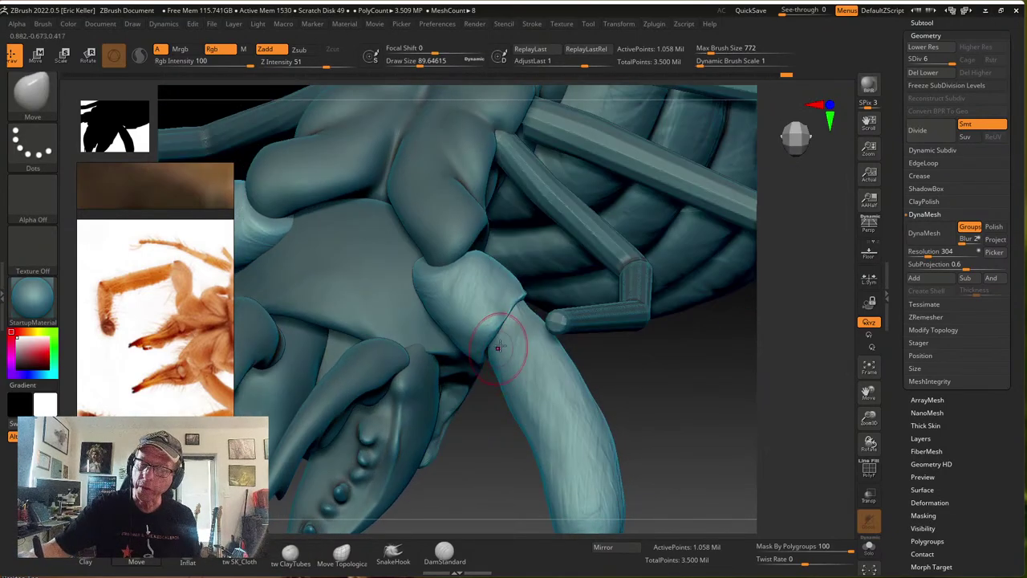
{"action": "mouse_move", "coordinate": [499, 348]}
{"action": "left_mouse_down"}
{"action": "mouse_move", "coordinate": [495, 369]}
{"action": "mouse_move", "coordinate": [532, 445]}
{"action": "left_mouse_up"}
{"action": "mouse_move", "coordinate": [535, 444]}
{"action": "right_mouse_down", "text": "alt"}
{"action": "mouse_move", "coordinate": [532, 375]}
{"action": "mouse_move", "coordinate": [591, 415]}
{"action": "right_mouse_up", "text": "alt"}
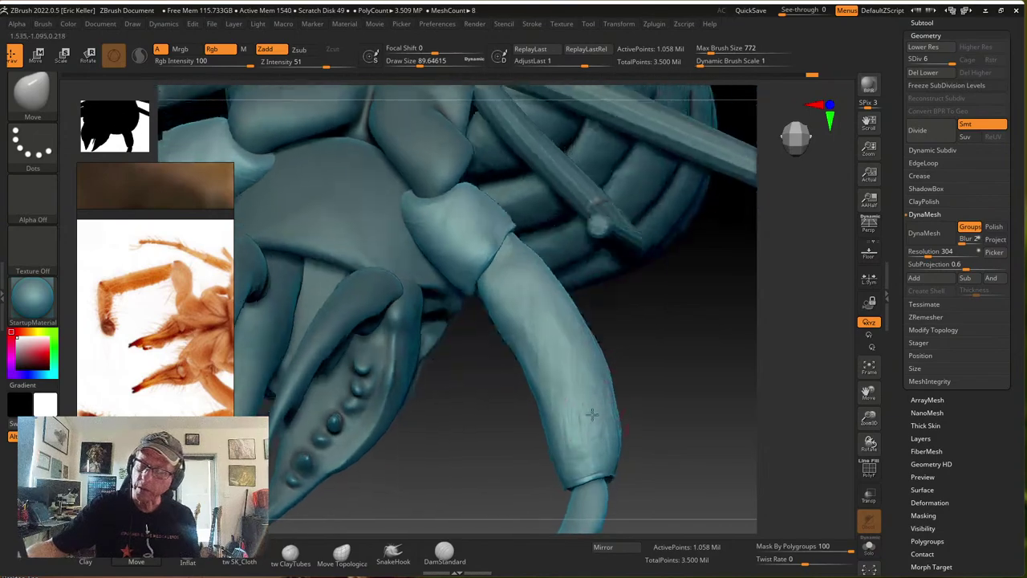
{"action": "left_click_drag", "start_coordinate": [582, 473], "coordinate": [581, 467]}
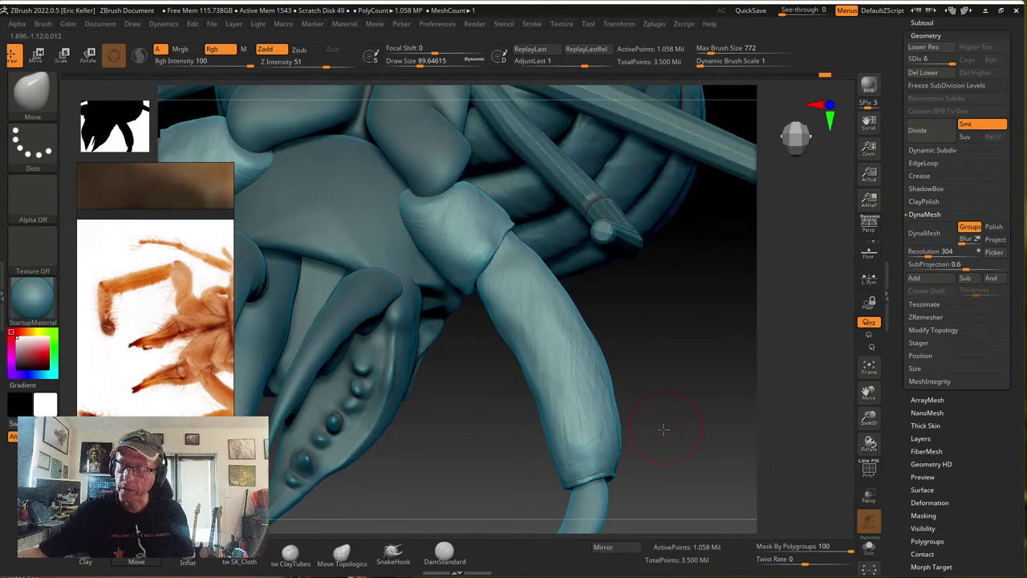
Reshape the middle and rimmed end of the leg segment with the Move brush at draw size about 172
{"action": "mouse_move", "coordinate": [665, 428]}
{"action": "right_mouse_down"}
{"action": "mouse_move", "coordinate": [631, 439]}
{"action": "mouse_move", "coordinate": [653, 390]}
{"action": "right_mouse_up"}
{"action": "key", "text": "s"}
{"action": "left_click_drag", "start_coordinate": [634, 373], "coordinate": [647, 373]}
{"action": "left_click_drag", "start_coordinate": [598, 342], "coordinate": [585, 337]}
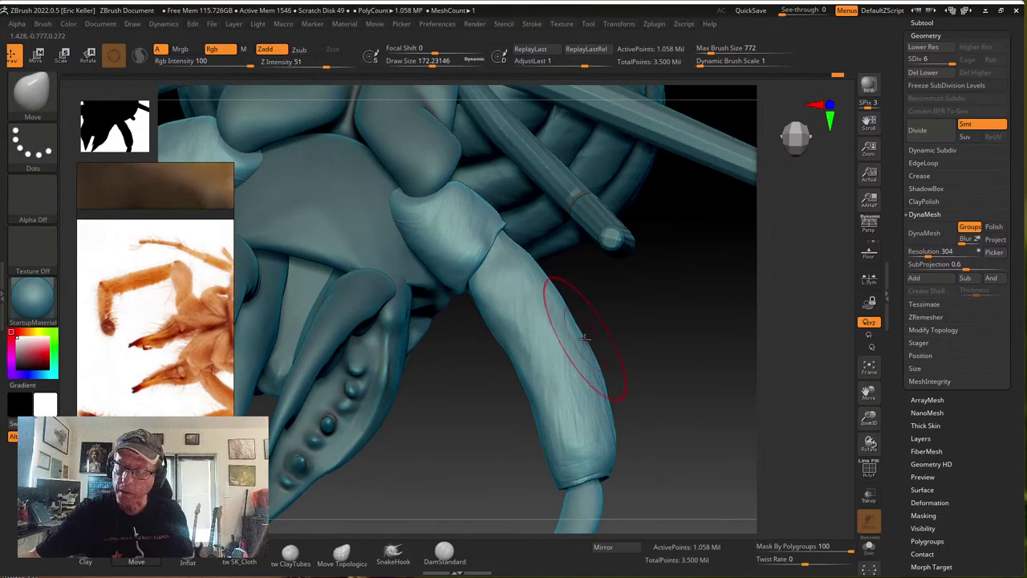
{"action": "left_click_drag", "start_coordinate": [519, 373], "coordinate": [534, 373]}
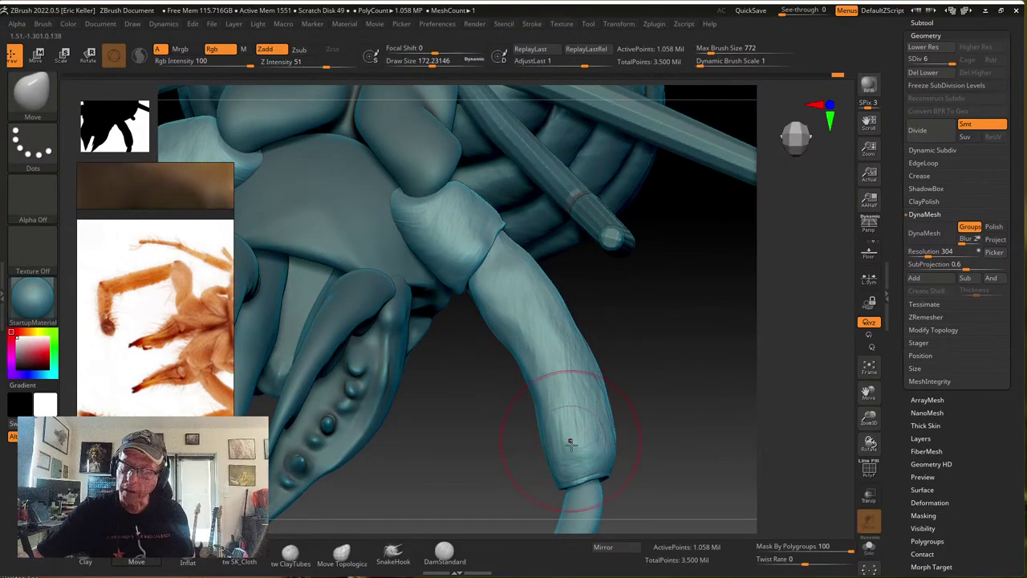
{"action": "mouse_move", "coordinate": [595, 464]}
{"action": "left_mouse_down"}
{"action": "mouse_move", "coordinate": [604, 472]}
{"action": "mouse_move", "coordinate": [584, 473]}
{"action": "left_mouse_up"}
{"action": "right_click_drag", "start_coordinate": [631, 467], "coordinate": [633, 461]}
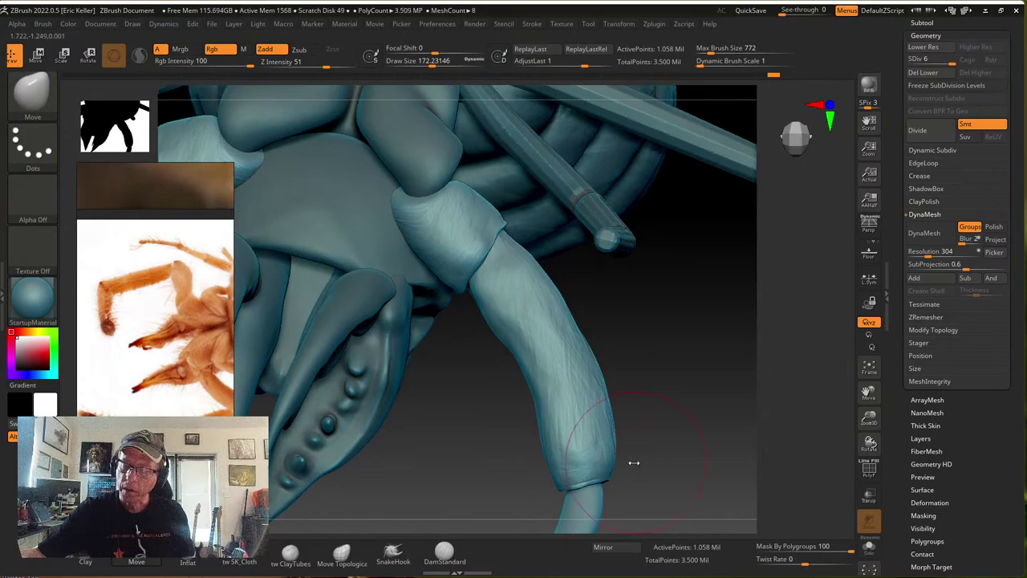
Refine the segment's inward-curving contour from the side with the Move brush at draw size about 90
{"action": "key", "text": "s"}
{"action": "left_click_drag", "start_coordinate": [633, 463], "coordinate": [621, 463]}
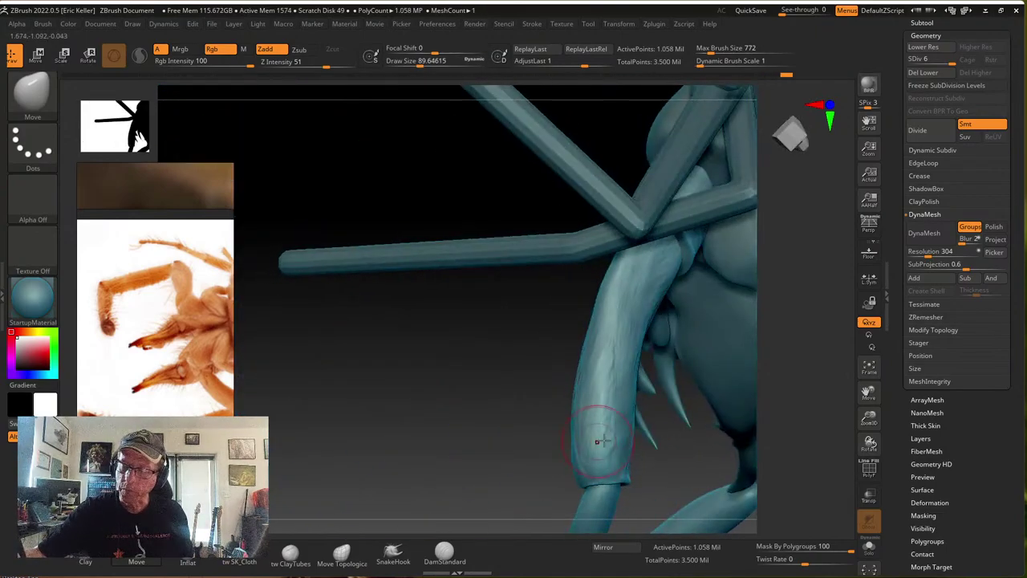
{"action": "mouse_move", "coordinate": [604, 441]}
{"action": "right_mouse_down"}
{"action": "mouse_move", "coordinate": [610, 426]}
{"action": "mouse_move", "coordinate": [594, 422]}
{"action": "mouse_move", "coordinate": [583, 436]}
{"action": "mouse_move", "coordinate": [596, 431]}
{"action": "mouse_move", "coordinate": [601, 361]}
{"action": "right_mouse_up"}
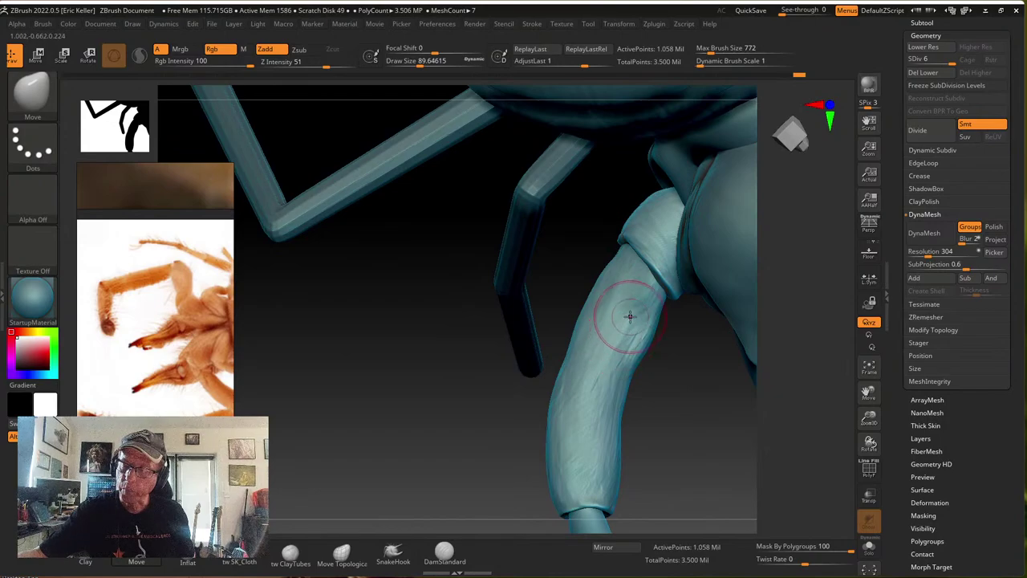
{"action": "left_click_drag", "start_coordinate": [652, 332], "coordinate": [645, 343]}
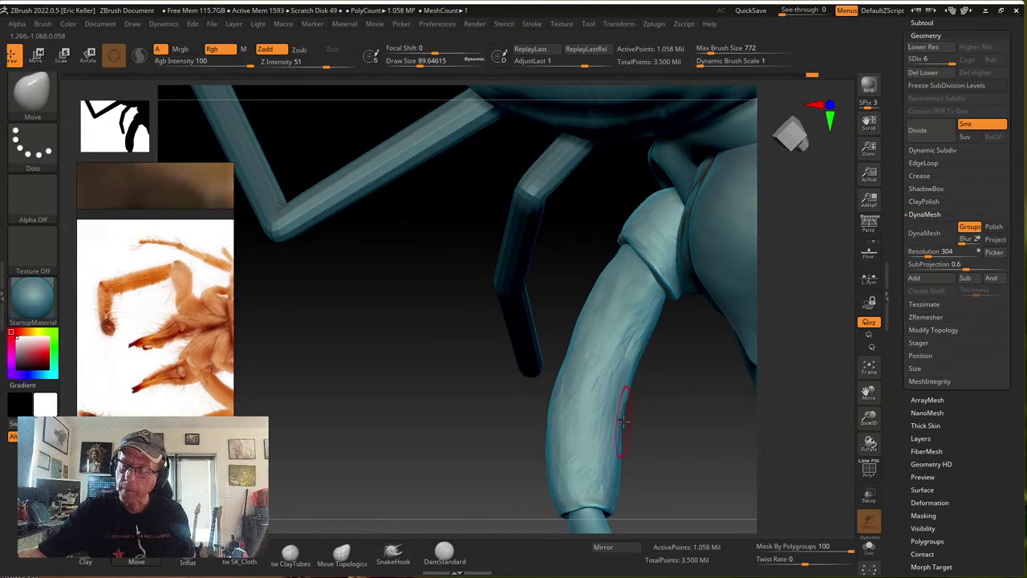
{"action": "left_click_drag", "start_coordinate": [624, 419], "coordinate": [620, 422]}
Adjust the segment's outline below the upper joint, smooth its surface there, and nudge the rimmed end into shape
{"action": "mouse_move", "coordinate": [627, 336]}
{"action": "right_mouse_down"}
{"action": "mouse_move", "coordinate": [642, 321]}
{"action": "mouse_move", "coordinate": [619, 286]}
{"action": "right_mouse_up"}
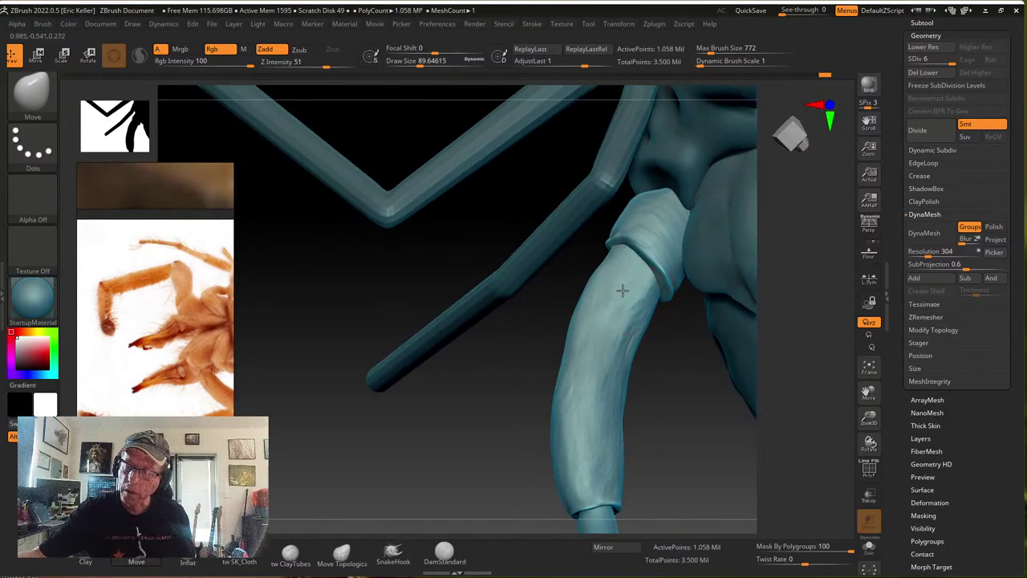
{"action": "left_click_drag", "start_coordinate": [587, 295], "coordinate": [583, 302]}
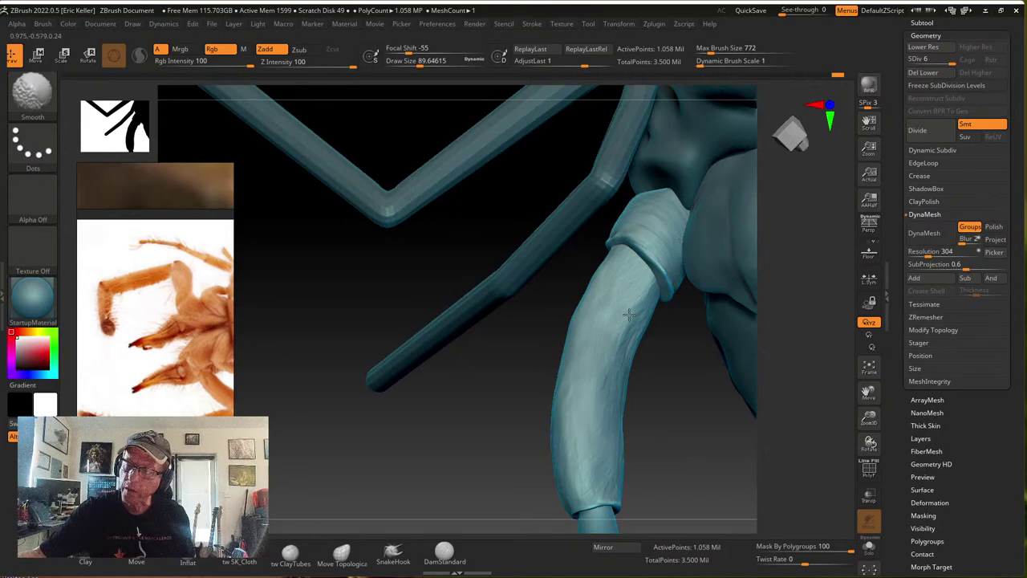
{"action": "mouse_move", "coordinate": [644, 354]}
{"action": "right_mouse_down"}
{"action": "mouse_move", "coordinate": [601, 438]}
{"action": "mouse_move", "coordinate": [576, 469]}
{"action": "mouse_move", "coordinate": [569, 454]}
{"action": "right_mouse_up"}
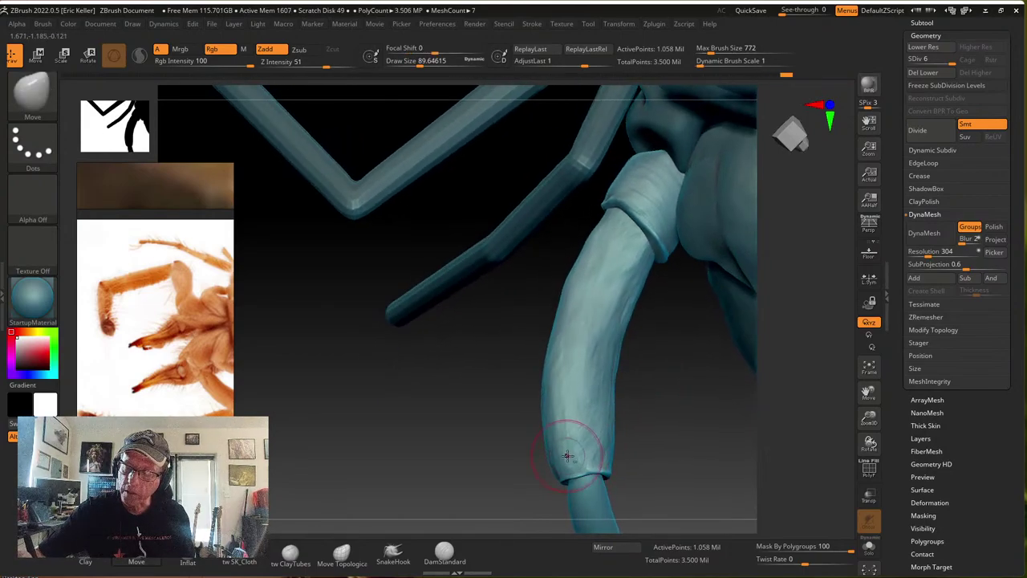
{"action": "left_click_drag", "start_coordinate": [568, 454], "coordinate": [573, 462]}
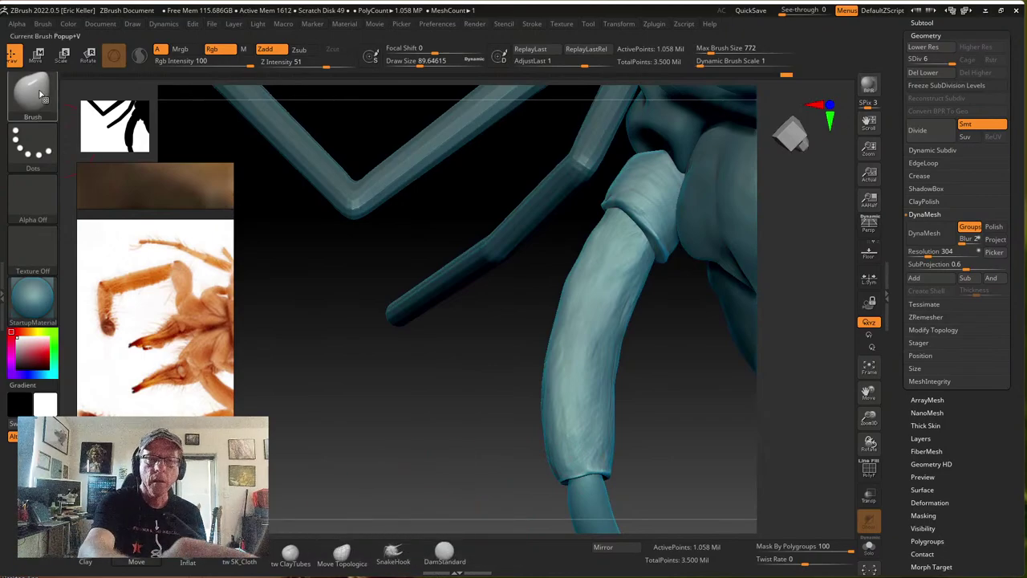
Switch to the hPolish brush and flatten the ridged surface along the leg segment
{"action": "key", "text": "b"}
{"action": "key", "text": "h"}
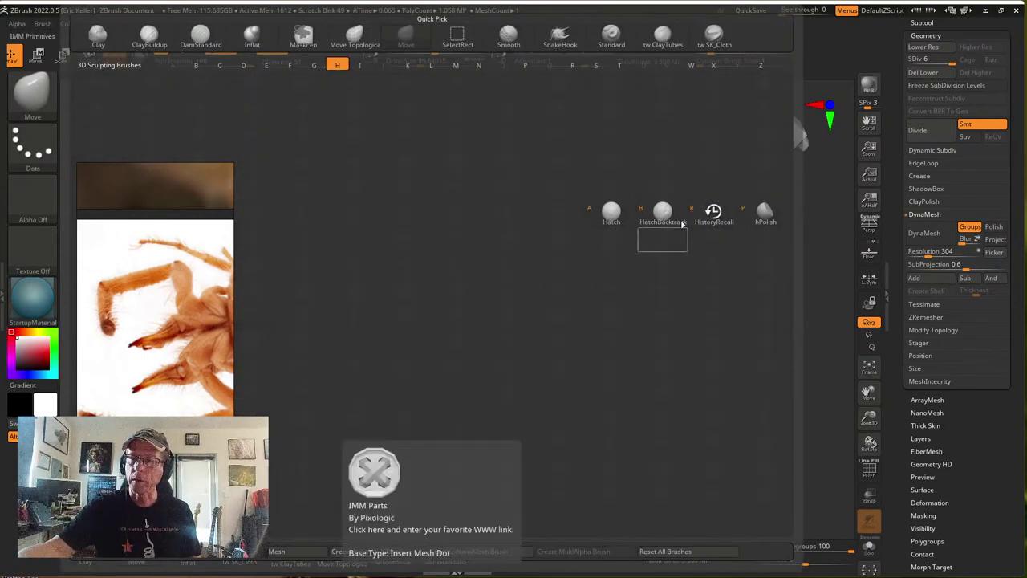
{"action": "left_click", "coordinate": [764, 212]}
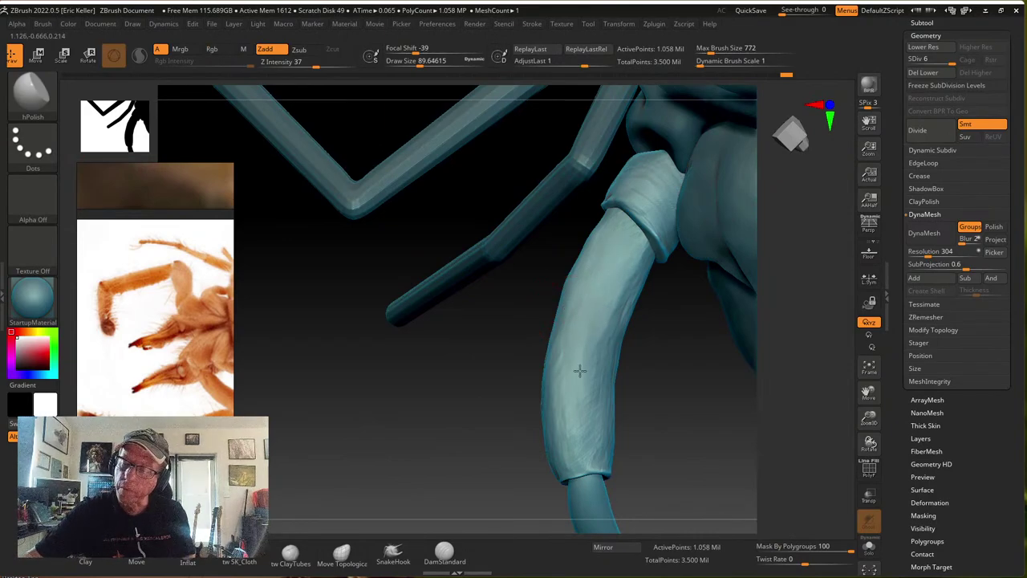
{"action": "left_click_drag", "start_coordinate": [674, 409], "coordinate": [603, 372]}
{"action": "left_click_drag", "start_coordinate": [648, 438], "coordinate": [617, 410]}
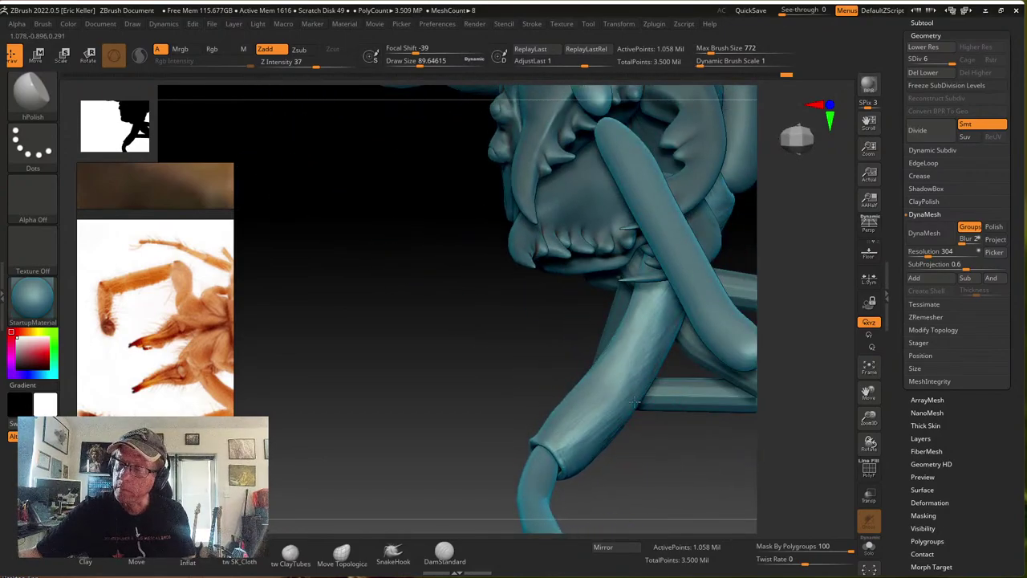
Isolate the leg and polish the long segment's planes from all sides between the upper joint and the rim with hPolish
{"action": "left_click", "coordinate": [868, 546]}
{"action": "left_click_drag", "start_coordinate": [738, 473], "coordinate": [682, 446]}
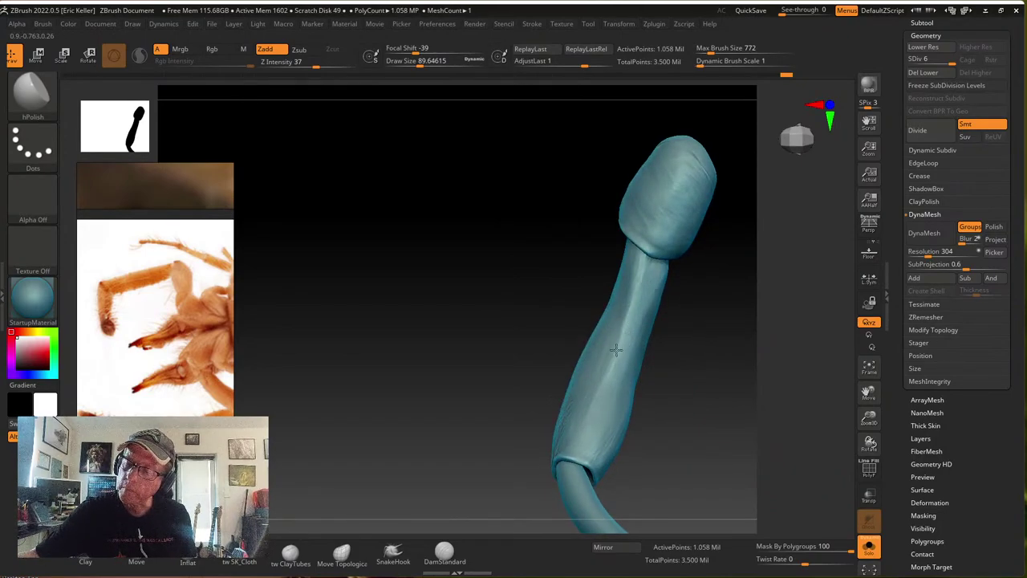
{"action": "right_click_drag", "start_coordinate": [614, 369], "coordinate": [591, 362]}
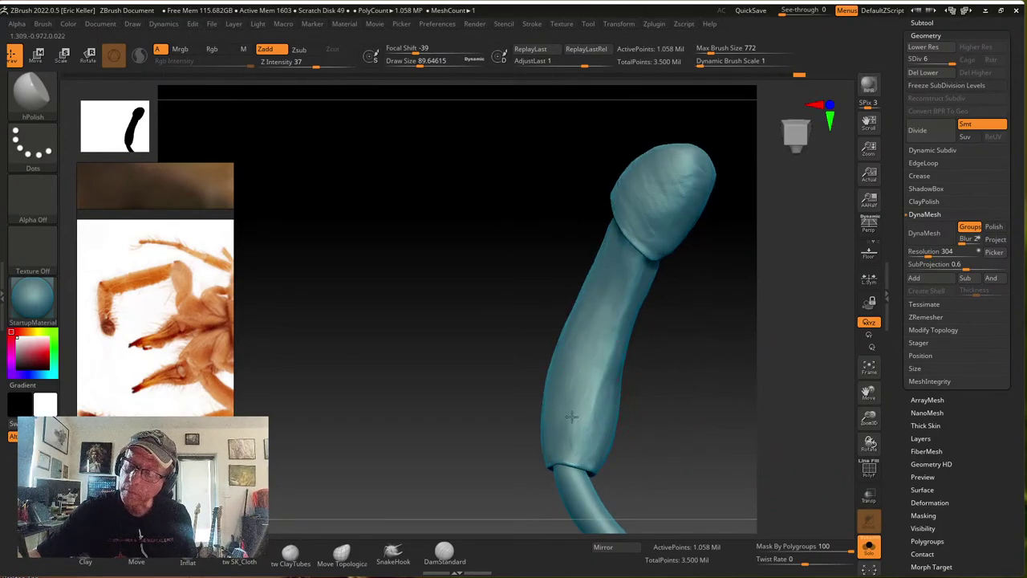
{"action": "mouse_move", "coordinate": [590, 433]}
{"action": "right_mouse_down"}
{"action": "mouse_move", "coordinate": [667, 385]}
{"action": "mouse_move", "coordinate": [566, 301]}
{"action": "right_mouse_up"}
{"action": "mouse_move", "coordinate": [550, 425]}
{"action": "right_mouse_down"}
{"action": "mouse_move", "coordinate": [537, 316]}
{"action": "mouse_move", "coordinate": [523, 366]}
{"action": "mouse_move", "coordinate": [592, 383]}
{"action": "mouse_move", "coordinate": [546, 351]}
{"action": "right_mouse_up"}
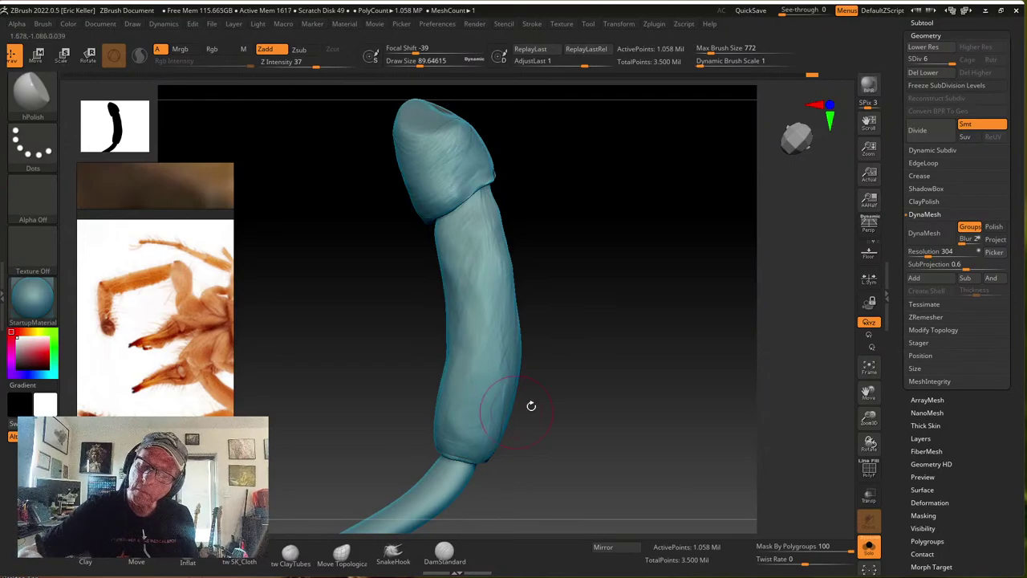
{"action": "right_click_drag", "start_coordinate": [532, 406], "coordinate": [554, 287]}
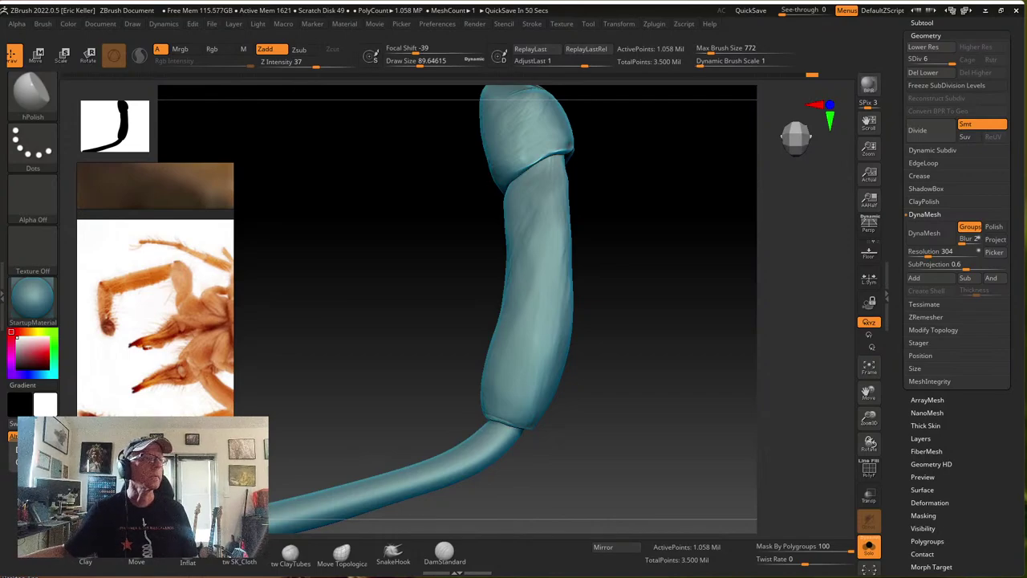
Build up faint surface texture along the long leg segment with the tw ClayTubes brush at Z Intensity 3
{"action": "mouse_move", "coordinate": [598, 388]}
{"action": "left_mouse_down"}
{"action": "mouse_move", "coordinate": [603, 403]}
{"action": "mouse_move", "coordinate": [608, 385]}
{"action": "left_mouse_up"}
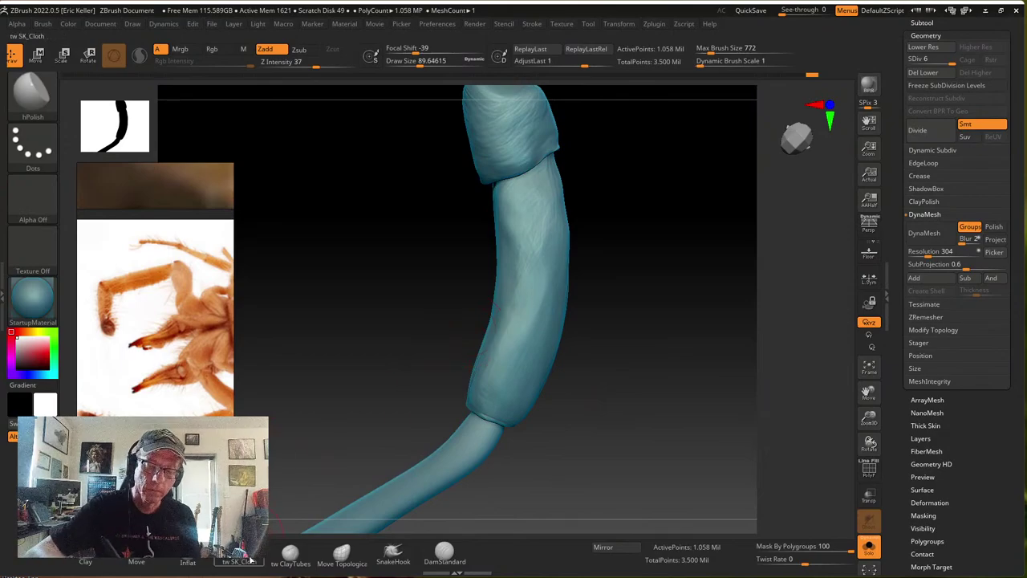
{"action": "left_click", "coordinate": [291, 553]}
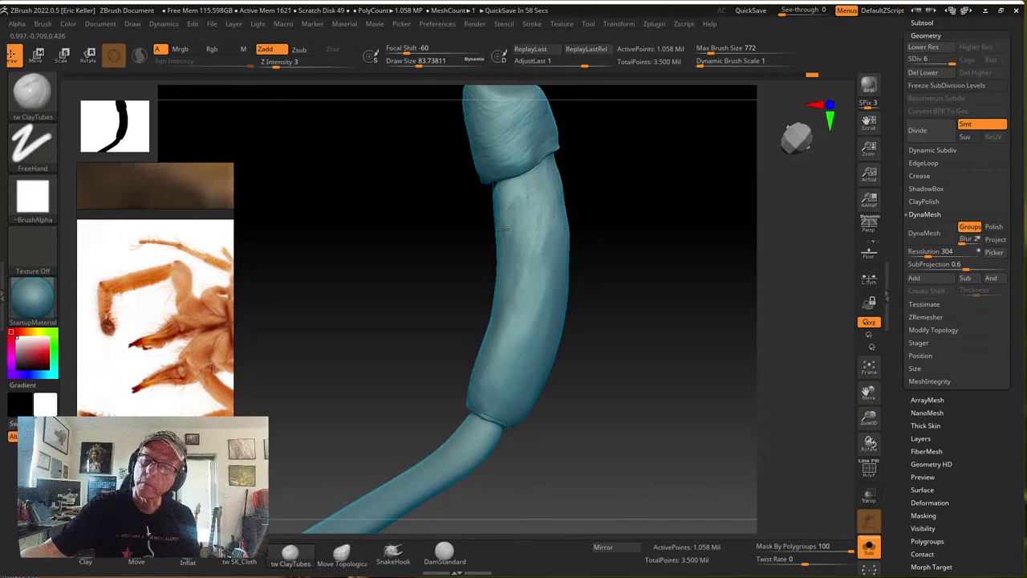
{"action": "left_click_drag", "start_coordinate": [511, 296], "coordinate": [518, 354]}
{"action": "mouse_move", "coordinate": [542, 308]}
{"action": "left_mouse_down"}
{"action": "mouse_move", "coordinate": [512, 360]}
{"action": "mouse_move", "coordinate": [527, 366]}
{"action": "left_mouse_up"}
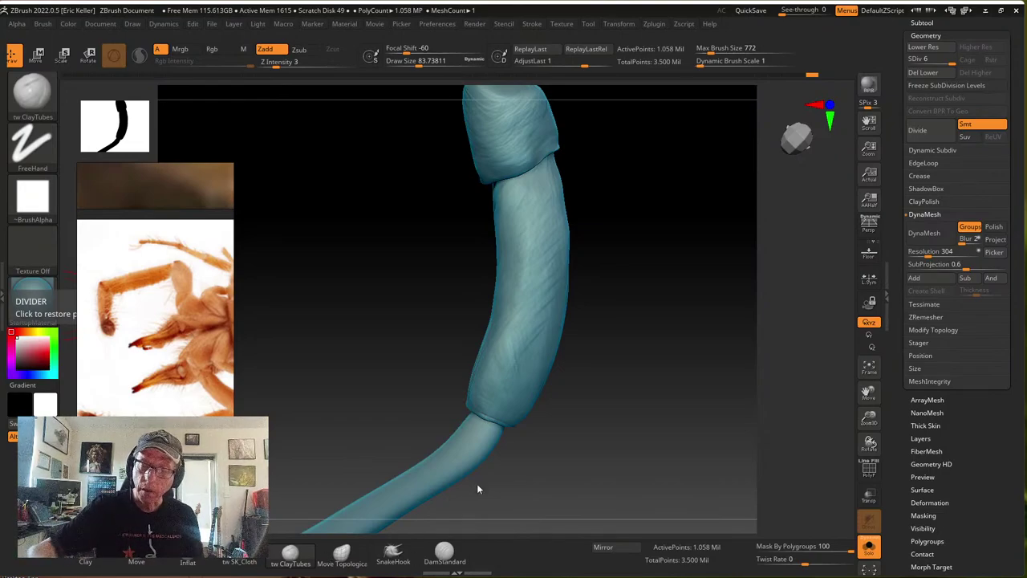
{"action": "left_click_drag", "start_coordinate": [479, 487], "coordinate": [514, 415]}
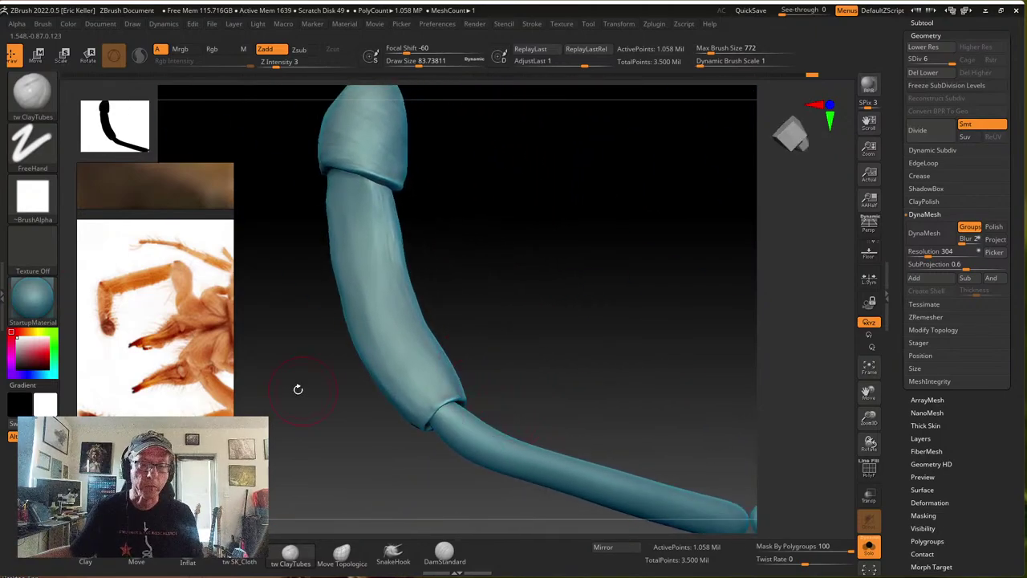
Examine the reference photos for the shape of the arachnid's leg segments and joints
{"action": "scroll", "coordinate": [160, 348], "scroll_direction": "down", "scroll_amount": 5}
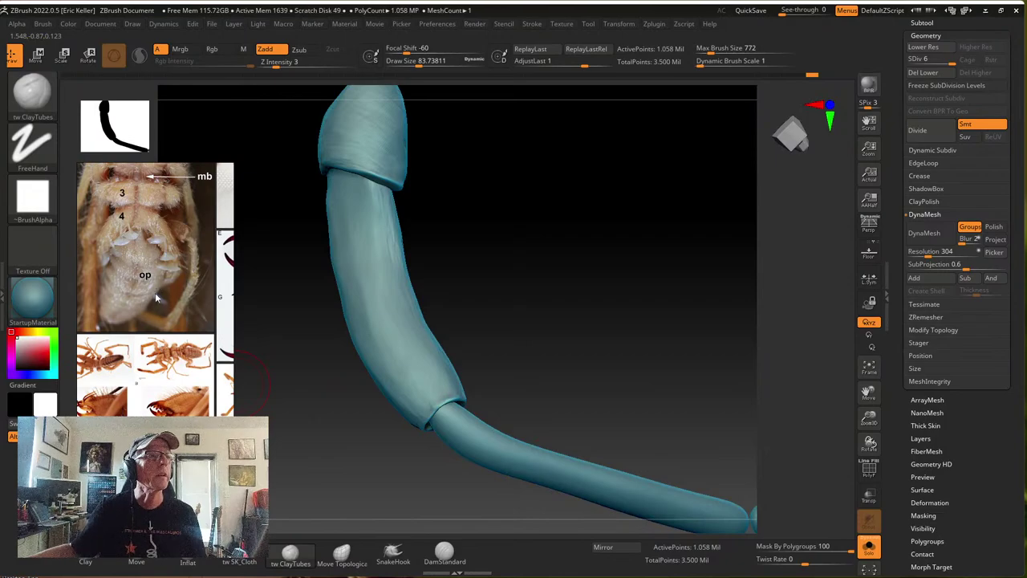
{"action": "middle_click_drag", "start_coordinate": [129, 312], "coordinate": [185, 378]}
{"action": "middle_click_drag", "start_coordinate": [111, 297], "coordinate": [156, 361]}
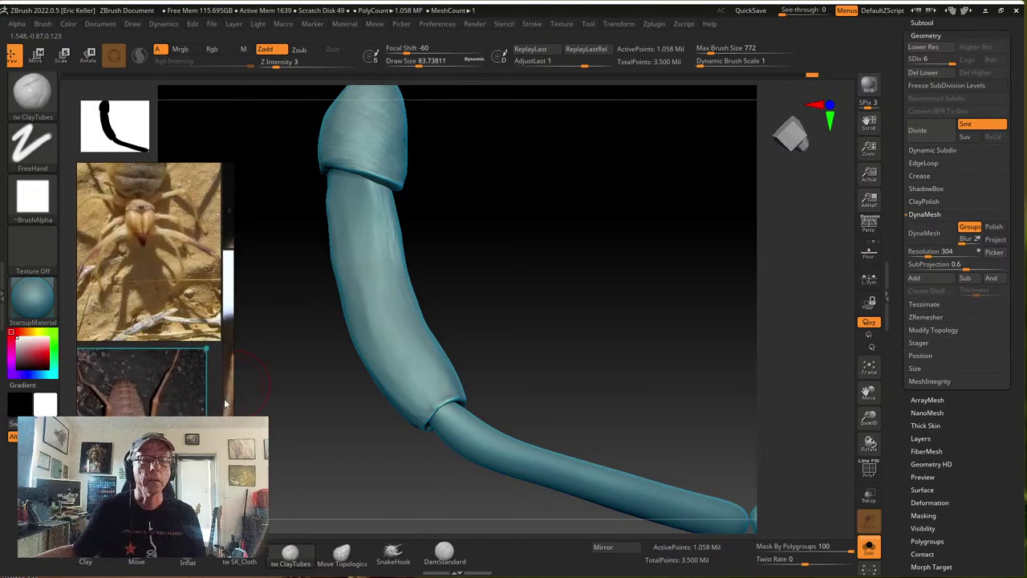
{"action": "scroll", "coordinate": [153, 358], "scroll_direction": "down", "scroll_amount": 3}
{"action": "scroll", "coordinate": [153, 358], "scroll_direction": "up", "scroll_amount": 4}
{"action": "middle_click_drag", "start_coordinate": [170, 304], "coordinate": [185, 374]}
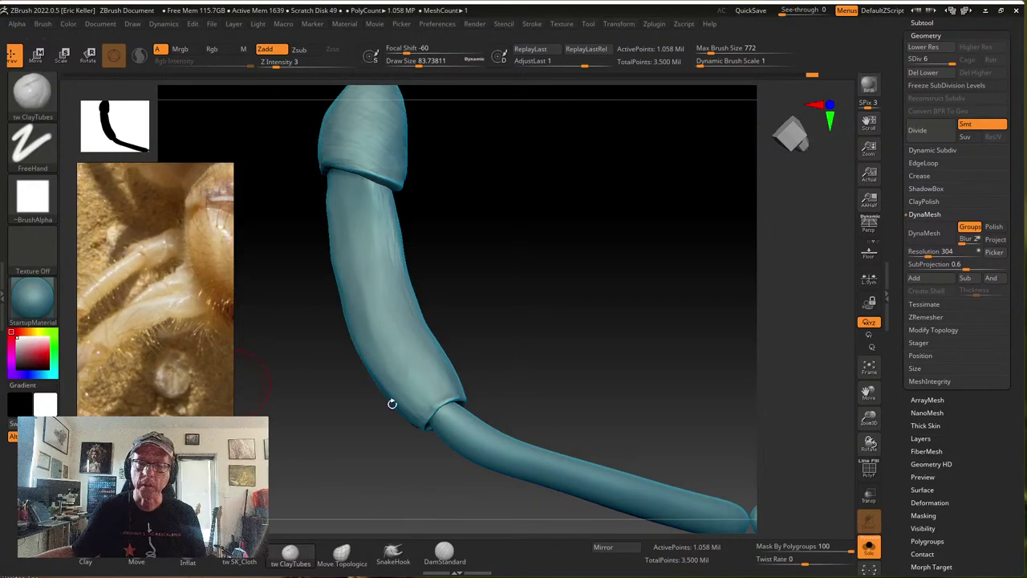
{"action": "mouse_move", "coordinate": [390, 404]}
{"action": "left_mouse_down"}
{"action": "mouse_move", "coordinate": [323, 456]}
{"action": "mouse_move", "coordinate": [232, 415]}
{"action": "left_mouse_up"}
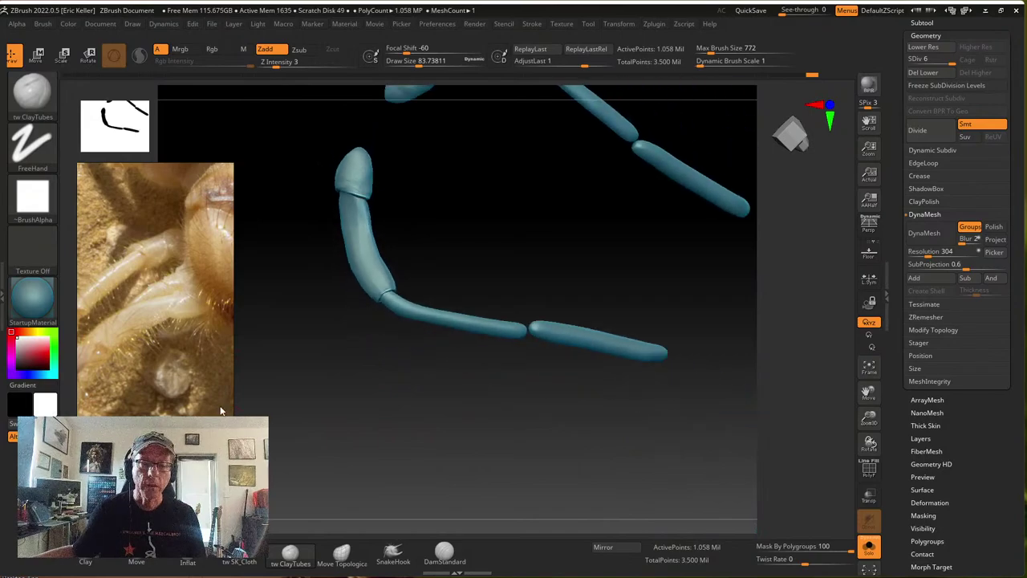
{"action": "right_click_drag", "start_coordinate": [222, 389], "coordinate": [149, 380]}
{"action": "scroll", "coordinate": [149, 380], "scroll_direction": "down", "scroll_amount": 3}
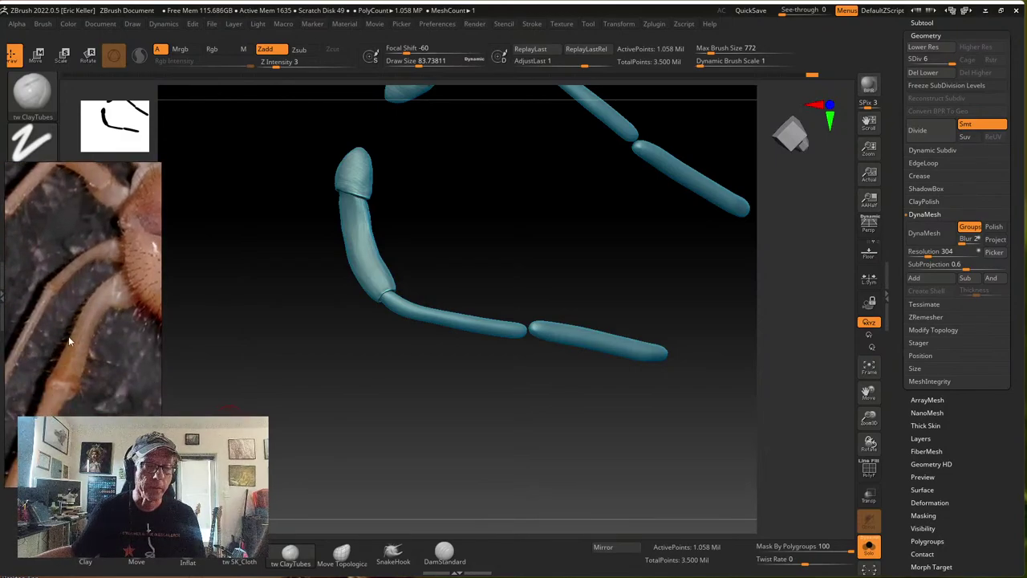
Reshape the long segment's outline from the front with the Move brush at draw size about 240
{"action": "left_click_drag", "start_coordinate": [471, 460], "coordinate": [429, 426]}
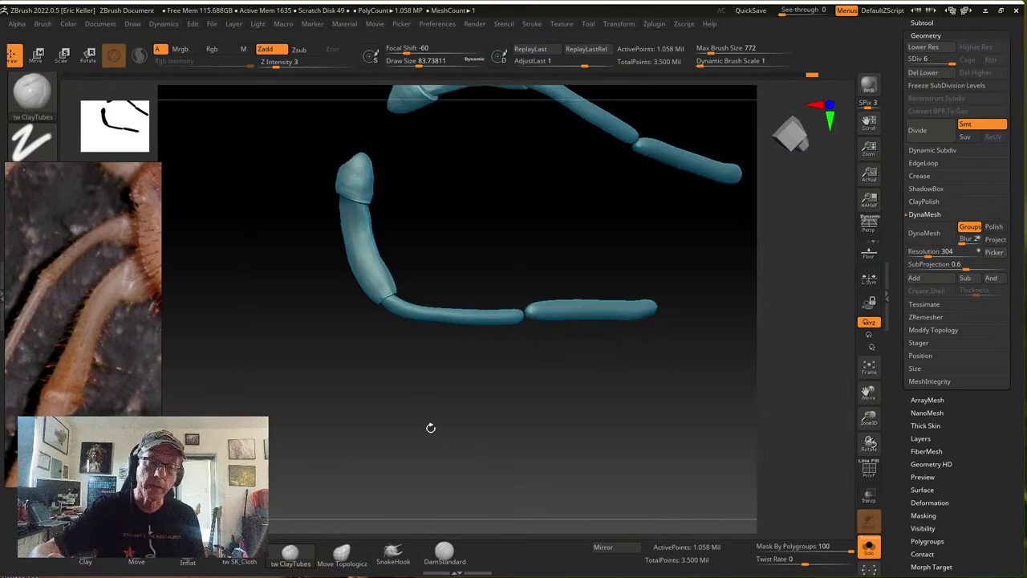
{"action": "mouse_move", "coordinate": [471, 268]}
{"action": "left_mouse_down"}
{"action": "mouse_move", "coordinate": [500, 217]}
{"action": "mouse_move", "coordinate": [467, 233]}
{"action": "mouse_move", "coordinate": [473, 216]}
{"action": "mouse_move", "coordinate": [509, 289]}
{"action": "mouse_move", "coordinate": [500, 244]}
{"action": "mouse_move", "coordinate": [458, 351]}
{"action": "mouse_move", "coordinate": [442, 356]}
{"action": "mouse_move", "coordinate": [452, 385]}
{"action": "mouse_move", "coordinate": [470, 387]}
{"action": "left_mouse_up"}
{"action": "key", "text": "s"}
{"action": "left_click", "coordinate": [136, 560]}
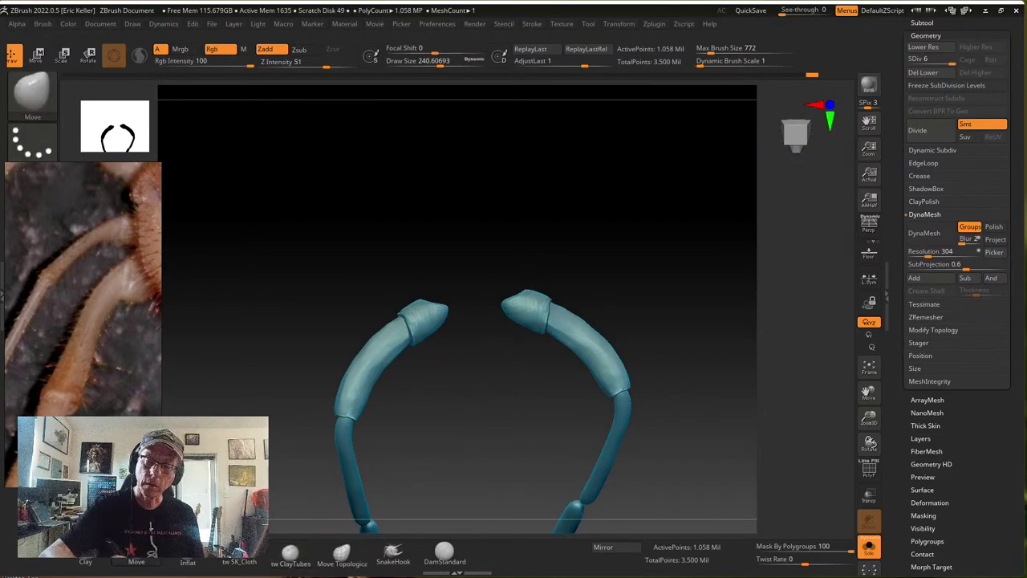
{"action": "mouse_move", "coordinate": [398, 350]}
{"action": "left_mouse_down"}
{"action": "mouse_move", "coordinate": [403, 342]}
{"action": "mouse_move", "coordinate": [381, 329]}
{"action": "left_mouse_up"}
{"action": "left_click_drag", "start_coordinate": [341, 383], "coordinate": [345, 387]}
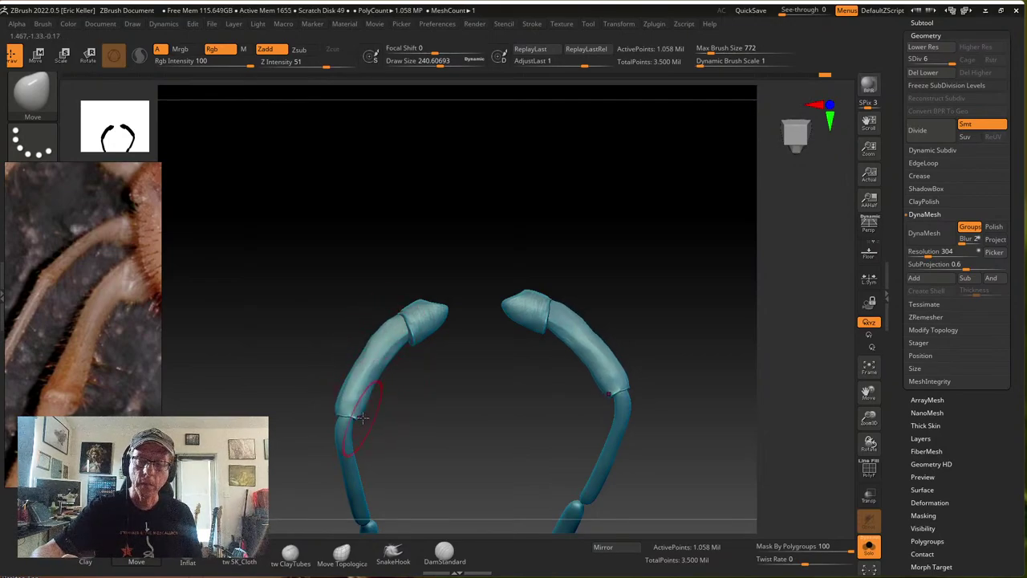
Refine the long segment's contour between its lower rim and upper joint with Move at draw size about 212
{"action": "key", "text": "s"}
{"action": "left_click_drag", "start_coordinate": [363, 418], "coordinate": [334, 417]}
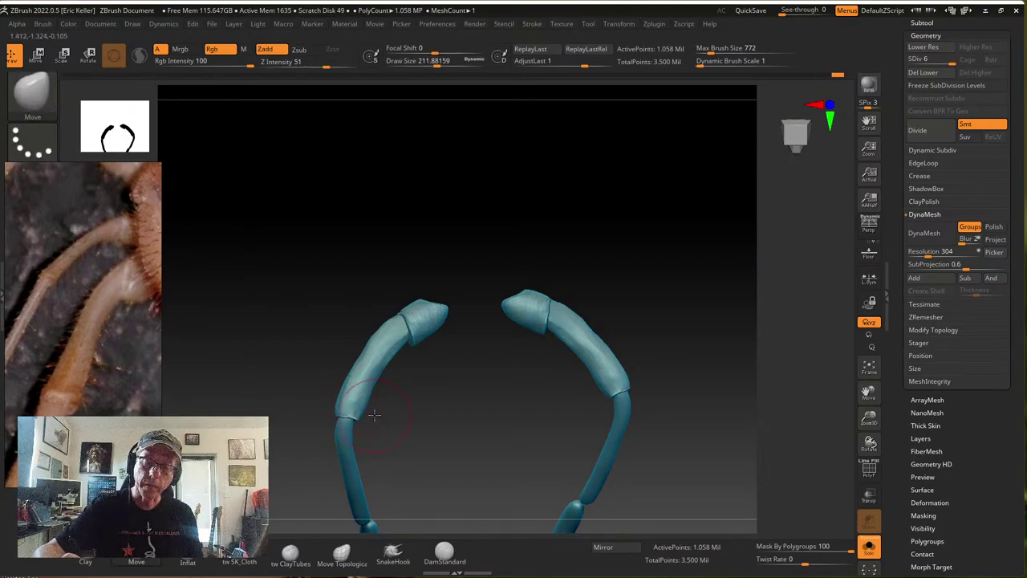
{"action": "left_click_drag", "start_coordinate": [374, 415], "coordinate": [343, 408]}
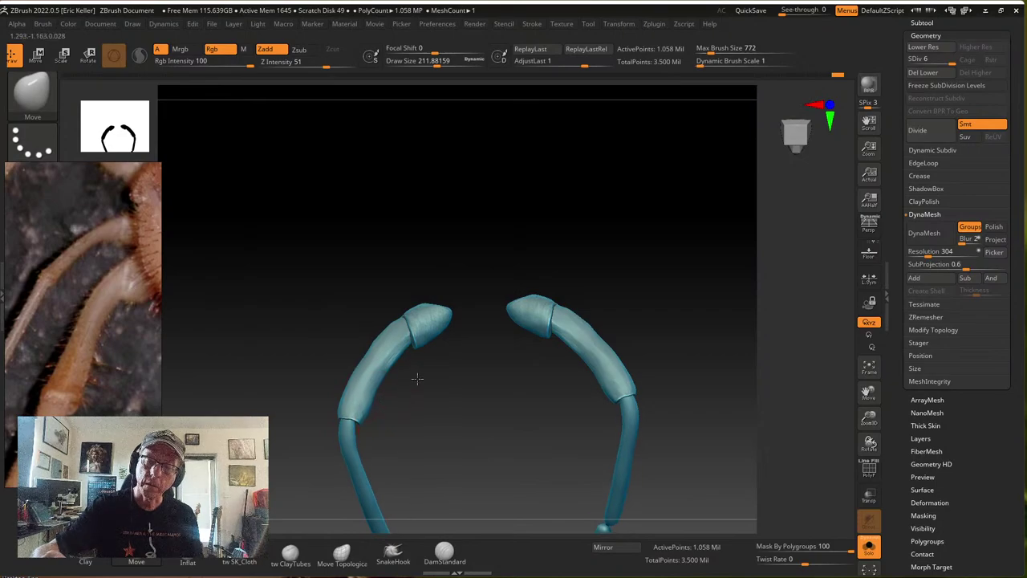
{"action": "left_click_drag", "start_coordinate": [418, 378], "coordinate": [394, 328]}
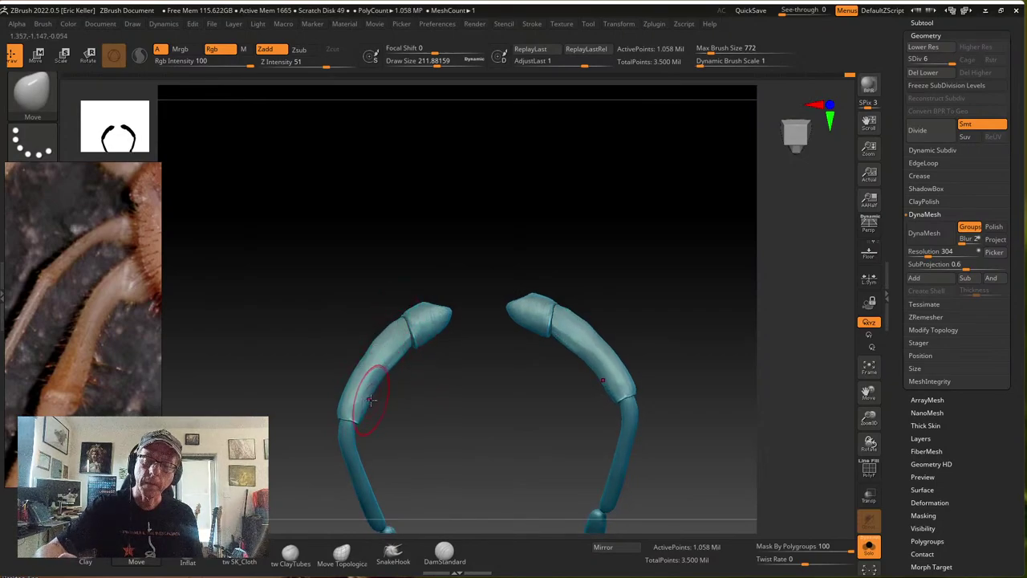
{"action": "mouse_move", "coordinate": [407, 362]}
{"action": "left_mouse_down"}
{"action": "mouse_move", "coordinate": [393, 342]}
{"action": "mouse_move", "coordinate": [365, 371]}
{"action": "left_mouse_up"}
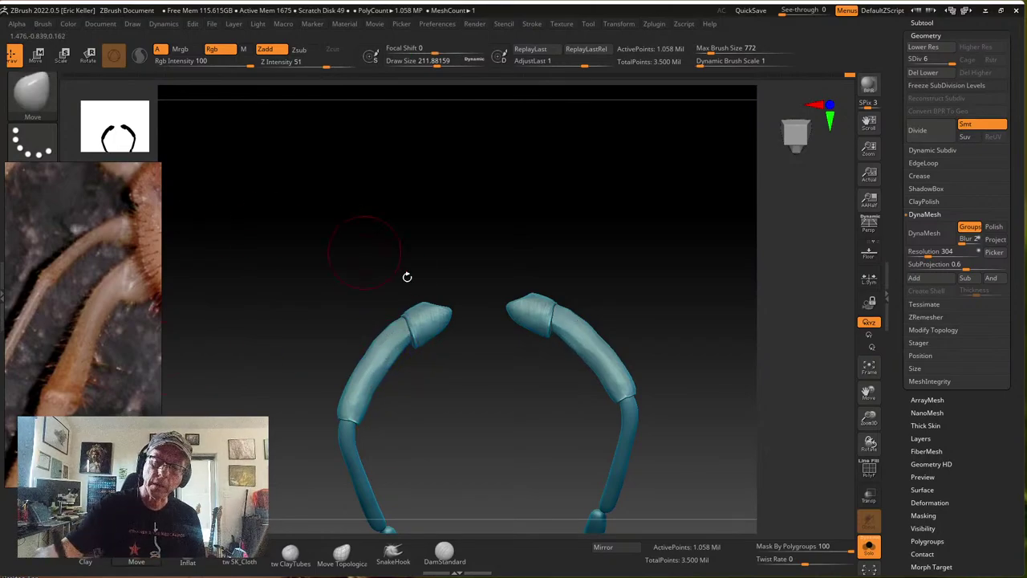
{"action": "key", "text": "s"}
{"action": "left_click_drag", "start_coordinate": [401, 321], "coordinate": [379, 360]}
{"action": "mouse_move", "coordinate": [417, 422]}
{"action": "left_mouse_down"}
{"action": "mouse_move", "coordinate": [461, 431]}
{"action": "mouse_move", "coordinate": [486, 422]}
{"action": "mouse_move", "coordinate": [428, 393]}
{"action": "left_mouse_up"}
{"action": "left_click_drag", "start_coordinate": [401, 356], "coordinate": [385, 382], "text": "shift"}
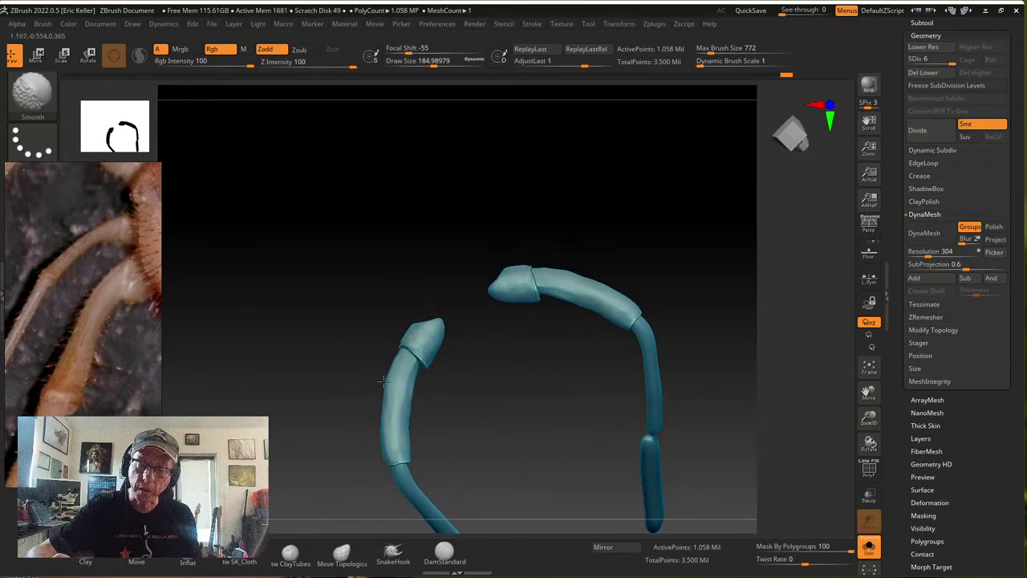
{"action": "key", "text": "ctrl+z"}
{"action": "key", "text": "ctrl+z"}
{"action": "key", "text": "ctrl+z"}
{"action": "key", "text": "ctrl+z"}
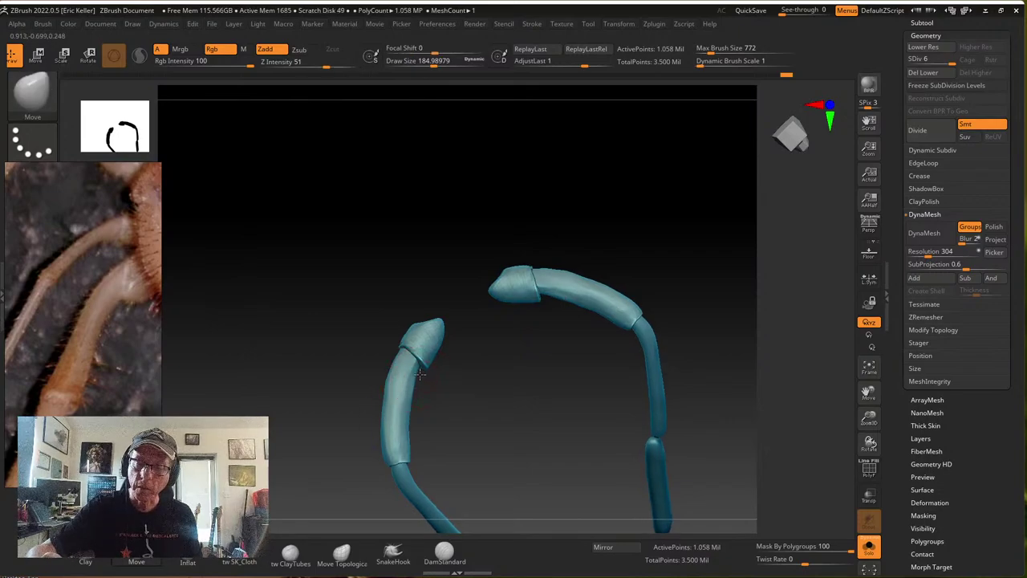
Smooth the segment below the upper joint and lower the mesh to subdivision level 3 for broader Move brush shaping
{"action": "left_click_drag", "start_coordinate": [412, 364], "coordinate": [409, 398], "text": "shift"}
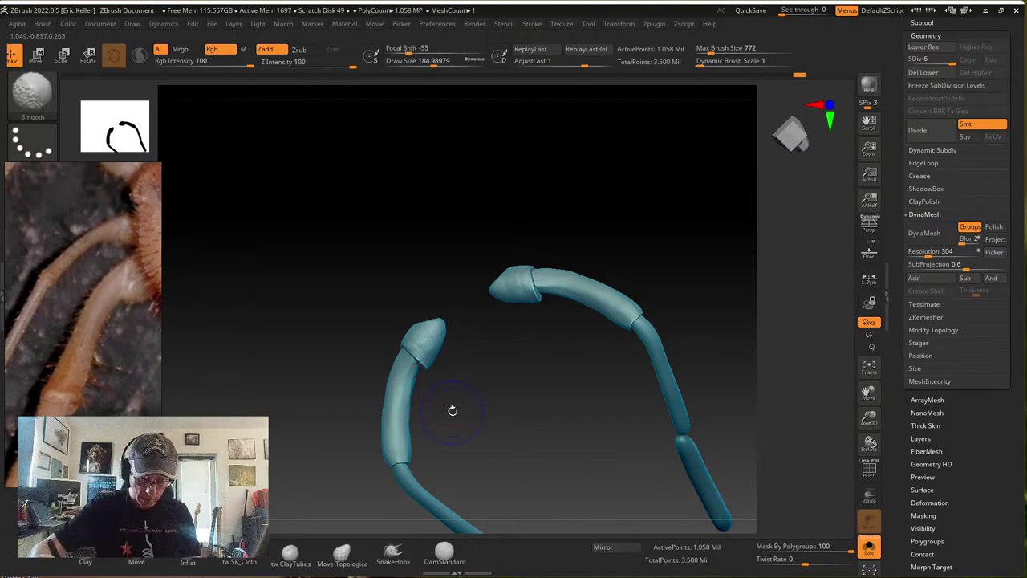
{"action": "key", "text": "shift+d"}
{"action": "key", "text": "shift+d"}
{"action": "key", "text": "shift+d"}
{"action": "left_click_drag", "start_coordinate": [455, 404], "coordinate": [430, 392]}
{"action": "key", "text": "s"}
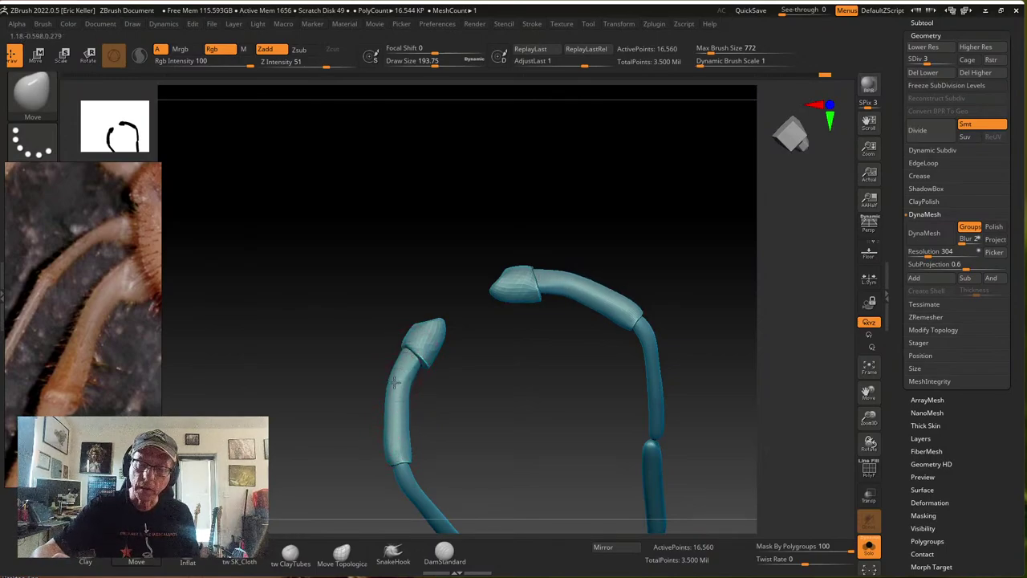
Shape the segment's flared lower end with Move at draw sizes about 160 and 185, and smooth its length
{"action": "mouse_move", "coordinate": [430, 386]}
{"action": "left_mouse_down"}
{"action": "mouse_move", "coordinate": [466, 404]}
{"action": "mouse_move", "coordinate": [493, 399]}
{"action": "mouse_move", "coordinate": [473, 412]}
{"action": "left_mouse_up"}
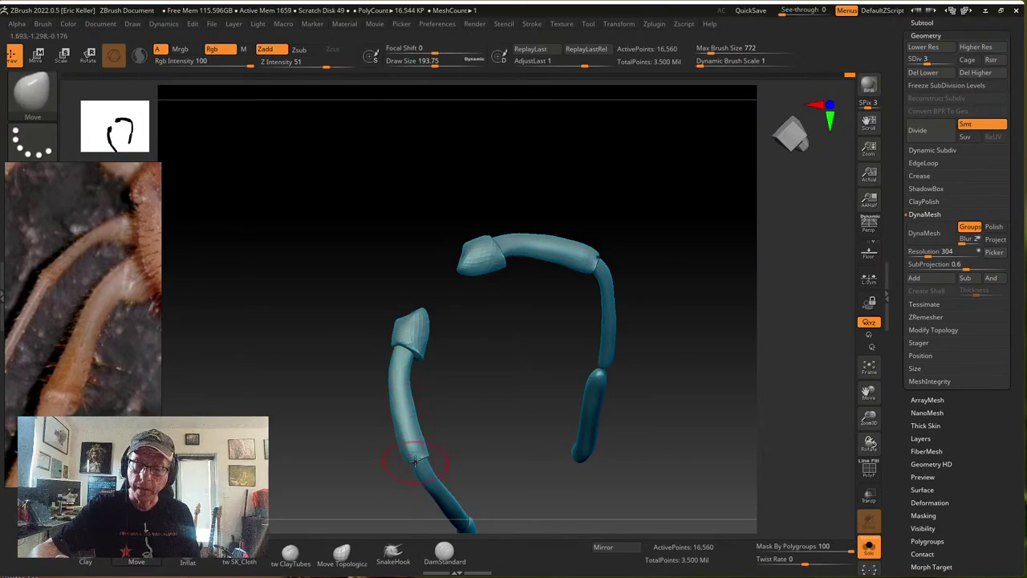
{"action": "key", "text": "s"}
{"action": "left_click_drag", "start_coordinate": [415, 461], "coordinate": [407, 460]}
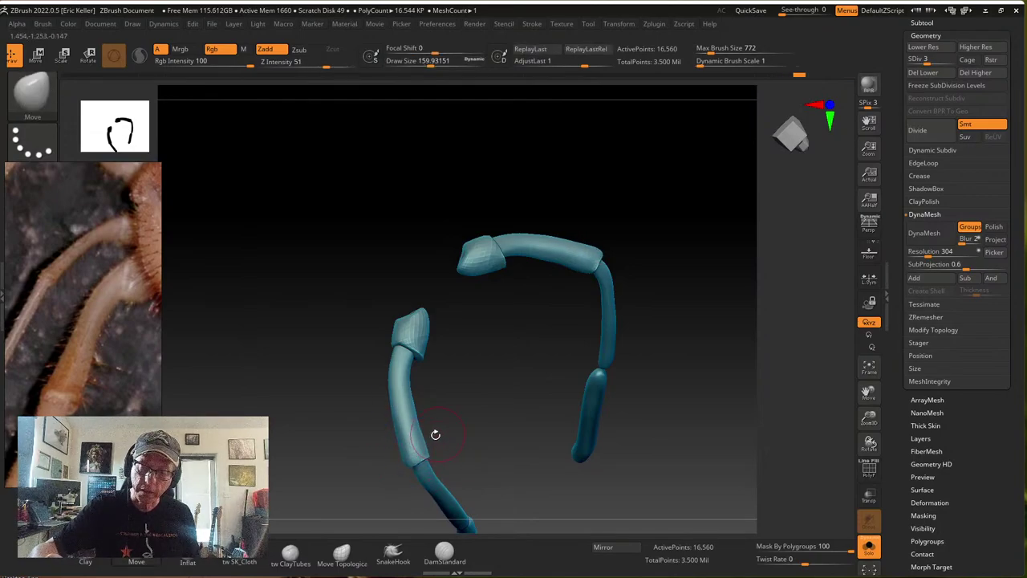
{"action": "key", "text": "]"}
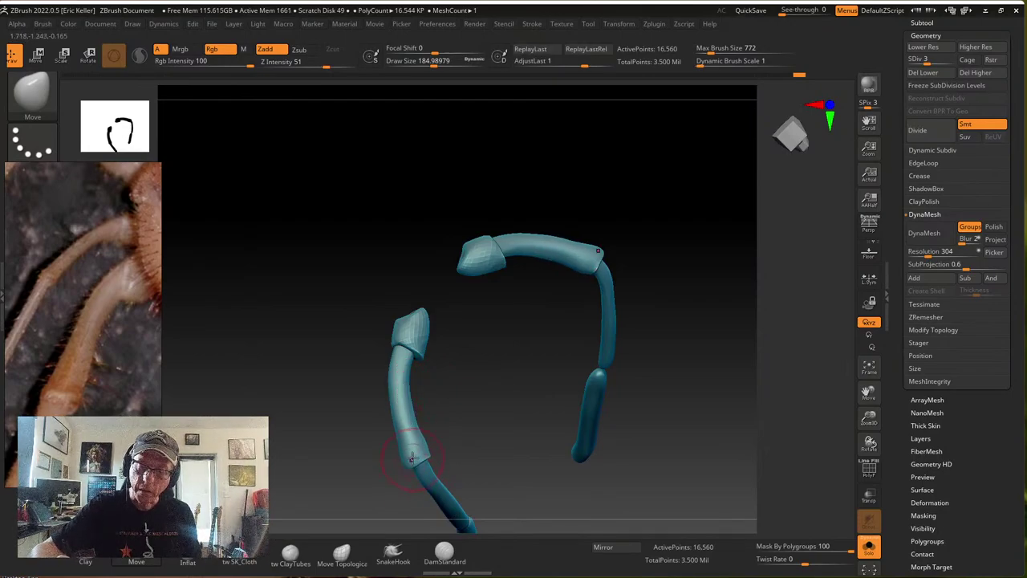
{"action": "mouse_move", "coordinate": [454, 430]}
{"action": "left_mouse_down"}
{"action": "mouse_move", "coordinate": [450, 453]}
{"action": "mouse_move", "coordinate": [413, 443]}
{"action": "mouse_move", "coordinate": [442, 435]}
{"action": "left_mouse_up"}
{"action": "mouse_move", "coordinate": [452, 455]}
{"action": "right_mouse_down"}
{"action": "mouse_move", "coordinate": [471, 470]}
{"action": "mouse_move", "coordinate": [484, 452]}
{"action": "mouse_move", "coordinate": [479, 408]}
{"action": "mouse_move", "coordinate": [473, 424]}
{"action": "right_mouse_up"}
{"action": "mouse_move", "coordinate": [433, 347]}
{"action": "left_mouse_down", "text": "shift"}
{"action": "mouse_move", "coordinate": [433, 409]}
{"action": "mouse_move", "coordinate": [432, 350]}
{"action": "mouse_move", "coordinate": [456, 454]}
{"action": "left_mouse_up", "text": "shift"}
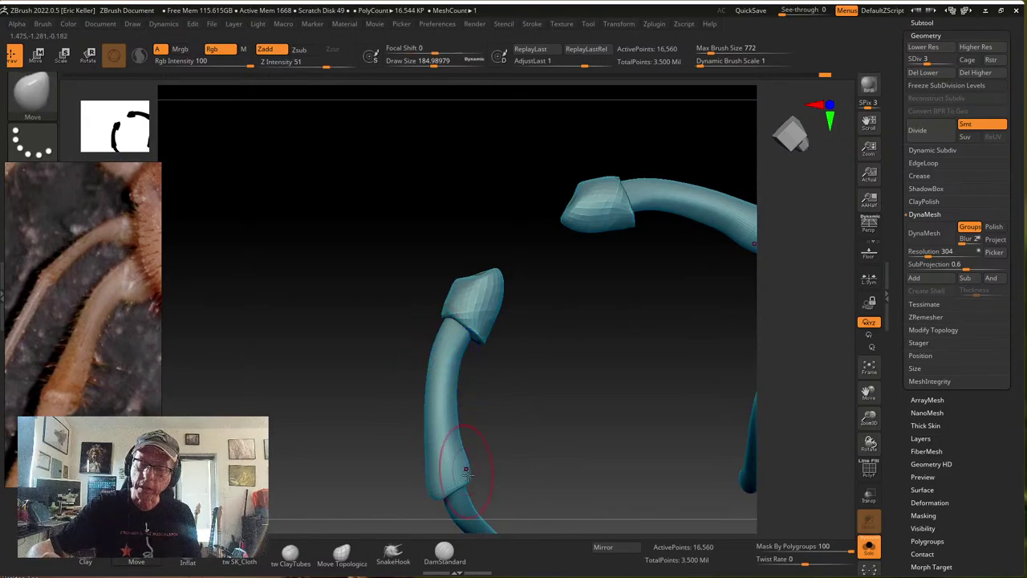
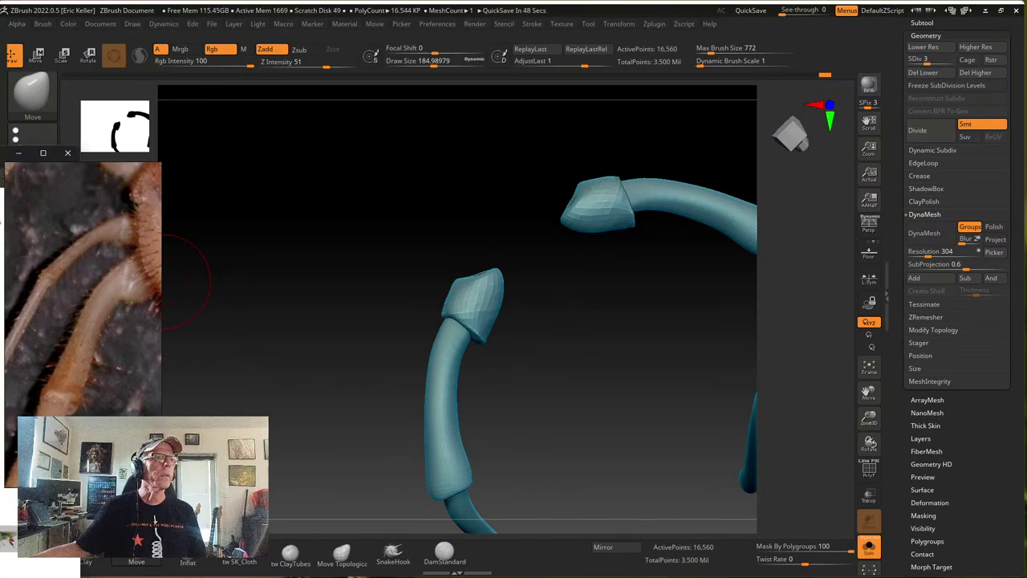
Switch to the web browser and look through the artist's insect illustration gallery, including the stag beetle, green bee, mosquito and moon moth
{"action": "left_click_drag", "start_coordinate": [0, 178], "coordinate": [410, 39]}
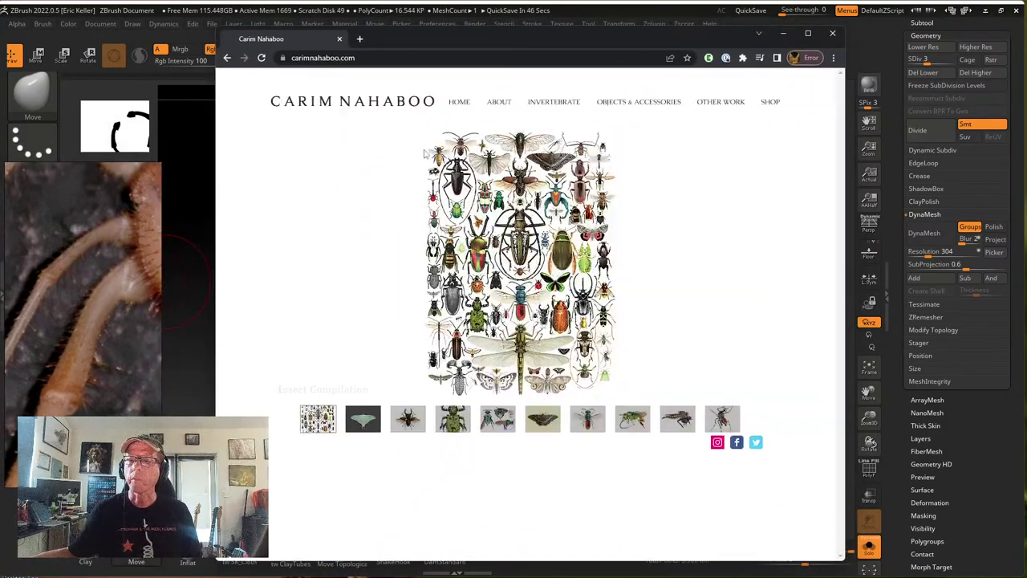
{"action": "left_click", "coordinate": [408, 418]}
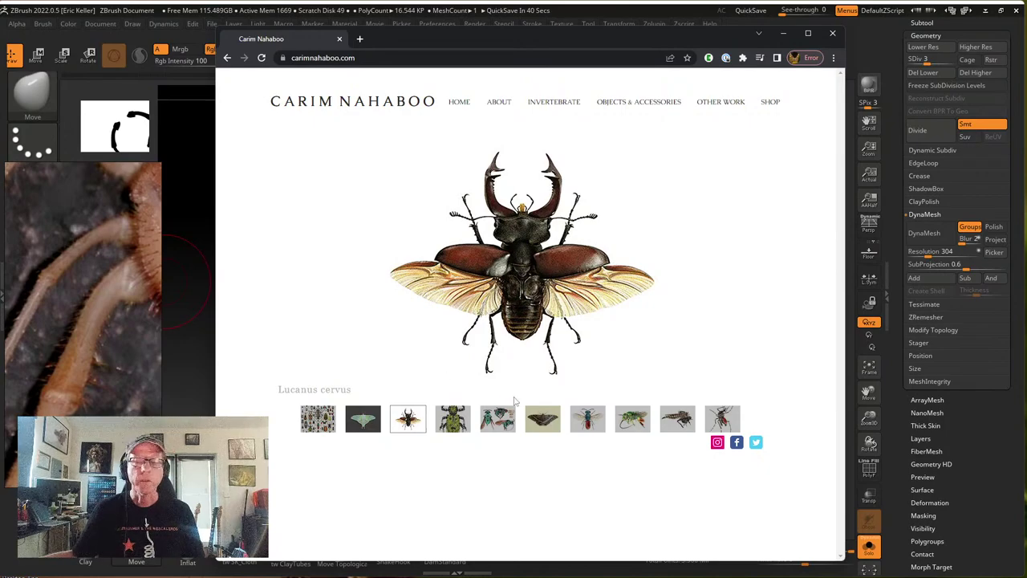
{"action": "left_click", "coordinate": [453, 418]}
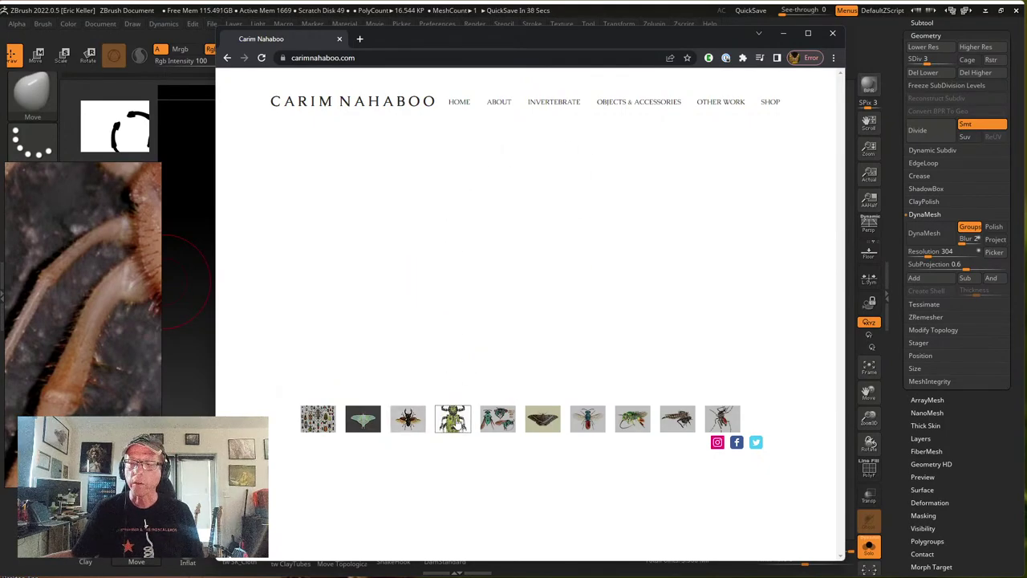
{"action": "left_click", "coordinate": [500, 415]}
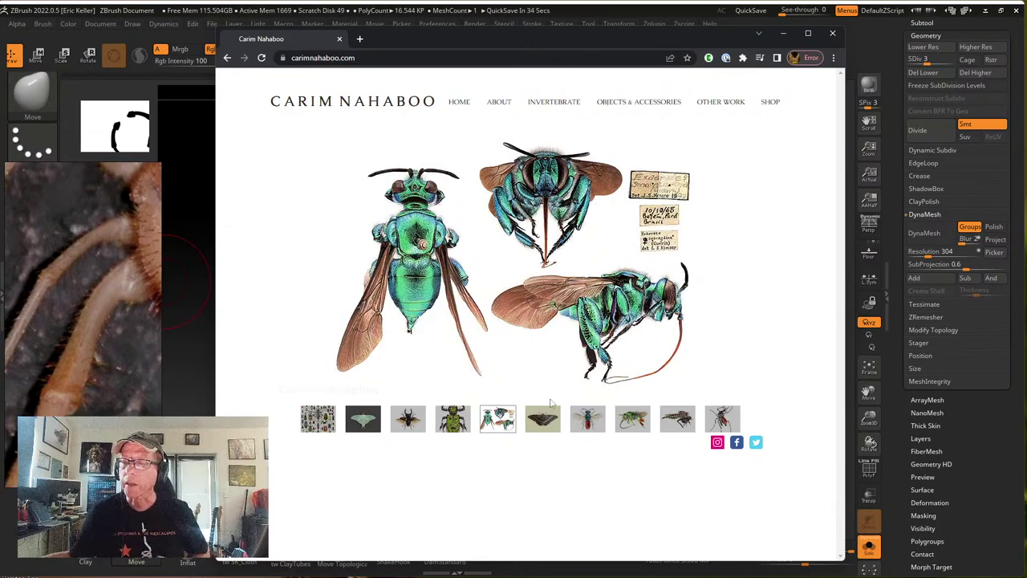
{"action": "left_click", "coordinate": [578, 411]}
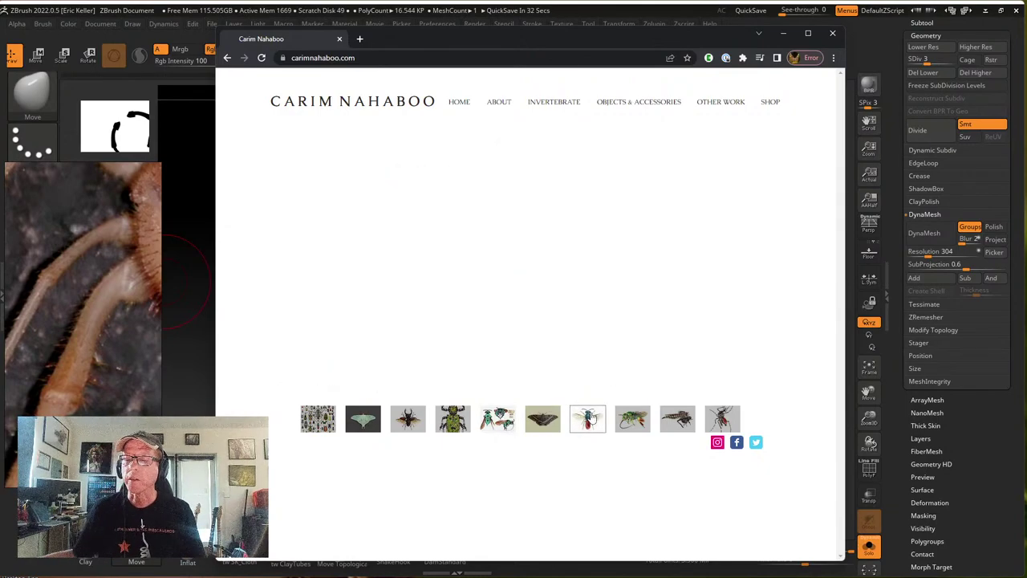
{"action": "left_click", "coordinate": [632, 418]}
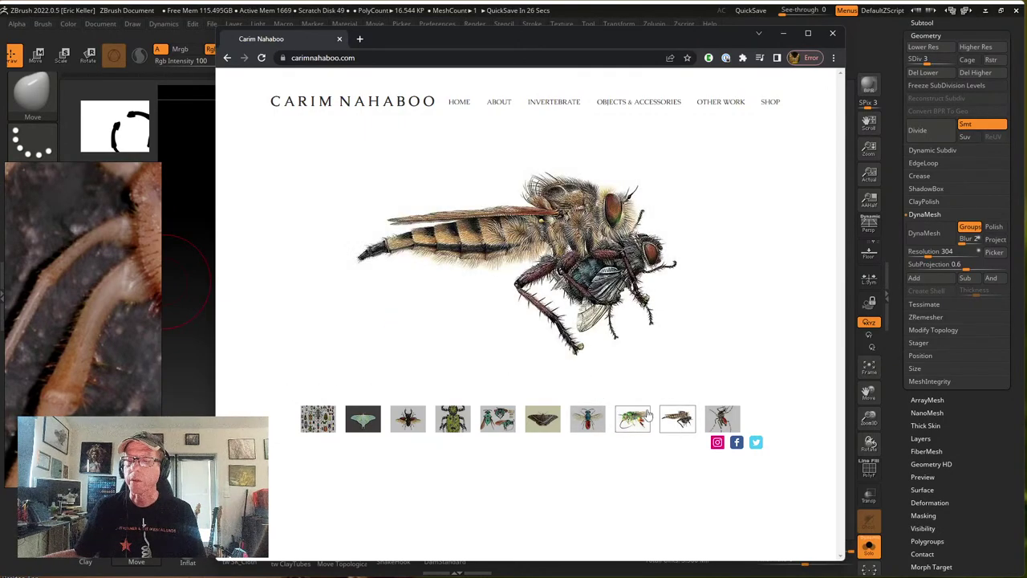
{"action": "left_click", "coordinate": [722, 417]}
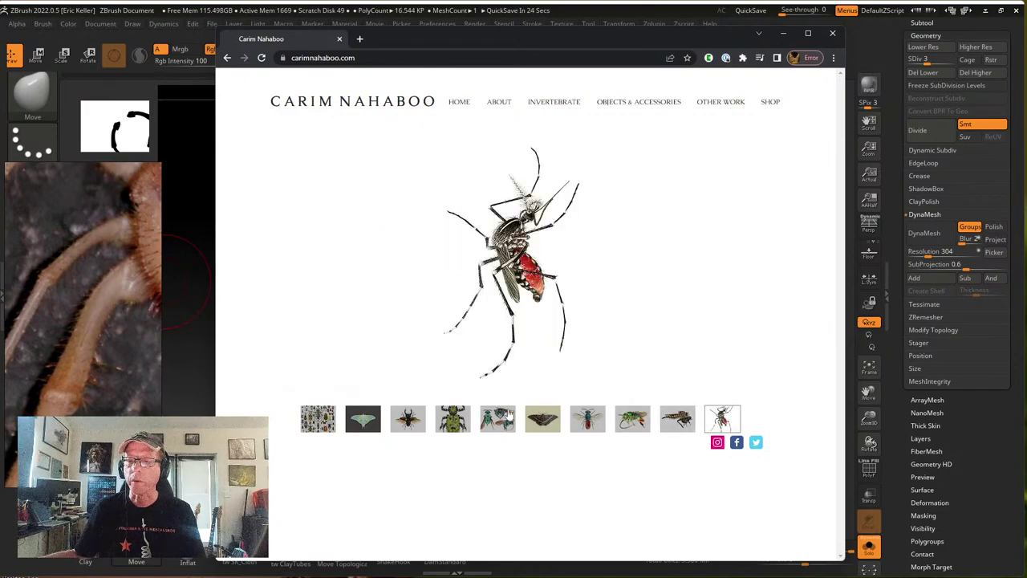
{"action": "left_click", "coordinate": [452, 418]}
{"action": "left_click", "coordinate": [408, 419]}
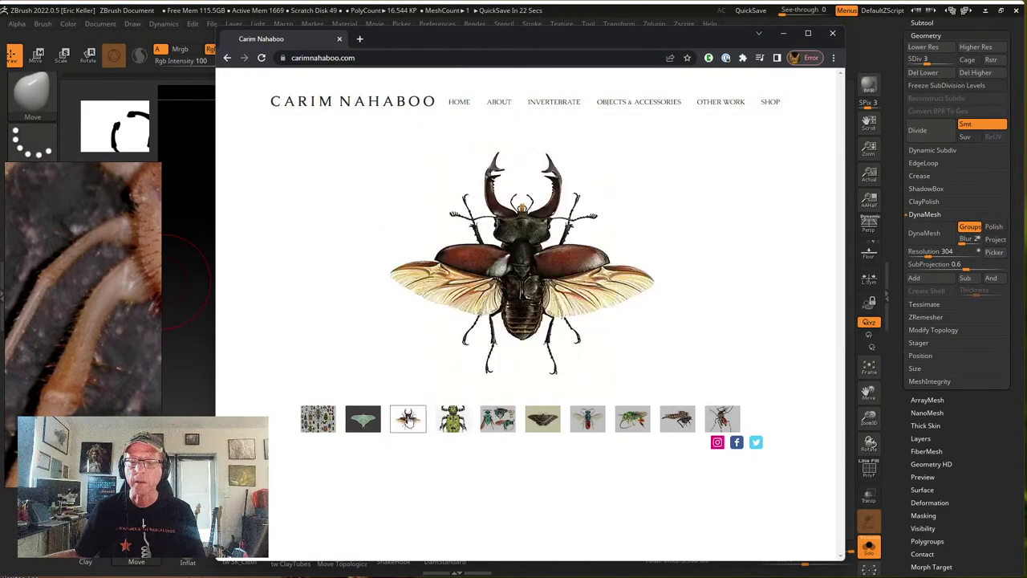
{"action": "left_click", "coordinate": [366, 421]}
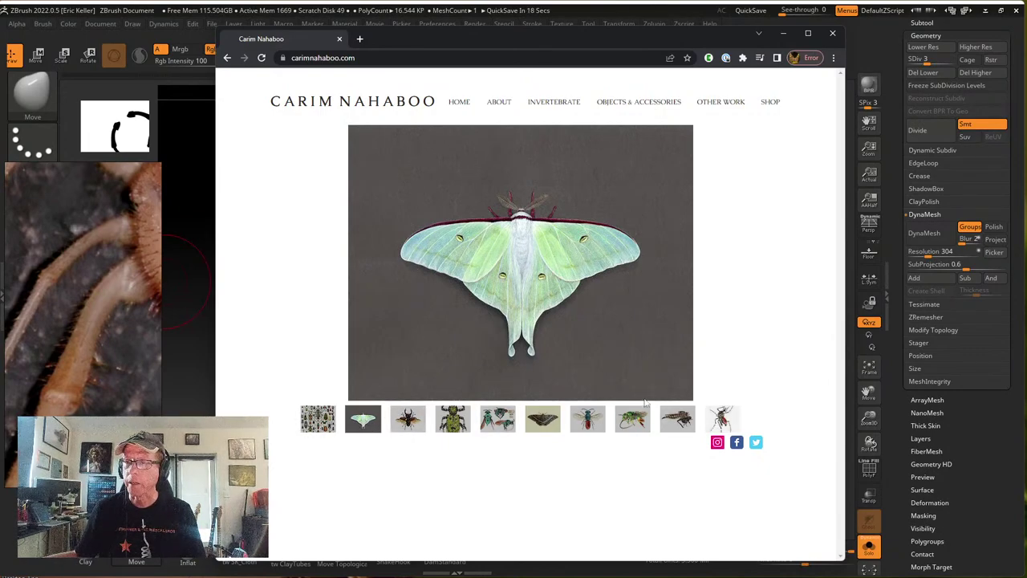
{"action": "mouse_move", "coordinate": [553, 286]}
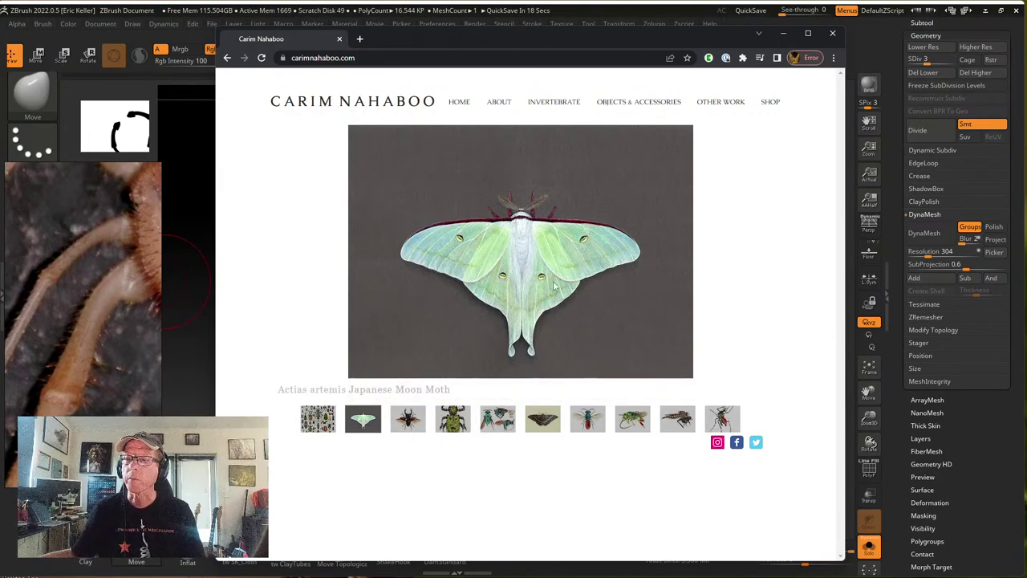
Look through the artist's Objects & Accessories page and Invertebrate gallery, and return to ZBrush
{"action": "left_click", "coordinate": [609, 109]}
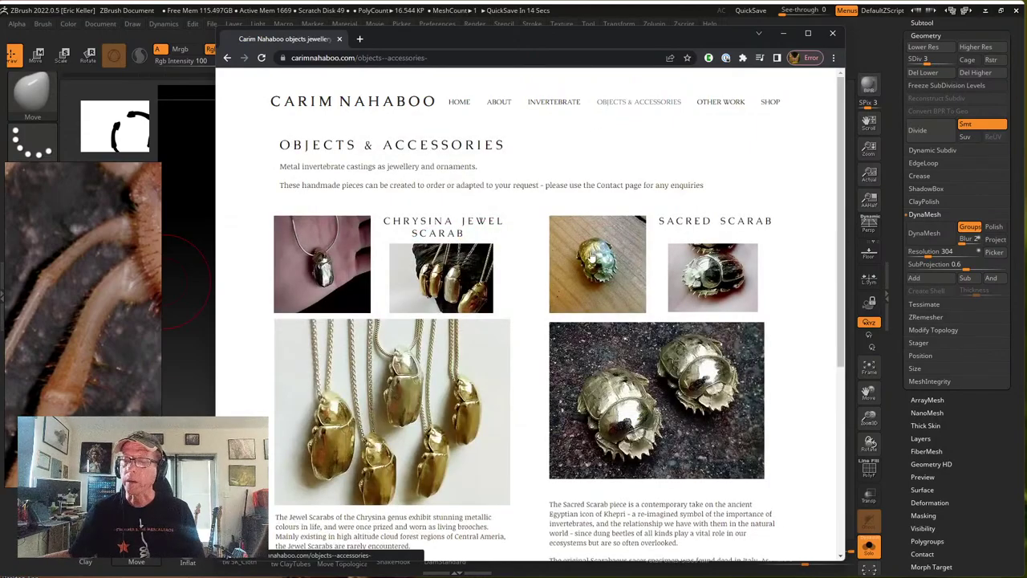
{"action": "scroll", "coordinate": [449, 418], "scroll_direction": "down", "scroll_amount": 4}
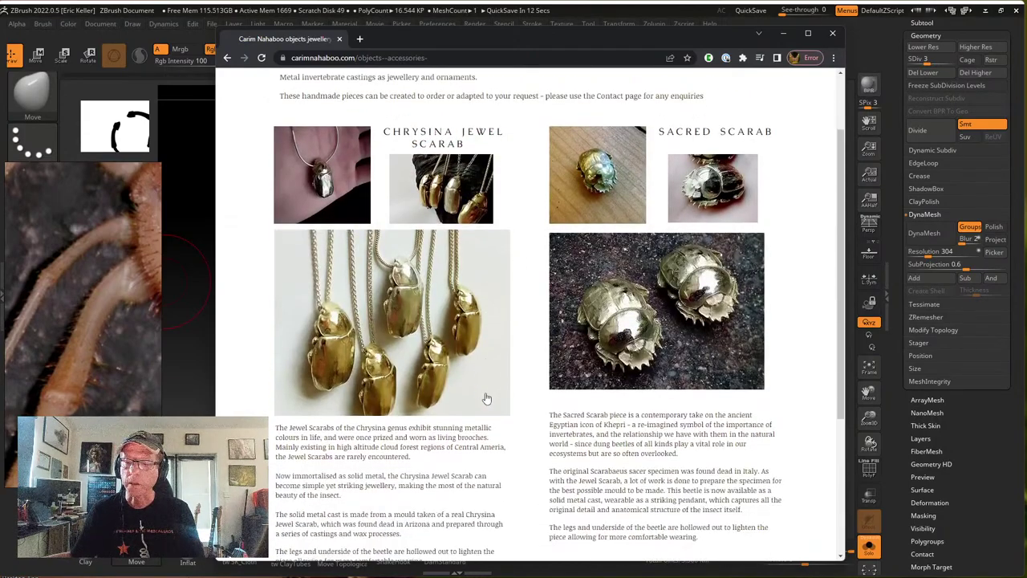
{"action": "scroll", "coordinate": [486, 396], "scroll_direction": "up", "scroll_amount": 4}
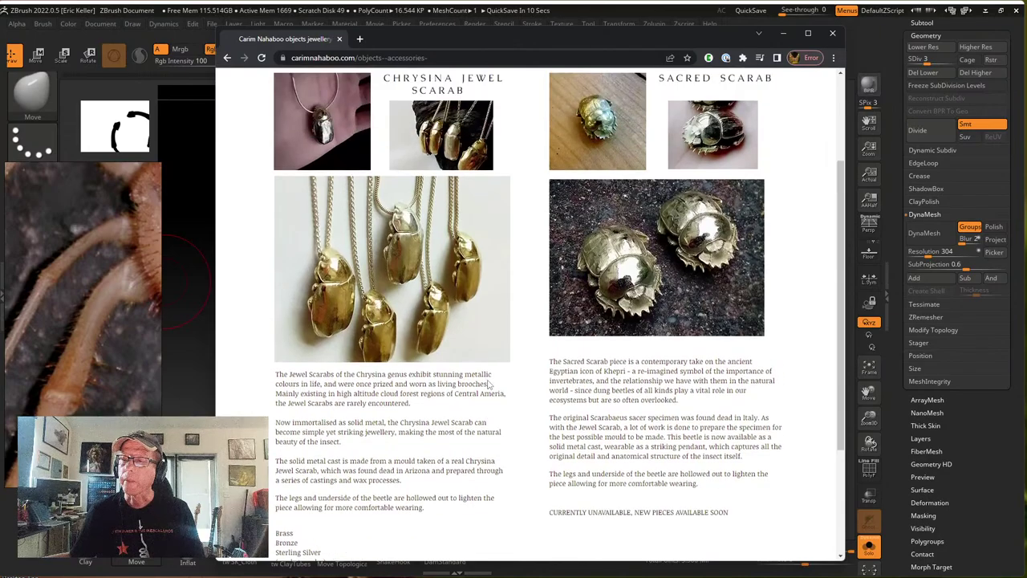
{"action": "scroll", "coordinate": [507, 275], "scroll_direction": "up", "scroll_amount": 1}
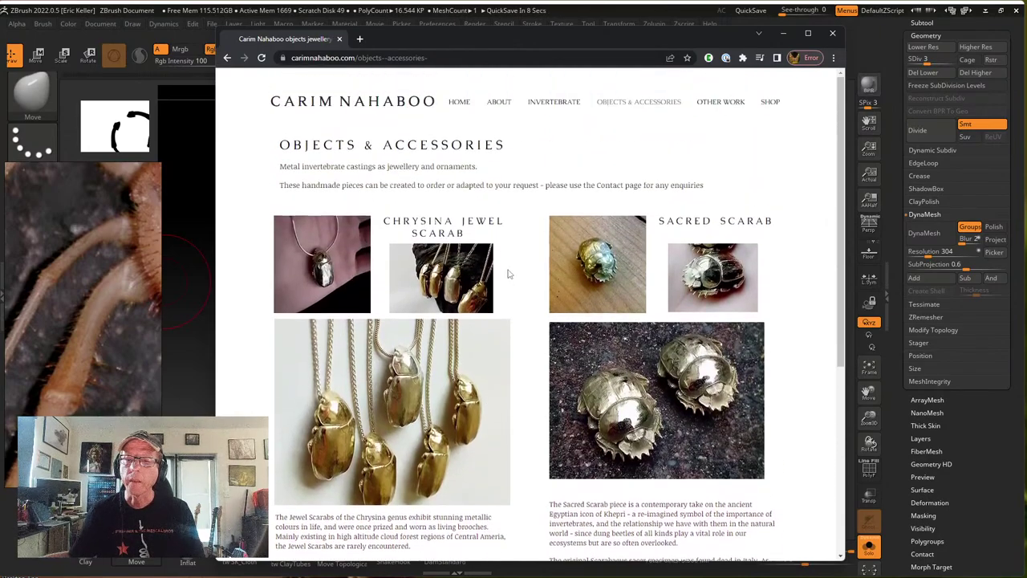
{"action": "left_click", "coordinate": [554, 103]}
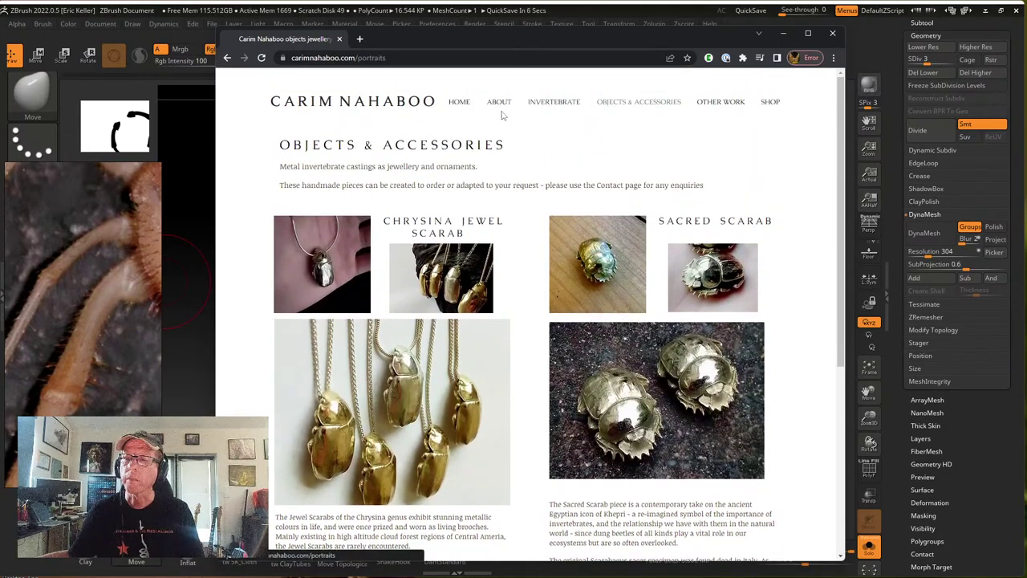
{"action": "scroll", "coordinate": [554, 276], "scroll_direction": "down", "scroll_amount": 1}
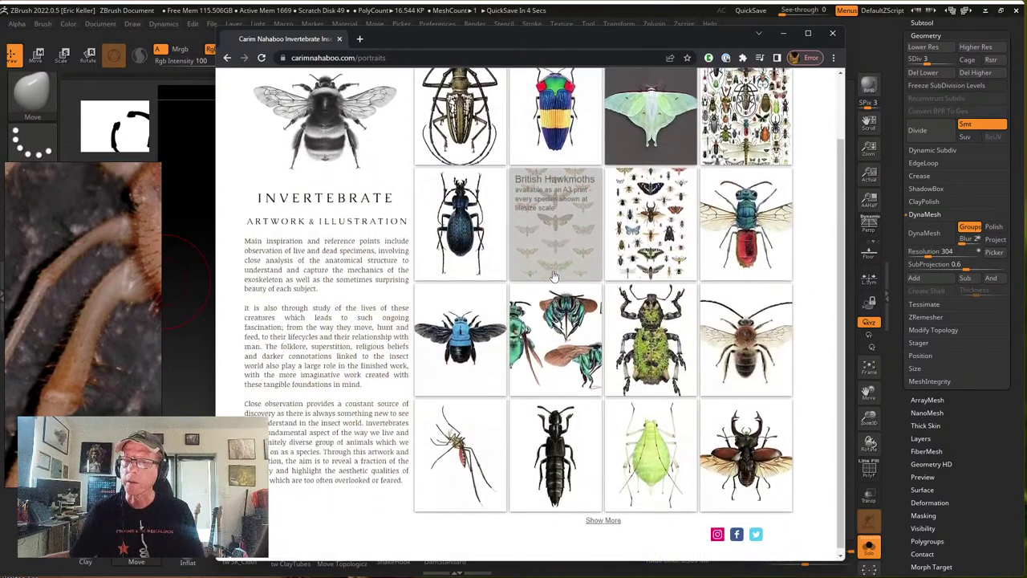
{"action": "scroll", "coordinate": [562, 257], "scroll_direction": "up", "scroll_amount": 1}
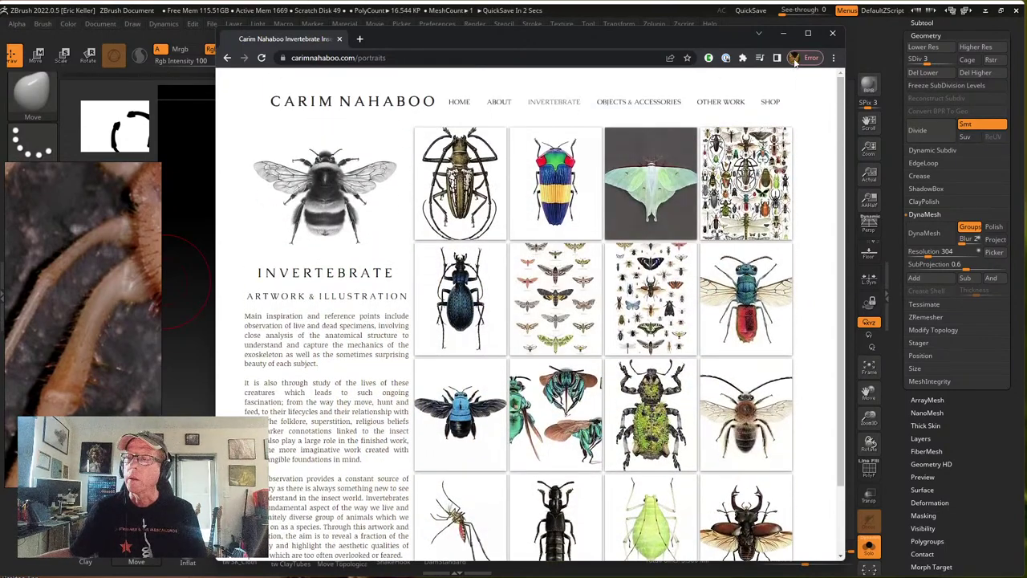
{"action": "left_click", "coordinate": [783, 33]}
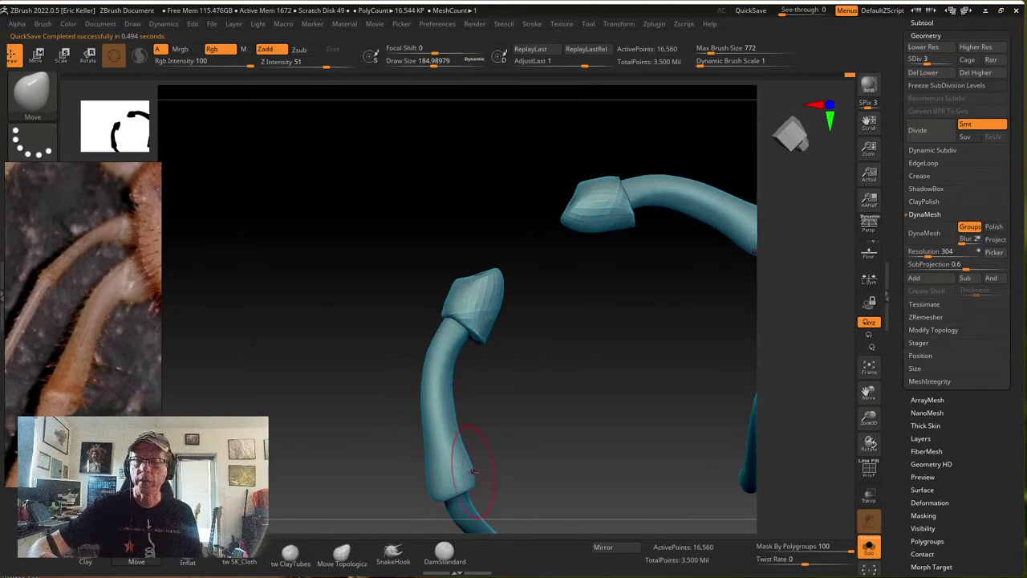
Adjust the segment's flared lower end with Move at draw size about 133 and raise the mesh to subdivision level 5
{"action": "key", "text": "s"}
{"action": "key", "text": "ctrl+z"}
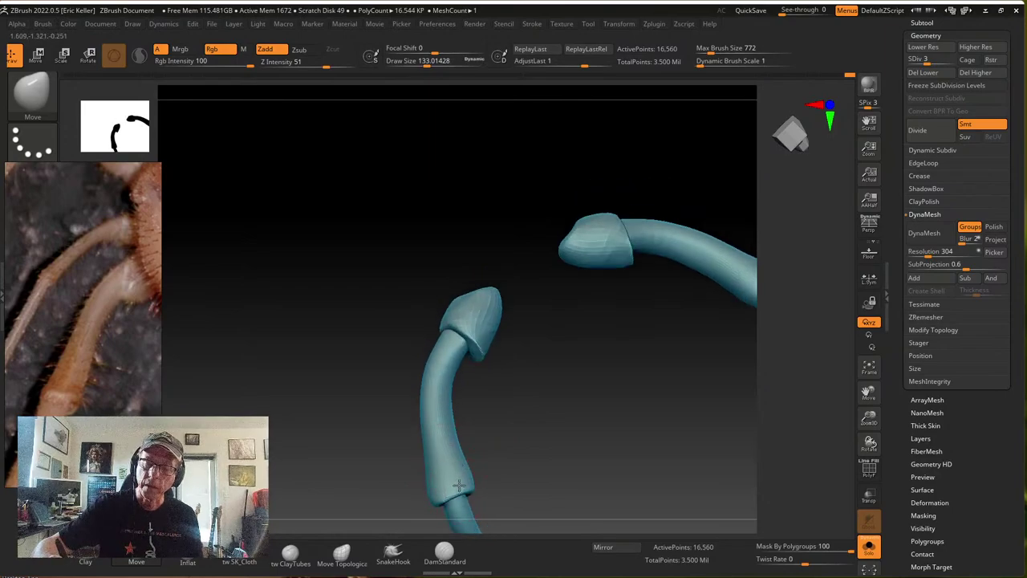
{"action": "key", "text": "ctrl+z"}
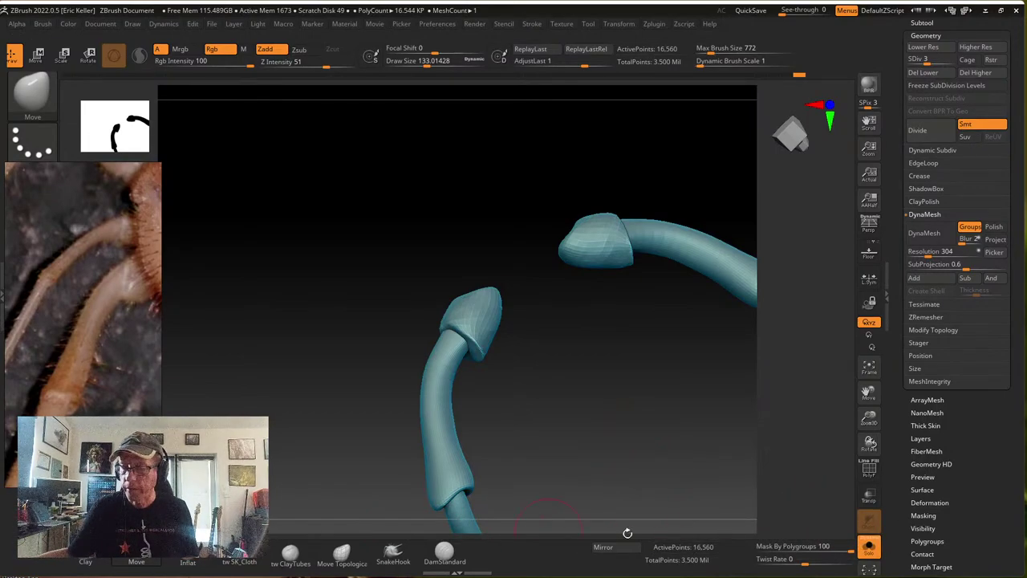
{"action": "key", "text": "ctrl+d"}
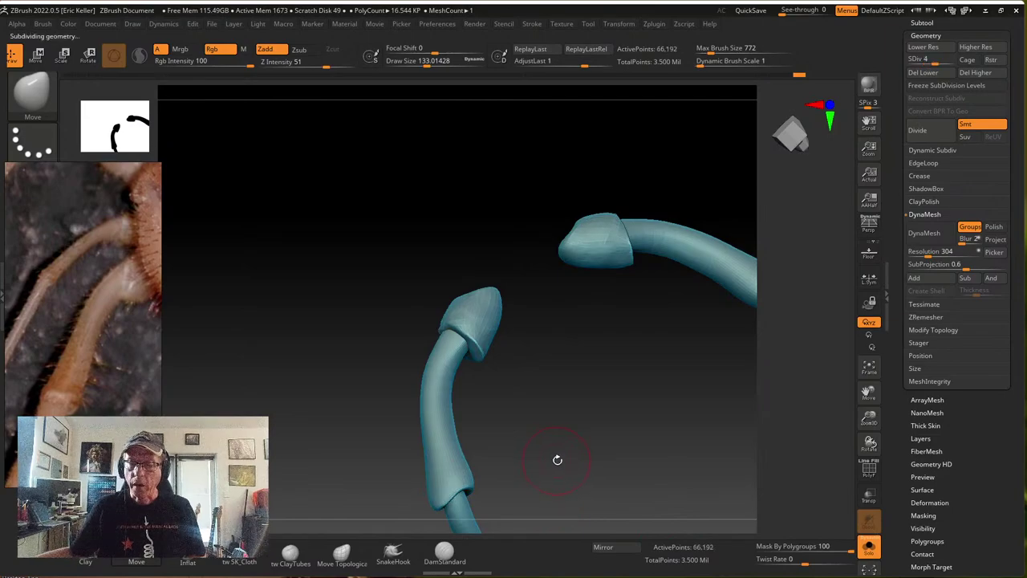
{"action": "mouse_move", "coordinate": [527, 475]}
{"action": "left_mouse_down", "text": "alt"}
{"action": "mouse_move", "coordinate": [620, 397]}
{"action": "mouse_move", "coordinate": [592, 398]}
{"action": "left_mouse_up", "text": "alt"}
{"action": "key", "text": "s"}
{"action": "left_click", "coordinate": [604, 393]}
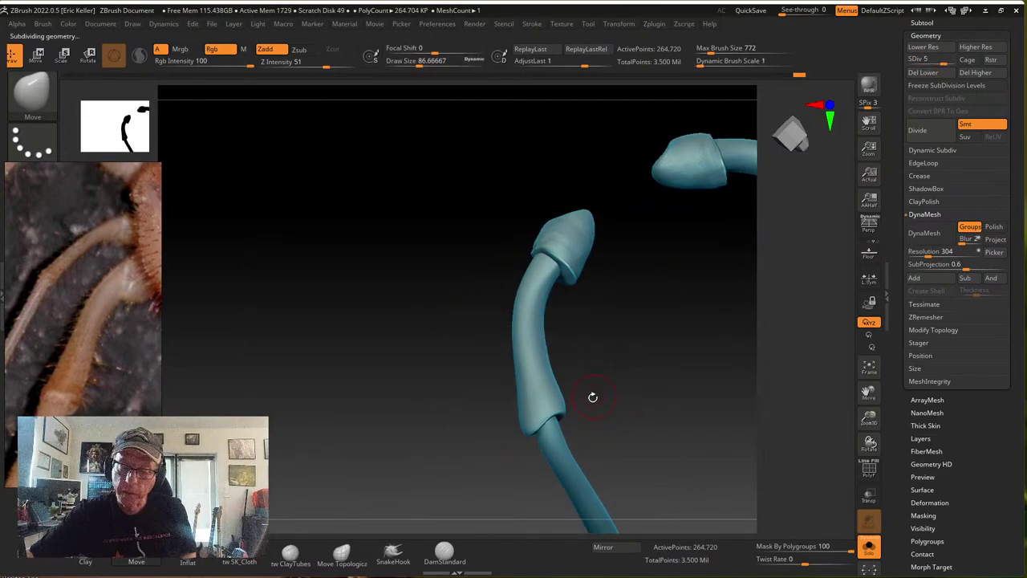
Work the segment's lower rim with the tw SK_Cloth brush at draw sizes about 67 and 57
{"action": "left_click", "coordinate": [255, 552]}
{"action": "left_click_drag", "start_coordinate": [580, 469], "coordinate": [608, 416], "text": "alt"}
{"action": "key", "text": "s"}
{"action": "left_click_drag", "start_coordinate": [607, 416], "coordinate": [600, 454]}
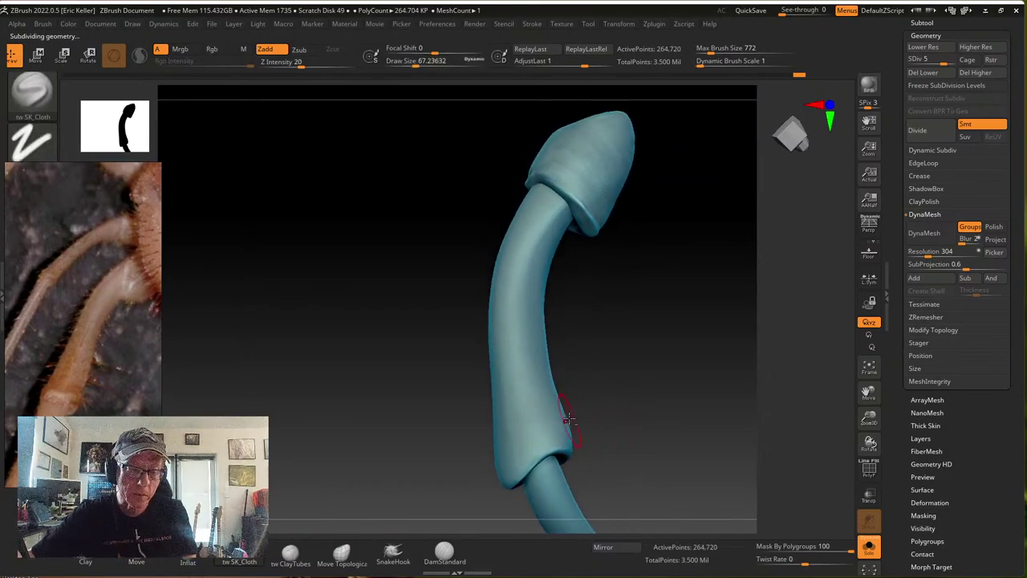
{"action": "key", "text": "s"}
{"action": "left_click_drag", "start_coordinate": [555, 430], "coordinate": [552, 431]}
{"action": "right_click_drag", "start_coordinate": [548, 419], "coordinate": [557, 399], "text": "alt"}
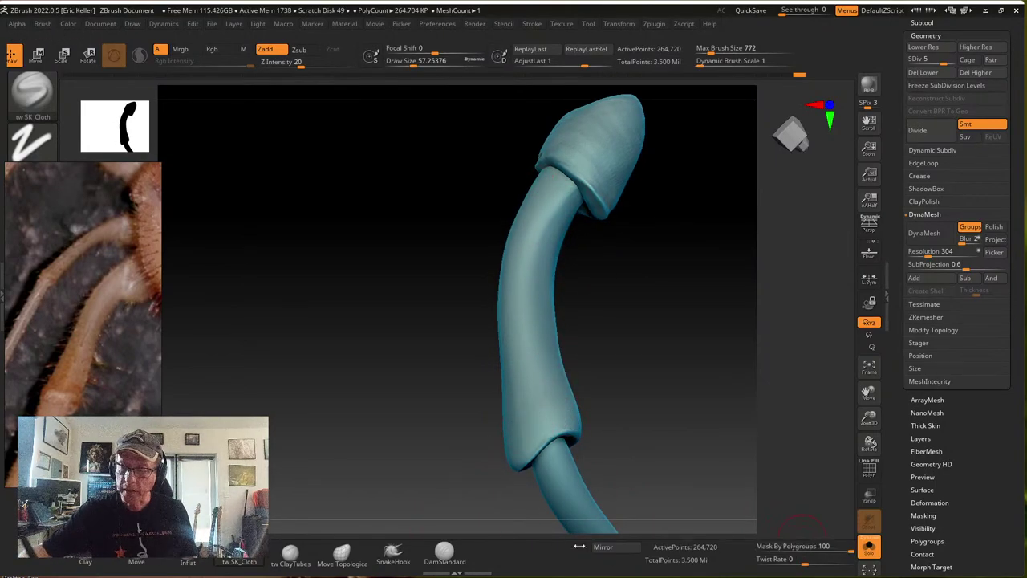
Sculpt a rolled lip around the lower rim with tw SK_Cloth at draw sizes about 40 and 24
{"action": "key", "text": "s"}
{"action": "left_click_drag", "start_coordinate": [552, 426], "coordinate": [540, 427]}
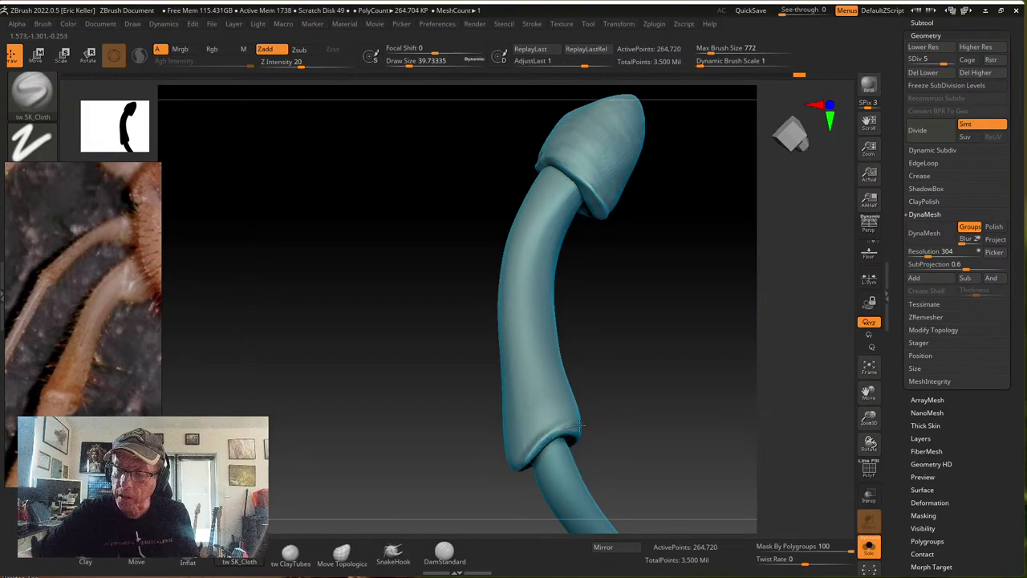
{"action": "left_click_drag", "start_coordinate": [599, 407], "coordinate": [577, 404]}
{"action": "left_click_drag", "start_coordinate": [576, 440], "coordinate": [600, 393]}
{"action": "key", "text": "ctrl"}
{"action": "key", "text": "s"}
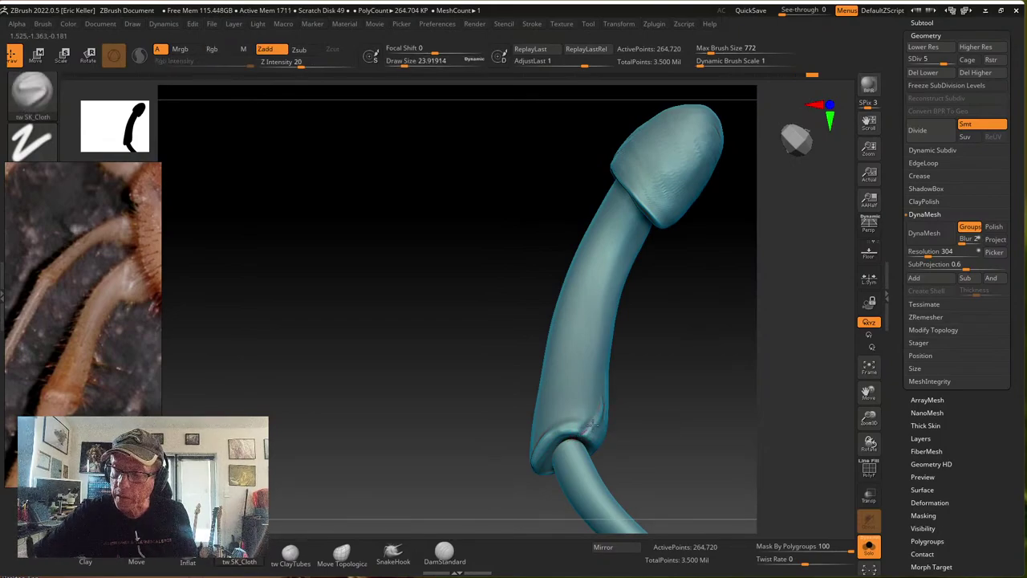
{"action": "mouse_move", "coordinate": [592, 426]}
{"action": "right_mouse_down"}
{"action": "mouse_move", "coordinate": [587, 440]}
{"action": "mouse_move", "coordinate": [613, 403]}
{"action": "mouse_move", "coordinate": [602, 390]}
{"action": "mouse_move", "coordinate": [615, 394]}
{"action": "mouse_move", "coordinate": [561, 439]}
{"action": "mouse_move", "coordinate": [573, 421]}
{"action": "mouse_move", "coordinate": [576, 430]}
{"action": "right_mouse_up"}
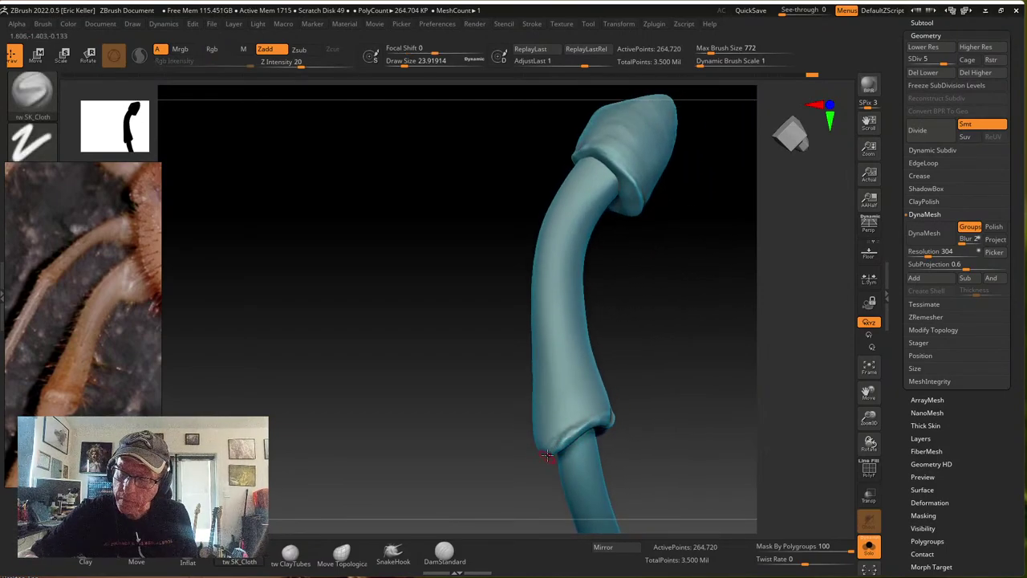
Pull folds into the rim around the adjoining thin segment with tw SK_Cloth at draw size about 24, smoothing between strokes
{"action": "key", "text": "shift"}
{"action": "right_click_drag", "start_coordinate": [580, 427], "coordinate": [589, 396]}
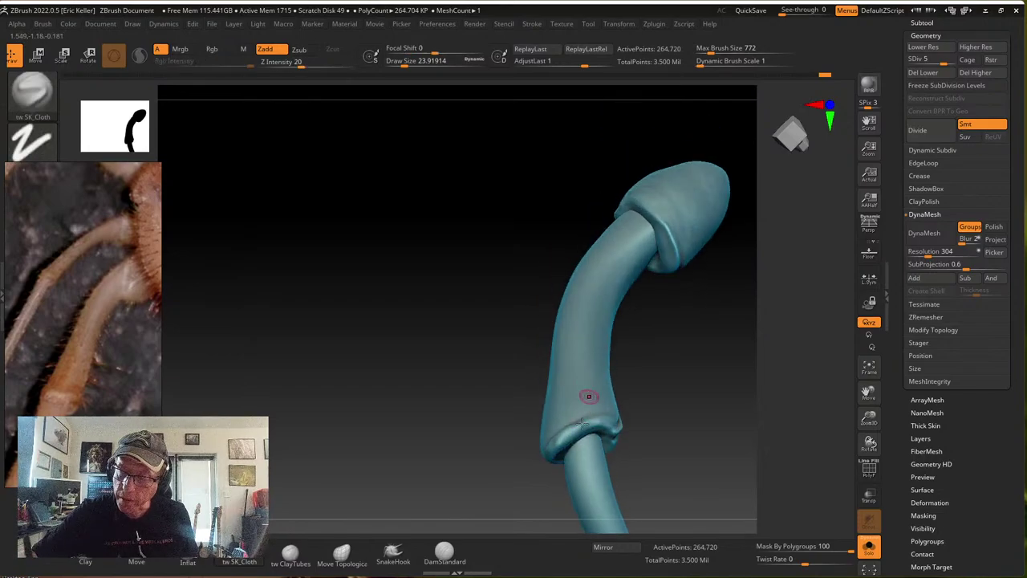
{"action": "mouse_move", "coordinate": [565, 440]}
{"action": "right_mouse_down"}
{"action": "mouse_move", "coordinate": [576, 419]}
{"action": "mouse_move", "coordinate": [551, 436]}
{"action": "right_mouse_up"}
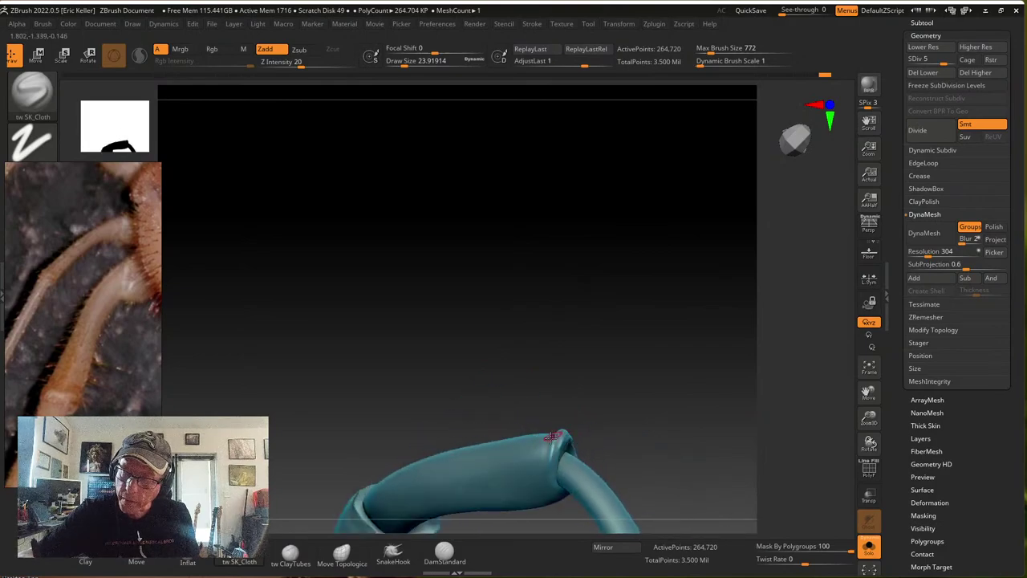
{"action": "right_click_drag", "start_coordinate": [559, 492], "coordinate": [587, 412]}
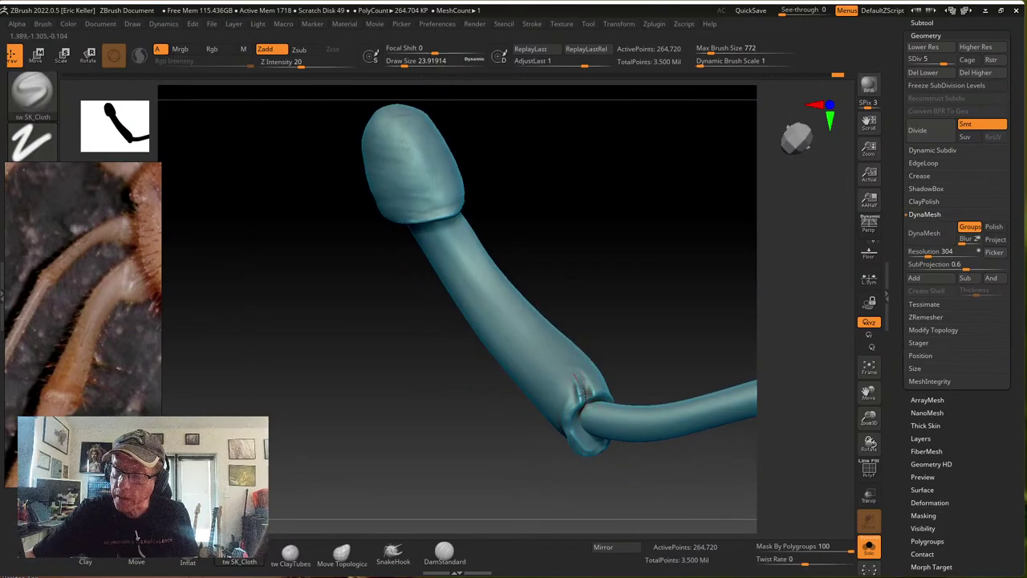
{"action": "right_click_drag", "start_coordinate": [579, 380], "coordinate": [588, 393]}
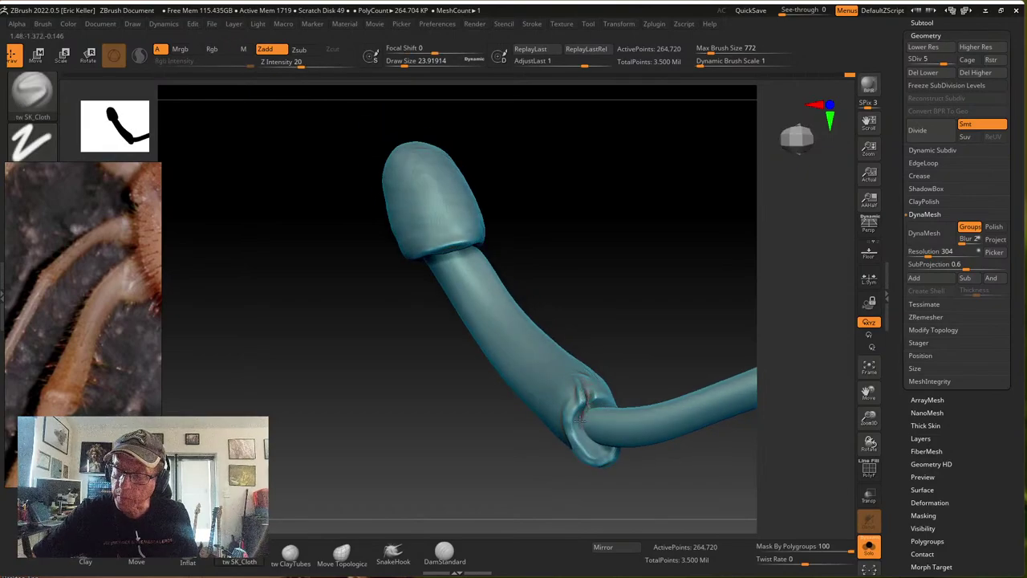
{"action": "key", "text": "shift"}
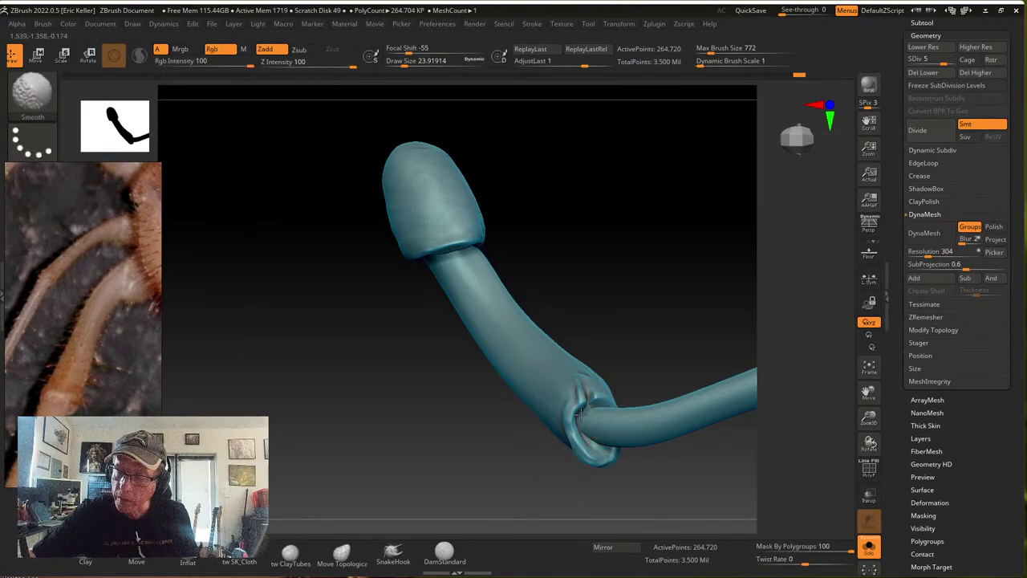
Soften the creases on the rim's outer side and refine its folded edge with Smooth and tw SK_Cloth
{"action": "right_click_drag", "start_coordinate": [605, 447], "coordinate": [585, 378]}
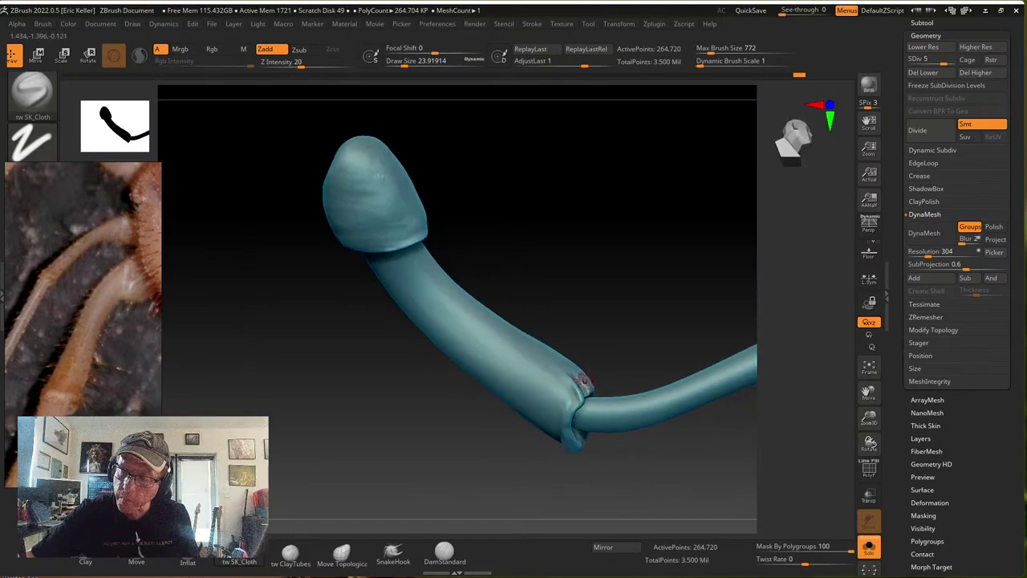
{"action": "left_click_drag", "start_coordinate": [572, 372], "coordinate": [567, 380], "text": "shift"}
{"action": "right_click_drag", "start_coordinate": [566, 381], "coordinate": [602, 334]}
{"action": "left_click_drag", "start_coordinate": [579, 374], "coordinate": [568, 392], "text": "shift"}
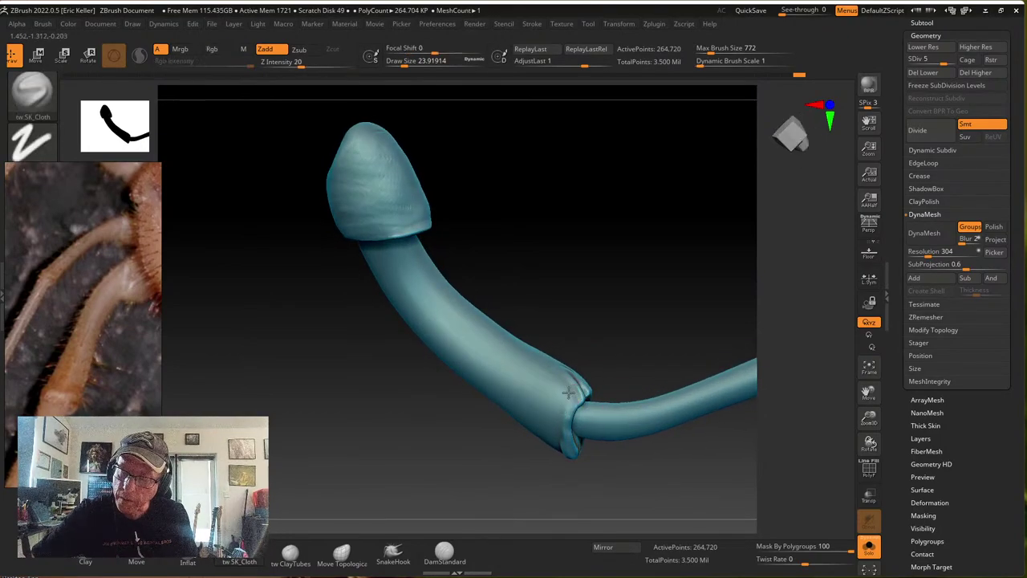
{"action": "key", "text": "shift"}
{"action": "right_click_drag", "start_coordinate": [586, 393], "coordinate": [594, 362]}
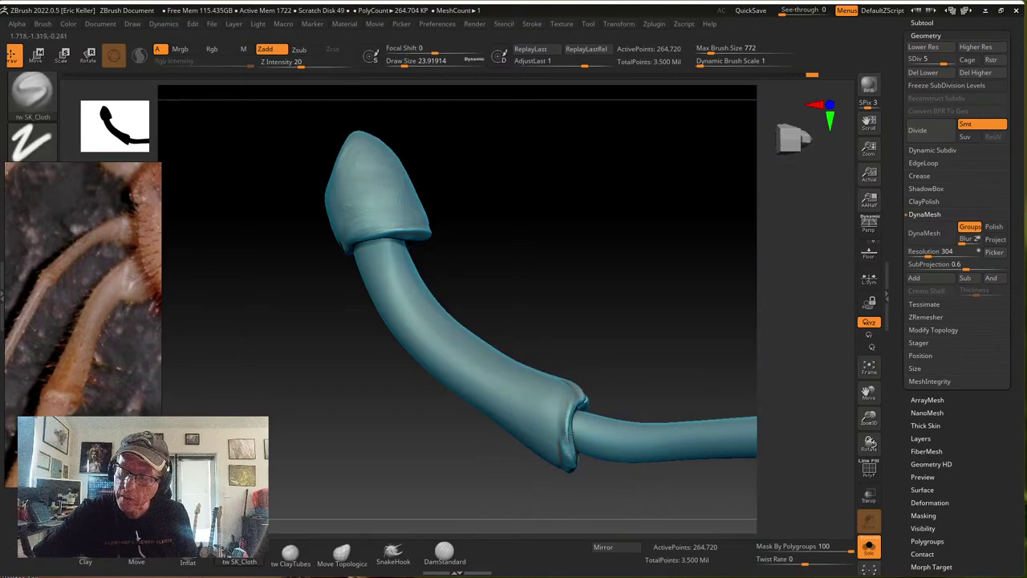
{"action": "key", "text": "shift"}
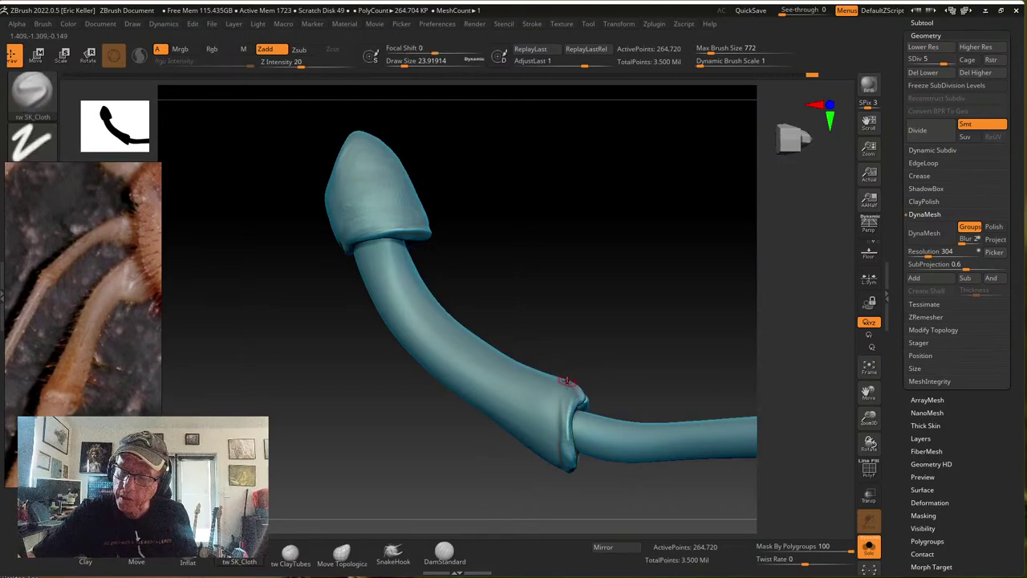
Add finer wrinkles running from the segment onto its folded rim with tw SK_Cloth at draw size about 22
{"action": "key", "text": "s"}
{"action": "left_click_drag", "start_coordinate": [569, 388], "coordinate": [567, 388]}
{"action": "right_click_drag", "start_coordinate": [573, 405], "coordinate": [559, 368]}
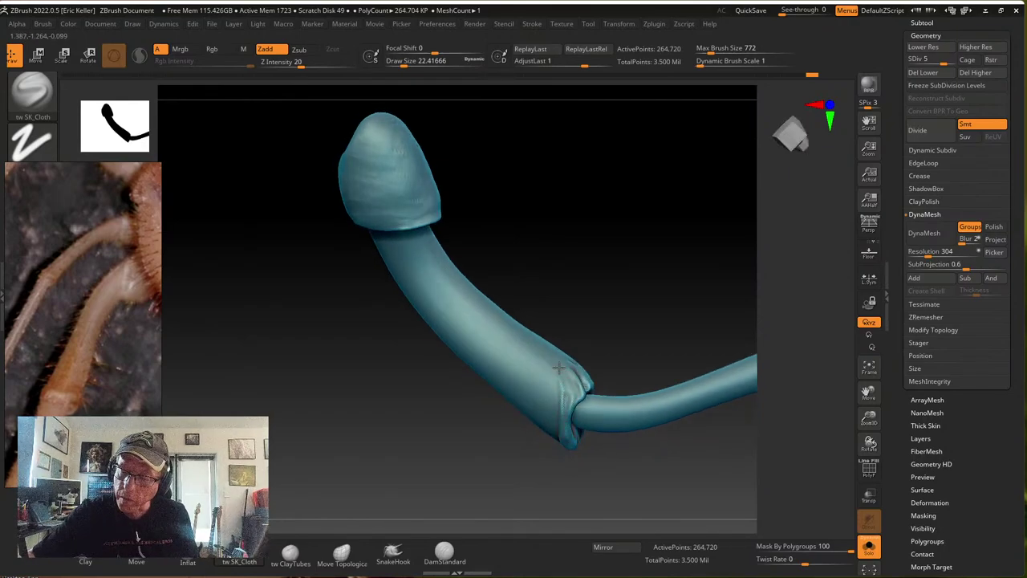
{"action": "mouse_move", "coordinate": [560, 368]}
{"action": "left_mouse_down"}
{"action": "mouse_move", "coordinate": [566, 435]}
{"action": "mouse_move", "coordinate": [565, 411]}
{"action": "left_mouse_up"}
{"action": "key", "text": "shift"}
{"action": "mouse_move", "coordinate": [587, 355]}
{"action": "right_mouse_down"}
{"action": "mouse_move", "coordinate": [605, 336]}
{"action": "mouse_move", "coordinate": [560, 415]}
{"action": "right_mouse_up"}
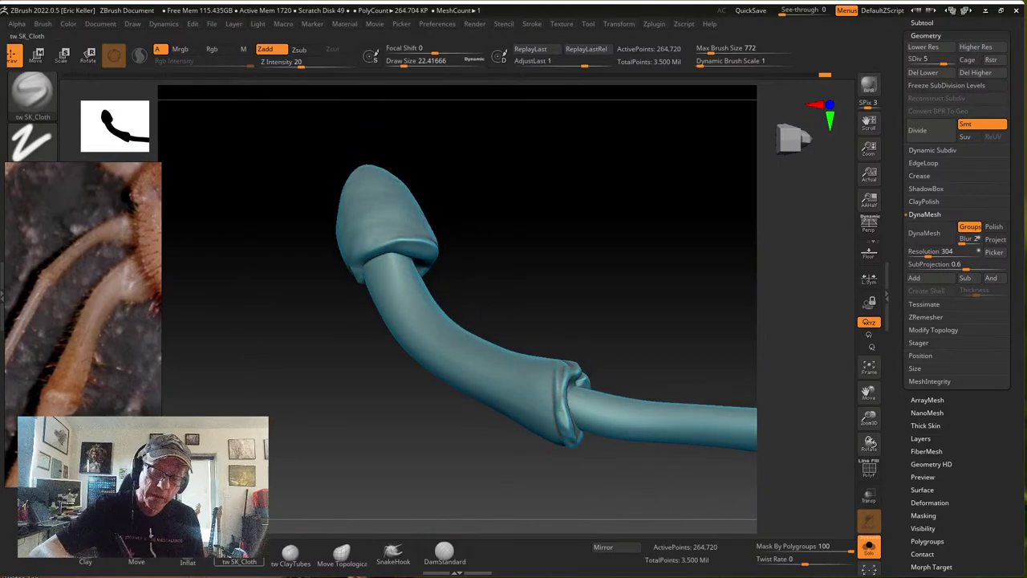
Build up the lower rim's folds with tw ClayTubes at draw size about 34 and Z intensity 3
{"action": "left_click", "coordinate": [291, 553]}
{"action": "right_click_drag", "start_coordinate": [374, 516], "coordinate": [567, 411]}
{"action": "key", "text": "s"}
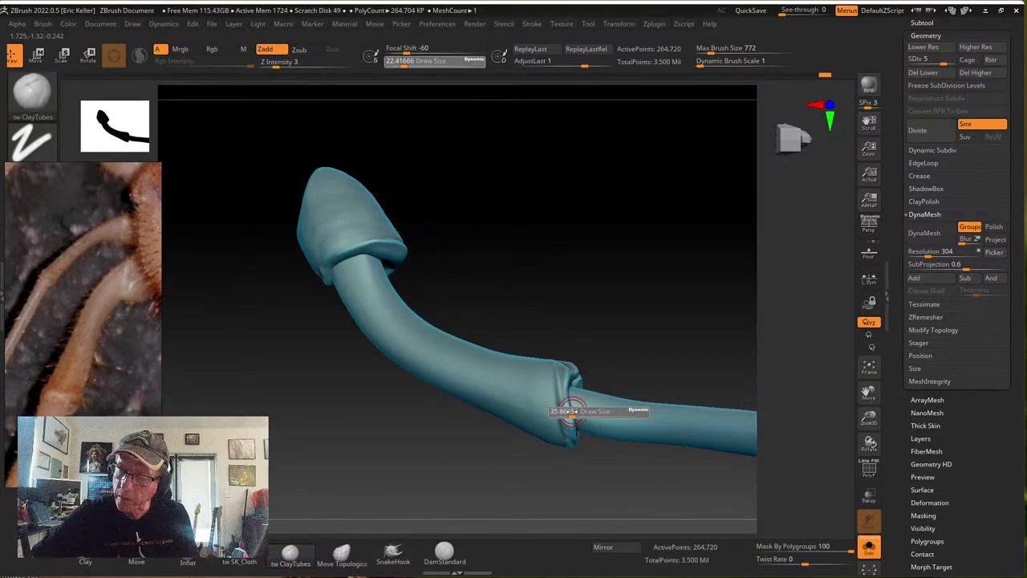
{"action": "left_click_drag", "start_coordinate": [572, 411], "coordinate": [570, 411]}
{"action": "right_click_drag", "start_coordinate": [562, 407], "coordinate": [561, 402], "text": "ctrl"}
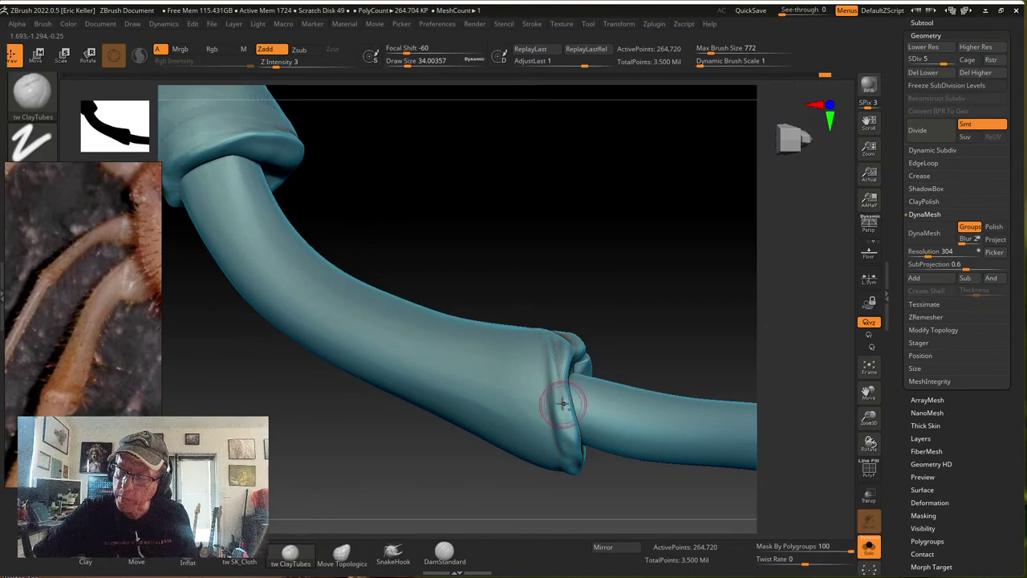
{"action": "right_click_drag", "start_coordinate": [576, 447], "coordinate": [564, 408]}
{"action": "right_click_drag", "start_coordinate": [675, 440], "coordinate": [613, 458]}
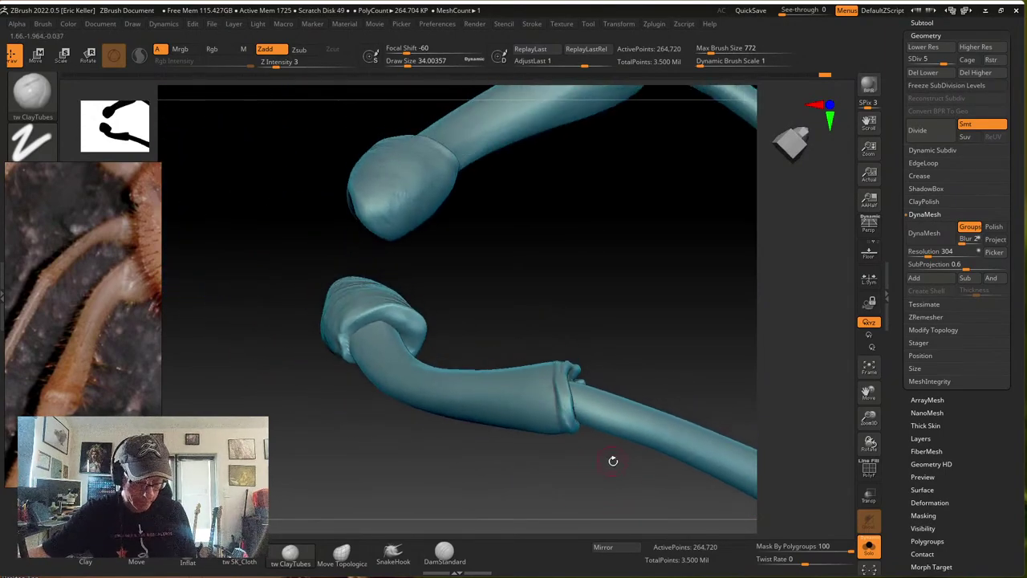
Raise the mesh to subdivision level 6 and add subtle surface strokes along the segment near its rim with tw ClayTubes
{"action": "key", "text": "ctrl+d"}
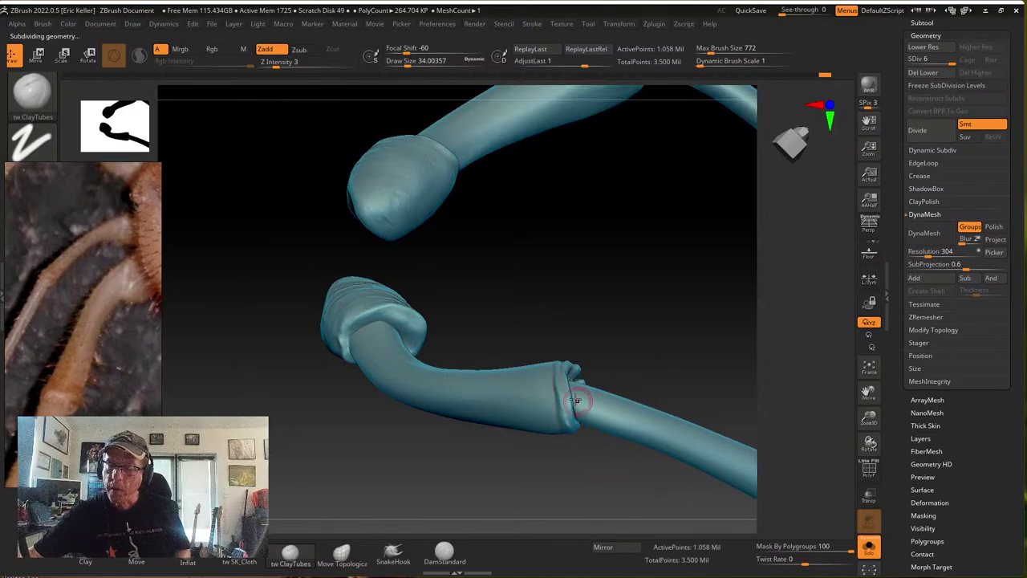
{"action": "right_click_drag", "start_coordinate": [581, 404], "coordinate": [527, 394]}
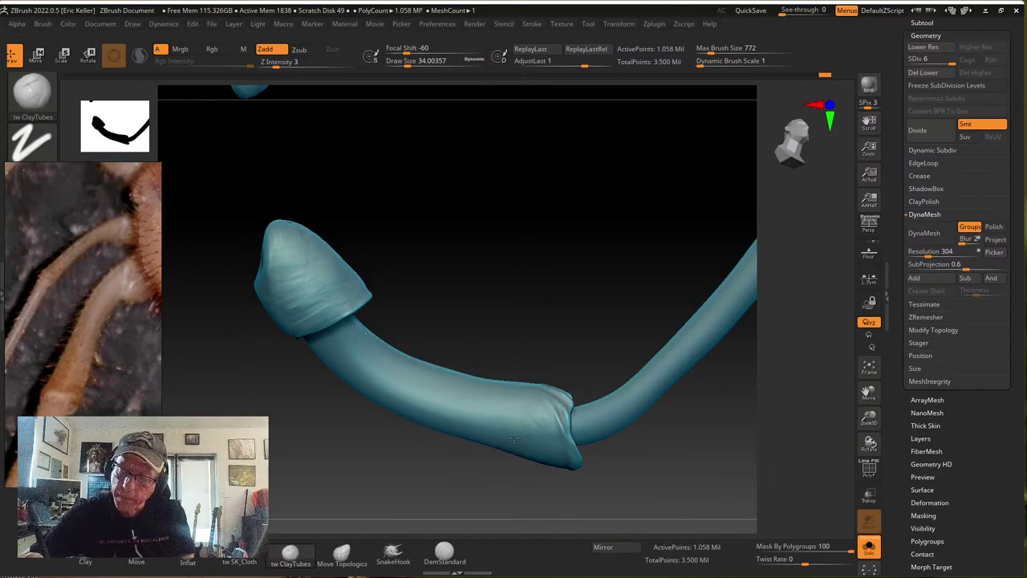
{"action": "right_click_drag", "start_coordinate": [514, 439], "coordinate": [546, 399]}
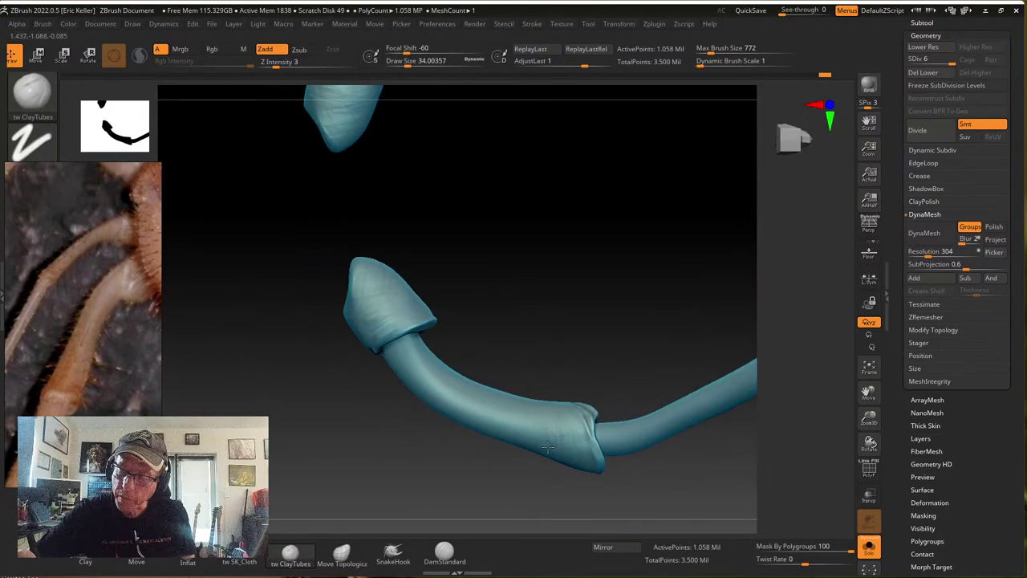
{"action": "right_click_drag", "start_coordinate": [516, 436], "coordinate": [452, 374]}
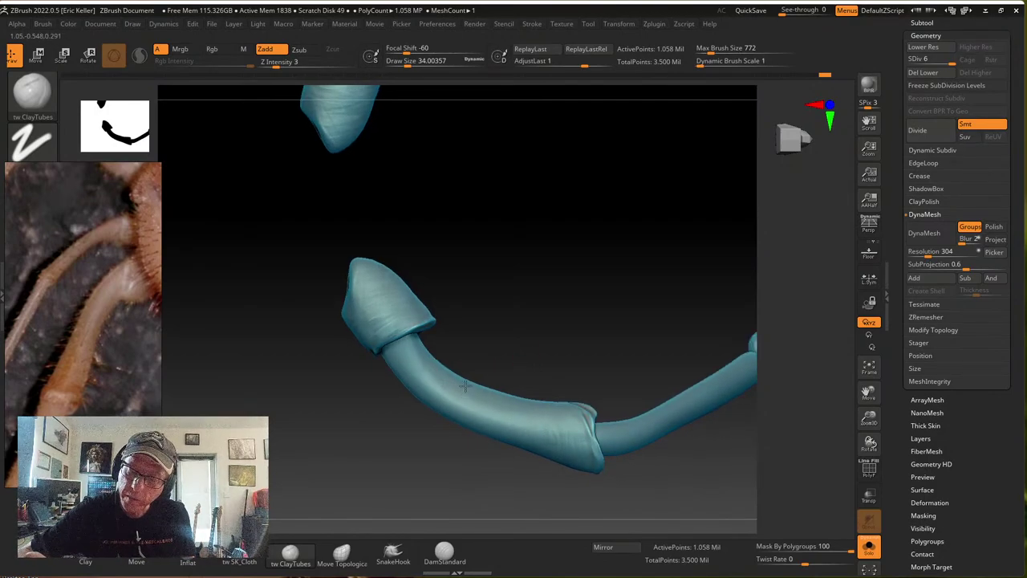
Add subtle tw ClayTubes strokes along the curved segment between its cap and folded rim at draw size about 34
{"action": "right_click_drag", "start_coordinate": [511, 414], "coordinate": [500, 367]}
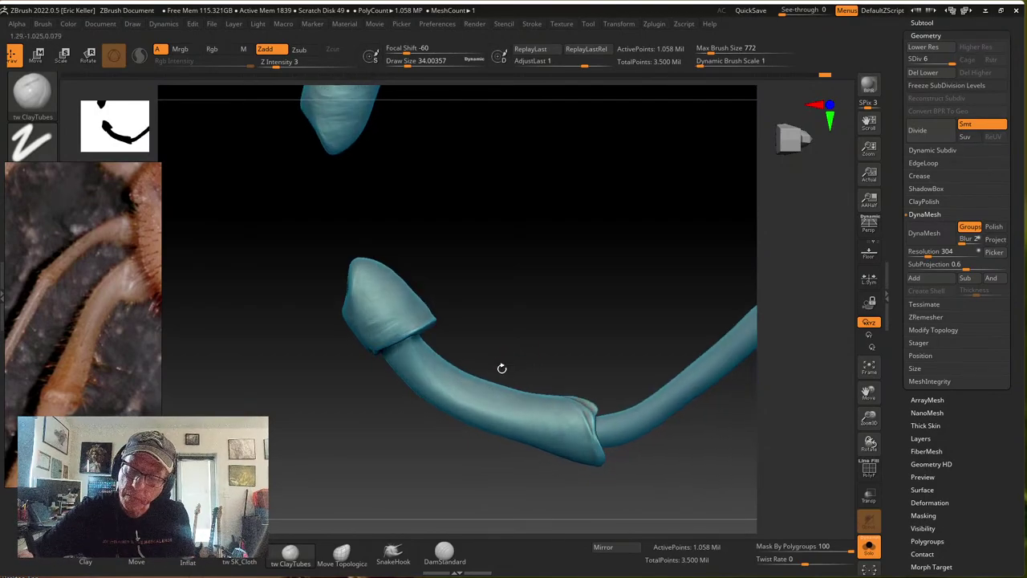
{"action": "right_click_drag", "start_coordinate": [433, 363], "coordinate": [423, 356]}
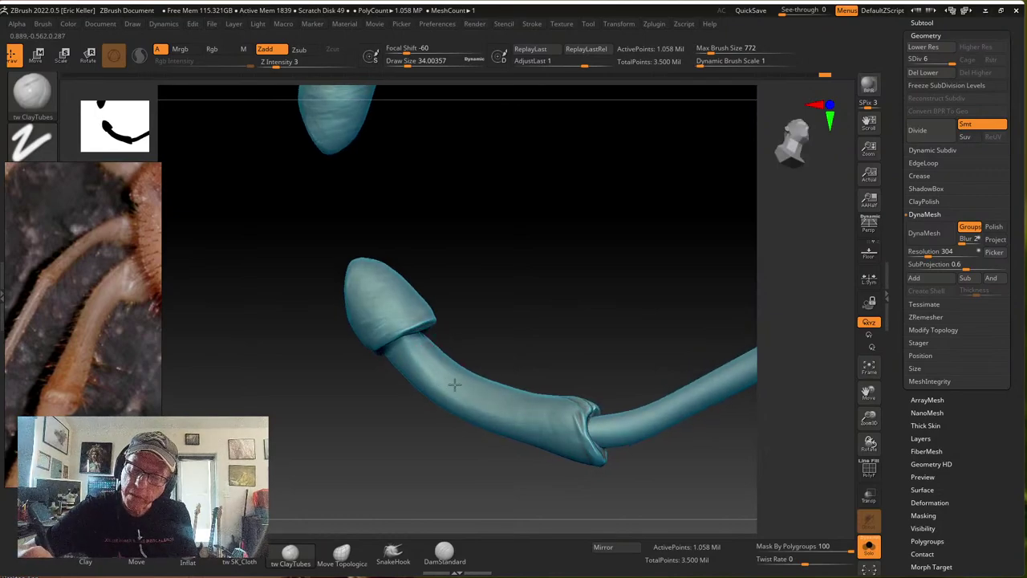
{"action": "right_click_drag", "start_coordinate": [488, 388], "coordinate": [495, 296]}
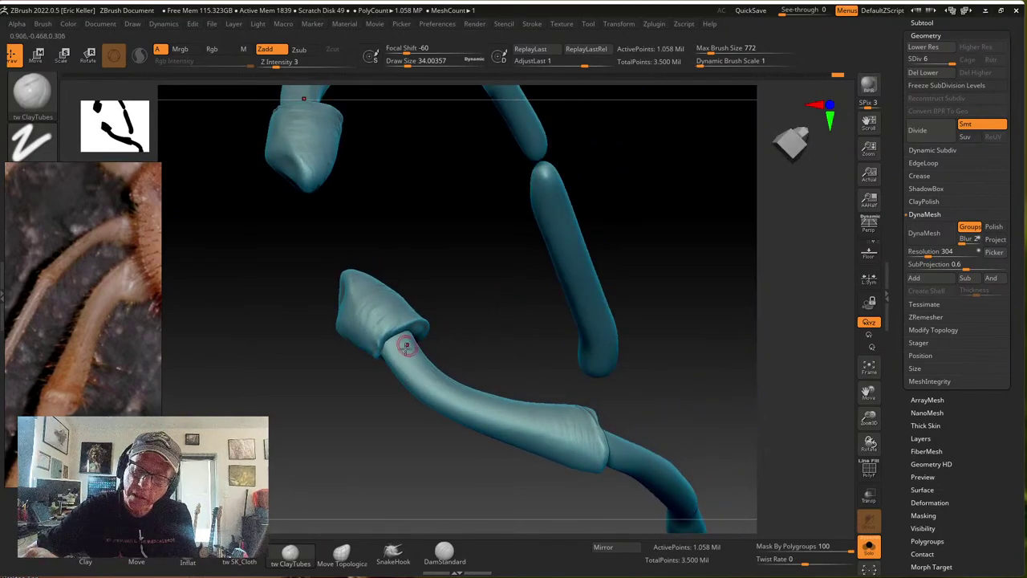
{"action": "right_click_drag", "start_coordinate": [406, 345], "coordinate": [407, 374]}
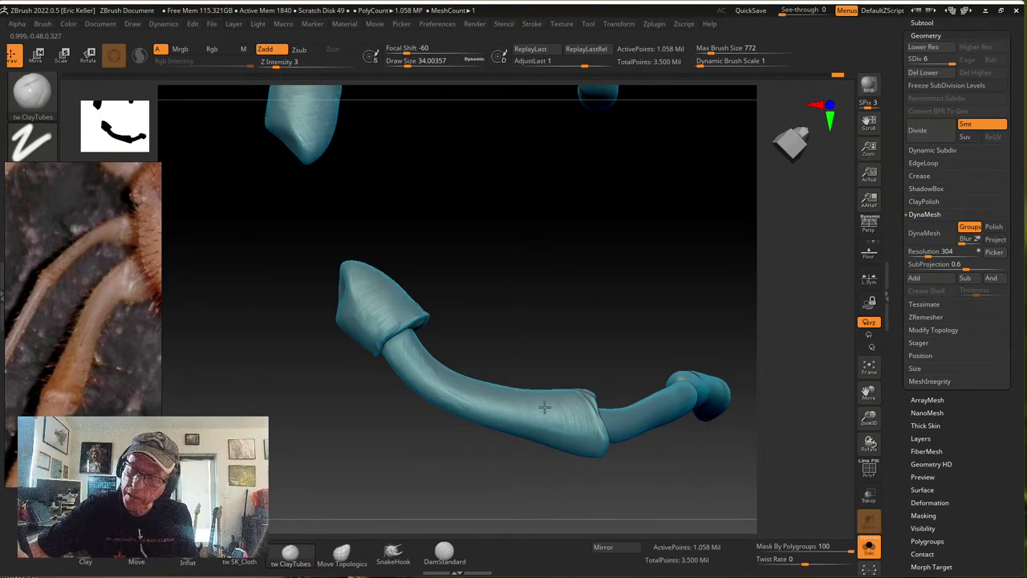
{"action": "right_click_drag", "start_coordinate": [573, 408], "coordinate": [489, 415]}
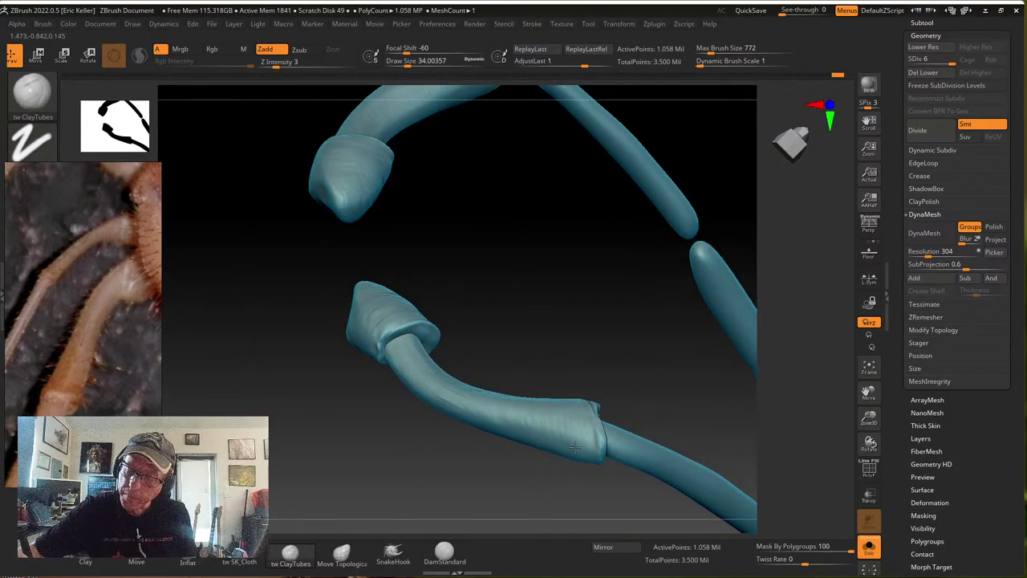
{"action": "right_click_drag", "start_coordinate": [430, 389], "coordinate": [411, 334]}
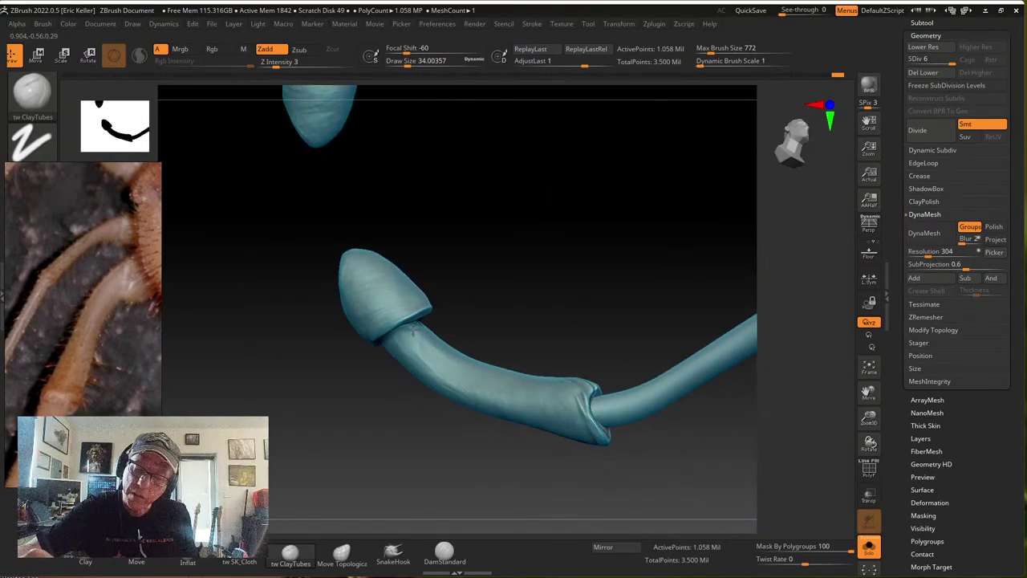
Texture the segment's opposite side with fine tw ClayTubes strokes from the cap down to the folded rim
{"action": "mouse_move", "coordinate": [452, 372]}
{"action": "right_mouse_down"}
{"action": "mouse_move", "coordinate": [465, 362]}
{"action": "mouse_move", "coordinate": [450, 358]}
{"action": "right_mouse_up"}
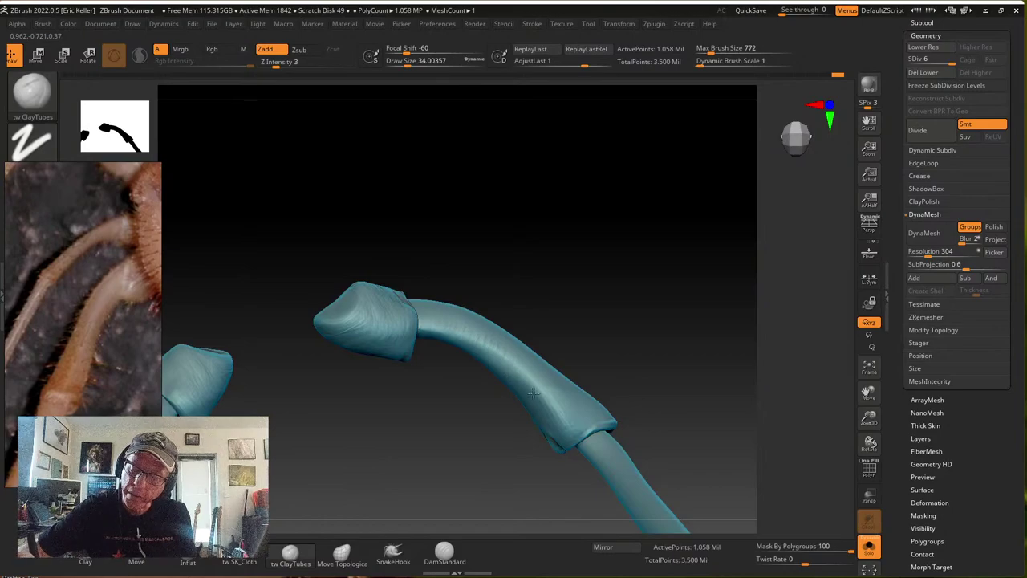
{"action": "right_click_drag", "start_coordinate": [590, 374], "coordinate": [521, 371]}
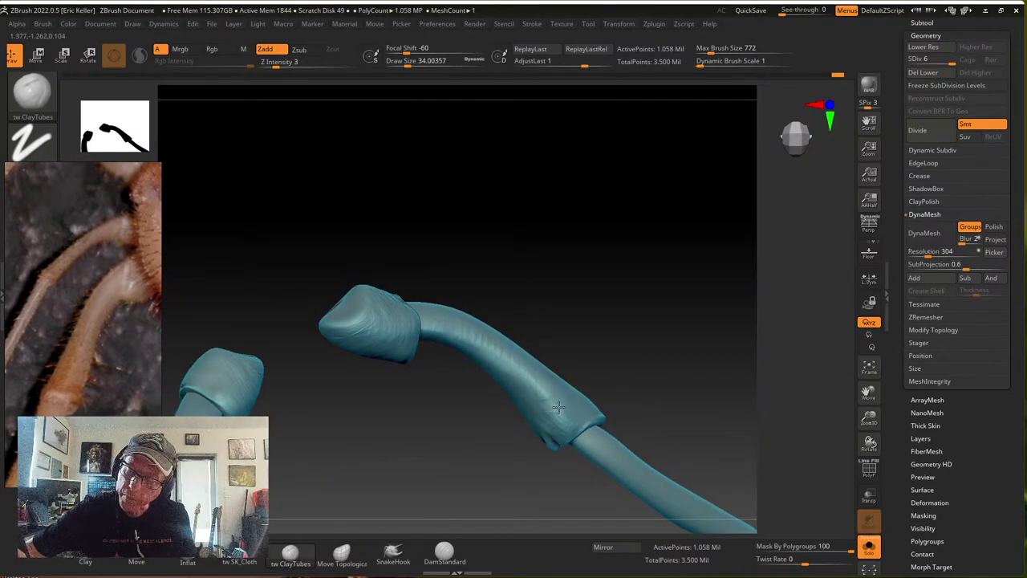
{"action": "right_click_drag", "start_coordinate": [558, 439], "coordinate": [578, 420]}
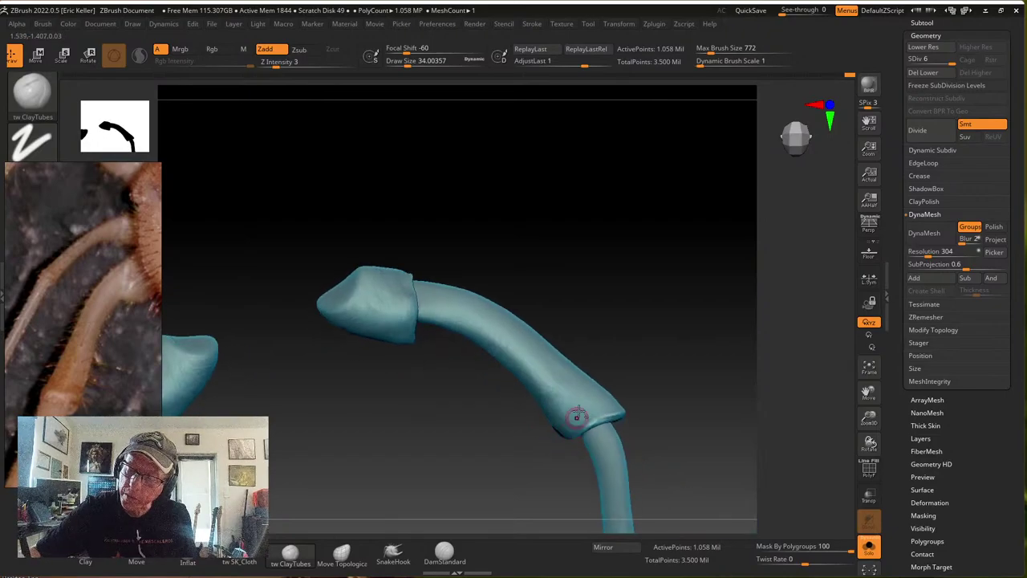
{"action": "right_click_drag", "start_coordinate": [591, 332], "coordinate": [463, 356]}
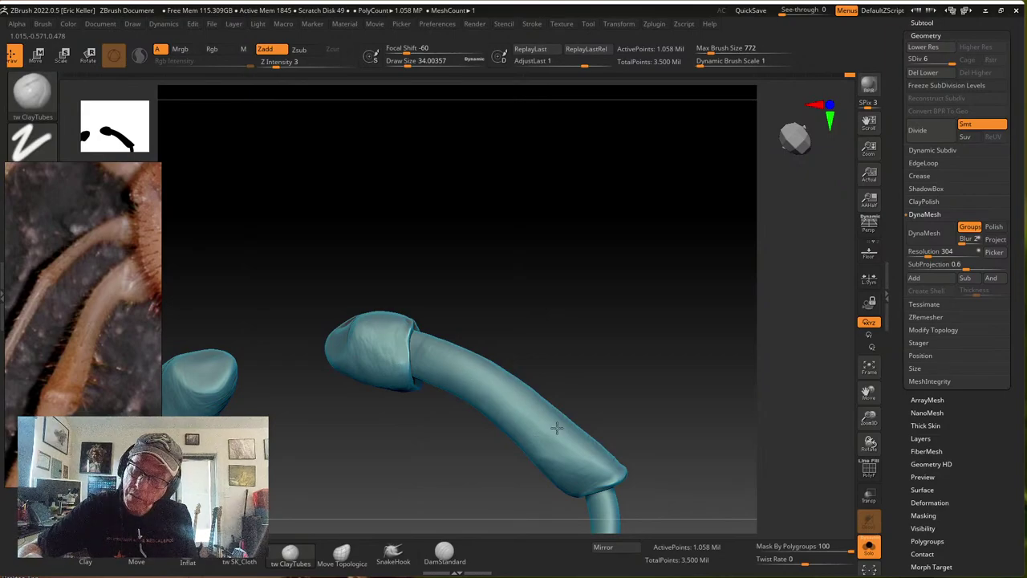
{"action": "right_click_drag", "start_coordinate": [642, 367], "coordinate": [541, 401]}
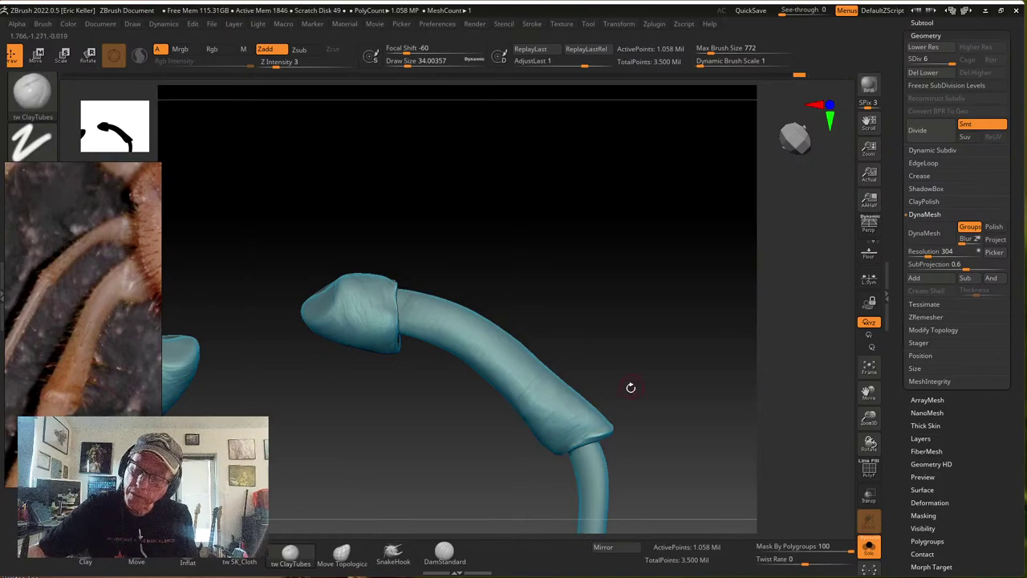
{"action": "mouse_move", "coordinate": [631, 385]}
{"action": "right_mouse_down"}
{"action": "mouse_move", "coordinate": [602, 413]}
{"action": "mouse_move", "coordinate": [631, 388]}
{"action": "mouse_move", "coordinate": [585, 377]}
{"action": "mouse_move", "coordinate": [573, 390]}
{"action": "mouse_move", "coordinate": [514, 385]}
{"action": "mouse_move", "coordinate": [425, 339]}
{"action": "right_mouse_up"}
{"action": "right_click_drag", "start_coordinate": [525, 433], "coordinate": [704, 413]}
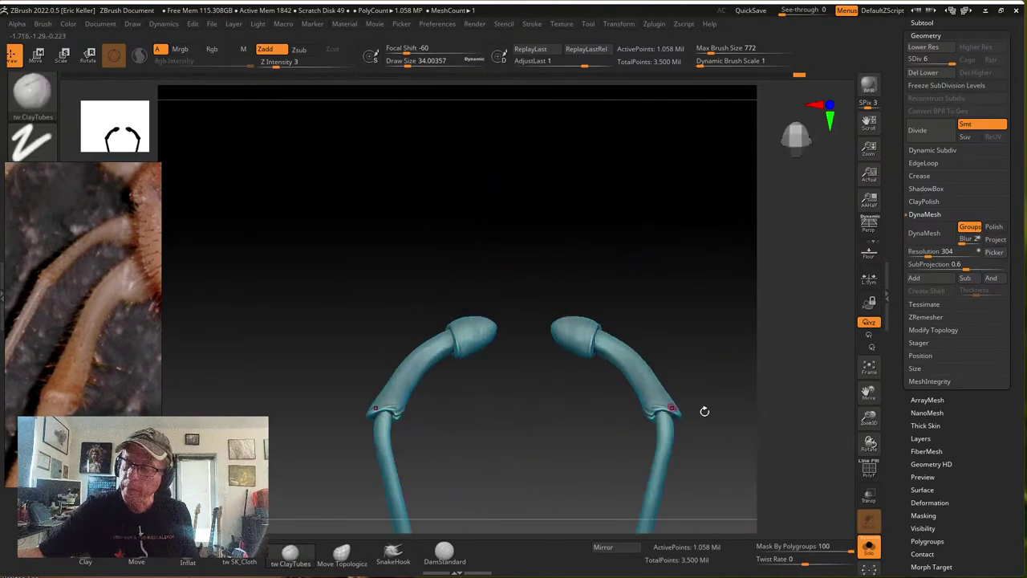
{"action": "left_click", "coordinate": [869, 546]}
{"action": "left_click", "coordinate": [868, 547]}
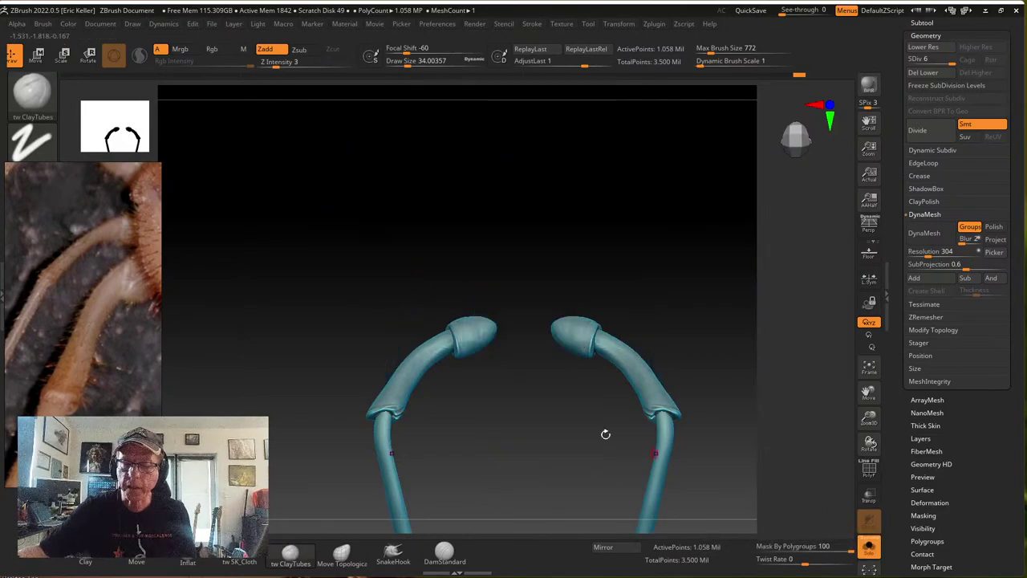
Set the draw size to about 62 and brush broader lengthwise tw ClayTubes strokes over the segment's bend
{"action": "right_click_drag", "start_coordinate": [411, 348], "coordinate": [442, 328]}
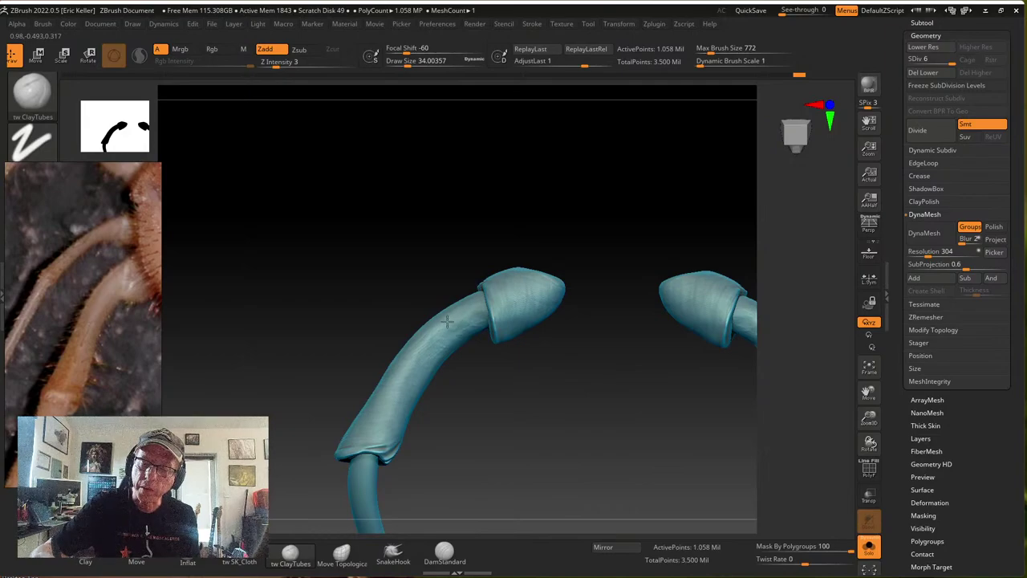
{"action": "right_click_drag", "start_coordinate": [394, 448], "coordinate": [366, 341], "text": "alt"}
{"action": "mouse_move", "coordinate": [365, 377]}
{"action": "right_mouse_down"}
{"action": "mouse_move", "coordinate": [403, 305]}
{"action": "mouse_move", "coordinate": [390, 337]}
{"action": "mouse_move", "coordinate": [392, 286]}
{"action": "mouse_move", "coordinate": [436, 325]}
{"action": "mouse_move", "coordinate": [406, 337]}
{"action": "mouse_move", "coordinate": [420, 379]}
{"action": "right_mouse_up"}
{"action": "key", "text": "shift"}
{"action": "key", "text": "s"}
{"action": "mouse_move", "coordinate": [421, 332]}
{"action": "left_mouse_down"}
{"action": "mouse_move", "coordinate": [431, 330]}
{"action": "mouse_move", "coordinate": [389, 369]}
{"action": "left_mouse_up"}
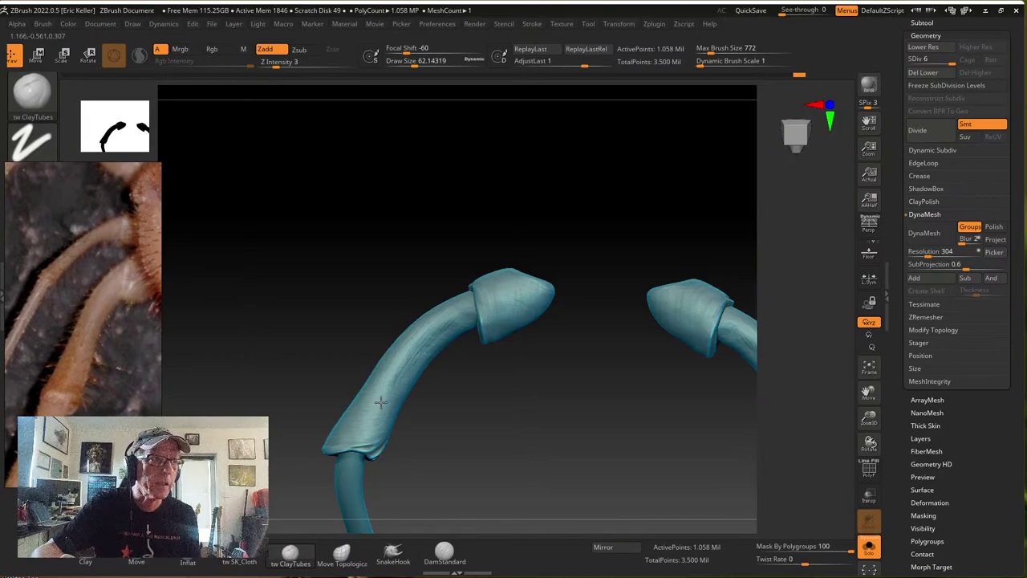
{"action": "right_click_drag", "start_coordinate": [380, 402], "coordinate": [426, 337]}
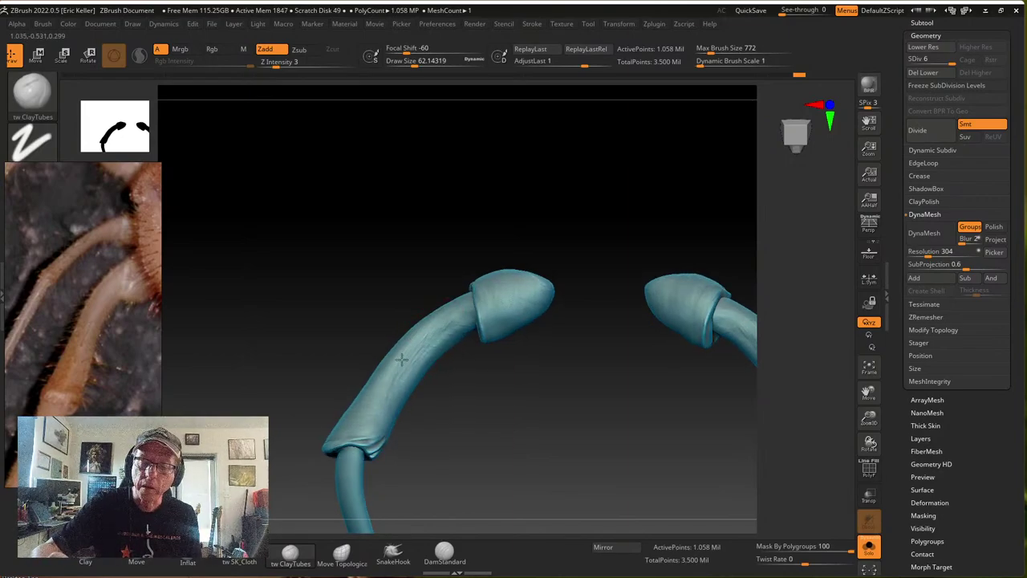
{"action": "right_click_drag", "start_coordinate": [436, 324], "coordinate": [458, 361]}
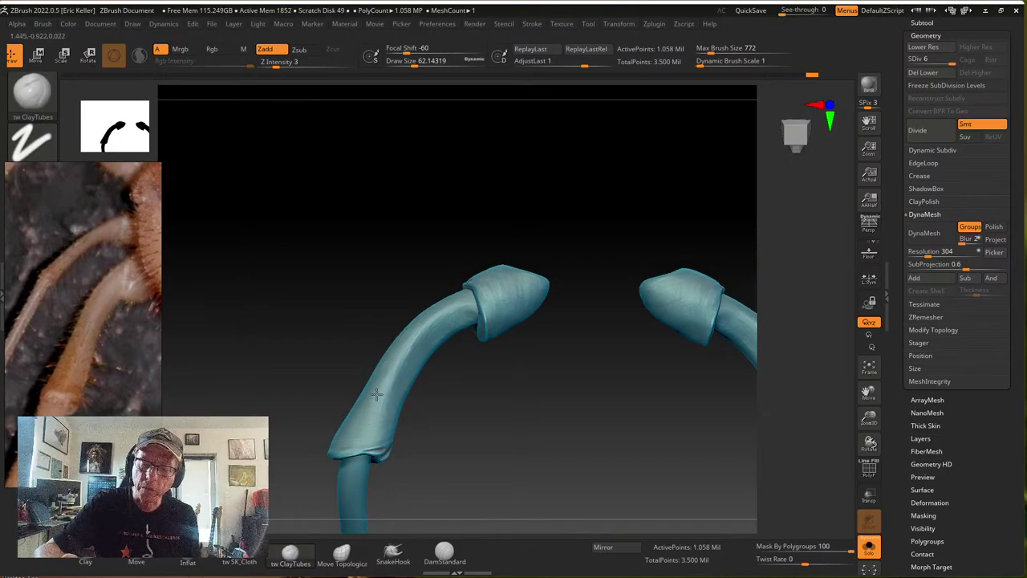
{"action": "right_click_drag", "start_coordinate": [361, 413], "coordinate": [380, 387]}
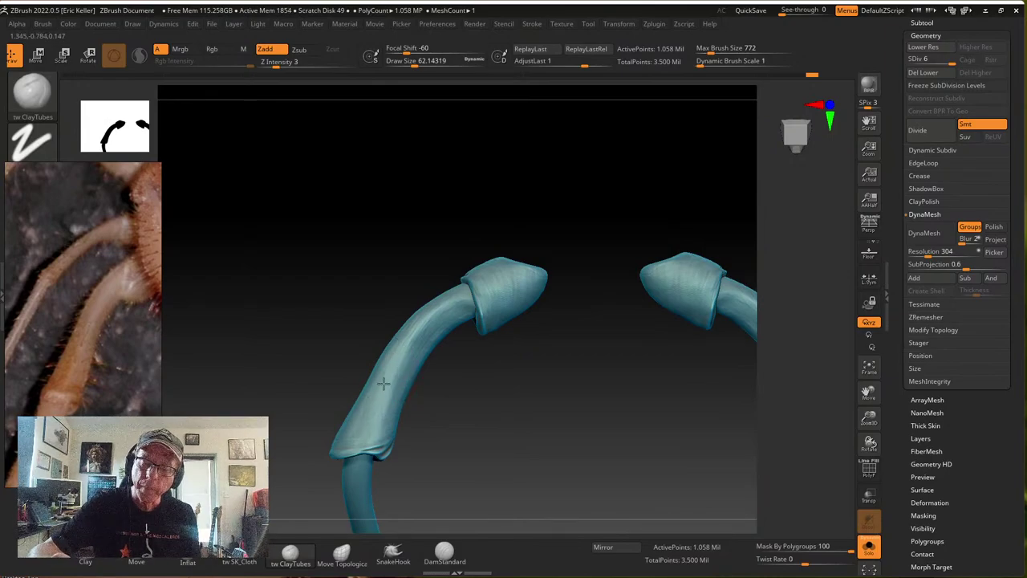
Shape the segment's underside with tw ClayTubes, carving and building lengthwise striations toward the folded rim
{"action": "right_click_drag", "start_coordinate": [414, 440], "coordinate": [374, 394]}
{"action": "right_click_drag", "start_coordinate": [676, 446], "coordinate": [387, 323]}
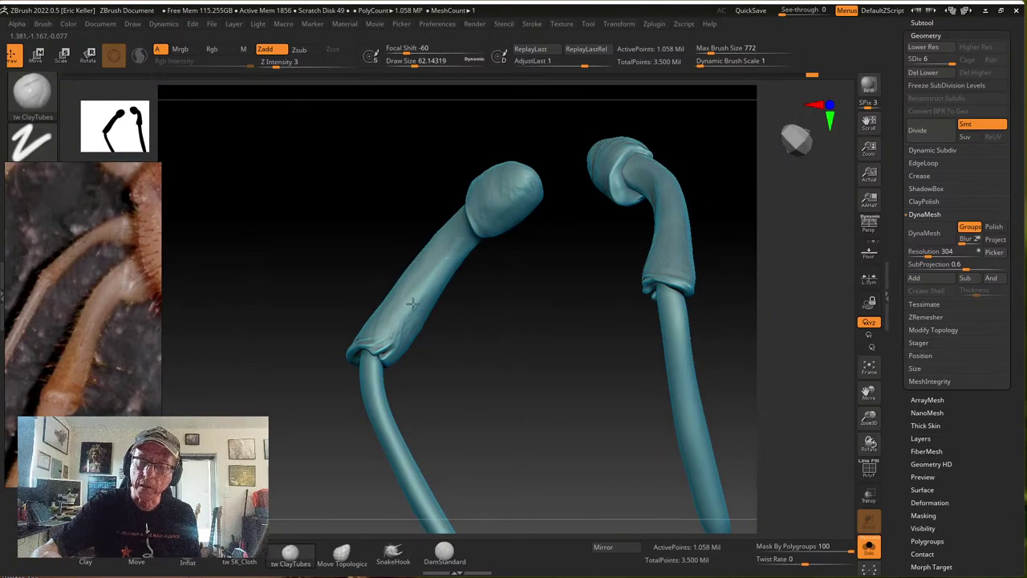
{"action": "left_click_drag", "start_coordinate": [446, 285], "coordinate": [441, 285], "text": "alt"}
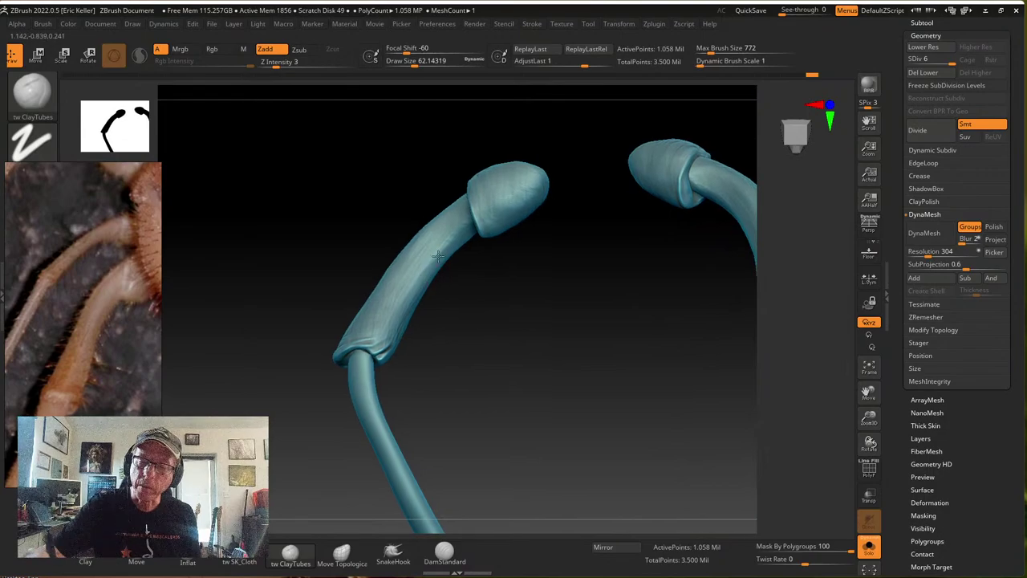
{"action": "right_click_drag", "start_coordinate": [459, 224], "coordinate": [455, 247]}
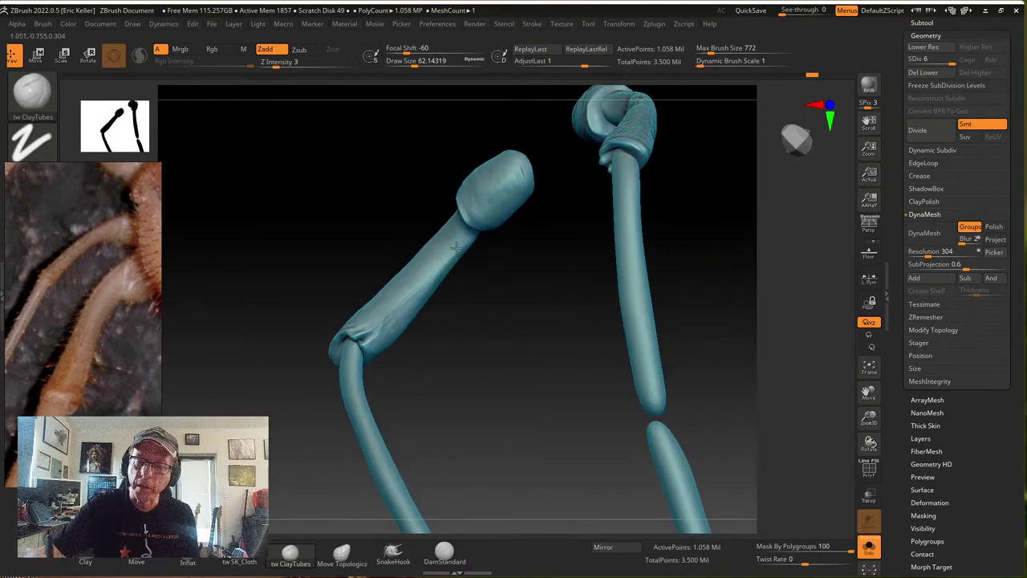
{"action": "right_click_drag", "start_coordinate": [382, 321], "coordinate": [389, 321]}
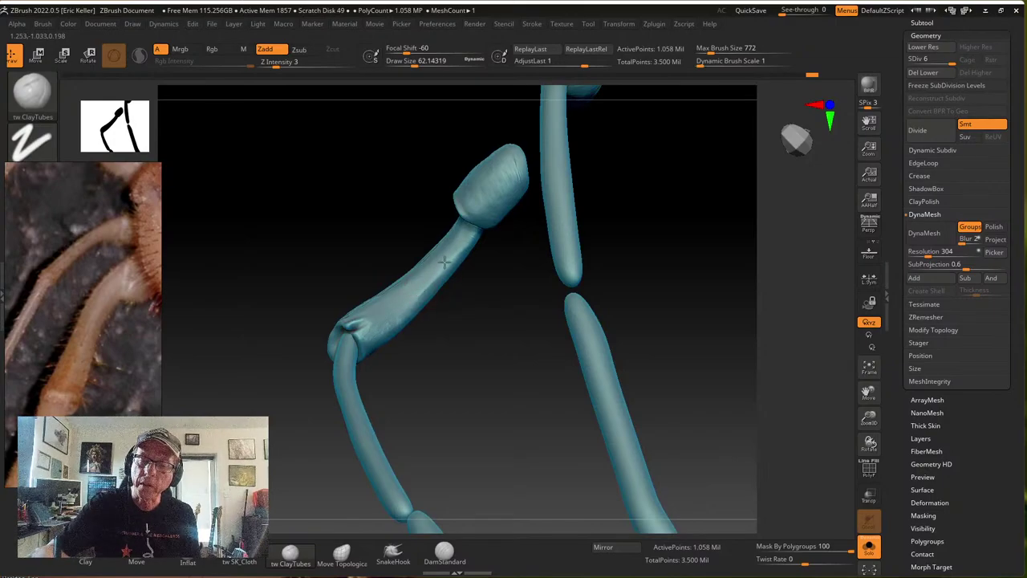
Refine the lengthwise striations on the segment's front with tw ClayTubes from below the cap to the rim
{"action": "right_click_drag", "start_coordinate": [451, 264], "coordinate": [481, 260]}
{"action": "right_click_drag", "start_coordinate": [444, 219], "coordinate": [469, 276]}
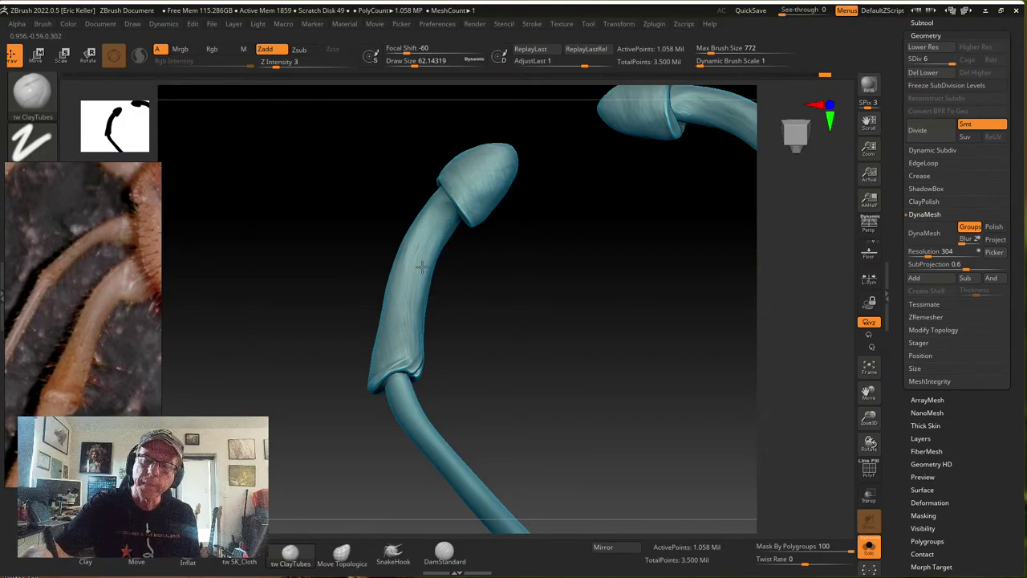
{"action": "right_click_drag", "start_coordinate": [454, 252], "coordinate": [435, 202]}
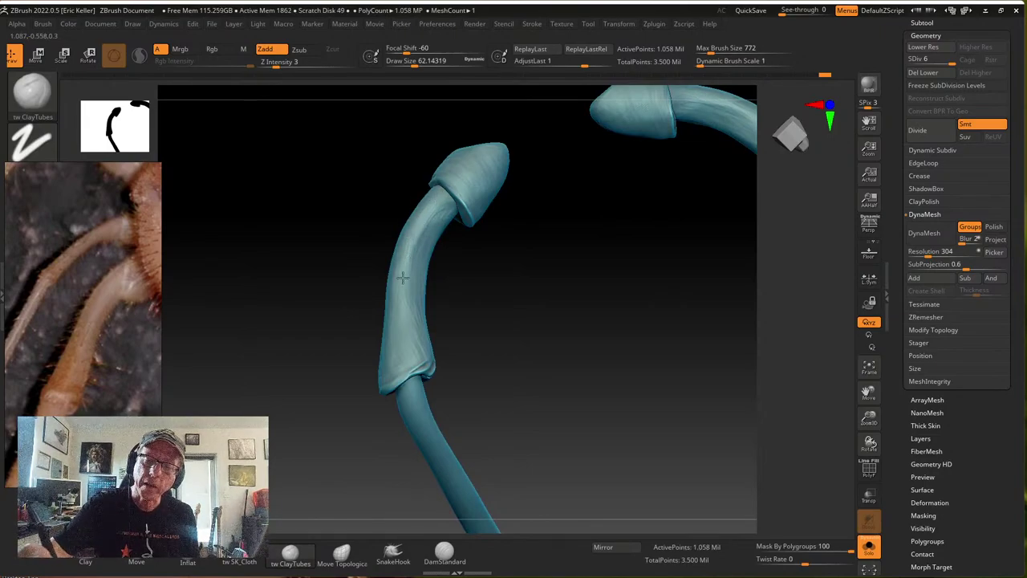
{"action": "right_click_drag", "start_coordinate": [416, 266], "coordinate": [685, 452]}
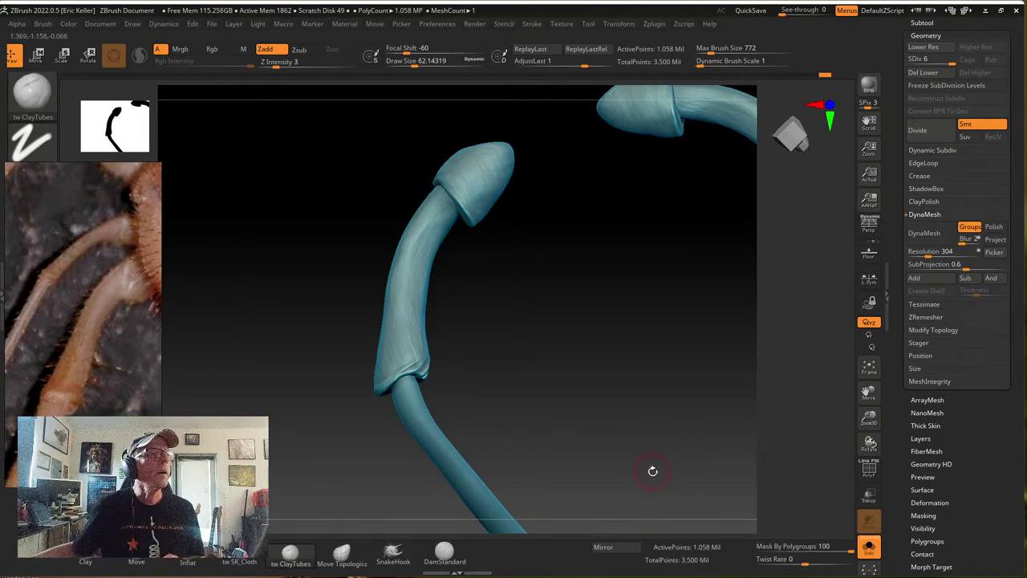
Turn off Solo and compare the textured legs and the plain segment below them with the whole-creature reference photo
{"action": "right_click_drag", "start_coordinate": [670, 426], "coordinate": [334, 371]}
{"action": "scroll", "coordinate": [88, 297], "scroll_direction": "down", "scroll_amount": 2}
{"action": "scroll", "coordinate": [86, 292], "scroll_direction": "down", "scroll_amount": 6}
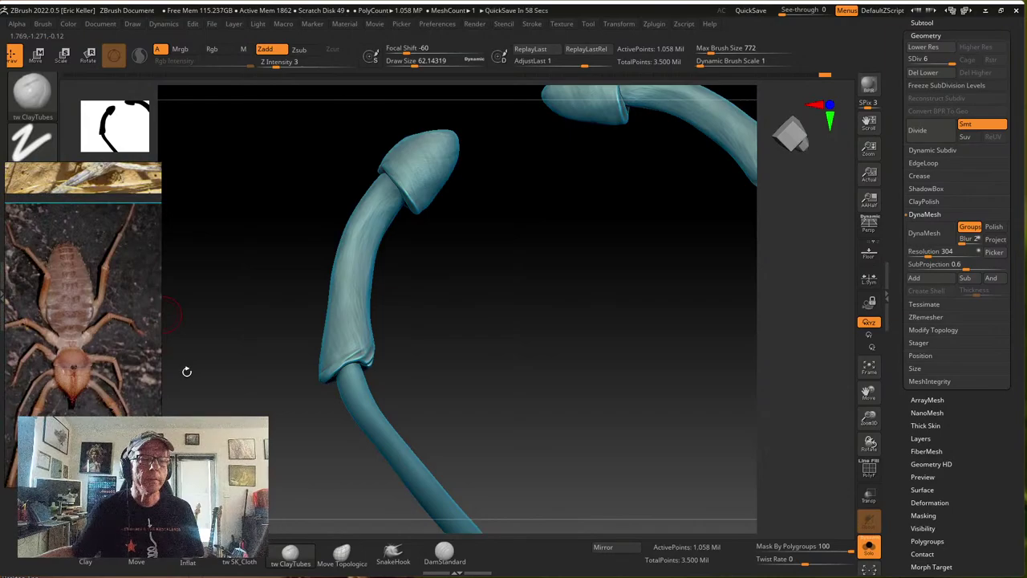
{"action": "left_click_drag", "start_coordinate": [539, 399], "coordinate": [484, 400]}
{"action": "left_click", "coordinate": [866, 550]}
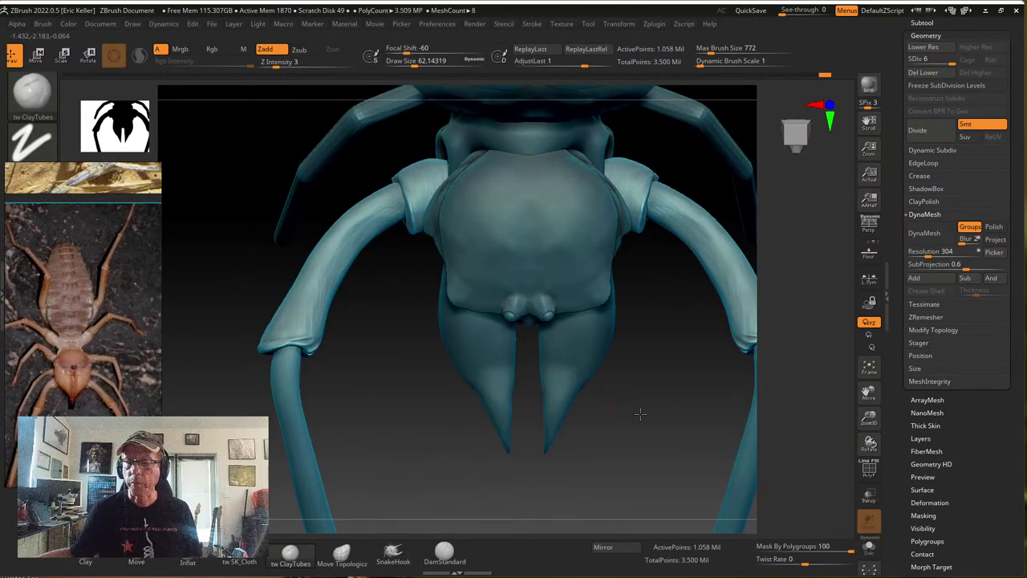
{"action": "left_click_drag", "start_coordinate": [601, 402], "coordinate": [633, 415]}
{"action": "left_click_drag", "start_coordinate": [347, 307], "coordinate": [423, 391]}
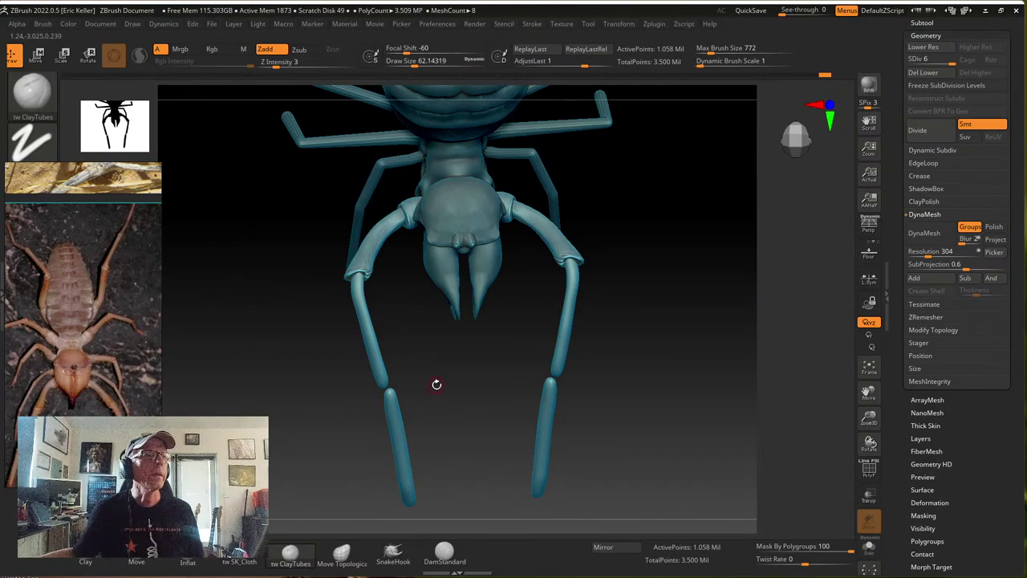
{"action": "left_click_drag", "start_coordinate": [597, 412], "coordinate": [635, 421]}
{"action": "left_click_drag", "start_coordinate": [543, 370], "coordinate": [560, 435], "text": "alt"}
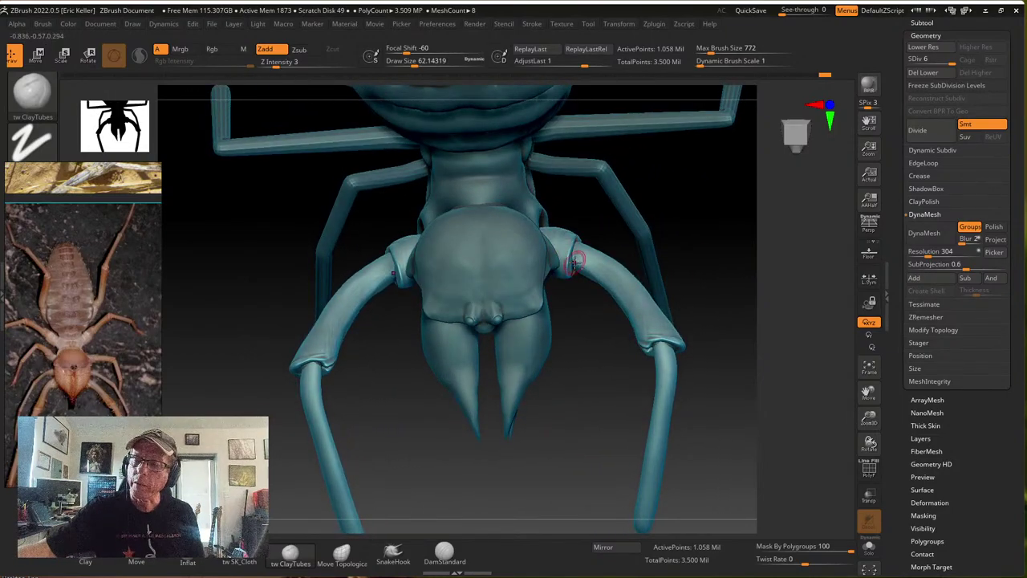
{"action": "left_click_drag", "start_coordinate": [598, 306], "coordinate": [629, 444]}
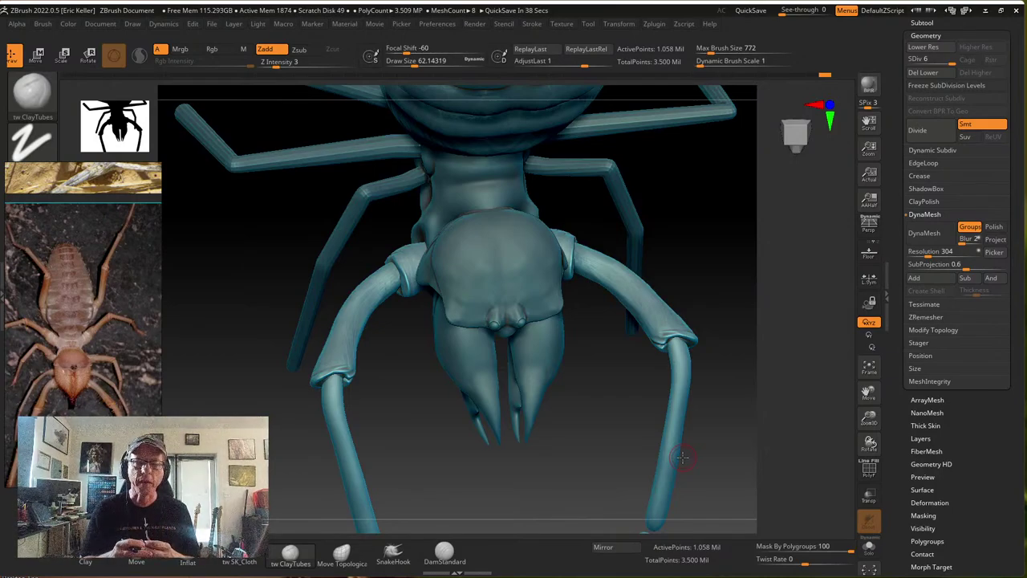
{"action": "left_click_drag", "start_coordinate": [366, 403], "coordinate": [358, 343], "text": "alt"}
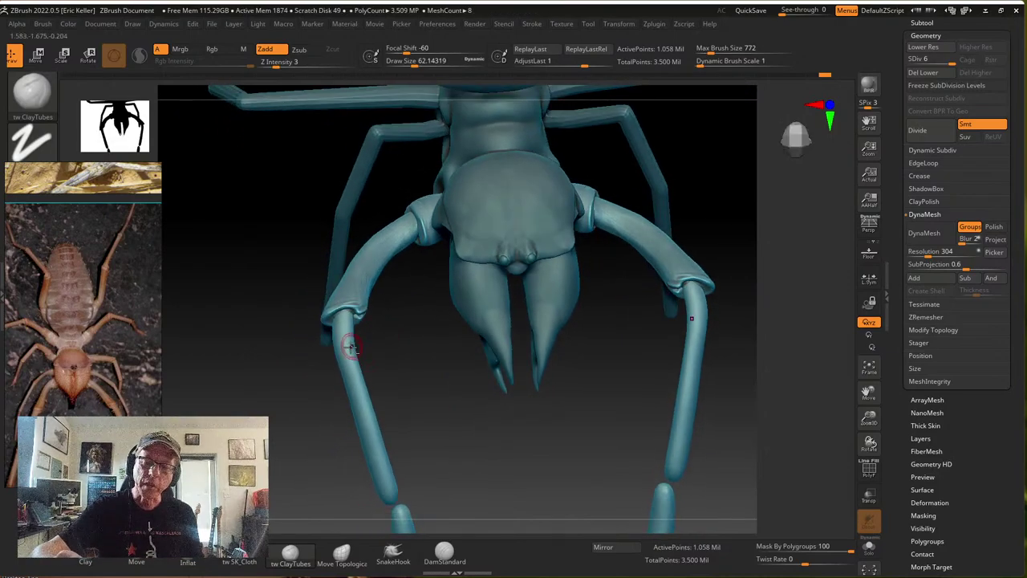
{"action": "mouse_move", "coordinate": [425, 485]}
{"action": "left_mouse_down", "text": "alt"}
{"action": "mouse_move", "coordinate": [440, 401]}
{"action": "mouse_move", "coordinate": [458, 437]}
{"action": "mouse_move", "coordinate": [451, 422]}
{"action": "mouse_move", "coordinate": [464, 409]}
{"action": "left_mouse_up", "text": "alt"}
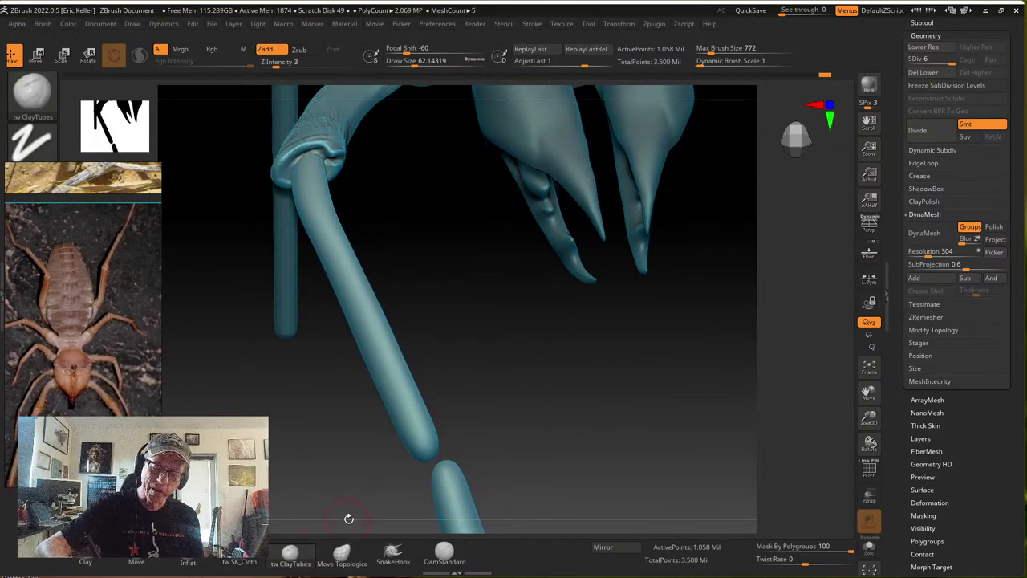
{"action": "left_click_drag", "start_coordinate": [536, 439], "coordinate": [537, 441]}
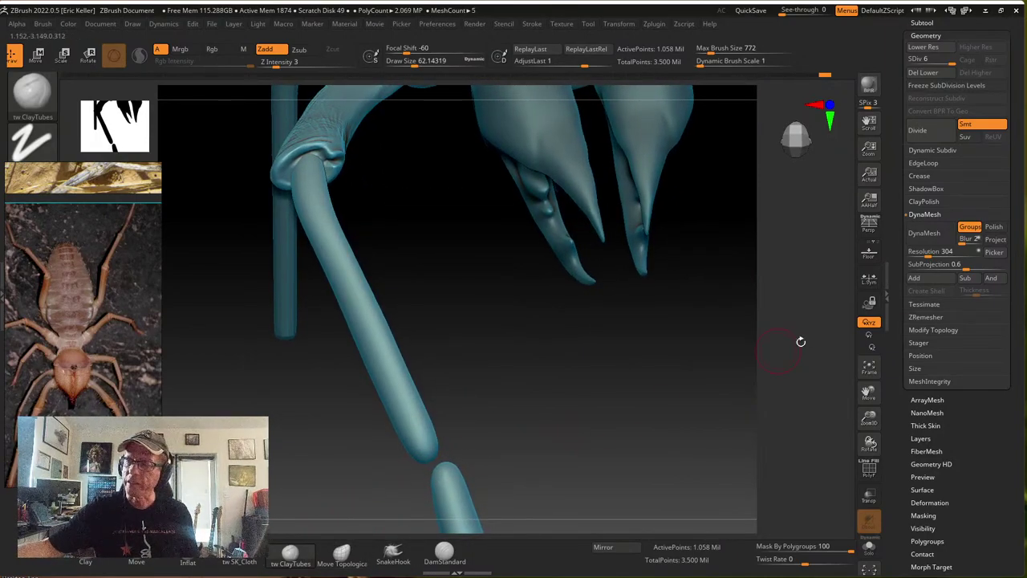
Switch the active tool to the PolyMesh3D star
{"action": "left_click_drag", "start_coordinate": [894, 276], "coordinate": [886, 393]}
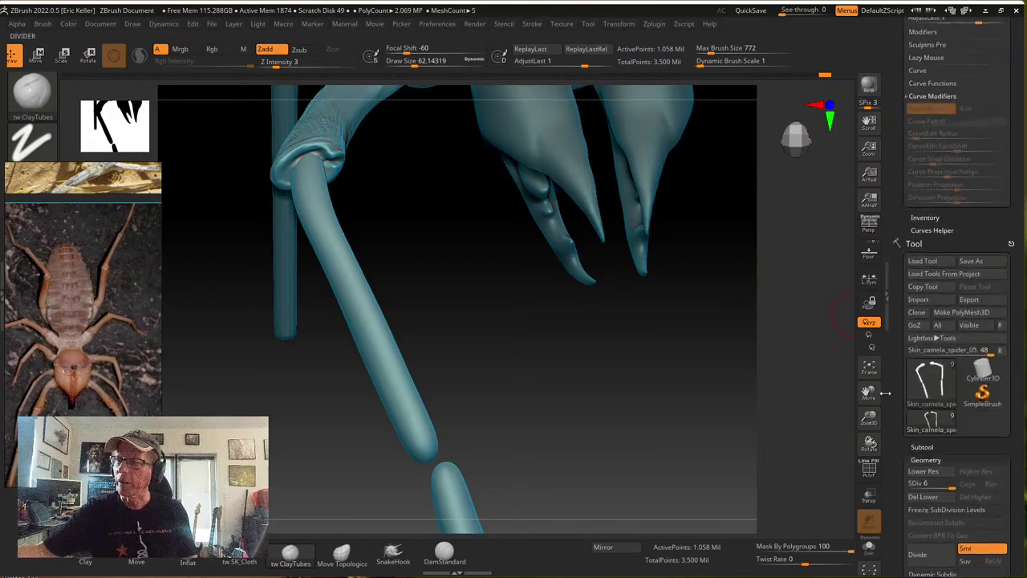
{"action": "left_click", "coordinate": [983, 367]}
{"action": "left_click", "coordinate": [713, 340]}
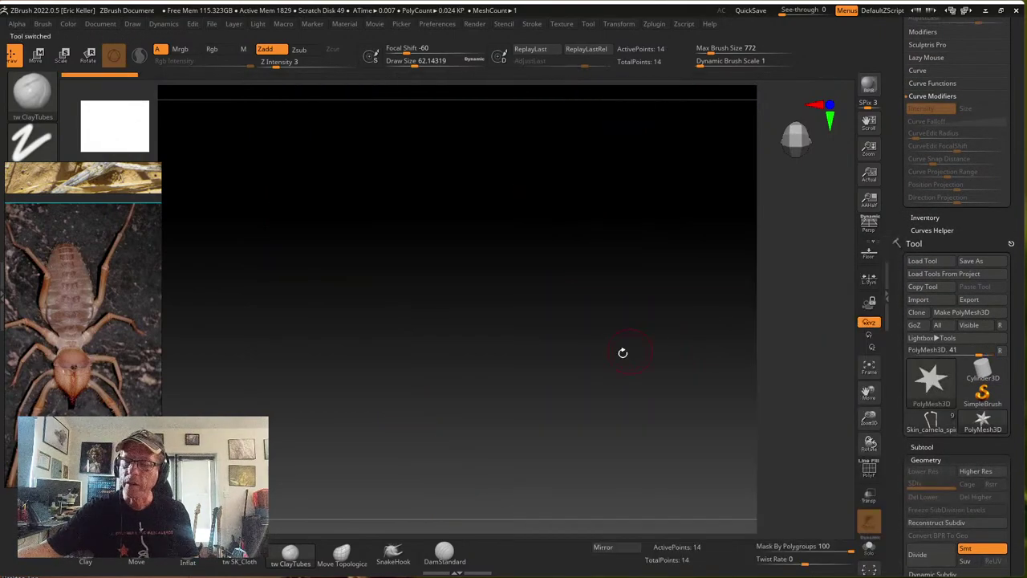
Replace the star with a PolySphere primitive through the Gizmo's Transform Type options, and return to Draw mode with a draw size of about 181
{"action": "key", "text": "f"}
{"action": "left_click_drag", "start_coordinate": [590, 368], "coordinate": [613, 394]}
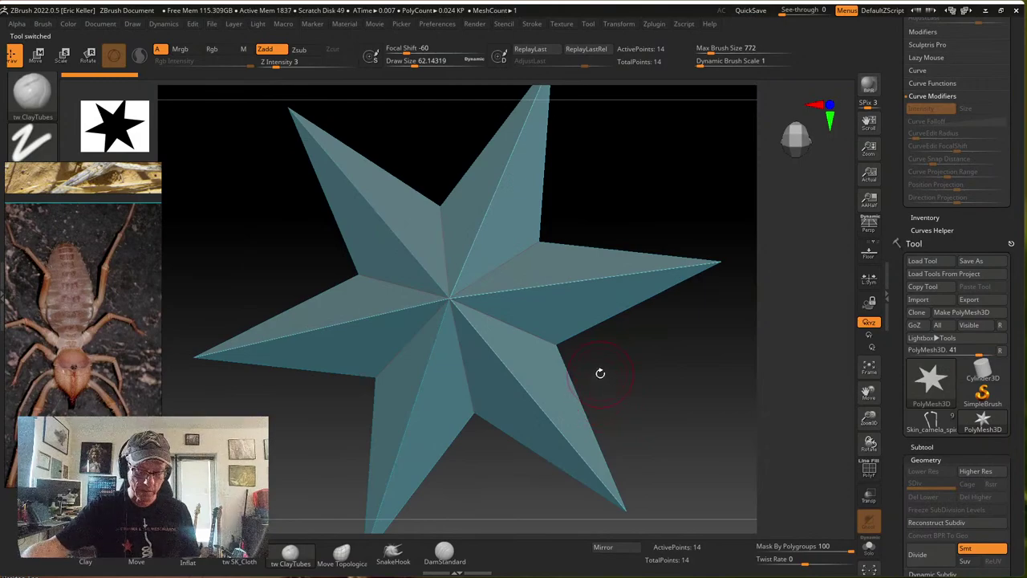
{"action": "key", "text": "w"}
{"action": "left_click", "coordinate": [410, 222]}
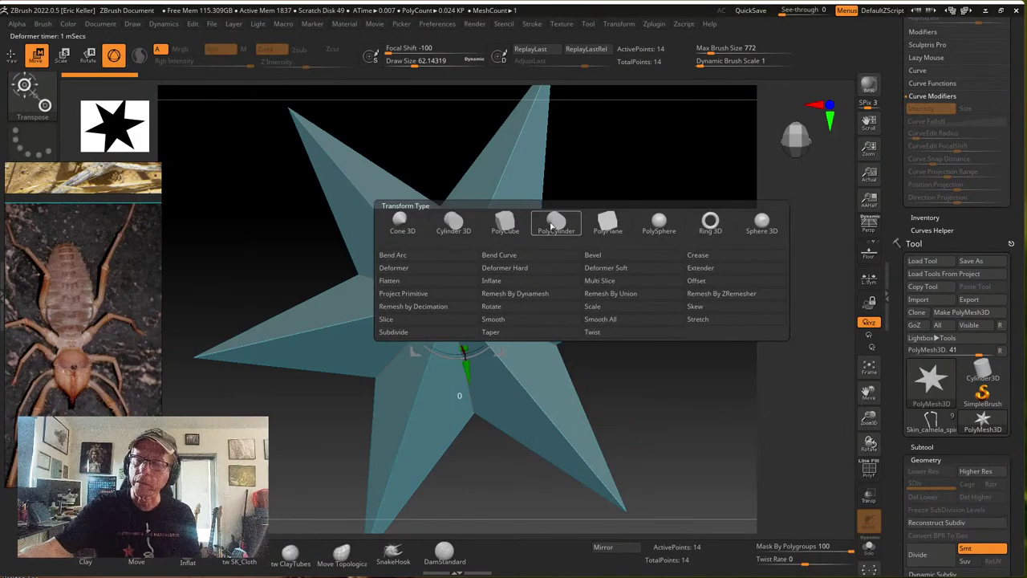
{"action": "left_click", "coordinate": [658, 223]}
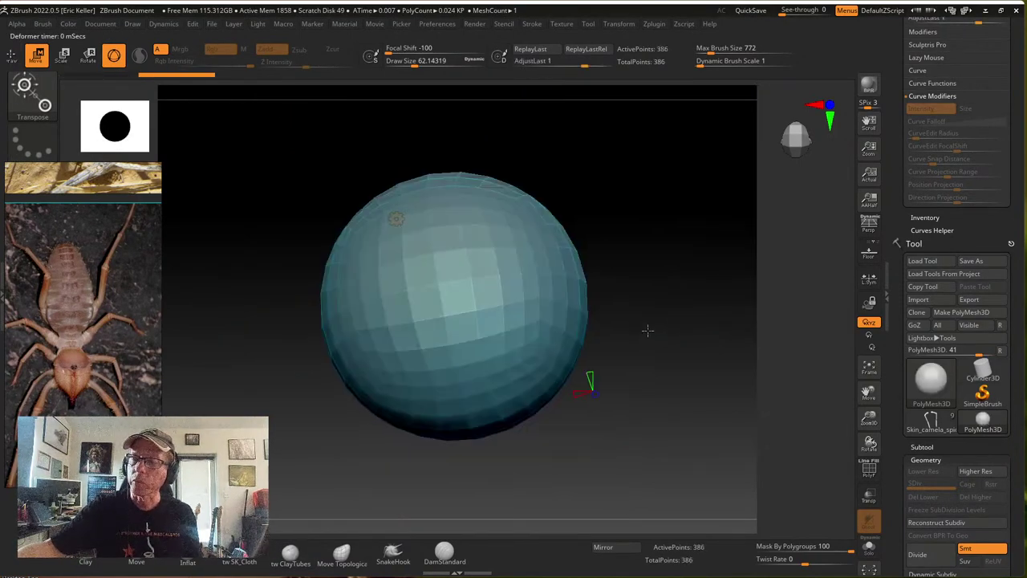
{"action": "mouse_move", "coordinate": [648, 331]}
{"action": "left_mouse_down", "text": "alt"}
{"action": "mouse_move", "coordinate": [637, 413]}
{"action": "mouse_move", "coordinate": [656, 415]}
{"action": "left_mouse_up", "text": "alt"}
{"action": "key", "text": "s"}
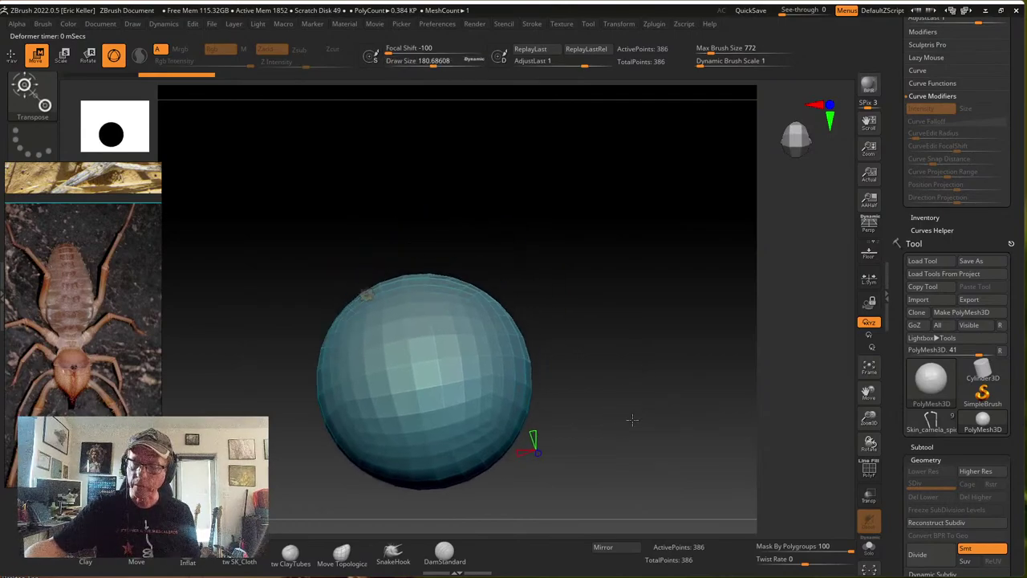
{"action": "key", "text": "q"}
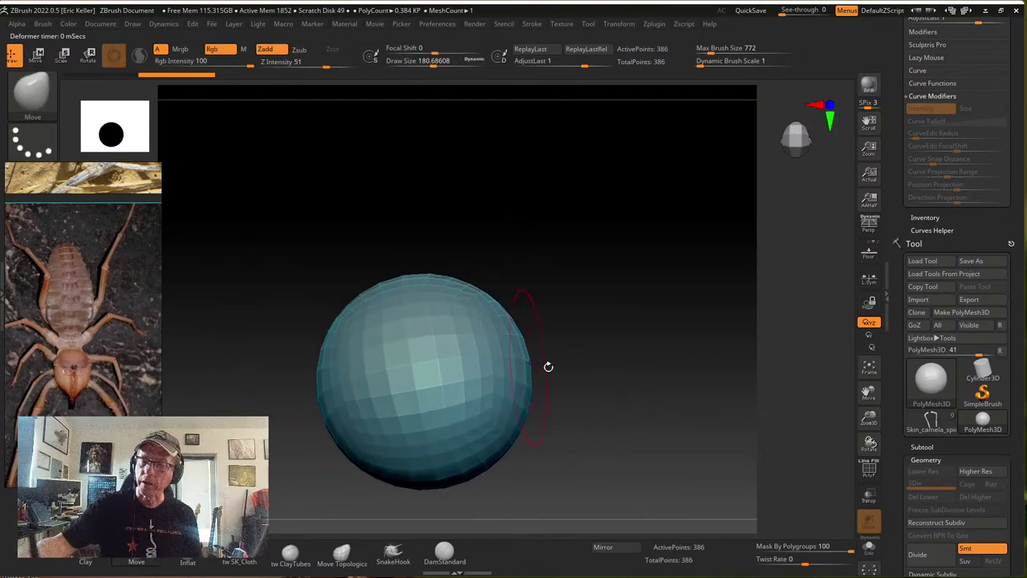
Convert the sphere to a DynaMesh and remesh it at a resolution of 344
{"action": "scroll", "coordinate": [945, 443], "scroll_direction": "down", "scroll_amount": 5}
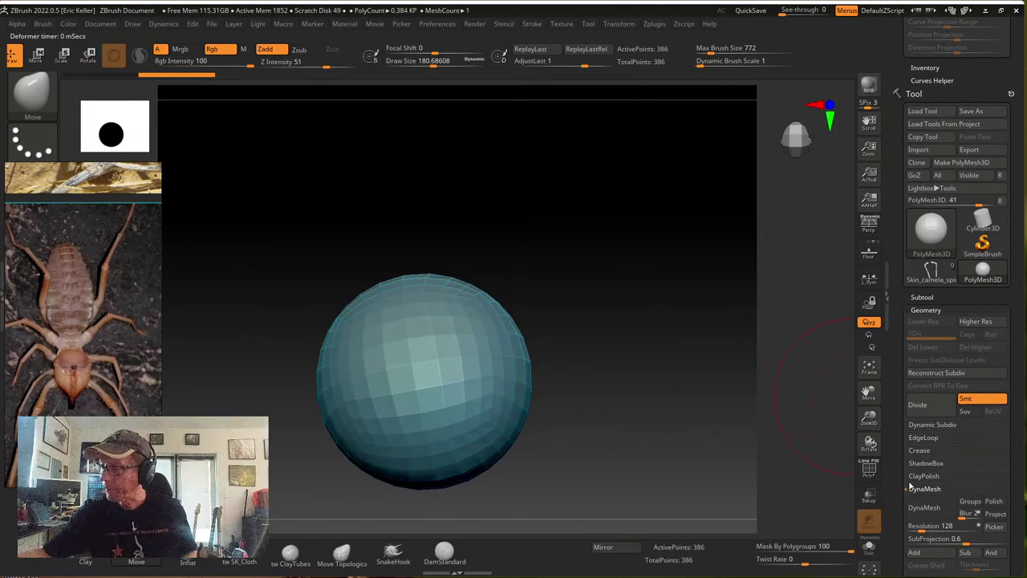
{"action": "left_click_drag", "start_coordinate": [916, 526], "coordinate": [955, 525]}
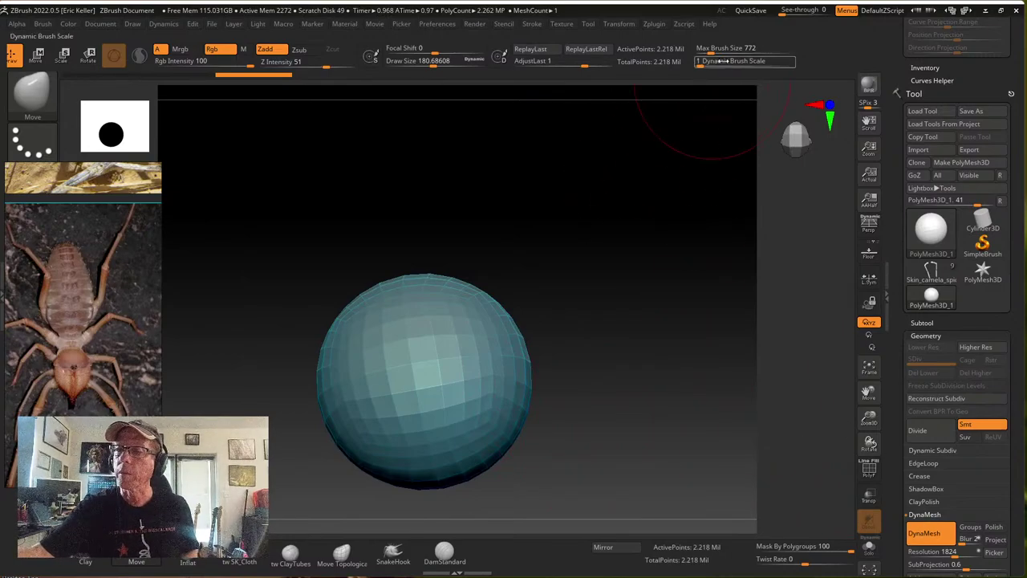
{"action": "left_click_drag", "start_coordinate": [892, 507], "coordinate": [891, 422]}
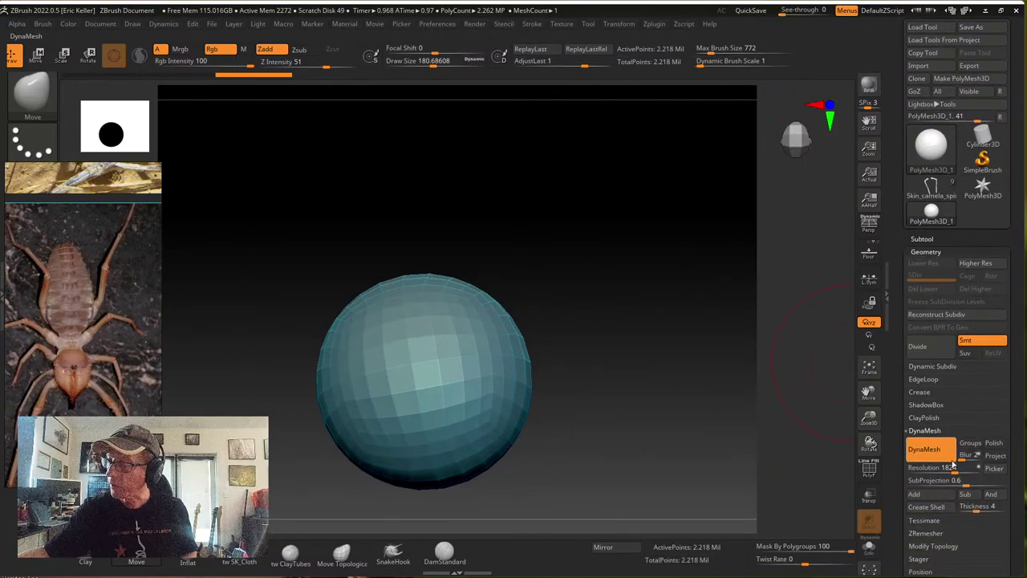
{"action": "left_click_drag", "start_coordinate": [954, 467], "coordinate": [930, 467]}
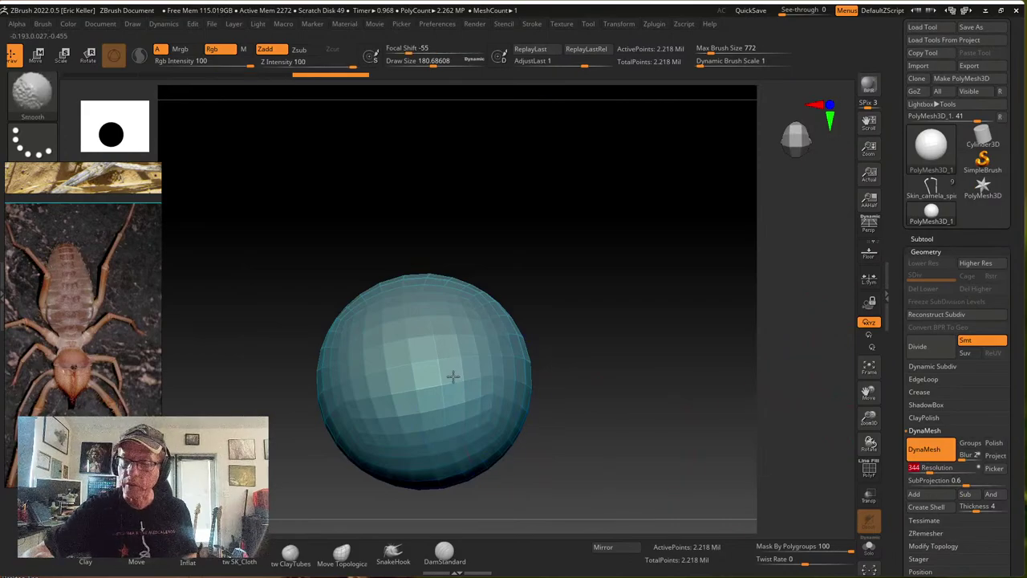
{"action": "left_click_drag", "start_coordinate": [574, 316], "coordinate": [596, 431], "text": "ctrl"}
{"action": "left_click_drag", "start_coordinate": [611, 215], "coordinate": [597, 250], "text": "alt"}
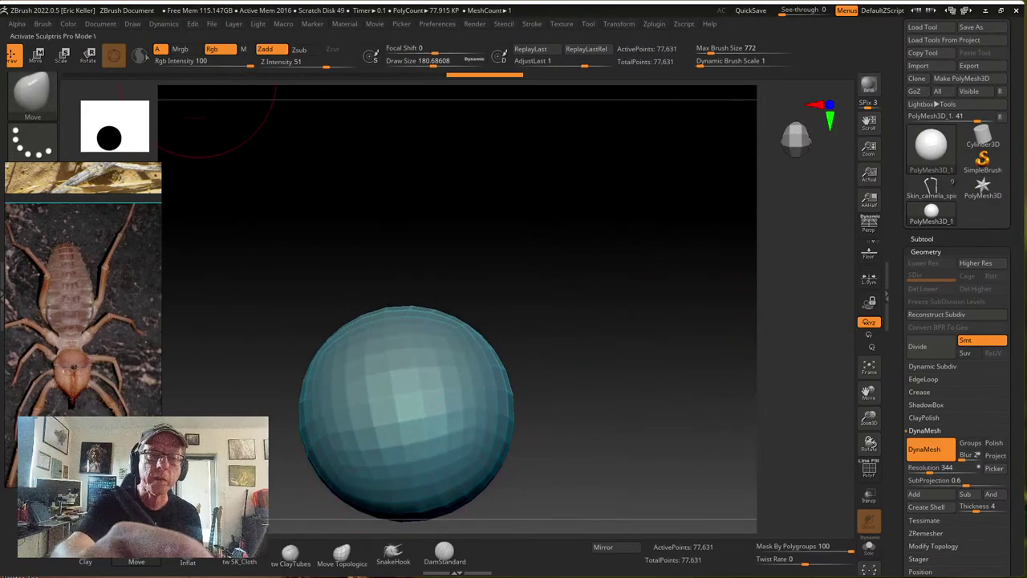
Pull a long, thin curved spike out of the sphere's upper side with SnakeHook at a draw size of about 44
{"action": "left_click", "coordinate": [393, 554]}
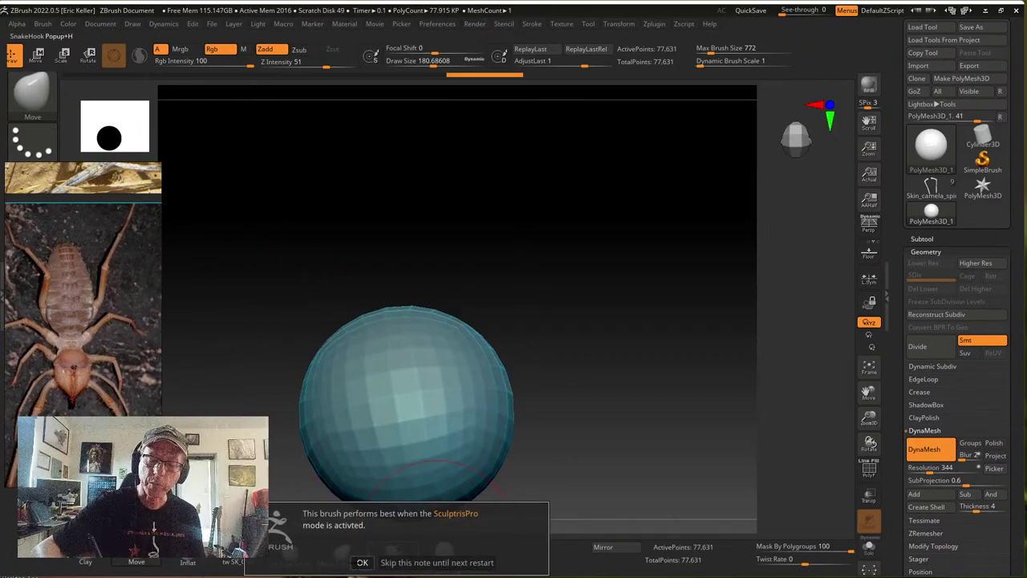
{"action": "left_click", "coordinate": [360, 562]}
{"action": "key", "text": "s"}
{"action": "mouse_move", "coordinate": [519, 338]}
{"action": "left_mouse_down"}
{"action": "mouse_move", "coordinate": [438, 306]}
{"action": "mouse_move", "coordinate": [575, 203]}
{"action": "mouse_move", "coordinate": [497, 247]}
{"action": "mouse_move", "coordinate": [541, 218]}
{"action": "left_mouse_up"}
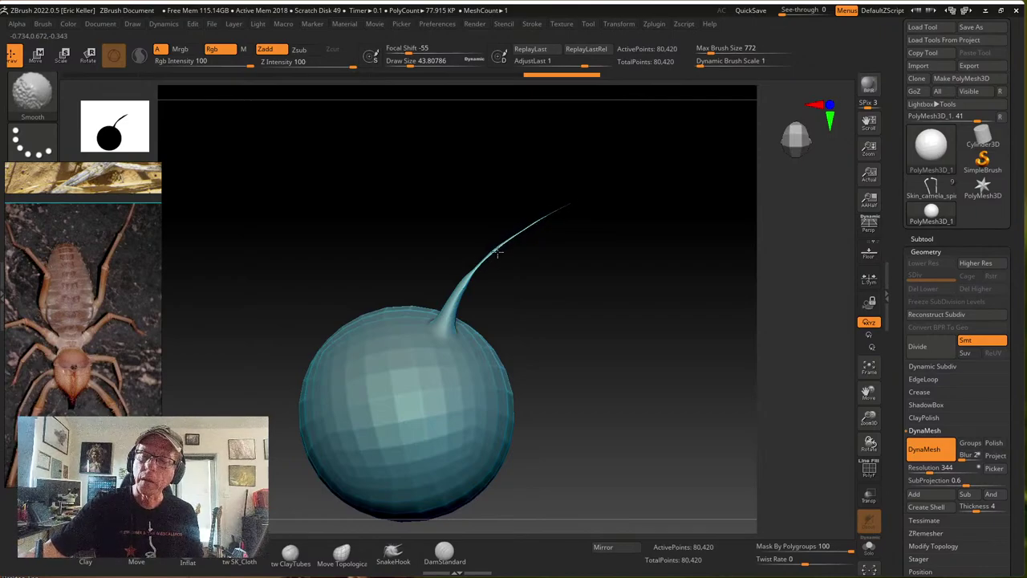
Remesh the spiked sphere and try to thicken the thin spike with the Inflat brush at a draw size of about 34
{"action": "mouse_move", "coordinate": [553, 254]}
{"action": "left_mouse_down"}
{"action": "mouse_move", "coordinate": [546, 364]}
{"action": "mouse_move", "coordinate": [548, 309]}
{"action": "mouse_move", "coordinate": [622, 437]}
{"action": "mouse_move", "coordinate": [484, 360]}
{"action": "mouse_move", "coordinate": [516, 374]}
{"action": "mouse_move", "coordinate": [550, 364]}
{"action": "left_mouse_up"}
{"action": "mouse_move", "coordinate": [555, 286]}
{"action": "left_mouse_down"}
{"action": "mouse_move", "coordinate": [470, 249]}
{"action": "mouse_move", "coordinate": [559, 334]}
{"action": "mouse_move", "coordinate": [613, 344]}
{"action": "mouse_move", "coordinate": [561, 377]}
{"action": "left_mouse_up"}
{"action": "left_click", "coordinate": [188, 560]}
{"action": "left_click_drag", "start_coordinate": [586, 299], "coordinate": [529, 284]}
{"action": "key", "text": "s"}
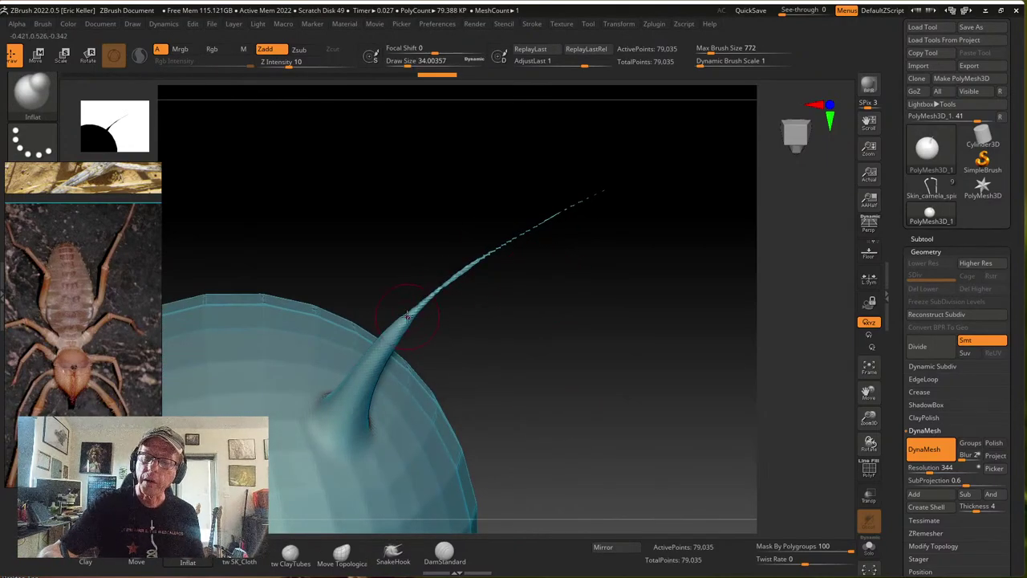
{"action": "left_click_drag", "start_coordinate": [408, 316], "coordinate": [521, 232]}
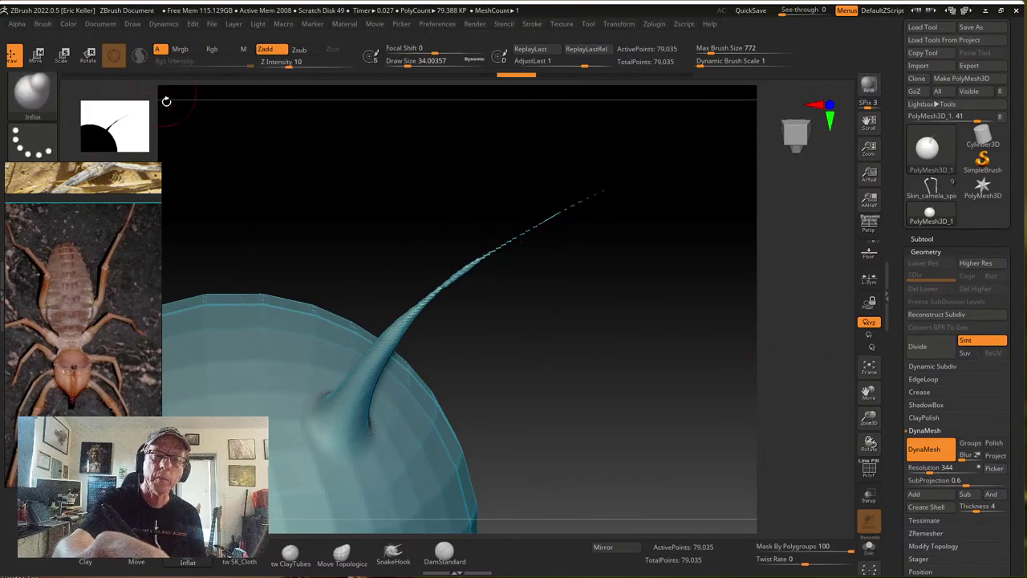
{"action": "left_click_drag", "start_coordinate": [462, 271], "coordinate": [486, 256]}
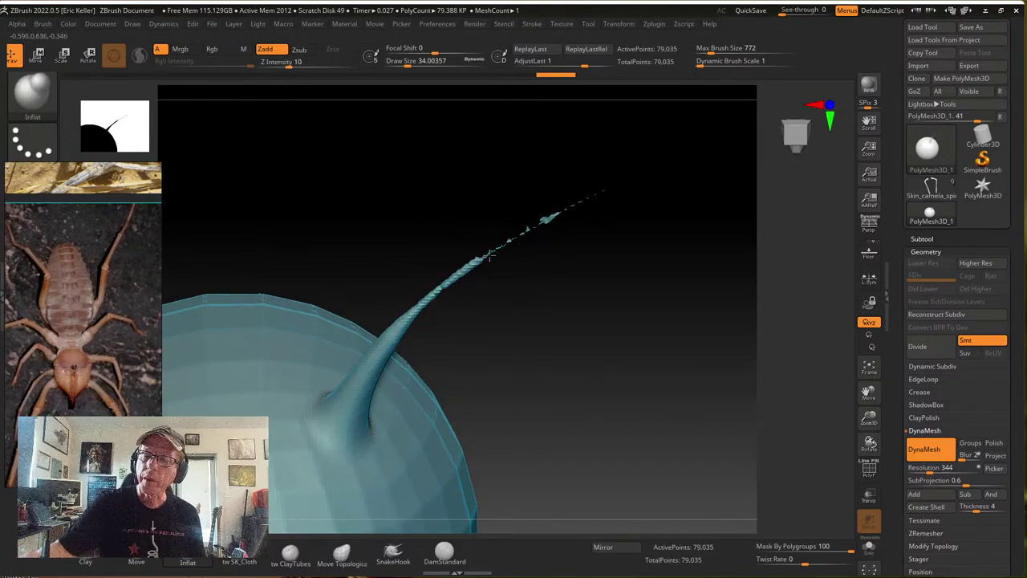
Undo the Inflat strokes and the remesh of the spike
{"action": "key", "text": "ctrl+z"}
{"action": "key", "text": "ctrl+z"}
{"action": "key", "text": "ctrl+z"}
{"action": "key", "text": "ctrl+z"}
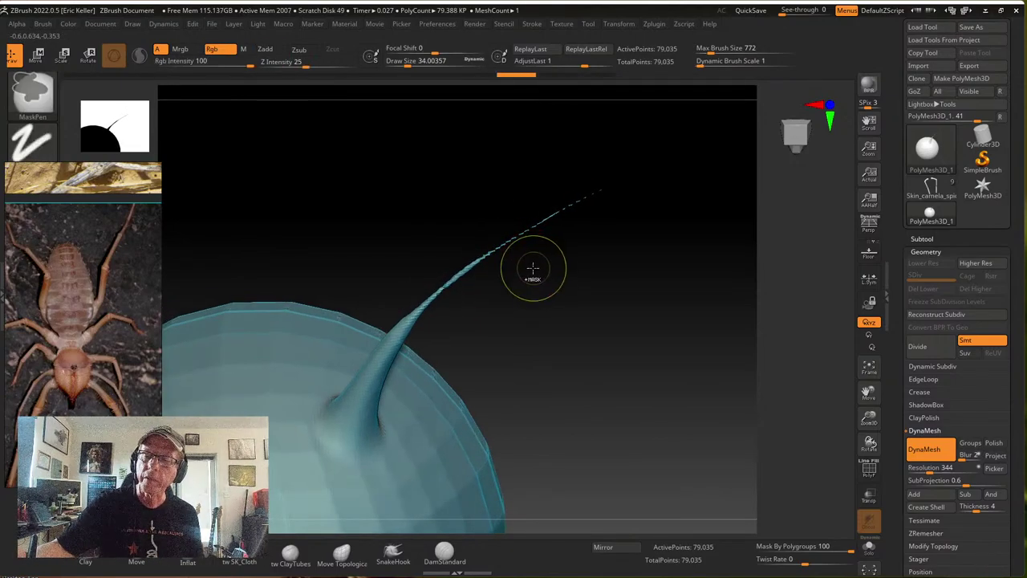
{"action": "key", "text": "ctrl+z"}
{"action": "key", "text": "ctrl+z"}
{"action": "key", "text": "ctrl+z"}
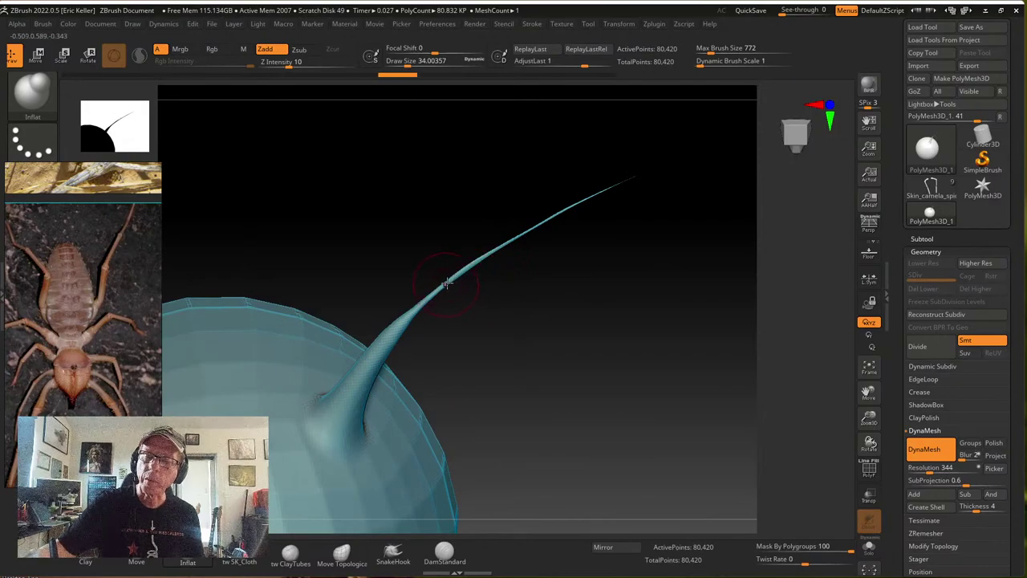
Thicken the spike out to its tip with Inflat at Z Intensity 10, smoothing along its length between strokes
{"action": "left_click_drag", "start_coordinate": [523, 237], "coordinate": [642, 173]}
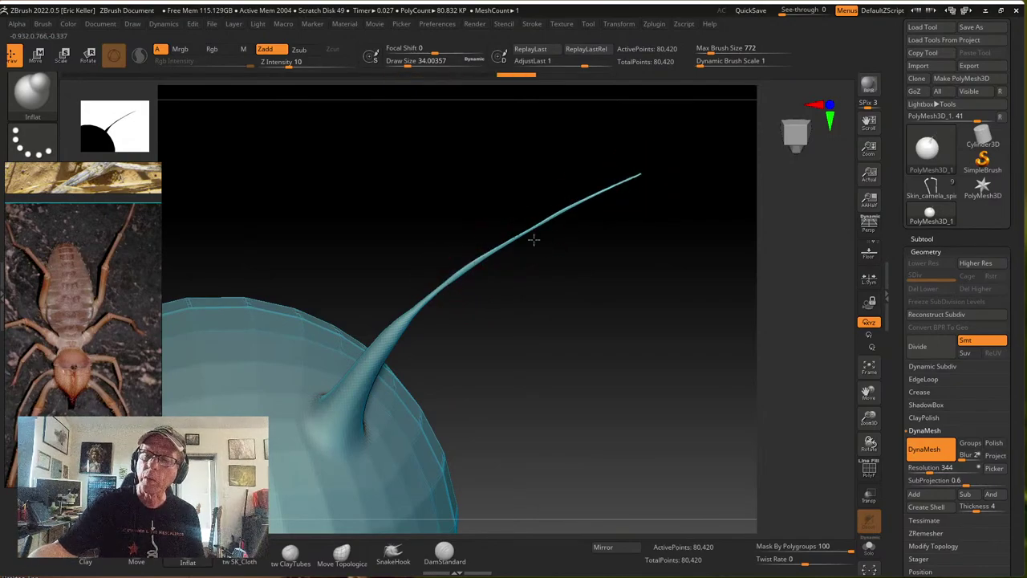
{"action": "key", "text": "ctrl+shift+z"}
{"action": "key", "text": "ctrl+shift+z"}
{"action": "key", "text": "shift"}
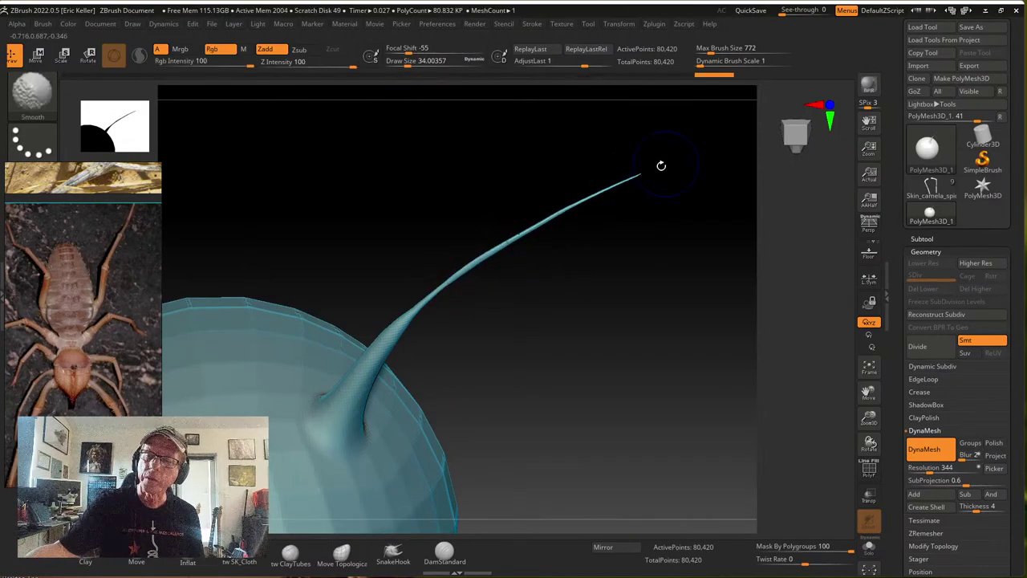
{"action": "left_click_drag", "start_coordinate": [522, 233], "coordinate": [493, 248], "text": "shift"}
{"action": "left_click_drag", "start_coordinate": [384, 344], "coordinate": [360, 384], "text": "shift"}
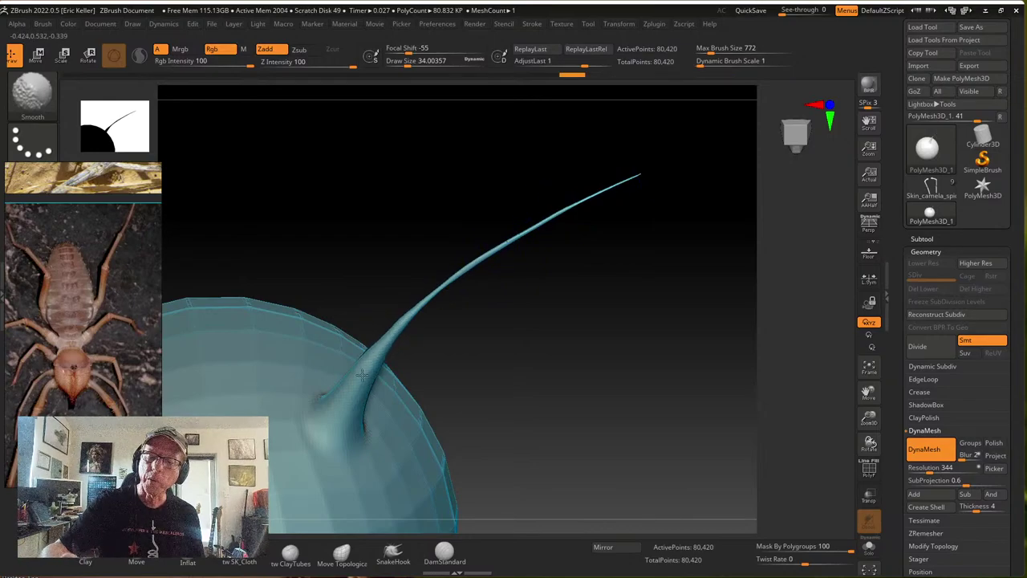
{"action": "left_click_drag", "start_coordinate": [440, 289], "coordinate": [650, 183]}
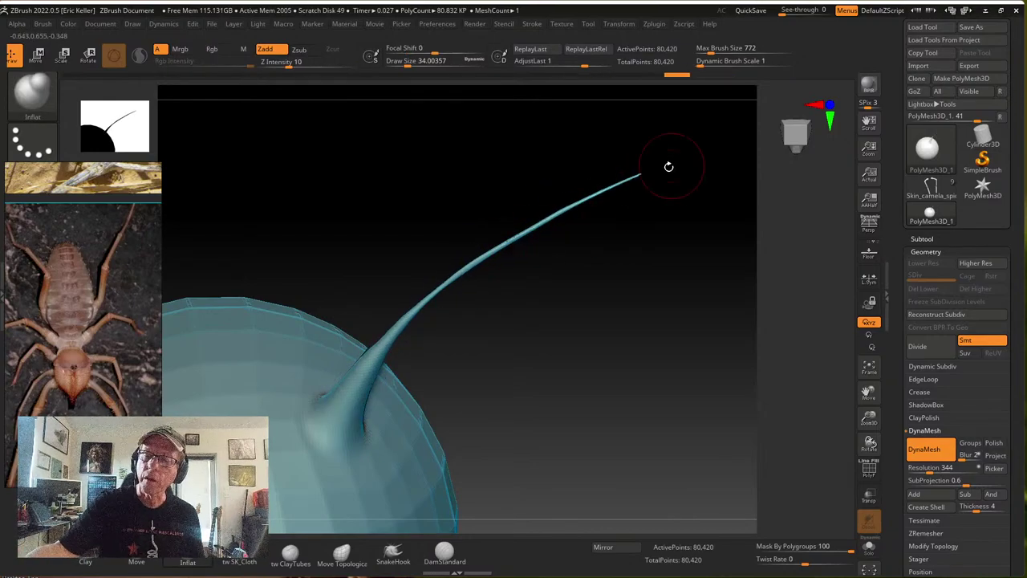
{"action": "key", "text": "shift"}
{"action": "left_click_drag", "start_coordinate": [543, 214], "coordinate": [555, 211], "text": "shift"}
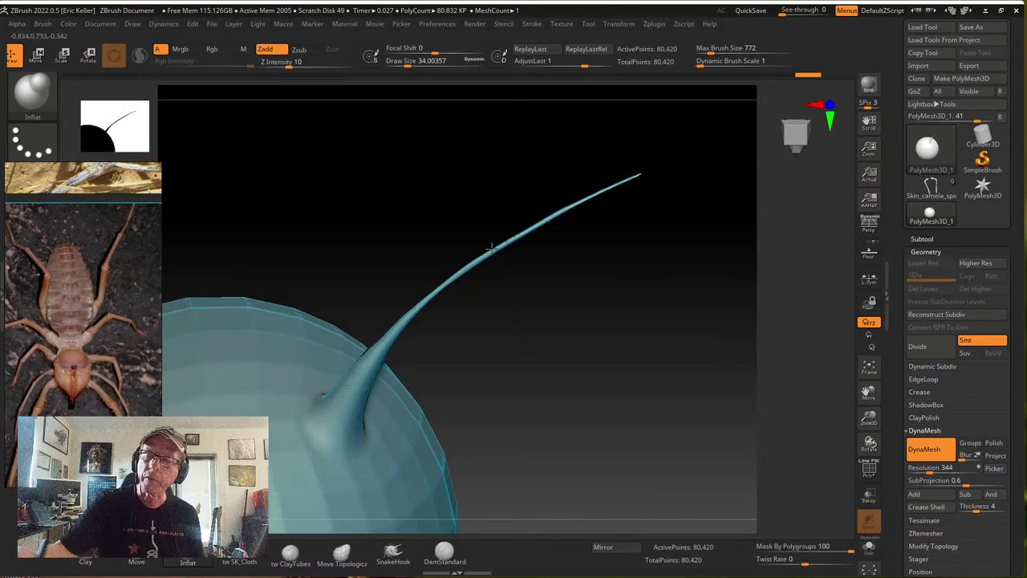
{"action": "left_click_drag", "start_coordinate": [491, 248], "coordinate": [624, 178]}
{"action": "key", "text": "shift"}
{"action": "key", "text": "shift"}
Remesh the spike, inflate the ends at its mid-length gap, fuse them with further remeshing, and smooth the bulge
{"action": "mouse_move", "coordinate": [516, 273]}
{"action": "left_mouse_down"}
{"action": "mouse_move", "coordinate": [504, 272]}
{"action": "mouse_move", "coordinate": [555, 275]}
{"action": "left_mouse_up"}
{"action": "key", "text": "shift"}
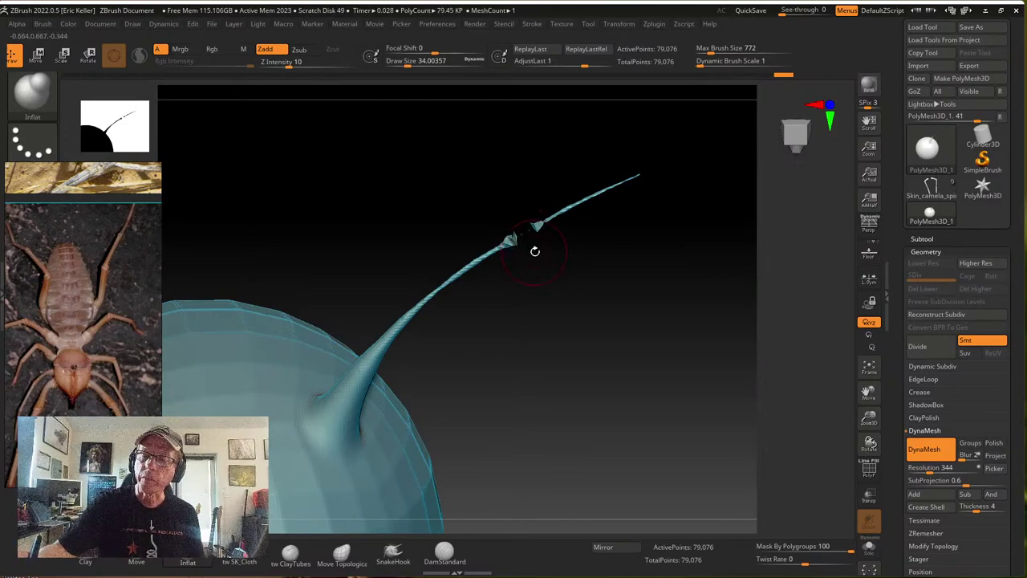
{"action": "left_click_drag", "start_coordinate": [546, 285], "coordinate": [576, 335], "text": "ctrl"}
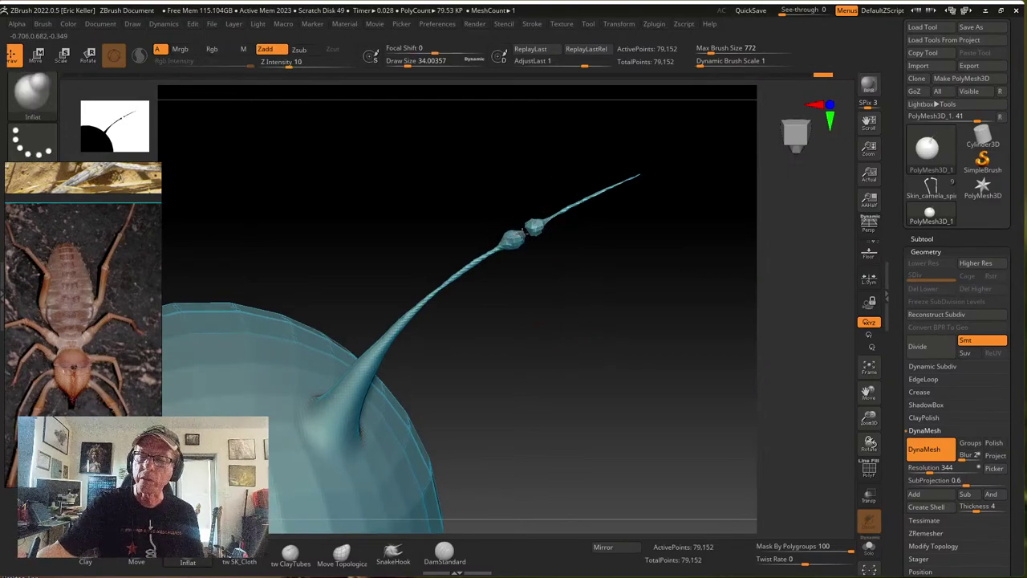
{"action": "mouse_move", "coordinate": [537, 306]}
{"action": "left_mouse_down", "text": "ctrl"}
{"action": "mouse_move", "coordinate": [571, 367]}
{"action": "mouse_move", "coordinate": [539, 300]}
{"action": "left_mouse_up", "text": "ctrl"}
{"action": "left_click_drag", "start_coordinate": [530, 231], "coordinate": [512, 244], "text": "shift"}
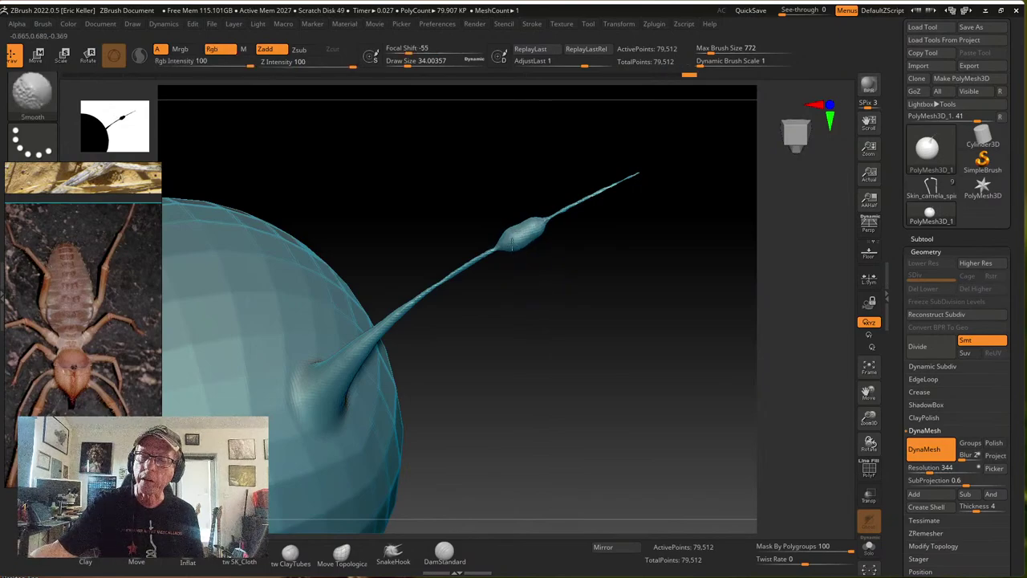
Undo the smoothing, bulge inflation and remeshes on the spike
{"action": "key", "text": "ctrl+z"}
{"action": "key", "text": "ctrl+z"}
{"action": "key", "text": "ctrl+z"}
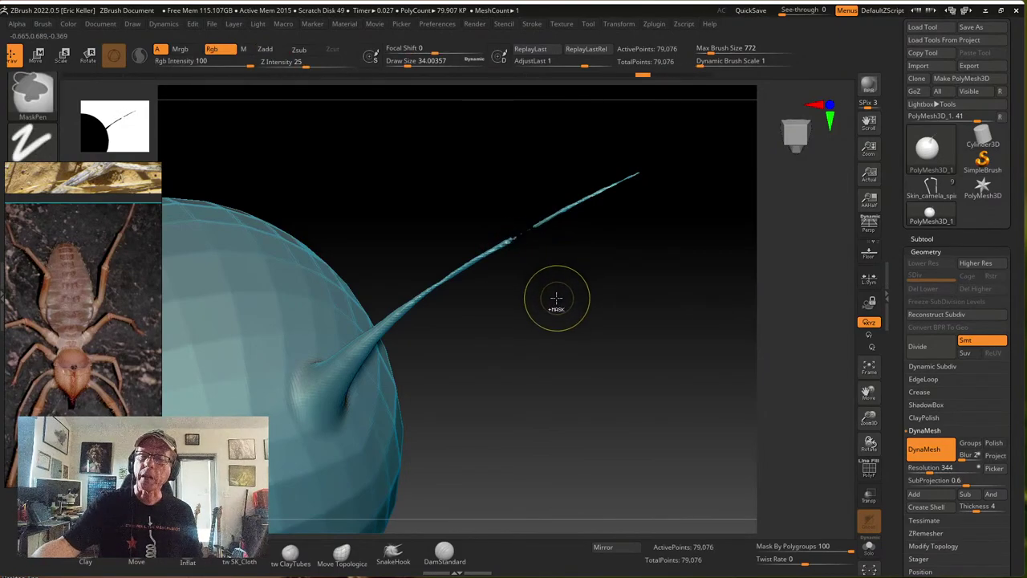
{"action": "key", "text": "ctrl+z"}
{"action": "key", "text": "ctrl+z"}
{"action": "key", "text": "ctrl+z"}
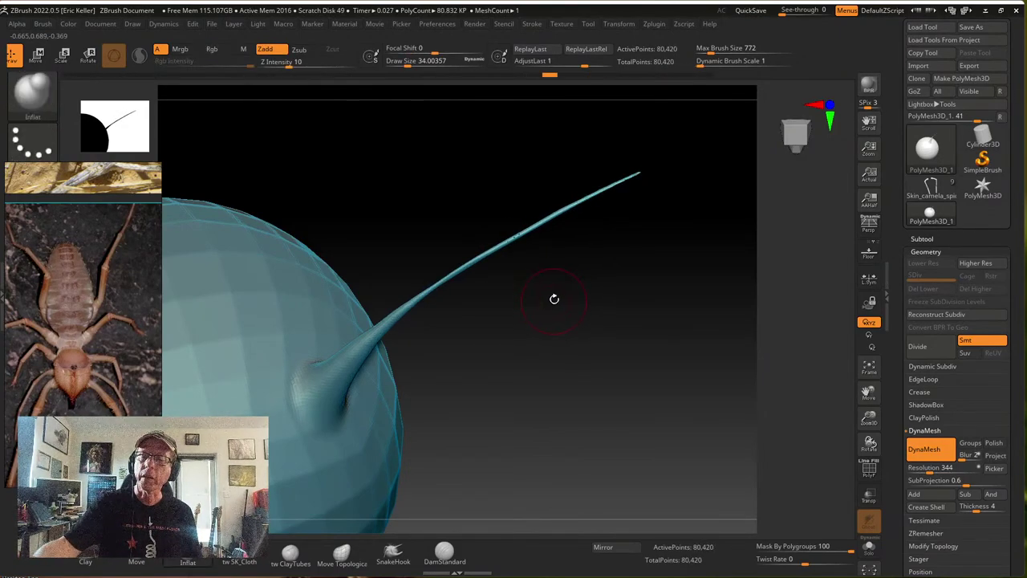
{"action": "left_click_drag", "start_coordinate": [554, 298], "coordinate": [557, 247]}
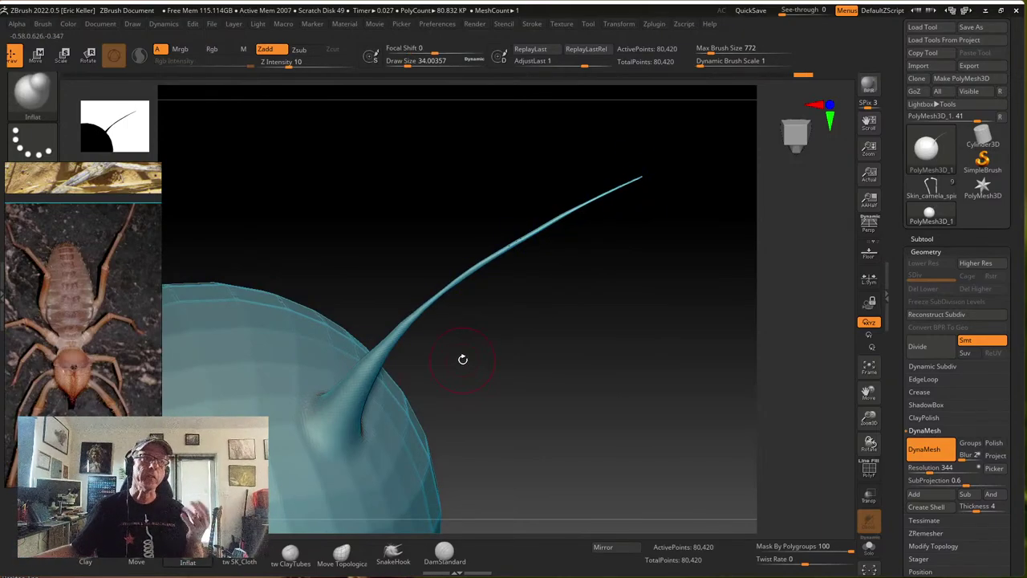
Switch back to the Skin_camela_spider_05 tool and compare the creature's front legs with the leg close-up in the reference photo
{"action": "left_click", "coordinate": [930, 190]}
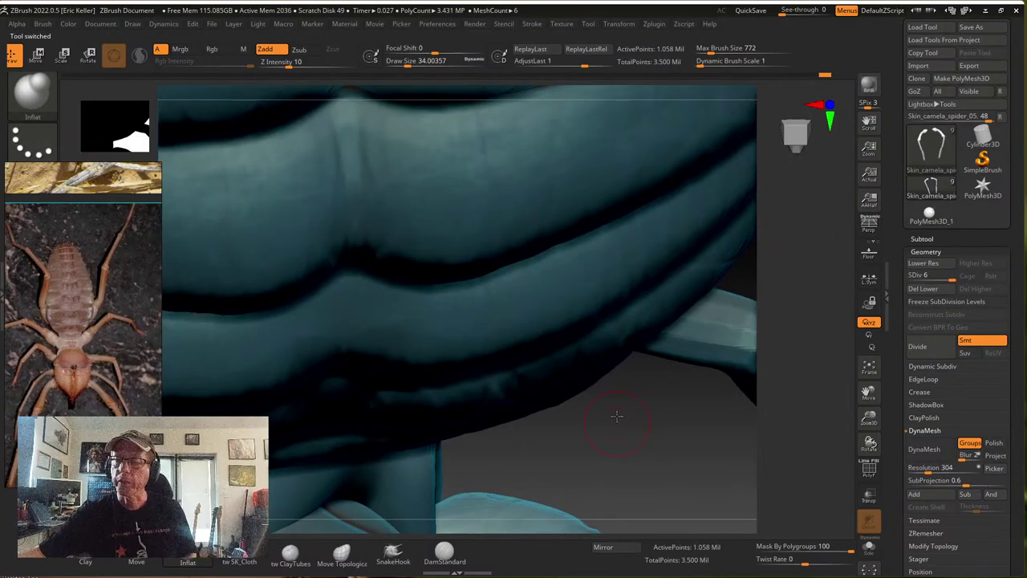
{"action": "left_click_drag", "start_coordinate": [617, 416], "coordinate": [596, 367]}
{"action": "key", "text": "f"}
{"action": "left_click_drag", "start_coordinate": [623, 412], "coordinate": [628, 374]}
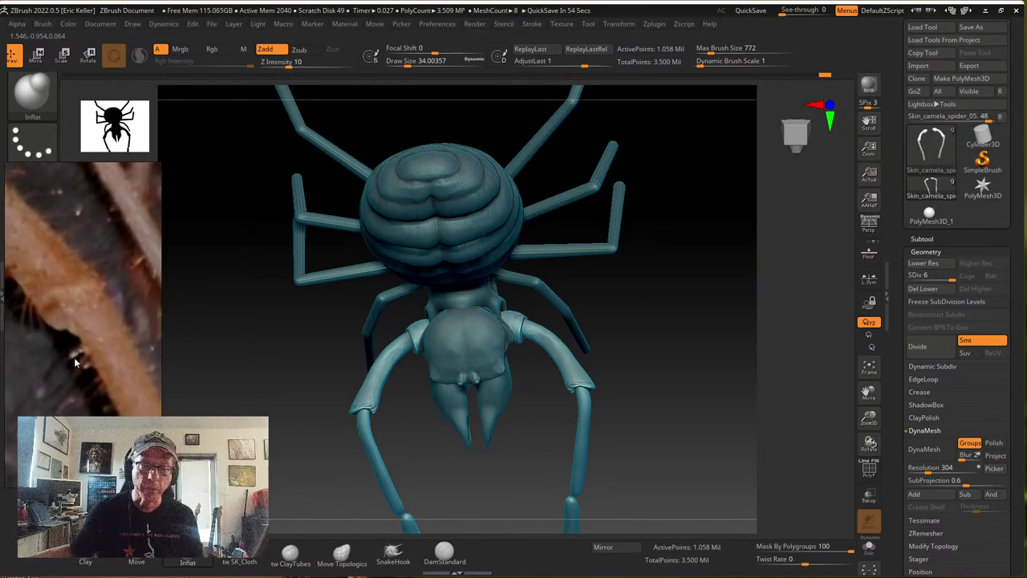
{"action": "mouse_move", "coordinate": [661, 408]}
{"action": "left_mouse_down"}
{"action": "mouse_move", "coordinate": [647, 382]}
{"action": "mouse_move", "coordinate": [657, 450]}
{"action": "mouse_move", "coordinate": [657, 405]}
{"action": "left_mouse_up"}
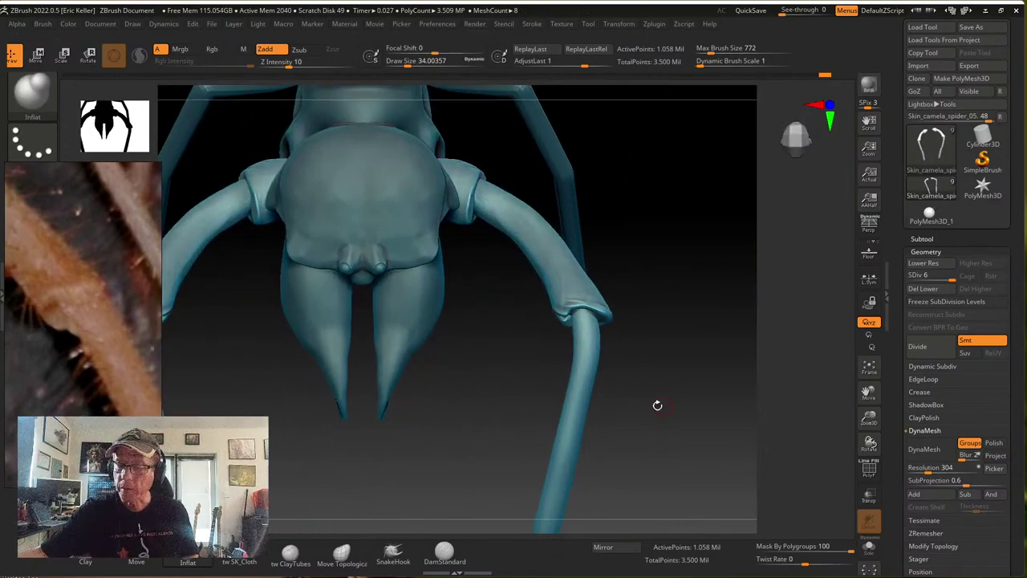
Place the Gizmo on the lower front-leg segment, undo a trial scale, and mask the rest of the legs except that segment
{"action": "key", "text": "w"}
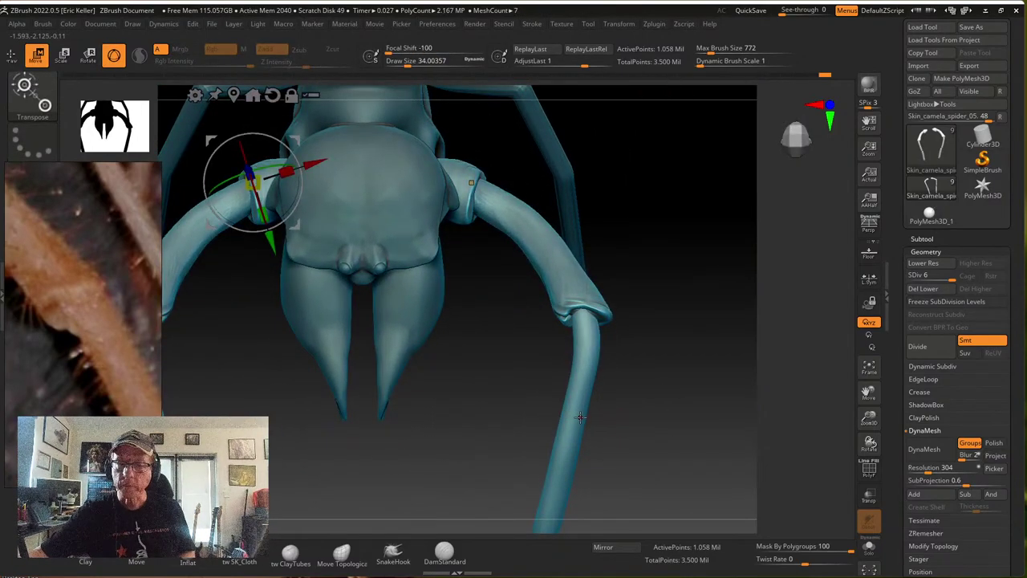
{"action": "left_click", "coordinate": [584, 415]}
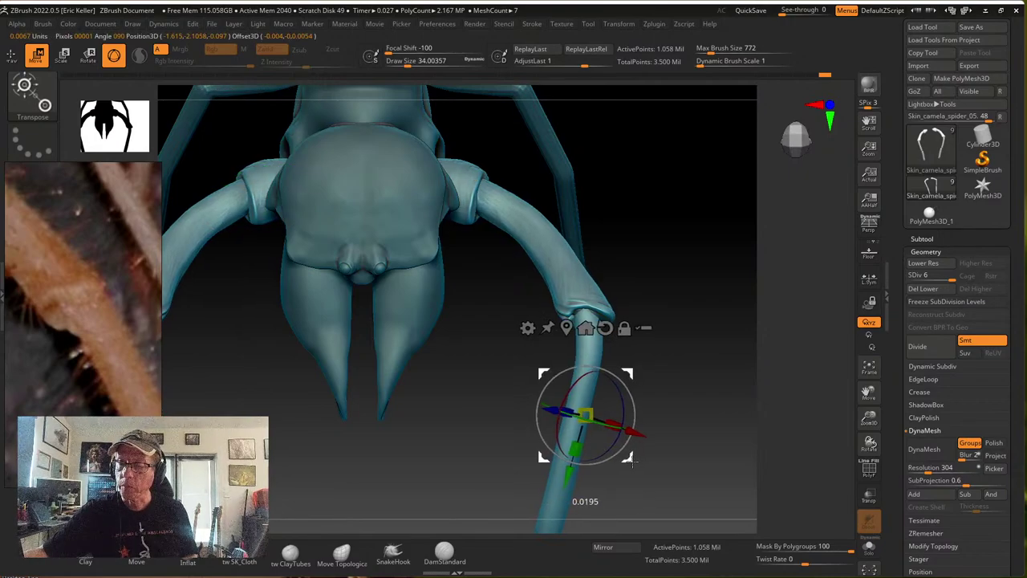
{"action": "key", "text": "ctrl+z"}
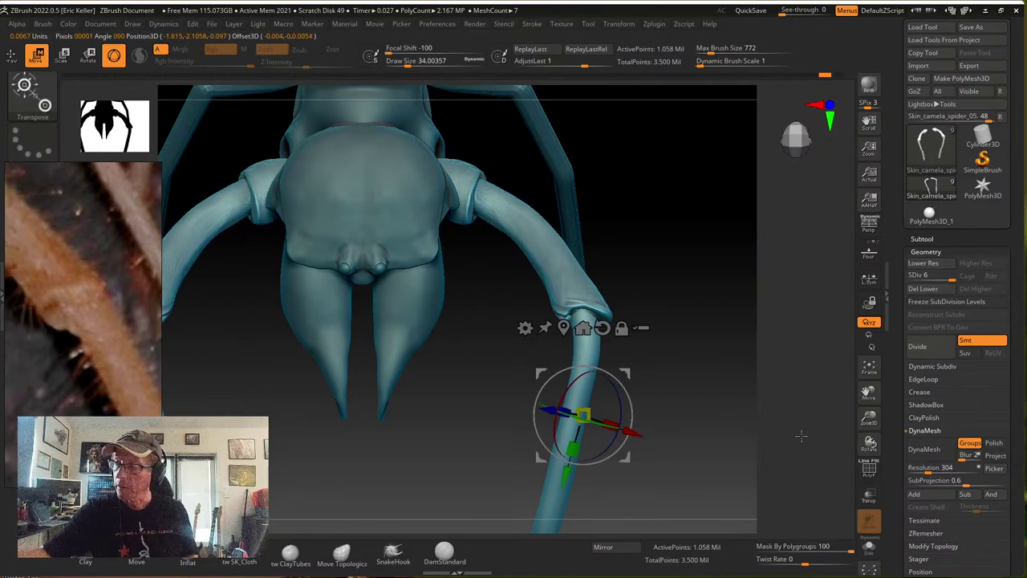
{"action": "left_click", "coordinate": [560, 491], "text": "ctrl"}
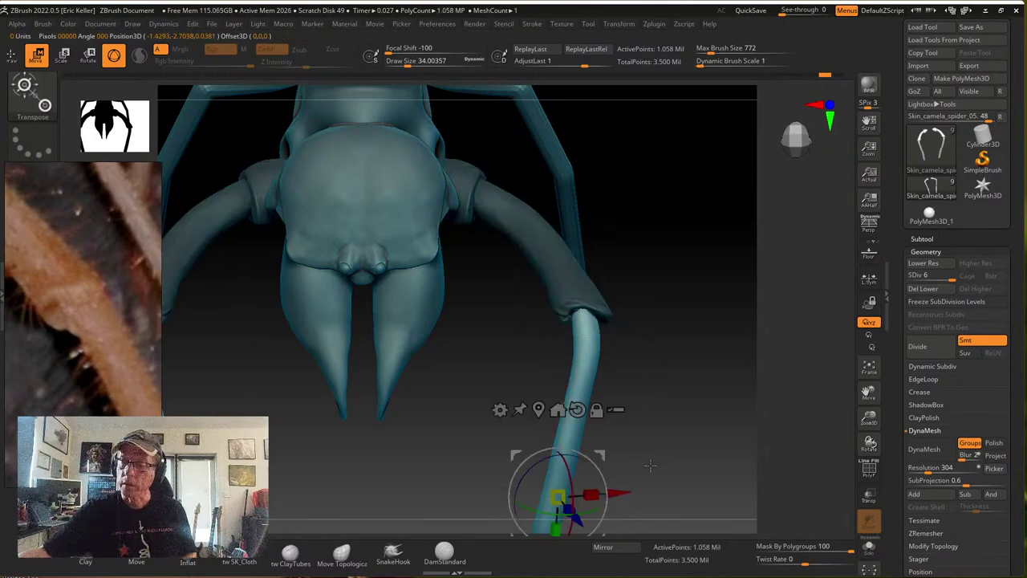
Leave the Gizmo, clear the mask on the front legs, and return to draw mode at the middle joint
{"action": "left_click_drag", "start_coordinate": [651, 465], "coordinate": [633, 375], "text": "alt"}
{"action": "left_click_drag", "start_coordinate": [645, 318], "coordinate": [628, 453], "text": "alt"}
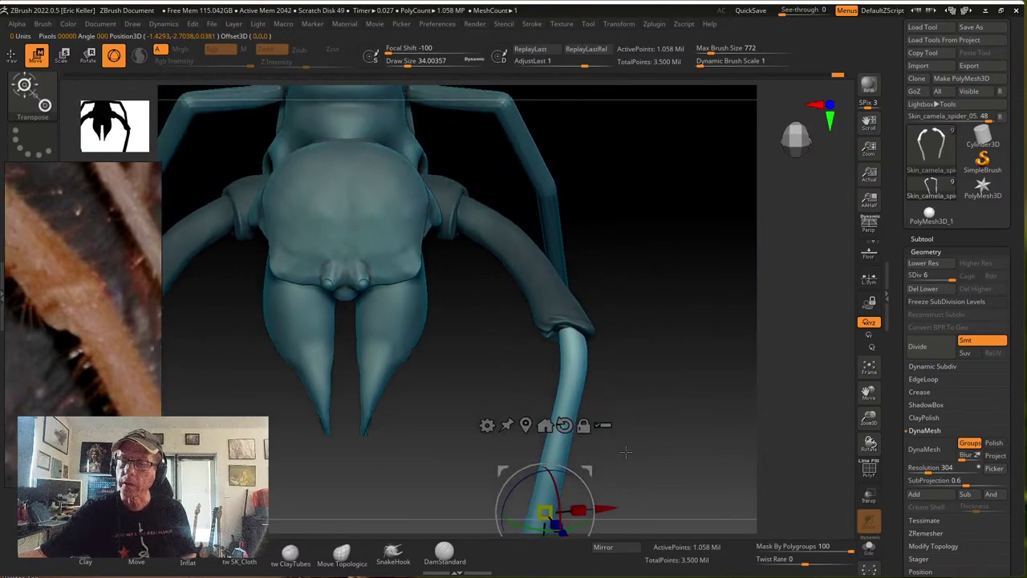
{"action": "left_click_drag", "start_coordinate": [617, 281], "coordinate": [628, 440]}
{"action": "left_click_drag", "start_coordinate": [542, 485], "coordinate": [619, 320], "text": "alt"}
{"action": "mouse_move", "coordinate": [685, 405]}
{"action": "left_mouse_down"}
{"action": "mouse_move", "coordinate": [687, 471]}
{"action": "mouse_move", "coordinate": [663, 409]}
{"action": "mouse_move", "coordinate": [686, 397]}
{"action": "mouse_move", "coordinate": [653, 401]}
{"action": "mouse_move", "coordinate": [658, 419]}
{"action": "mouse_move", "coordinate": [677, 427]}
{"action": "mouse_move", "coordinate": [693, 486]}
{"action": "mouse_move", "coordinate": [703, 452]}
{"action": "mouse_move", "coordinate": [688, 378]}
{"action": "mouse_move", "coordinate": [633, 353]}
{"action": "left_mouse_up"}
{"action": "key", "text": "q"}
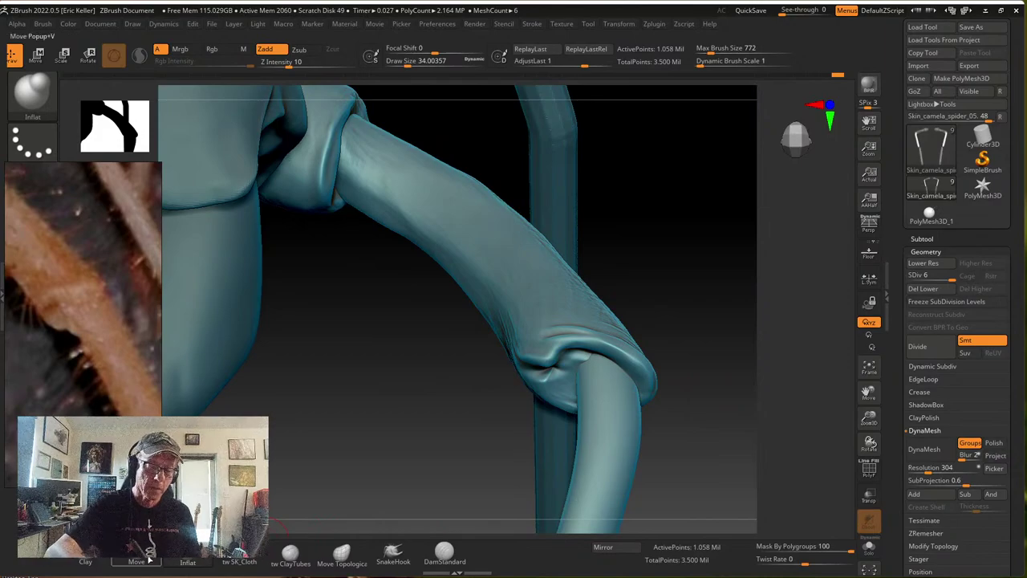
Isolate the upper front-leg segment, deepen the socket at its outer end with tw ClayTubes at draw size about 40, and unhide the rest
{"action": "left_click", "coordinate": [291, 555]}
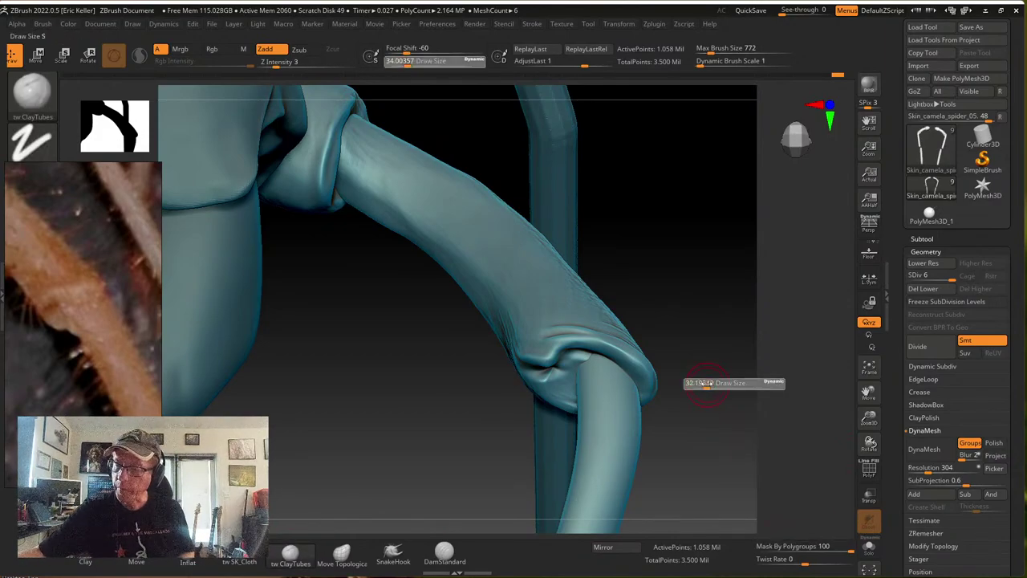
{"action": "left_click", "coordinate": [618, 345], "text": "ctrl+shift"}
{"action": "key", "text": "s"}
{"action": "left_click_drag", "start_coordinate": [679, 374], "coordinate": [653, 338]}
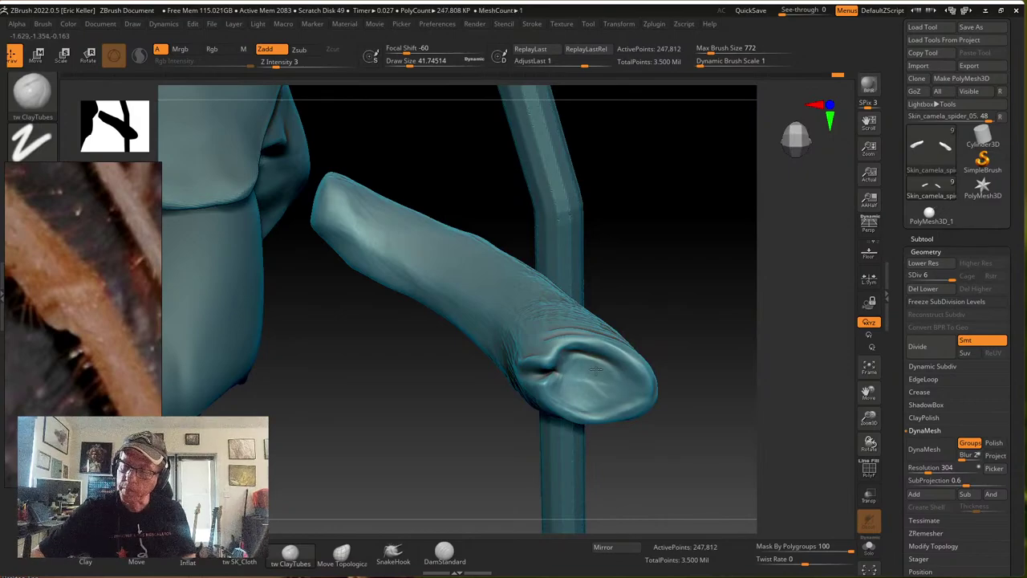
{"action": "key", "text": "s"}
{"action": "left_click_drag", "start_coordinate": [649, 333], "coordinate": [626, 318]}
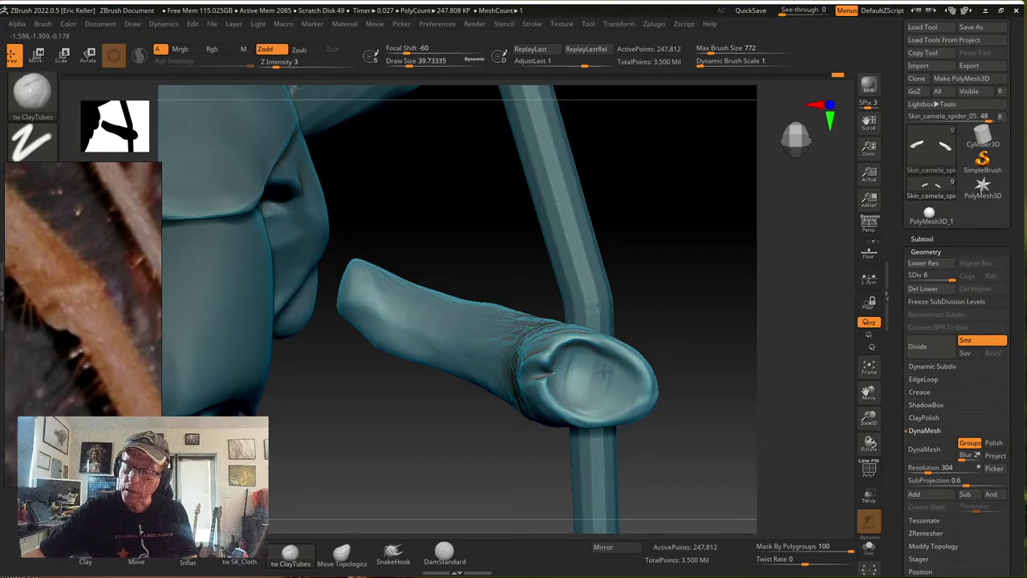
{"action": "mouse_move", "coordinate": [692, 316]}
{"action": "left_mouse_down"}
{"action": "mouse_move", "coordinate": [674, 302]}
{"action": "mouse_move", "coordinate": [695, 328]}
{"action": "left_mouse_up"}
{"action": "left_click", "coordinate": [697, 298], "text": "ctrl+shift"}
{"action": "key", "text": "ctrl+z"}
{"action": "key", "text": "ctrl+z"}
{"action": "key", "text": "ctrl+z"}
{"action": "key", "text": "ctrl+z"}
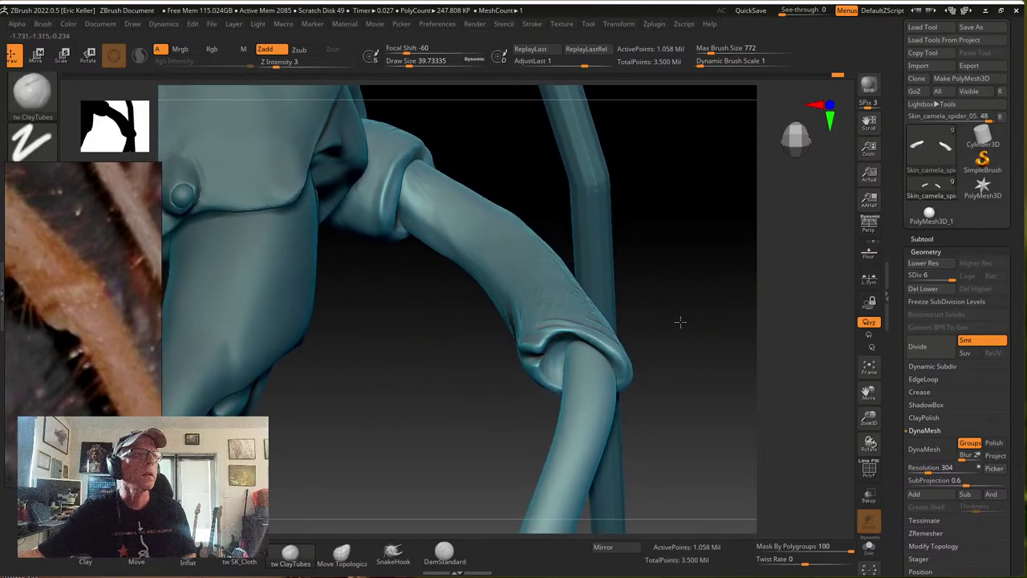
{"action": "key", "text": "ctrl+z"}
{"action": "key", "text": "ctrl+z"}
{"action": "key", "text": "ctrl+z"}
{"action": "key", "text": "ctrl+z"}
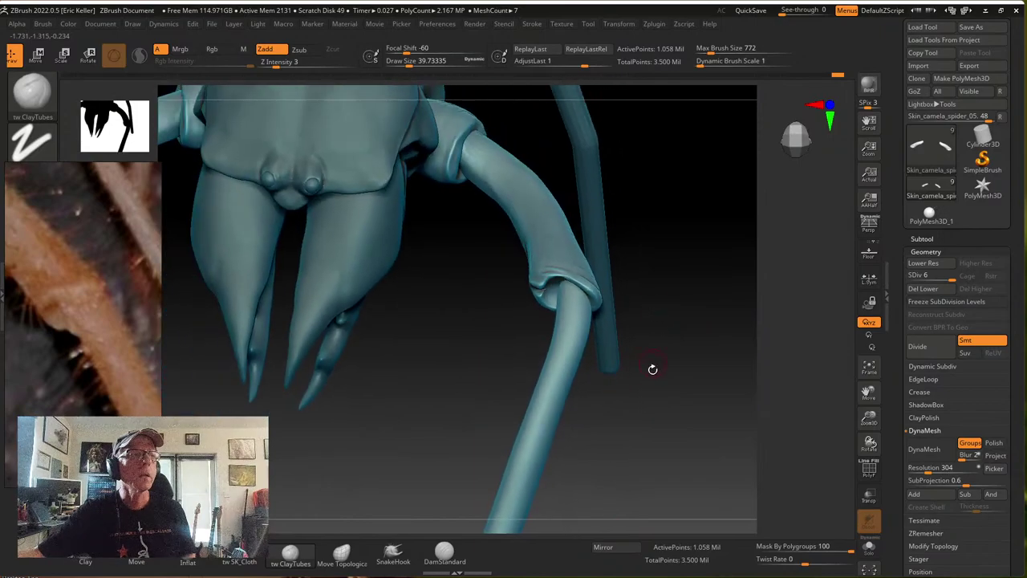
{"action": "key", "text": "ctrl+z"}
{"action": "key", "text": "ctrl+z"}
{"action": "key", "text": "ctrl+z"}
{"action": "key", "text": "ctrl+z"}
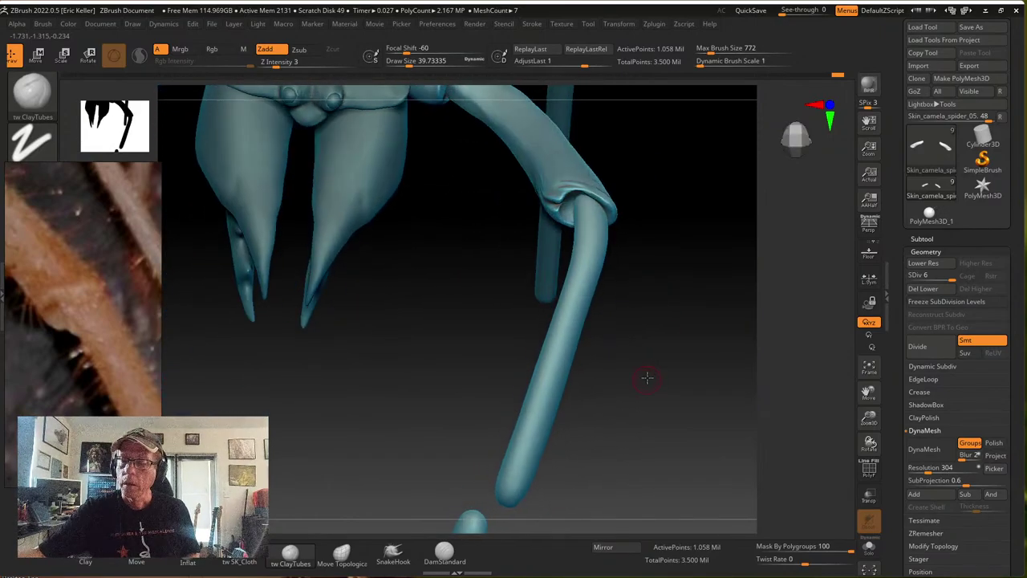
Lower the front legs' mesh to subdivision level 2
{"action": "key", "text": "s"}
{"action": "left_click_drag", "start_coordinate": [634, 366], "coordinate": [637, 366]}
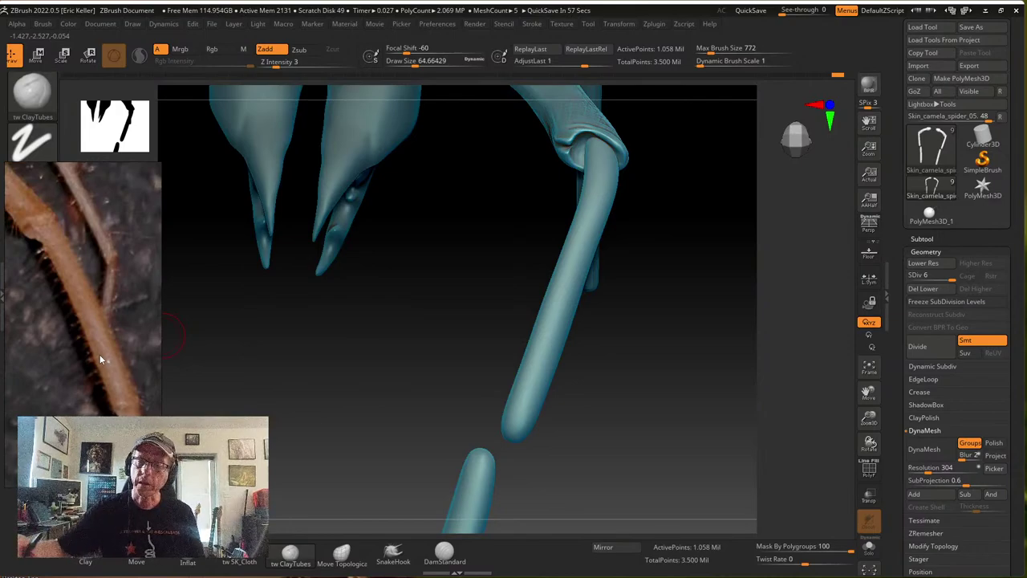
{"action": "left_click_drag", "start_coordinate": [562, 321], "coordinate": [599, 384]}
{"action": "key", "text": "shift+d"}
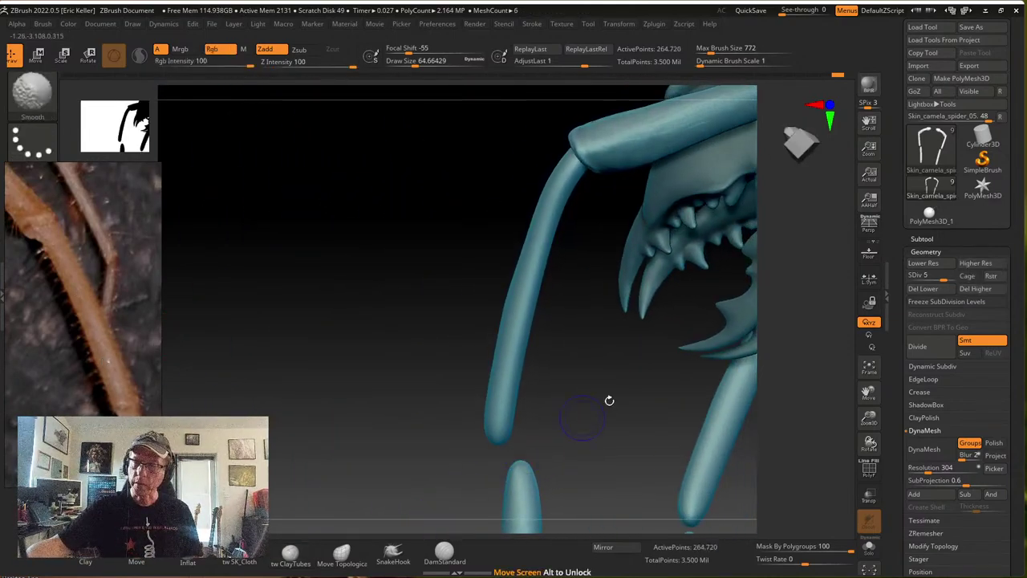
{"action": "key", "text": "shift+d"}
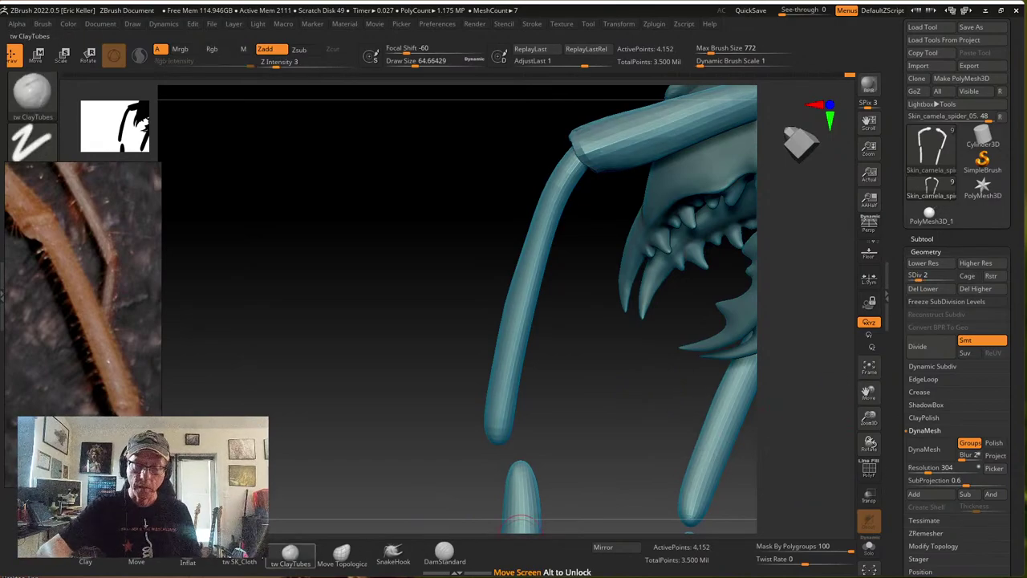
Bend the lower front-leg segment to follow the reference photo, using the Move brush at draw size about 198
{"action": "left_click", "coordinate": [137, 557]}
{"action": "key", "text": "s"}
{"action": "left_click_drag", "start_coordinate": [581, 284], "coordinate": [601, 284]}
{"action": "left_click_drag", "start_coordinate": [549, 197], "coordinate": [555, 186]}
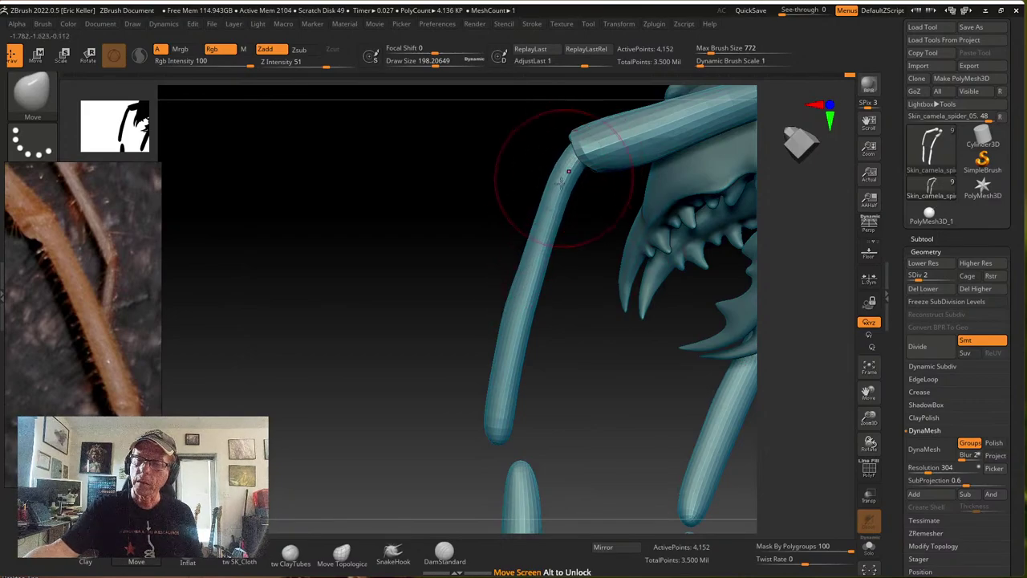
{"action": "mouse_move", "coordinate": [562, 293]}
{"action": "left_mouse_down"}
{"action": "mouse_move", "coordinate": [630, 323]}
{"action": "mouse_move", "coordinate": [615, 246]}
{"action": "mouse_move", "coordinate": [551, 230]}
{"action": "left_mouse_up"}
{"action": "key", "text": "ctrl+z"}
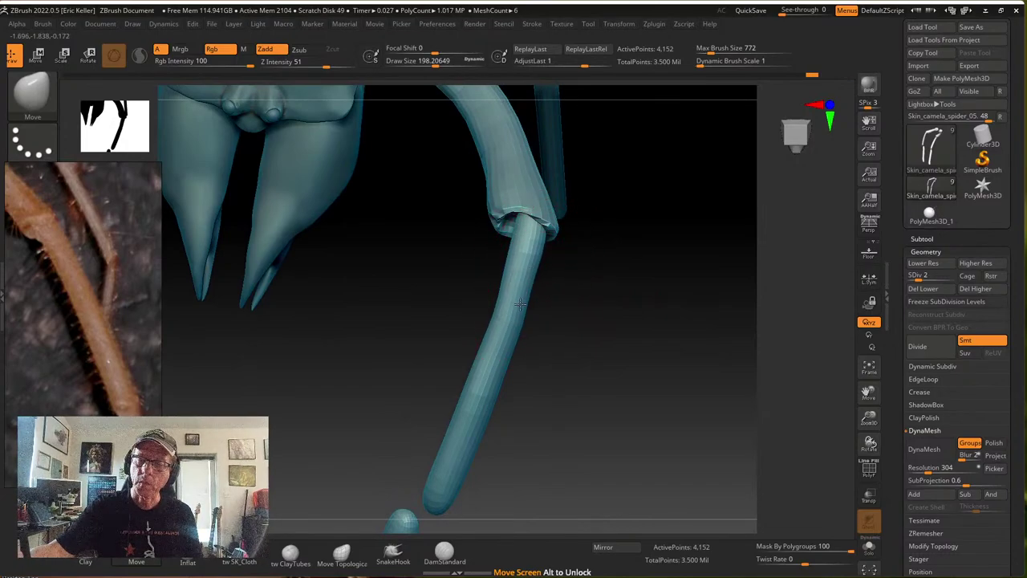
{"action": "left_click_drag", "start_coordinate": [511, 327], "coordinate": [504, 337]}
{"action": "mouse_move", "coordinate": [497, 426]}
{"action": "left_mouse_down"}
{"action": "mouse_move", "coordinate": [550, 362]}
{"action": "mouse_move", "coordinate": [521, 403]}
{"action": "left_mouse_up"}
Push the rounded lower end of the segment inward into a hollow with a smaller Move brush, draw size about 73
{"action": "key", "text": "s"}
{"action": "left_click_drag", "start_coordinate": [440, 468], "coordinate": [441, 454]}
{"action": "mouse_move", "coordinate": [492, 432]}
{"action": "left_mouse_down"}
{"action": "mouse_move", "coordinate": [514, 436]}
{"action": "mouse_move", "coordinate": [507, 425]}
{"action": "mouse_move", "coordinate": [527, 438]}
{"action": "mouse_move", "coordinate": [532, 427]}
{"action": "mouse_move", "coordinate": [520, 437]}
{"action": "left_mouse_up"}
{"action": "key", "text": "s"}
{"action": "key", "text": "s"}
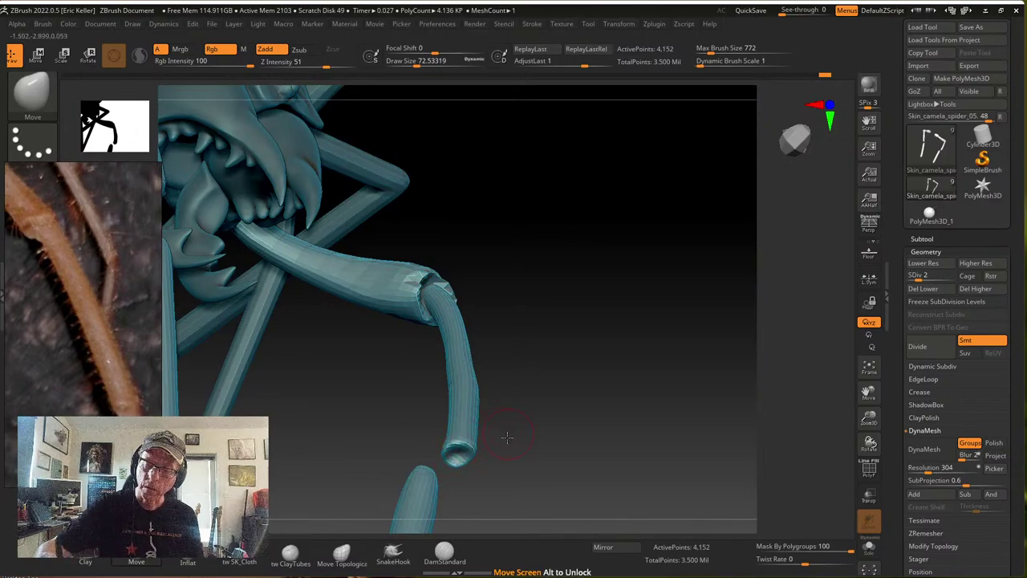
Flare the hollow end outward and refine the segment's curve with the Move brush at draw size about 115
{"action": "mouse_move", "coordinate": [506, 437]}
{"action": "left_mouse_down"}
{"action": "mouse_move", "coordinate": [487, 420]}
{"action": "mouse_move", "coordinate": [482, 448]}
{"action": "left_mouse_up"}
{"action": "key", "text": "s"}
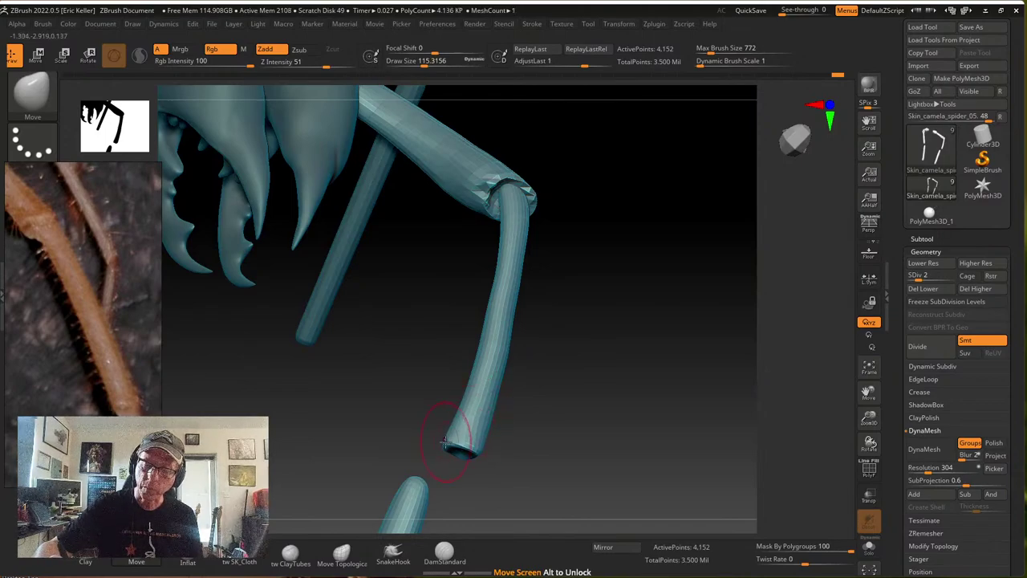
{"action": "left_click_drag", "start_coordinate": [488, 411], "coordinate": [512, 390]}
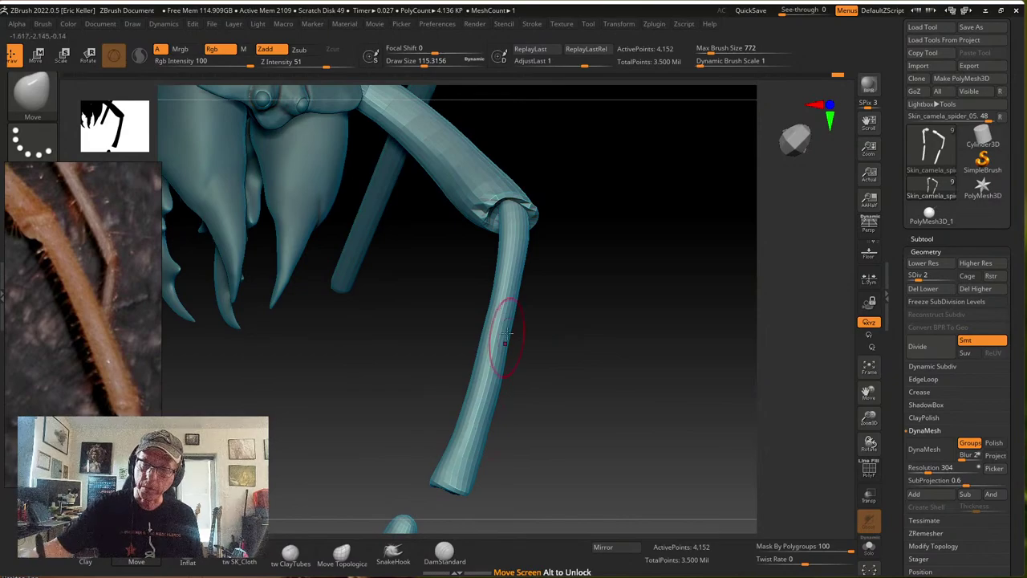
{"action": "left_click_drag", "start_coordinate": [546, 403], "coordinate": [488, 452]}
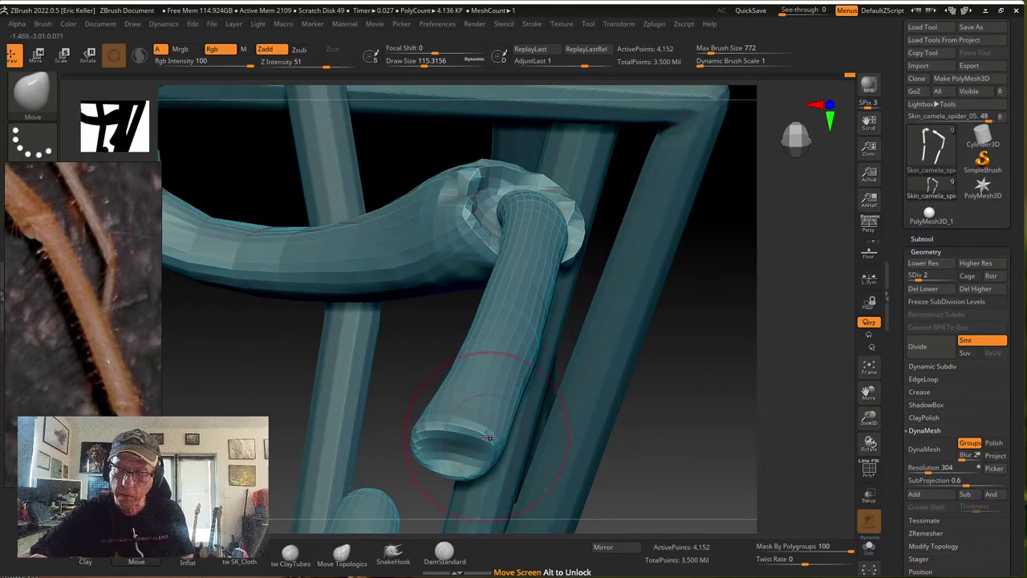
Widen and shape the rim of the segment's hollow end from several sides with the Move brush at draw sizes of about 57 to 93
{"action": "key", "text": "s"}
{"action": "left_click_drag", "start_coordinate": [471, 441], "coordinate": [470, 440]}
{"action": "right_click_drag", "start_coordinate": [470, 440], "coordinate": [459, 452]}
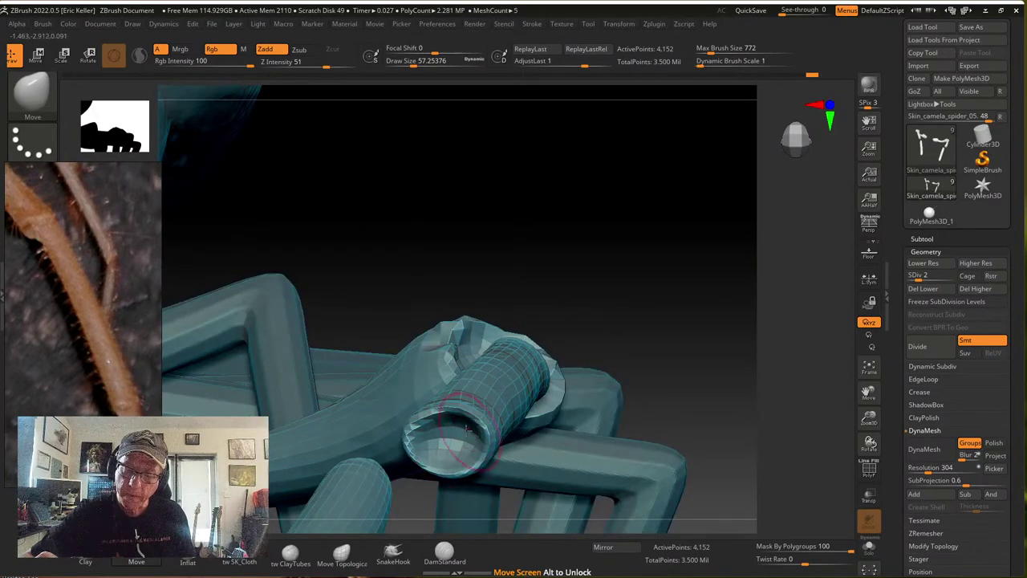
{"action": "right_click_drag", "start_coordinate": [428, 433], "coordinate": [447, 407]}
{"action": "key", "text": "s"}
{"action": "left_click_drag", "start_coordinate": [447, 412], "coordinate": [459, 412]}
{"action": "mouse_move", "coordinate": [458, 413]}
{"action": "right_mouse_down"}
{"action": "mouse_move", "coordinate": [479, 397]}
{"action": "mouse_move", "coordinate": [472, 415]}
{"action": "mouse_move", "coordinate": [516, 432]}
{"action": "mouse_move", "coordinate": [477, 426]}
{"action": "right_mouse_up"}
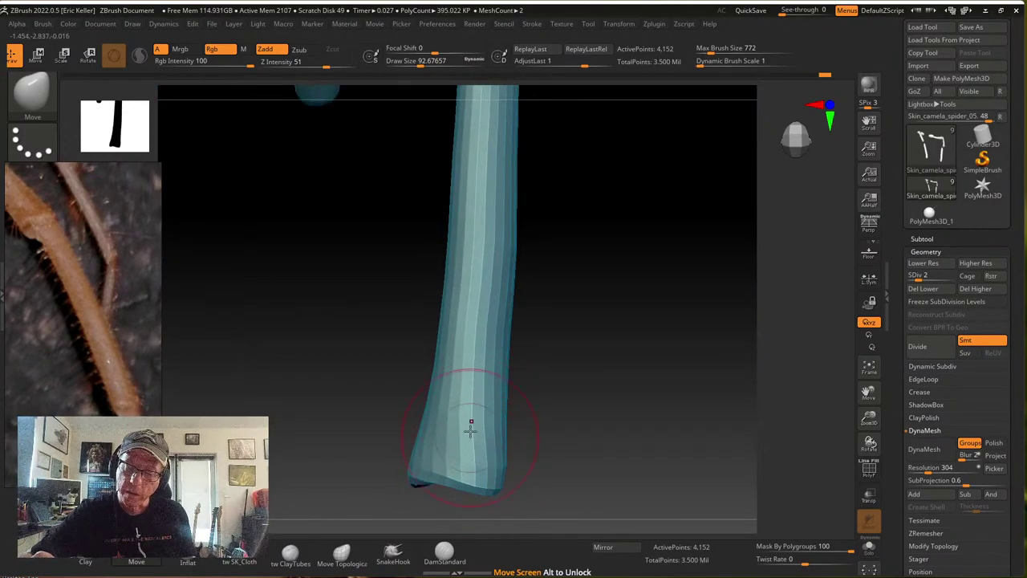
{"action": "mouse_move", "coordinate": [533, 385]}
{"action": "right_mouse_down"}
{"action": "mouse_move", "coordinate": [557, 362]}
{"action": "mouse_move", "coordinate": [573, 404]}
{"action": "mouse_move", "coordinate": [562, 420]}
{"action": "right_mouse_up"}
{"action": "key", "text": "s"}
{"action": "mouse_move", "coordinate": [562, 420]}
{"action": "left_mouse_down"}
{"action": "mouse_move", "coordinate": [535, 426]}
{"action": "mouse_move", "coordinate": [491, 406]}
{"action": "left_mouse_up"}
{"action": "mouse_move", "coordinate": [420, 393]}
{"action": "left_mouse_down"}
{"action": "mouse_move", "coordinate": [481, 316]}
{"action": "mouse_move", "coordinate": [509, 321]}
{"action": "mouse_move", "coordinate": [462, 394]}
{"action": "mouse_move", "coordinate": [520, 362]}
{"action": "mouse_move", "coordinate": [522, 488]}
{"action": "mouse_move", "coordinate": [530, 406]}
{"action": "mouse_move", "coordinate": [566, 406]}
{"action": "mouse_move", "coordinate": [470, 477]}
{"action": "left_mouse_up"}
Raise the front legs' mesh to subdivision level 5
{"action": "key", "text": "s"}
{"action": "key", "text": "ctrl+d"}
{"action": "key", "text": "ctrl+d"}
Sculpt folds along the rim of the segment's lower end with the tw SK_Cloth brush at draw size about 34
{"action": "left_click", "coordinate": [240, 559]}
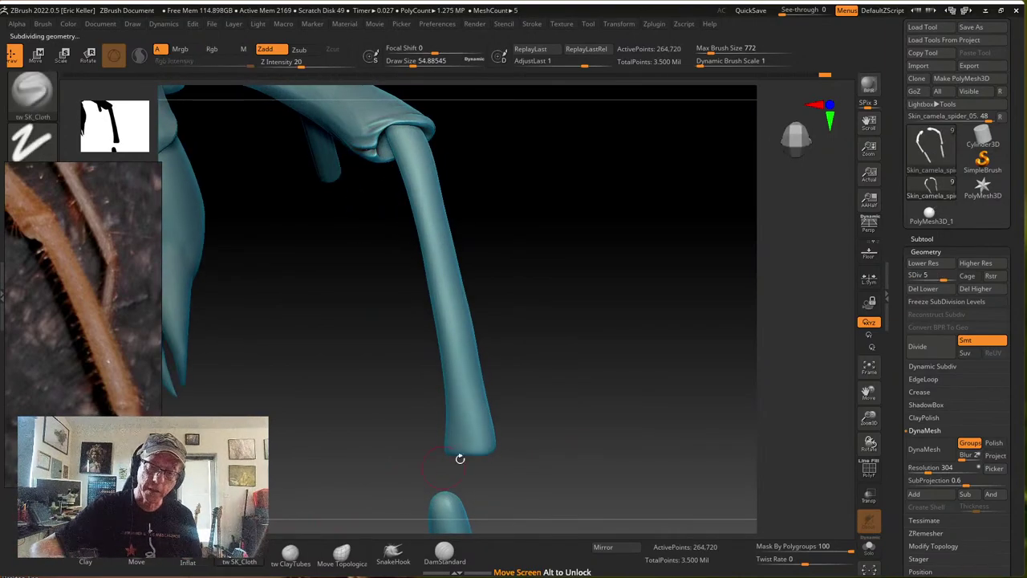
{"action": "key", "text": "s"}
{"action": "left_click_drag", "start_coordinate": [554, 409], "coordinate": [562, 356]}
{"action": "left_click", "coordinate": [553, 407]}
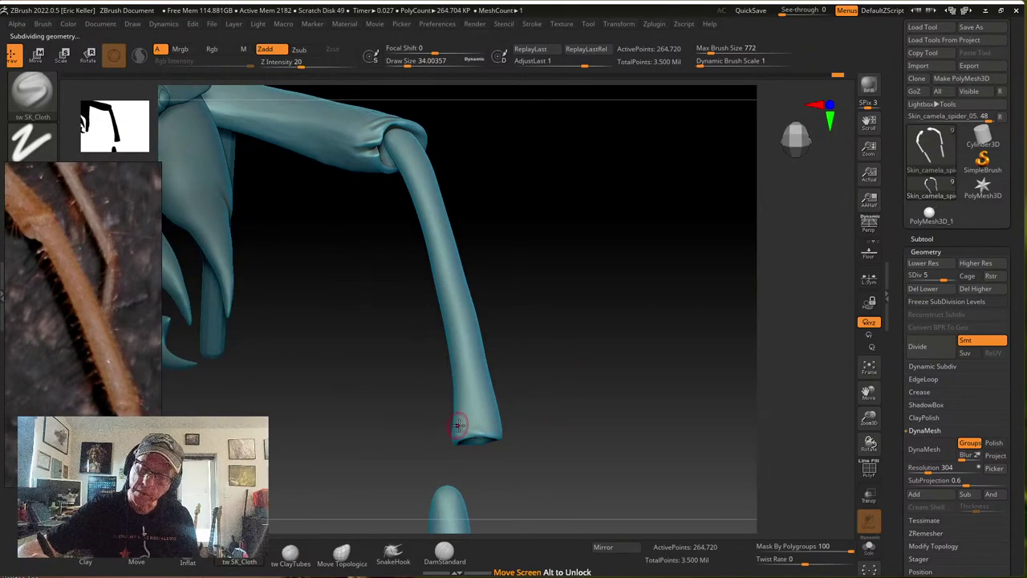
{"action": "left_click_drag", "start_coordinate": [550, 466], "coordinate": [586, 399]}
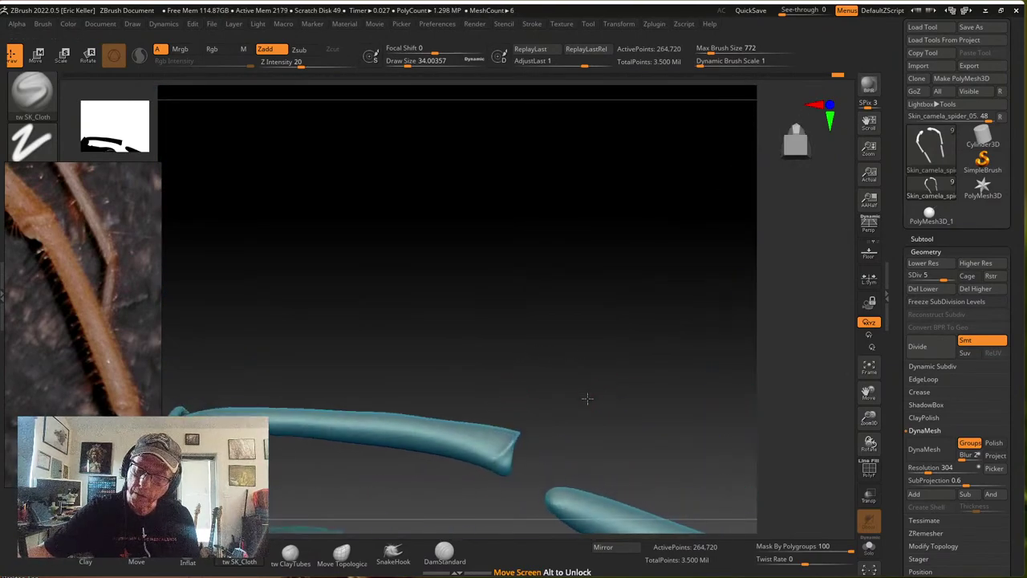
{"action": "left_click_drag", "start_coordinate": [531, 445], "coordinate": [518, 453]}
{"action": "key", "text": "ctrl+z"}
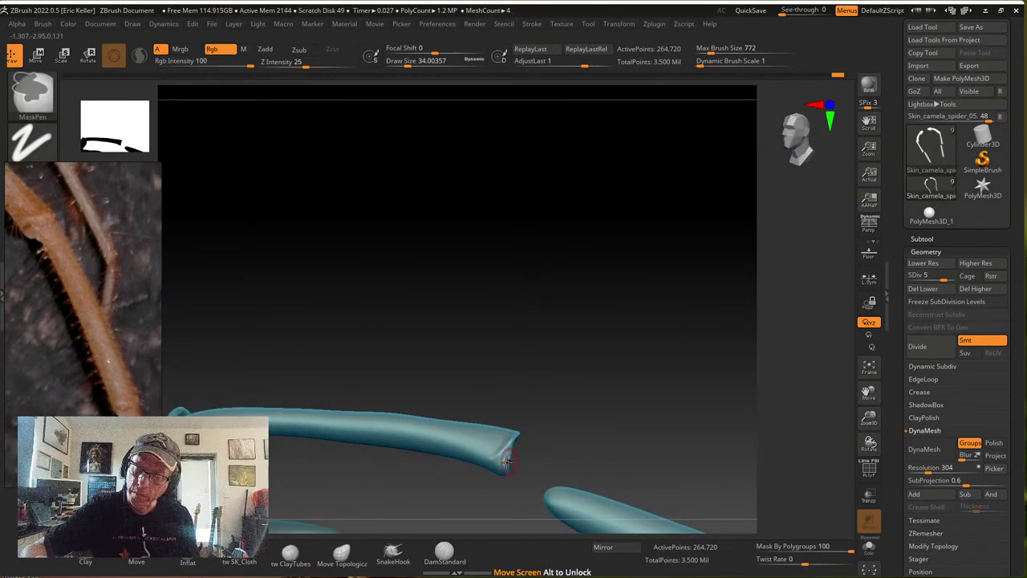
{"action": "mouse_move", "coordinate": [520, 451]}
{"action": "left_mouse_down"}
{"action": "mouse_move", "coordinate": [545, 335]}
{"action": "mouse_move", "coordinate": [539, 493]}
{"action": "mouse_move", "coordinate": [525, 374]}
{"action": "mouse_move", "coordinate": [542, 460]}
{"action": "mouse_move", "coordinate": [536, 405]}
{"action": "mouse_move", "coordinate": [514, 431]}
{"action": "mouse_move", "coordinate": [458, 436]}
{"action": "mouse_move", "coordinate": [451, 447]}
{"action": "mouse_move", "coordinate": [440, 422]}
{"action": "mouse_move", "coordinate": [469, 371]}
{"action": "mouse_move", "coordinate": [448, 365]}
{"action": "mouse_move", "coordinate": [463, 353]}
{"action": "mouse_move", "coordinate": [497, 372]}
{"action": "mouse_move", "coordinate": [434, 424]}
{"action": "mouse_move", "coordinate": [455, 450]}
{"action": "mouse_move", "coordinate": [450, 401]}
{"action": "mouse_move", "coordinate": [499, 397]}
{"action": "mouse_move", "coordinate": [345, 401]}
{"action": "left_mouse_up"}
Reshape the open rim of the segment's end with the Move brush at draw size about 34 and smooth its notch
{"action": "left_click", "coordinate": [136, 561]}
{"action": "right_click_drag", "start_coordinate": [484, 363], "coordinate": [479, 355]}
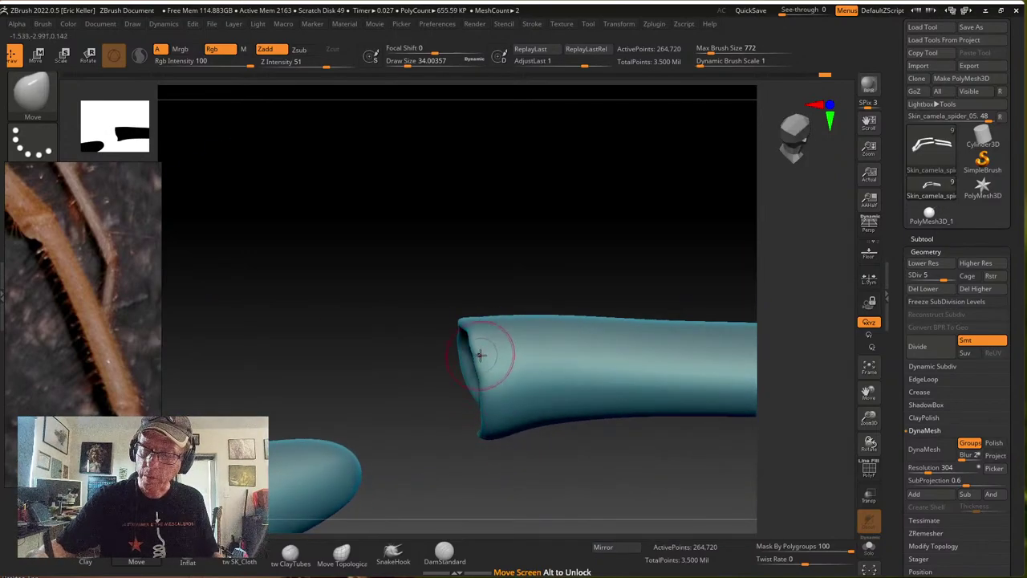
{"action": "left_click_drag", "start_coordinate": [481, 363], "coordinate": [485, 370], "text": "shift"}
{"action": "mouse_move", "coordinate": [478, 358]}
{"action": "right_mouse_down"}
{"action": "mouse_move", "coordinate": [500, 388]}
{"action": "mouse_move", "coordinate": [486, 380]}
{"action": "right_mouse_up"}
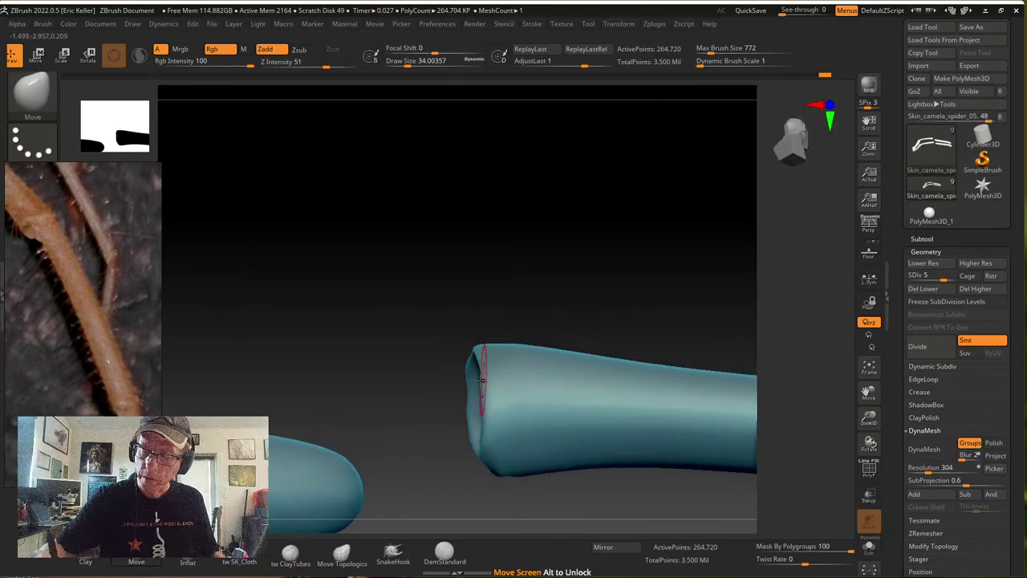
{"action": "right_click_drag", "start_coordinate": [494, 466], "coordinate": [500, 439]}
{"action": "left_click_drag", "start_coordinate": [499, 439], "coordinate": [486, 374]}
{"action": "left_click_drag", "start_coordinate": [484, 417], "coordinate": [490, 391]}
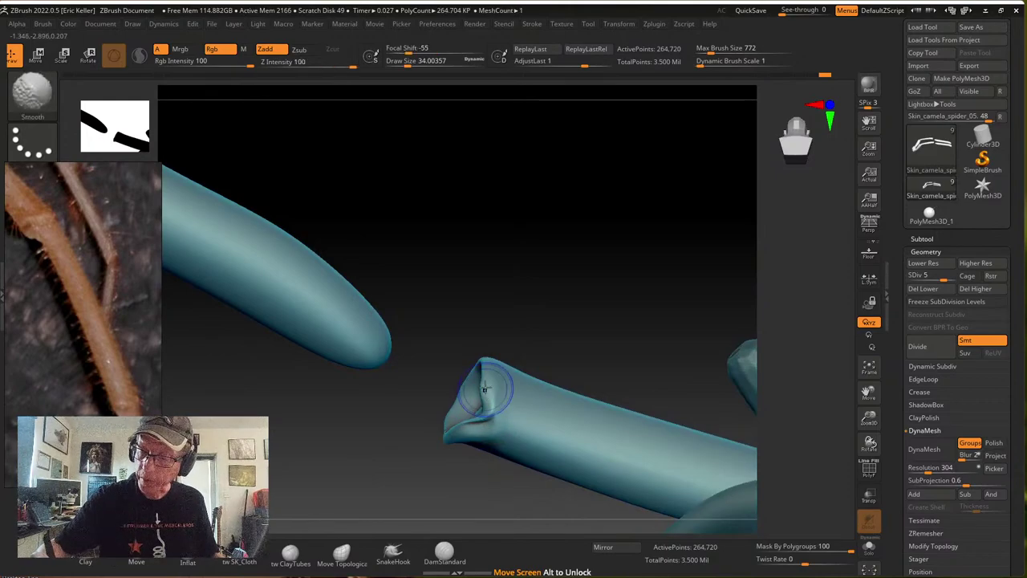
Adjust the outer contour of the segment's lower end with the Move brush and switch to the tw SK_Cloth brush
{"action": "right_click_drag", "start_coordinate": [490, 392], "coordinate": [491, 374]}
{"action": "left_click_drag", "start_coordinate": [518, 301], "coordinate": [552, 406]}
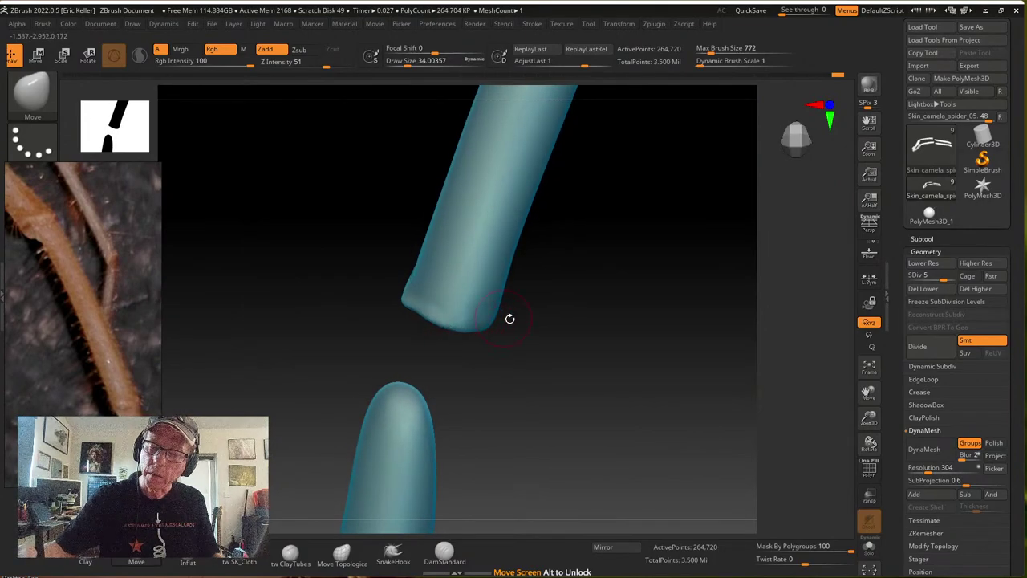
{"action": "mouse_move", "coordinate": [509, 318]}
{"action": "left_mouse_down"}
{"action": "mouse_move", "coordinate": [406, 344]}
{"action": "mouse_move", "coordinate": [420, 356]}
{"action": "mouse_move", "coordinate": [390, 342]}
{"action": "mouse_move", "coordinate": [364, 367]}
{"action": "left_mouse_up"}
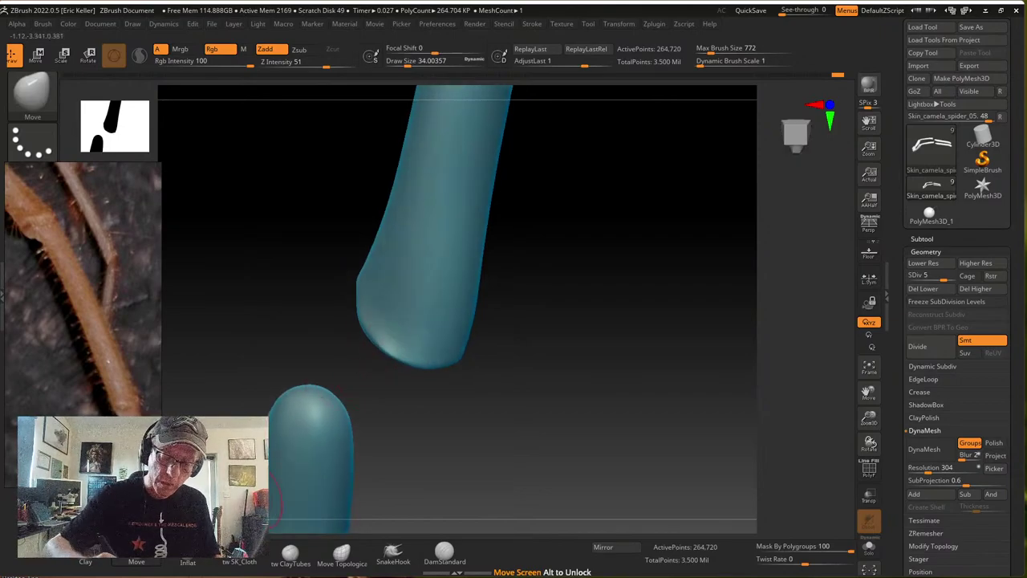
{"action": "left_click", "coordinate": [239, 561]}
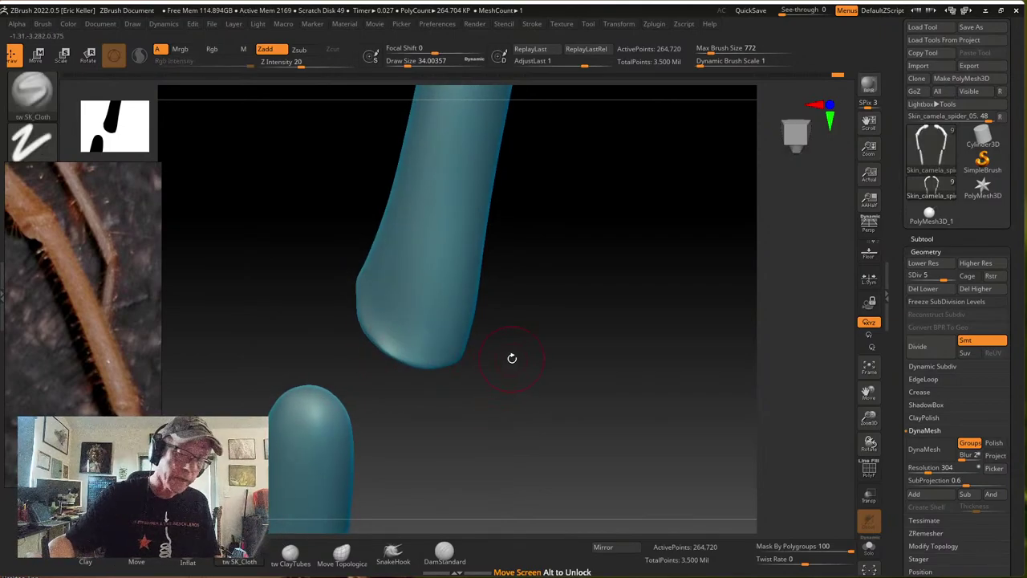
Set the draw size to about 24 and sculpt cloth-brush folds around the lower end of the upper leg segment, smoothing them lightly
{"action": "key", "text": "s"}
{"action": "left_click_drag", "start_coordinate": [512, 358], "coordinate": [507, 368]}
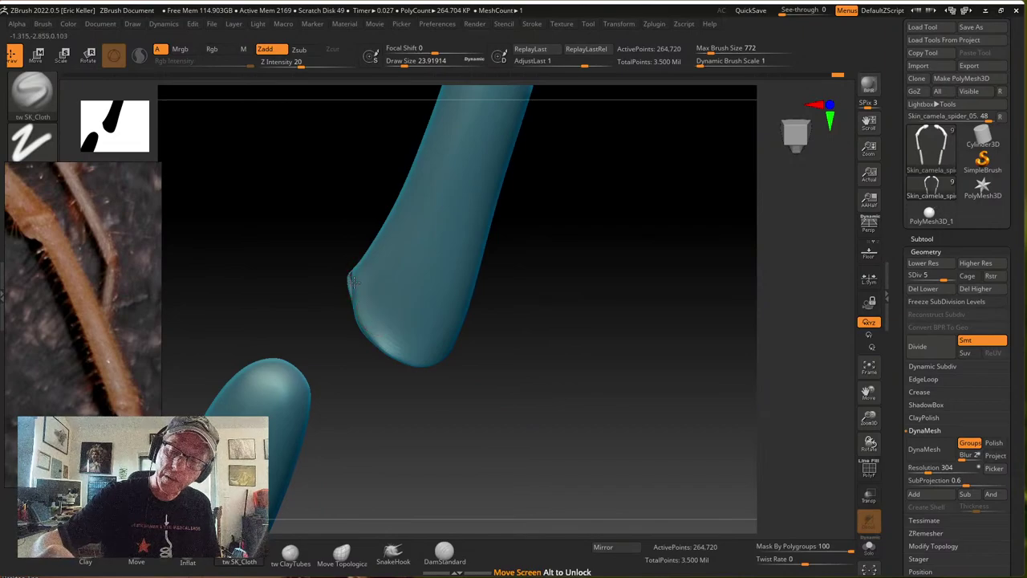
{"action": "mouse_move", "coordinate": [356, 295]}
{"action": "left_mouse_down"}
{"action": "mouse_move", "coordinate": [417, 358]}
{"action": "mouse_move", "coordinate": [444, 367]}
{"action": "mouse_move", "coordinate": [405, 355]}
{"action": "left_mouse_up"}
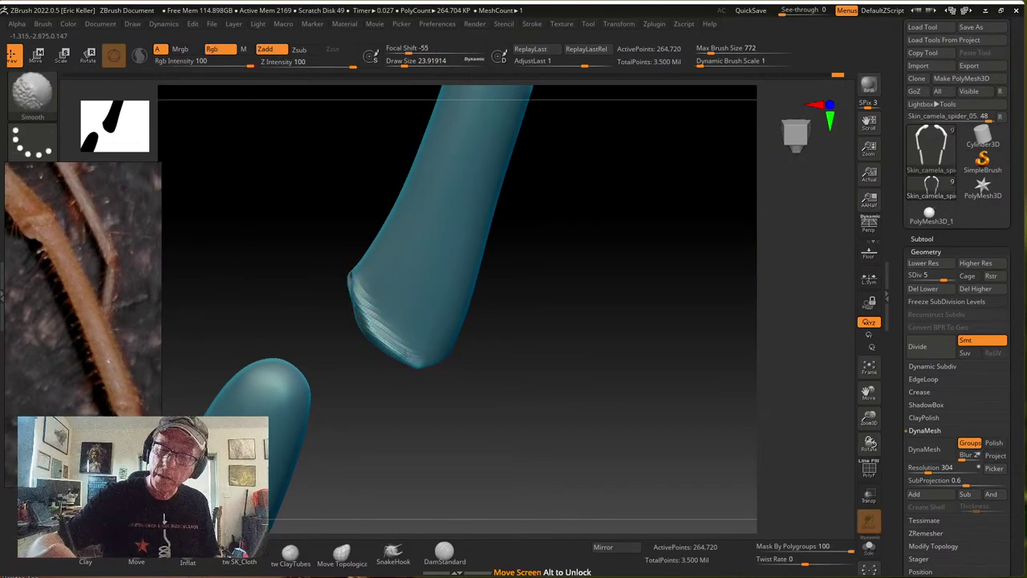
{"action": "left_click_drag", "start_coordinate": [466, 376], "coordinate": [412, 326]}
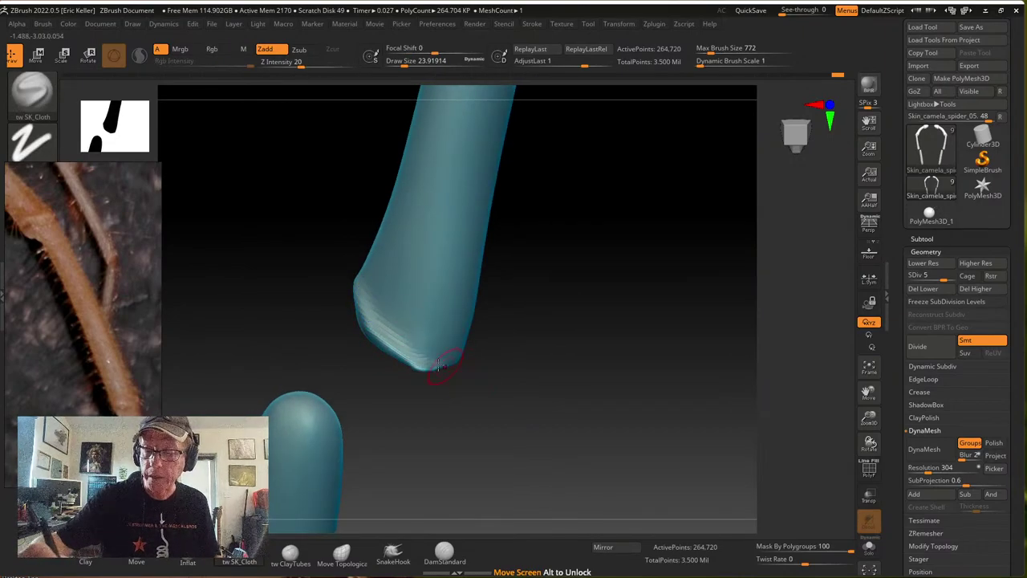
{"action": "mouse_move", "coordinate": [438, 366]}
{"action": "left_mouse_down"}
{"action": "mouse_move", "coordinate": [455, 349]}
{"action": "mouse_move", "coordinate": [430, 362]}
{"action": "left_mouse_up"}
{"action": "left_click_drag", "start_coordinate": [391, 330], "coordinate": [381, 307], "text": "shift"}
{"action": "mouse_move", "coordinate": [465, 370]}
{"action": "left_mouse_down"}
{"action": "mouse_move", "coordinate": [433, 321]}
{"action": "mouse_move", "coordinate": [400, 300]}
{"action": "left_mouse_up"}
{"action": "left_click_drag", "start_coordinate": [449, 332], "coordinate": [485, 335]}
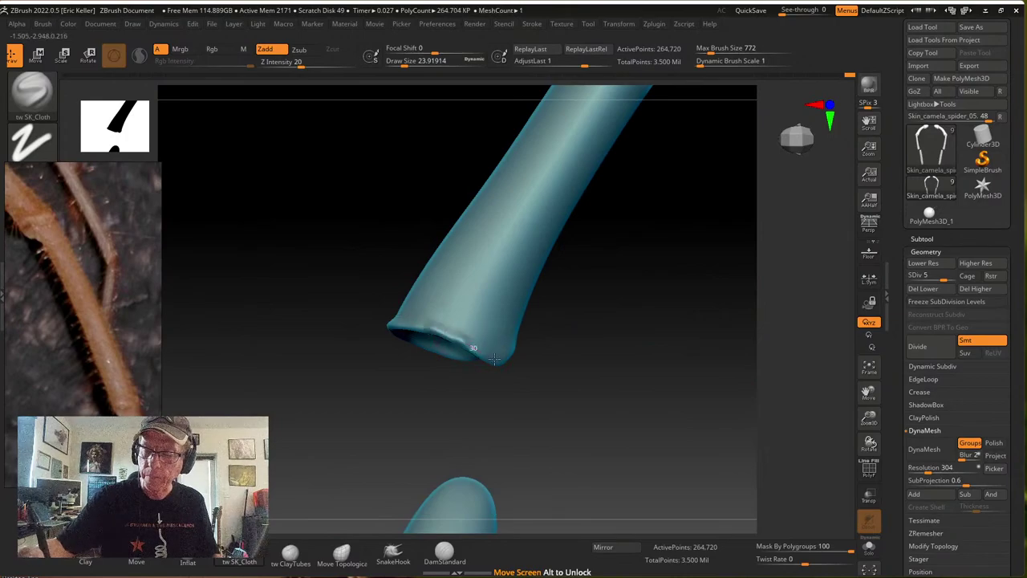
Pull out a flared rim around the leg segment's lower end with the cloth brush and smooth the surface above its edge
{"action": "left_click_drag", "start_coordinate": [536, 359], "coordinate": [521, 358]}
{"action": "mouse_move", "coordinate": [594, 363]}
{"action": "left_mouse_down"}
{"action": "mouse_move", "coordinate": [557, 349]}
{"action": "mouse_move", "coordinate": [543, 369]}
{"action": "mouse_move", "coordinate": [532, 362]}
{"action": "mouse_move", "coordinate": [551, 385]}
{"action": "mouse_move", "coordinate": [417, 344]}
{"action": "mouse_move", "coordinate": [484, 358]}
{"action": "left_mouse_up"}
{"action": "key", "text": "shift"}
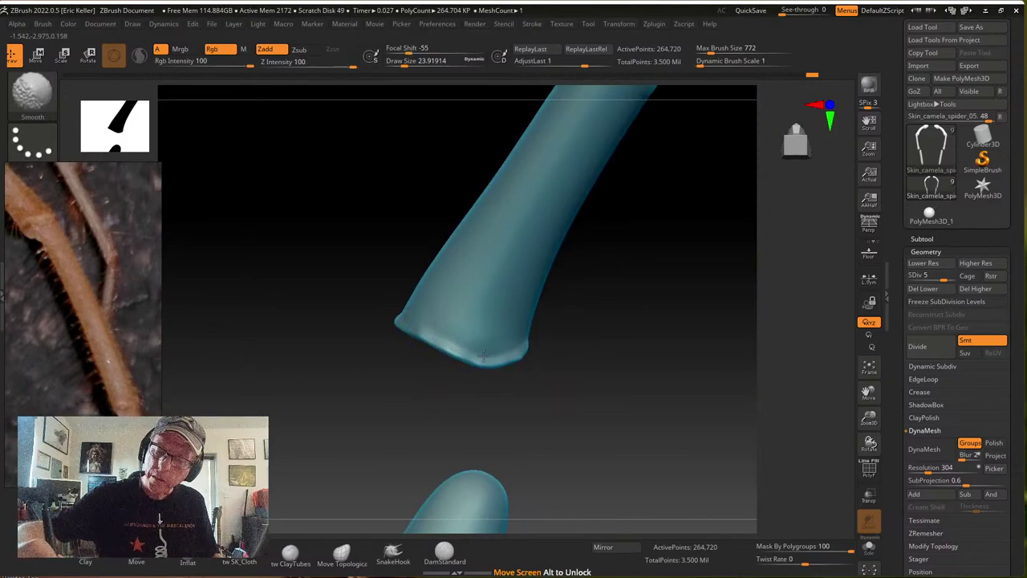
{"action": "mouse_move", "coordinate": [425, 332]}
{"action": "left_mouse_down", "text": "shift"}
{"action": "mouse_move", "coordinate": [501, 350]}
{"action": "mouse_move", "coordinate": [445, 342]}
{"action": "left_mouse_up", "text": "shift"}
{"action": "left_click_drag", "start_coordinate": [415, 291], "coordinate": [441, 339]}
{"action": "right_click_drag", "start_coordinate": [441, 339], "coordinate": [427, 329]}
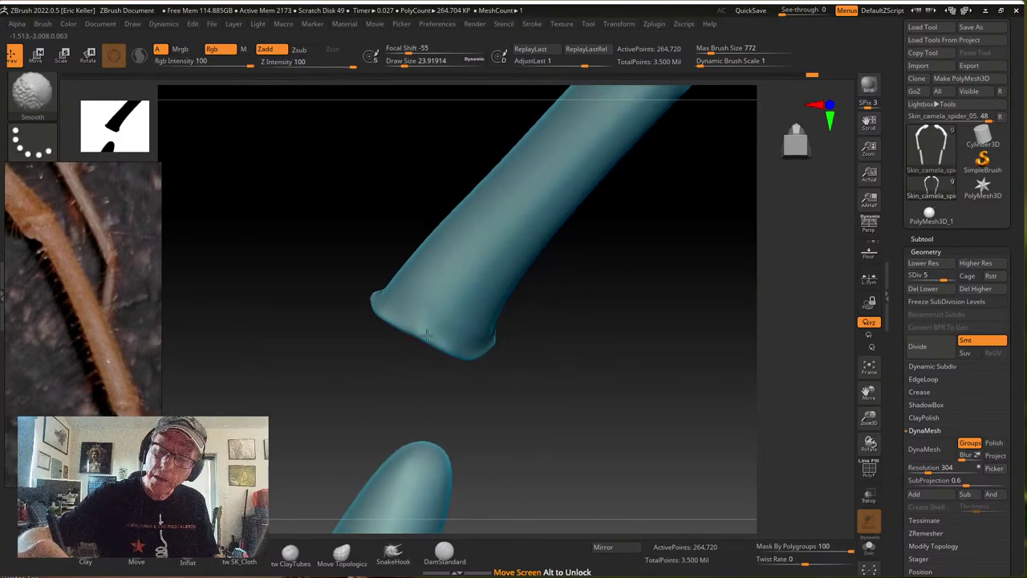
{"action": "left_click_drag", "start_coordinate": [427, 329], "coordinate": [433, 321], "text": "shift"}
{"action": "right_click_drag", "start_coordinate": [410, 310], "coordinate": [411, 324]}
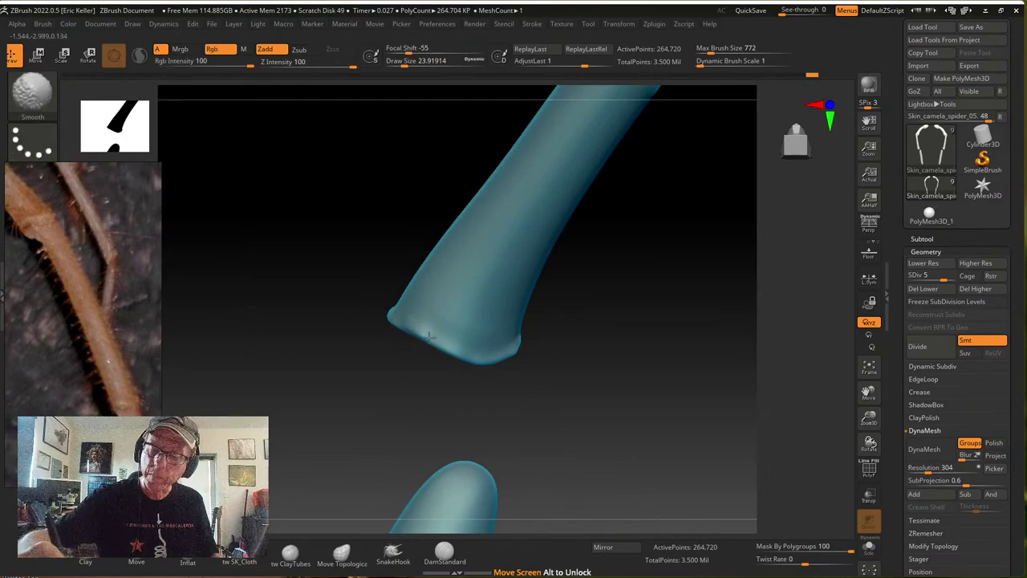
Soften the notched peak in the rim above the joint socket and refine the rim's edge on both sides of it
{"action": "mouse_move", "coordinate": [528, 379]}
{"action": "left_mouse_down"}
{"action": "mouse_move", "coordinate": [527, 362]}
{"action": "mouse_move", "coordinate": [453, 301]}
{"action": "mouse_move", "coordinate": [463, 248]}
{"action": "left_mouse_up"}
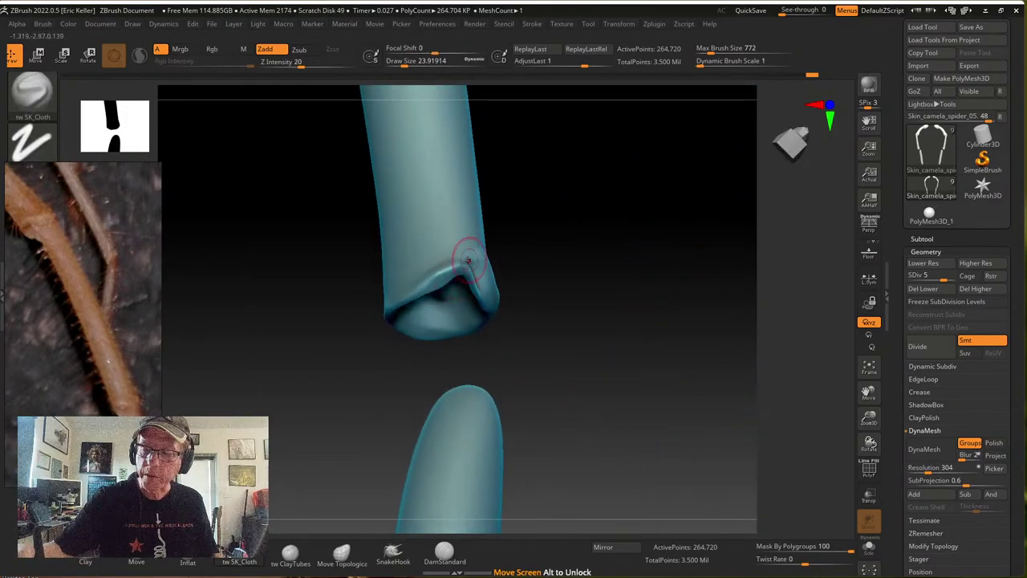
{"action": "right_click_drag", "start_coordinate": [463, 248], "coordinate": [471, 259]}
{"action": "key", "text": "shift"}
{"action": "left_click_drag", "start_coordinate": [472, 270], "coordinate": [477, 265], "text": "shift"}
{"action": "left_click_drag", "start_coordinate": [534, 211], "coordinate": [537, 252]}
{"action": "left_click_drag", "start_coordinate": [470, 262], "coordinate": [479, 269], "text": "shift"}
{"action": "left_click_drag", "start_coordinate": [551, 301], "coordinate": [522, 307]}
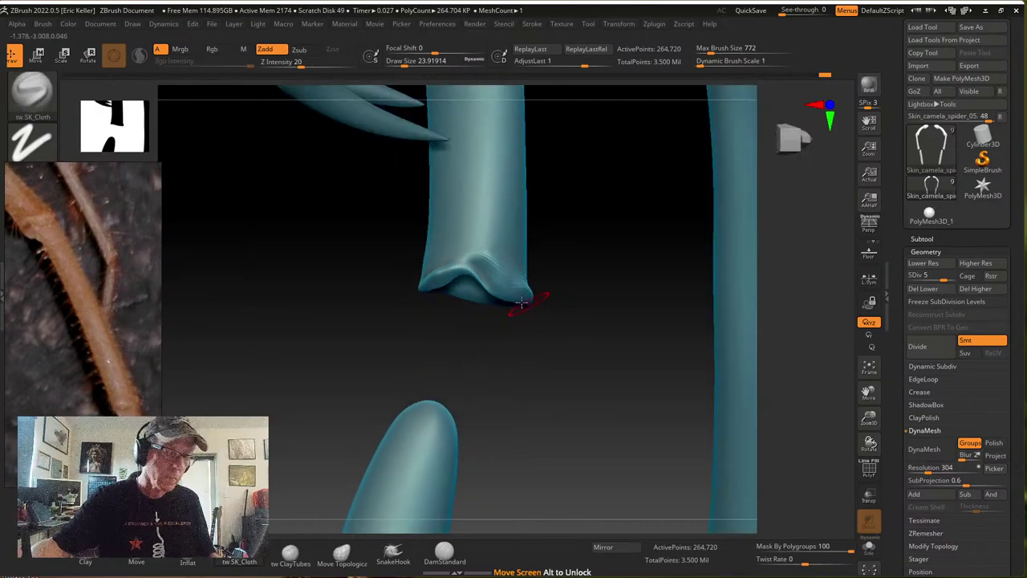
{"action": "left_click_drag", "start_coordinate": [480, 266], "coordinate": [484, 245], "text": "shift"}
{"action": "mouse_move", "coordinate": [536, 302]}
{"action": "left_mouse_down"}
{"action": "mouse_move", "coordinate": [513, 265]}
{"action": "mouse_move", "coordinate": [542, 286]}
{"action": "mouse_move", "coordinate": [539, 269]}
{"action": "mouse_move", "coordinate": [561, 291]}
{"action": "left_mouse_up"}
{"action": "left_click_drag", "start_coordinate": [610, 321], "coordinate": [581, 326]}
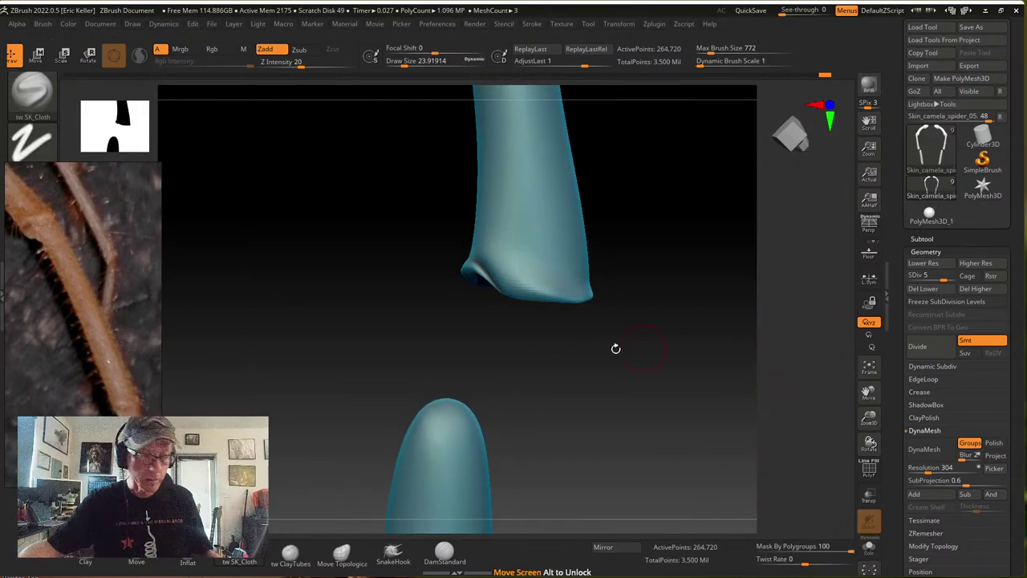
Subdivide the leg mesh to level 6 and sculpt finer cloth-brush folds along the rim notch at a draw size of about 18
{"action": "key", "text": "d"}
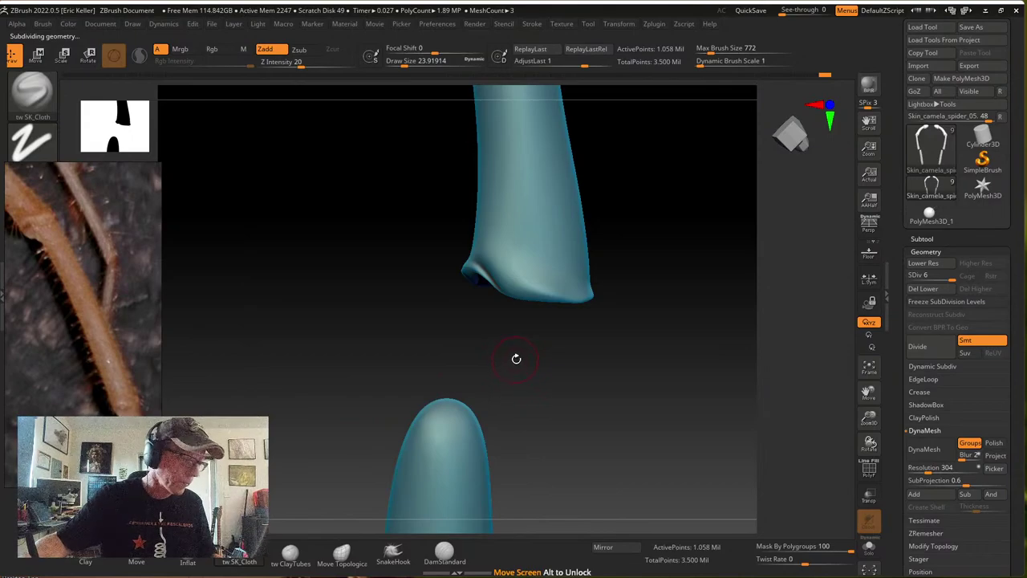
{"action": "left_click_drag", "start_coordinate": [516, 359], "coordinate": [511, 357]}
{"action": "key", "text": "s"}
{"action": "left_click_drag", "start_coordinate": [518, 354], "coordinate": [521, 342]}
{"action": "mouse_move", "coordinate": [482, 243]}
{"action": "left_mouse_down"}
{"action": "mouse_move", "coordinate": [513, 294]}
{"action": "mouse_move", "coordinate": [541, 300]}
{"action": "left_mouse_up"}
{"action": "left_click_drag", "start_coordinate": [487, 253], "coordinate": [554, 301]}
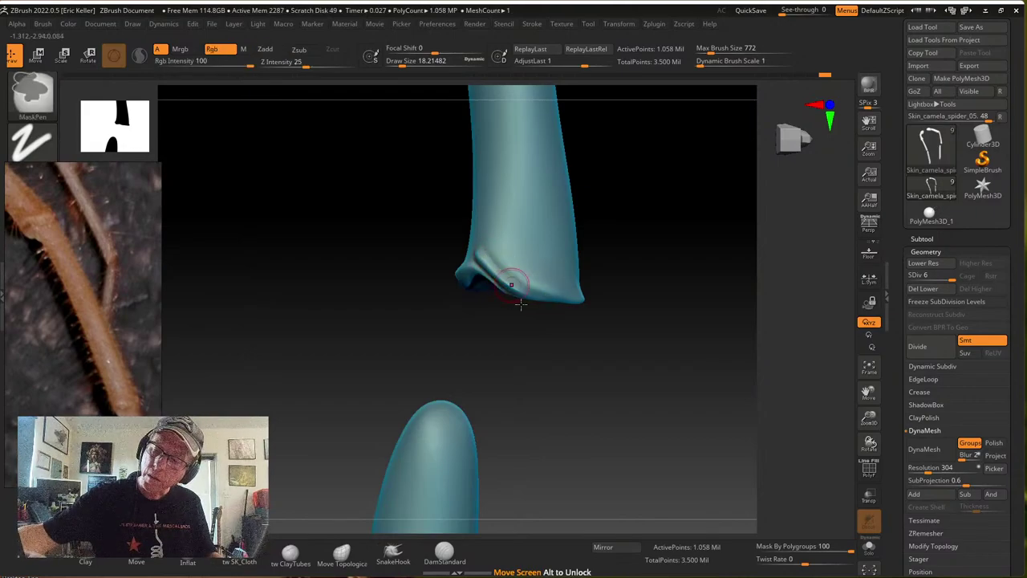
{"action": "left_click_drag", "start_coordinate": [495, 259], "coordinate": [552, 302]}
{"action": "mouse_move", "coordinate": [489, 246]}
{"action": "left_mouse_down"}
{"action": "mouse_move", "coordinate": [539, 294]}
{"action": "mouse_move", "coordinate": [529, 282]}
{"action": "mouse_move", "coordinate": [565, 301]}
{"action": "left_mouse_up"}
Work the folds around to the other side of the joint notch and smooth the transitions along the rim
{"action": "mouse_move", "coordinate": [605, 308]}
{"action": "left_mouse_down"}
{"action": "mouse_move", "coordinate": [592, 312]}
{"action": "mouse_move", "coordinate": [624, 313]}
{"action": "mouse_move", "coordinate": [609, 314]}
{"action": "left_mouse_up"}
{"action": "mouse_move", "coordinate": [535, 326]}
{"action": "left_mouse_down"}
{"action": "mouse_move", "coordinate": [566, 374]}
{"action": "mouse_move", "coordinate": [586, 370]}
{"action": "left_mouse_up"}
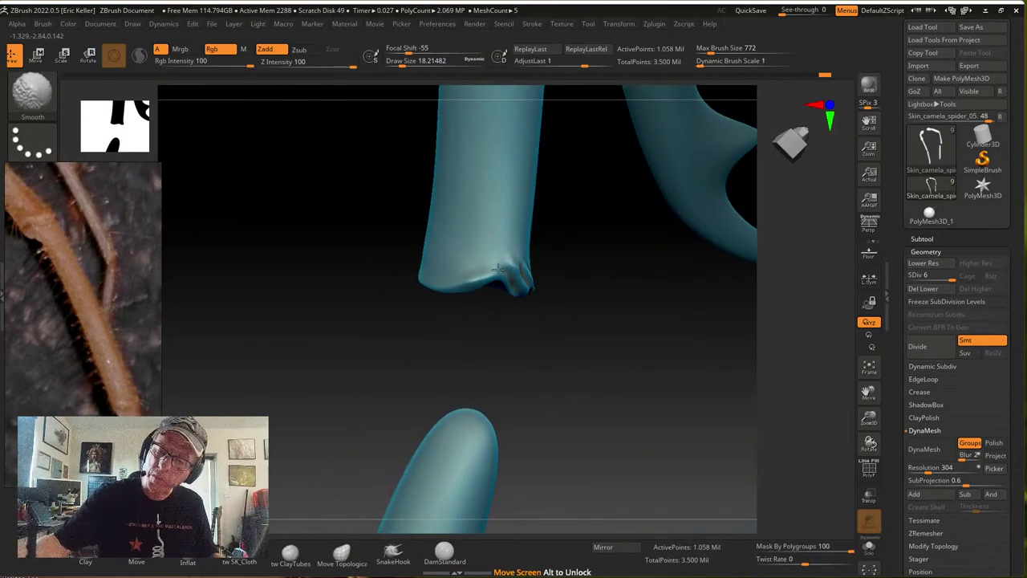
{"action": "mouse_move", "coordinate": [498, 269]}
{"action": "left_mouse_down", "text": "shift"}
{"action": "mouse_move", "coordinate": [525, 281]}
{"action": "mouse_move", "coordinate": [499, 259]}
{"action": "mouse_move", "coordinate": [597, 277]}
{"action": "left_mouse_up", "text": "shift"}
{"action": "left_click_drag", "start_coordinate": [374, 268], "coordinate": [452, 280]}
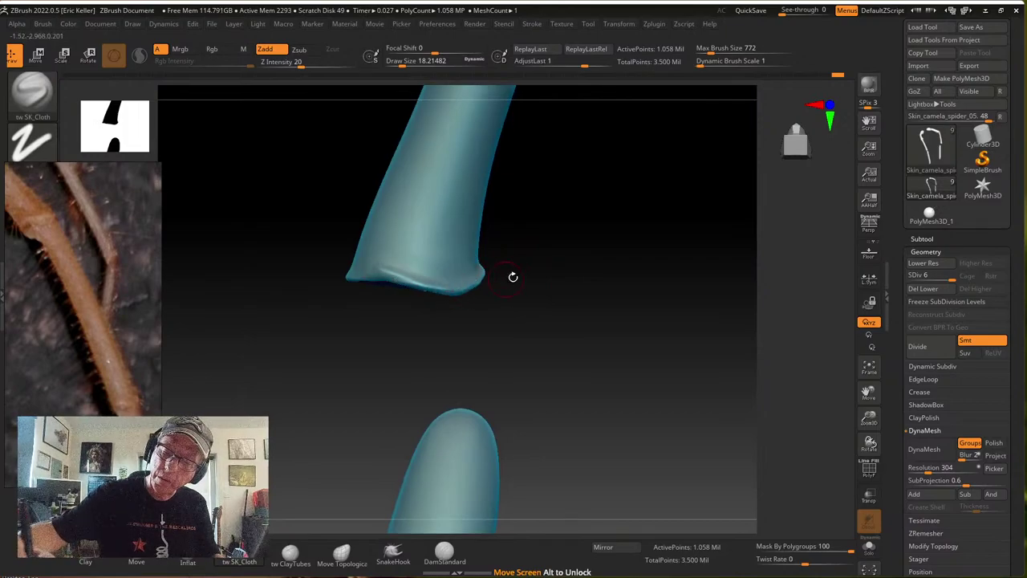
{"action": "left_click_drag", "start_coordinate": [514, 278], "coordinate": [547, 277]}
{"action": "mouse_move", "coordinate": [464, 281]}
{"action": "left_mouse_down", "text": "shift"}
{"action": "mouse_move", "coordinate": [472, 275]}
{"action": "mouse_move", "coordinate": [454, 283]}
{"action": "left_mouse_up", "text": "shift"}
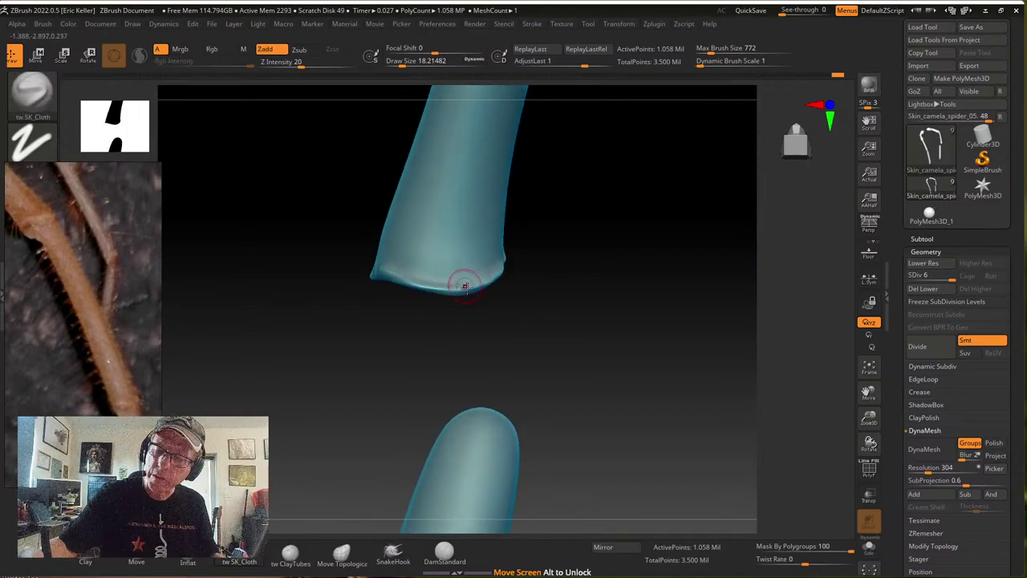
Sculpt a raised lip around the outer side of the leg segment's end with the cloth brush, smoothing the area just above it
{"action": "right_click_drag", "start_coordinate": [463, 282], "coordinate": [457, 289]}
{"action": "mouse_move", "coordinate": [454, 280]}
{"action": "left_mouse_down"}
{"action": "mouse_move", "coordinate": [535, 275]}
{"action": "mouse_move", "coordinate": [396, 282]}
{"action": "left_mouse_up"}
{"action": "right_click_drag", "start_coordinate": [411, 271], "coordinate": [392, 266]}
{"action": "mouse_move", "coordinate": [321, 248]}
{"action": "left_mouse_down"}
{"action": "mouse_move", "coordinate": [364, 271]}
{"action": "mouse_move", "coordinate": [418, 273]}
{"action": "left_mouse_up"}
{"action": "left_click_drag", "start_coordinate": [346, 258], "coordinate": [432, 277]}
{"action": "mouse_move", "coordinate": [441, 325]}
{"action": "left_mouse_down"}
{"action": "mouse_move", "coordinate": [514, 317]}
{"action": "mouse_move", "coordinate": [401, 321]}
{"action": "left_mouse_up"}
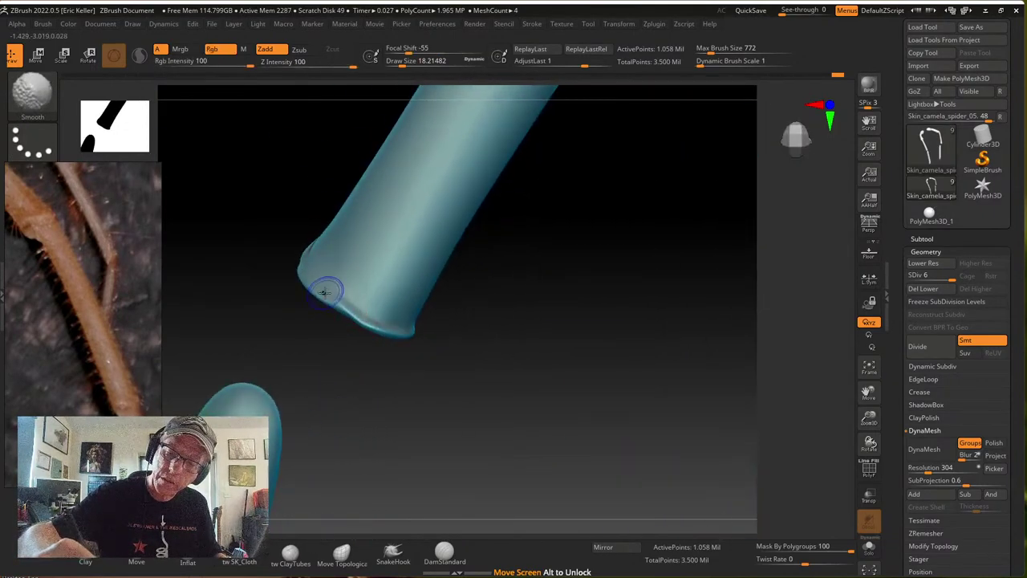
{"action": "left_click_drag", "start_coordinate": [326, 294], "coordinate": [360, 325], "text": "shift"}
{"action": "right_click_drag", "start_coordinate": [360, 326], "coordinate": [329, 308]}
{"action": "mouse_move", "coordinate": [295, 256]}
{"action": "left_mouse_down"}
{"action": "mouse_move", "coordinate": [361, 306]}
{"action": "mouse_move", "coordinate": [374, 351]}
{"action": "mouse_move", "coordinate": [346, 321]}
{"action": "mouse_move", "coordinate": [415, 321]}
{"action": "mouse_move", "coordinate": [360, 241]}
{"action": "mouse_move", "coordinate": [462, 308]}
{"action": "mouse_move", "coordinate": [447, 270]}
{"action": "mouse_move", "coordinate": [474, 232]}
{"action": "mouse_move", "coordinate": [419, 336]}
{"action": "left_mouse_up"}
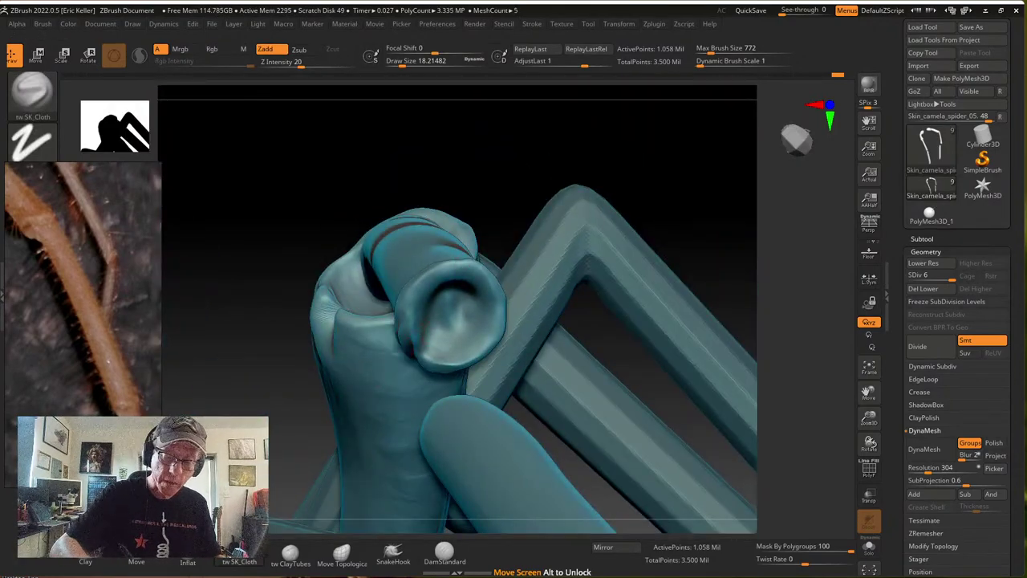
Model the inside of the open joint socket with the tw ClayTubes brush at a draw size of about 27
{"action": "left_click", "coordinate": [294, 553]}
{"action": "right_click_drag", "start_coordinate": [426, 309], "coordinate": [440, 296]}
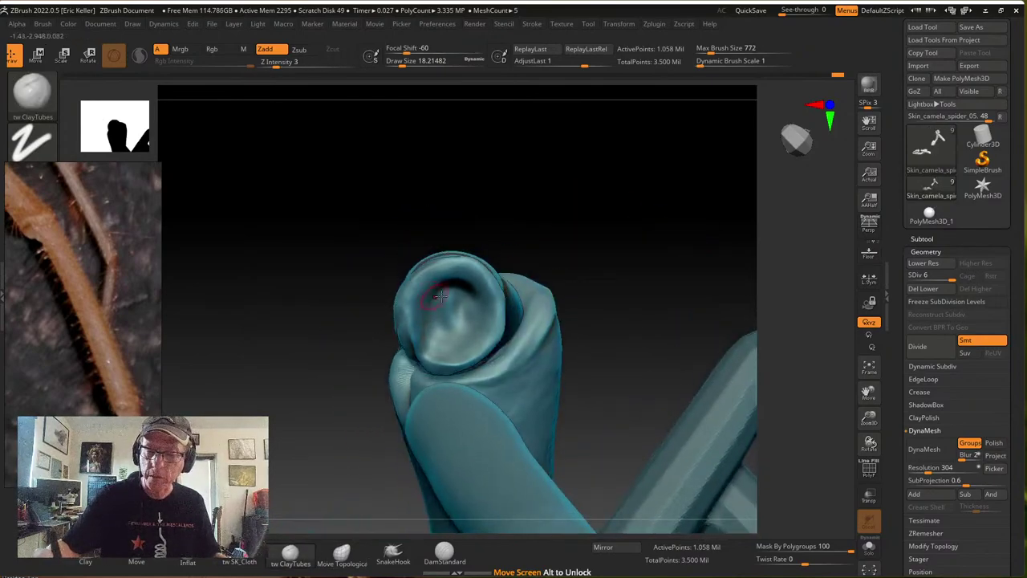
{"action": "key", "text": "s"}
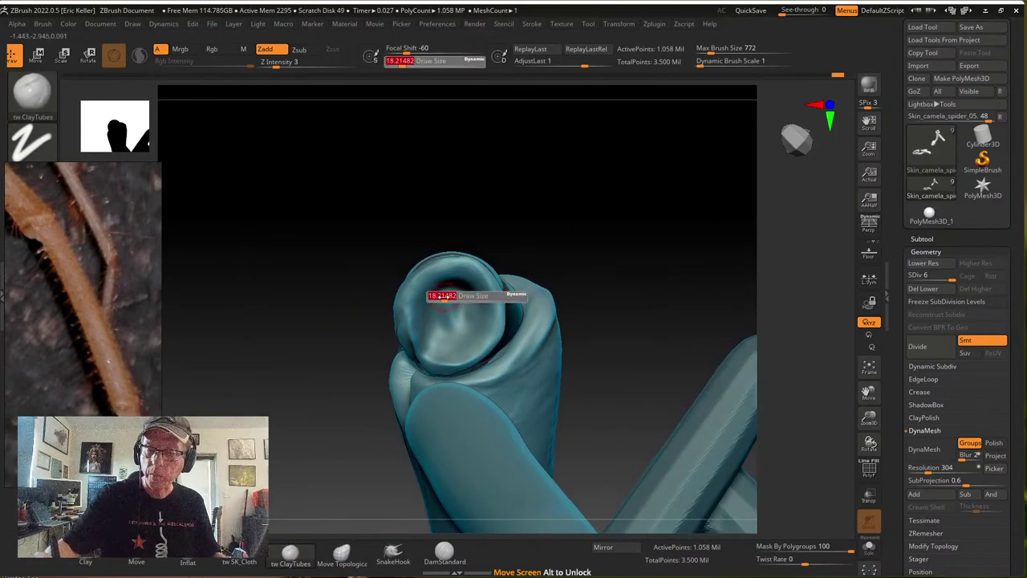
{"action": "left_click_drag", "start_coordinate": [439, 298], "coordinate": [450, 296]}
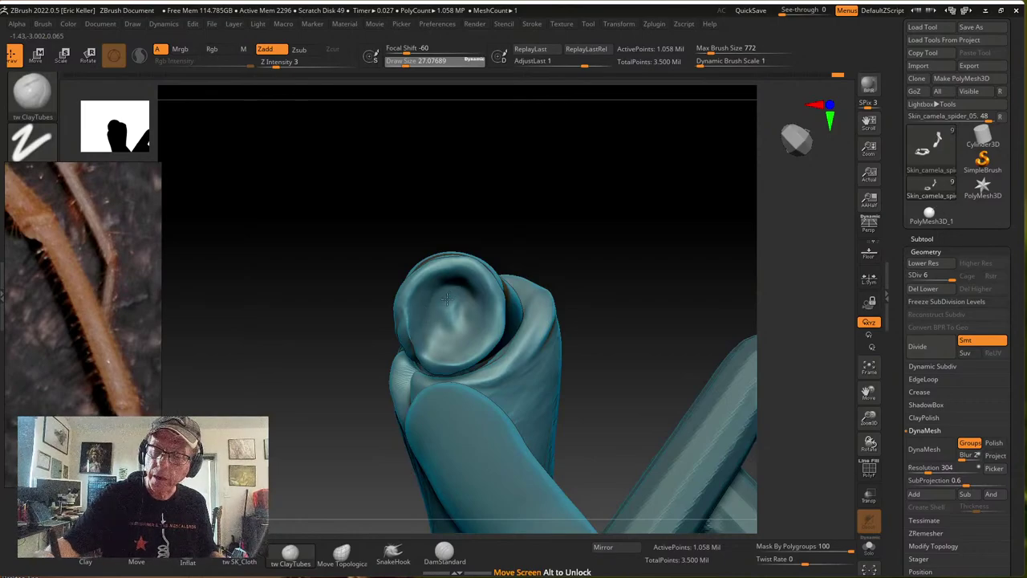
{"action": "mouse_move", "coordinate": [458, 320]}
{"action": "right_mouse_down"}
{"action": "mouse_move", "coordinate": [469, 321]}
{"action": "mouse_move", "coordinate": [417, 295]}
{"action": "mouse_move", "coordinate": [452, 319]}
{"action": "mouse_move", "coordinate": [478, 297]}
{"action": "right_mouse_up"}
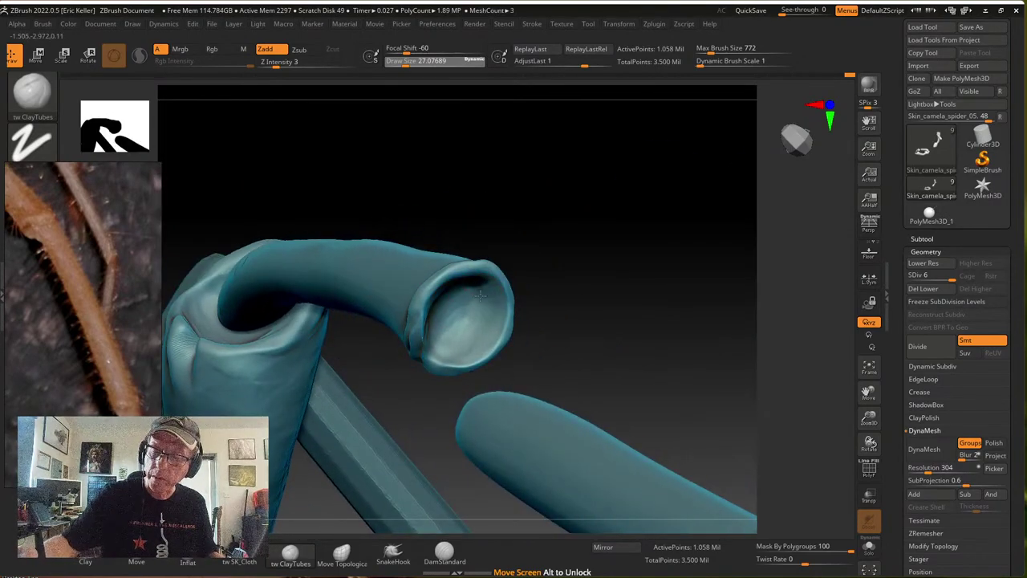
Add ClayTubes strokes along the lower half of the leg segment, running them down into the flared rim
{"action": "mouse_move", "coordinate": [474, 334]}
{"action": "right_mouse_down"}
{"action": "mouse_move", "coordinate": [539, 289]}
{"action": "mouse_move", "coordinate": [470, 348]}
{"action": "mouse_move", "coordinate": [503, 266]}
{"action": "right_mouse_up"}
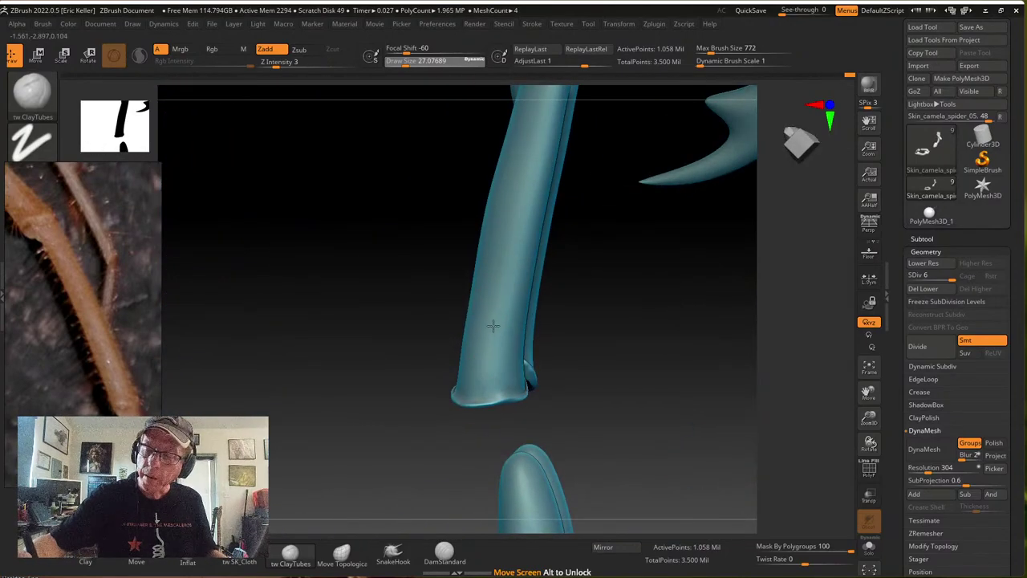
{"action": "right_click_drag", "start_coordinate": [486, 362], "coordinate": [474, 394]}
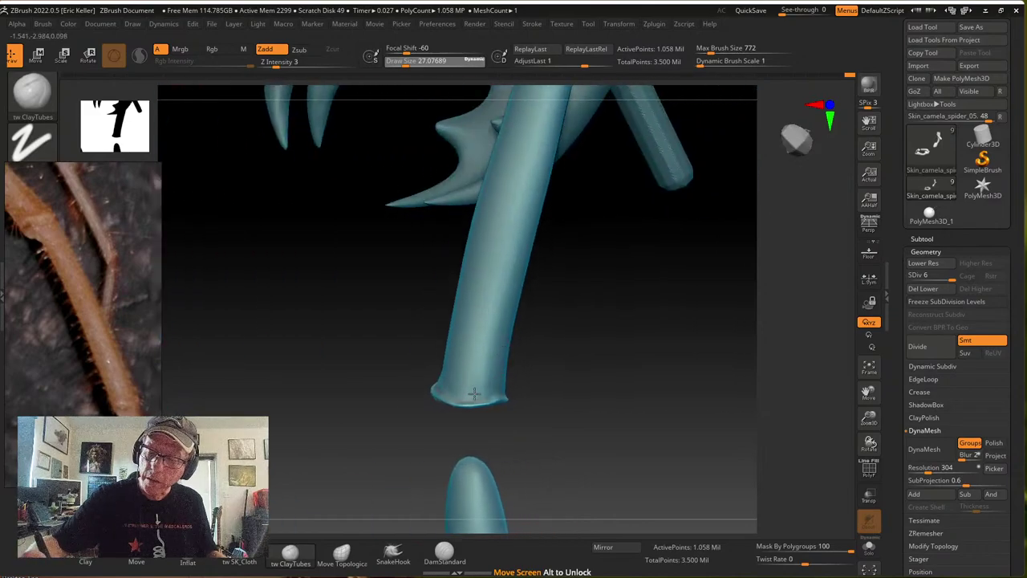
{"action": "right_click_drag", "start_coordinate": [504, 217], "coordinate": [451, 390]}
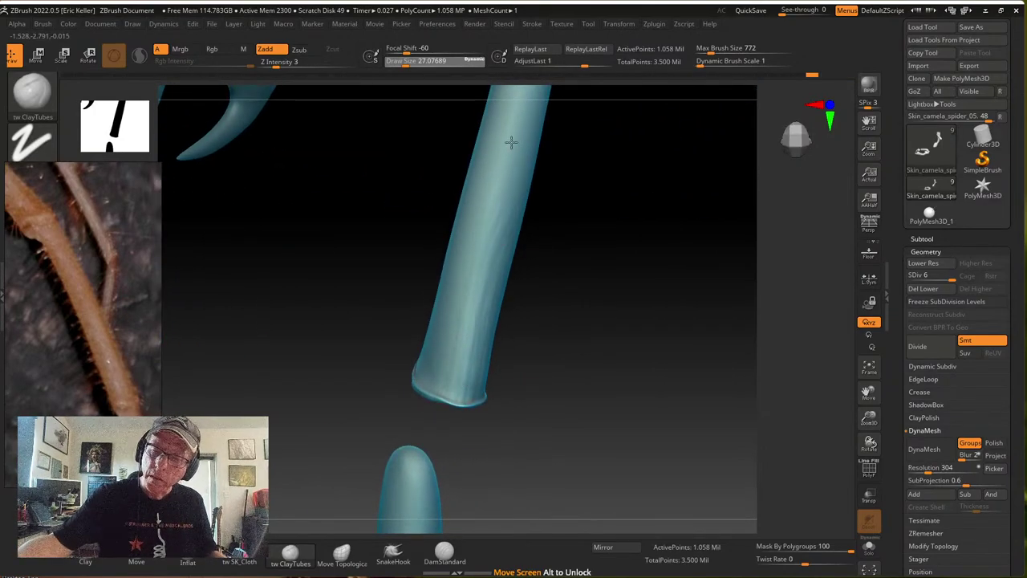
{"action": "right_click_drag", "start_coordinate": [512, 142], "coordinate": [503, 207]}
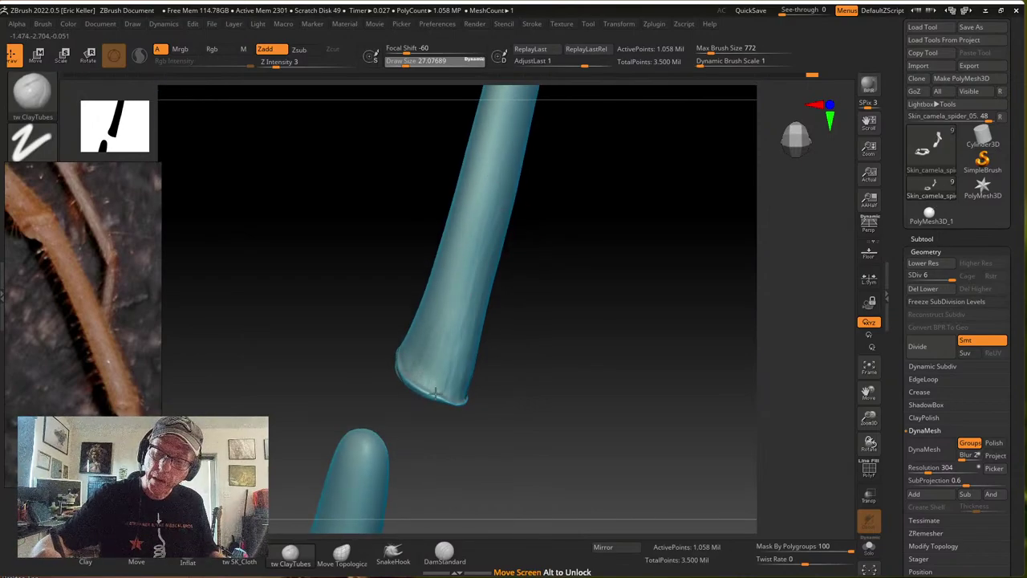
{"action": "right_click_drag", "start_coordinate": [434, 392], "coordinate": [417, 362]}
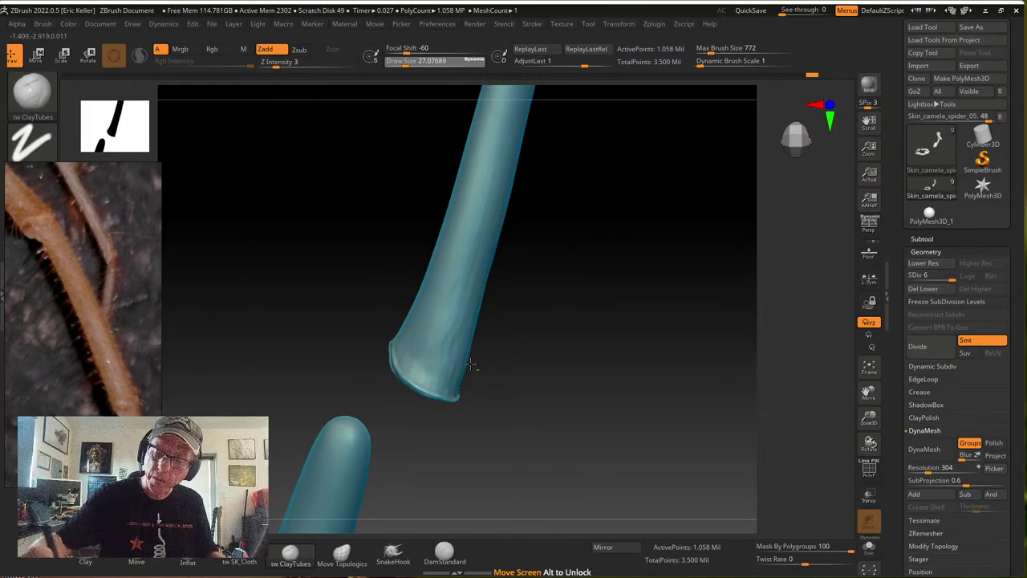
{"action": "right_click_drag", "start_coordinate": [470, 364], "coordinate": [533, 212]}
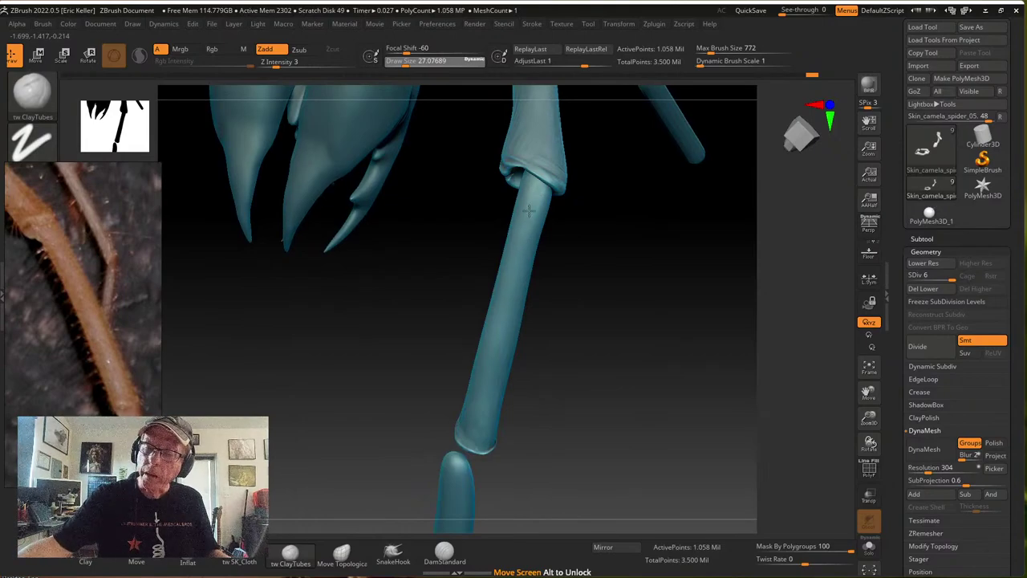
Texture the full length of the thin leg segment from the upper joint to the flared end with lengthwise ClayTubes strokes
{"action": "right_click_drag", "start_coordinate": [541, 286], "coordinate": [519, 245]}
{"action": "right_click_drag", "start_coordinate": [537, 286], "coordinate": [518, 204]}
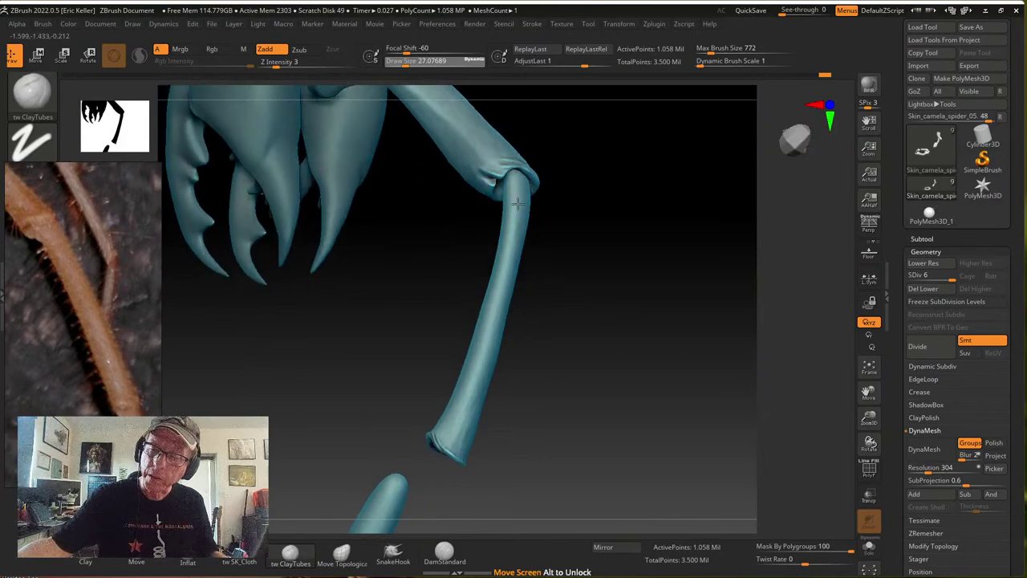
{"action": "right_click_drag", "start_coordinate": [530, 256], "coordinate": [518, 213]}
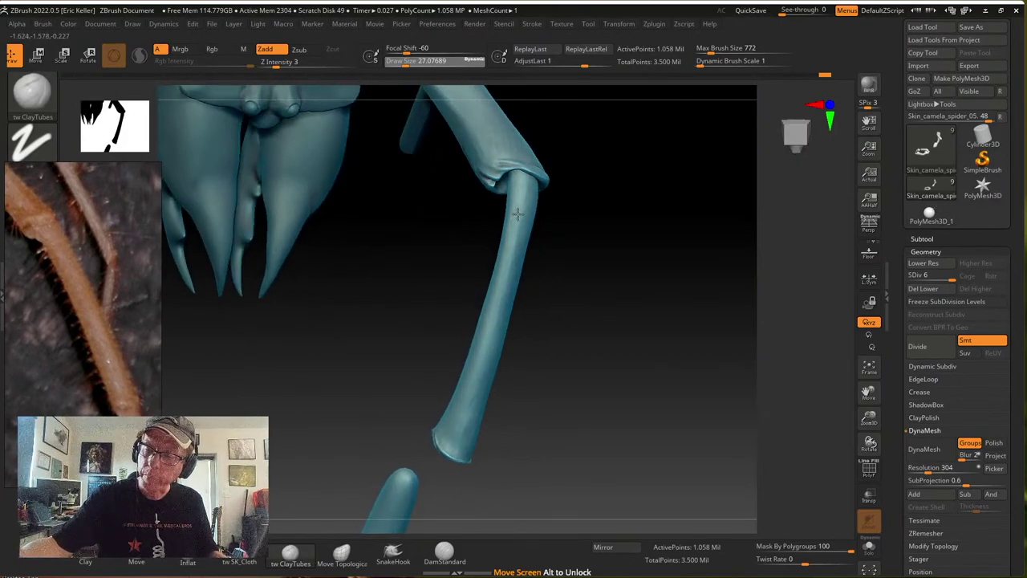
{"action": "right_click_drag", "start_coordinate": [518, 278], "coordinate": [508, 234]}
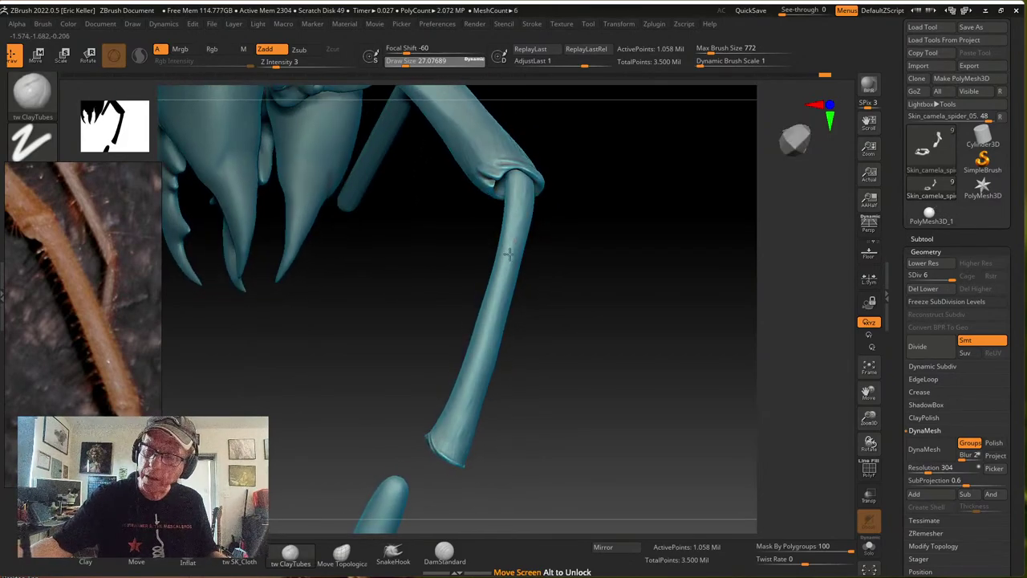
{"action": "right_click_drag", "start_coordinate": [500, 361], "coordinate": [476, 385]}
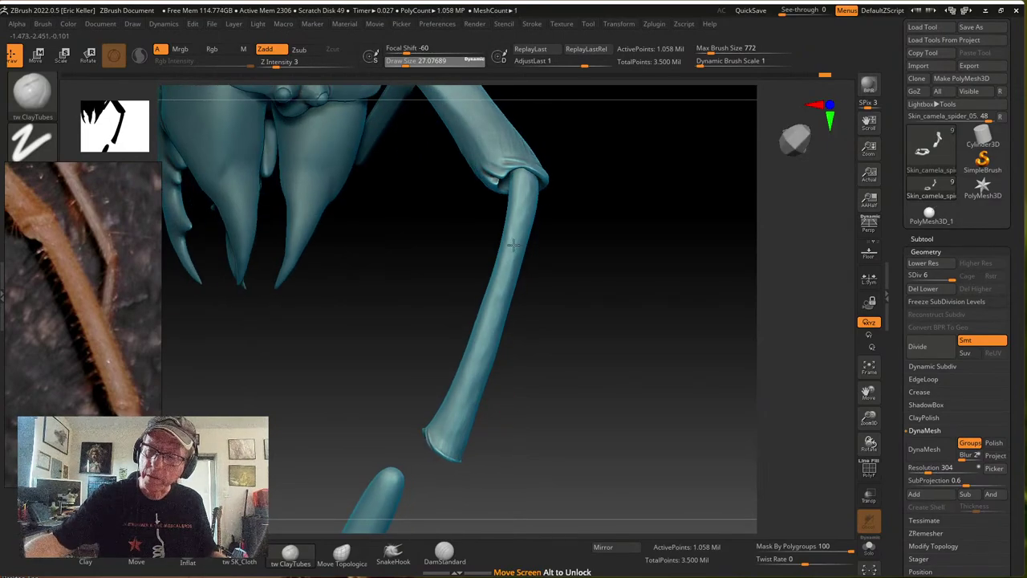
{"action": "right_click_drag", "start_coordinate": [534, 239], "coordinate": [499, 187]}
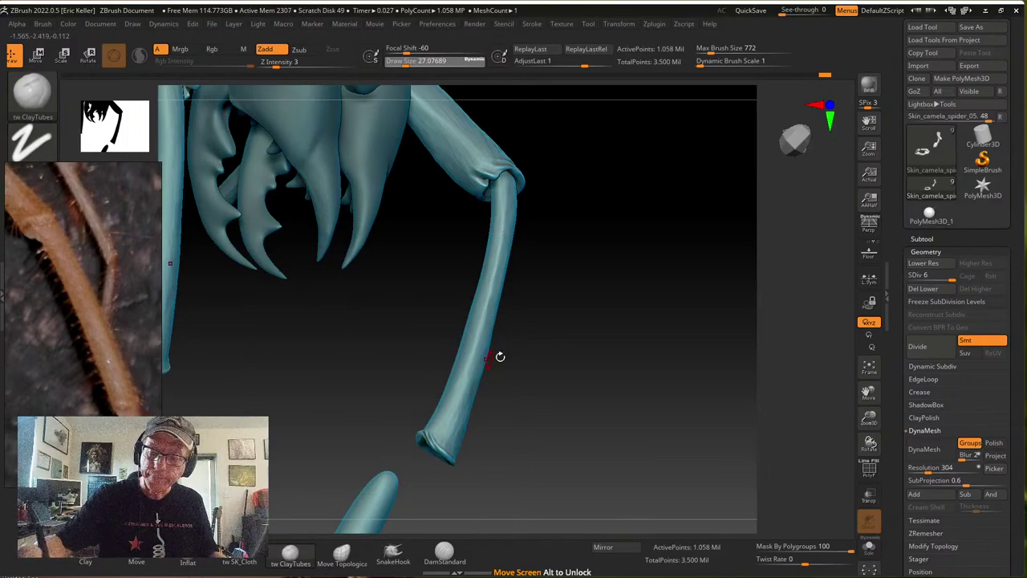
{"action": "right_click_drag", "start_coordinate": [500, 357], "coordinate": [496, 207]}
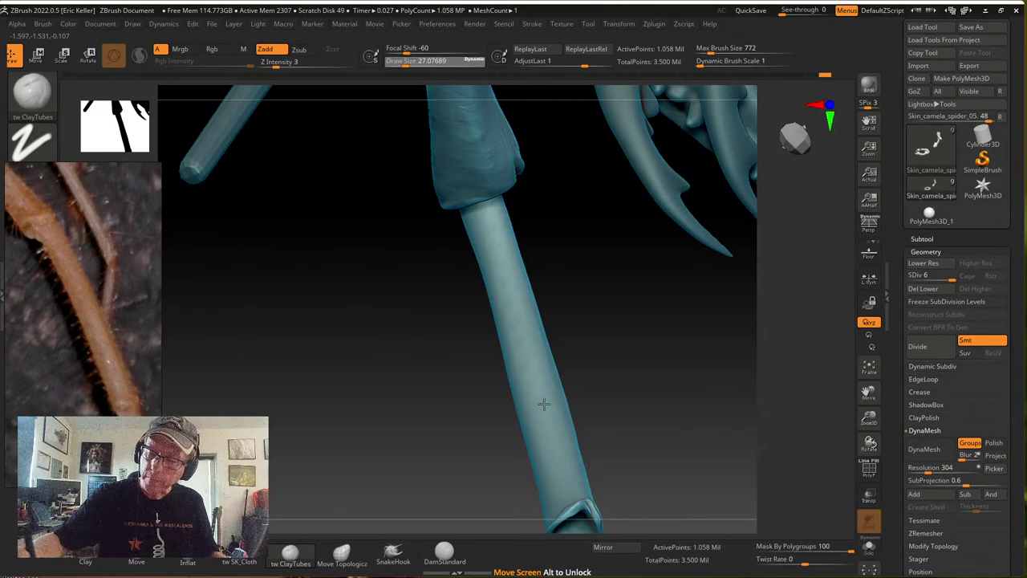
{"action": "right_click_drag", "start_coordinate": [543, 403], "coordinate": [510, 419]}
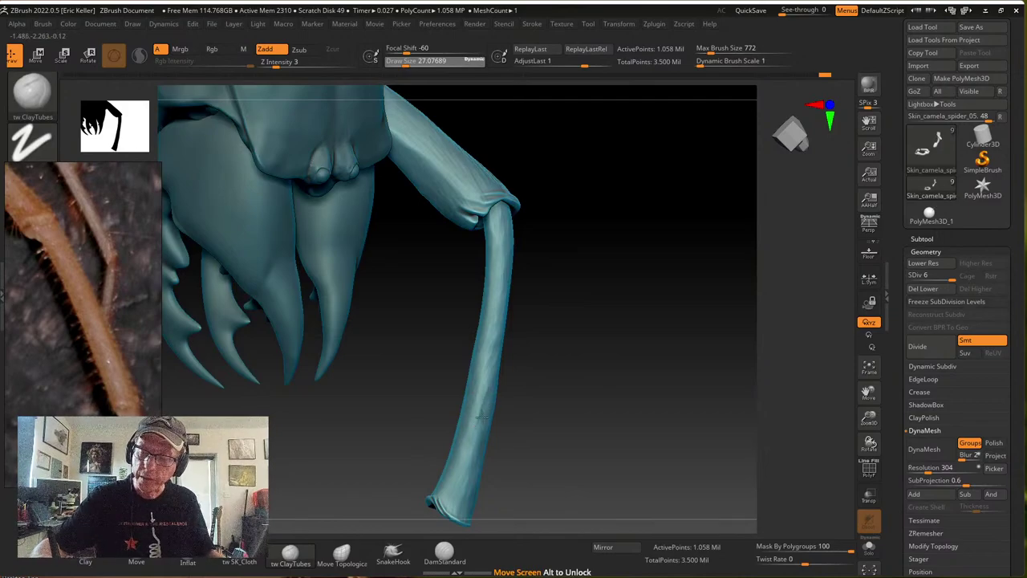
{"action": "left_click_drag", "start_coordinate": [506, 404], "coordinate": [488, 384]}
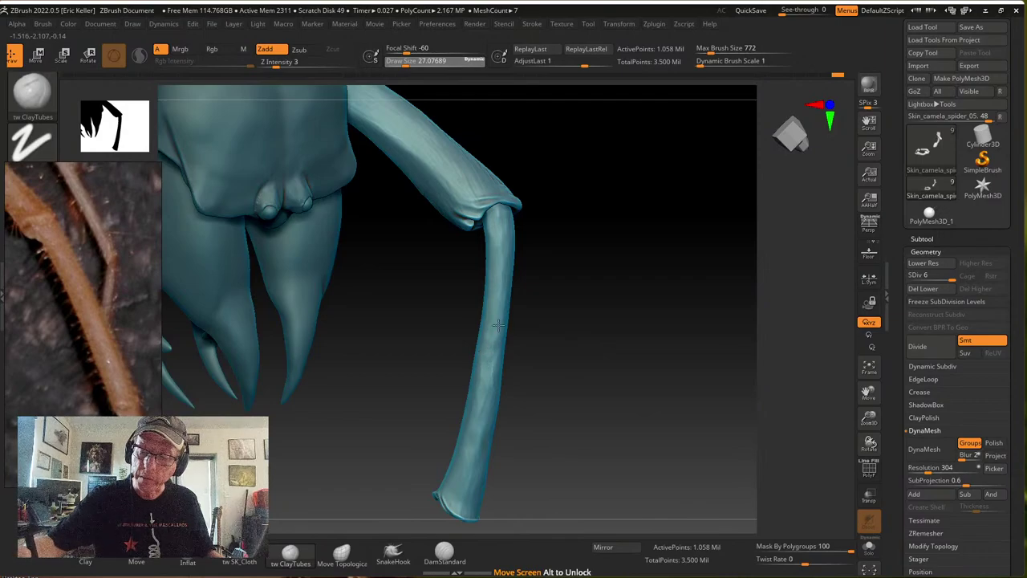
Add lengthwise ClayTubes strokes around the front and outer sides of the thin leg segment, from the upper joint to the flared end
{"action": "left_click_drag", "start_coordinate": [519, 345], "coordinate": [518, 297]}
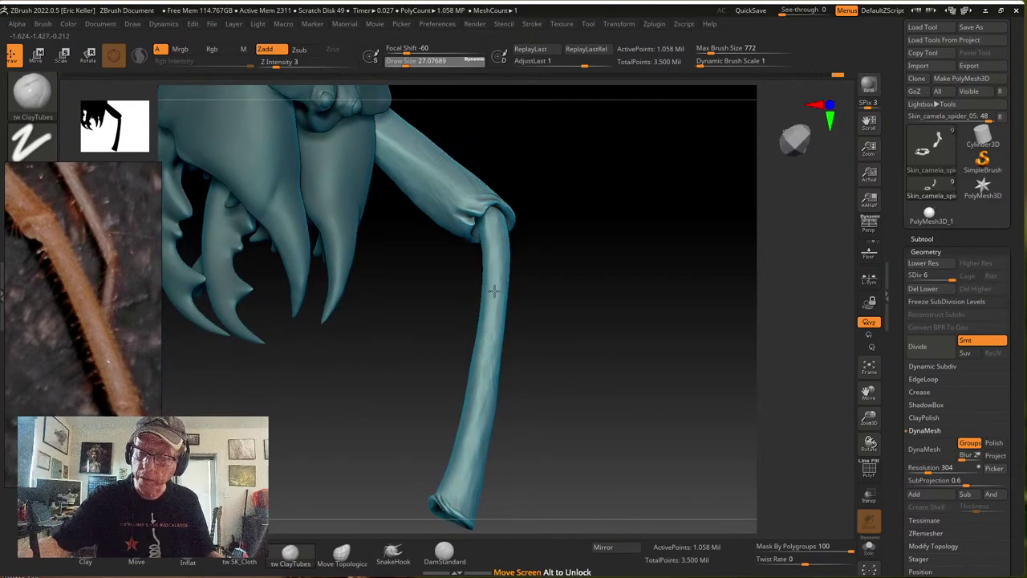
{"action": "left_click_drag", "start_coordinate": [498, 414], "coordinate": [501, 252]}
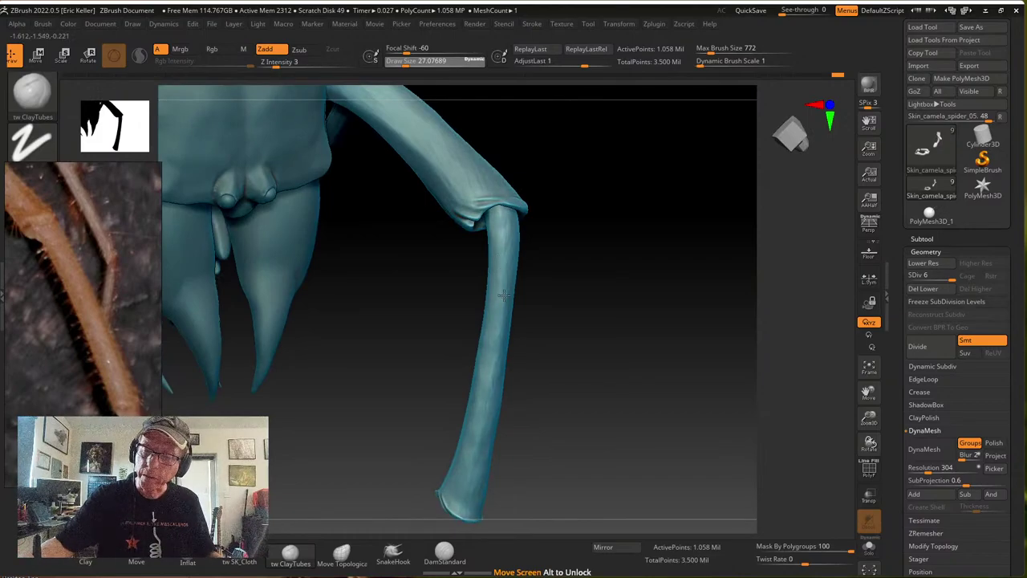
{"action": "left_click_drag", "start_coordinate": [477, 432], "coordinate": [520, 245]}
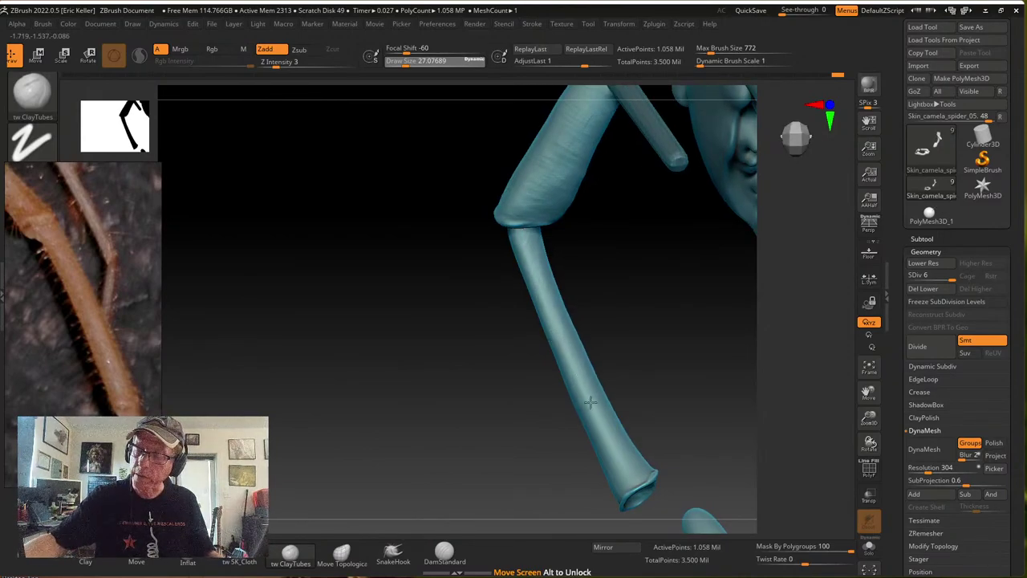
{"action": "left_click_drag", "start_coordinate": [636, 452], "coordinate": [553, 298]}
{"action": "left_click_drag", "start_coordinate": [544, 236], "coordinate": [512, 226]}
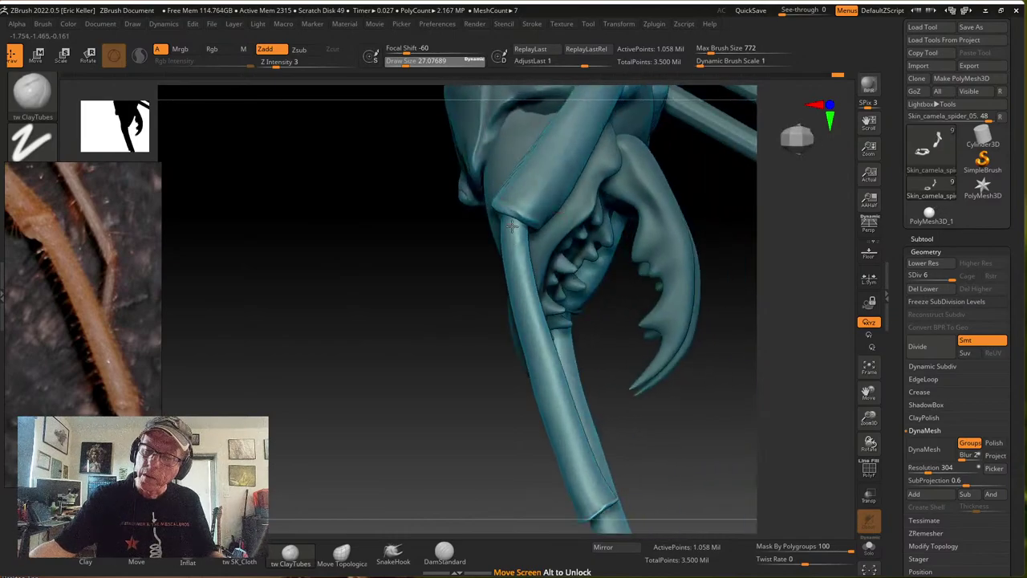
{"action": "left_click_drag", "start_coordinate": [521, 295], "coordinate": [579, 302]}
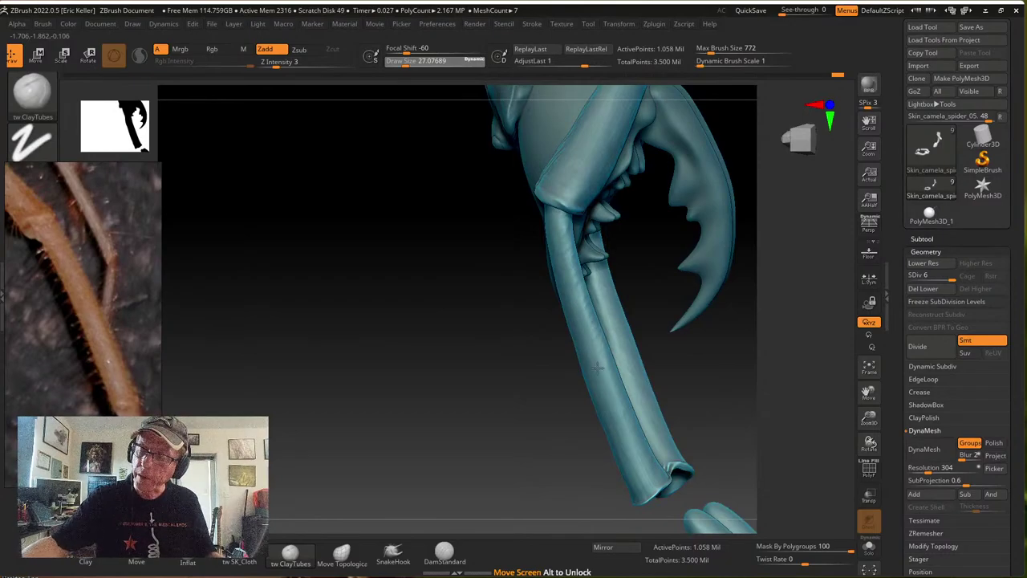
{"action": "left_click_drag", "start_coordinate": [614, 408], "coordinate": [602, 369]}
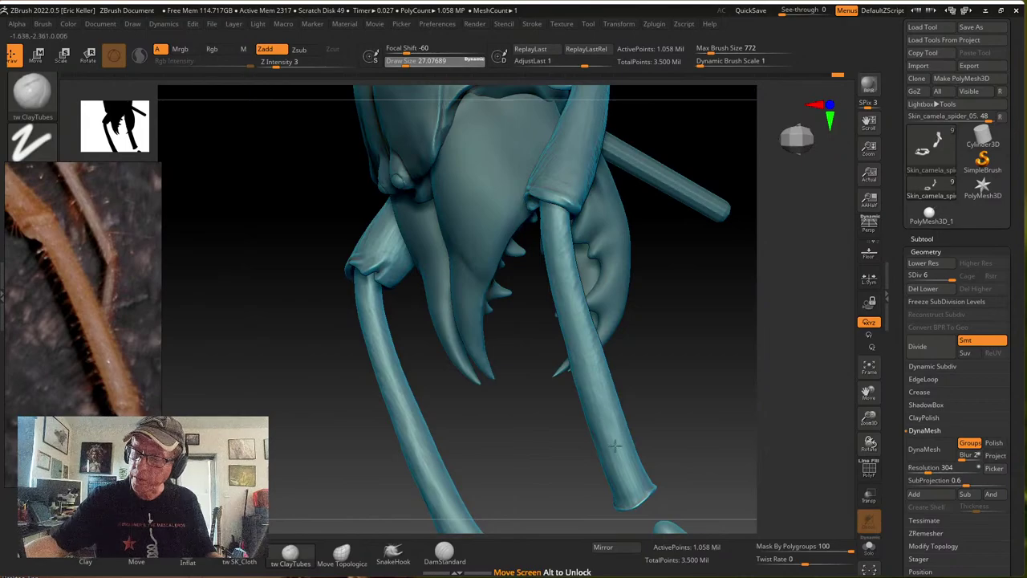
Build up streaky ClayTubes surface detail along the front of the thin leg segment and down into its flare
{"action": "right_click_drag", "start_coordinate": [633, 479], "coordinate": [610, 427]}
{"action": "mouse_move", "coordinate": [640, 327]}
{"action": "right_mouse_down"}
{"action": "mouse_move", "coordinate": [643, 337]}
{"action": "mouse_move", "coordinate": [564, 212]}
{"action": "mouse_move", "coordinate": [605, 248]}
{"action": "mouse_move", "coordinate": [559, 249]}
{"action": "right_mouse_up"}
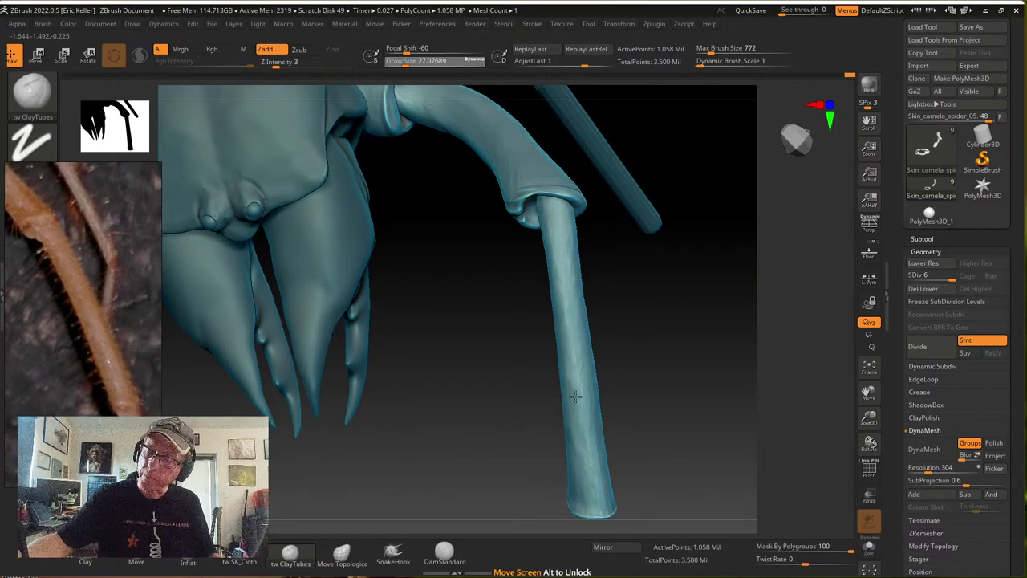
{"action": "right_click_drag", "start_coordinate": [630, 399], "coordinate": [567, 280]}
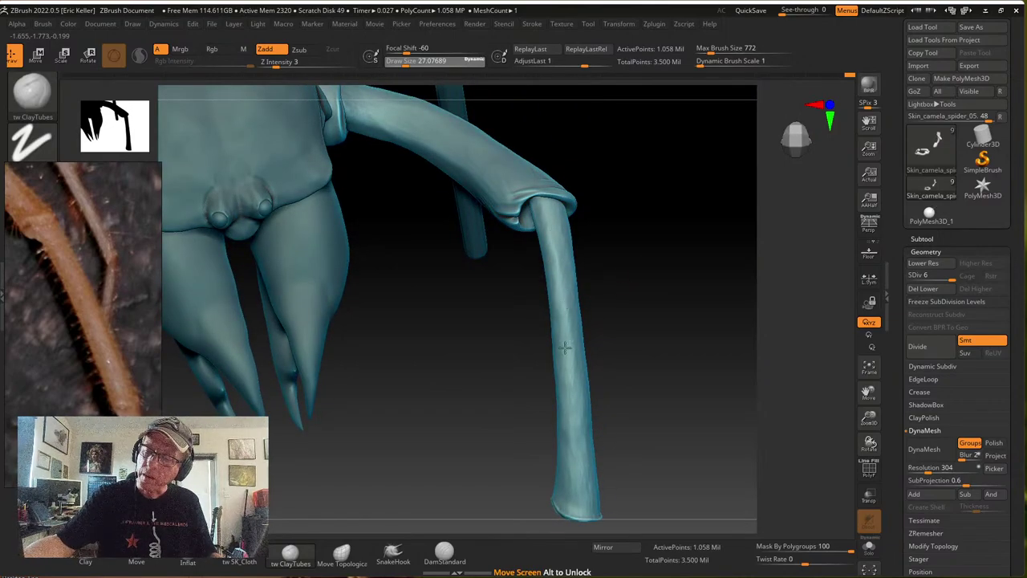
{"action": "right_click_drag", "start_coordinate": [565, 347], "coordinate": [560, 325]}
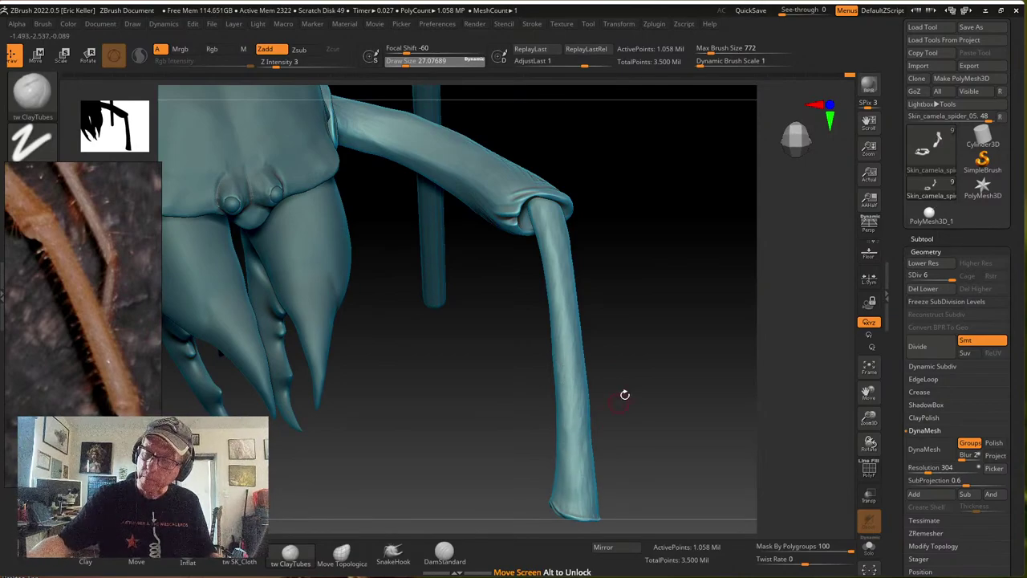
{"action": "left_click_drag", "start_coordinate": [624, 395], "coordinate": [561, 275]}
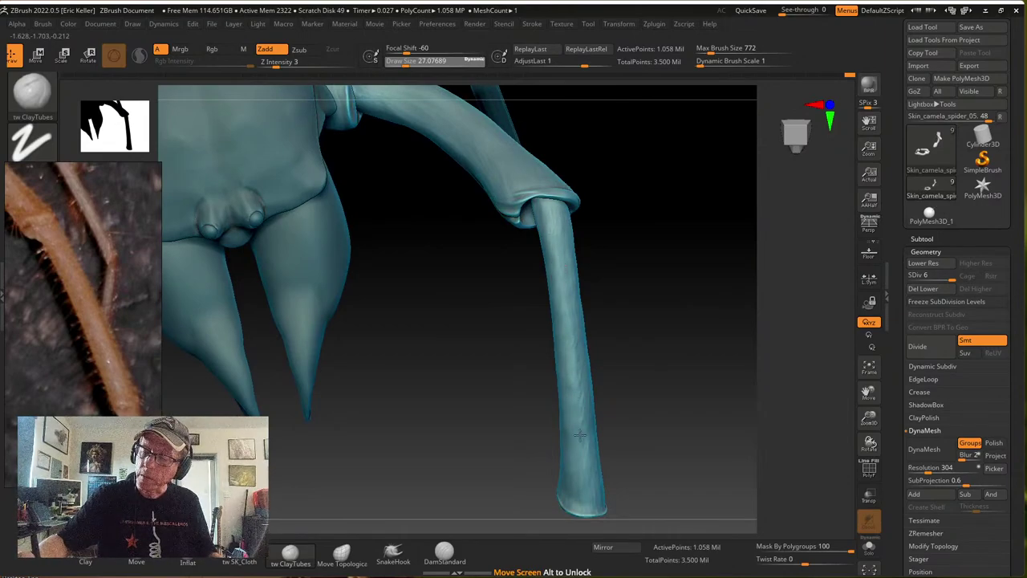
{"action": "left_click_drag", "start_coordinate": [642, 461], "coordinate": [617, 385]}
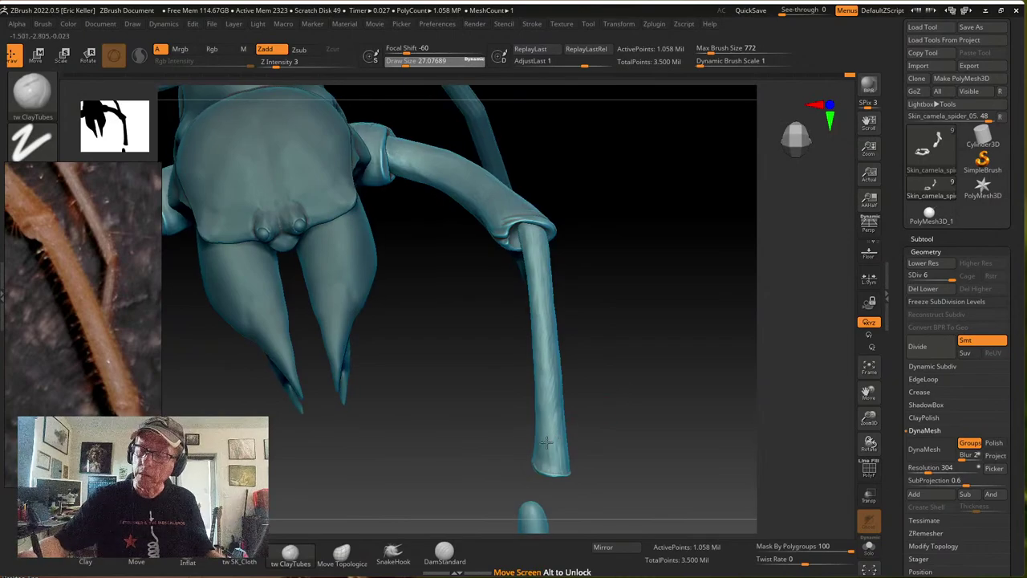
{"action": "left_click_drag", "start_coordinate": [568, 421], "coordinate": [540, 437]}
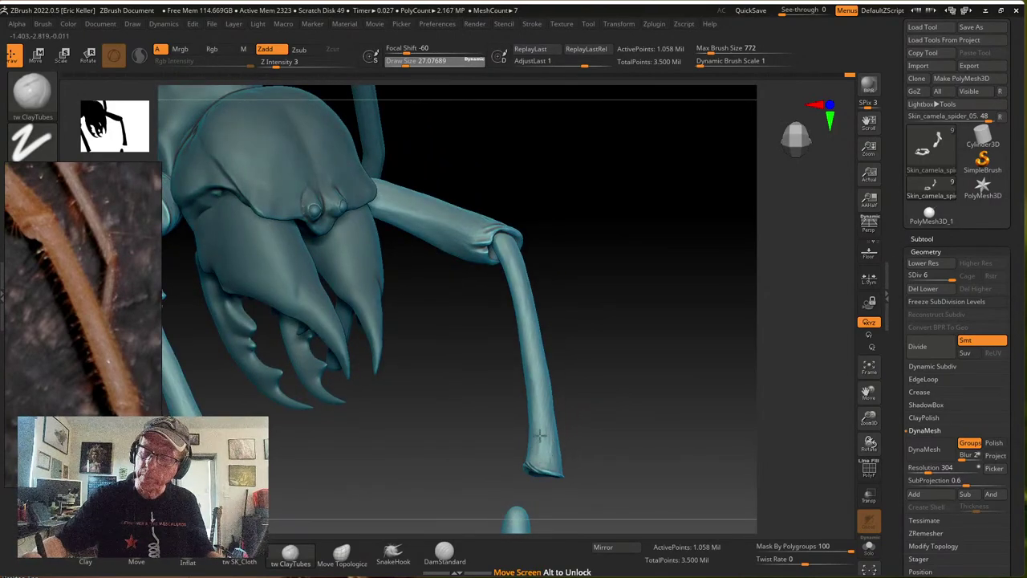
Finish the thin segment's surface with ClayTubes strokes near the upper joint and along the outer side above the flare
{"action": "left_click_drag", "start_coordinate": [552, 456], "coordinate": [566, 368]}
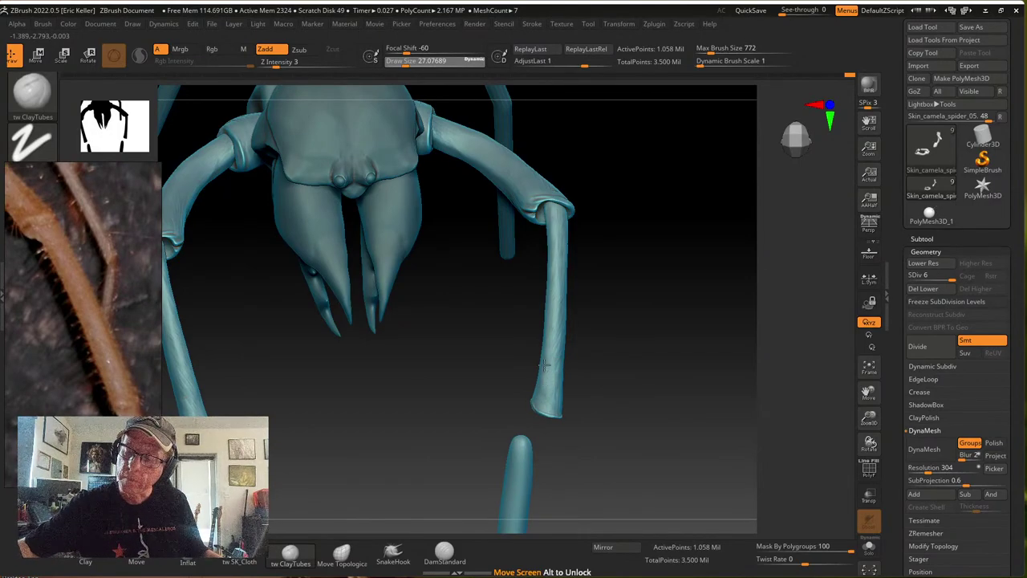
{"action": "left_click_drag", "start_coordinate": [585, 310], "coordinate": [550, 259]}
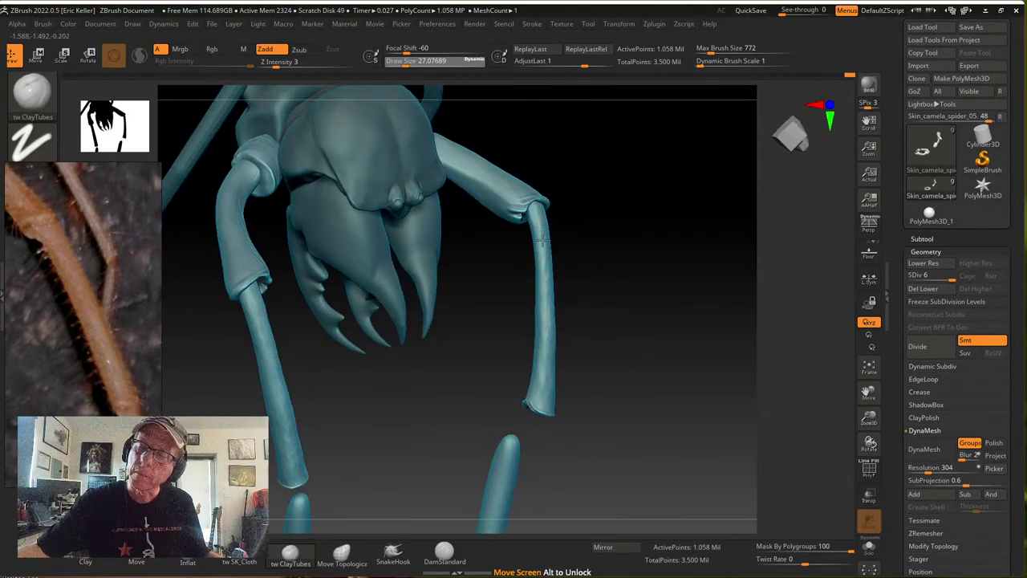
{"action": "mouse_move", "coordinate": [542, 269]}
{"action": "right_mouse_down"}
{"action": "mouse_move", "coordinate": [571, 273]}
{"action": "mouse_move", "coordinate": [552, 282]}
{"action": "right_mouse_up"}
{"action": "right_click_drag", "start_coordinate": [529, 245], "coordinate": [543, 315]}
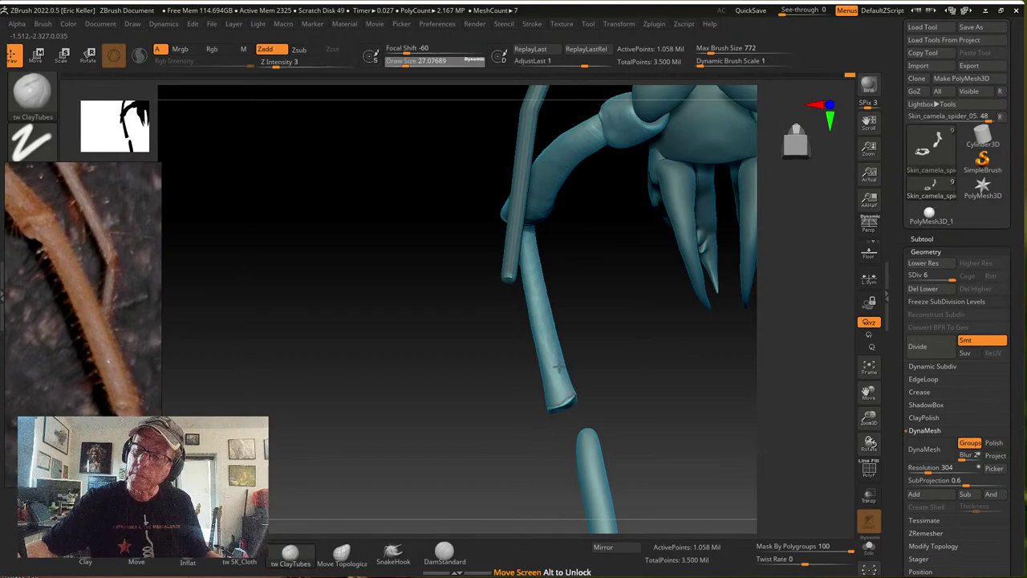
{"action": "right_click_drag", "start_coordinate": [553, 357], "coordinate": [619, 413]}
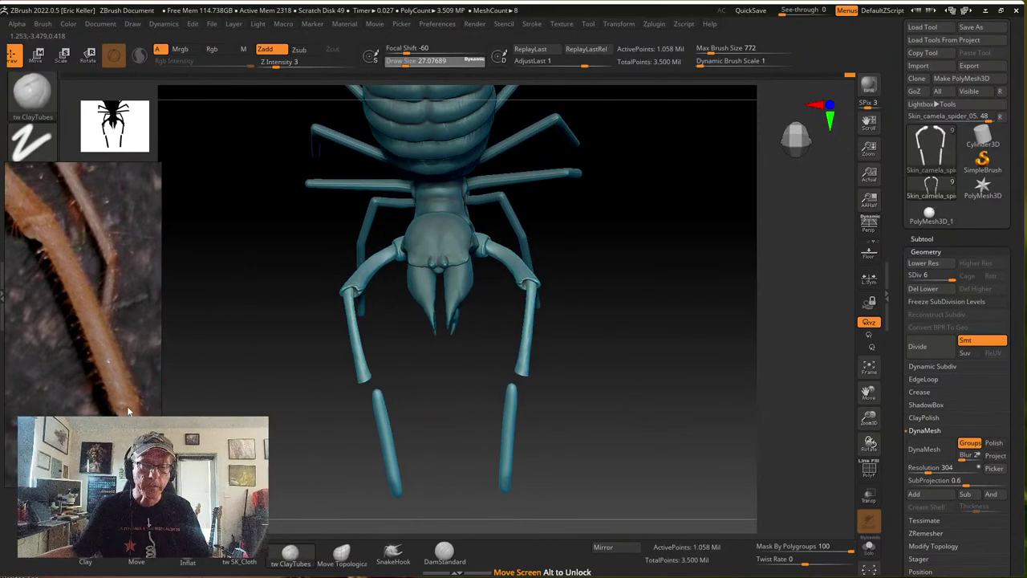
Examine the camel spider reference photos for the shape of the leg joints and the segment beyond the flared end
{"action": "scroll", "coordinate": [68, 243], "scroll_direction": "up", "scroll_amount": 3}
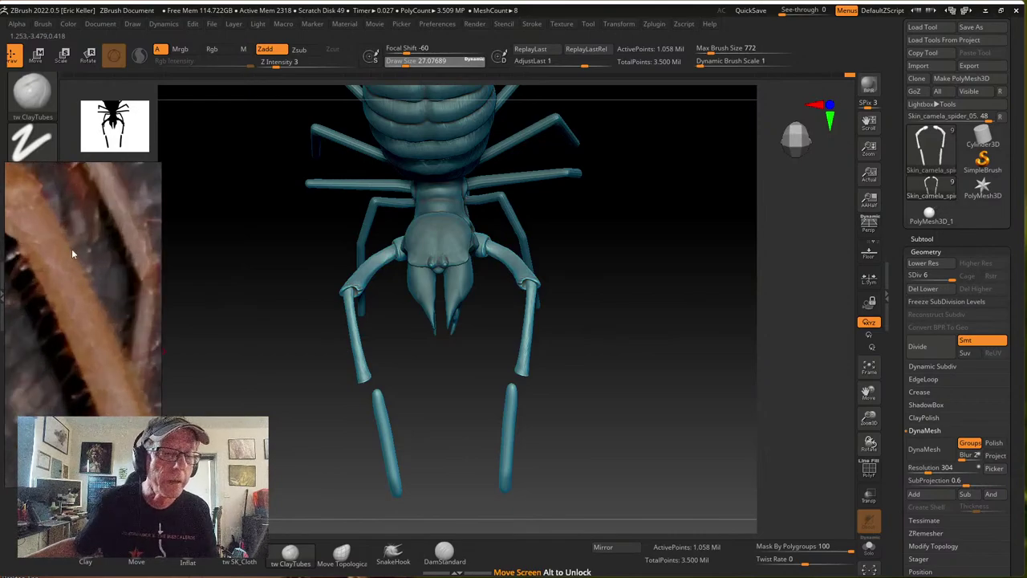
{"action": "scroll", "coordinate": [43, 230], "scroll_direction": "down", "scroll_amount": 5}
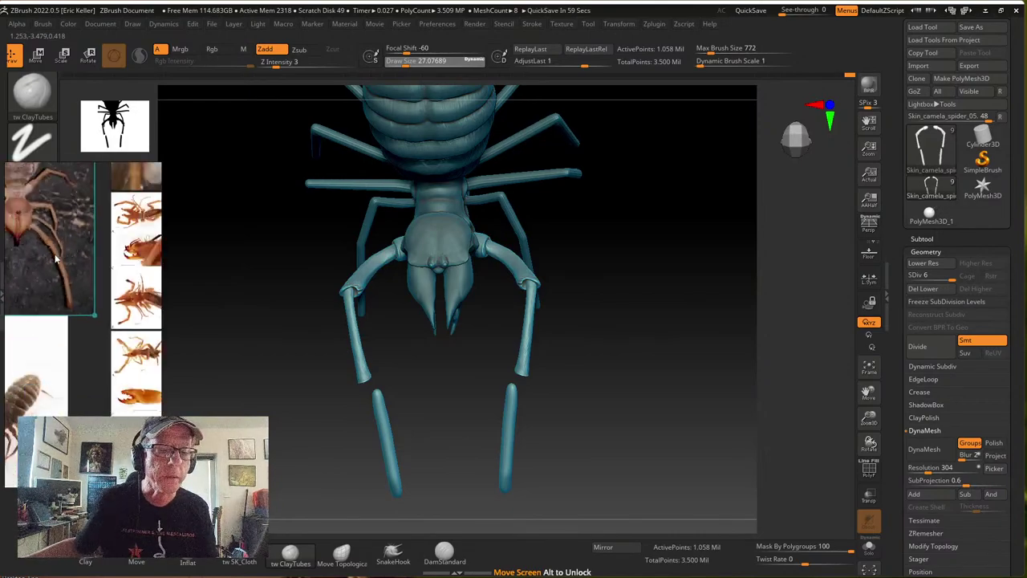
{"action": "middle_click_drag", "start_coordinate": [40, 332], "coordinate": [95, 259]}
{"action": "scroll", "coordinate": [58, 309], "scroll_direction": "up", "scroll_amount": 5}
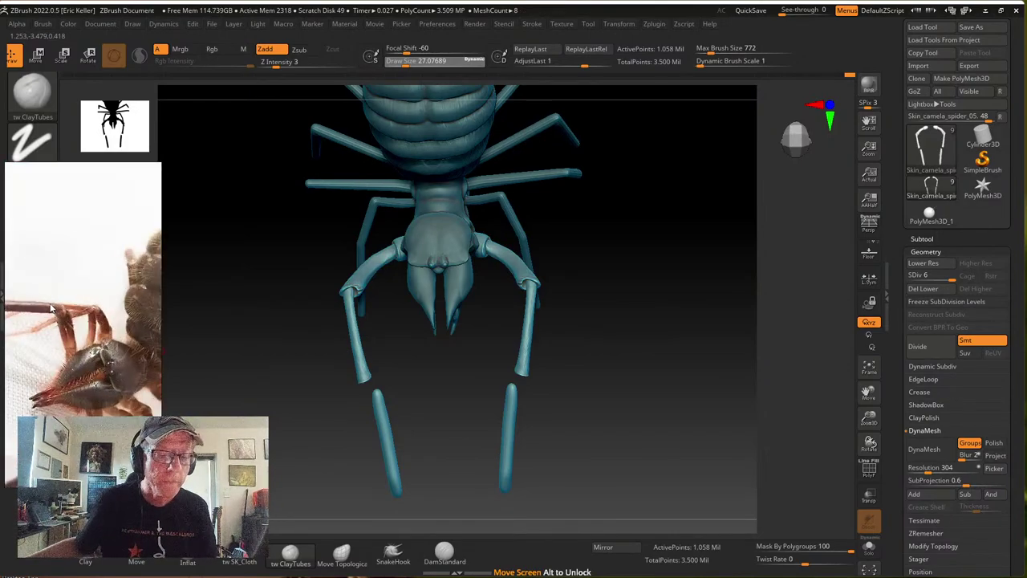
{"action": "middle_click_drag", "start_coordinate": [58, 312], "coordinate": [72, 265]}
{"action": "scroll", "coordinate": [80, 325], "scroll_direction": "up", "scroll_amount": 2}
{"action": "middle_click_drag", "start_coordinate": [80, 325], "coordinate": [52, 300]}
{"action": "scroll", "coordinate": [68, 318], "scroll_direction": "up", "scroll_amount": 2}
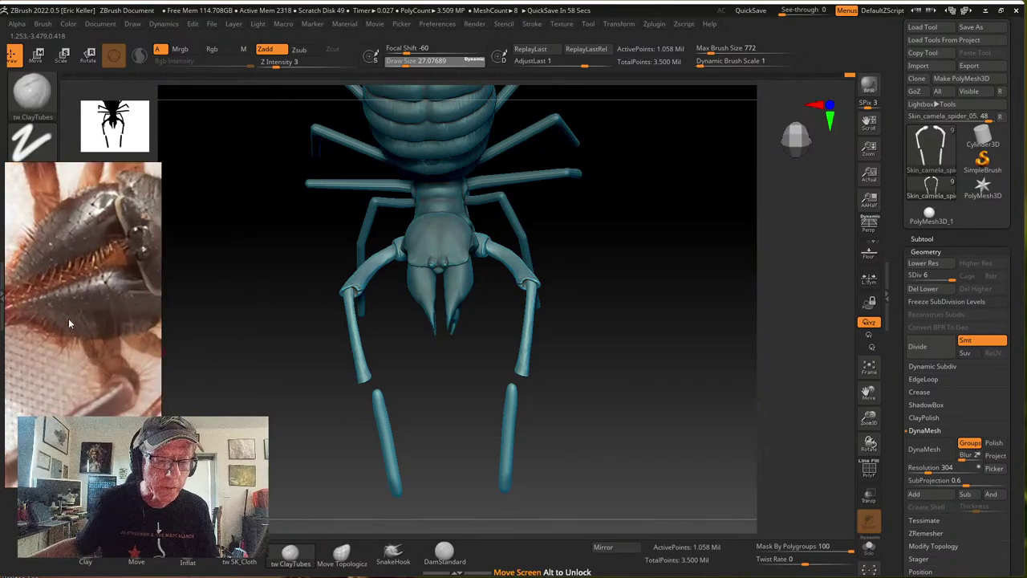
{"action": "scroll", "coordinate": [68, 318], "scroll_direction": "down", "scroll_amount": 2}
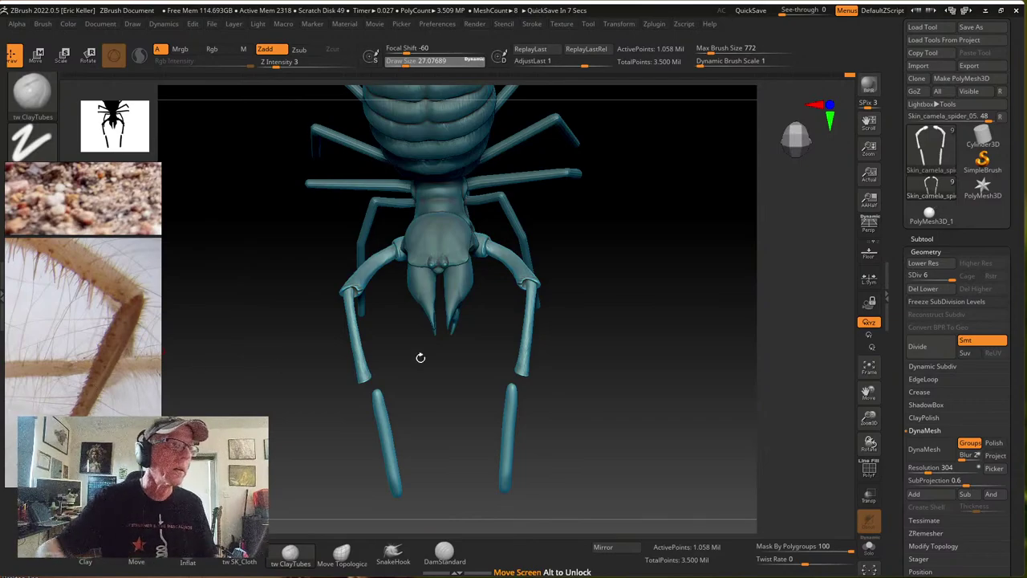
Place the move gizmo on the detached lower leg segment and mask the rest of the leg
{"action": "mouse_move", "coordinate": [607, 412]}
{"action": "left_mouse_down"}
{"action": "mouse_move", "coordinate": [603, 419]}
{"action": "mouse_move", "coordinate": [592, 364]}
{"action": "left_mouse_up"}
{"action": "key", "text": "w"}
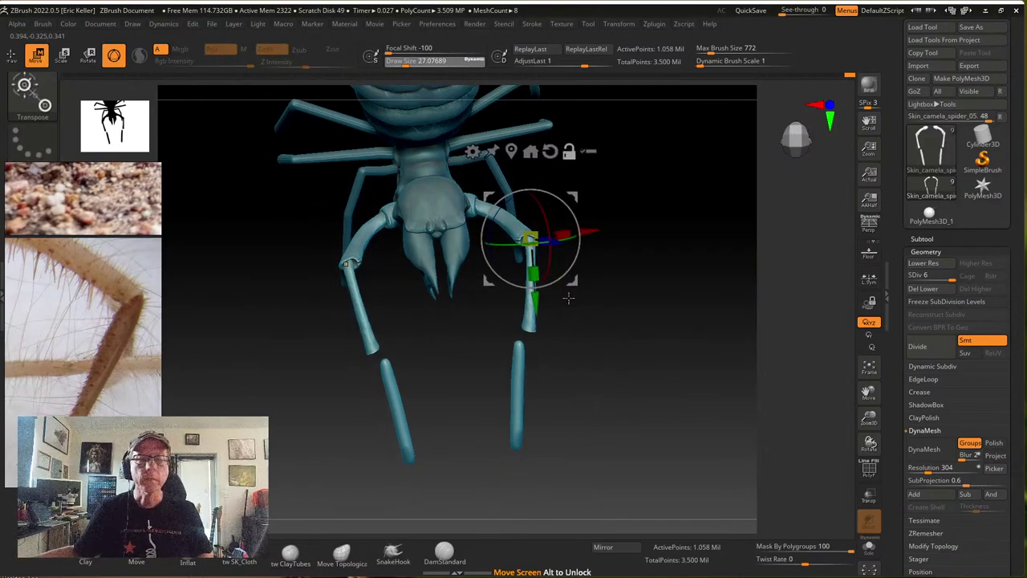
{"action": "left_click_drag", "start_coordinate": [567, 297], "coordinate": [530, 414]}
{"action": "key", "text": "ctrl+z"}
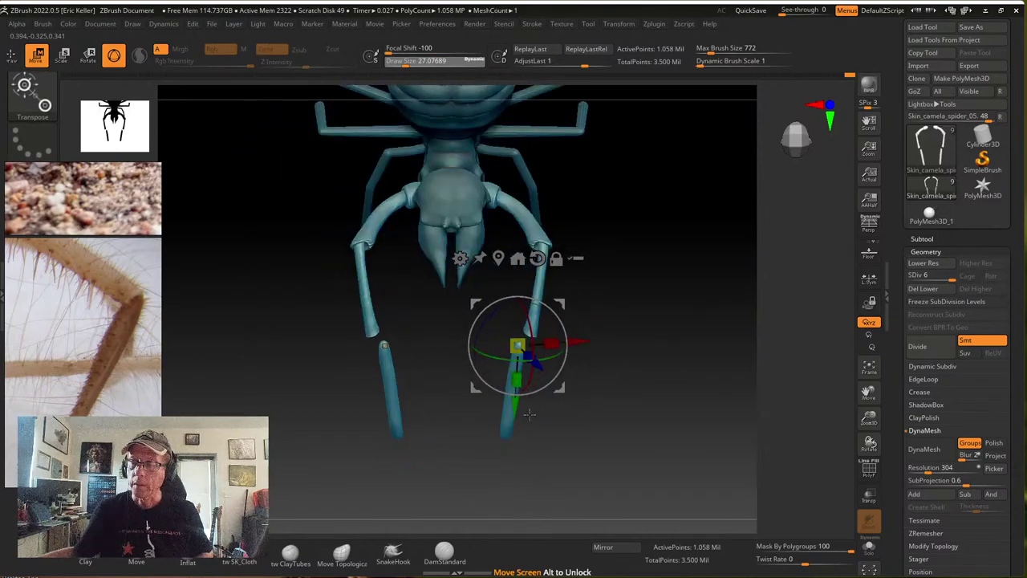
{"action": "left_click", "coordinate": [508, 419], "text": "ctrl"}
{"action": "left_click_drag", "start_coordinate": [552, 451], "coordinate": [638, 383], "text": "alt"}
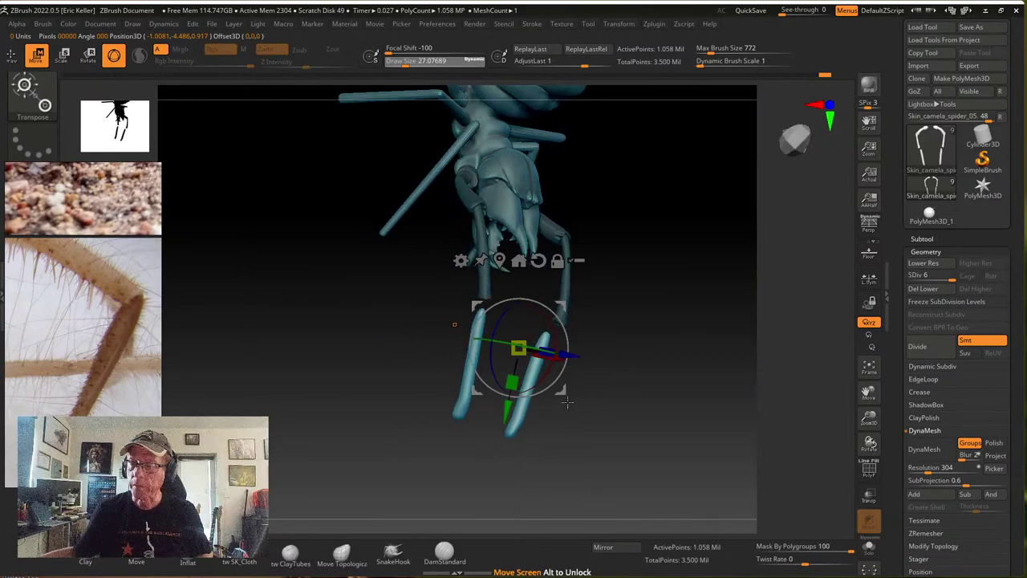
Move the unmasked lower leg segment up so its rounded top sits inside the flared socket of the segment above
{"action": "left_click_drag", "start_coordinate": [567, 401], "coordinate": [735, 451]}
{"action": "left_click_drag", "start_coordinate": [602, 372], "coordinate": [579, 383], "text": "alt"}
{"action": "left_click_drag", "start_coordinate": [531, 340], "coordinate": [539, 355]}
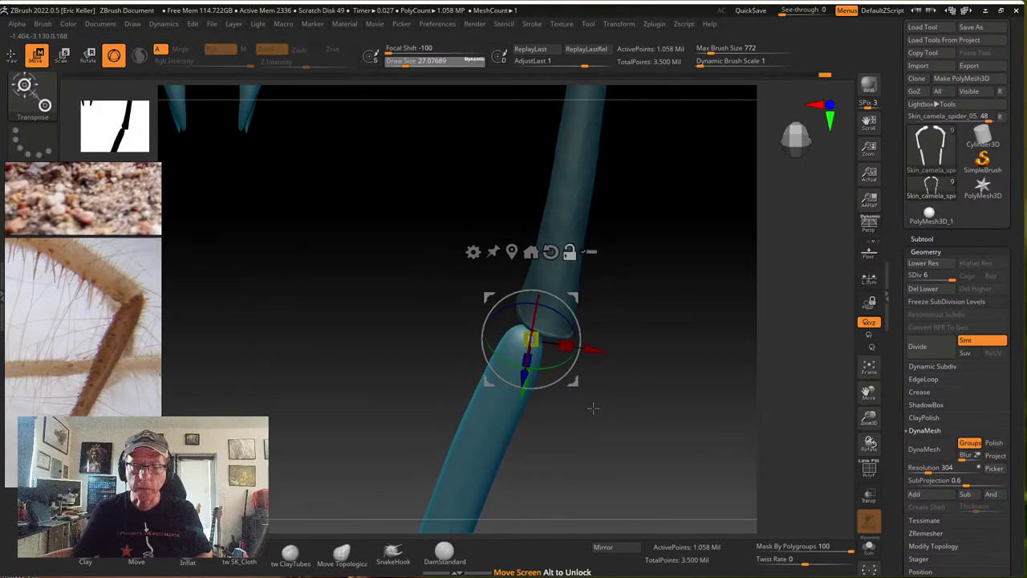
{"action": "left_click_drag", "start_coordinate": [618, 461], "coordinate": [530, 310], "text": "alt"}
{"action": "left_click_drag", "start_coordinate": [619, 282], "coordinate": [628, 323]}
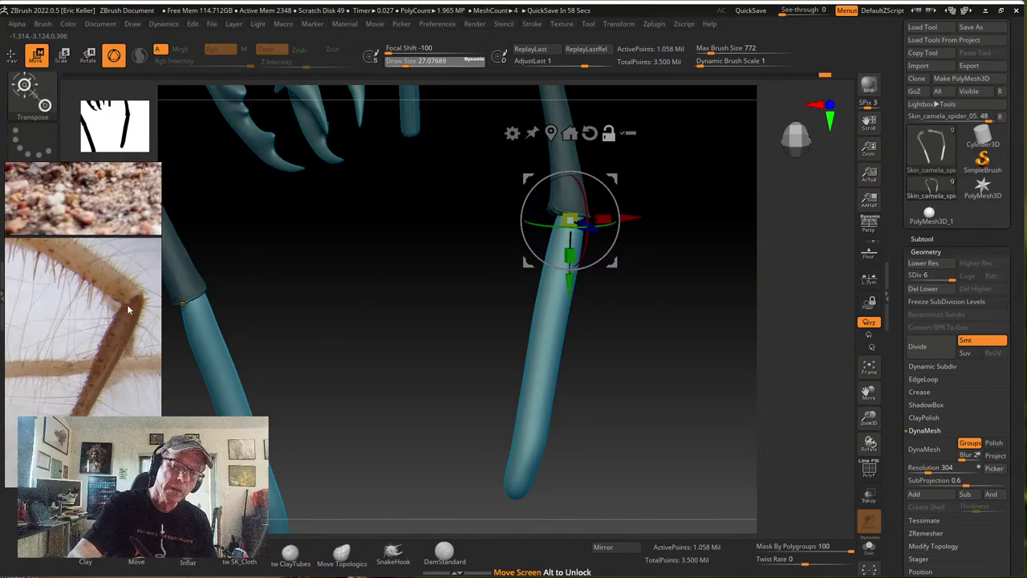
Prepare the Move brush at a draw size of about 203 and lower the leg mesh to subdivision level 3
{"action": "mouse_move", "coordinate": [598, 393]}
{"action": "left_mouse_down"}
{"action": "mouse_move", "coordinate": [615, 394]}
{"action": "mouse_move", "coordinate": [600, 391]}
{"action": "left_mouse_up"}
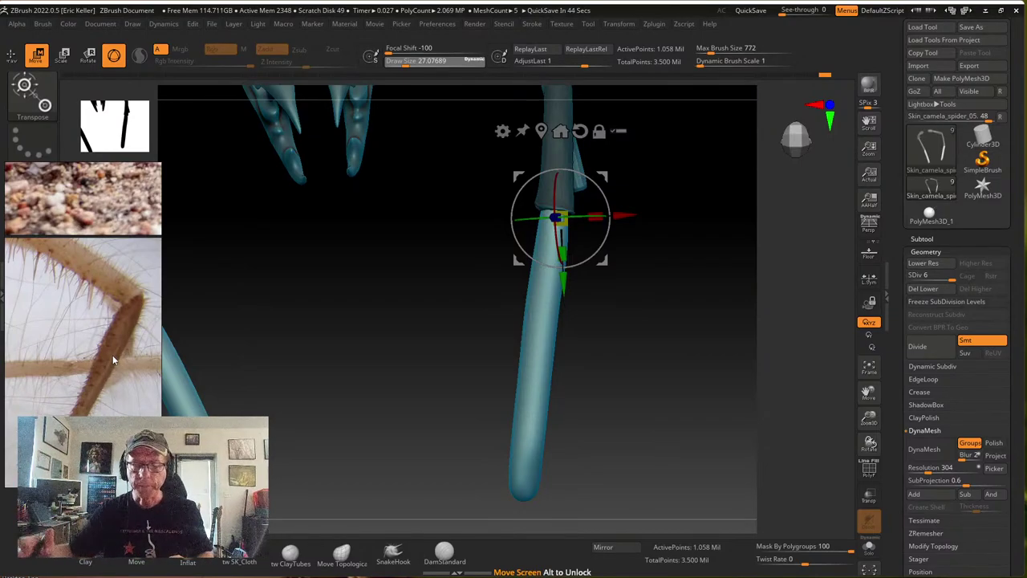
{"action": "left_click_drag", "start_coordinate": [397, 362], "coordinate": [378, 369]}
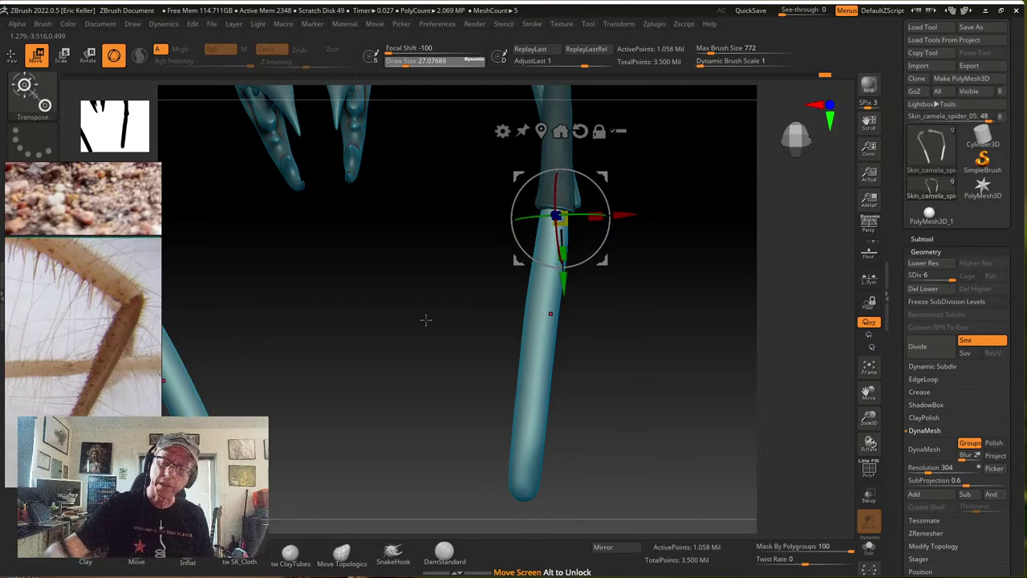
{"action": "left_click_drag", "start_coordinate": [616, 347], "coordinate": [633, 364]}
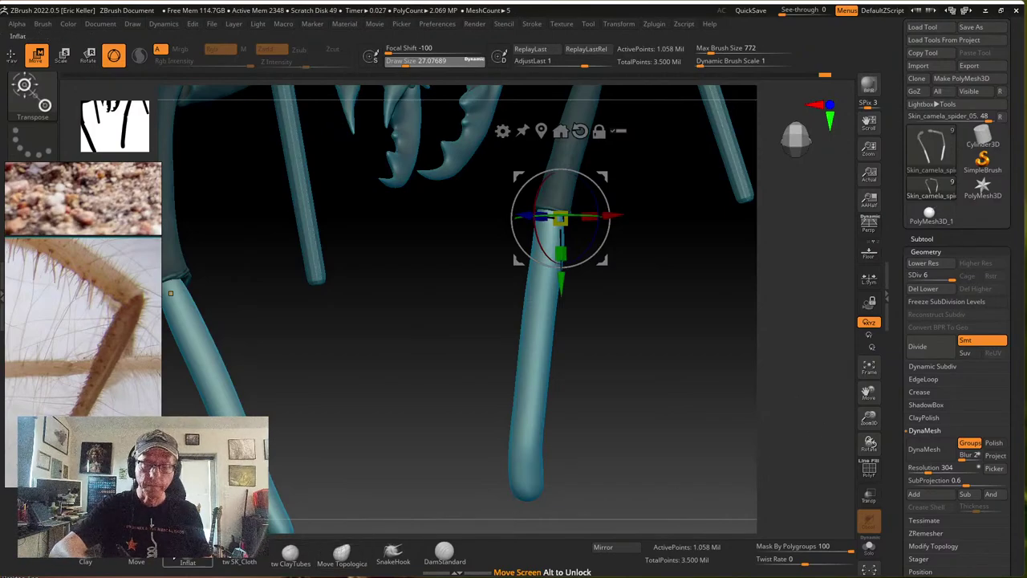
{"action": "key", "text": "q"}
{"action": "key", "text": "s"}
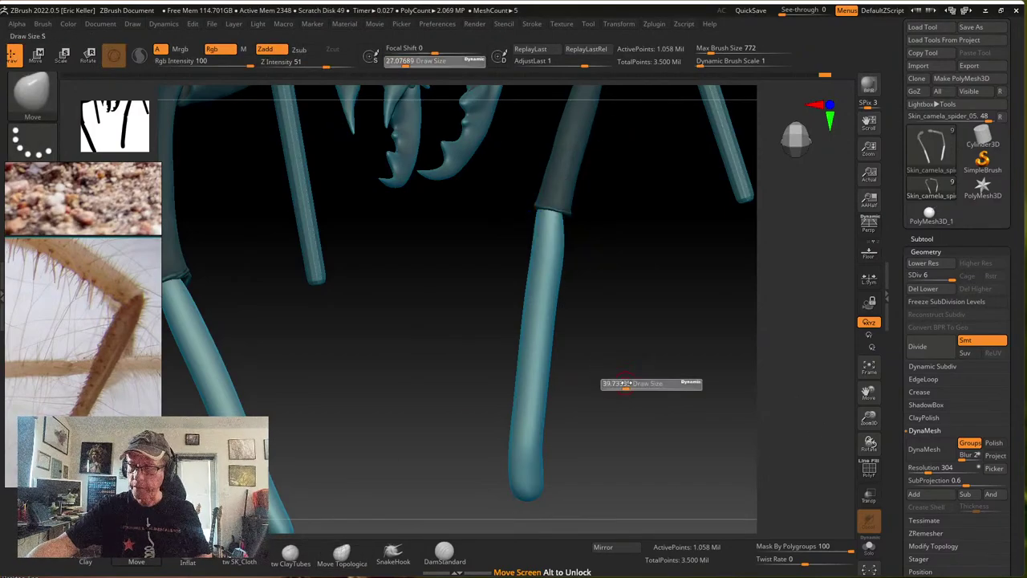
{"action": "left_click_drag", "start_coordinate": [651, 384], "coordinate": [654, 384]}
{"action": "key", "text": "shift"}
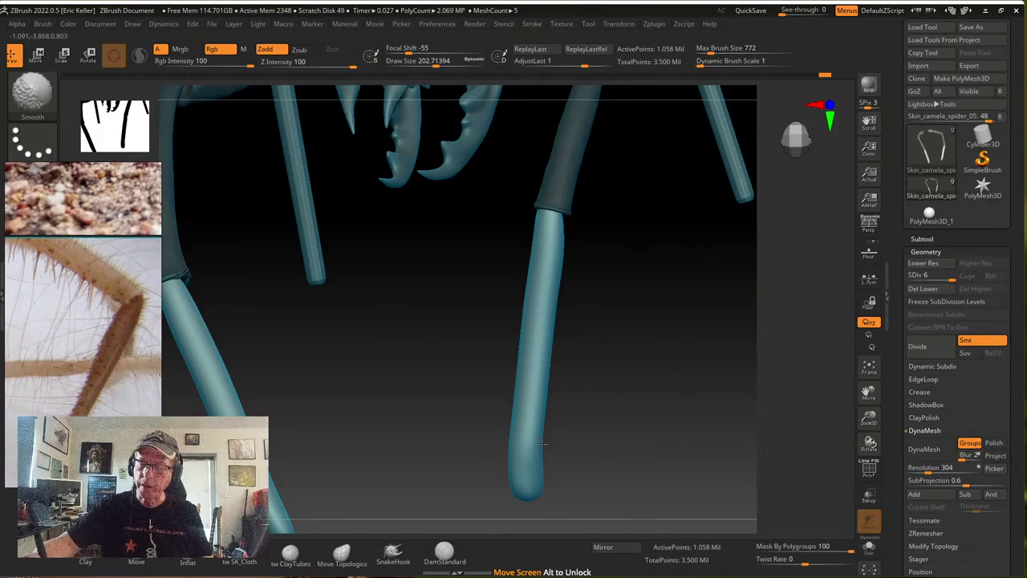
{"action": "left_click_drag", "start_coordinate": [542, 444], "coordinate": [592, 394]}
{"action": "key", "text": "shift+d"}
{"action": "key", "text": "shift+d"}
{"action": "key", "text": "shift+d"}
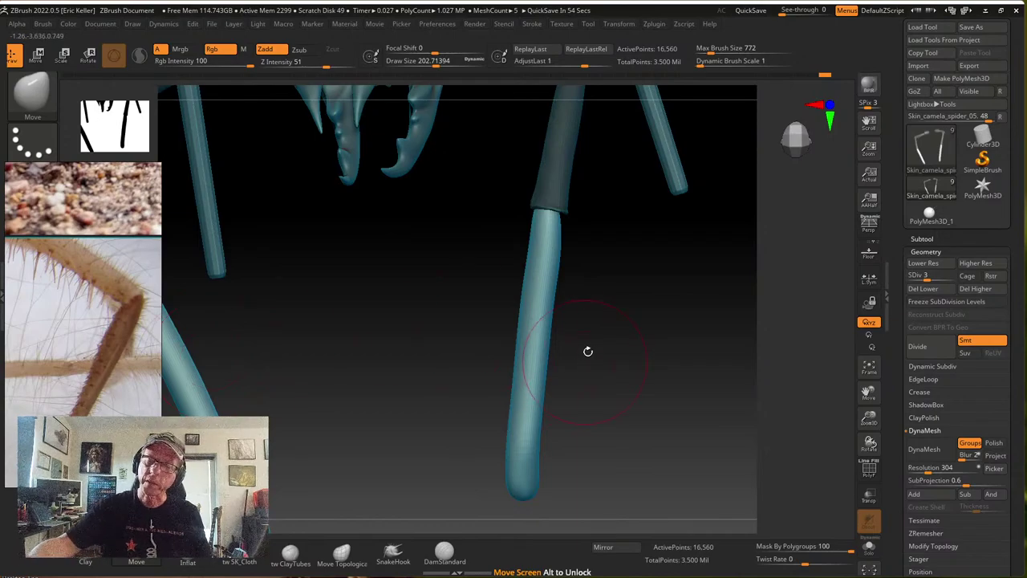
Smooth and slim the lower leg segment, then push its inner edge outward below the socket with the Move brush
{"action": "left_click_drag", "start_coordinate": [587, 351], "coordinate": [567, 266]}
{"action": "key", "text": "shift"}
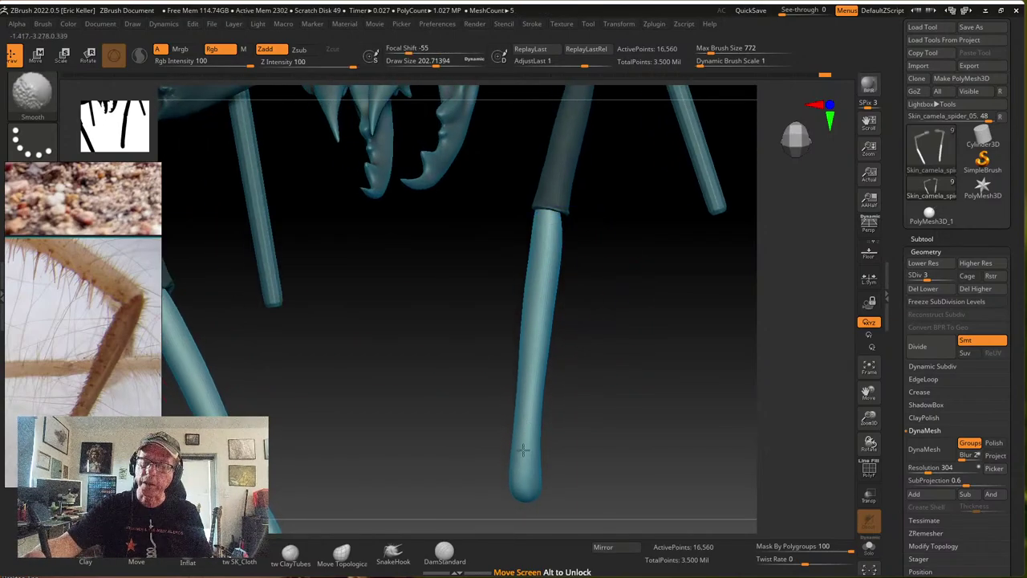
{"action": "mouse_move", "coordinate": [532, 323]}
{"action": "left_mouse_down", "text": "shift"}
{"action": "mouse_move", "coordinate": [546, 281]}
{"action": "mouse_move", "coordinate": [617, 287]}
{"action": "mouse_move", "coordinate": [573, 261]}
{"action": "left_mouse_up", "text": "shift"}
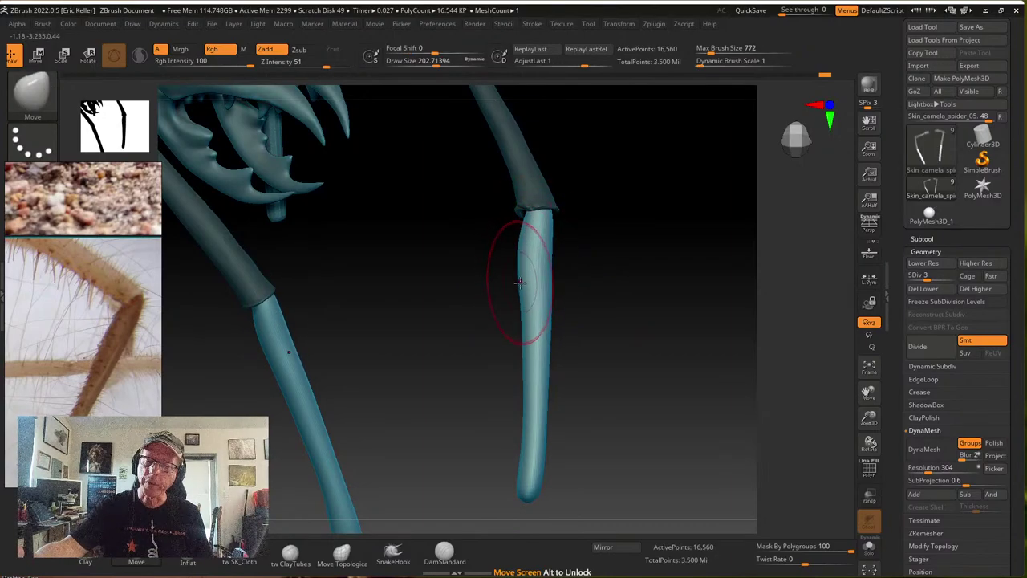
{"action": "left_click_drag", "start_coordinate": [518, 297], "coordinate": [520, 309]}
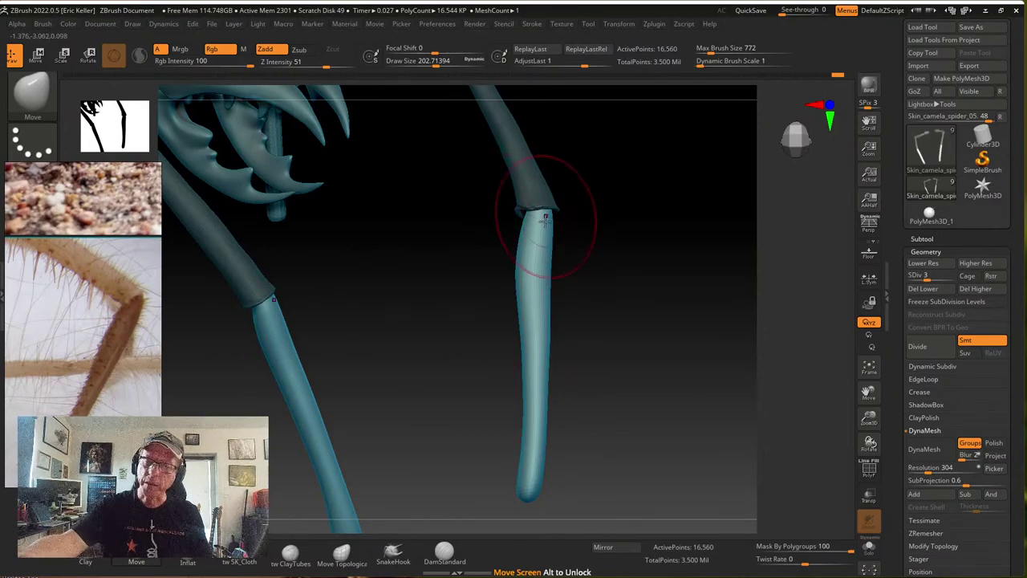
{"action": "mouse_move", "coordinate": [556, 435]}
{"action": "left_mouse_down"}
{"action": "mouse_move", "coordinate": [541, 431]}
{"action": "mouse_move", "coordinate": [585, 410]}
{"action": "mouse_move", "coordinate": [543, 462]}
{"action": "mouse_move", "coordinate": [529, 464]}
{"action": "mouse_move", "coordinate": [585, 426]}
{"action": "left_mouse_up"}
Reduce the Move brush's draw size and adjust the outline of the lower leg segment's tapering shaft
{"action": "key", "text": "s"}
{"action": "mouse_move", "coordinate": [570, 415]}
{"action": "left_mouse_down", "text": "alt"}
{"action": "mouse_move", "coordinate": [601, 474]}
{"action": "mouse_move", "coordinate": [601, 436]}
{"action": "mouse_move", "coordinate": [593, 439]}
{"action": "left_mouse_up", "text": "alt"}
{"action": "key", "text": "s"}
{"action": "left_click_drag", "start_coordinate": [593, 439], "coordinate": [559, 468], "text": "shift"}
{"action": "key", "text": "s"}
{"action": "mouse_move", "coordinate": [559, 468]}
{"action": "left_mouse_down"}
{"action": "mouse_move", "coordinate": [518, 480]}
{"action": "mouse_move", "coordinate": [553, 493]}
{"action": "mouse_move", "coordinate": [529, 482]}
{"action": "mouse_move", "coordinate": [587, 455]}
{"action": "mouse_move", "coordinate": [552, 461]}
{"action": "mouse_move", "coordinate": [554, 483]}
{"action": "mouse_move", "coordinate": [591, 455]}
{"action": "mouse_move", "coordinate": [556, 430]}
{"action": "mouse_move", "coordinate": [592, 474]}
{"action": "left_mouse_up"}
{"action": "key", "text": "s"}
Refine the segment's contour with the Move brush at a draw size of about 84, thick in the upper half and thin below
{"action": "left_click_drag", "start_coordinate": [610, 430], "coordinate": [620, 430]}
{"action": "mouse_move", "coordinate": [645, 387]}
{"action": "left_mouse_down"}
{"action": "mouse_move", "coordinate": [658, 387]}
{"action": "mouse_move", "coordinate": [659, 359]}
{"action": "mouse_move", "coordinate": [631, 337]}
{"action": "mouse_move", "coordinate": [656, 369]}
{"action": "mouse_move", "coordinate": [688, 380]}
{"action": "mouse_move", "coordinate": [654, 391]}
{"action": "mouse_move", "coordinate": [607, 334]}
{"action": "left_mouse_up"}
{"action": "mouse_move", "coordinate": [555, 376]}
{"action": "left_mouse_down", "text": "shift"}
{"action": "mouse_move", "coordinate": [573, 332]}
{"action": "mouse_move", "coordinate": [557, 403]}
{"action": "left_mouse_up", "text": "shift"}
{"action": "left_click_drag", "start_coordinate": [567, 360], "coordinate": [569, 336], "text": "shift"}
{"action": "left_click_drag", "start_coordinate": [620, 236], "coordinate": [567, 355], "text": "alt"}
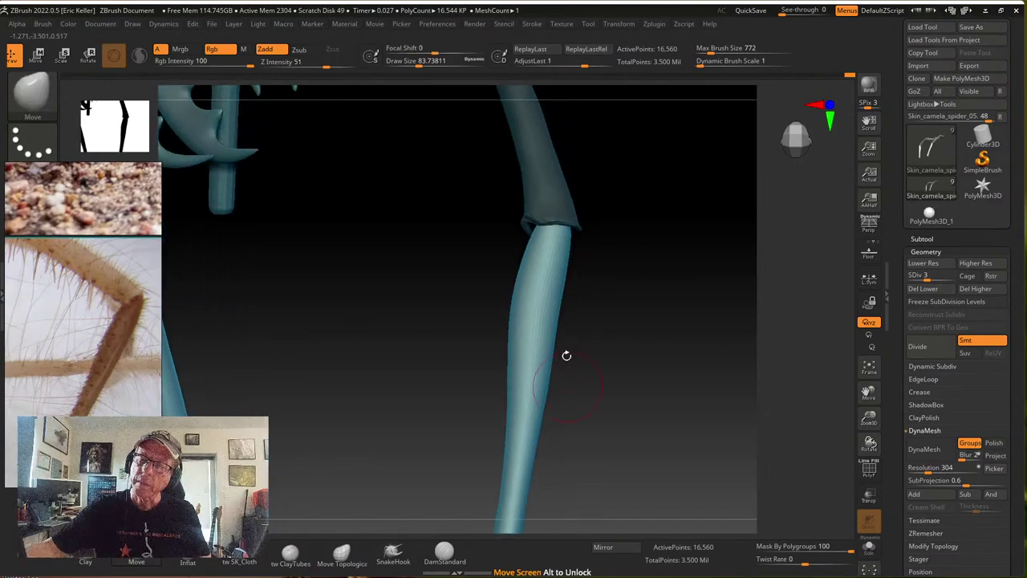
Undo the last strokes and bulge the segment's inner edge outward just below the socket with the Move brush
{"action": "left_click_drag", "start_coordinate": [539, 296], "coordinate": [524, 378], "text": "shift"}
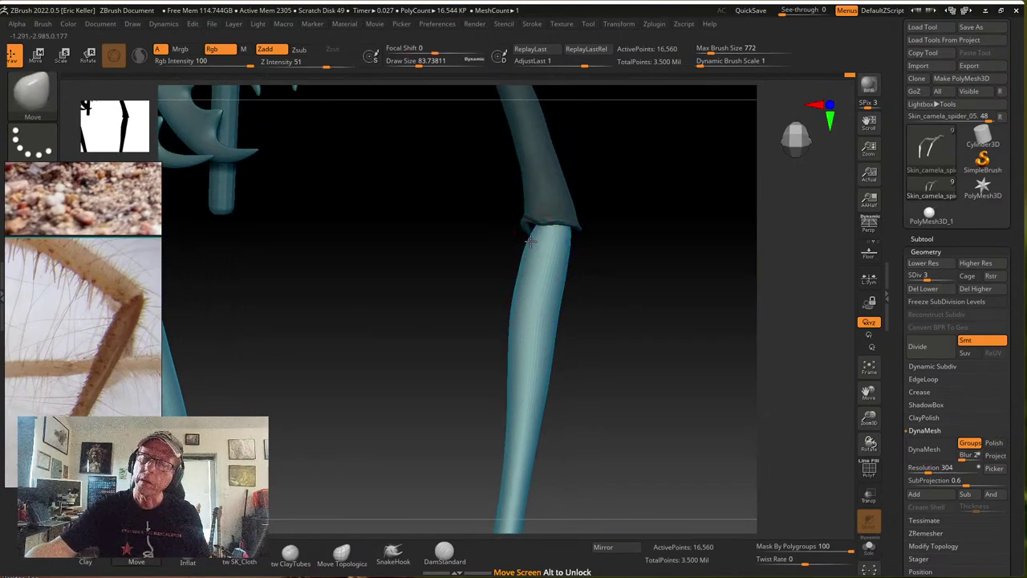
{"action": "key", "text": "ctrl+z"}
{"action": "key", "text": "ctrl+z"}
{"action": "left_click_drag", "start_coordinate": [519, 274], "coordinate": [511, 311]}
{"action": "mouse_move", "coordinate": [529, 254]}
{"action": "left_mouse_down", "text": "shift"}
{"action": "mouse_move", "coordinate": [514, 359]}
{"action": "mouse_move", "coordinate": [509, 307]}
{"action": "left_mouse_up", "text": "shift"}
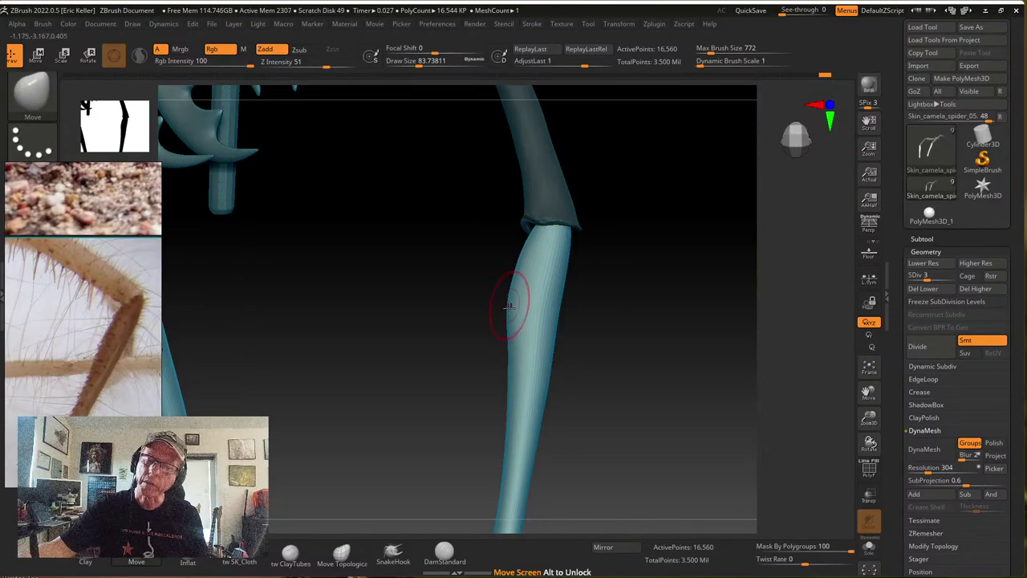
{"action": "left_click_drag", "start_coordinate": [562, 369], "coordinate": [566, 322], "text": "alt"}
Enlarge the Move brush to a draw size of about 198 and adjust the segment's broad curve from the bulge to the far end
{"action": "key", "text": "b"}
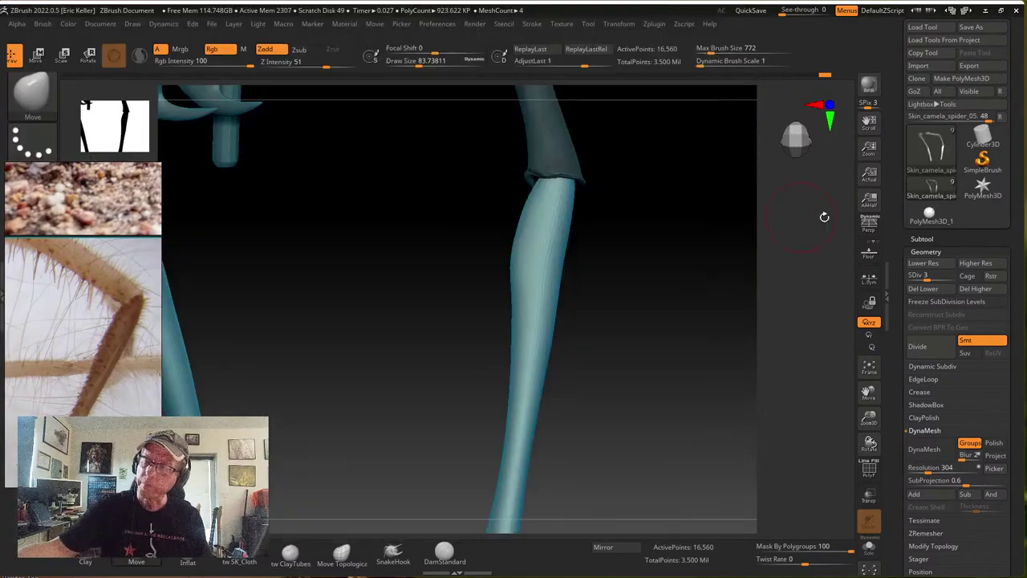
{"action": "key", "text": "s"}
{"action": "left_click_drag", "start_coordinate": [592, 283], "coordinate": [631, 282]}
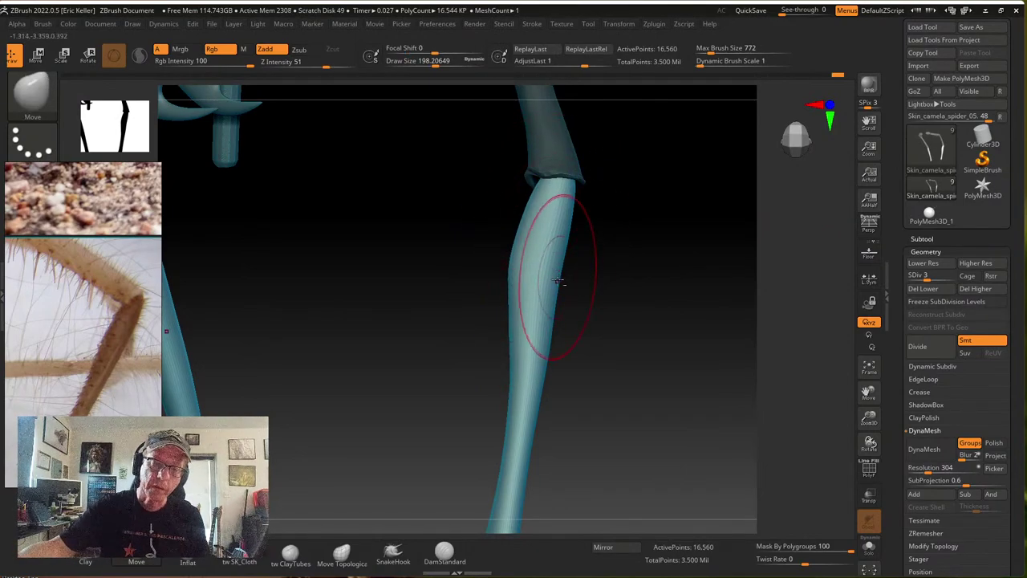
{"action": "right_click_drag", "start_coordinate": [551, 275], "coordinate": [576, 300]}
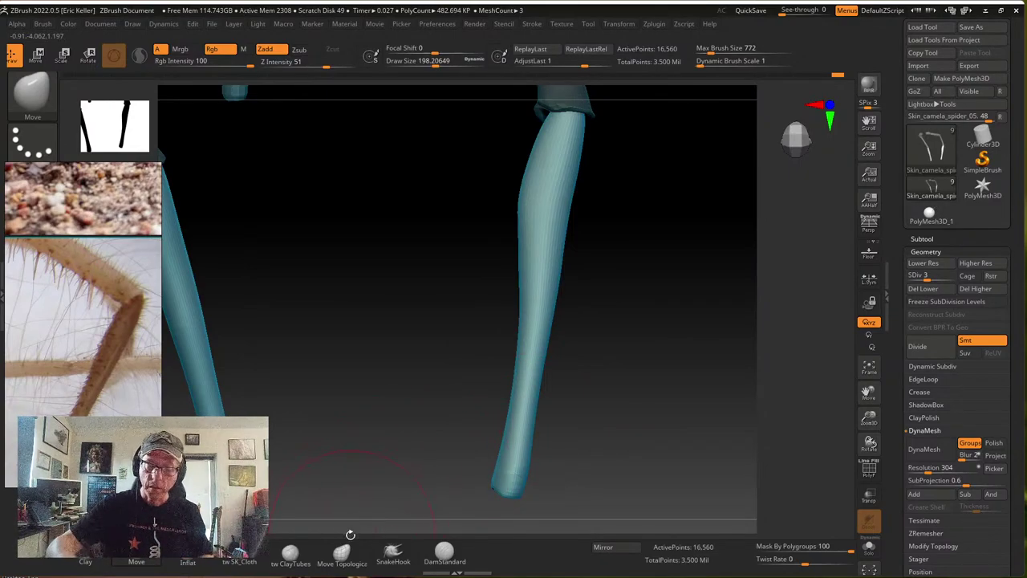
Stroke a long ridge from the socket down the segment with the tw SK_Cloth brush at a draw size of about 42
{"action": "left_click", "coordinate": [239, 555]}
{"action": "key", "text": "s"}
{"action": "left_click_drag", "start_coordinate": [591, 336], "coordinate": [566, 334]}
{"action": "left_click_drag", "start_coordinate": [560, 115], "coordinate": [543, 265]}
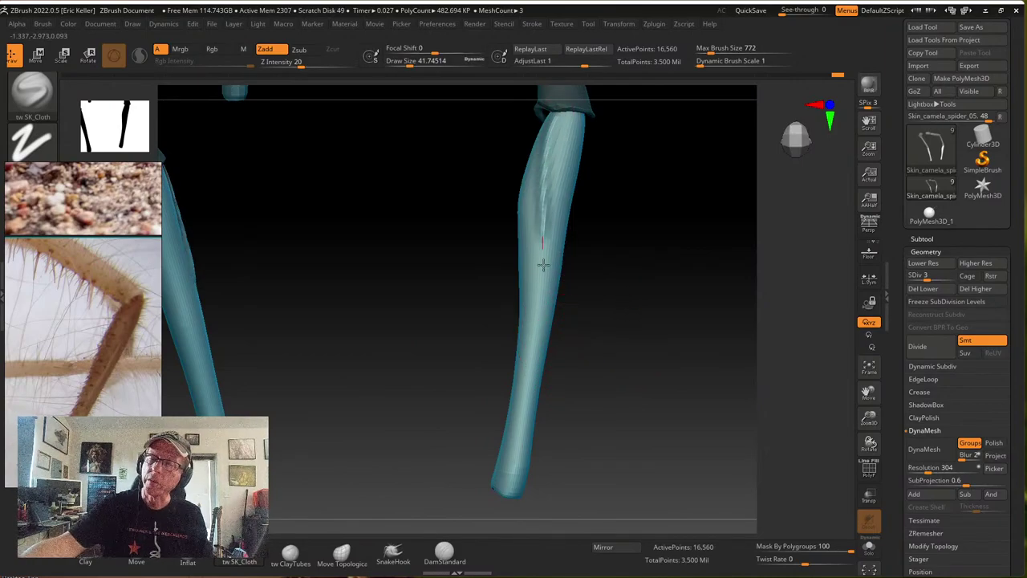
{"action": "key", "text": "ctrl+z"}
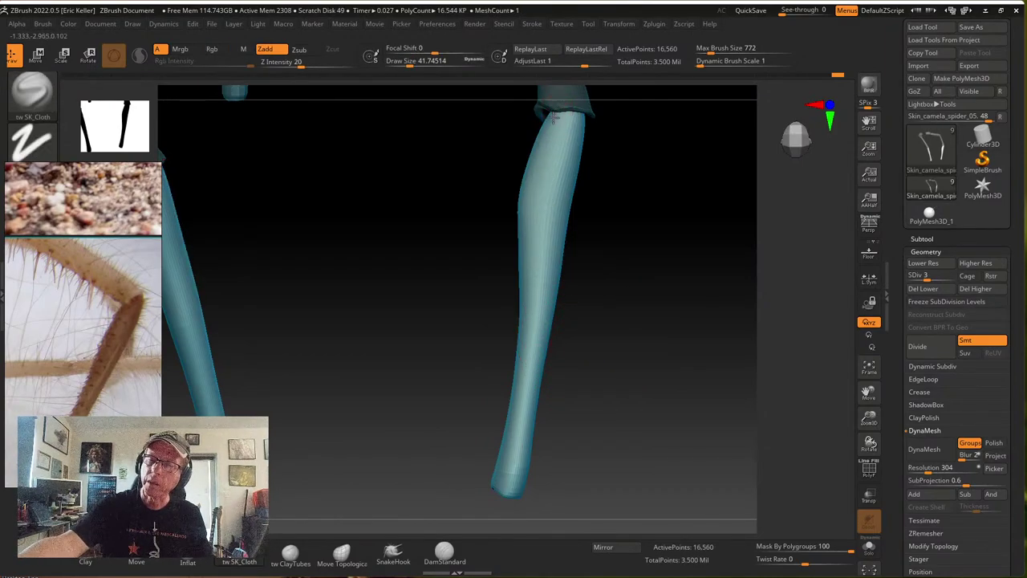
{"action": "left_click_drag", "start_coordinate": [553, 118], "coordinate": [534, 357]}
{"action": "key", "text": "shift"}
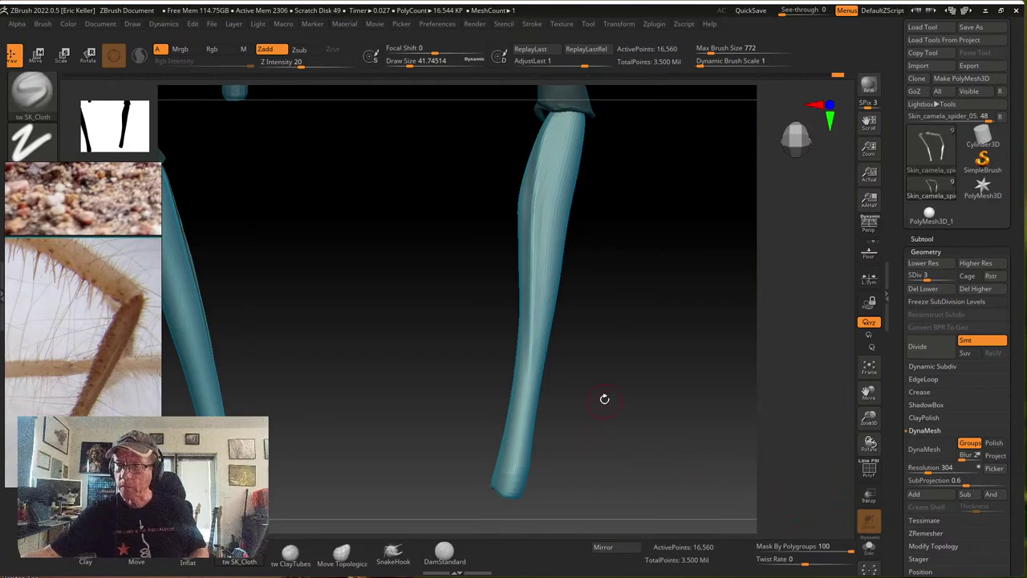
Raise the leg mesh to subdivision level 6 and sculpt and smooth a lengthwise groove in the segment's upper half
{"action": "key", "text": "ctrl+d"}
{"action": "key", "text": "ctrl+d"}
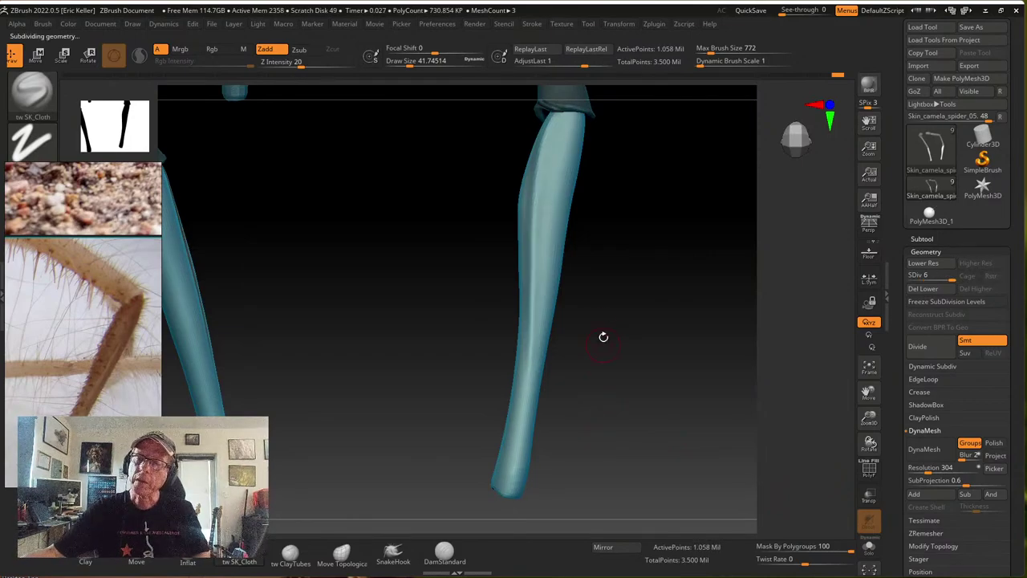
{"action": "left_click_drag", "start_coordinate": [603, 337], "coordinate": [545, 165]}
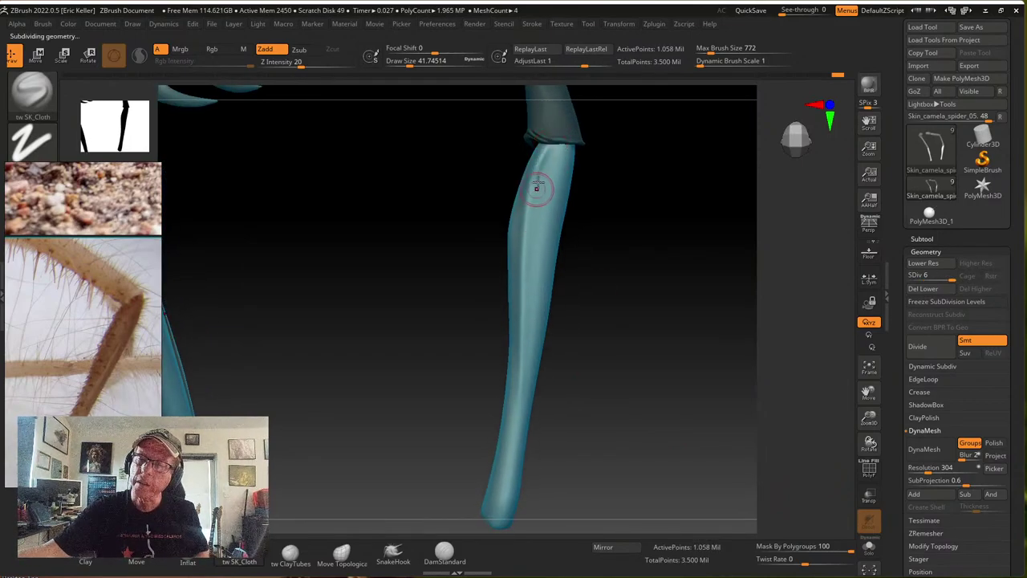
{"action": "key", "text": "shift"}
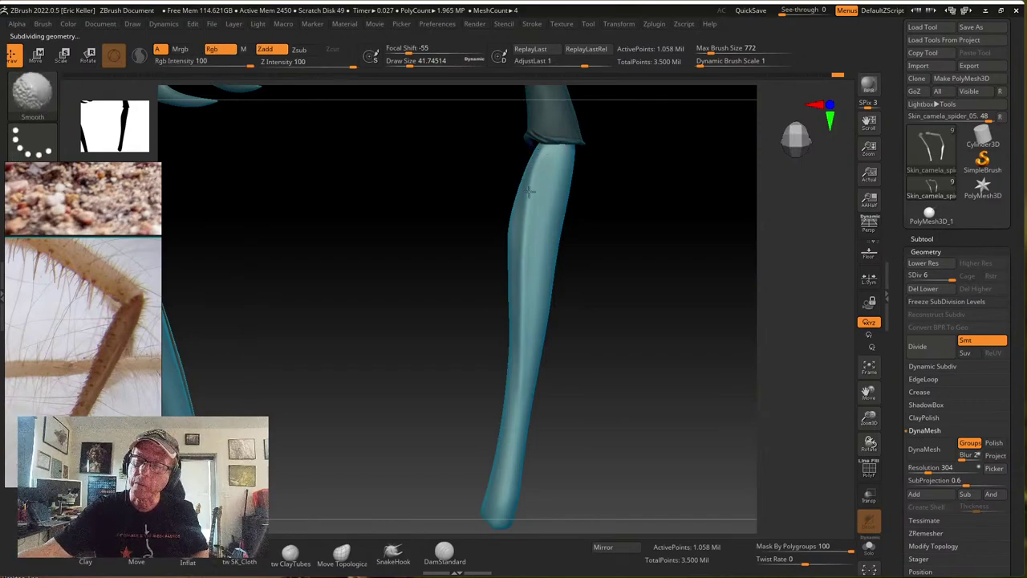
{"action": "mouse_move", "coordinate": [529, 190]}
{"action": "left_mouse_down", "text": "shift"}
{"action": "mouse_move", "coordinate": [541, 166]}
{"action": "mouse_move", "coordinate": [532, 252]}
{"action": "mouse_move", "coordinate": [537, 219]}
{"action": "left_mouse_up", "text": "shift"}
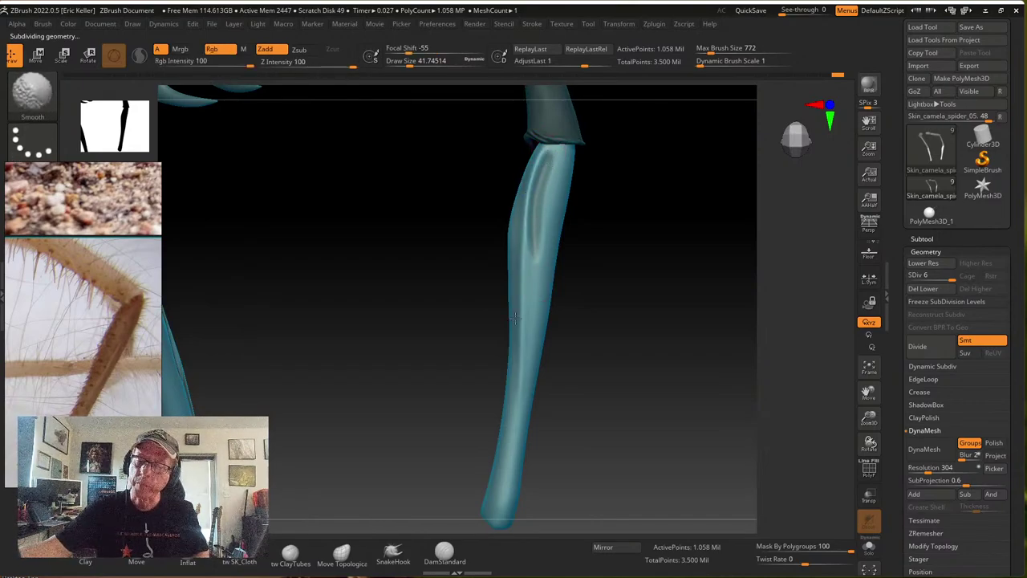
Build up fine lengthwise strokes on the segment's upper half with tw ClayTubes at Z Intensity 3, smoothing where needed
{"action": "left_click", "coordinate": [293, 559]}
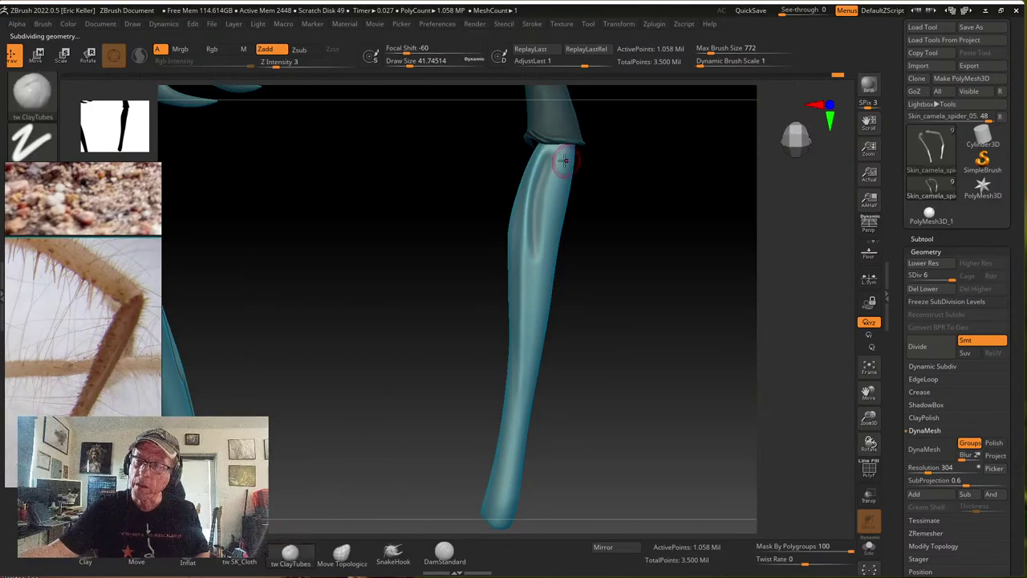
{"action": "key", "text": "ctrl"}
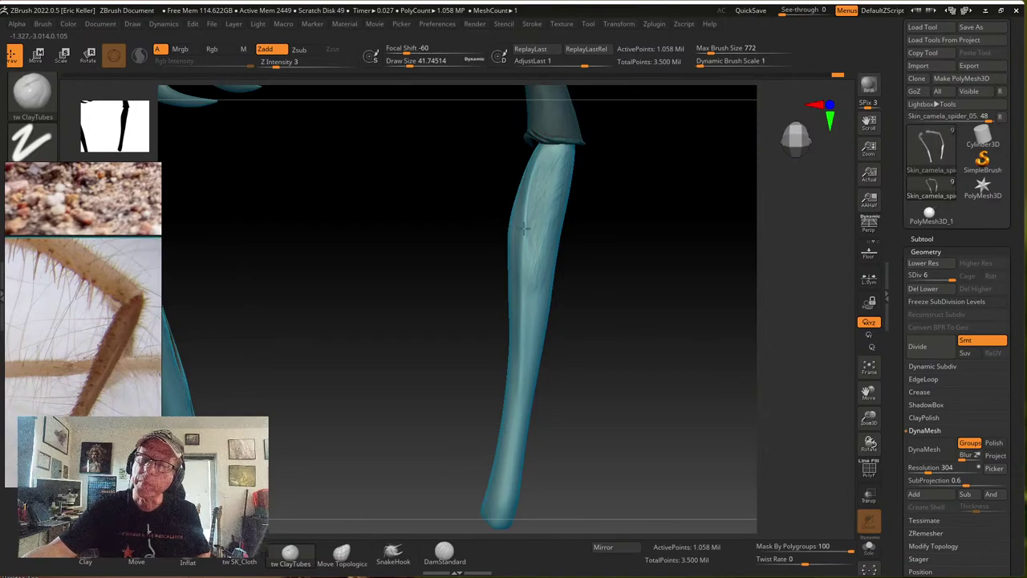
{"action": "right_click_drag", "start_coordinate": [525, 261], "coordinate": [536, 184]}
{"action": "mouse_move", "coordinate": [537, 184]}
{"action": "left_mouse_down"}
{"action": "mouse_move", "coordinate": [532, 168]}
{"action": "mouse_move", "coordinate": [532, 192]}
{"action": "left_mouse_up"}
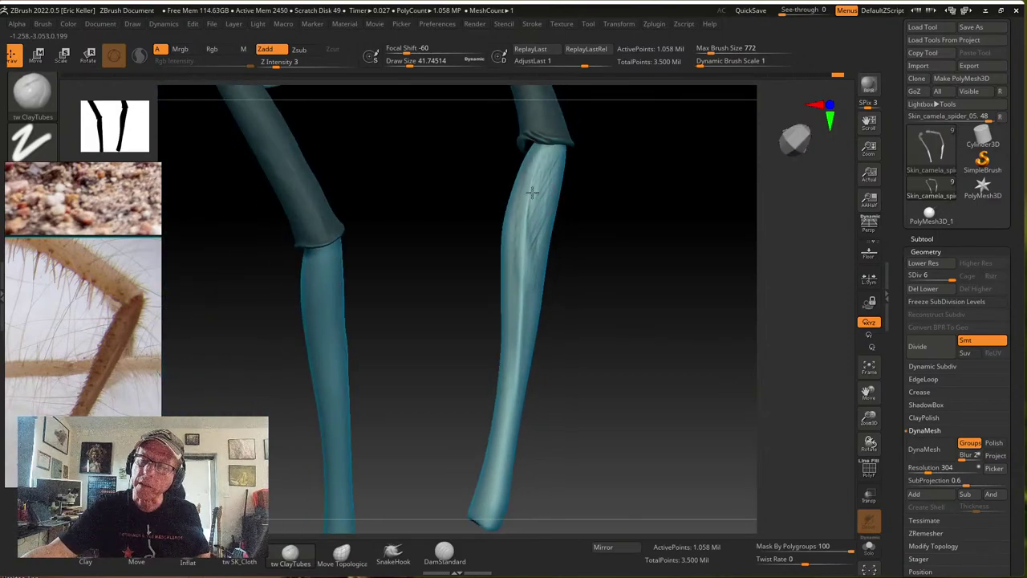
{"action": "key", "text": "shift"}
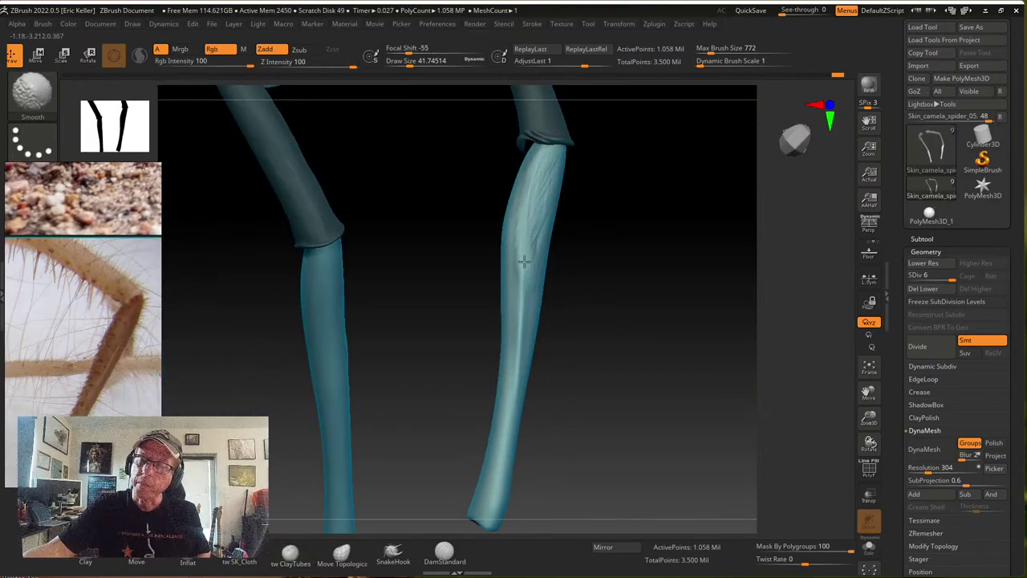
{"action": "right_click_drag", "start_coordinate": [527, 275], "coordinate": [543, 160]}
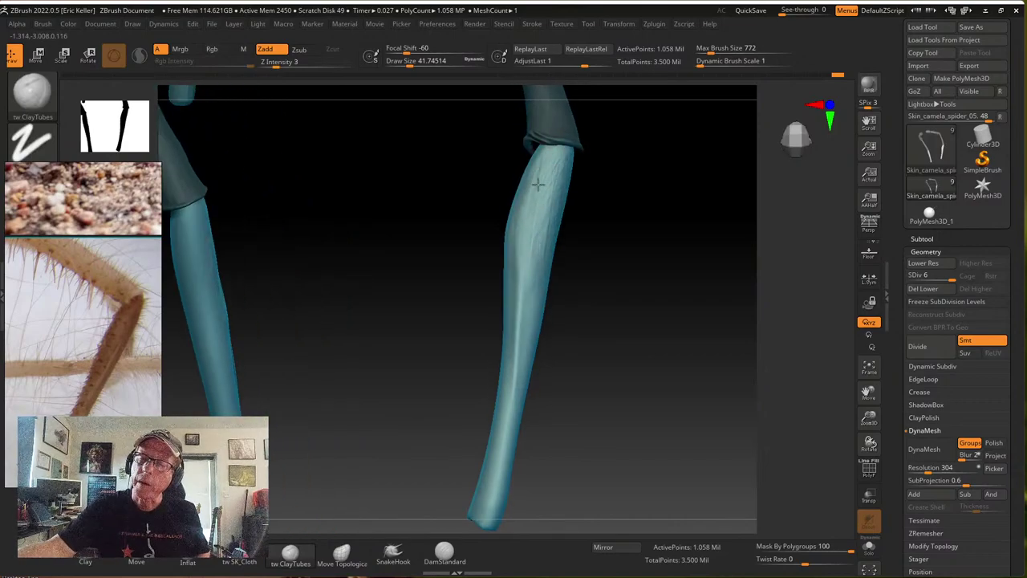
Extend the fine clay strokes across the front and inner edge of the segment's bulge
{"action": "right_click_drag", "start_coordinate": [534, 268], "coordinate": [573, 201]}
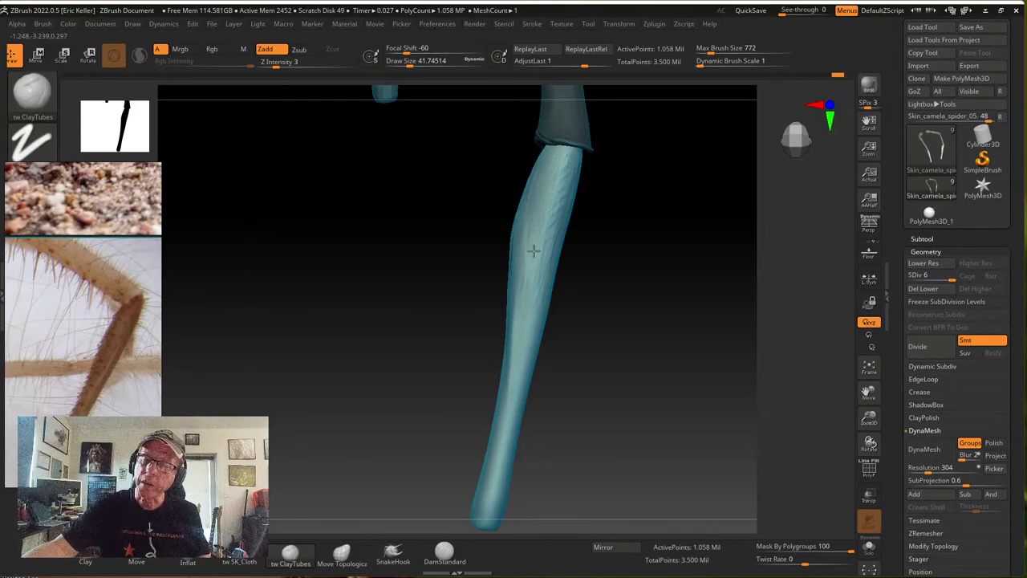
{"action": "left_click_drag", "start_coordinate": [540, 247], "coordinate": [531, 259]}
{"action": "right_click_drag", "start_coordinate": [531, 259], "coordinate": [534, 210]}
{"action": "left_click_drag", "start_coordinate": [534, 210], "coordinate": [524, 219]}
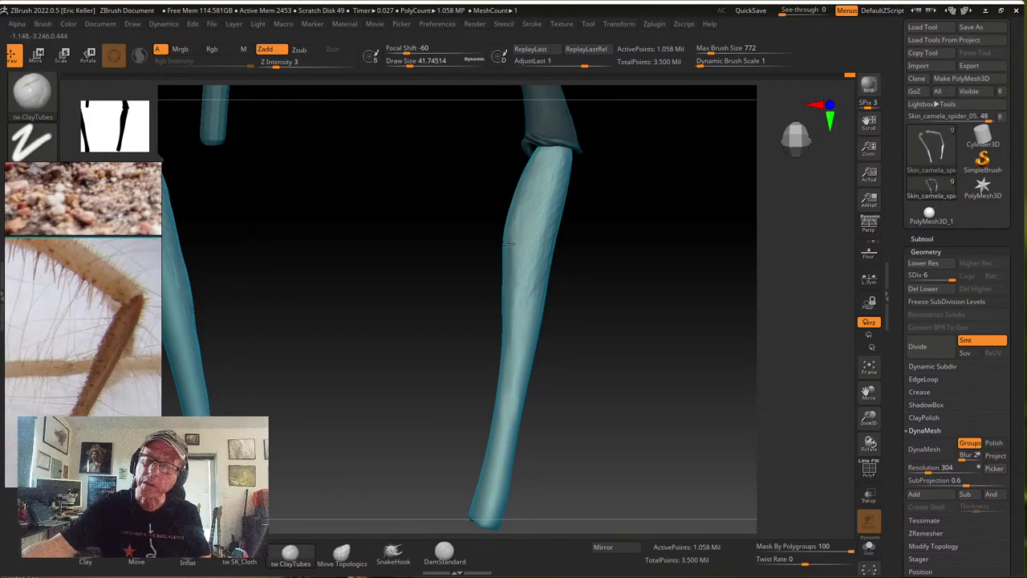
Add fine clay strokes along the segment's thin lower shaft toward its far end
{"action": "right_click_drag", "start_coordinate": [518, 378], "coordinate": [518, 321]}
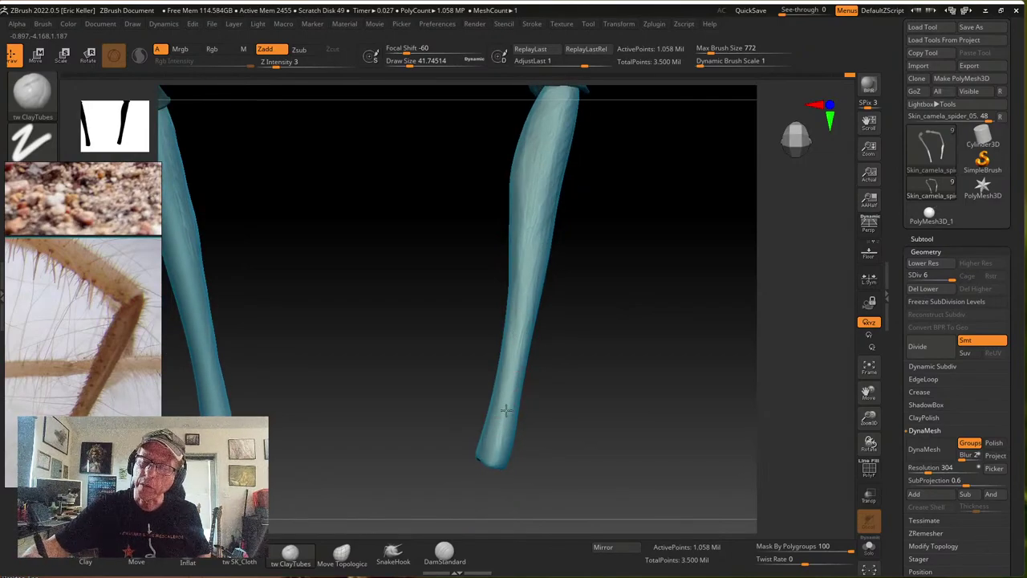
{"action": "right_click_drag", "start_coordinate": [526, 281], "coordinate": [551, 241]}
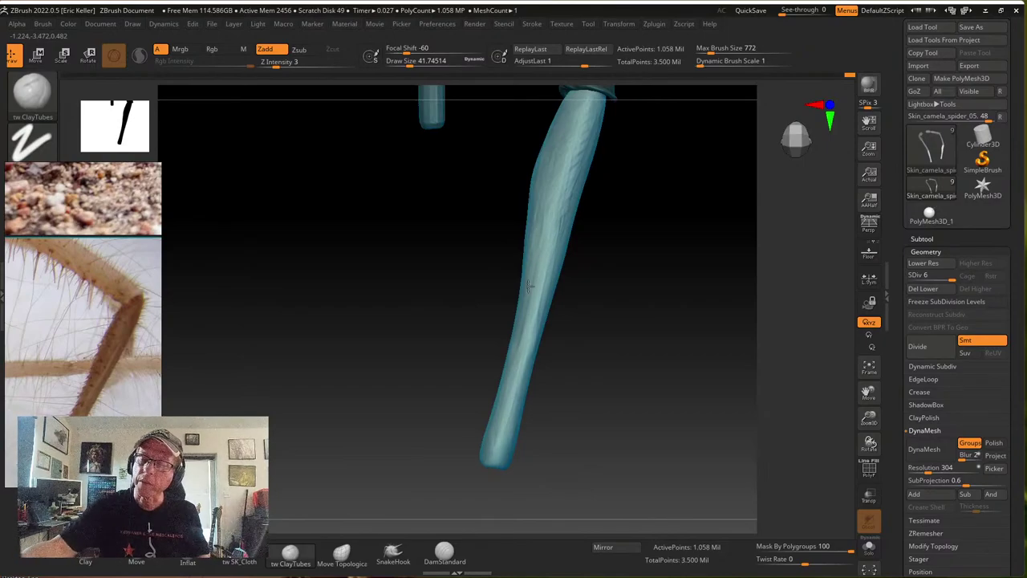
{"action": "right_click_drag", "start_coordinate": [525, 297], "coordinate": [562, 171]}
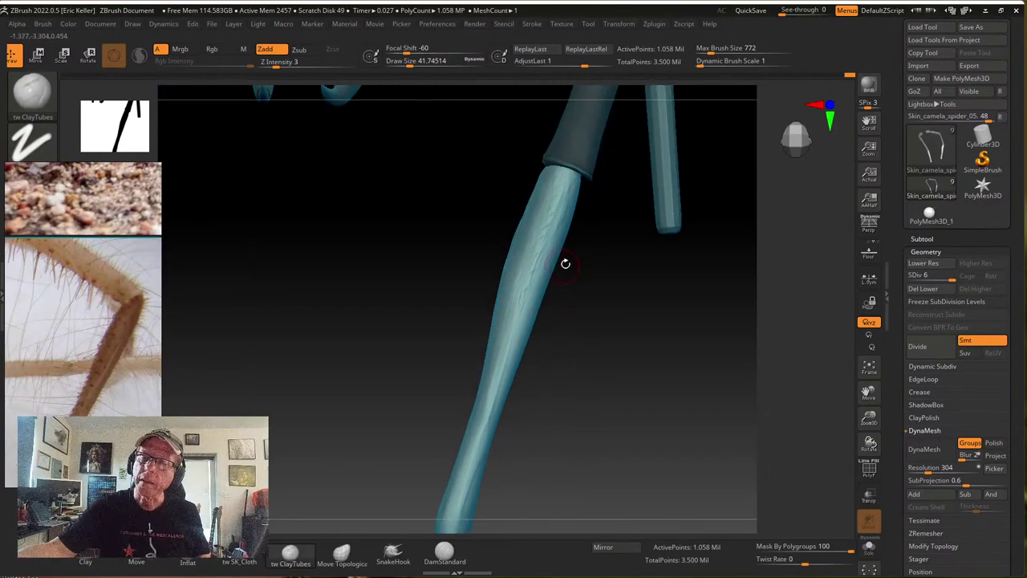
Cover the opposite side of the segment with fine clay strokes from the socket down to the flared far end
{"action": "right_click_drag", "start_coordinate": [565, 264], "coordinate": [585, 227]}
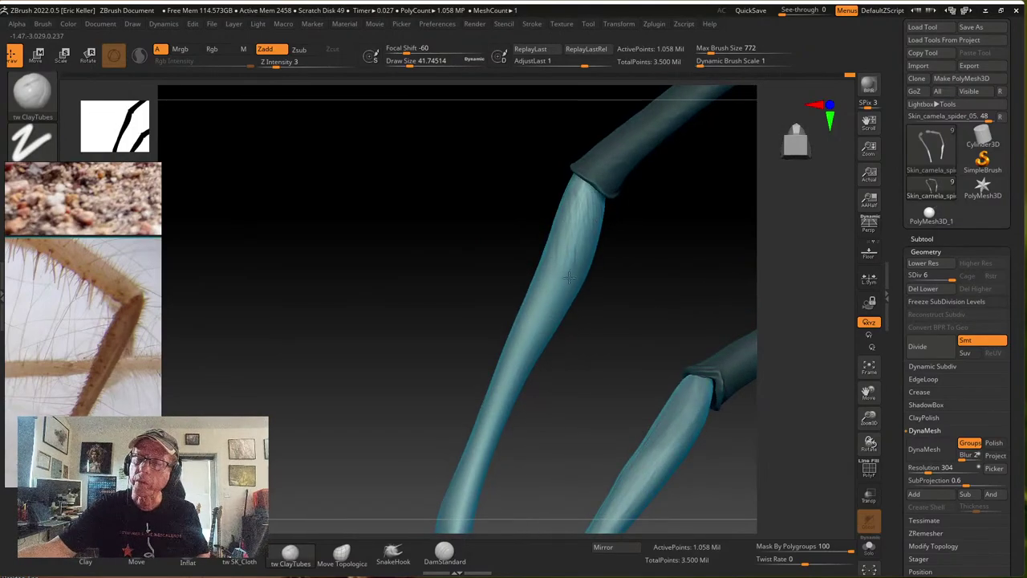
{"action": "right_click_drag", "start_coordinate": [527, 338], "coordinate": [553, 287]}
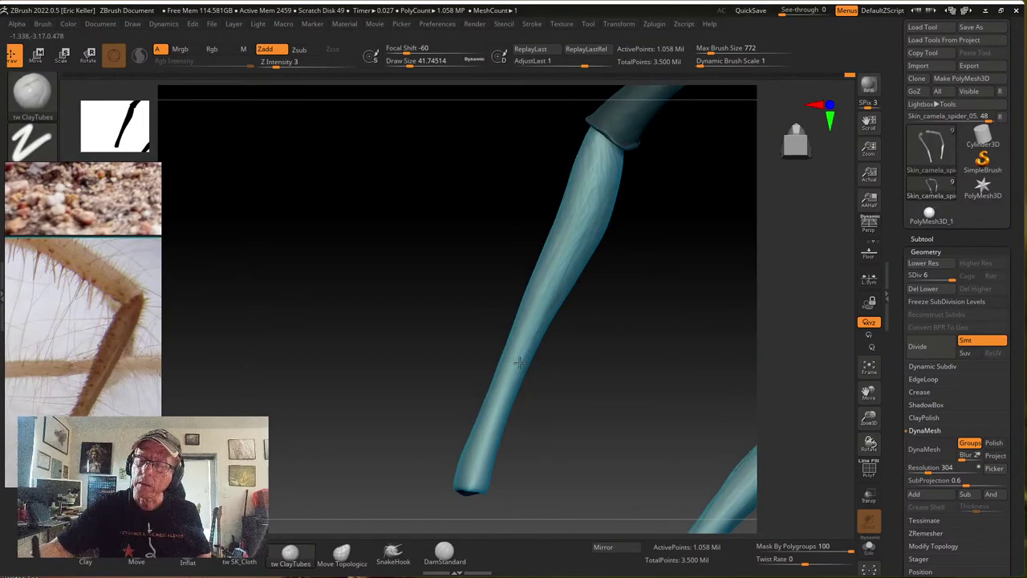
{"action": "mouse_move", "coordinate": [473, 456]}
{"action": "right_mouse_down"}
{"action": "mouse_move", "coordinate": [461, 474]}
{"action": "mouse_move", "coordinate": [477, 444]}
{"action": "right_mouse_up"}
{"action": "right_click_drag", "start_coordinate": [478, 379], "coordinate": [514, 374]}
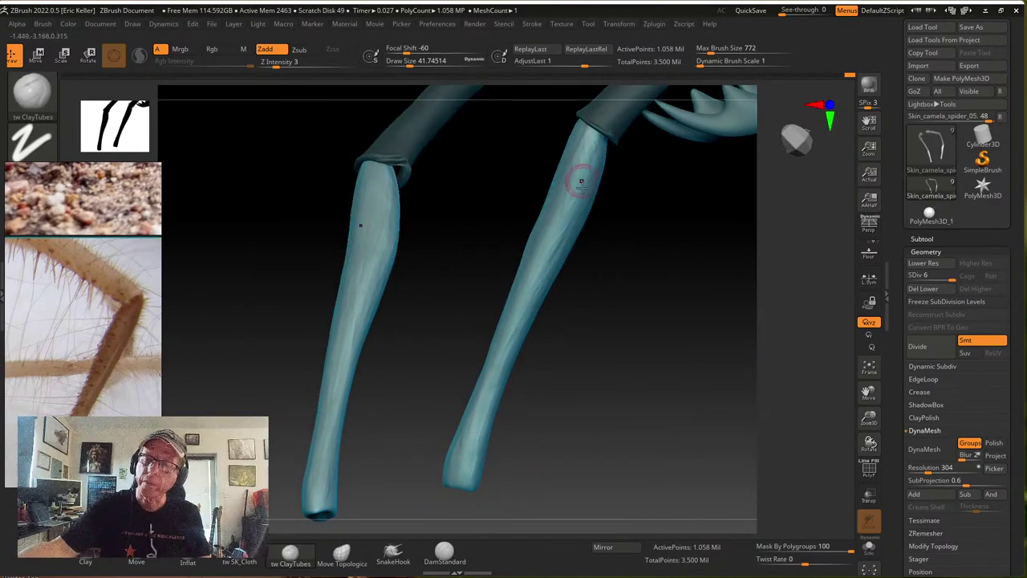
Layer more lengthwise clay strokes over the segment's front face, from the bulge down along the narrow shaft
{"action": "right_click_drag", "start_coordinate": [550, 238], "coordinate": [560, 142]}
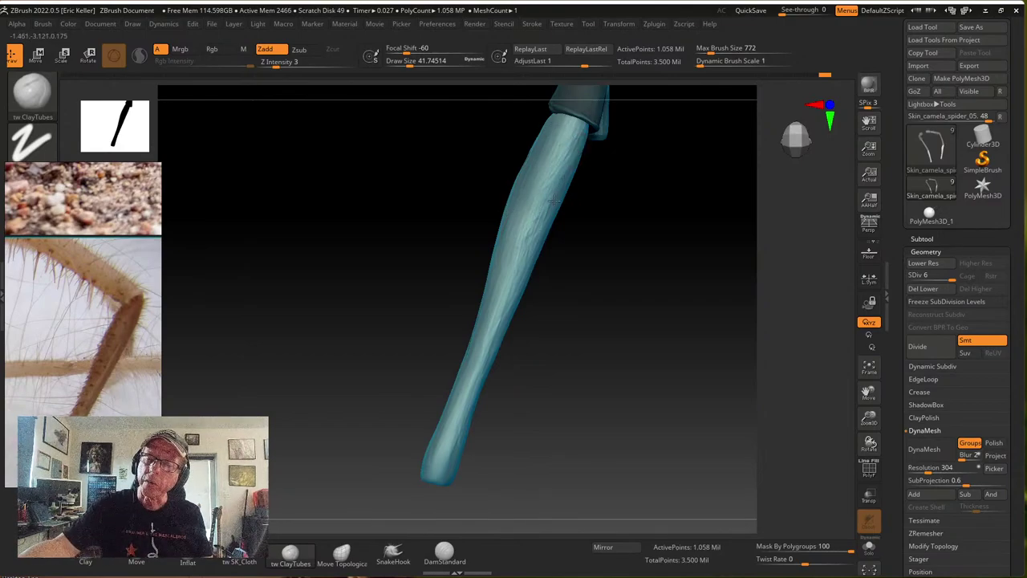
{"action": "mouse_move", "coordinate": [504, 335]}
{"action": "left_mouse_down"}
{"action": "mouse_move", "coordinate": [546, 305]}
{"action": "mouse_move", "coordinate": [539, 258]}
{"action": "mouse_move", "coordinate": [557, 293]}
{"action": "mouse_move", "coordinate": [547, 205]}
{"action": "left_mouse_up"}
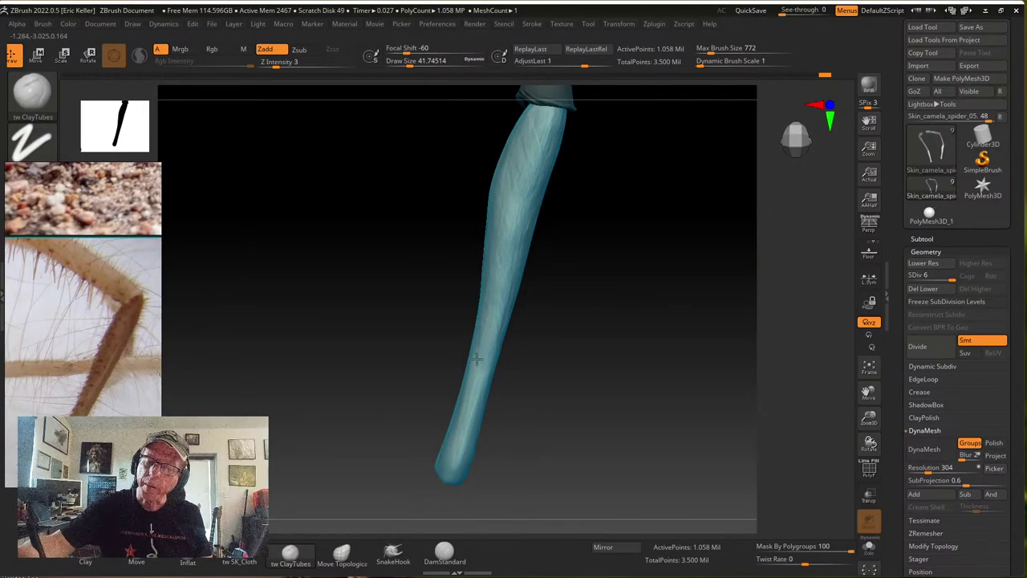
{"action": "right_click_drag", "start_coordinate": [502, 406], "coordinate": [460, 443]}
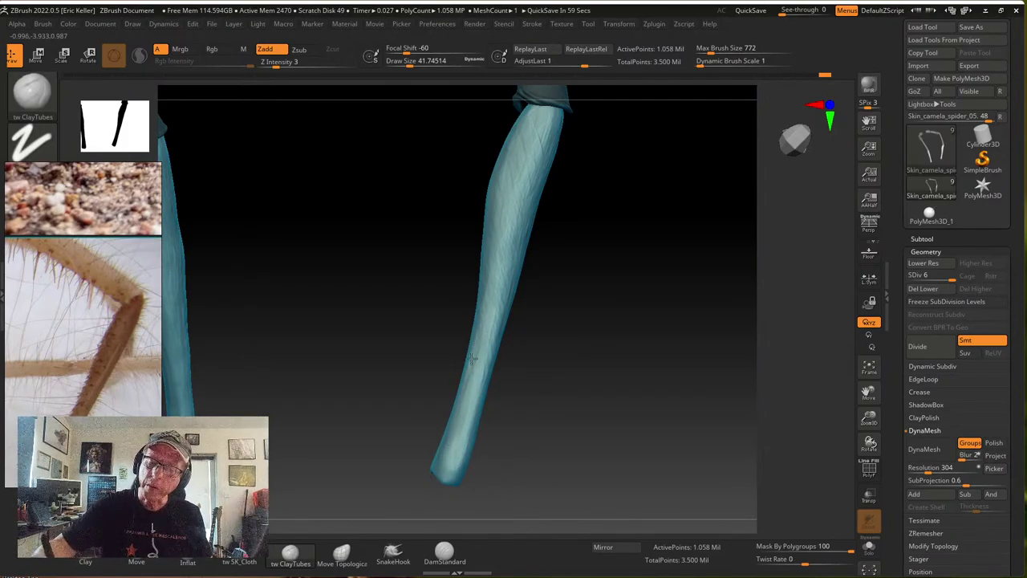
Work fine clay strokes around the segment's flared far end and its remaining smooth faces
{"action": "right_click_drag", "start_coordinate": [450, 492], "coordinate": [451, 395]}
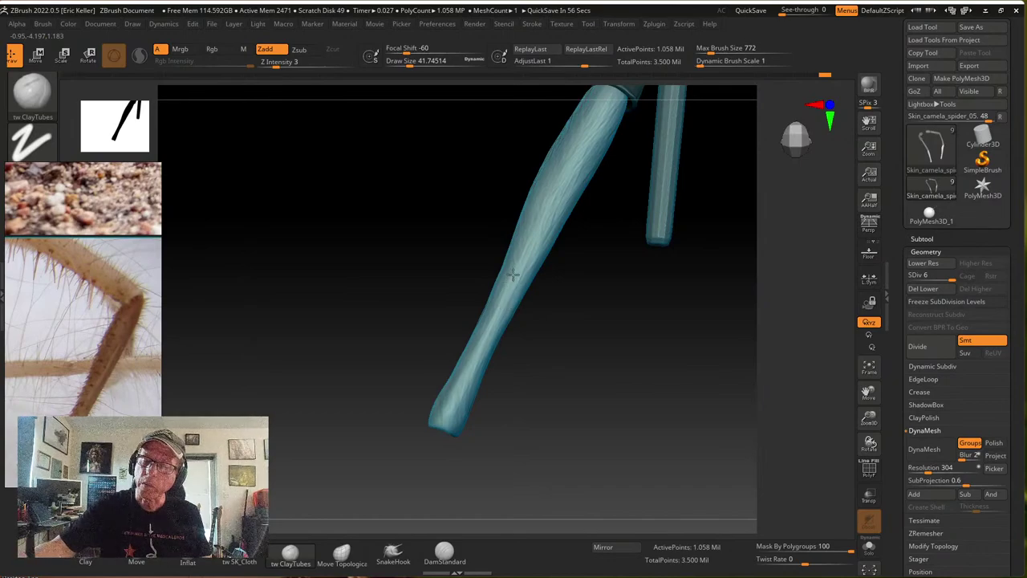
{"action": "right_click_drag", "start_coordinate": [523, 265], "coordinate": [582, 167]}
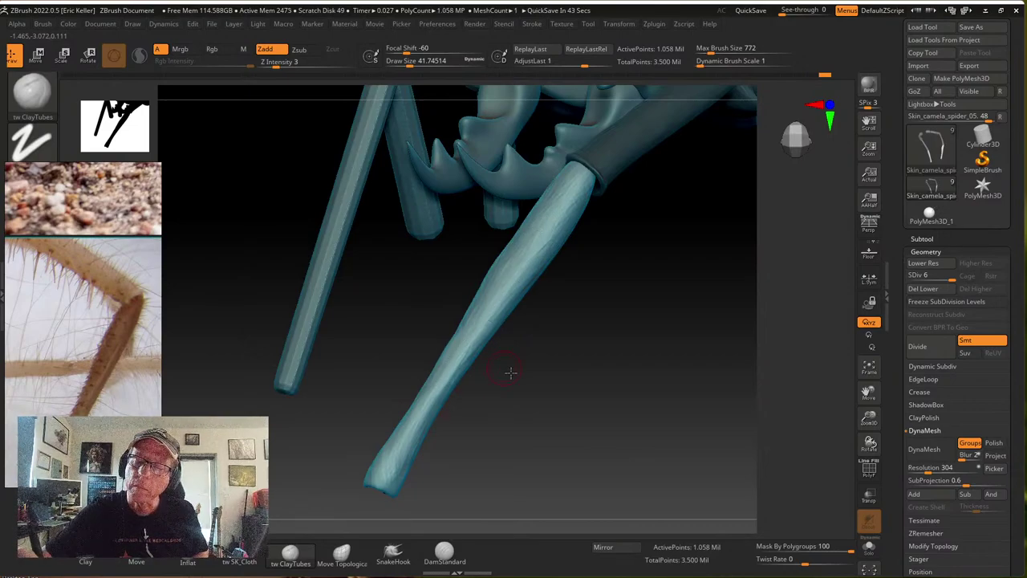
{"action": "right_click_drag", "start_coordinate": [511, 371], "coordinate": [528, 327]}
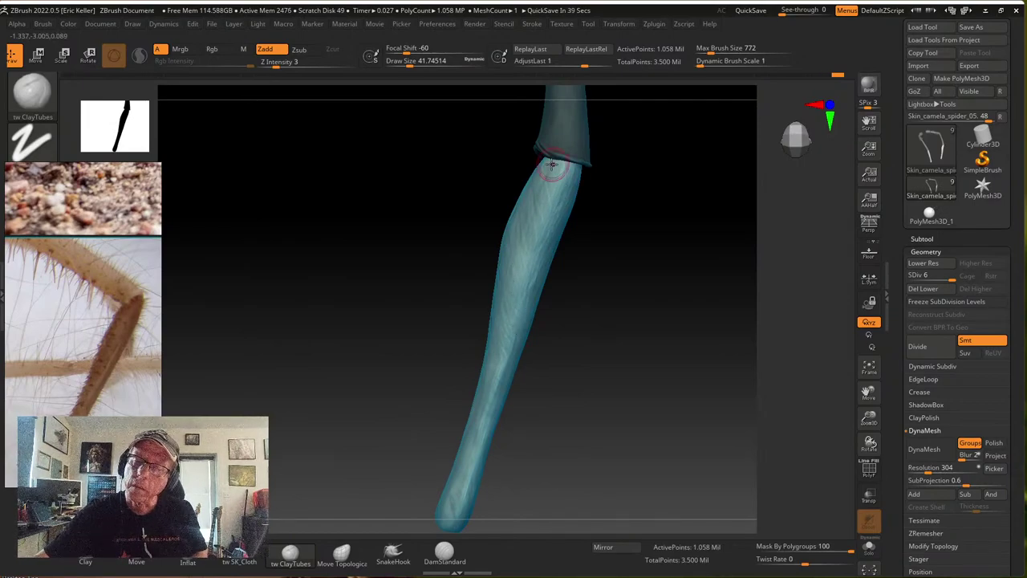
Add fine lengthwise clay strokes to the segment from just below the socket down the narrow shaft to its far end
{"action": "mouse_move", "coordinate": [559, 281]}
{"action": "left_mouse_down"}
{"action": "mouse_move", "coordinate": [574, 211]}
{"action": "mouse_move", "coordinate": [557, 182]}
{"action": "left_mouse_up"}
{"action": "left_click_drag", "start_coordinate": [543, 360], "coordinate": [570, 266], "text": "alt"}
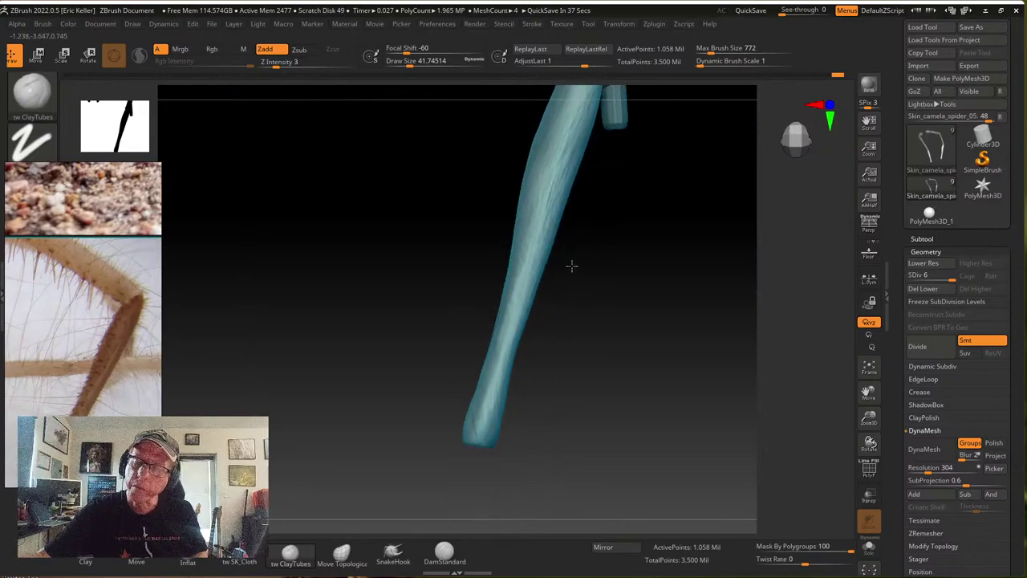
{"action": "left_click_drag", "start_coordinate": [546, 382], "coordinate": [494, 408]}
{"action": "left_click_drag", "start_coordinate": [469, 337], "coordinate": [552, 264]}
{"action": "right_click_drag", "start_coordinate": [552, 265], "coordinate": [522, 236]}
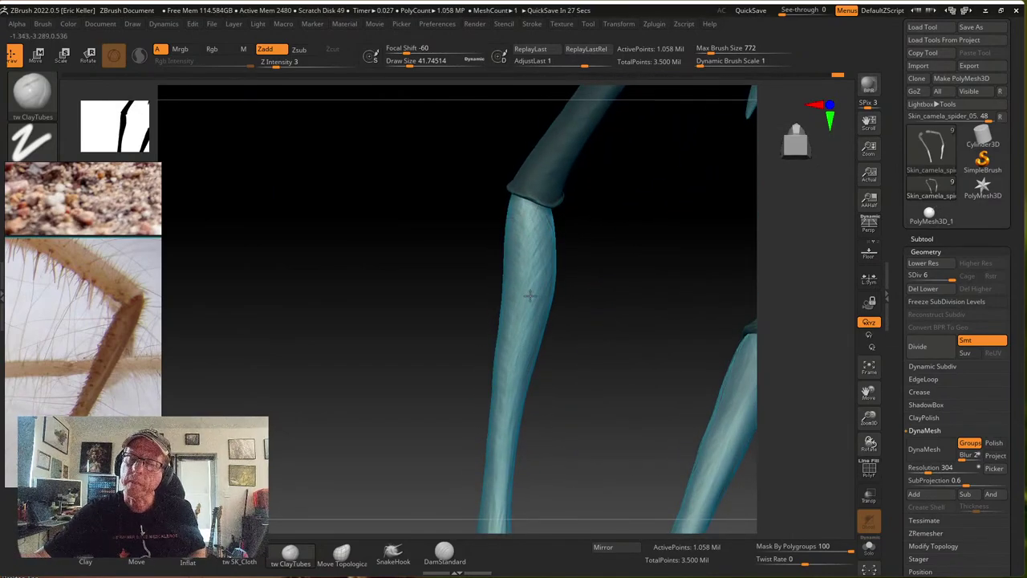
Work fine clay strokes along the segment's side face, from the bulge down to the flared far end
{"action": "right_click_drag", "start_coordinate": [529, 203], "coordinate": [520, 288]}
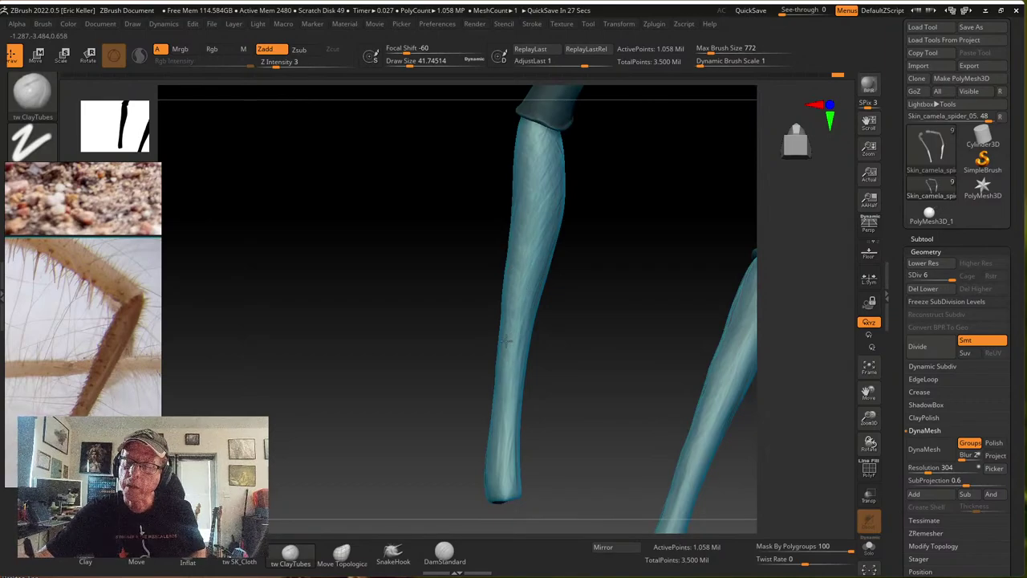
{"action": "right_click_drag", "start_coordinate": [506, 341], "coordinate": [511, 337]}
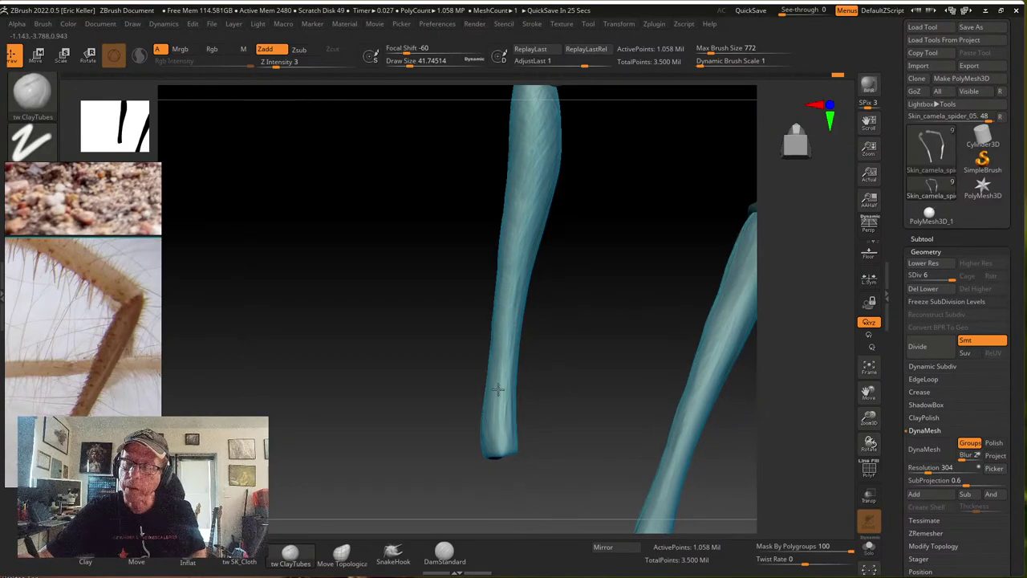
{"action": "right_click_drag", "start_coordinate": [496, 408], "coordinate": [491, 385]}
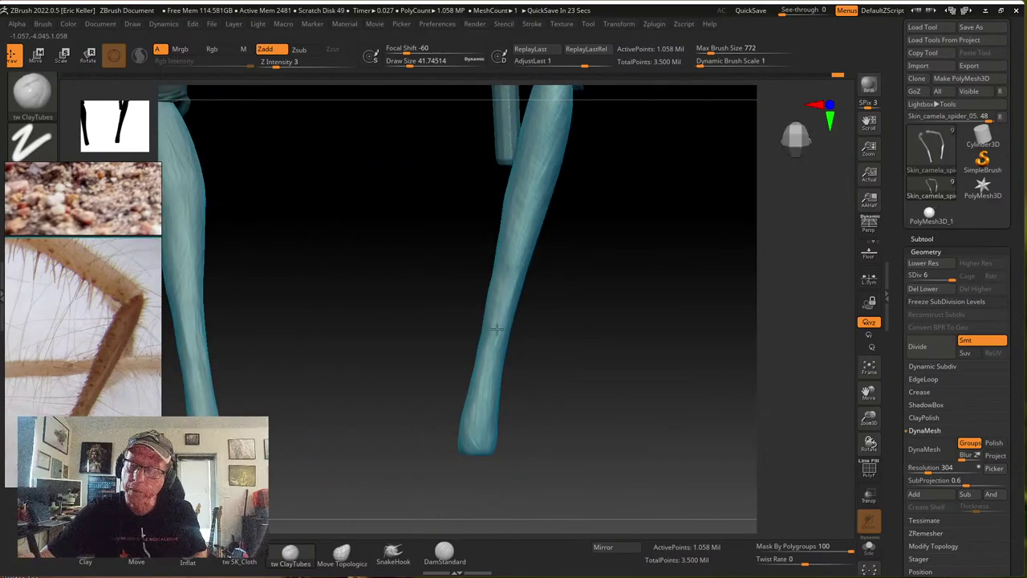
{"action": "right_click_drag", "start_coordinate": [505, 289], "coordinate": [523, 265]}
Reduce the clay brush's draw size to about 22 and stroke around the hollow opening at the segment's far end
{"action": "mouse_move", "coordinate": [489, 376]}
{"action": "right_mouse_down"}
{"action": "mouse_move", "coordinate": [562, 373]}
{"action": "mouse_move", "coordinate": [532, 332]}
{"action": "mouse_move", "coordinate": [610, 246]}
{"action": "mouse_move", "coordinate": [474, 404]}
{"action": "mouse_move", "coordinate": [605, 272]}
{"action": "mouse_move", "coordinate": [546, 315]}
{"action": "mouse_move", "coordinate": [599, 310]}
{"action": "right_mouse_up"}
{"action": "key", "text": "s"}
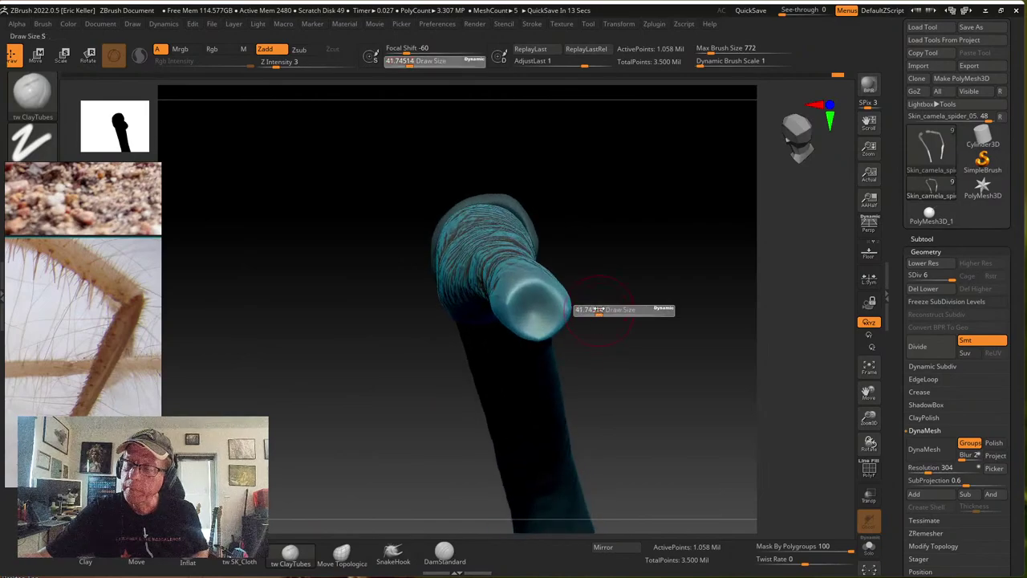
{"action": "left_click_drag", "start_coordinate": [599, 310], "coordinate": [593, 309]}
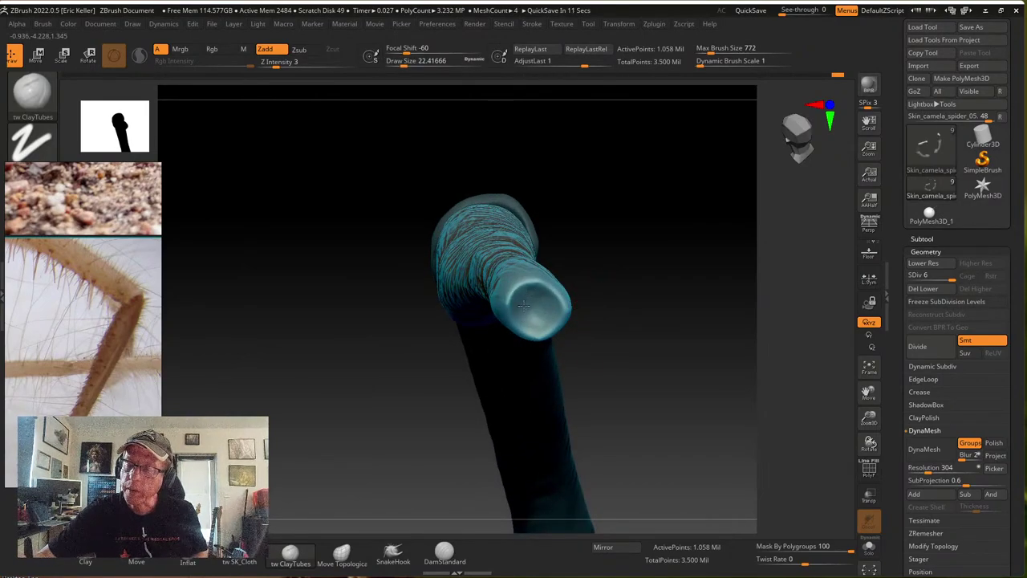
{"action": "right_click_drag", "start_coordinate": [534, 298], "coordinate": [523, 309]}
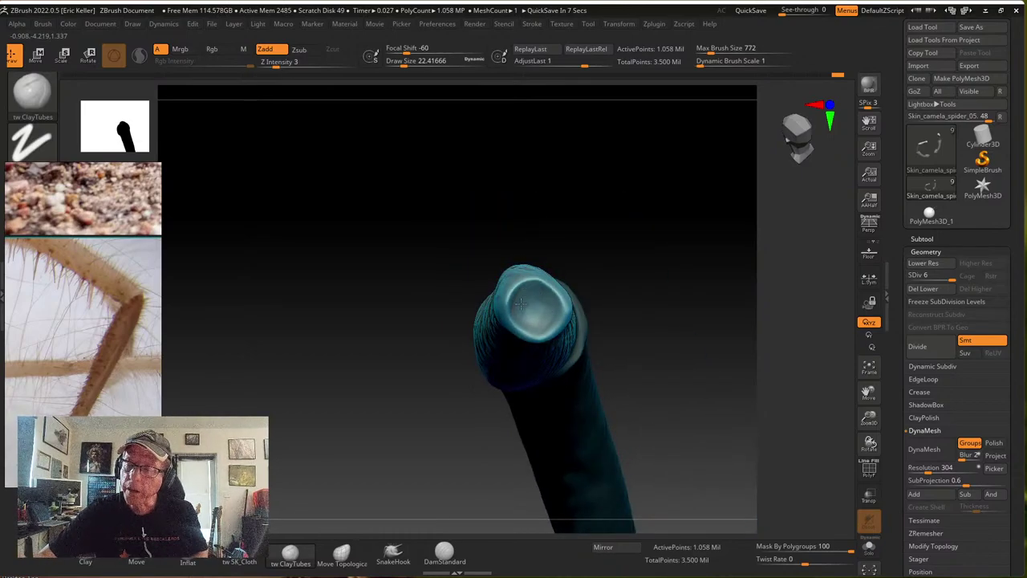
{"action": "right_click_drag", "start_coordinate": [543, 319], "coordinate": [548, 294]}
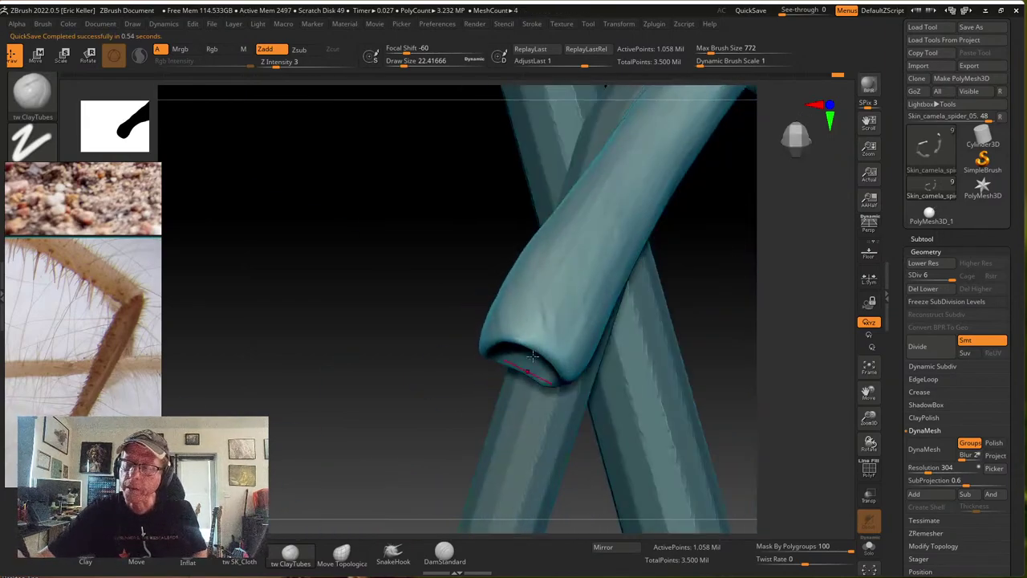
Add finer clay strokes around the outside of the flared far end, just above its rim
{"action": "left_click", "coordinate": [554, 321], "text": "ctrl+shift"}
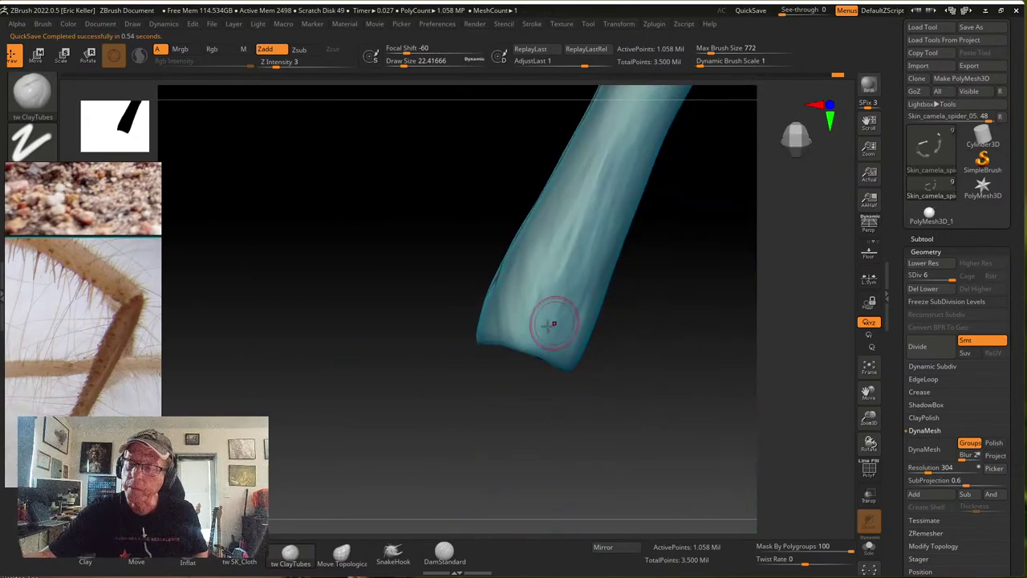
{"action": "right_click_drag", "start_coordinate": [507, 266], "coordinate": [504, 321]}
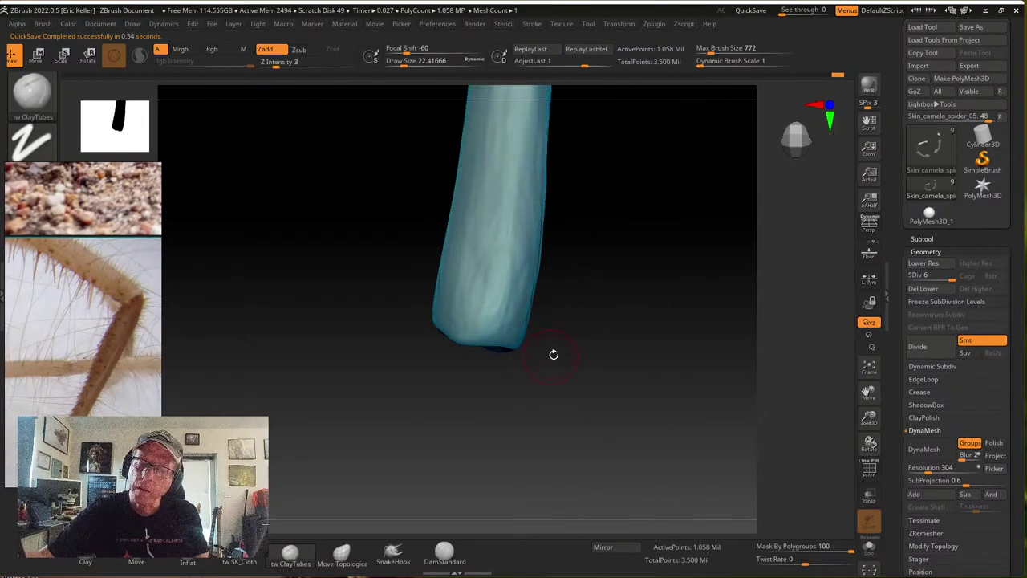
{"action": "right_click_drag", "start_coordinate": [554, 354], "coordinate": [543, 284]}
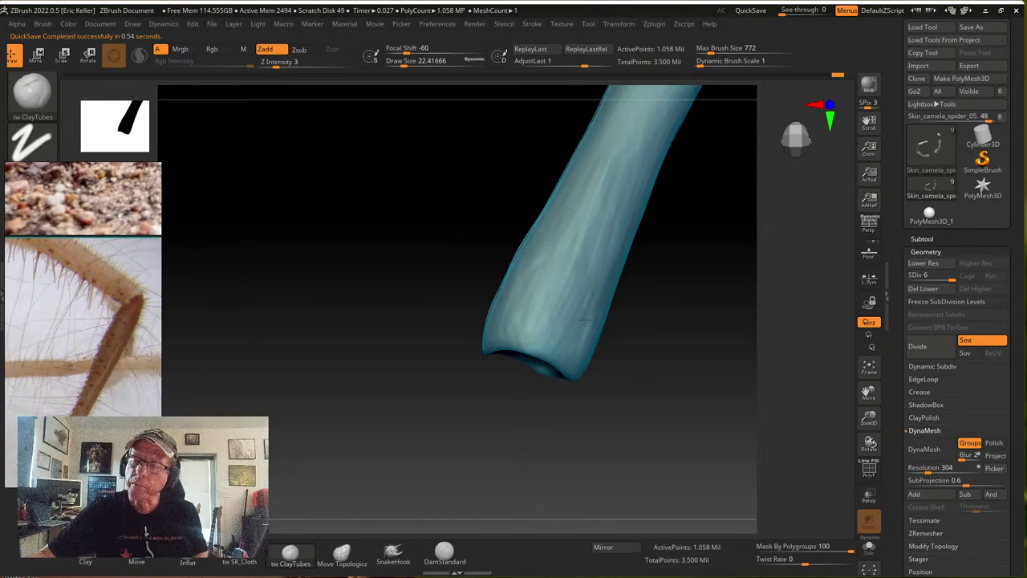
{"action": "left_click_drag", "start_coordinate": [576, 384], "coordinate": [531, 331]}
{"action": "left_click_drag", "start_coordinate": [487, 363], "coordinate": [497, 343]}
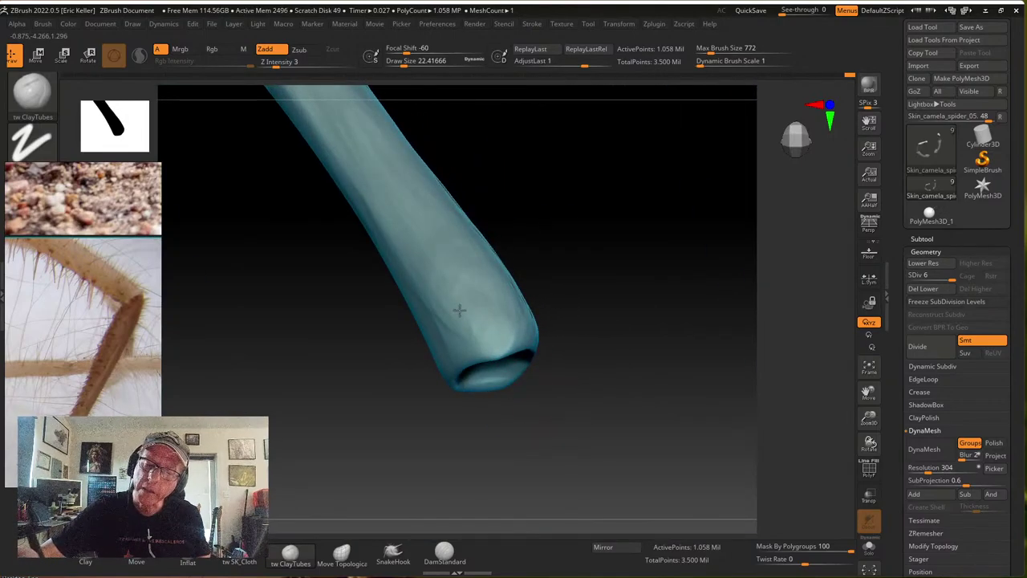
Layer fine clay strokes on the opposite side of the segment, from the flared end up the narrow shaft towards the bulge
{"action": "left_click_drag", "start_coordinate": [459, 310], "coordinate": [505, 271]}
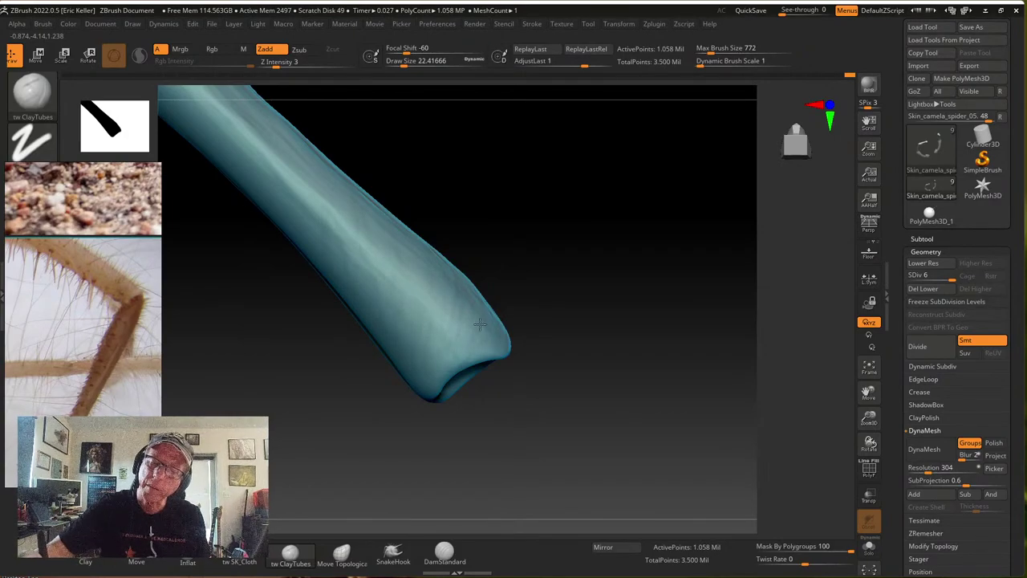
{"action": "left_click_drag", "start_coordinate": [530, 353], "coordinate": [508, 362]}
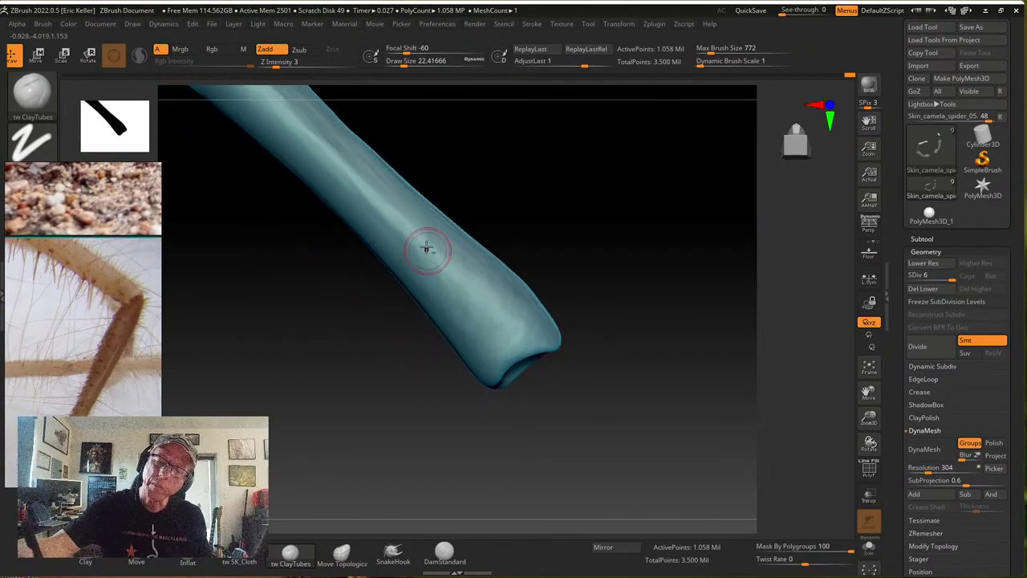
{"action": "right_click_drag", "start_coordinate": [427, 248], "coordinate": [406, 383]}
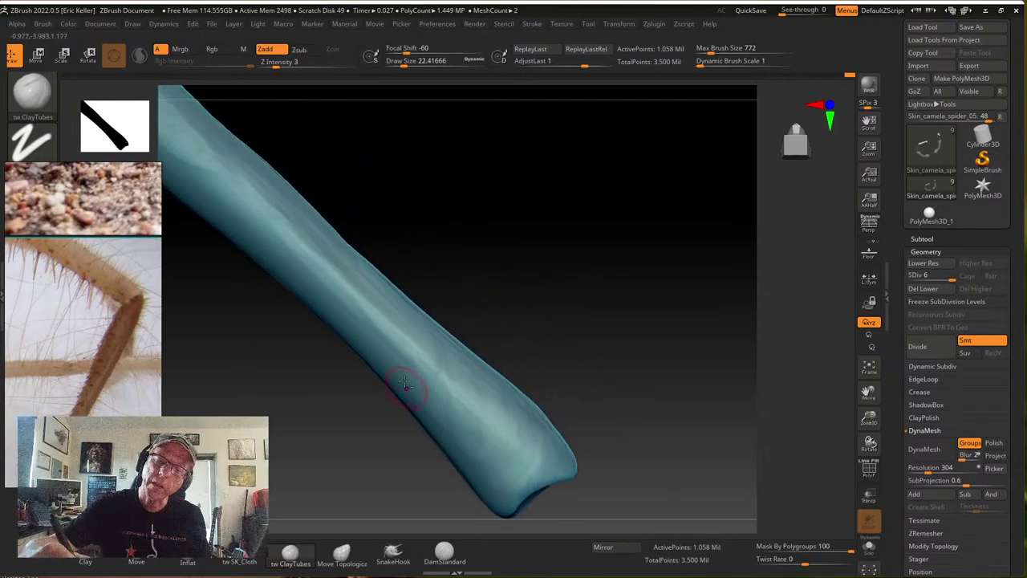
{"action": "left_click_drag", "start_coordinate": [227, 186], "coordinate": [274, 215]}
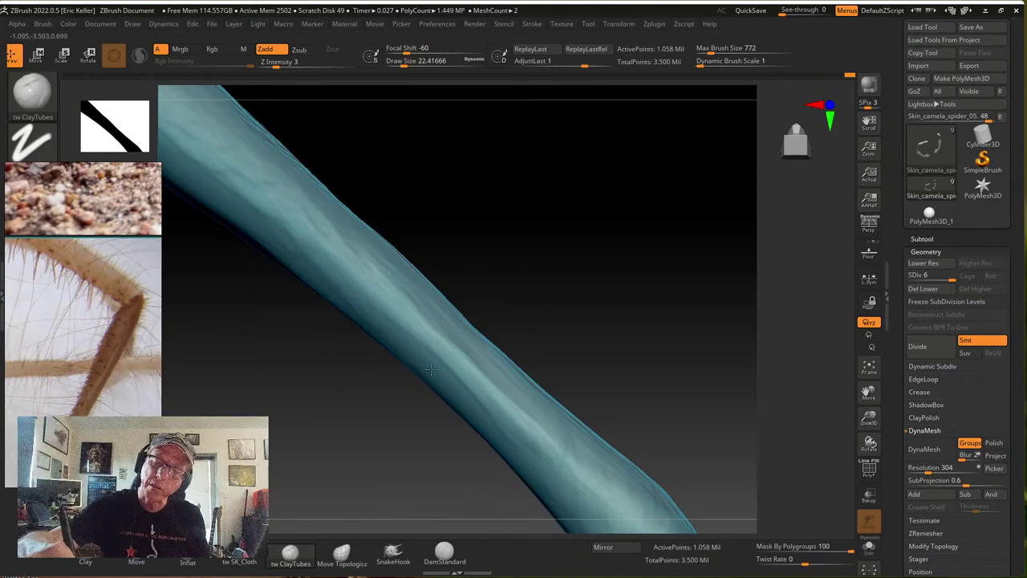
{"action": "left_click_drag", "start_coordinate": [431, 369], "coordinate": [390, 287]}
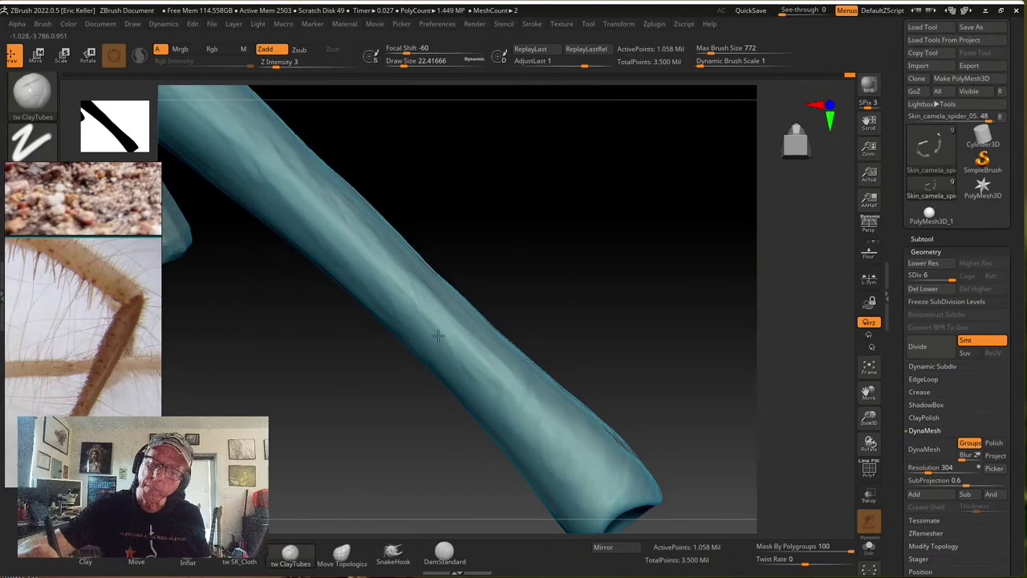
{"action": "mouse_move", "coordinate": [494, 413]}
{"action": "left_mouse_down"}
{"action": "mouse_move", "coordinate": [567, 203]}
{"action": "mouse_move", "coordinate": [463, 236]}
{"action": "mouse_move", "coordinate": [532, 248]}
{"action": "mouse_move", "coordinate": [484, 277]}
{"action": "mouse_move", "coordinate": [373, 278]}
{"action": "mouse_move", "coordinate": [378, 270]}
{"action": "left_mouse_up"}
Set the draw size to about 34 and add clay strokes over the segment's bulge, shaft and far end
{"action": "key", "text": "s"}
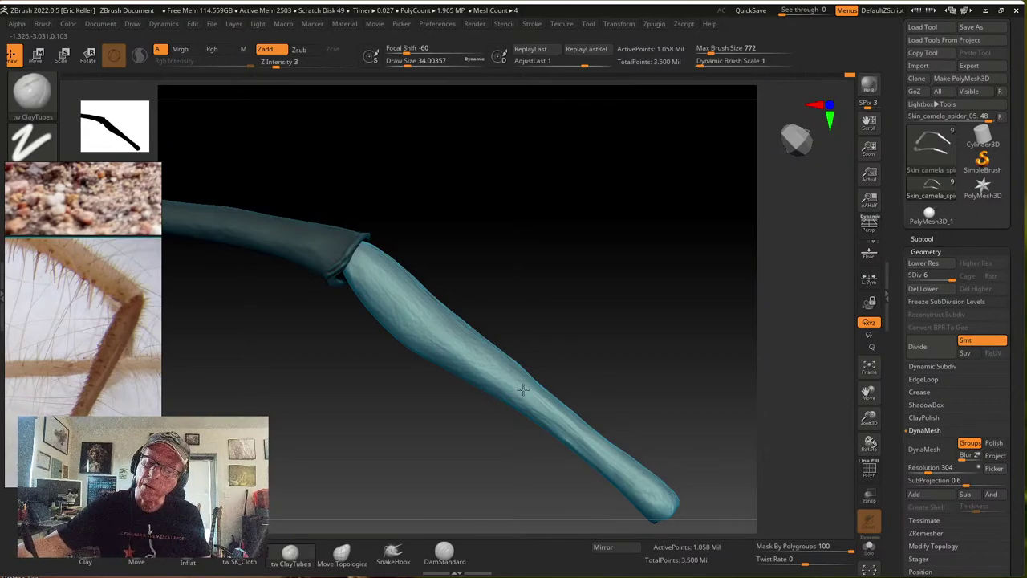
{"action": "right_click_drag", "start_coordinate": [523, 389], "coordinate": [535, 344]}
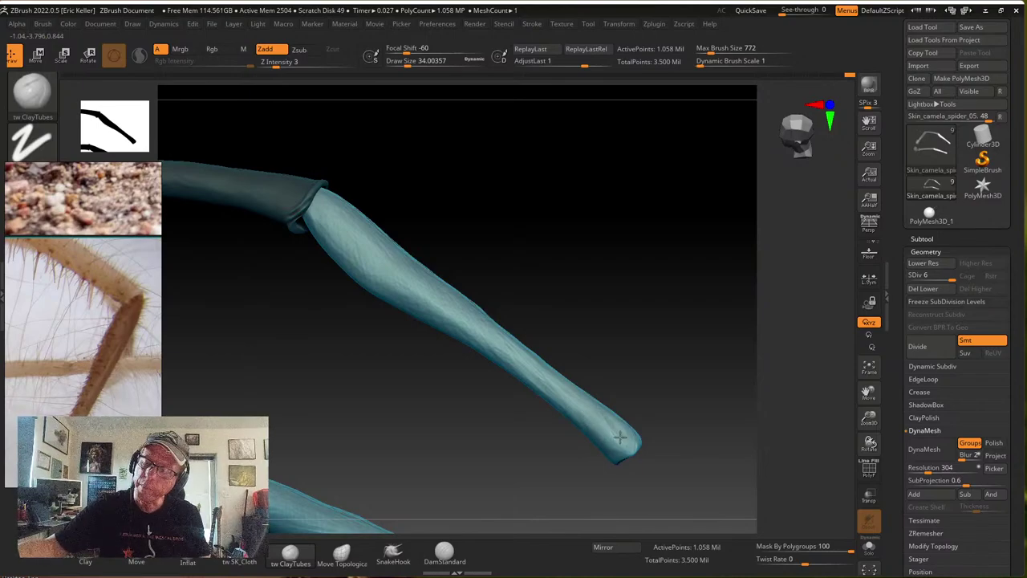
{"action": "right_click_drag", "start_coordinate": [568, 400], "coordinate": [534, 335]}
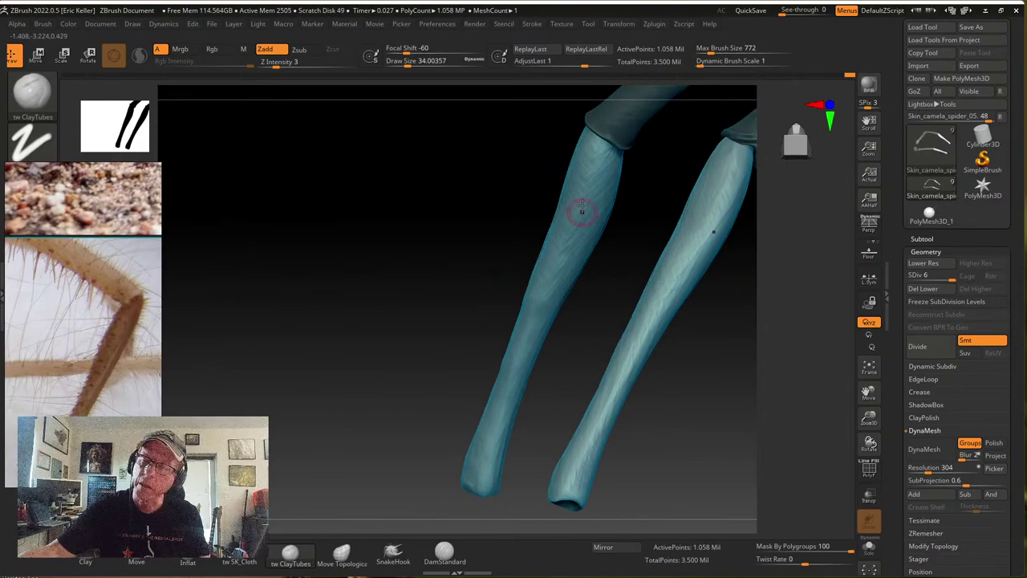
{"action": "right_click_drag", "start_coordinate": [582, 209], "coordinate": [590, 167]}
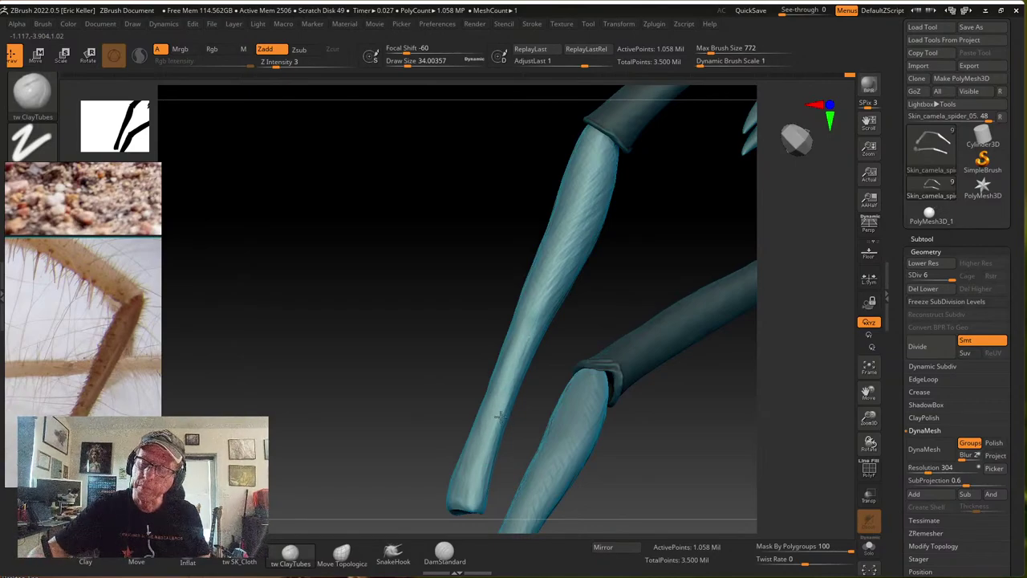
{"action": "right_click_drag", "start_coordinate": [478, 440], "coordinate": [498, 436]}
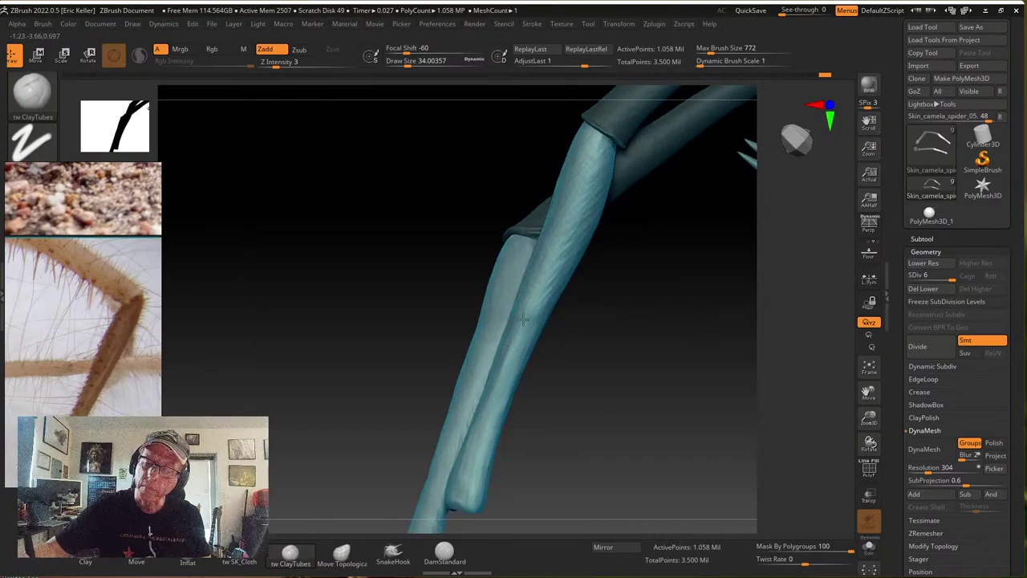
Stroke more lengthwise clay texture from the middle of the bulge down the tapering shaft, working around the segment
{"action": "right_click_drag", "start_coordinate": [507, 349], "coordinate": [526, 314]}
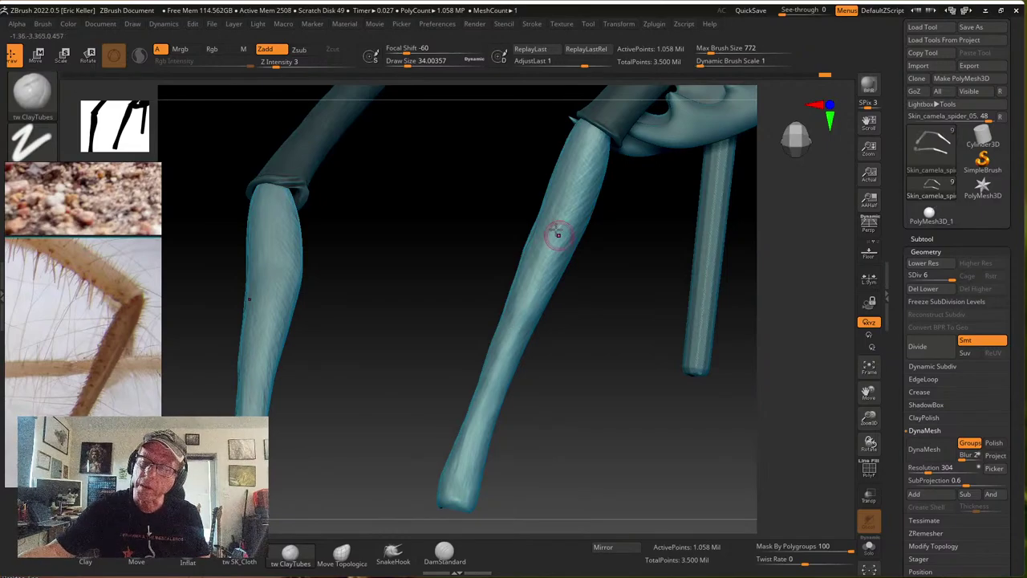
{"action": "right_click_drag", "start_coordinate": [553, 229], "coordinate": [555, 227]}
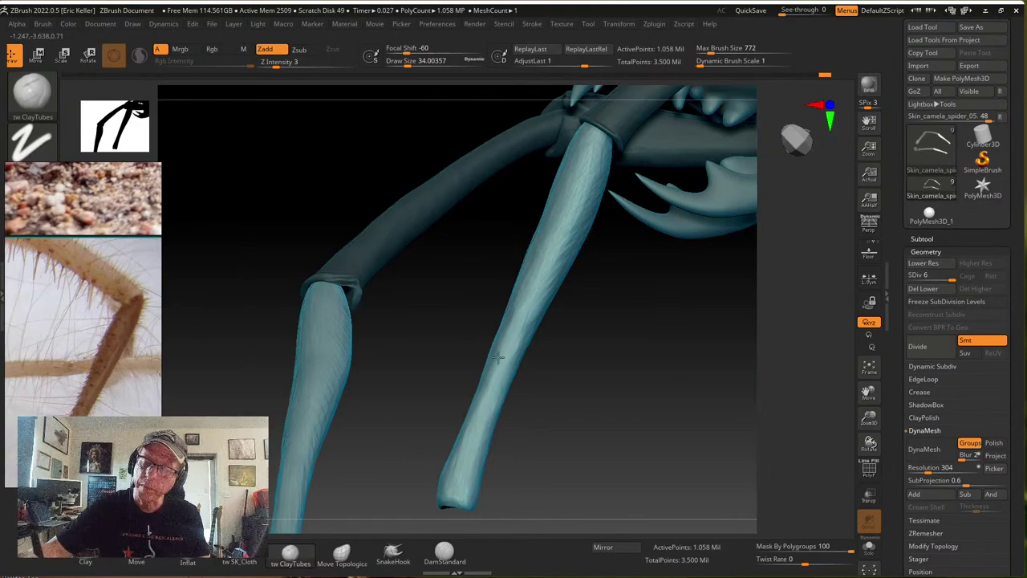
{"action": "right_click_drag", "start_coordinate": [519, 389], "coordinate": [504, 316]}
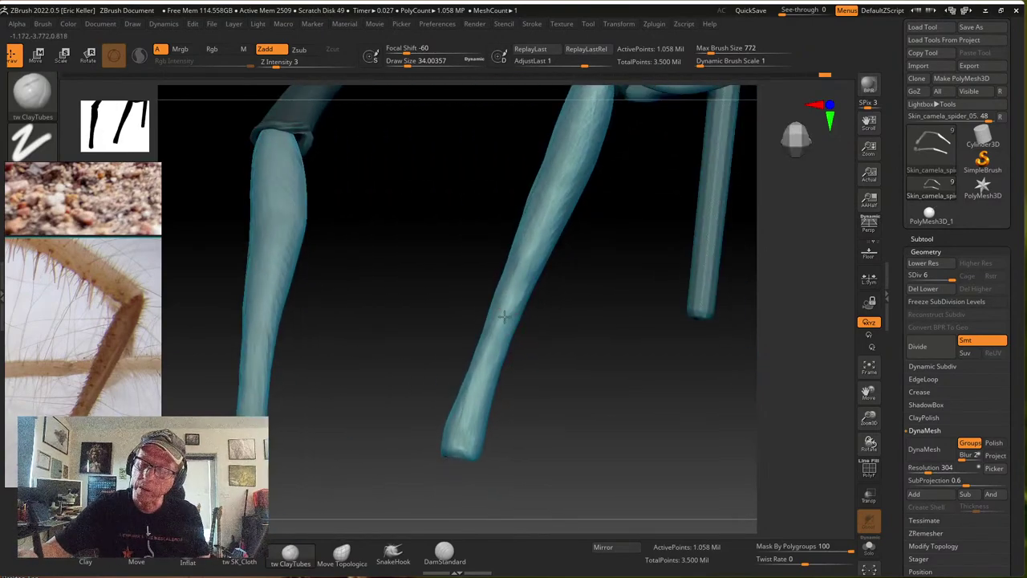
{"action": "right_click_drag", "start_coordinate": [465, 404], "coordinate": [462, 442]}
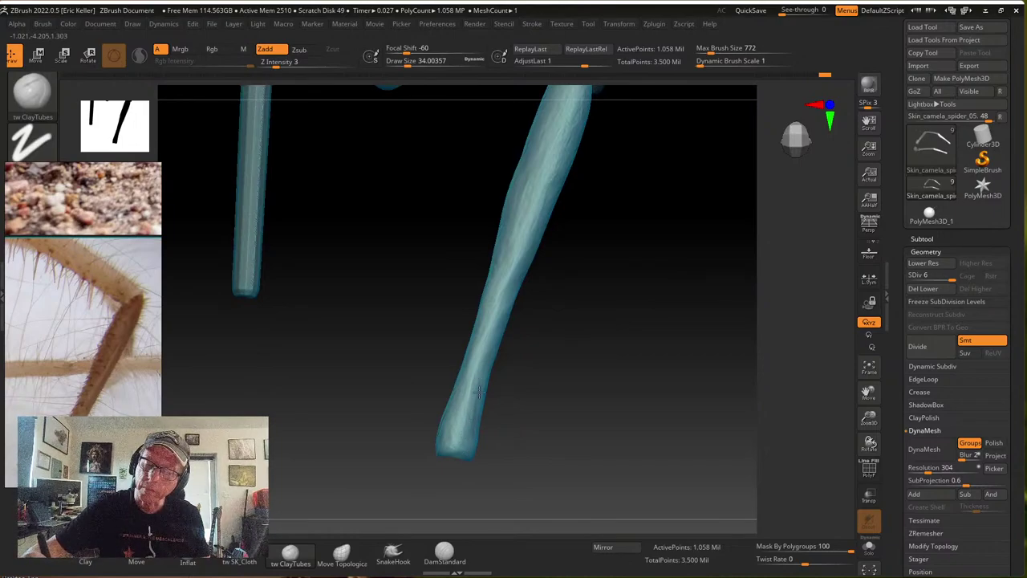
{"action": "right_click_drag", "start_coordinate": [477, 435], "coordinate": [561, 429]}
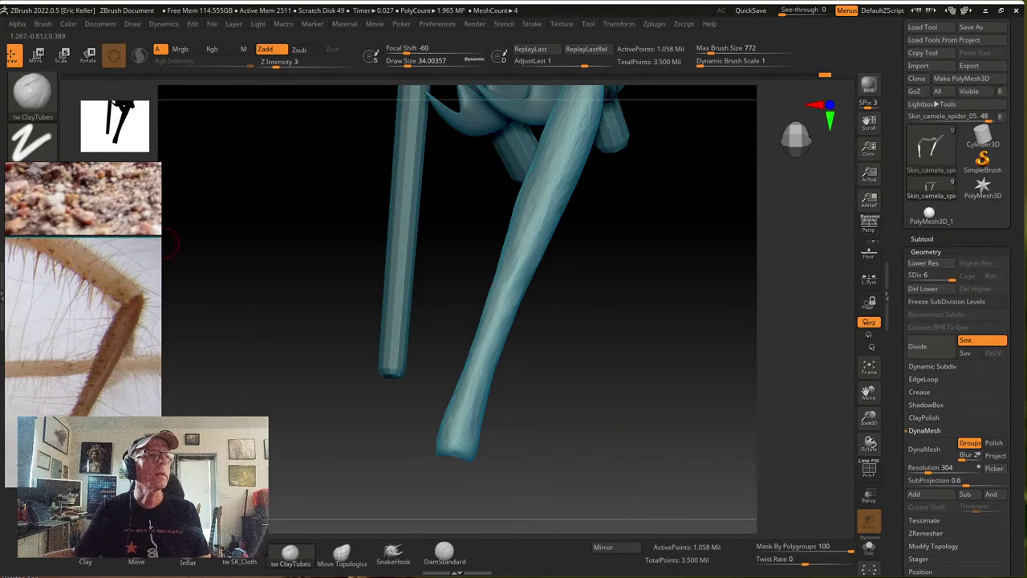
Reduce the draw size to about 25 and refine the segment's hollow far end and adjoining shaft with clay strokes
{"action": "right_click_drag", "start_coordinate": [514, 377], "coordinate": [536, 398]}
{"action": "key", "text": "s"}
{"action": "left_click_drag", "start_coordinate": [529, 373], "coordinate": [523, 372]}
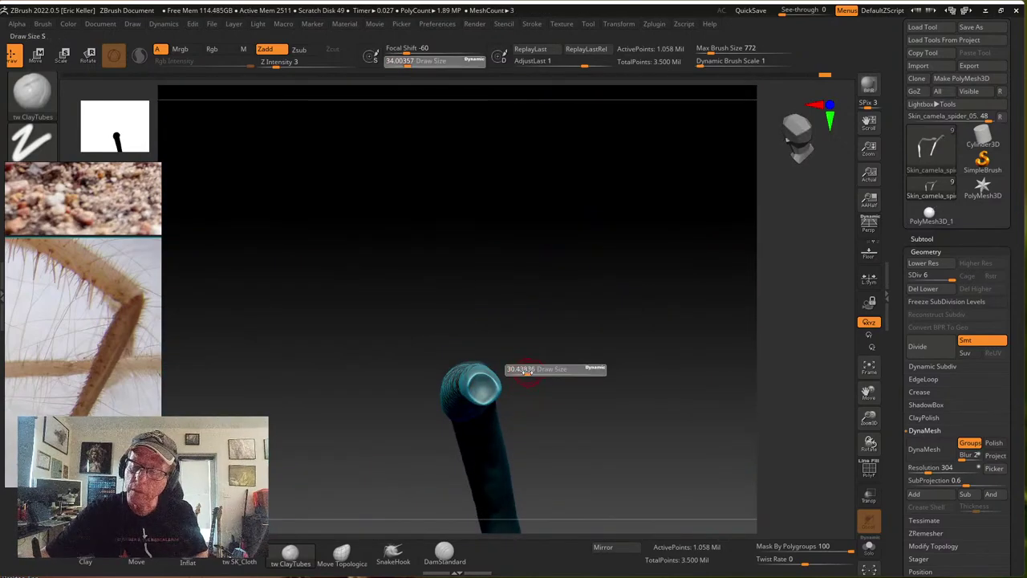
{"action": "mouse_move", "coordinate": [480, 384]}
{"action": "right_mouse_down"}
{"action": "mouse_move", "coordinate": [512, 441]}
{"action": "mouse_move", "coordinate": [496, 454]}
{"action": "right_mouse_up"}
{"action": "right_click_drag", "start_coordinate": [357, 452], "coordinate": [339, 335], "text": "alt"}
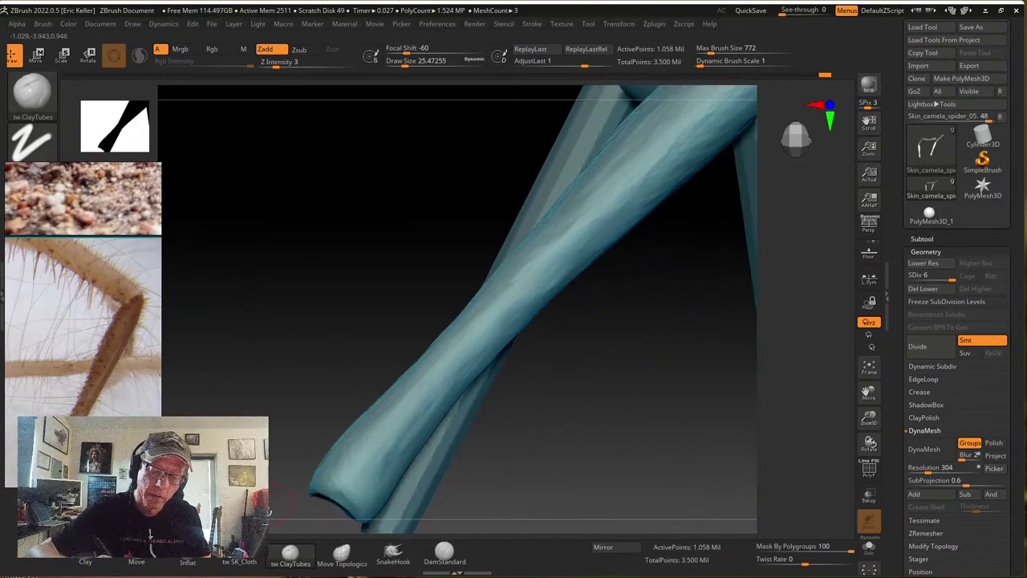
Switch to the tw SK_Cloth brush, reduce its draw size to about 20, and start defining the far end's rim
{"action": "left_click", "coordinate": [239, 561]}
{"action": "key", "text": "s"}
{"action": "left_click_drag", "start_coordinate": [499, 472], "coordinate": [492, 470]}
{"action": "right_click_drag", "start_coordinate": [490, 455], "coordinate": [505, 423], "text": "alt"}
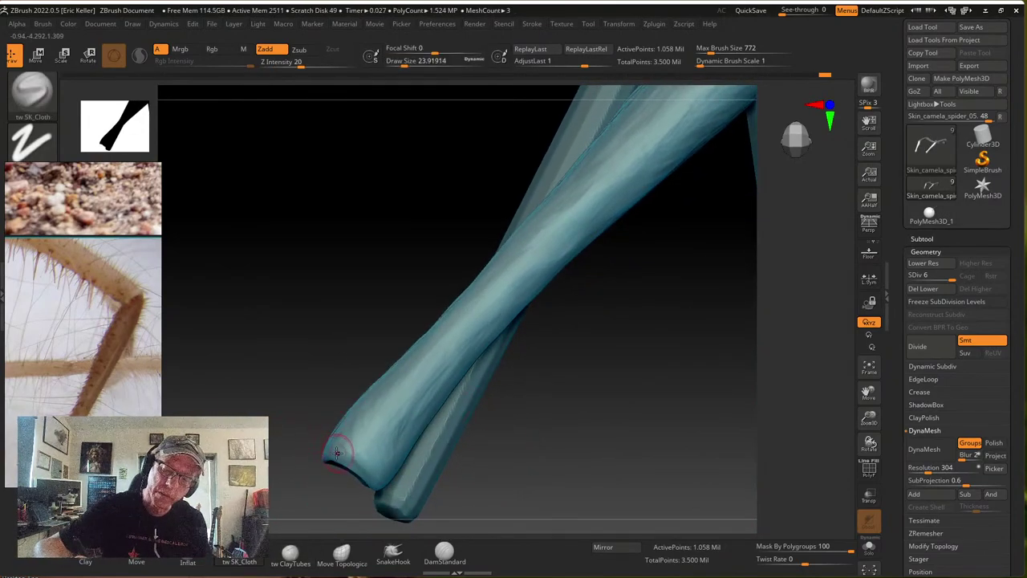
{"action": "right_click_drag", "start_coordinate": [365, 467], "coordinate": [333, 425]}
{"action": "right_click_drag", "start_coordinate": [367, 463], "coordinate": [368, 407]}
{"action": "key", "text": "bracketleft"}
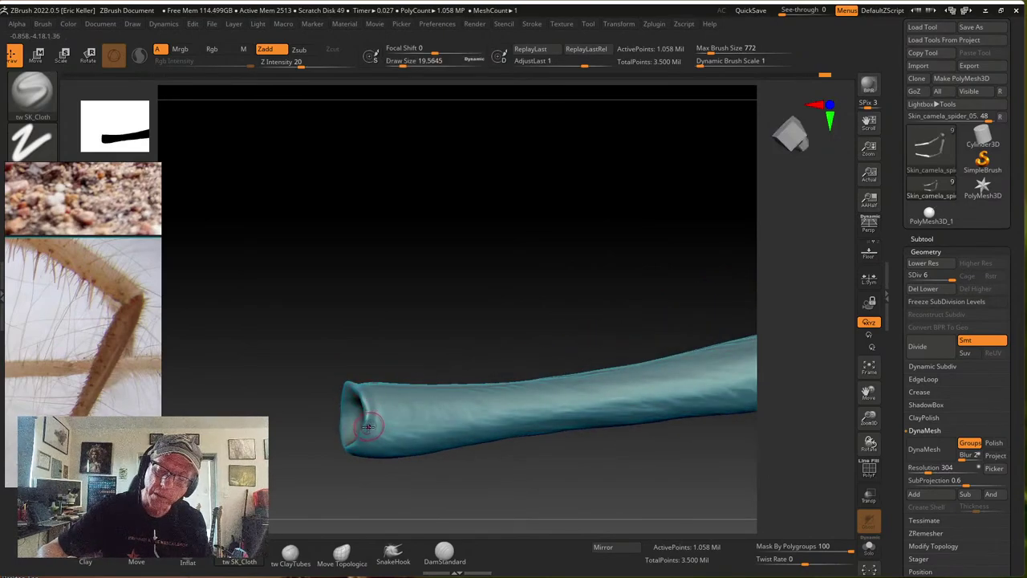
Shape a raised, folded lip around the hollow far end with the tw SK_Cloth brush
{"action": "right_click_drag", "start_coordinate": [362, 452], "coordinate": [355, 414]}
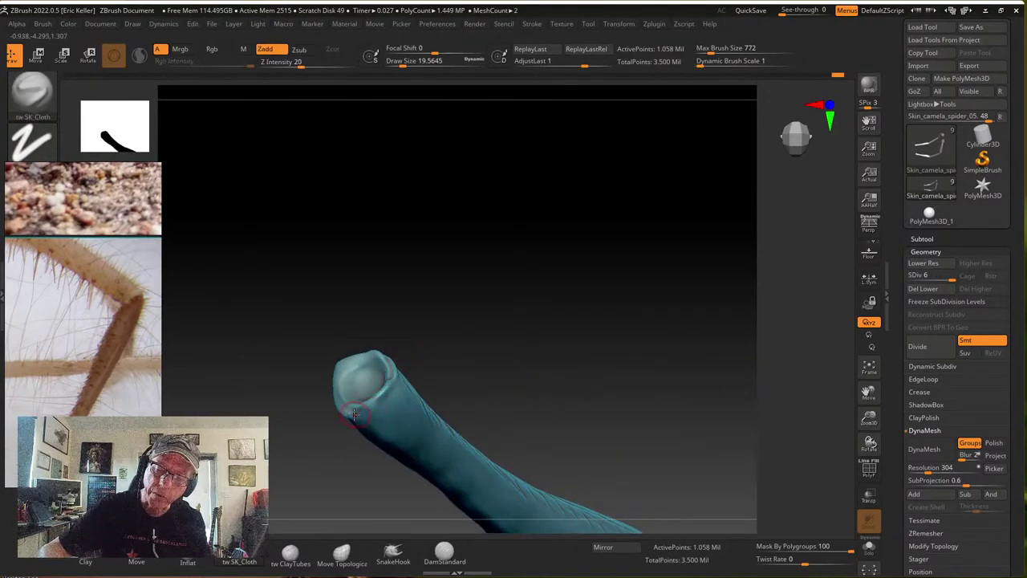
{"action": "right_click_drag", "start_coordinate": [395, 354], "coordinate": [361, 326]}
{"action": "right_click_drag", "start_coordinate": [379, 371], "coordinate": [362, 414]}
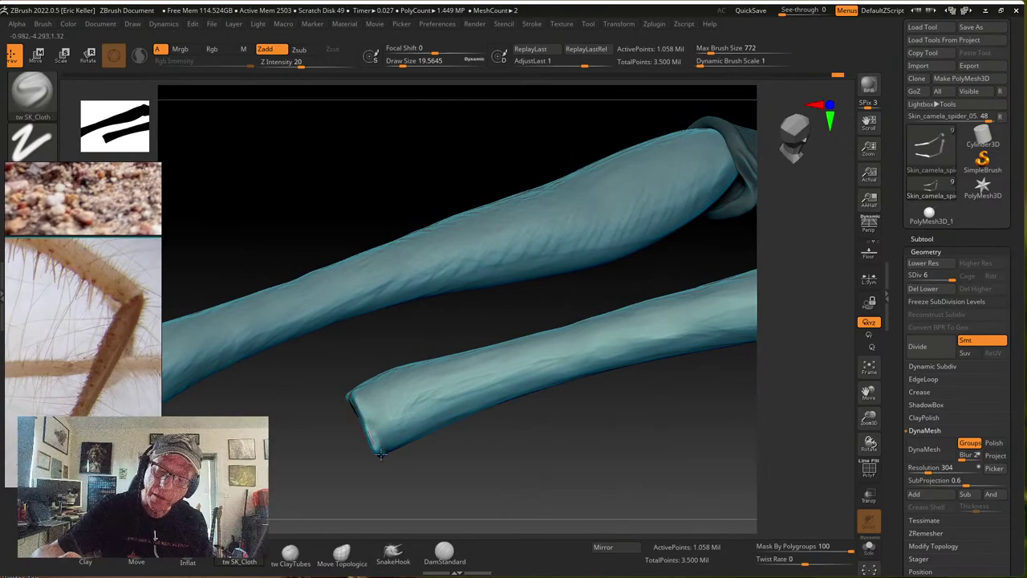
{"action": "right_click_drag", "start_coordinate": [383, 443], "coordinate": [388, 461]}
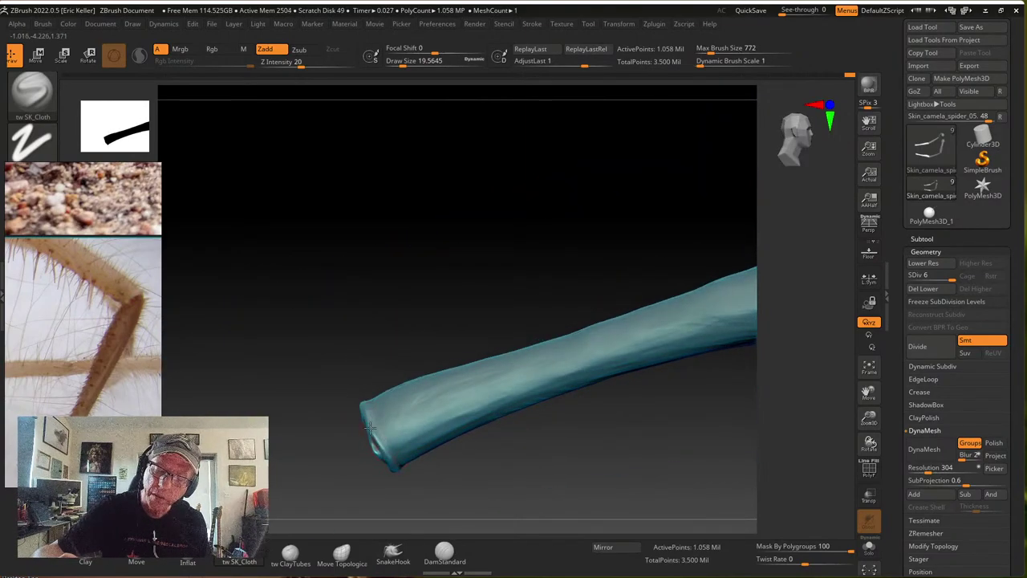
{"action": "mouse_move", "coordinate": [370, 427]}
{"action": "right_mouse_down"}
{"action": "mouse_move", "coordinate": [368, 413]}
{"action": "mouse_move", "coordinate": [375, 431]}
{"action": "right_mouse_up"}
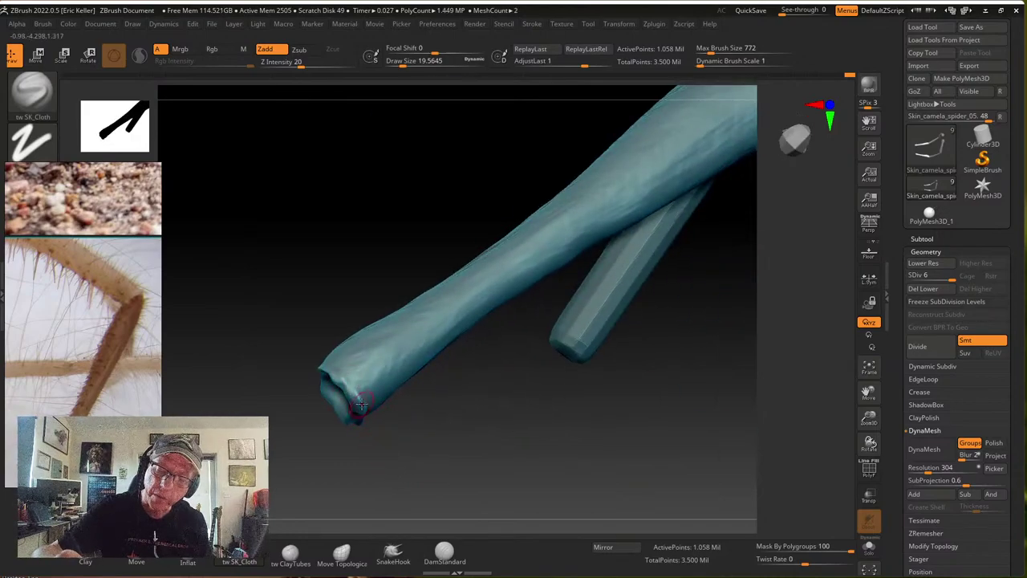
{"action": "left_click_drag", "start_coordinate": [361, 405], "coordinate": [499, 430]}
{"action": "left_click_drag", "start_coordinate": [700, 493], "coordinate": [583, 385]}
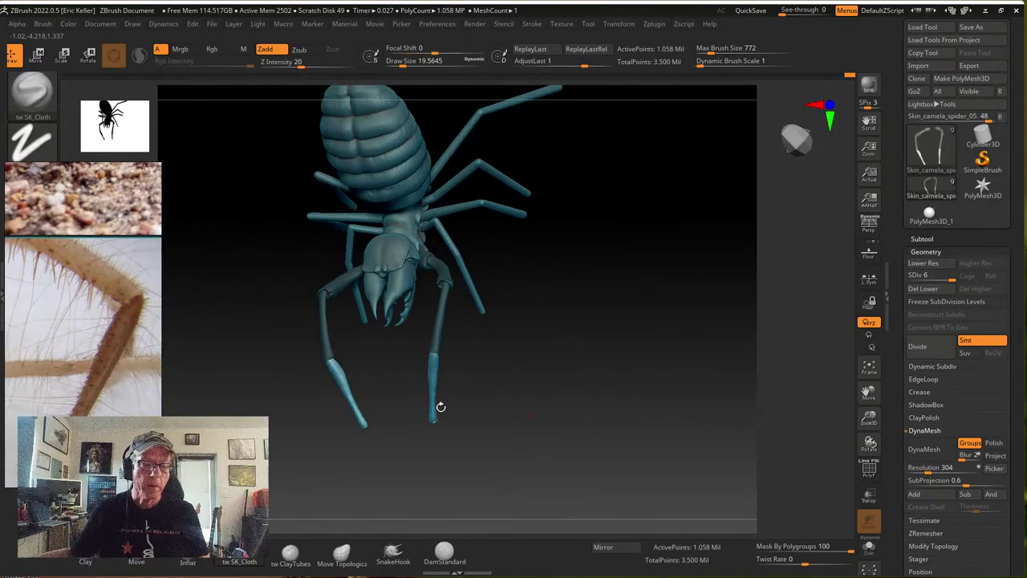
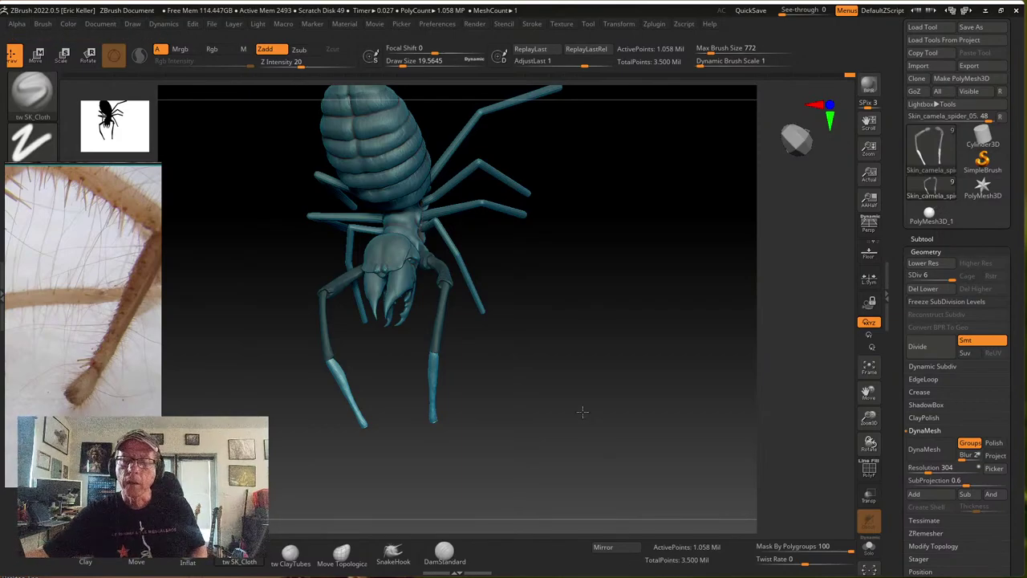
{"action": "mouse_move", "coordinate": [580, 415]}
{"action": "left_mouse_down"}
{"action": "mouse_move", "coordinate": [614, 409]}
{"action": "mouse_move", "coordinate": [583, 409]}
{"action": "left_mouse_up"}
{"action": "mouse_move", "coordinate": [594, 505]}
{"action": "left_mouse_down"}
{"action": "mouse_move", "coordinate": [473, 424]}
{"action": "mouse_move", "coordinate": [482, 461]}
{"action": "mouse_move", "coordinate": [607, 415]}
{"action": "mouse_move", "coordinate": [657, 382]}
{"action": "left_mouse_up"}
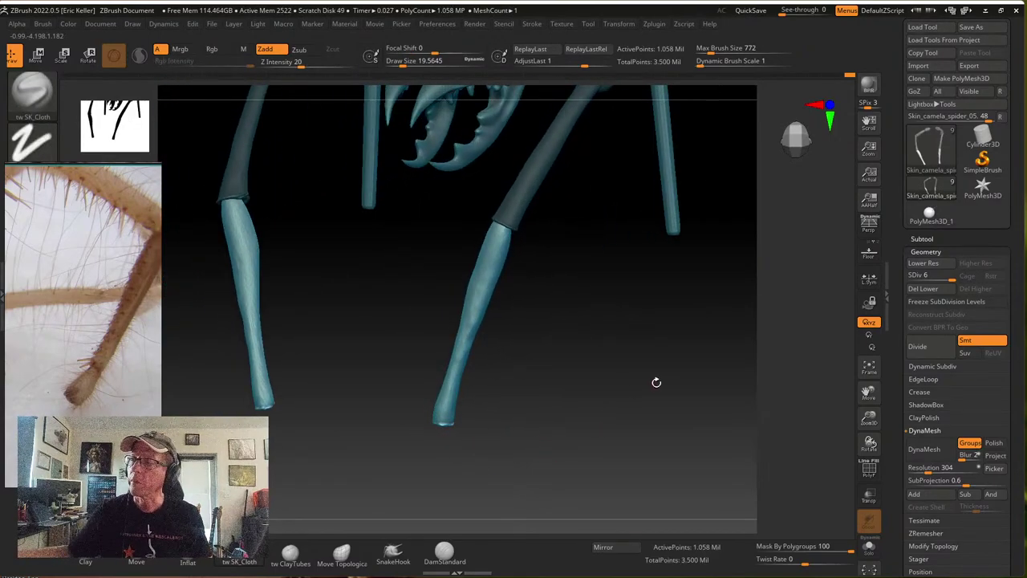
Append a PolyMesh3D star as a new subtool of the spider and make it the active subtool
{"action": "left_click", "coordinate": [921, 238]}
{"action": "scroll", "coordinate": [890, 438], "scroll_direction": "down", "scroll_amount": 3}
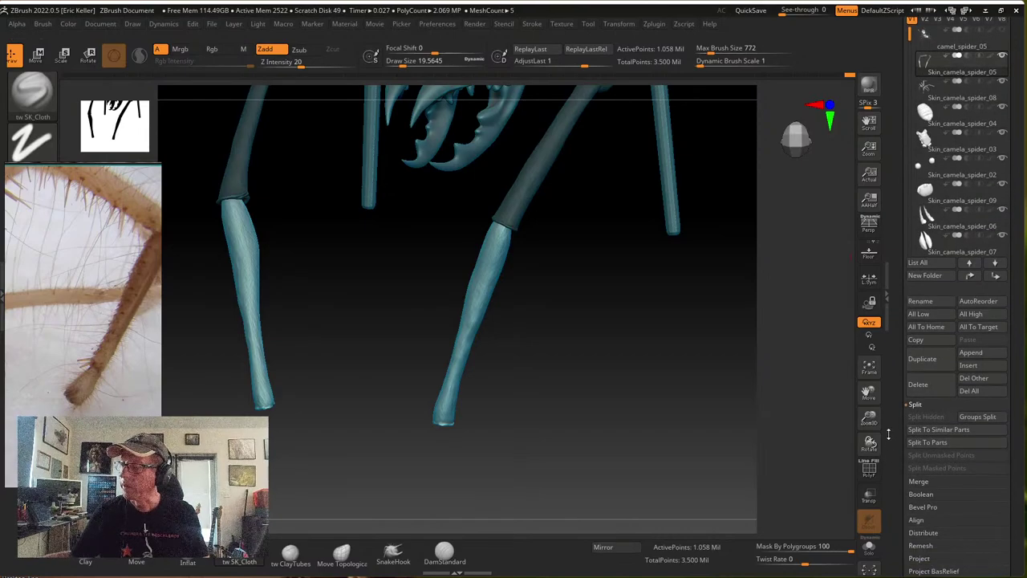
{"action": "left_click", "coordinate": [971, 323]}
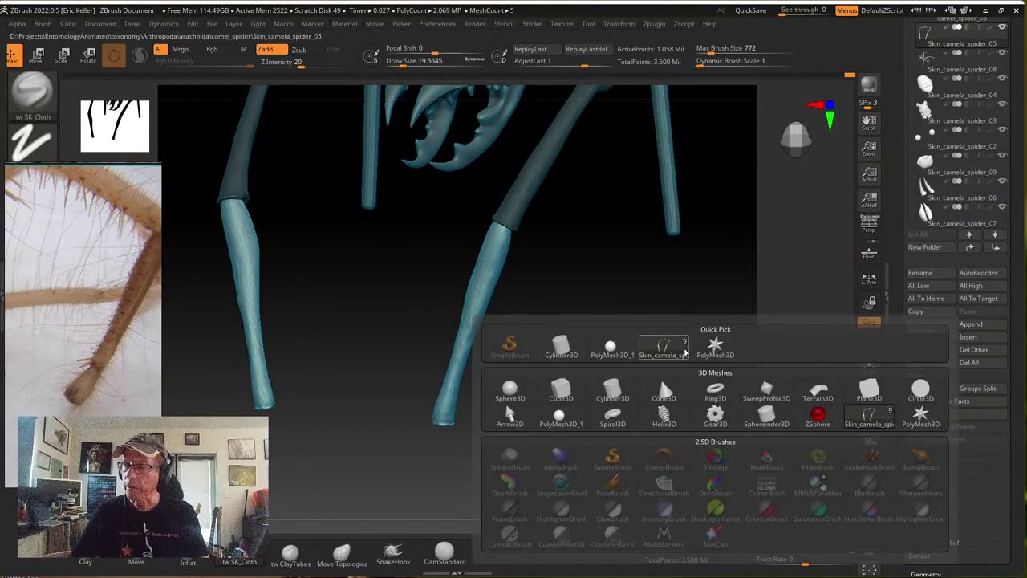
{"action": "left_click_drag", "start_coordinate": [685, 366], "coordinate": [668, 274]}
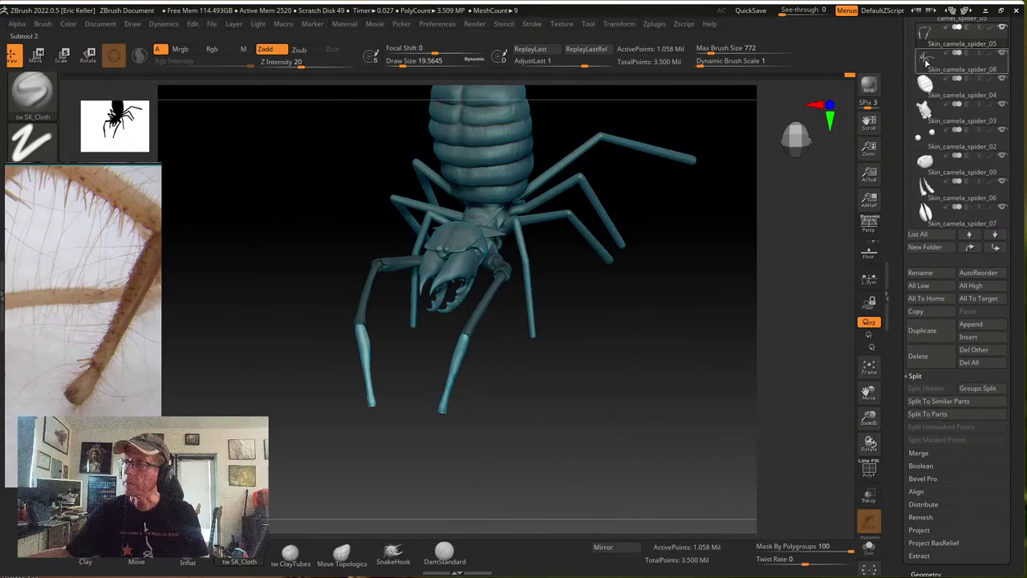
{"action": "left_click_drag", "start_coordinate": [894, 79], "coordinate": [908, 217]}
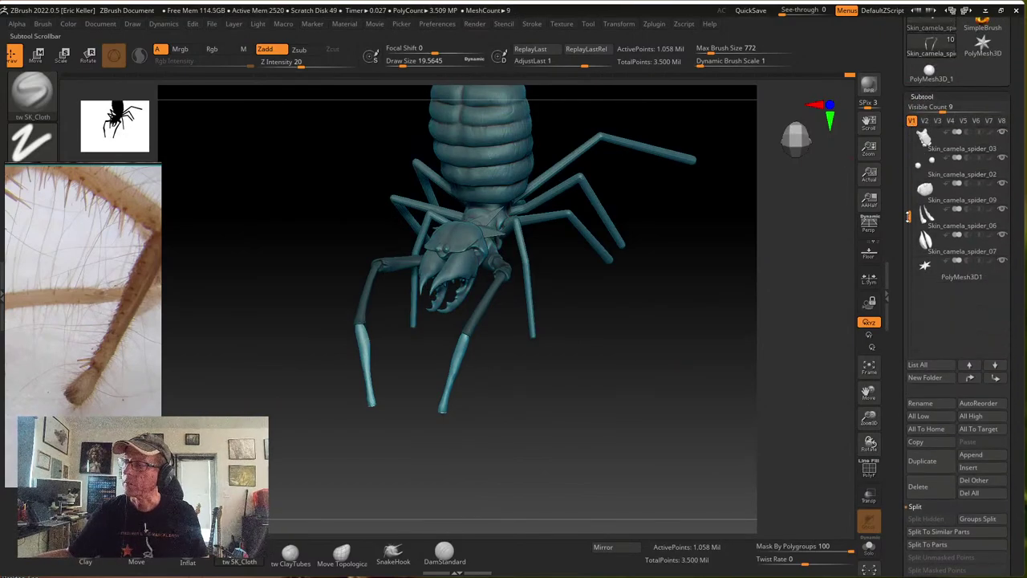
{"action": "left_click", "coordinate": [935, 274]}
Move the star out in front of the spider's head, beside the tips of the forelegs
{"action": "left_click_drag", "start_coordinate": [711, 335], "coordinate": [654, 414]}
{"action": "key", "text": "w"}
{"action": "left_click_drag", "start_coordinate": [522, 275], "coordinate": [337, 328]}
{"action": "left_click_drag", "start_coordinate": [421, 375], "coordinate": [536, 411], "text": "alt"}
{"action": "left_click_drag", "start_coordinate": [497, 199], "coordinate": [477, 237], "text": "alt"}
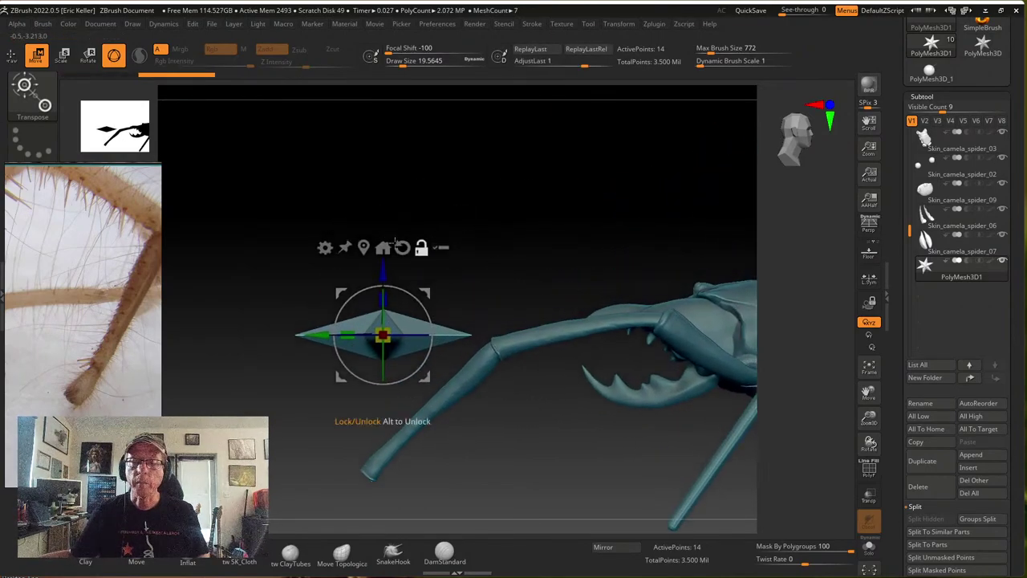
Replace the star with a PolySphere primitive and return to the Gizmo 3D transform
{"action": "left_click", "coordinate": [324, 247]}
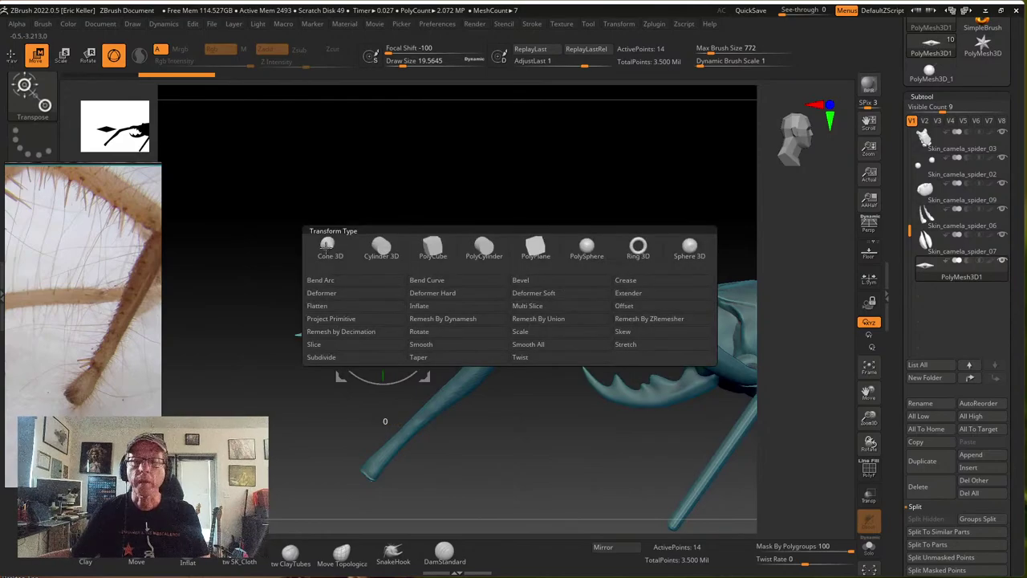
{"action": "left_click", "coordinate": [587, 252]}
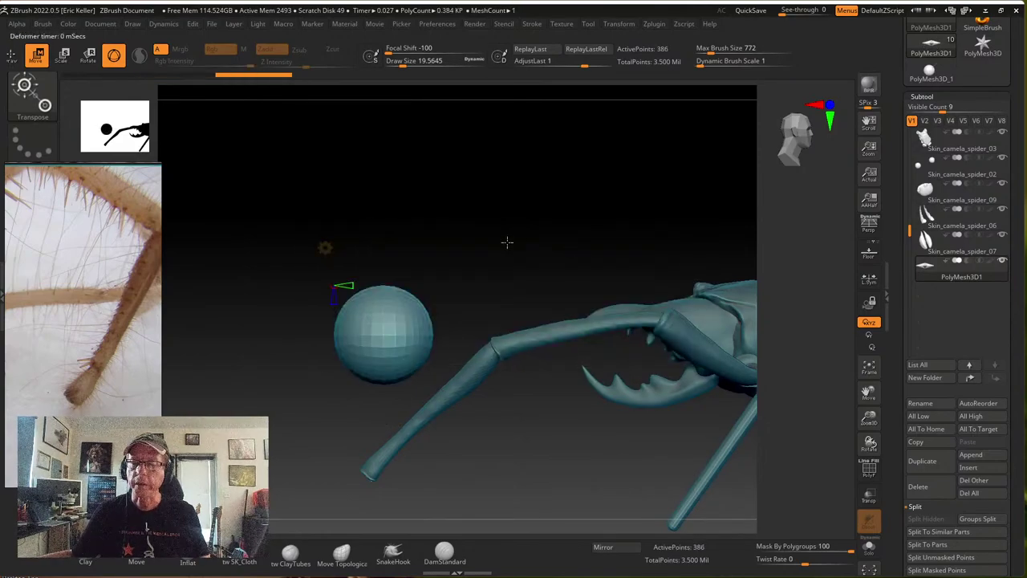
{"action": "left_click_drag", "start_coordinate": [479, 273], "coordinate": [440, 210], "text": "alt"}
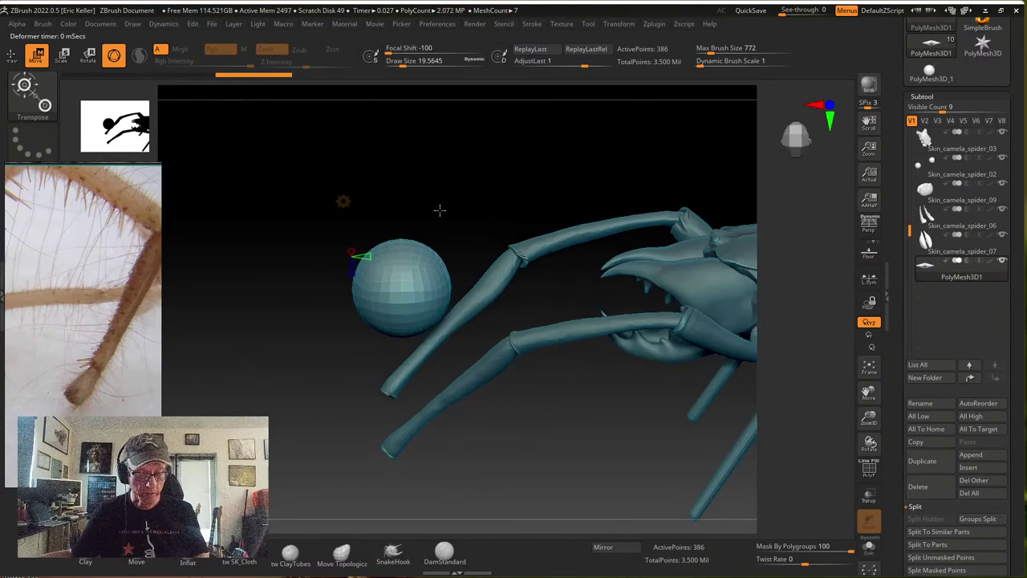
{"action": "left_click", "coordinate": [344, 200]}
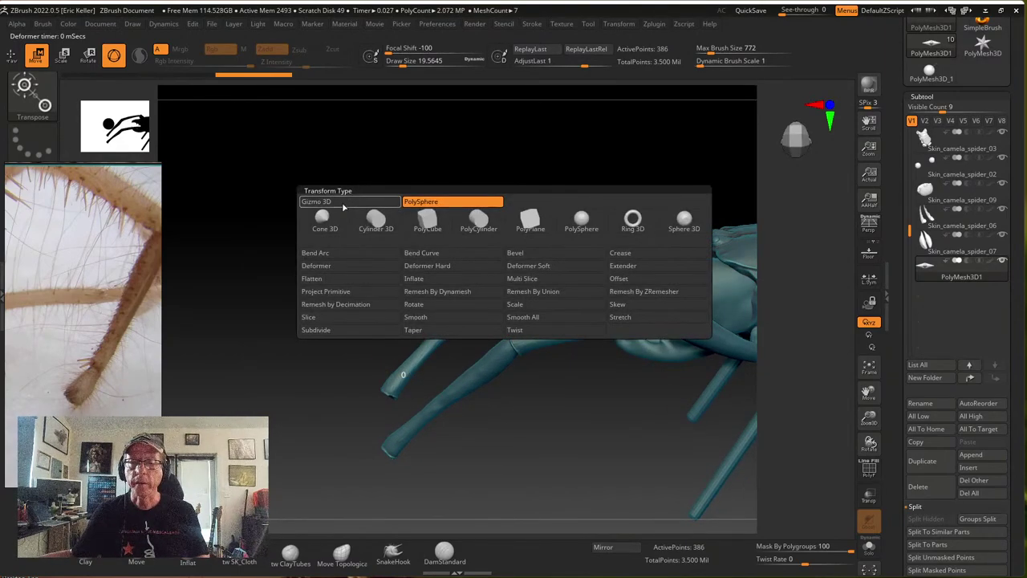
{"action": "left_click", "coordinate": [343, 205]}
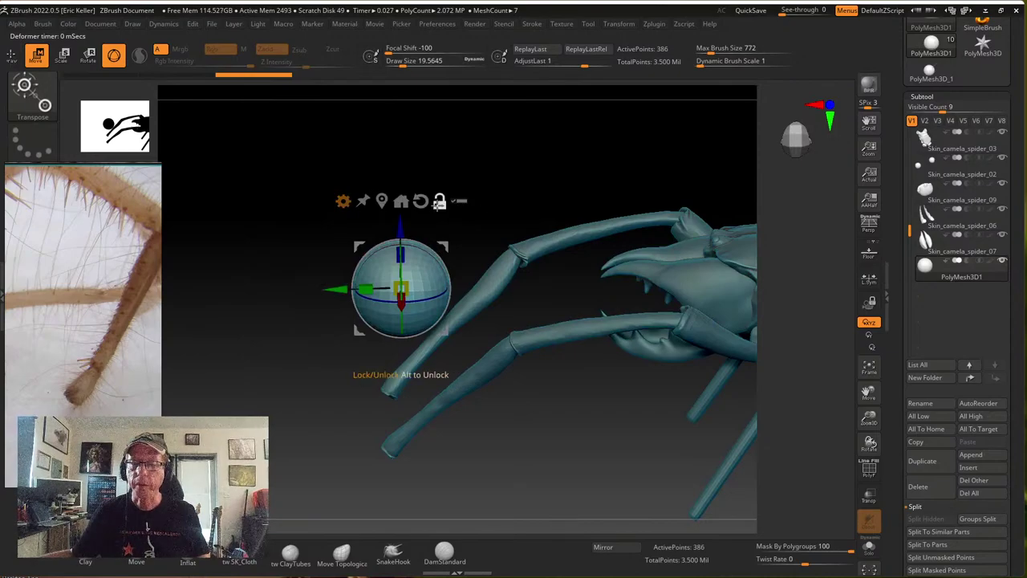
Scale the sphere down and narrow it to about 0.5 along its Y axis, forming an elongated egg shape
{"action": "left_click_drag", "start_coordinate": [502, 207], "coordinate": [571, 275], "text": "shift"}
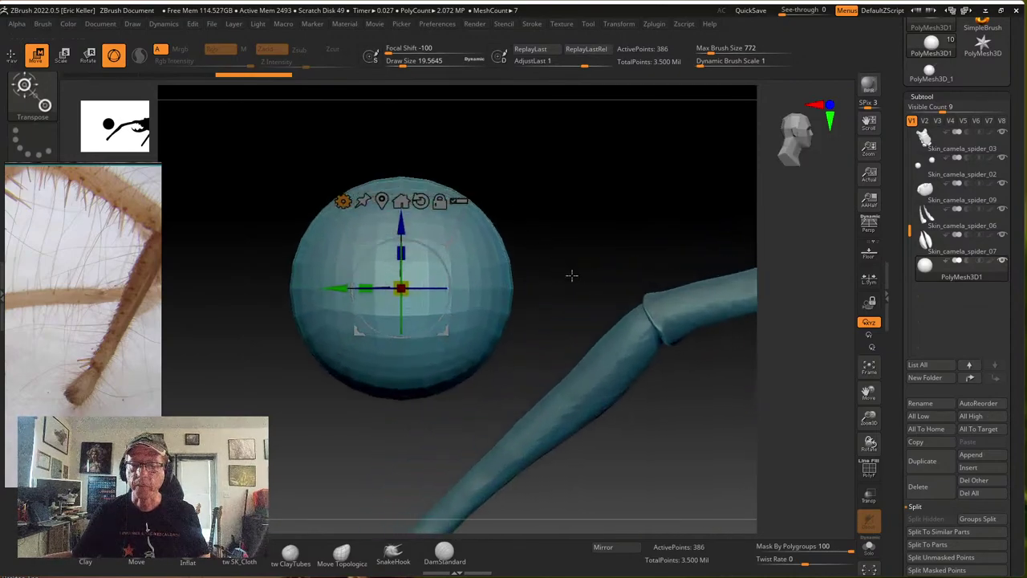
{"action": "left_click_drag", "start_coordinate": [409, 297], "coordinate": [384, 290]}
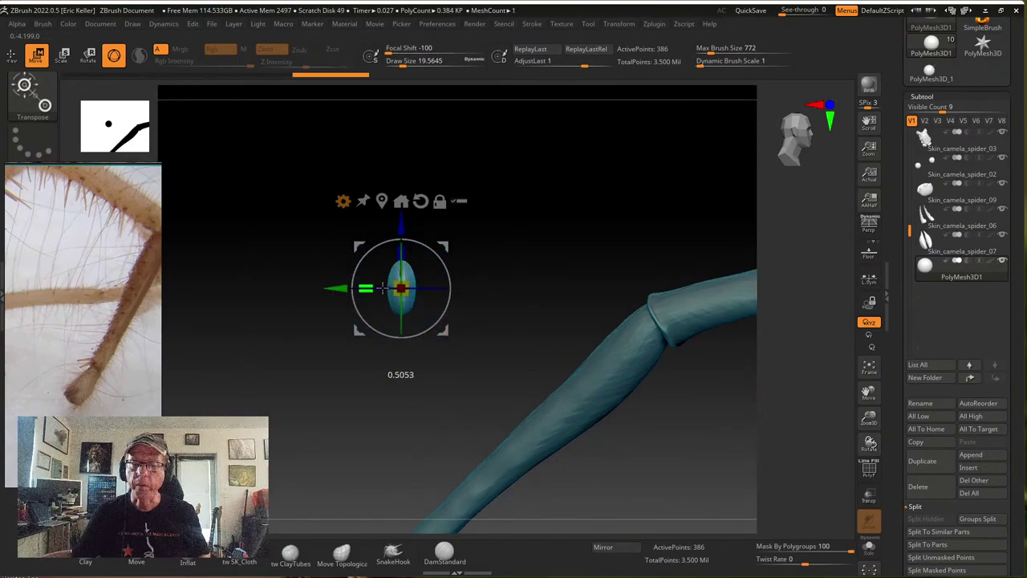
{"action": "left_click_drag", "start_coordinate": [496, 271], "coordinate": [537, 287], "text": "shift"}
{"action": "left_click_drag", "start_coordinate": [437, 288], "coordinate": [417, 288]}
{"action": "left_click_drag", "start_coordinate": [666, 203], "coordinate": [598, 226]}
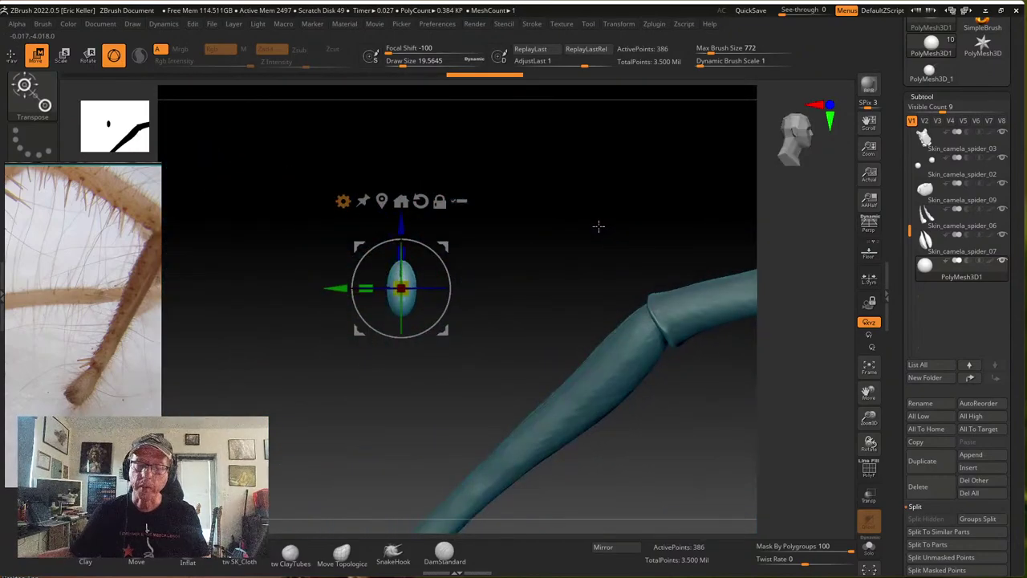
{"action": "left_click_drag", "start_coordinate": [474, 364], "coordinate": [495, 453]}
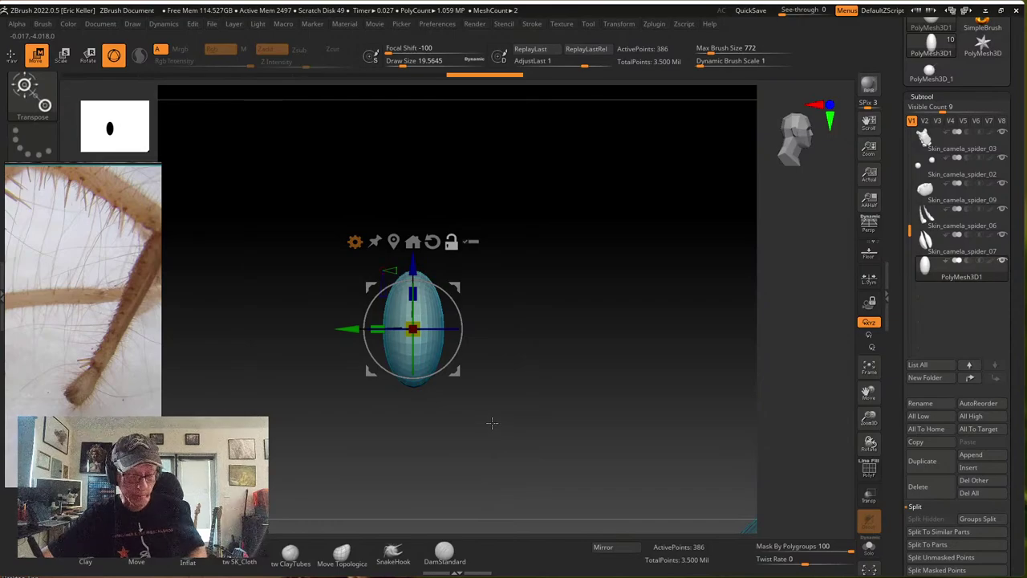
Move the egg shape off the head's centreline toward the foreleg's hollow end and scale it to about 0.49
{"action": "key", "text": "q"}
{"action": "mouse_move", "coordinate": [498, 400]}
{"action": "left_mouse_down"}
{"action": "mouse_move", "coordinate": [509, 380]}
{"action": "mouse_move", "coordinate": [562, 365]}
{"action": "mouse_move", "coordinate": [578, 346]}
{"action": "mouse_move", "coordinate": [491, 389]}
{"action": "mouse_move", "coordinate": [447, 333]}
{"action": "mouse_move", "coordinate": [422, 325]}
{"action": "left_mouse_up"}
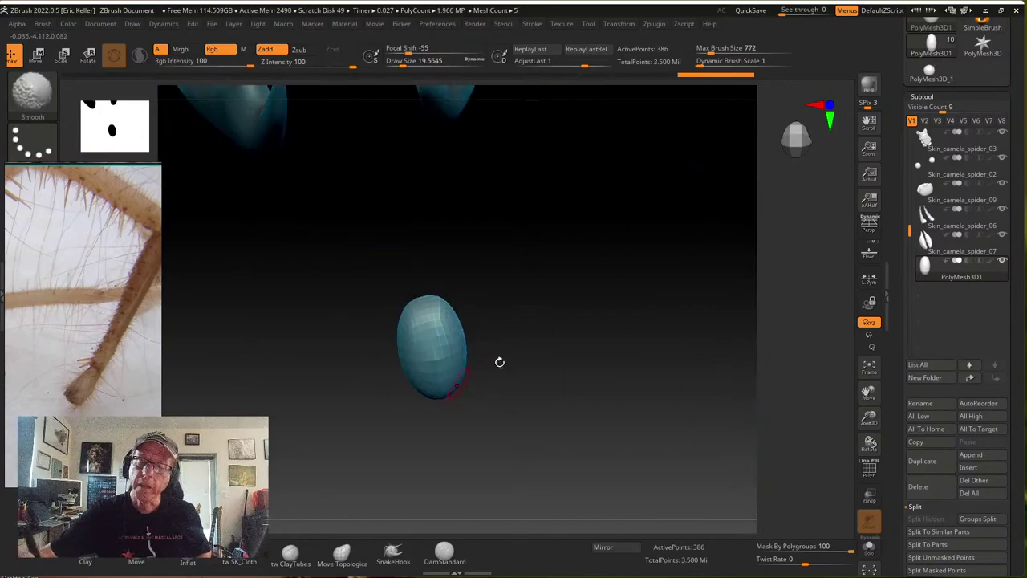
{"action": "left_click_drag", "start_coordinate": [499, 362], "coordinate": [429, 302]}
{"action": "mouse_move", "coordinate": [454, 386]}
{"action": "left_mouse_down"}
{"action": "mouse_move", "coordinate": [543, 364]}
{"action": "mouse_move", "coordinate": [532, 394]}
{"action": "mouse_move", "coordinate": [479, 334]}
{"action": "mouse_move", "coordinate": [509, 397]}
{"action": "left_mouse_up"}
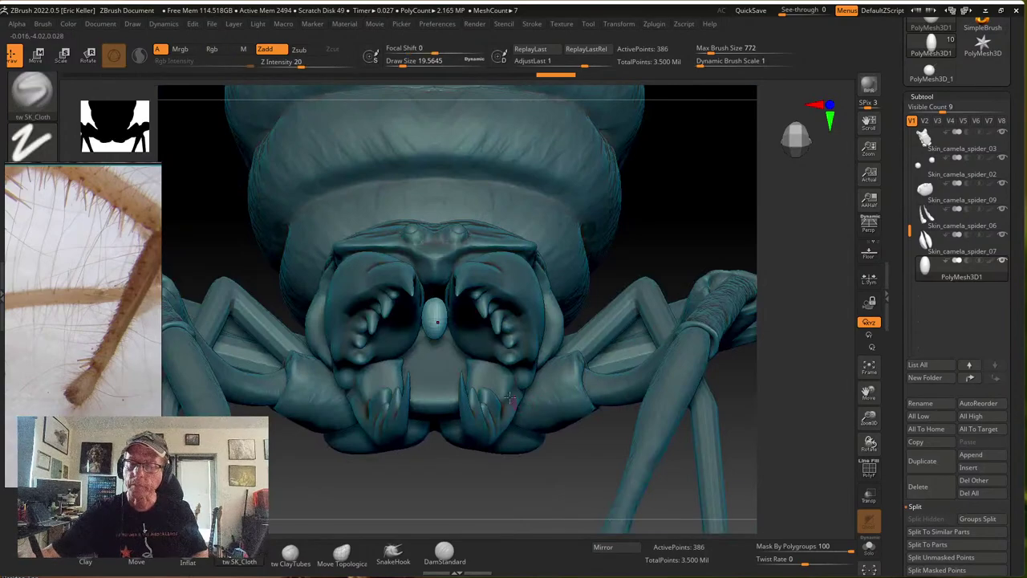
{"action": "key", "text": "w"}
{"action": "left_click_drag", "start_coordinate": [434, 316], "coordinate": [525, 503]}
{"action": "right_click_drag", "start_coordinate": [536, 470], "coordinate": [525, 397], "text": "alt"}
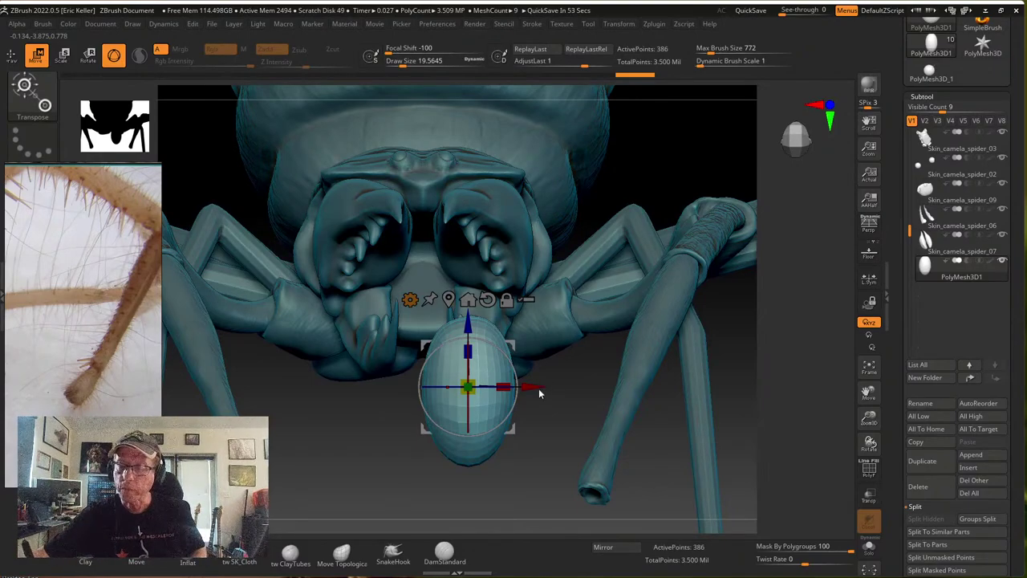
{"action": "left_click_drag", "start_coordinate": [540, 390], "coordinate": [512, 375]}
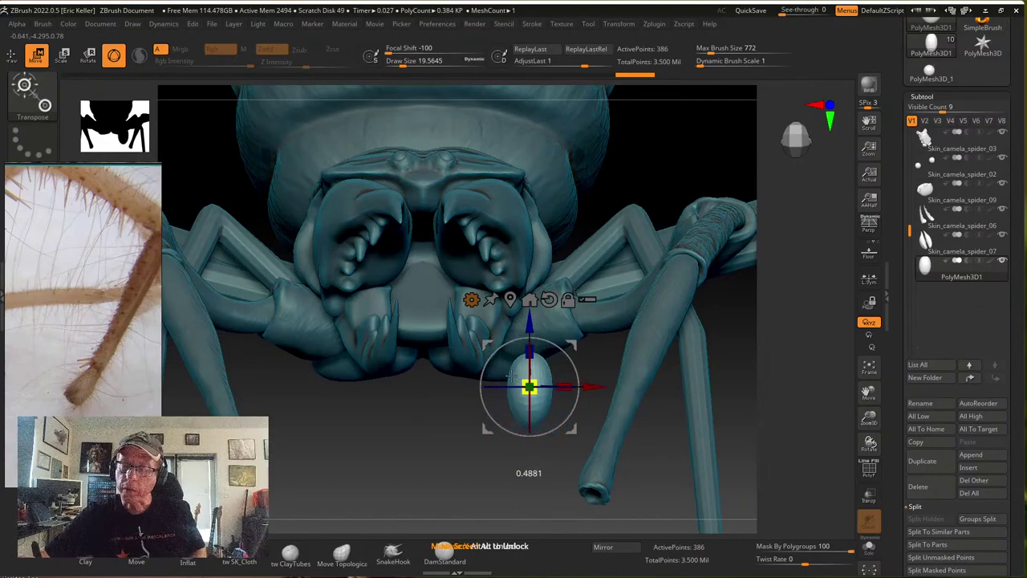
Position the egg shape at the foreleg's hollow rim and rotate it to follow the leg's direction
{"action": "left_click_drag", "start_coordinate": [576, 434], "coordinate": [551, 360], "text": "alt"}
{"action": "left_click_drag", "start_coordinate": [551, 360], "coordinate": [647, 394]}
{"action": "left_click_drag", "start_coordinate": [666, 439], "coordinate": [639, 421]}
{"action": "left_click_drag", "start_coordinate": [618, 386], "coordinate": [666, 377]}
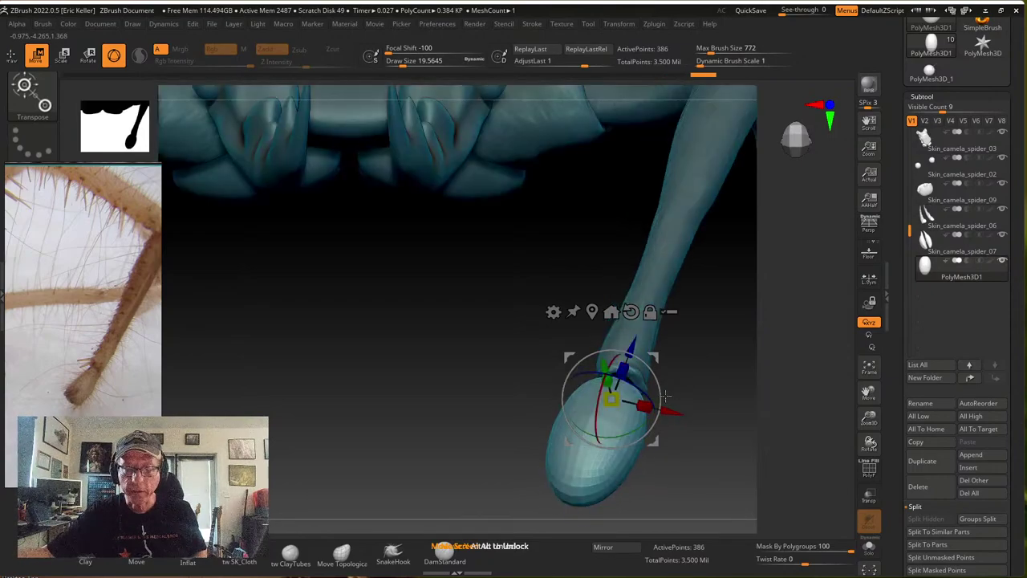
Switch to the Move brush at a draw size of about 90 and taper the egg's upper end toward the rim
{"action": "key", "text": "q"}
{"action": "left_click", "coordinate": [622, 413], "text": "ctrl+shift"}
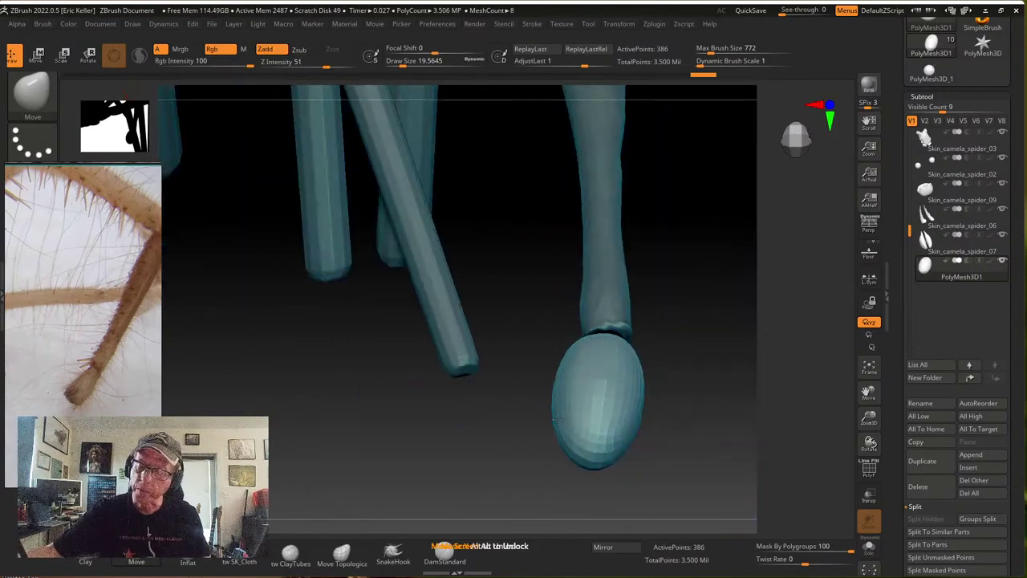
{"action": "key", "text": "s"}
{"action": "left_click_drag", "start_coordinate": [654, 374], "coordinate": [676, 371]}
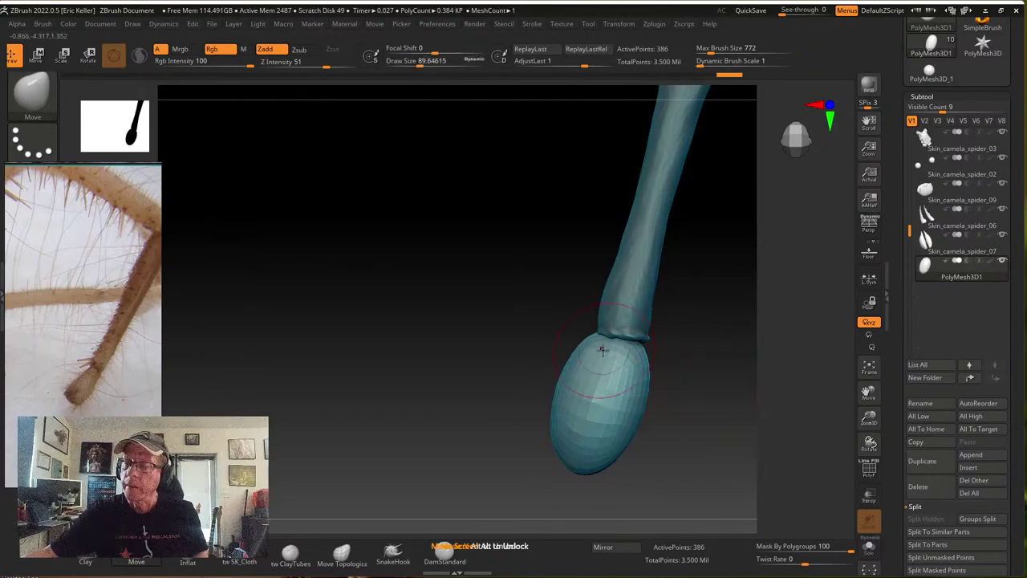
{"action": "mouse_move", "coordinate": [594, 343]}
{"action": "left_mouse_down", "text": "shift"}
{"action": "mouse_move", "coordinate": [573, 360]}
{"action": "mouse_move", "coordinate": [603, 376]}
{"action": "mouse_move", "coordinate": [613, 468]}
{"action": "mouse_move", "coordinate": [600, 466]}
{"action": "left_mouse_up", "text": "shift"}
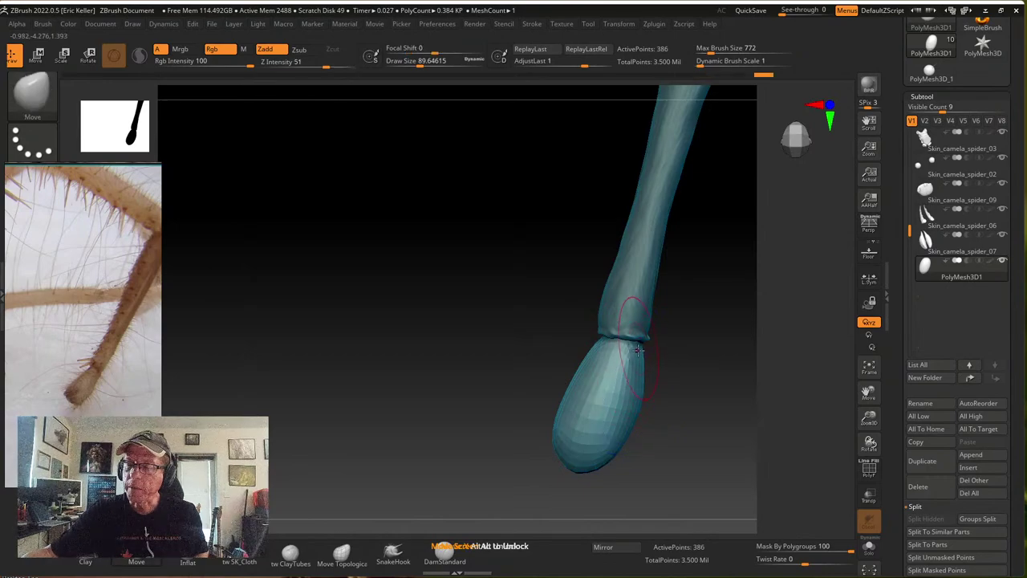
Fit the egg's narrow neck inside the leg rim from several sides, smoothing its body into a longer club
{"action": "right_click_drag", "start_coordinate": [605, 386], "coordinate": [660, 347]}
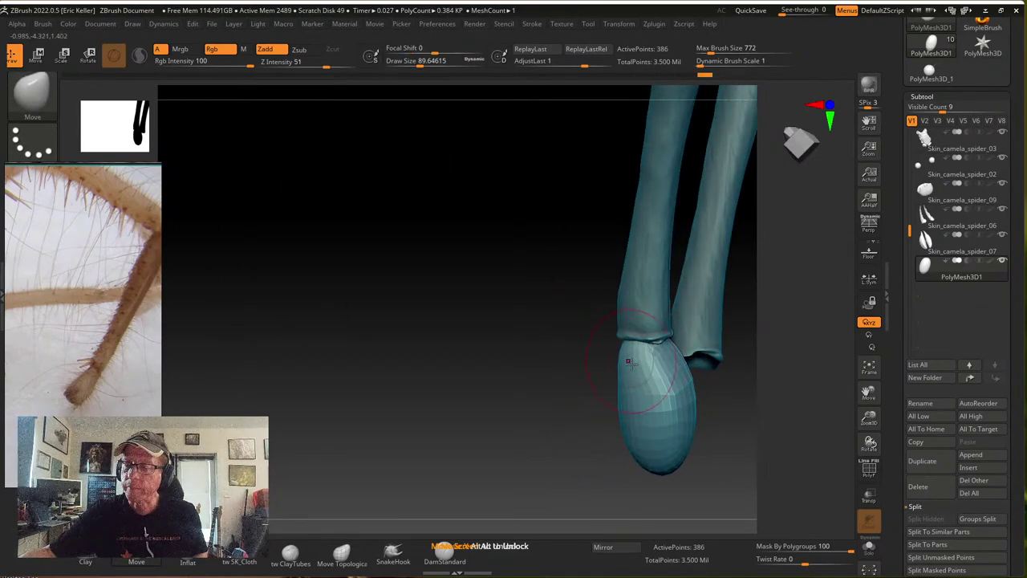
{"action": "right_click_drag", "start_coordinate": [630, 407], "coordinate": [592, 401], "text": "alt"}
{"action": "mouse_move", "coordinate": [602, 398]}
{"action": "left_mouse_down", "text": "shift"}
{"action": "mouse_move", "coordinate": [625, 412]}
{"action": "mouse_move", "coordinate": [610, 413]}
{"action": "left_mouse_up", "text": "shift"}
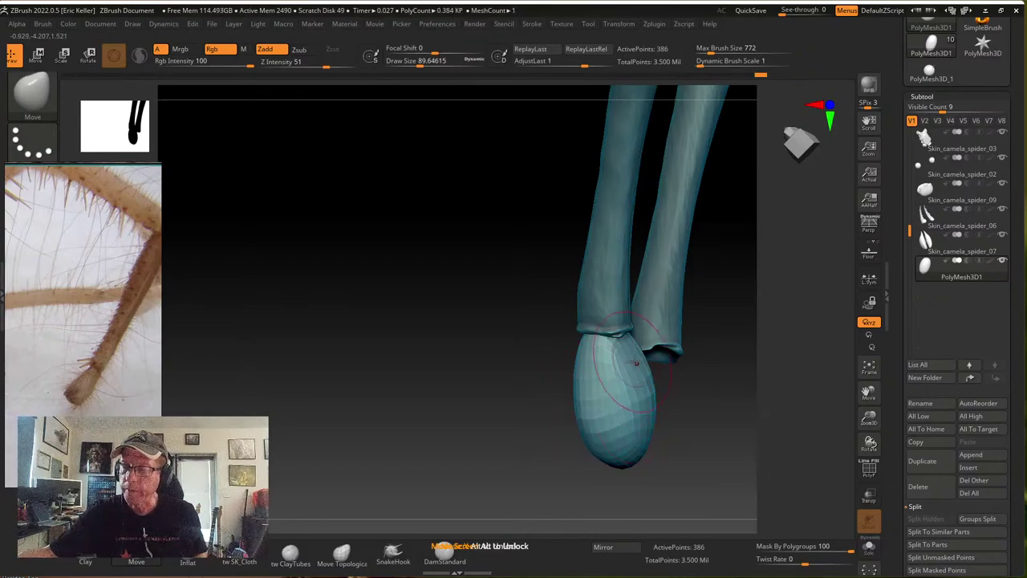
{"action": "right_click_drag", "start_coordinate": [682, 392], "coordinate": [644, 388]}
{"action": "left_click_drag", "start_coordinate": [661, 368], "coordinate": [673, 428], "text": "shift"}
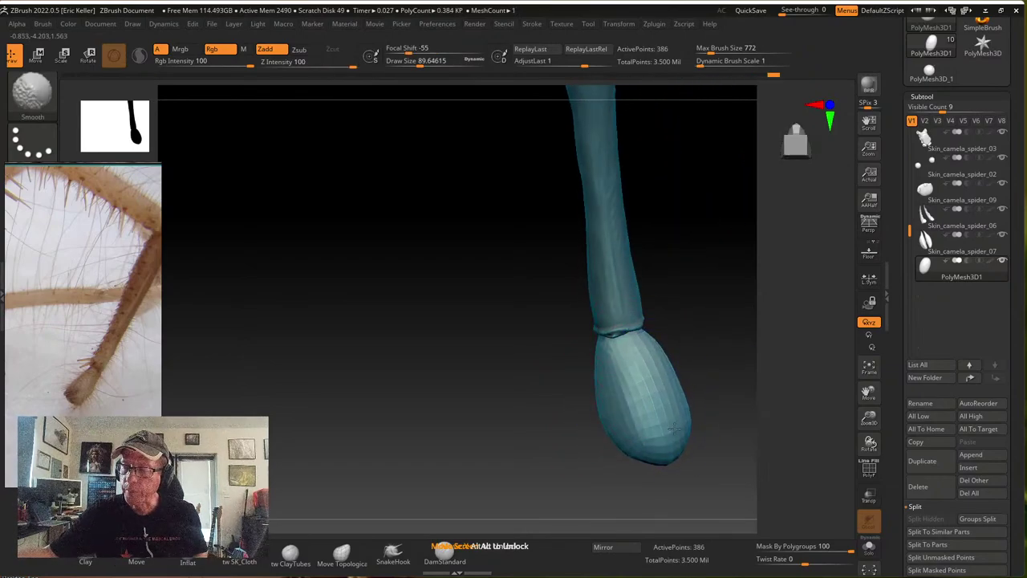
{"action": "mouse_move", "coordinate": [671, 365]}
{"action": "right_mouse_down"}
{"action": "mouse_move", "coordinate": [683, 355]}
{"action": "mouse_move", "coordinate": [661, 329]}
{"action": "mouse_move", "coordinate": [663, 345]}
{"action": "right_mouse_up"}
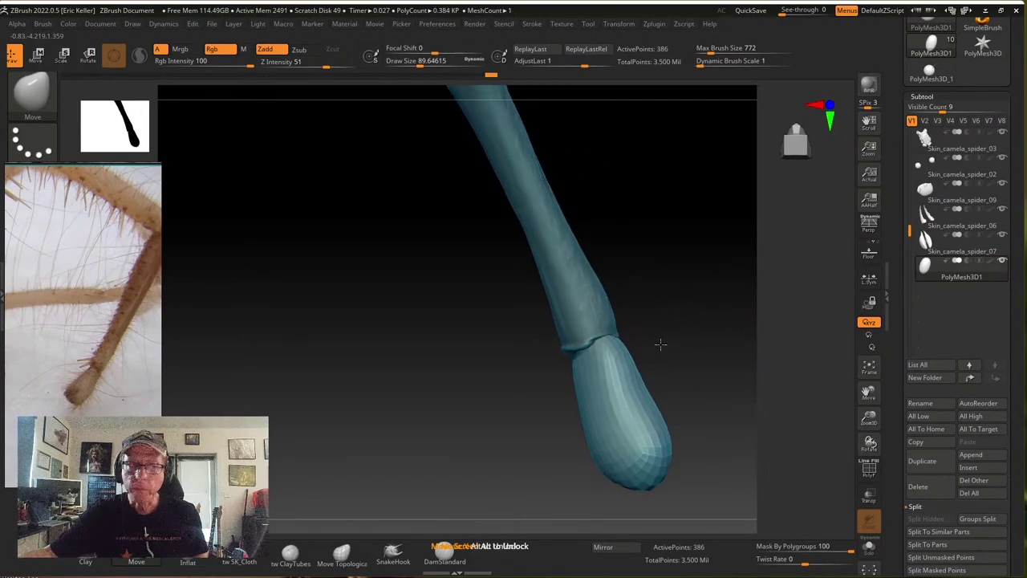
Push the club's rounded tip flatter and refine its neck and sides against the leg rim with the Move brush
{"action": "right_click_drag", "start_coordinate": [607, 384], "coordinate": [626, 377]}
{"action": "left_click_drag", "start_coordinate": [600, 327], "coordinate": [593, 334]}
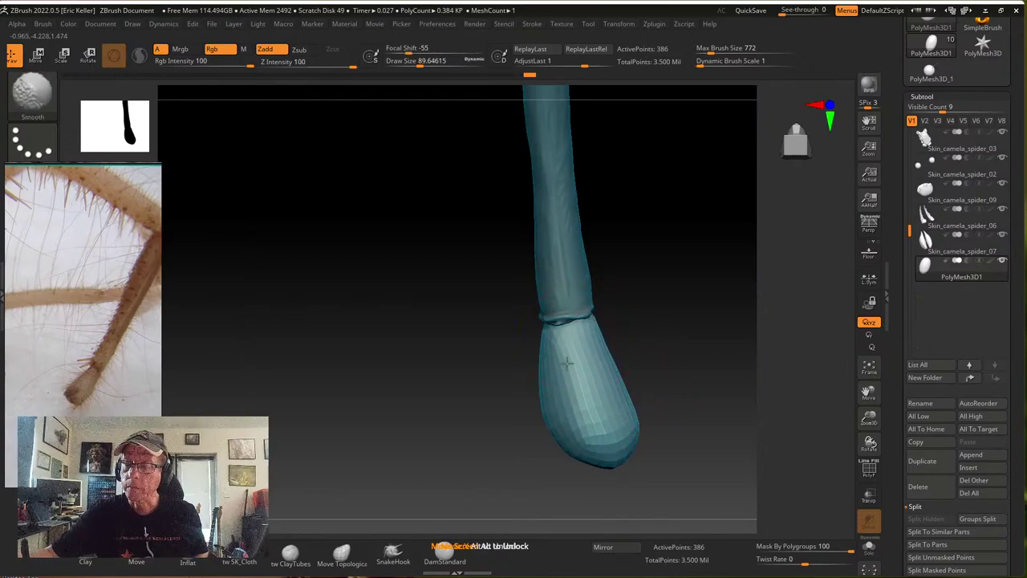
{"action": "left_click_drag", "start_coordinate": [608, 466], "coordinate": [605, 427]}
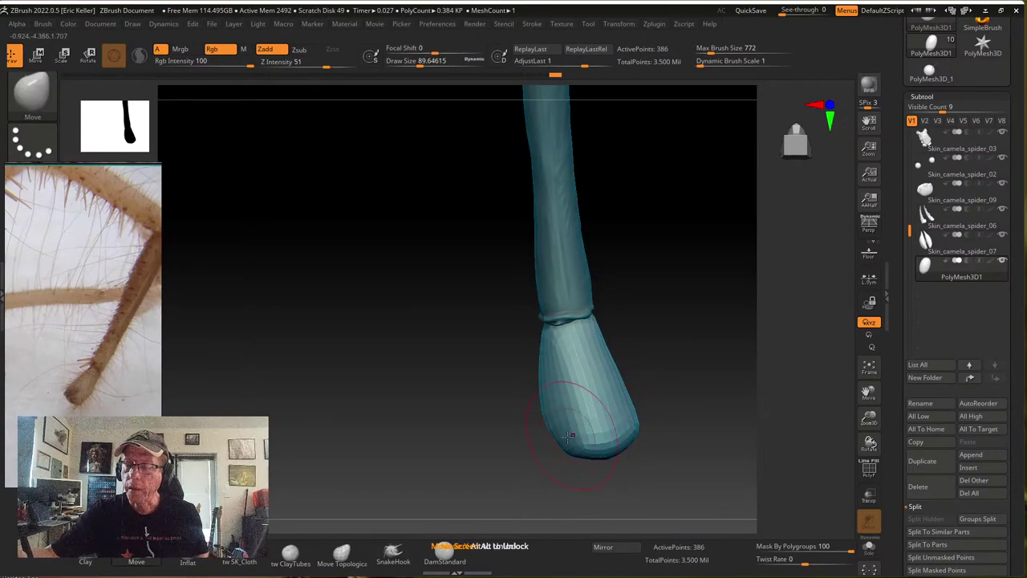
{"action": "mouse_move", "coordinate": [579, 434]}
{"action": "right_mouse_down"}
{"action": "mouse_move", "coordinate": [631, 459]}
{"action": "mouse_move", "coordinate": [522, 427]}
{"action": "mouse_move", "coordinate": [621, 394]}
{"action": "mouse_move", "coordinate": [576, 441]}
{"action": "mouse_move", "coordinate": [584, 411]}
{"action": "right_mouse_up"}
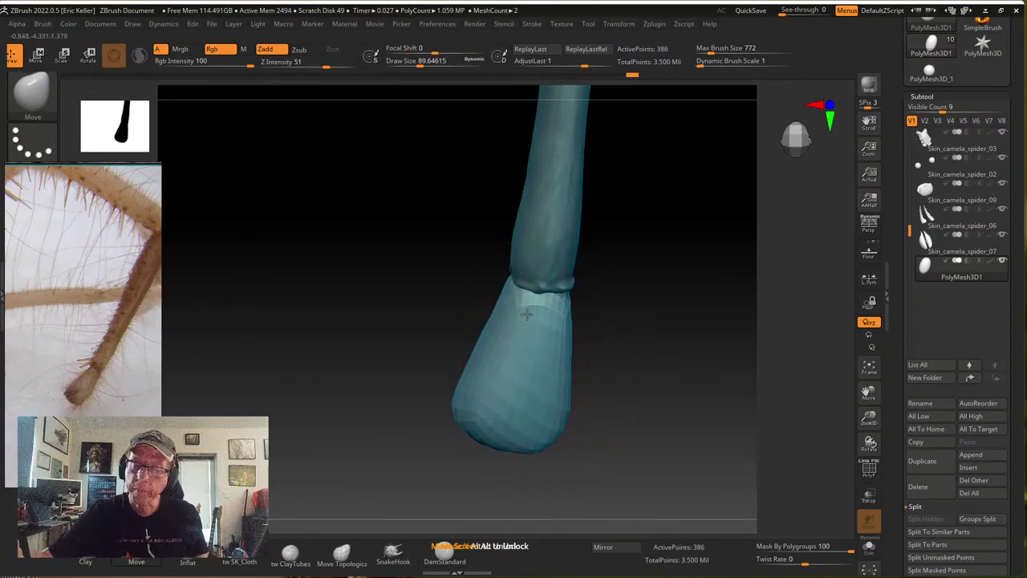
{"action": "key", "text": "shift+d"}
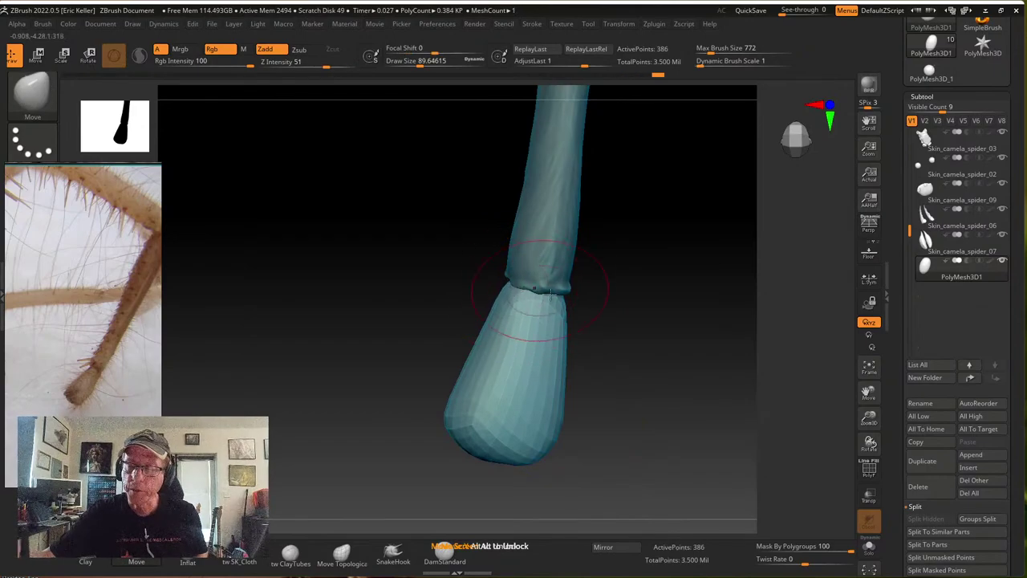
{"action": "right_click_drag", "start_coordinate": [551, 295], "coordinate": [554, 304]}
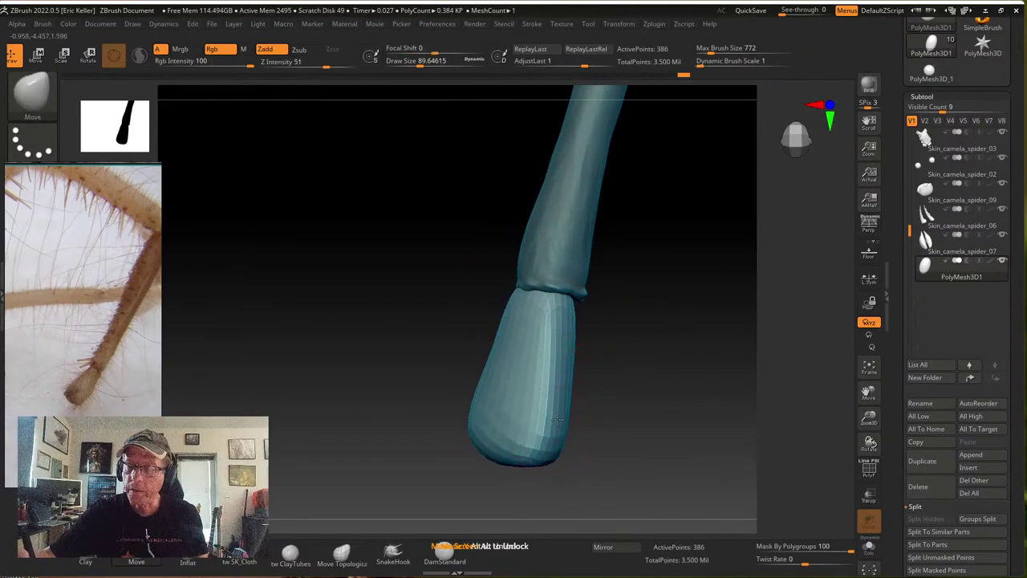
Shift the club segment with the transform gizmo so its neck sits centred inside the foreleg's rim from several sides
{"action": "right_click_drag", "start_coordinate": [502, 438], "coordinate": [509, 421]}
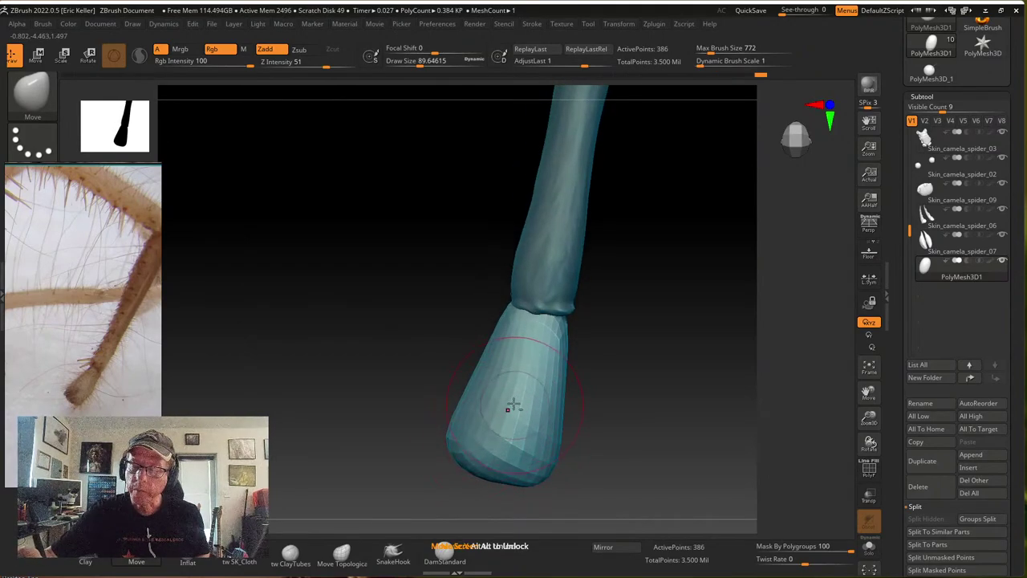
{"action": "right_click_drag", "start_coordinate": [539, 421], "coordinate": [554, 396]}
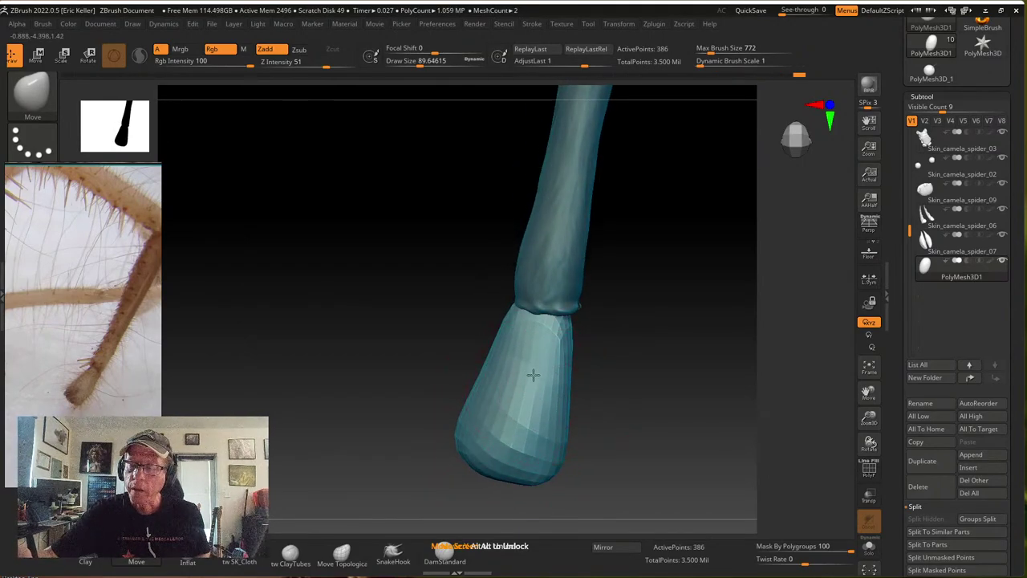
{"action": "mouse_move", "coordinate": [591, 343]}
{"action": "right_mouse_down"}
{"action": "mouse_move", "coordinate": [602, 314]}
{"action": "mouse_move", "coordinate": [587, 324]}
{"action": "right_mouse_up"}
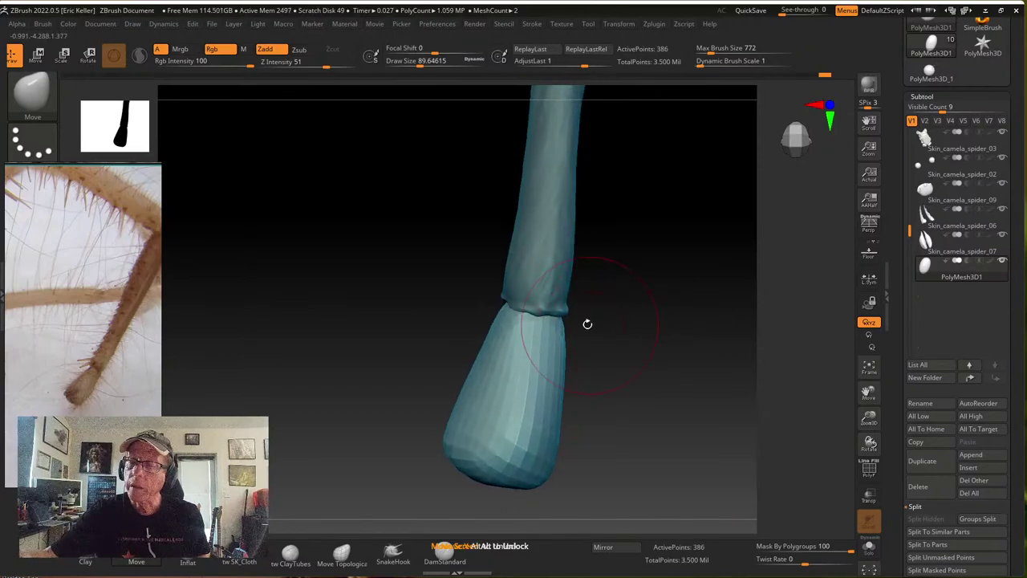
{"action": "key", "text": "w"}
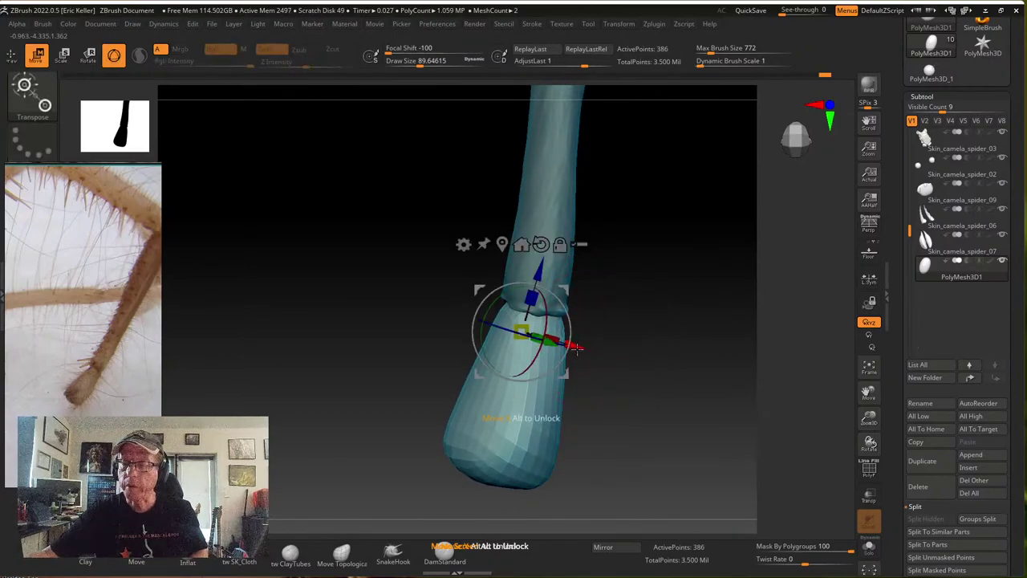
{"action": "mouse_move", "coordinate": [568, 368]}
{"action": "left_mouse_down"}
{"action": "mouse_move", "coordinate": [586, 344]}
{"action": "mouse_move", "coordinate": [574, 342]}
{"action": "mouse_move", "coordinate": [565, 351]}
{"action": "mouse_move", "coordinate": [586, 360]}
{"action": "left_mouse_up"}
{"action": "right_click_drag", "start_coordinate": [610, 348], "coordinate": [681, 400]}
{"action": "left_click_drag", "start_coordinate": [584, 358], "coordinate": [575, 349]}
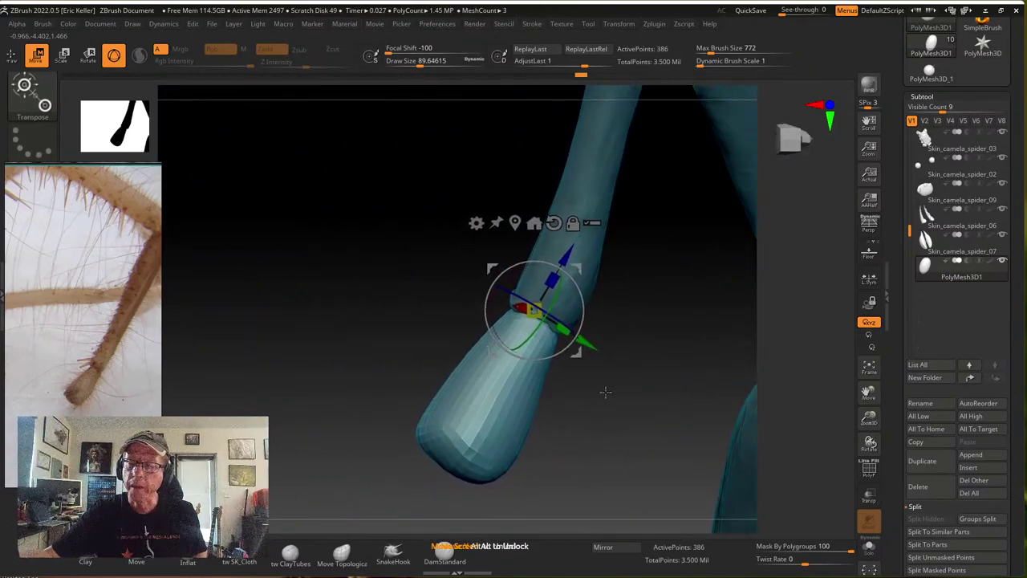
{"action": "right_click_drag", "start_coordinate": [605, 390], "coordinate": [566, 354]}
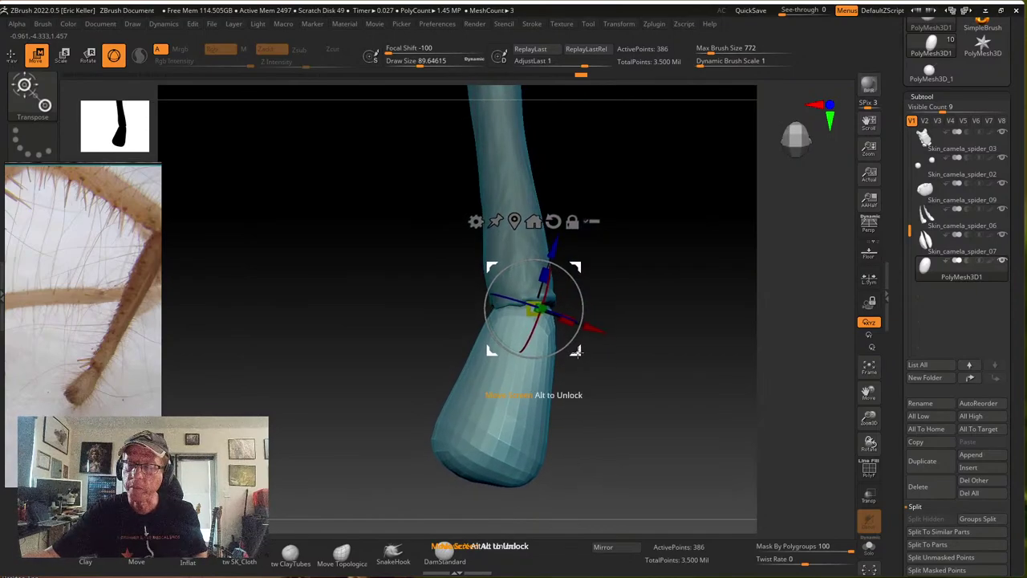
{"action": "left_click_drag", "start_coordinate": [577, 351], "coordinate": [558, 355], "text": "alt"}
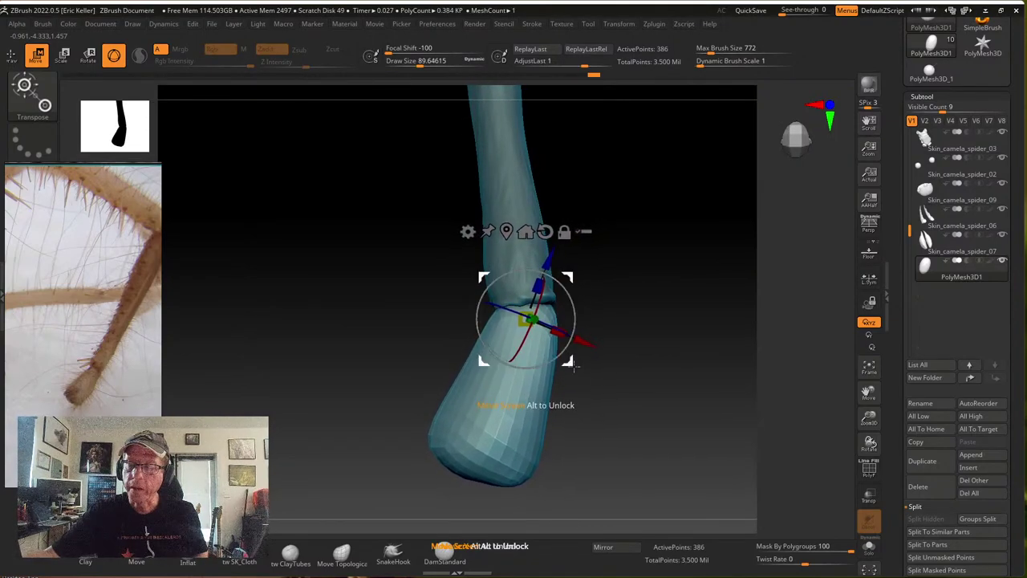
{"action": "right_click_drag", "start_coordinate": [565, 382], "coordinate": [554, 361], "text": "ctrl"}
Set the Move brush draw size to about 81 and reshape the club's neck and broad tip, smoothing near the rim
{"action": "key", "text": "q"}
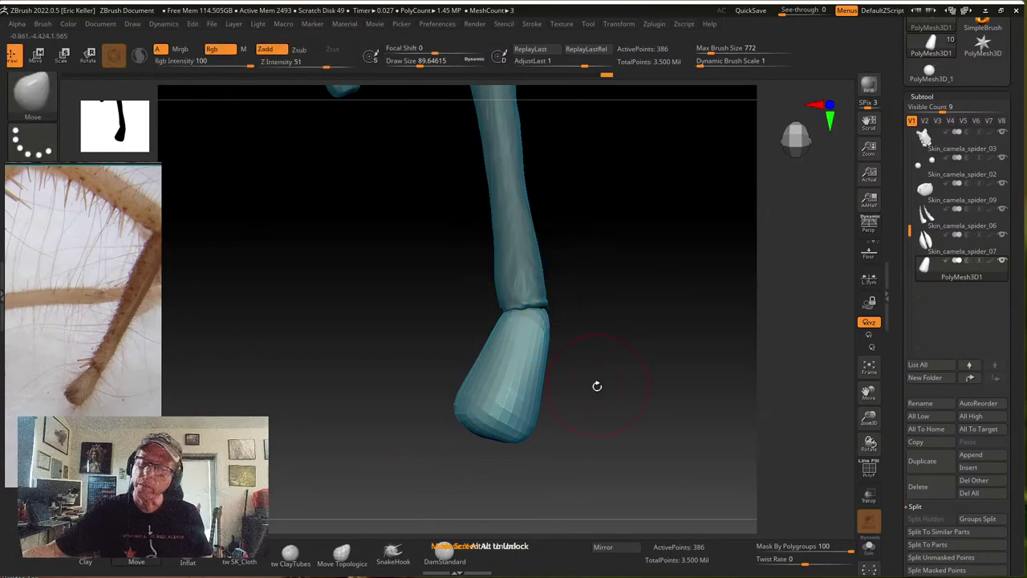
{"action": "key", "text": "s"}
{"action": "left_click_drag", "start_coordinate": [588, 393], "coordinate": [586, 393]}
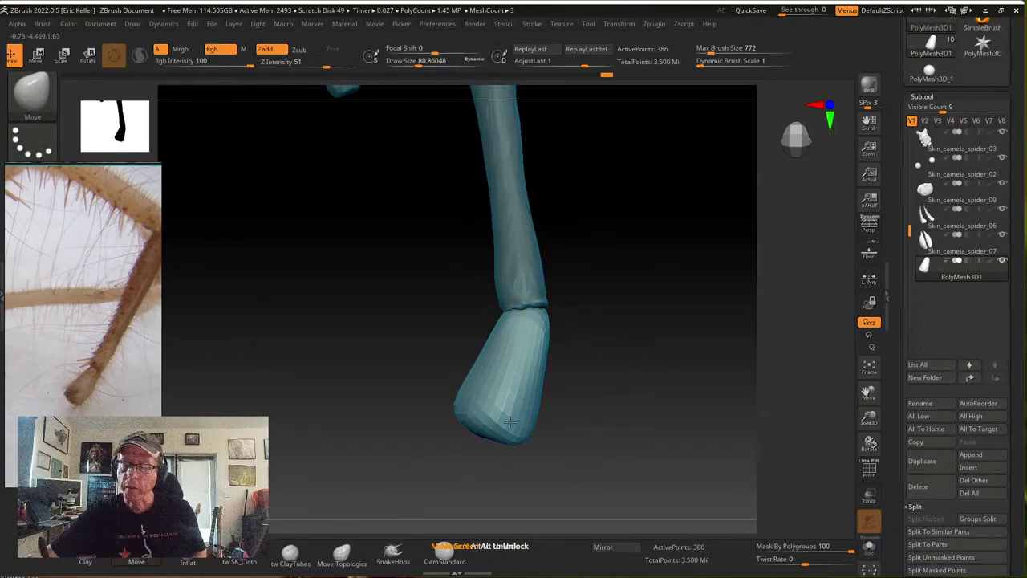
{"action": "right_click_drag", "start_coordinate": [526, 357], "coordinate": [526, 387]}
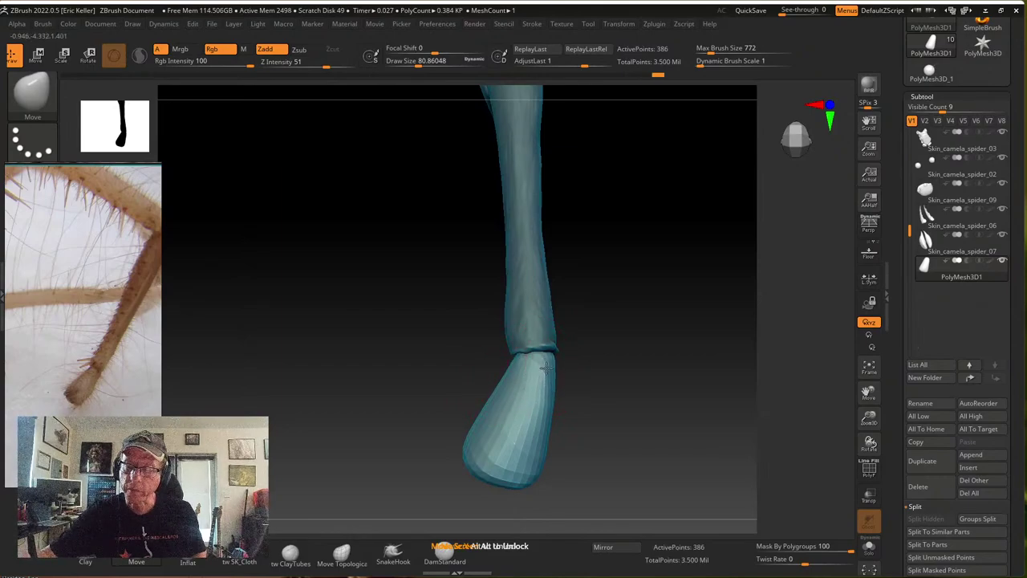
{"action": "mouse_move", "coordinate": [586, 361]}
{"action": "right_mouse_down"}
{"action": "mouse_move", "coordinate": [514, 377]}
{"action": "mouse_move", "coordinate": [560, 380]}
{"action": "mouse_move", "coordinate": [605, 425]}
{"action": "right_mouse_up"}
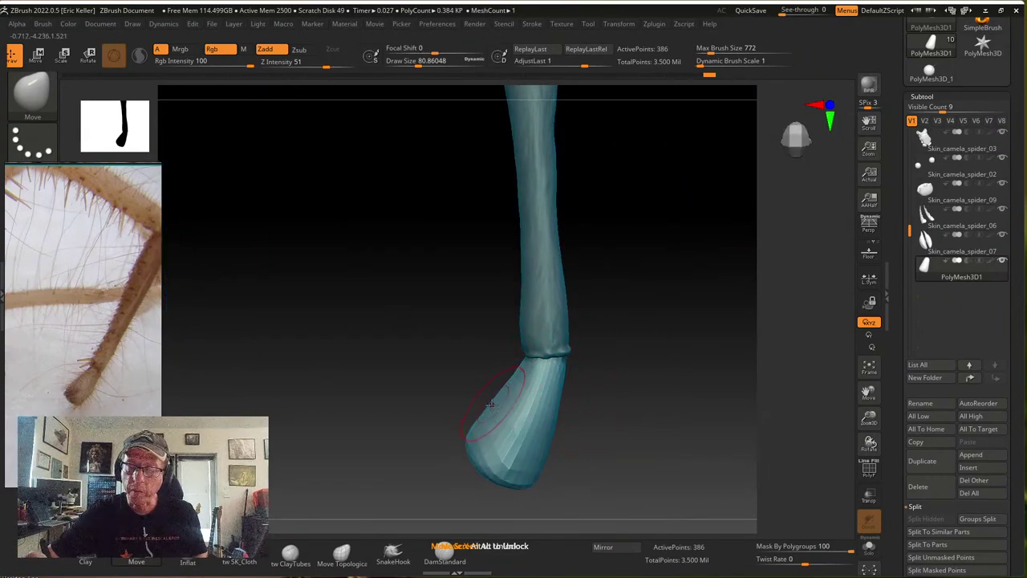
{"action": "mouse_move", "coordinate": [568, 456]}
{"action": "left_mouse_down"}
{"action": "mouse_move", "coordinate": [508, 461]}
{"action": "mouse_move", "coordinate": [488, 452]}
{"action": "left_mouse_up"}
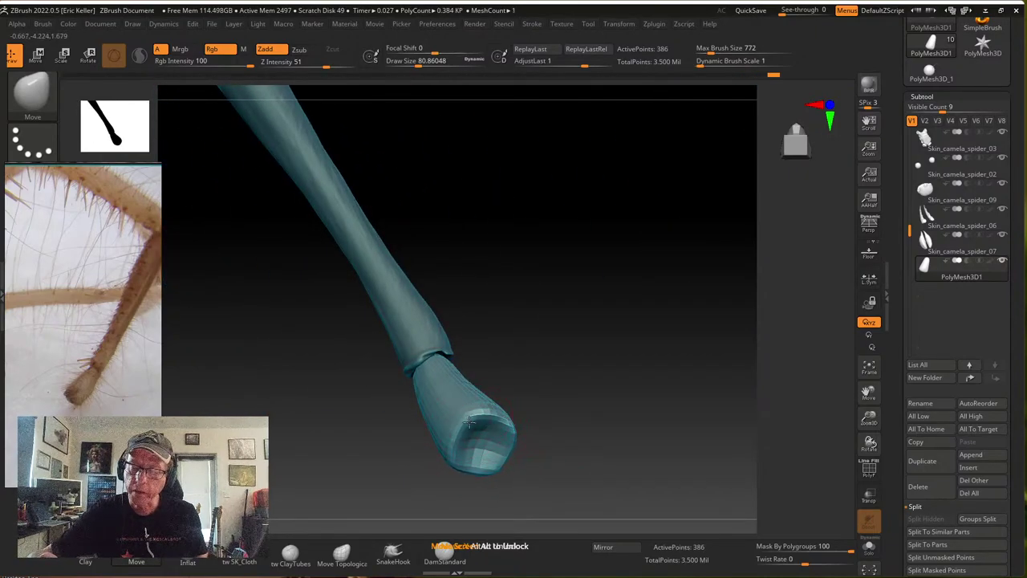
{"action": "mouse_move", "coordinate": [483, 444]}
{"action": "left_mouse_down"}
{"action": "mouse_move", "coordinate": [486, 452]}
{"action": "mouse_move", "coordinate": [532, 415]}
{"action": "mouse_move", "coordinate": [495, 432]}
{"action": "left_mouse_up"}
{"action": "left_click_drag", "start_coordinate": [558, 385], "coordinate": [553, 355]}
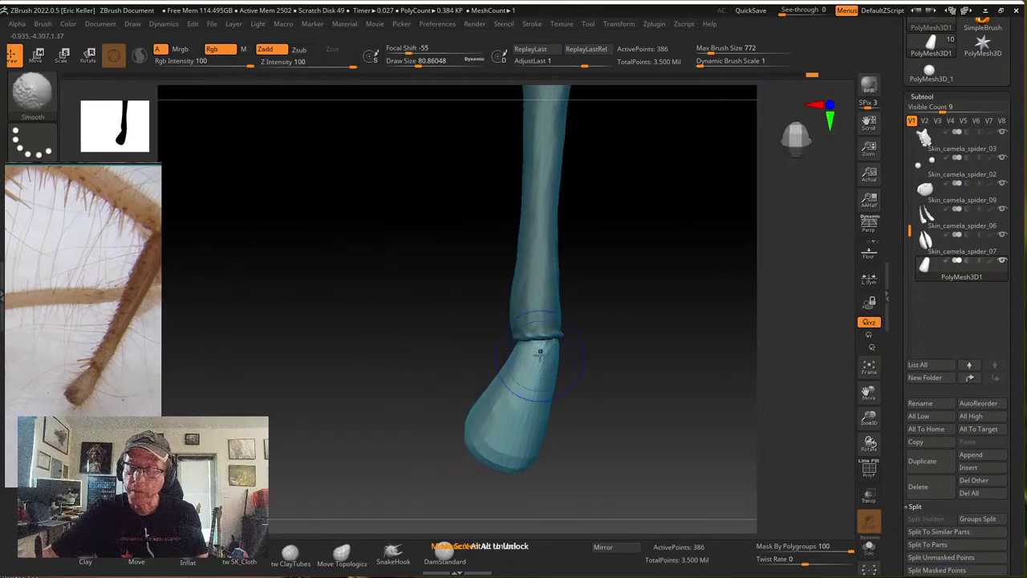
{"action": "key", "text": "shift"}
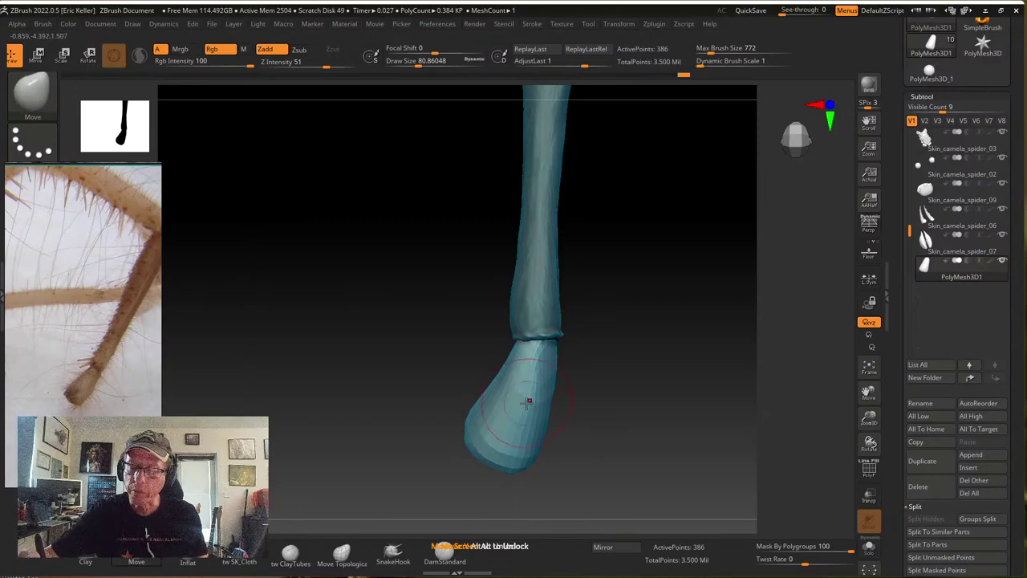
Refine and smooth the club's lower end, checking its proportions against the whole spider
{"action": "left_click_drag", "start_coordinate": [555, 437], "coordinate": [618, 407], "text": "alt"}
{"action": "left_click_drag", "start_coordinate": [588, 469], "coordinate": [571, 455]}
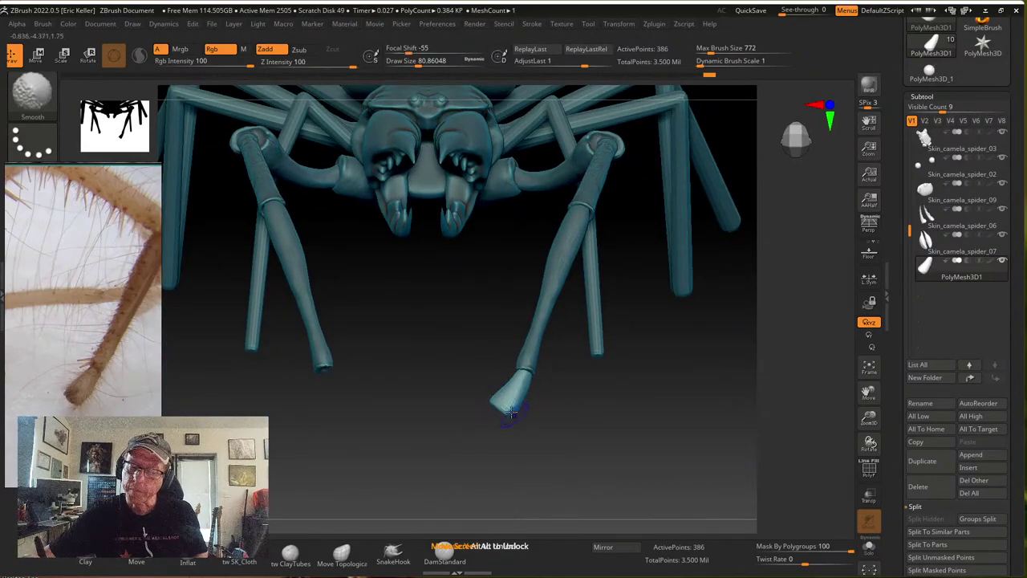
{"action": "mouse_move", "coordinate": [522, 411]}
{"action": "left_mouse_down"}
{"action": "mouse_move", "coordinate": [544, 415]}
{"action": "mouse_move", "coordinate": [578, 362]}
{"action": "mouse_move", "coordinate": [487, 421]}
{"action": "mouse_move", "coordinate": [492, 378]}
{"action": "mouse_move", "coordinate": [560, 418]}
{"action": "left_mouse_up"}
{"action": "key", "text": "shift"}
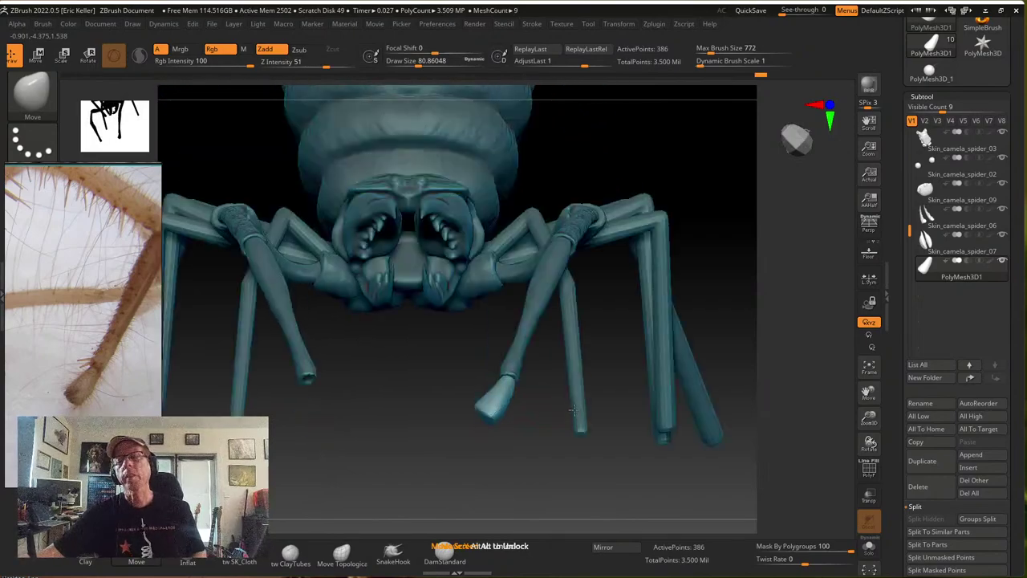
{"action": "mouse_move", "coordinate": [540, 457]}
{"action": "left_mouse_down"}
{"action": "mouse_move", "coordinate": [544, 477]}
{"action": "mouse_move", "coordinate": [543, 466]}
{"action": "left_mouse_up"}
Rescale the club uniformly with the gizmo and rotate it slightly to line up with the foreleg
{"action": "key", "text": "w"}
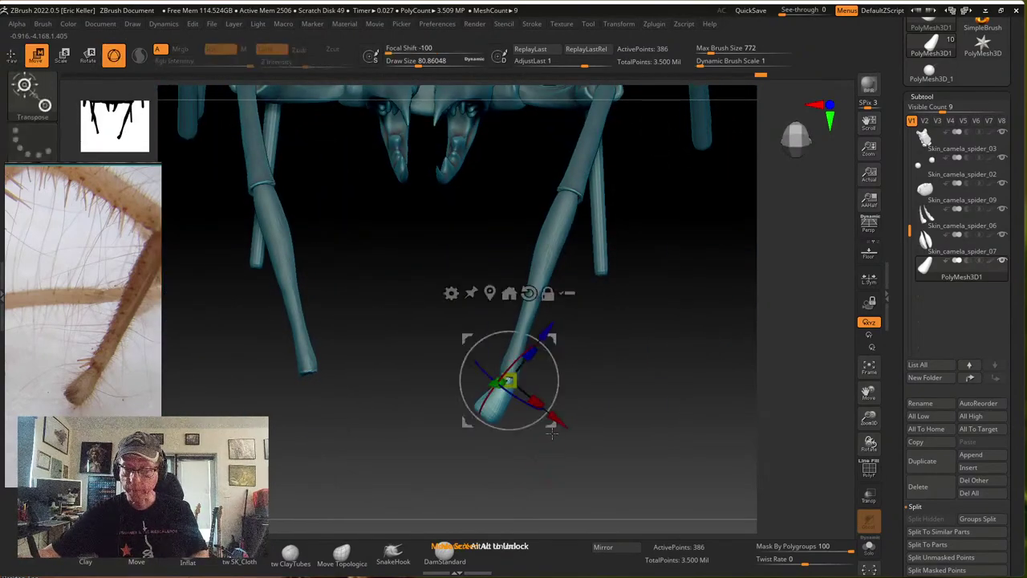
{"action": "left_click_drag", "start_coordinate": [517, 383], "coordinate": [523, 385]}
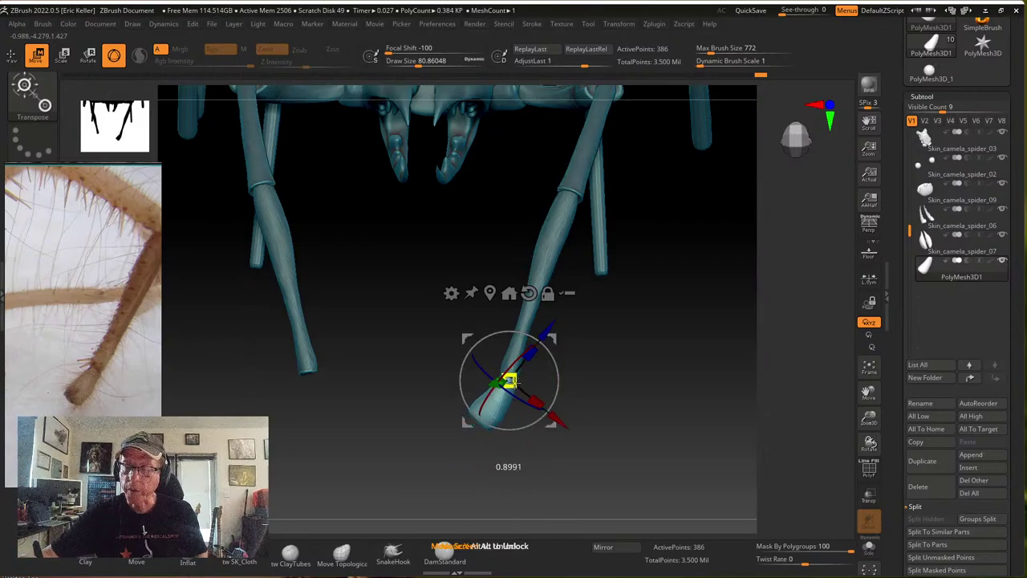
{"action": "left_click_drag", "start_coordinate": [550, 422], "coordinate": [518, 385]}
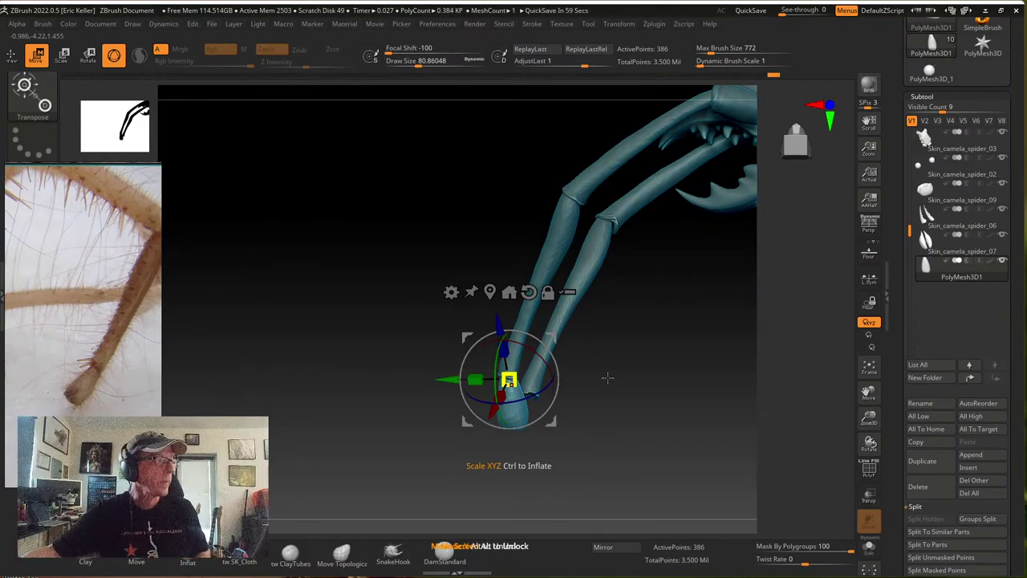
{"action": "mouse_move", "coordinate": [585, 402]}
{"action": "left_mouse_down"}
{"action": "mouse_move", "coordinate": [601, 390]}
{"action": "mouse_move", "coordinate": [639, 416]}
{"action": "mouse_move", "coordinate": [575, 414]}
{"action": "left_mouse_up"}
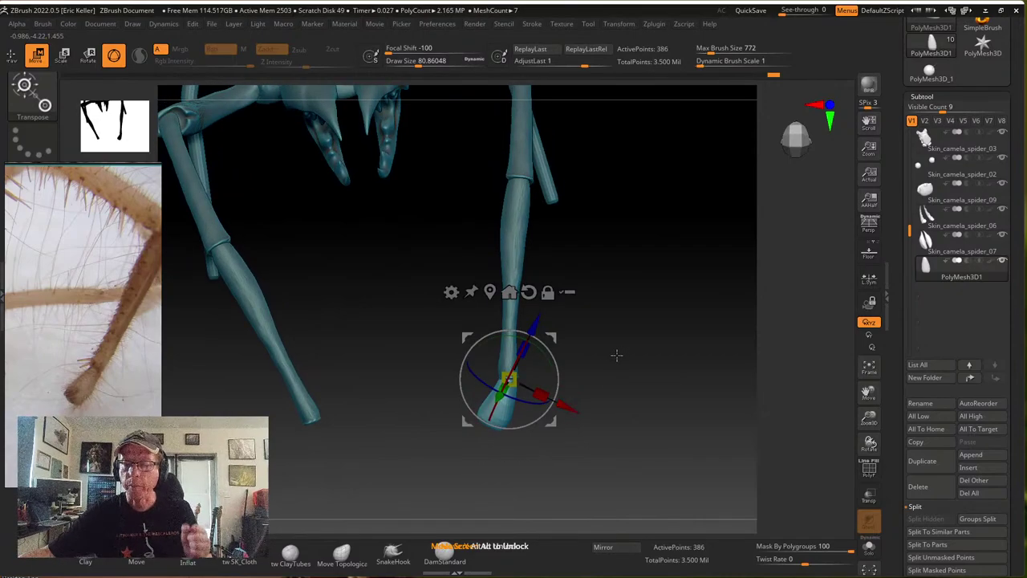
{"action": "left_click_drag", "start_coordinate": [552, 400], "coordinate": [548, 407]}
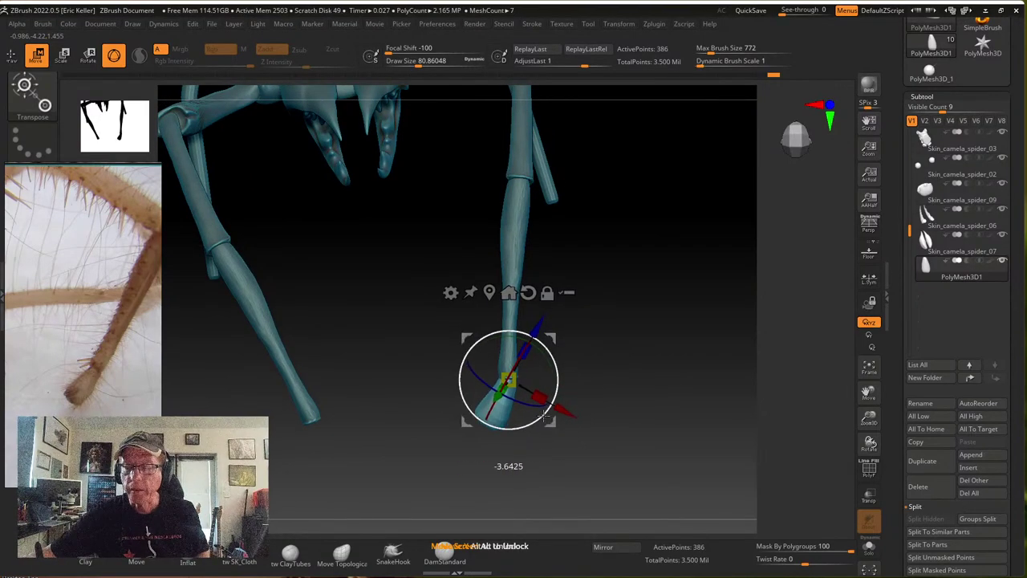
{"action": "left_click_drag", "start_coordinate": [612, 386], "coordinate": [525, 452]}
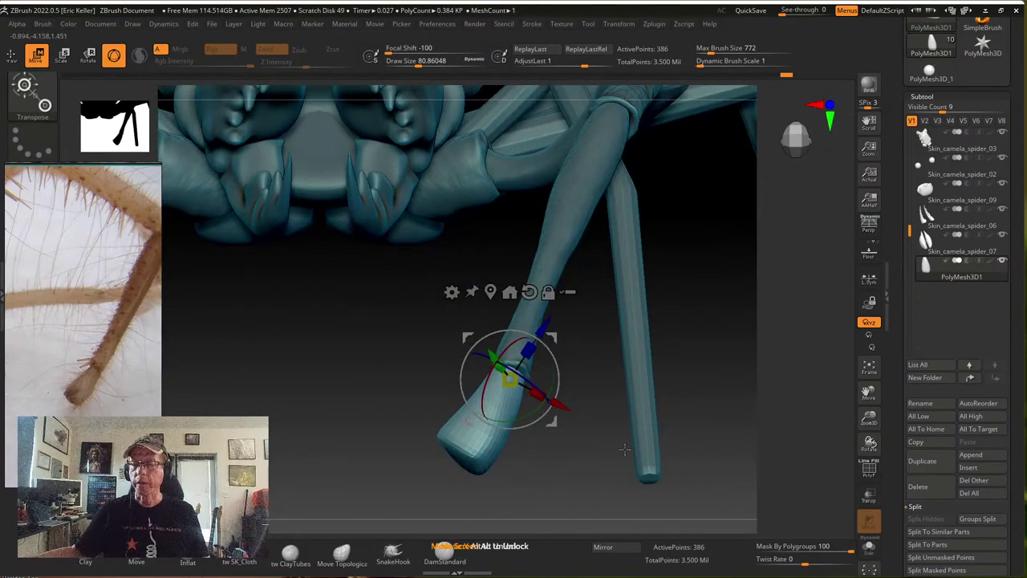
{"action": "left_click_drag", "start_coordinate": [624, 450], "coordinate": [581, 447]}
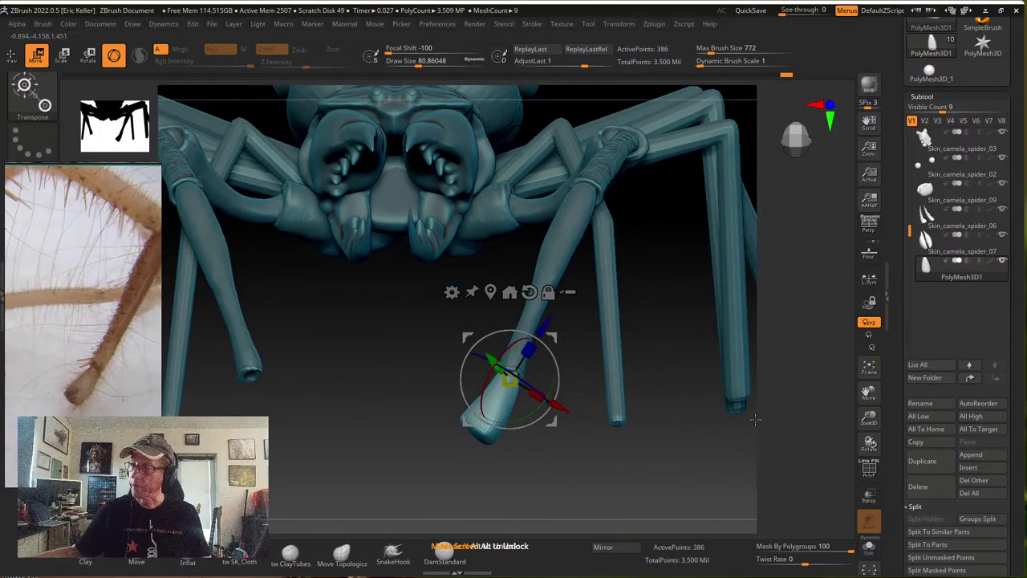
Mirror and weld the club segment so the opposite foreleg gets a matching one
{"action": "scroll", "coordinate": [890, 435], "scroll_direction": "down", "scroll_amount": 5}
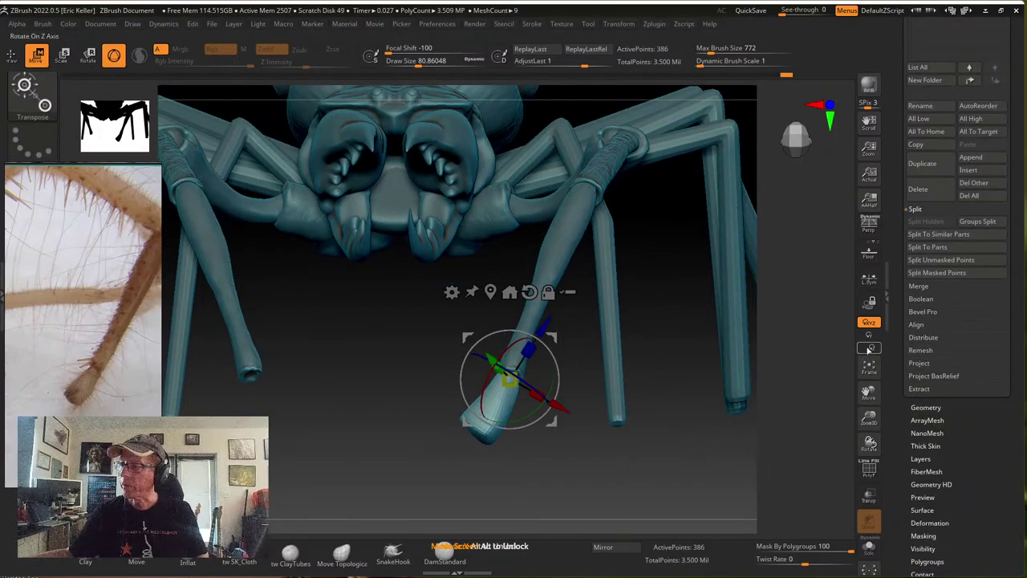
{"action": "left_click", "coordinate": [925, 407]}
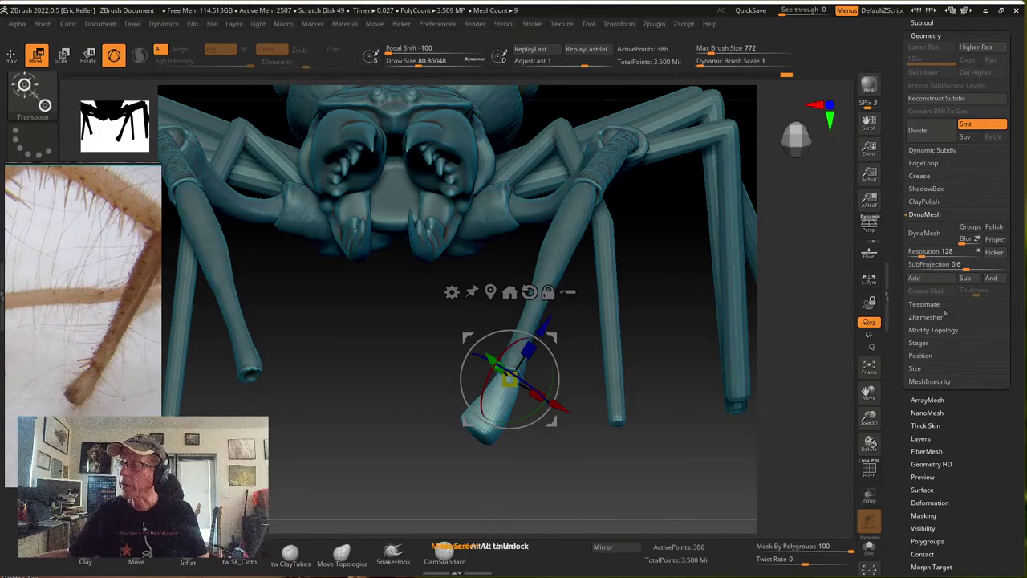
{"action": "left_click", "coordinate": [945, 336]}
{"action": "left_click", "coordinate": [933, 290]}
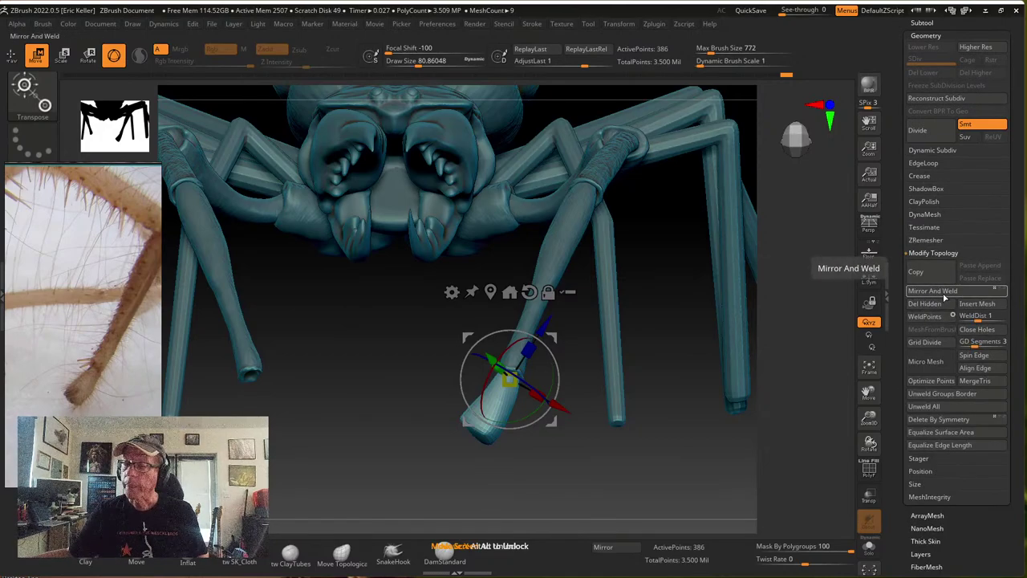
{"action": "left_click_drag", "start_coordinate": [646, 467], "coordinate": [714, 405]}
Select the foreleg subtool Skin_camela_spider_05 and rename it pediplaps
{"action": "left_click_drag", "start_coordinate": [896, 235], "coordinate": [896, 575]}
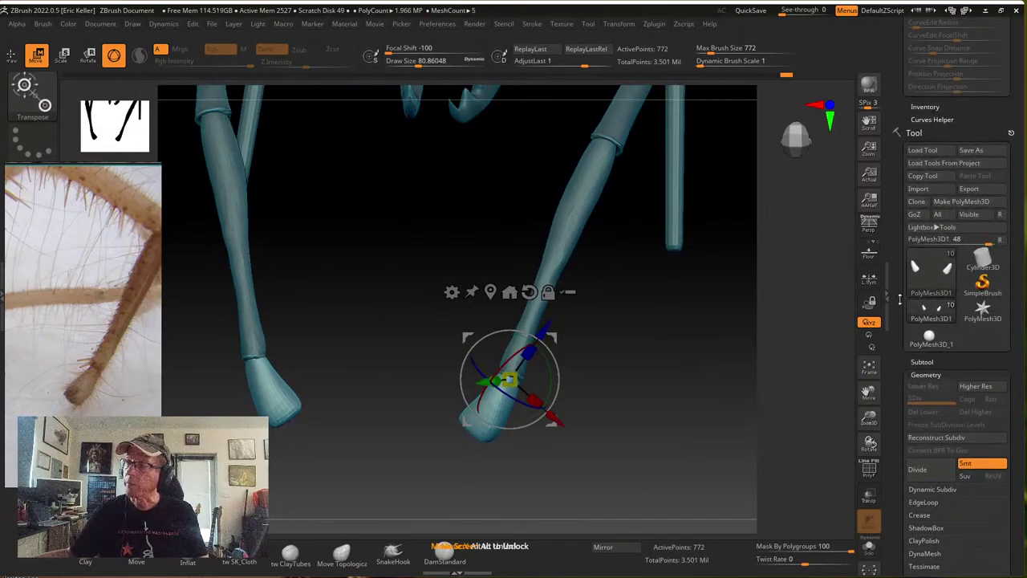
{"action": "left_click", "coordinate": [921, 362]}
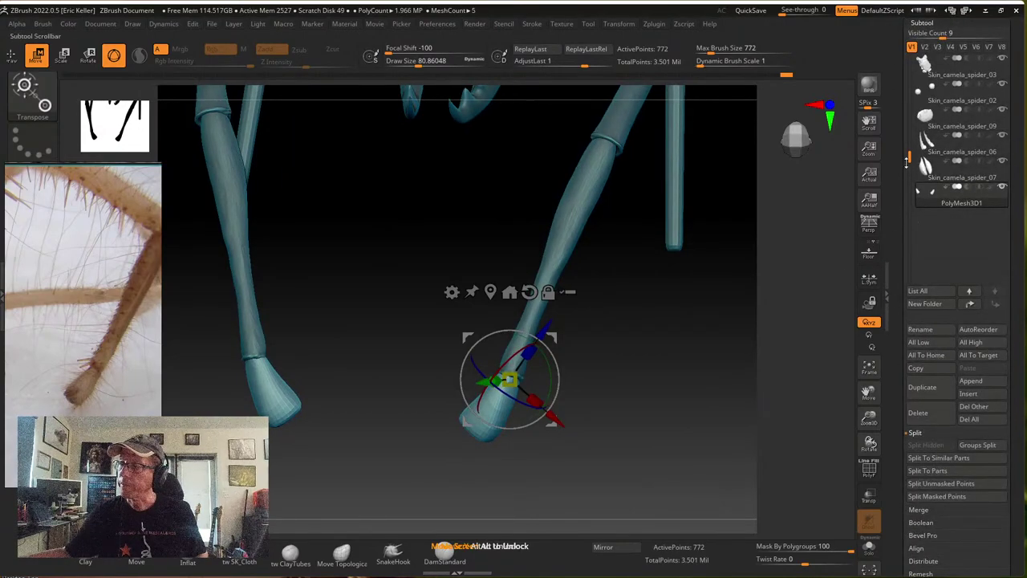
{"action": "key", "text": "q"}
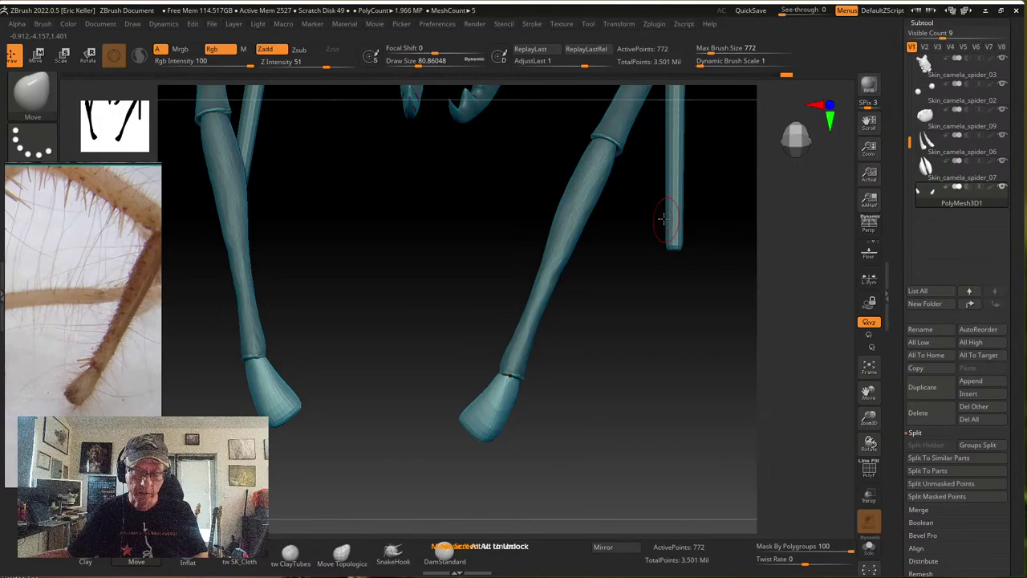
{"action": "left_click", "coordinate": [590, 199], "text": "alt"}
{"action": "left_click_drag", "start_coordinate": [647, 232], "coordinate": [679, 340]}
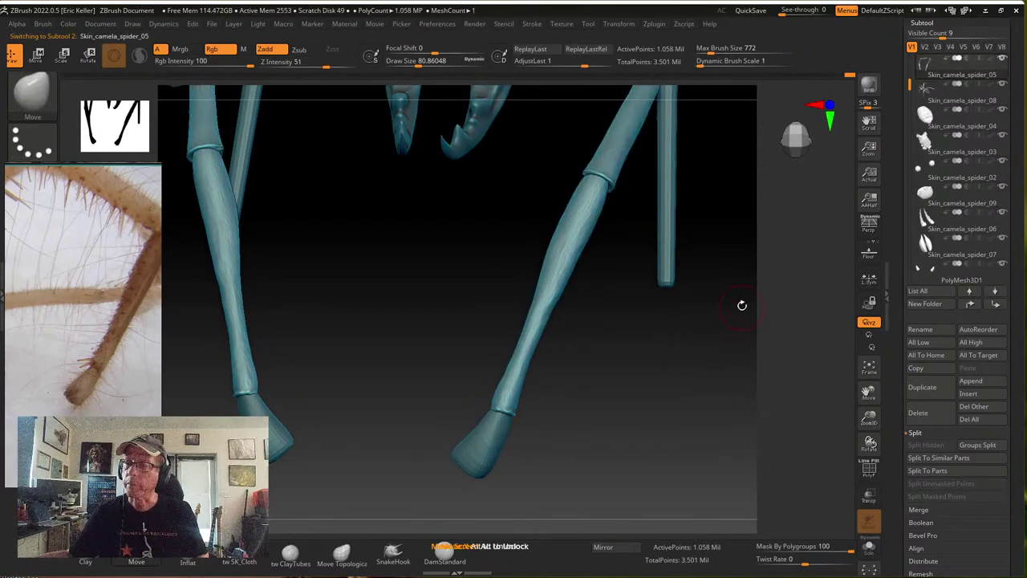
{"action": "left_click_drag", "start_coordinate": [741, 305], "coordinate": [746, 313]}
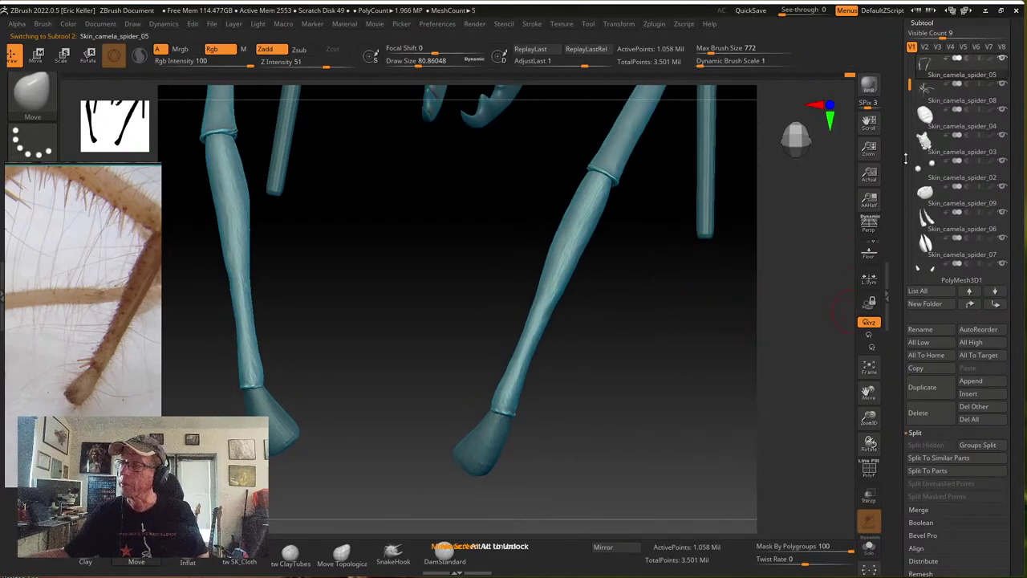
{"action": "left_click_drag", "start_coordinate": [908, 66], "coordinate": [909, 58]}
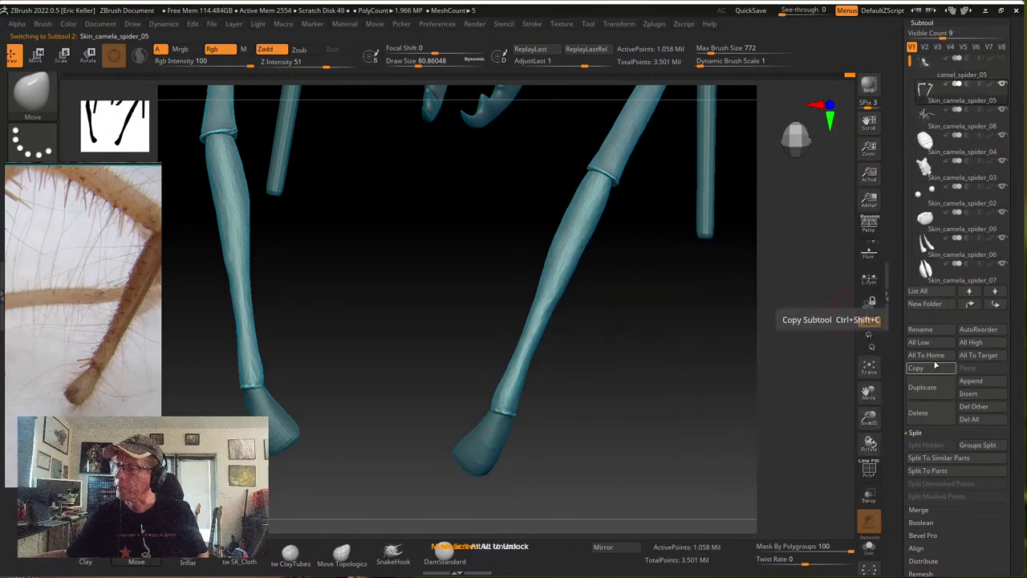
{"action": "left_click", "coordinate": [929, 331]}
{"action": "type", "text": "ped"}
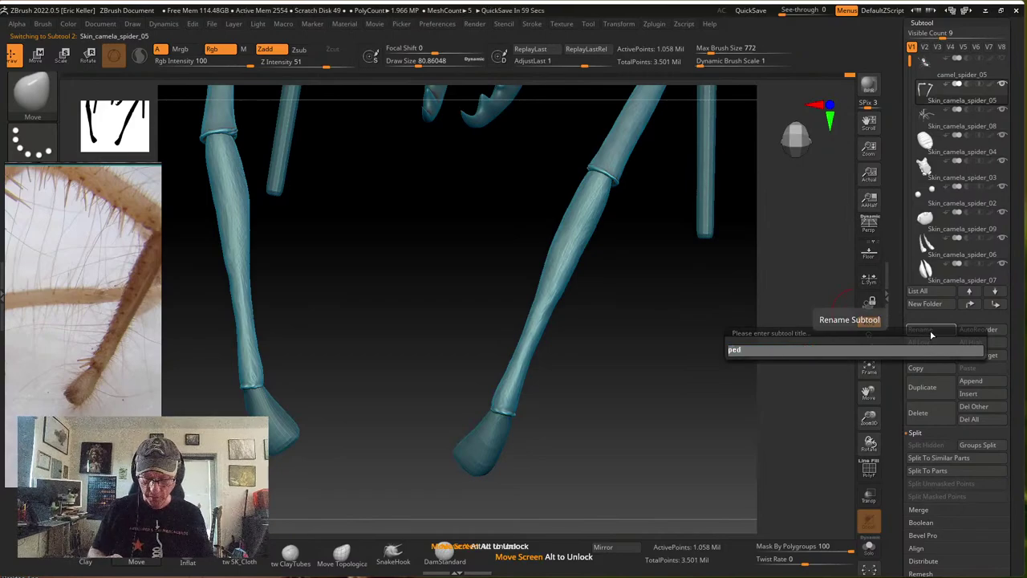
{"action": "type", "text": "iplaps"}
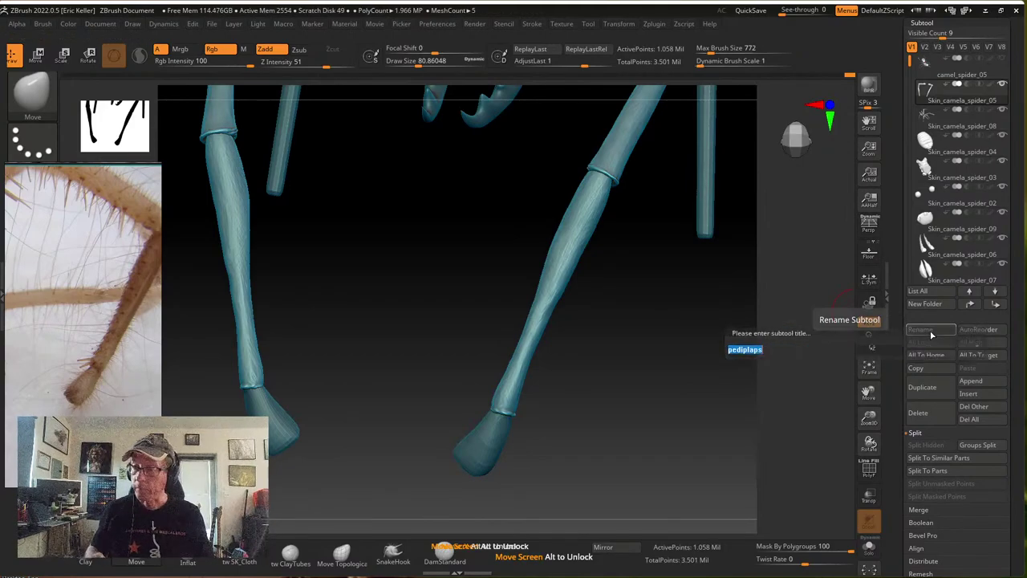
{"action": "key", "text": "Return"}
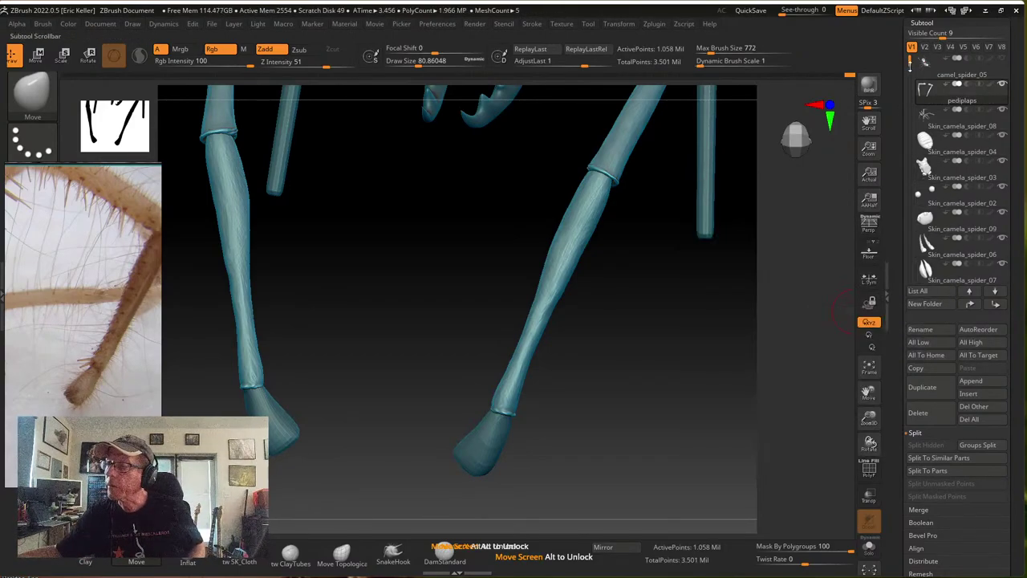
Reorder the PolyMesh3D1 club subtool so it sits directly beneath pediplaps in the subtool list
{"action": "left_click_drag", "start_coordinate": [909, 65], "coordinate": [908, 151]}
{"action": "left_click", "coordinate": [943, 229]}
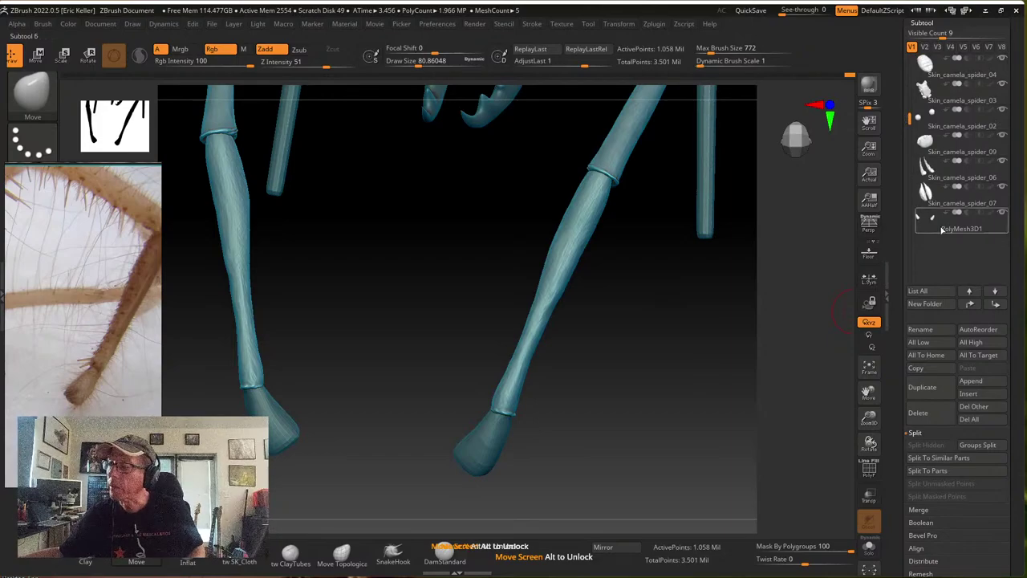
{"action": "left_click", "coordinate": [970, 304]}
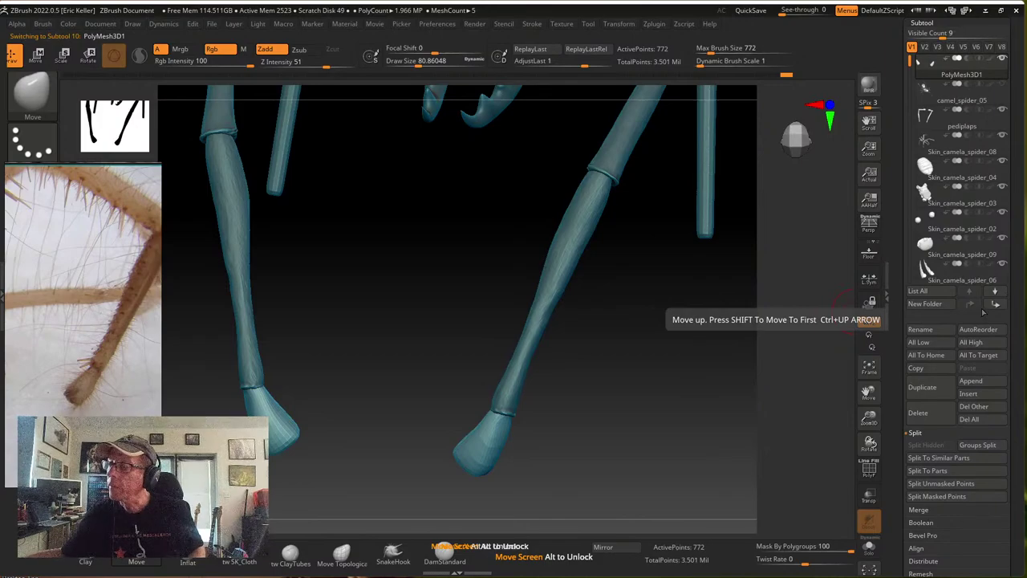
{"action": "left_click", "coordinate": [996, 306]}
{"action": "left_click", "coordinate": [996, 306]}
{"action": "left_click", "coordinate": [996, 306]}
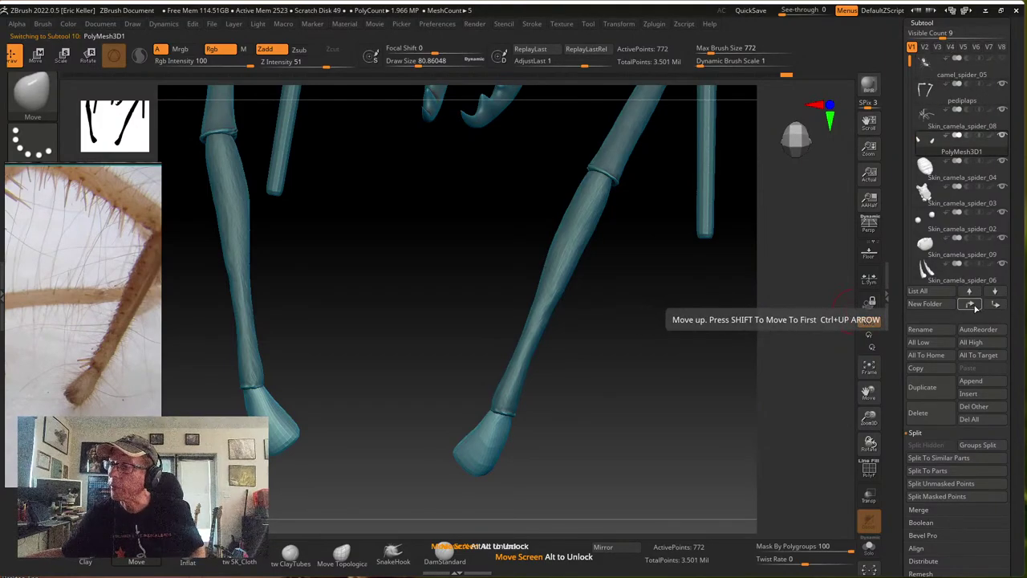
{"action": "left_click", "coordinate": [973, 306]}
Select the pediplaps subtool and examine its subdivision levels from lowest to highest
{"action": "left_click", "coordinate": [941, 131]}
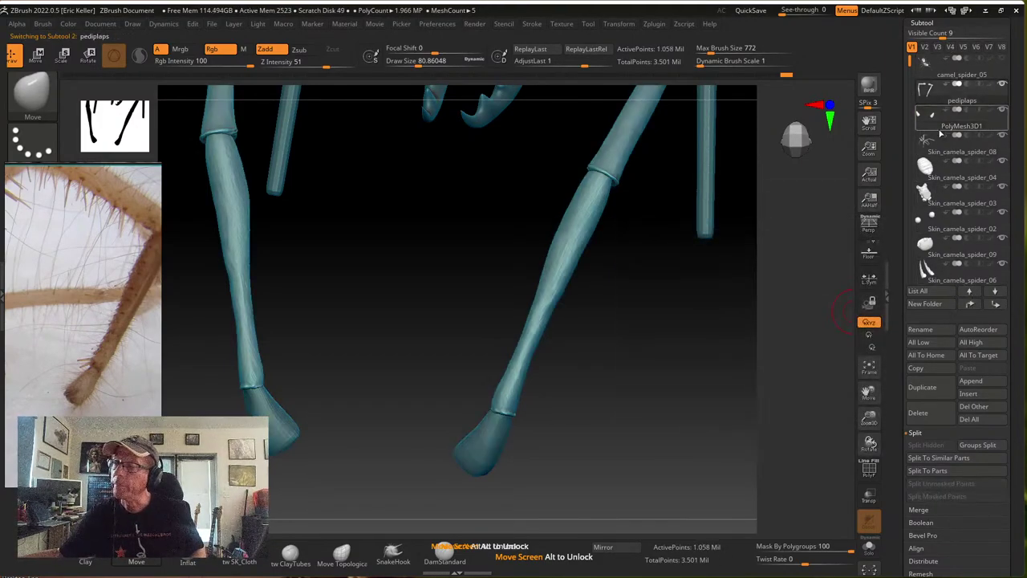
{"action": "left_click_drag", "start_coordinate": [784, 287], "coordinate": [775, 332], "text": "alt"}
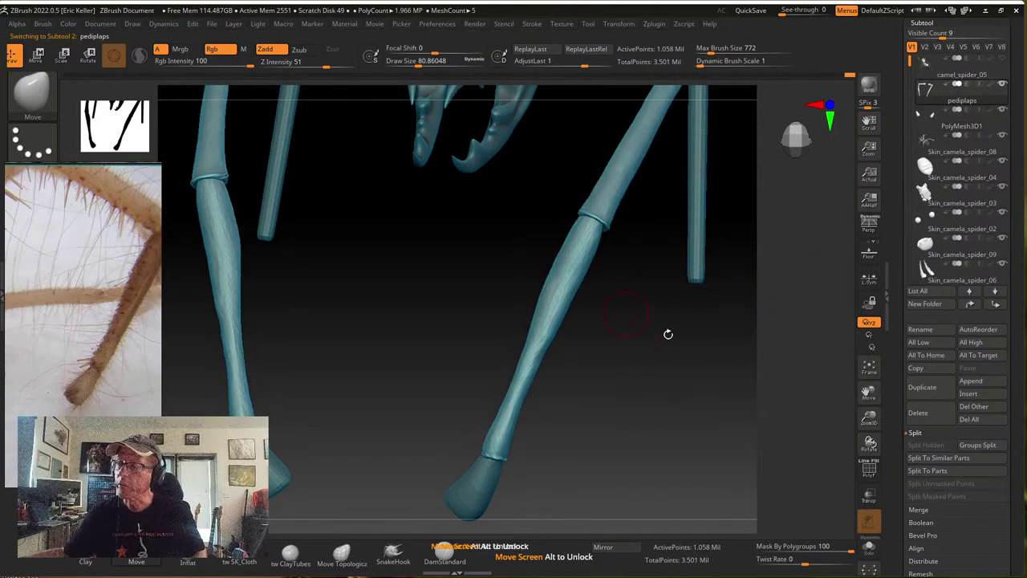
{"action": "scroll", "coordinate": [905, 376], "scroll_direction": "down", "scroll_amount": 5}
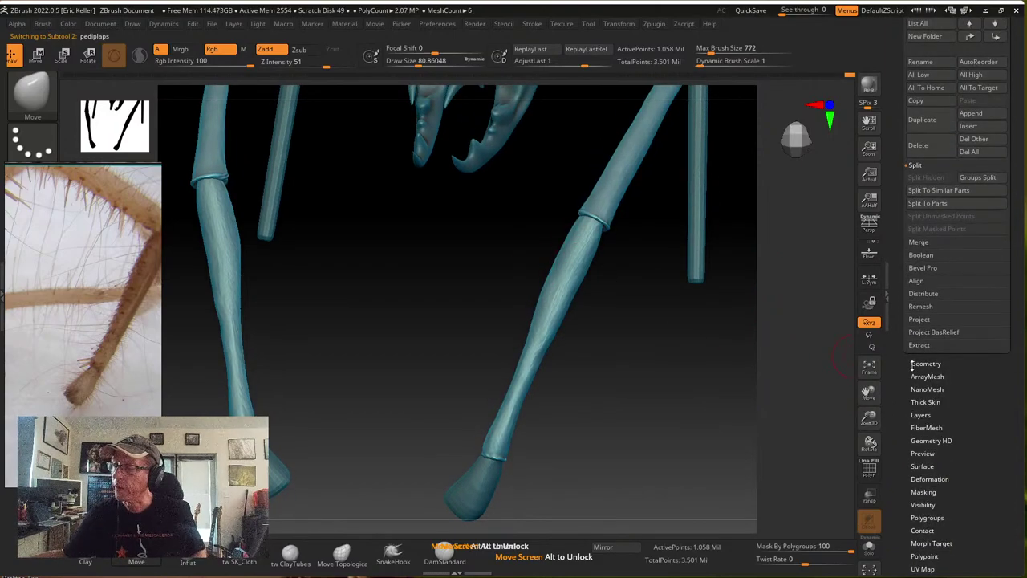
{"action": "left_click", "coordinate": [915, 363]}
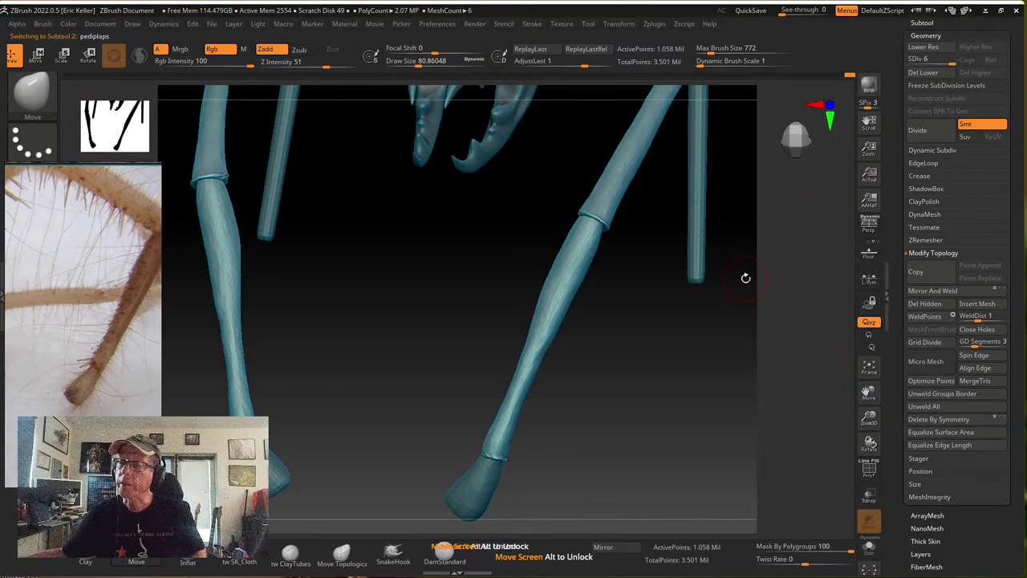
{"action": "scroll", "coordinate": [894, 164], "scroll_direction": "up", "scroll_amount": 3}
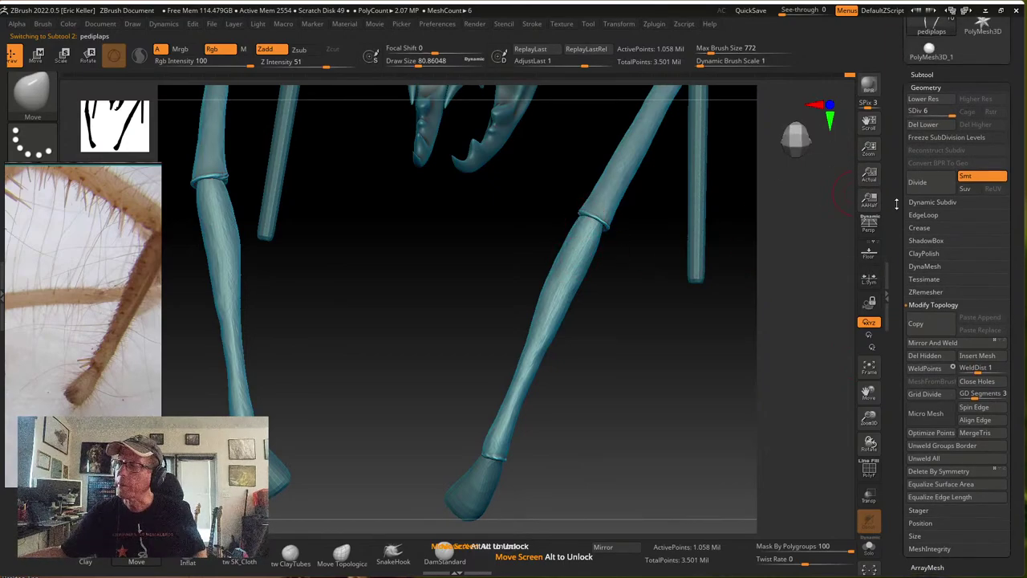
{"action": "left_click", "coordinate": [909, 118]}
{"action": "left_click_drag", "start_coordinate": [911, 118], "coordinate": [952, 117]}
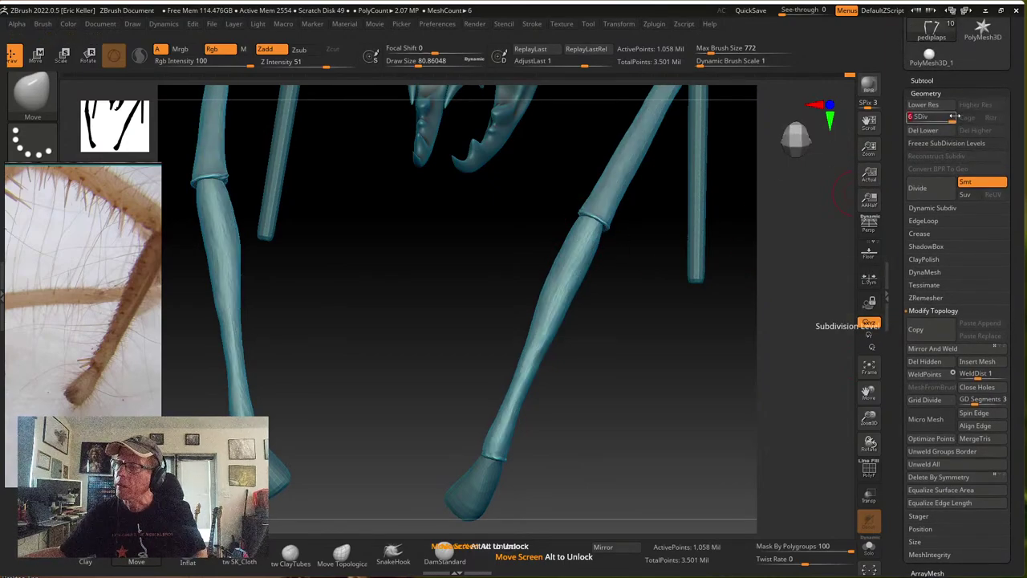
Select the club segment subtool and save the tool as a new version named camel_spider_06
{"action": "left_click", "coordinate": [487, 481], "text": "alt"}
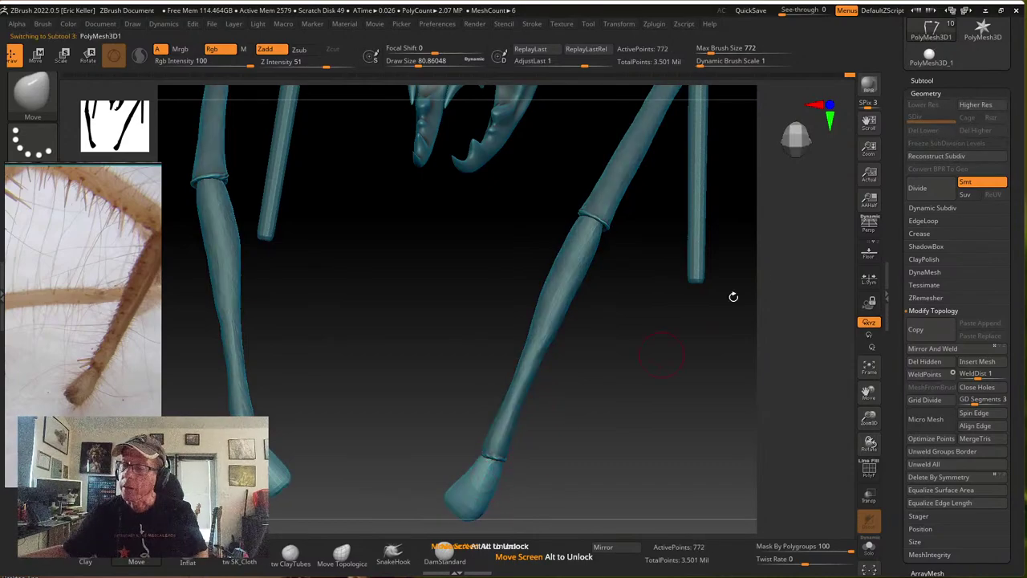
{"action": "scroll", "coordinate": [899, 120], "scroll_direction": "up", "scroll_amount": 10}
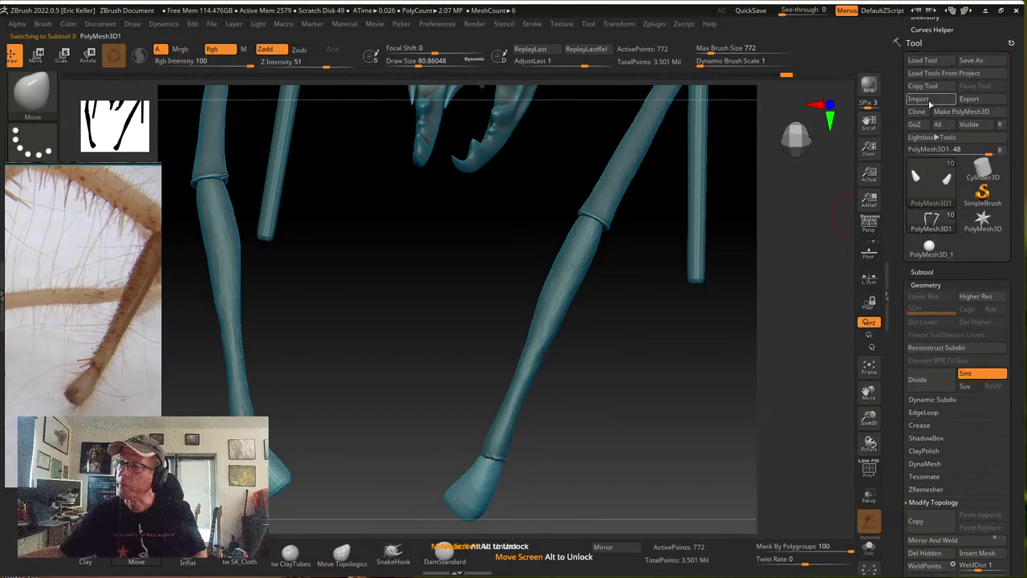
{"action": "left_click", "coordinate": [969, 60]}
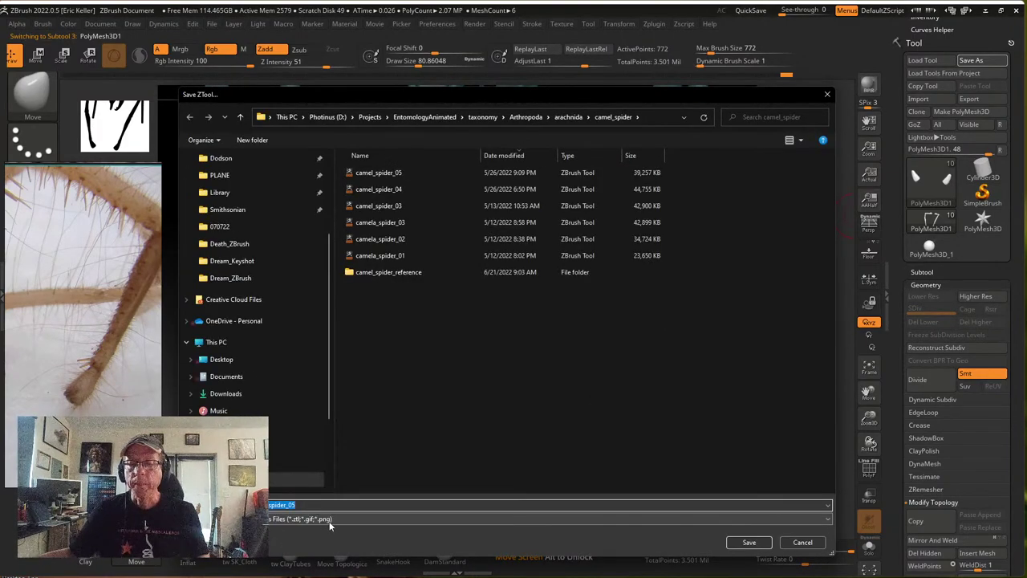
{"action": "left_click", "coordinate": [311, 504]}
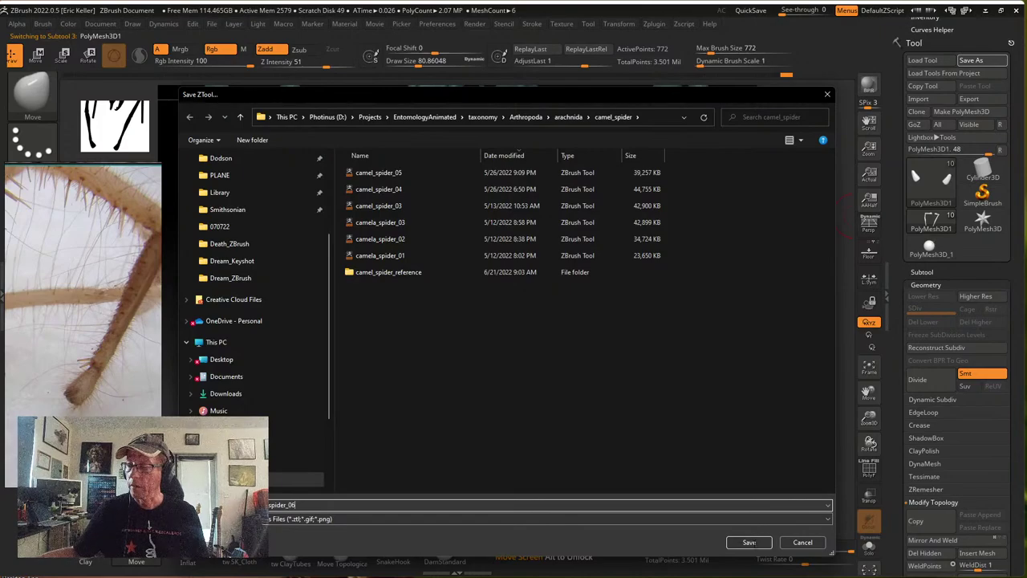
{"action": "type", "text": "6"}
{"action": "key", "text": "Return"}
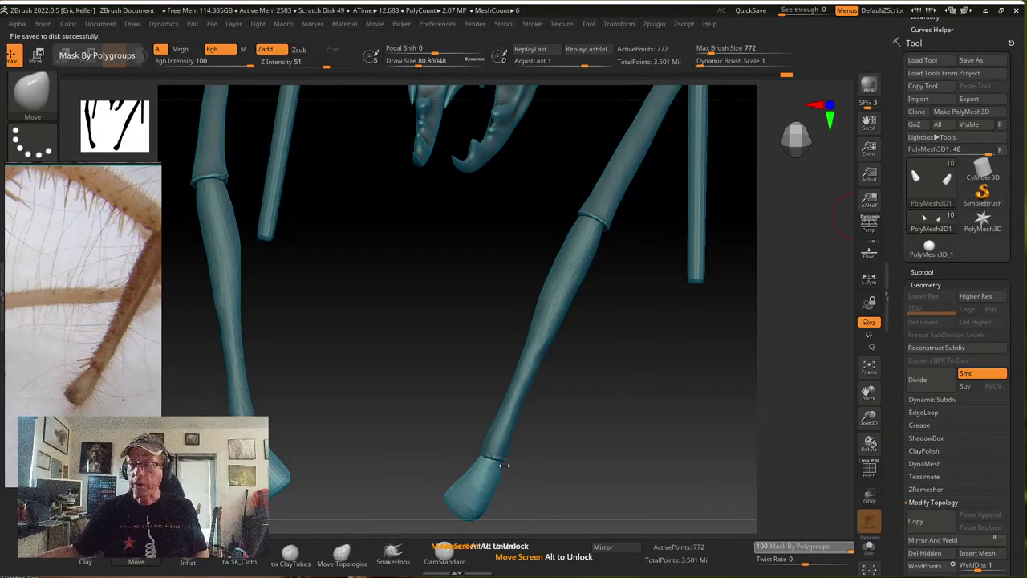
Divide the club segments up to subdivision level 6, matching the pediplaps subtool
{"action": "left_click_drag", "start_coordinate": [573, 475], "coordinate": [582, 454]}
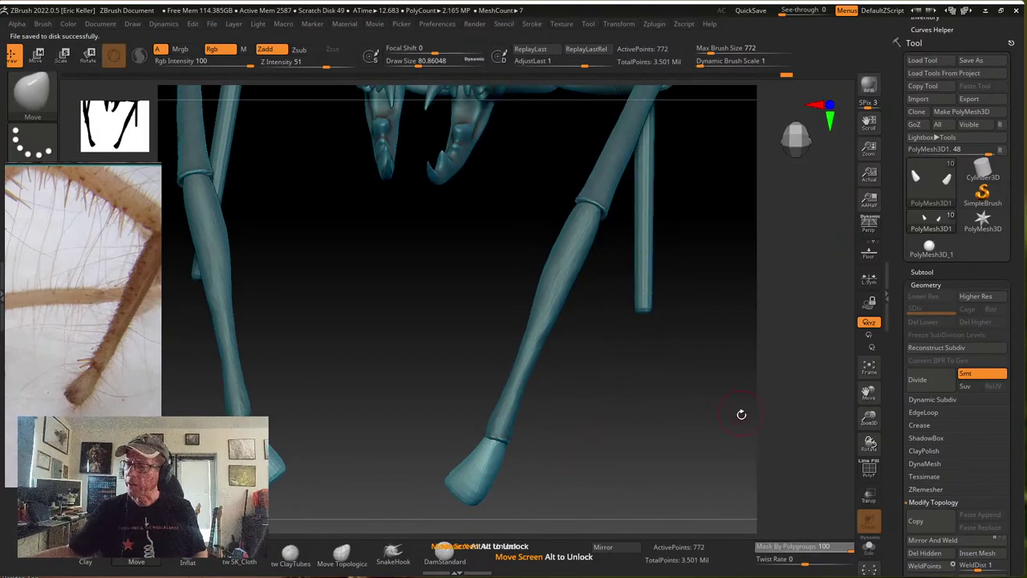
{"action": "left_click", "coordinate": [917, 381]}
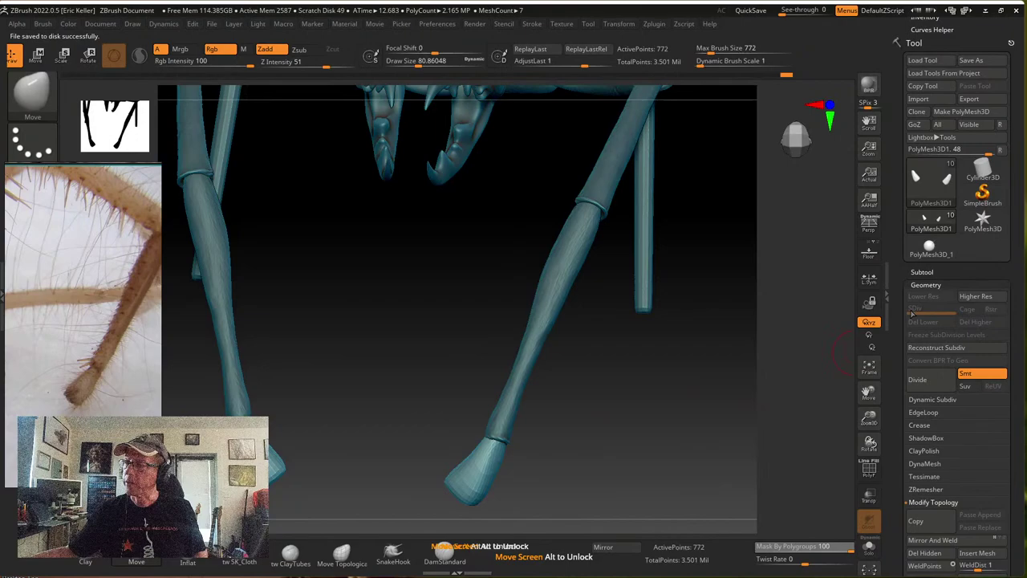
{"action": "left_click", "coordinate": [918, 380]}
{"action": "left_click", "coordinate": [917, 380]}
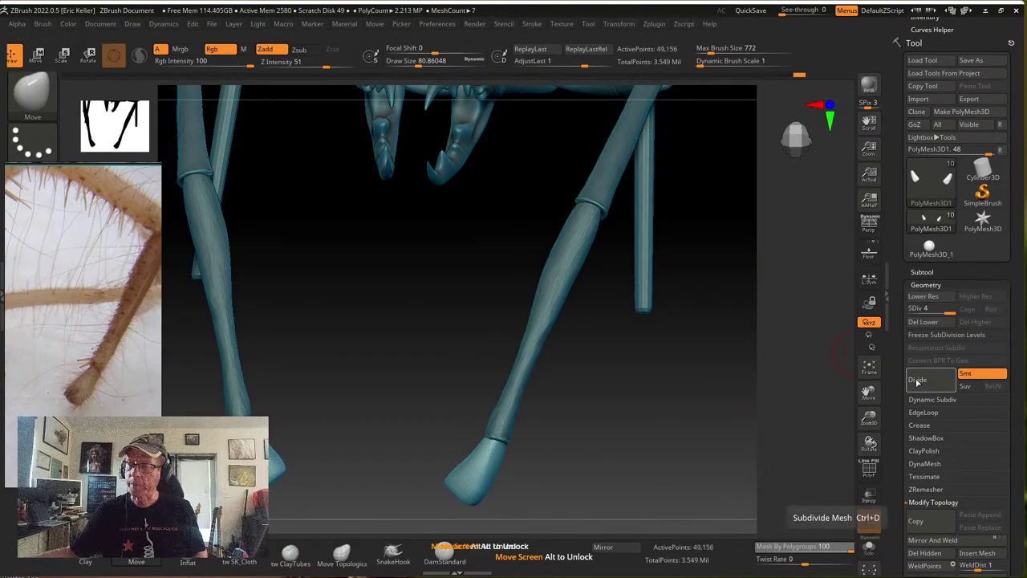
{"action": "left_click", "coordinate": [917, 381]}
{"action": "left_click", "coordinate": [917, 380]}
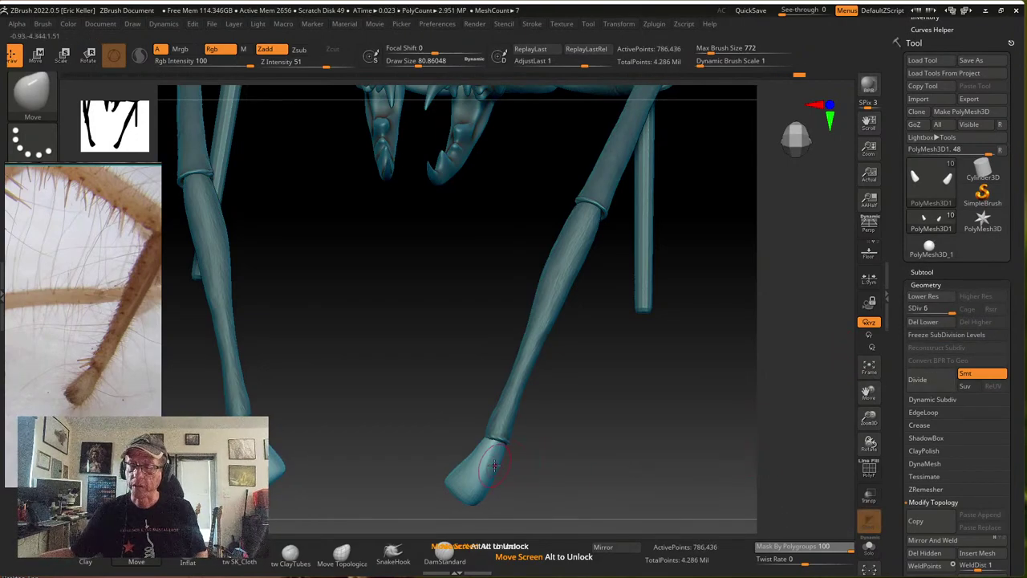
Merge pediplaps down with the club segment subtool beneath it, accepting that the operation cannot be undone
{"action": "left_click", "coordinate": [922, 272]}
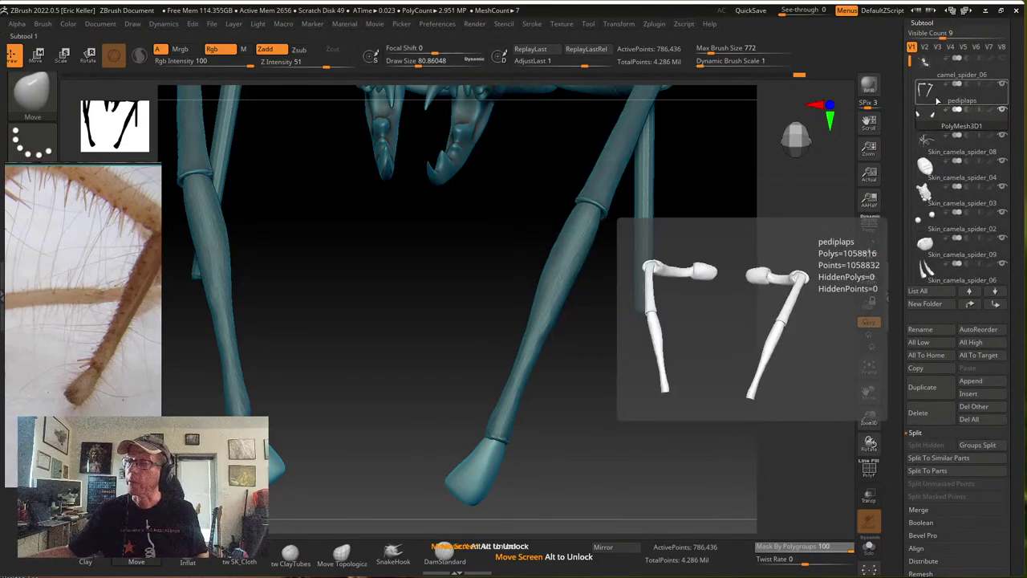
{"action": "left_click", "coordinate": [924, 112]}
{"action": "mouse_move", "coordinate": [939, 100]}
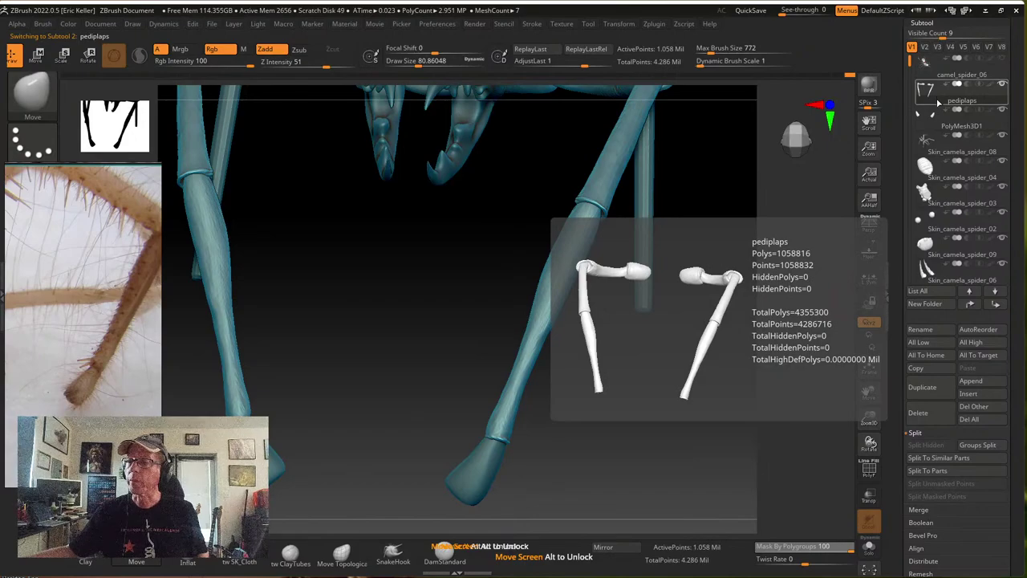
{"action": "left_click_drag", "start_coordinate": [901, 496], "coordinate": [901, 475]}
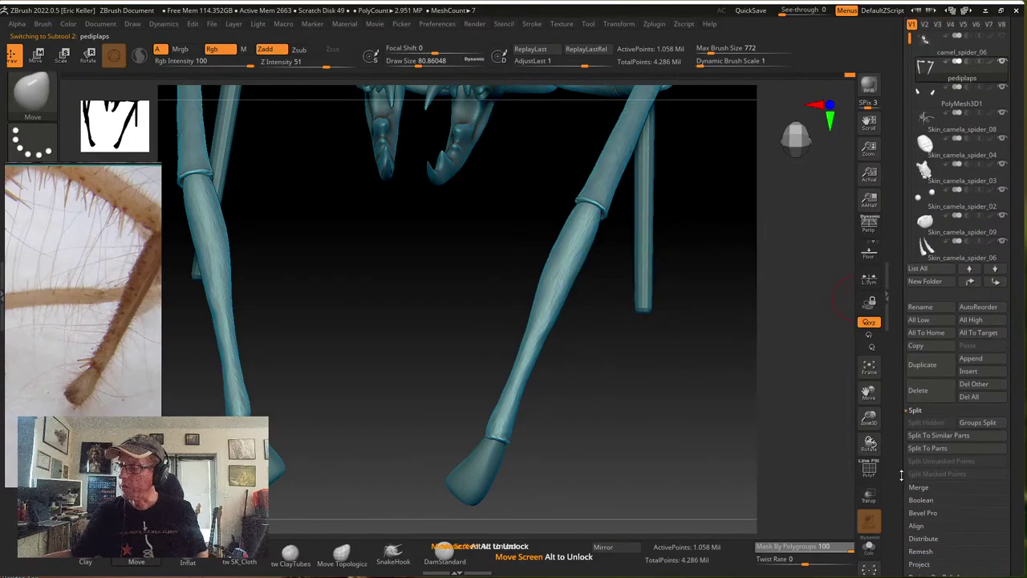
{"action": "left_click", "coordinate": [919, 488]}
{"action": "left_click", "coordinate": [926, 441]}
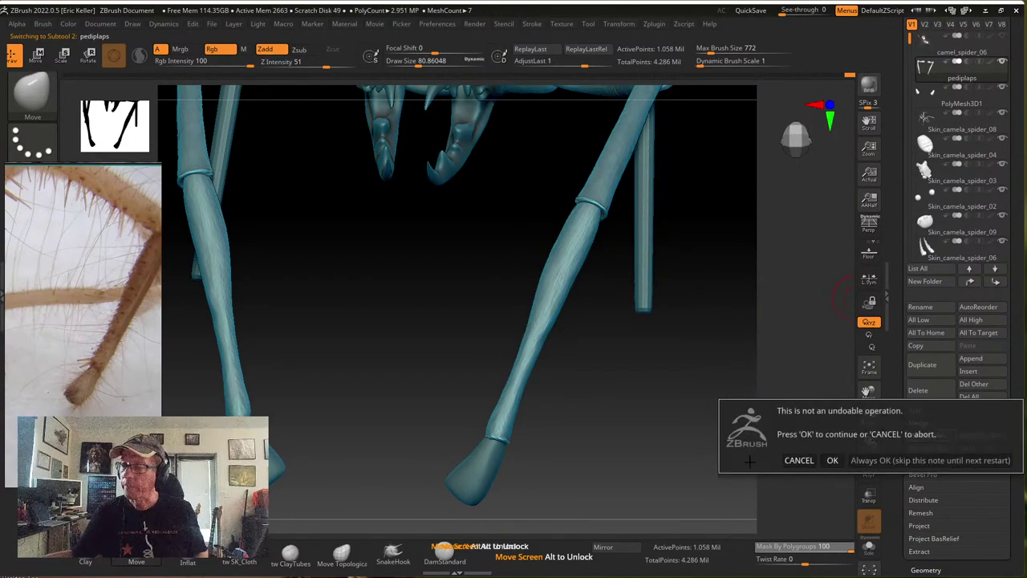
{"action": "left_click", "coordinate": [833, 460]}
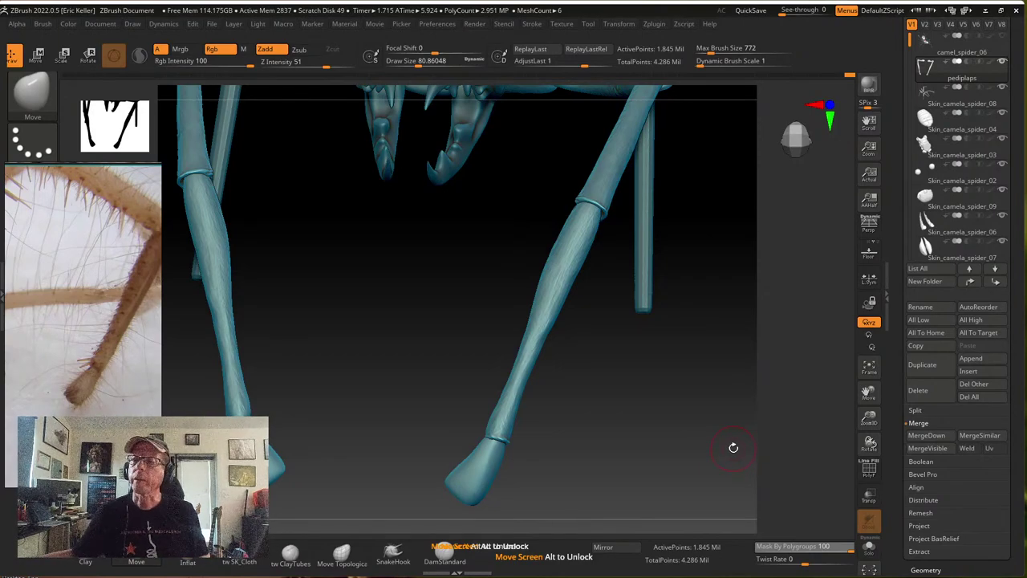
Inspect the merged forelegs across their subdivision levels and with the polygroup wireframe displayed
{"action": "scroll", "coordinate": [915, 455], "scroll_direction": "down", "scroll_amount": 10}
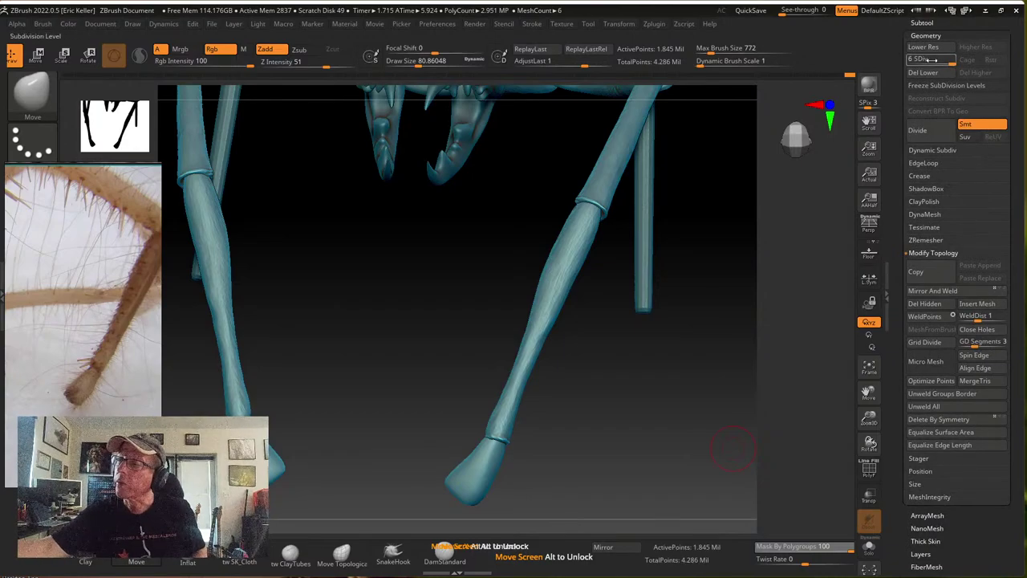
{"action": "left_click", "coordinate": [912, 61]}
{"action": "left_click_drag", "start_coordinate": [912, 60], "coordinate": [954, 60]}
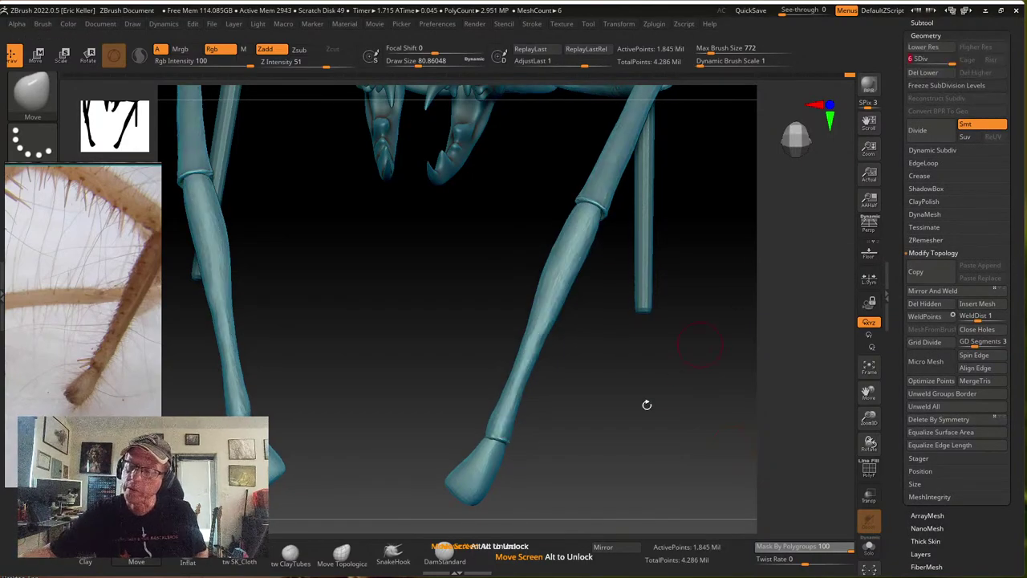
{"action": "left_click_drag", "start_coordinate": [647, 404], "coordinate": [731, 463]}
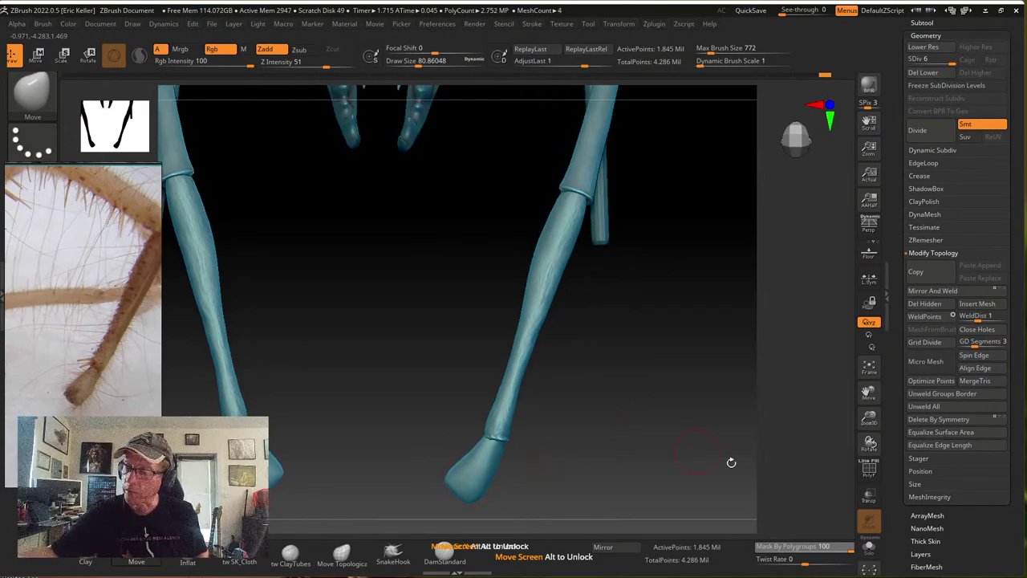
{"action": "left_click", "coordinate": [869, 469]}
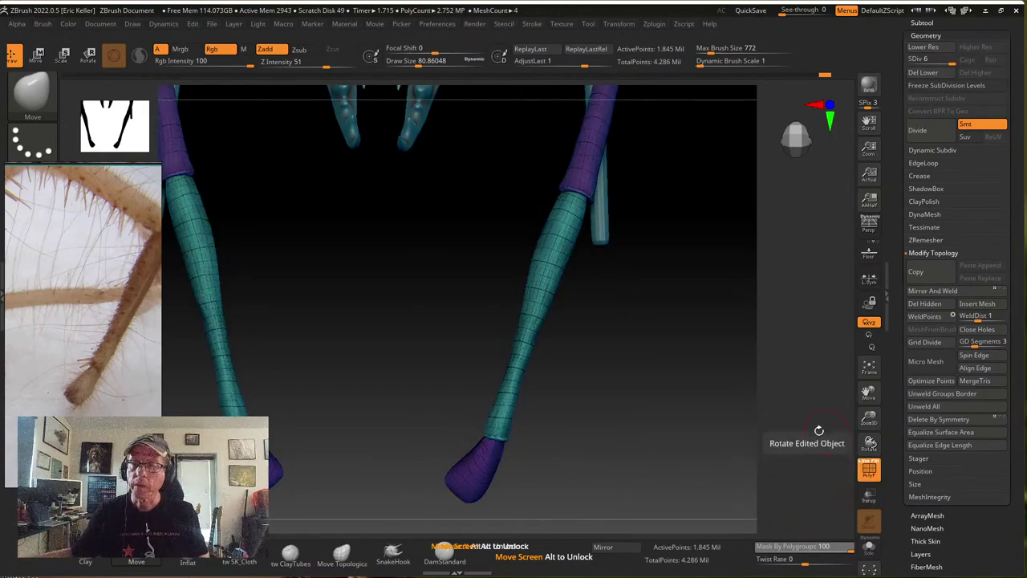
{"action": "left_click_drag", "start_coordinate": [710, 399], "coordinate": [653, 424], "text": "alt"}
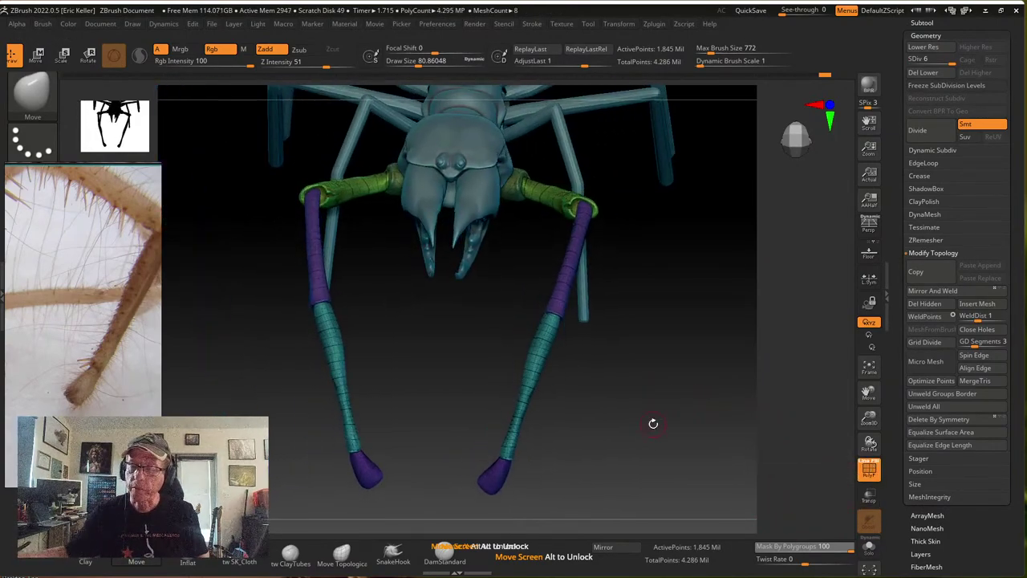
{"action": "key", "text": "shift+f"}
Polish the foreleg's swollen segment below the upper joint using the hPolish brush at a draw size of about 70
{"action": "left_click_drag", "start_coordinate": [619, 457], "coordinate": [579, 409]}
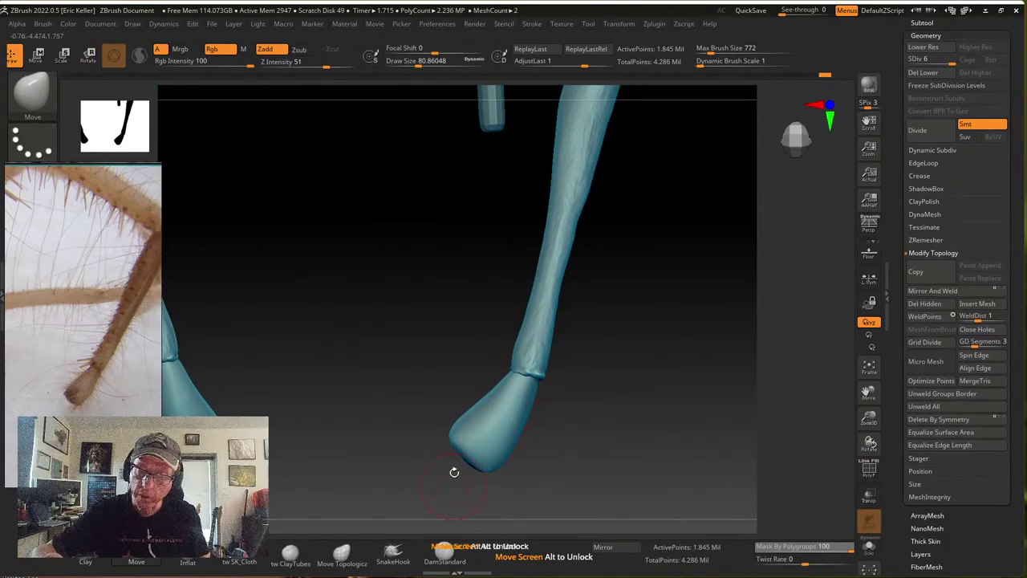
{"action": "mouse_move", "coordinate": [455, 473]}
{"action": "left_mouse_down"}
{"action": "mouse_move", "coordinate": [586, 394]}
{"action": "mouse_move", "coordinate": [553, 401]}
{"action": "left_mouse_up"}
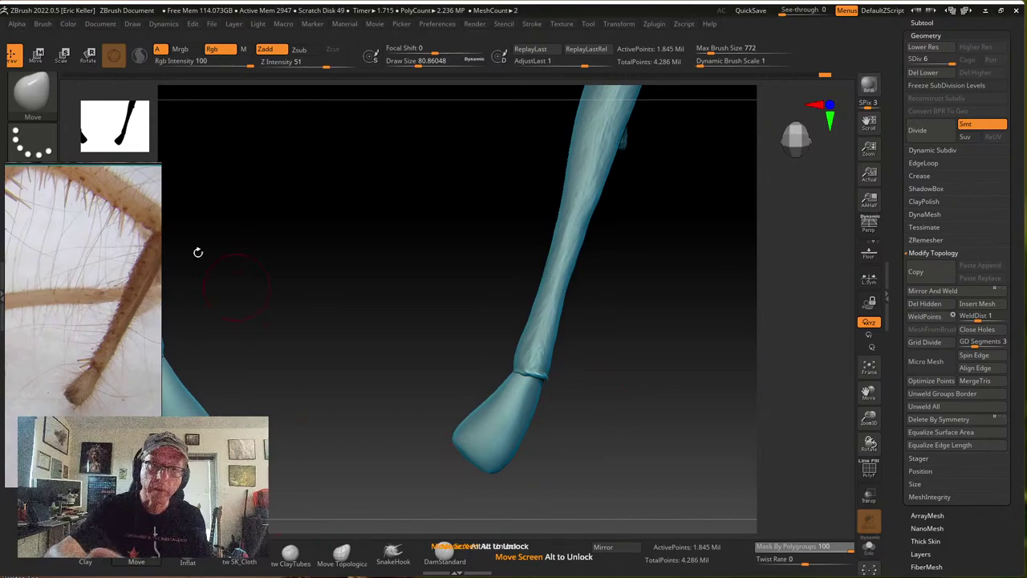
{"action": "key", "text": "b"}
{"action": "key", "text": "h"}
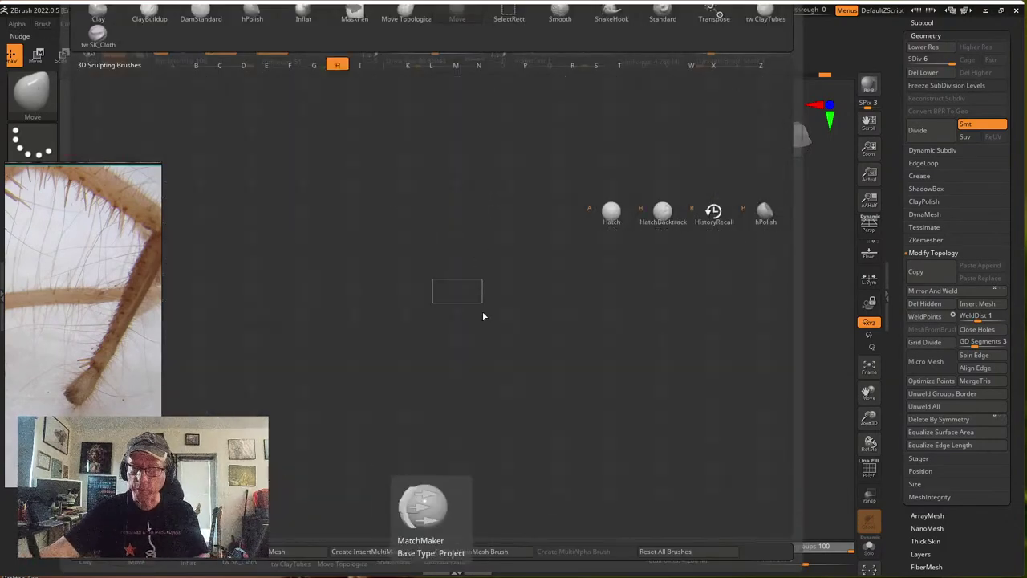
{"action": "left_click", "coordinate": [764, 211]}
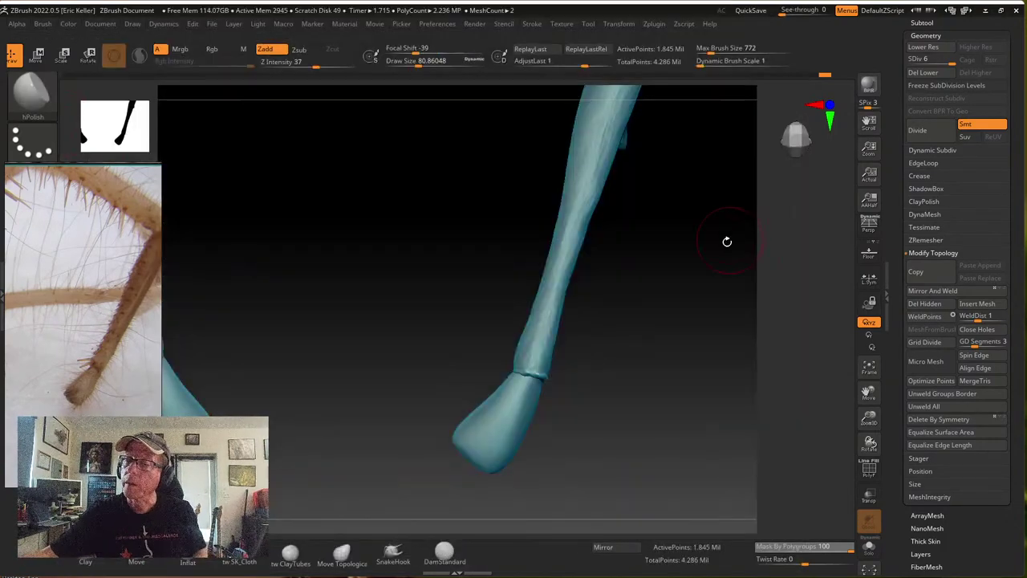
{"action": "mouse_move", "coordinate": [727, 242]}
{"action": "left_mouse_down", "text": "alt"}
{"action": "mouse_move", "coordinate": [644, 376]}
{"action": "mouse_move", "coordinate": [611, 377]}
{"action": "left_mouse_up", "text": "alt"}
{"action": "key", "text": "s"}
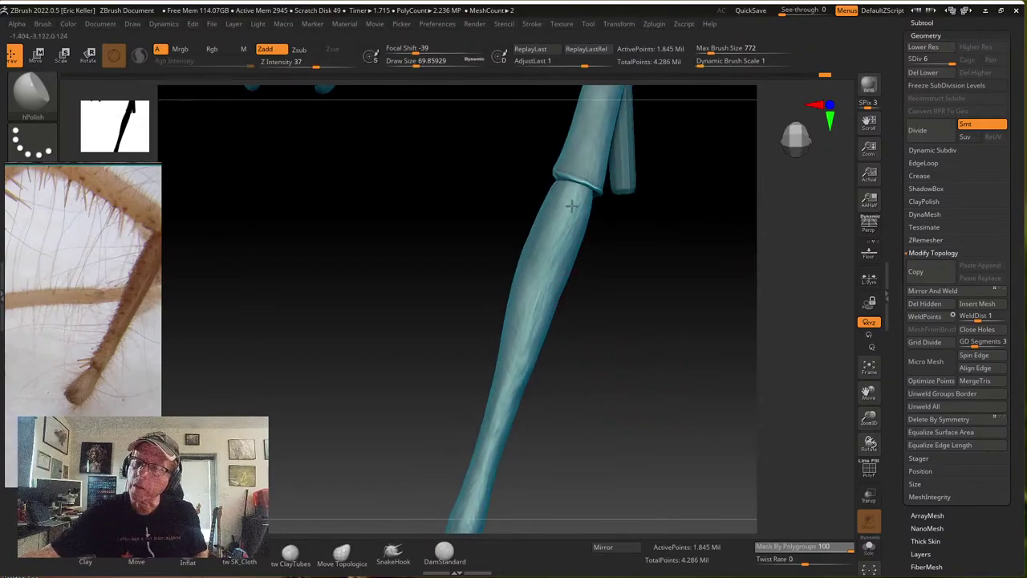
{"action": "mouse_move", "coordinate": [513, 353]}
{"action": "left_mouse_down"}
{"action": "mouse_move", "coordinate": [516, 363]}
{"action": "mouse_move", "coordinate": [535, 336]}
{"action": "left_mouse_up"}
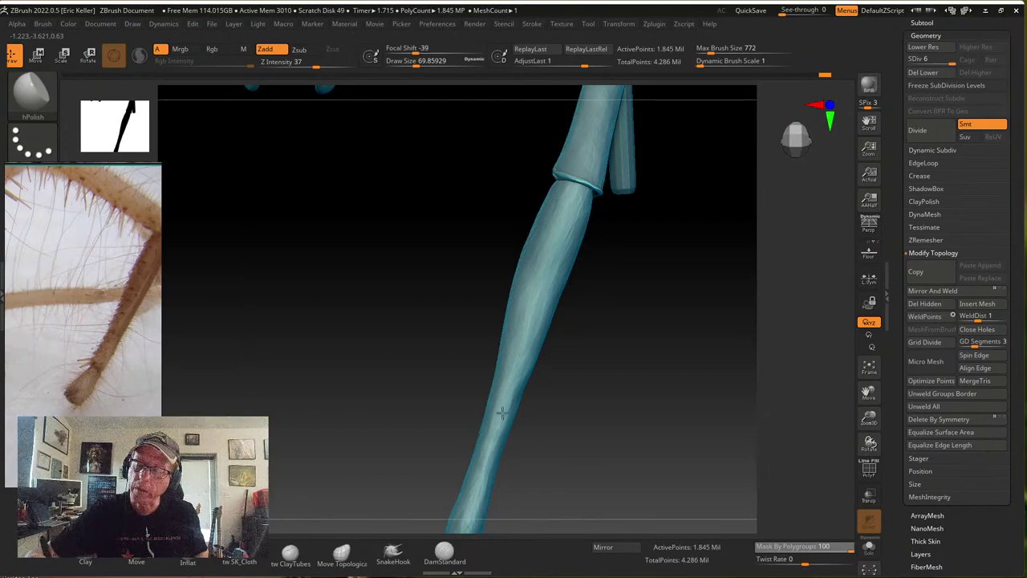
Polish the narrow lower shaft of the same segment down toward the club joint
{"action": "left_click_drag", "start_coordinate": [580, 377], "coordinate": [615, 360], "text": "alt"}
{"action": "mouse_move", "coordinate": [530, 460]}
{"action": "left_mouse_down"}
{"action": "mouse_move", "coordinate": [584, 438]}
{"action": "mouse_move", "coordinate": [516, 421]}
{"action": "left_mouse_up"}
{"action": "left_click_drag", "start_coordinate": [493, 466], "coordinate": [534, 386]}
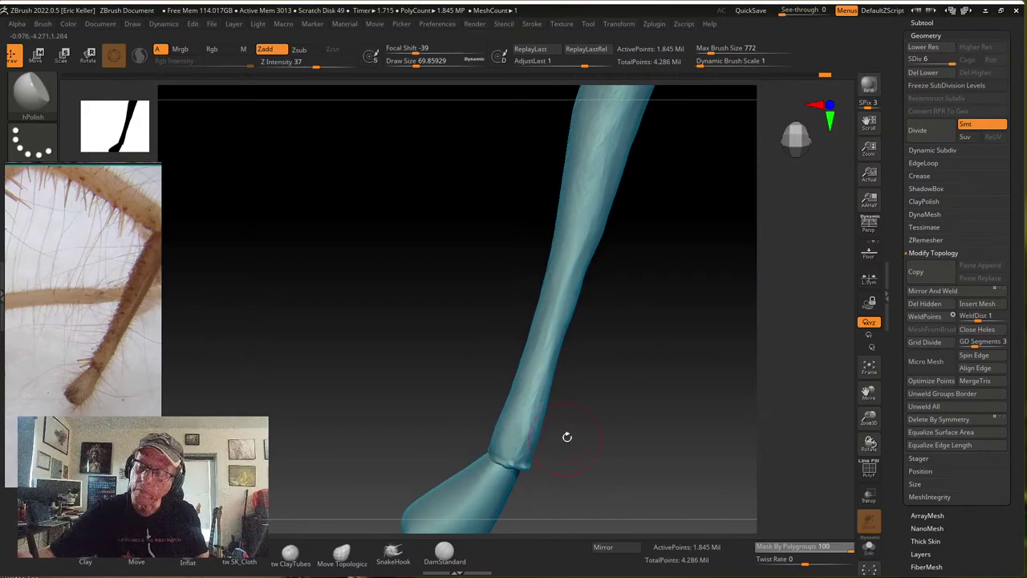
Polish the lower end of the foreleg shaft just above the club joint with hPolish at a draw size of about 62
{"action": "key", "text": "s"}
{"action": "left_click_drag", "start_coordinate": [559, 437], "coordinate": [544, 433]}
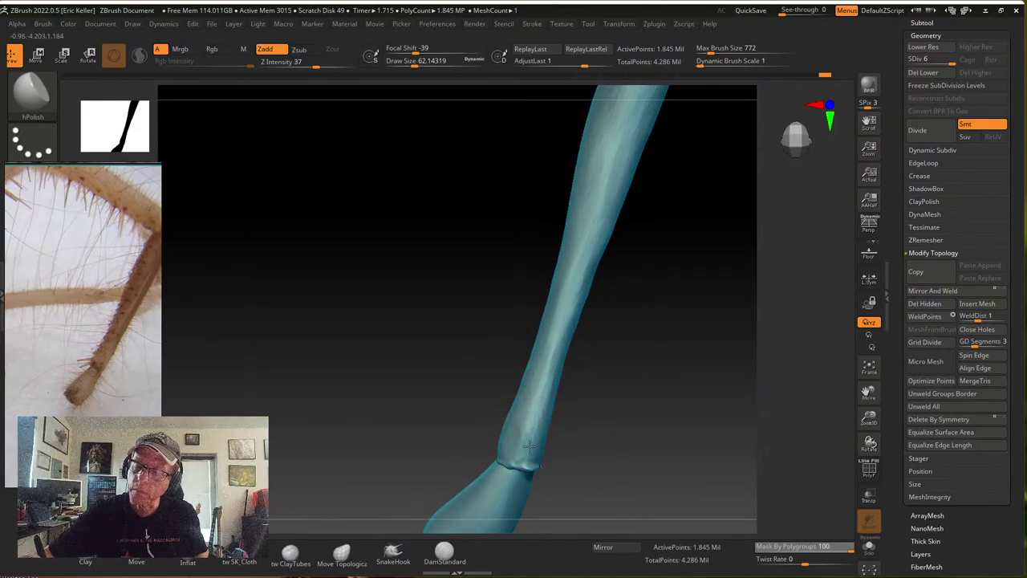
{"action": "left_click_drag", "start_coordinate": [514, 454], "coordinate": [559, 347]}
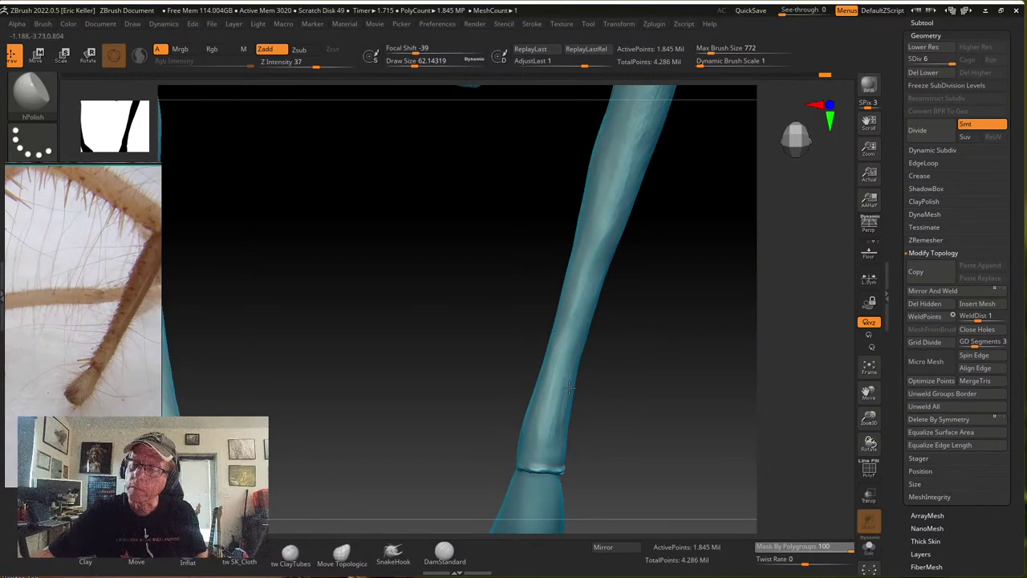
{"action": "left_click_drag", "start_coordinate": [542, 423], "coordinate": [569, 401]}
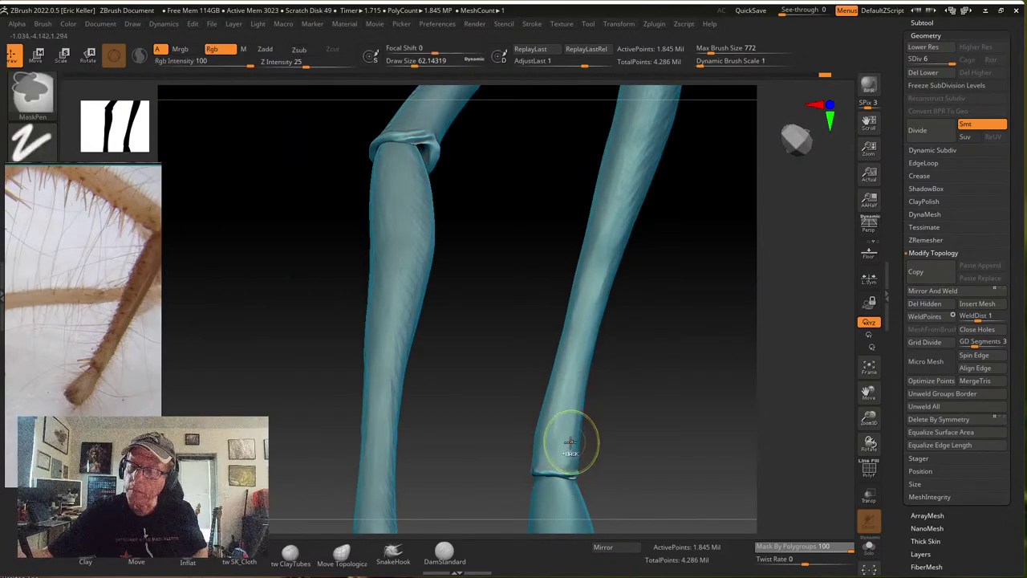
Reduce the hPolish draw size to about 46 and refine the shaft and swollen part of the segment above the club
{"action": "key", "text": "s"}
{"action": "left_click_drag", "start_coordinate": [564, 430], "coordinate": [559, 431]}
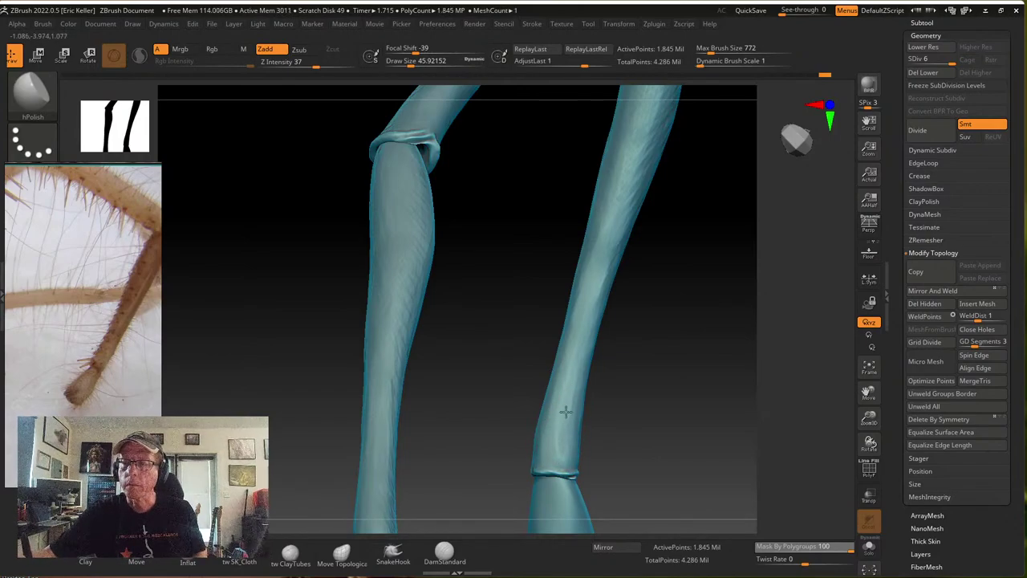
{"action": "left_click_drag", "start_coordinate": [627, 310], "coordinate": [593, 353], "text": "alt"}
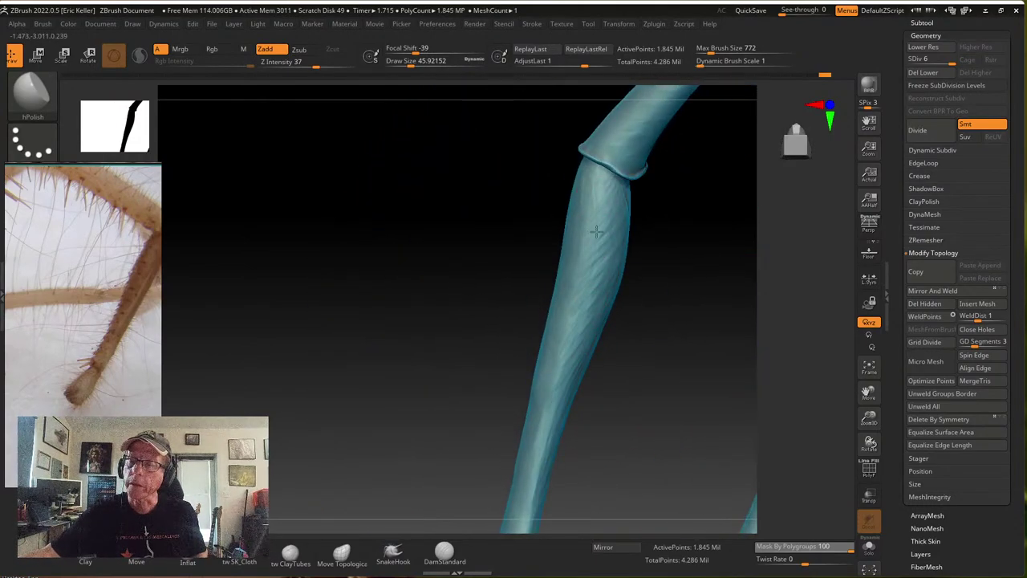
{"action": "key", "text": "shift"}
{"action": "mouse_move", "coordinate": [599, 405]}
{"action": "left_mouse_down", "text": "alt"}
{"action": "mouse_move", "coordinate": [607, 300]}
{"action": "mouse_move", "coordinate": [545, 314]}
{"action": "left_mouse_up", "text": "alt"}
{"action": "left_click_drag", "start_coordinate": [610, 337], "coordinate": [586, 345]}
{"action": "mouse_move", "coordinate": [557, 450]}
{"action": "left_mouse_down", "text": "alt"}
{"action": "mouse_move", "coordinate": [548, 337]}
{"action": "mouse_move", "coordinate": [525, 420]}
{"action": "mouse_move", "coordinate": [504, 398]}
{"action": "mouse_move", "coordinate": [522, 411]}
{"action": "left_mouse_up", "text": "alt"}
{"action": "mouse_move", "coordinate": [527, 415]}
{"action": "right_mouse_down"}
{"action": "mouse_move", "coordinate": [573, 422]}
{"action": "mouse_move", "coordinate": [513, 466]}
{"action": "right_mouse_up"}
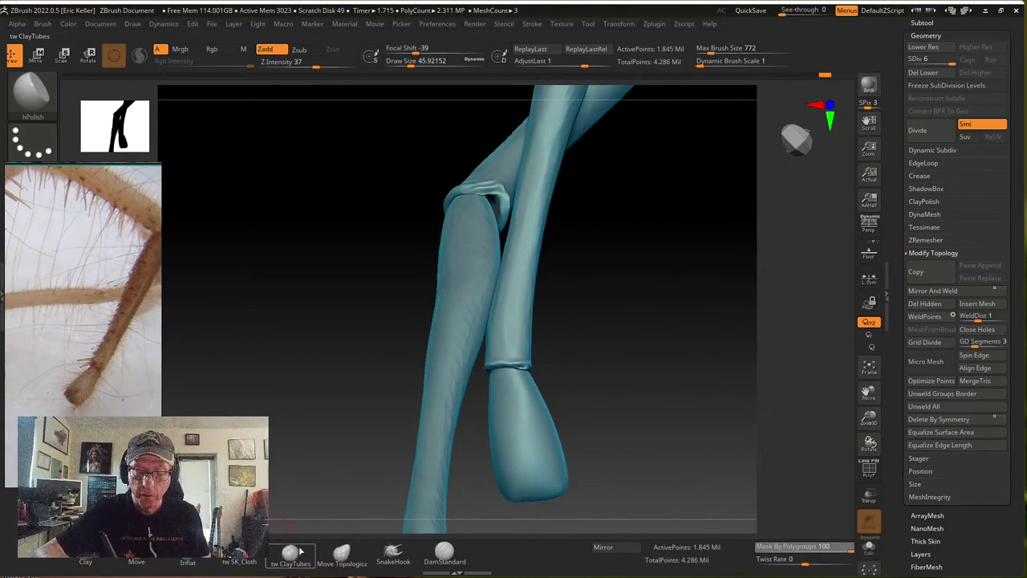
Build up fine lengthwise streaks on the front of the club segment with tw ClayTubes at Z Intensity 3
{"action": "left_click", "coordinate": [291, 552]}
{"action": "key", "text": "u"}
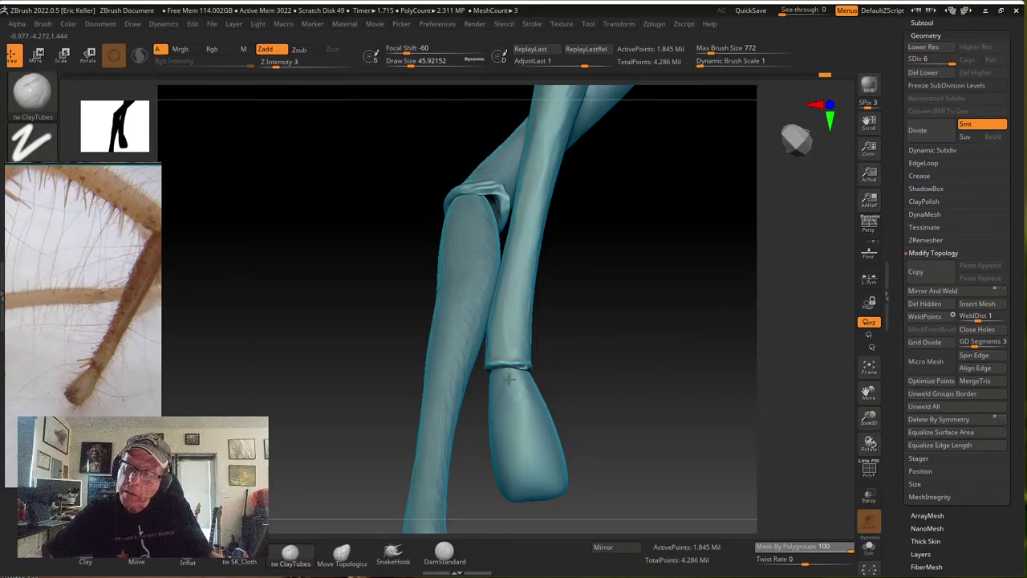
{"action": "right_click_drag", "start_coordinate": [586, 419], "coordinate": [598, 413]}
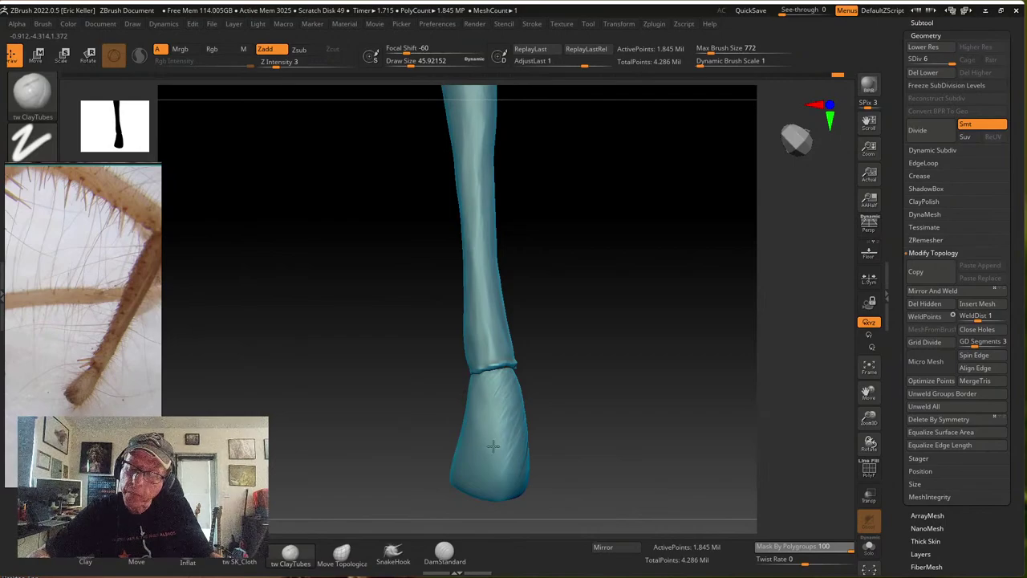
{"action": "right_click_drag", "start_coordinate": [502, 467], "coordinate": [496, 379]}
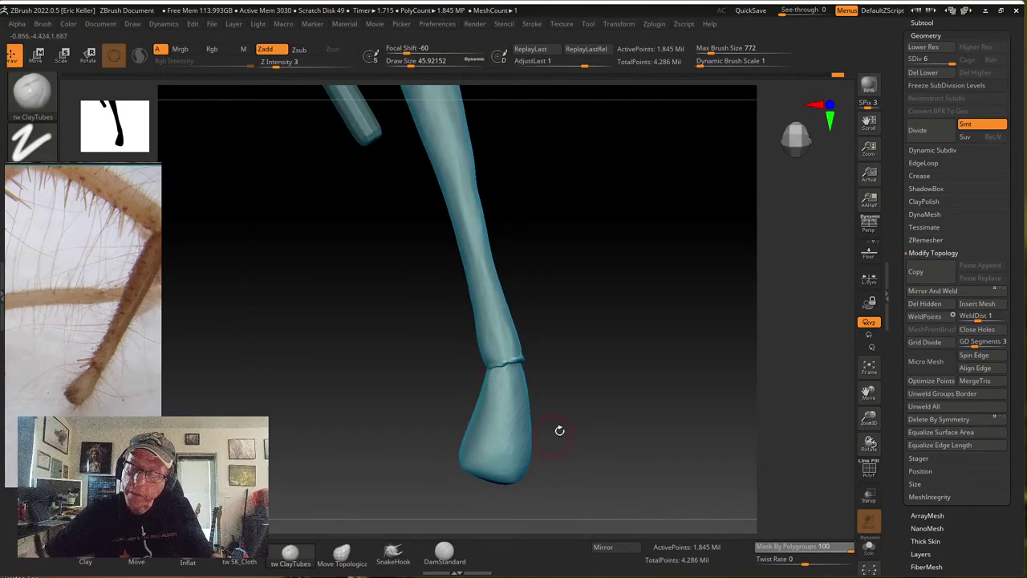
{"action": "right_click_drag", "start_coordinate": [559, 430], "coordinate": [493, 424]}
Extend the fine tw ClayTubes strokes around the club's front and outer side, from its rounded end up to the collar joint
{"action": "right_click_drag", "start_coordinate": [510, 476], "coordinate": [501, 421]}
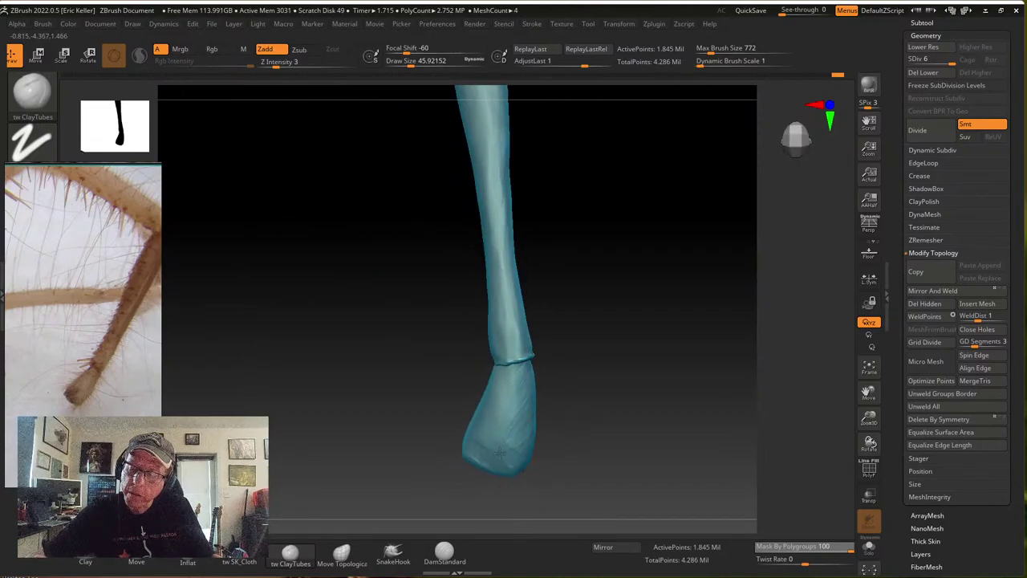
{"action": "right_click_drag", "start_coordinate": [520, 454], "coordinate": [571, 384]}
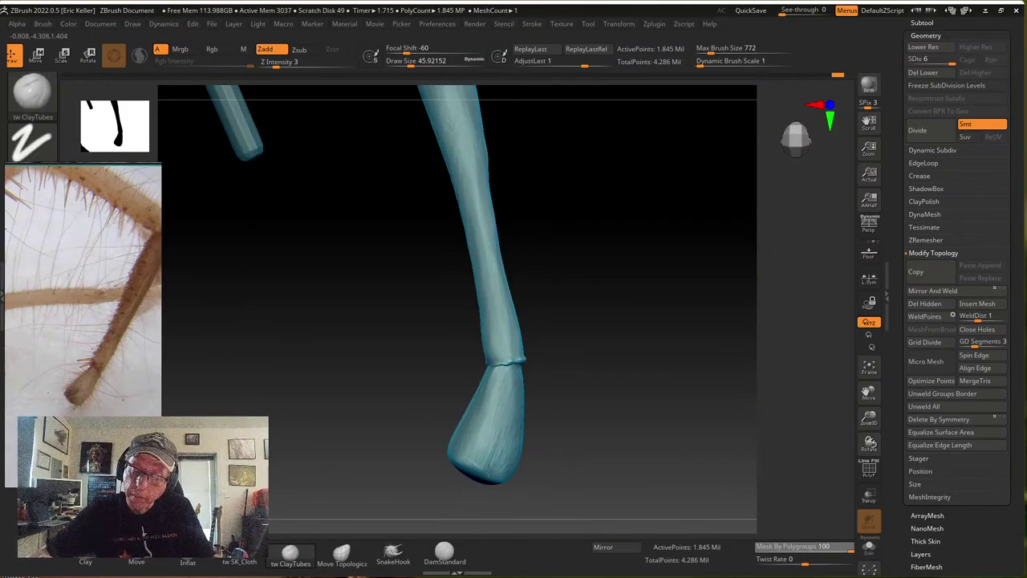
{"action": "mouse_move", "coordinate": [541, 421]}
{"action": "right_mouse_down"}
{"action": "mouse_move", "coordinate": [479, 430]}
{"action": "mouse_move", "coordinate": [487, 410]}
{"action": "right_mouse_up"}
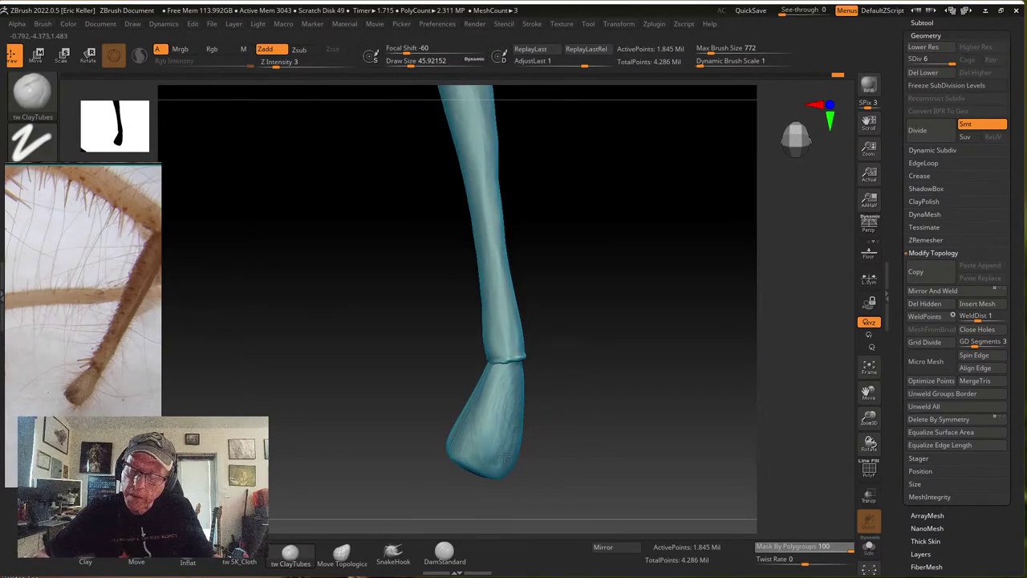
{"action": "mouse_move", "coordinate": [523, 414]}
{"action": "right_mouse_down"}
{"action": "mouse_move", "coordinate": [504, 374]}
{"action": "mouse_move", "coordinate": [518, 358]}
{"action": "mouse_move", "coordinate": [508, 398]}
{"action": "right_mouse_up"}
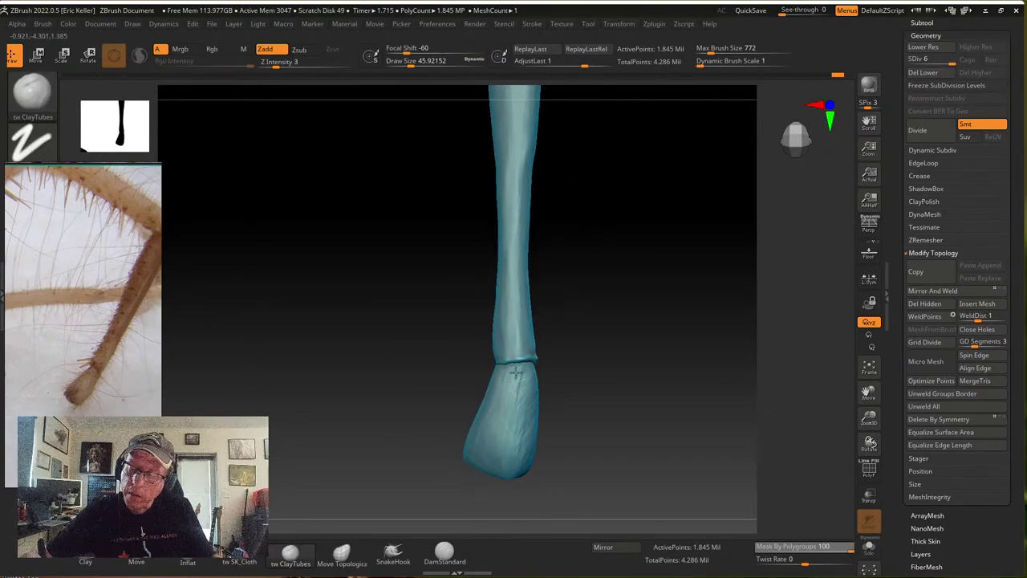
{"action": "right_click_drag", "start_coordinate": [490, 437], "coordinate": [536, 397]}
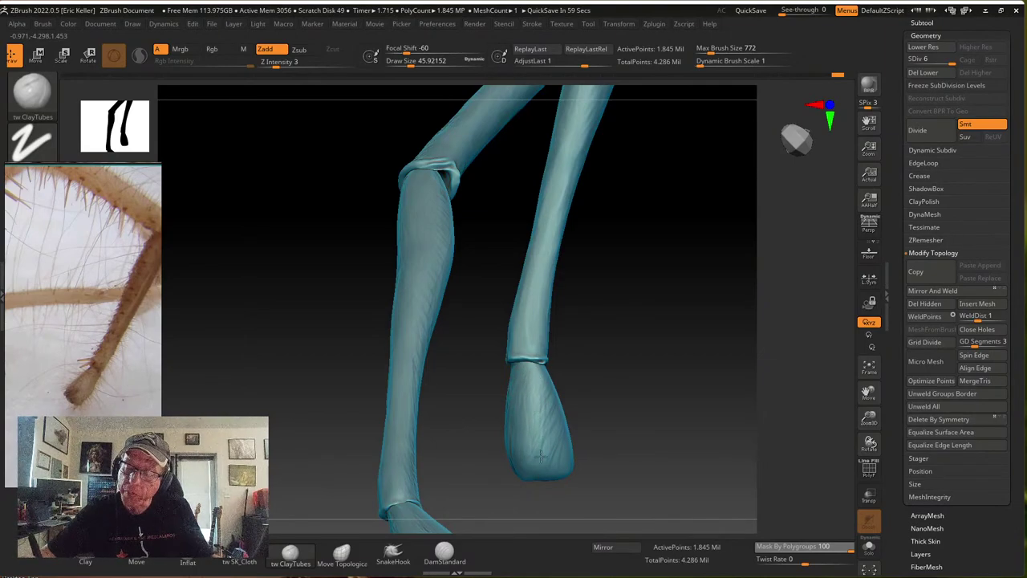
Layer light tw ClayTubes strokes over the back of the club segment, from the collar down to its flared end
{"action": "right_click_drag", "start_coordinate": [583, 436], "coordinate": [550, 409]}
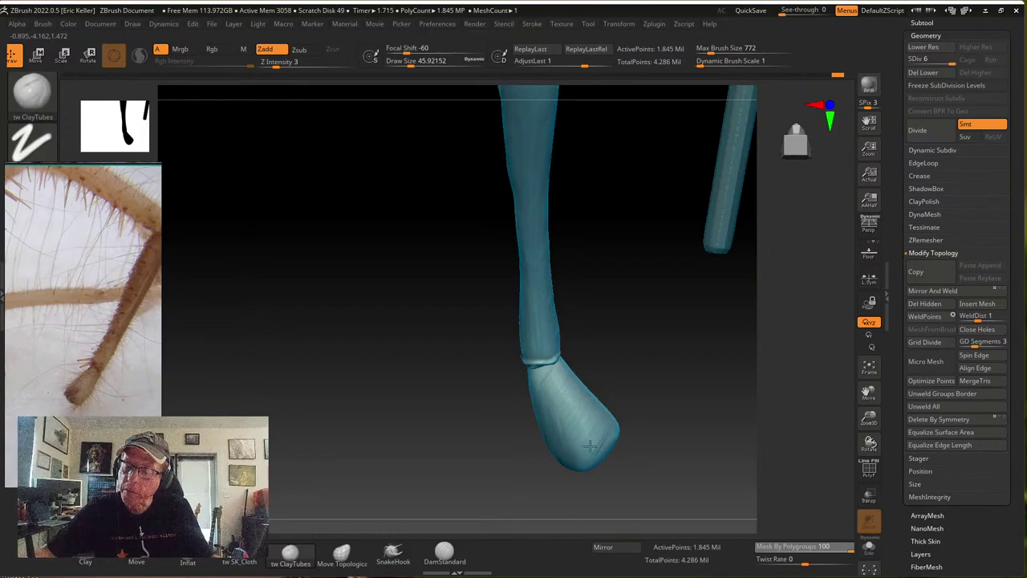
{"action": "right_click_drag", "start_coordinate": [590, 446], "coordinate": [545, 384]}
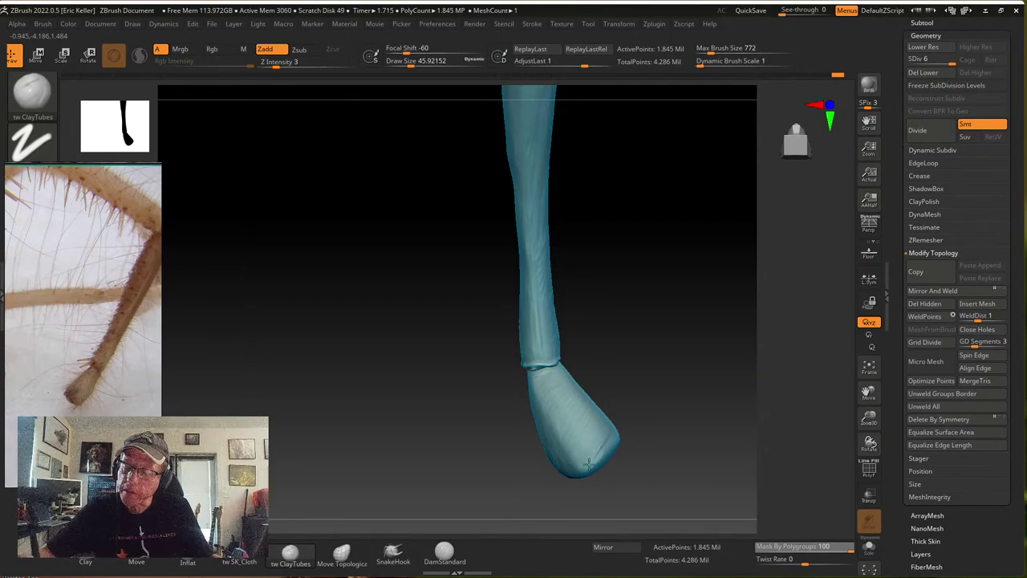
{"action": "right_click_drag", "start_coordinate": [591, 433], "coordinate": [587, 404]}
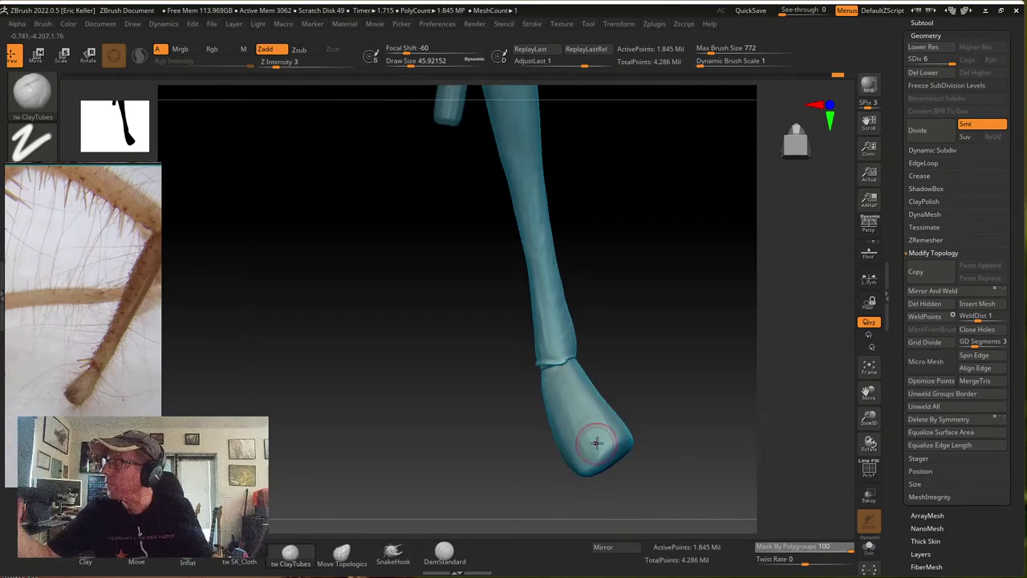
{"action": "right_click_drag", "start_coordinate": [605, 398], "coordinate": [612, 358]}
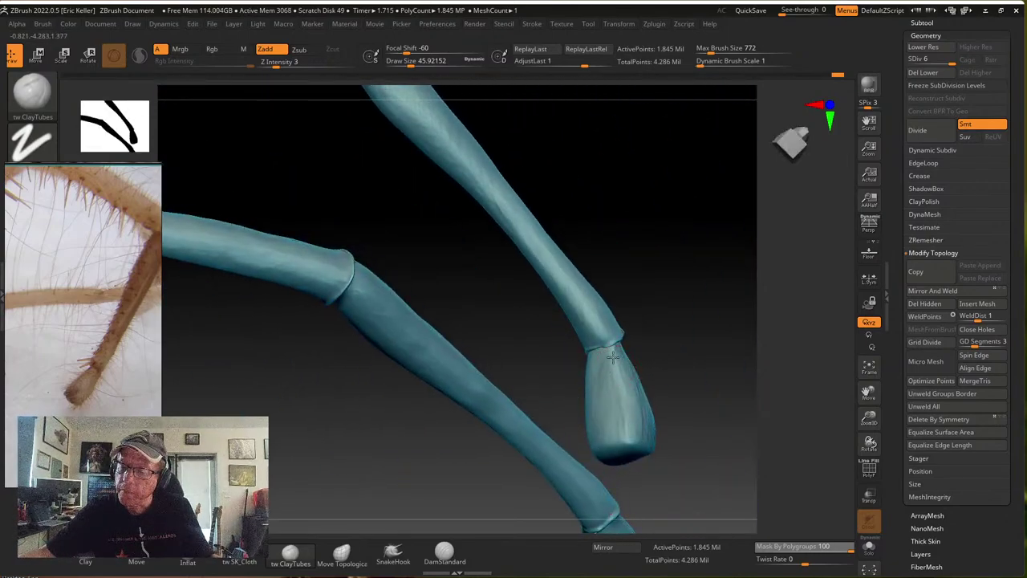
{"action": "right_click_drag", "start_coordinate": [621, 410], "coordinate": [585, 370]}
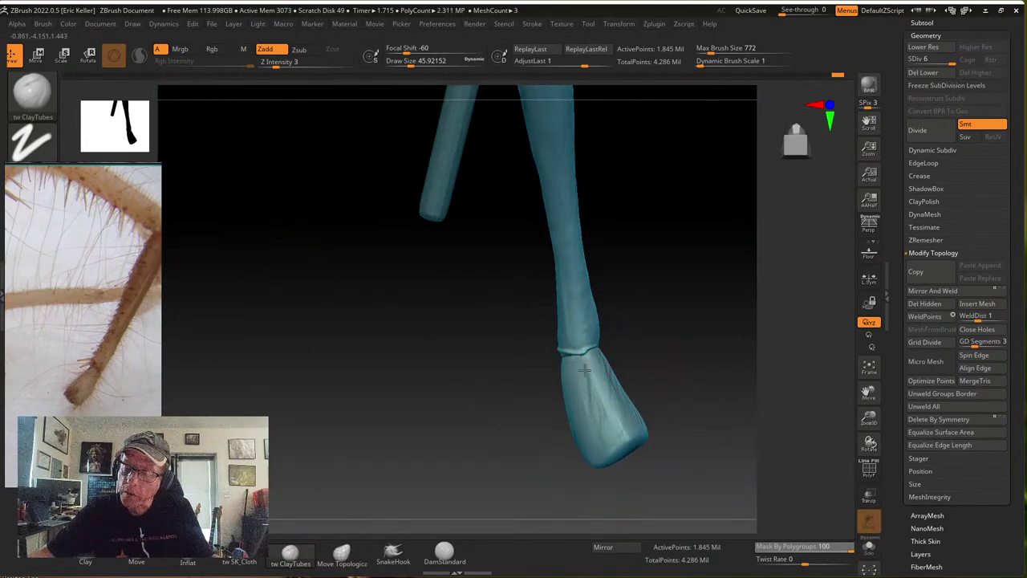
{"action": "right_click_drag", "start_coordinate": [608, 425], "coordinate": [604, 368]}
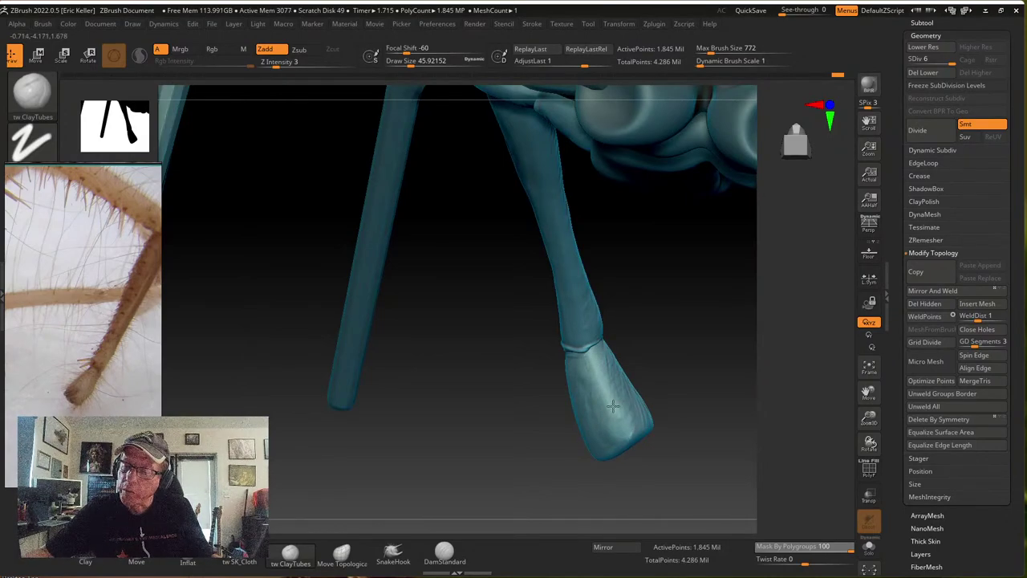
Shape the club's sides and underside with light tw ClayTubes strokes running from the narrow neck to the flared end
{"action": "right_click_drag", "start_coordinate": [614, 407], "coordinate": [614, 368]}
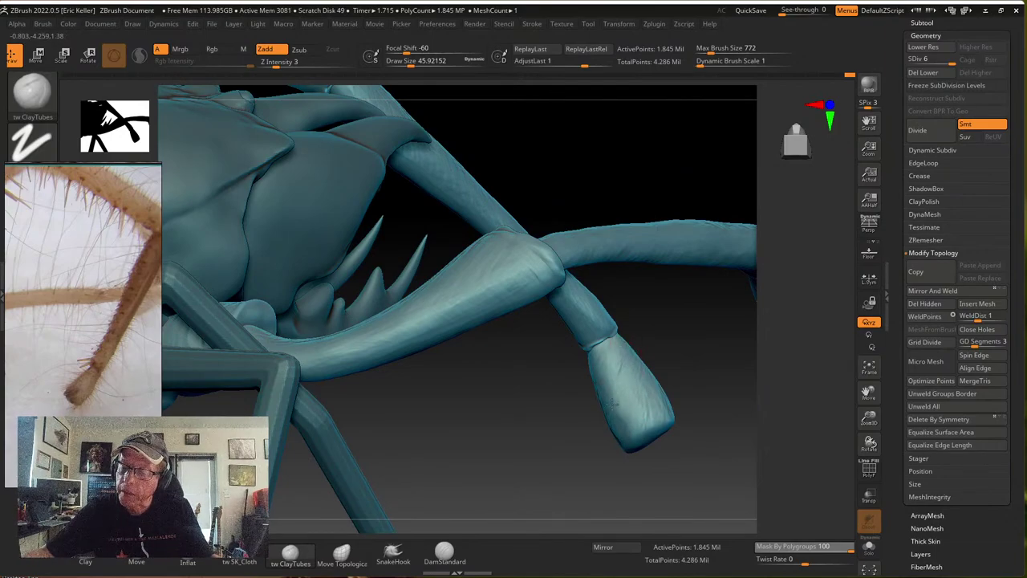
{"action": "right_click_drag", "start_coordinate": [649, 356], "coordinate": [627, 347]}
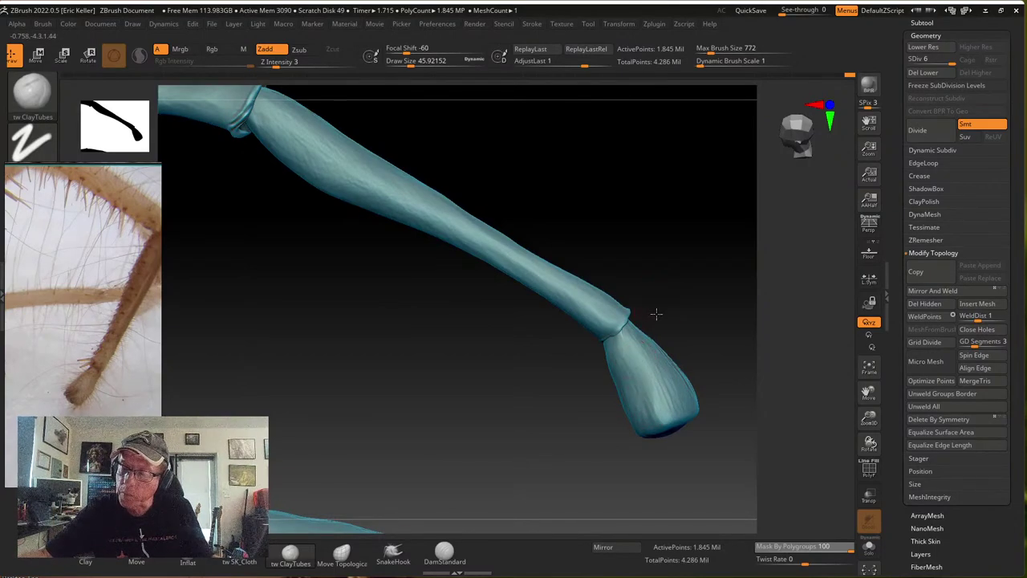
{"action": "right_click_drag", "start_coordinate": [656, 314], "coordinate": [630, 336]}
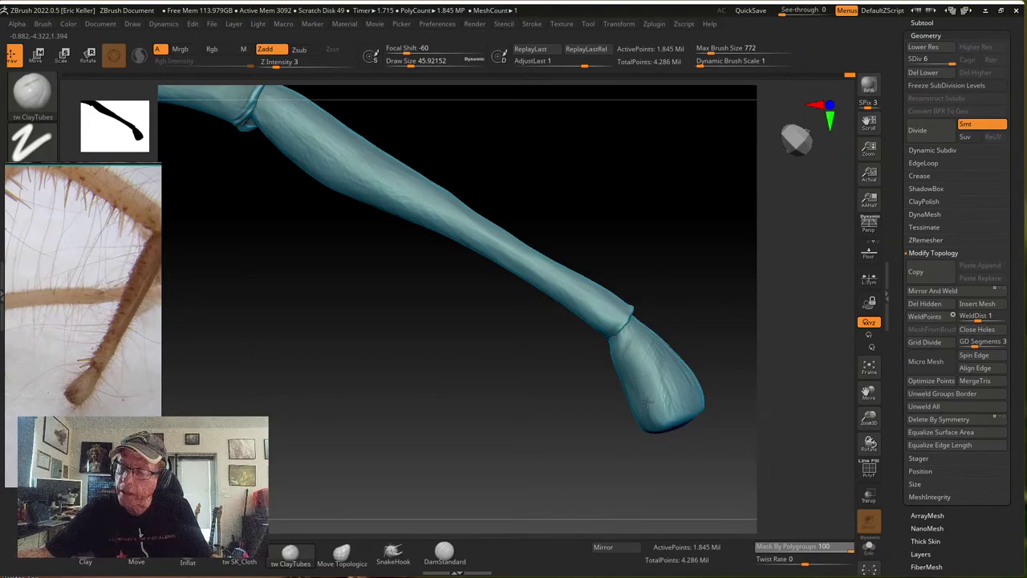
{"action": "right_click_drag", "start_coordinate": [653, 344], "coordinate": [653, 355]}
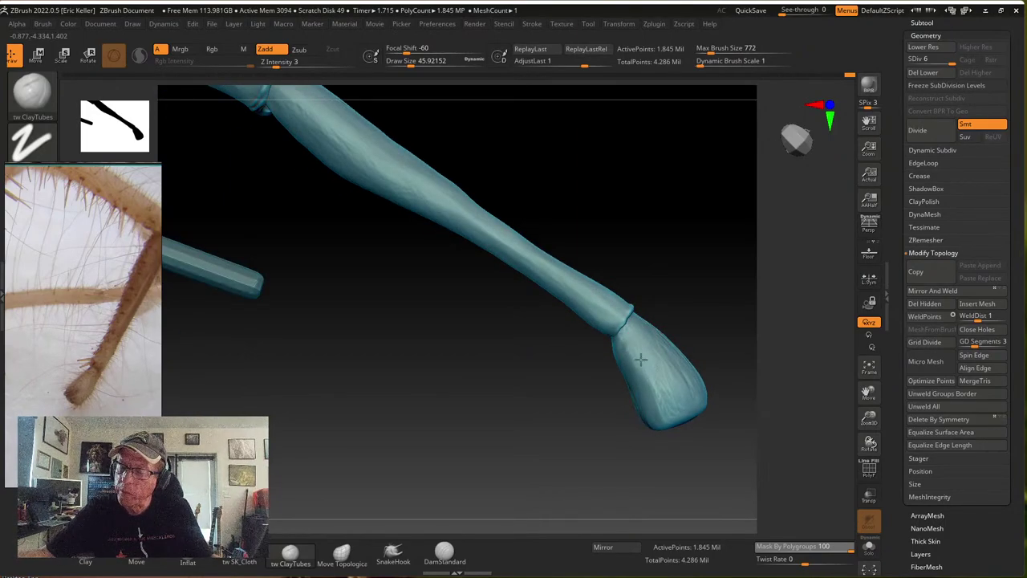
{"action": "left_click_drag", "start_coordinate": [641, 361], "coordinate": [662, 412]}
{"action": "mouse_move", "coordinate": [683, 326]}
{"action": "left_mouse_down"}
{"action": "mouse_move", "coordinate": [654, 346]}
{"action": "mouse_move", "coordinate": [666, 345]}
{"action": "mouse_move", "coordinate": [684, 380]}
{"action": "left_mouse_up"}
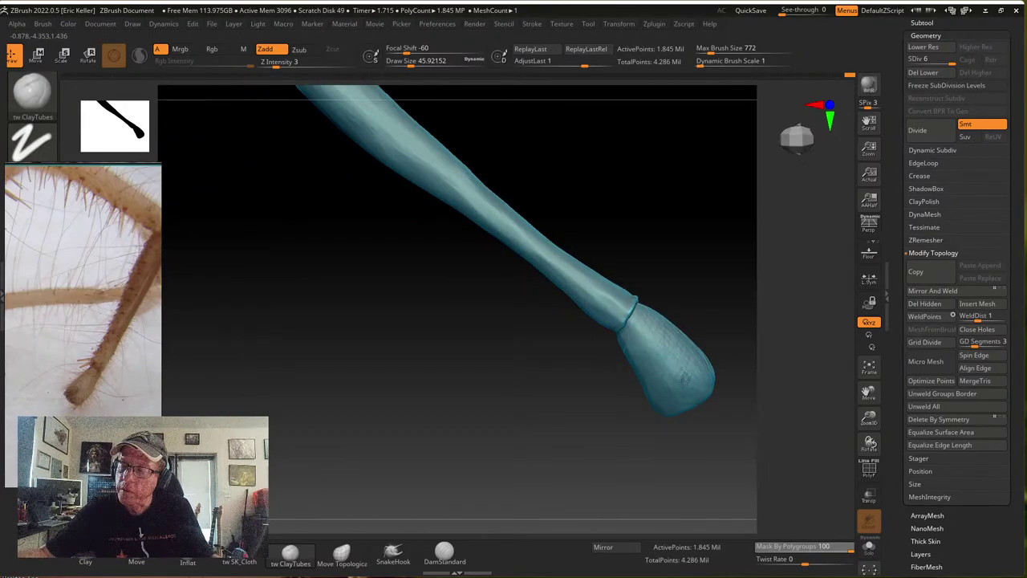
Fill out the broad back face of the club and its lower corner with more light tw ClayTubes strokes
{"action": "right_click_drag", "start_coordinate": [705, 369], "coordinate": [642, 350]}
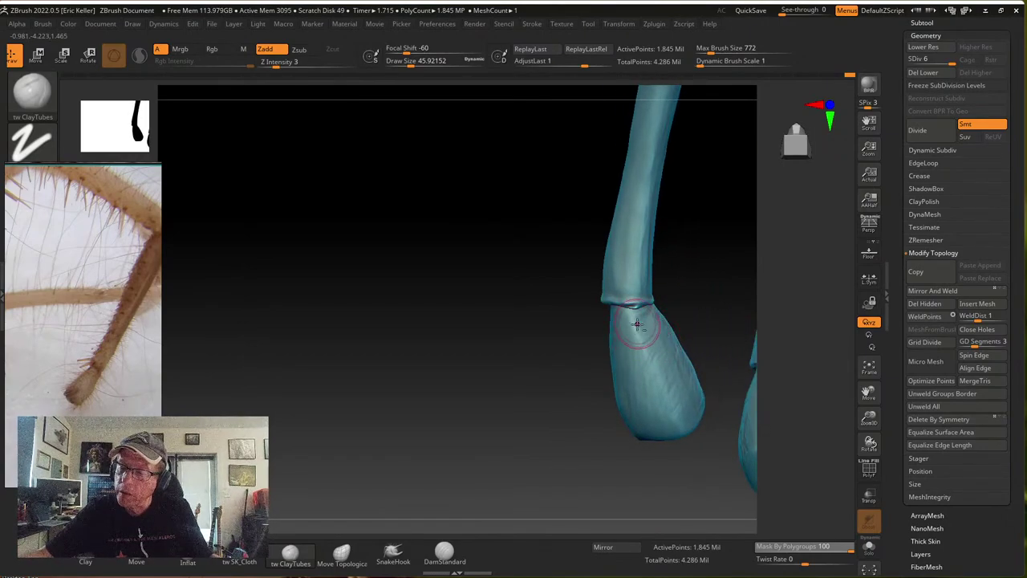
{"action": "right_click_drag", "start_coordinate": [669, 401], "coordinate": [658, 349]}
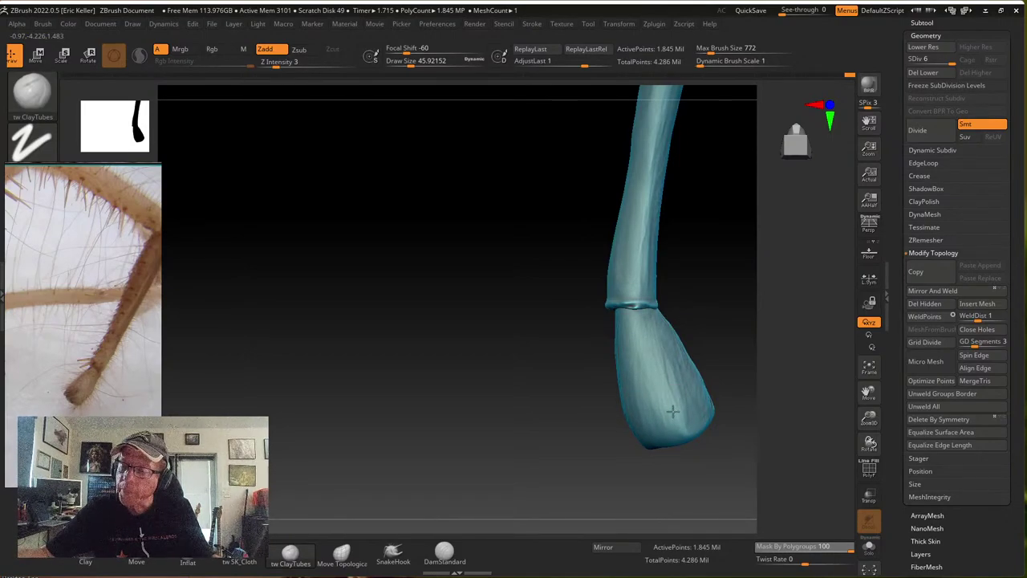
{"action": "right_click_drag", "start_coordinate": [673, 411], "coordinate": [678, 412]}
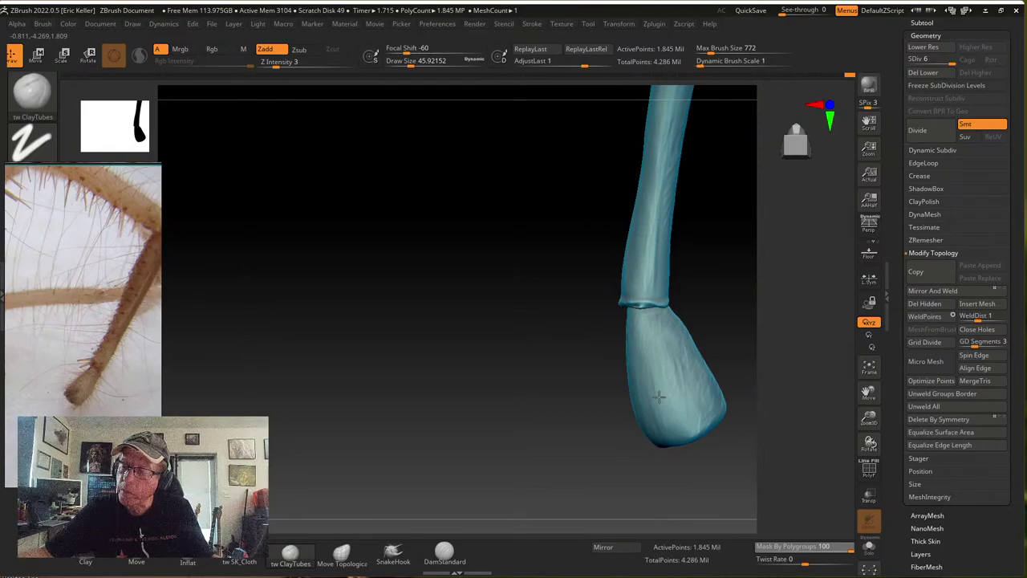
{"action": "mouse_move", "coordinate": [681, 311]}
{"action": "right_mouse_down"}
{"action": "mouse_move", "coordinate": [675, 321]}
{"action": "mouse_move", "coordinate": [682, 313]}
{"action": "right_mouse_up"}
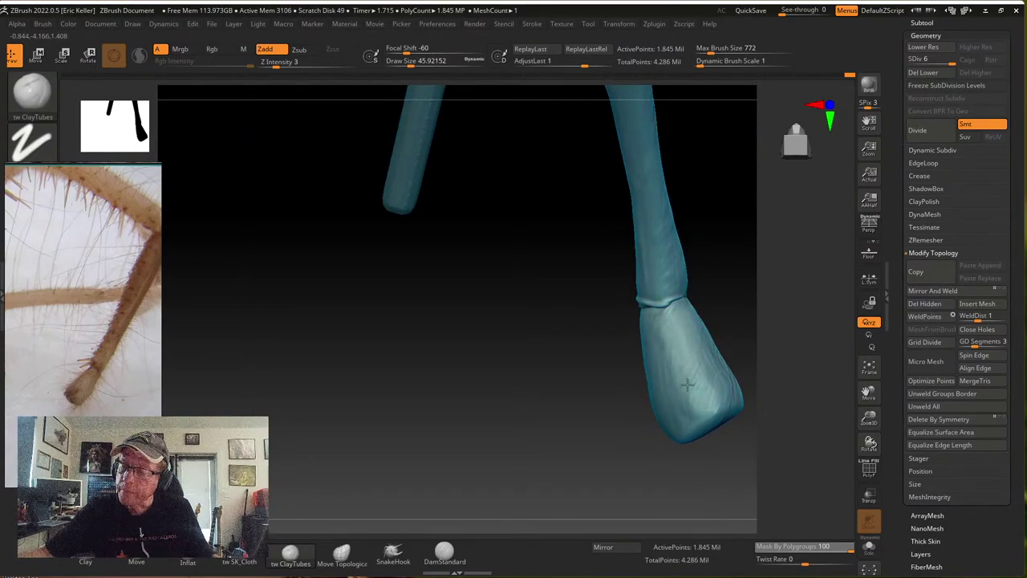
{"action": "right_click_drag", "start_coordinate": [710, 387], "coordinate": [690, 345]}
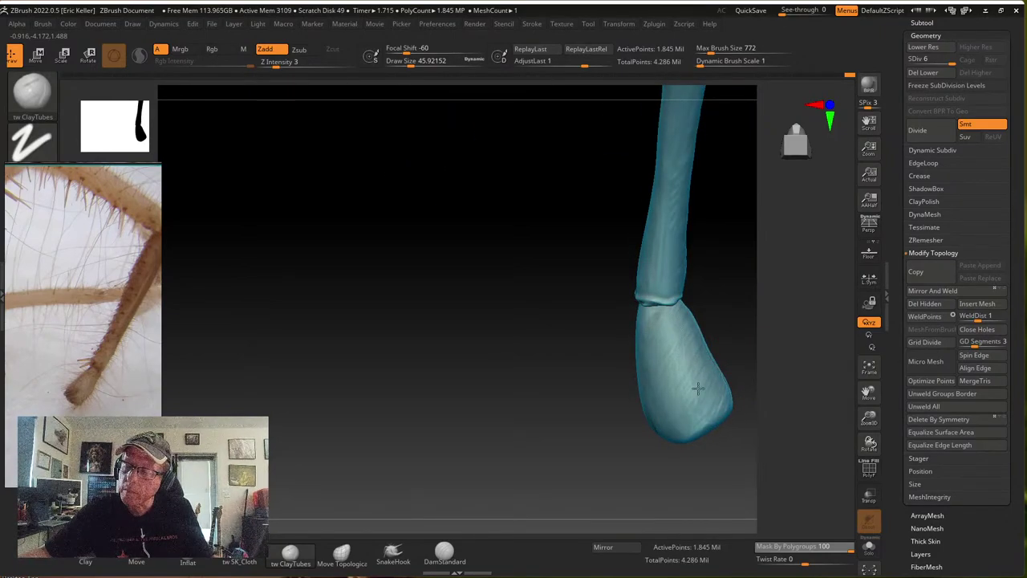
{"action": "right_click_drag", "start_coordinate": [701, 414], "coordinate": [705, 417]}
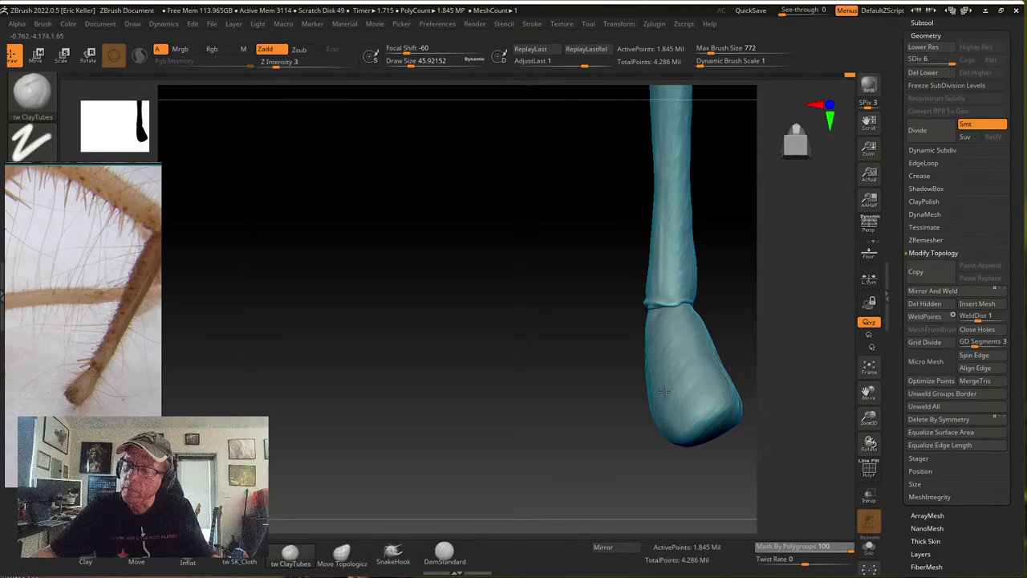
Work the club's blunt end with tw ClayTubes and blend the strokes up its back face toward the collar
{"action": "right_click_drag", "start_coordinate": [720, 474], "coordinate": [702, 422]}
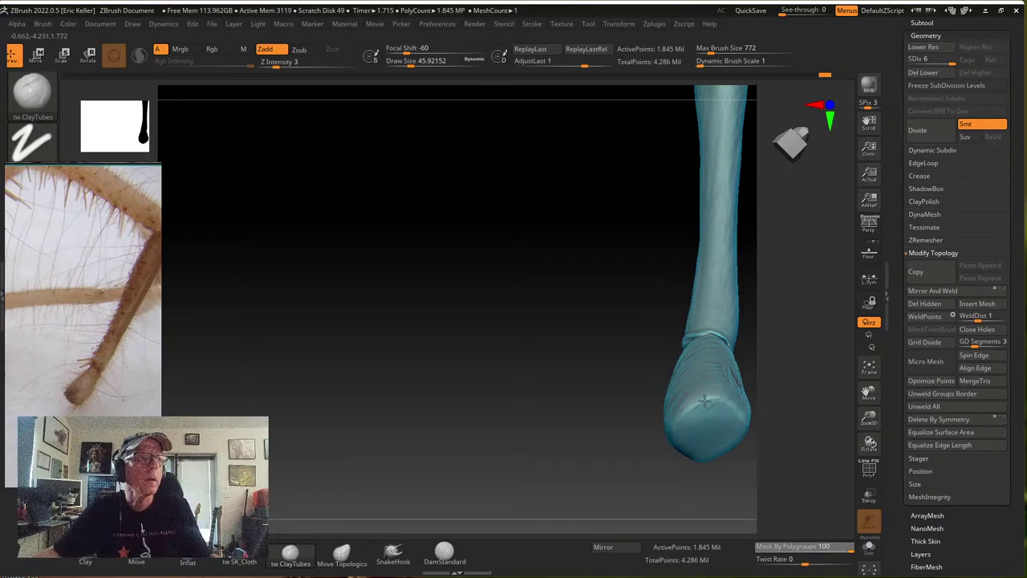
{"action": "mouse_move", "coordinate": [710, 422]}
{"action": "right_mouse_down"}
{"action": "mouse_move", "coordinate": [715, 432]}
{"action": "mouse_move", "coordinate": [674, 349]}
{"action": "mouse_move", "coordinate": [665, 287]}
{"action": "mouse_move", "coordinate": [667, 348]}
{"action": "mouse_move", "coordinate": [661, 320]}
{"action": "mouse_move", "coordinate": [648, 360]}
{"action": "mouse_move", "coordinate": [624, 336]}
{"action": "right_mouse_up"}
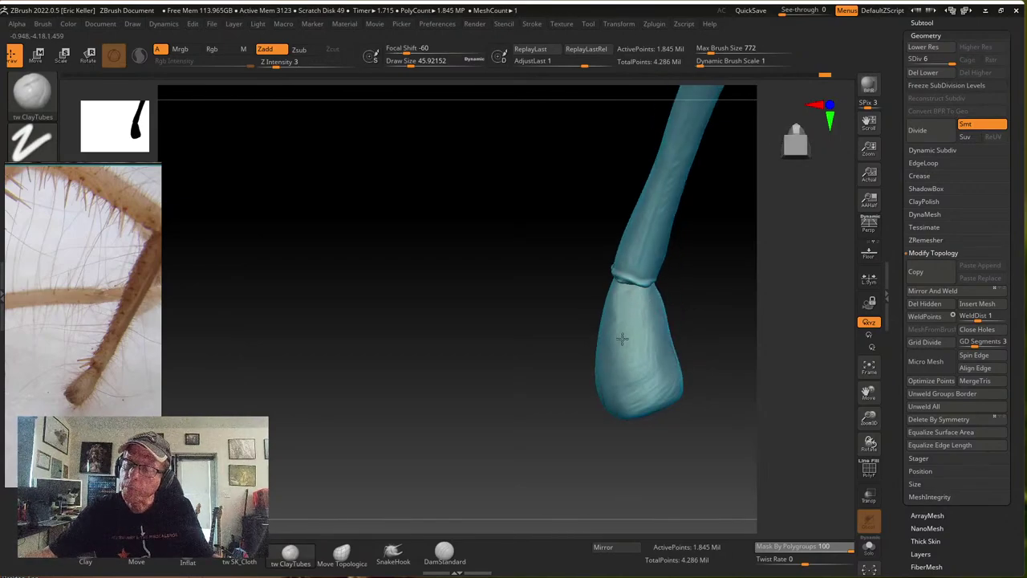
{"action": "mouse_move", "coordinate": [628, 393]}
{"action": "right_mouse_down"}
{"action": "mouse_move", "coordinate": [623, 317]}
{"action": "mouse_move", "coordinate": [653, 339]}
{"action": "right_mouse_up"}
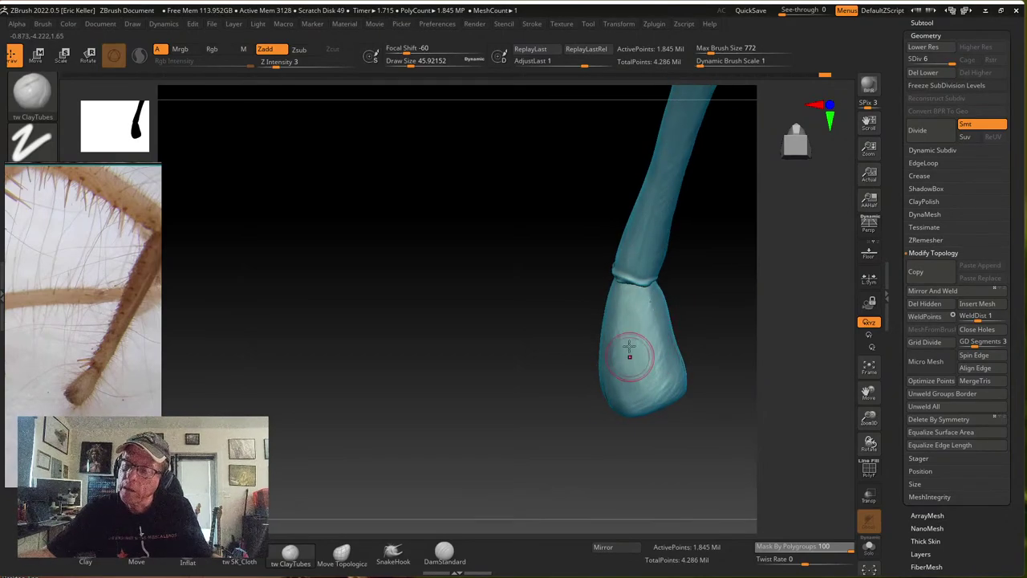
{"action": "right_click_drag", "start_coordinate": [634, 360], "coordinate": [616, 311]}
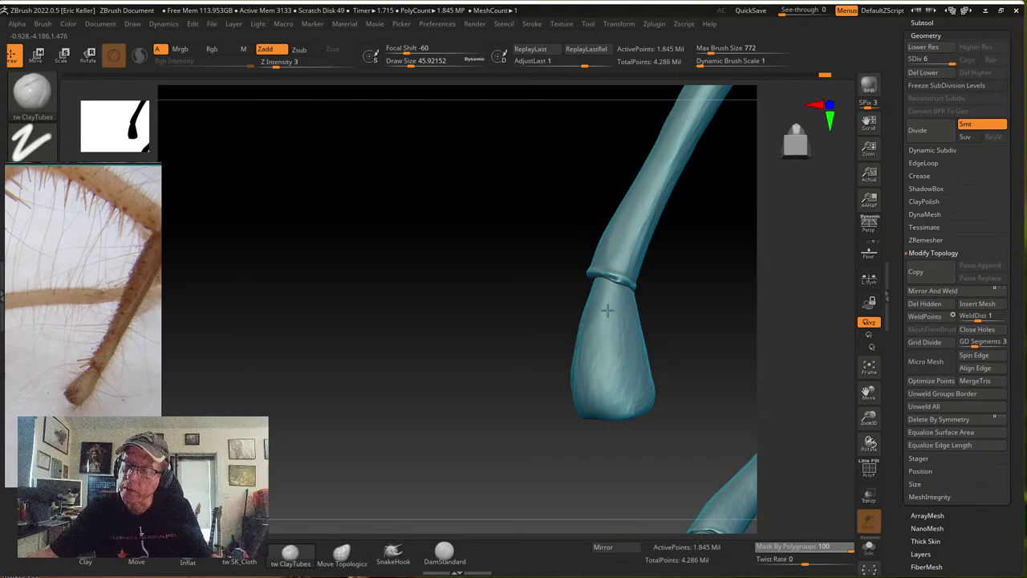
Add light tw ClayTubes strokes around the club's front and side faces, and smooth the surface just below the collar
{"action": "left_click_drag", "start_coordinate": [651, 310], "coordinate": [603, 300]}
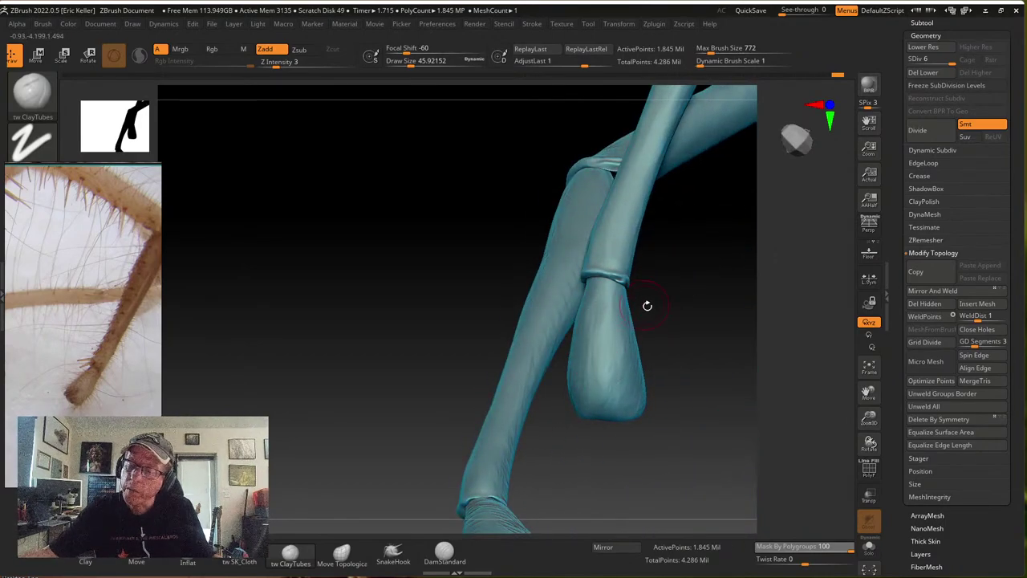
{"action": "right_click_drag", "start_coordinate": [648, 305], "coordinate": [628, 324]}
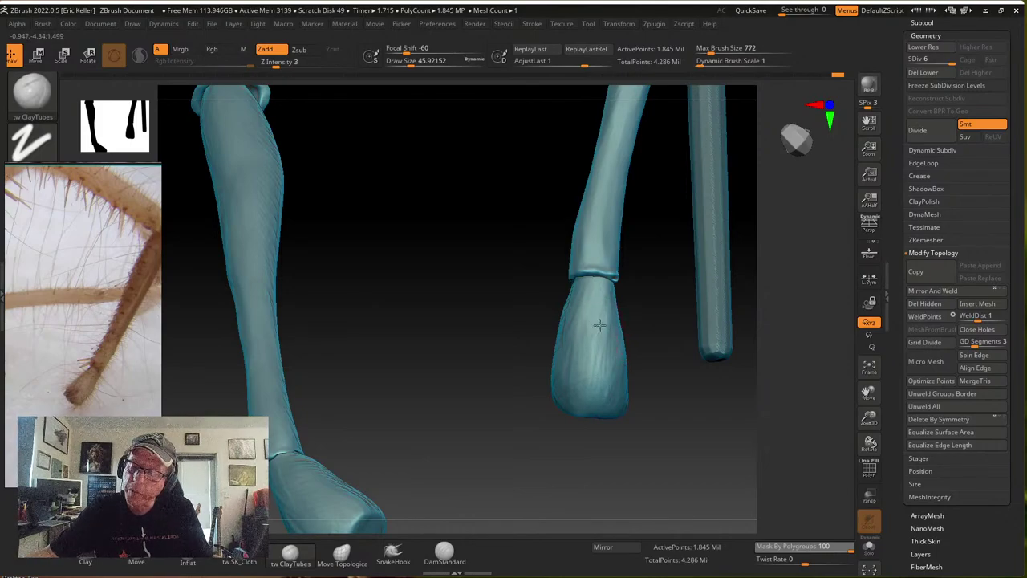
{"action": "mouse_move", "coordinate": [617, 435]}
{"action": "left_mouse_down"}
{"action": "mouse_move", "coordinate": [585, 316]}
{"action": "mouse_move", "coordinate": [555, 323]}
{"action": "left_mouse_up"}
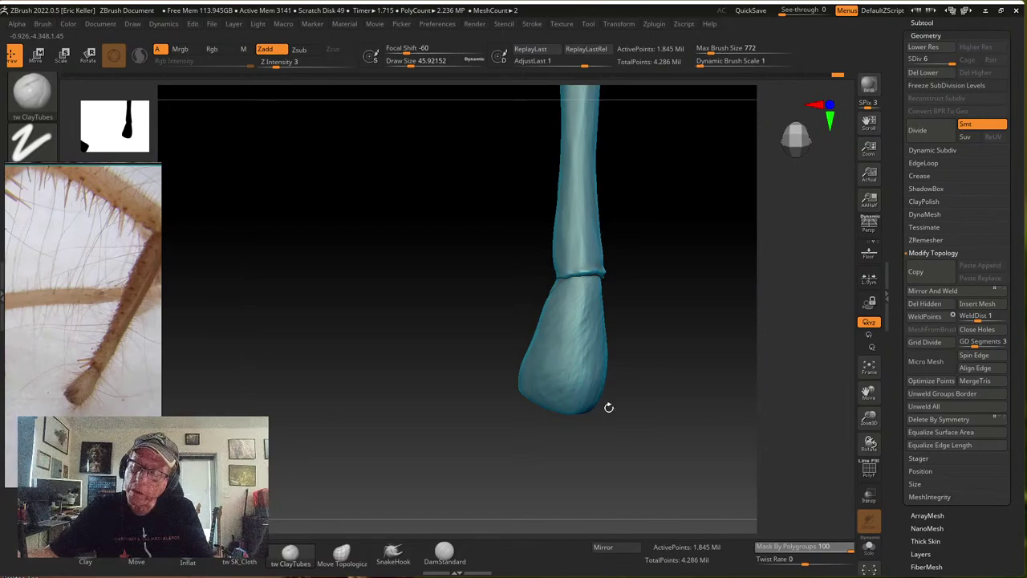
{"action": "left_click_drag", "start_coordinate": [608, 408], "coordinate": [550, 333]}
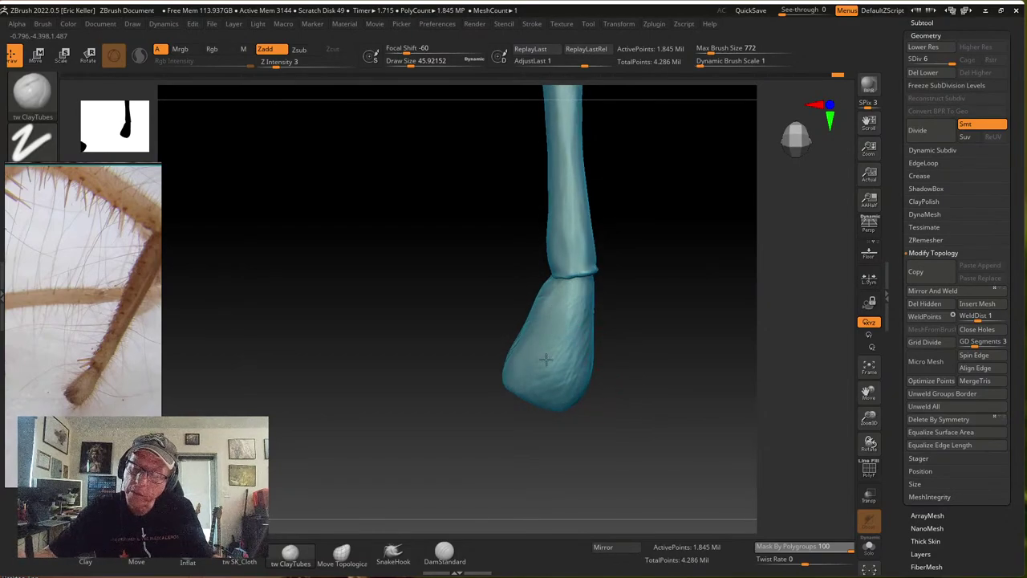
{"action": "mouse_move", "coordinate": [612, 336]}
{"action": "left_mouse_down"}
{"action": "mouse_move", "coordinate": [595, 304]}
{"action": "mouse_move", "coordinate": [575, 335]}
{"action": "left_mouse_up"}
{"action": "left_click_drag", "start_coordinate": [558, 292], "coordinate": [526, 331]}
{"action": "right_click_drag", "start_coordinate": [553, 301], "coordinate": [548, 298]}
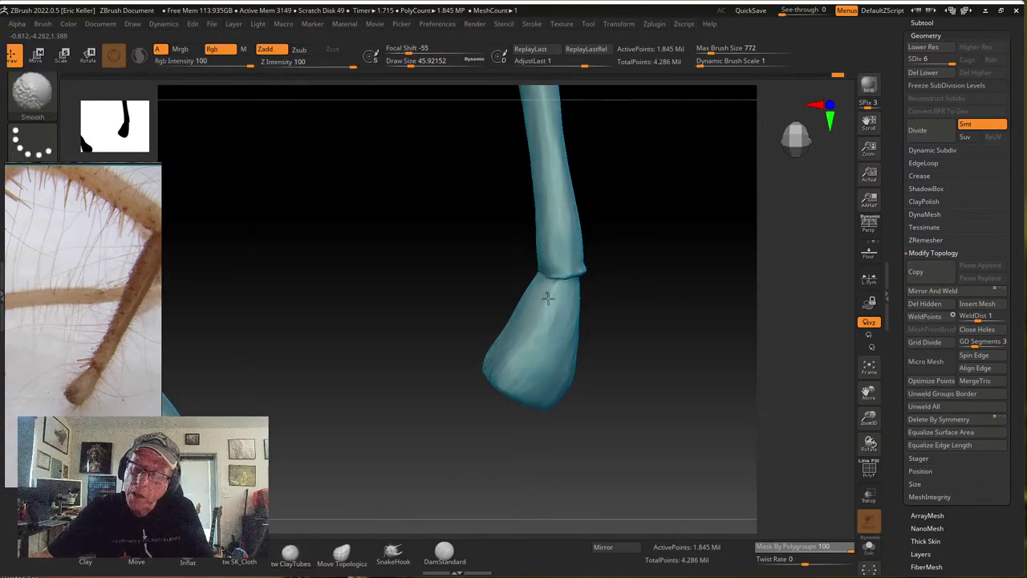
{"action": "left_click_drag", "start_coordinate": [537, 302], "coordinate": [535, 318], "text": "shift"}
Run more light tw ClayTubes strokes lengthwise over the club's smoothed side and front, from the neck to the flared end
{"action": "left_click_drag", "start_coordinate": [621, 302], "coordinate": [574, 294]}
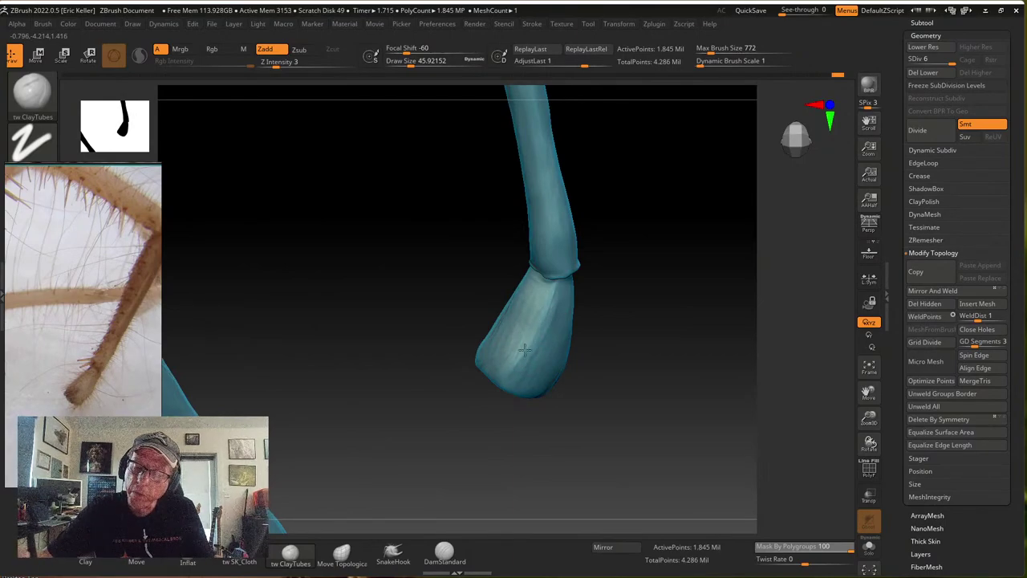
{"action": "mouse_move", "coordinate": [587, 344]}
{"action": "left_mouse_down"}
{"action": "mouse_move", "coordinate": [572, 321]}
{"action": "mouse_move", "coordinate": [513, 375]}
{"action": "mouse_move", "coordinate": [561, 314]}
{"action": "mouse_move", "coordinate": [597, 337]}
{"action": "left_mouse_up"}
{"action": "left_click_drag", "start_coordinate": [567, 298], "coordinate": [580, 287]}
{"action": "left_click_drag", "start_coordinate": [595, 391], "coordinate": [582, 312]}
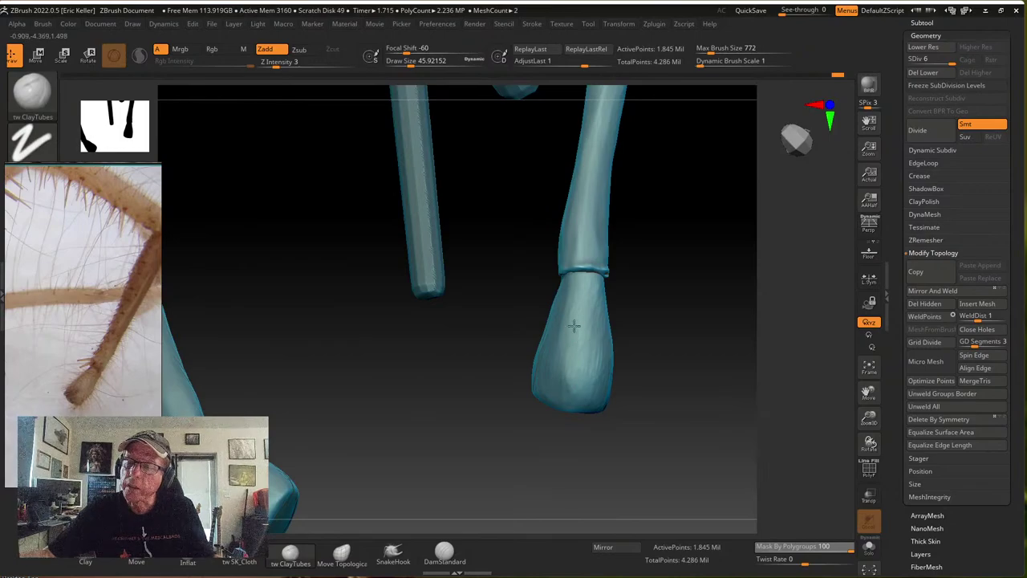
{"action": "left_click_drag", "start_coordinate": [570, 314], "coordinate": [593, 382]}
{"action": "mouse_move", "coordinate": [595, 299]}
{"action": "left_mouse_down"}
{"action": "mouse_move", "coordinate": [592, 383]}
{"action": "mouse_move", "coordinate": [580, 288]}
{"action": "mouse_move", "coordinate": [570, 318]}
{"action": "mouse_move", "coordinate": [599, 344]}
{"action": "left_mouse_up"}
{"action": "left_click_drag", "start_coordinate": [647, 382], "coordinate": [598, 321]}
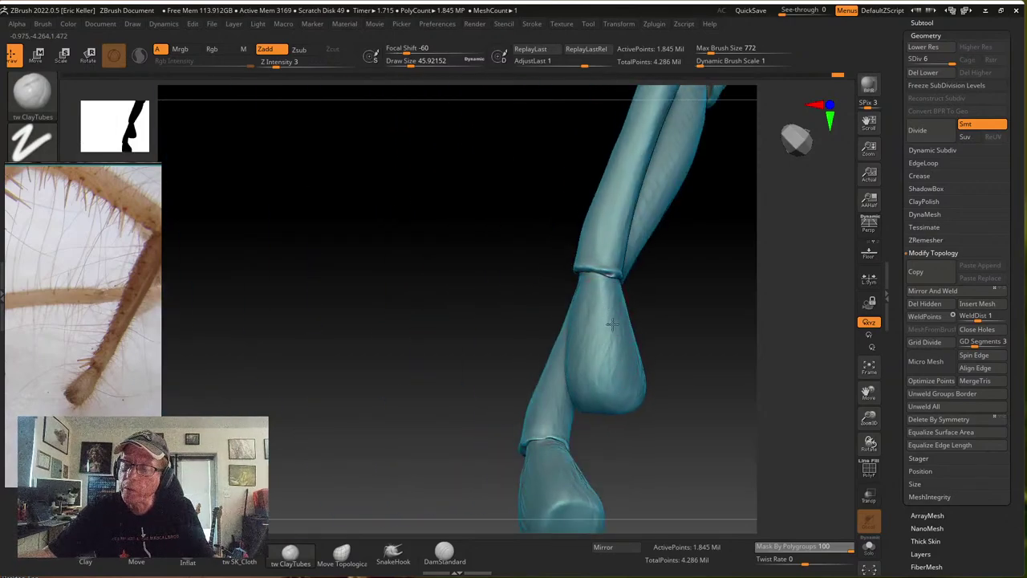
Build up the club's broad face and blunt end with tw ClayTubes strokes, blending them along the sides toward the collar
{"action": "mouse_move", "coordinate": [667, 334]}
{"action": "right_mouse_down"}
{"action": "mouse_move", "coordinate": [619, 313]}
{"action": "mouse_move", "coordinate": [654, 338]}
{"action": "right_mouse_up"}
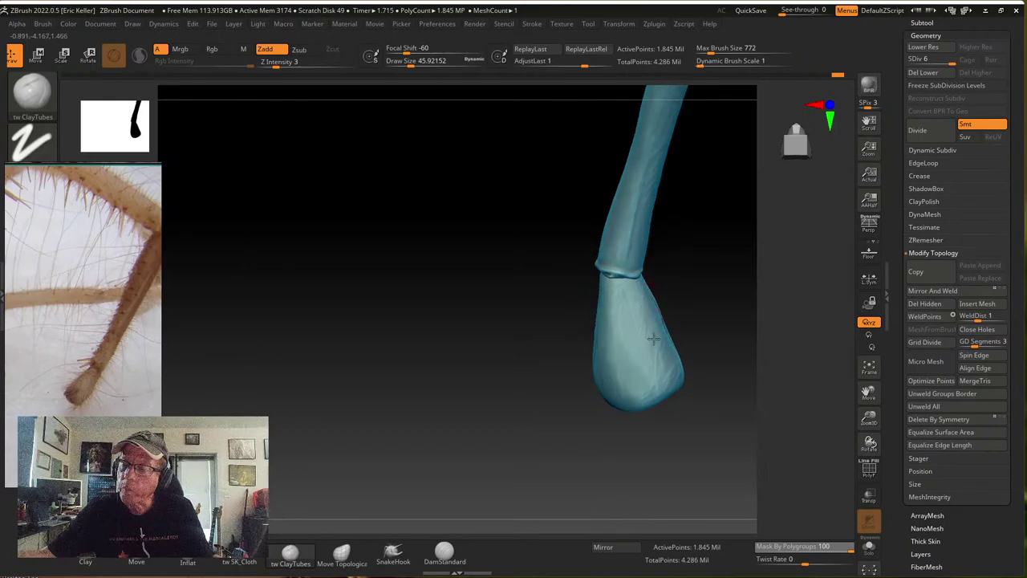
{"action": "left_click_drag", "start_coordinate": [637, 355], "coordinate": [638, 379]}
{"action": "left_click_drag", "start_coordinate": [622, 325], "coordinate": [629, 383]}
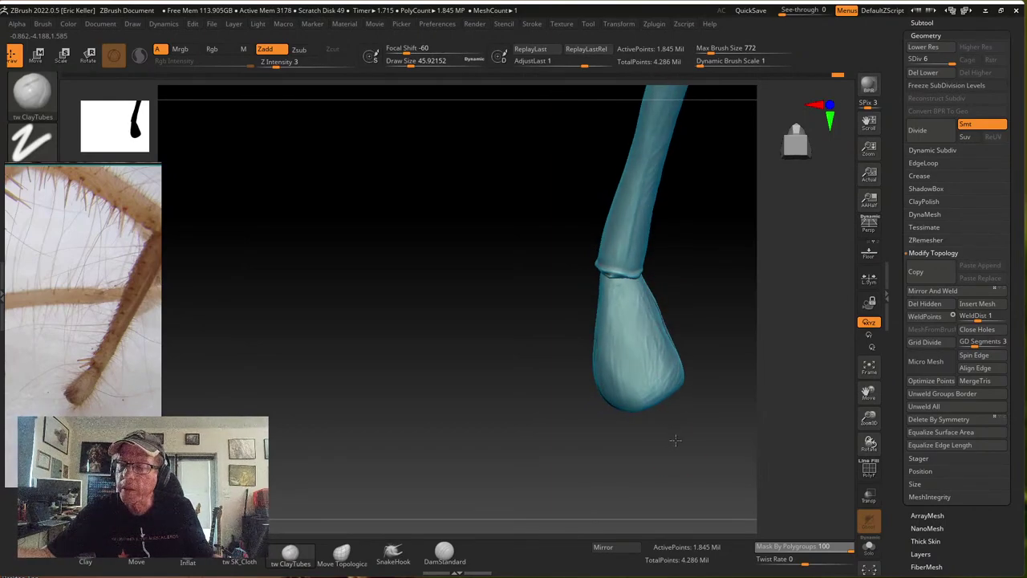
{"action": "right_click_drag", "start_coordinate": [676, 440], "coordinate": [630, 347]}
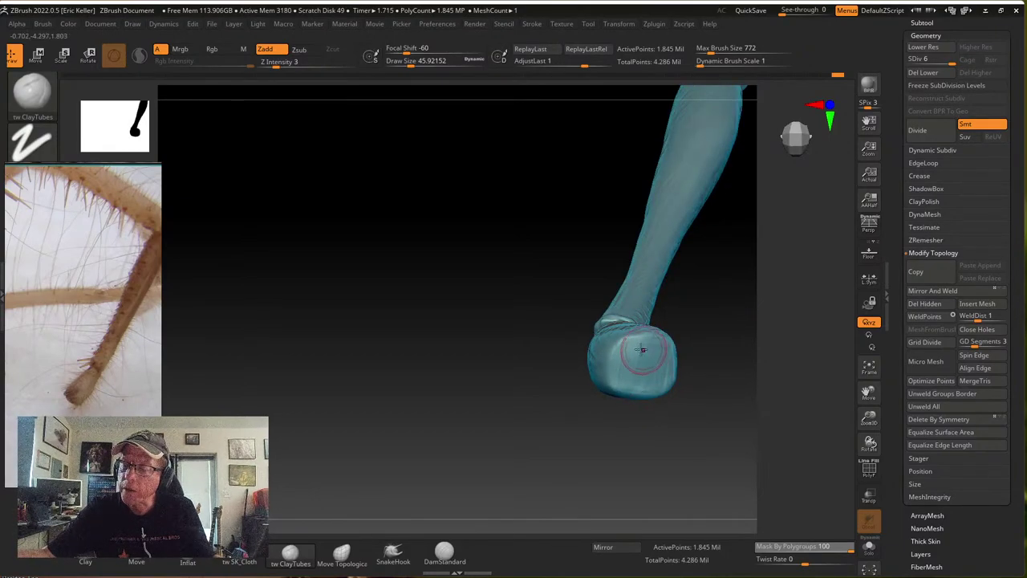
{"action": "right_click_drag", "start_coordinate": [656, 383], "coordinate": [646, 341]}
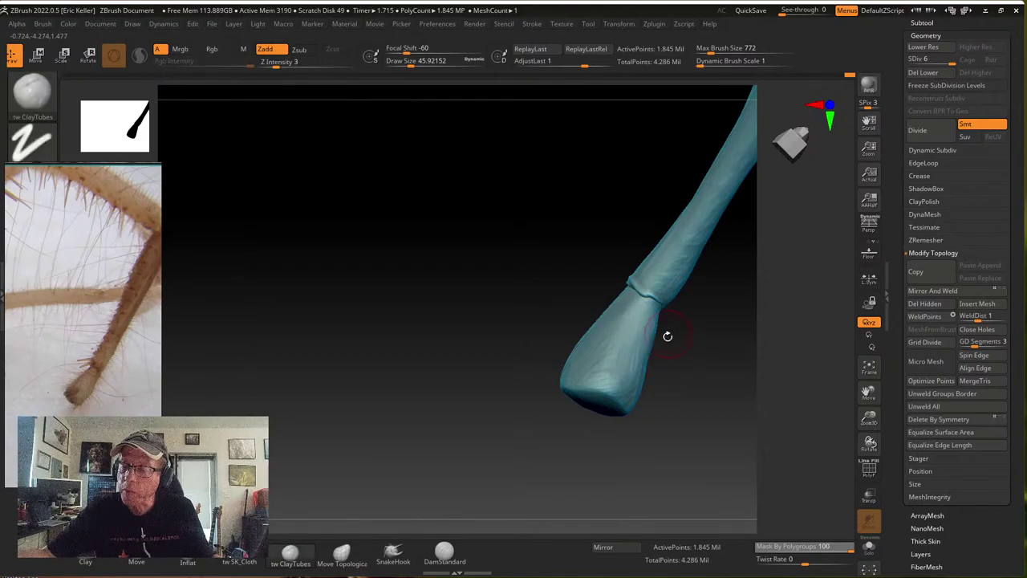
{"action": "right_click_drag", "start_coordinate": [667, 335], "coordinate": [646, 315]}
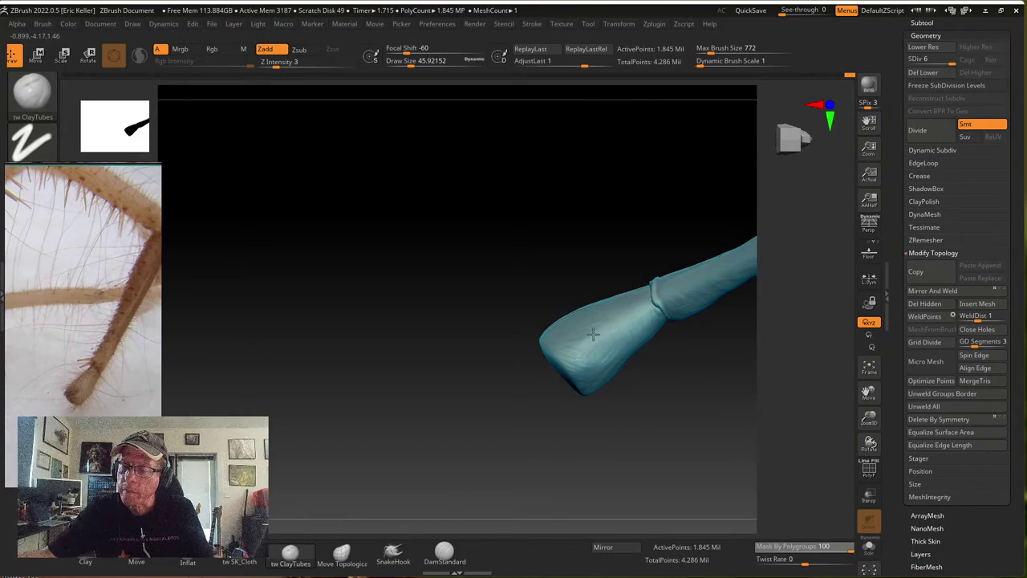
{"action": "right_click_drag", "start_coordinate": [585, 368], "coordinate": [606, 319]}
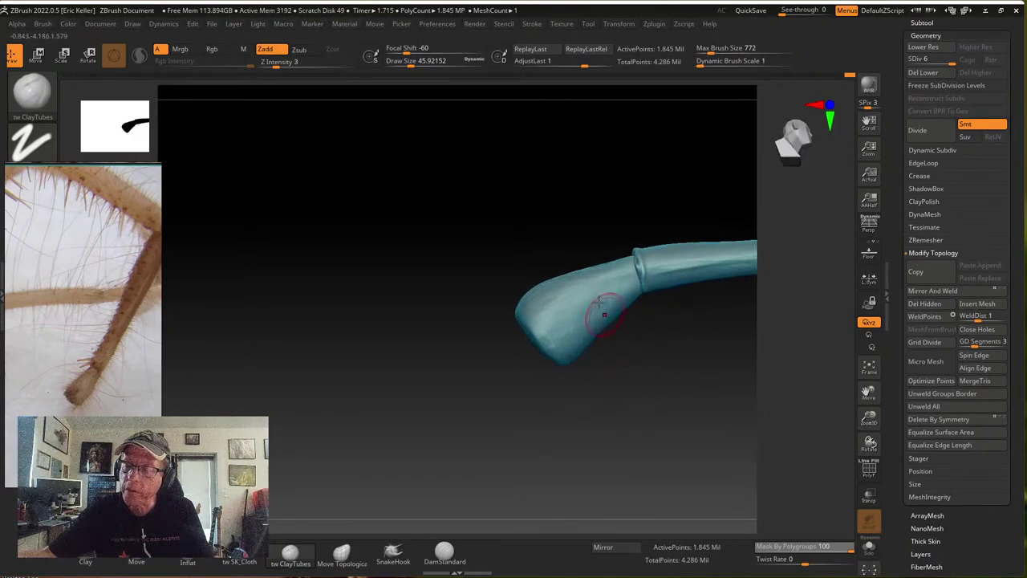
{"action": "right_click_drag", "start_coordinate": [556, 300], "coordinate": [500, 394]}
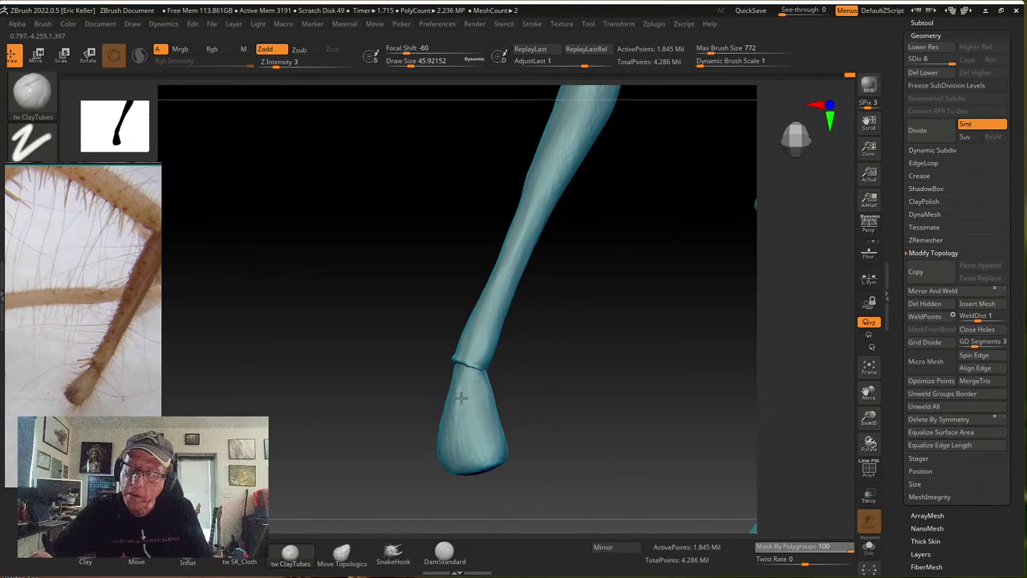
Refine the opposite foreleg's club with light tw ClayTubes strokes and smoothing, from below the collar to the blunt end
{"action": "right_click_drag", "start_coordinate": [486, 415], "coordinate": [481, 390]}
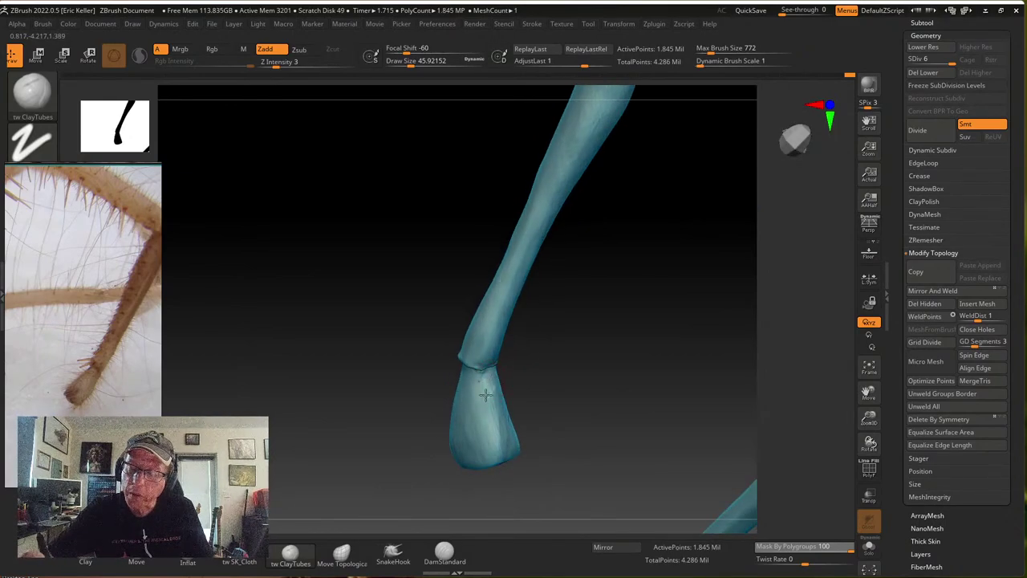
{"action": "key", "text": "shift"}
{"action": "left_click_drag", "start_coordinate": [523, 365], "coordinate": [549, 402], "text": "ctrl"}
{"action": "right_click_drag", "start_coordinate": [527, 379], "coordinate": [490, 389]}
{"action": "key", "text": "shift"}
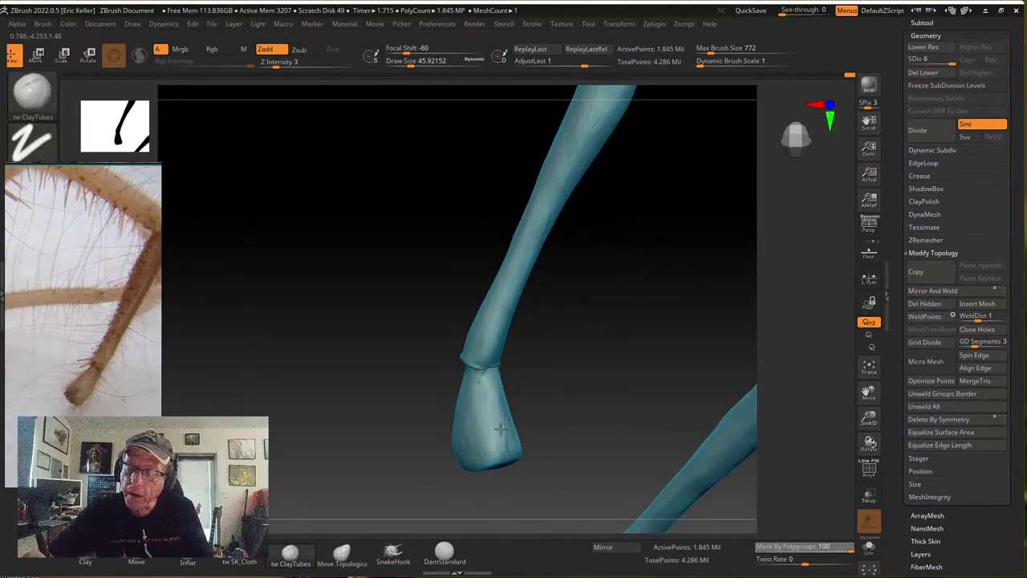
{"action": "right_click_drag", "start_coordinate": [532, 403], "coordinate": [581, 379]}
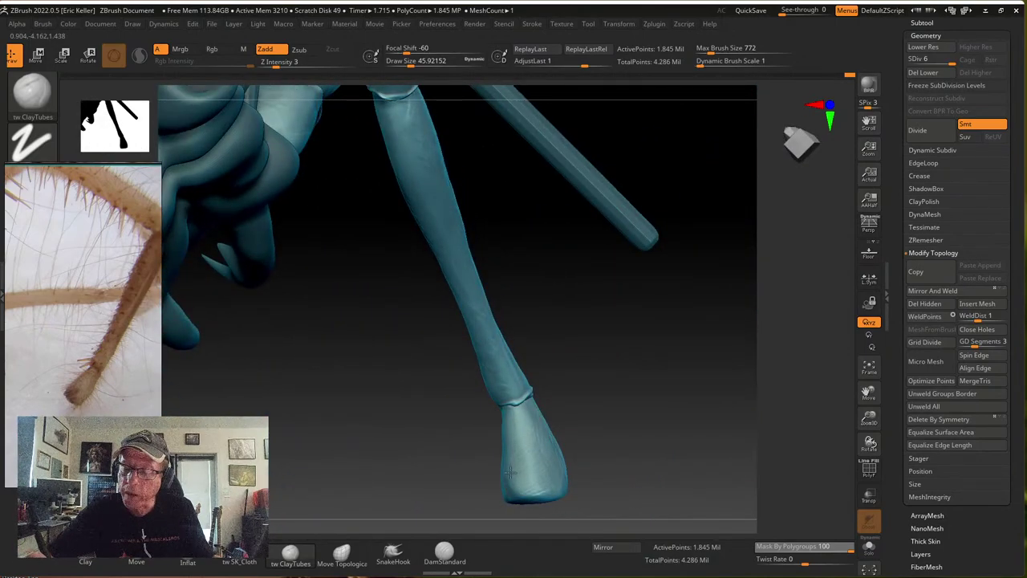
{"action": "right_click_drag", "start_coordinate": [509, 472], "coordinate": [533, 437]}
{"action": "right_click_drag", "start_coordinate": [555, 487], "coordinate": [557, 401]}
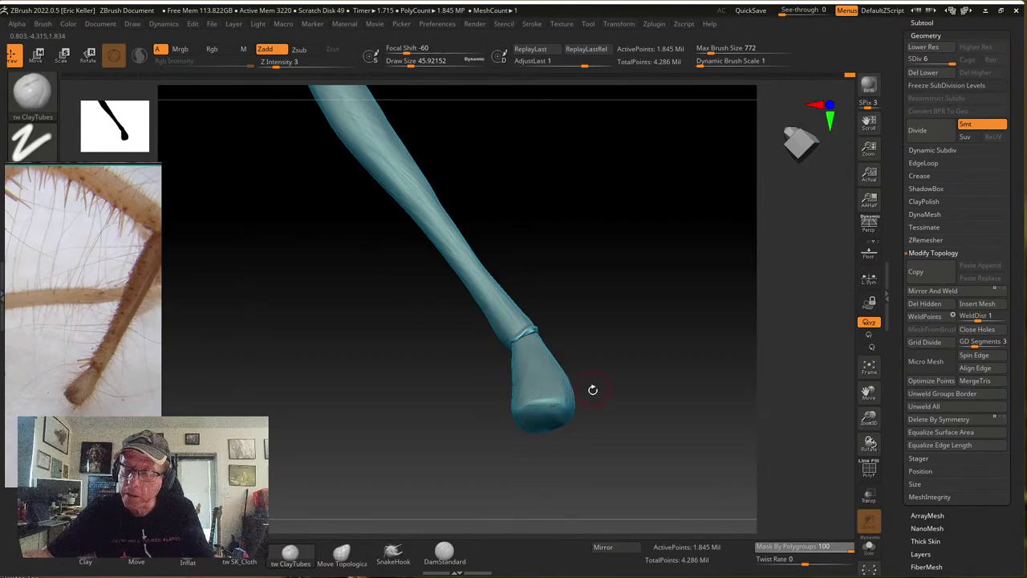
{"action": "mouse_move", "coordinate": [593, 390]}
{"action": "left_mouse_down"}
{"action": "mouse_move", "coordinate": [573, 392]}
{"action": "mouse_move", "coordinate": [578, 358]}
{"action": "mouse_move", "coordinate": [559, 372]}
{"action": "mouse_move", "coordinate": [572, 403]}
{"action": "mouse_move", "coordinate": [623, 344]}
{"action": "mouse_move", "coordinate": [631, 362]}
{"action": "left_mouse_up"}
{"action": "mouse_move", "coordinate": [638, 408]}
{"action": "left_mouse_down"}
{"action": "mouse_move", "coordinate": [598, 414]}
{"action": "mouse_move", "coordinate": [606, 423]}
{"action": "left_mouse_up"}
Polish the club's front and side planes with the hPolish brush, smoothing the edge of its blunt end
{"action": "left_click", "coordinate": [32, 92]}
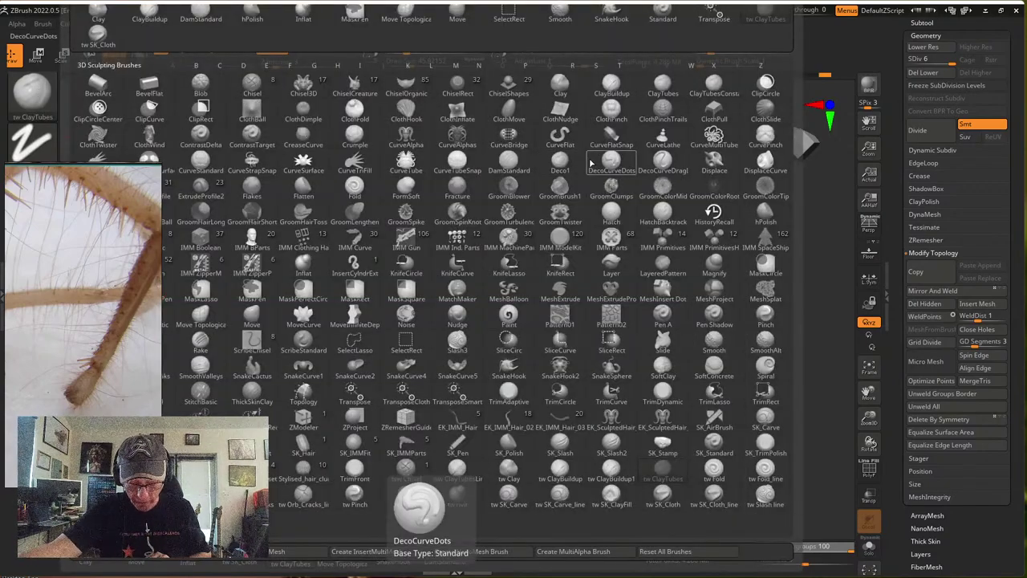
{"action": "key", "text": "h"}
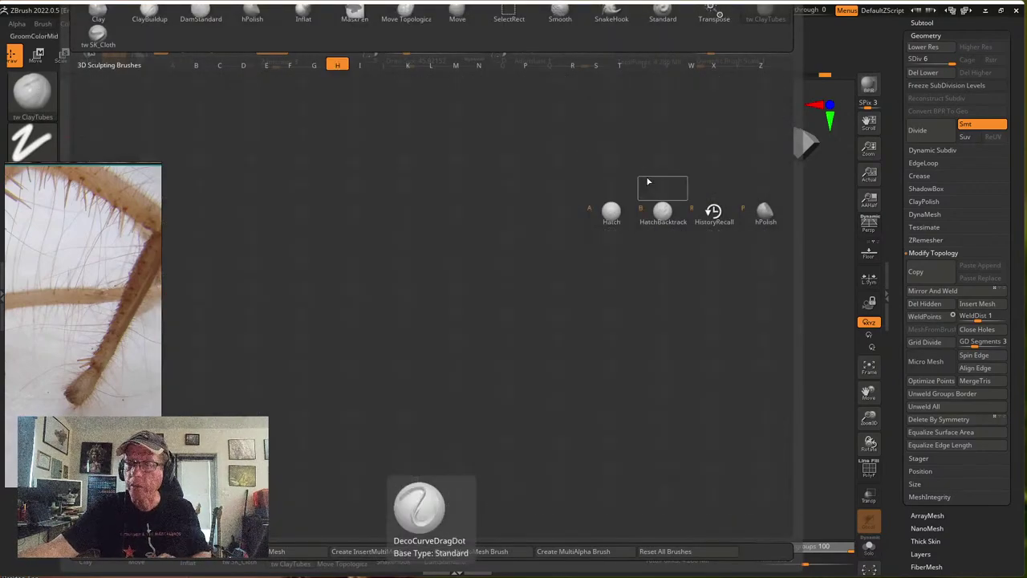
{"action": "left_click", "coordinate": [763, 213]}
{"action": "mouse_move", "coordinate": [634, 353]}
{"action": "left_mouse_down"}
{"action": "mouse_move", "coordinate": [544, 417]}
{"action": "mouse_move", "coordinate": [520, 411]}
{"action": "mouse_move", "coordinate": [533, 421]}
{"action": "mouse_move", "coordinate": [620, 347]}
{"action": "left_mouse_up"}
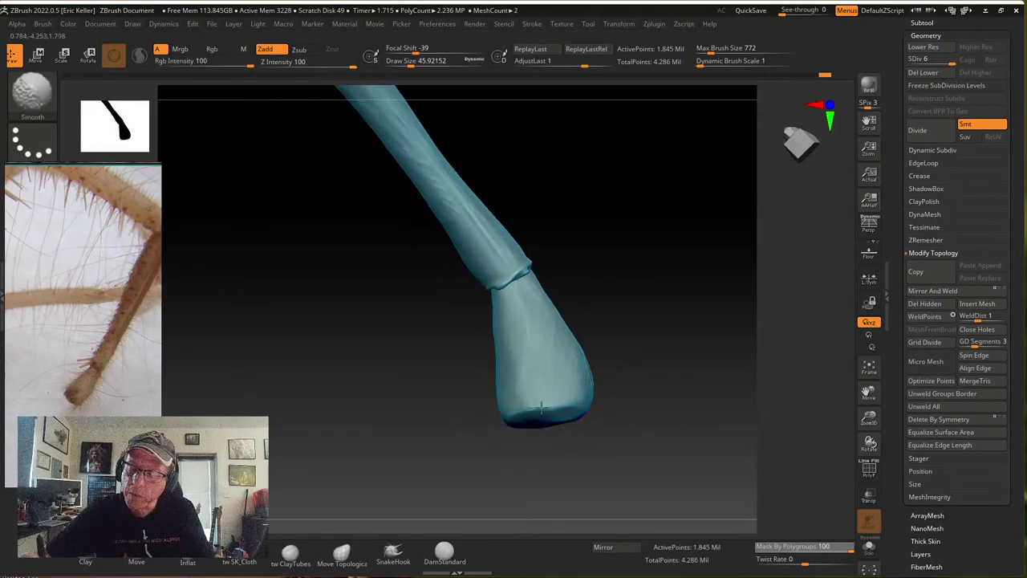
{"action": "left_click_drag", "start_coordinate": [526, 404], "coordinate": [531, 398], "text": "shift"}
{"action": "left_click_drag", "start_coordinate": [626, 348], "coordinate": [545, 305]}
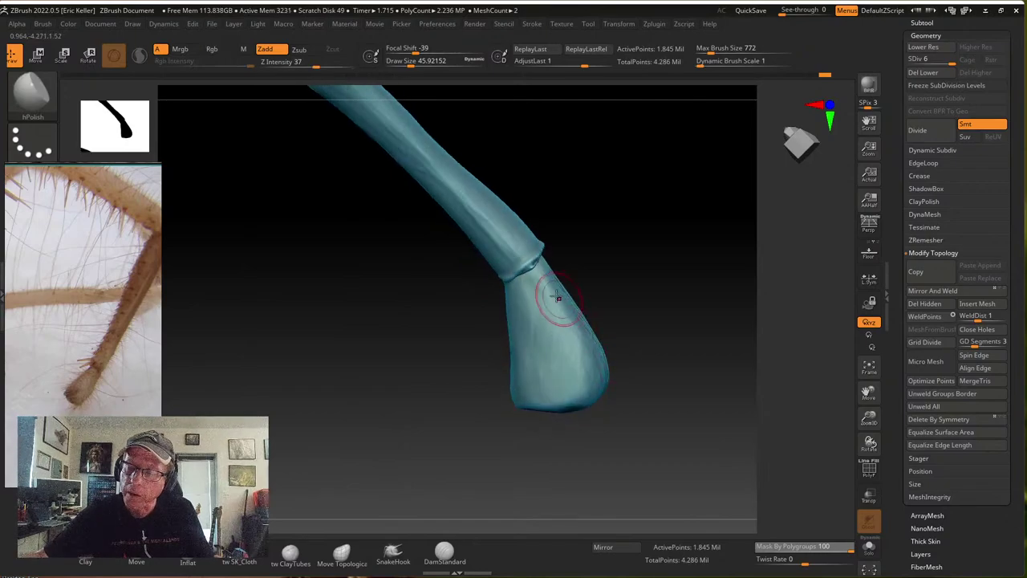
{"action": "left_click_drag", "start_coordinate": [556, 266], "coordinate": [546, 284]}
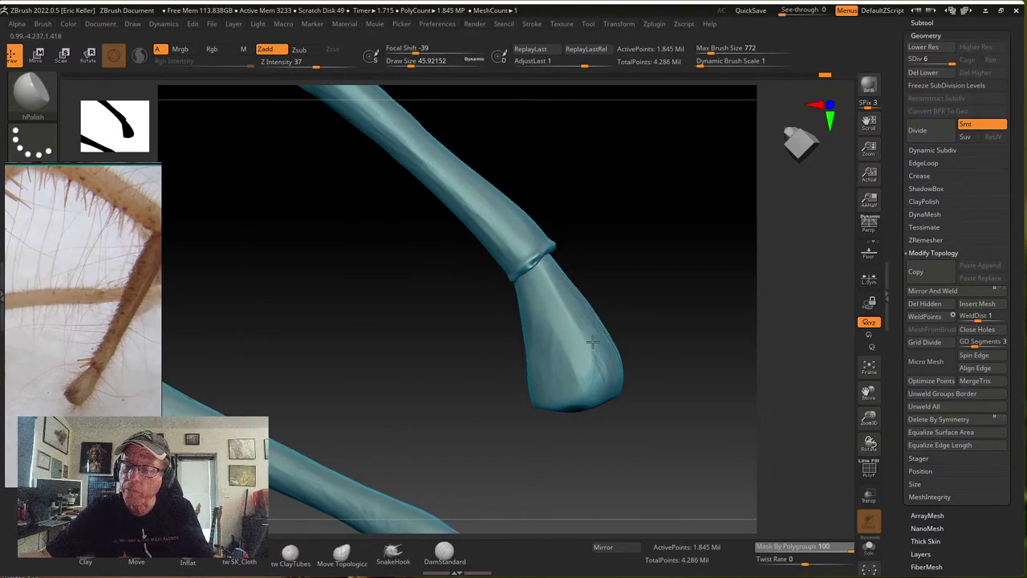
{"action": "left_click_drag", "start_coordinate": [608, 278], "coordinate": [539, 303]}
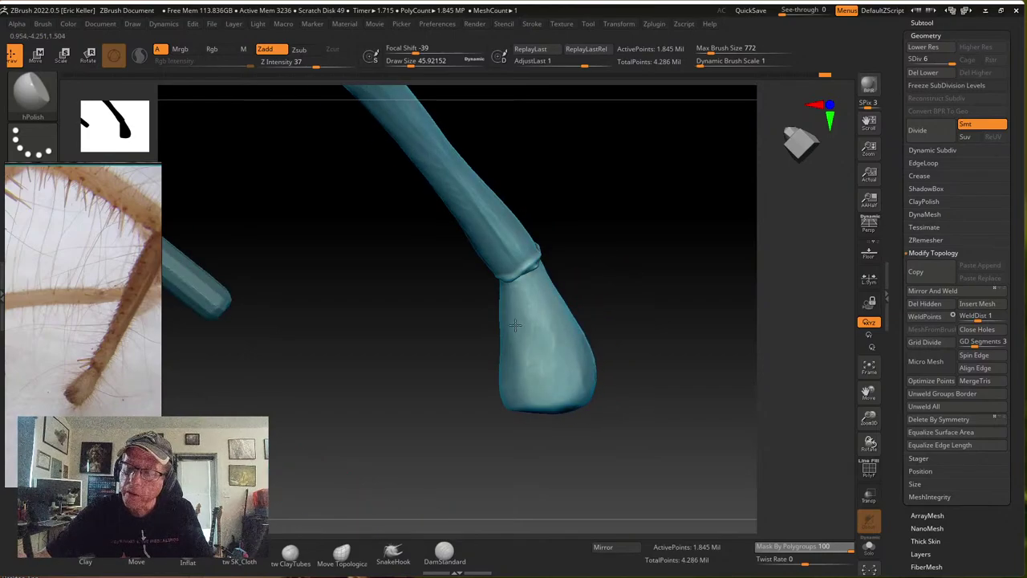
{"action": "left_click_drag", "start_coordinate": [612, 363], "coordinate": [510, 325]}
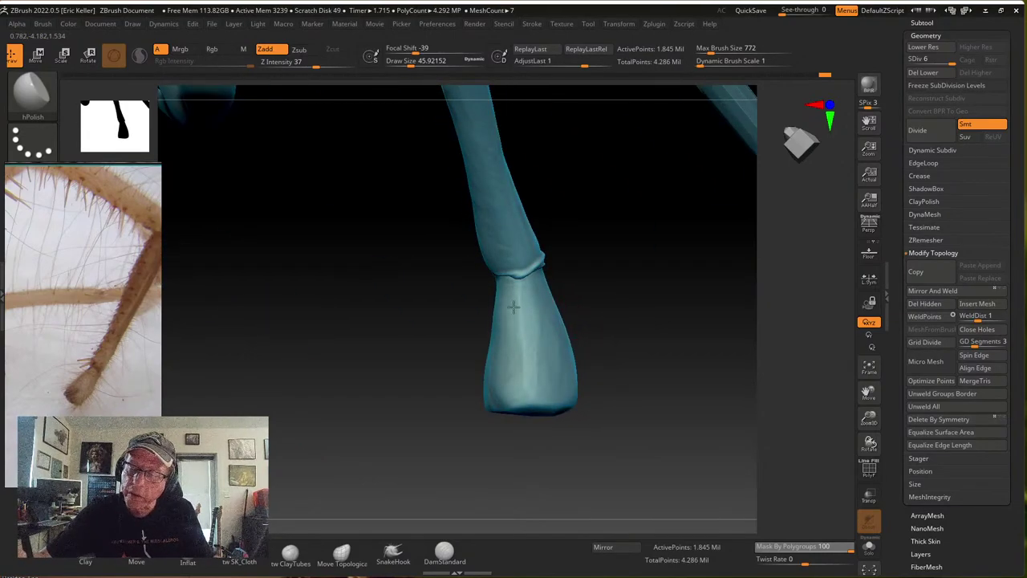
Flatten the club's inner side and broad back face with hPolish, smoothing the strokes between the collar and flared end
{"action": "mouse_move", "coordinate": [513, 306]}
{"action": "right_mouse_down"}
{"action": "mouse_move", "coordinate": [599, 293]}
{"action": "mouse_move", "coordinate": [550, 277]}
{"action": "mouse_move", "coordinate": [501, 296]}
{"action": "right_mouse_up"}
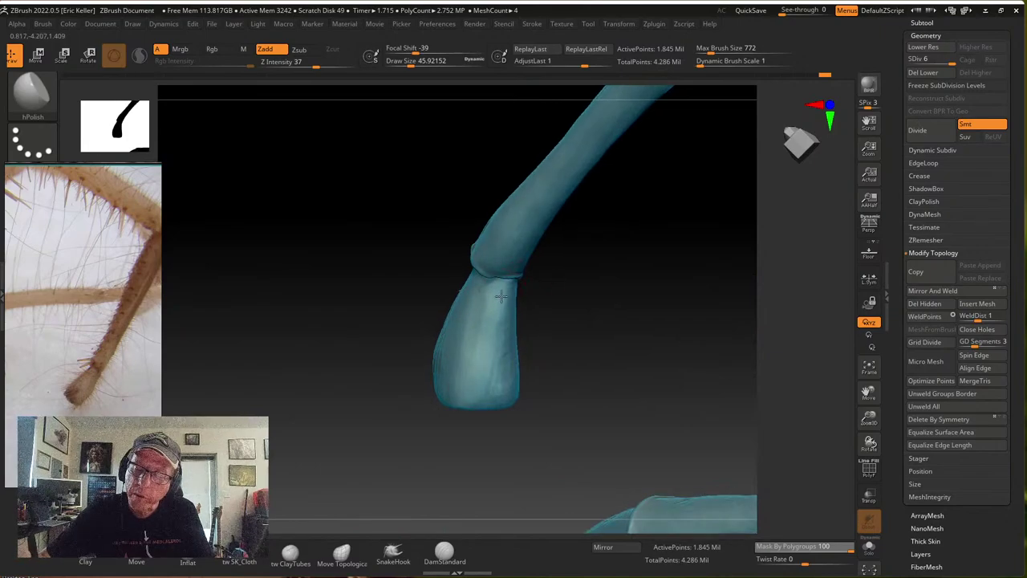
{"action": "right_click_drag", "start_coordinate": [481, 362], "coordinate": [423, 343]}
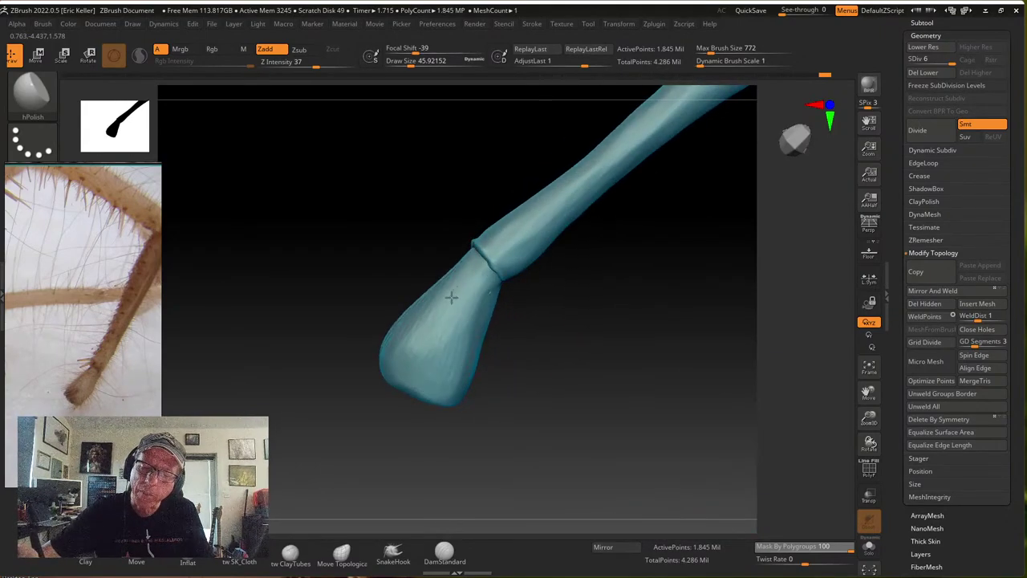
{"action": "left_click_drag", "start_coordinate": [452, 297], "coordinate": [455, 291]}
{"action": "left_click_drag", "start_coordinate": [454, 291], "coordinate": [465, 316], "text": "shift"}
{"action": "left_click_drag", "start_coordinate": [458, 362], "coordinate": [445, 355]}
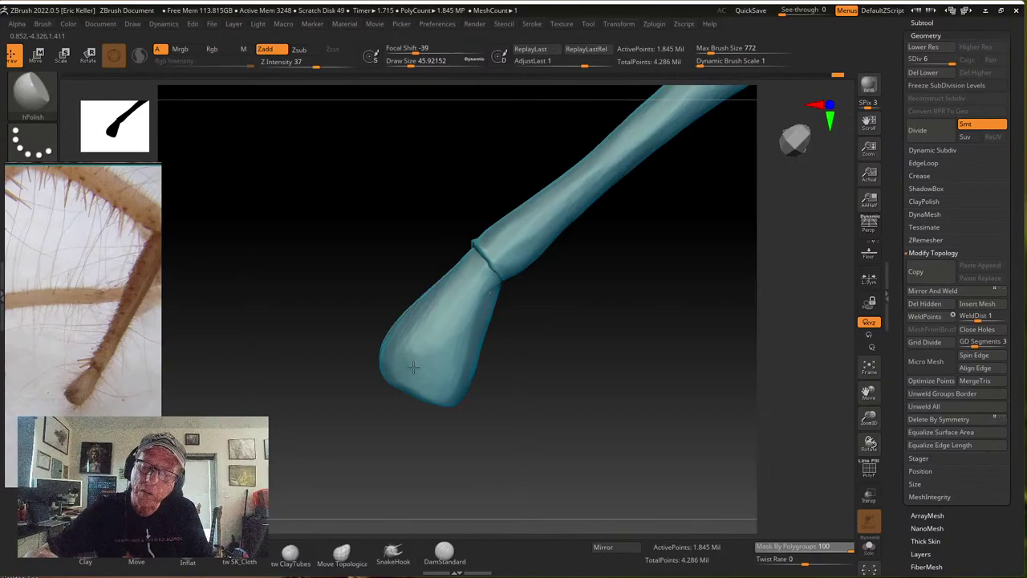
{"action": "right_click_drag", "start_coordinate": [486, 362], "coordinate": [521, 353]}
{"action": "left_click_drag", "start_coordinate": [481, 309], "coordinate": [456, 380]}
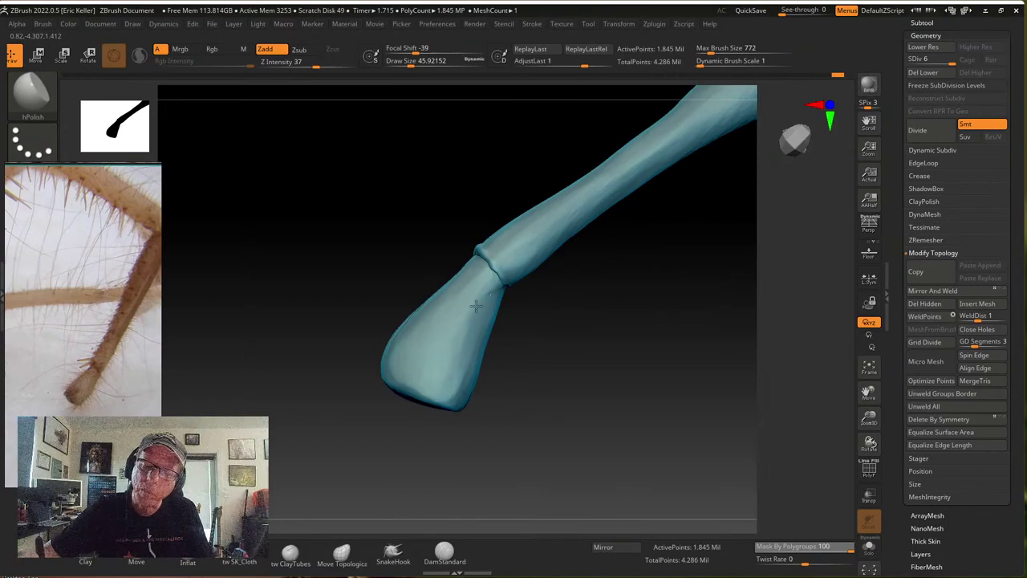
{"action": "mouse_move", "coordinate": [465, 302]}
{"action": "left_mouse_down"}
{"action": "mouse_move", "coordinate": [452, 330]}
{"action": "mouse_move", "coordinate": [487, 282]}
{"action": "mouse_move", "coordinate": [470, 316]}
{"action": "left_mouse_up"}
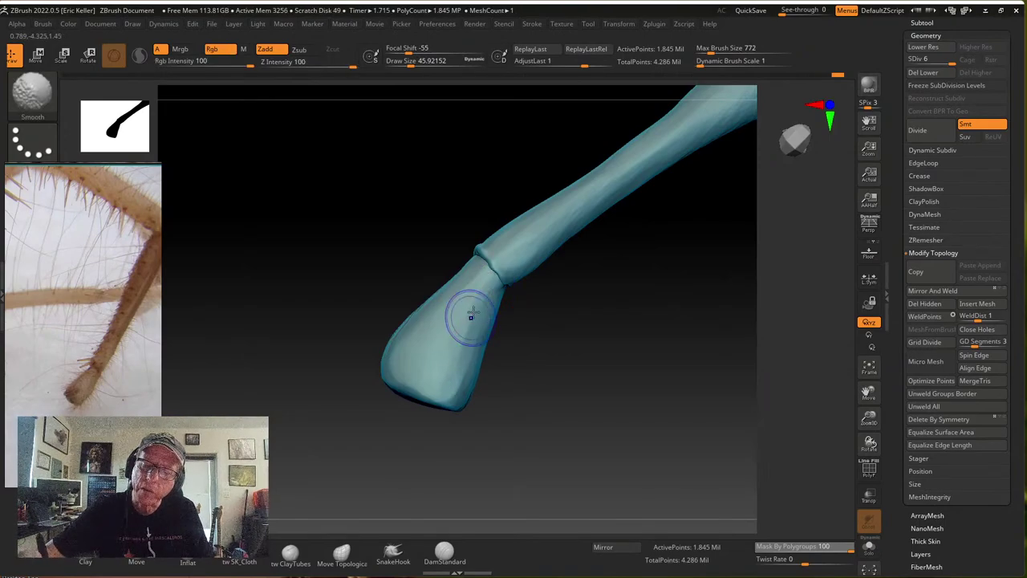
{"action": "right_click_drag", "start_coordinate": [470, 316], "coordinate": [468, 275]}
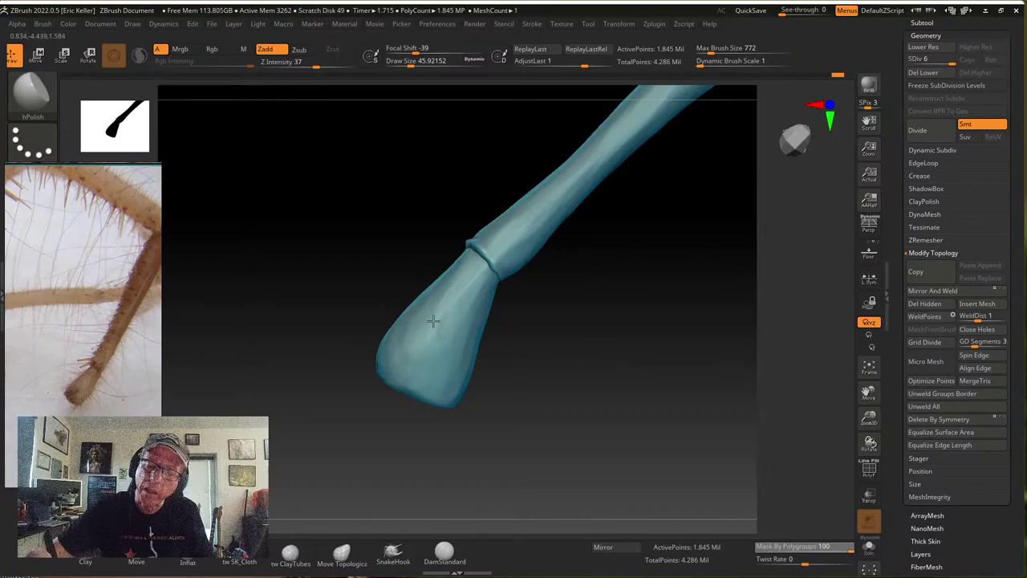
{"action": "left_click_drag", "start_coordinate": [372, 481], "coordinate": [432, 518]}
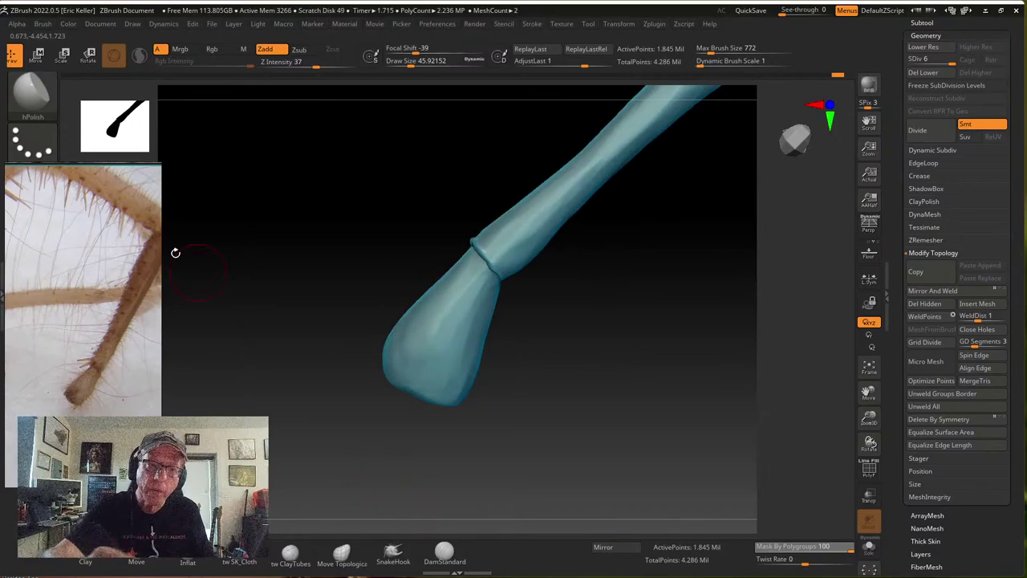
Switch to tw ClayTubes with a draw size of about 38 and layer light strokes across the club's broad face, smoothing them below the collar
{"action": "left_click", "coordinate": [32, 93]}
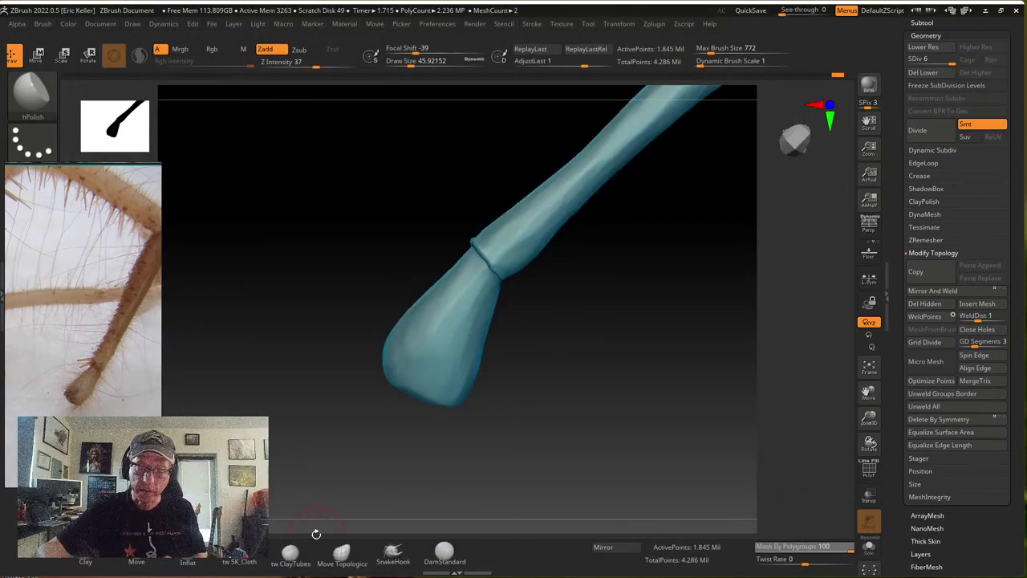
{"action": "left_click", "coordinate": [290, 554]}
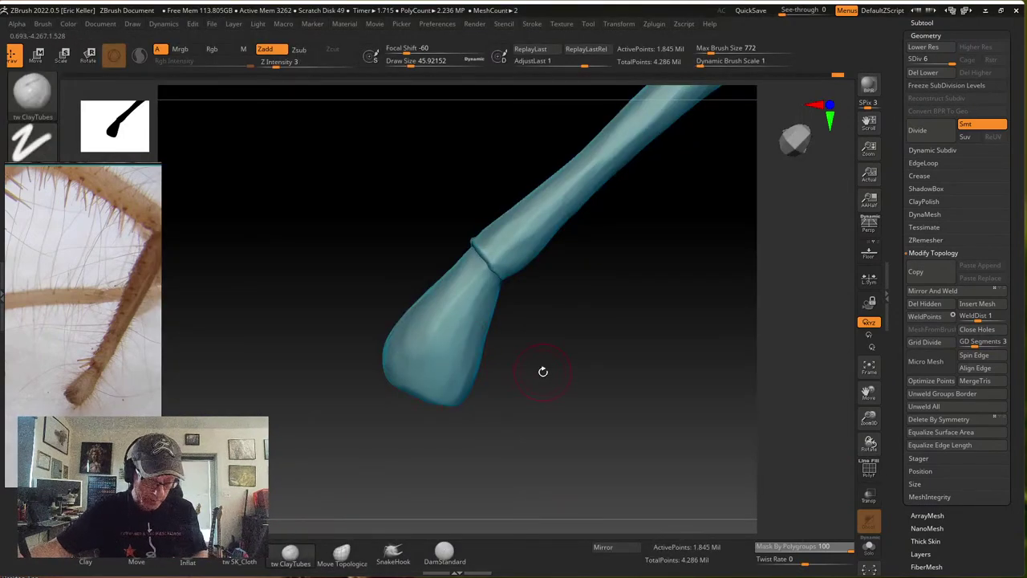
{"action": "key", "text": "s"}
{"action": "left_click_drag", "start_coordinate": [545, 367], "coordinate": [540, 366]}
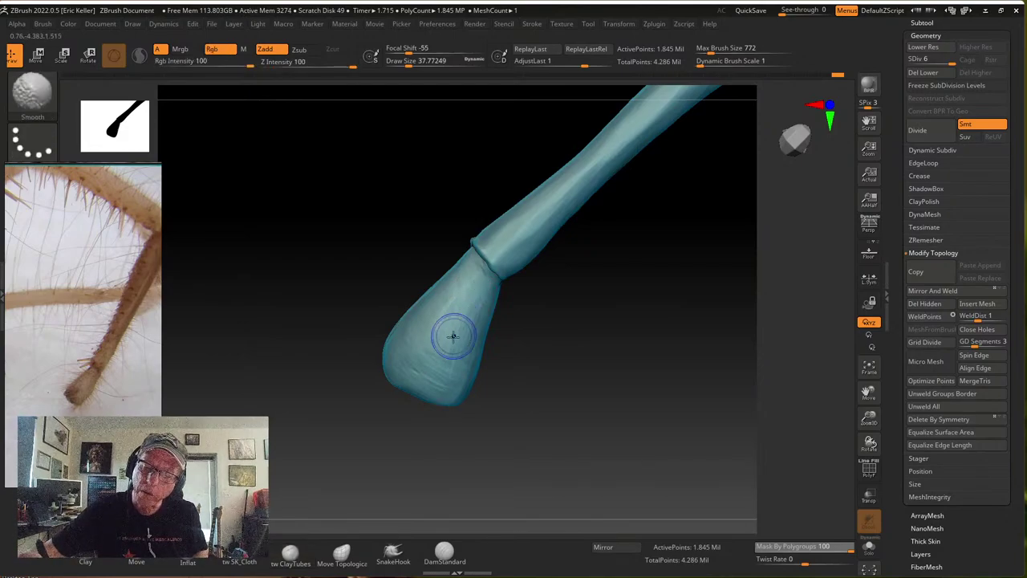
{"action": "left_click_drag", "start_coordinate": [491, 318], "coordinate": [500, 322]}
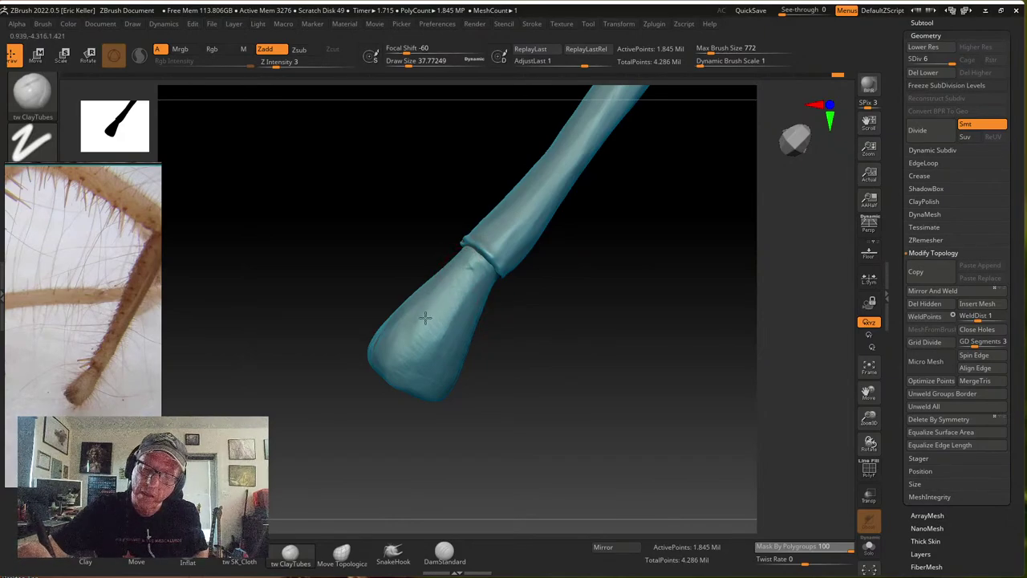
{"action": "left_click_drag", "start_coordinate": [482, 344], "coordinate": [455, 326]}
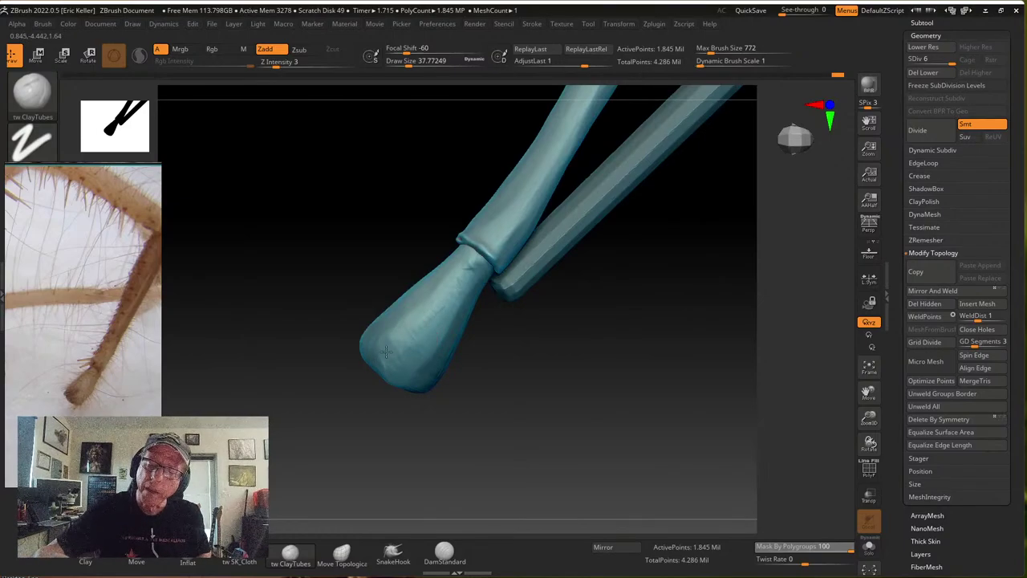
Work fine tw ClayTubes strokes around the club's rounded side and blunt corner, following its form from several angles
{"action": "right_click_drag", "start_coordinate": [436, 347], "coordinate": [455, 270]}
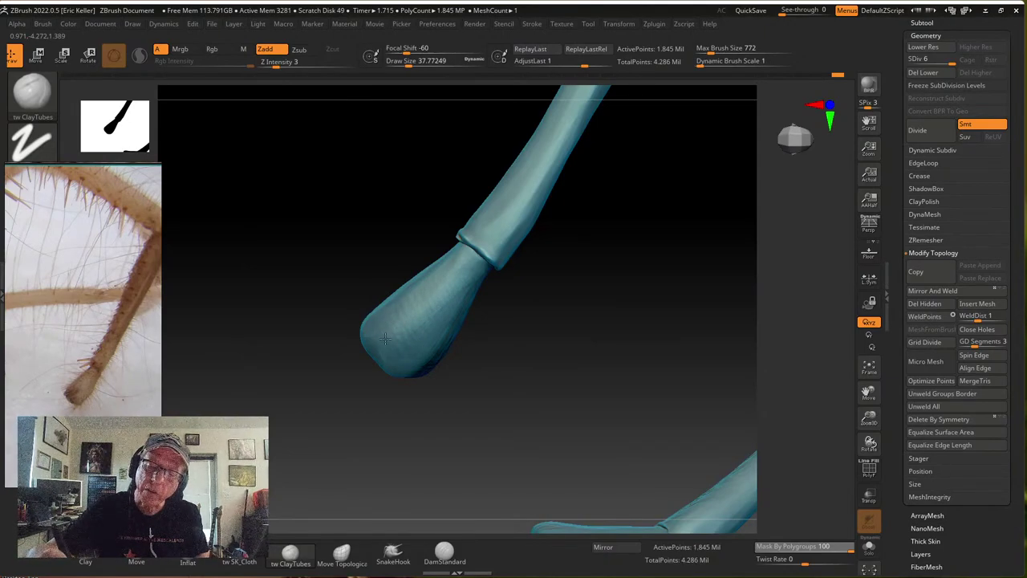
{"action": "right_click_drag", "start_coordinate": [389, 361], "coordinate": [396, 317]}
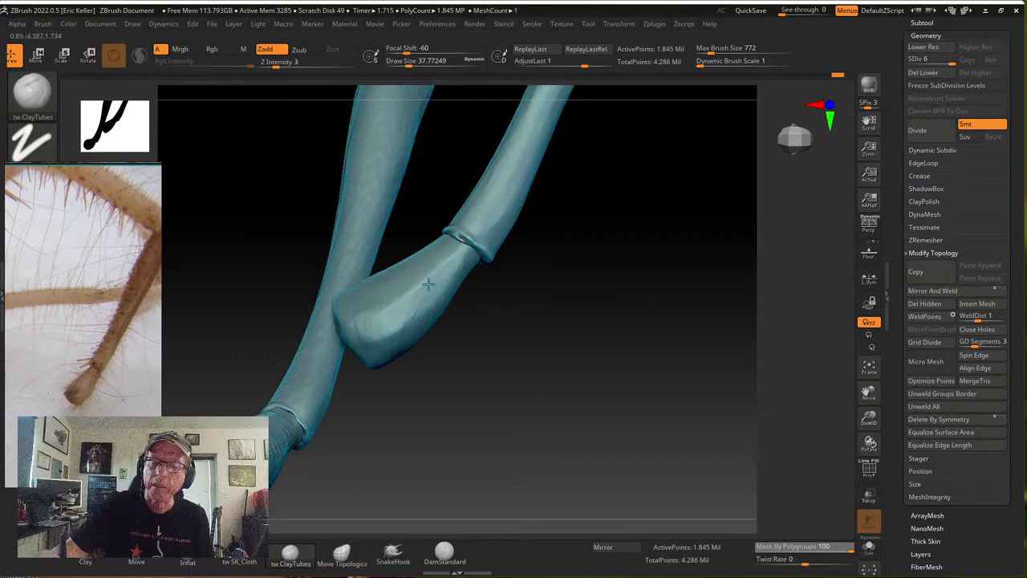
{"action": "mouse_move", "coordinate": [408, 320]}
{"action": "right_mouse_down"}
{"action": "mouse_move", "coordinate": [431, 339]}
{"action": "mouse_move", "coordinate": [456, 409]}
{"action": "mouse_move", "coordinate": [405, 367]}
{"action": "mouse_move", "coordinate": [393, 335]}
{"action": "right_mouse_up"}
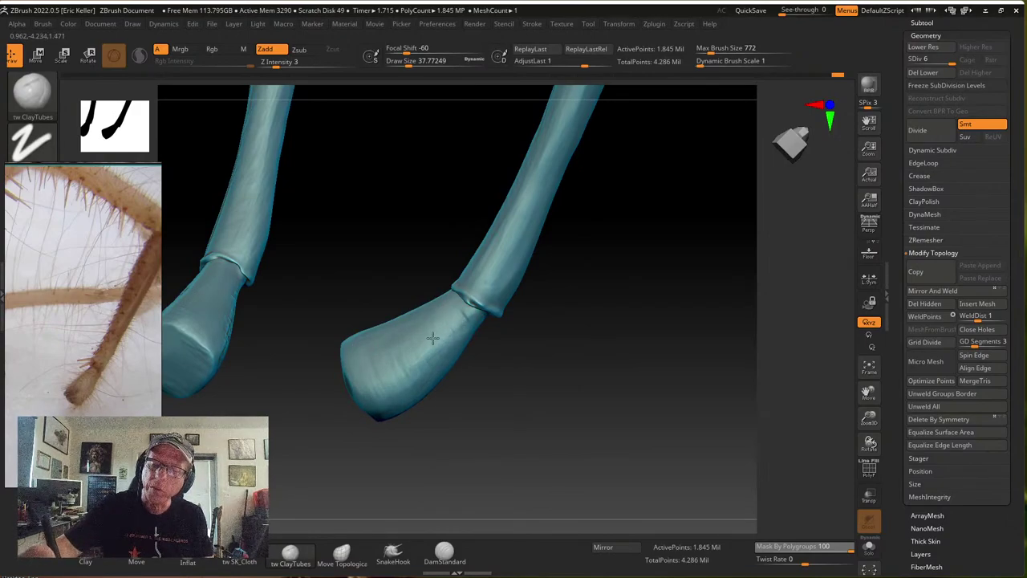
{"action": "right_click_drag", "start_coordinate": [406, 389], "coordinate": [463, 385]}
Build up the club's side with crosswise tw ClayTubes strokes from the collar to the flared end, softening them into the surface
{"action": "key", "text": "ctrl+shift+z"}
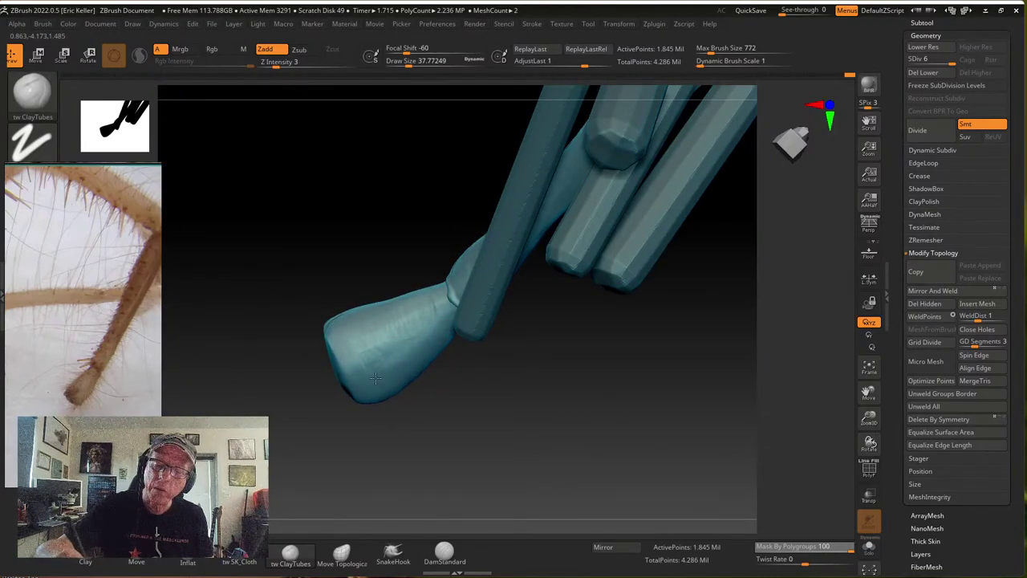
{"action": "key", "text": "ctrl+z"}
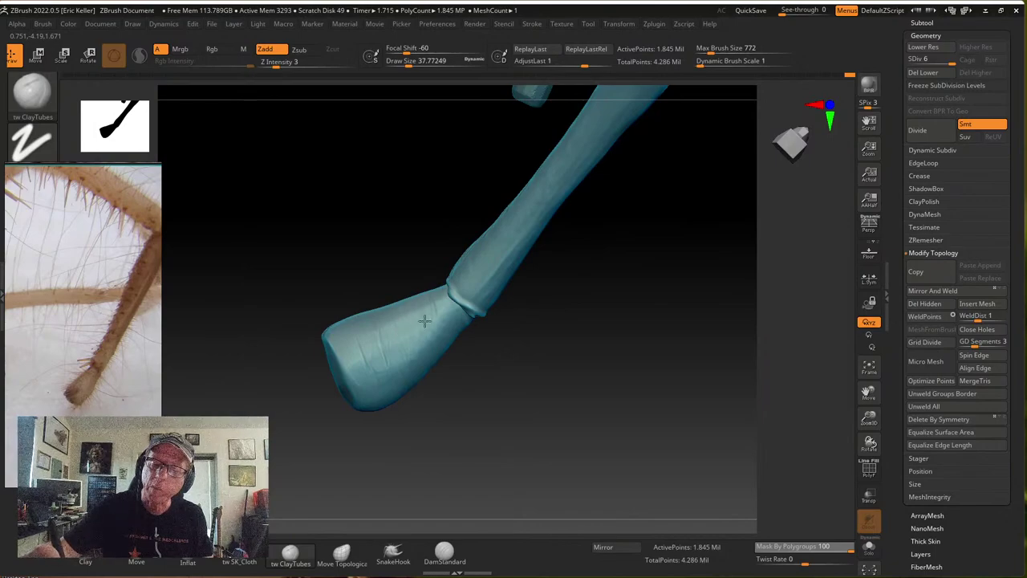
{"action": "key", "text": "ctrl+z"}
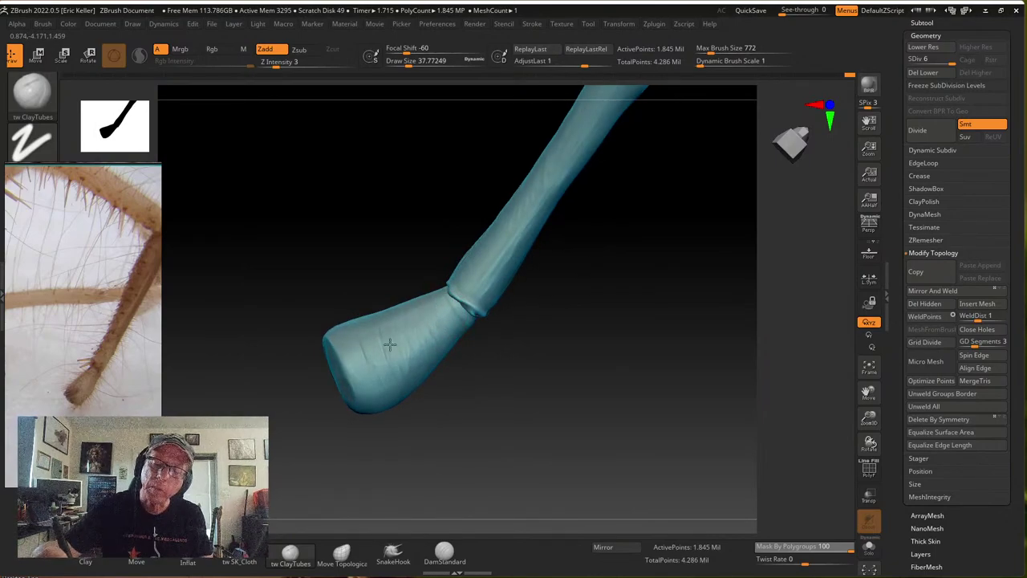
{"action": "key", "text": "ctrl+z"}
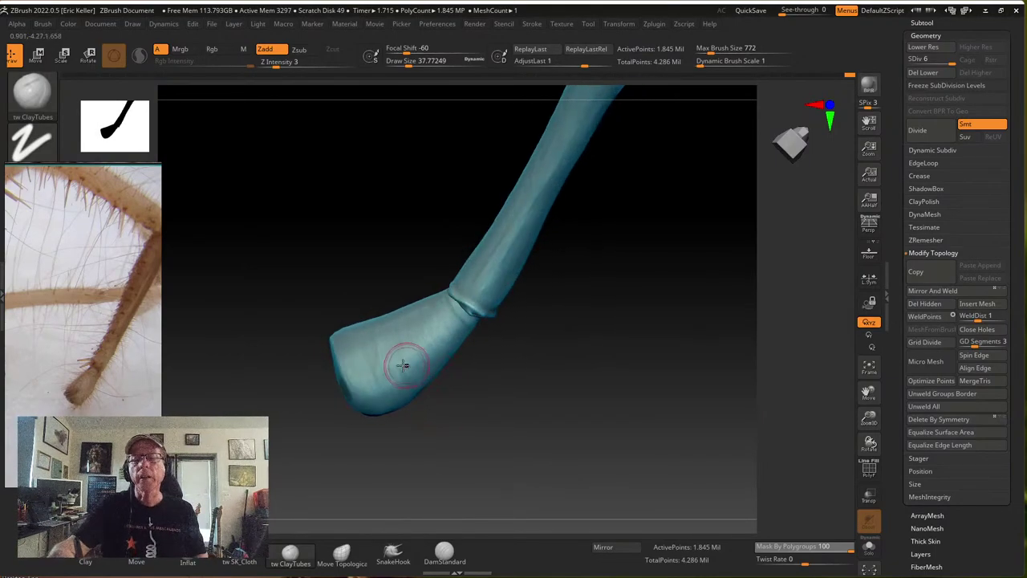
{"action": "key", "text": "ctrl+z"}
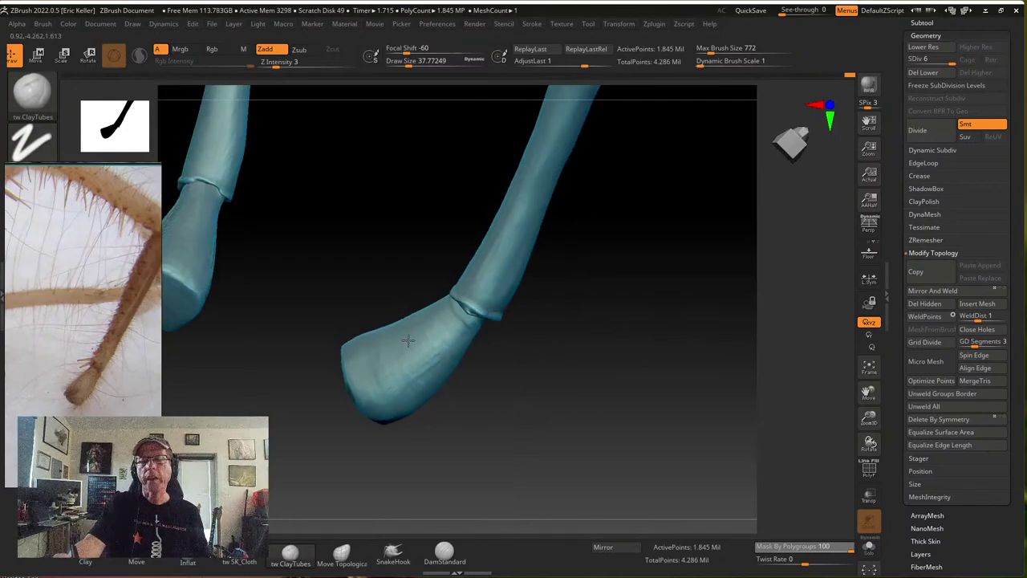
{"action": "key", "text": "ctrl+z"}
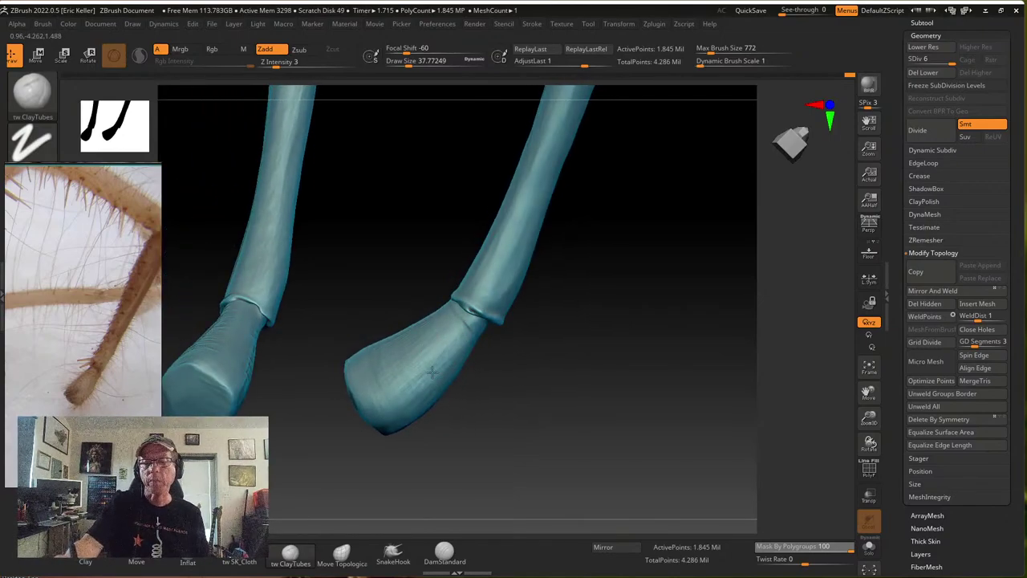
{"action": "key", "text": "ctrl+z"}
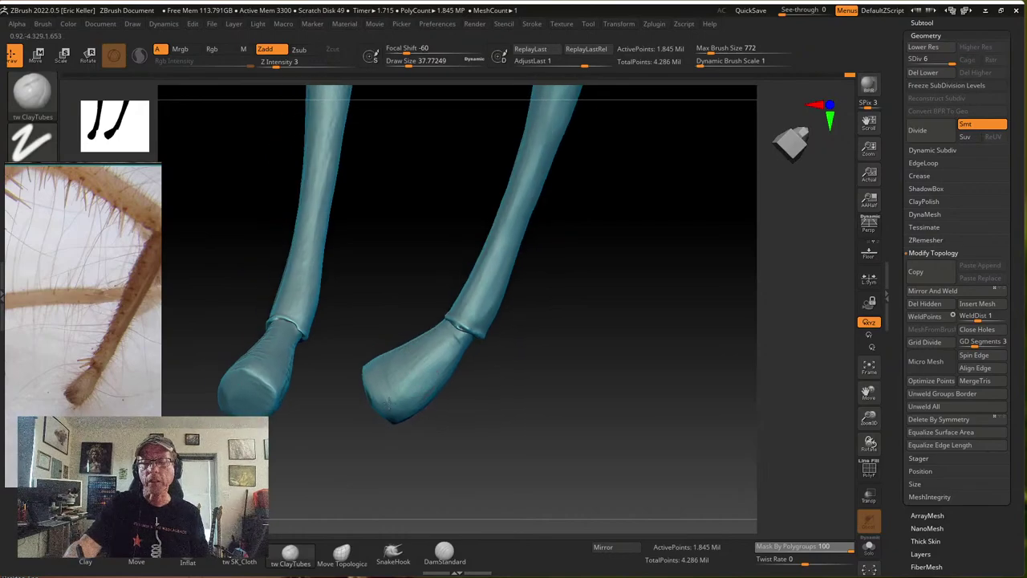
{"action": "key", "text": "ctrl+z"}
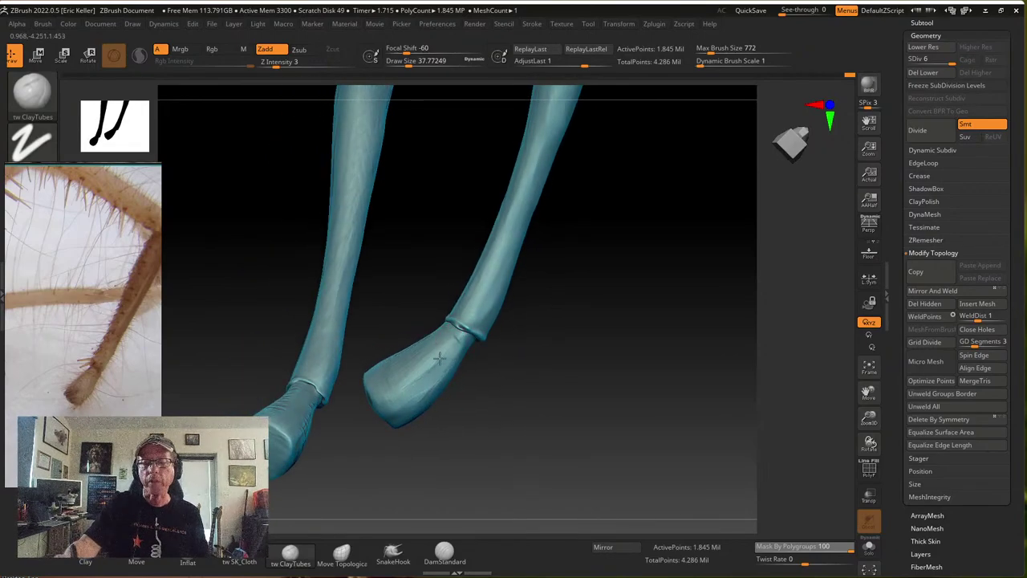
Refine the club's upper and lower side planes with light tw ClayTubes strokes, checking the form from front and side views
{"action": "key", "text": "ctrl+z"}
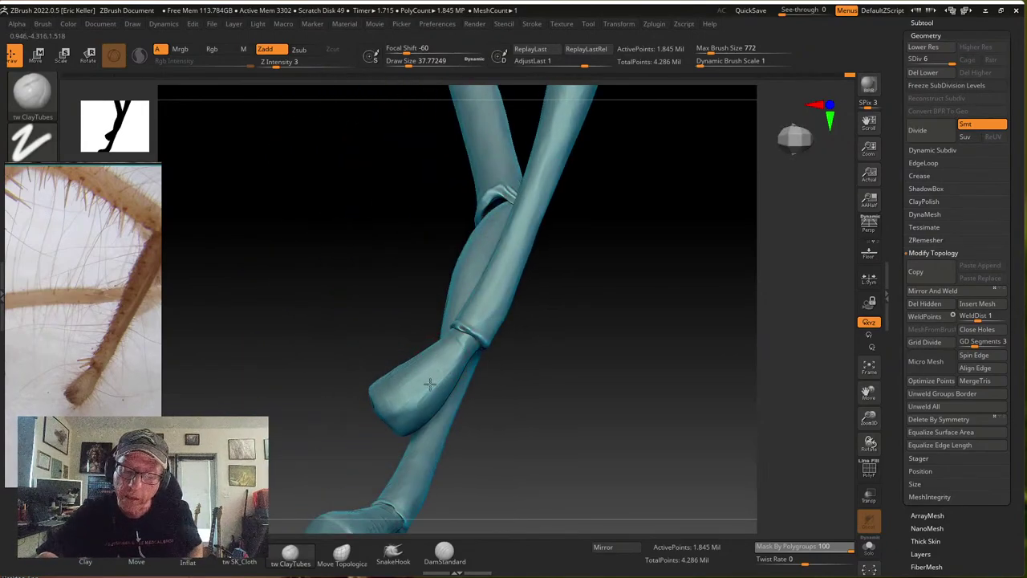
{"action": "key", "text": "ctrl+z"}
{"action": "key", "text": "ctrl+z"}
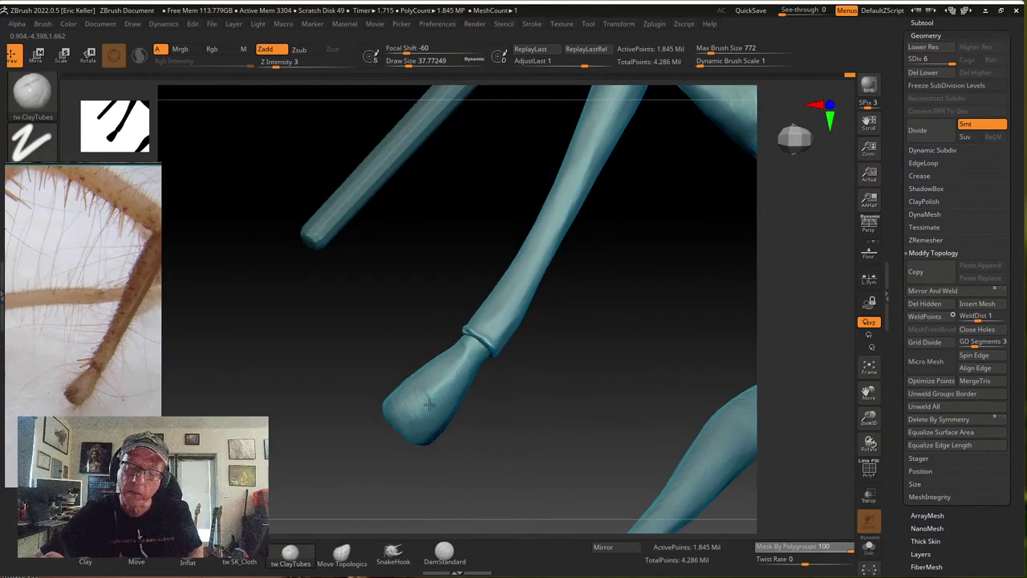
{"action": "key", "text": "ctrl+z"}
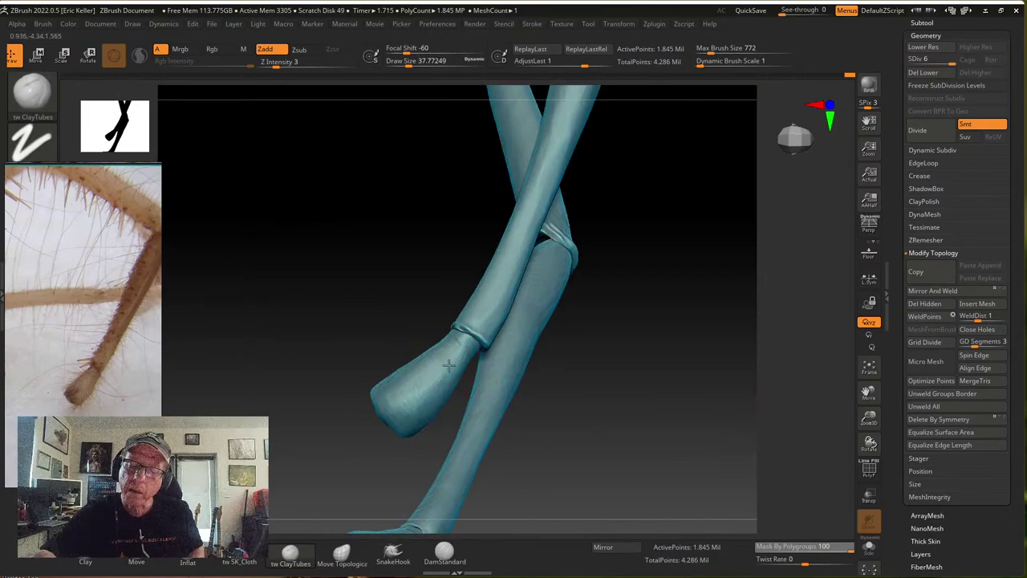
{"action": "key", "text": "ctrl+z"}
{"action": "key", "text": "ctrl+z"}
{"action": "key", "text": "ctrl+z"}
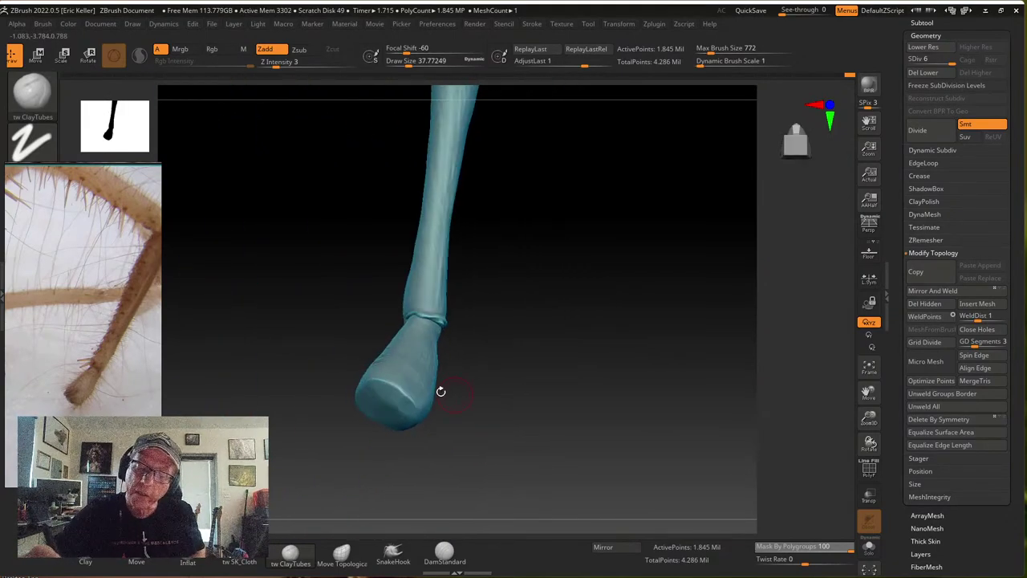
Layer lengthwise tw ClayTubes strokes over the club's front face, running from the collar down to the flared end's rim
{"action": "key", "text": "ctrl+z"}
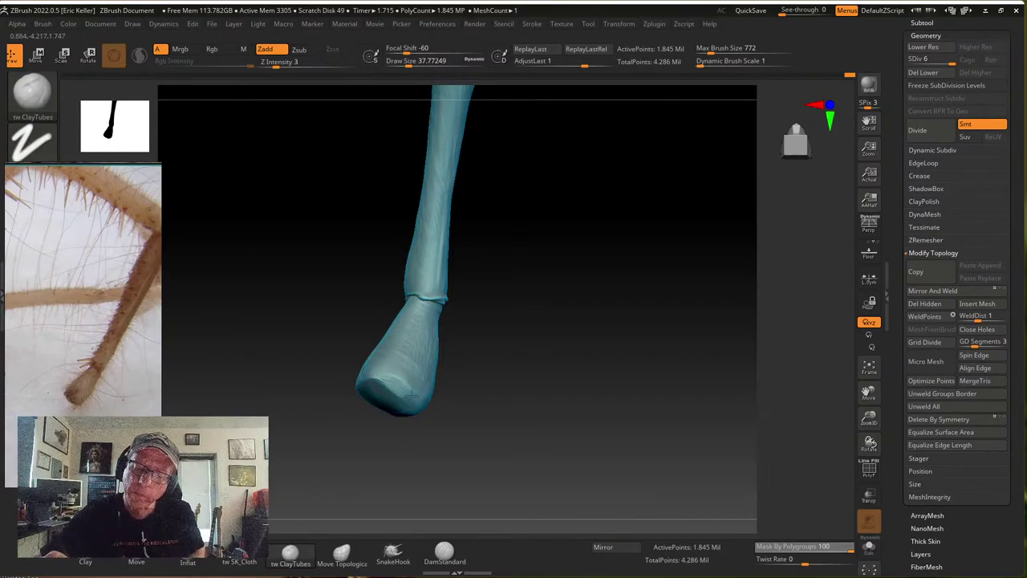
{"action": "key", "text": "ctrl+z"}
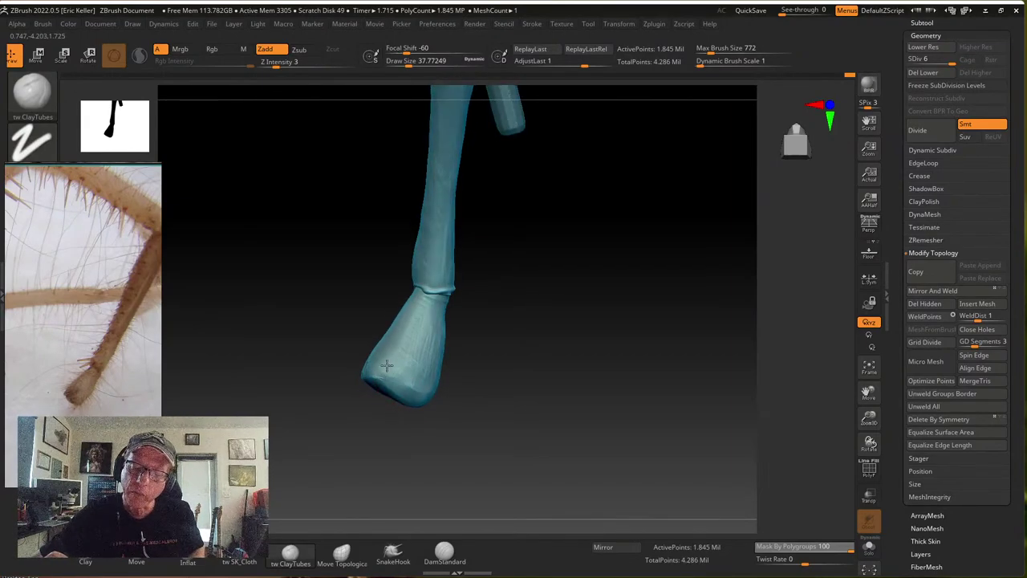
{"action": "key", "text": "ctrl+z"}
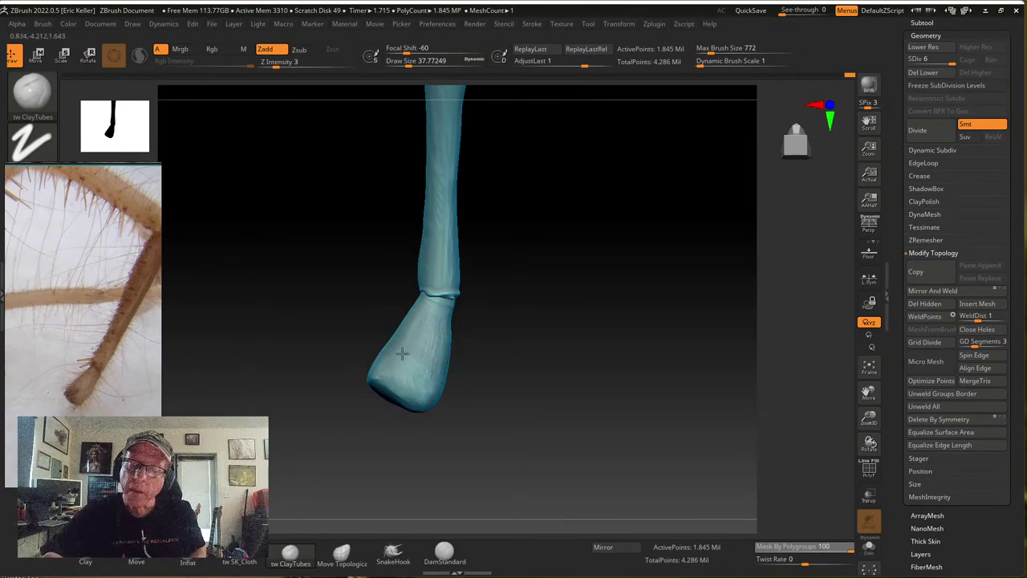
{"action": "key", "text": "ctrl+z"}
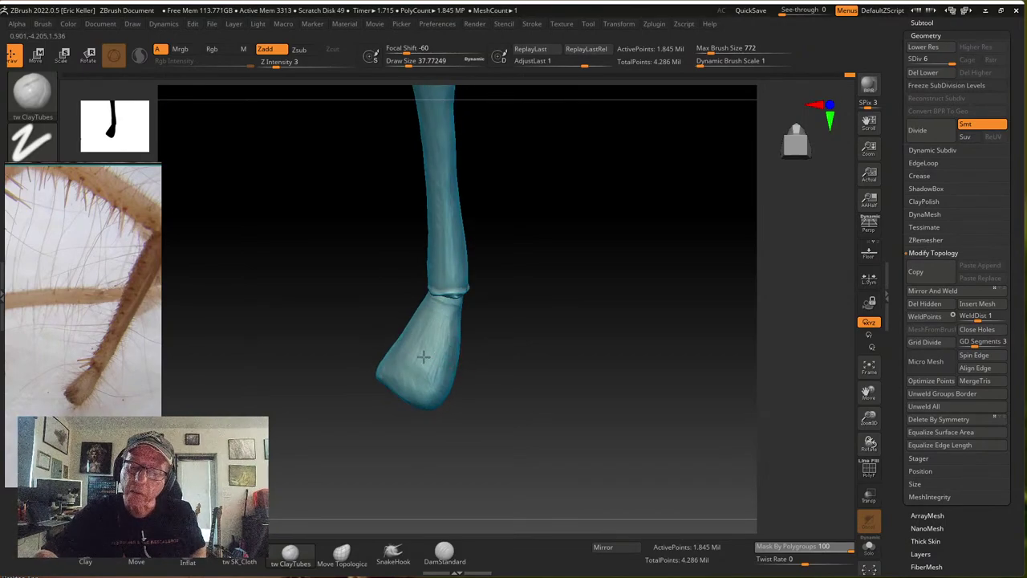
{"action": "key", "text": "ctrl+z"}
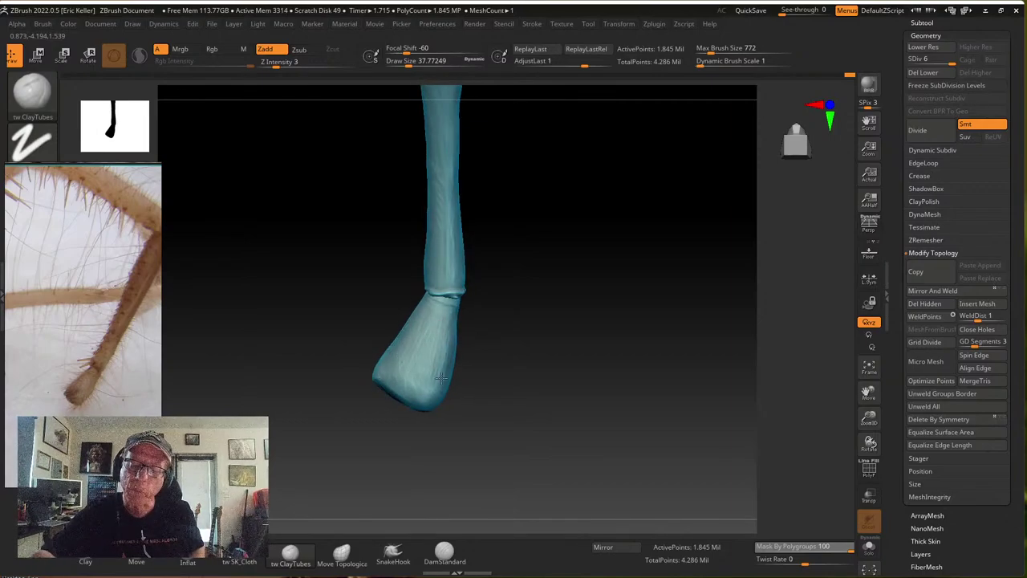
Fill out the club's narrow rounded side with short tw ClayTubes strokes just below the collar
{"action": "left_click_drag", "start_coordinate": [473, 354], "coordinate": [594, 377]}
{"action": "key", "text": "ctrl+z"}
{"action": "key", "text": "ctrl+z"}
{"action": "key", "text": "ctrl+z"}
{"action": "key", "text": "ctrl+z"}
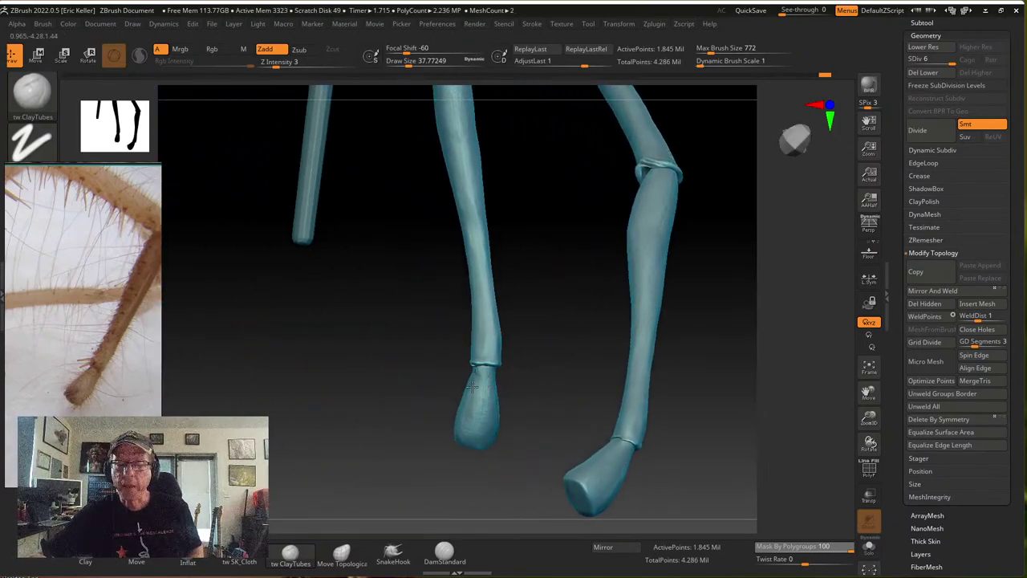
{"action": "key", "text": "ctrl+z"}
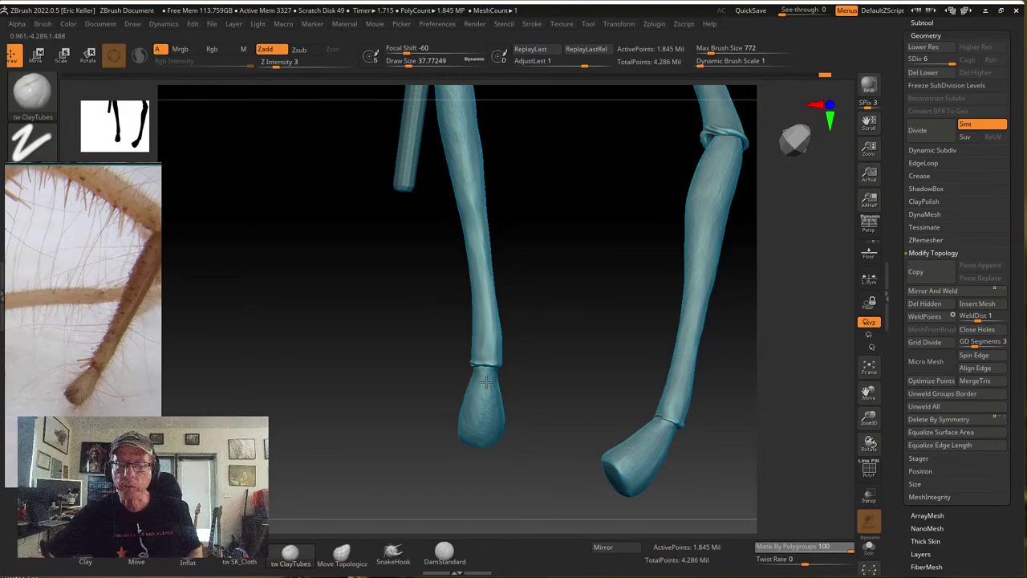
Add fine tw ClayTubes strokes along the club's ridge and its back side, between the collar and blunt end
{"action": "left_click_drag", "start_coordinate": [506, 442], "coordinate": [505, 398]}
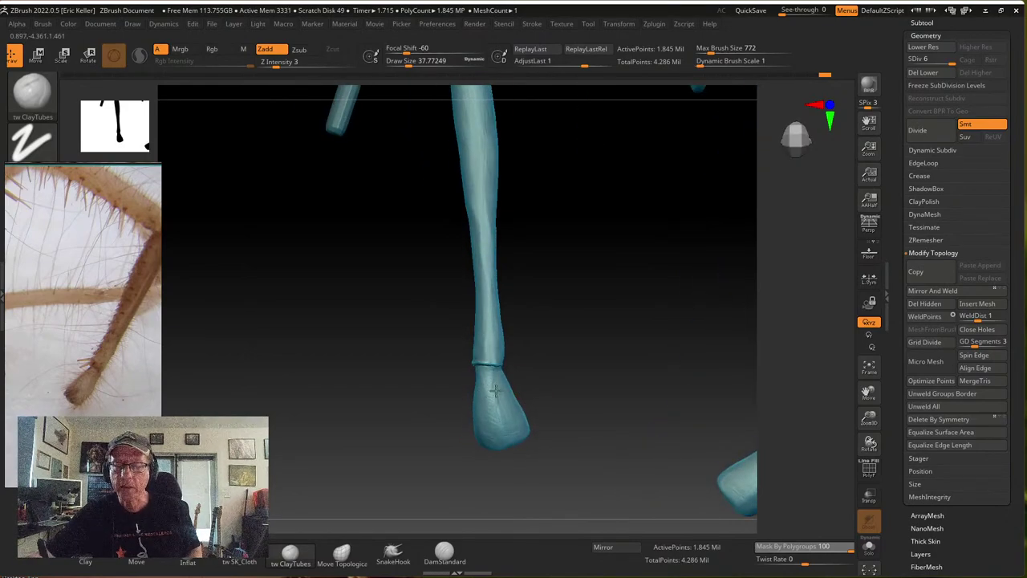
{"action": "right_click_drag", "start_coordinate": [513, 426], "coordinate": [495, 390]}
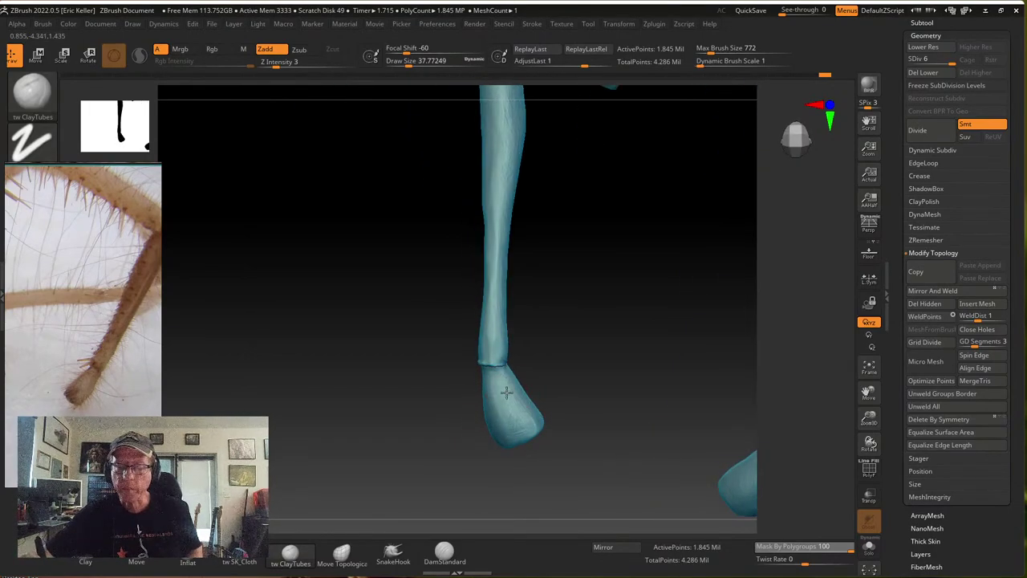
{"action": "right_click_drag", "start_coordinate": [557, 401], "coordinate": [524, 392]}
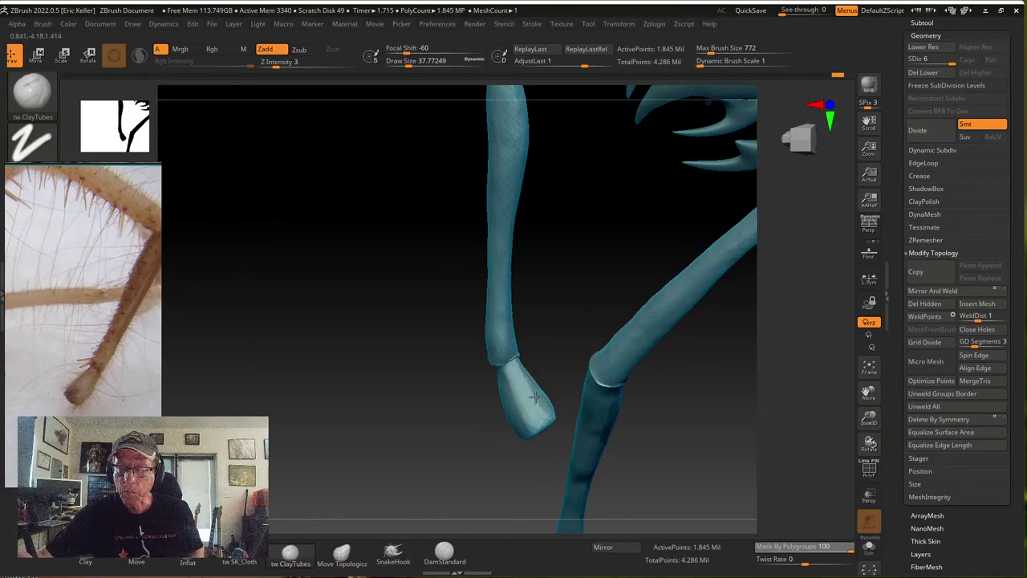
{"action": "right_click_drag", "start_coordinate": [534, 396], "coordinate": [529, 384]}
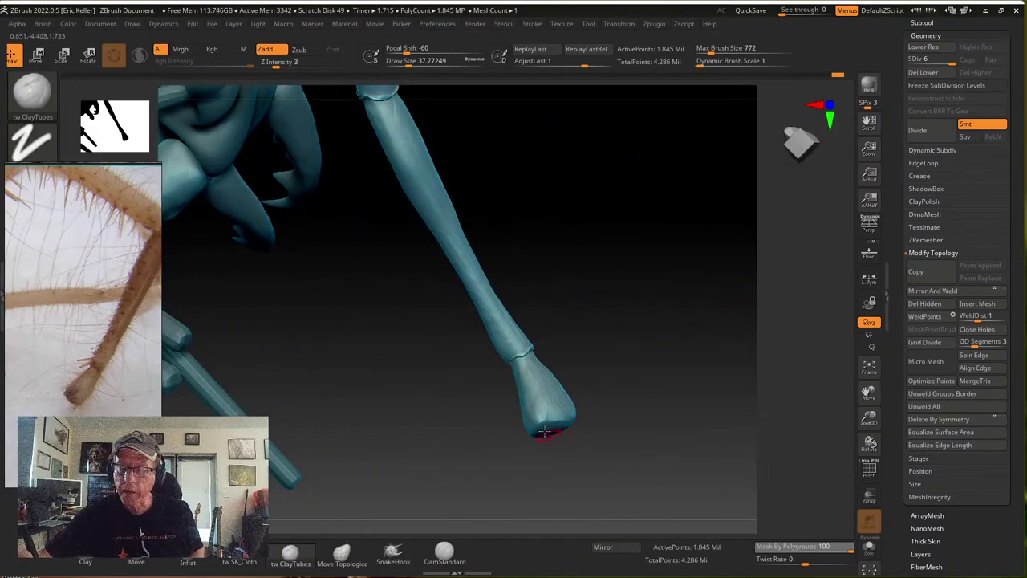
Drop the mesh to subdivision level 4, set the draw size to about 36, and smooth and refine the club's broad flared end
{"action": "mouse_move", "coordinate": [578, 411]}
{"action": "right_mouse_down"}
{"action": "mouse_move", "coordinate": [546, 426]}
{"action": "mouse_move", "coordinate": [550, 443]}
{"action": "mouse_move", "coordinate": [538, 453]}
{"action": "mouse_move", "coordinate": [522, 434]}
{"action": "mouse_move", "coordinate": [525, 444]}
{"action": "right_mouse_up"}
{"action": "key", "text": "s"}
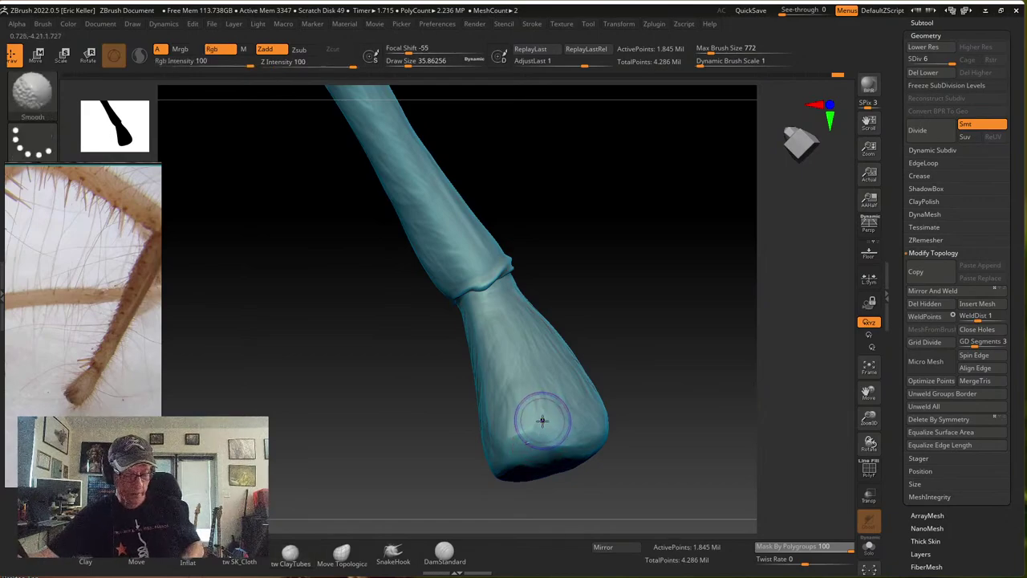
{"action": "key", "text": "shift+d"}
{"action": "key", "text": "shift+d"}
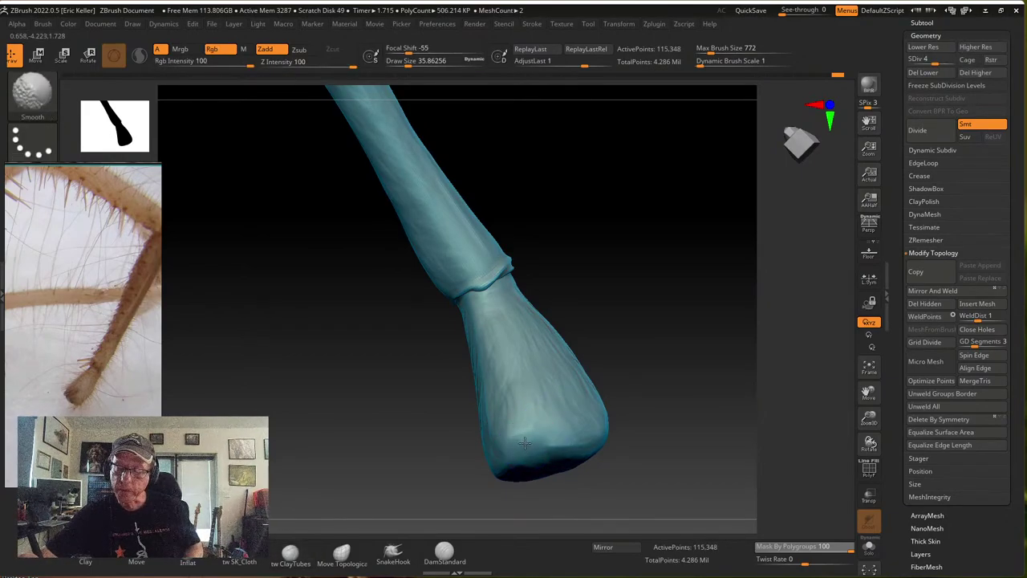
{"action": "right_click_drag", "start_coordinate": [524, 443], "coordinate": [534, 437]}
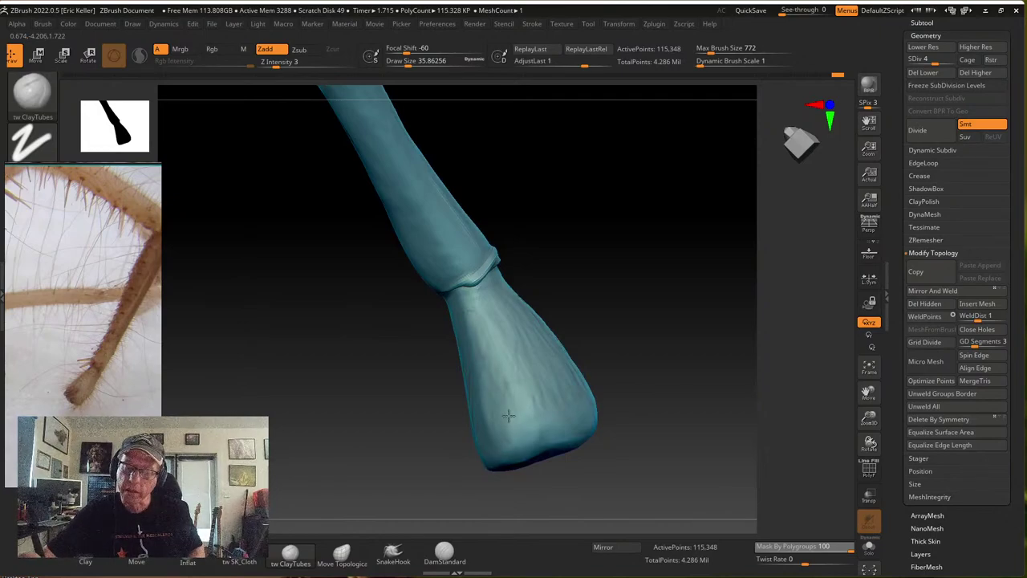
{"action": "right_click_drag", "start_coordinate": [499, 434], "coordinate": [571, 296]}
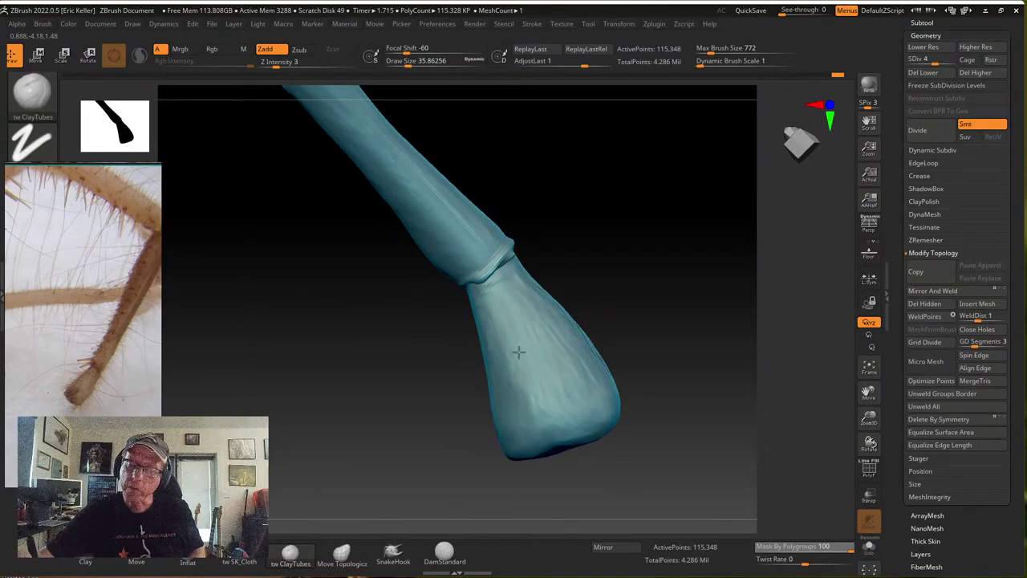
Raise the mesh to subdivision level 6 and refine the club's neck and faces with fine tw ClayTubes strokes
{"action": "key", "text": "ctrl+d"}
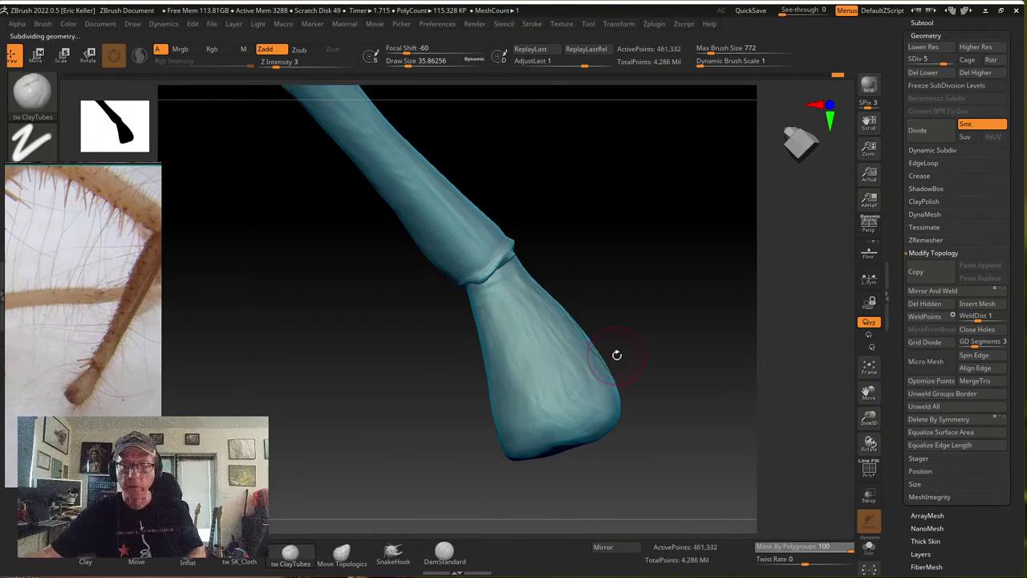
{"action": "key", "text": "ctrl+d"}
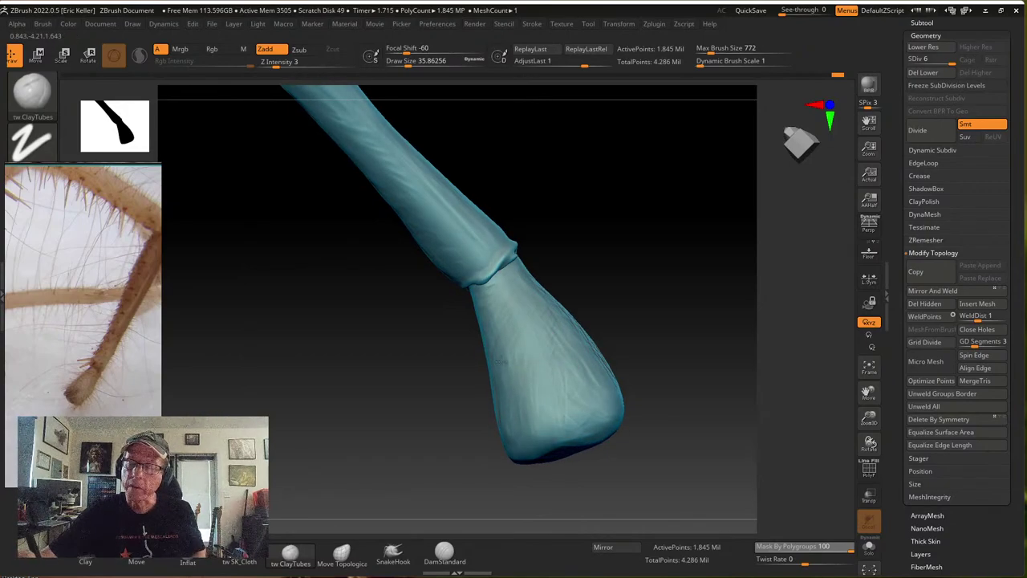
{"action": "left_click_drag", "start_coordinate": [557, 276], "coordinate": [537, 277]}
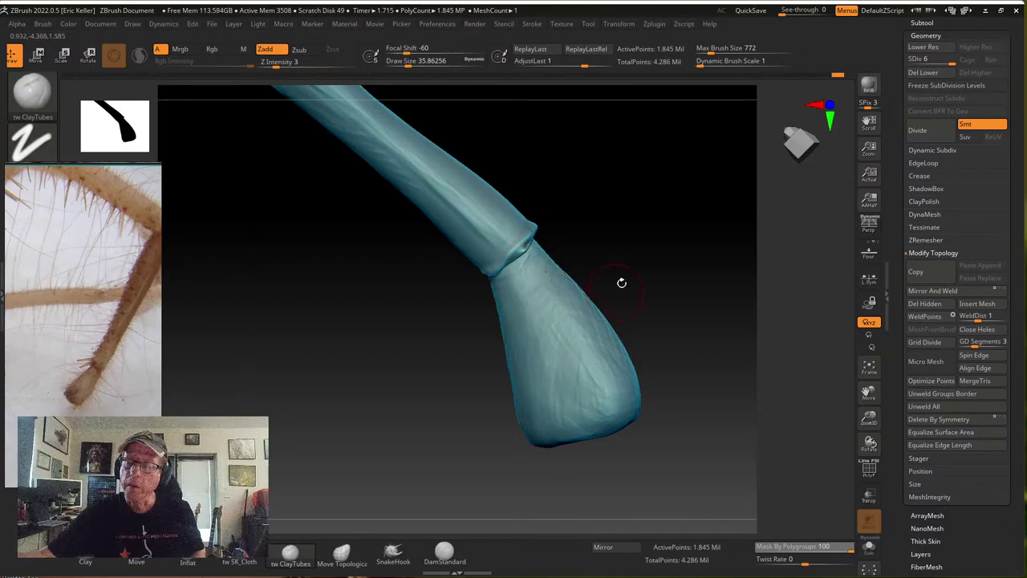
{"action": "mouse_move", "coordinate": [622, 284]}
{"action": "left_mouse_down"}
{"action": "mouse_move", "coordinate": [585, 356]}
{"action": "mouse_move", "coordinate": [522, 345]}
{"action": "mouse_move", "coordinate": [517, 353]}
{"action": "left_mouse_up"}
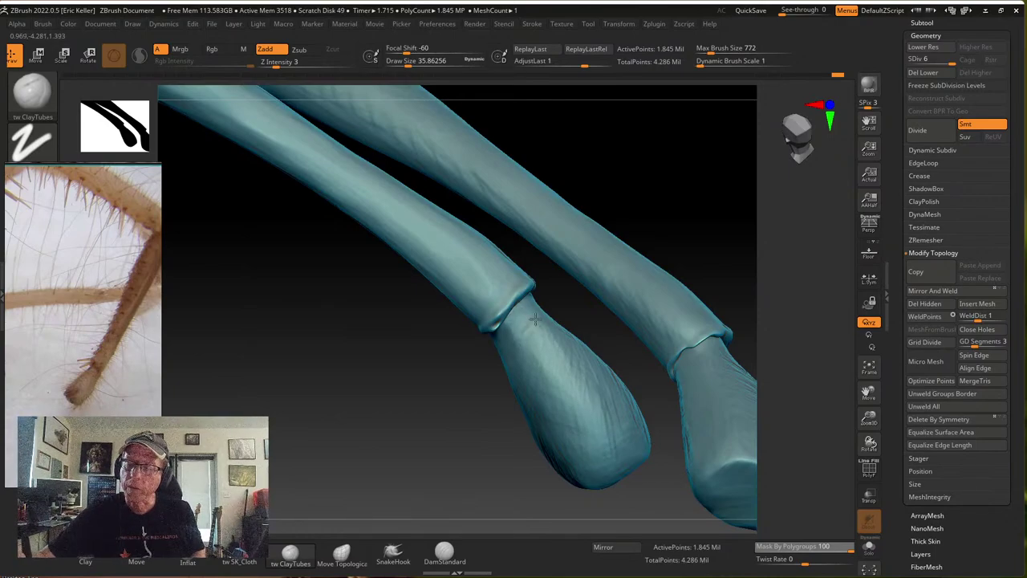
{"action": "right_click_drag", "start_coordinate": [531, 340], "coordinate": [546, 335]}
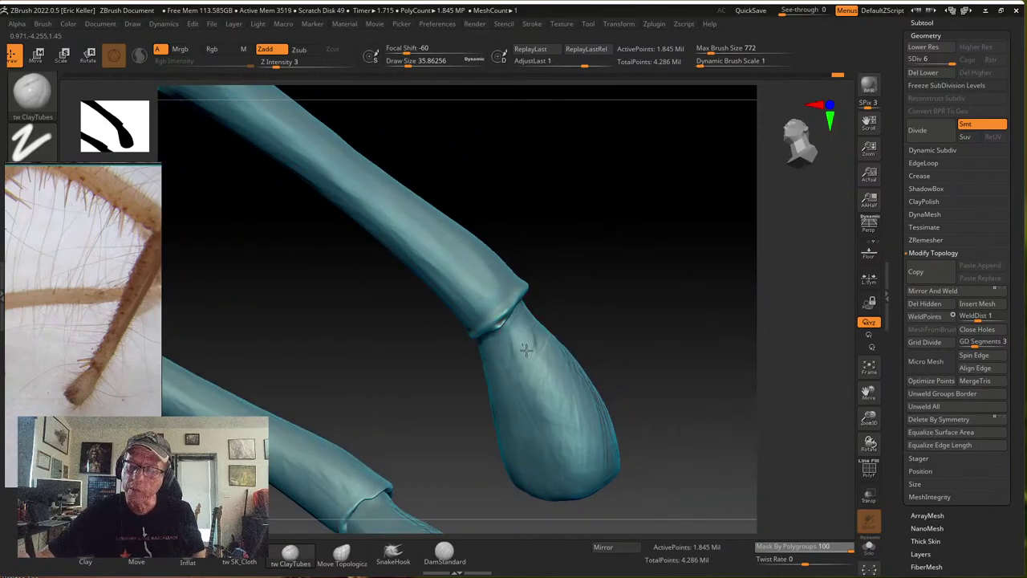
Drop the mesh to subdivision level 4, smooth the club's neck below the collar, and return to level 6
{"action": "key", "text": "shift+d"}
{"action": "key", "text": "shift+d"}
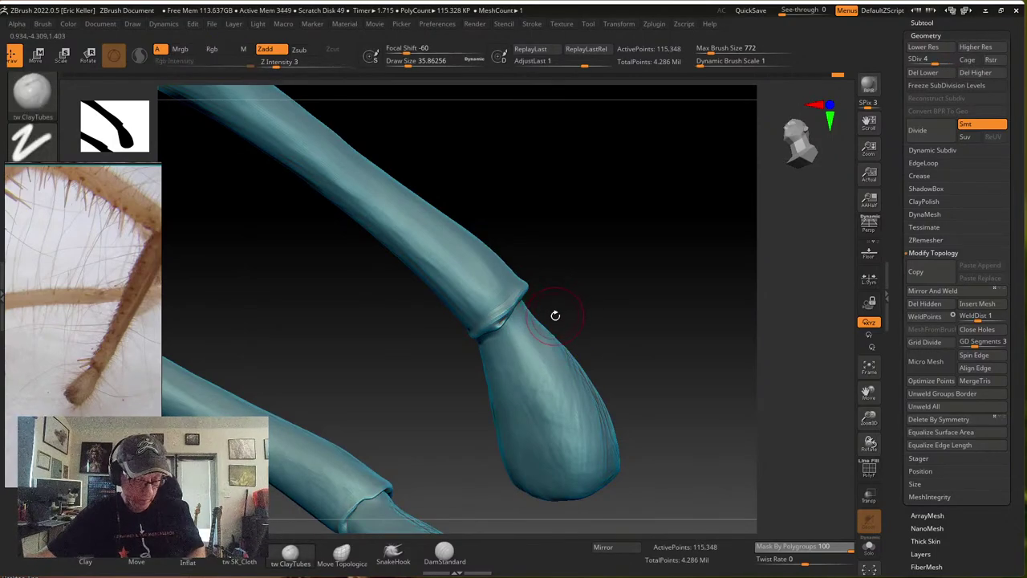
{"action": "key", "text": "d"}
{"action": "key", "text": "d"}
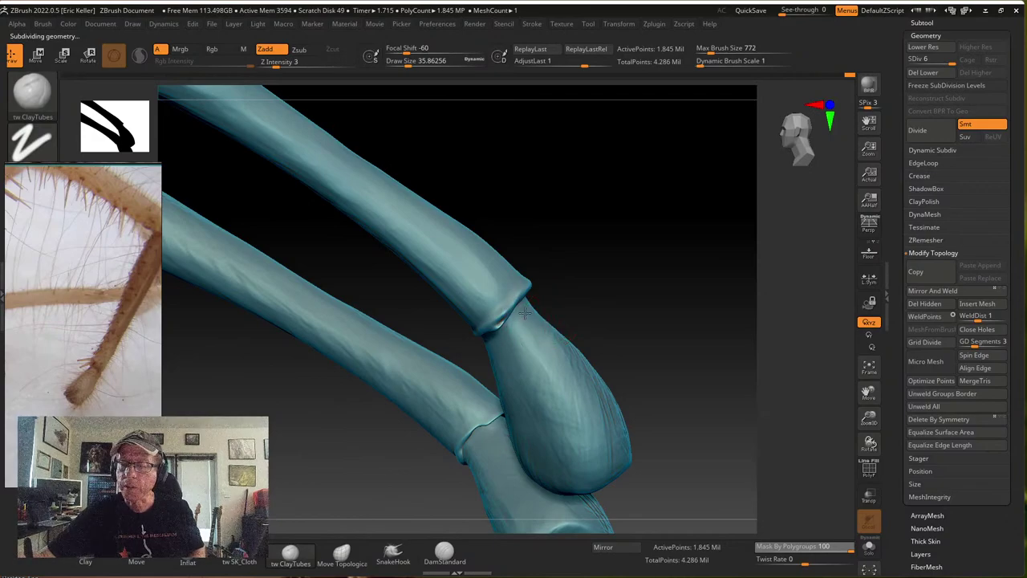
Touch up the front and side of the club's neck with tw ClayTubes strokes and smooth it below the collar
{"action": "left_click_drag", "start_coordinate": [642, 385], "coordinate": [612, 330]}
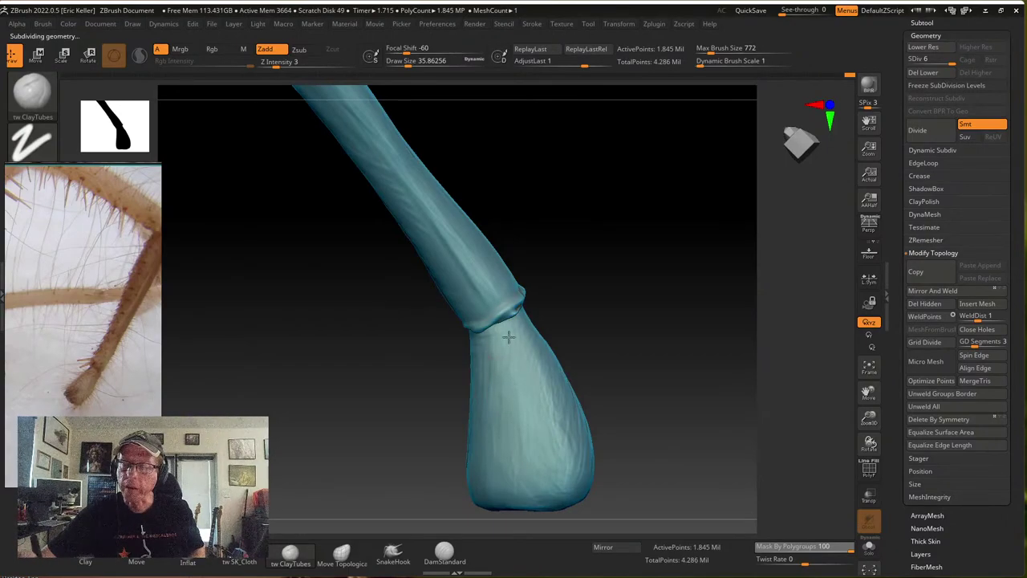
{"action": "right_click_drag", "start_coordinate": [507, 337], "coordinate": [544, 370]}
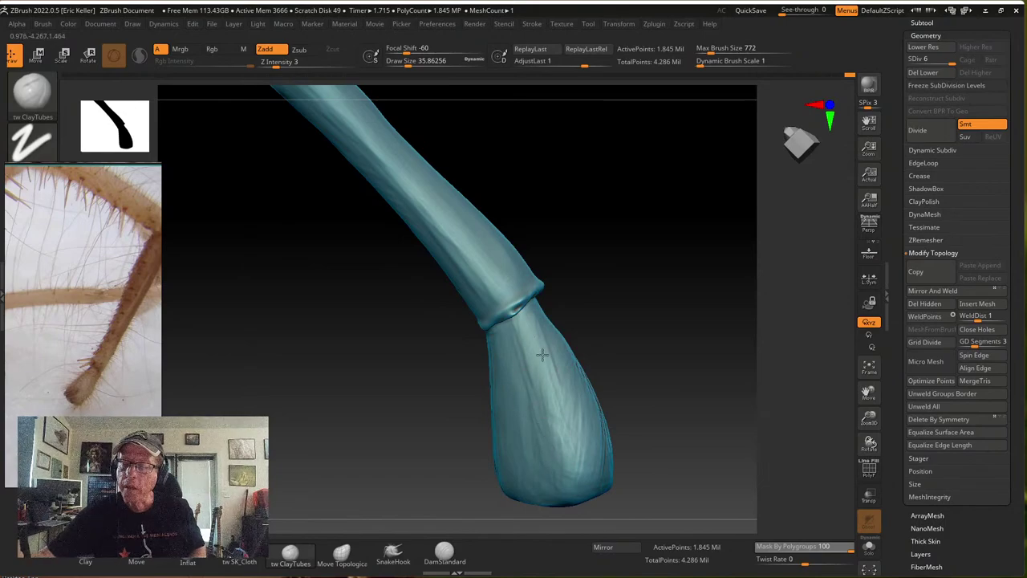
{"action": "left_click_drag", "start_coordinate": [565, 300], "coordinate": [533, 315]}
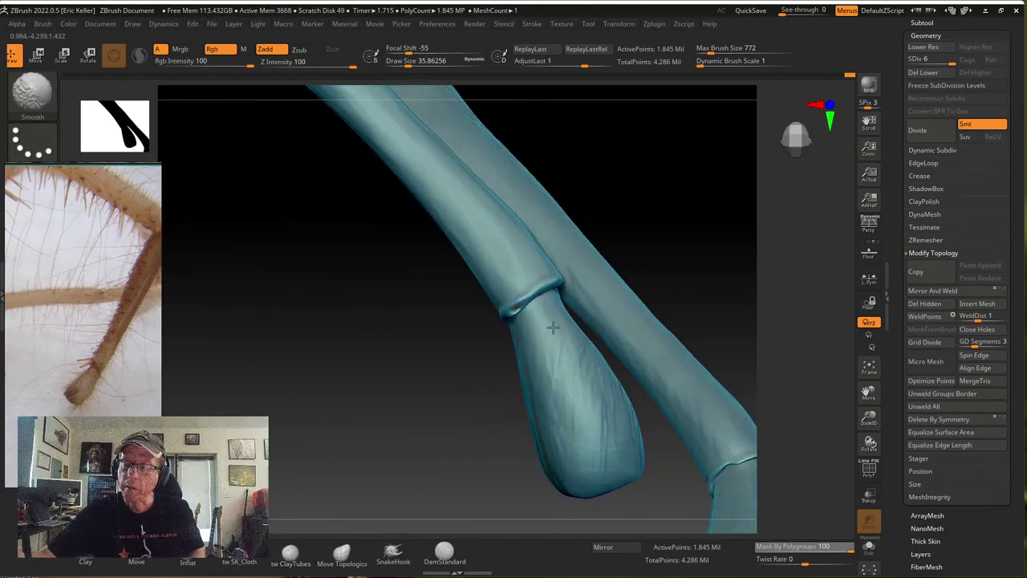
{"action": "key", "text": "shift"}
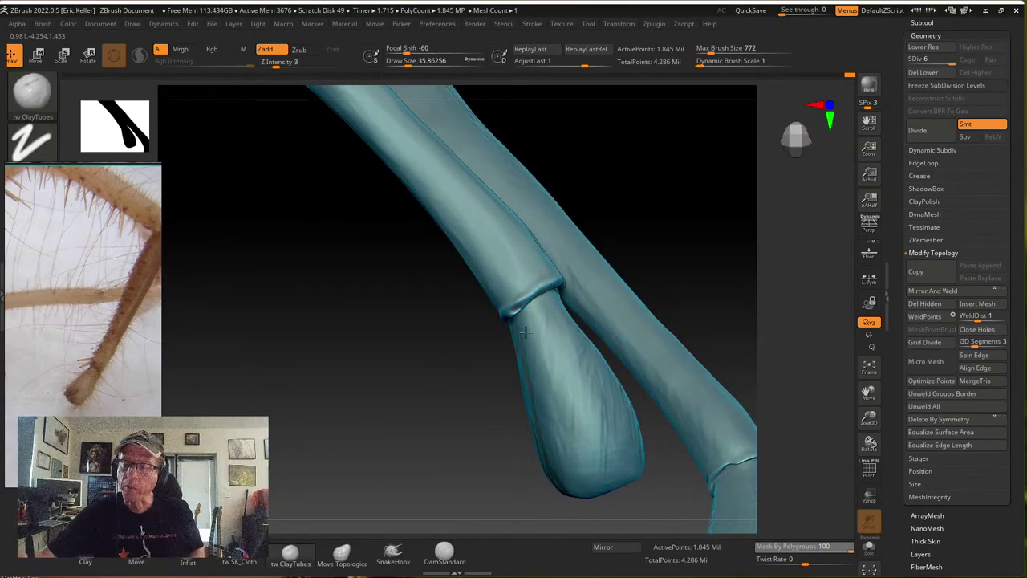
Isolate the shaft segment above the club, set the draw size to about 24, and smooth its recessed end face
{"action": "right_click_drag", "start_coordinate": [526, 333], "coordinate": [545, 317]}
{"action": "left_click", "coordinate": [545, 316], "text": "ctrl+shift"}
{"action": "mouse_move", "coordinate": [608, 308]}
{"action": "right_mouse_down"}
{"action": "mouse_move", "coordinate": [586, 264]}
{"action": "mouse_move", "coordinate": [594, 227]}
{"action": "mouse_move", "coordinate": [567, 321]}
{"action": "mouse_move", "coordinate": [534, 361]}
{"action": "right_mouse_up"}
{"action": "key", "text": "s"}
{"action": "left_click_drag", "start_coordinate": [532, 362], "coordinate": [523, 363]}
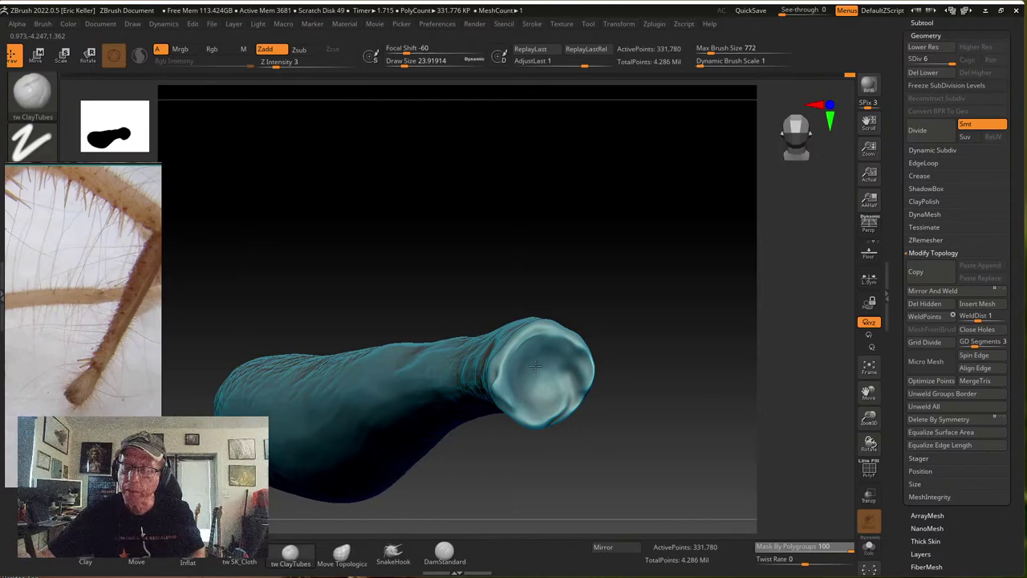
{"action": "right_click_drag", "start_coordinate": [534, 366], "coordinate": [549, 348]}
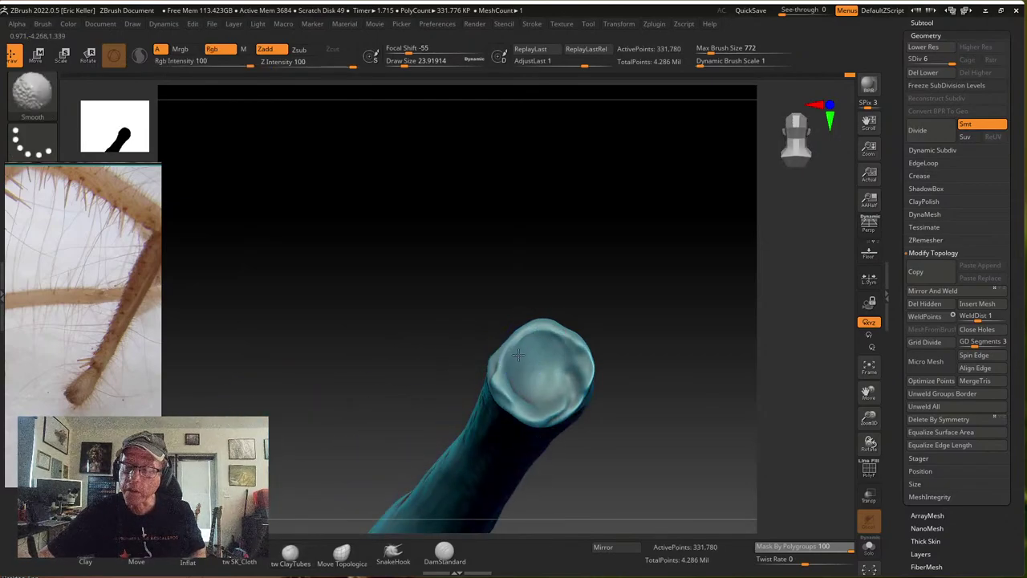
Set the draw size to about 22 and refine the recess and inner rim at the shaft's end with tw ClayTubes
{"action": "key", "text": "s"}
{"action": "mouse_move", "coordinate": [530, 353]}
{"action": "left_mouse_down"}
{"action": "mouse_move", "coordinate": [508, 374]}
{"action": "mouse_move", "coordinate": [524, 387]}
{"action": "left_mouse_up"}
{"action": "right_click_drag", "start_coordinate": [537, 397], "coordinate": [525, 399]}
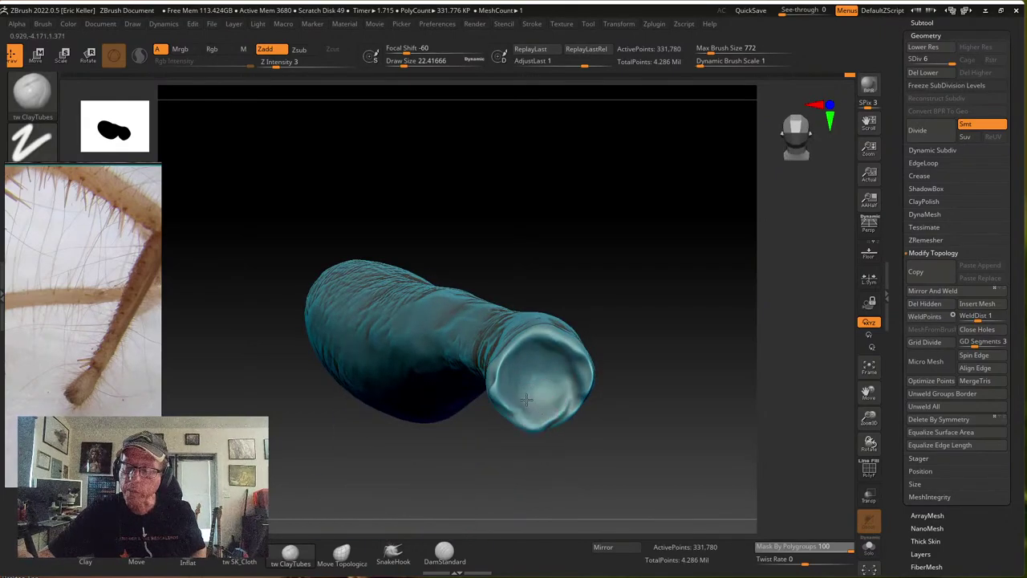
{"action": "right_click_drag", "start_coordinate": [550, 358], "coordinate": [571, 345]}
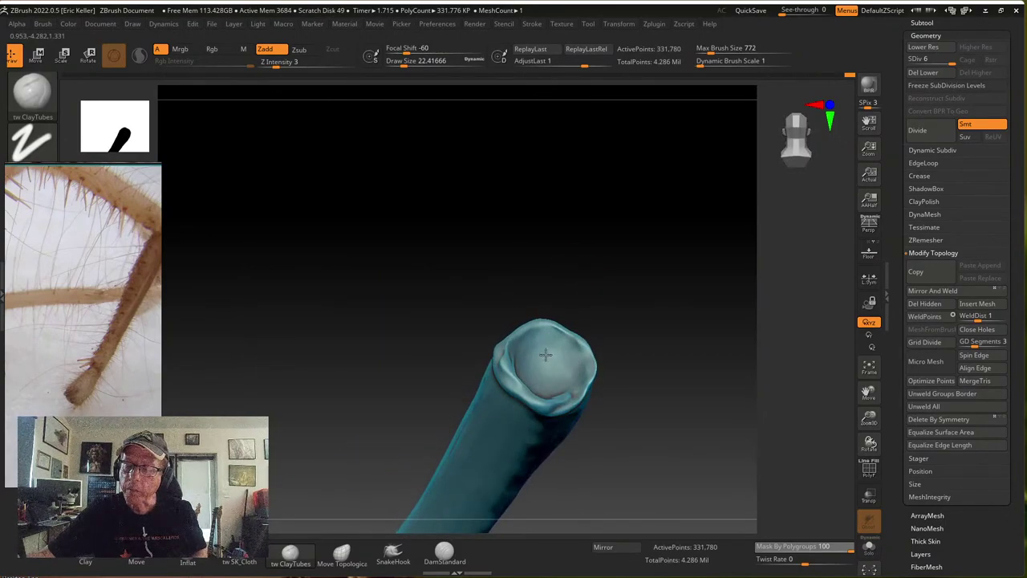
Refine the outer surface of the isolated shaft just above its collar rim with tw ClayTubes strokes
{"action": "right_click_drag", "start_coordinate": [569, 305], "coordinate": [619, 404]}
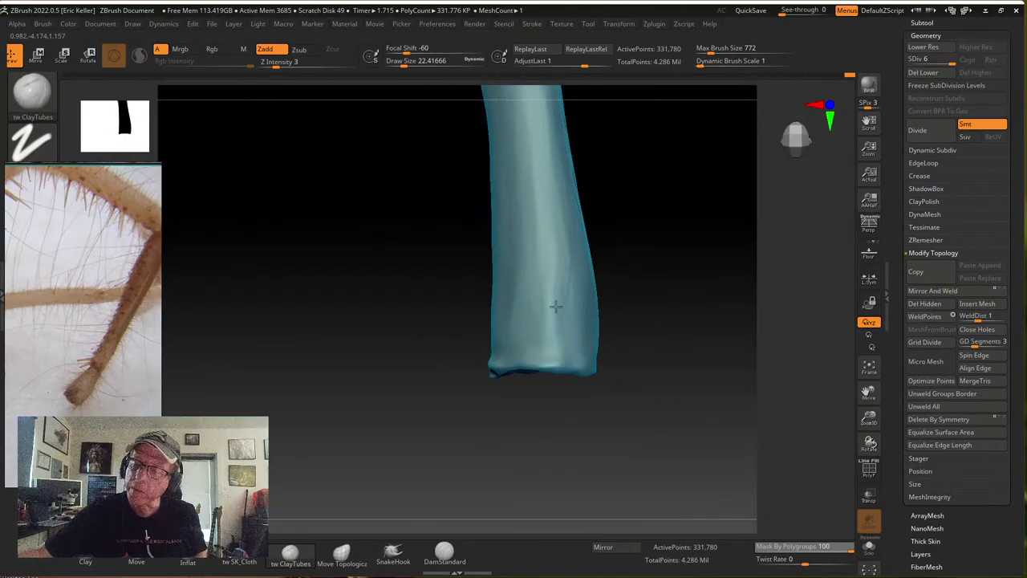
{"action": "right_click_drag", "start_coordinate": [563, 344], "coordinate": [561, 406], "text": "alt"}
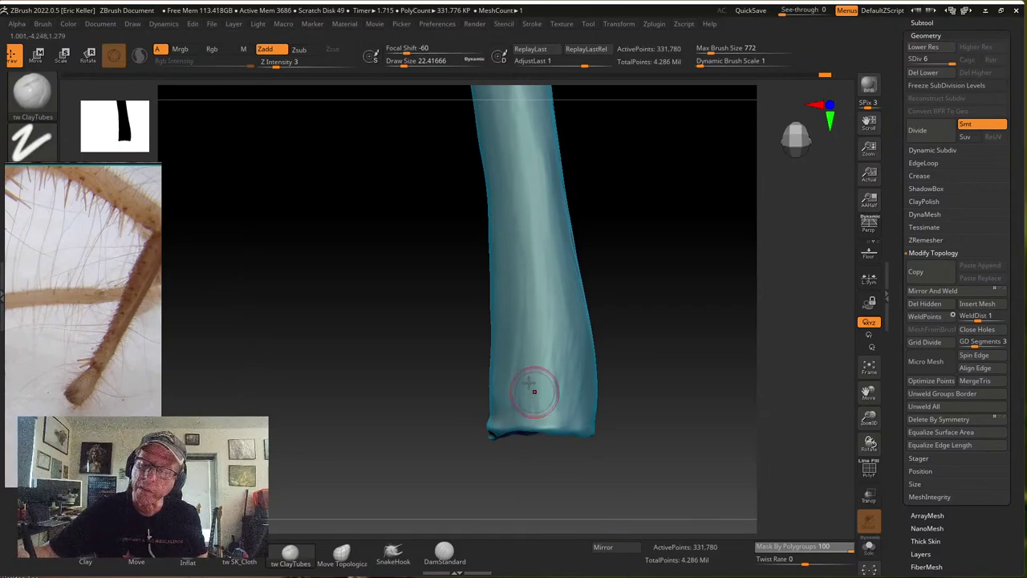
{"action": "right_click_drag", "start_coordinate": [532, 397], "coordinate": [518, 295]}
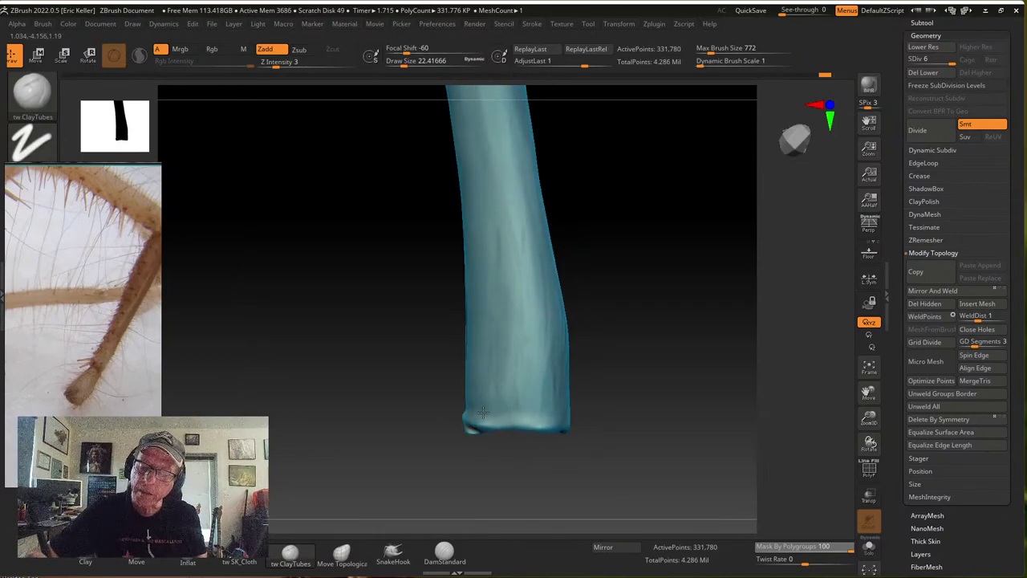
{"action": "mouse_move", "coordinate": [574, 437]}
{"action": "right_mouse_down"}
{"action": "mouse_move", "coordinate": [591, 383]}
{"action": "mouse_move", "coordinate": [578, 409]}
{"action": "mouse_move", "coordinate": [630, 365]}
{"action": "mouse_move", "coordinate": [532, 394]}
{"action": "mouse_move", "coordinate": [488, 321]}
{"action": "mouse_move", "coordinate": [492, 367]}
{"action": "mouse_move", "coordinate": [580, 445]}
{"action": "mouse_move", "coordinate": [503, 348]}
{"action": "right_mouse_up"}
Unhide the rest of the model, set the draw size to about 50, and lay lengthwise tw ClayTubes strokes down the shaft
{"action": "left_click", "coordinate": [610, 401], "text": "ctrl+shift"}
{"action": "key", "text": "s"}
{"action": "mouse_move", "coordinate": [503, 350]}
{"action": "left_mouse_down"}
{"action": "mouse_move", "coordinate": [512, 350]}
{"action": "mouse_move", "coordinate": [496, 374]}
{"action": "left_mouse_up"}
{"action": "mouse_move", "coordinate": [454, 250]}
{"action": "left_mouse_down"}
{"action": "mouse_move", "coordinate": [461, 302]}
{"action": "mouse_move", "coordinate": [476, 307]}
{"action": "mouse_move", "coordinate": [482, 387]}
{"action": "left_mouse_up"}
{"action": "right_click_drag", "start_coordinate": [484, 392], "coordinate": [475, 321]}
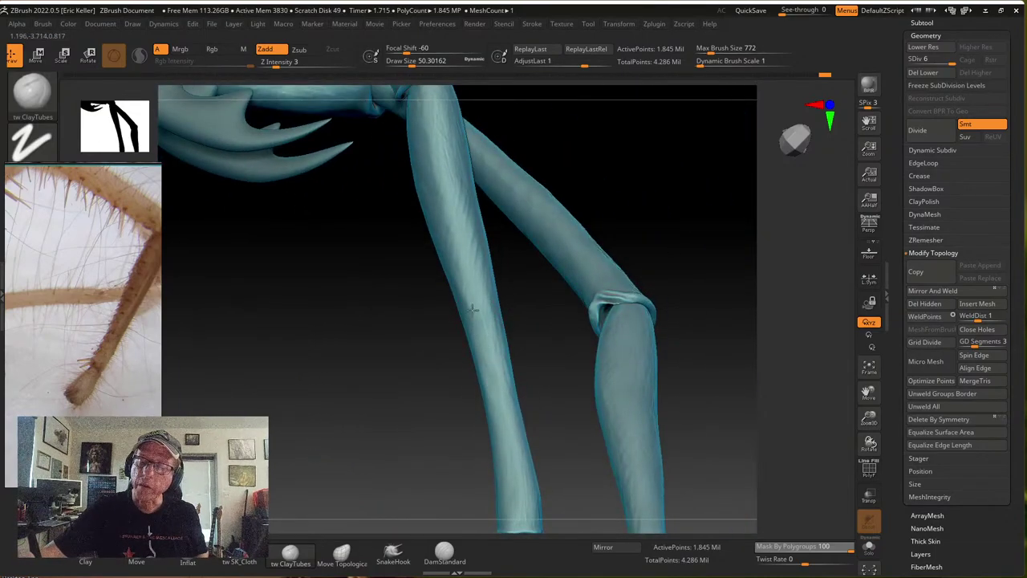
{"action": "mouse_move", "coordinate": [466, 309]}
{"action": "right_mouse_down"}
{"action": "mouse_move", "coordinate": [490, 311]}
{"action": "mouse_move", "coordinate": [481, 315]}
{"action": "right_mouse_up"}
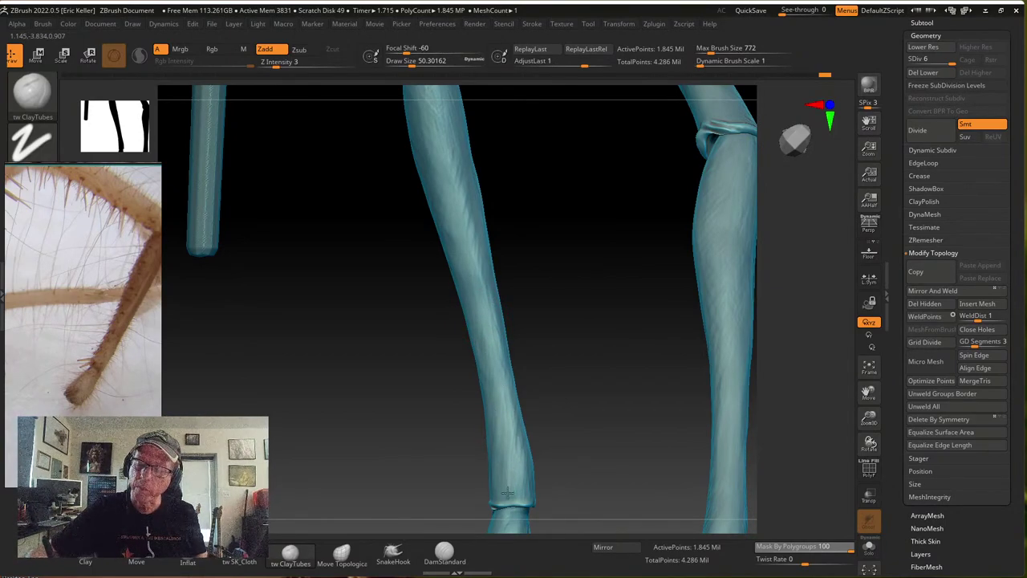
Continue tw ClayTubes strokes around the shaft's narrow lower half, from its mid-length swelling to the collar
{"action": "right_click_drag", "start_coordinate": [534, 429], "coordinate": [532, 430]}
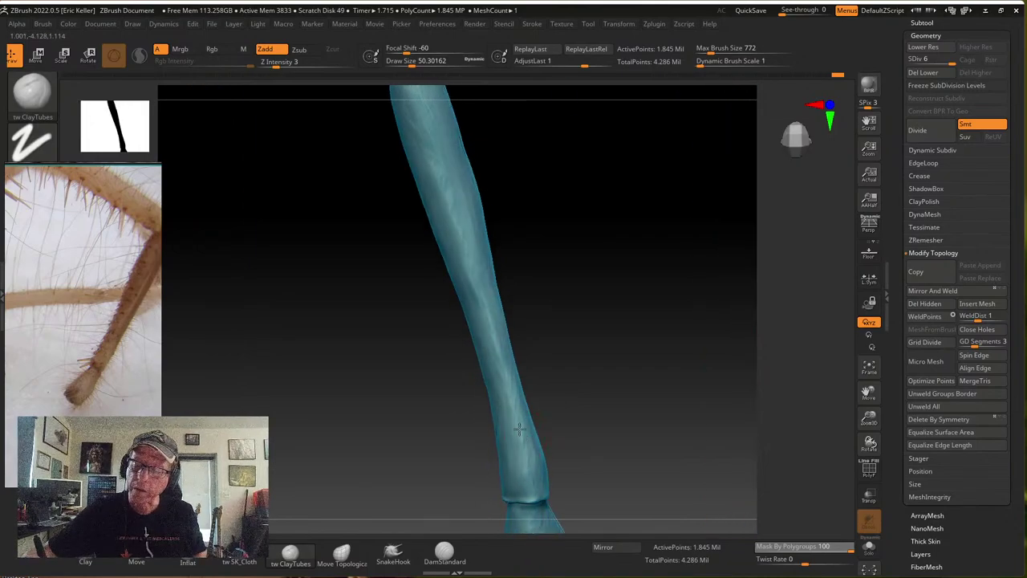
{"action": "right_click_drag", "start_coordinate": [512, 387], "coordinate": [507, 388]}
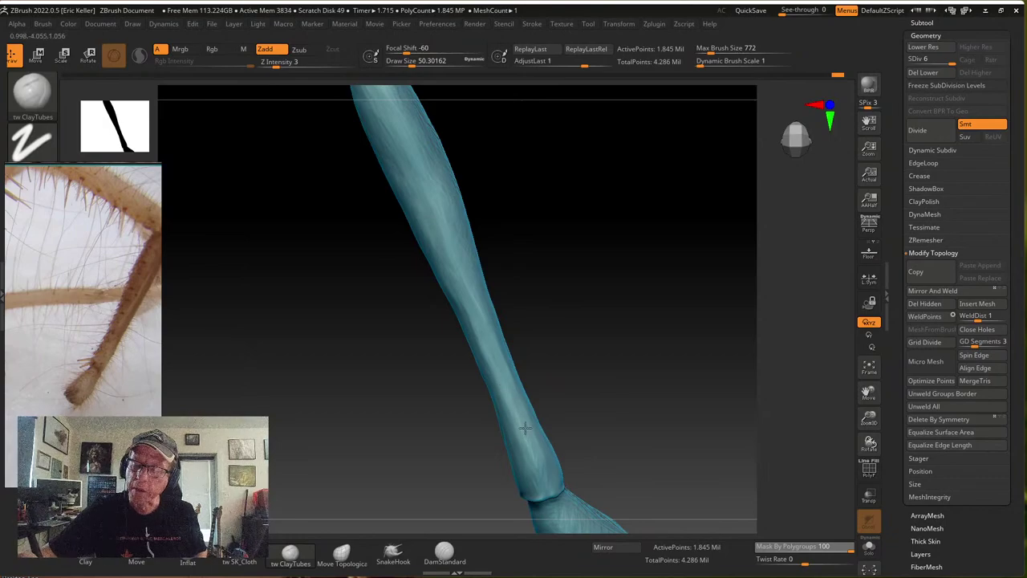
{"action": "right_click_drag", "start_coordinate": [521, 311], "coordinate": [509, 320]}
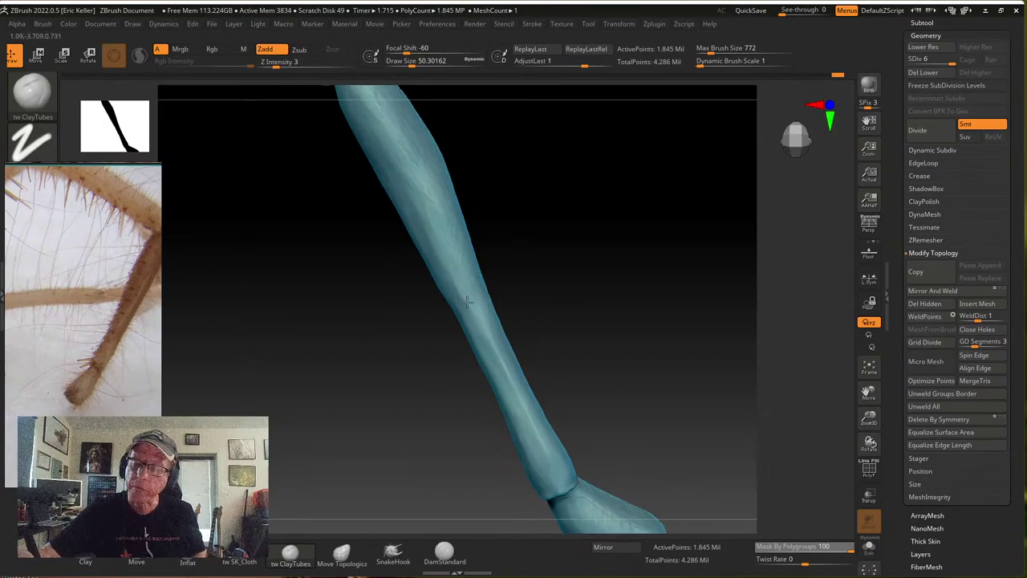
{"action": "right_click_drag", "start_coordinate": [535, 427], "coordinate": [530, 373]}
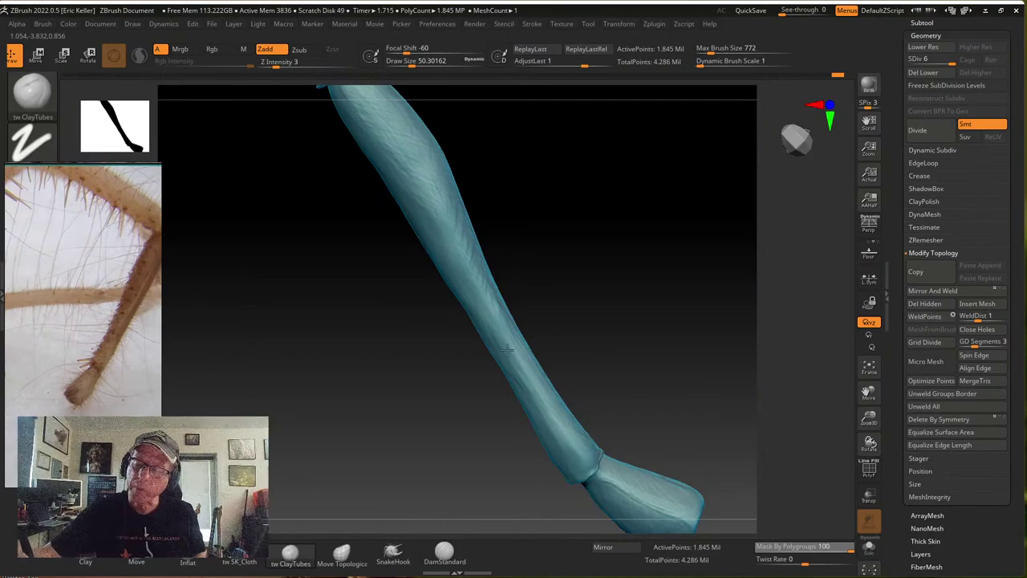
{"action": "right_click_drag", "start_coordinate": [591, 395], "coordinate": [590, 447]}
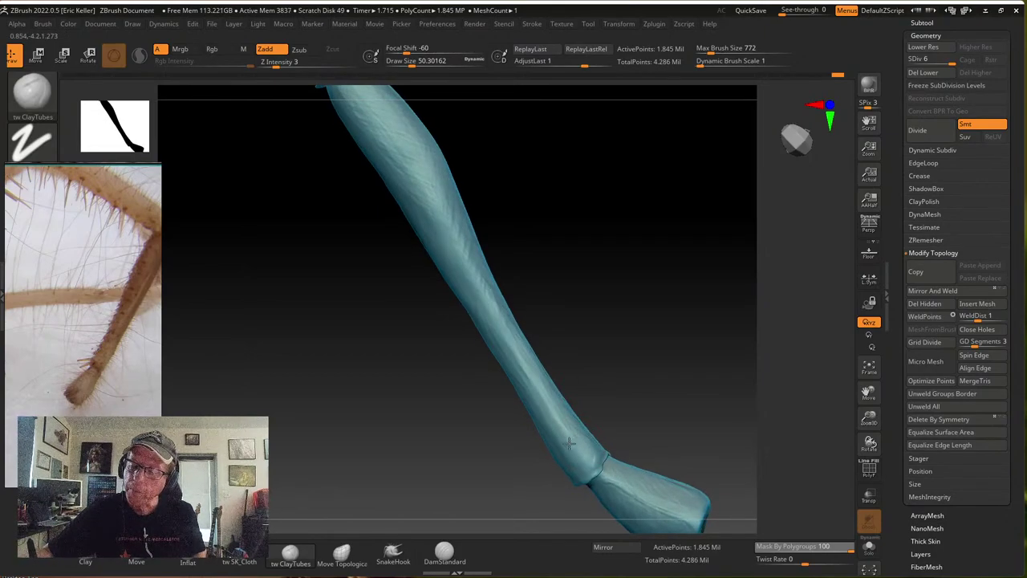
Set the draw size to about 25 and add finer tw ClayTubes strokes along the middle and lower shaft
{"action": "right_click_drag", "start_coordinate": [546, 386], "coordinate": [621, 365]}
{"action": "key", "text": "s"}
{"action": "left_click_drag", "start_coordinate": [621, 366], "coordinate": [605, 369]}
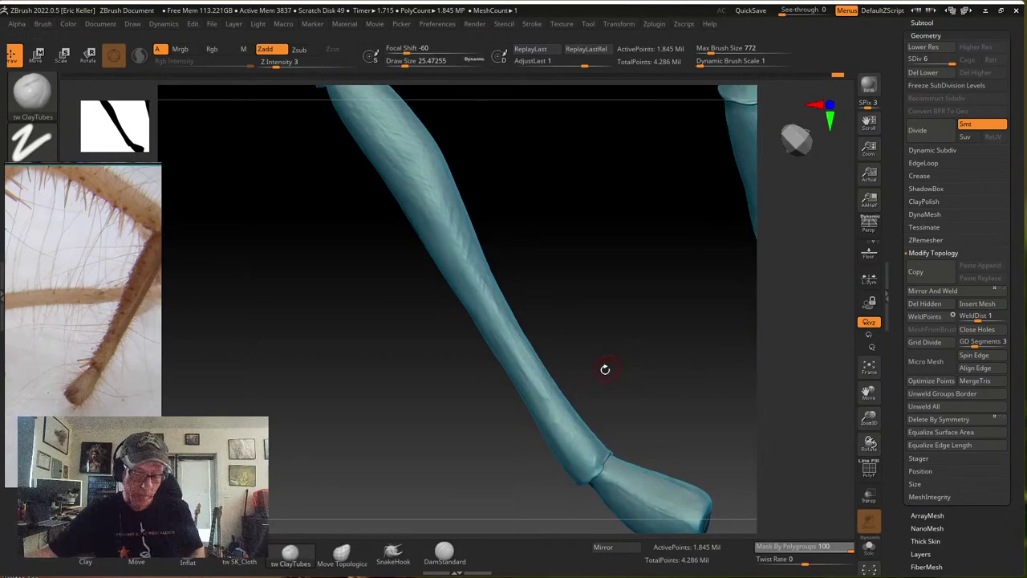
{"action": "right_click_drag", "start_coordinate": [605, 369], "coordinate": [604, 365]}
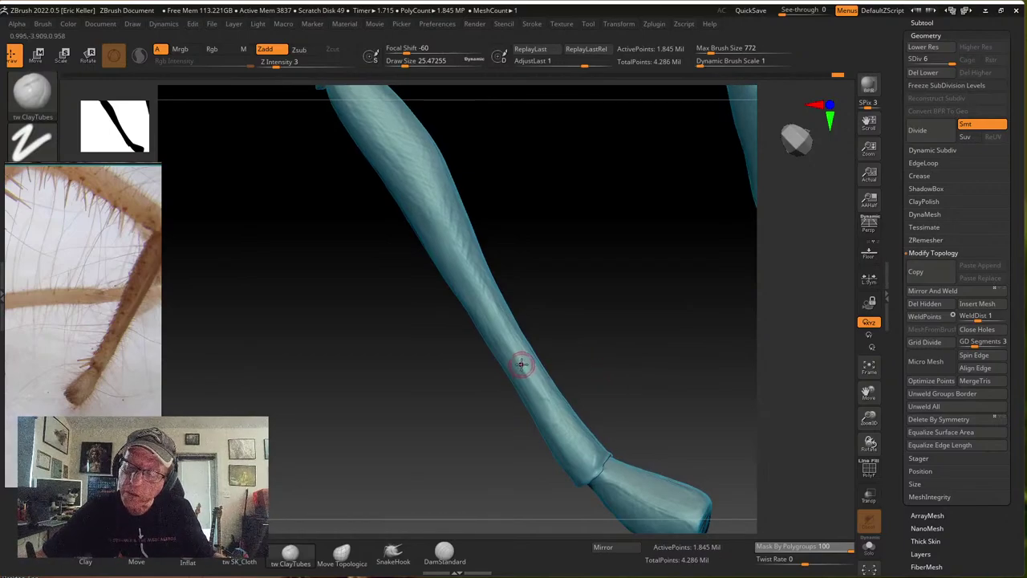
{"action": "key", "text": "ctrl"}
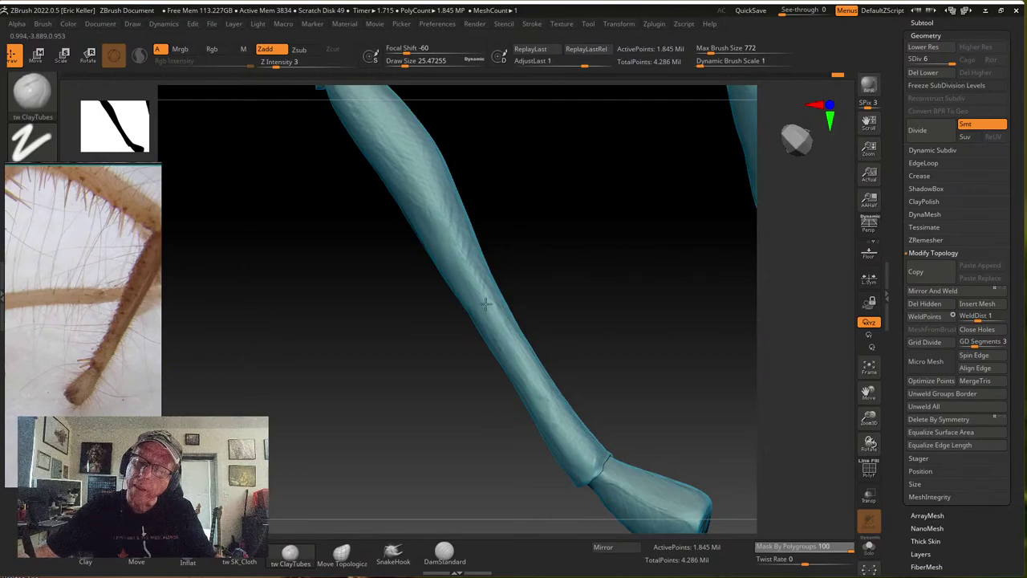
{"action": "left_click_drag", "start_coordinate": [530, 269], "coordinate": [478, 260]}
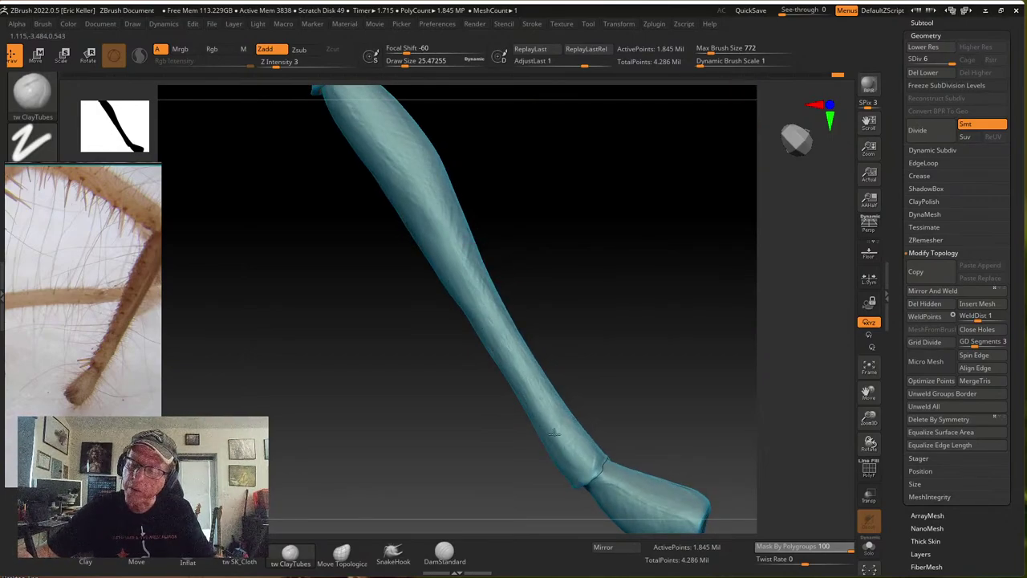
Refine the shaft's surface around the collar with fine tw ClayTubes strokes, working around to the club's front side
{"action": "mouse_move", "coordinate": [554, 433]}
{"action": "right_mouse_down"}
{"action": "mouse_move", "coordinate": [619, 413]}
{"action": "mouse_move", "coordinate": [594, 454]}
{"action": "right_mouse_up"}
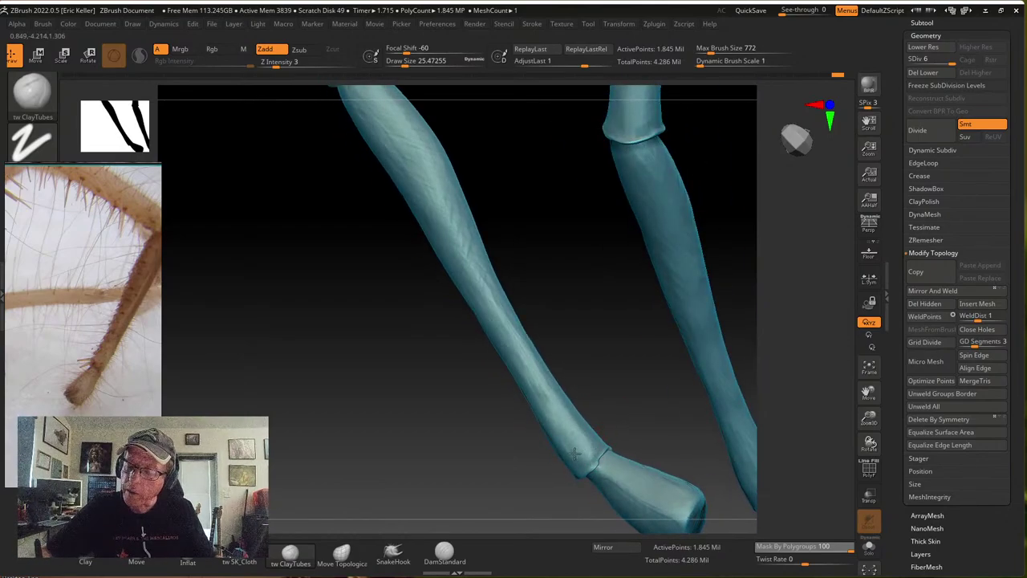
{"action": "right_click_drag", "start_coordinate": [566, 361], "coordinate": [565, 356]}
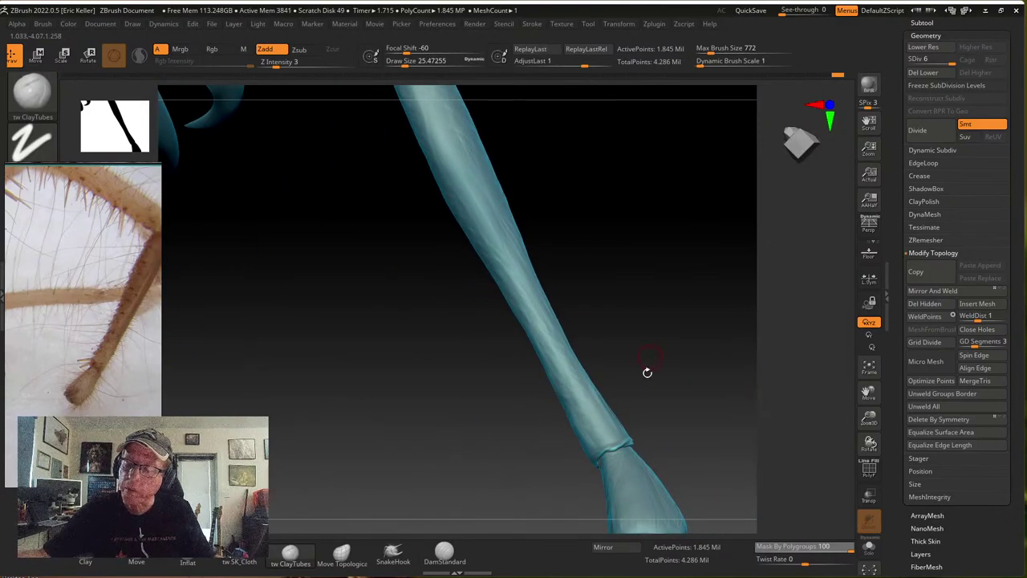
{"action": "right_click_drag", "start_coordinate": [649, 372], "coordinate": [575, 355]}
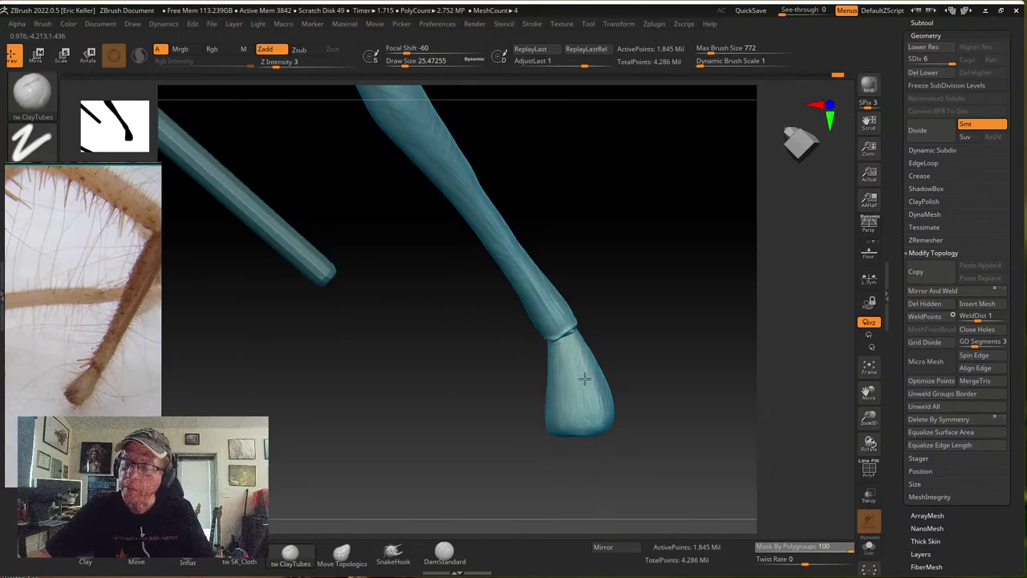
Build up the surface of the leg's flared end segment with light lengthwise strokes of the tw ClayTubes brush
{"action": "right_click_drag", "start_coordinate": [580, 353], "coordinate": [600, 323]}
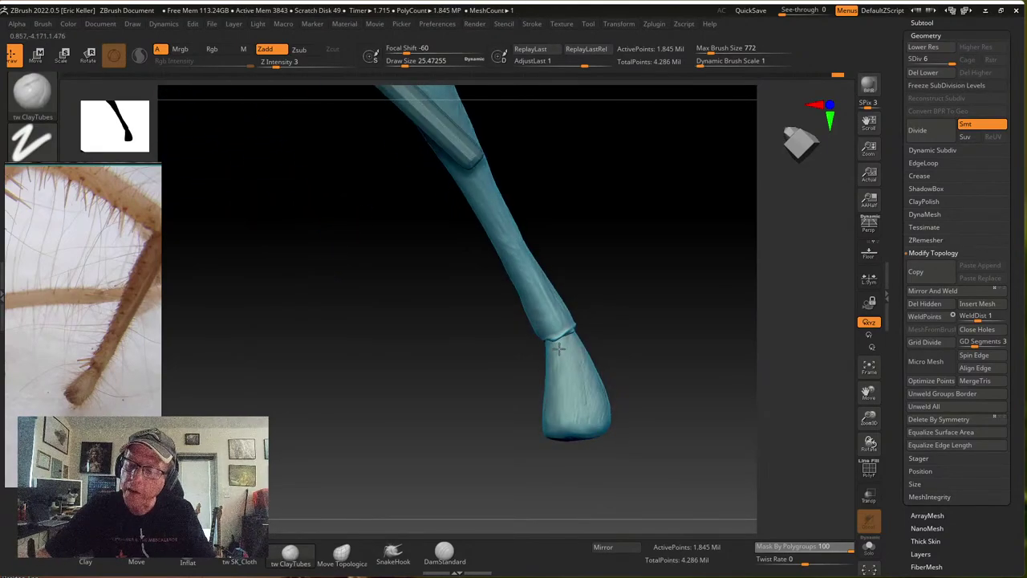
{"action": "left_click_drag", "start_coordinate": [636, 376], "coordinate": [639, 364]}
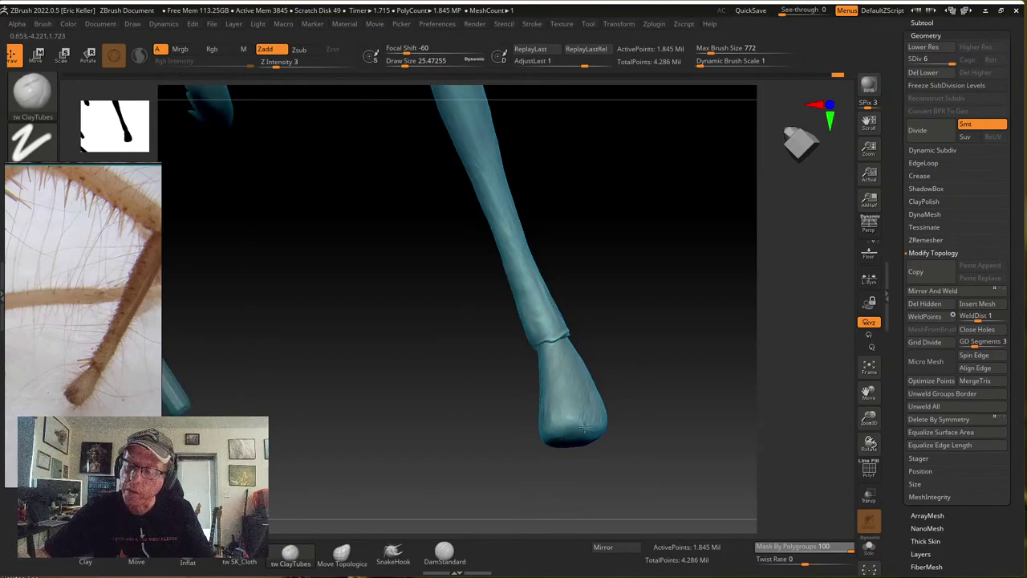
{"action": "mouse_move", "coordinate": [584, 427]}
{"action": "right_mouse_down"}
{"action": "mouse_move", "coordinate": [601, 348]}
{"action": "mouse_move", "coordinate": [604, 361]}
{"action": "mouse_move", "coordinate": [612, 340]}
{"action": "mouse_move", "coordinate": [622, 354]}
{"action": "right_mouse_up"}
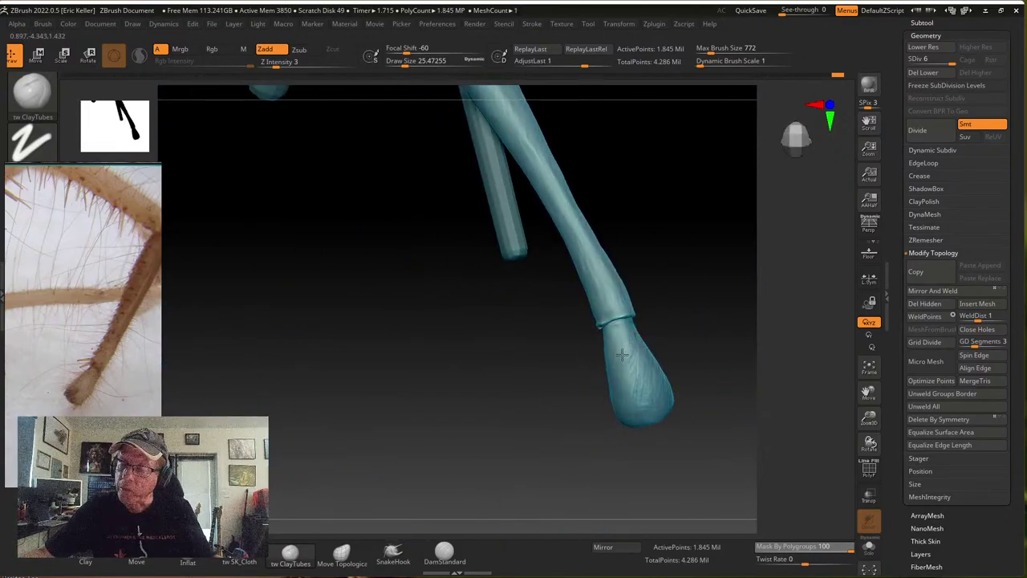
{"action": "right_click_drag", "start_coordinate": [642, 397], "coordinate": [621, 362]}
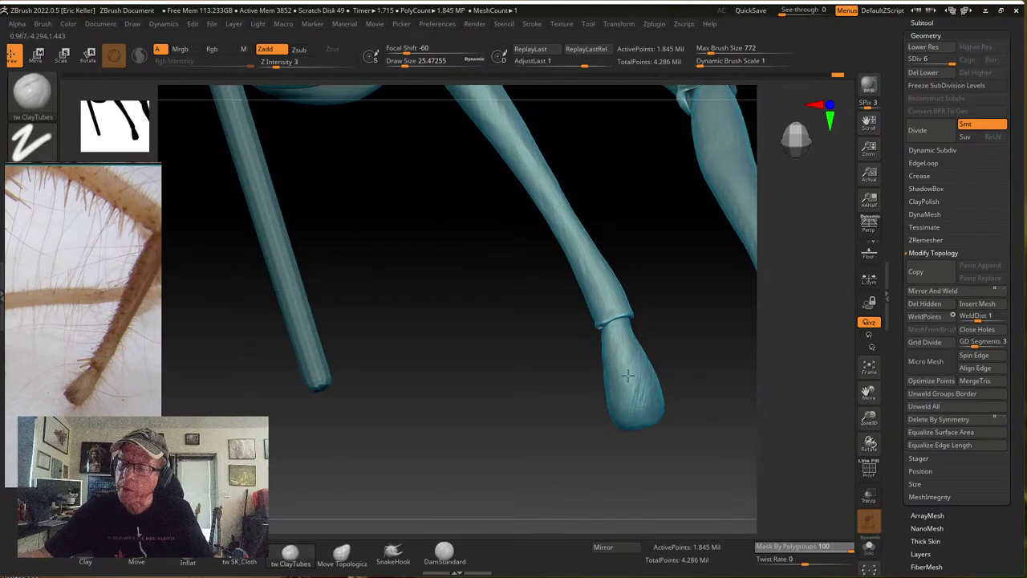
{"action": "mouse_move", "coordinate": [640, 399]}
{"action": "right_mouse_down"}
{"action": "mouse_move", "coordinate": [621, 356]}
{"action": "mouse_move", "coordinate": [699, 287]}
{"action": "mouse_move", "coordinate": [615, 347]}
{"action": "right_mouse_up"}
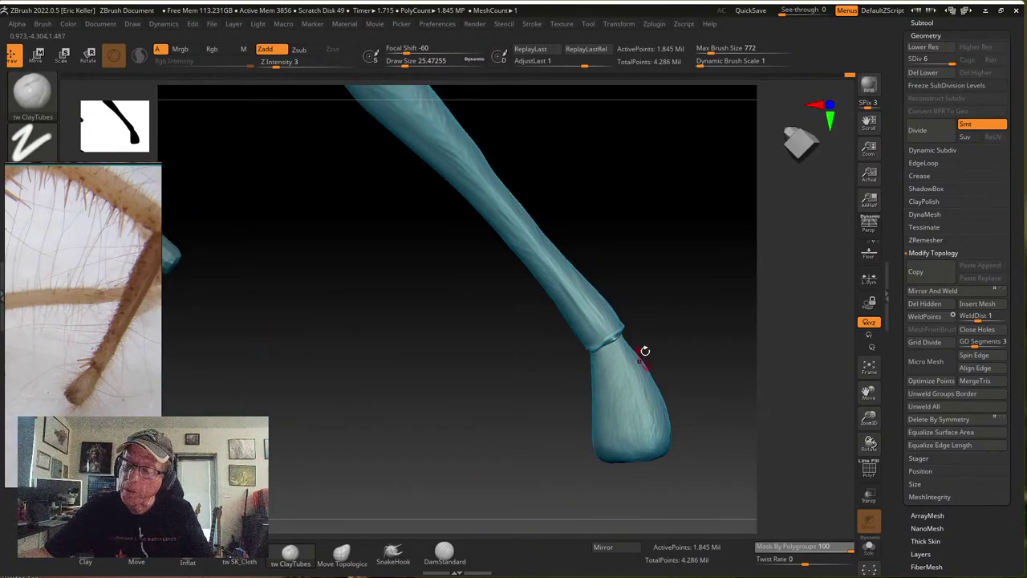
{"action": "right_click_drag", "start_coordinate": [645, 351], "coordinate": [598, 370]}
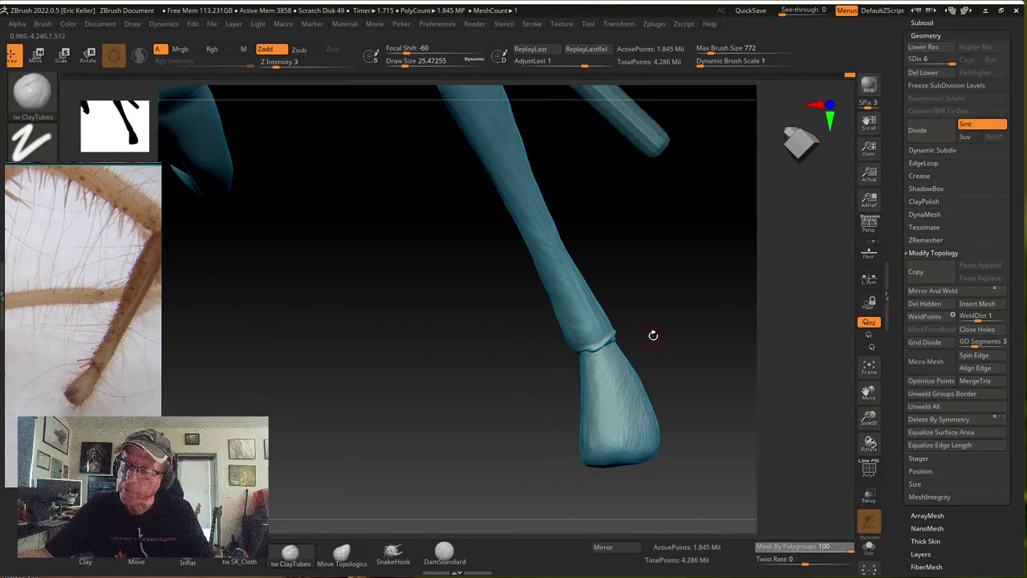
{"action": "right_click_drag", "start_coordinate": [651, 334], "coordinate": [611, 348]}
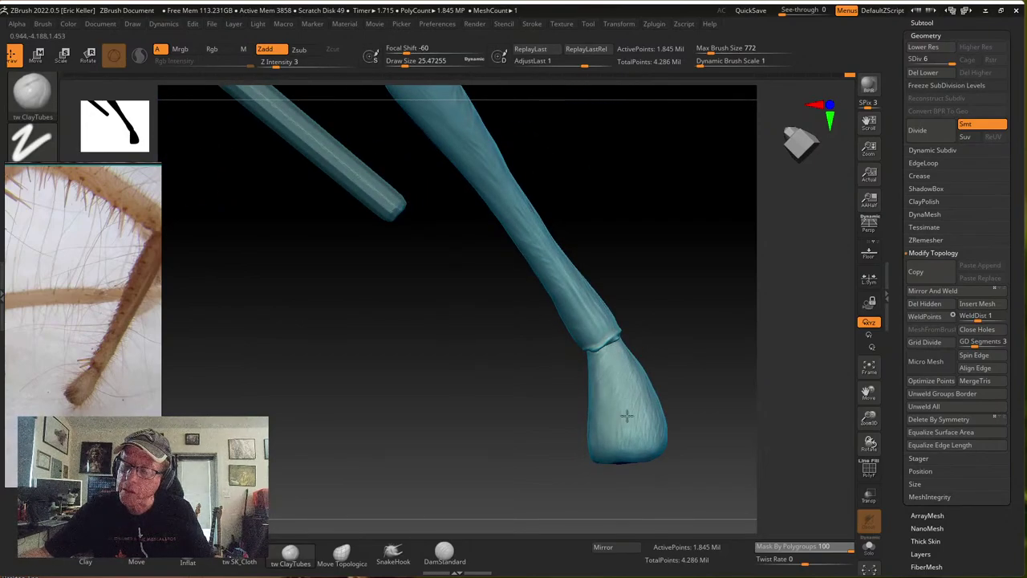
{"action": "right_click_drag", "start_coordinate": [673, 338], "coordinate": [665, 351]}
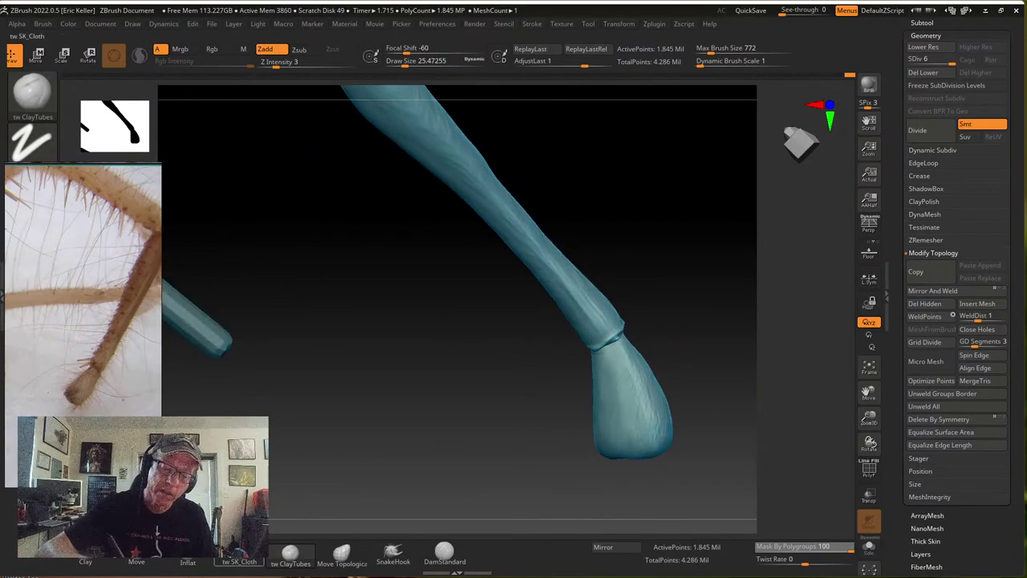
Sculpt the end segment's blunt tip face with tw SK_Cloth, and fill and even out its groove with tw ClayTubes
{"action": "left_click", "coordinate": [240, 561]}
{"action": "mouse_move", "coordinate": [663, 458]}
{"action": "right_mouse_down"}
{"action": "mouse_move", "coordinate": [649, 434]}
{"action": "mouse_move", "coordinate": [617, 435]}
{"action": "mouse_move", "coordinate": [658, 383]}
{"action": "mouse_move", "coordinate": [647, 425]}
{"action": "mouse_move", "coordinate": [644, 360]}
{"action": "mouse_move", "coordinate": [624, 423]}
{"action": "right_mouse_up"}
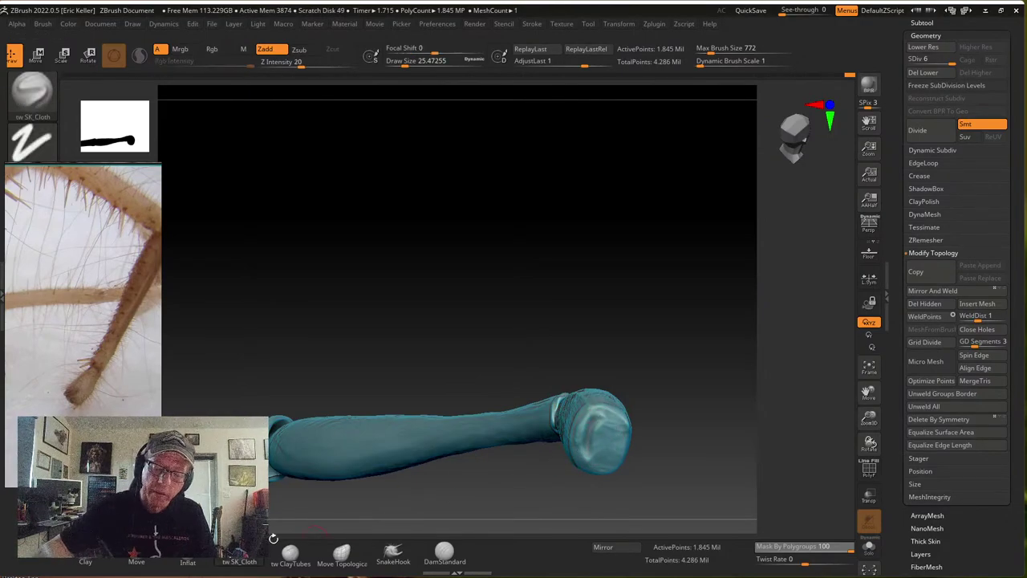
{"action": "left_click", "coordinate": [290, 562]}
{"action": "right_click_drag", "start_coordinate": [594, 413], "coordinate": [605, 414]}
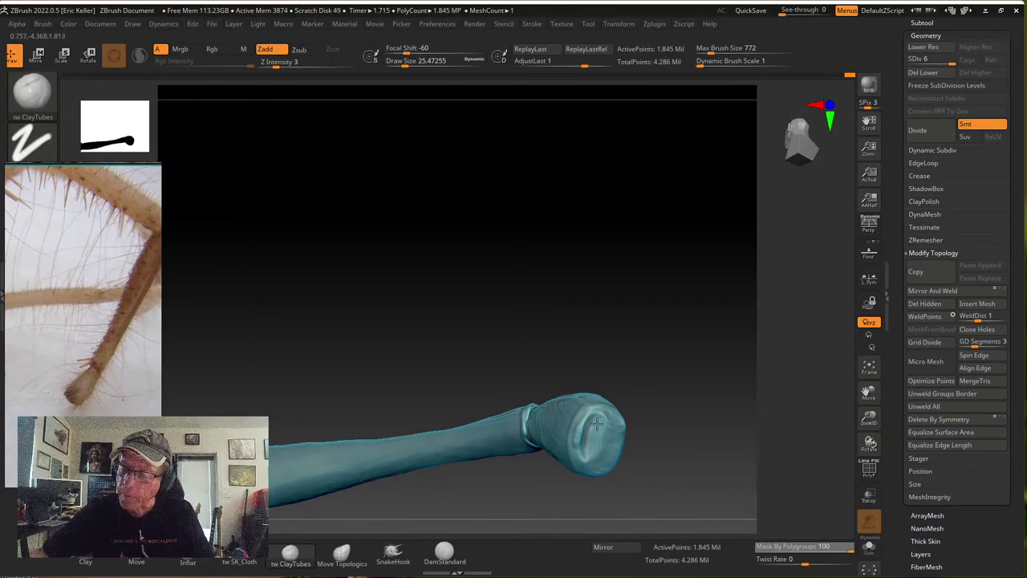
{"action": "key", "text": "shift"}
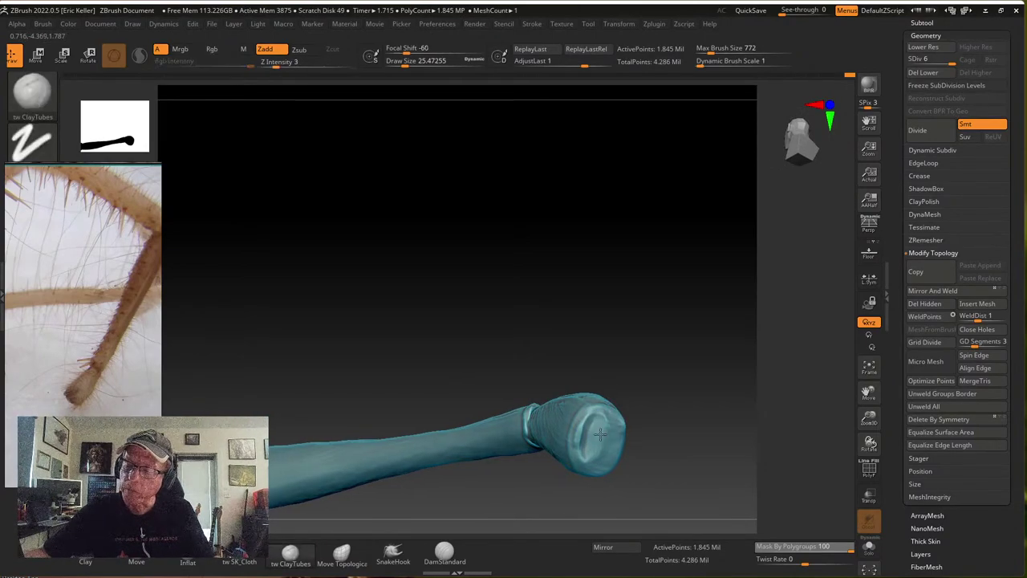
{"action": "mouse_move", "coordinate": [600, 433]}
{"action": "right_mouse_down"}
{"action": "mouse_move", "coordinate": [607, 425]}
{"action": "mouse_move", "coordinate": [584, 430]}
{"action": "right_mouse_up"}
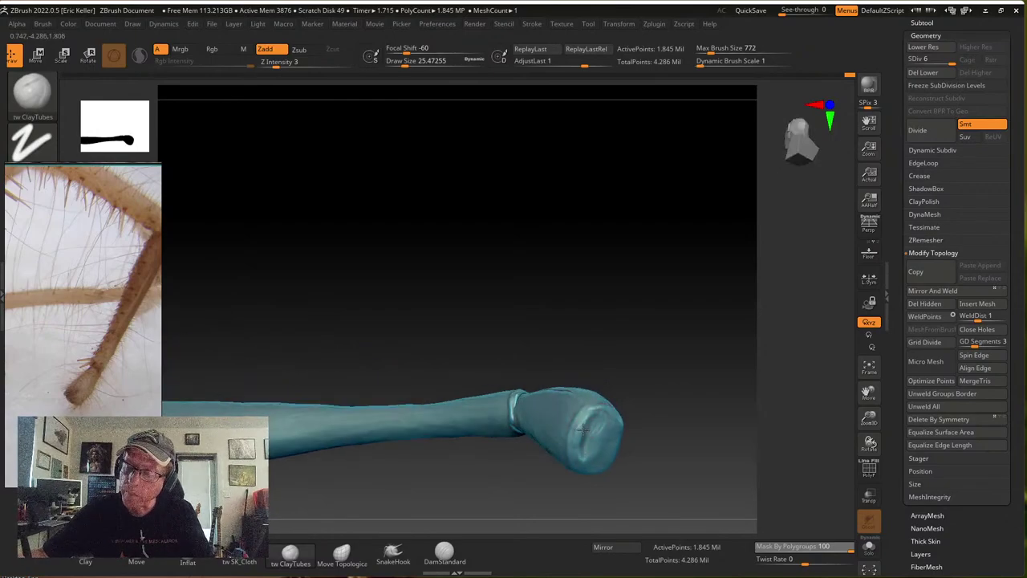
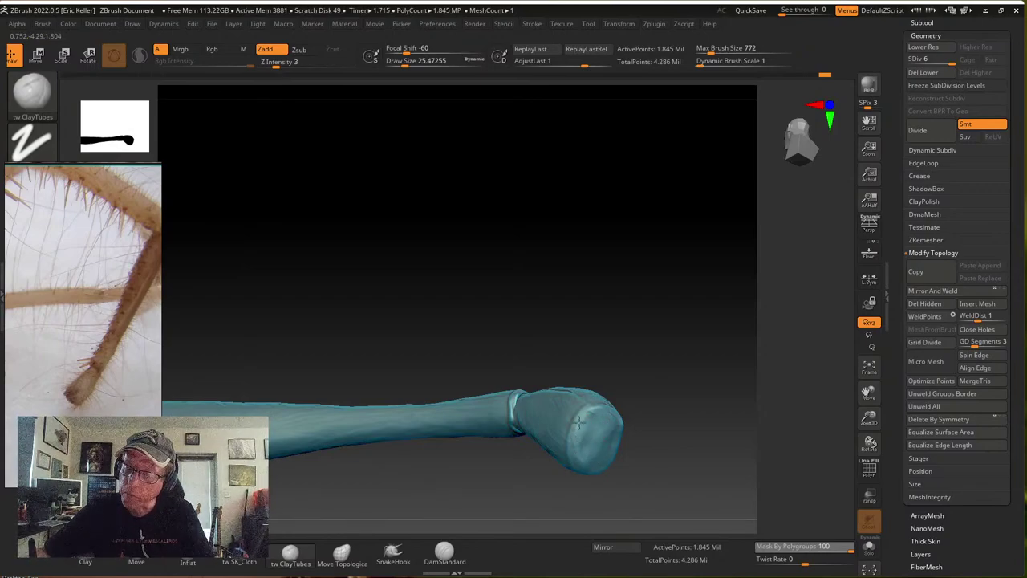
{"action": "mouse_move", "coordinate": [596, 413]}
{"action": "right_mouse_down"}
{"action": "mouse_move", "coordinate": [598, 423]}
{"action": "mouse_move", "coordinate": [579, 422]}
{"action": "right_mouse_up"}
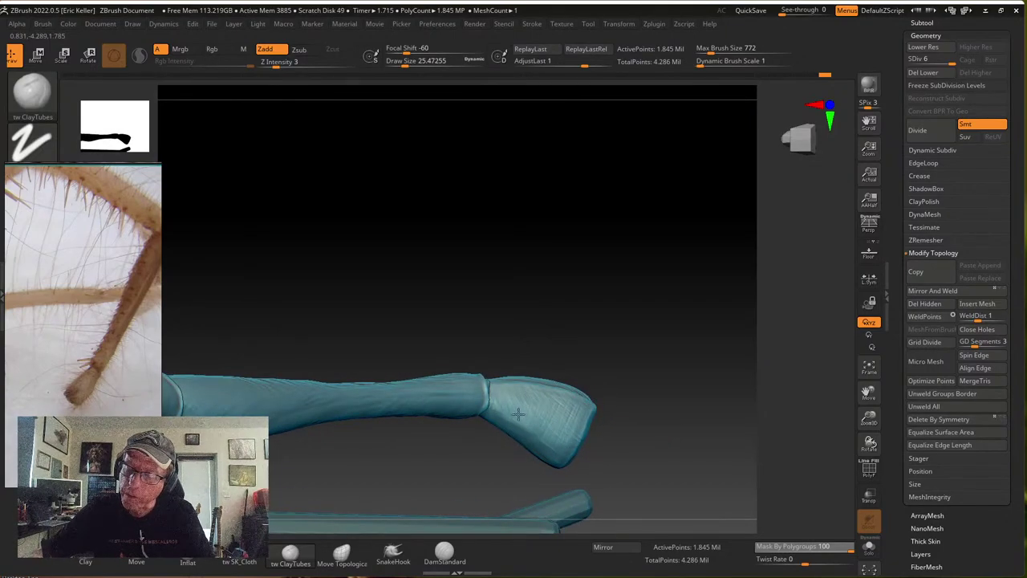
{"action": "right_click_drag", "start_coordinate": [518, 414], "coordinate": [587, 420]}
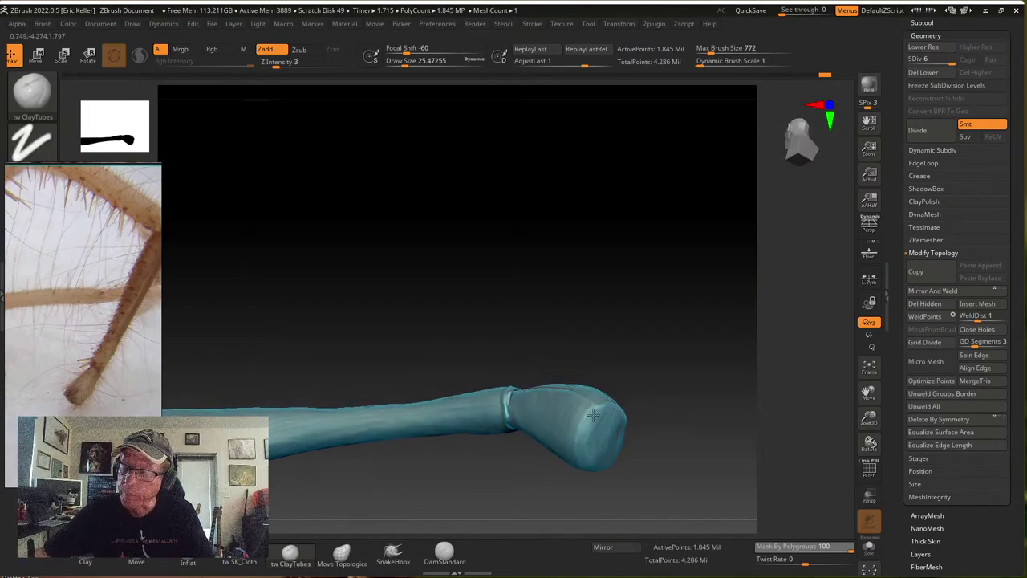
Layer tw ClayTubes strokes along the narrow neck of the end segment, from just below the joint collar toward the bulge
{"action": "mouse_move", "coordinate": [610, 454]}
{"action": "right_mouse_down"}
{"action": "mouse_move", "coordinate": [628, 353]}
{"action": "mouse_move", "coordinate": [603, 319]}
{"action": "right_mouse_up"}
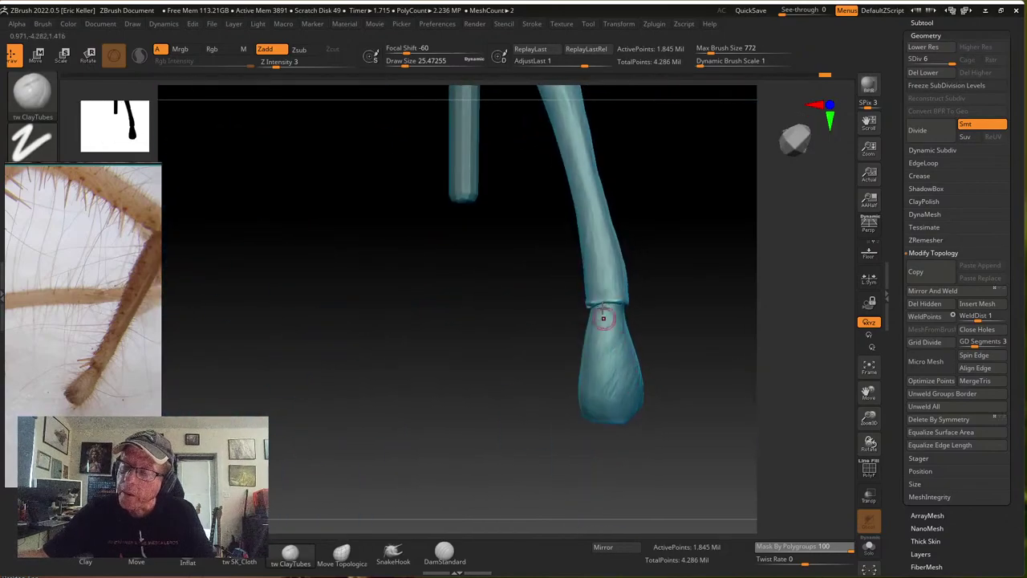
{"action": "left_click_drag", "start_coordinate": [603, 319], "coordinate": [607, 349]}
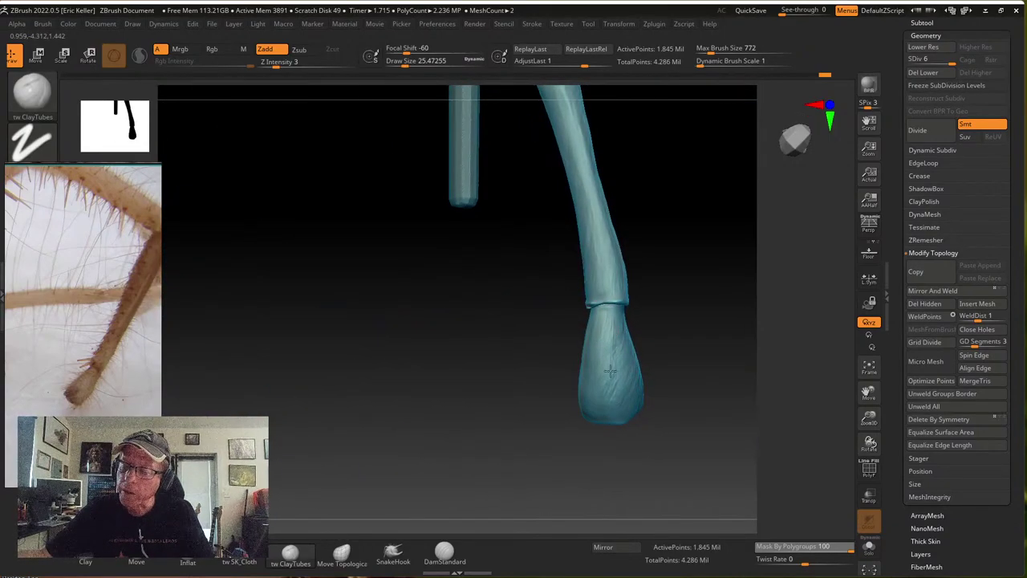
{"action": "right_click_drag", "start_coordinate": [609, 413], "coordinate": [585, 342]}
{"action": "left_click_drag", "start_coordinate": [585, 342], "coordinate": [589, 360]}
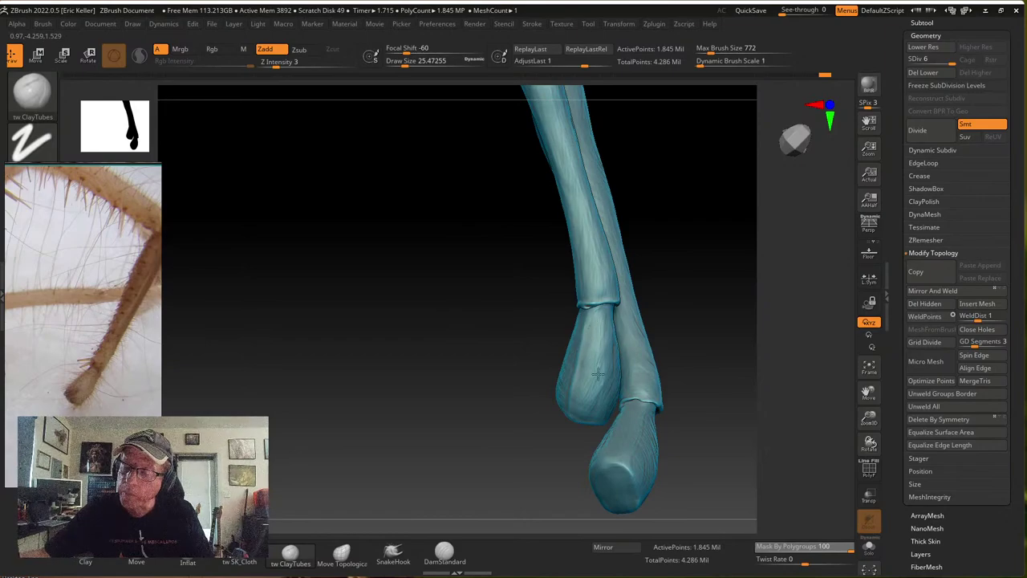
{"action": "right_click_drag", "start_coordinate": [590, 354], "coordinate": [598, 326]}
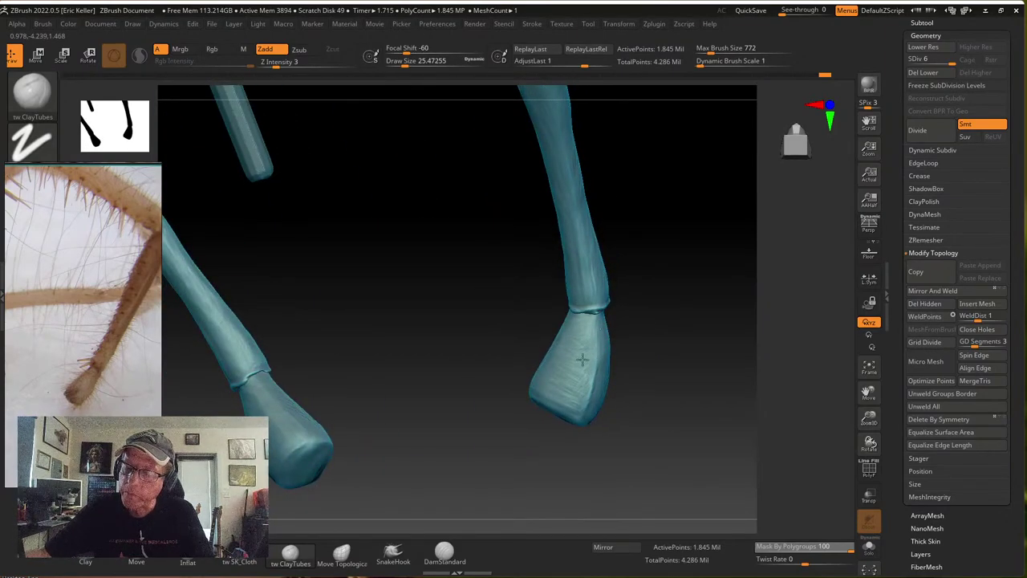
Refine the broad flat side of the end segment with tw ClayTubes strokes running from the joint toward the tip
{"action": "right_click_drag", "start_coordinate": [630, 314], "coordinate": [579, 319]}
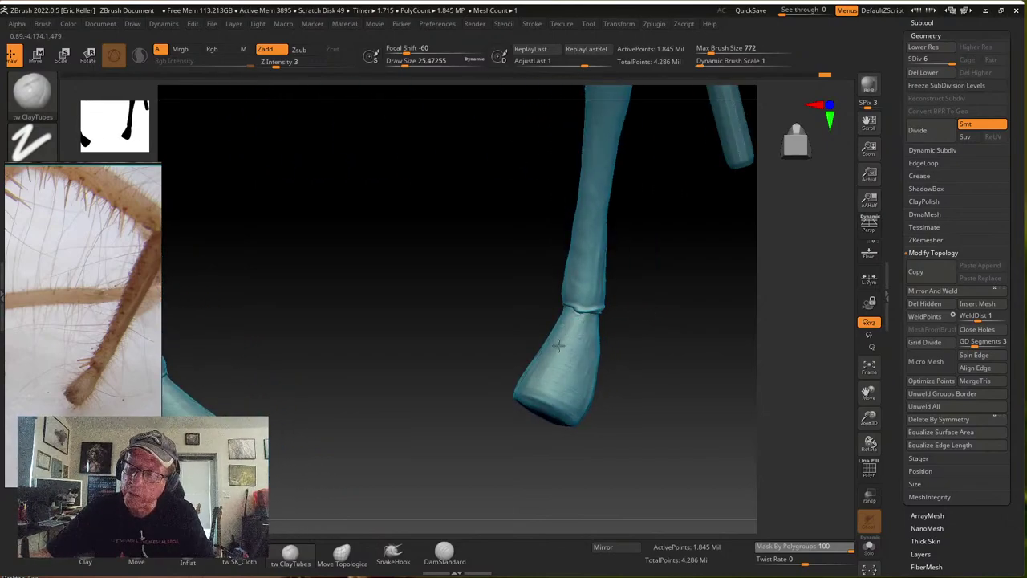
{"action": "right_click_drag", "start_coordinate": [572, 360], "coordinate": [600, 347]}
{"action": "left_click_drag", "start_coordinate": [582, 365], "coordinate": [592, 350]}
{"action": "right_click_drag", "start_coordinate": [592, 350], "coordinate": [599, 349]}
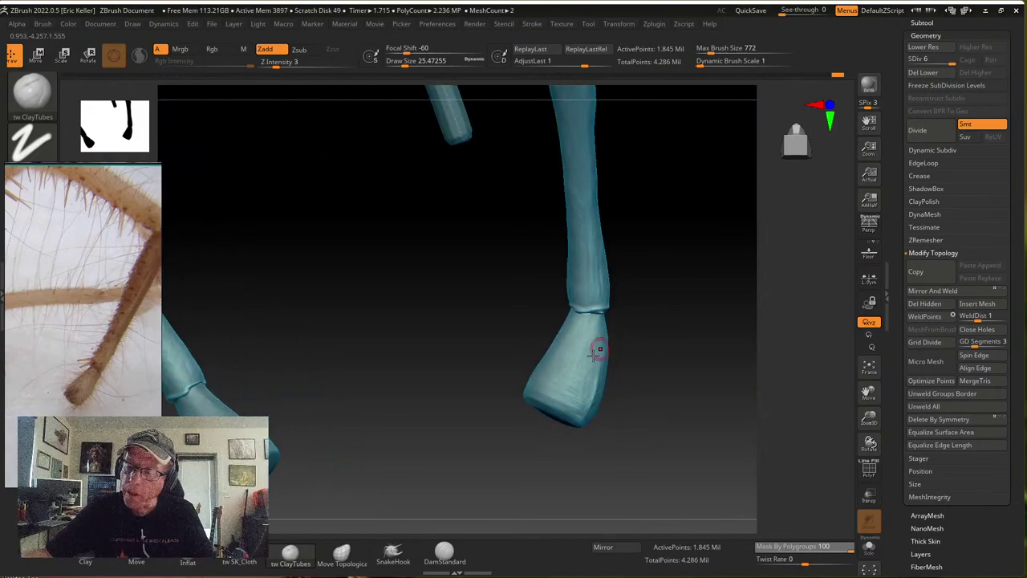
{"action": "left_click_drag", "start_coordinate": [567, 389], "coordinate": [569, 399]}
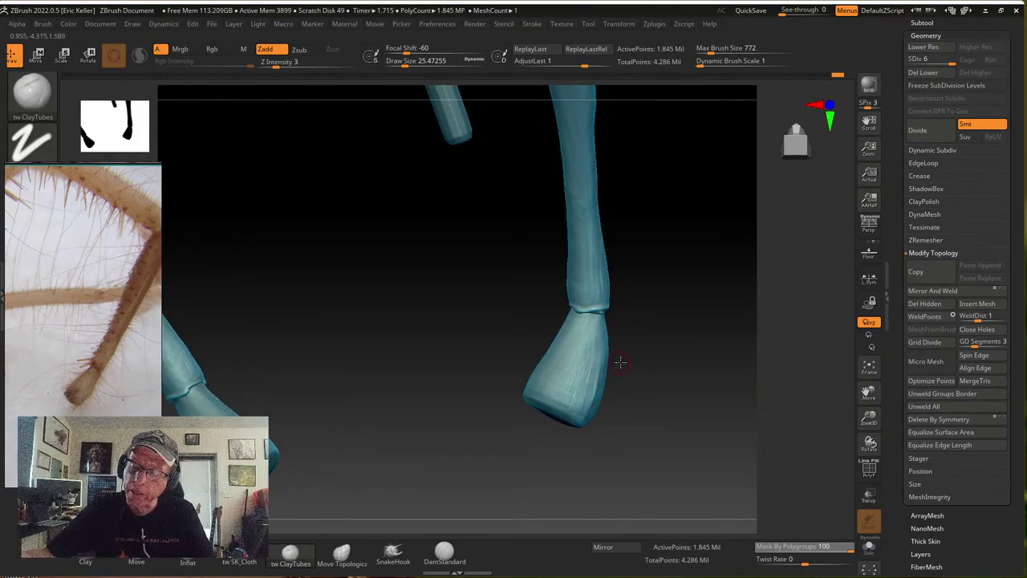
Add fine tw ClayTubes striations across the back and side edges of the end segment to define its planes
{"action": "right_click_drag", "start_coordinate": [614, 362], "coordinate": [562, 351]}
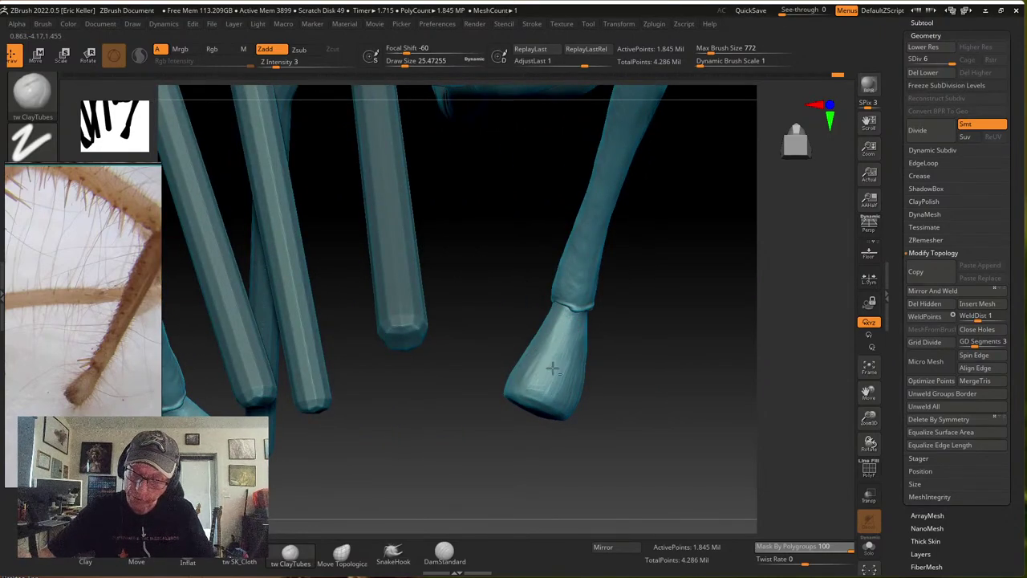
{"action": "right_click_drag", "start_coordinate": [552, 368], "coordinate": [591, 337]}
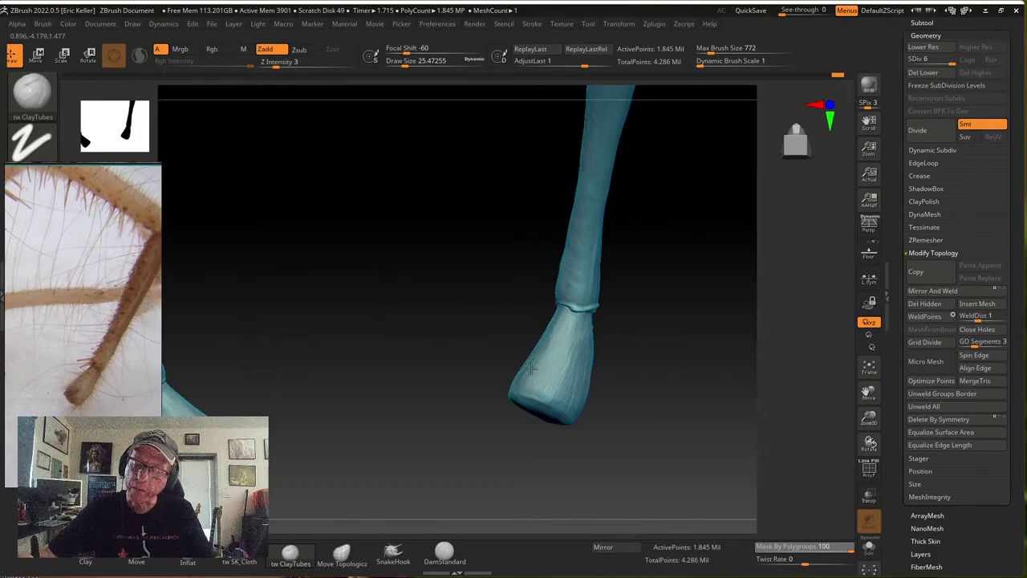
{"action": "right_click_drag", "start_coordinate": [530, 368], "coordinate": [619, 335]}
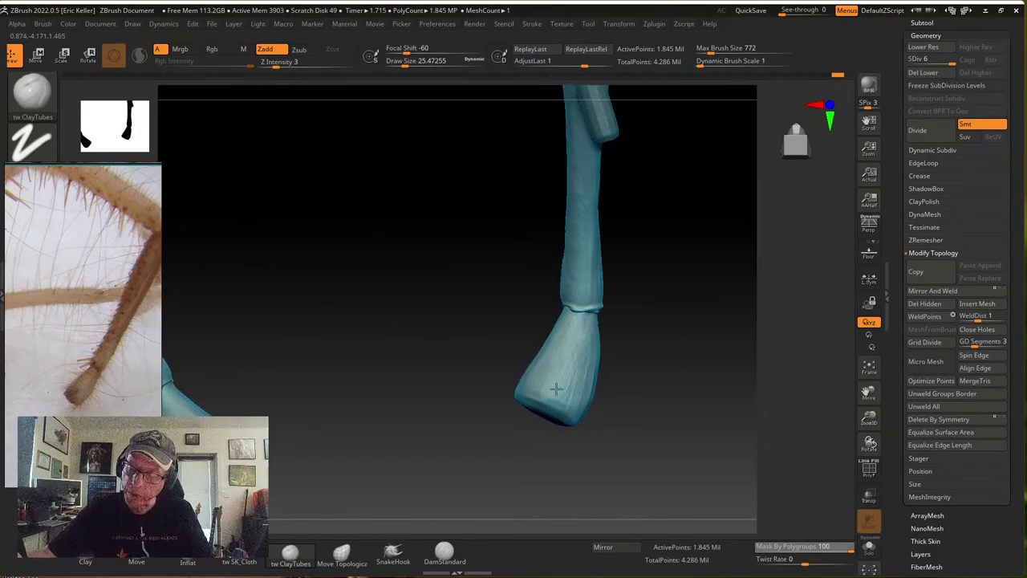
{"action": "right_click_drag", "start_coordinate": [553, 399], "coordinate": [585, 386]}
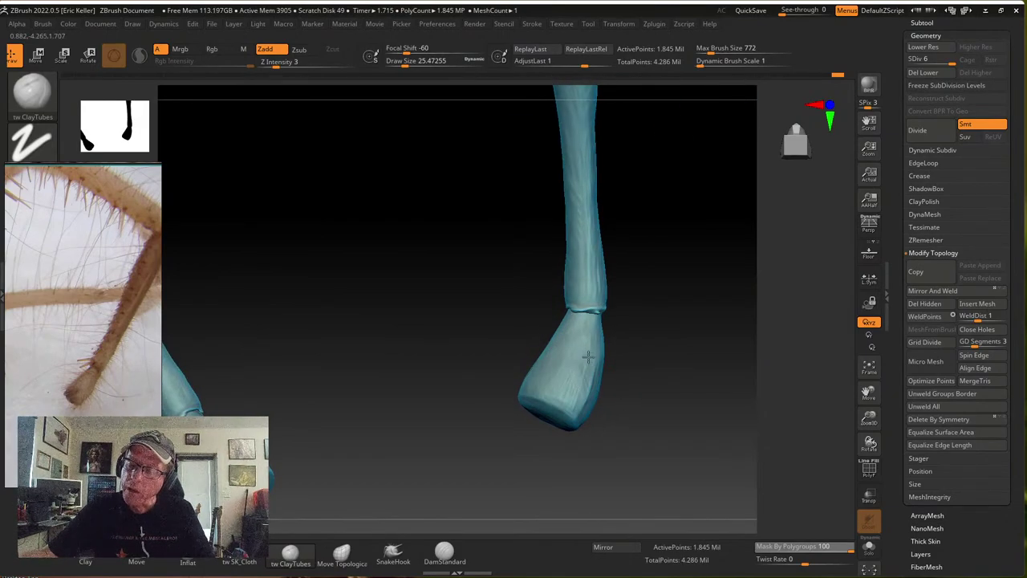
{"action": "right_click_drag", "start_coordinate": [645, 400], "coordinate": [587, 394]}
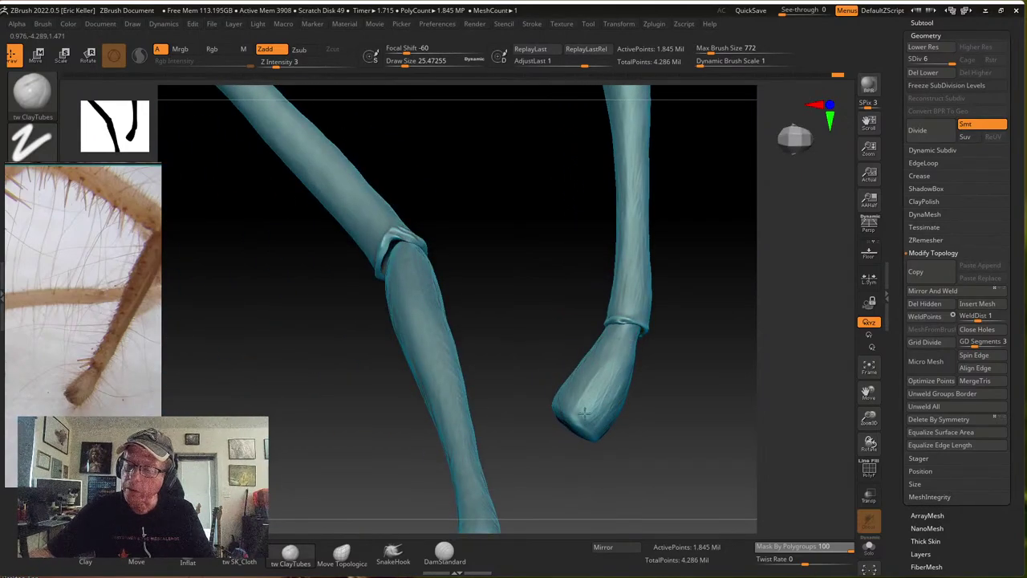
Round off the rim of the end segment's blunt tip with the tw ClayTubes brush
{"action": "right_click_drag", "start_coordinate": [634, 389], "coordinate": [563, 415]}
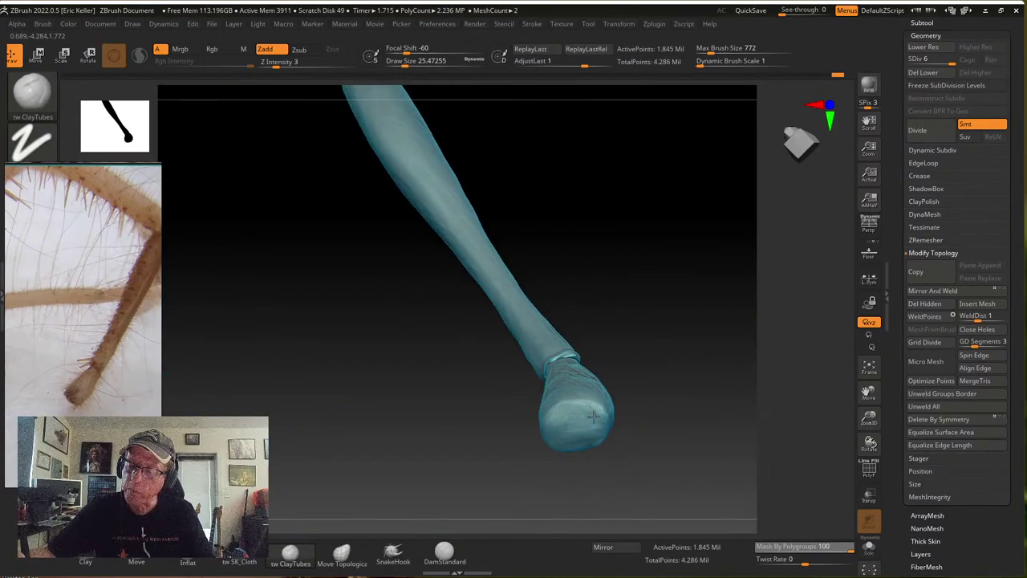
{"action": "right_click_drag", "start_coordinate": [633, 378], "coordinate": [586, 385]}
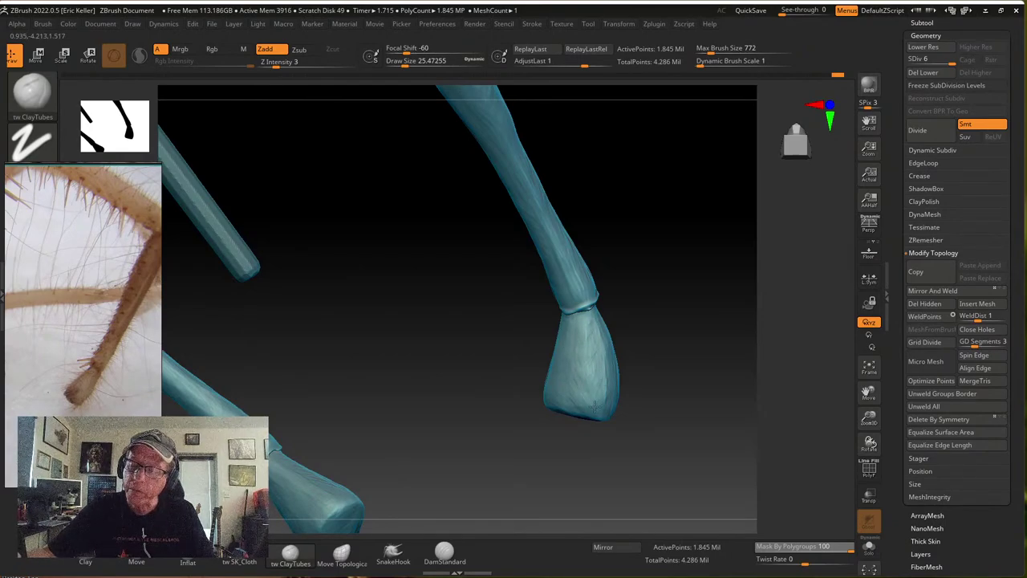
{"action": "left_click_drag", "start_coordinate": [696, 316], "coordinate": [615, 354]}
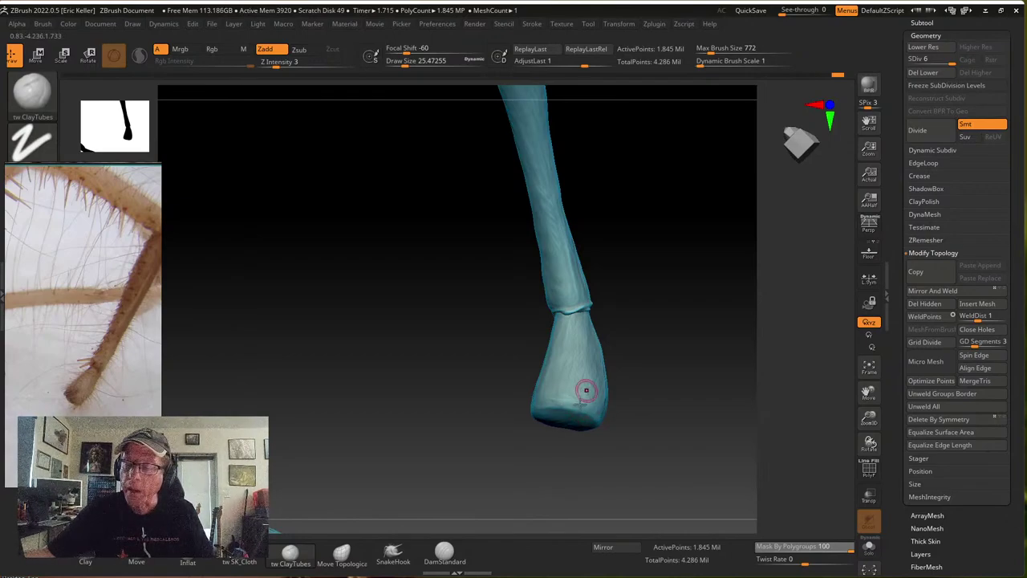
Smooth and blend the end segment's sides below the joint collar, adding light tw ClayTubes strokes around the bulge
{"action": "right_click_drag", "start_coordinate": [552, 359], "coordinate": [580, 355]}
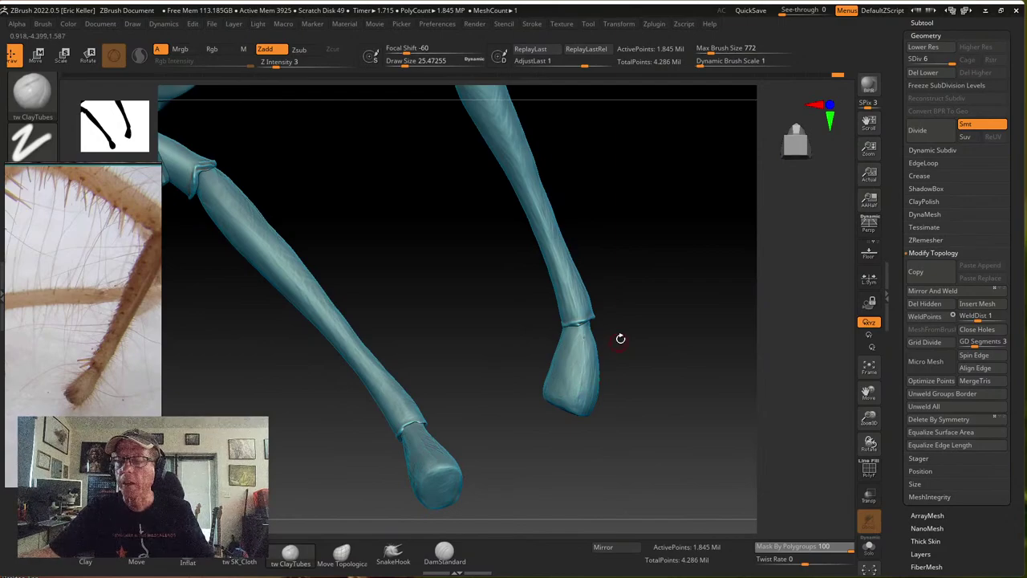
{"action": "right_click_drag", "start_coordinate": [619, 275], "coordinate": [582, 339]}
{"action": "right_click_drag", "start_coordinate": [606, 378], "coordinate": [603, 383]}
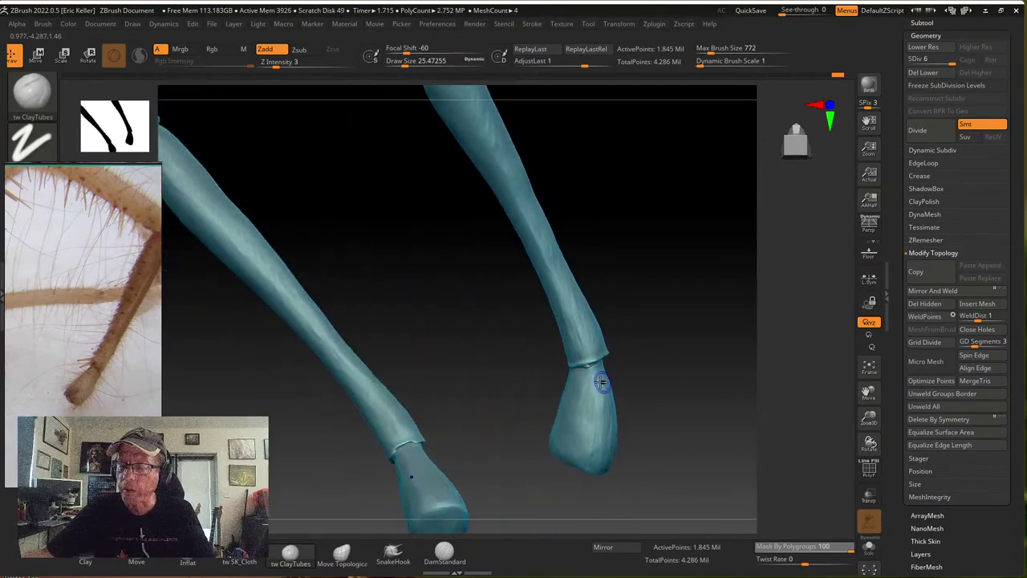
{"action": "key", "text": "shift"}
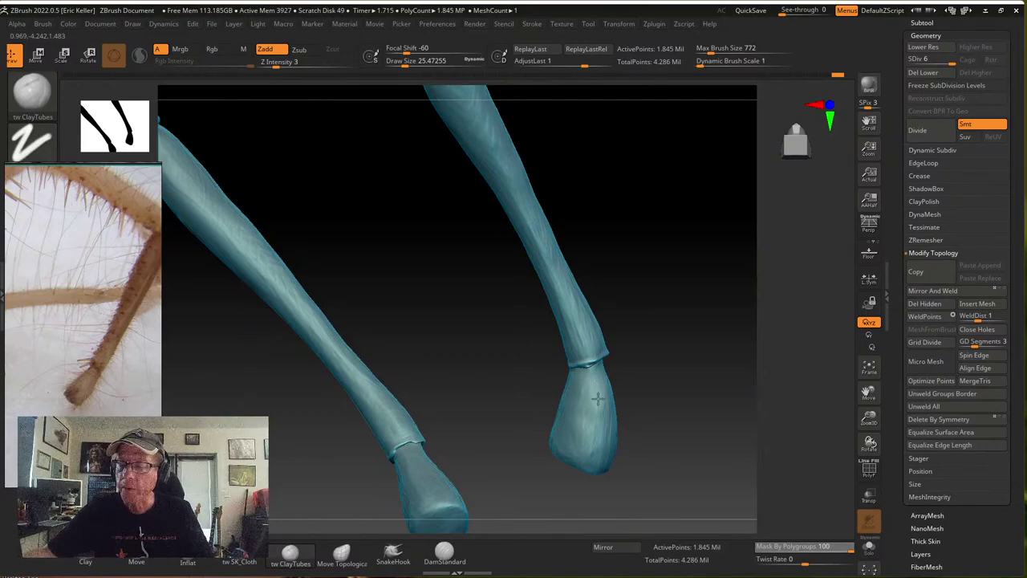
{"action": "right_click_drag", "start_coordinate": [598, 399], "coordinate": [617, 385]}
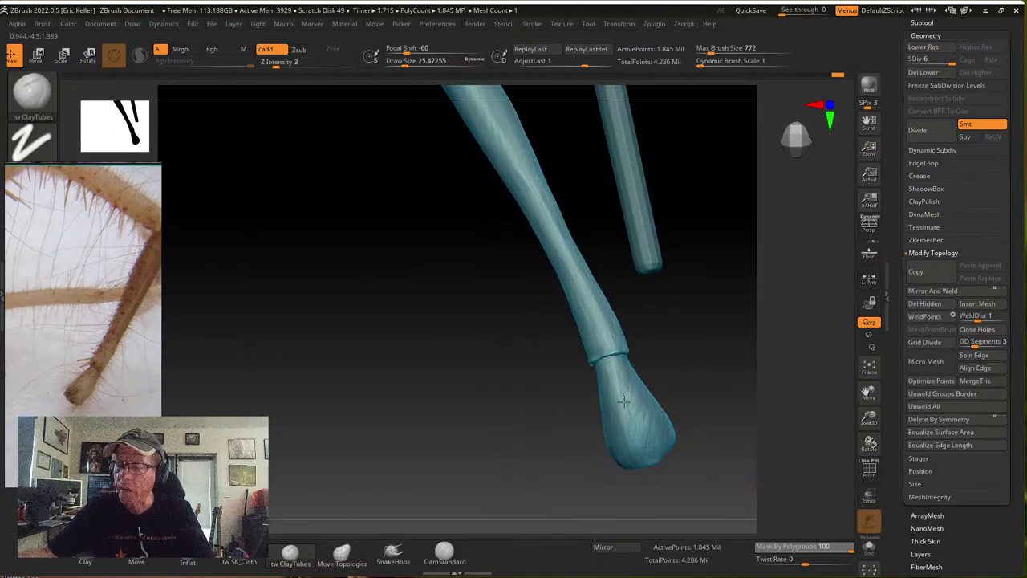
{"action": "right_click_drag", "start_coordinate": [628, 396], "coordinate": [626, 385]}
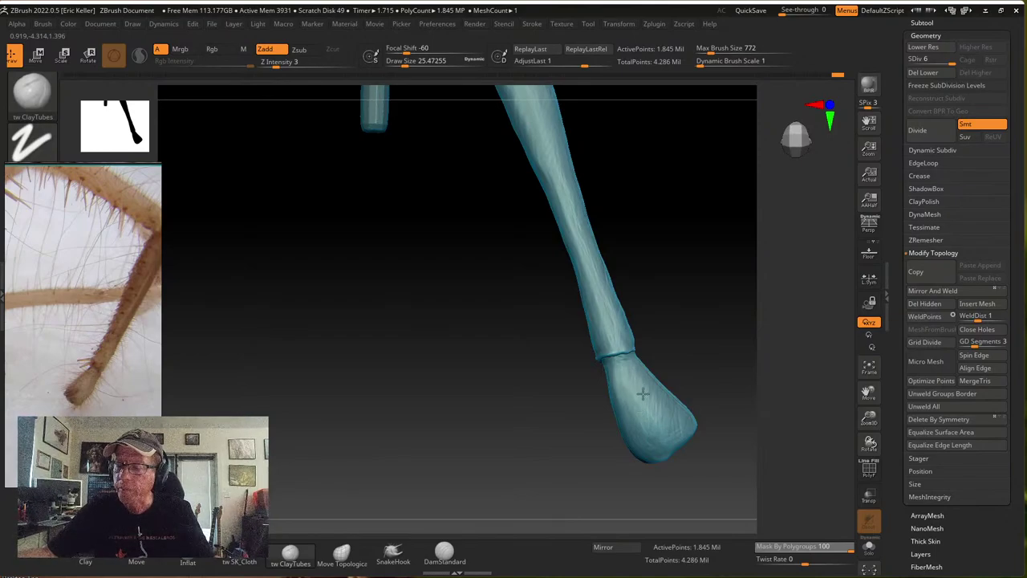
Blend the broad side of the end segment below the joint collar with light tw ClayTubes strokes and smoothing
{"action": "right_click_drag", "start_coordinate": [669, 367], "coordinate": [624, 375]}
{"action": "right_click_drag", "start_coordinate": [633, 448], "coordinate": [657, 417]}
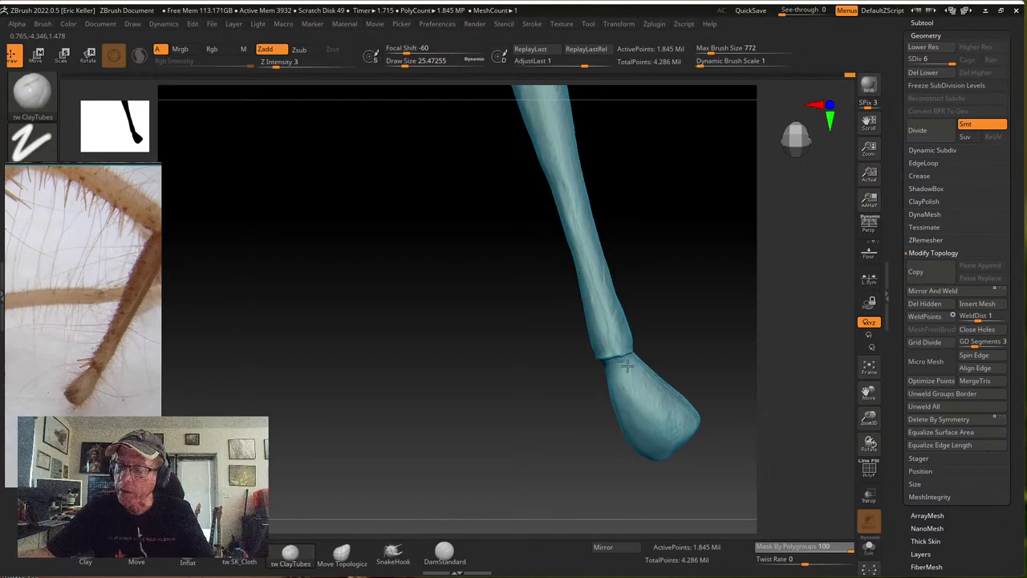
{"action": "right_click_drag", "start_coordinate": [677, 375], "coordinate": [637, 386]}
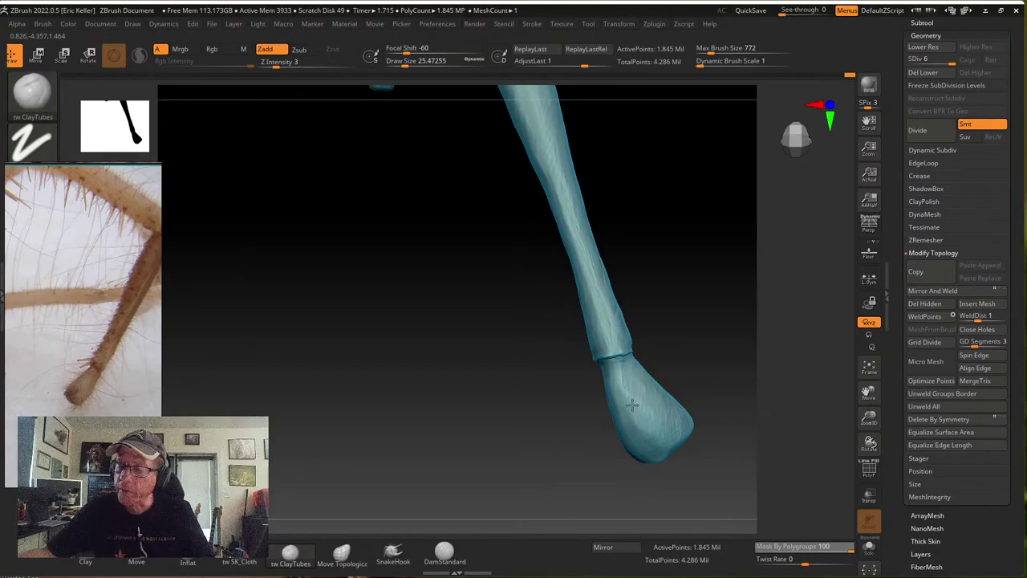
{"action": "right_click_drag", "start_coordinate": [646, 388], "coordinate": [632, 382]}
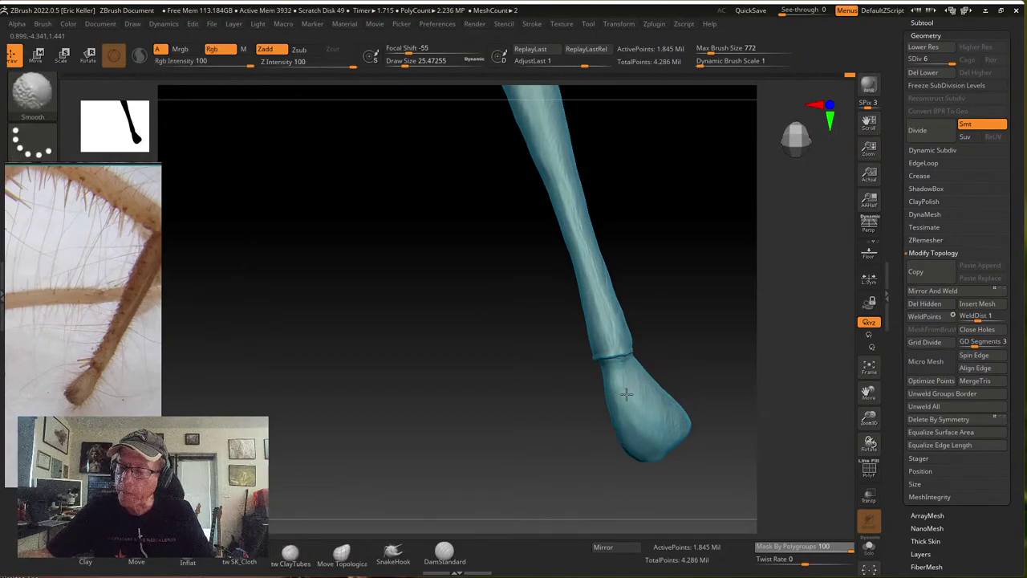
{"action": "key", "text": "shift"}
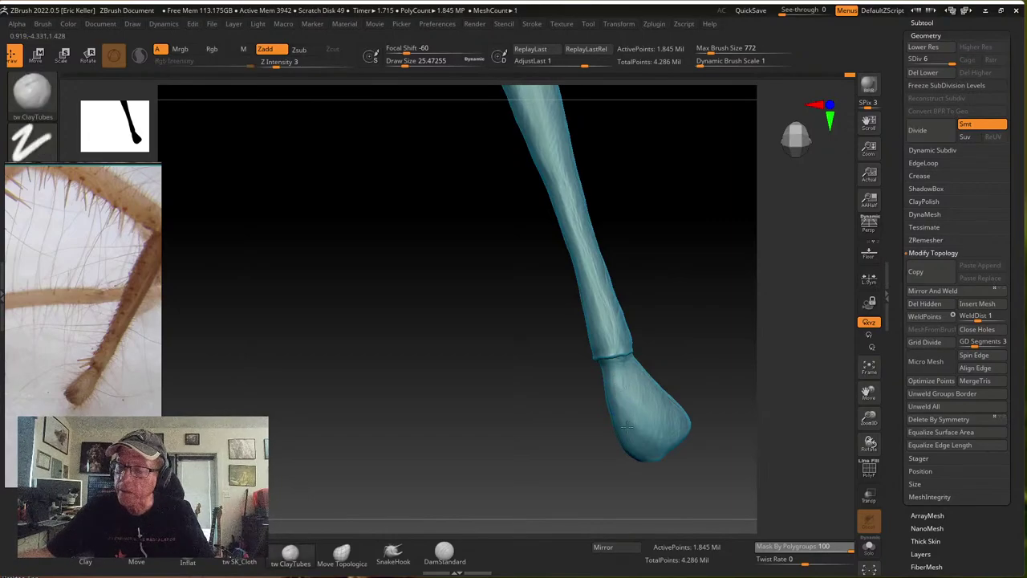
Refine the blunt tip and the adjoining flared side of the end segment with fine tw ClayTubes strokes
{"action": "right_click_drag", "start_coordinate": [669, 417], "coordinate": [638, 400]}
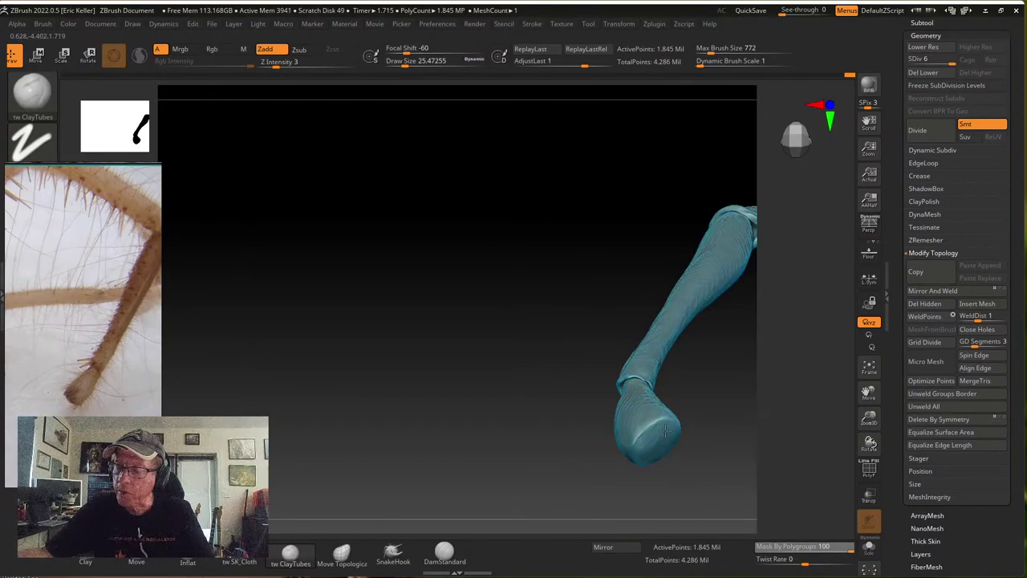
{"action": "mouse_move", "coordinate": [677, 425]}
{"action": "right_mouse_down", "text": "shift"}
{"action": "mouse_move", "coordinate": [656, 422]}
{"action": "mouse_move", "coordinate": [686, 408]}
{"action": "mouse_move", "coordinate": [640, 403]}
{"action": "mouse_move", "coordinate": [626, 390]}
{"action": "right_mouse_up", "text": "shift"}
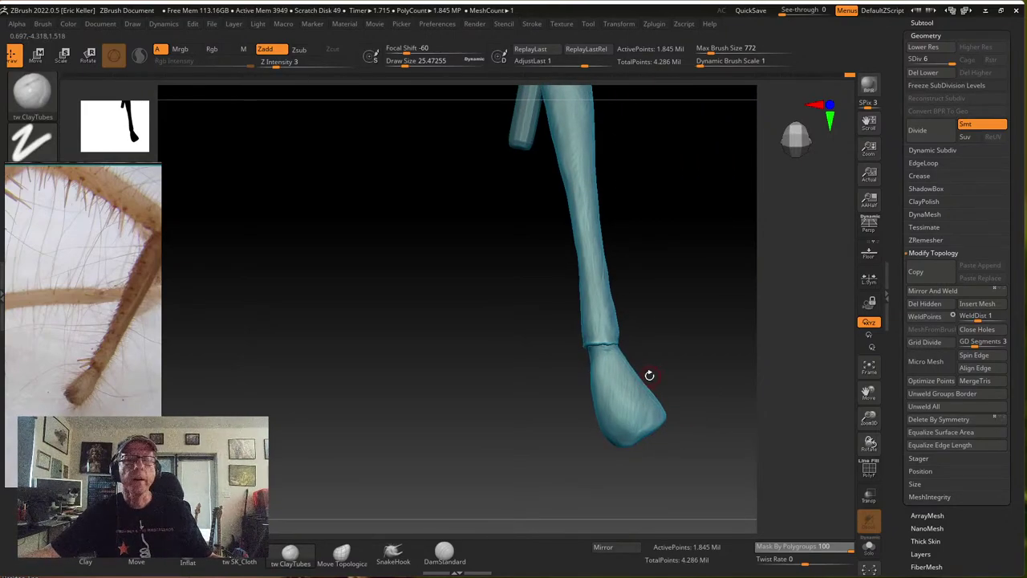
{"action": "right_click_drag", "start_coordinate": [649, 375], "coordinate": [607, 367]}
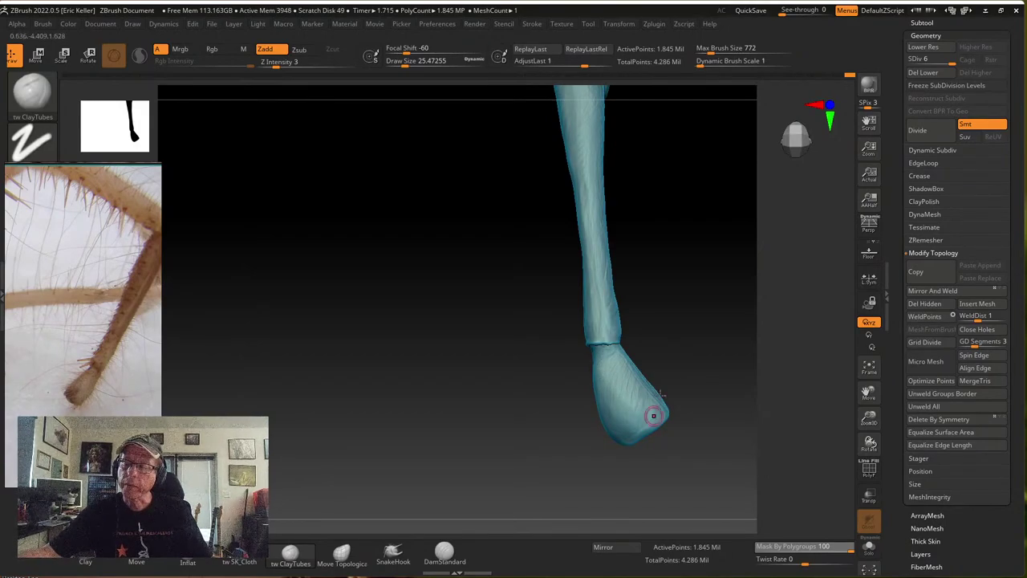
{"action": "right_click_drag", "start_coordinate": [651, 412], "coordinate": [609, 371]}
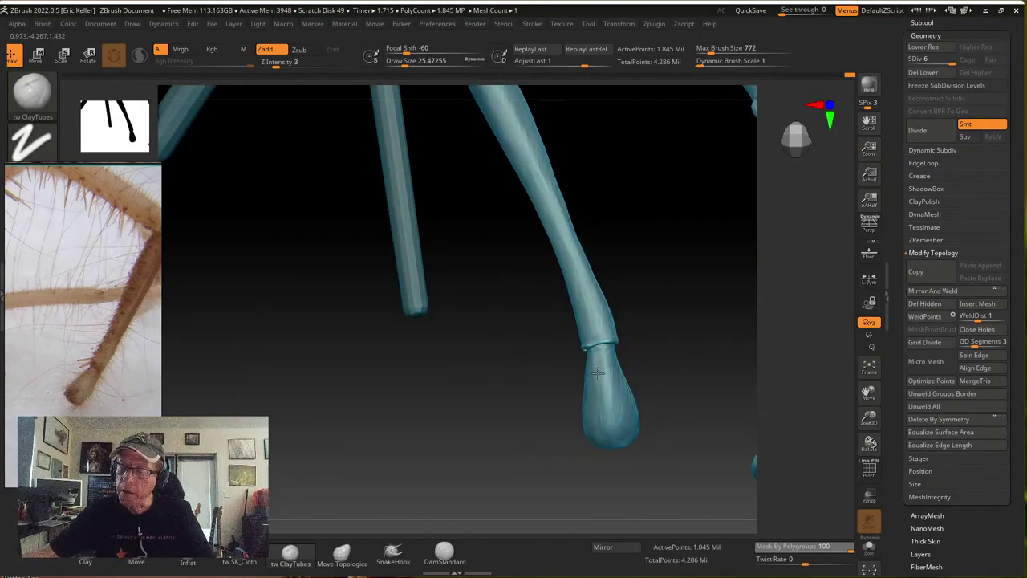
Even out the narrow edges and lower rim of the end segment with tw ClayTubes strokes from several angles
{"action": "right_click_drag", "start_coordinate": [602, 417], "coordinate": [594, 382]}
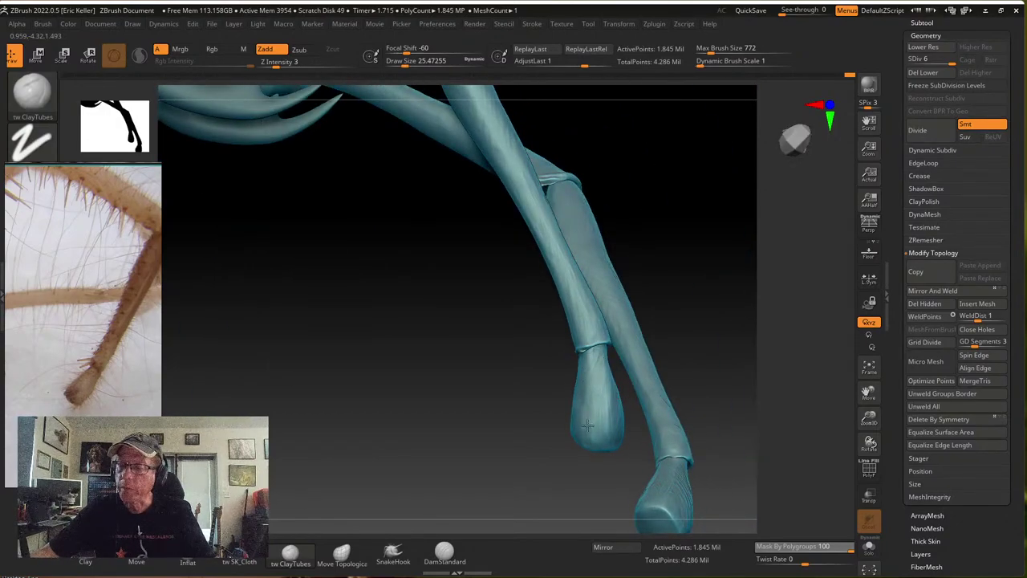
{"action": "mouse_move", "coordinate": [588, 425]}
{"action": "right_mouse_down"}
{"action": "mouse_move", "coordinate": [686, 318]}
{"action": "mouse_move", "coordinate": [584, 383]}
{"action": "mouse_move", "coordinate": [591, 409]}
{"action": "right_mouse_up"}
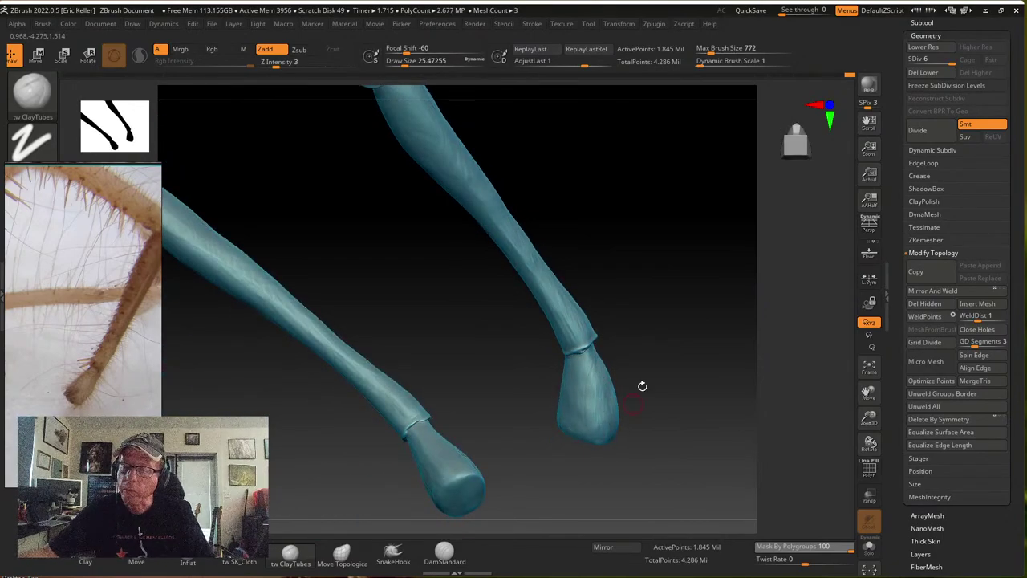
{"action": "right_click_drag", "start_coordinate": [642, 386], "coordinate": [554, 397]}
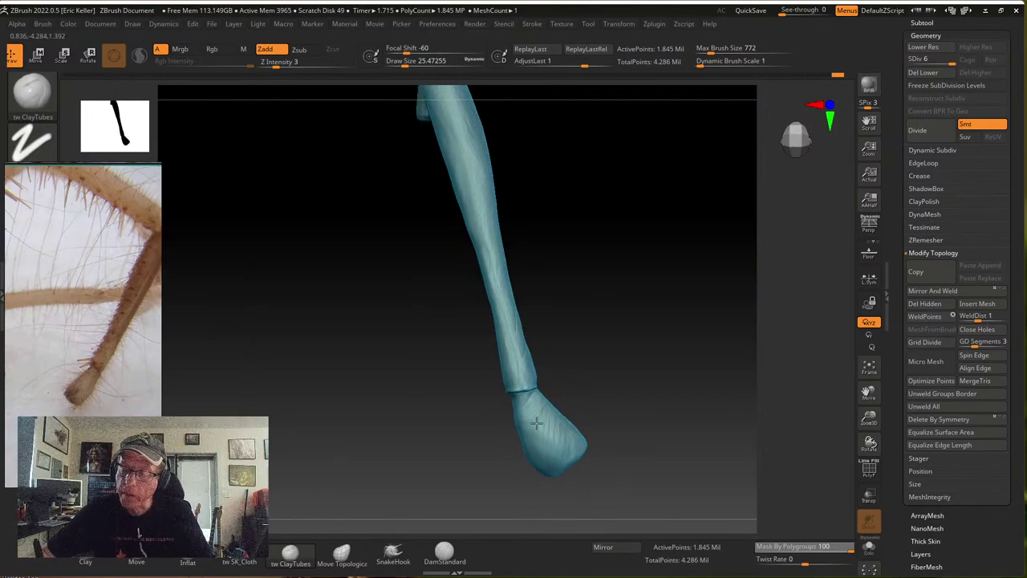
{"action": "right_click_drag", "start_coordinate": [571, 437], "coordinate": [525, 405]}
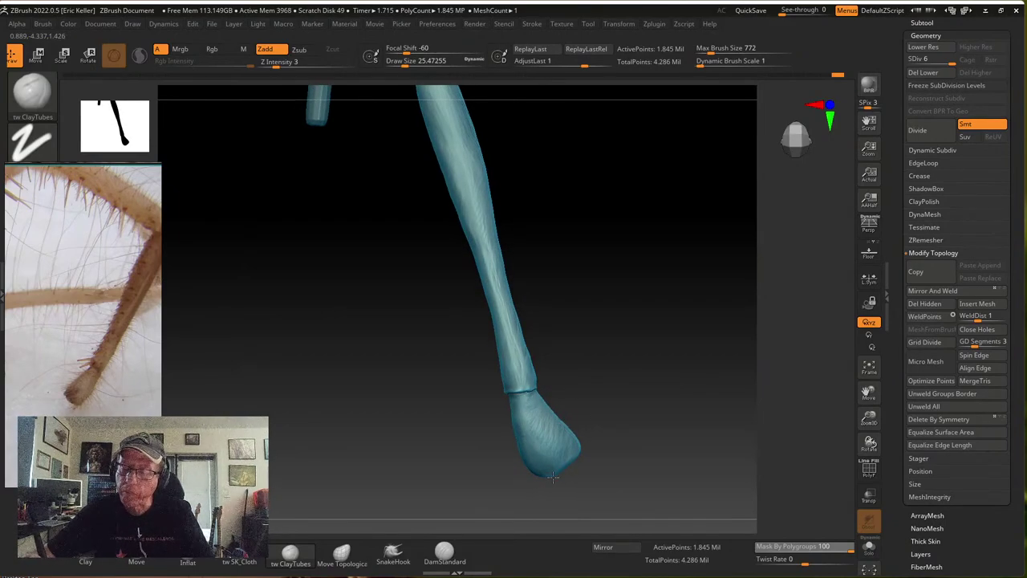
Lower the leg mesh to subdivision level 3 and switch to the Move brush at a draw size of about 129
{"action": "mouse_move", "coordinate": [553, 477]}
{"action": "right_mouse_down", "text": "ctrl"}
{"action": "mouse_move", "coordinate": [610, 445]}
{"action": "mouse_move", "coordinate": [633, 445]}
{"action": "mouse_move", "coordinate": [628, 429]}
{"action": "mouse_move", "coordinate": [619, 449]}
{"action": "mouse_move", "coordinate": [605, 422]}
{"action": "mouse_move", "coordinate": [642, 425]}
{"action": "mouse_move", "coordinate": [623, 394]}
{"action": "mouse_move", "coordinate": [626, 408]}
{"action": "right_mouse_up", "text": "ctrl"}
{"action": "key", "text": "shift"}
{"action": "key", "text": "shift+d"}
{"action": "key", "text": "shift+d"}
{"action": "key", "text": "shift+d"}
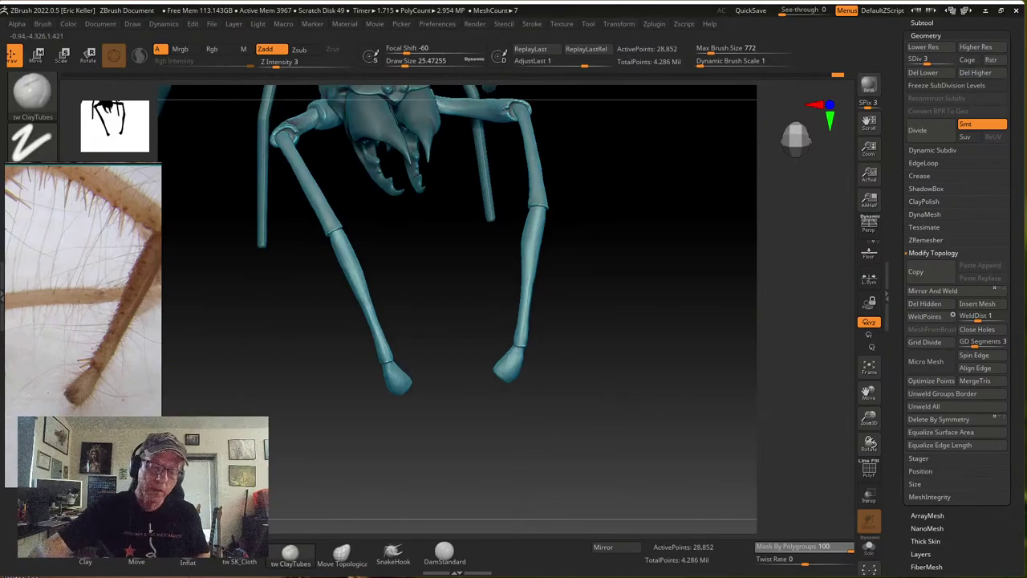
{"action": "left_click", "coordinate": [136, 559]}
{"action": "key", "text": "s"}
{"action": "left_click_drag", "start_coordinate": [557, 399], "coordinate": [573, 405]}
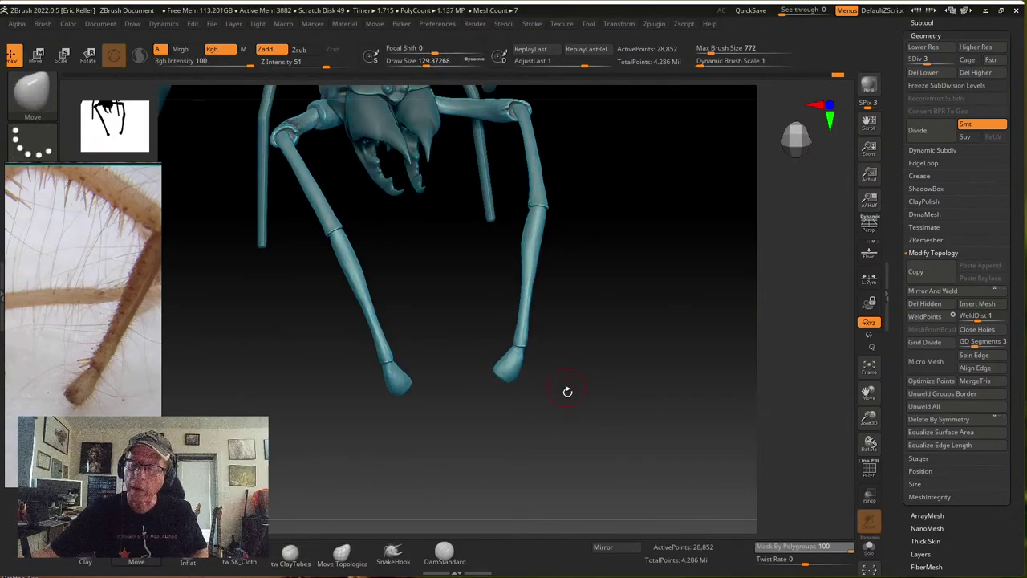
Slim the end segment's outline below the joint collar with the Move brush, varying the draw size between about 99 and 137
{"action": "right_click_drag", "start_coordinate": [567, 391], "coordinate": [588, 407]}
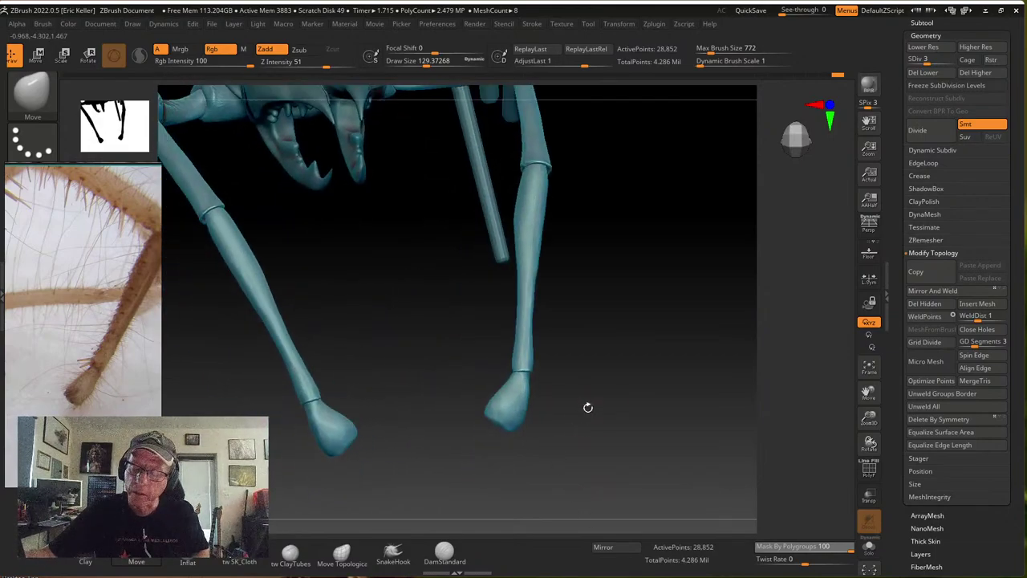
{"action": "key", "text": "s"}
{"action": "left_click_drag", "start_coordinate": [574, 427], "coordinate": [516, 426]}
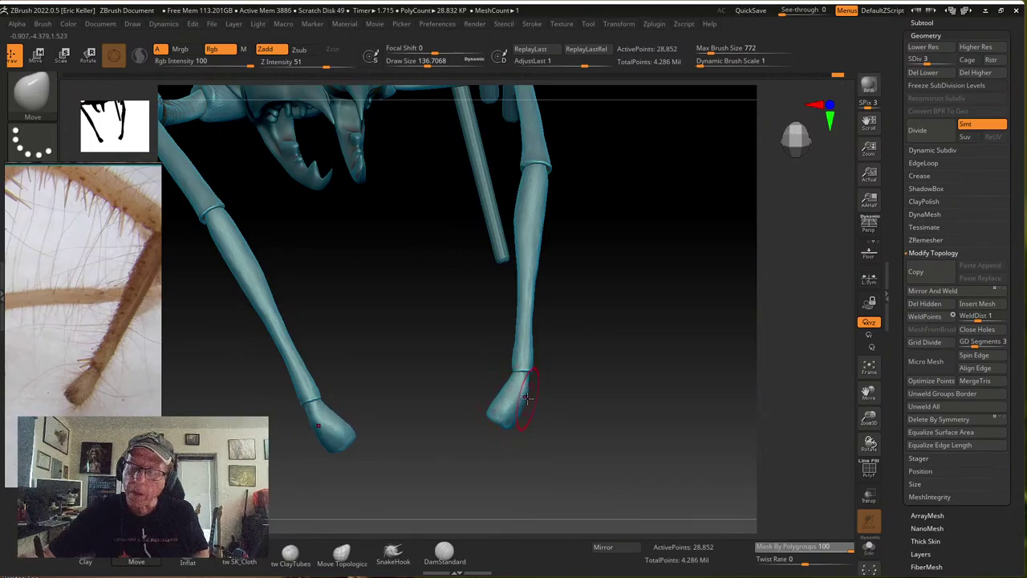
{"action": "key", "text": "s"}
{"action": "left_click_drag", "start_coordinate": [526, 406], "coordinate": [515, 408]}
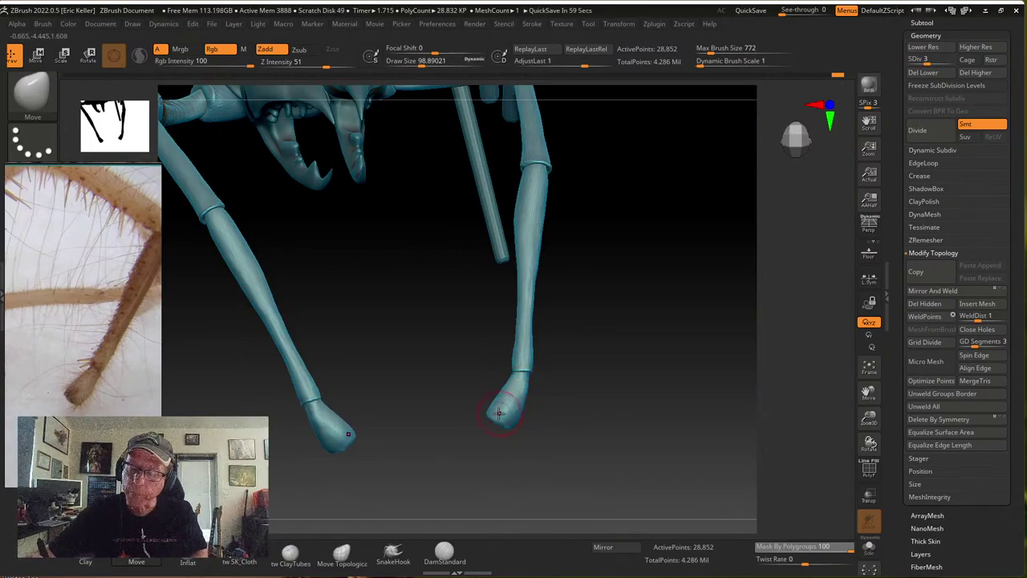
{"action": "key", "text": "s"}
{"action": "left_click_drag", "start_coordinate": [504, 391], "coordinate": [511, 387]}
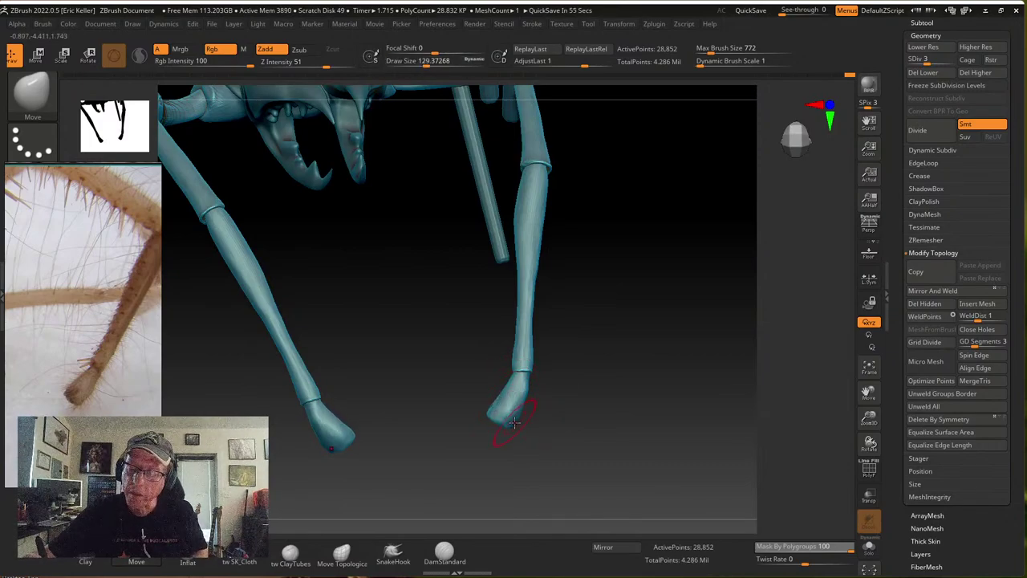
Reshape the end segment's rounded tip and sloping side with the Move brush at draw sizes of about 78 to 81
{"action": "mouse_move", "coordinate": [514, 423]}
{"action": "right_mouse_down"}
{"action": "mouse_move", "coordinate": [589, 383]}
{"action": "mouse_move", "coordinate": [510, 410]}
{"action": "right_mouse_up"}
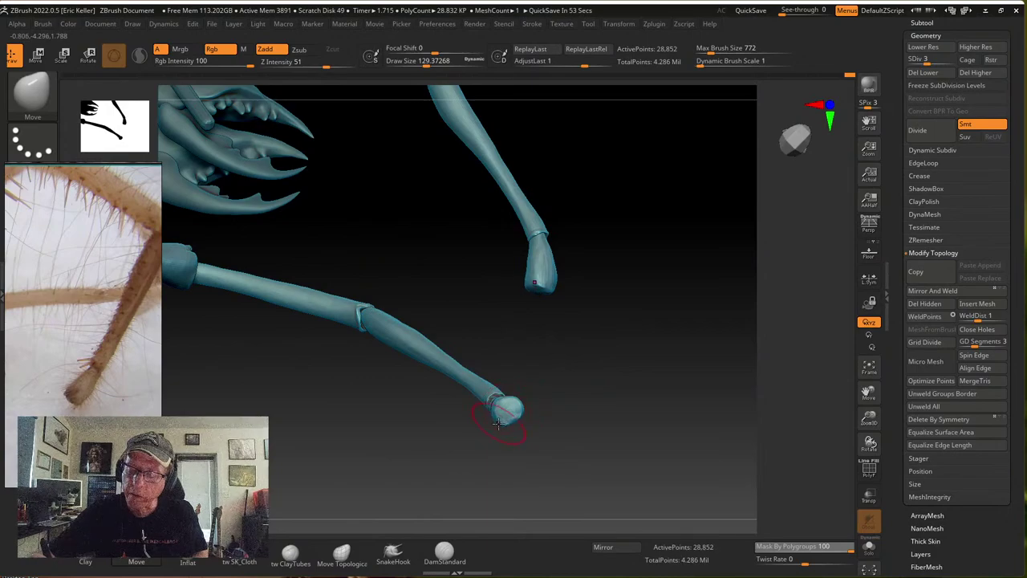
{"action": "key", "text": "s"}
{"action": "left_click_drag", "start_coordinate": [522, 398], "coordinate": [508, 399]}
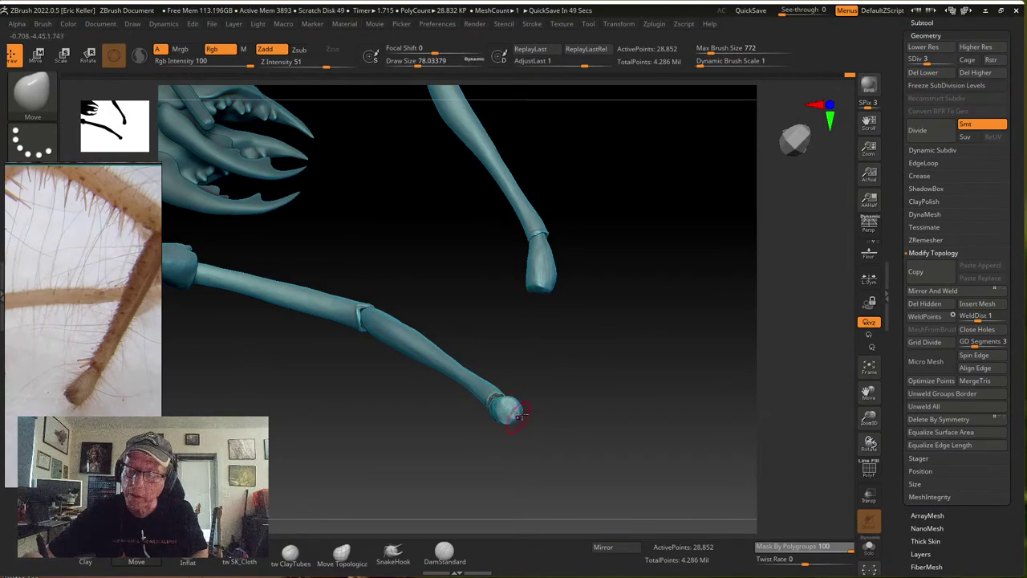
{"action": "right_click_drag", "start_coordinate": [517, 414], "coordinate": [574, 425]}
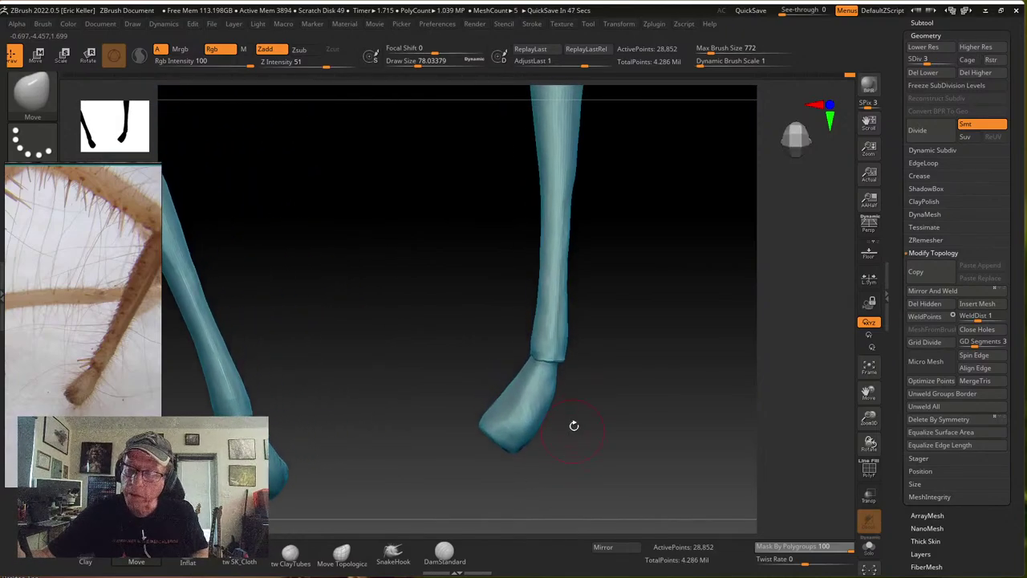
{"action": "key", "text": "s"}
{"action": "mouse_move", "coordinate": [574, 426]}
{"action": "left_mouse_down"}
{"action": "mouse_move", "coordinate": [585, 425]}
{"action": "mouse_move", "coordinate": [507, 409]}
{"action": "left_mouse_up"}
{"action": "key", "text": "s"}
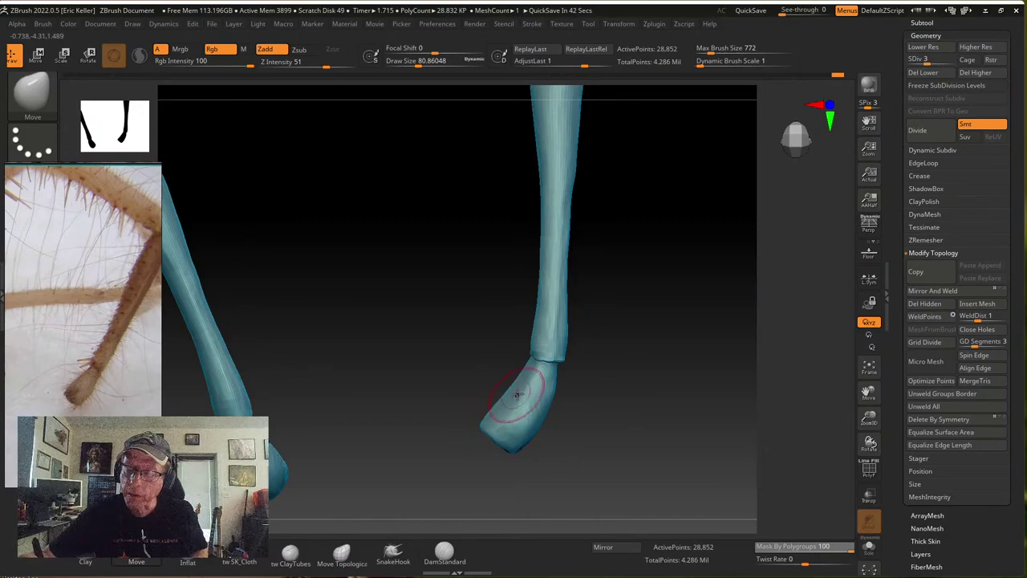
Smooth the end segment's blunt tip and adjust it with the Move brush at a draw size of about 55, undoing the last stroke
{"action": "right_click_drag", "start_coordinate": [510, 413], "coordinate": [531, 418]}
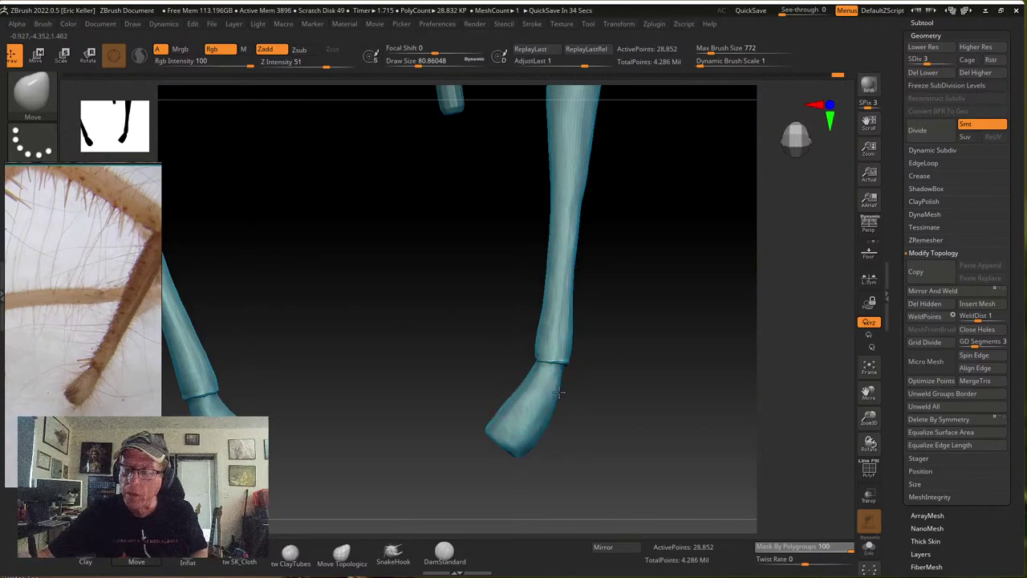
{"action": "left_click_drag", "start_coordinate": [525, 435], "coordinate": [522, 442], "text": "shift"}
{"action": "right_click_drag", "start_coordinate": [529, 441], "coordinate": [539, 443]}
{"action": "key", "text": "s"}
{"action": "left_click_drag", "start_coordinate": [546, 440], "coordinate": [517, 415]}
{"action": "left_click", "coordinate": [527, 425]}
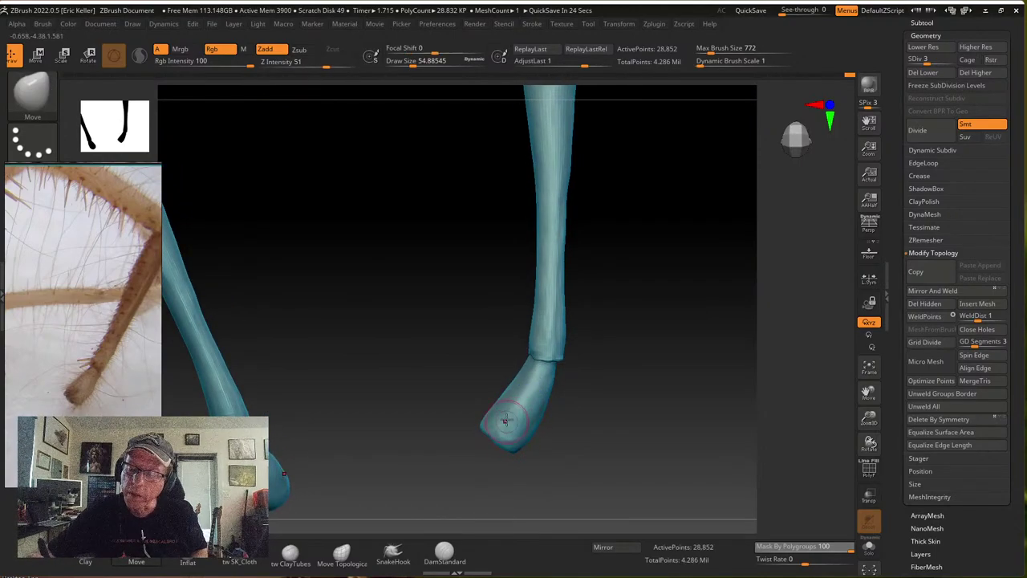
{"action": "key", "text": "ctrl+z"}
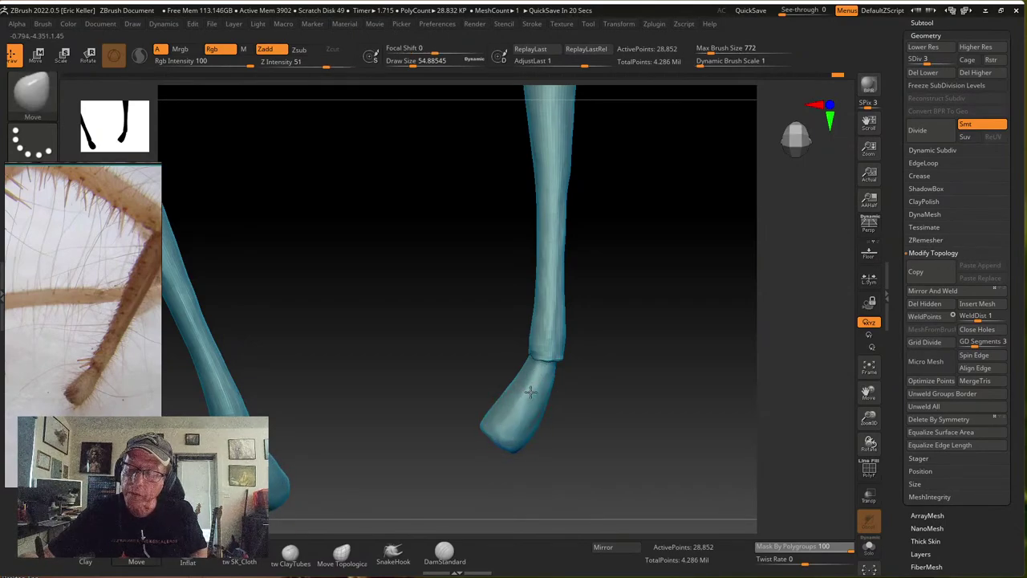
Adjust the curve of the end segment's front and back edges with the Move brush, raising the draw size to about 109
{"action": "right_click_drag", "start_coordinate": [535, 396], "coordinate": [535, 417]}
{"action": "left_click_drag", "start_coordinate": [534, 417], "coordinate": [539, 424]}
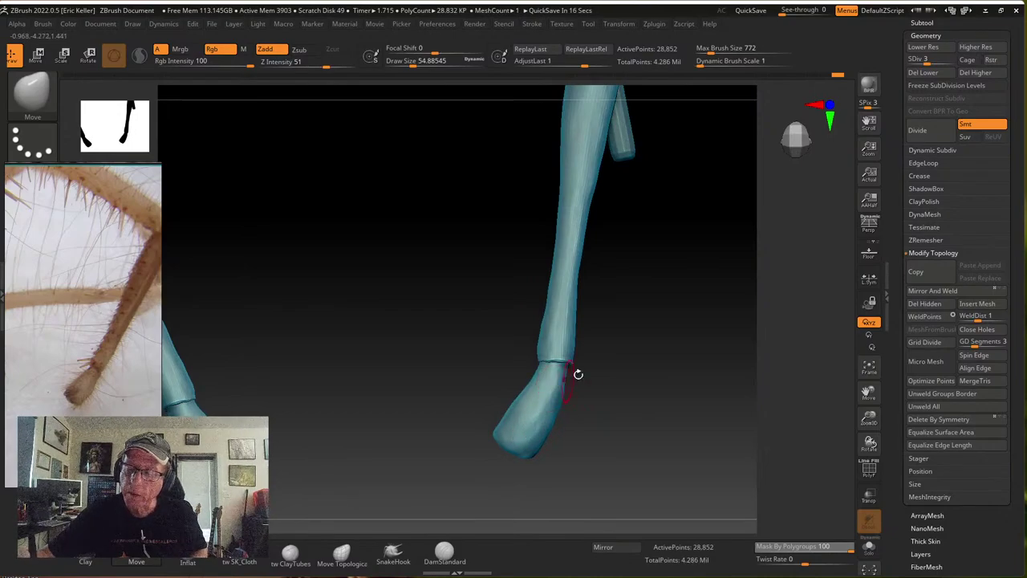
{"action": "right_click_drag", "start_coordinate": [577, 374], "coordinate": [601, 369]}
{"action": "key", "text": "s"}
{"action": "left_click_drag", "start_coordinate": [601, 369], "coordinate": [611, 369]}
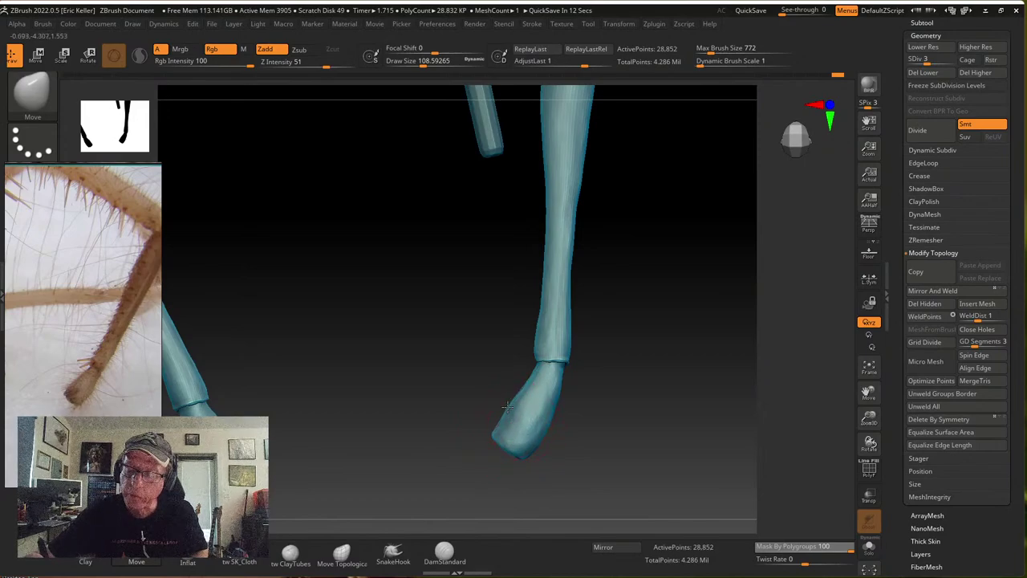
{"action": "right_click_drag", "start_coordinate": [523, 394], "coordinate": [647, 429]}
{"action": "right_click_drag", "start_coordinate": [539, 394], "coordinate": [506, 394]}
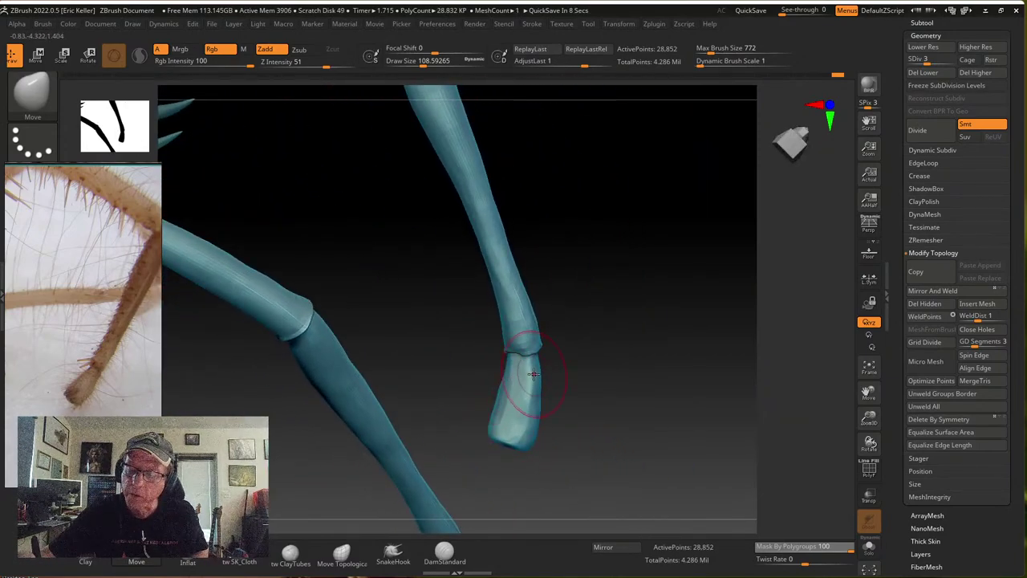
Refine the end segment's narrow profile with the Move brush at a draw size of about 67 and smooth its side edges
{"action": "key", "text": "s"}
{"action": "left_click_drag", "start_coordinate": [509, 405], "coordinate": [503, 405]}
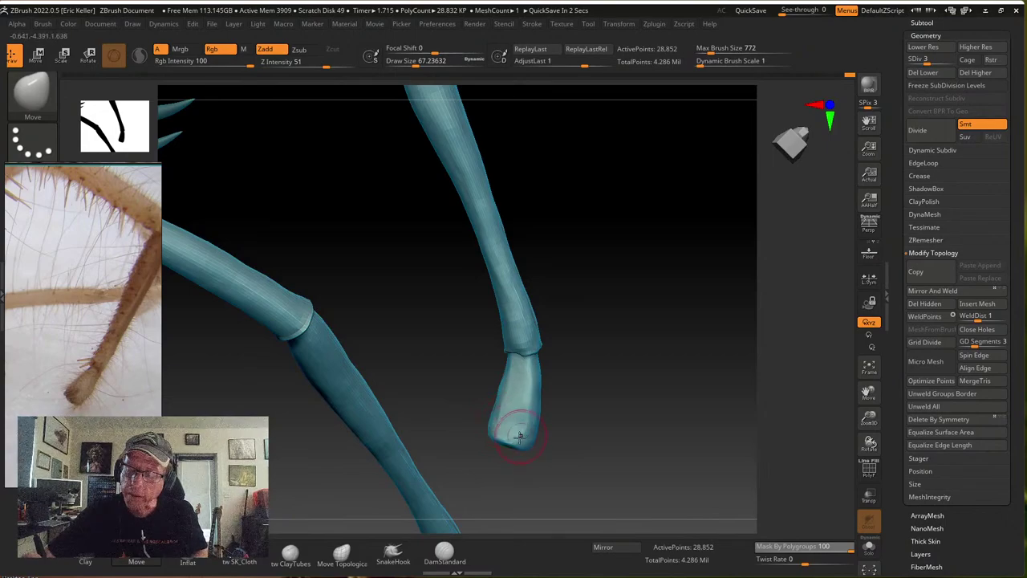
{"action": "left_click_drag", "start_coordinate": [545, 396], "coordinate": [565, 390]}
{"action": "key", "text": "ctrl+z"}
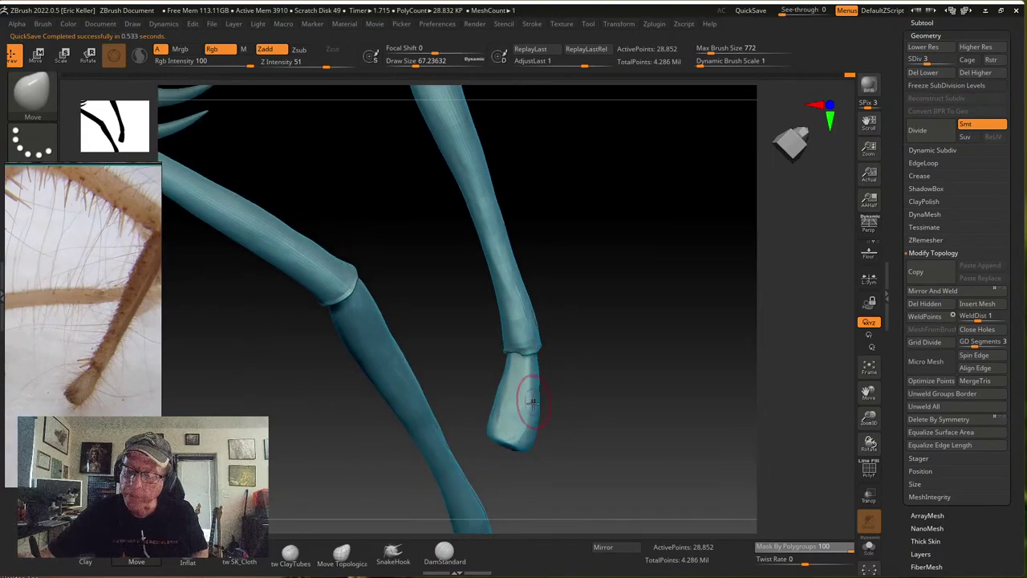
{"action": "key", "text": "shift"}
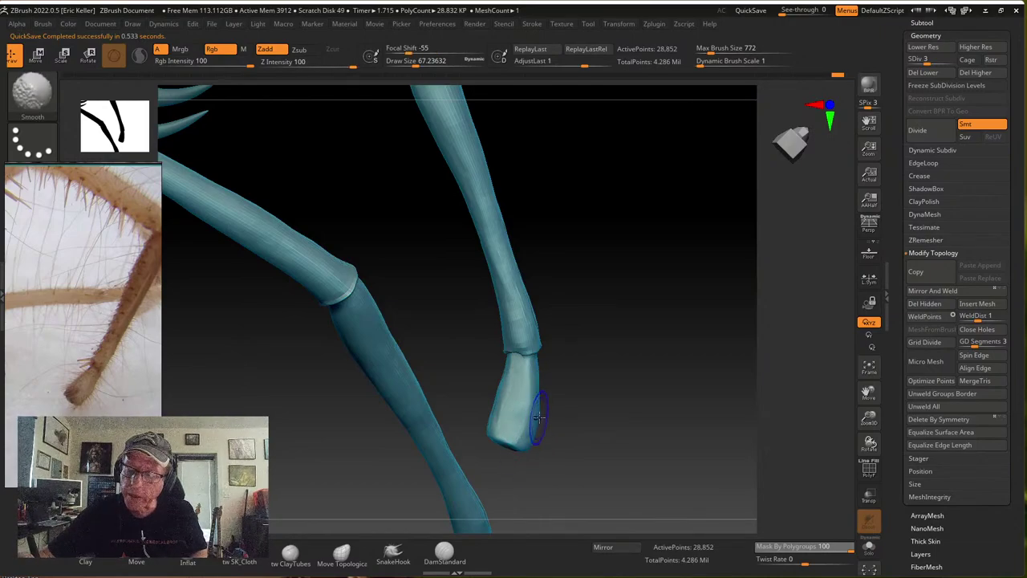
{"action": "mouse_move", "coordinate": [506, 409]}
{"action": "left_mouse_down", "text": "shift"}
{"action": "mouse_move", "coordinate": [500, 401]}
{"action": "mouse_move", "coordinate": [500, 420]}
{"action": "mouse_move", "coordinate": [501, 385]}
{"action": "left_mouse_up", "text": "shift"}
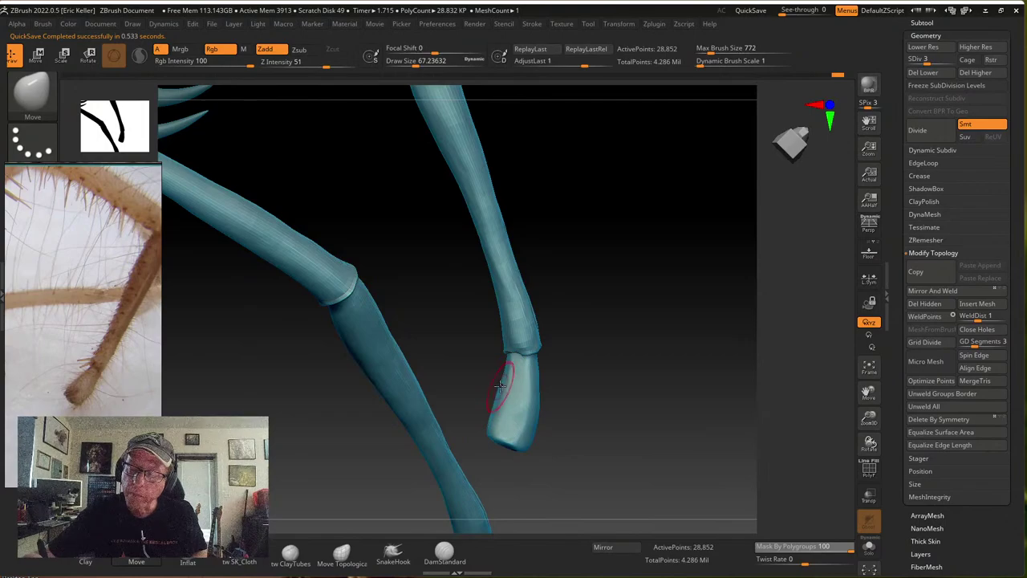
Shape the end segment's outline from its narrow side with the Move brush and smooth the surface near the tip
{"action": "mouse_move", "coordinate": [546, 360]}
{"action": "left_mouse_down"}
{"action": "mouse_move", "coordinate": [631, 356]}
{"action": "mouse_move", "coordinate": [534, 385]}
{"action": "mouse_move", "coordinate": [510, 386]}
{"action": "mouse_move", "coordinate": [521, 362]}
{"action": "mouse_move", "coordinate": [492, 360]}
{"action": "left_mouse_up"}
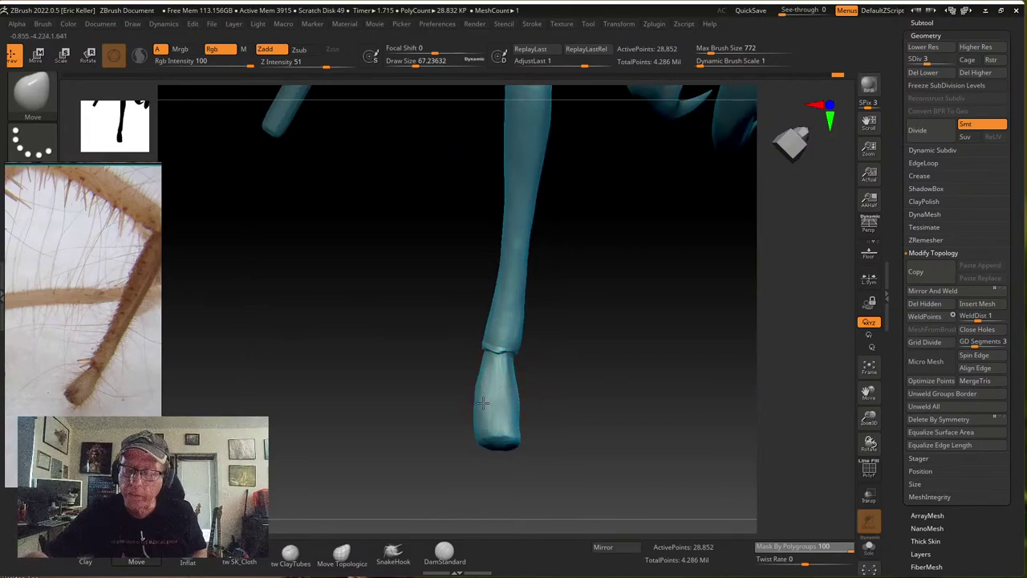
{"action": "left_click_drag", "start_coordinate": [546, 411], "coordinate": [523, 424]}
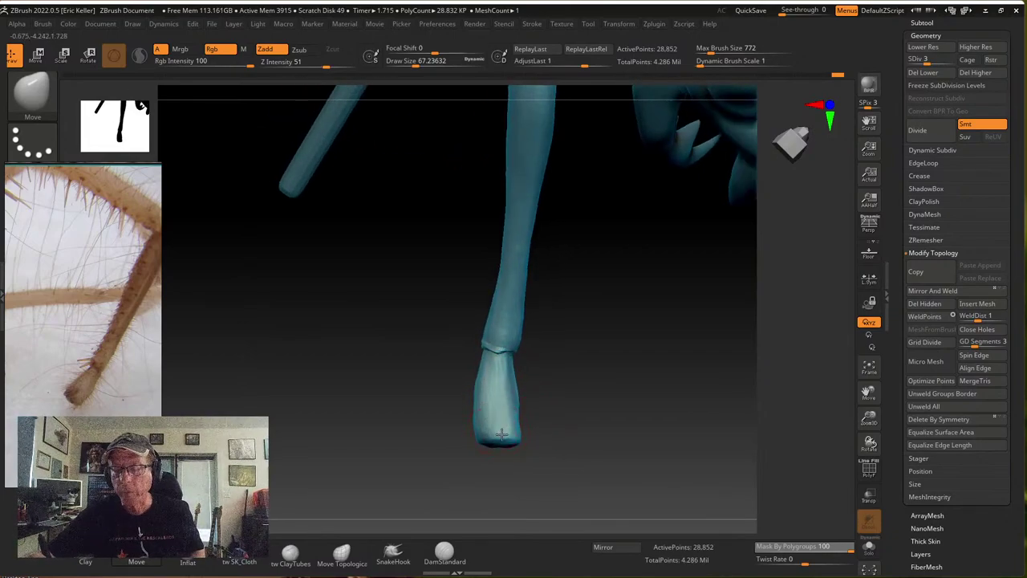
{"action": "key", "text": "shift"}
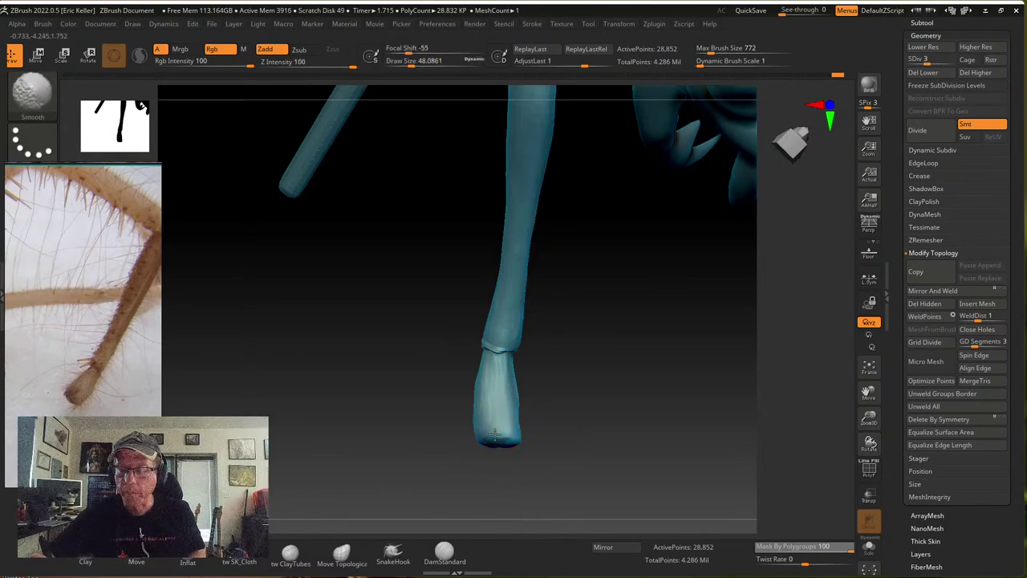
Smooth the end segment near its tip and refine its surface with light tw ClayTubes strokes at a draw size of about 48
{"action": "mouse_move", "coordinate": [508, 435]}
{"action": "left_mouse_down", "text": "shift"}
{"action": "mouse_move", "coordinate": [497, 439]}
{"action": "mouse_move", "coordinate": [514, 421]}
{"action": "mouse_move", "coordinate": [452, 476]}
{"action": "left_mouse_up", "text": "shift"}
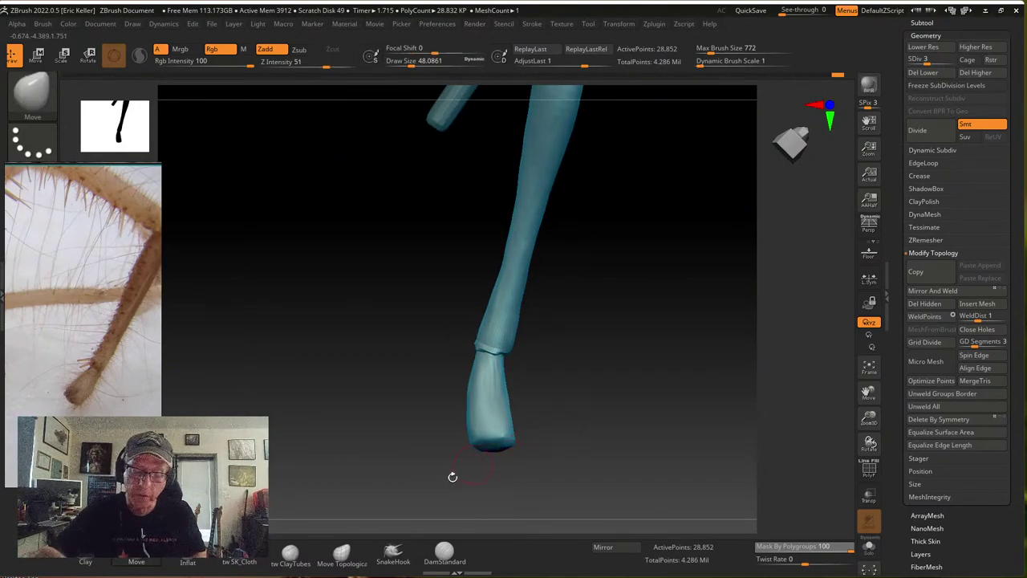
{"action": "left_click", "coordinate": [290, 555]}
{"action": "mouse_move", "coordinate": [509, 406]}
{"action": "left_mouse_down"}
{"action": "mouse_move", "coordinate": [497, 396]}
{"action": "mouse_move", "coordinate": [504, 434]}
{"action": "mouse_move", "coordinate": [523, 430]}
{"action": "mouse_move", "coordinate": [490, 409]}
{"action": "mouse_move", "coordinate": [501, 427]}
{"action": "left_mouse_up"}
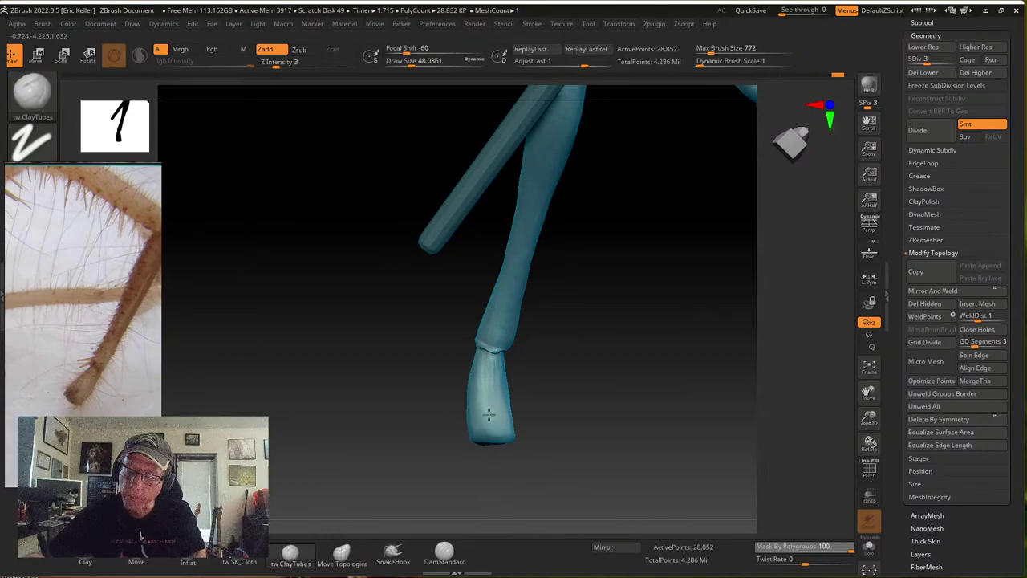
{"action": "right_click_drag", "start_coordinate": [481, 386], "coordinate": [493, 379]}
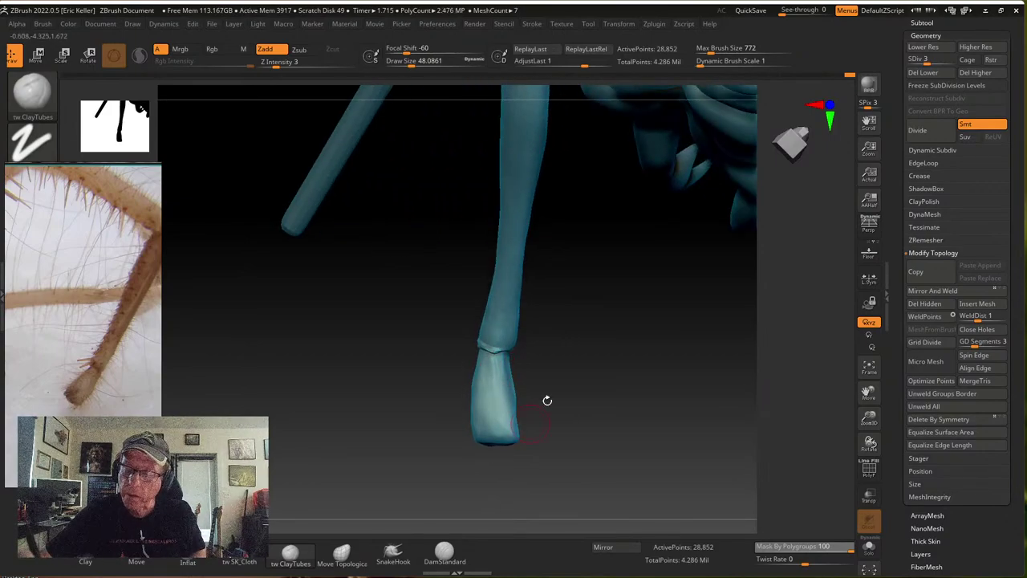
{"action": "right_click_drag", "start_coordinate": [547, 400], "coordinate": [518, 377]}
{"action": "right_click_drag", "start_coordinate": [523, 433], "coordinate": [516, 363]}
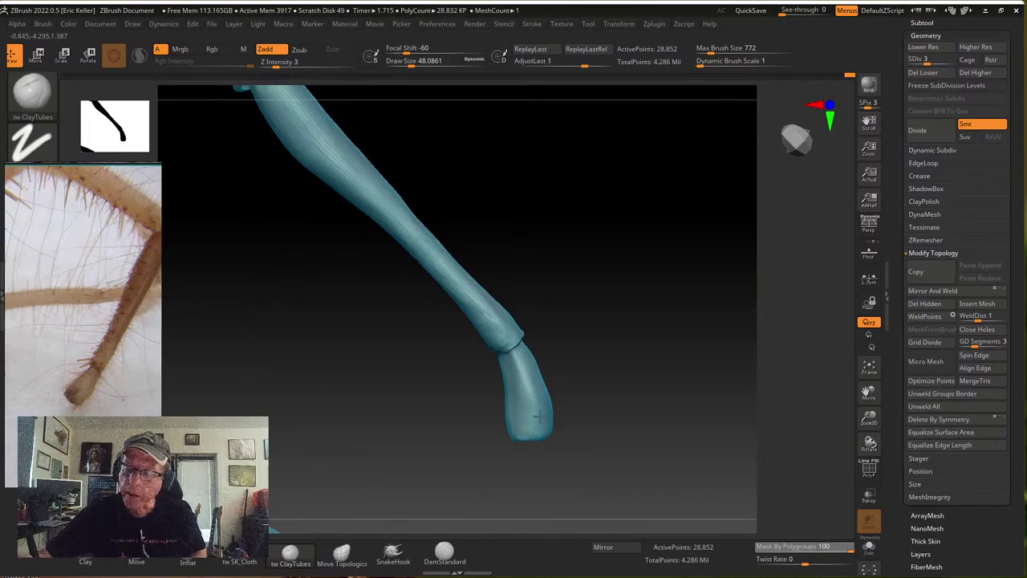
{"action": "mouse_move", "coordinate": [557, 344]}
{"action": "right_mouse_down"}
{"action": "mouse_move", "coordinate": [544, 399]}
{"action": "mouse_move", "coordinate": [547, 351]}
{"action": "mouse_move", "coordinate": [566, 342]}
{"action": "right_mouse_up"}
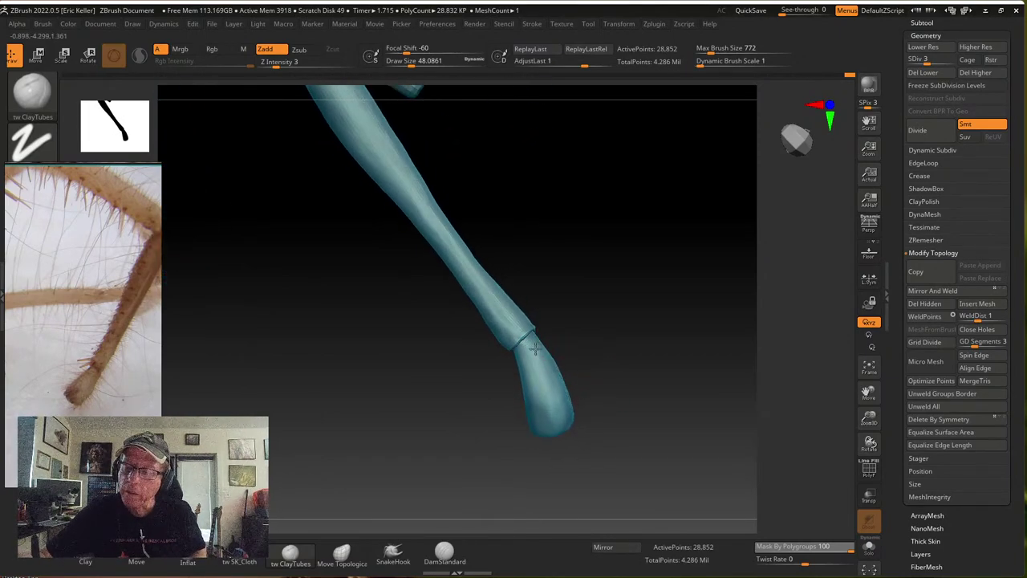
Raise the pedipalp mesh to subdivision level 6
{"action": "right_click_drag", "start_coordinate": [600, 394], "coordinate": [561, 450], "text": "alt"}
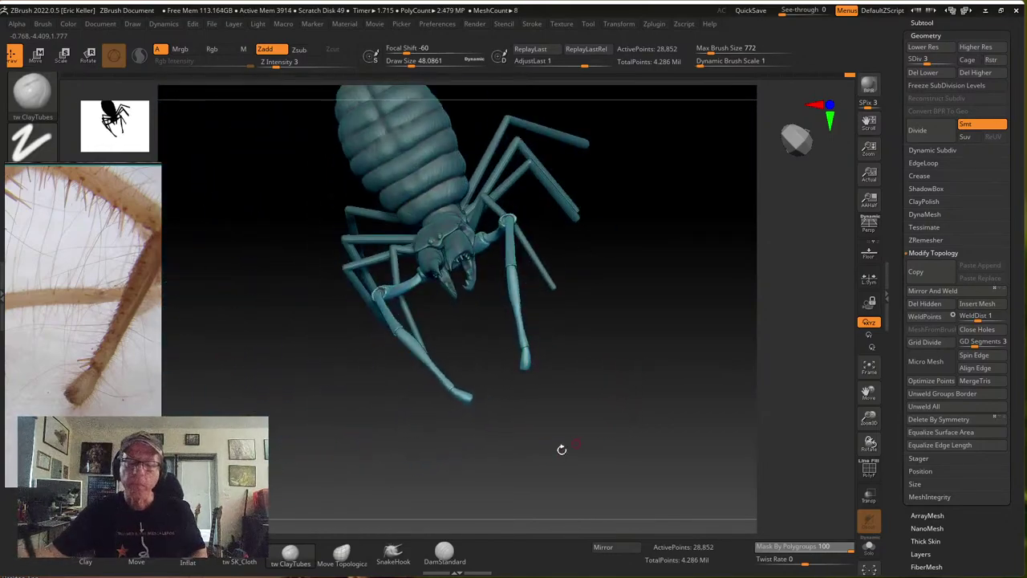
{"action": "left_click_drag", "start_coordinate": [929, 61], "coordinate": [957, 62]}
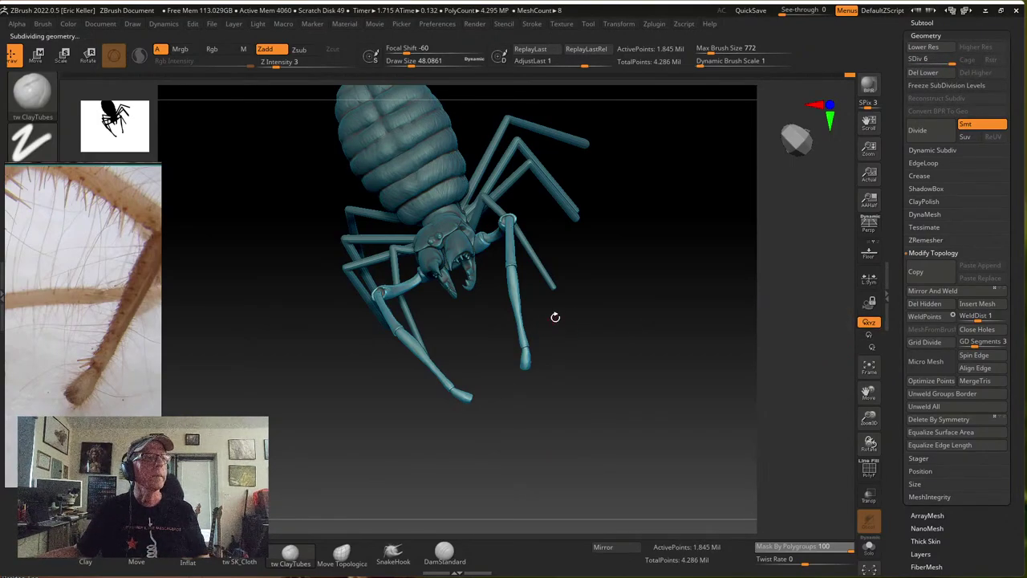
{"action": "right_click_drag", "start_coordinate": [555, 317], "coordinate": [594, 383]}
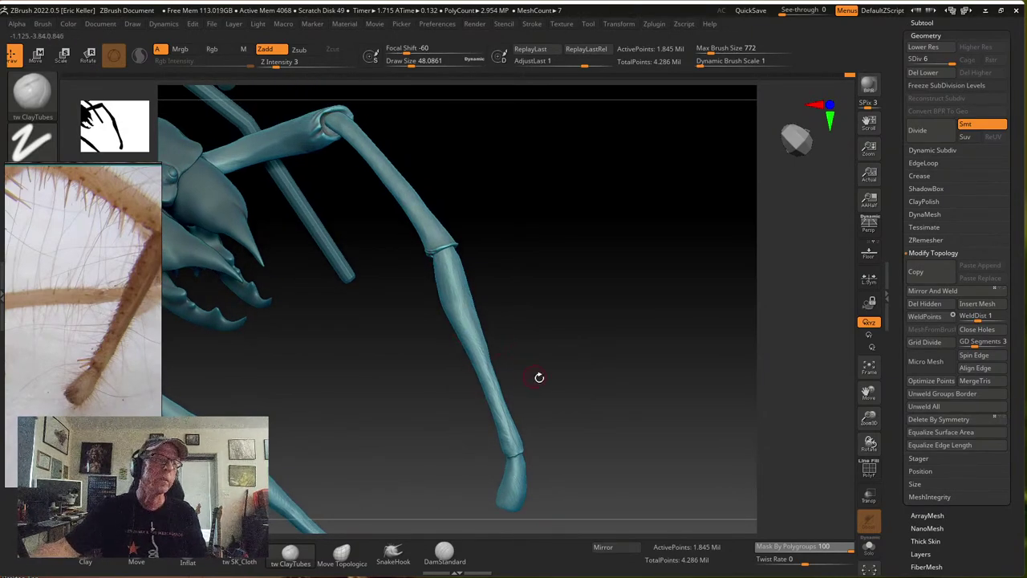
{"action": "mouse_move", "coordinate": [538, 374]}
{"action": "right_mouse_down"}
{"action": "mouse_move", "coordinate": [543, 393]}
{"action": "mouse_move", "coordinate": [534, 394]}
{"action": "right_mouse_up"}
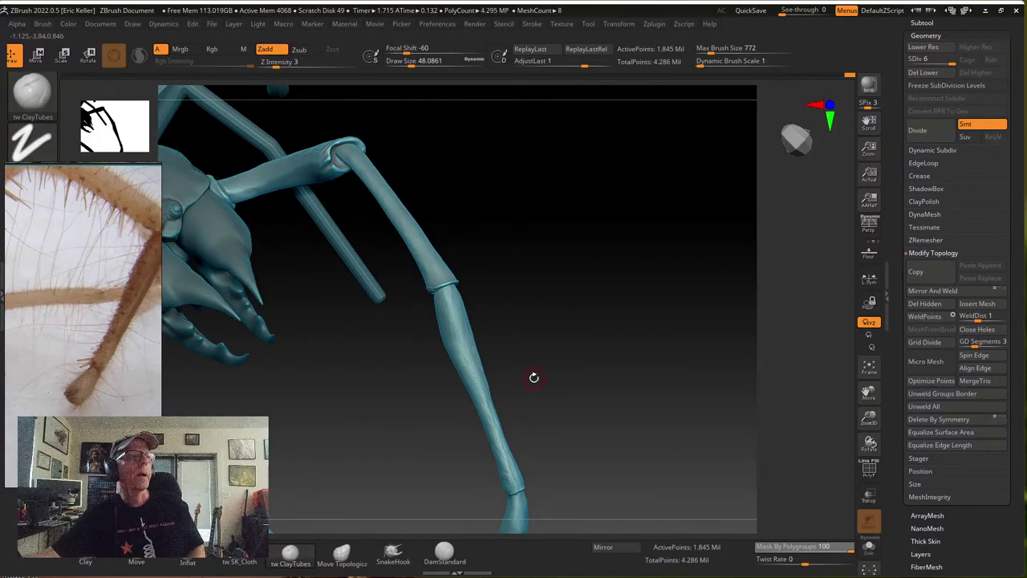
{"action": "right_click_drag", "start_coordinate": [538, 379], "coordinate": [584, 334]}
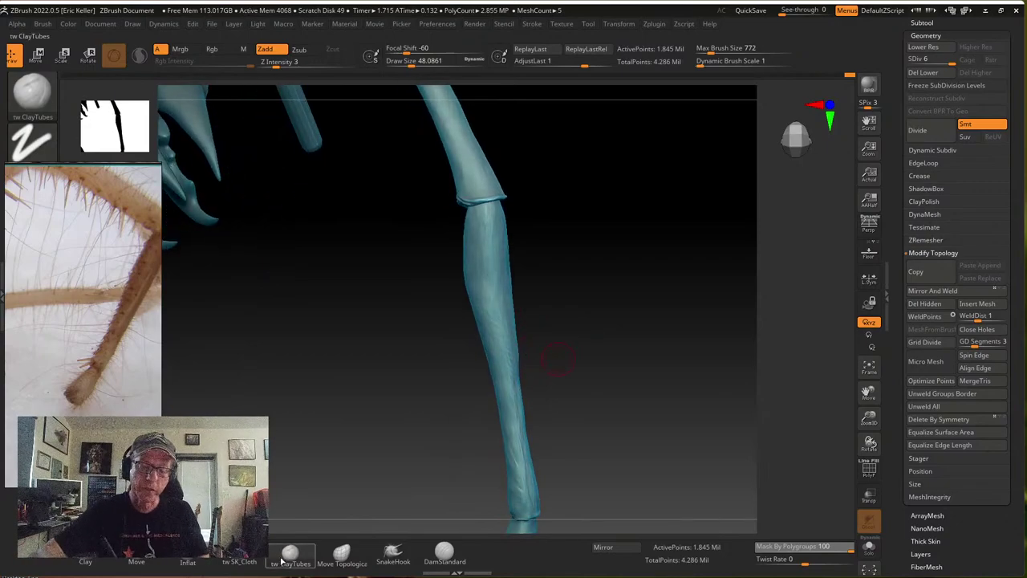
Stroke fine lengthwise texture along the segment above the end segment with tw ClayTubes at a draw size of about 53
{"action": "key", "text": "b"}
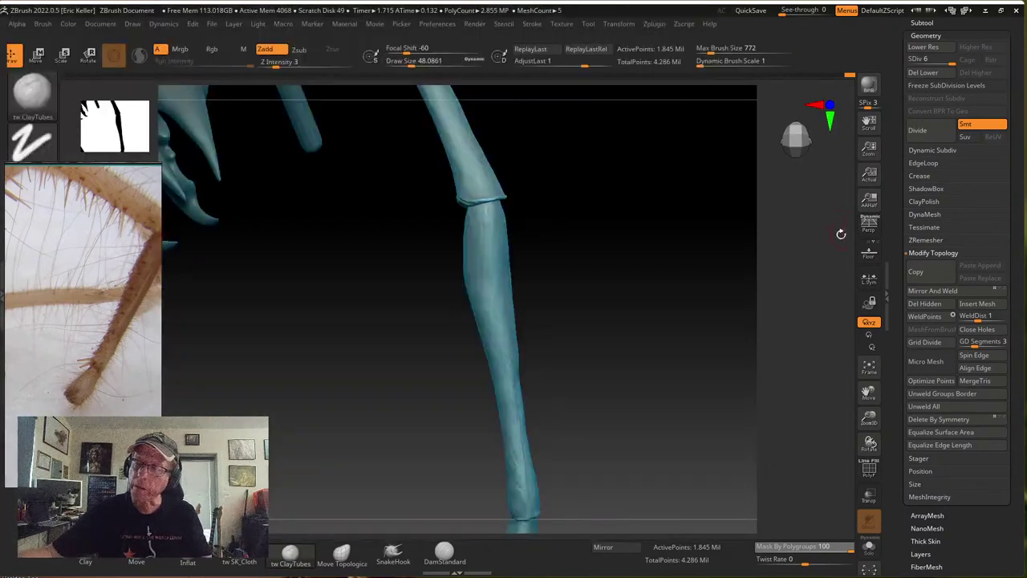
{"action": "right_click_drag", "start_coordinate": [546, 275], "coordinate": [552, 263]}
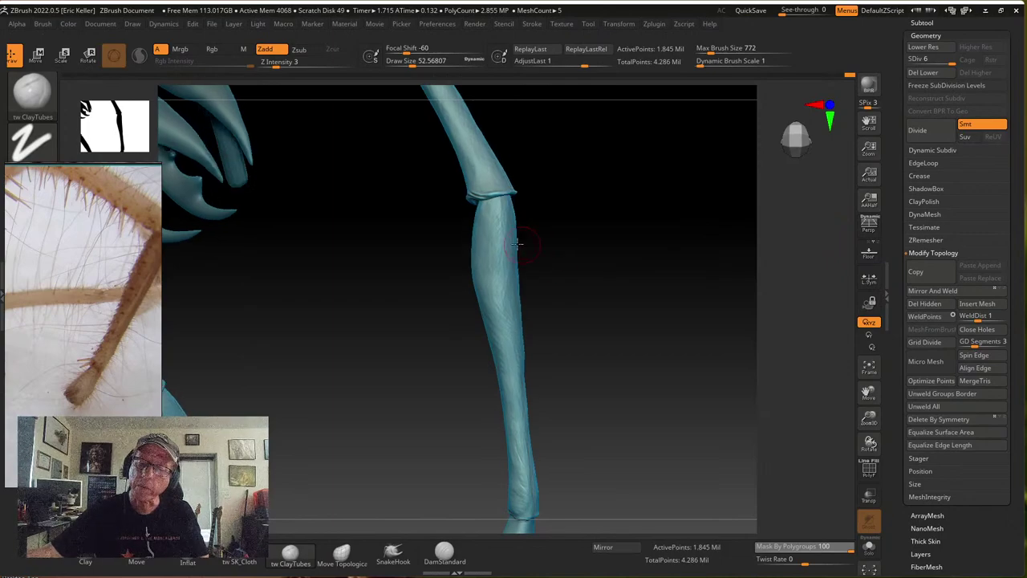
{"action": "mouse_move", "coordinate": [504, 228]}
{"action": "left_mouse_down"}
{"action": "mouse_move", "coordinate": [499, 215]}
{"action": "mouse_move", "coordinate": [500, 269]}
{"action": "left_mouse_up"}
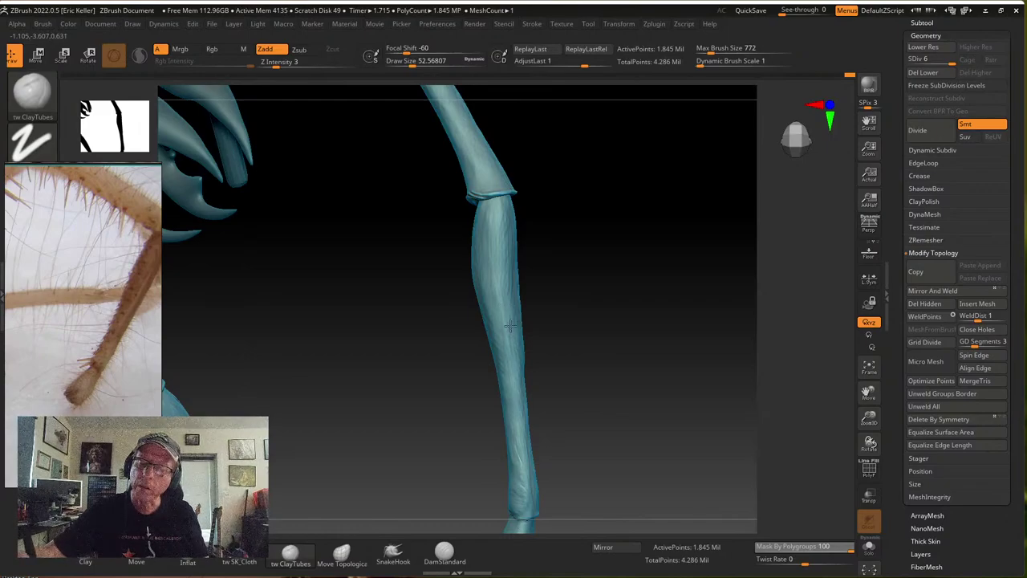
{"action": "left_click_drag", "start_coordinate": [535, 444], "coordinate": [523, 332]}
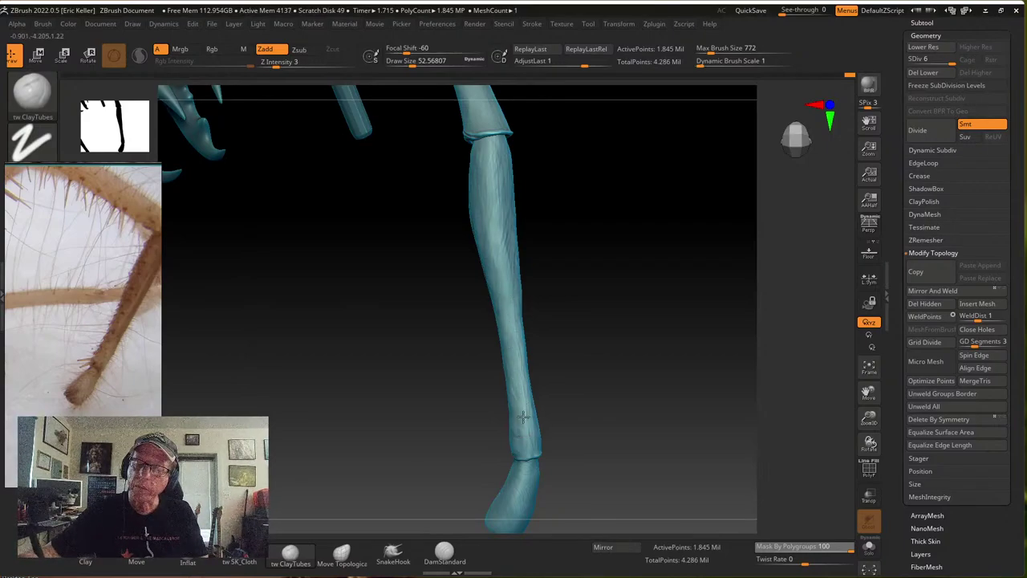
{"action": "right_click_drag", "start_coordinate": [523, 416], "coordinate": [518, 378]}
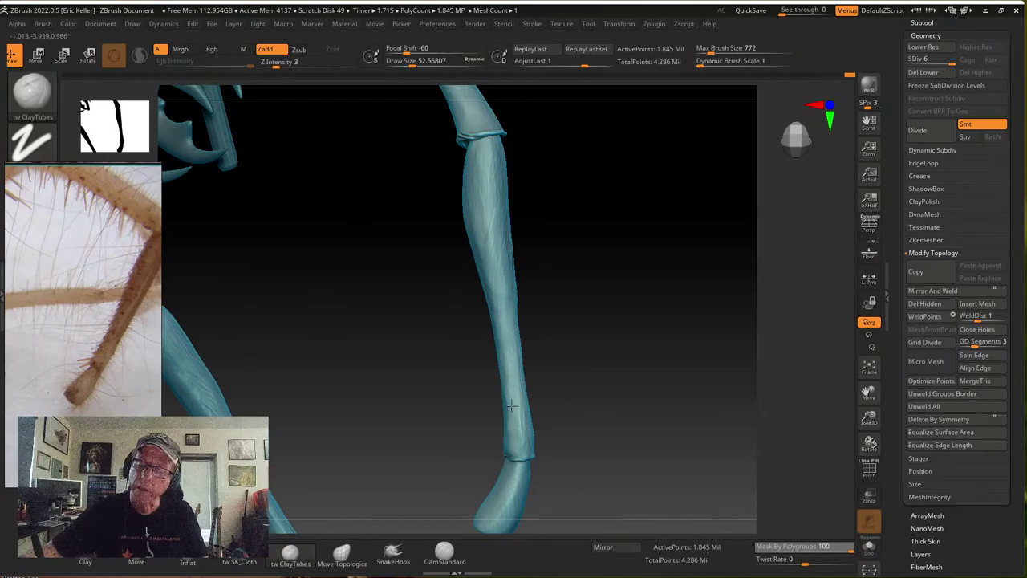
{"action": "right_click_drag", "start_coordinate": [516, 399], "coordinate": [512, 202]}
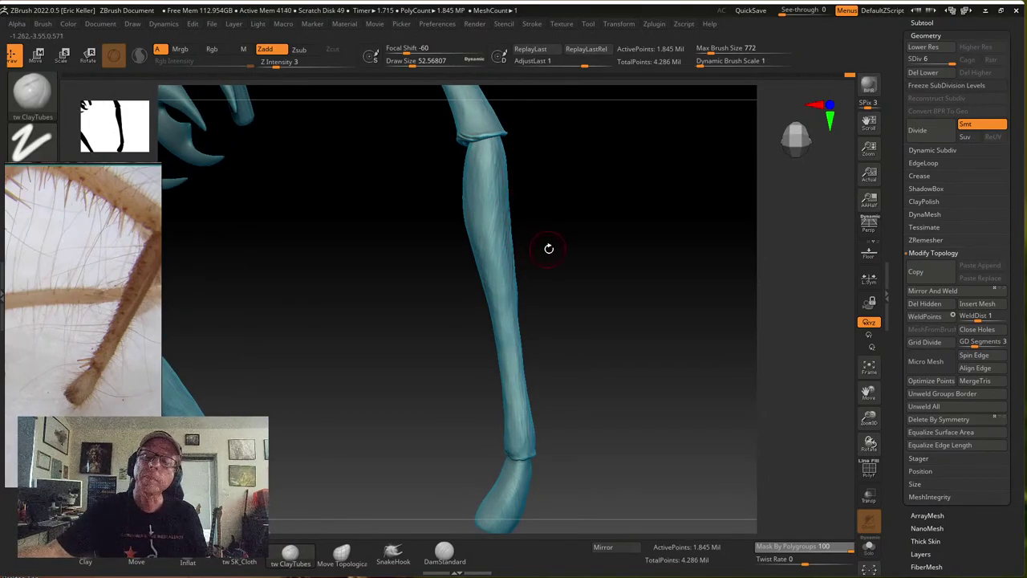
Save the tool as camel_spider_06 in the camel_spider folder, overwriting the existing file
{"action": "mouse_move", "coordinate": [549, 249]}
{"action": "right_mouse_down"}
{"action": "mouse_move", "coordinate": [557, 220]}
{"action": "mouse_move", "coordinate": [566, 256]}
{"action": "mouse_move", "coordinate": [543, 319]}
{"action": "mouse_move", "coordinate": [569, 349]}
{"action": "mouse_move", "coordinate": [589, 408]}
{"action": "mouse_move", "coordinate": [556, 375]}
{"action": "mouse_move", "coordinate": [547, 432]}
{"action": "mouse_move", "coordinate": [623, 425]}
{"action": "mouse_move", "coordinate": [568, 440]}
{"action": "right_mouse_up"}
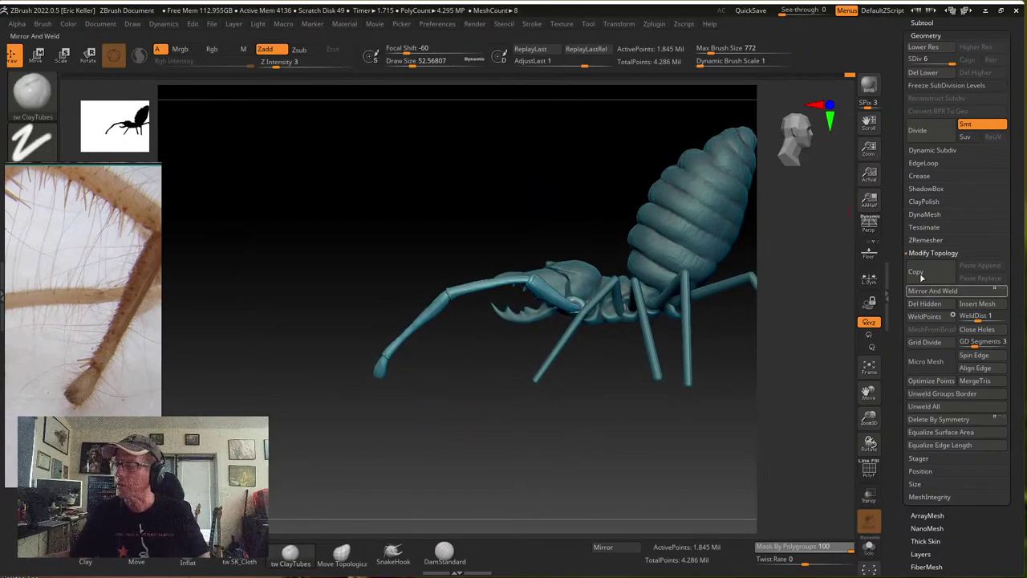
{"action": "scroll", "coordinate": [942, 251], "scroll_direction": "up", "scroll_amount": 5}
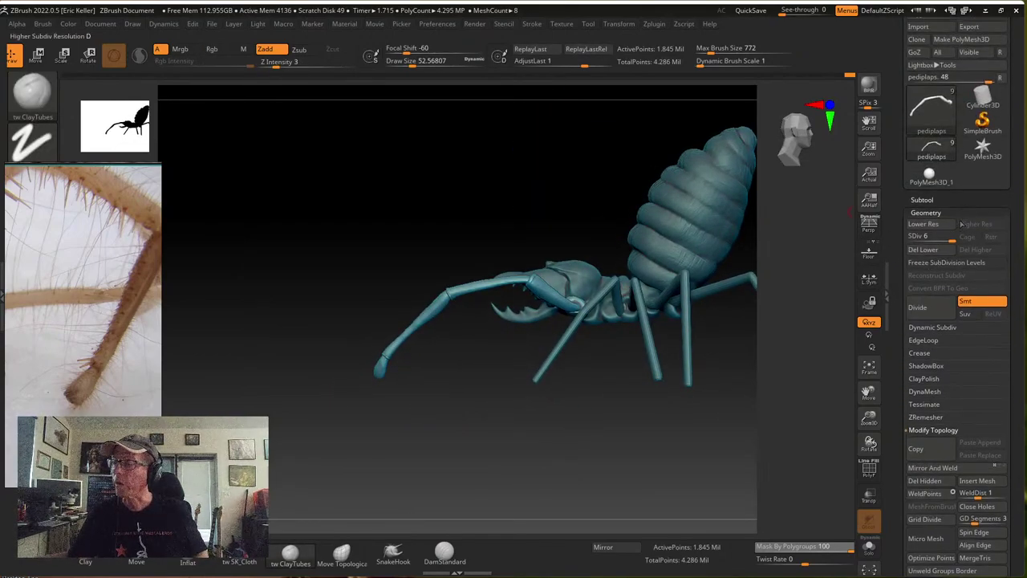
{"action": "scroll", "coordinate": [896, 183], "scroll_direction": "up", "scroll_amount": 3}
{"action": "left_click", "coordinate": [971, 53]}
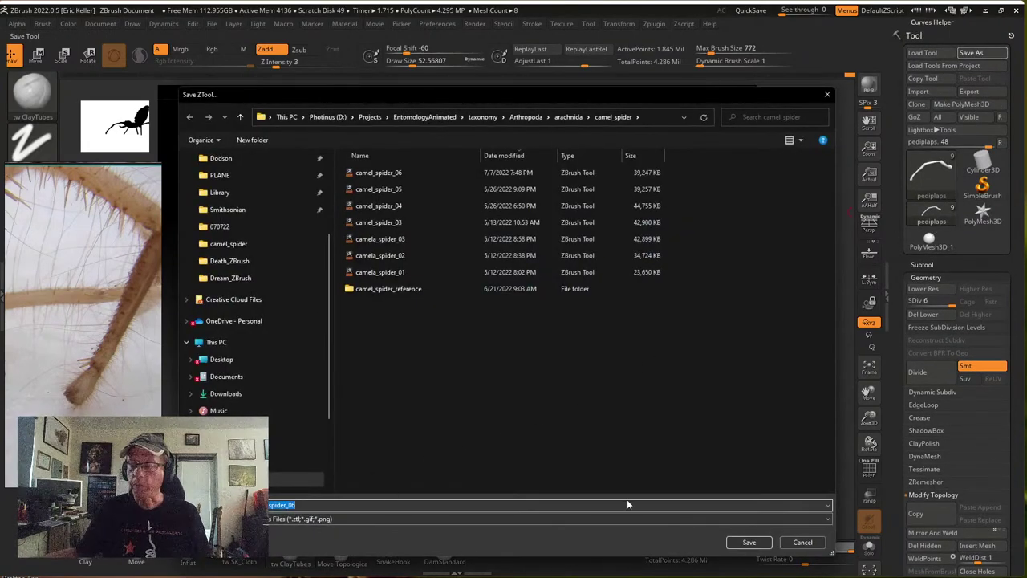
{"action": "left_click", "coordinate": [749, 541]}
{"action": "left_click", "coordinate": [538, 314]}
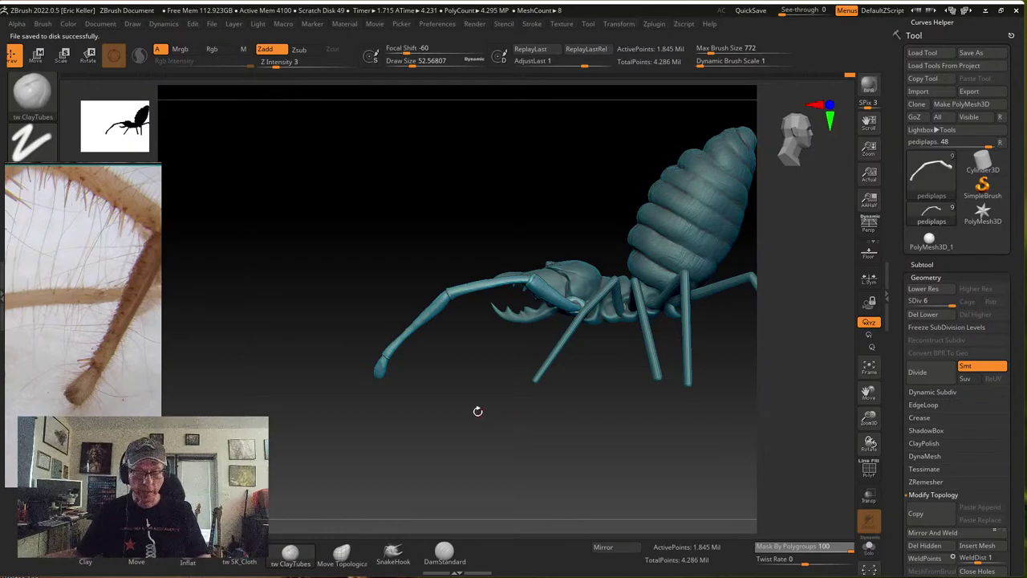
Place the transform gizmo near the pedipalp's end with a focal shift of 62 and Mask By Polygroups at 0
{"action": "key", "text": "w"}
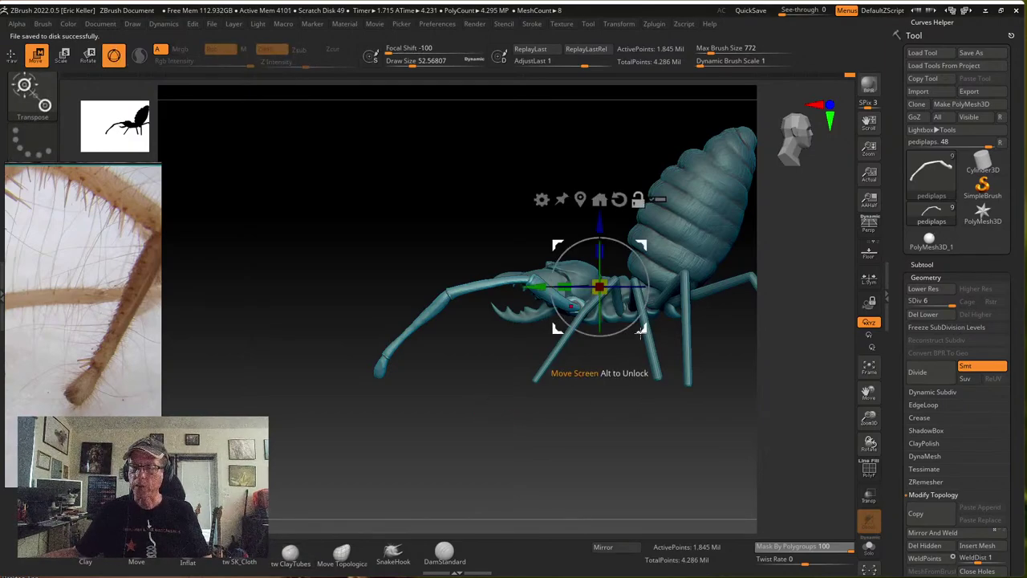
{"action": "left_click_drag", "start_coordinate": [640, 332], "coordinate": [485, 390], "text": "alt"}
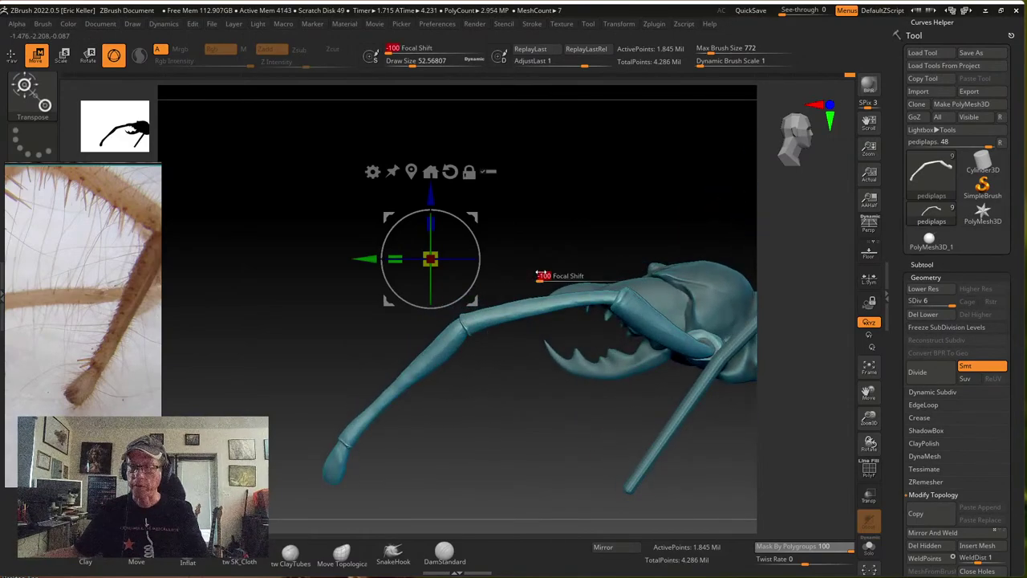
{"action": "key", "text": "o"}
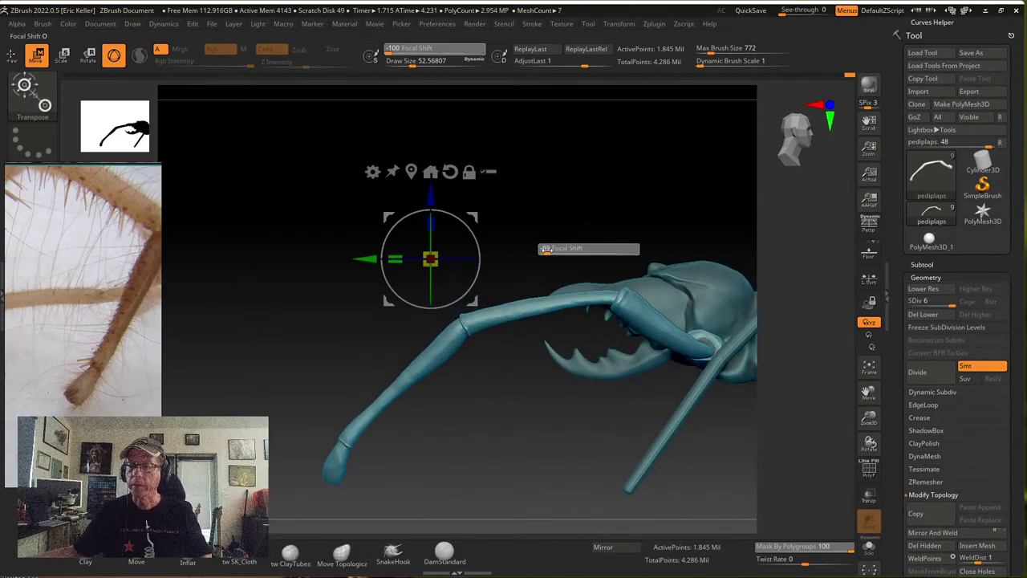
{"action": "left_click", "coordinate": [618, 249]}
{"action": "left_click_drag", "start_coordinate": [475, 303], "coordinate": [392, 477]}
{"action": "left_click_drag", "start_coordinate": [790, 547], "coordinate": [755, 548]}
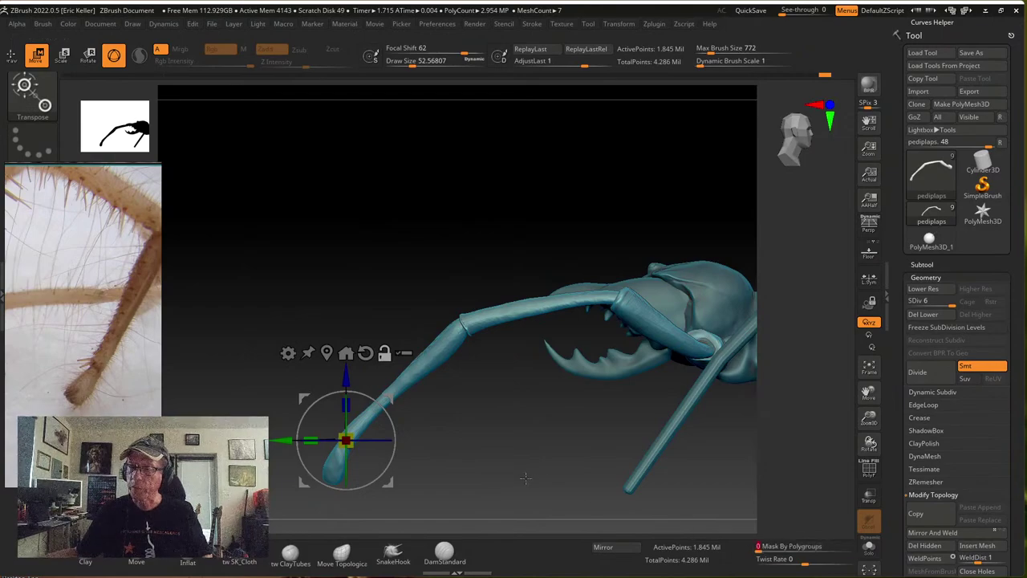
Try bending the pedipalps into soft curves with the gizmo, rotating them from several pivot positions
{"action": "left_click_drag", "start_coordinate": [526, 479], "coordinate": [487, 432], "text": "alt"}
{"action": "left_click_drag", "start_coordinate": [354, 359], "coordinate": [347, 292]}
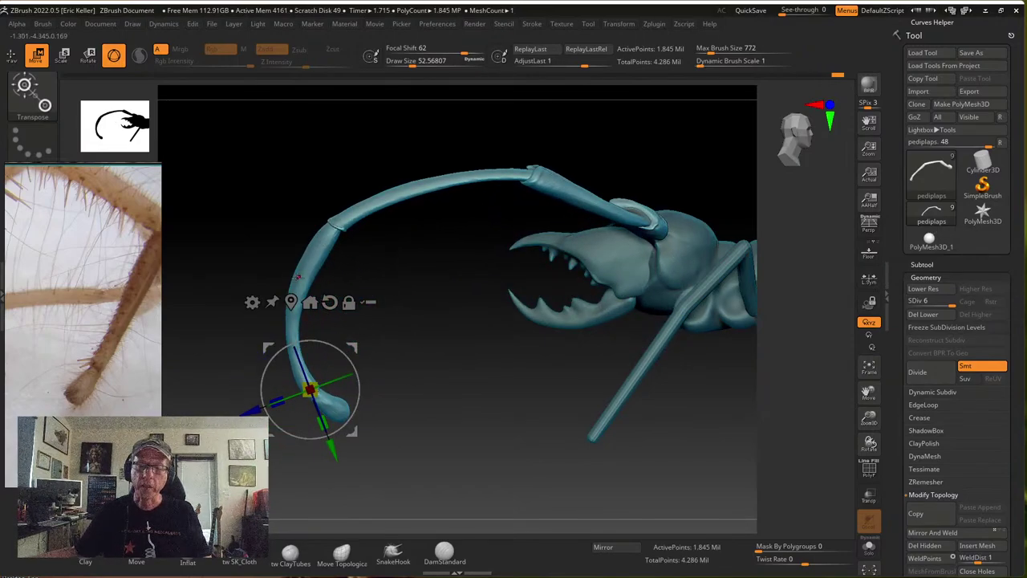
{"action": "left_click_drag", "start_coordinate": [362, 433], "coordinate": [395, 259], "text": "alt"}
{"action": "left_click_drag", "start_coordinate": [415, 294], "coordinate": [425, 353], "text": "alt"}
{"action": "left_click_drag", "start_coordinate": [398, 298], "coordinate": [259, 257]}
{"action": "left_click_drag", "start_coordinate": [404, 324], "coordinate": [465, 394], "text": "alt"}
{"action": "left_click_drag", "start_coordinate": [537, 380], "coordinate": [398, 383]}
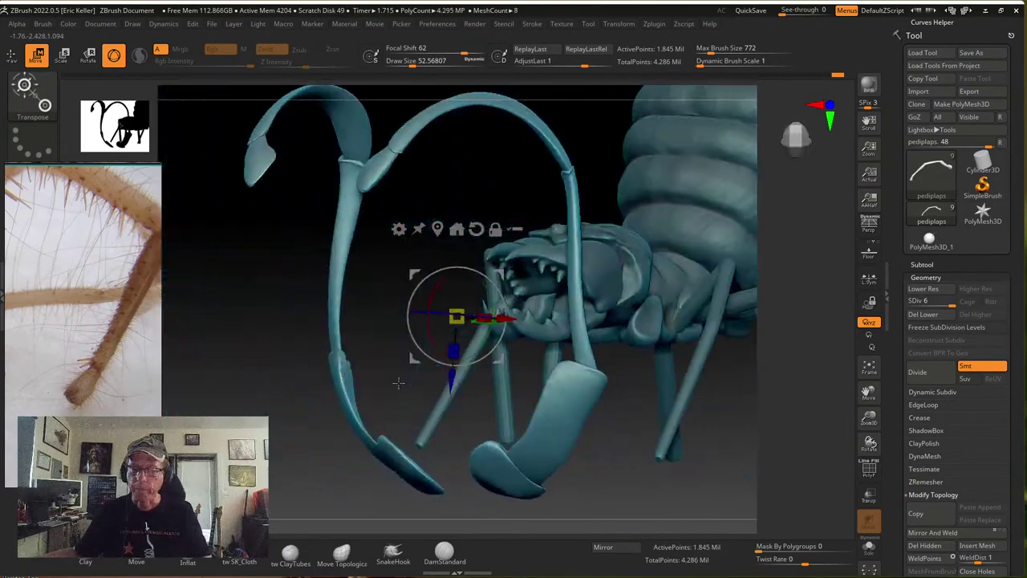
Face the creature from the front and place the transform gizmo beside its body, clear of the pedipalps
{"action": "key", "text": "q"}
{"action": "left_click_drag", "start_coordinate": [399, 281], "coordinate": [496, 412], "text": "shift"}
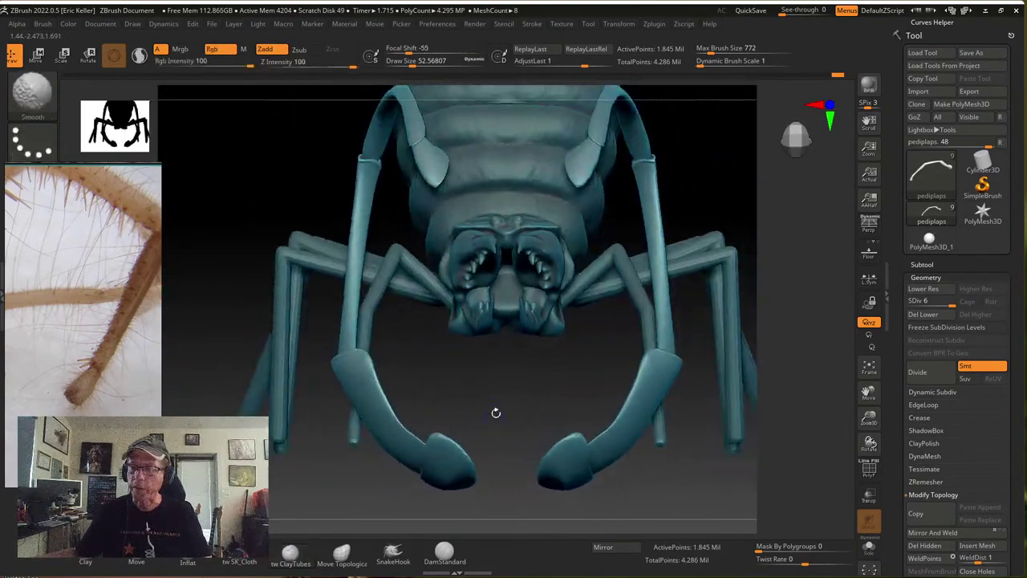
{"action": "key", "text": "w"}
{"action": "left_click_drag", "start_coordinate": [553, 355], "coordinate": [620, 447], "text": "alt"}
{"action": "right_click_drag", "start_coordinate": [621, 448], "coordinate": [642, 422], "text": "ctrl"}
{"action": "left_click_drag", "start_coordinate": [688, 425], "coordinate": [742, 299], "text": "alt"}
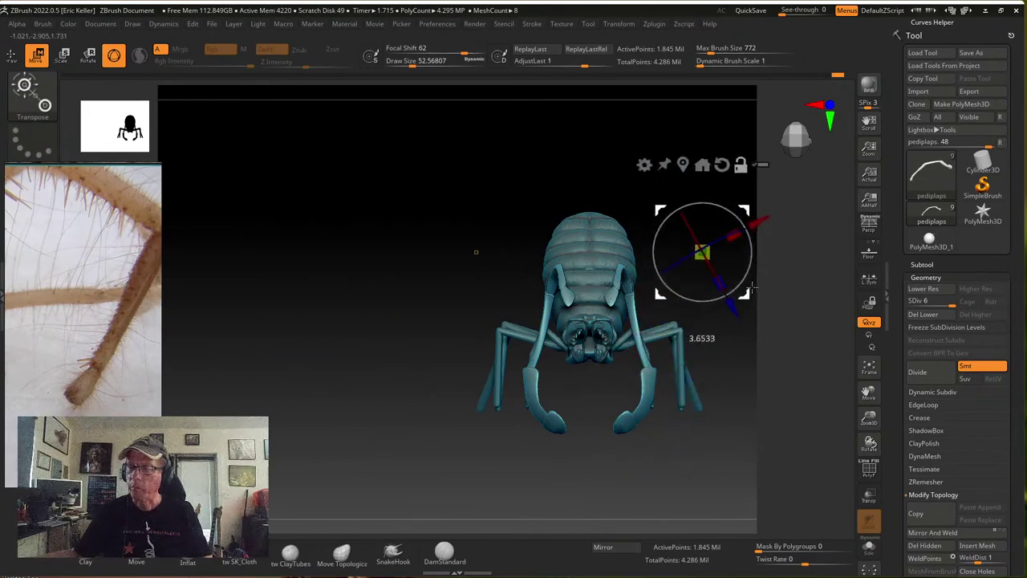
{"action": "right_click_drag", "start_coordinate": [737, 408], "coordinate": [595, 321], "text": "alt"}
Try reposing the bent pedipalps with the gizmo so they spread outward in front of the head
{"action": "left_click_drag", "start_coordinate": [547, 315], "coordinate": [547, 236], "text": "alt"}
{"action": "left_click_drag", "start_coordinate": [682, 366], "coordinate": [586, 393]}
{"action": "left_click_drag", "start_coordinate": [807, 550], "coordinate": [853, 552]}
{"action": "left_click_drag", "start_coordinate": [682, 417], "coordinate": [592, 452]}
{"action": "left_click_drag", "start_coordinate": [441, 336], "coordinate": [355, 371]}
{"action": "left_click_drag", "start_coordinate": [473, 462], "coordinate": [610, 474]}
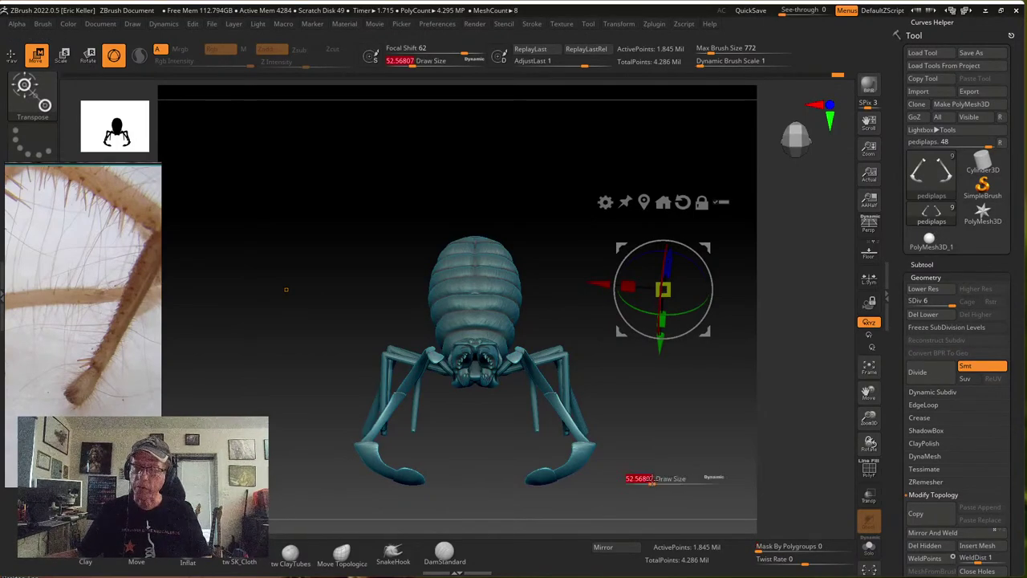
Set the draw size to about 12 and undo the gizmo bends on both pedipalps
{"action": "key", "text": "s"}
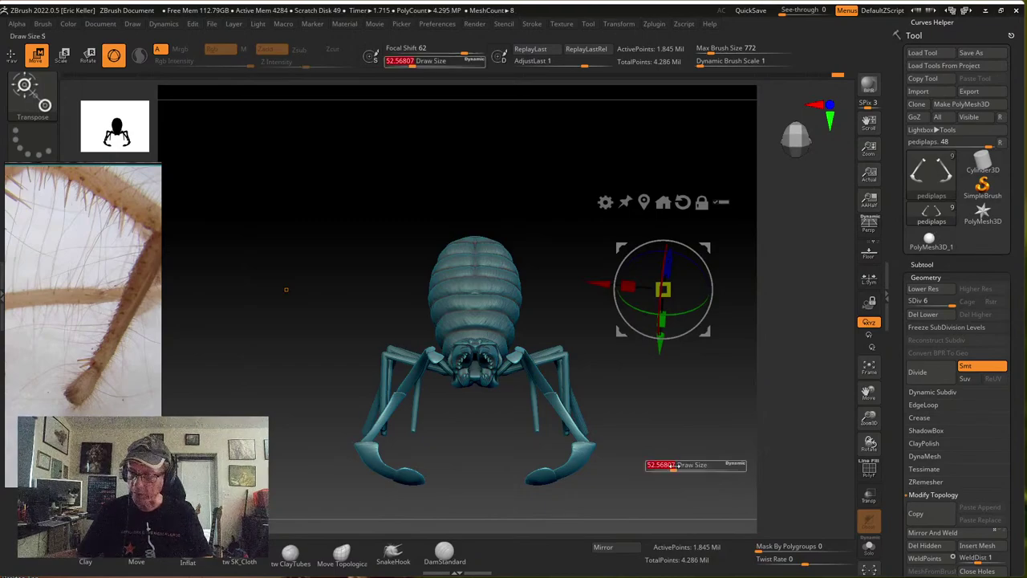
{"action": "mouse_move", "coordinate": [671, 467]}
{"action": "left_mouse_down"}
{"action": "mouse_move", "coordinate": [609, 468]}
{"action": "mouse_move", "coordinate": [646, 487]}
{"action": "left_mouse_up"}
{"action": "key", "text": "o"}
{"action": "key", "text": "ctrl+z"}
{"action": "key", "text": "ctrl+z"}
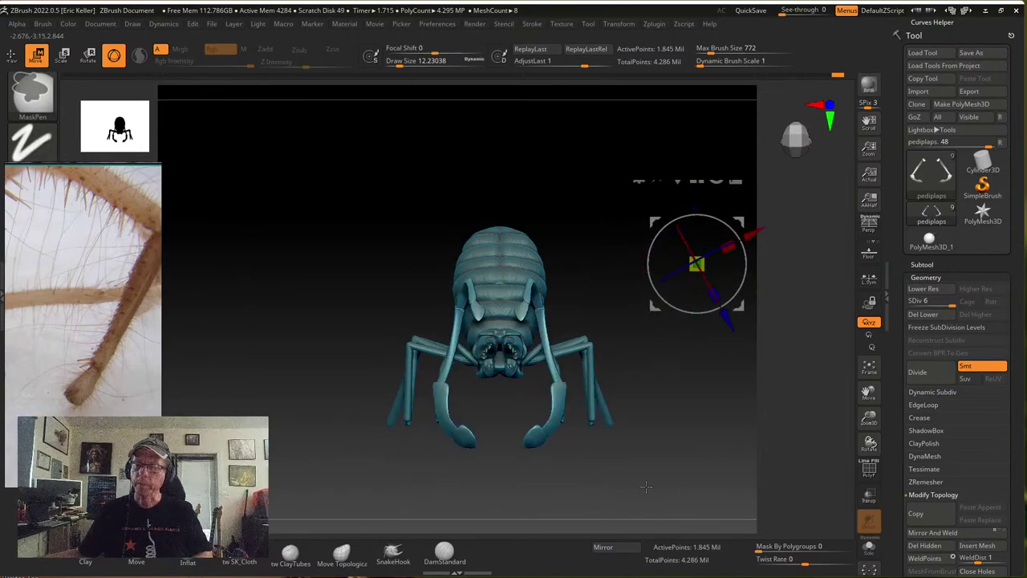
{"action": "key", "text": "ctrl+z"}
{"action": "key", "text": "ctrl+z"}
{"action": "key", "text": "ctrl+z"}
{"action": "key", "text": "ctrl+z"}
{"action": "key", "text": "ctrl+z"}
{"action": "key", "text": "ctrl+z"}
{"action": "key", "text": "ctrl+z"}
{"action": "key", "text": "ctrl+z"}
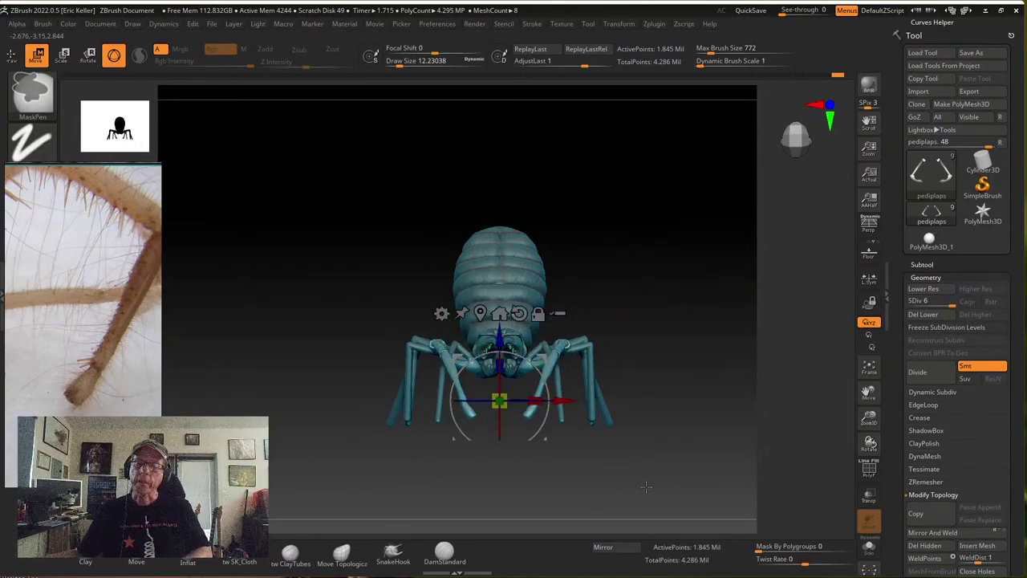
{"action": "key", "text": "ctrl+z"}
Make the walking legs' subtool Skin_camela_spider_08 active and view where the legs attach on the creature's underside
{"action": "left_click_drag", "start_coordinate": [572, 482], "coordinate": [604, 346], "text": "alt"}
{"action": "left_click", "coordinate": [604, 344], "text": "alt"}
{"action": "left_click_drag", "start_coordinate": [569, 314], "coordinate": [626, 331]}
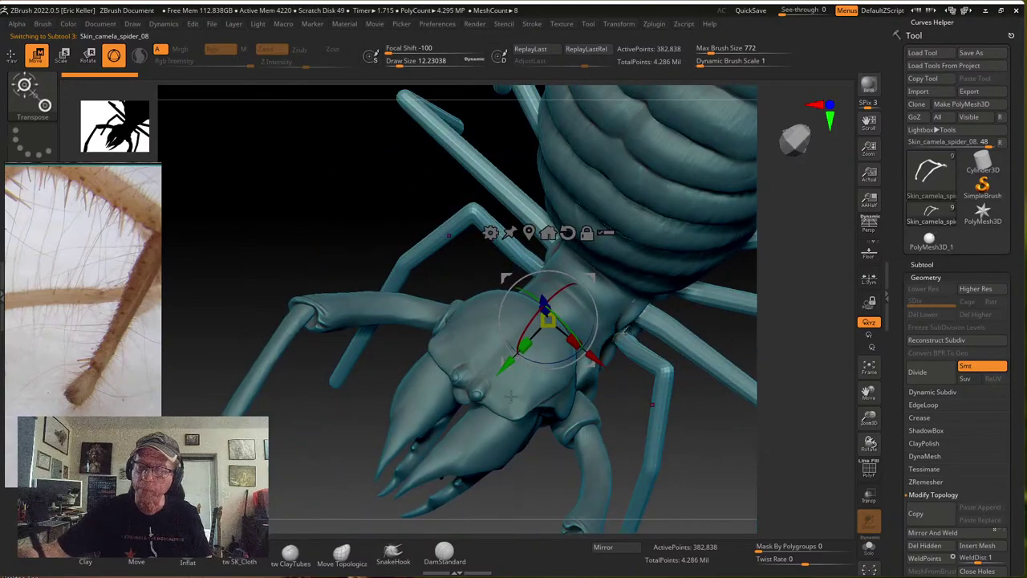
{"action": "left_click_drag", "start_coordinate": [510, 394], "coordinate": [571, 445]}
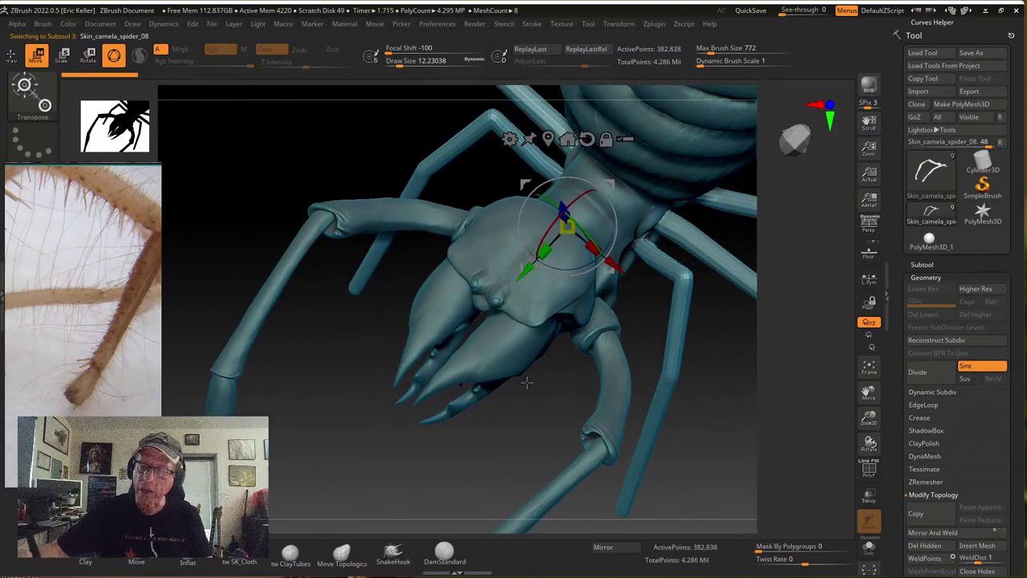
{"action": "left_click_drag", "start_coordinate": [671, 361], "coordinate": [612, 128]}
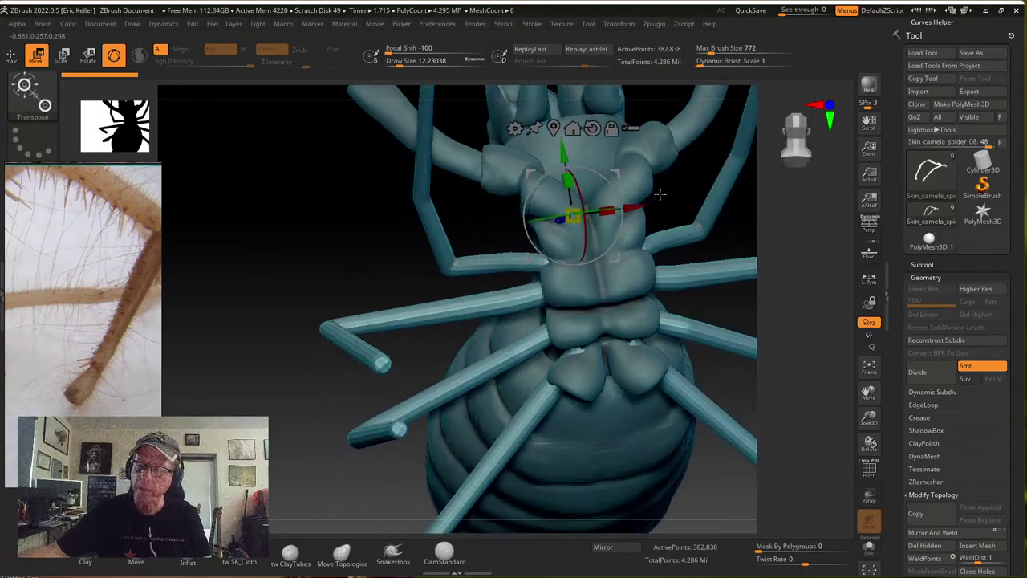
Place the transform gizmo near the base of the front walking leg and view the whole creature from below and at an angle
{"action": "left_click_drag", "start_coordinate": [632, 270], "coordinate": [671, 396], "text": "alt"}
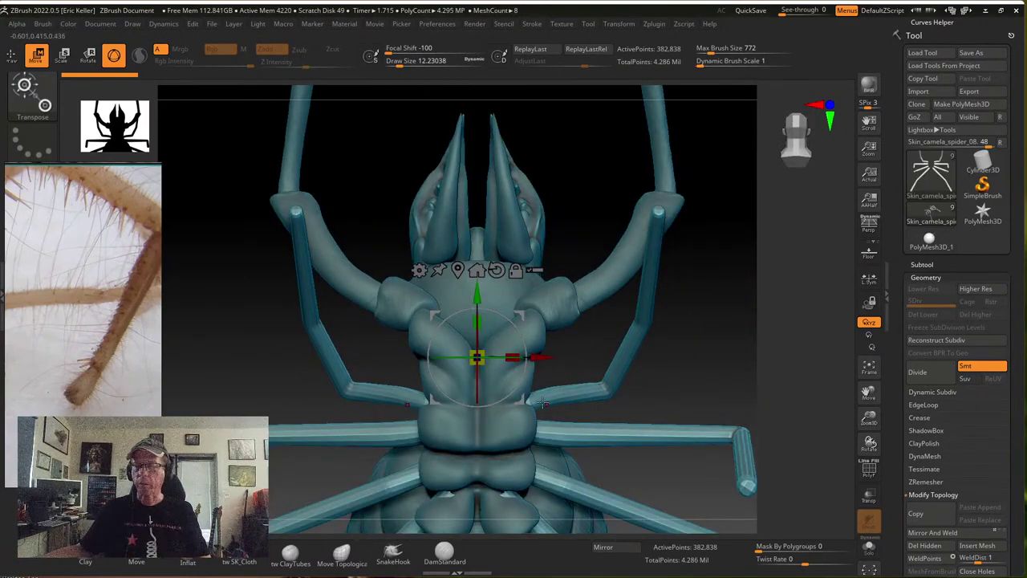
{"action": "left_click_drag", "start_coordinate": [523, 400], "coordinate": [577, 424]}
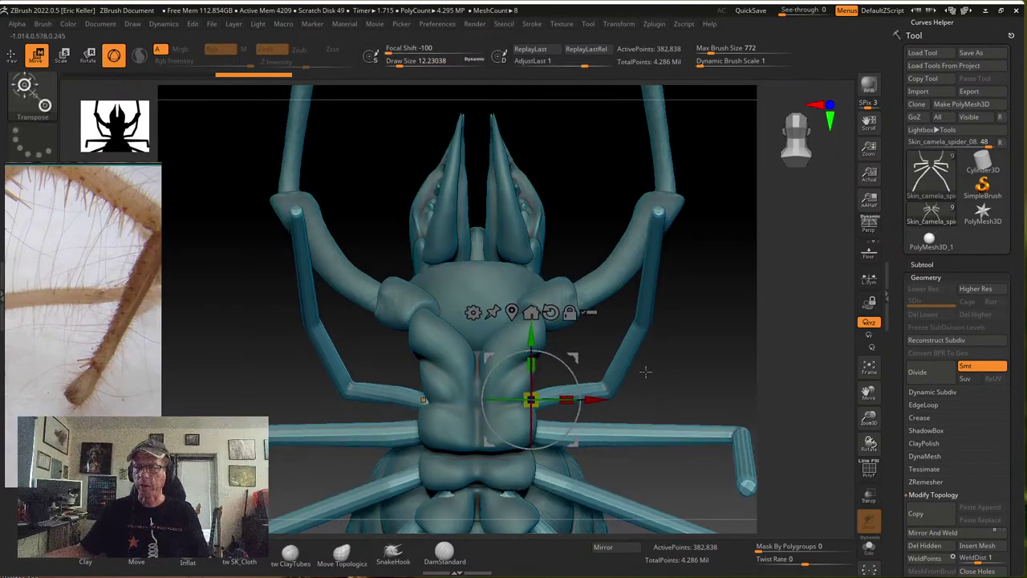
{"action": "key", "text": "f"}
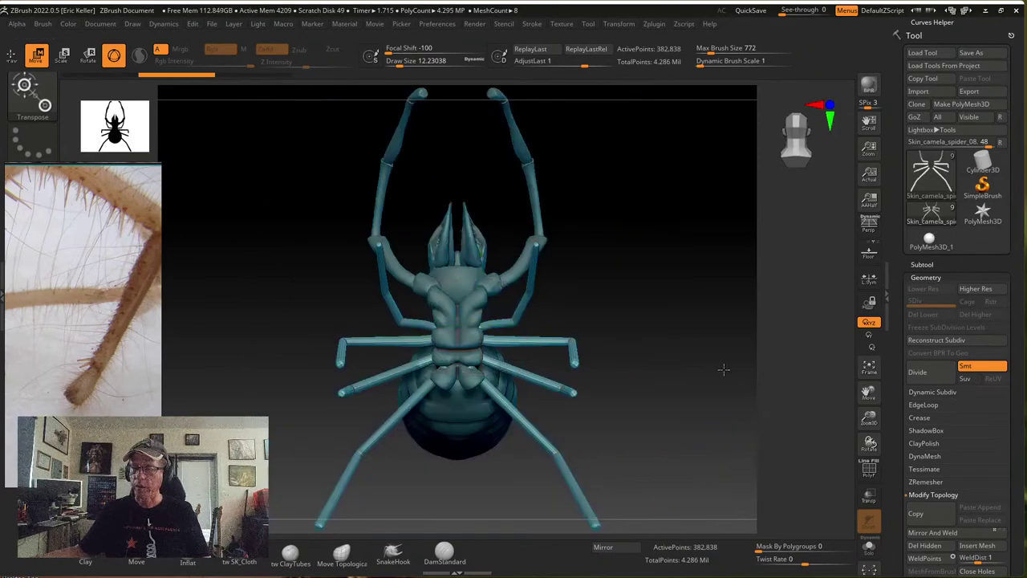
{"action": "left_click_drag", "start_coordinate": [725, 367], "coordinate": [659, 408]}
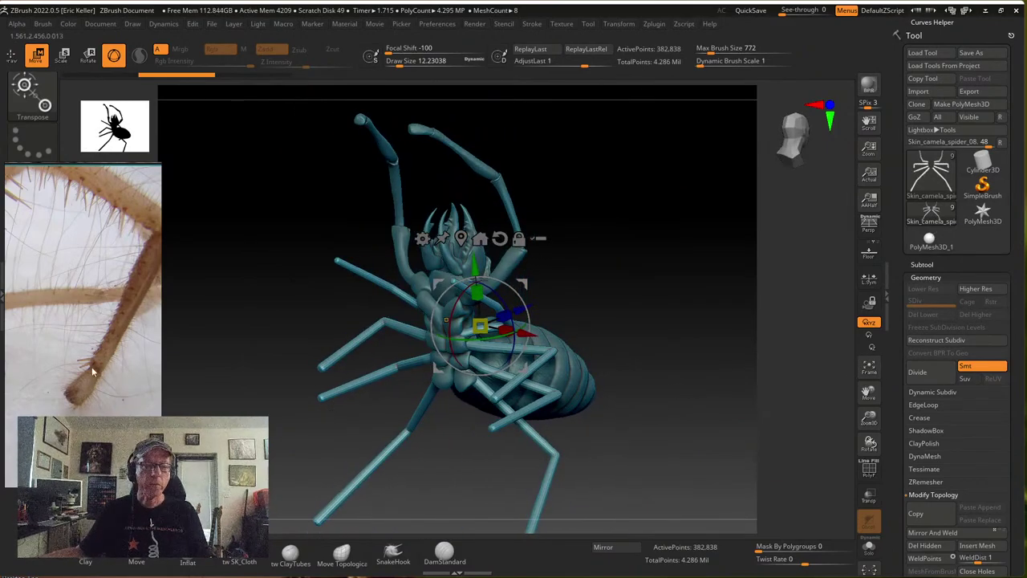
Browse the reference board and examine how the walking legs extend from the body in the overhead camel spider photo
{"action": "scroll", "coordinate": [93, 371], "scroll_direction": "down", "scroll_amount": 5}
{"action": "middle_click_drag", "start_coordinate": [50, 286], "coordinate": [87, 348]}
{"action": "right_click_drag", "start_coordinate": [87, 349], "coordinate": [425, 351]}
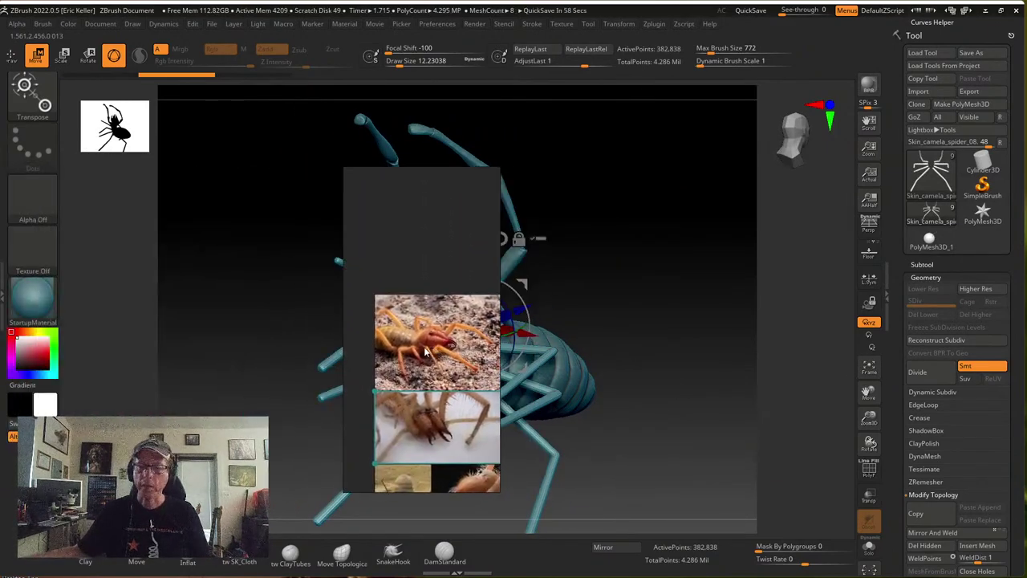
{"action": "scroll", "coordinate": [425, 351], "scroll_direction": "up", "scroll_amount": 2}
{"action": "scroll", "coordinate": [425, 351], "scroll_direction": "down", "scroll_amount": 2}
{"action": "scroll", "coordinate": [425, 352], "scroll_direction": "up", "scroll_amount": 1}
{"action": "middle_click_drag", "start_coordinate": [433, 421], "coordinate": [401, 356]}
{"action": "scroll", "coordinate": [401, 356], "scroll_direction": "down", "scroll_amount": 1}
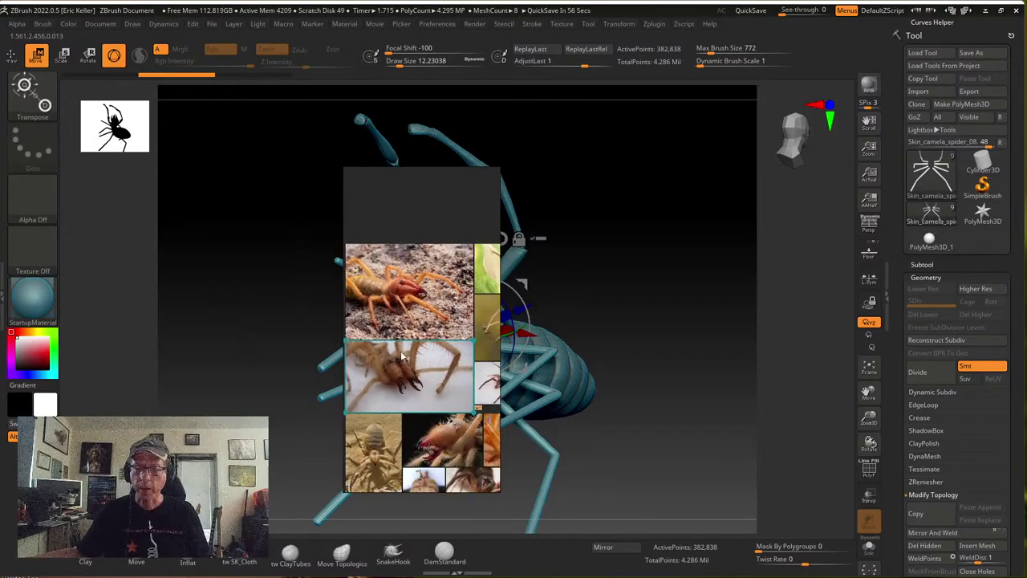
{"action": "scroll", "coordinate": [406, 360], "scroll_direction": "down", "scroll_amount": 2}
{"action": "scroll", "coordinate": [409, 363], "scroll_direction": "up", "scroll_amount": 5}
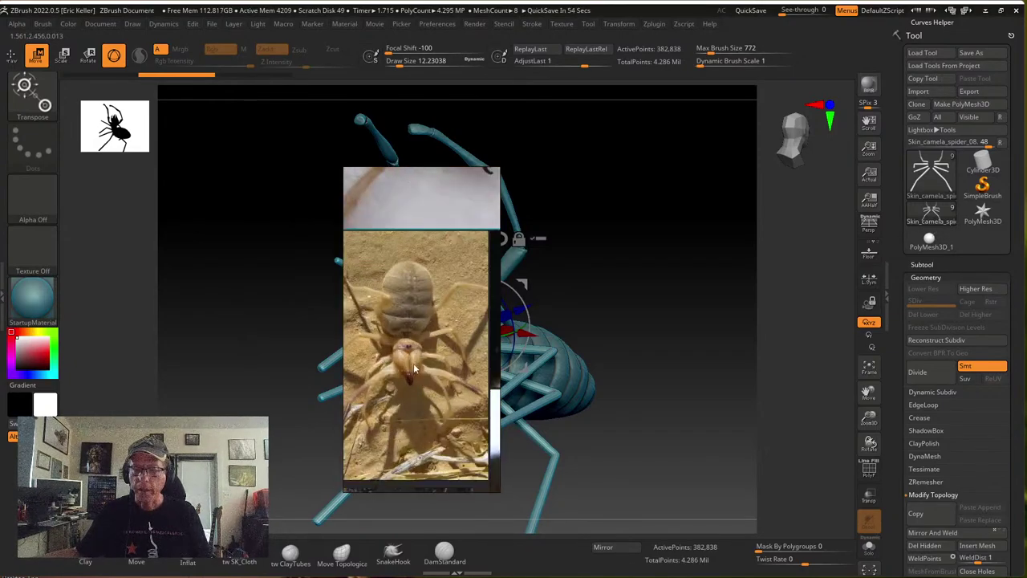
{"action": "scroll", "coordinate": [415, 369], "scroll_direction": "up", "scroll_amount": 5}
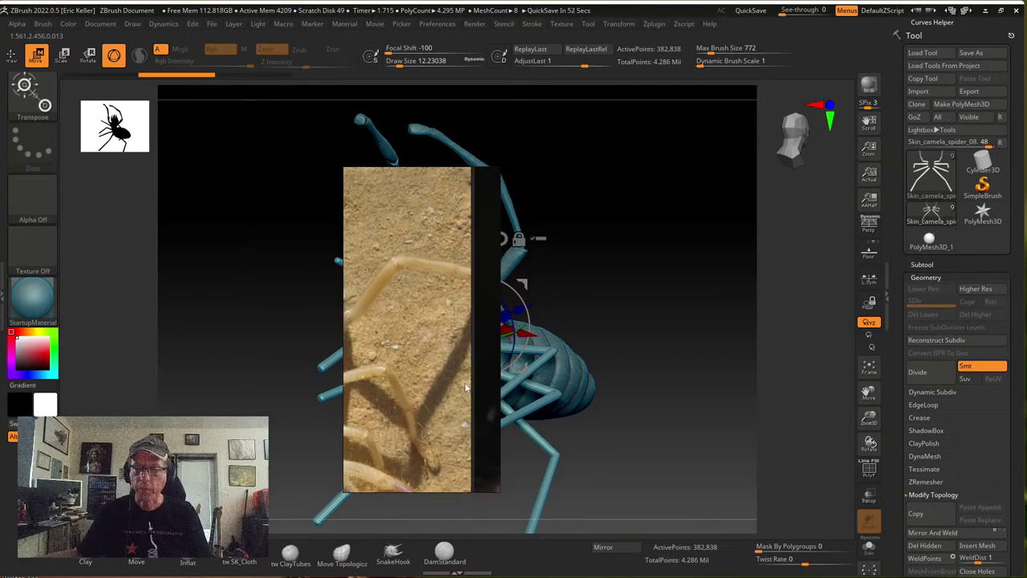
{"action": "scroll", "coordinate": [469, 390], "scroll_direction": "down", "scroll_amount": 6}
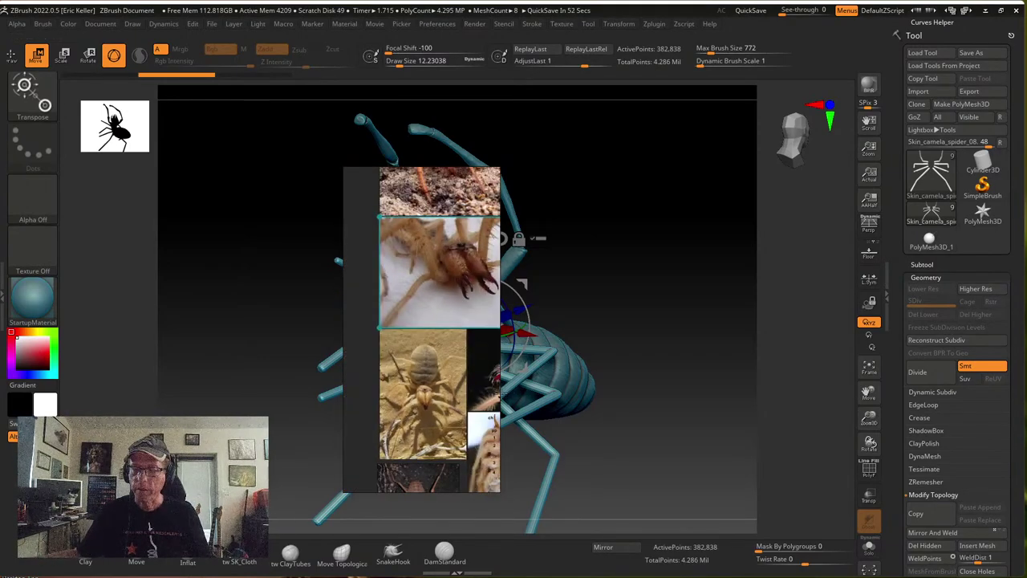
Widen the reference window and examine the leg joints and feet in the photo of the camel spider standing on a reflective surface
{"action": "left_click_drag", "start_coordinate": [503, 394], "coordinate": [867, 399]}
{"action": "middle_click_drag", "start_coordinate": [669, 425], "coordinate": [632, 445]}
{"action": "middle_click_drag", "start_coordinate": [613, 227], "coordinate": [593, 361]}
{"action": "scroll", "coordinate": [601, 362], "scroll_direction": "up", "scroll_amount": 5}
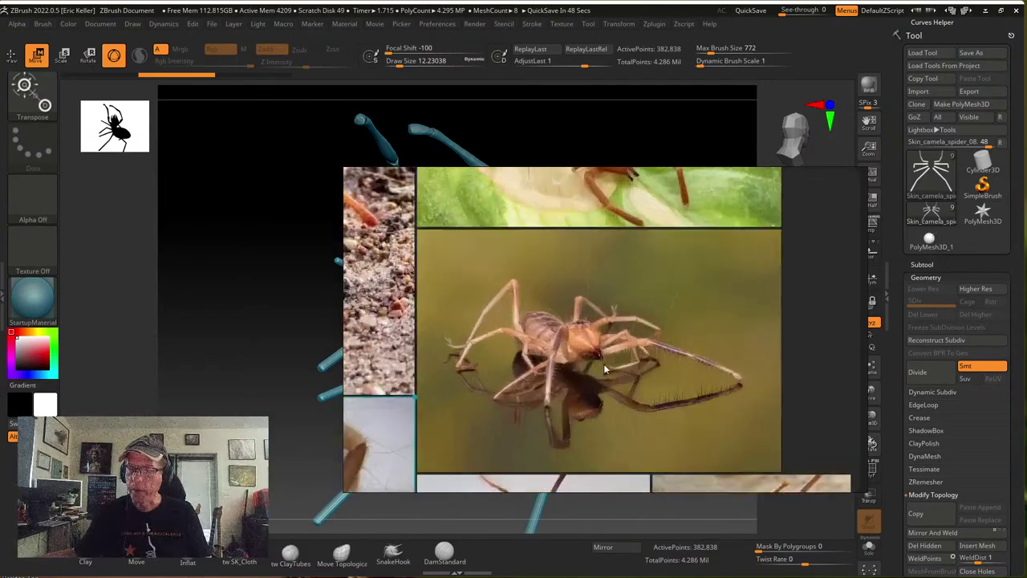
{"action": "scroll", "coordinate": [573, 362], "scroll_direction": "up", "scroll_amount": 6}
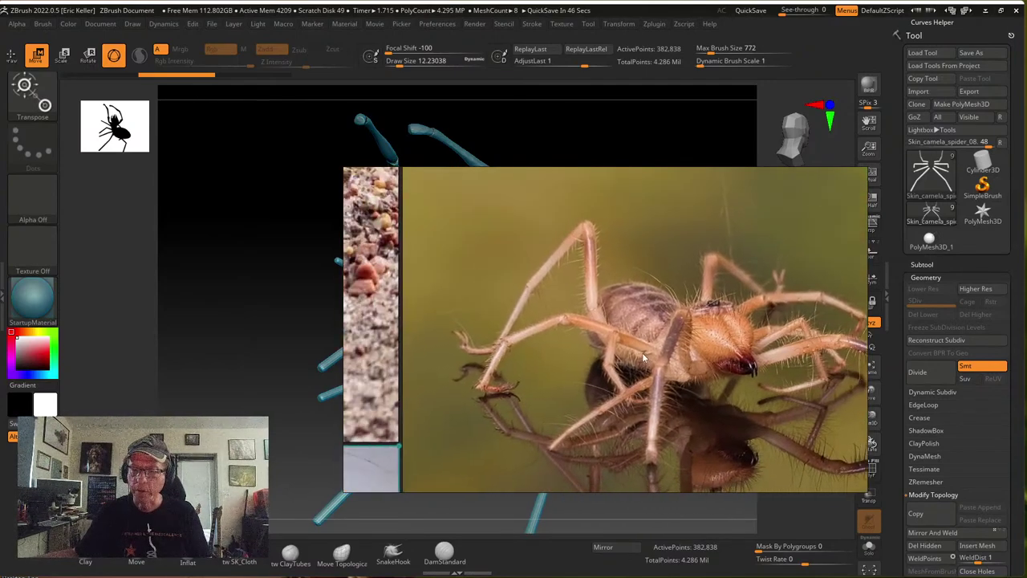
{"action": "scroll", "coordinate": [566, 374], "scroll_direction": "up", "scroll_amount": 3}
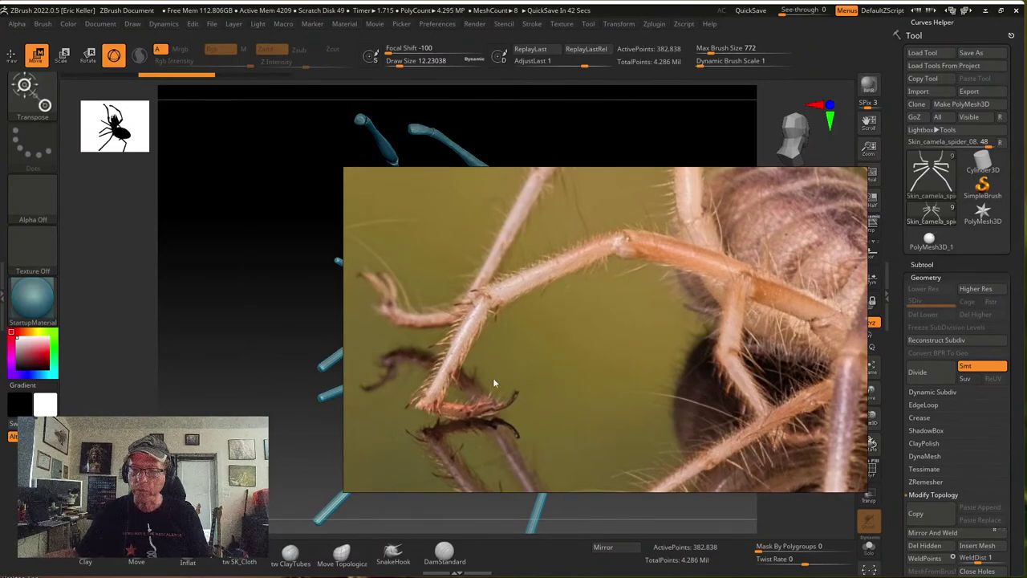
Narrow the reference window to a close-up of the segmented dark legs so it sits beside the model
{"action": "scroll", "coordinate": [492, 384], "scroll_direction": "down", "scroll_amount": 5}
{"action": "scroll", "coordinate": [508, 369], "scroll_direction": "up", "scroll_amount": 2}
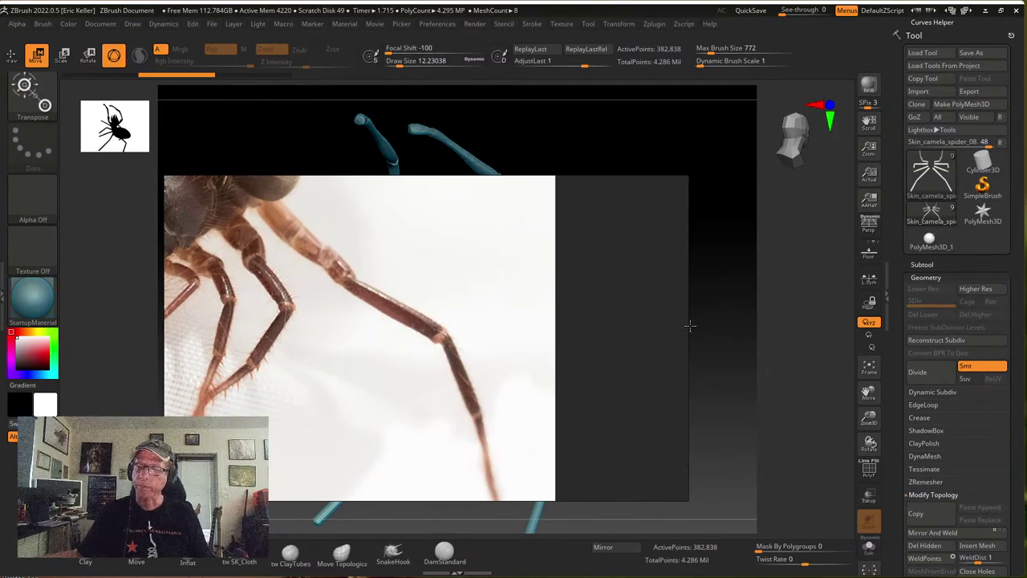
{"action": "left_click_drag", "start_coordinate": [666, 327], "coordinate": [203, 367]}
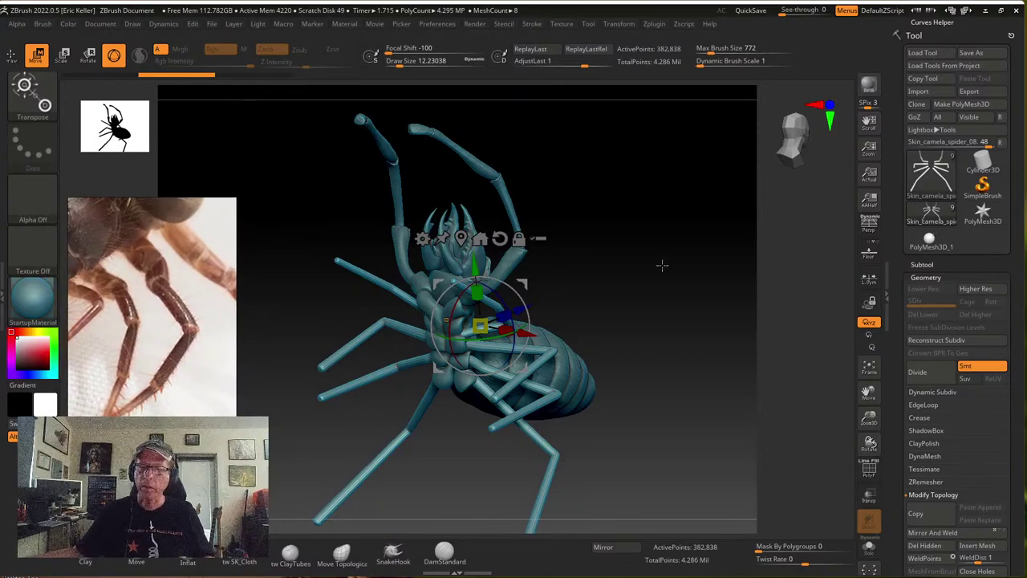
Isolate the horizontal pair of walking legs from below and split the hidden legs off into their own subtool
{"action": "left_click_drag", "start_coordinate": [662, 264], "coordinate": [650, 284]}
{"action": "key", "text": "q"}
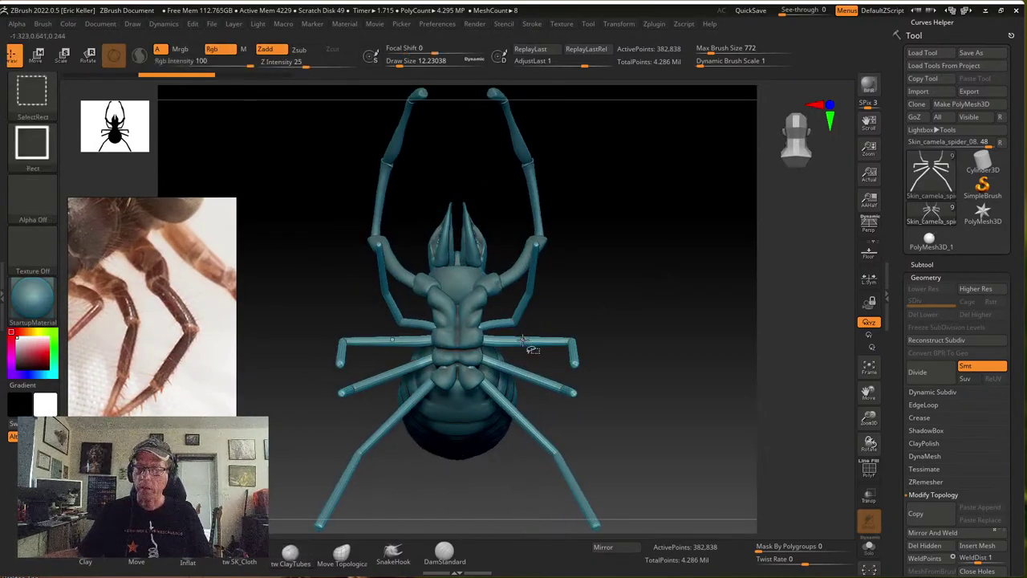
{"action": "left_click", "coordinate": [523, 340], "text": "ctrl+shift"}
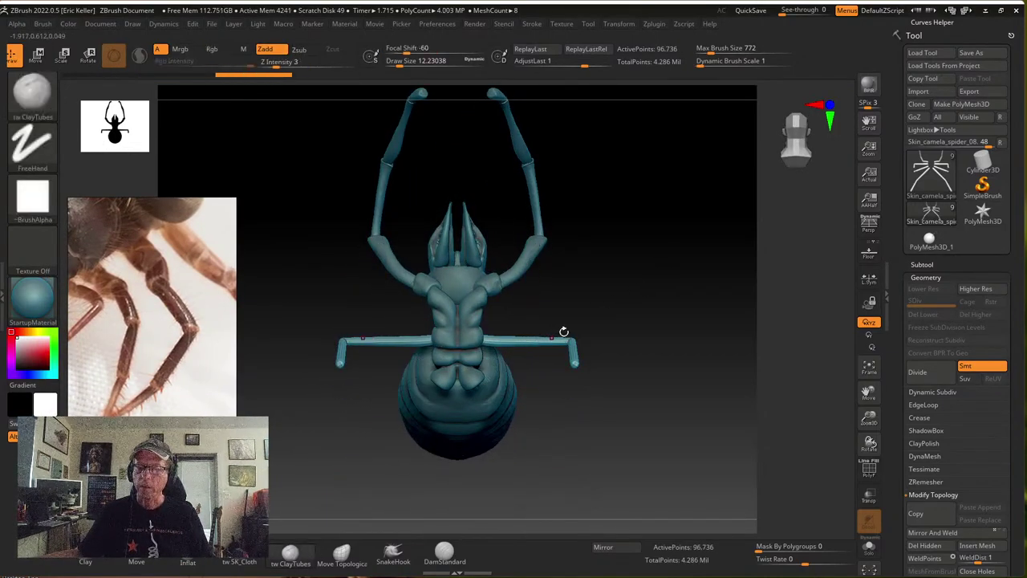
{"action": "left_click", "coordinate": [923, 264]}
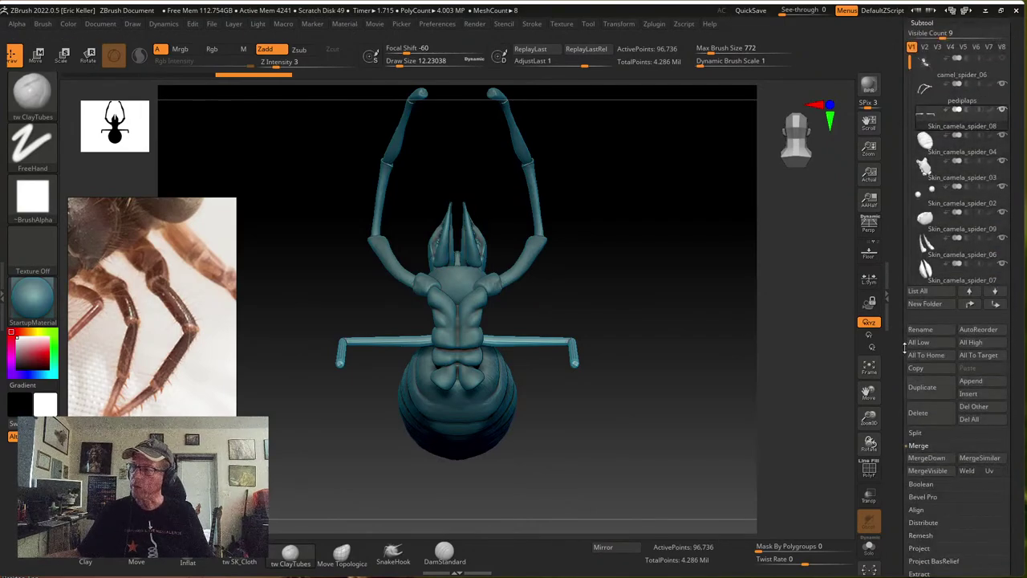
{"action": "left_click", "coordinate": [914, 434]}
{"action": "left_click", "coordinate": [923, 444]}
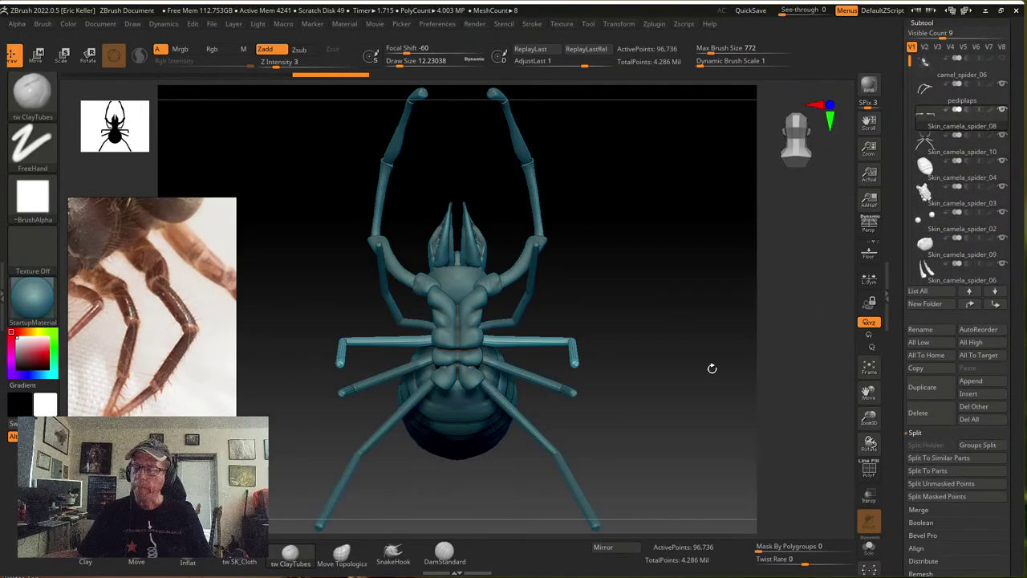
Solo the separated leg pair and close the open holes at the ends nearest the body
{"action": "left_click", "coordinate": [863, 466]}
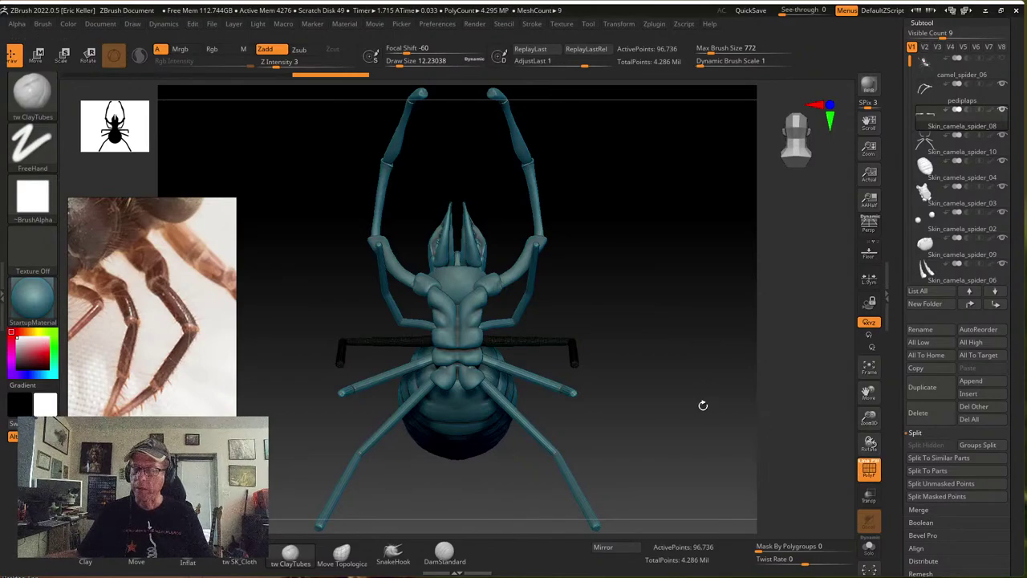
{"action": "left_click_drag", "start_coordinate": [724, 422], "coordinate": [779, 449], "text": "alt"}
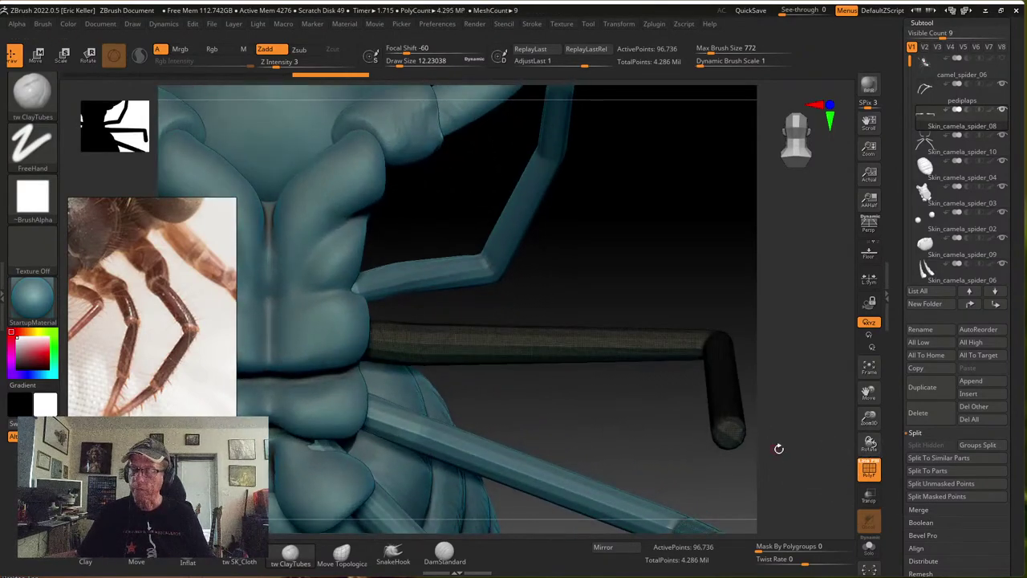
{"action": "mouse_move", "coordinate": [619, 414]}
{"action": "left_mouse_down"}
{"action": "mouse_move", "coordinate": [830, 462]}
{"action": "mouse_move", "coordinate": [690, 415]}
{"action": "mouse_move", "coordinate": [623, 440]}
{"action": "mouse_move", "coordinate": [573, 430]}
{"action": "mouse_move", "coordinate": [553, 443]}
{"action": "left_mouse_up"}
{"action": "left_click", "coordinate": [869, 469]}
{"action": "left_click", "coordinate": [869, 547]}
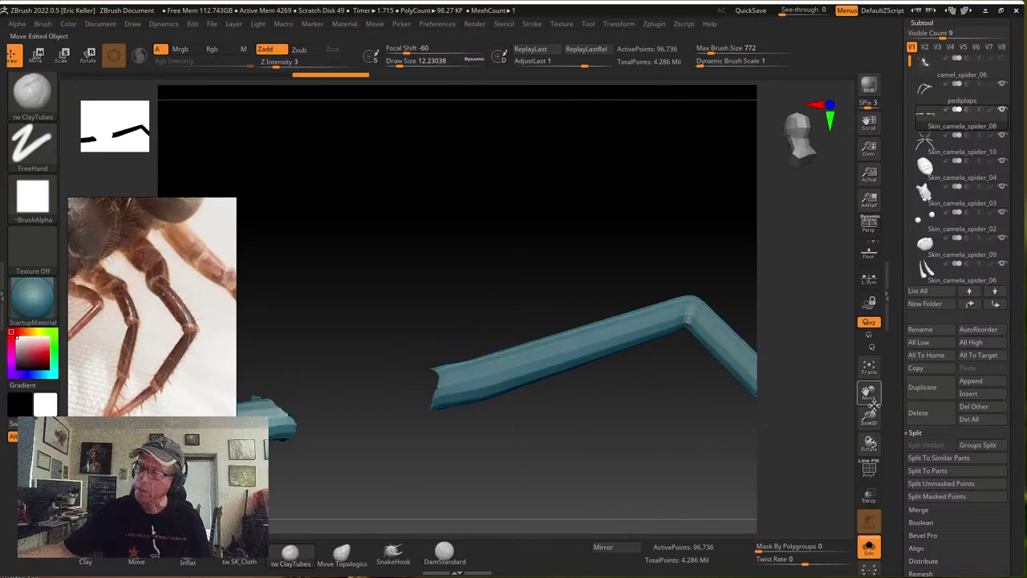
{"action": "scroll", "coordinate": [955, 450], "scroll_direction": "down", "scroll_amount": 5}
{"action": "left_click", "coordinate": [930, 419]}
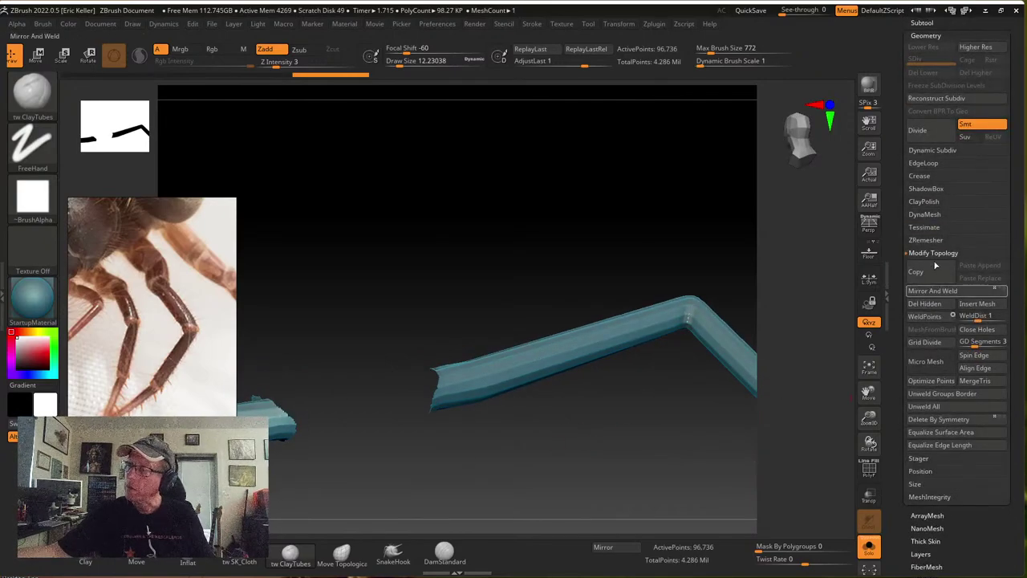
{"action": "left_click", "coordinate": [972, 329]}
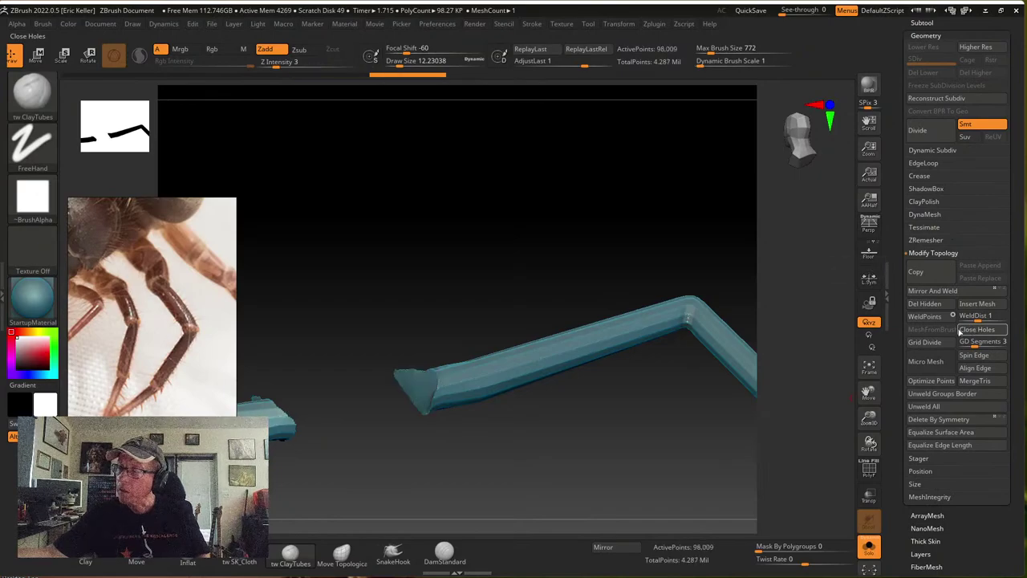
Set the draw size to about 112 and smooth the capped inner ends of the leg pair
{"action": "key", "text": "s"}
{"action": "mouse_move", "coordinate": [569, 421]}
{"action": "left_mouse_down"}
{"action": "mouse_move", "coordinate": [540, 444]}
{"action": "mouse_move", "coordinate": [560, 437]}
{"action": "left_mouse_up"}
{"action": "left_click_drag", "start_coordinate": [571, 446], "coordinate": [521, 461]}
{"action": "key", "text": "shift"}
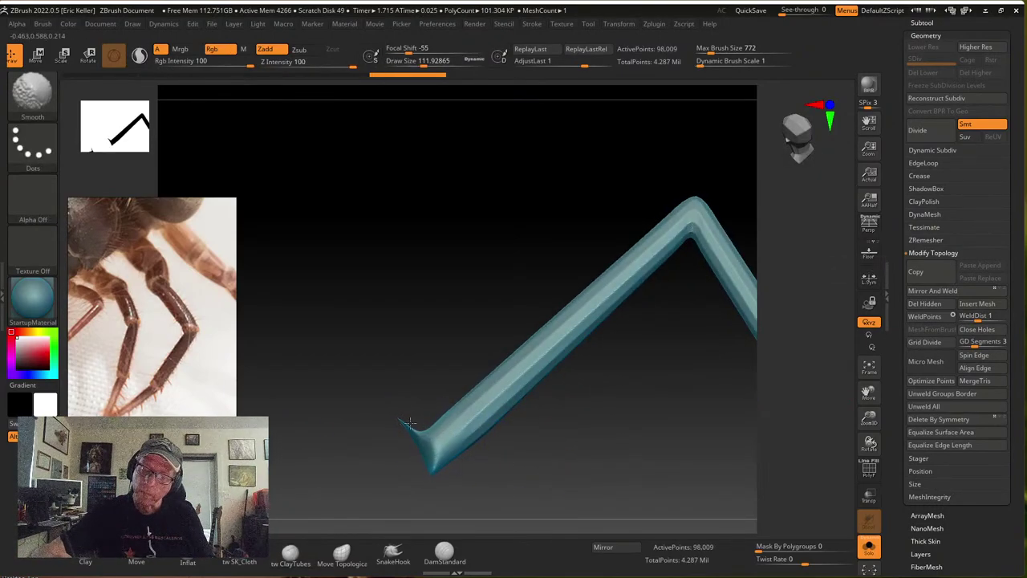
{"action": "mouse_move", "coordinate": [448, 489]}
{"action": "left_mouse_down"}
{"action": "mouse_move", "coordinate": [377, 450]}
{"action": "mouse_move", "coordinate": [471, 367]}
{"action": "mouse_move", "coordinate": [419, 390]}
{"action": "mouse_move", "coordinate": [486, 407]}
{"action": "mouse_move", "coordinate": [458, 432]}
{"action": "mouse_move", "coordinate": [516, 431]}
{"action": "mouse_move", "coordinate": [647, 362]}
{"action": "mouse_move", "coordinate": [596, 409]}
{"action": "mouse_move", "coordinate": [553, 345]}
{"action": "mouse_move", "coordinate": [591, 380]}
{"action": "left_mouse_up"}
Trim the pointed corners off the legs' inner ends with two KnifeCurve cuts and smooth the trimmed tips
{"action": "left_click", "coordinate": [32, 92], "text": "ctrl+shift"}
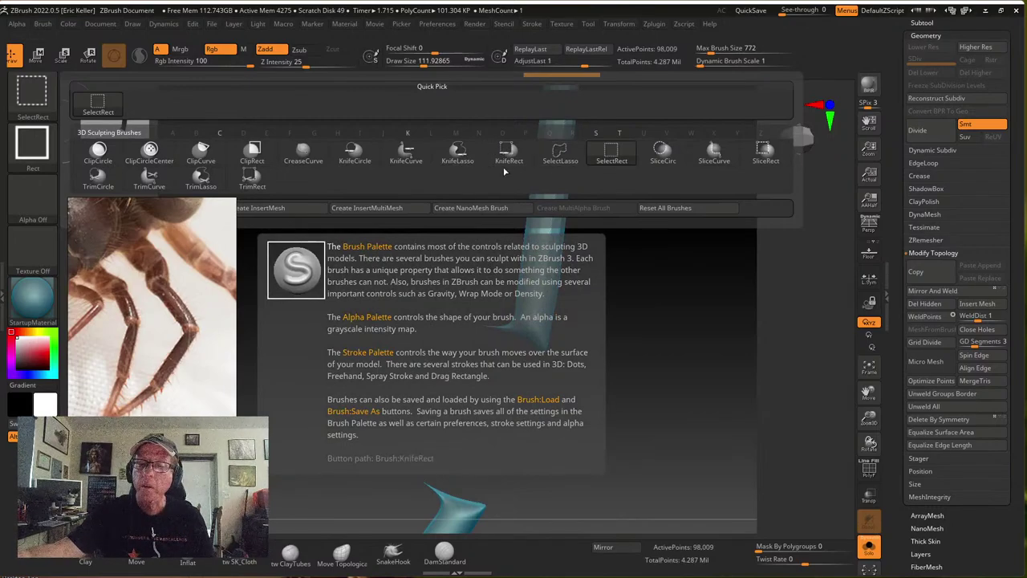
{"action": "left_click", "coordinate": [406, 153]}
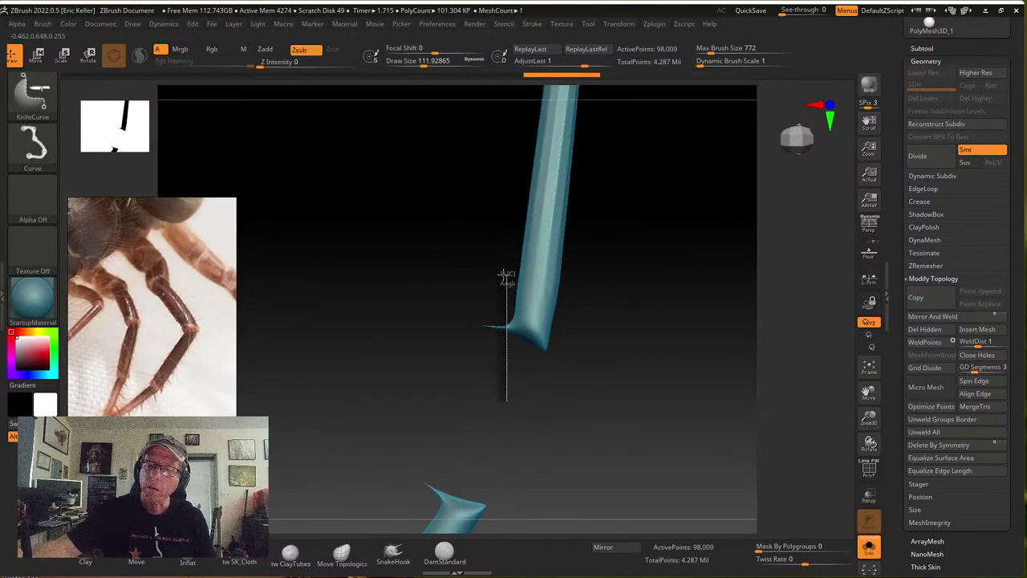
{"action": "left_click_drag", "start_coordinate": [506, 273], "coordinate": [506, 275]}
{"action": "mouse_move", "coordinate": [610, 374]}
{"action": "left_mouse_down"}
{"action": "mouse_move", "coordinate": [567, 318]}
{"action": "mouse_move", "coordinate": [558, 387]}
{"action": "left_mouse_up"}
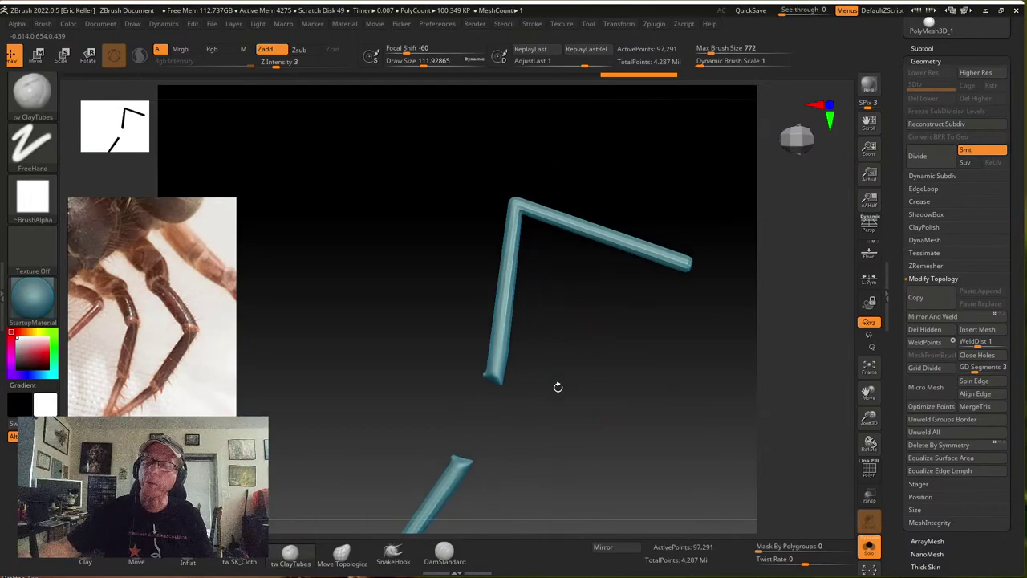
{"action": "key", "text": "ctrl+shift"}
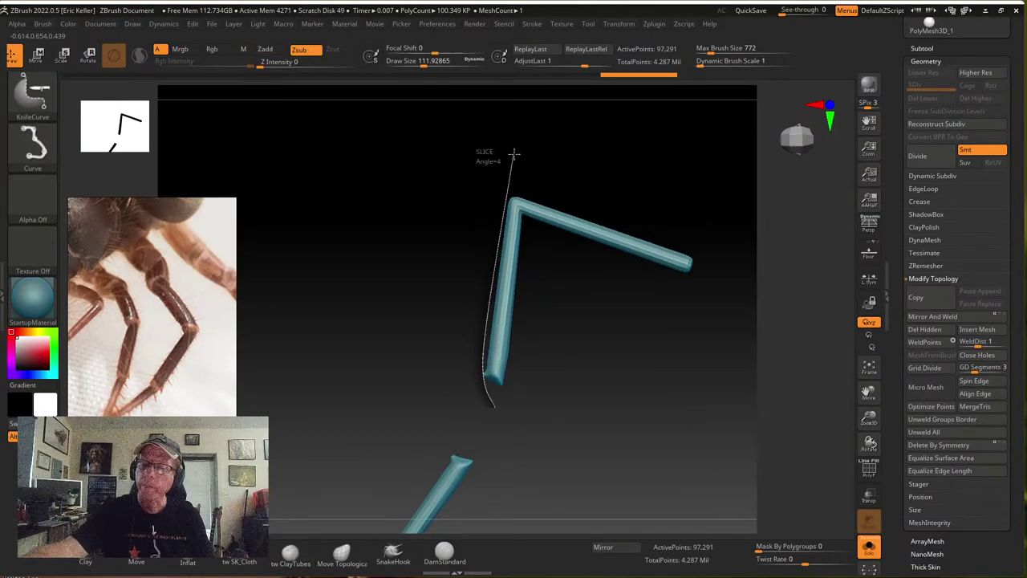
{"action": "left_click_drag", "start_coordinate": [513, 154], "coordinate": [514, 152], "text": "ctrl+shift"}
{"action": "left_click_drag", "start_coordinate": [566, 404], "coordinate": [555, 390]}
{"action": "left_click_drag", "start_coordinate": [493, 373], "coordinate": [485, 379], "text": "shift"}
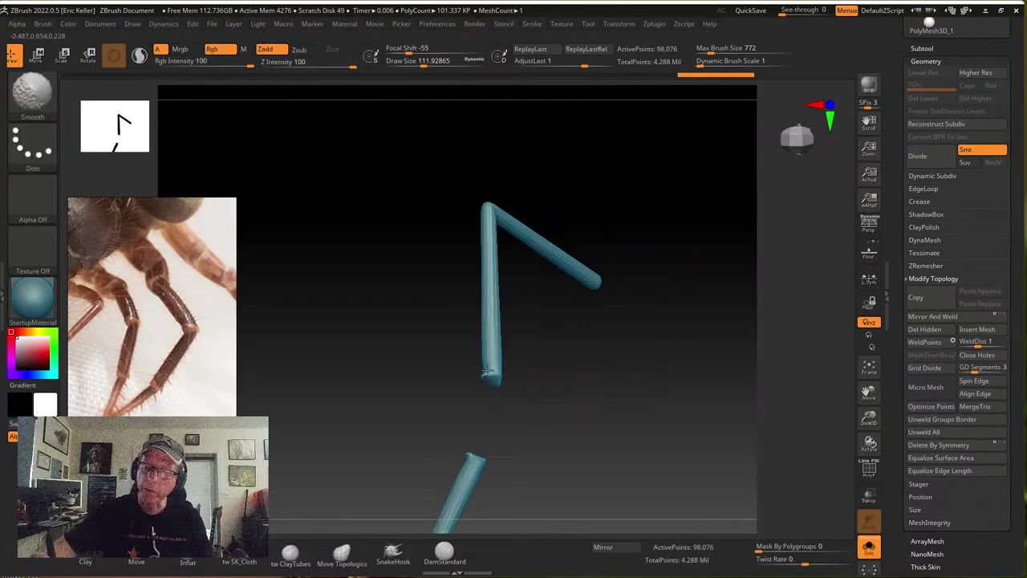
Remesh the leg pair with DynaMesh and smooth the upper leg section
{"action": "left_click_drag", "start_coordinate": [553, 366], "coordinate": [564, 404], "text": "ctrl"}
{"action": "left_click_drag", "start_coordinate": [582, 421], "coordinate": [667, 397]}
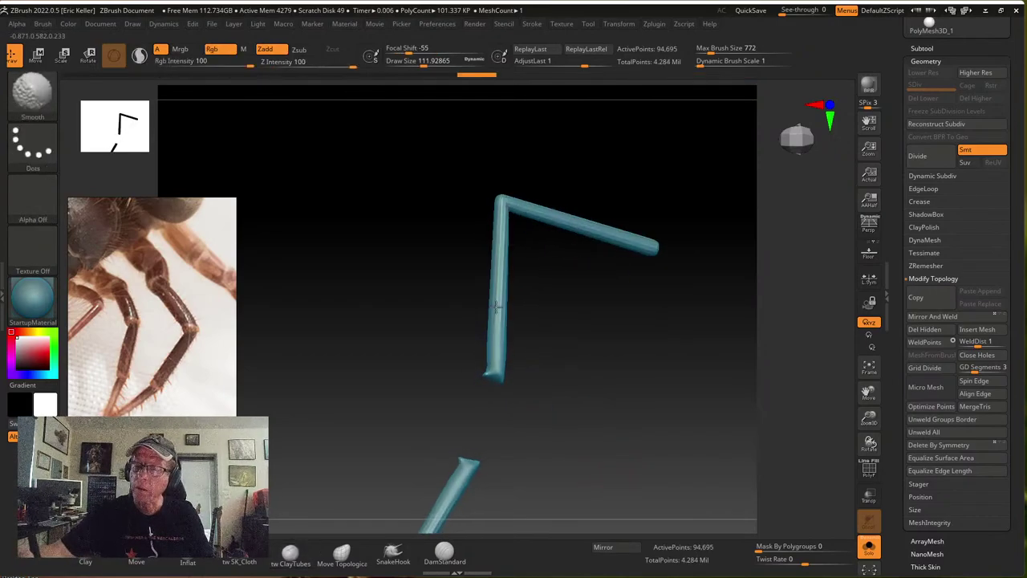
{"action": "left_click_drag", "start_coordinate": [495, 305], "coordinate": [502, 309], "text": "shift"}
{"action": "left_click", "coordinate": [924, 240]}
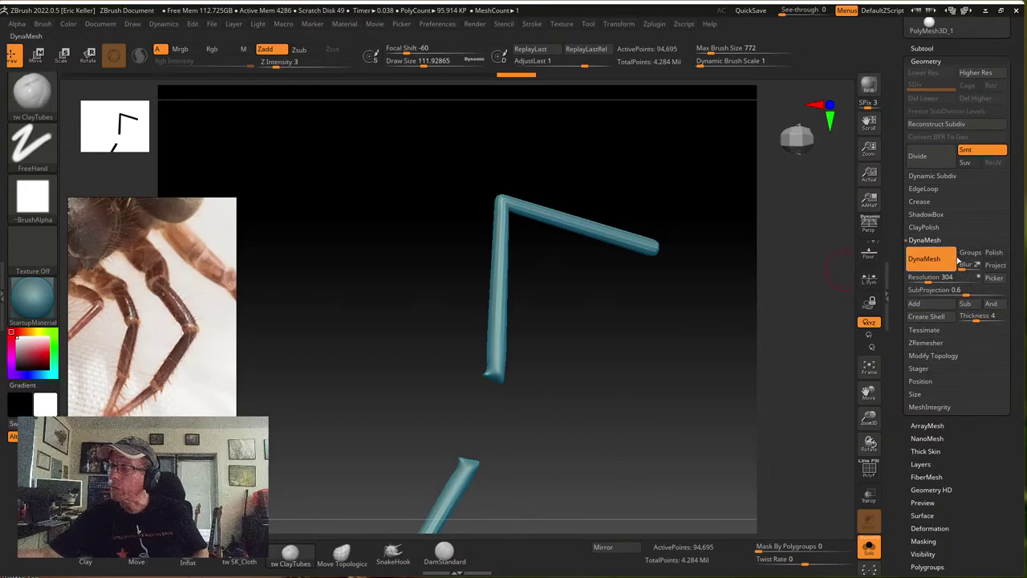
Show the polygroups and cut across the legs near their inner ends with SliceCurve to mark off the first segment
{"action": "mouse_move", "coordinate": [634, 377]}
{"action": "left_mouse_down", "text": "shift"}
{"action": "mouse_move", "coordinate": [597, 392]}
{"action": "mouse_move", "coordinate": [642, 394]}
{"action": "mouse_move", "coordinate": [605, 390]}
{"action": "mouse_move", "coordinate": [628, 372]}
{"action": "mouse_move", "coordinate": [614, 408]}
{"action": "mouse_move", "coordinate": [636, 448]}
{"action": "mouse_move", "coordinate": [583, 412]}
{"action": "mouse_move", "coordinate": [710, 418]}
{"action": "left_mouse_up", "text": "shift"}
{"action": "left_click_drag", "start_coordinate": [851, 294], "coordinate": [607, 367]}
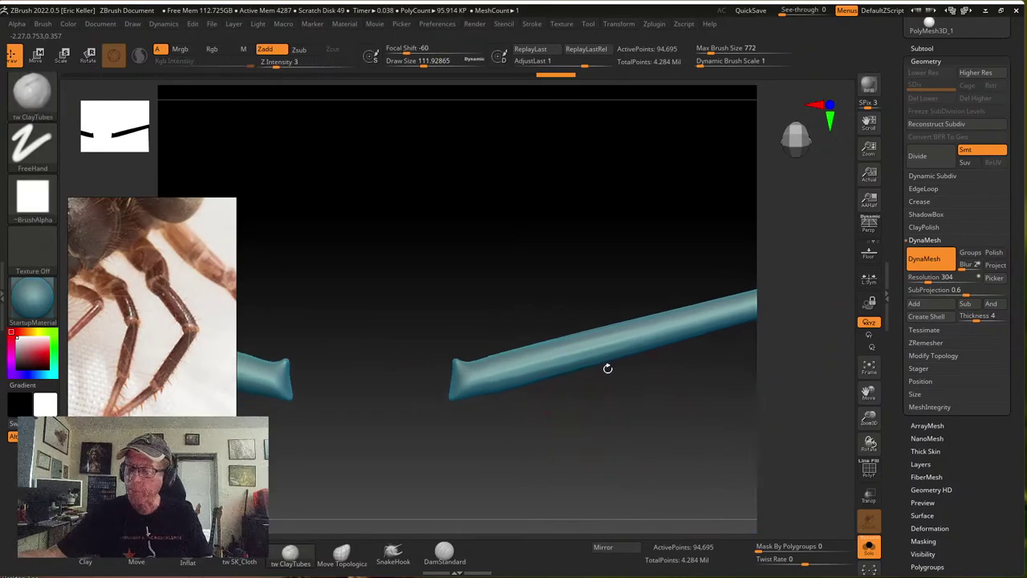
{"action": "left_click", "coordinate": [869, 469]}
{"action": "mouse_move", "coordinate": [568, 400]}
{"action": "left_mouse_down"}
{"action": "mouse_move", "coordinate": [589, 424]}
{"action": "mouse_move", "coordinate": [580, 429]}
{"action": "mouse_move", "coordinate": [623, 439]}
{"action": "mouse_move", "coordinate": [596, 415]}
{"action": "left_mouse_up"}
{"action": "key", "text": "ctrl+shift"}
{"action": "left_click", "coordinate": [38, 95], "text": "ctrl+shift"}
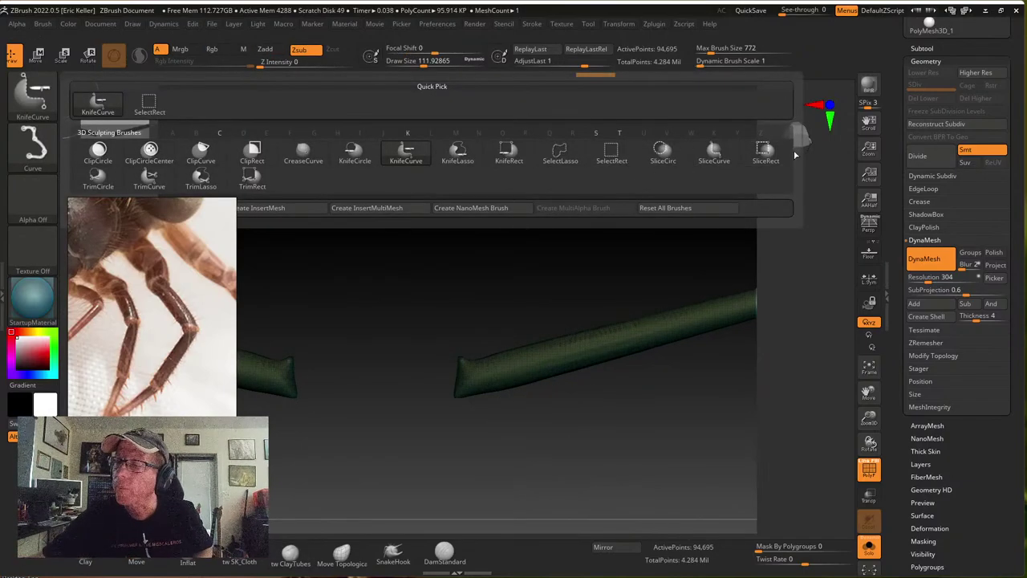
{"action": "left_click", "coordinate": [711, 160], "text": "ctrl+shift"}
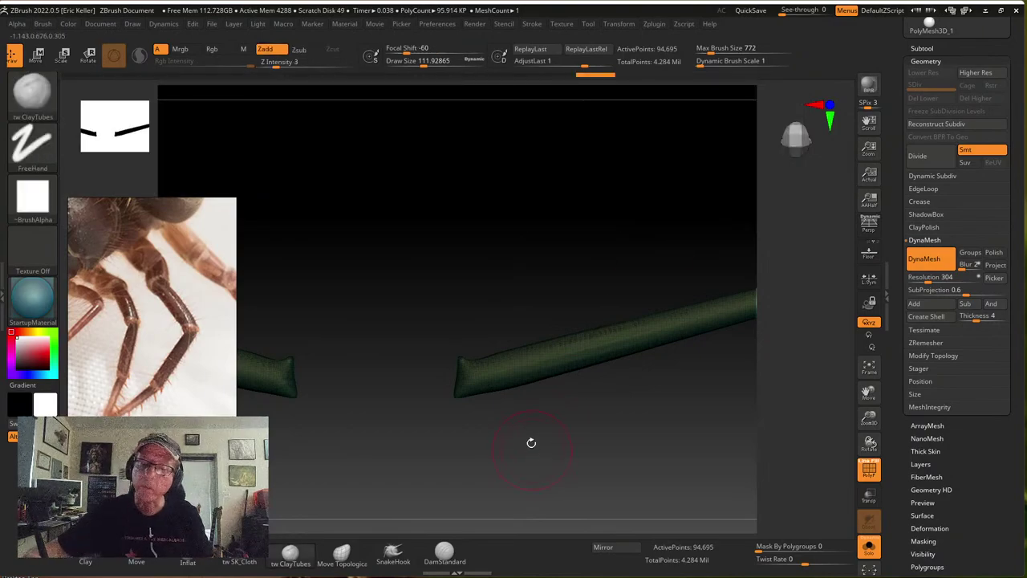
{"action": "left_click_drag", "start_coordinate": [528, 439], "coordinate": [522, 274], "text": "ctrl+shift"}
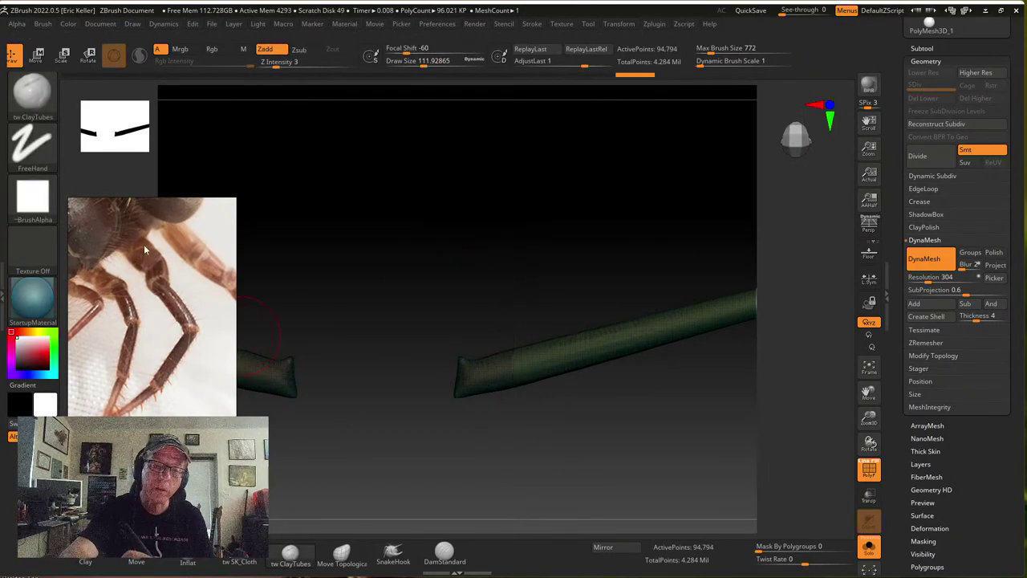
Try SliceCurve cuts across the upper leg section and beside the knee to mark off further segments
{"action": "left_click", "coordinate": [869, 466]}
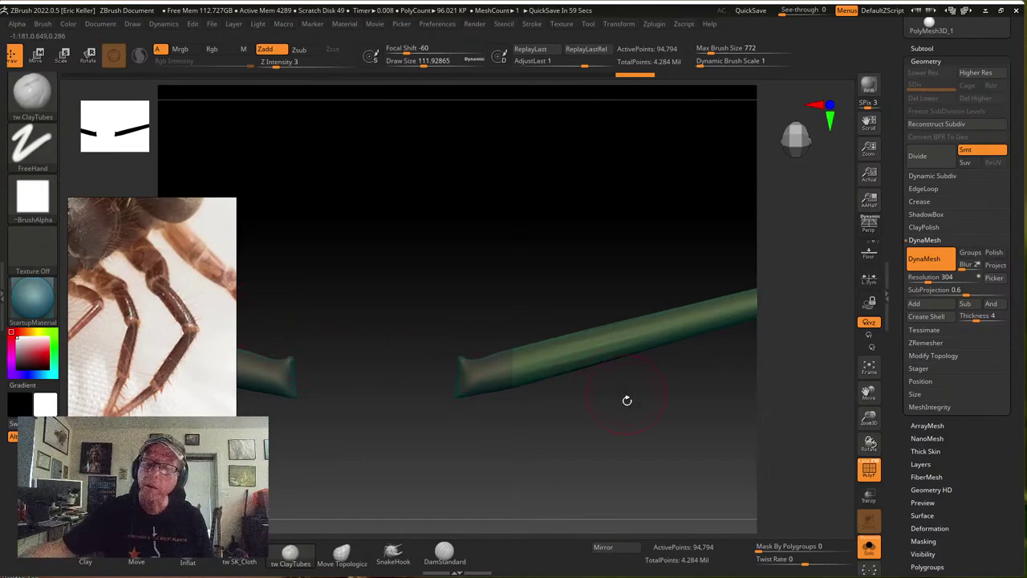
{"action": "left_click_drag", "start_coordinate": [603, 402], "coordinate": [589, 234], "text": "ctrl+shift"}
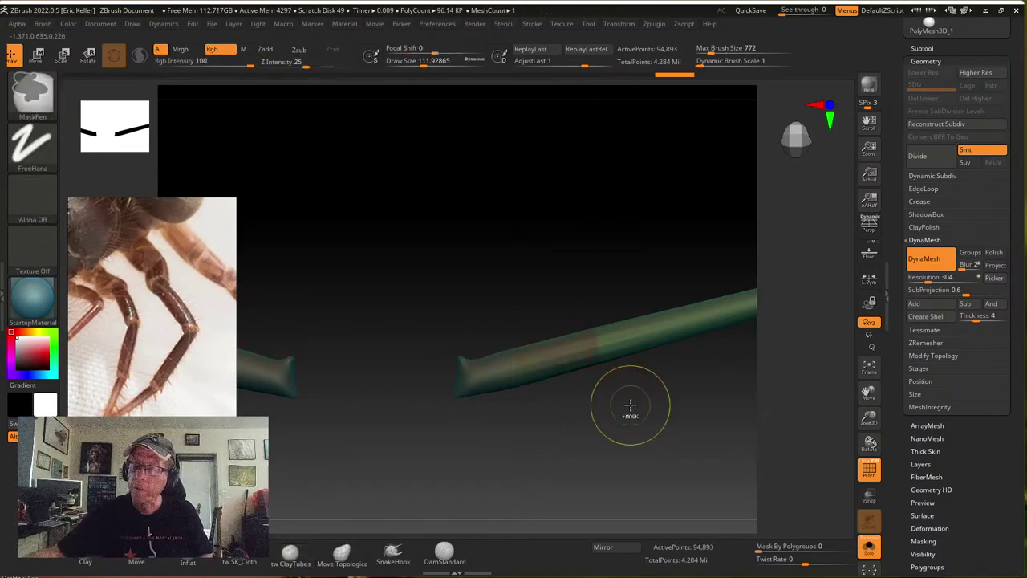
{"action": "key", "text": "ctrl+z"}
{"action": "left_click_drag", "start_coordinate": [536, 305], "coordinate": [446, 265], "text": "alt"}
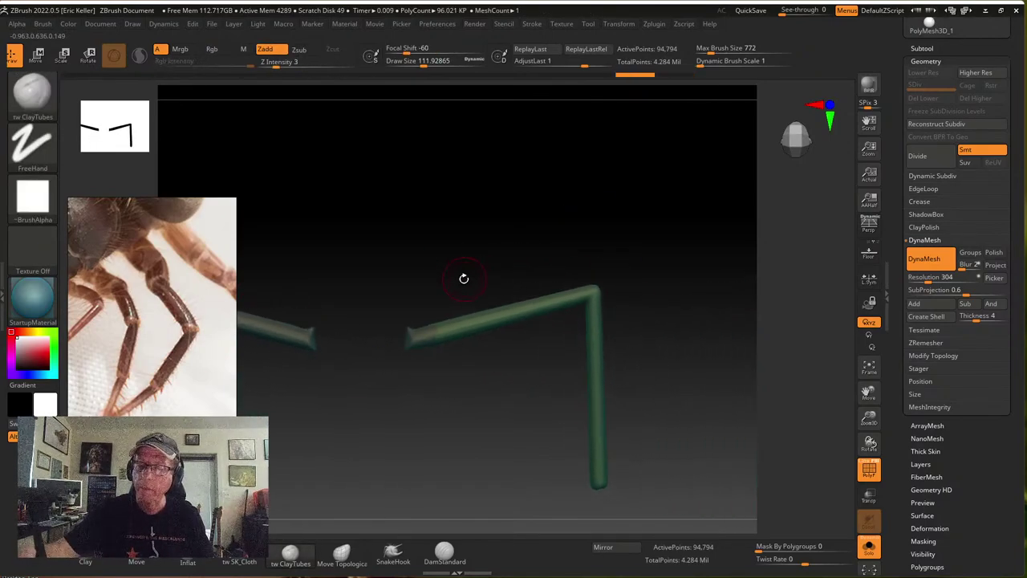
{"action": "left_click_drag", "start_coordinate": [465, 223], "coordinate": [530, 530], "text": "ctrl+shift"}
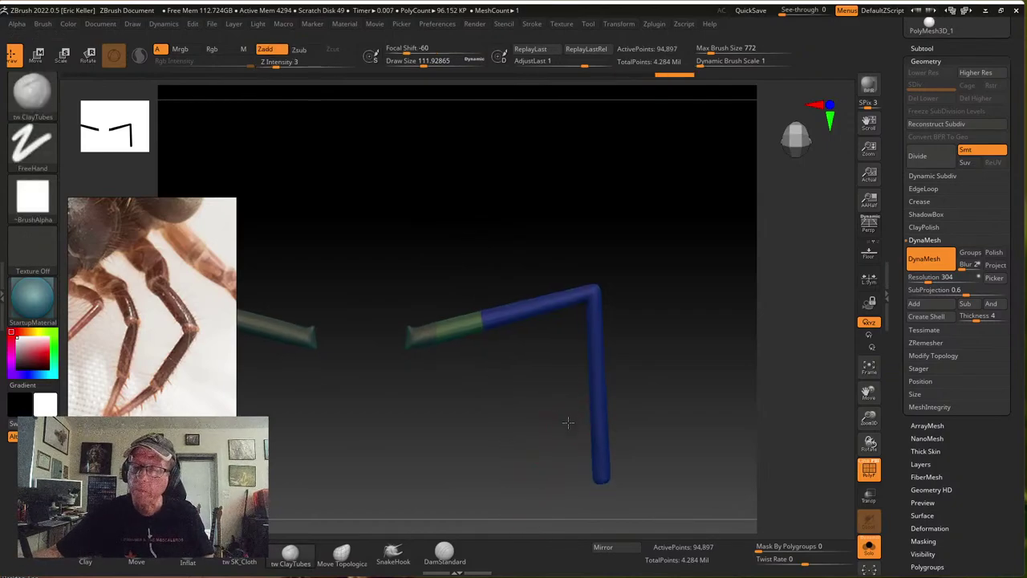
{"action": "mouse_move", "coordinate": [569, 395]}
{"action": "left_mouse_down", "text": "alt"}
{"action": "mouse_move", "coordinate": [567, 406]}
{"action": "mouse_move", "coordinate": [578, 397]}
{"action": "left_mouse_up", "text": "alt"}
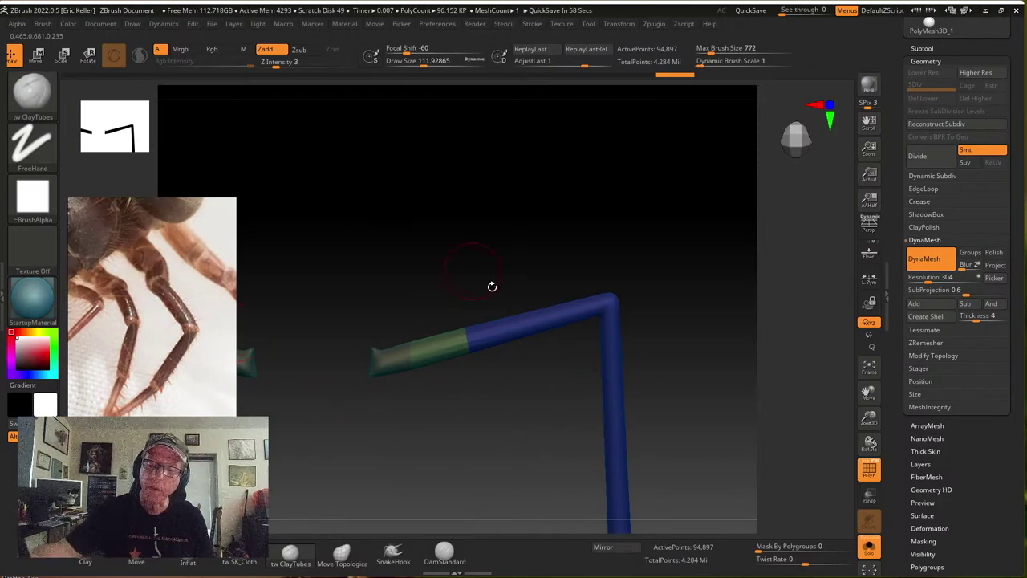
{"action": "left_click_drag", "start_coordinate": [492, 287], "coordinate": [530, 240], "text": "ctrl"}
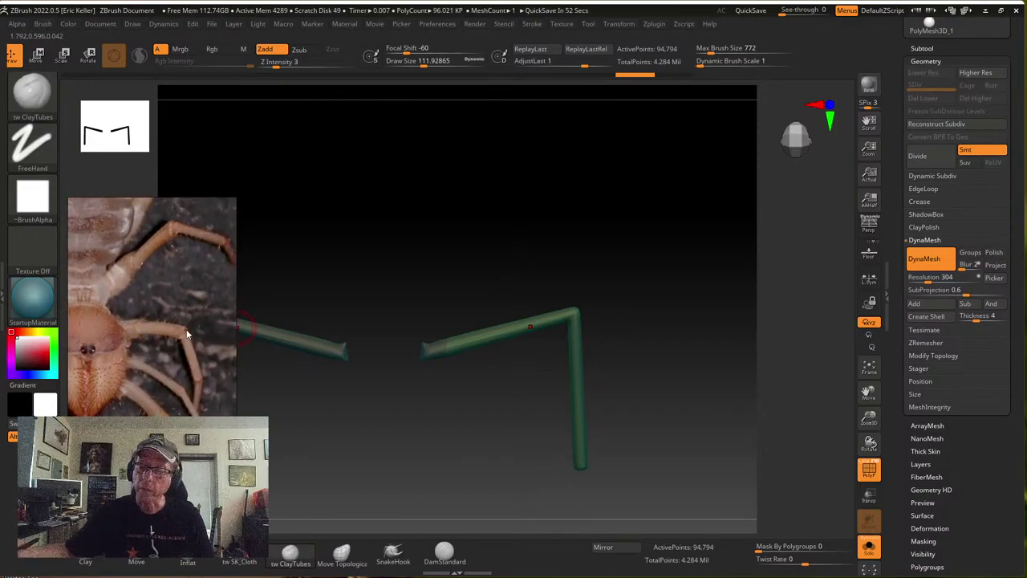
{"action": "mouse_move", "coordinate": [558, 249]}
{"action": "left_mouse_down"}
{"action": "mouse_move", "coordinate": [552, 408]}
{"action": "mouse_move", "coordinate": [559, 346]}
{"action": "mouse_move", "coordinate": [585, 300]}
{"action": "mouse_move", "coordinate": [569, 260]}
{"action": "mouse_move", "coordinate": [543, 518]}
{"action": "left_mouse_up"}
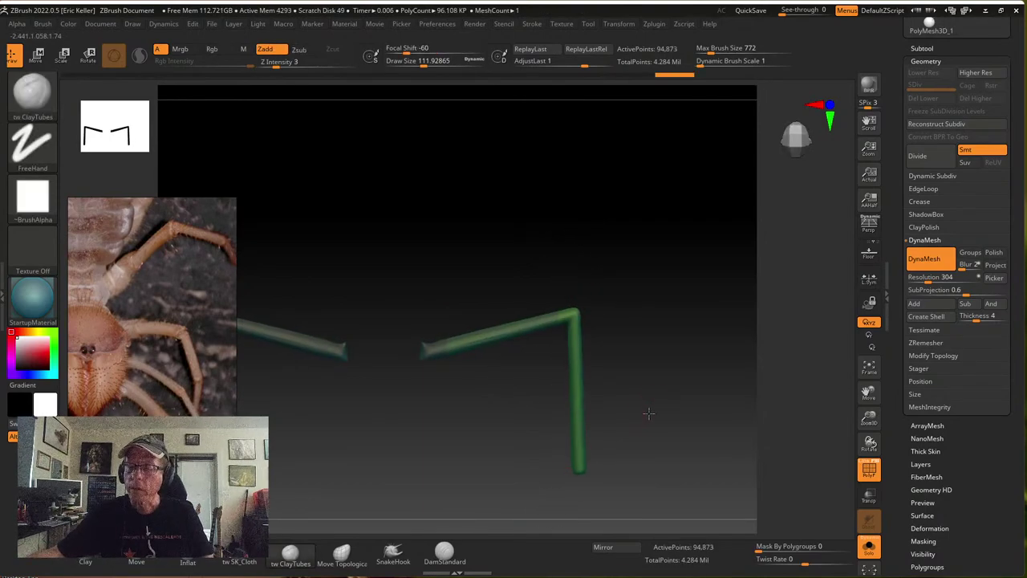
{"action": "key", "text": "ctrl+shift"}
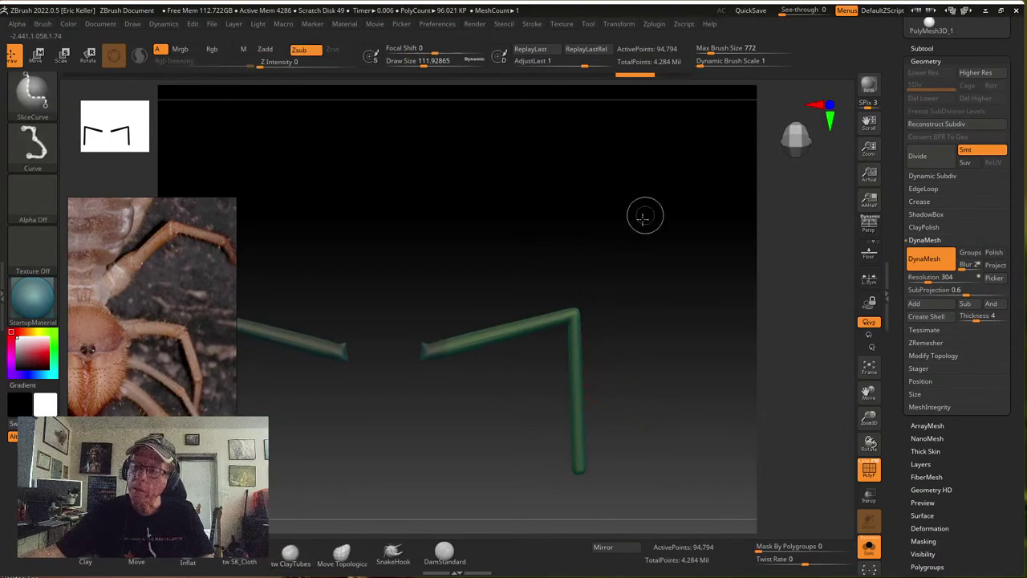
Slice the leg diagonally at the knee and cut across the lower section twice with SliceCurve to divide it into three segments
{"action": "mouse_move", "coordinate": [643, 217]}
{"action": "left_mouse_down", "text": "ctrl+shift"}
{"action": "mouse_move", "coordinate": [519, 439]}
{"action": "mouse_move", "coordinate": [489, 442]}
{"action": "left_mouse_up", "text": "ctrl+shift"}
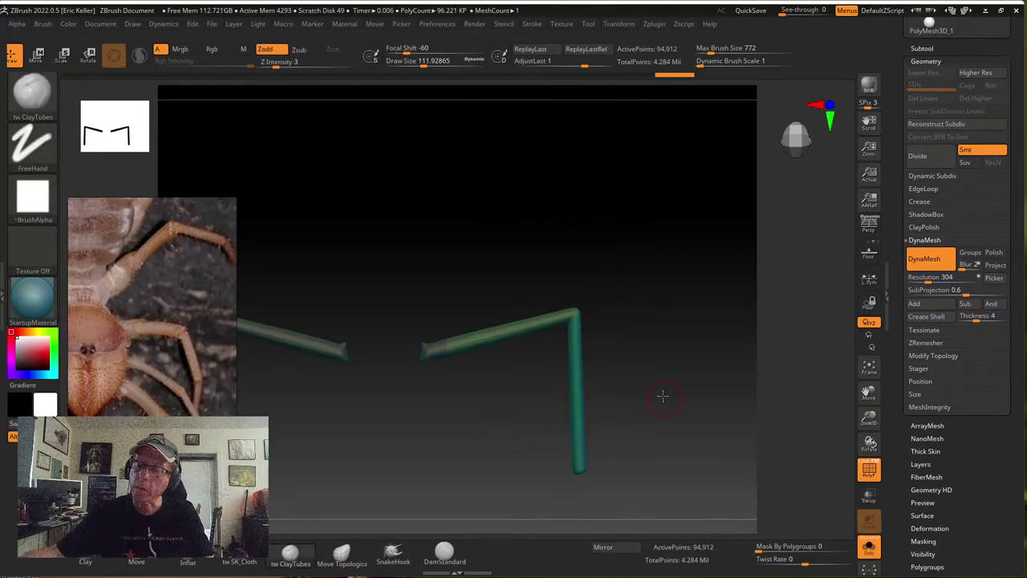
{"action": "left_click_drag", "start_coordinate": [665, 394], "coordinate": [662, 369]}
{"action": "key", "text": "ctrl+shift"}
{"action": "mouse_move", "coordinate": [660, 334]}
{"action": "left_mouse_down", "text": "ctrl+shift"}
{"action": "mouse_move", "coordinate": [549, 350]}
{"action": "mouse_move", "coordinate": [416, 409]}
{"action": "left_mouse_up", "text": "ctrl+shift"}
{"action": "key", "text": "ctrl+shift"}
{"action": "mouse_move", "coordinate": [678, 369]}
{"action": "left_mouse_down", "text": "ctrl+shift"}
{"action": "mouse_move", "coordinate": [546, 401]}
{"action": "mouse_move", "coordinate": [405, 455]}
{"action": "left_mouse_up", "text": "ctrl+shift"}
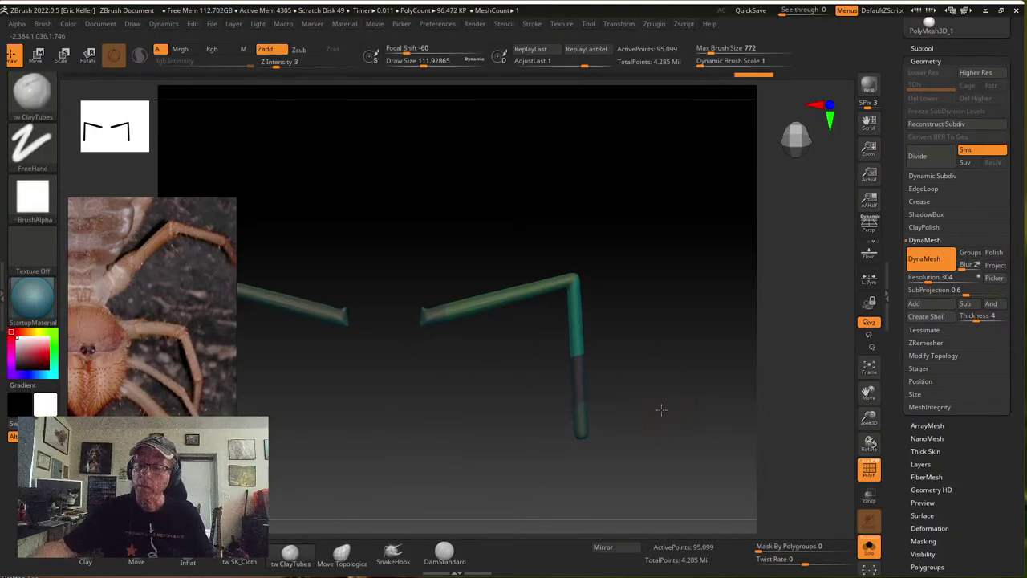
{"action": "left_click_drag", "start_coordinate": [589, 409], "coordinate": [710, 376]}
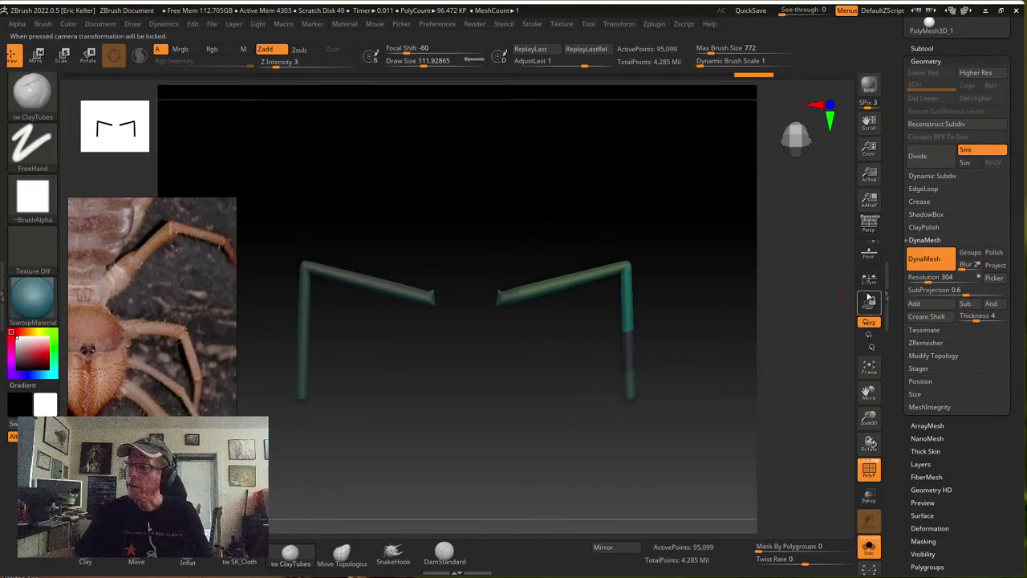
Enable Groups for DynaMesh, remesh the legs into separate segments, and smooth the joints of the lower section
{"action": "left_click", "coordinate": [977, 253]}
{"action": "left_click_drag", "start_coordinate": [671, 337], "coordinate": [710, 402], "text": "ctrl"}
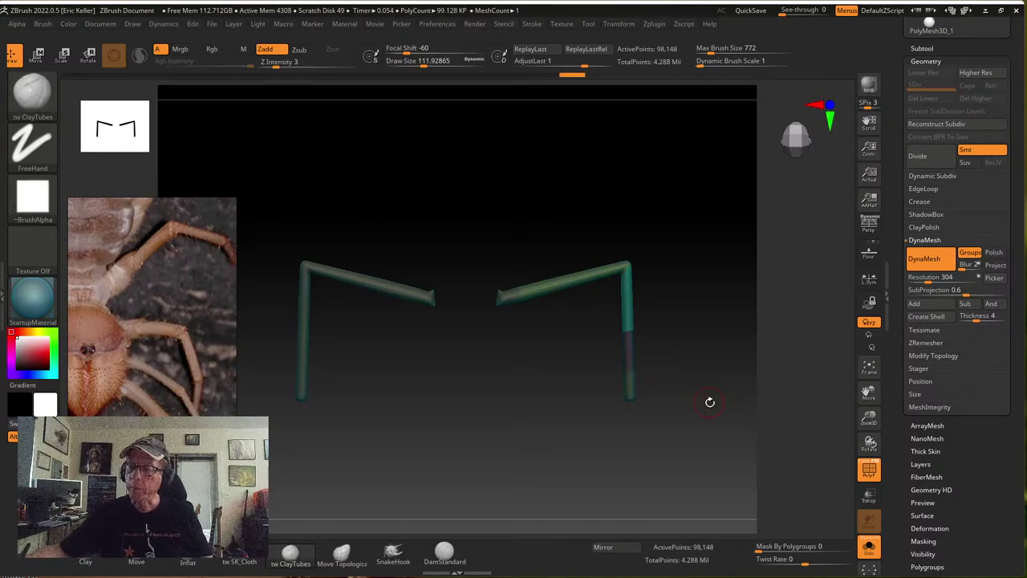
{"action": "mouse_move", "coordinate": [650, 350]}
{"action": "right_mouse_down", "text": "ctrl"}
{"action": "mouse_move", "coordinate": [644, 373]}
{"action": "mouse_move", "coordinate": [667, 384]}
{"action": "right_mouse_up", "text": "ctrl"}
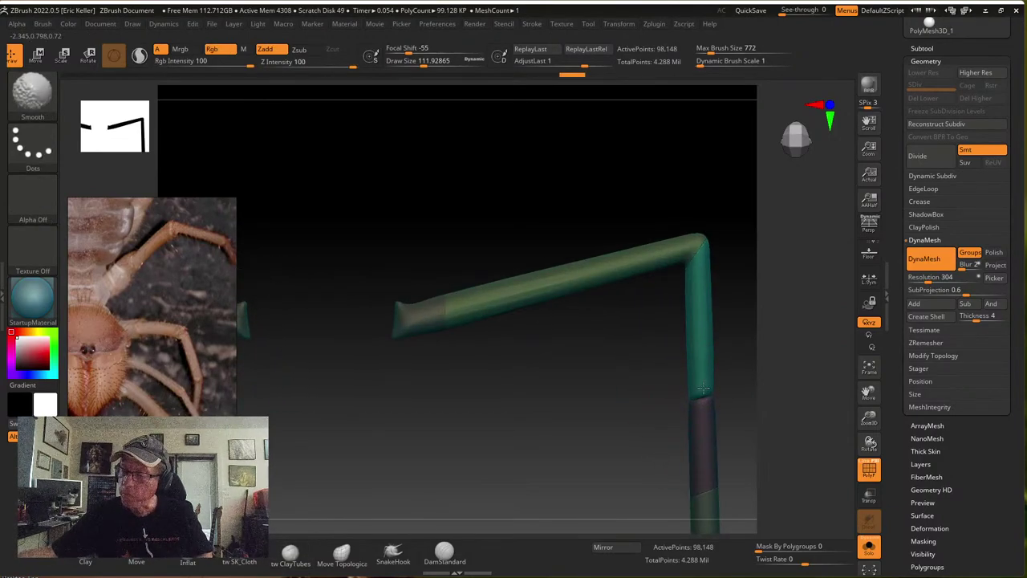
{"action": "right_click_drag", "start_coordinate": [704, 454], "coordinate": [664, 373], "text": "alt"}
{"action": "left_click_drag", "start_coordinate": [667, 385], "coordinate": [668, 401], "text": "shift"}
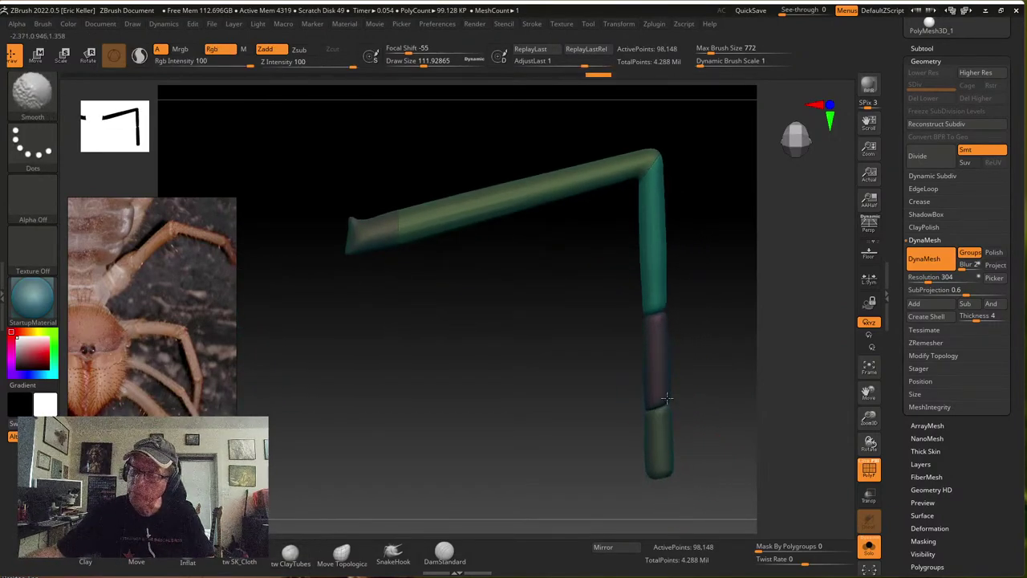
Set the draw size to about 172 and smooth the segment ends at the knee and near the leg's inner end
{"action": "right_click_drag", "start_coordinate": [639, 184], "coordinate": [578, 306], "text": "alt"}
{"action": "right_click_drag", "start_coordinate": [613, 269], "coordinate": [583, 304]}
{"action": "mouse_move", "coordinate": [583, 303]}
{"action": "left_mouse_down"}
{"action": "mouse_move", "coordinate": [597, 324]}
{"action": "mouse_move", "coordinate": [610, 293]}
{"action": "mouse_move", "coordinate": [627, 309]}
{"action": "left_mouse_up"}
{"action": "key", "text": "s"}
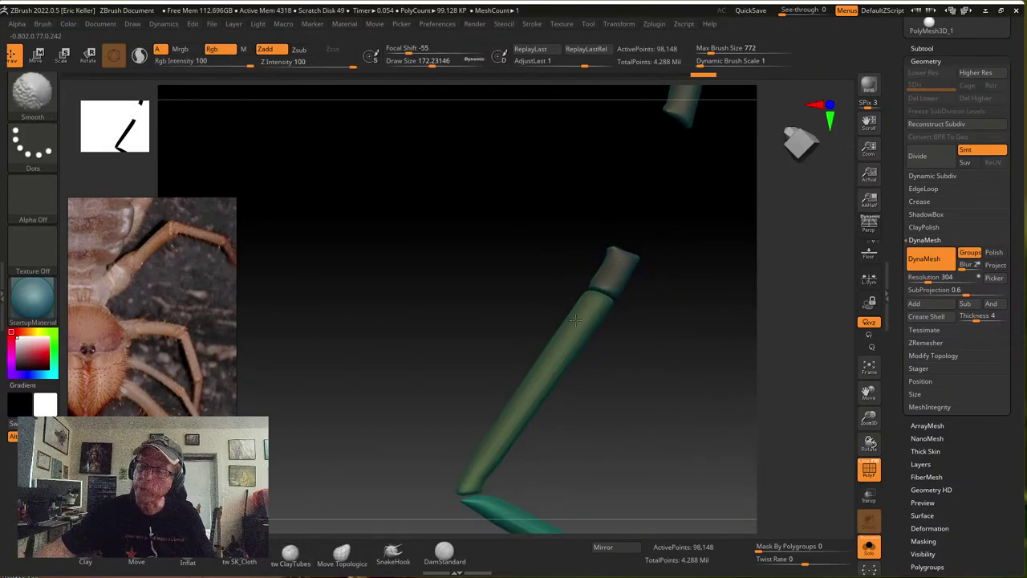
{"action": "left_click_drag", "start_coordinate": [571, 414], "coordinate": [676, 332]}
{"action": "left_click_drag", "start_coordinate": [574, 277], "coordinate": [573, 265], "text": "shift"}
{"action": "left_click_drag", "start_coordinate": [714, 450], "coordinate": [616, 495]}
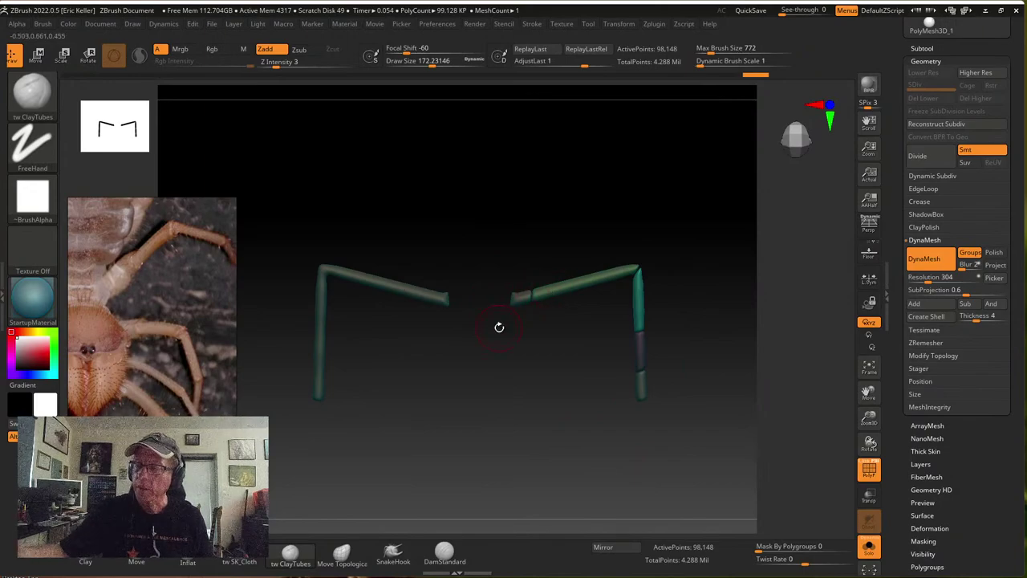
Mirror the segmented leg to the opposite side with Mirror And Weld
{"action": "left_click", "coordinate": [933, 355]}
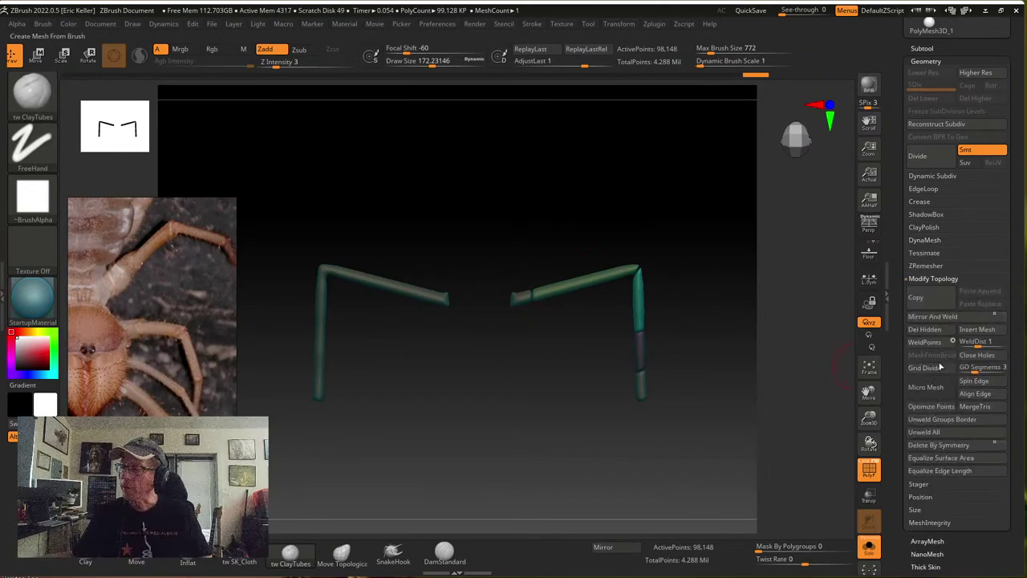
{"action": "left_click", "coordinate": [933, 316]}
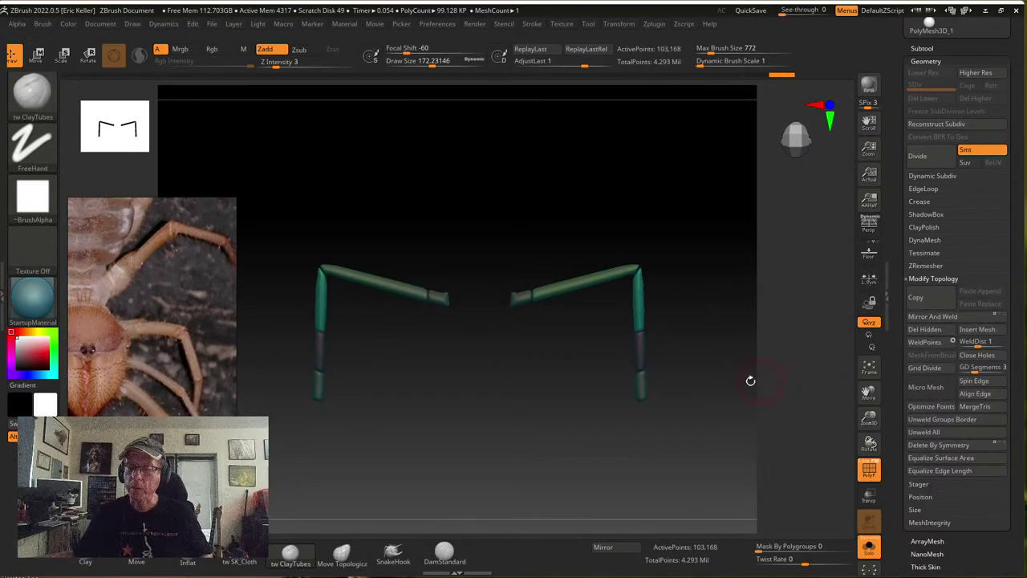
{"action": "left_click_drag", "start_coordinate": [750, 380], "coordinate": [685, 378]}
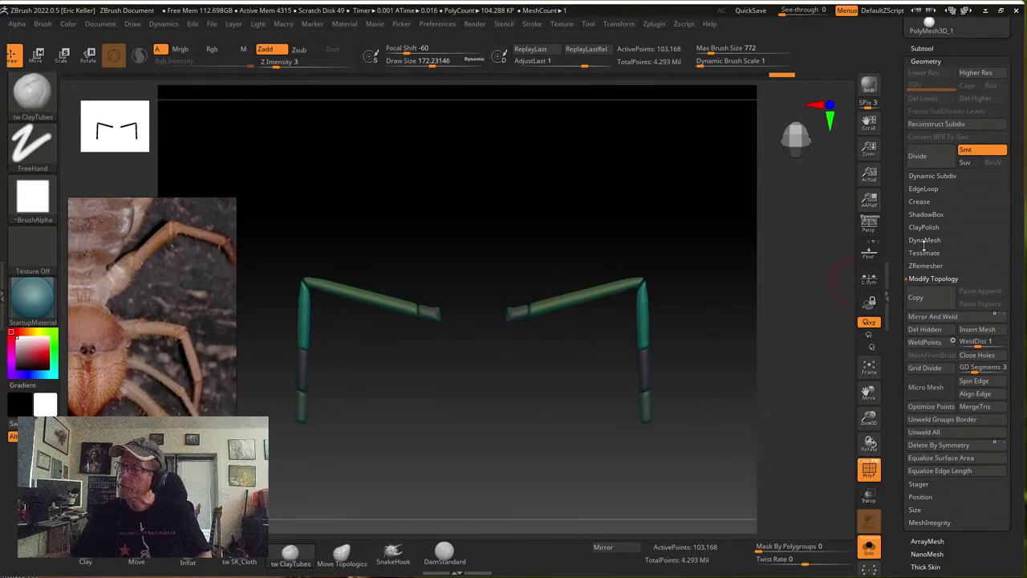
ZRemesh the leg pair with KeepGroups and Adapt enabled and AdaptiveSize set to 25
{"action": "left_click", "coordinate": [925, 265]}
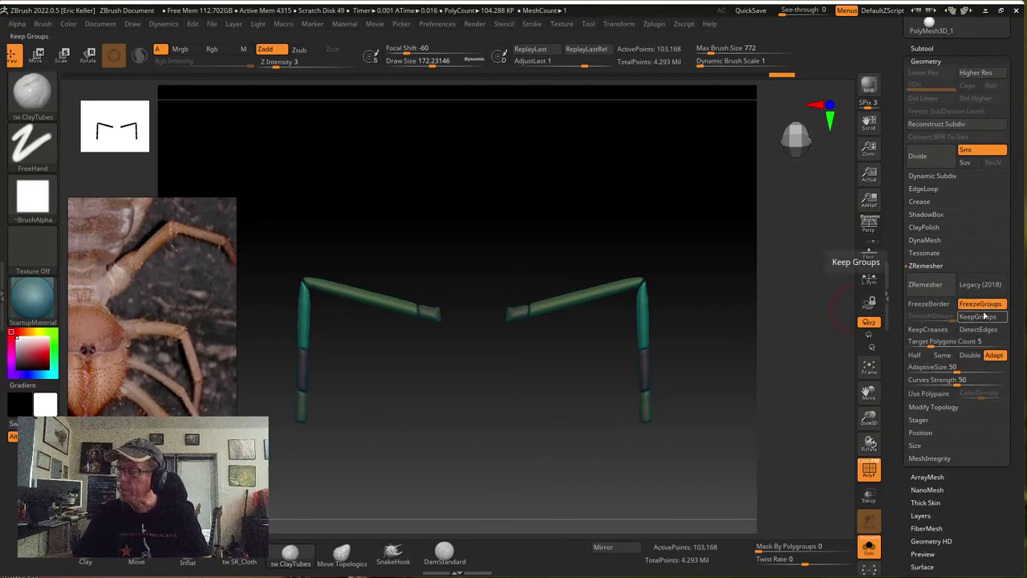
{"action": "left_click", "coordinate": [996, 356]}
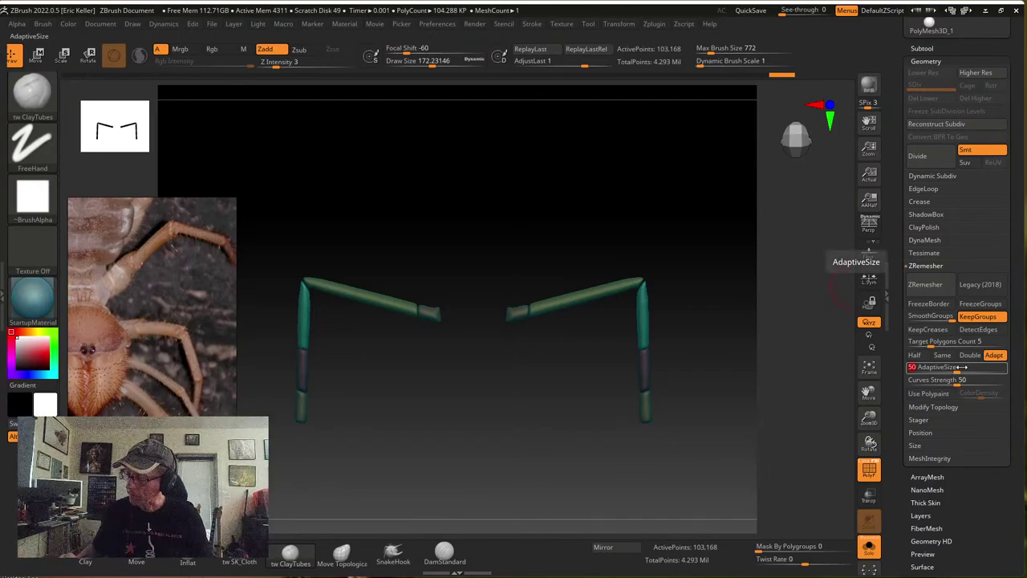
{"action": "left_click", "coordinate": [924, 285]}
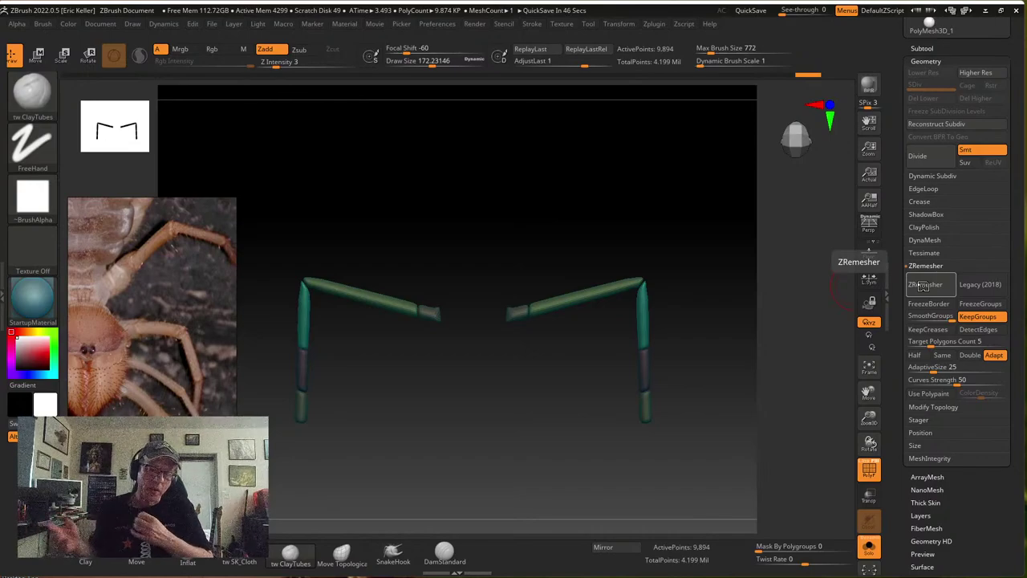
Check the leg joints in the reference photo and smooth the remeshed segments so they taper at their ends
{"action": "scroll", "coordinate": [170, 383], "scroll_direction": "up", "scroll_amount": 5}
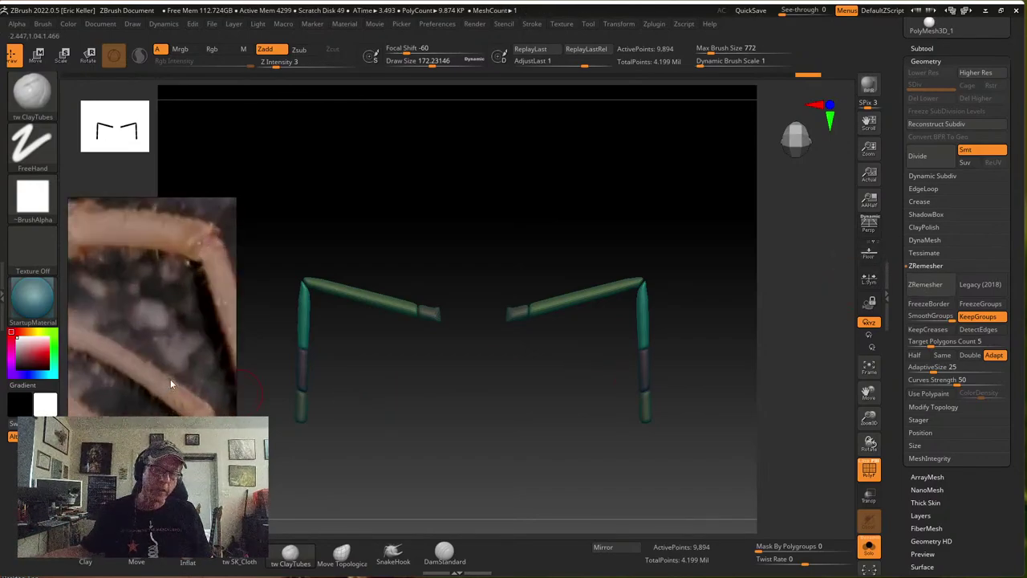
{"action": "middle_click_drag", "start_coordinate": [171, 380], "coordinate": [194, 364]}
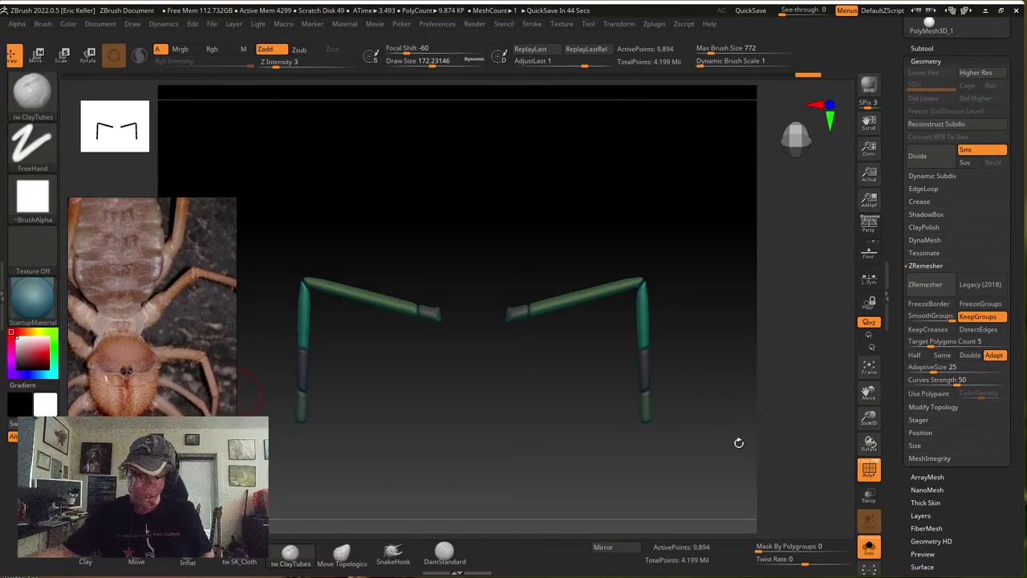
{"action": "left_click_drag", "start_coordinate": [738, 443], "coordinate": [671, 399]}
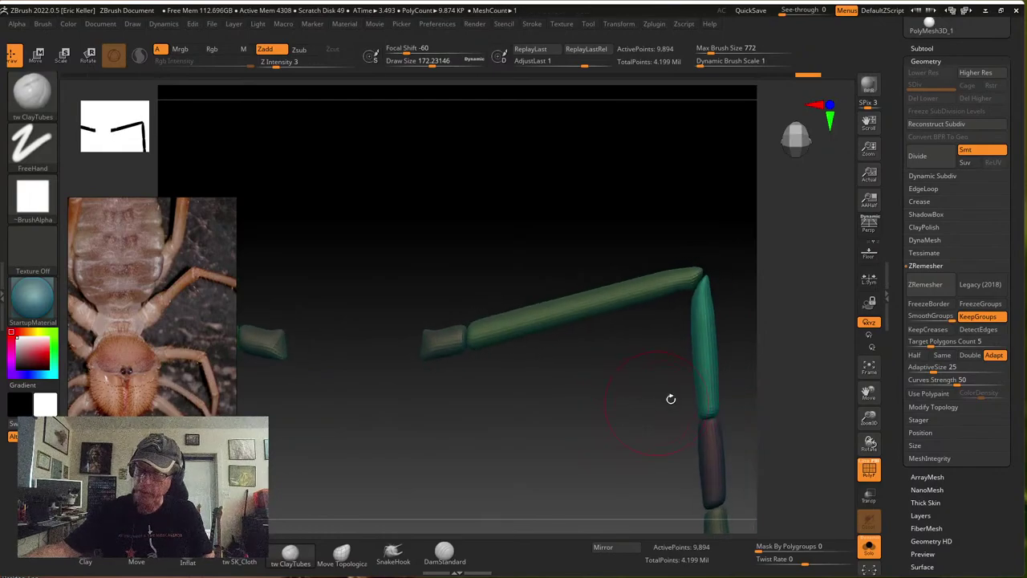
{"action": "key", "text": "shift"}
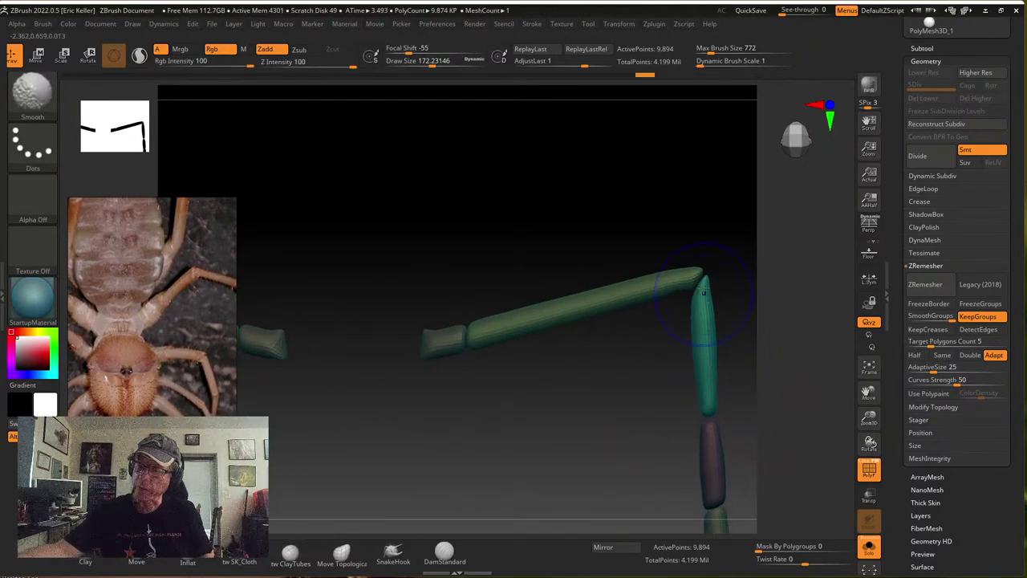
{"action": "left_click_drag", "start_coordinate": [704, 292], "coordinate": [697, 367], "text": "shift"}
{"action": "left_click_drag", "start_coordinate": [481, 357], "coordinate": [449, 343]}
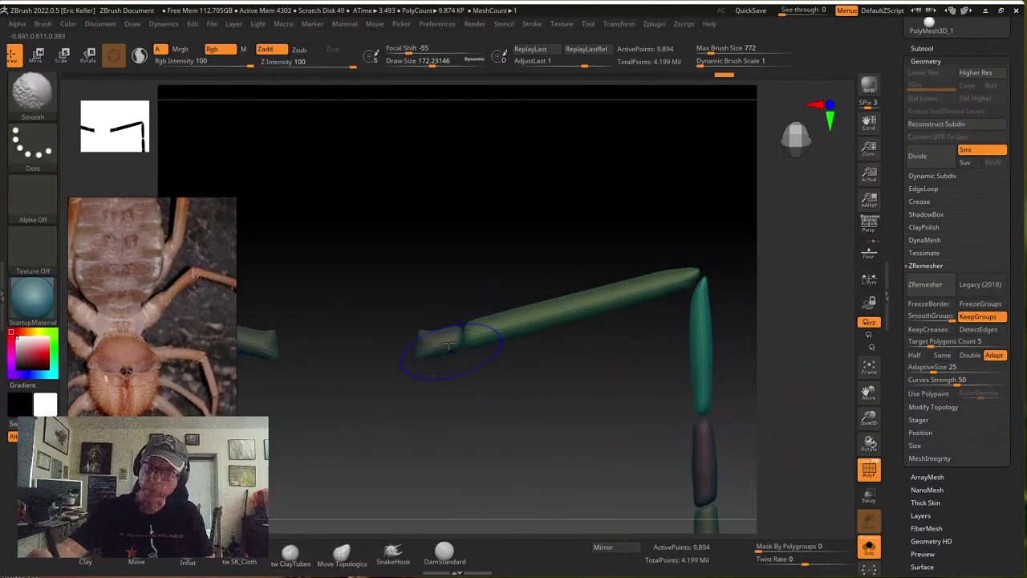
{"action": "left_click_drag", "start_coordinate": [533, 424], "coordinate": [483, 293], "text": "alt"}
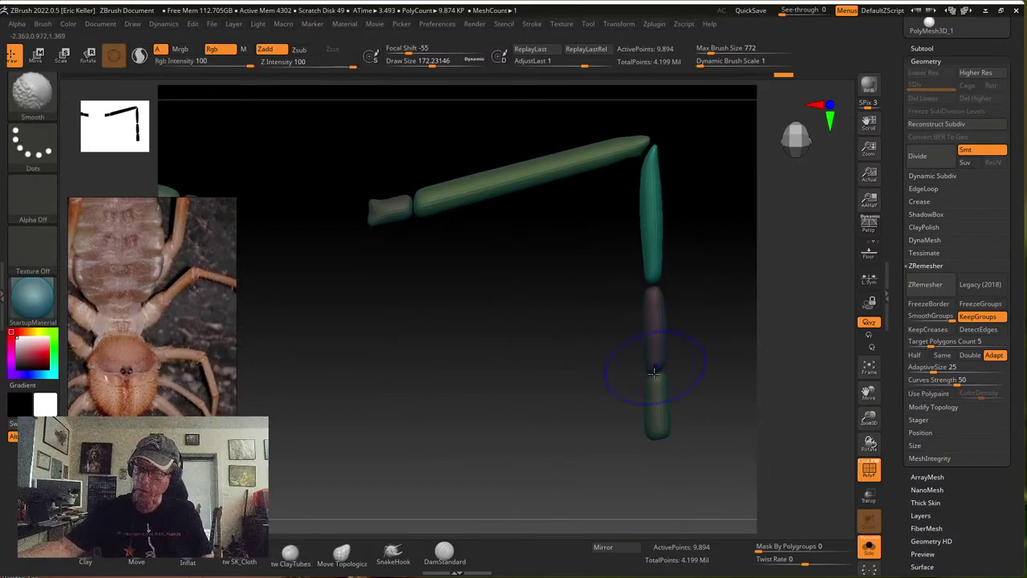
{"action": "left_click_drag", "start_coordinate": [679, 330], "coordinate": [636, 351]}
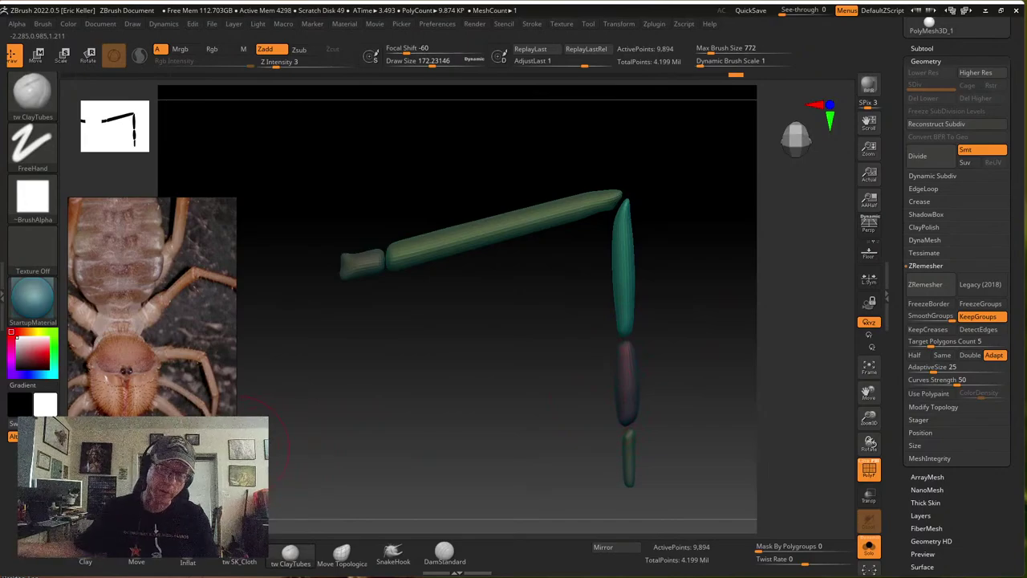
Turn off the polygroup display and Solo mode to show the whole spider, and set Mask By Polygroups to 100
{"action": "scroll", "coordinate": [187, 405], "scroll_direction": "down", "scroll_amount": 4}
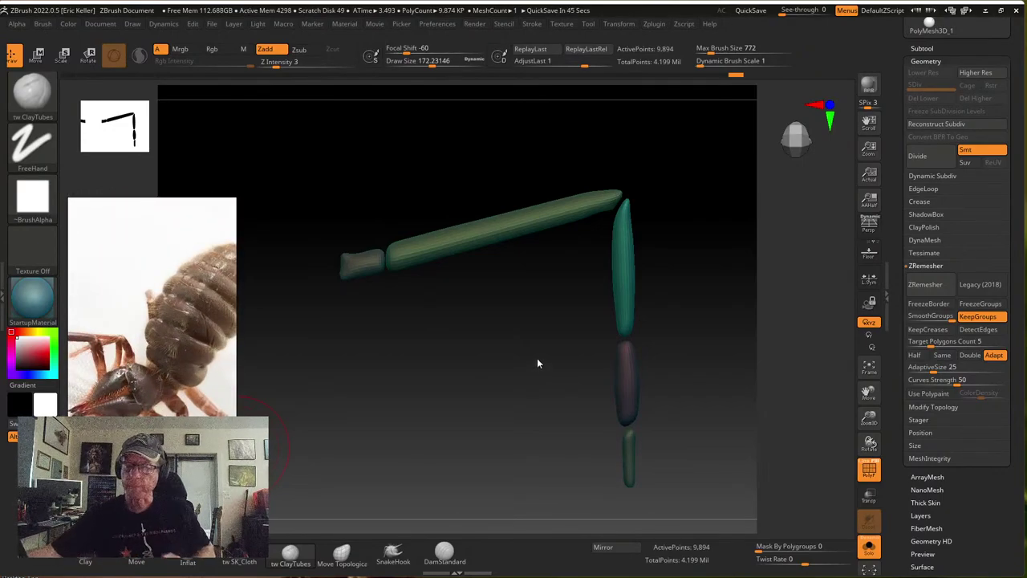
{"action": "left_click_drag", "start_coordinate": [535, 367], "coordinate": [722, 394]}
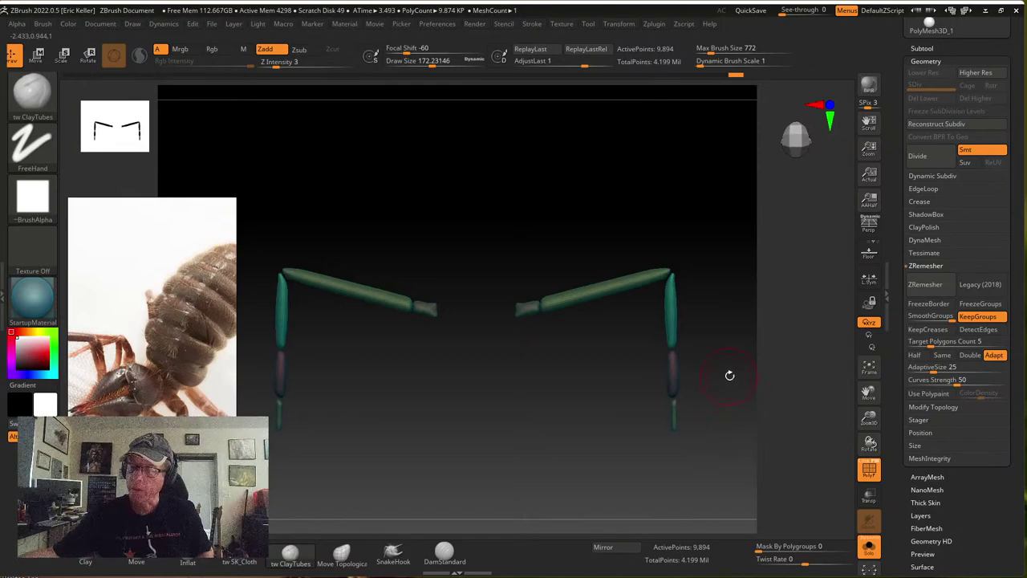
{"action": "left_click", "coordinate": [869, 469]}
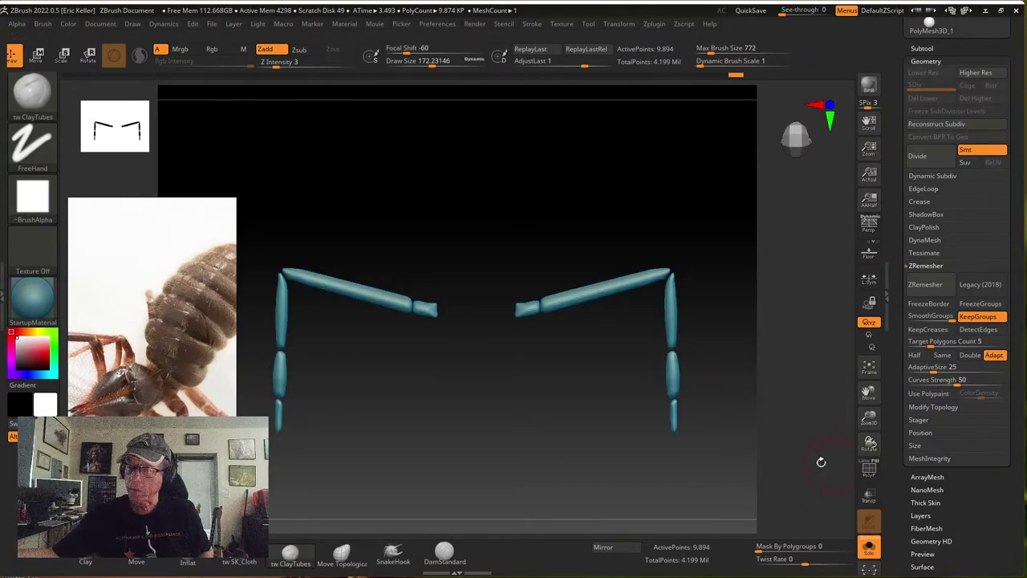
{"action": "left_click", "coordinate": [869, 548]}
{"action": "left_click_drag", "start_coordinate": [741, 477], "coordinate": [693, 372]}
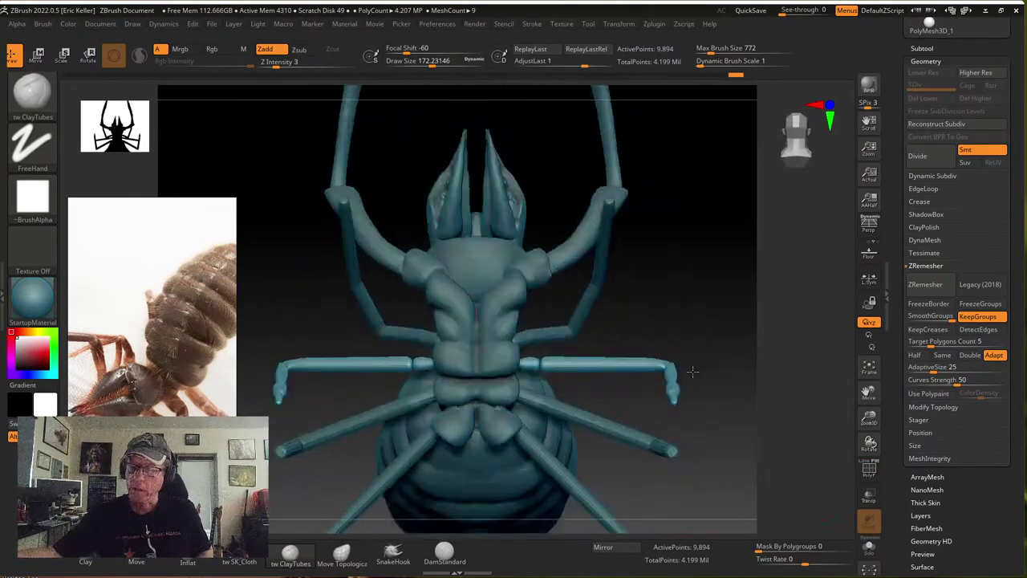
{"action": "left_click_drag", "start_coordinate": [605, 379], "coordinate": [756, 432], "text": "alt"}
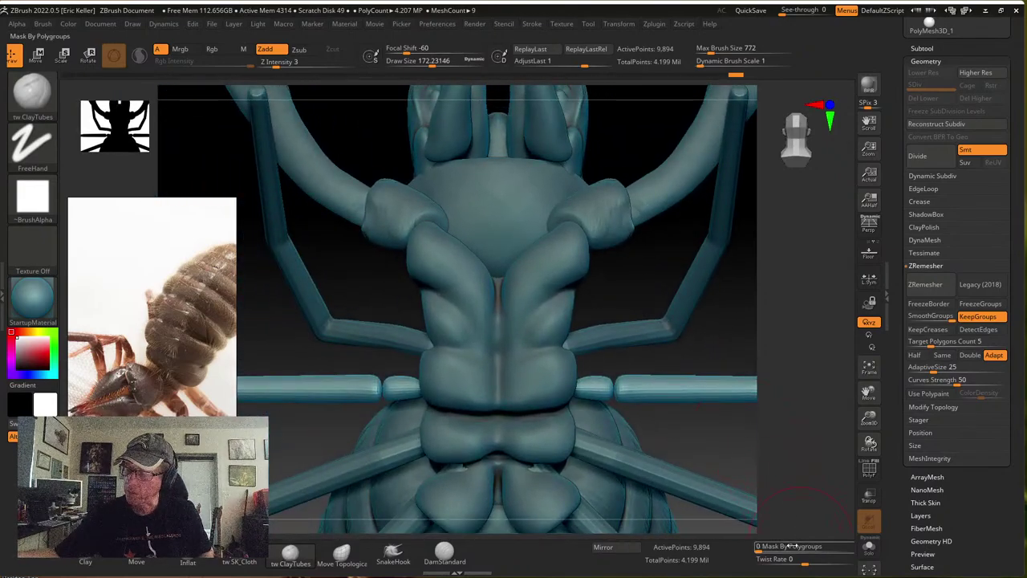
{"action": "left_click_drag", "start_coordinate": [791, 545], "coordinate": [854, 547]}
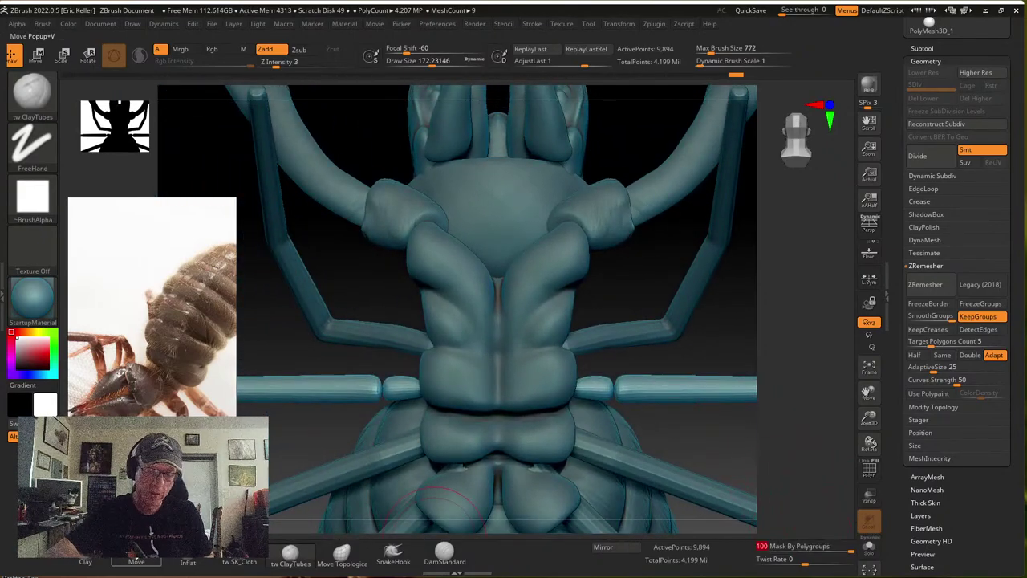
Shape the leg pair's short base segment with the Move brush, pulling its inner end to a taper against the body
{"action": "left_click", "coordinate": [136, 560]}
{"action": "mouse_move", "coordinate": [606, 366]}
{"action": "left_mouse_down", "text": "alt"}
{"action": "mouse_move", "coordinate": [594, 415]}
{"action": "mouse_move", "coordinate": [603, 426]}
{"action": "mouse_move", "coordinate": [587, 446]}
{"action": "mouse_move", "coordinate": [566, 418]}
{"action": "mouse_move", "coordinate": [598, 425]}
{"action": "mouse_move", "coordinate": [602, 455]}
{"action": "mouse_move", "coordinate": [569, 443]}
{"action": "left_mouse_up", "text": "alt"}
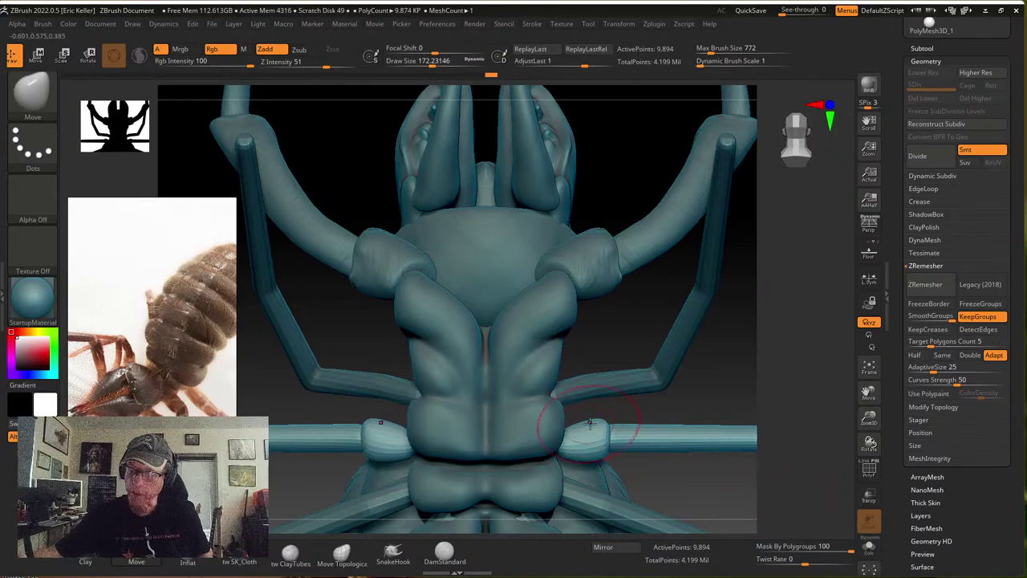
{"action": "left_click_drag", "start_coordinate": [666, 399], "coordinate": [625, 422]}
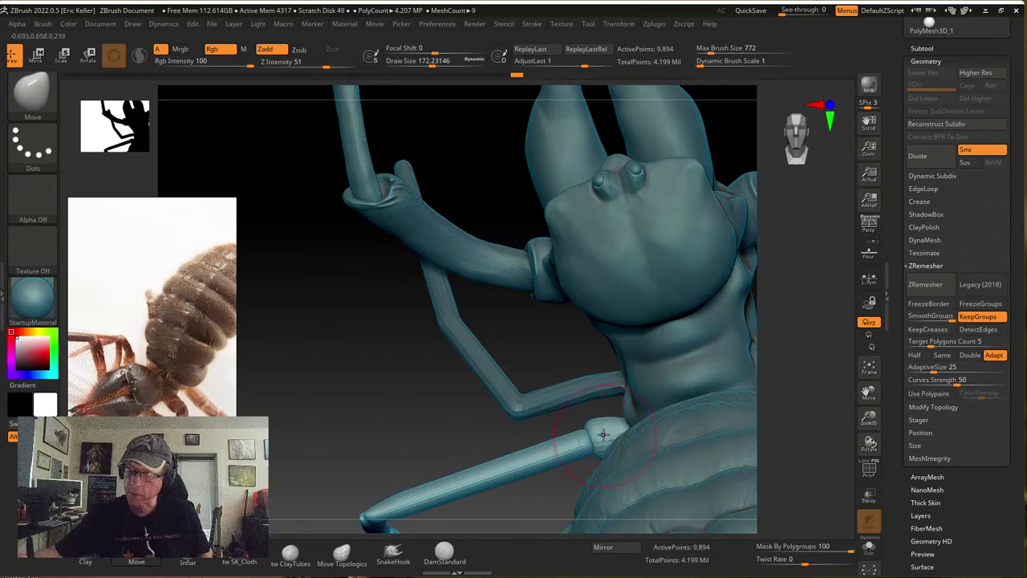
{"action": "mouse_move", "coordinate": [596, 432]}
{"action": "right_mouse_down"}
{"action": "mouse_move", "coordinate": [607, 443]}
{"action": "mouse_move", "coordinate": [599, 414]}
{"action": "right_mouse_up"}
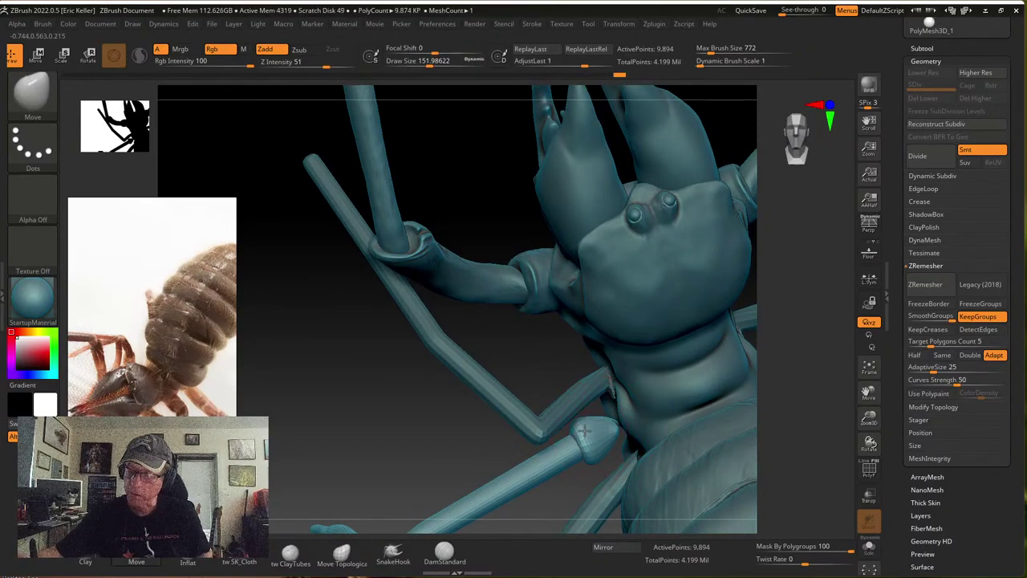
{"action": "right_click_drag", "start_coordinate": [584, 431], "coordinate": [649, 399]}
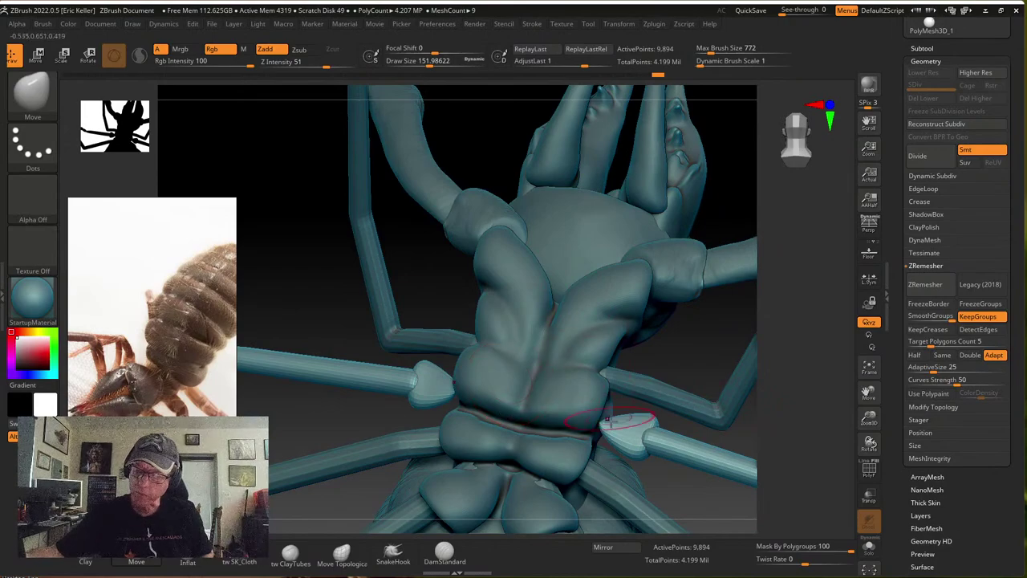
{"action": "right_click_drag", "start_coordinate": [608, 419], "coordinate": [630, 427]}
{"action": "left_click_drag", "start_coordinate": [635, 429], "coordinate": [639, 434]}
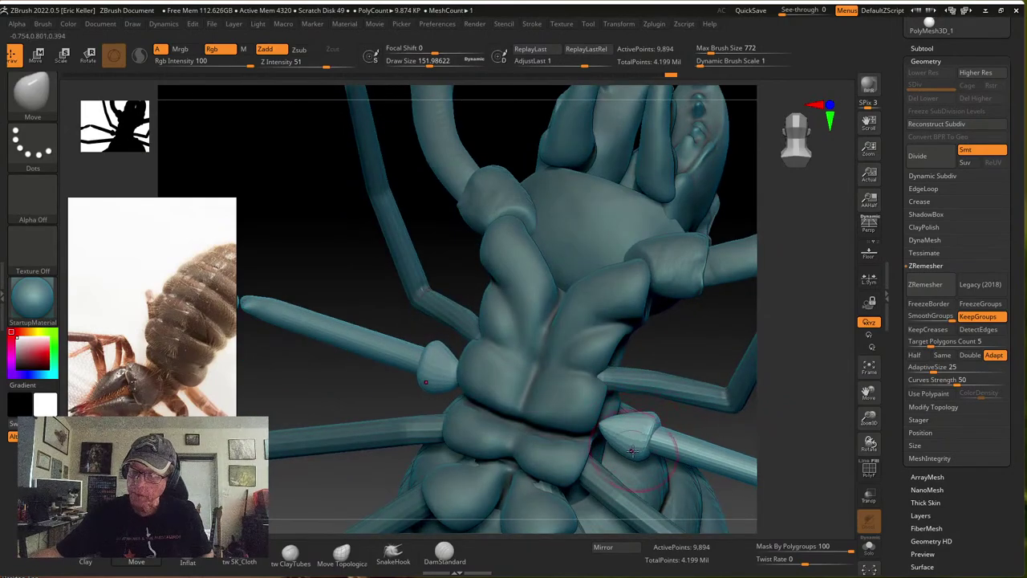
Reduce the draw size to about 99, then refine the base segment and smooth it where it meets the long segment
{"action": "key", "text": "s"}
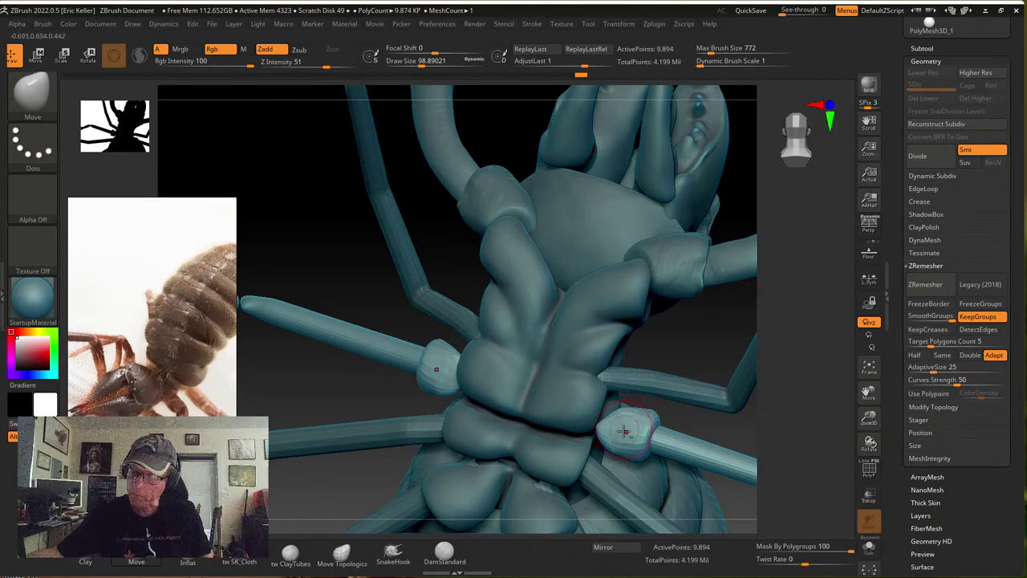
{"action": "right_click_drag", "start_coordinate": [625, 431], "coordinate": [651, 416]}
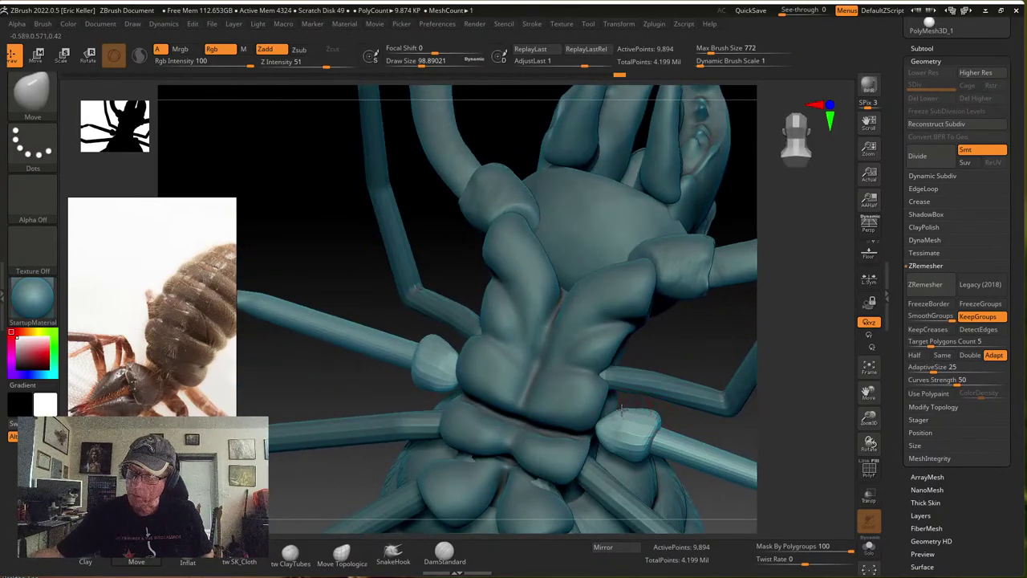
{"action": "left_click_drag", "start_coordinate": [654, 414], "coordinate": [651, 414], "text": "shift"}
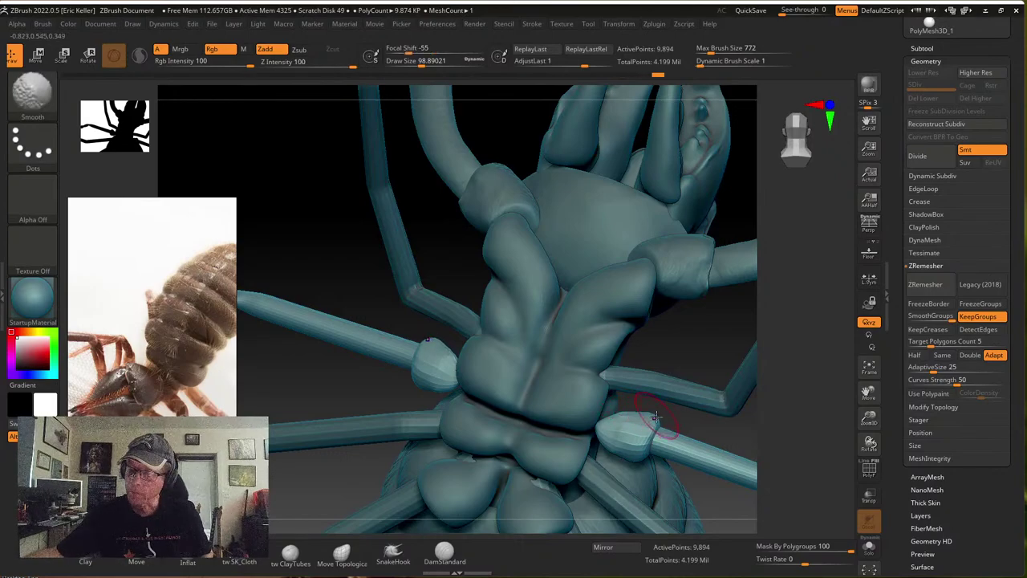
{"action": "mouse_move", "coordinate": [644, 433]}
{"action": "right_mouse_down"}
{"action": "mouse_move", "coordinate": [626, 433]}
{"action": "mouse_move", "coordinate": [645, 418]}
{"action": "mouse_move", "coordinate": [631, 452]}
{"action": "right_mouse_up"}
{"action": "left_click_drag", "start_coordinate": [649, 447], "coordinate": [632, 414], "text": "shift"}
{"action": "key", "text": "shift"}
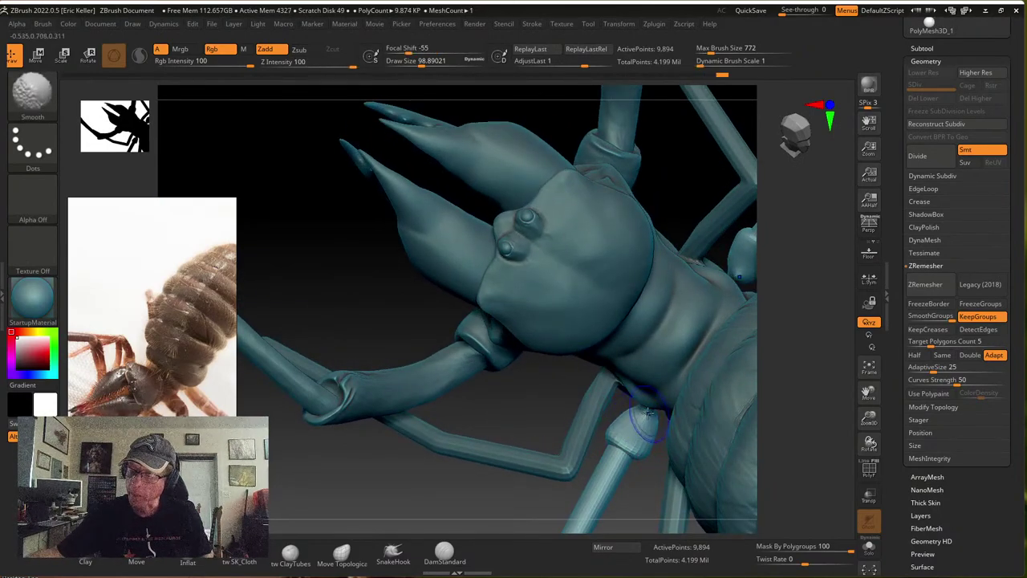
{"action": "mouse_move", "coordinate": [646, 413]}
{"action": "right_mouse_down"}
{"action": "mouse_move", "coordinate": [634, 427]}
{"action": "mouse_move", "coordinate": [647, 408]}
{"action": "right_mouse_up"}
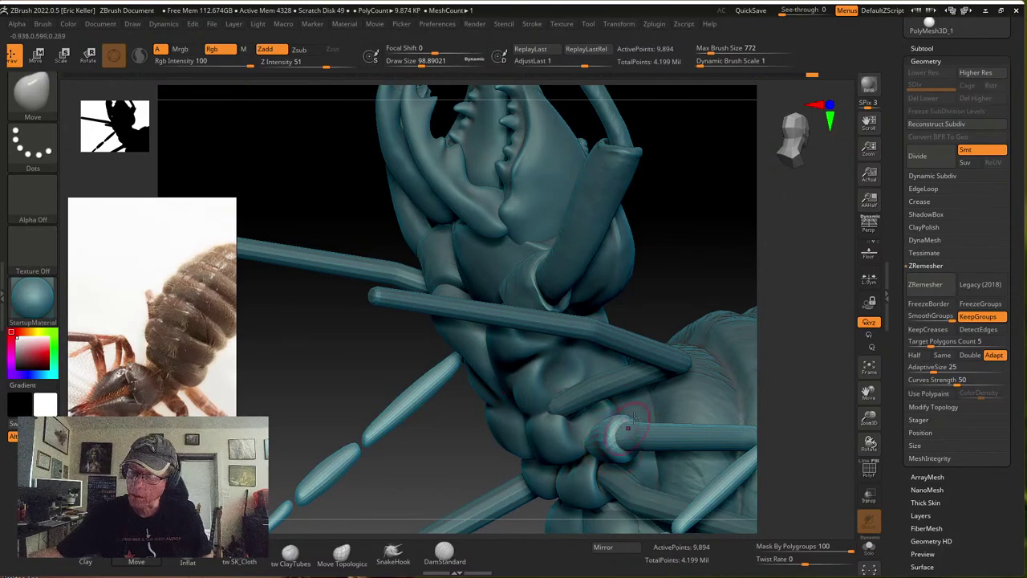
{"action": "mouse_move", "coordinate": [629, 427]}
{"action": "right_mouse_down"}
{"action": "mouse_move", "coordinate": [638, 418]}
{"action": "mouse_move", "coordinate": [626, 410]}
{"action": "mouse_move", "coordinate": [613, 435]}
{"action": "right_mouse_up"}
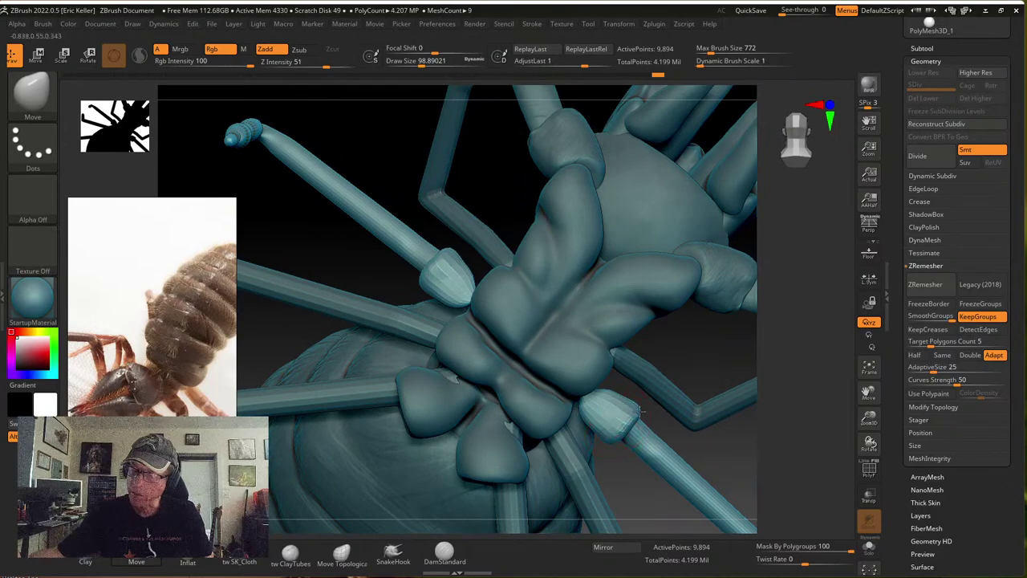
{"action": "key", "text": "shift"}
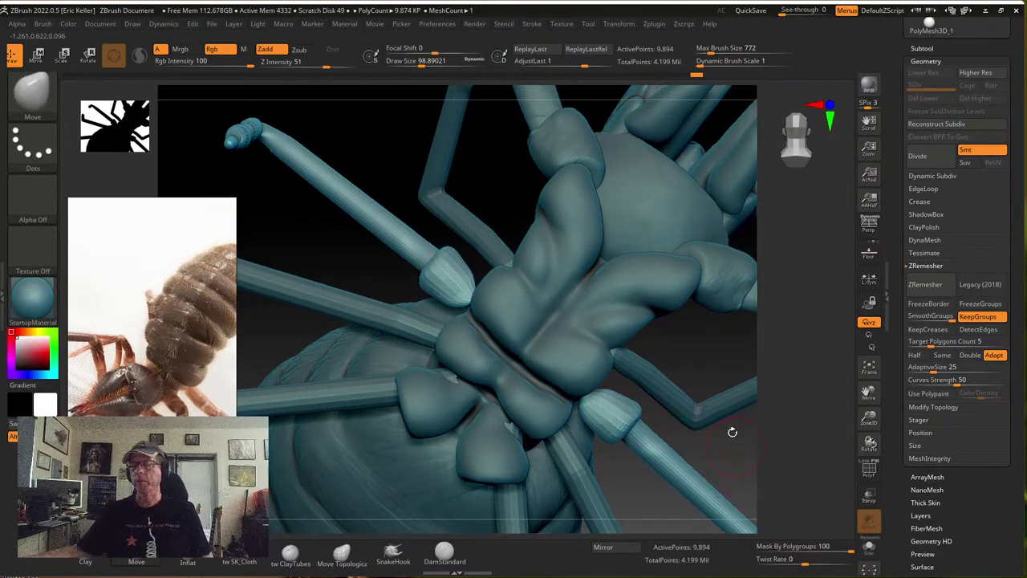
Set the draw size to about 50 and narrow the lower part of the long leg segment above the knee by smoothing
{"action": "mouse_move", "coordinate": [759, 444]}
{"action": "left_mouse_down"}
{"action": "mouse_move", "coordinate": [660, 443]}
{"action": "mouse_move", "coordinate": [679, 452]}
{"action": "left_mouse_up"}
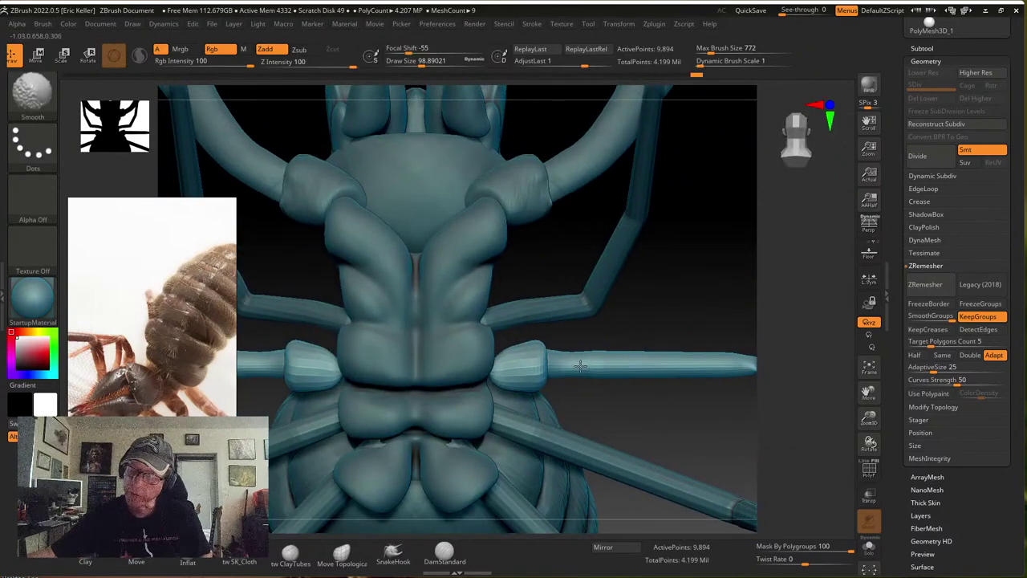
{"action": "mouse_move", "coordinate": [635, 342]}
{"action": "left_mouse_down"}
{"action": "mouse_move", "coordinate": [542, 469]}
{"action": "mouse_move", "coordinate": [552, 383]}
{"action": "mouse_move", "coordinate": [572, 447]}
{"action": "mouse_move", "coordinate": [610, 453]}
{"action": "mouse_move", "coordinate": [558, 449]}
{"action": "mouse_move", "coordinate": [610, 435]}
{"action": "mouse_move", "coordinate": [585, 452]}
{"action": "mouse_move", "coordinate": [604, 472]}
{"action": "mouse_move", "coordinate": [598, 428]}
{"action": "mouse_move", "coordinate": [578, 429]}
{"action": "mouse_move", "coordinate": [577, 451]}
{"action": "mouse_move", "coordinate": [642, 407]}
{"action": "mouse_move", "coordinate": [635, 402]}
{"action": "left_mouse_up"}
{"action": "key", "text": "s"}
{"action": "key", "text": "shift"}
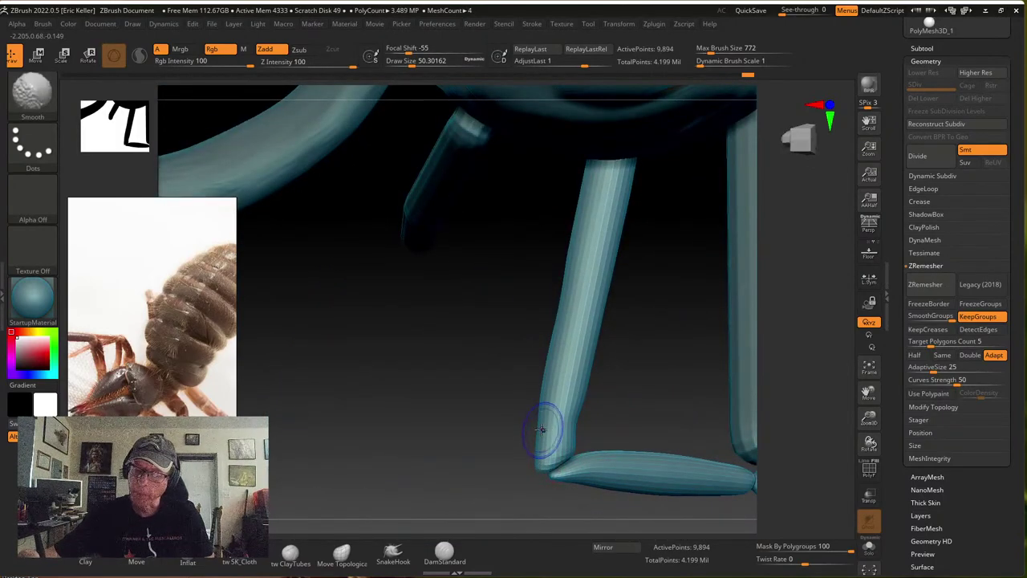
{"action": "left_click_drag", "start_coordinate": [575, 386], "coordinate": [576, 373], "text": "shift"}
{"action": "left_click_drag", "start_coordinate": [621, 339], "coordinate": [595, 388], "text": "alt"}
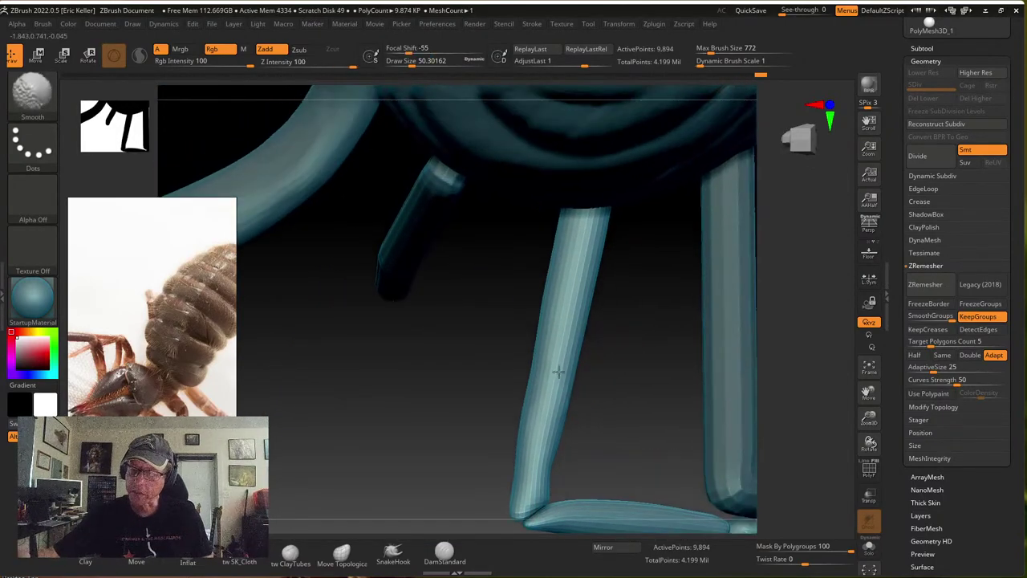
{"action": "mouse_move", "coordinate": [589, 447]}
{"action": "left_mouse_down"}
{"action": "mouse_move", "coordinate": [553, 425]}
{"action": "mouse_move", "coordinate": [523, 470]}
{"action": "left_mouse_up"}
{"action": "key", "text": "shift"}
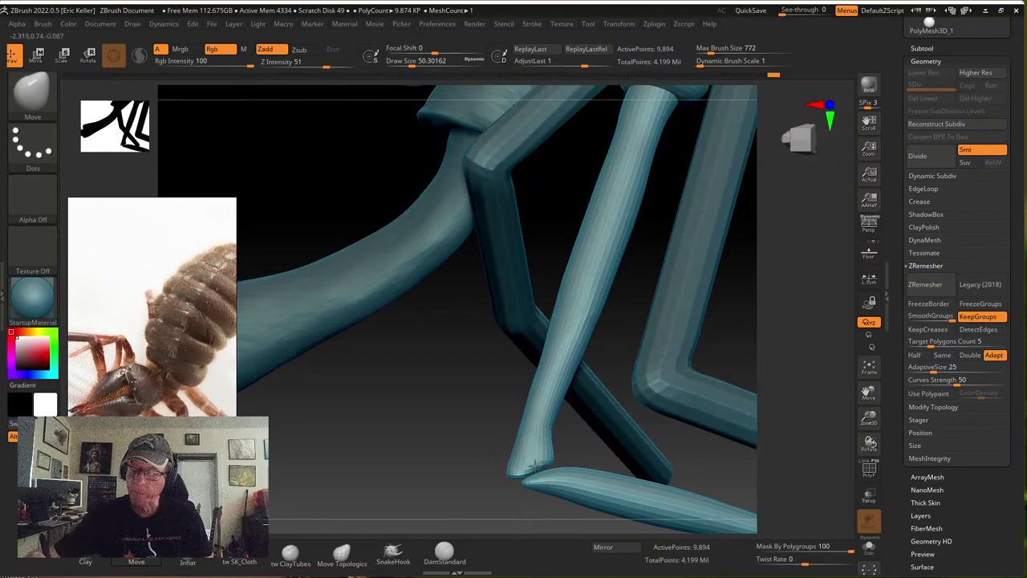
Shape the long segment's knee end with the Move brush and smooth the shaft above it at a draw size of about 99
{"action": "left_click_drag", "start_coordinate": [585, 451], "coordinate": [546, 455]}
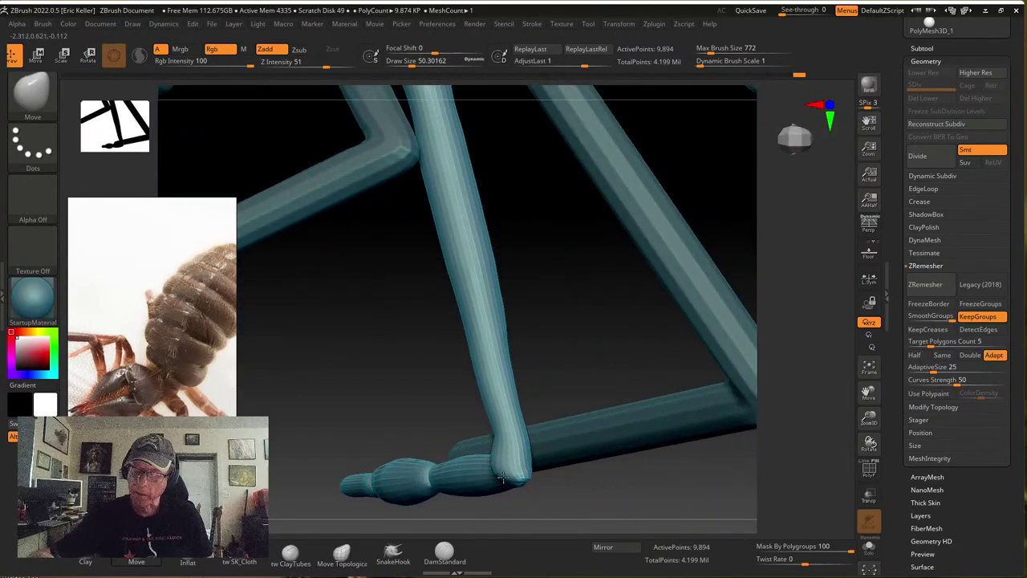
{"action": "right_click_drag", "start_coordinate": [504, 468], "coordinate": [537, 468]}
{"action": "key", "text": "shift"}
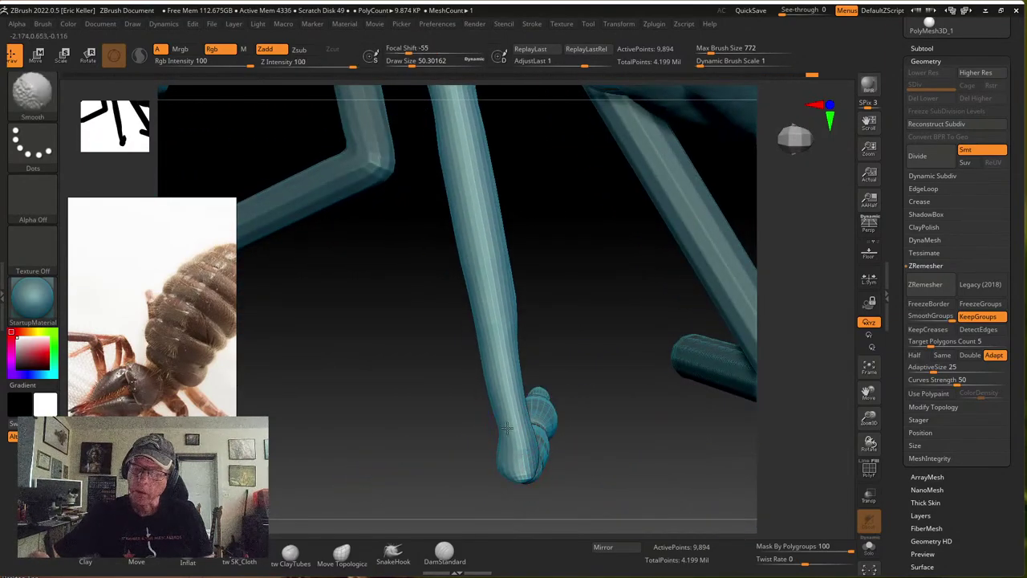
{"action": "mouse_move", "coordinate": [496, 407]}
{"action": "left_mouse_down", "text": "shift"}
{"action": "mouse_move", "coordinate": [458, 229]}
{"action": "mouse_move", "coordinate": [474, 301]}
{"action": "left_mouse_up", "text": "shift"}
{"action": "right_click_drag", "start_coordinate": [504, 319], "coordinate": [504, 406], "text": "alt"}
{"action": "key", "text": "s"}
{"action": "left_click_drag", "start_coordinate": [516, 371], "coordinate": [526, 372]}
{"action": "mouse_move", "coordinate": [480, 215]}
{"action": "left_mouse_down", "text": "shift"}
{"action": "mouse_move", "coordinate": [431, 204]}
{"action": "mouse_move", "coordinate": [442, 166]}
{"action": "left_mouse_up", "text": "shift"}
Thicken the long leg segment from the base joint toward the knee with the Inflat brush and even out its surface
{"action": "right_click_drag", "start_coordinate": [596, 424], "coordinate": [571, 401], "text": "ctrl"}
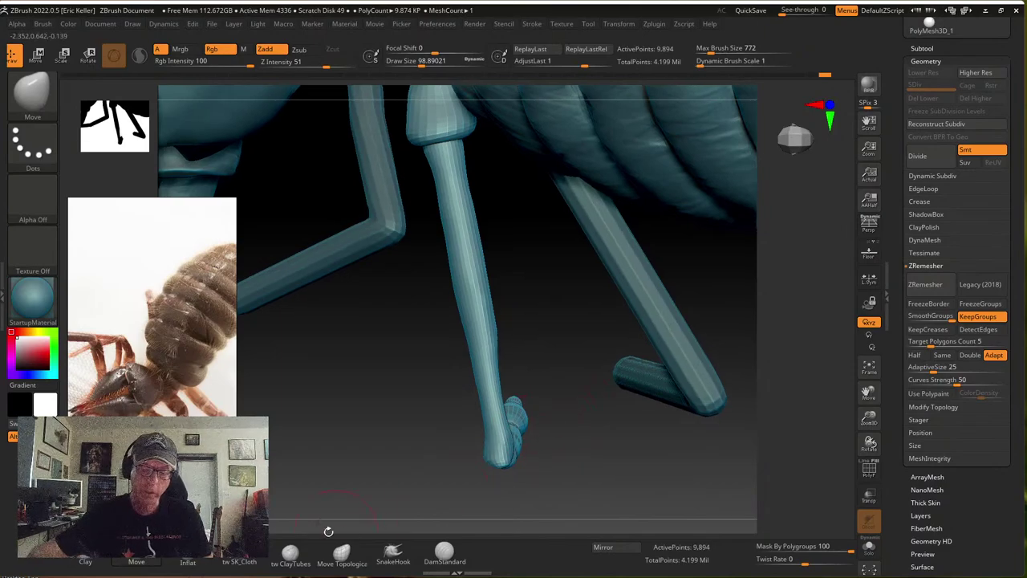
{"action": "left_click", "coordinate": [188, 561]}
{"action": "left_click_drag", "start_coordinate": [445, 166], "coordinate": [459, 309]}
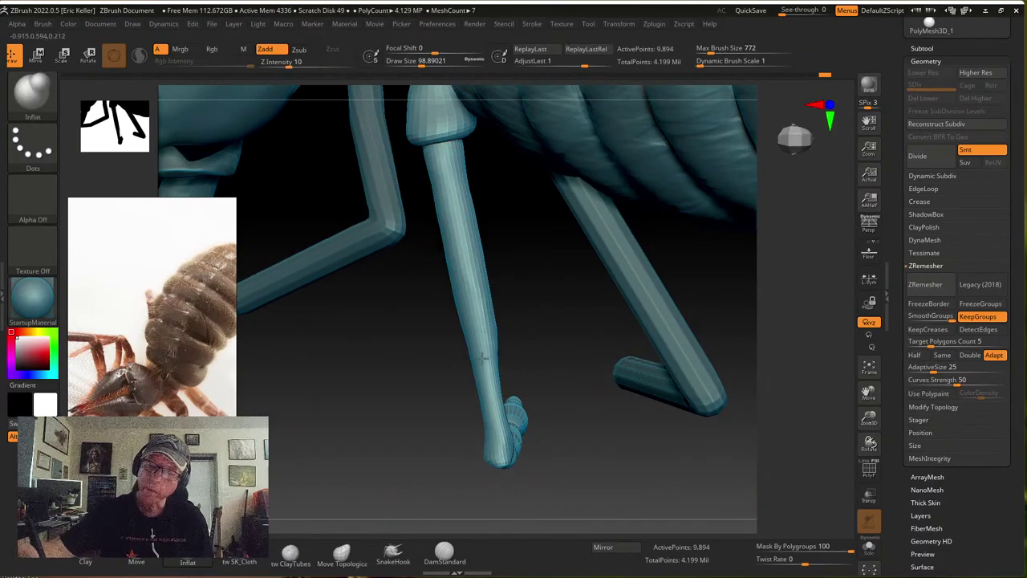
{"action": "left_click_drag", "start_coordinate": [466, 216], "coordinate": [490, 358]}
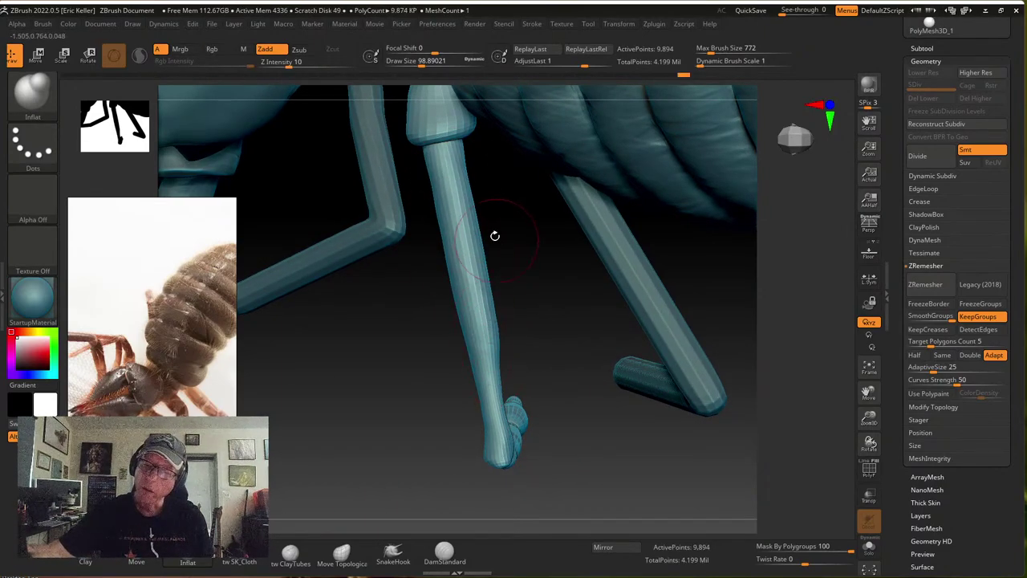
{"action": "mouse_move", "coordinate": [458, 180]}
{"action": "left_mouse_down", "text": "shift"}
{"action": "mouse_move", "coordinate": [497, 301]}
{"action": "mouse_move", "coordinate": [487, 337]}
{"action": "left_mouse_up", "text": "shift"}
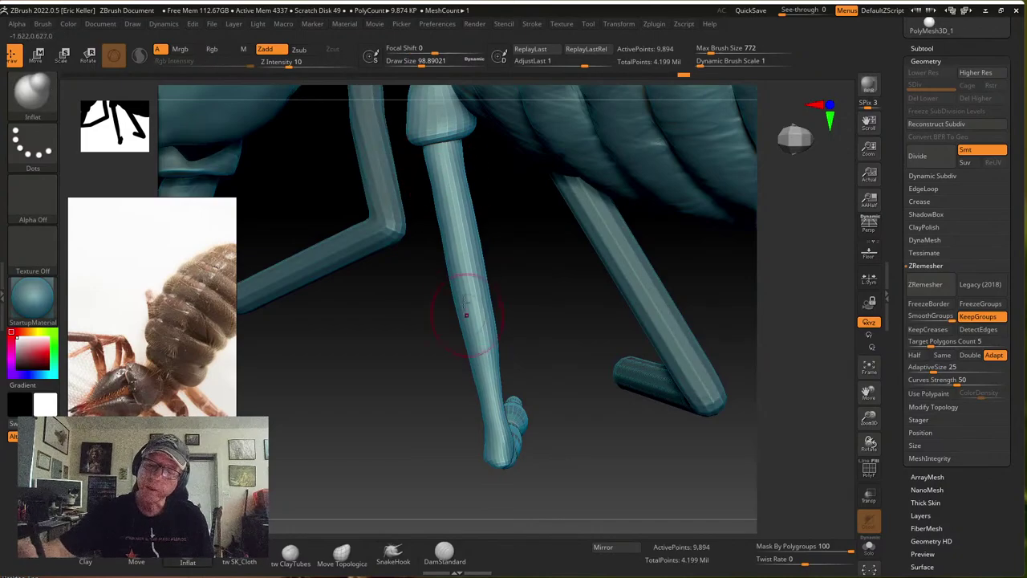
{"action": "right_click_drag", "start_coordinate": [483, 354], "coordinate": [580, 301]}
{"action": "left_click_drag", "start_coordinate": [431, 174], "coordinate": [473, 371]}
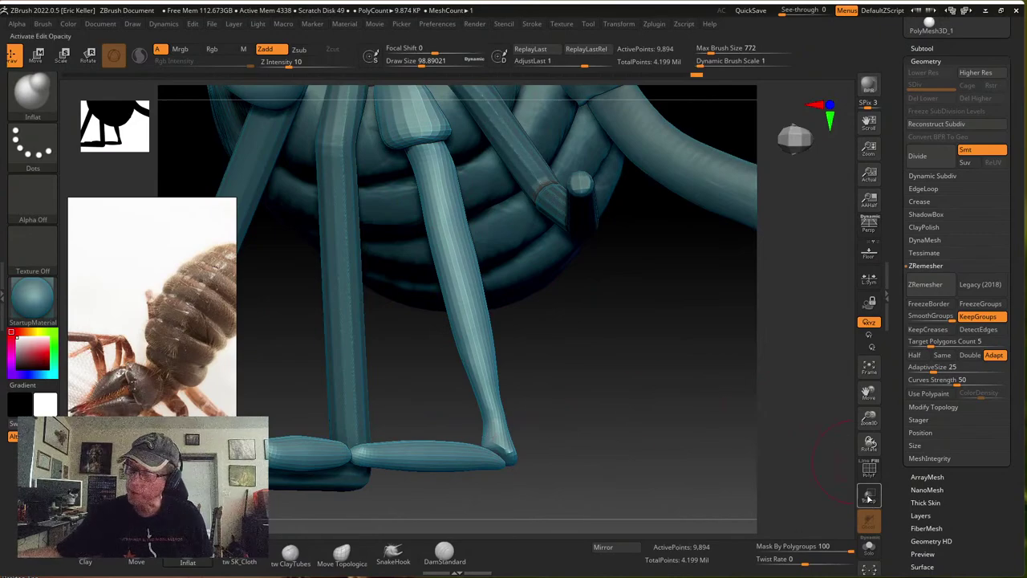
Isolate the leg pair with Solo mode and smooth the long segment's lower end near the knee
{"action": "left_click", "coordinate": [869, 548]}
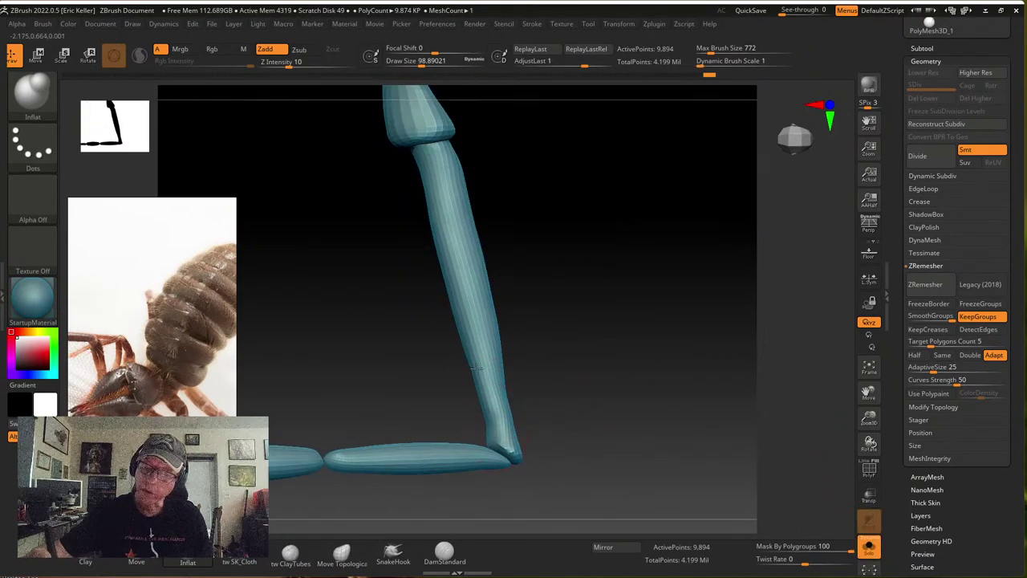
{"action": "mouse_move", "coordinate": [504, 429]}
{"action": "right_mouse_down"}
{"action": "mouse_move", "coordinate": [513, 405]}
{"action": "mouse_move", "coordinate": [506, 389]}
{"action": "right_mouse_up"}
{"action": "left_click_drag", "start_coordinate": [494, 389], "coordinate": [506, 438], "text": "shift"}
{"action": "right_click_drag", "start_coordinate": [509, 326], "coordinate": [519, 397]}
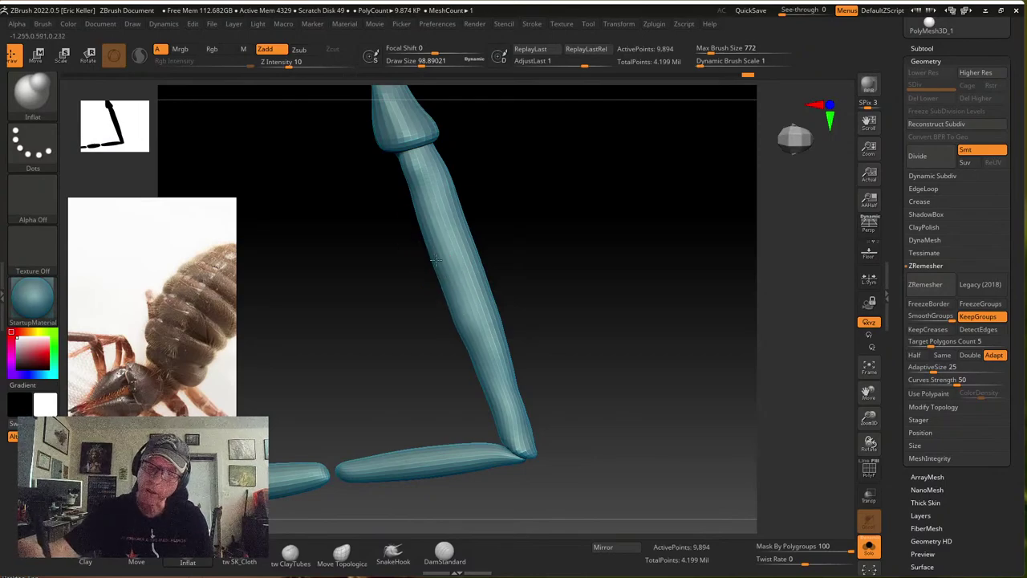
Inflate the long segment's shaft from several sides with a draw size of about 55 and smooth the bulges
{"action": "key", "text": "s"}
{"action": "left_click_drag", "start_coordinate": [421, 174], "coordinate": [436, 217]}
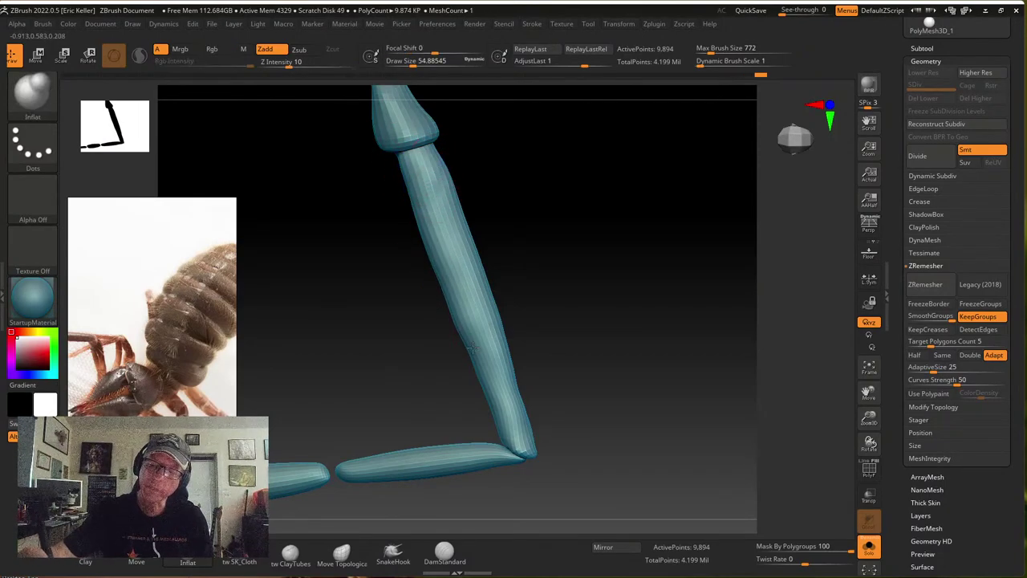
{"action": "left_click_drag", "start_coordinate": [525, 317], "coordinate": [572, 295]}
{"action": "left_click_drag", "start_coordinate": [404, 172], "coordinate": [432, 239]}
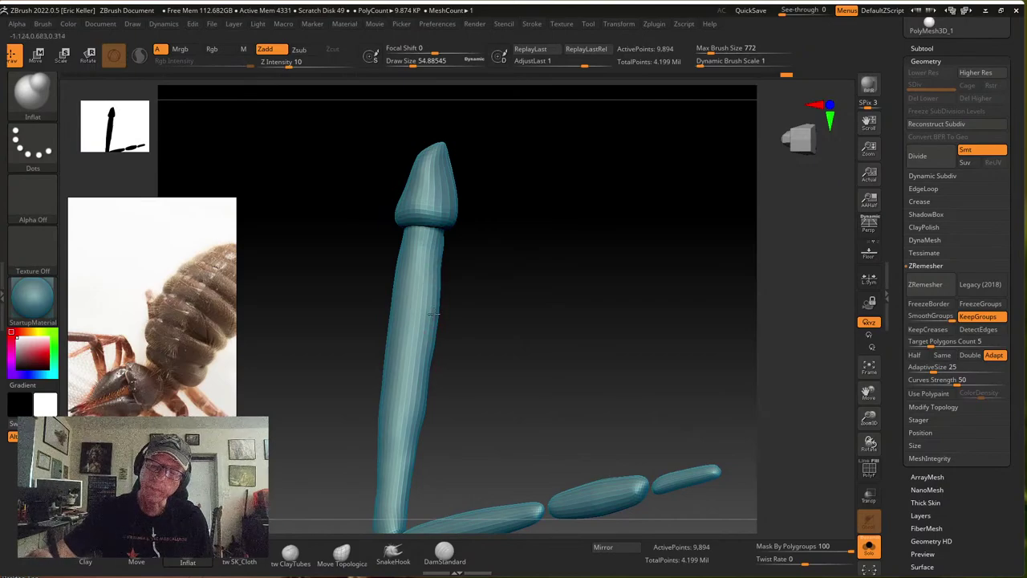
{"action": "left_click_drag", "start_coordinate": [462, 393], "coordinate": [479, 330], "text": "alt"}
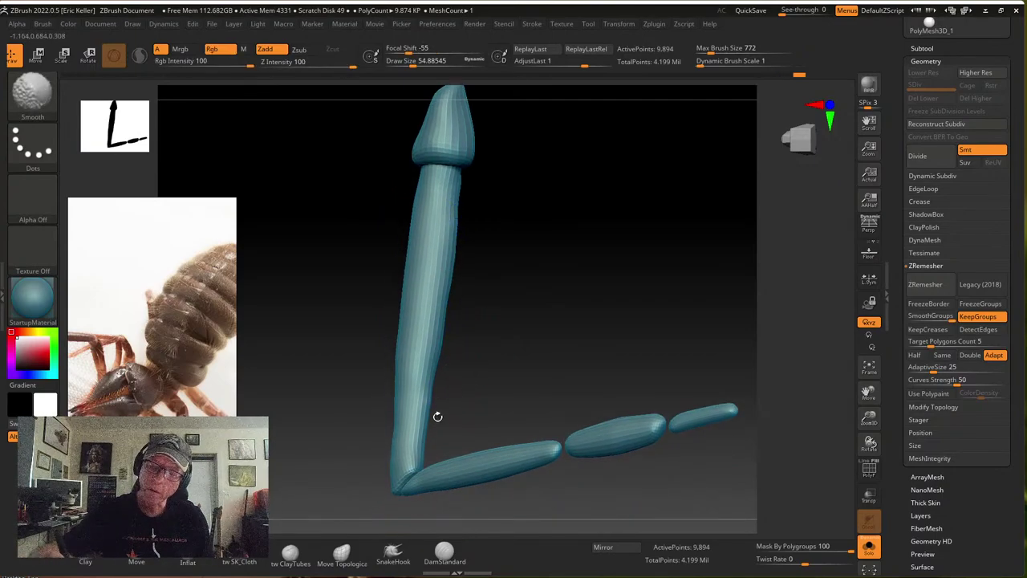
{"action": "mouse_move", "coordinate": [437, 415]}
{"action": "left_mouse_down", "text": "shift"}
{"action": "mouse_move", "coordinate": [447, 371]}
{"action": "mouse_move", "coordinate": [474, 360]}
{"action": "mouse_move", "coordinate": [404, 385]}
{"action": "mouse_move", "coordinate": [450, 393]}
{"action": "left_mouse_up", "text": "shift"}
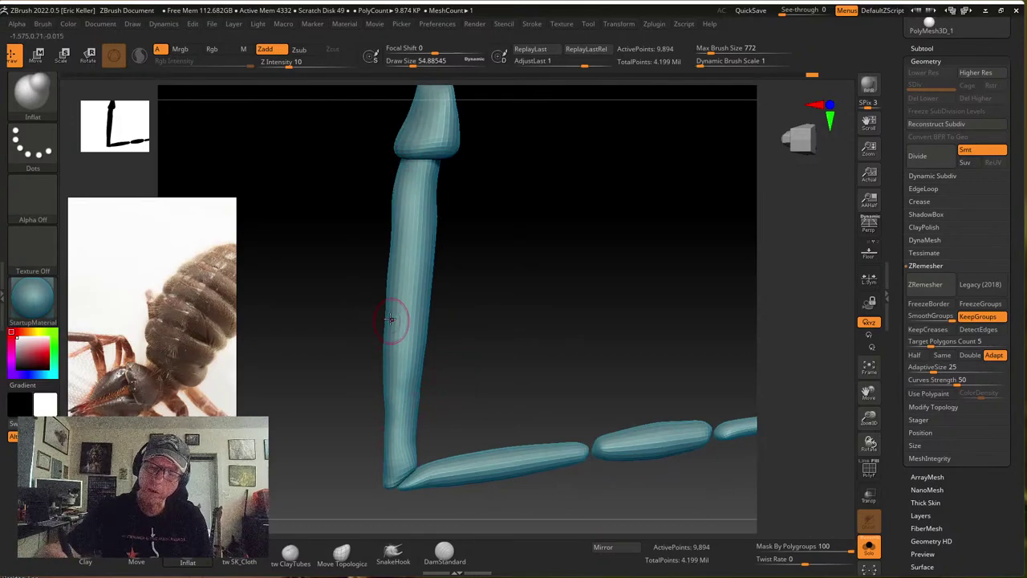
{"action": "left_click_drag", "start_coordinate": [394, 431], "coordinate": [425, 401]}
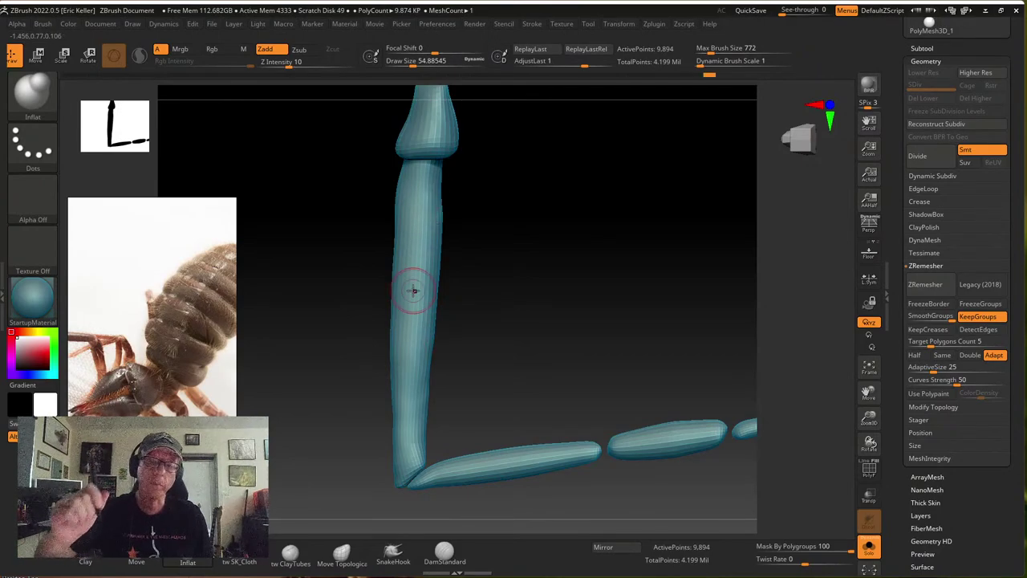
{"action": "key", "text": "shift"}
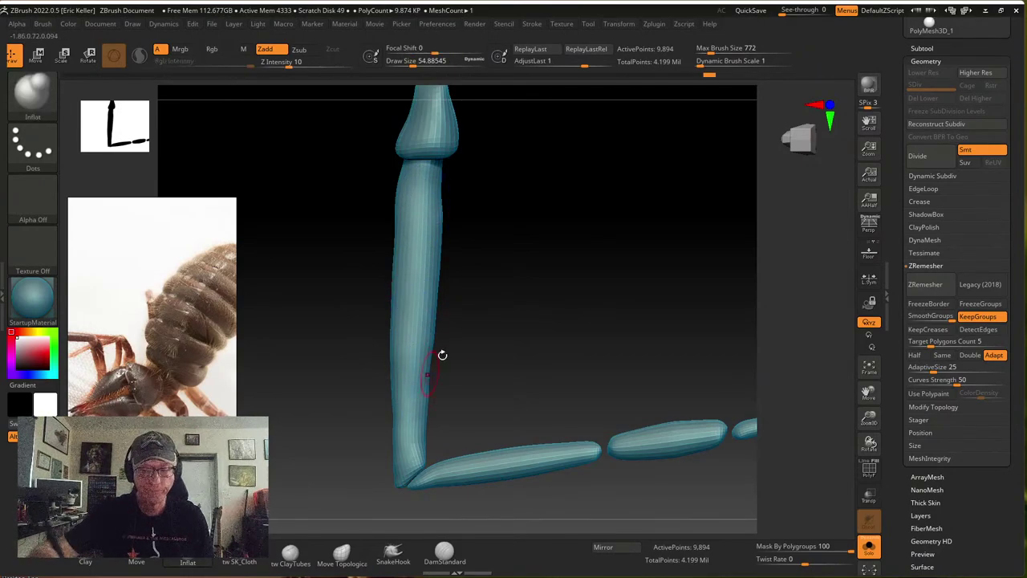
{"action": "mouse_move", "coordinate": [422, 408]}
{"action": "left_mouse_down"}
{"action": "mouse_move", "coordinate": [458, 413]}
{"action": "mouse_move", "coordinate": [411, 465]}
{"action": "mouse_move", "coordinate": [413, 437]}
{"action": "mouse_move", "coordinate": [425, 453]}
{"action": "mouse_move", "coordinate": [569, 394]}
{"action": "mouse_move", "coordinate": [557, 351]}
{"action": "mouse_move", "coordinate": [494, 422]}
{"action": "mouse_move", "coordinate": [545, 394]}
{"action": "mouse_move", "coordinate": [450, 419]}
{"action": "left_mouse_up"}
Adjust the long segment's knee end and shaft contour with the Move brush, smoothing the shaft up to the base joint
{"action": "left_click", "coordinate": [137, 559]}
{"action": "left_click_drag", "start_coordinate": [518, 372], "coordinate": [568, 405]}
{"action": "left_click_drag", "start_coordinate": [508, 432], "coordinate": [505, 449]}
{"action": "mouse_move", "coordinate": [477, 395]}
{"action": "left_mouse_down"}
{"action": "mouse_move", "coordinate": [442, 298]}
{"action": "mouse_move", "coordinate": [474, 394]}
{"action": "mouse_move", "coordinate": [478, 385]}
{"action": "left_mouse_up"}
{"action": "mouse_move", "coordinate": [512, 309]}
{"action": "left_mouse_down"}
{"action": "mouse_move", "coordinate": [495, 302]}
{"action": "mouse_move", "coordinate": [506, 289]}
{"action": "mouse_move", "coordinate": [518, 294]}
{"action": "mouse_move", "coordinate": [476, 233]}
{"action": "mouse_move", "coordinate": [444, 213]}
{"action": "left_mouse_up"}
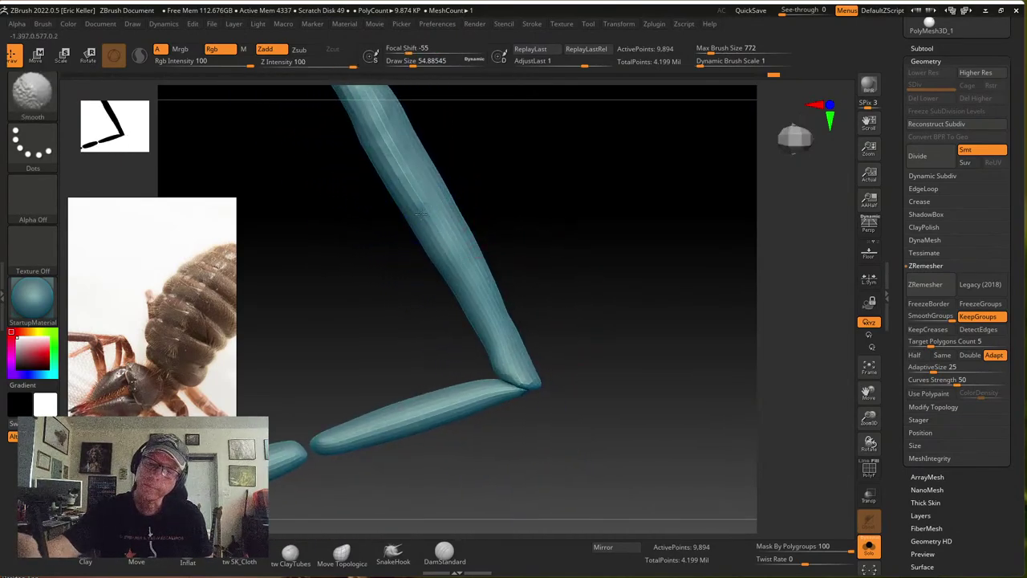
{"action": "right_click_drag", "start_coordinate": [424, 176], "coordinate": [436, 284], "text": "alt"}
{"action": "mouse_move", "coordinate": [405, 264]}
{"action": "left_mouse_down", "text": "shift"}
{"action": "mouse_move", "coordinate": [406, 273]}
{"action": "mouse_move", "coordinate": [389, 223]}
{"action": "left_mouse_up", "text": "shift"}
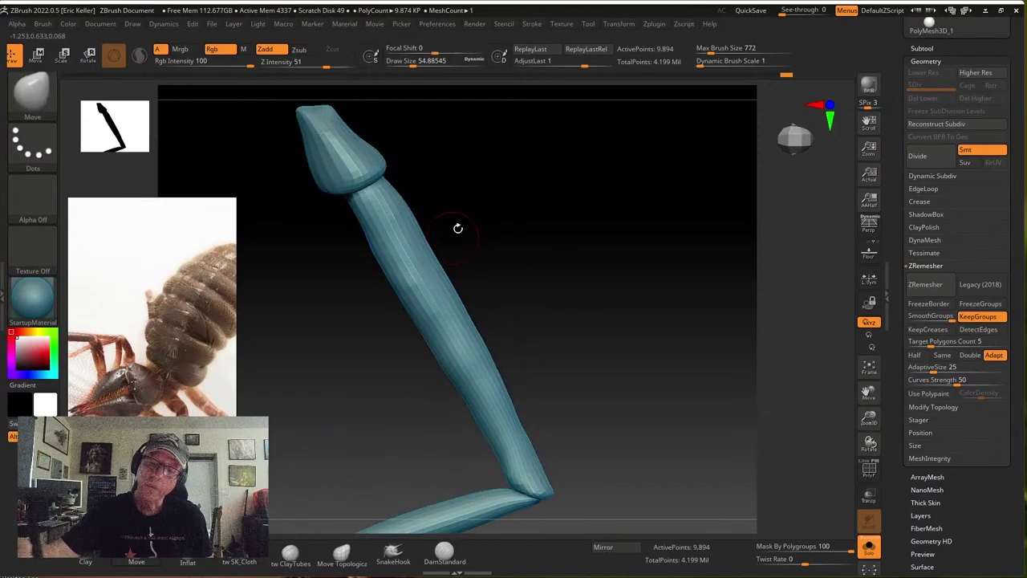
{"action": "mouse_move", "coordinate": [458, 229]}
{"action": "left_mouse_down"}
{"action": "mouse_move", "coordinate": [448, 247]}
{"action": "mouse_move", "coordinate": [443, 227]}
{"action": "mouse_move", "coordinate": [371, 219]}
{"action": "mouse_move", "coordinate": [366, 241]}
{"action": "mouse_move", "coordinate": [384, 280]}
{"action": "left_mouse_up"}
Enlarge the Move brush to about 119, push out the long segment's upper half and smooth it into an even taper
{"action": "key", "text": "b"}
{"action": "key", "text": "m"}
{"action": "key", "text": "v"}
{"action": "key", "text": "s"}
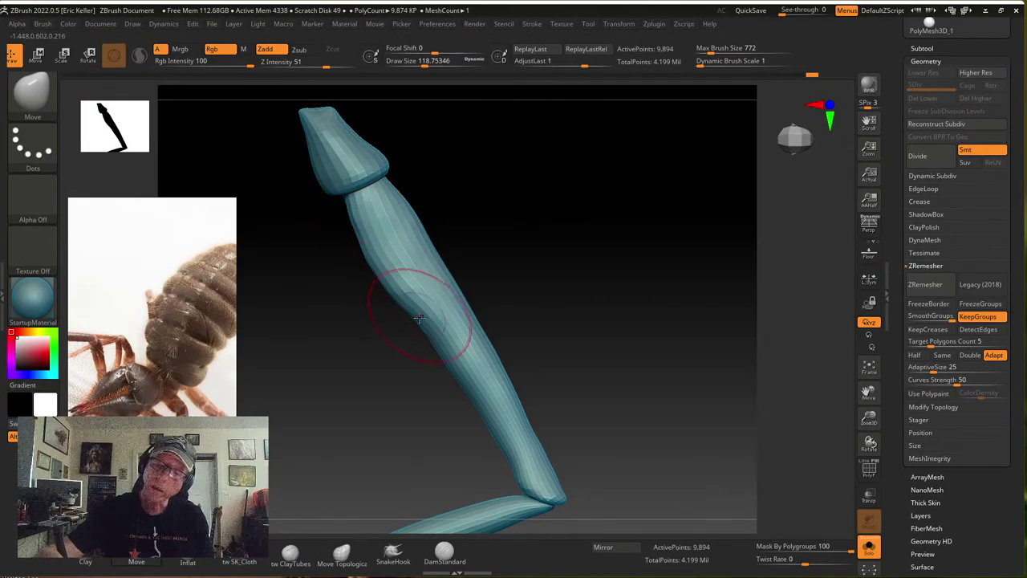
{"action": "mouse_move", "coordinate": [420, 312]}
{"action": "left_mouse_down"}
{"action": "mouse_move", "coordinate": [414, 321]}
{"action": "mouse_move", "coordinate": [399, 229]}
{"action": "left_mouse_up"}
{"action": "mouse_move", "coordinate": [438, 261]}
{"action": "left_mouse_down", "text": "shift"}
{"action": "mouse_move", "coordinate": [460, 302]}
{"action": "mouse_move", "coordinate": [467, 346]}
{"action": "mouse_move", "coordinate": [449, 358]}
{"action": "mouse_move", "coordinate": [458, 374]}
{"action": "left_mouse_up", "text": "shift"}
{"action": "left_click_drag", "start_coordinate": [571, 399], "coordinate": [594, 362], "text": "alt"}
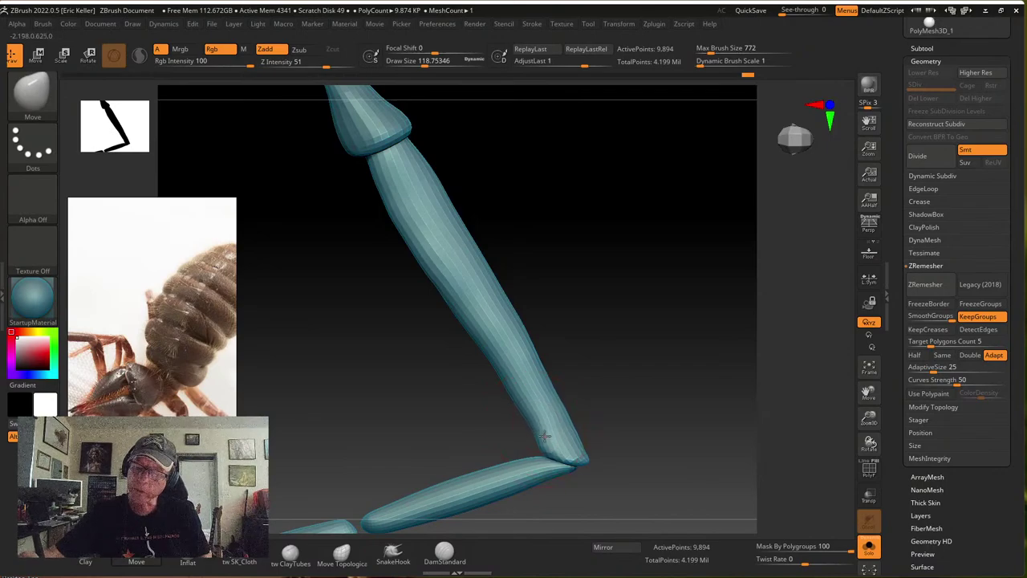
Nudge the long segment's knee end with the Move brush, set the draw size to about 78 and smooth the knee area
{"action": "left_click_drag", "start_coordinate": [545, 436], "coordinate": [538, 431]}
{"action": "key", "text": "s"}
{"action": "mouse_move", "coordinate": [602, 428]}
{"action": "left_mouse_down"}
{"action": "mouse_move", "coordinate": [594, 431]}
{"action": "mouse_move", "coordinate": [598, 461]}
{"action": "mouse_move", "coordinate": [574, 452]}
{"action": "left_mouse_up"}
{"action": "mouse_move", "coordinate": [652, 437]}
{"action": "left_mouse_down"}
{"action": "mouse_move", "coordinate": [621, 429]}
{"action": "mouse_move", "coordinate": [608, 450]}
{"action": "mouse_move", "coordinate": [636, 485]}
{"action": "mouse_move", "coordinate": [581, 445]}
{"action": "left_mouse_up"}
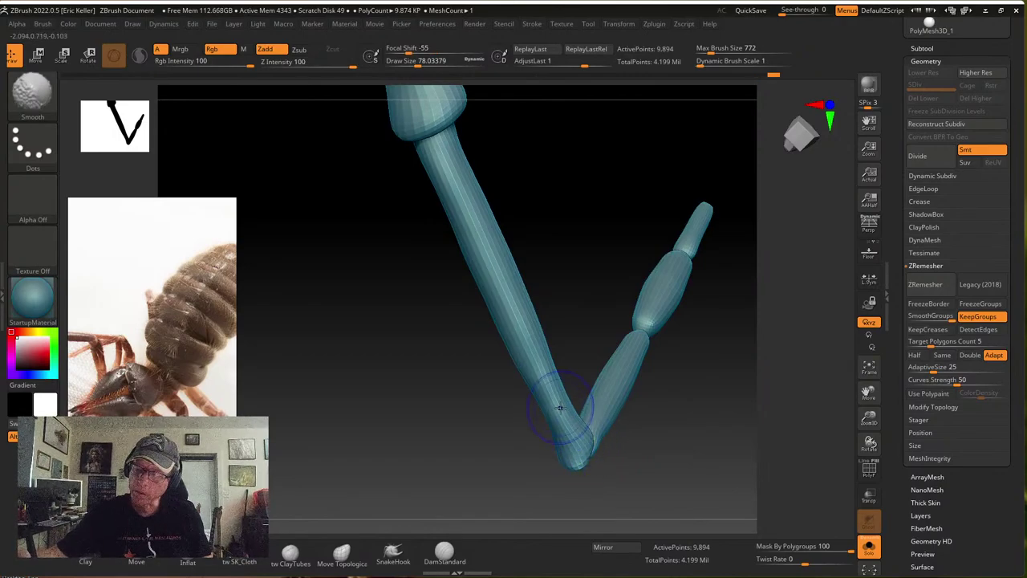
{"action": "left_click_drag", "start_coordinate": [558, 410], "coordinate": [588, 452], "text": "shift"}
{"action": "mouse_move", "coordinate": [565, 405]}
{"action": "left_mouse_down", "text": "shift"}
{"action": "mouse_move", "coordinate": [541, 356]}
{"action": "mouse_move", "coordinate": [568, 395]}
{"action": "mouse_move", "coordinate": [631, 353]}
{"action": "left_mouse_up", "text": "shift"}
{"action": "mouse_move", "coordinate": [554, 393]}
{"action": "left_mouse_down", "text": "shift"}
{"action": "mouse_move", "coordinate": [508, 297]}
{"action": "mouse_move", "coordinate": [573, 420]}
{"action": "left_mouse_up", "text": "shift"}
Smooth the long segment's shaft from the middle down to the knee from another side
{"action": "left_click_drag", "start_coordinate": [522, 433], "coordinate": [586, 349]}
{"action": "left_click_drag", "start_coordinate": [529, 325], "coordinate": [546, 404], "text": "shift"}
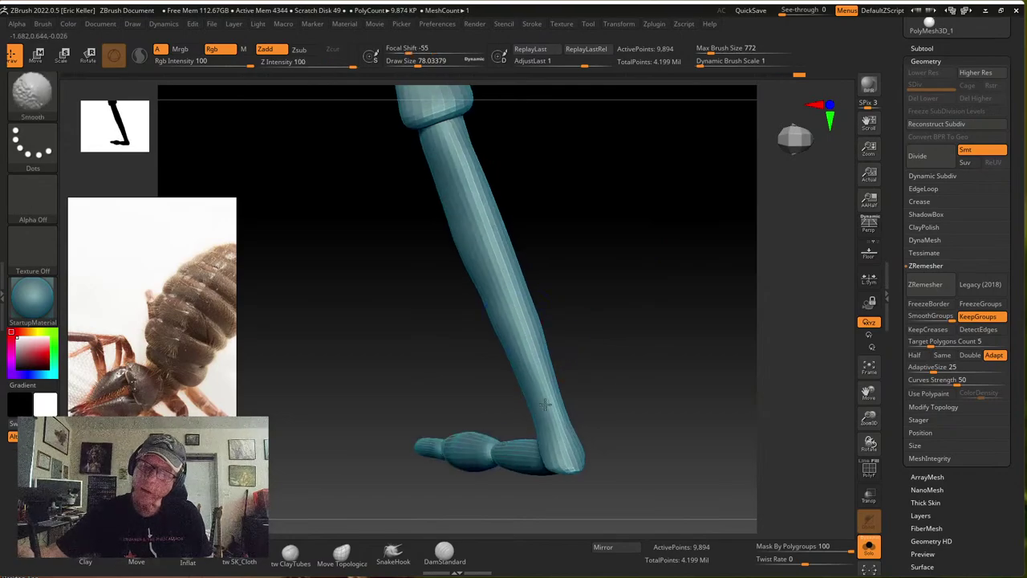
{"action": "left_click_drag", "start_coordinate": [594, 369], "coordinate": [578, 321]}
{"action": "left_click_drag", "start_coordinate": [469, 265], "coordinate": [518, 358], "text": "shift"}
{"action": "left_click_drag", "start_coordinate": [602, 353], "coordinate": [660, 410]}
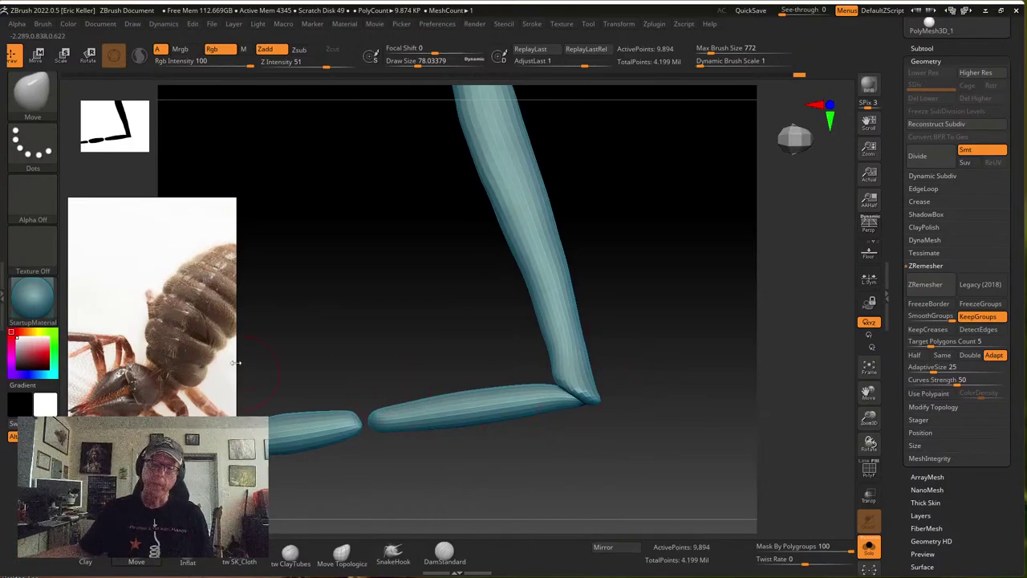
Examine the leg joints up close in the top-view camel spider reference photo
{"action": "scroll", "coordinate": [193, 345], "scroll_direction": "down", "scroll_amount": 7}
{"action": "middle_click_drag", "start_coordinate": [184, 220], "coordinate": [156, 361]}
{"action": "scroll", "coordinate": [174, 361], "scroll_direction": "up", "scroll_amount": 1}
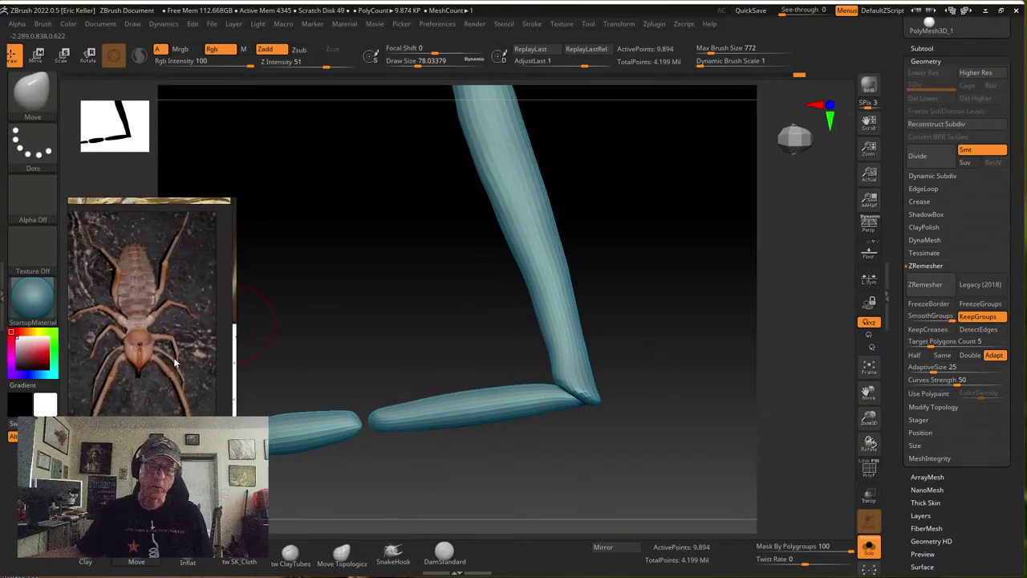
{"action": "scroll", "coordinate": [174, 358], "scroll_direction": "up", "scroll_amount": 5}
{"action": "scroll", "coordinate": [186, 329], "scroll_direction": "up", "scroll_amount": 4}
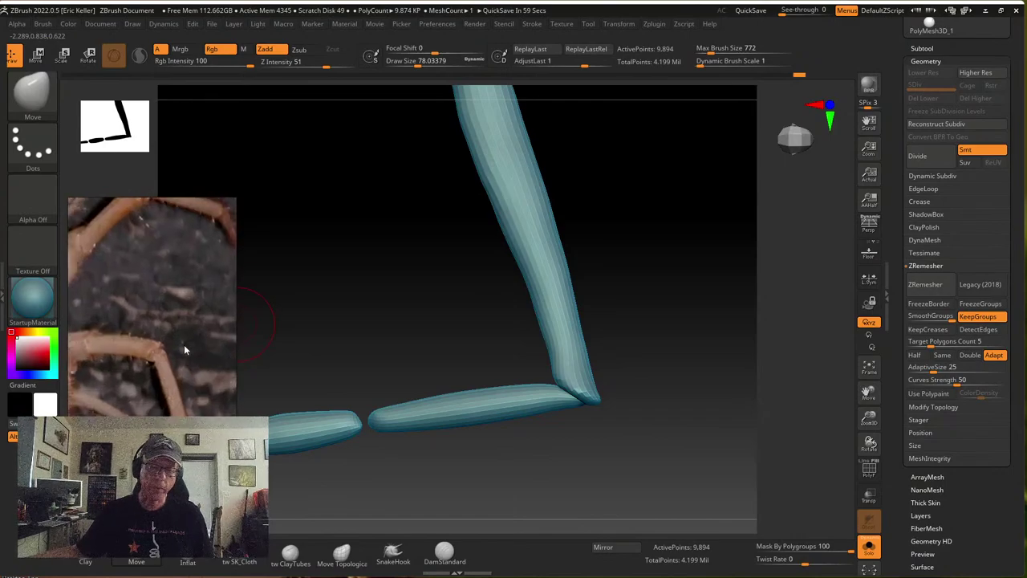
{"action": "middle_click_drag", "start_coordinate": [183, 345], "coordinate": [210, 372]}
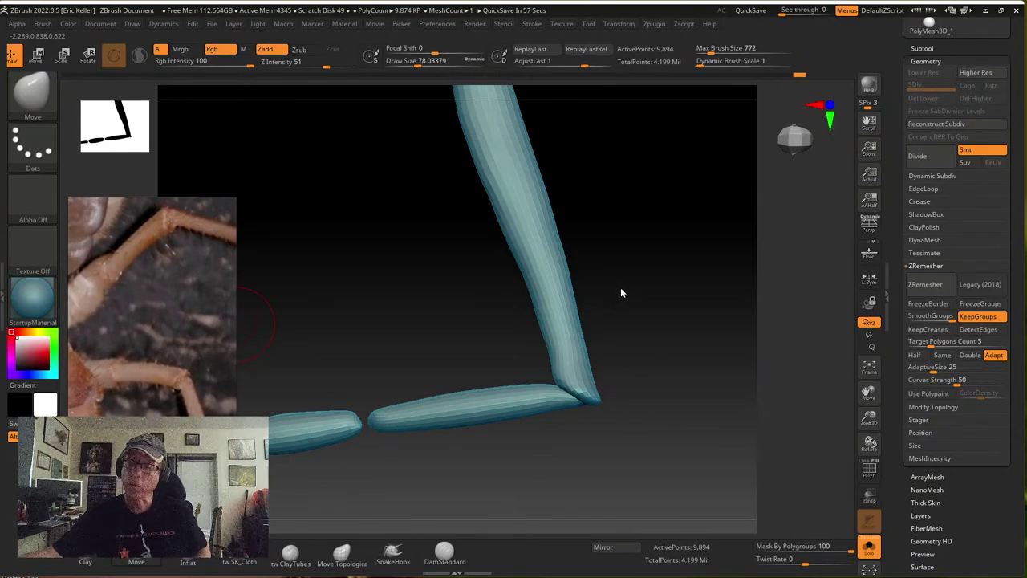
Smooth the bulge along the inner side of the long segment's upper shaft
{"action": "mouse_move", "coordinate": [621, 293]}
{"action": "left_mouse_down"}
{"action": "mouse_move", "coordinate": [614, 307]}
{"action": "mouse_move", "coordinate": [635, 337]}
{"action": "left_mouse_up"}
{"action": "key", "text": "shift"}
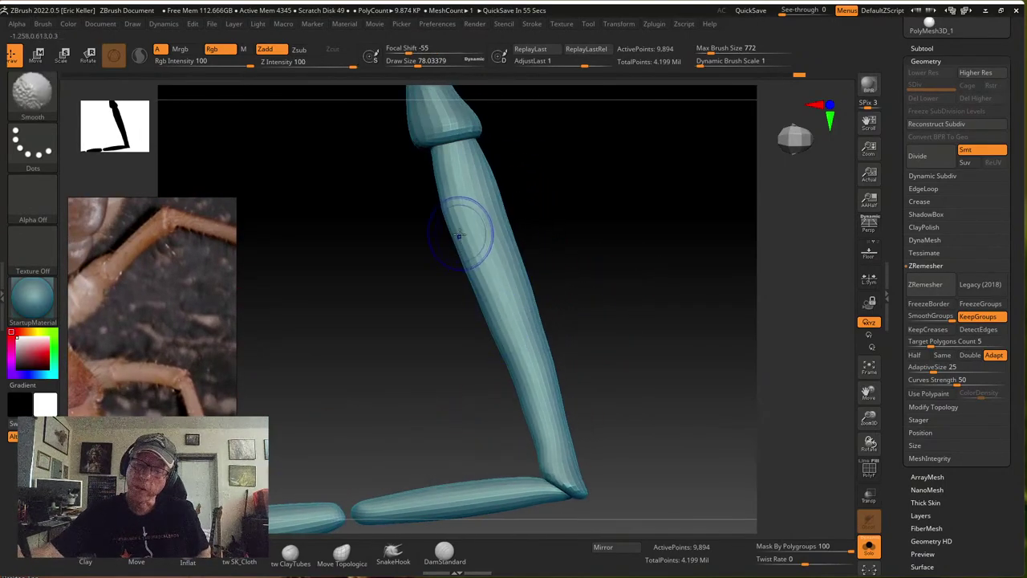
{"action": "mouse_move", "coordinate": [459, 235]}
{"action": "left_mouse_down", "text": "shift"}
{"action": "mouse_move", "coordinate": [459, 183]}
{"action": "mouse_move", "coordinate": [498, 305]}
{"action": "left_mouse_up", "text": "shift"}
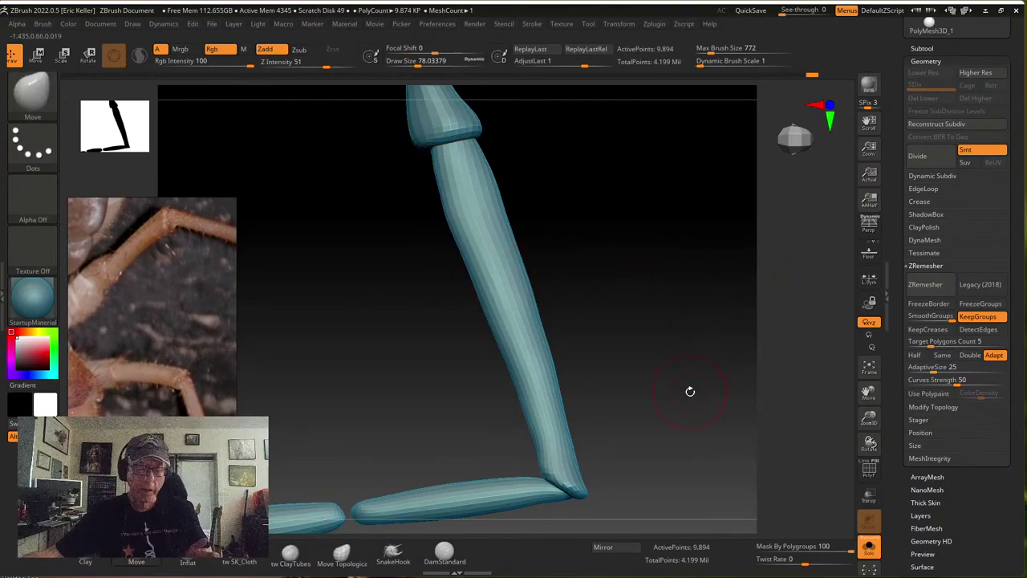
Enlarge the Move brush to about 122, reshape the long segment's lower end above the knee and smooth its outer edge
{"action": "left_click", "coordinate": [32, 94]}
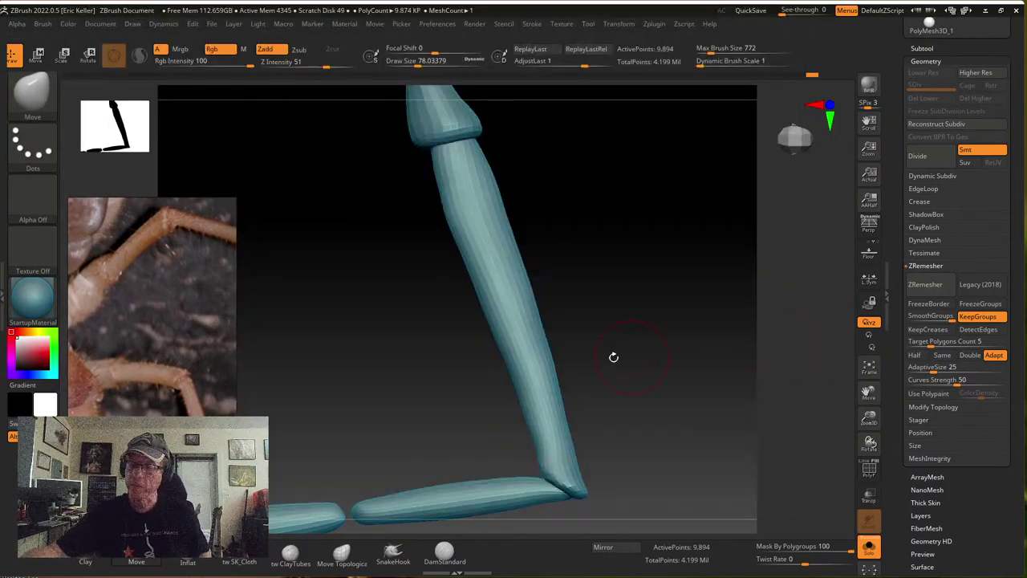
{"action": "key", "text": "s"}
{"action": "left_click_drag", "start_coordinate": [577, 349], "coordinate": [584, 349]}
{"action": "left_click", "coordinate": [585, 346]}
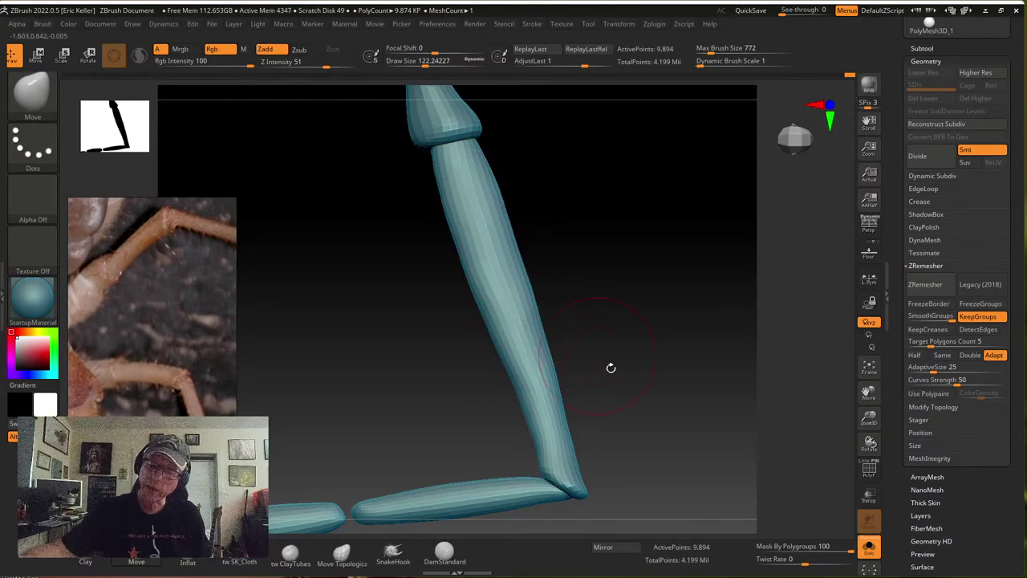
{"action": "left_click_drag", "start_coordinate": [634, 436], "coordinate": [612, 378], "text": "alt"}
{"action": "left_click_drag", "start_coordinate": [562, 427], "coordinate": [525, 408]}
{"action": "left_click_drag", "start_coordinate": [605, 427], "coordinate": [598, 421]}
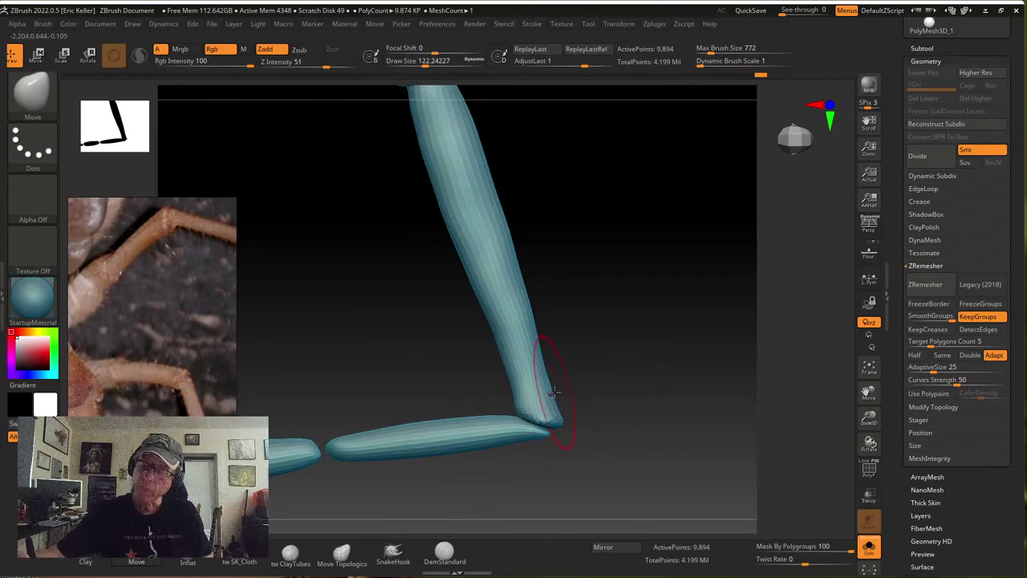
{"action": "left_click_drag", "start_coordinate": [539, 377], "coordinate": [548, 385], "text": "shift"}
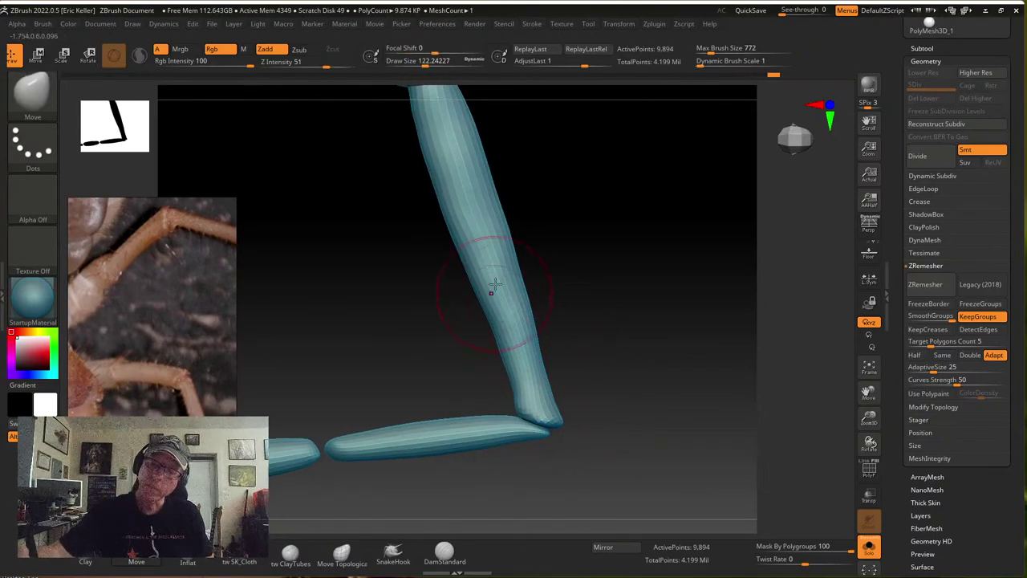
Reduce the Move brush to about 84 and adjust the long segment's upper shaft below the base joint
{"action": "right_click_drag", "start_coordinate": [469, 223], "coordinate": [468, 314], "text": "alt"}
{"action": "key", "text": "s"}
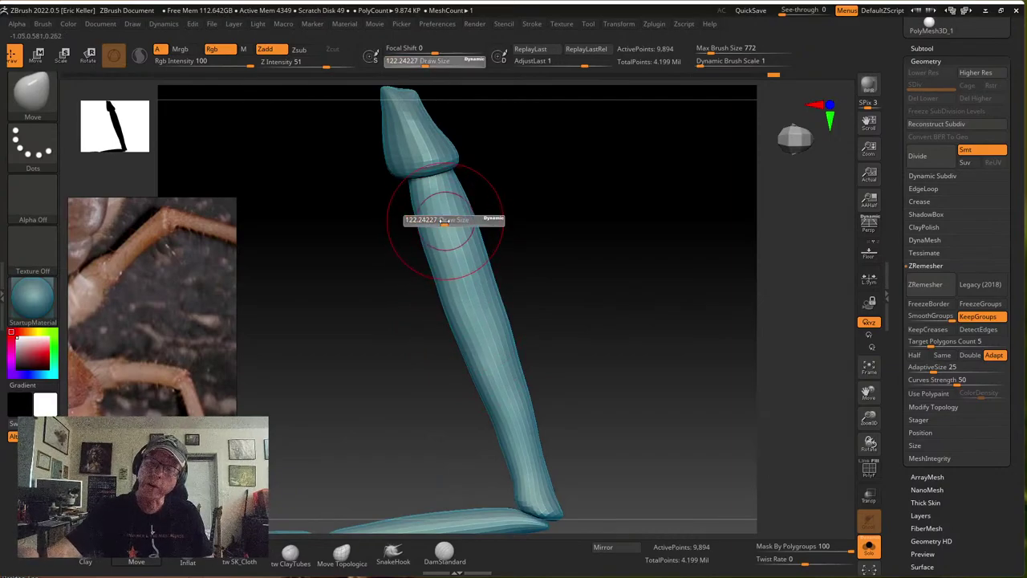
{"action": "left_click_drag", "start_coordinate": [449, 222], "coordinate": [458, 286]}
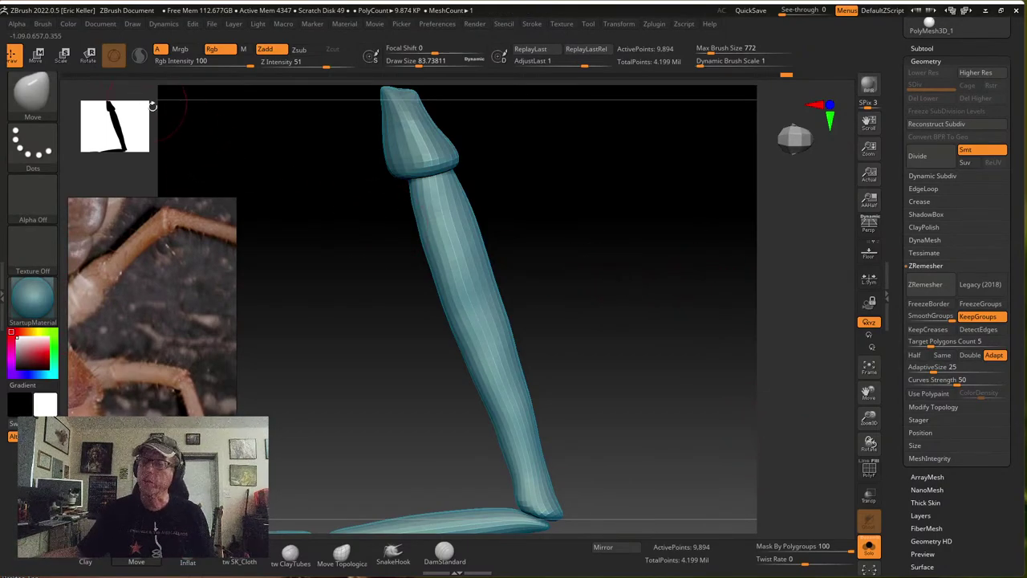
Choose the tw ClayTubes brush, bring the reference photo beside the leg and locate the brush's Auto Masking options
{"action": "left_click", "coordinate": [285, 553]}
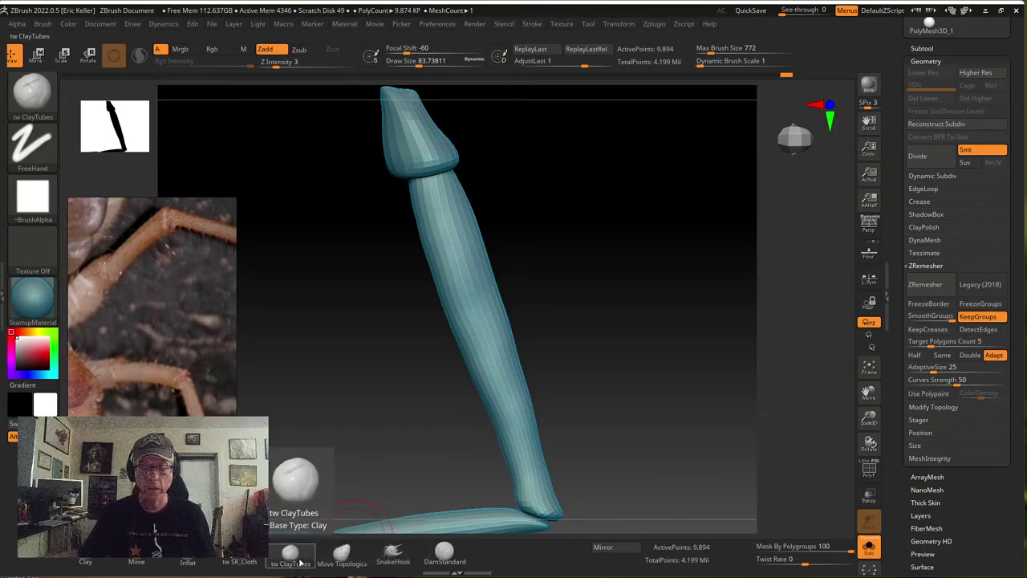
{"action": "left_click", "coordinate": [42, 23]}
{"action": "left_click_drag", "start_coordinate": [173, 255], "coordinate": [337, 280]}
{"action": "left_click_drag", "start_coordinate": [135, 371], "coordinate": [135, 409]}
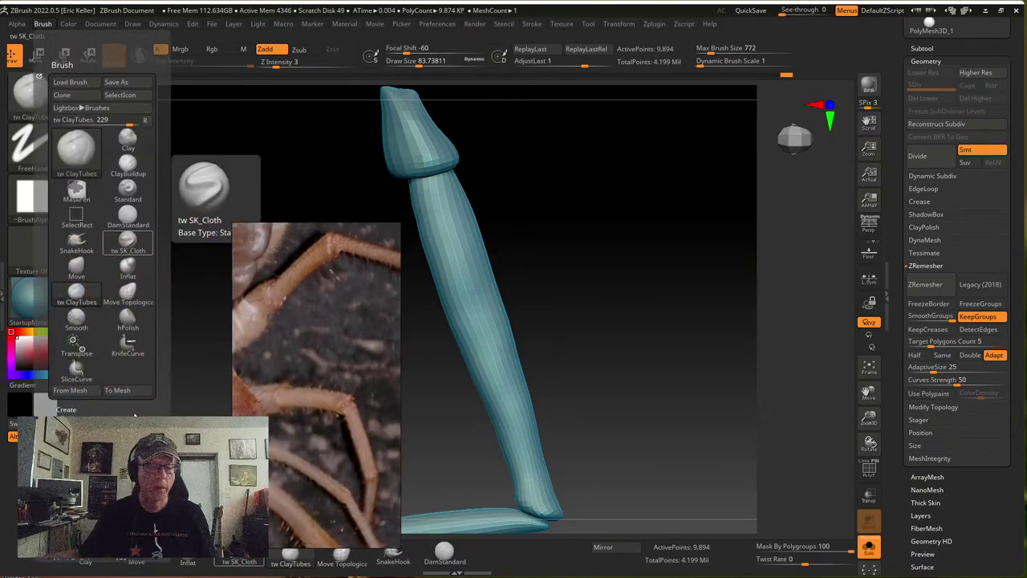
{"action": "scroll", "coordinate": [159, 361], "scroll_direction": "down", "scroll_amount": 8}
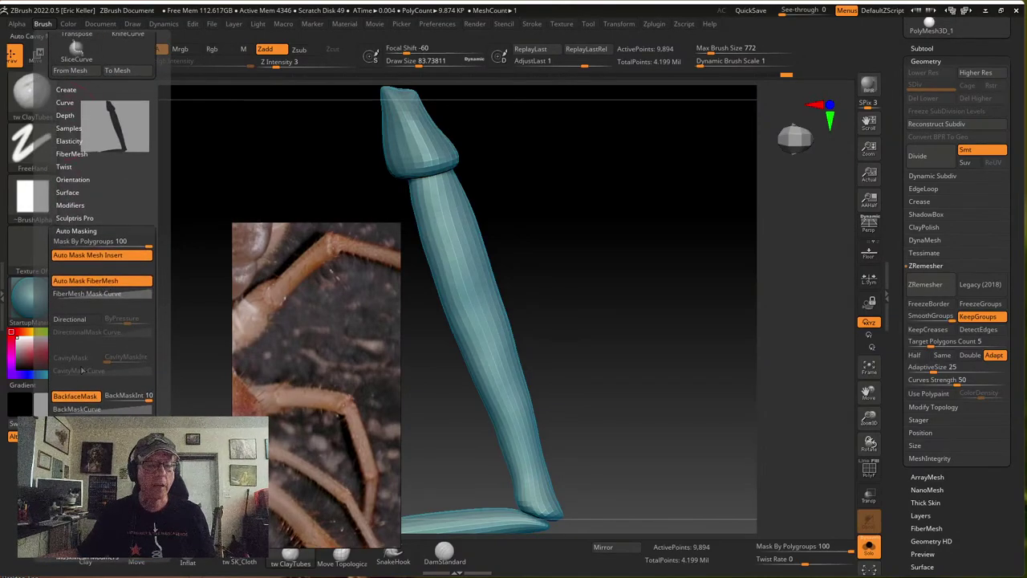
{"action": "scroll", "coordinate": [369, 473], "scroll_direction": "up", "scroll_amount": 2}
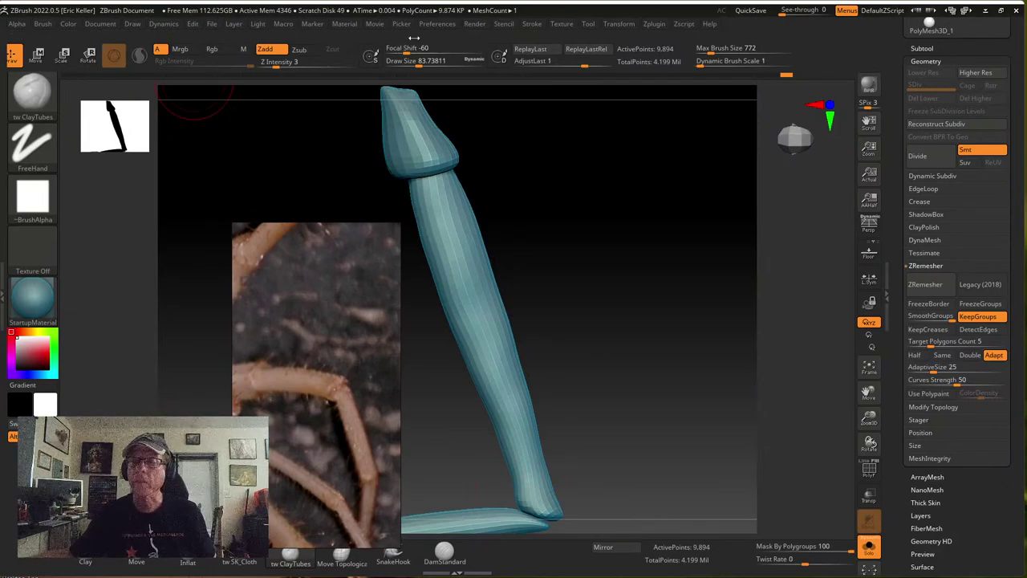
Enable customization of the interface in the configuration preferences
{"action": "left_click", "coordinate": [444, 25]}
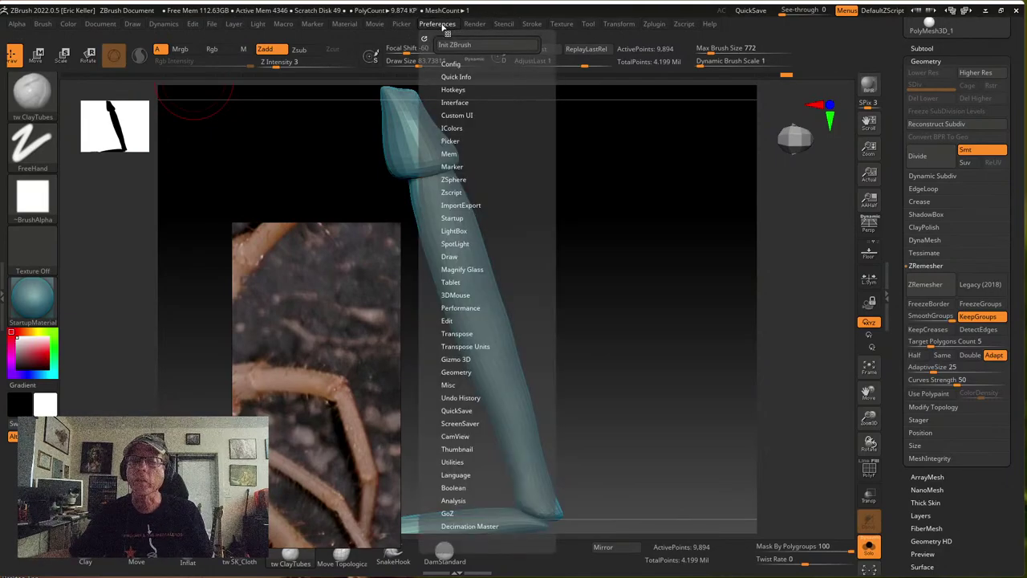
{"action": "left_click", "coordinate": [457, 114]}
{"action": "left_click", "coordinate": [453, 66]}
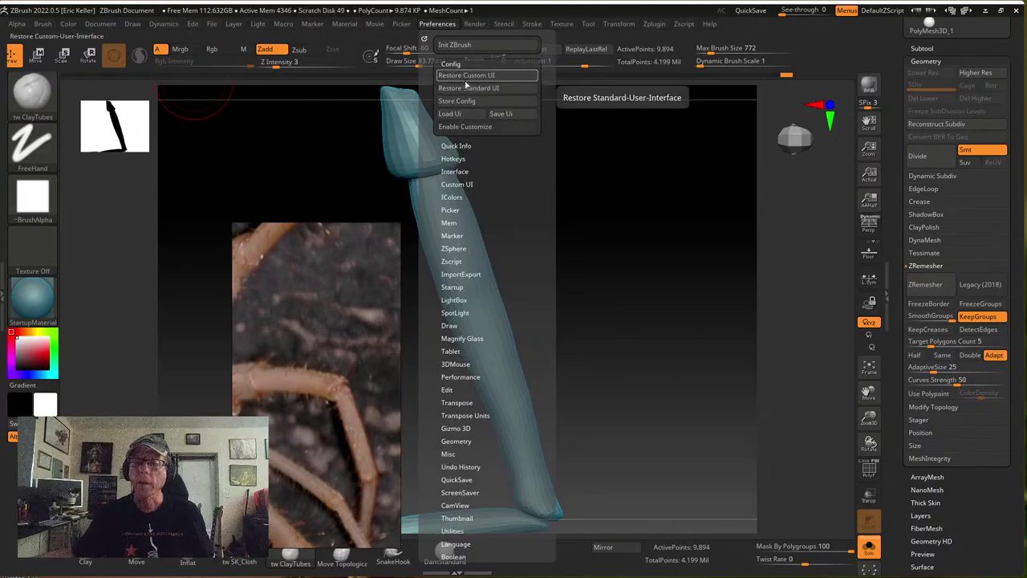
{"action": "left_click", "coordinate": [469, 87]}
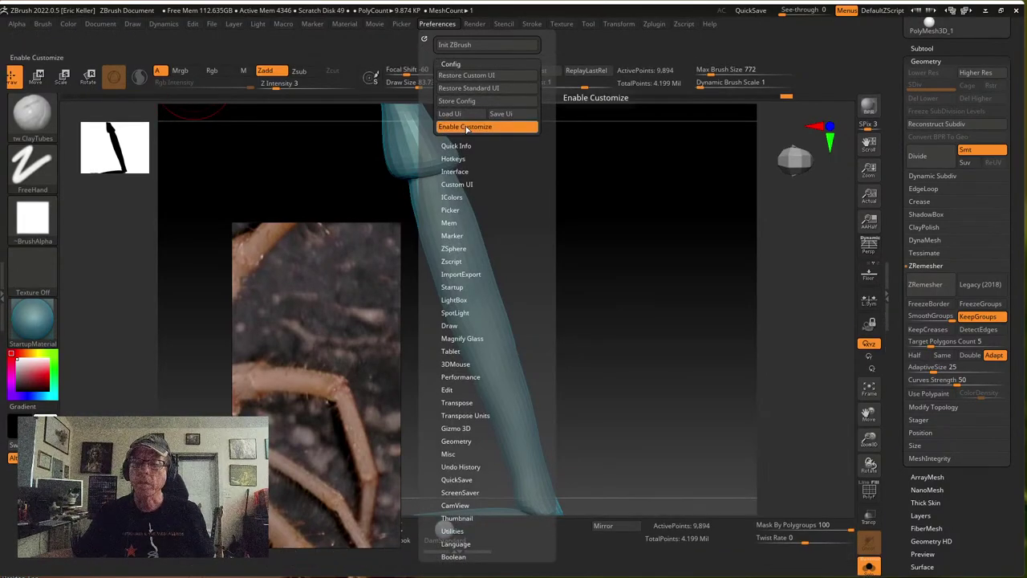
Place the BackfaceMask option on the interface directly below Mask By Polygroups, in place of Twist Rate
{"action": "left_click", "coordinate": [43, 23]}
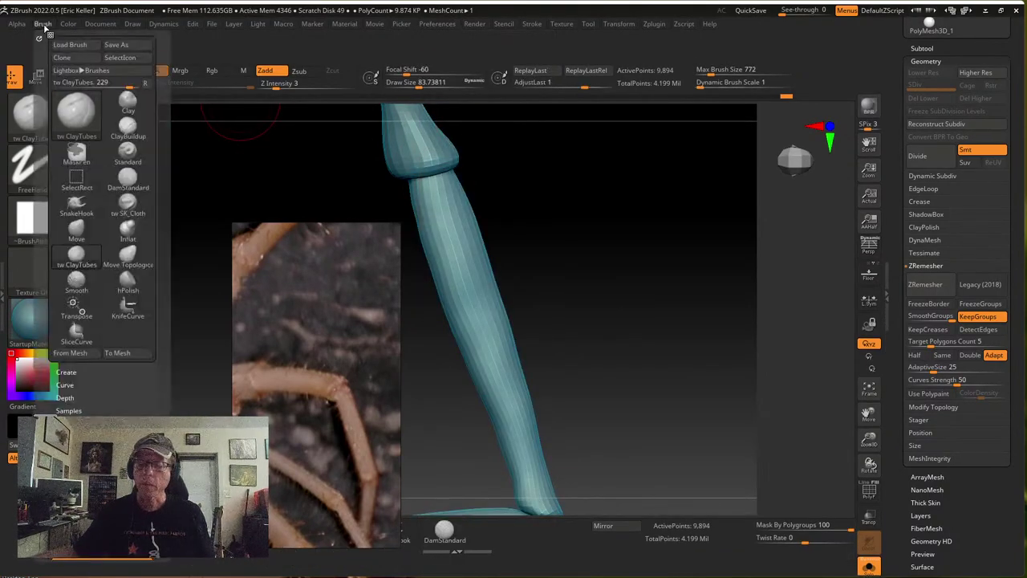
{"action": "scroll", "coordinate": [137, 386], "scroll_direction": "down", "scroll_amount": 3}
{"action": "scroll", "coordinate": [137, 386], "scroll_direction": "down", "scroll_amount": 4}
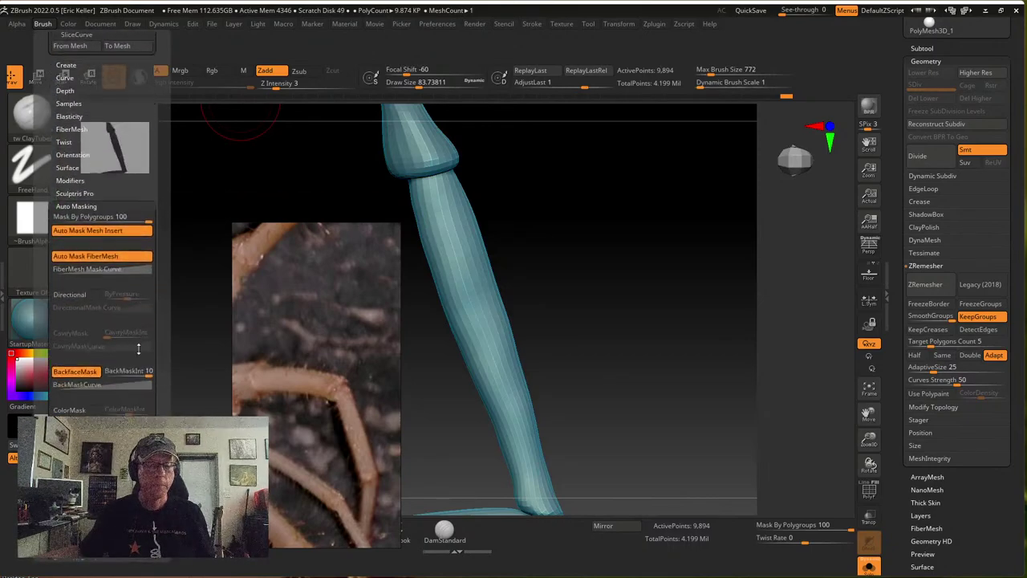
{"action": "left_click", "coordinate": [75, 332]}
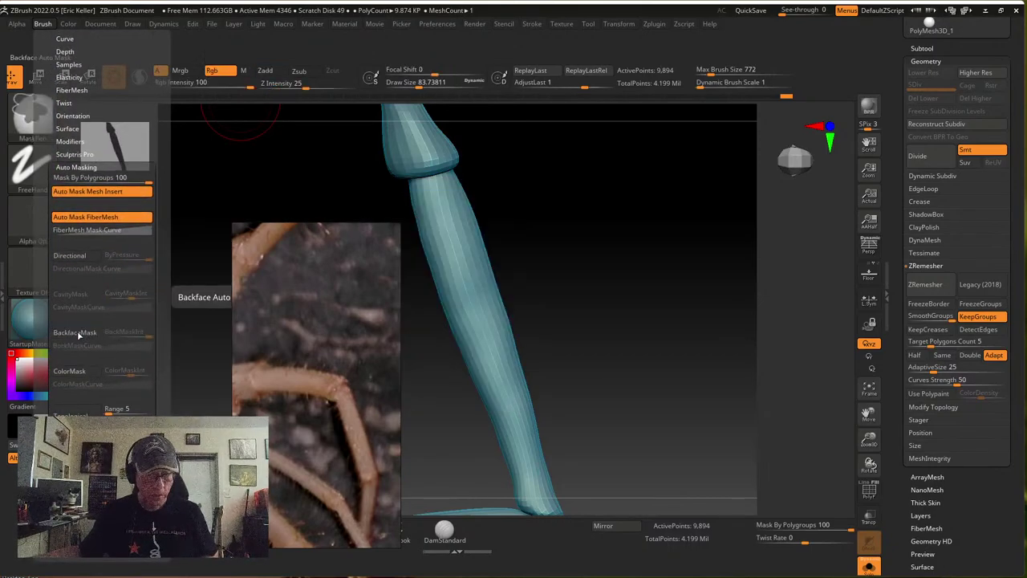
{"action": "mouse_move", "coordinate": [79, 336]}
{"action": "left_mouse_down", "text": "ctrl+alt"}
{"action": "mouse_move", "coordinate": [730, 540]}
{"action": "mouse_move", "coordinate": [742, 526]}
{"action": "mouse_move", "coordinate": [592, 529]}
{"action": "mouse_move", "coordinate": [615, 539]}
{"action": "left_mouse_up", "text": "ctrl+alt"}
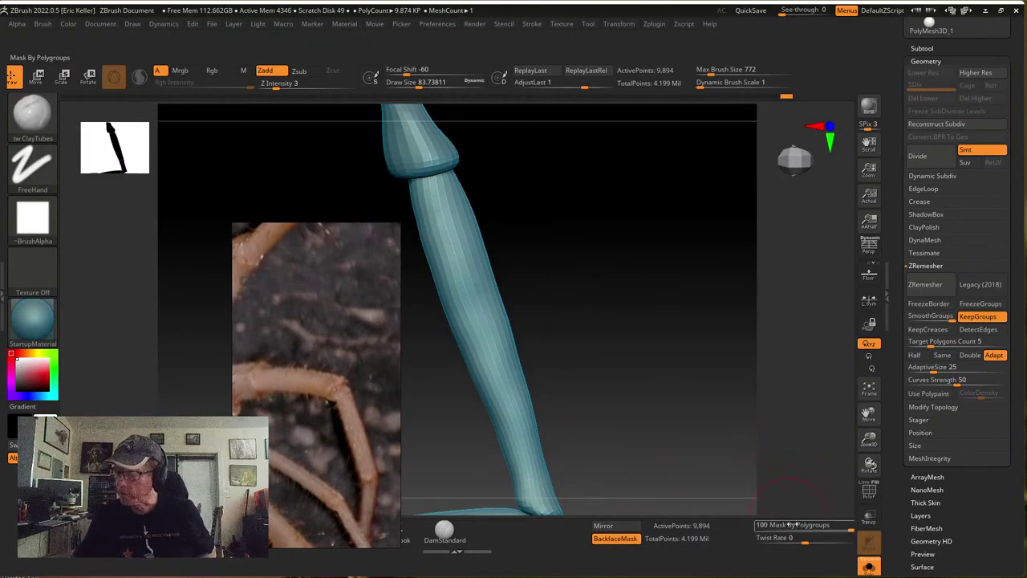
{"action": "mouse_move", "coordinate": [633, 538]}
{"action": "left_mouse_down", "text": "ctrl+alt"}
{"action": "mouse_move", "coordinate": [798, 535]}
{"action": "mouse_move", "coordinate": [787, 540]}
{"action": "left_mouse_up", "text": "ctrl+alt"}
{"action": "left_click", "coordinate": [783, 540]}
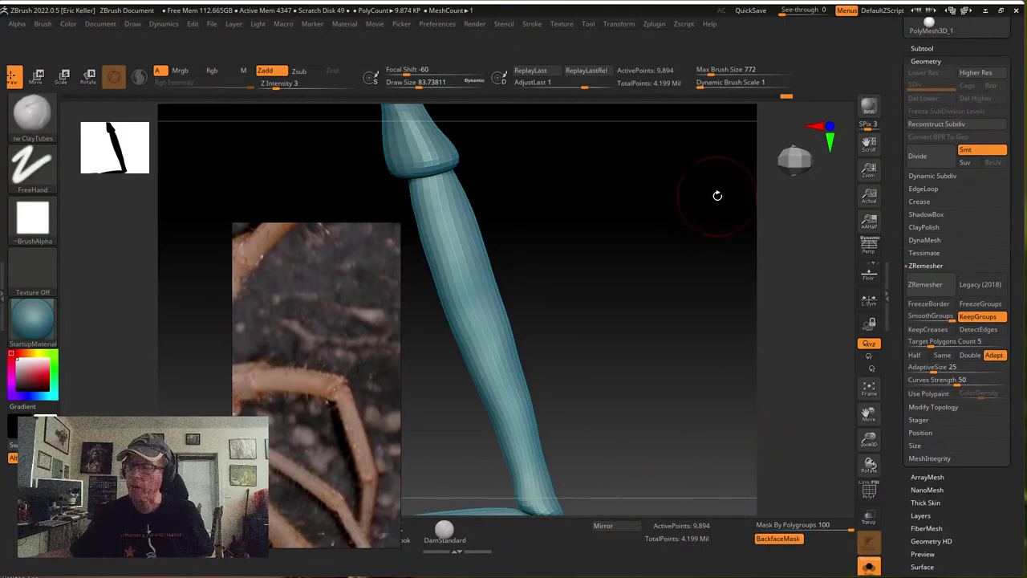
Disable interface customization and store the layout as the startup configuration
{"action": "left_click", "coordinate": [437, 24]}
{"action": "left_click", "coordinate": [475, 126]}
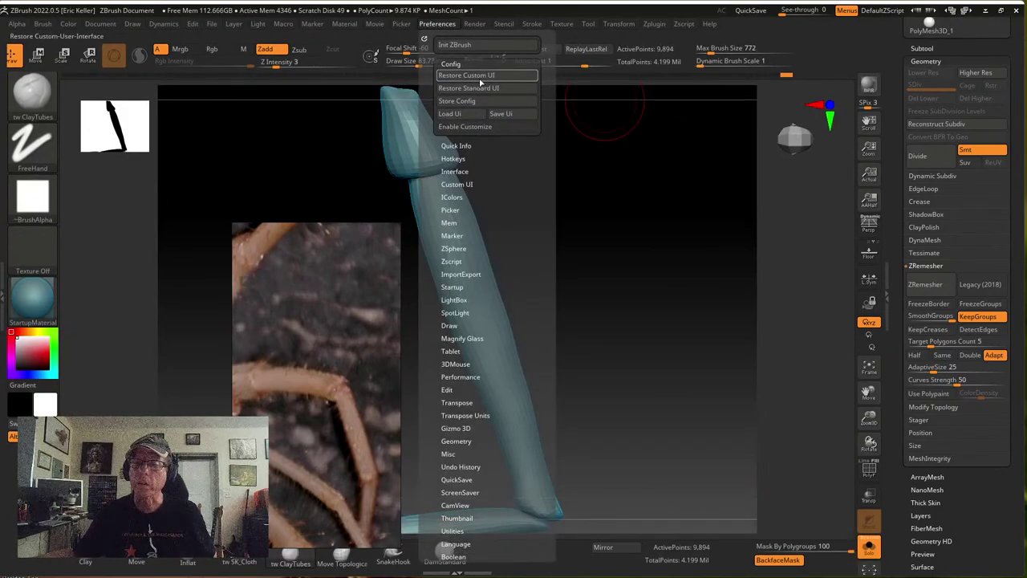
{"action": "left_click", "coordinate": [477, 103]}
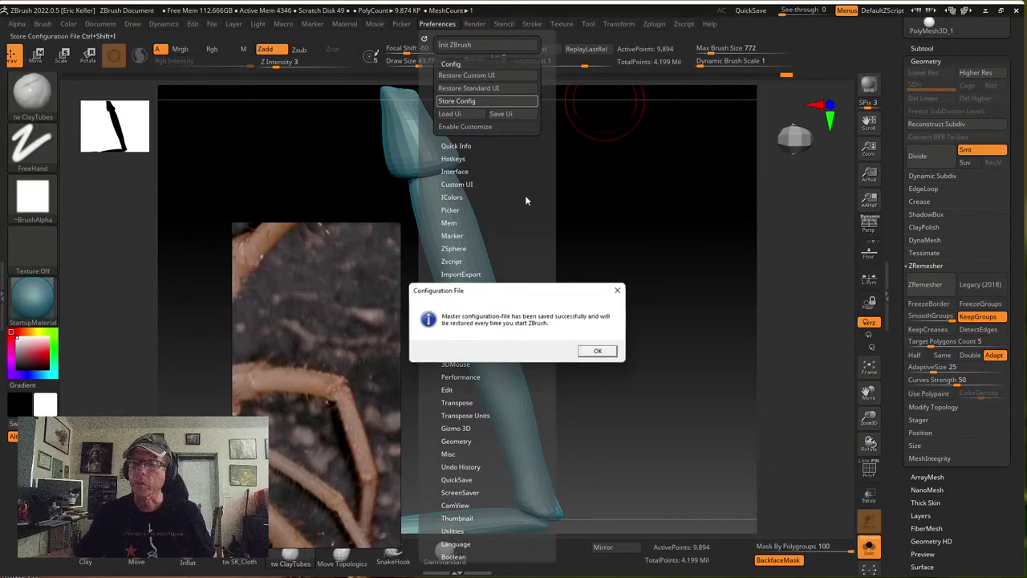
{"action": "left_click", "coordinate": [599, 352]}
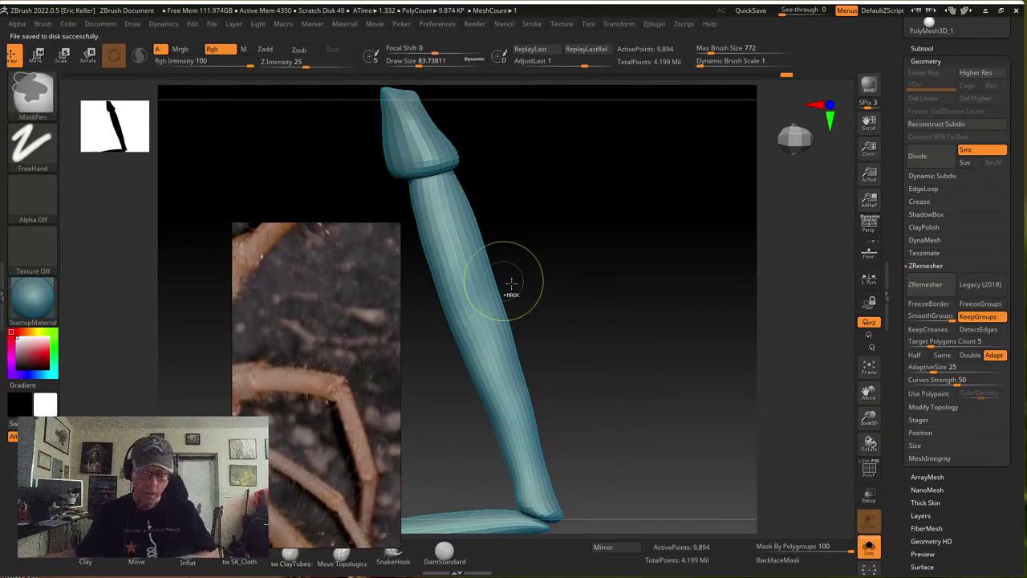
Subdivide the leg pair to level 3 and reduce the ClayTubes draw size to about 16
{"action": "key", "text": "ctrl+d"}
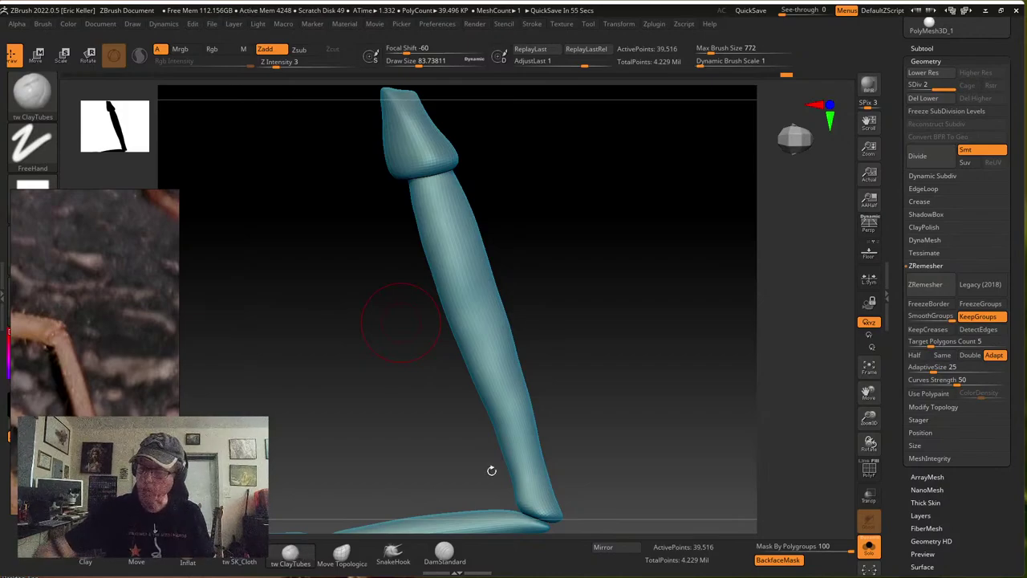
{"action": "mouse_move", "coordinate": [669, 452]}
{"action": "left_mouse_down"}
{"action": "mouse_move", "coordinate": [653, 424]}
{"action": "mouse_move", "coordinate": [640, 490]}
{"action": "mouse_move", "coordinate": [623, 367]}
{"action": "mouse_move", "coordinate": [615, 388]}
{"action": "mouse_move", "coordinate": [602, 390]}
{"action": "mouse_move", "coordinate": [588, 330]}
{"action": "left_mouse_up"}
{"action": "key", "text": "s"}
{"action": "mouse_move", "coordinate": [591, 390]}
{"action": "left_mouse_down"}
{"action": "mouse_move", "coordinate": [593, 411]}
{"action": "mouse_move", "coordinate": [603, 410]}
{"action": "mouse_move", "coordinate": [591, 385]}
{"action": "left_mouse_up"}
{"action": "key", "text": "ctrl"}
{"action": "key", "text": "ctrl+d"}
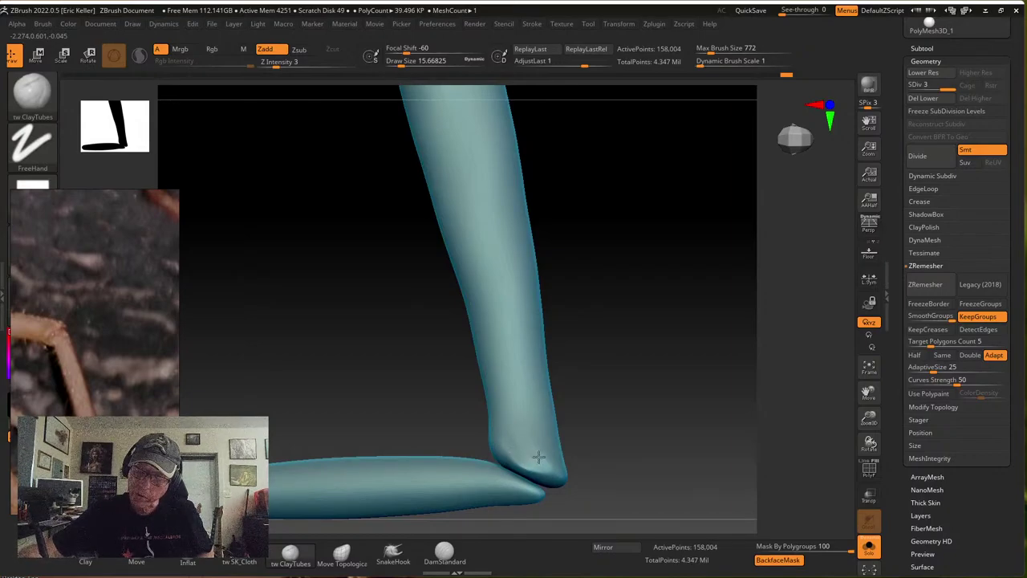
Build up a raised ridge across the knee end of the long leg segment with ClayTubes at draw size about 21
{"action": "key", "text": "s"}
{"action": "left_click", "coordinate": [578, 437]}
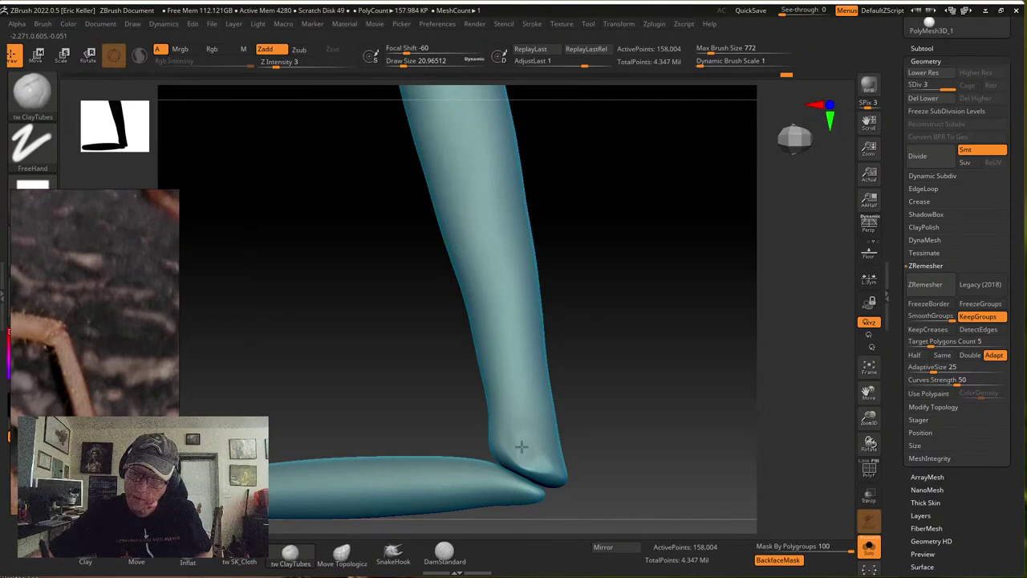
{"action": "left_click_drag", "start_coordinate": [538, 463], "coordinate": [549, 405]}
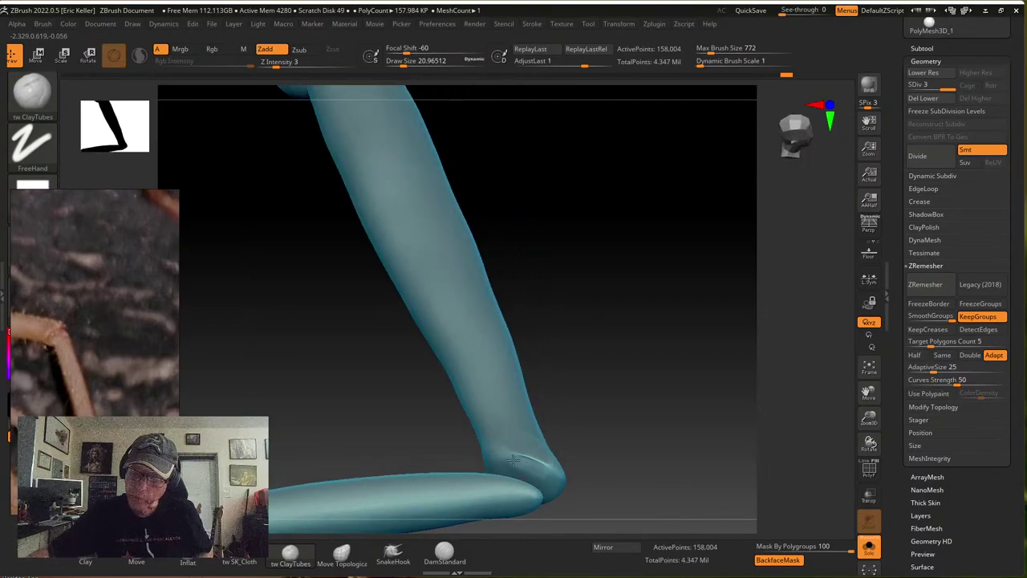
{"action": "right_click_drag", "start_coordinate": [551, 476], "coordinate": [526, 413], "text": "ctrl"}
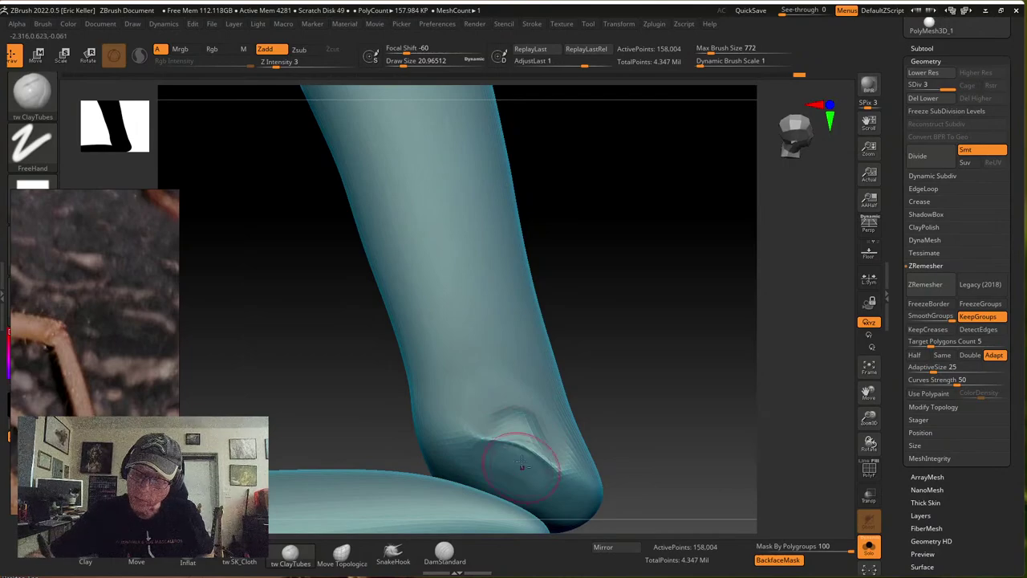
{"action": "left_click_drag", "start_coordinate": [526, 413], "coordinate": [525, 420], "text": "shift"}
Reduce the ClayTubes draw size to about 11 and refine the small bumps along the knee ridge
{"action": "right_click_drag", "start_coordinate": [525, 419], "coordinate": [518, 428]}
{"action": "key", "text": "s"}
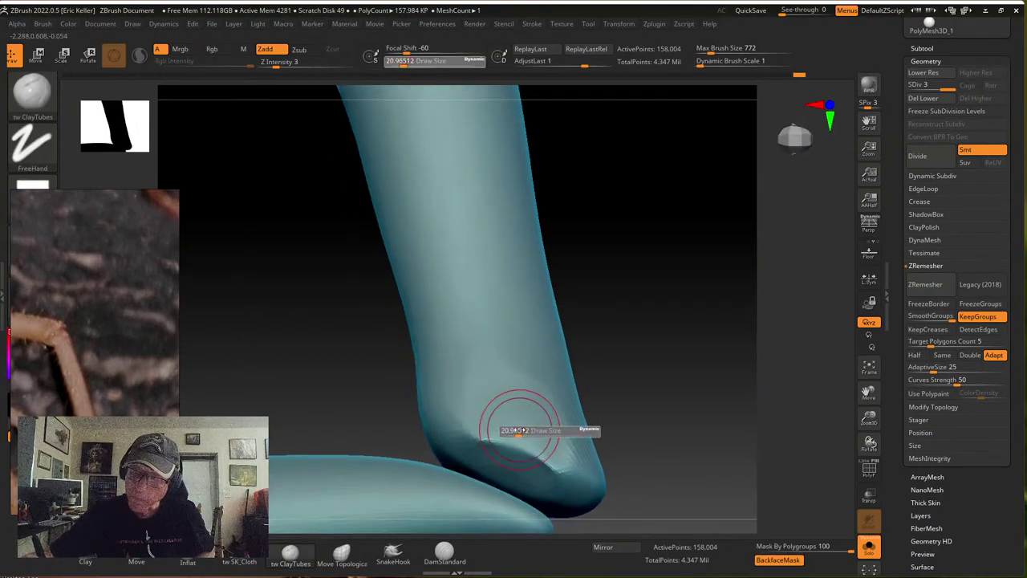
{"action": "left_click_drag", "start_coordinate": [519, 428], "coordinate": [515, 431]}
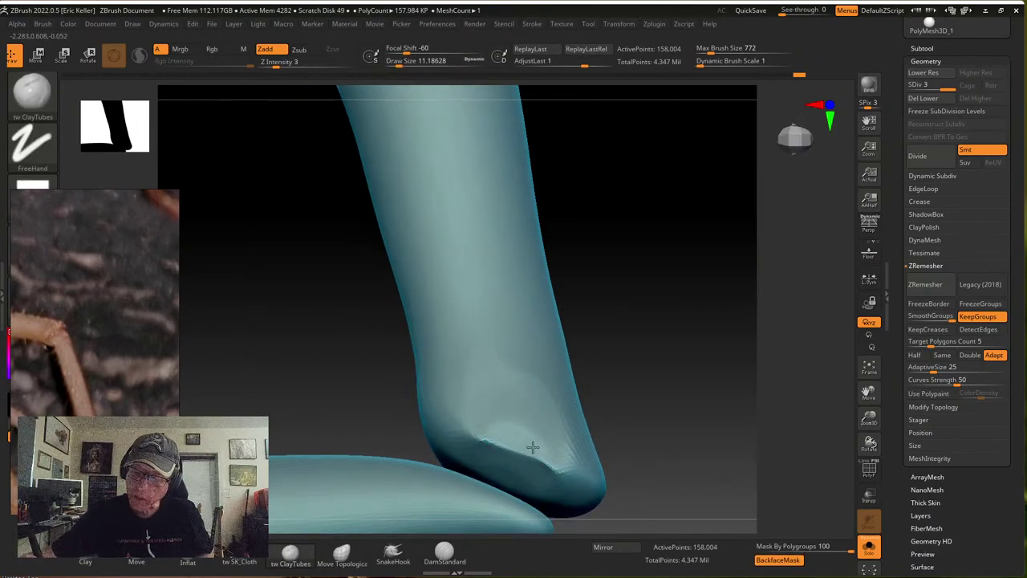
{"action": "right_click_drag", "start_coordinate": [504, 441], "coordinate": [532, 424]}
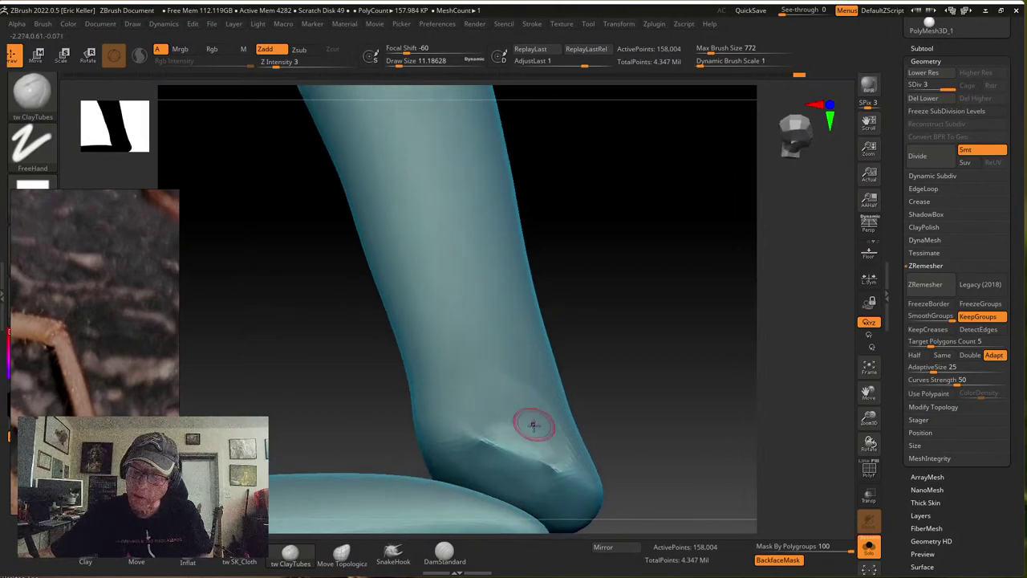
{"action": "right_click_drag", "start_coordinate": [557, 475], "coordinate": [608, 431]}
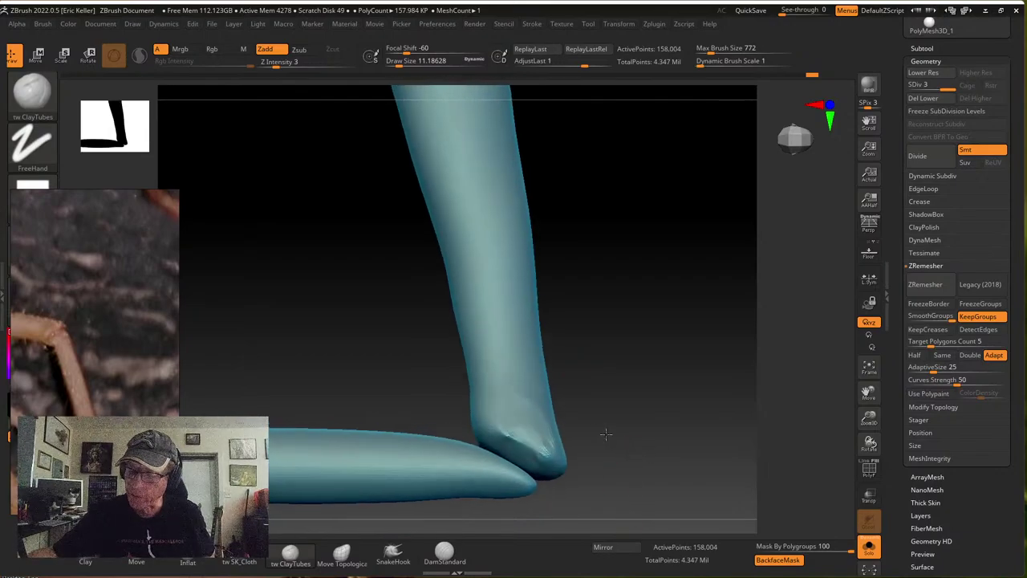
Turn off BackfaceMask and smooth the sculpted ridge at the knee joint
{"action": "left_click", "coordinate": [777, 560]}
{"action": "key", "text": "shift"}
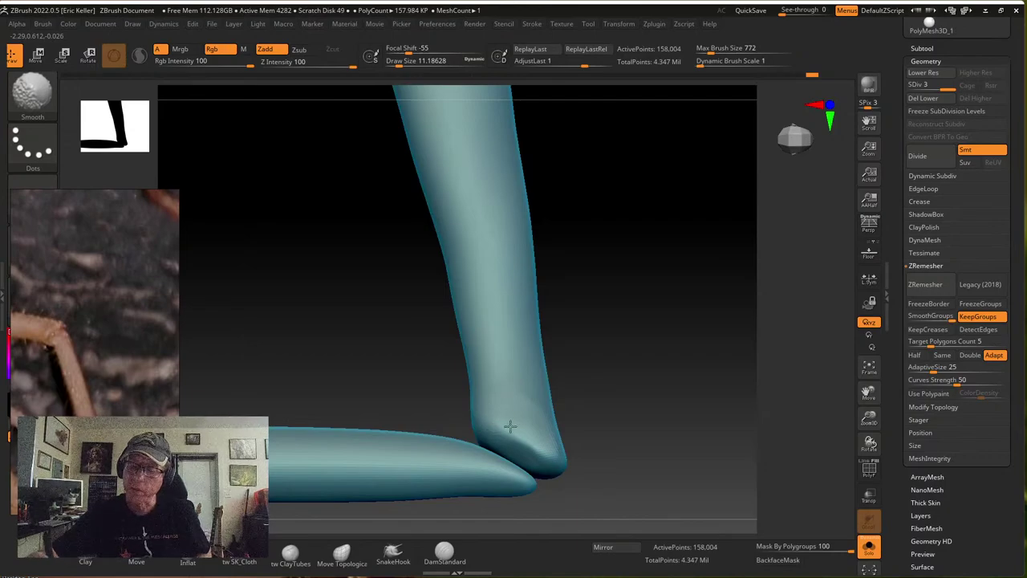
{"action": "right_click_drag", "start_coordinate": [598, 402], "coordinate": [562, 353], "text": "ctrl"}
Reshape the lower rim and sides of the short upper leg segment with the Move brush at draw size about 93
{"action": "mouse_move", "coordinate": [663, 422]}
{"action": "right_mouse_down", "text": "ctrl"}
{"action": "mouse_move", "coordinate": [578, 325]}
{"action": "mouse_move", "coordinate": [587, 422]}
{"action": "mouse_move", "coordinate": [562, 415]}
{"action": "right_mouse_up", "text": "ctrl"}
{"action": "left_click", "coordinate": [137, 559]}
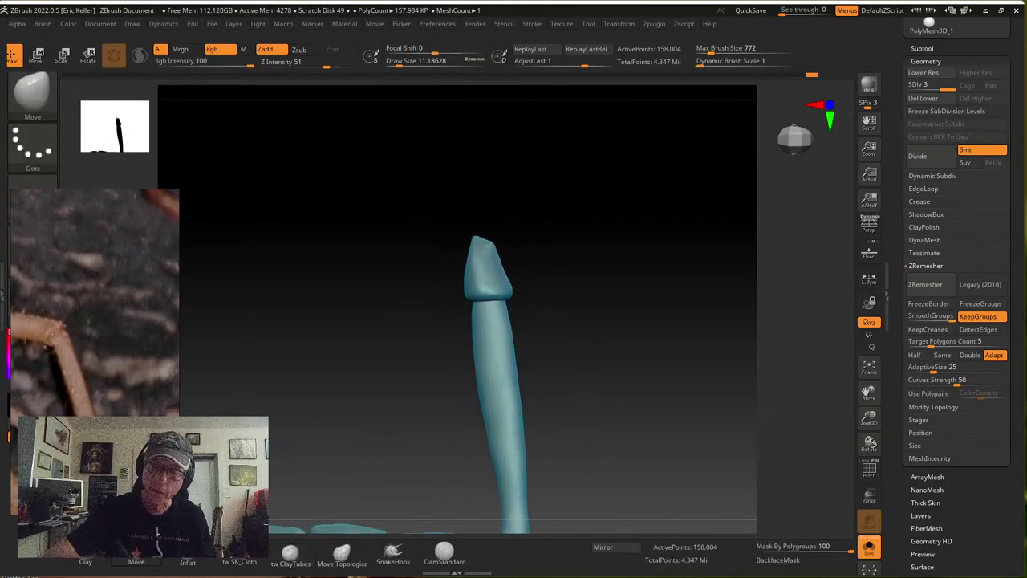
{"action": "key", "text": "s"}
{"action": "left_click_drag", "start_coordinate": [568, 300], "coordinate": [575, 301]}
{"action": "left_click_drag", "start_coordinate": [491, 295], "coordinate": [493, 303]}
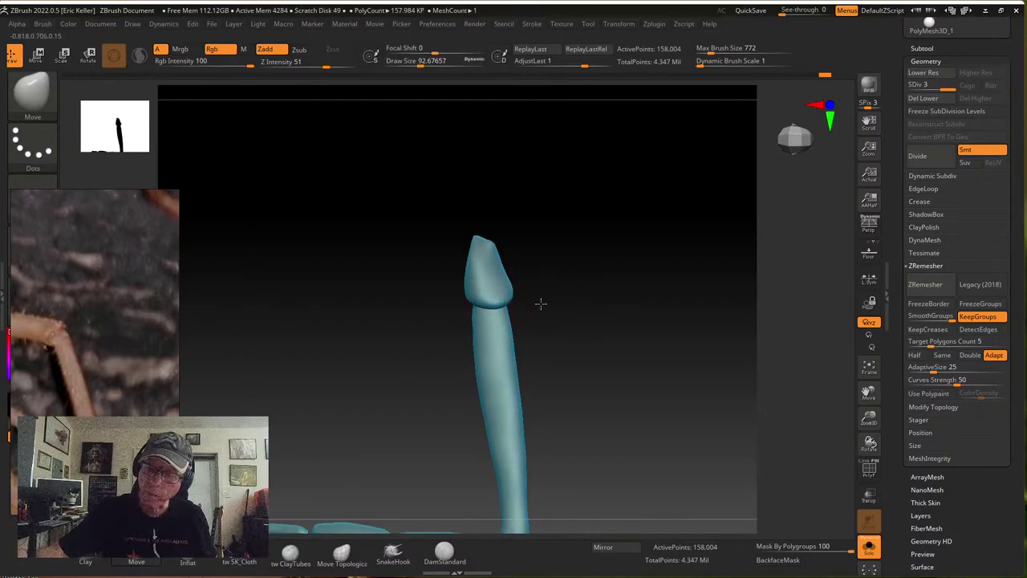
{"action": "mouse_move", "coordinate": [540, 300]}
{"action": "right_mouse_down"}
{"action": "mouse_move", "coordinate": [523, 299]}
{"action": "mouse_move", "coordinate": [547, 298]}
{"action": "right_mouse_up"}
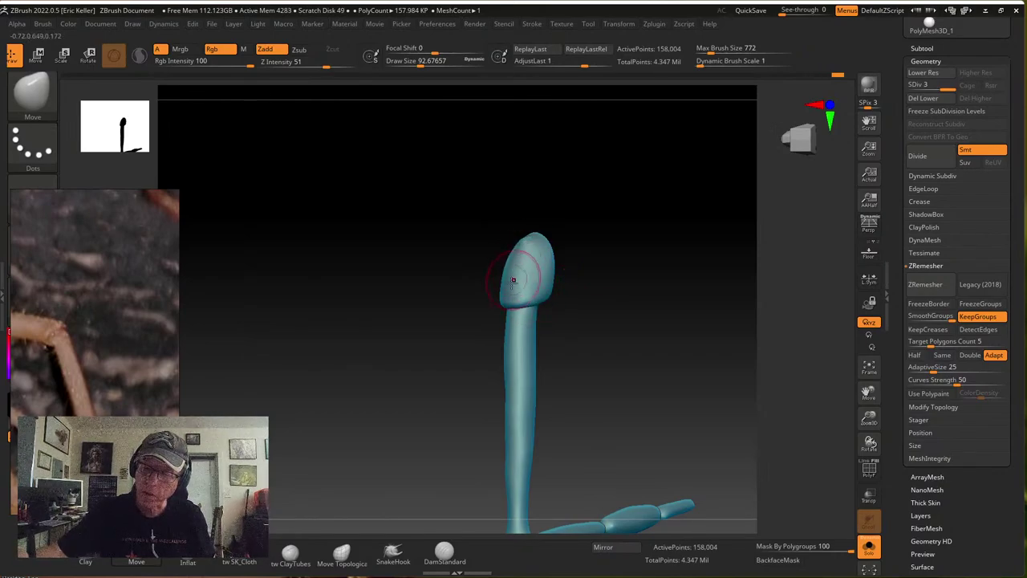
{"action": "key", "text": "ctrl+z"}
{"action": "mouse_move", "coordinate": [503, 264]}
{"action": "left_mouse_down"}
{"action": "mouse_move", "coordinate": [522, 273]}
{"action": "mouse_move", "coordinate": [542, 241]}
{"action": "mouse_move", "coordinate": [547, 292]}
{"action": "left_mouse_up"}
{"action": "mouse_move", "coordinate": [543, 295]}
{"action": "right_mouse_down"}
{"action": "mouse_move", "coordinate": [573, 272]}
{"action": "mouse_move", "coordinate": [560, 313]}
{"action": "mouse_move", "coordinate": [548, 314]}
{"action": "mouse_move", "coordinate": [567, 318]}
{"action": "right_mouse_up"}
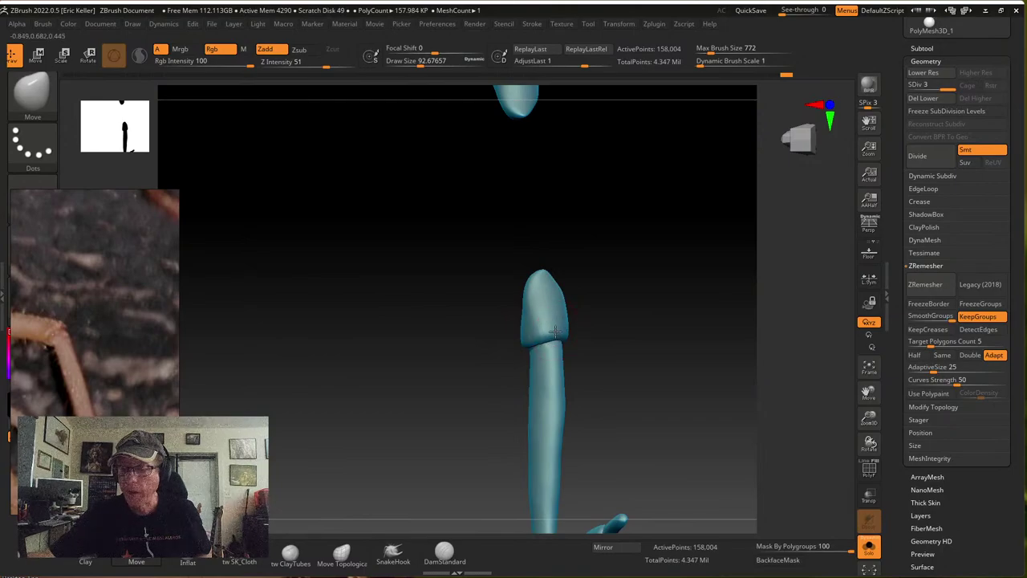
Adjust the short upper segment's silhouette and flare its rim around the long segment with the Move brush
{"action": "left_click_drag", "start_coordinate": [530, 332], "coordinate": [536, 335]}
{"action": "right_click_drag", "start_coordinate": [556, 335], "coordinate": [567, 319]}
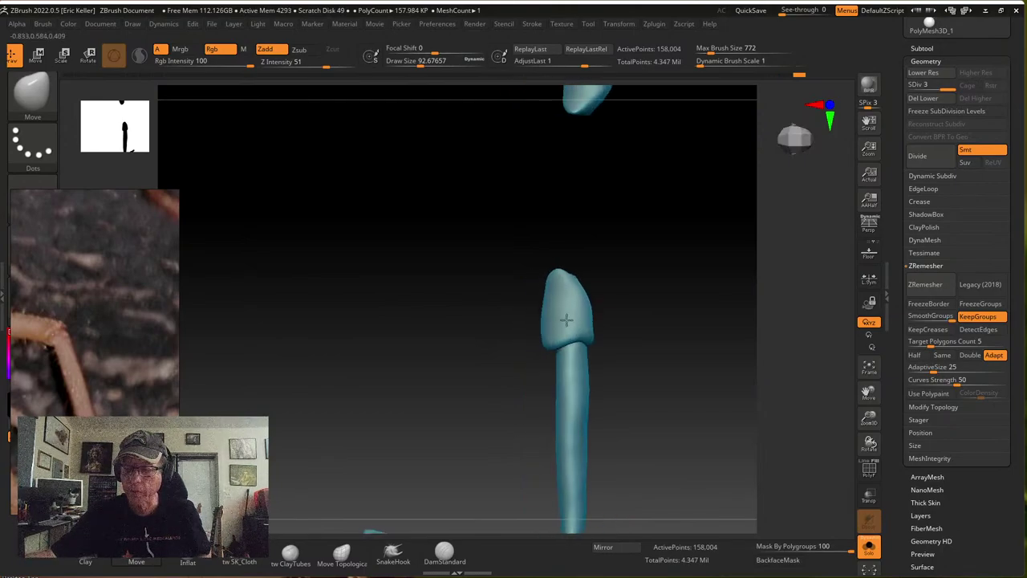
{"action": "left_click_drag", "start_coordinate": [567, 318], "coordinate": [581, 321]}
{"action": "right_click_drag", "start_coordinate": [578, 329], "coordinate": [602, 313]}
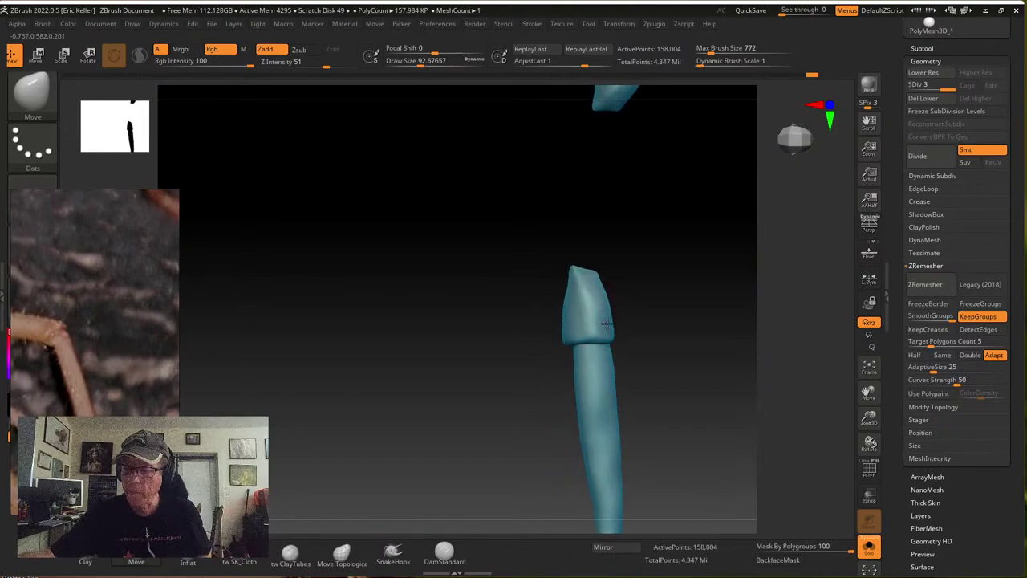
{"action": "left_click_drag", "start_coordinate": [588, 301], "coordinate": [583, 289]}
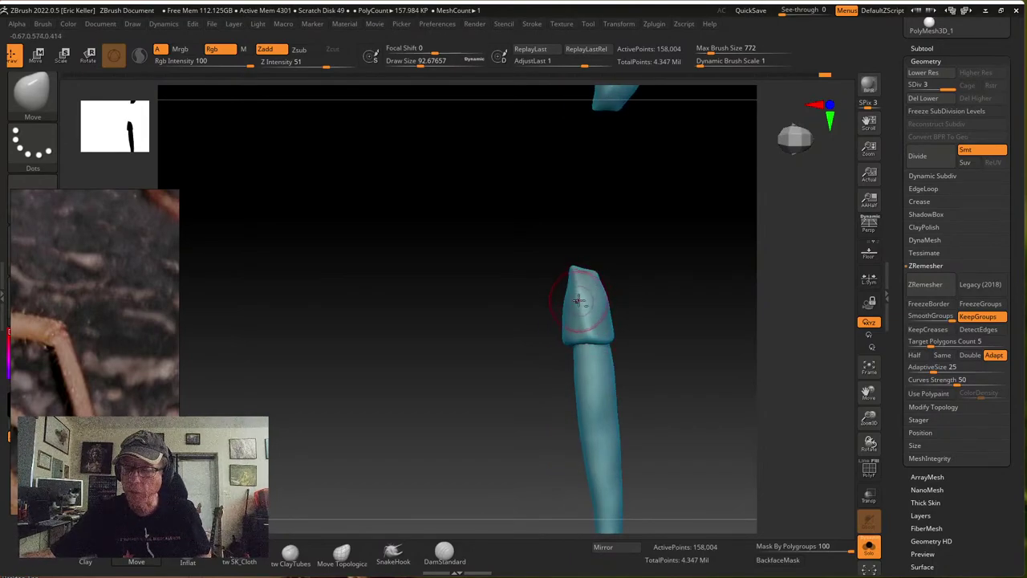
{"action": "right_click_drag", "start_coordinate": [578, 300], "coordinate": [574, 326]}
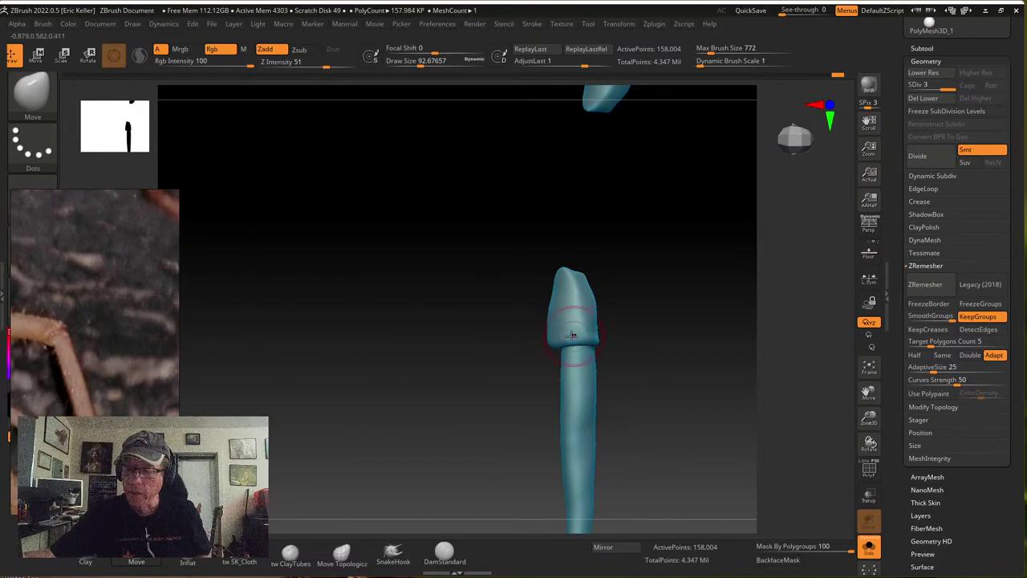
{"action": "mouse_move", "coordinate": [582, 318]}
{"action": "left_mouse_down"}
{"action": "mouse_move", "coordinate": [589, 296]}
{"action": "mouse_move", "coordinate": [591, 307]}
{"action": "left_mouse_up"}
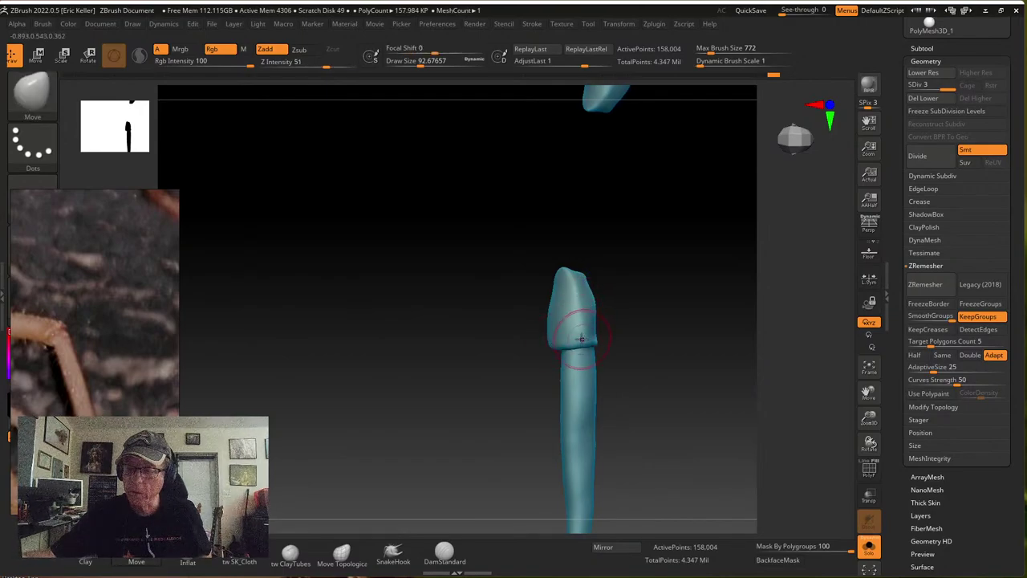
{"action": "mouse_move", "coordinate": [580, 327]}
{"action": "right_mouse_down"}
{"action": "mouse_move", "coordinate": [626, 337]}
{"action": "mouse_move", "coordinate": [560, 339]}
{"action": "mouse_move", "coordinate": [608, 355]}
{"action": "mouse_move", "coordinate": [695, 291]}
{"action": "mouse_move", "coordinate": [635, 318]}
{"action": "mouse_move", "coordinate": [596, 279]}
{"action": "mouse_move", "coordinate": [567, 335]}
{"action": "mouse_move", "coordinate": [592, 407]}
{"action": "right_mouse_up"}
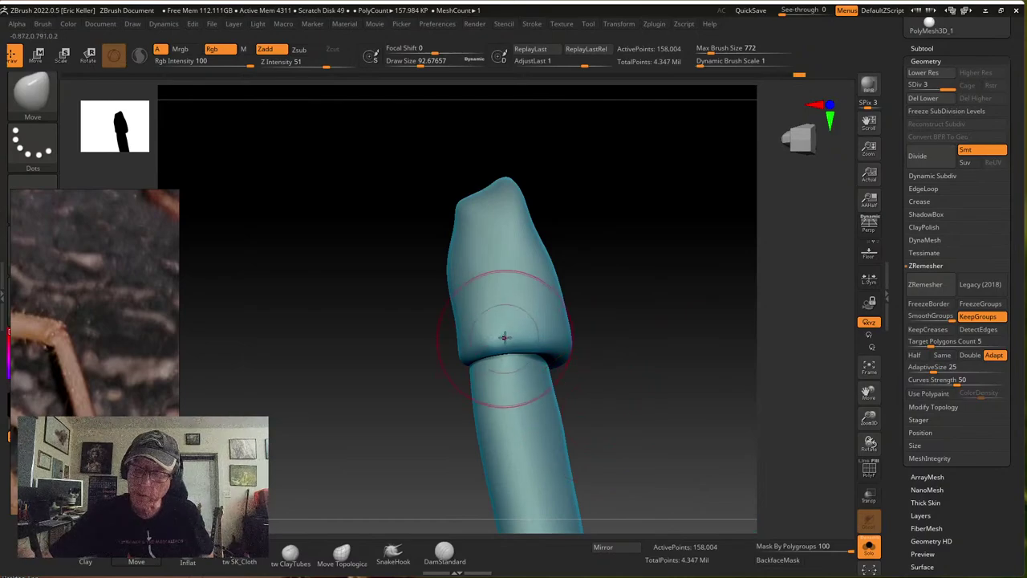
Reduce the Move brush draw size to about 57 and pull the upper segment's rim down over the long segment
{"action": "key", "text": "s"}
{"action": "left_click_drag", "start_coordinate": [504, 338], "coordinate": [496, 339]}
{"action": "mouse_move", "coordinate": [496, 340]}
{"action": "left_mouse_down"}
{"action": "mouse_move", "coordinate": [497, 352]}
{"action": "mouse_move", "coordinate": [525, 354]}
{"action": "left_mouse_up"}
{"action": "left_click_drag", "start_coordinate": [537, 343], "coordinate": [550, 352]}
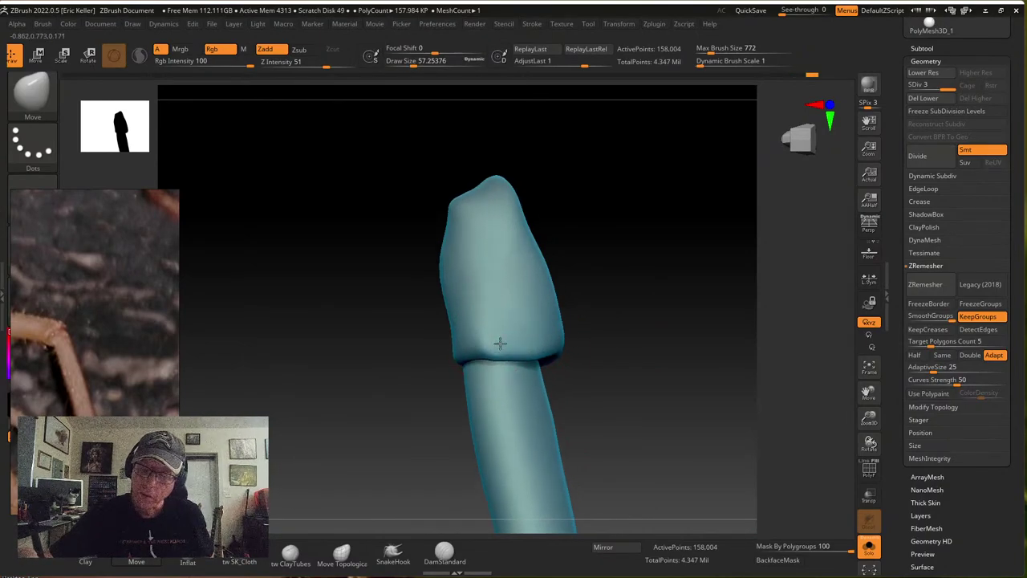
{"action": "right_click_drag", "start_coordinate": [500, 342], "coordinate": [476, 345]}
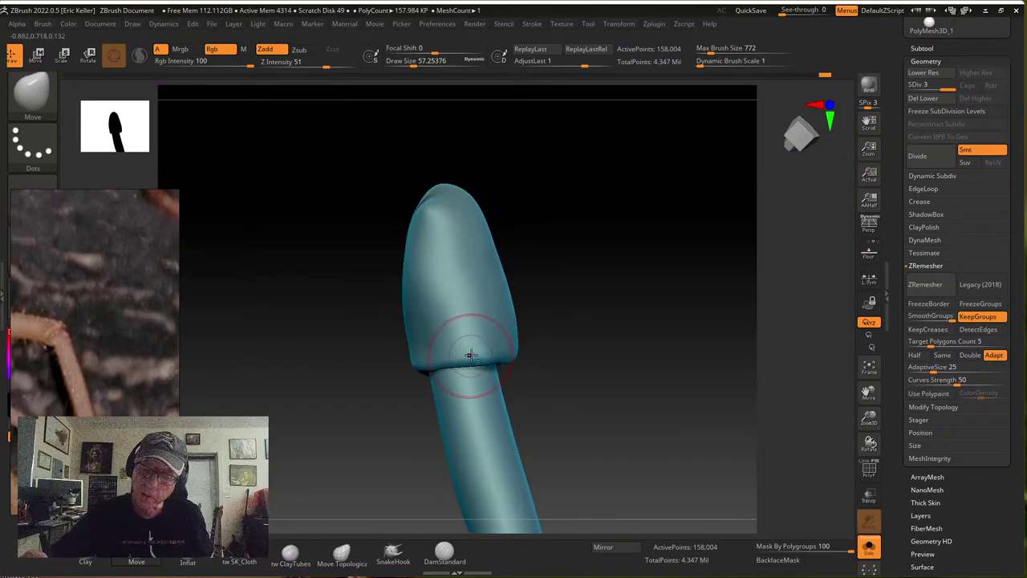
{"action": "mouse_move", "coordinate": [458, 347]}
{"action": "right_mouse_down"}
{"action": "mouse_move", "coordinate": [483, 356]}
{"action": "mouse_move", "coordinate": [498, 425]}
{"action": "right_mouse_up"}
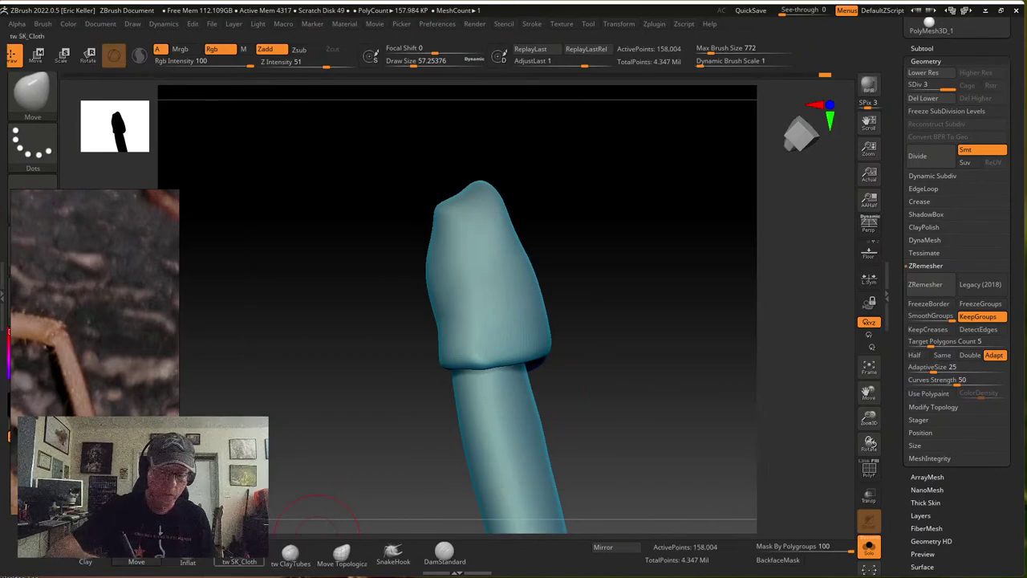
Switch to the SK_Cloth brush at draw size about 16 and start a raised lip along the upper segment's rim
{"action": "left_click", "coordinate": [239, 562]}
{"action": "key", "text": "s"}
{"action": "left_click_drag", "start_coordinate": [591, 345], "coordinate": [584, 345]}
{"action": "right_click_drag", "start_coordinate": [592, 326], "coordinate": [582, 277]}
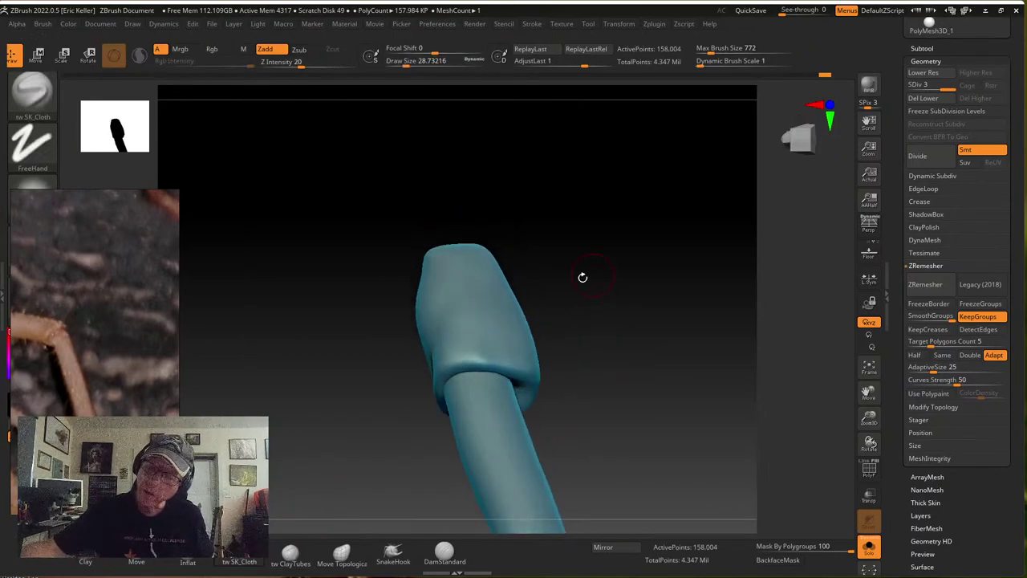
{"action": "key", "text": "s"}
{"action": "left_click_drag", "start_coordinate": [479, 339], "coordinate": [489, 364]}
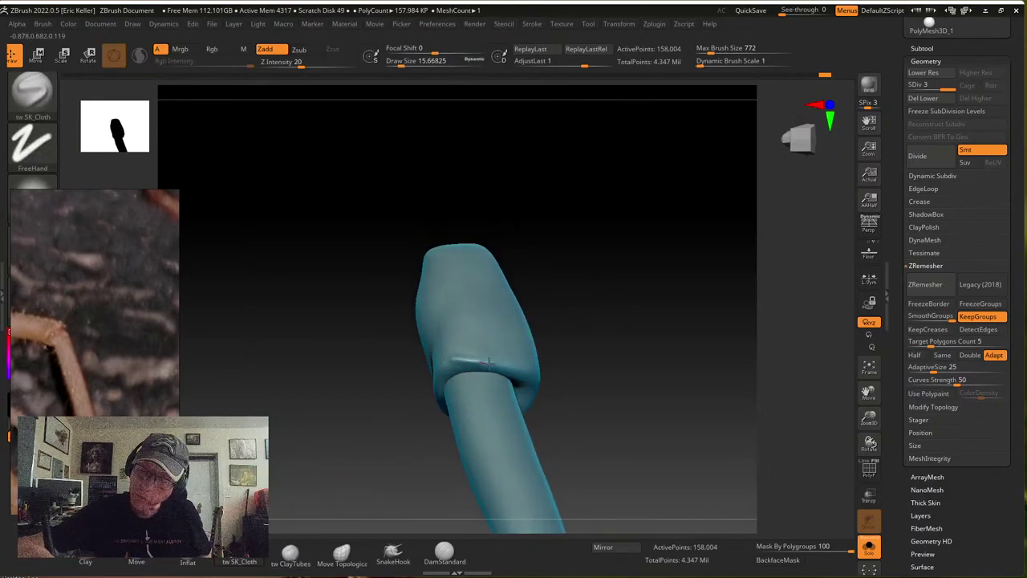
{"action": "right_click_drag", "start_coordinate": [514, 377], "coordinate": [445, 366]}
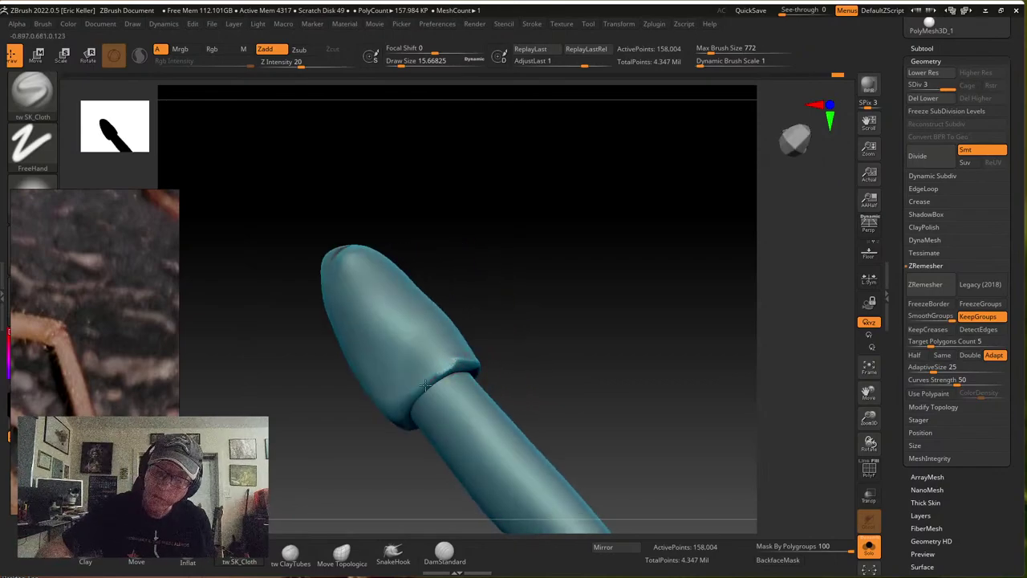
Continue the raised SK_Cloth lip around the remaining sides of the upper segment's rim
{"action": "mouse_move", "coordinate": [426, 385]}
{"action": "left_mouse_down"}
{"action": "mouse_move", "coordinate": [395, 427]}
{"action": "mouse_move", "coordinate": [468, 359]}
{"action": "mouse_move", "coordinate": [396, 424]}
{"action": "left_mouse_up"}
{"action": "left_click_drag", "start_coordinate": [485, 343], "coordinate": [545, 310]}
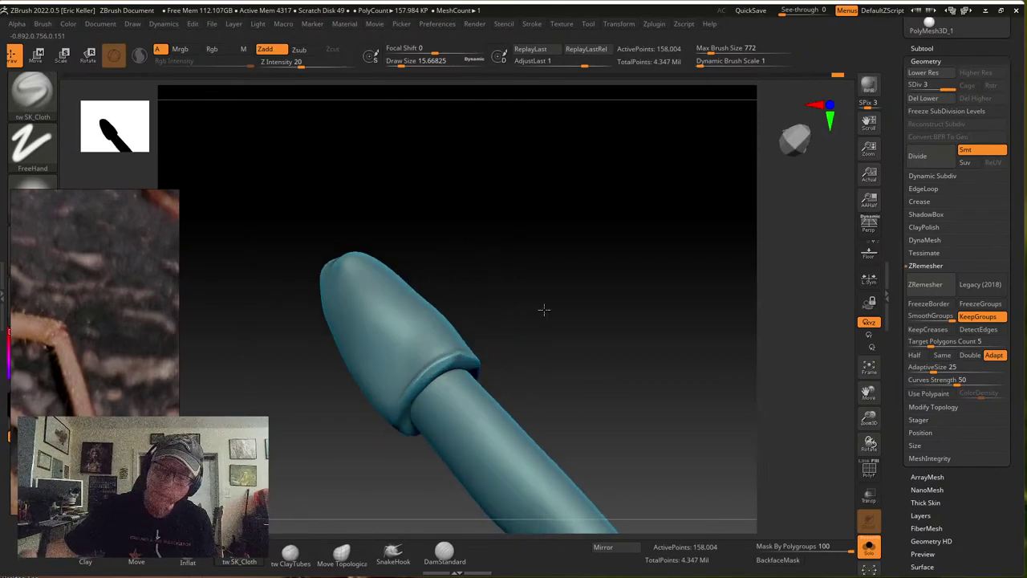
{"action": "right_click_drag", "start_coordinate": [544, 308], "coordinate": [502, 280]}
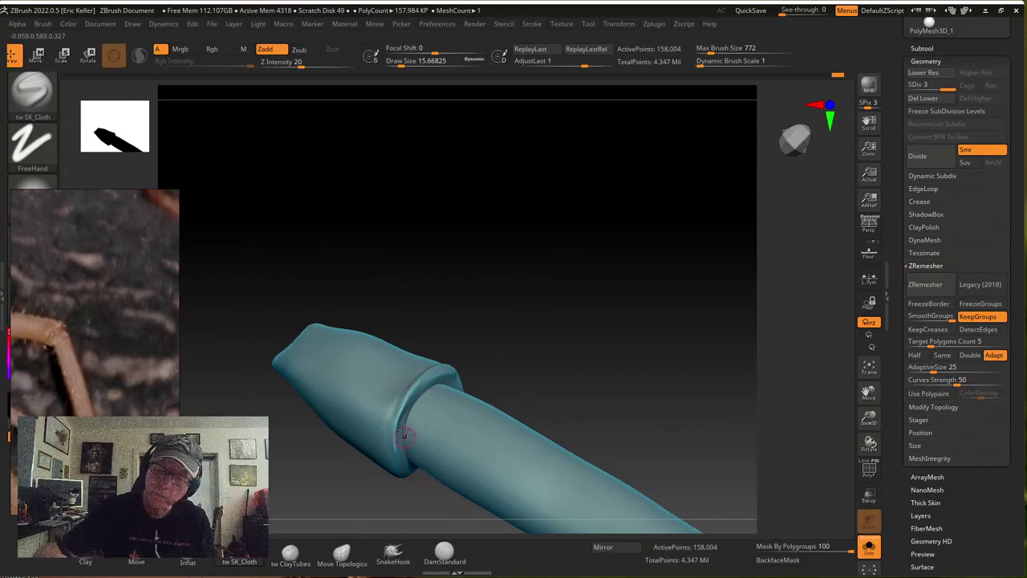
{"action": "right_click_drag", "start_coordinate": [404, 431], "coordinate": [402, 360]}
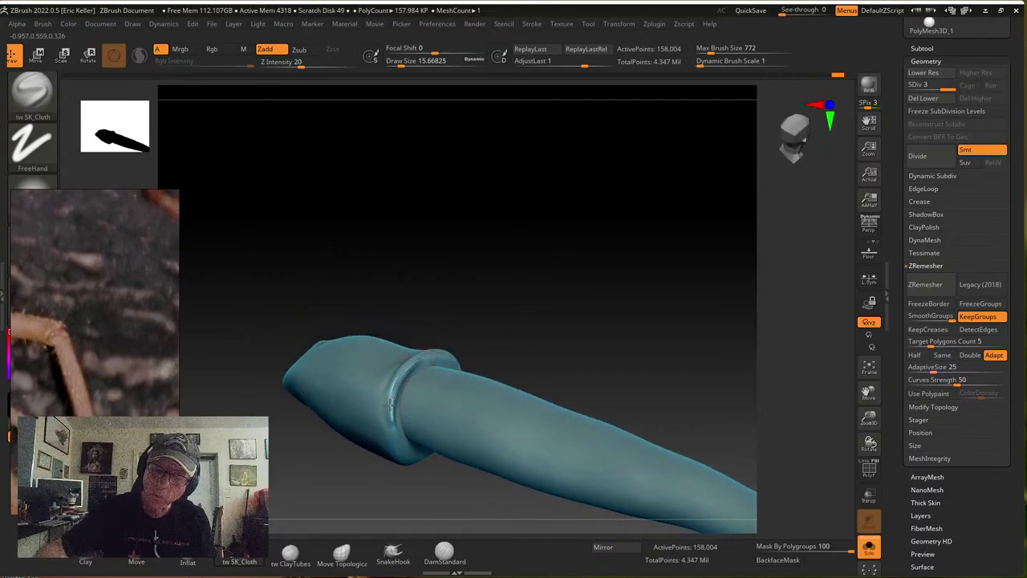
{"action": "mouse_move", "coordinate": [392, 402]}
{"action": "right_mouse_down"}
{"action": "mouse_move", "coordinate": [412, 374]}
{"action": "mouse_move", "coordinate": [393, 439]}
{"action": "mouse_move", "coordinate": [409, 418]}
{"action": "mouse_move", "coordinate": [385, 374]}
{"action": "right_mouse_up"}
{"action": "left_click_drag", "start_coordinate": [386, 369], "coordinate": [382, 401]}
{"action": "mouse_move", "coordinate": [410, 435]}
{"action": "right_mouse_down"}
{"action": "mouse_move", "coordinate": [392, 387]}
{"action": "mouse_move", "coordinate": [415, 427]}
{"action": "mouse_move", "coordinate": [390, 447]}
{"action": "right_mouse_up"}
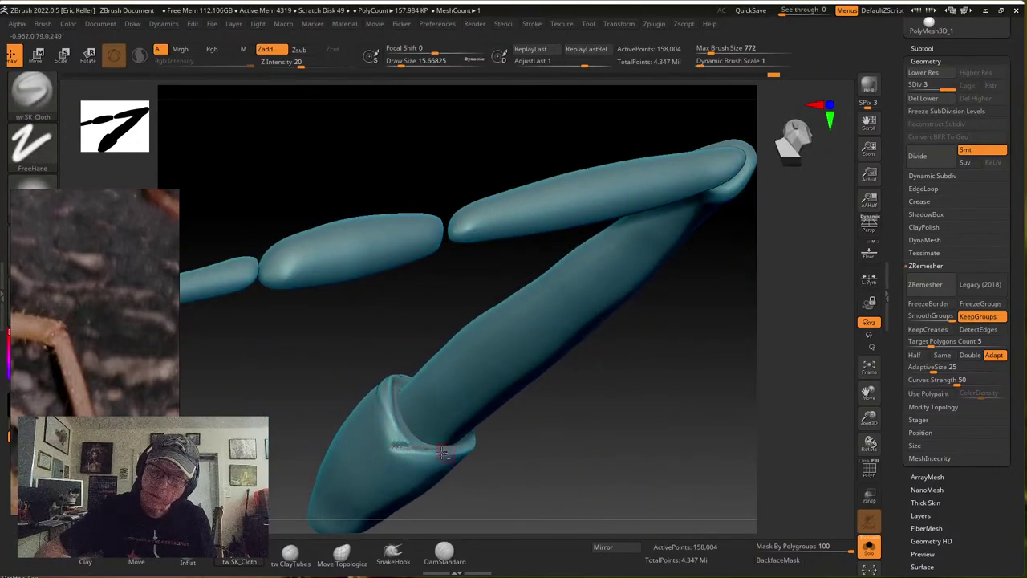
Smooth the rough stroke marks along the raised lip of the upper segment
{"action": "key", "text": "shift"}
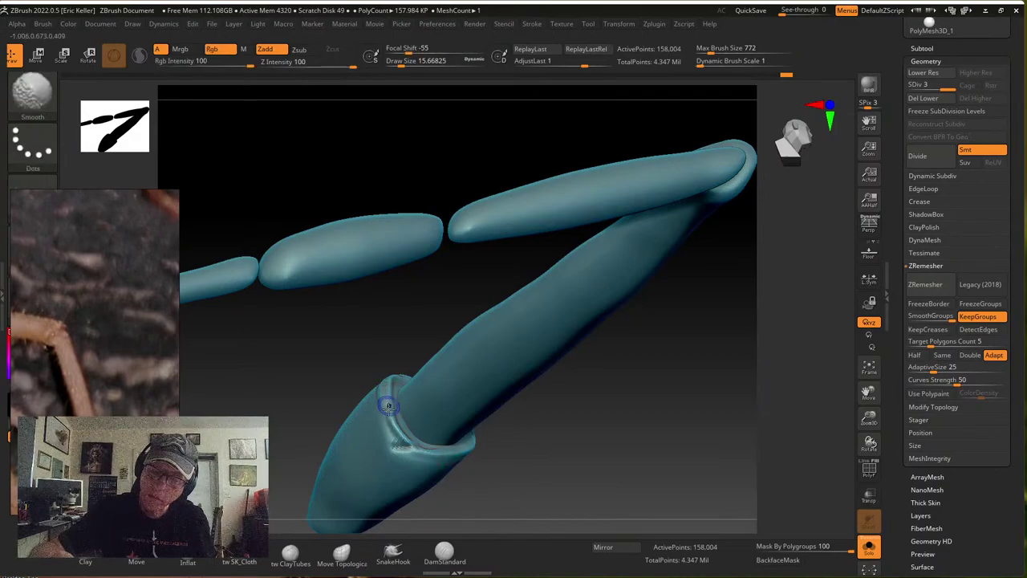
{"action": "mouse_move", "coordinate": [388, 407]}
{"action": "left_mouse_down", "text": "shift"}
{"action": "mouse_move", "coordinate": [414, 456]}
{"action": "mouse_move", "coordinate": [382, 390]}
{"action": "left_mouse_up", "text": "shift"}
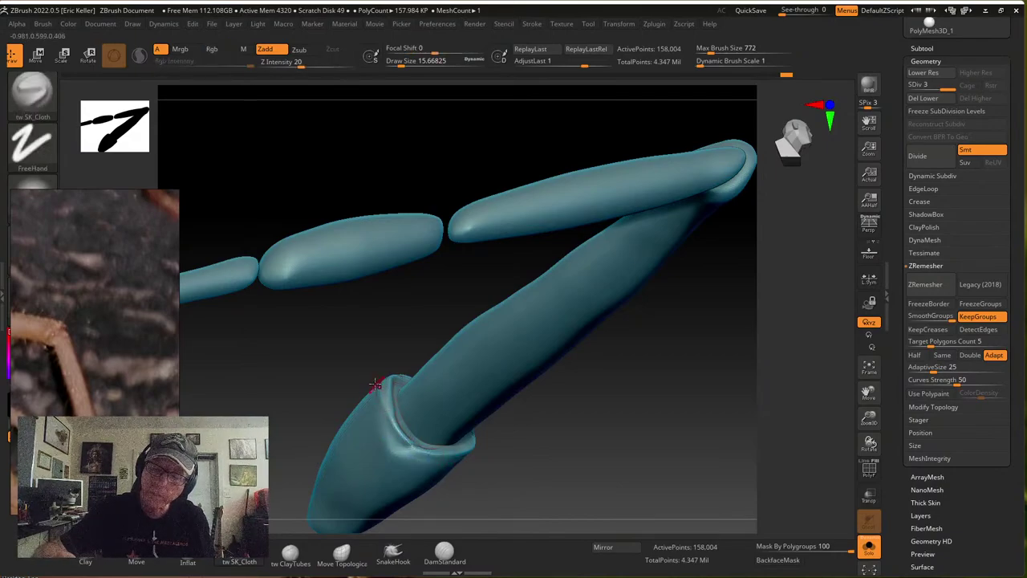
{"action": "right_click_drag", "start_coordinate": [454, 426], "coordinate": [565, 338]}
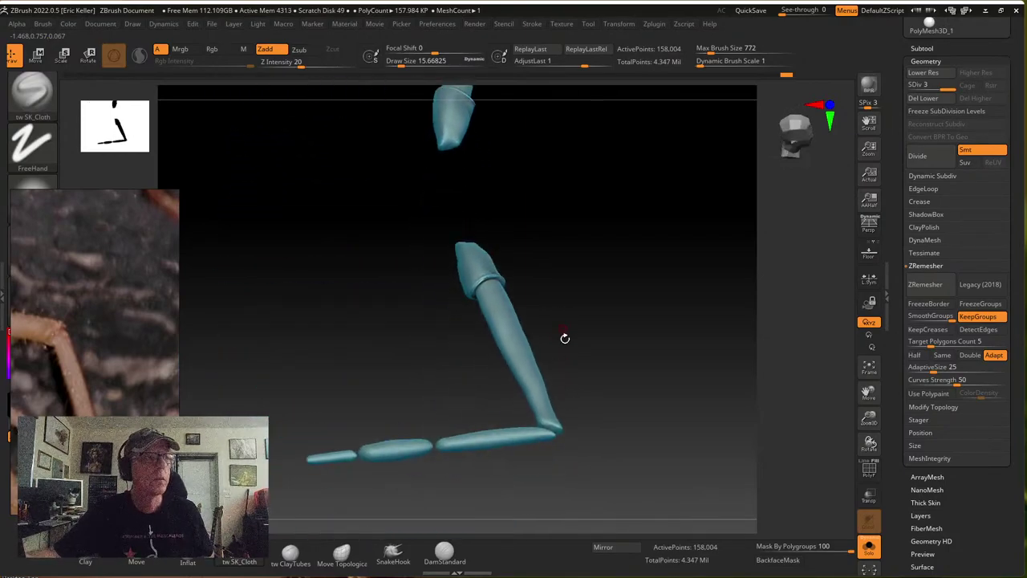
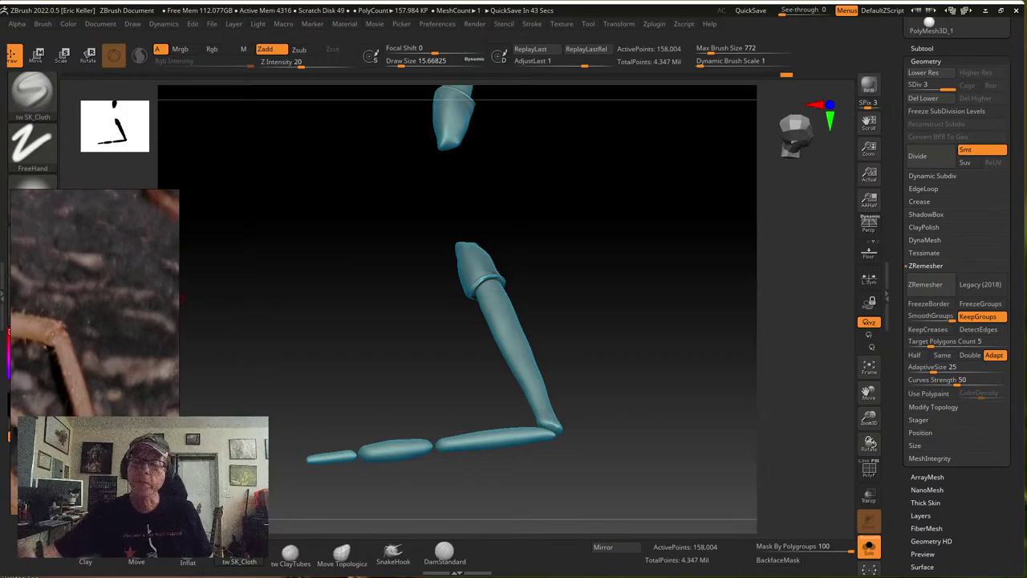
Sculpt a subtle lengthwise line on the long leg segment with SK_Cloth and soften it by smoothing
{"action": "left_click_drag", "start_coordinate": [579, 342], "coordinate": [507, 317]}
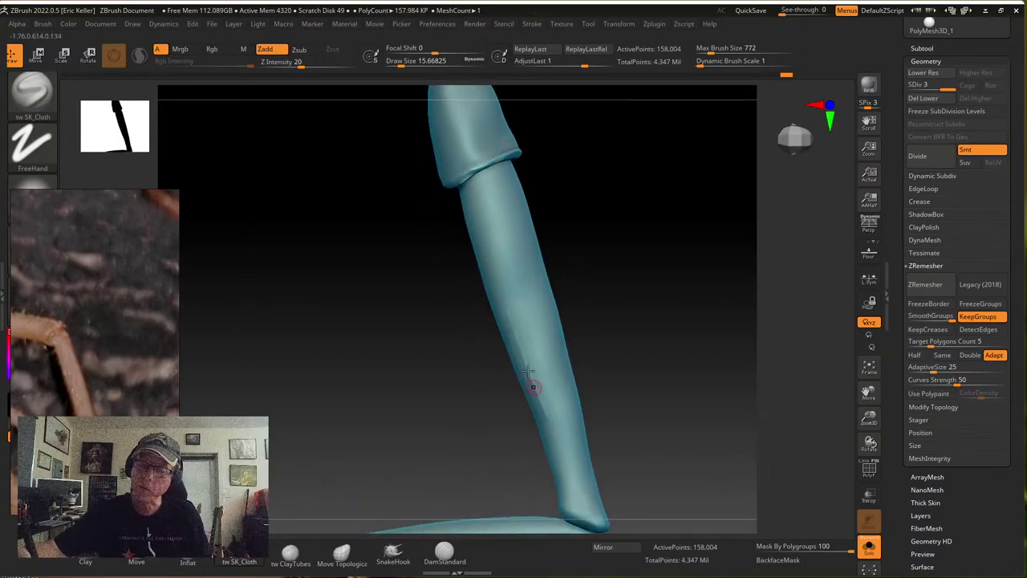
{"action": "left_click_drag", "start_coordinate": [491, 277], "coordinate": [546, 414]}
{"action": "left_click_drag", "start_coordinate": [640, 429], "coordinate": [602, 324], "text": "alt"}
{"action": "left_click_drag", "start_coordinate": [509, 287], "coordinate": [474, 227], "text": "shift"}
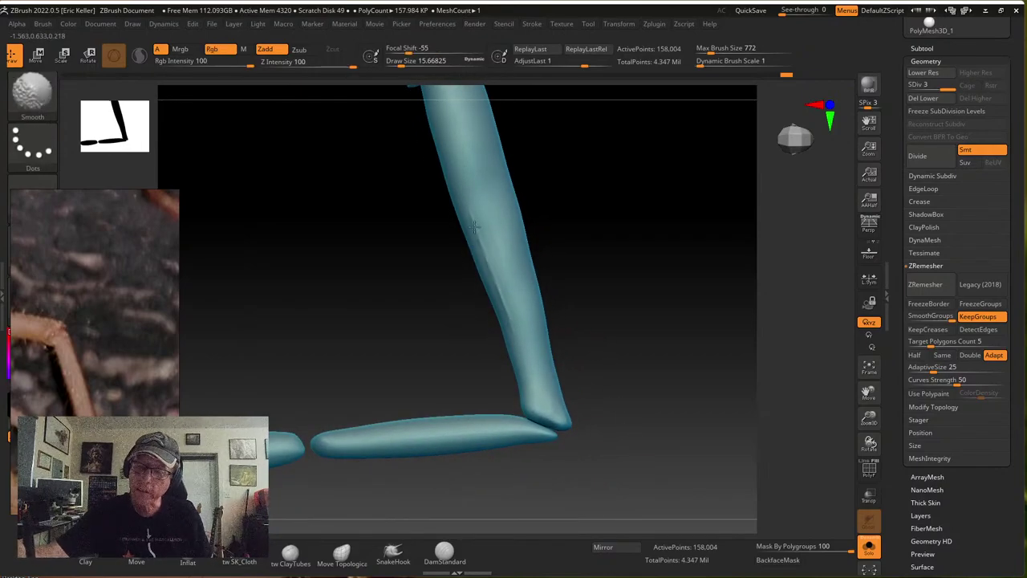
Sculpt raised lengthwise ridges on the inner side of the long leg segment's knee end with SK_Cloth at draw size about 17
{"action": "key", "text": "s"}
{"action": "left_click_drag", "start_coordinate": [584, 367], "coordinate": [593, 367]}
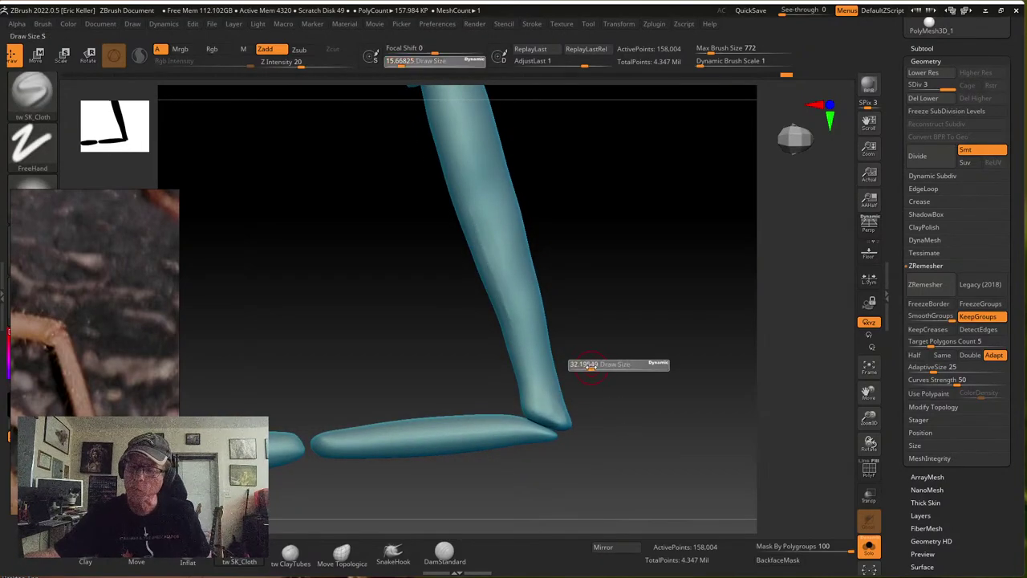
{"action": "mouse_move", "coordinate": [596, 327]}
{"action": "left_mouse_down"}
{"action": "mouse_move", "coordinate": [580, 358]}
{"action": "mouse_move", "coordinate": [598, 412]}
{"action": "left_mouse_up"}
{"action": "left_click_drag", "start_coordinate": [642, 381], "coordinate": [566, 277], "text": "alt"}
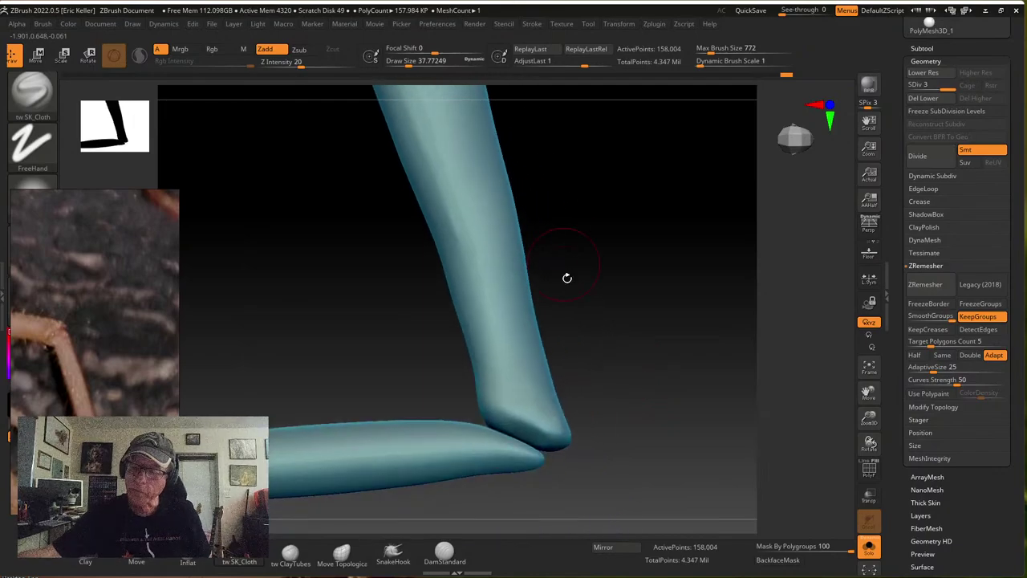
{"action": "key", "text": "s"}
{"action": "mouse_move", "coordinate": [517, 399]}
{"action": "left_mouse_down"}
{"action": "mouse_move", "coordinate": [508, 399]}
{"action": "mouse_move", "coordinate": [543, 438]}
{"action": "mouse_move", "coordinate": [532, 433]}
{"action": "mouse_move", "coordinate": [530, 402]}
{"action": "mouse_move", "coordinate": [586, 370]}
{"action": "left_mouse_up"}
{"action": "left_click_drag", "start_coordinate": [491, 374], "coordinate": [477, 358]}
{"action": "mouse_move", "coordinate": [514, 401]}
{"action": "left_mouse_down"}
{"action": "mouse_move", "coordinate": [476, 348]}
{"action": "mouse_move", "coordinate": [462, 254]}
{"action": "mouse_move", "coordinate": [482, 357]}
{"action": "left_mouse_up"}
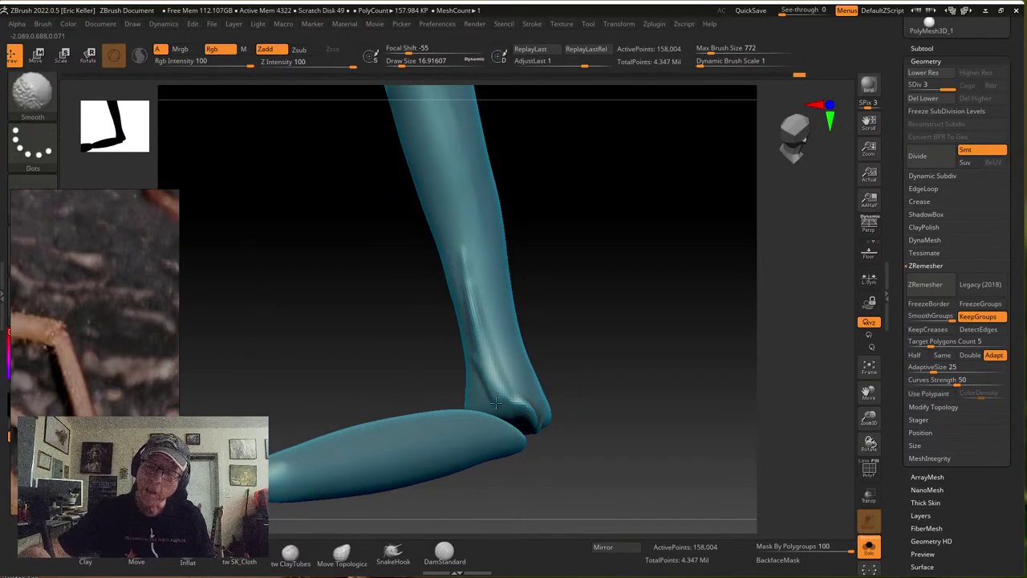
Smooth the upper ends of the ridges and add another SK_Cloth ridge line beside them along the long segment's knee end
{"action": "left_click_drag", "start_coordinate": [460, 232], "coordinate": [467, 260], "text": "shift"}
{"action": "left_click_drag", "start_coordinate": [536, 341], "coordinate": [570, 313]}
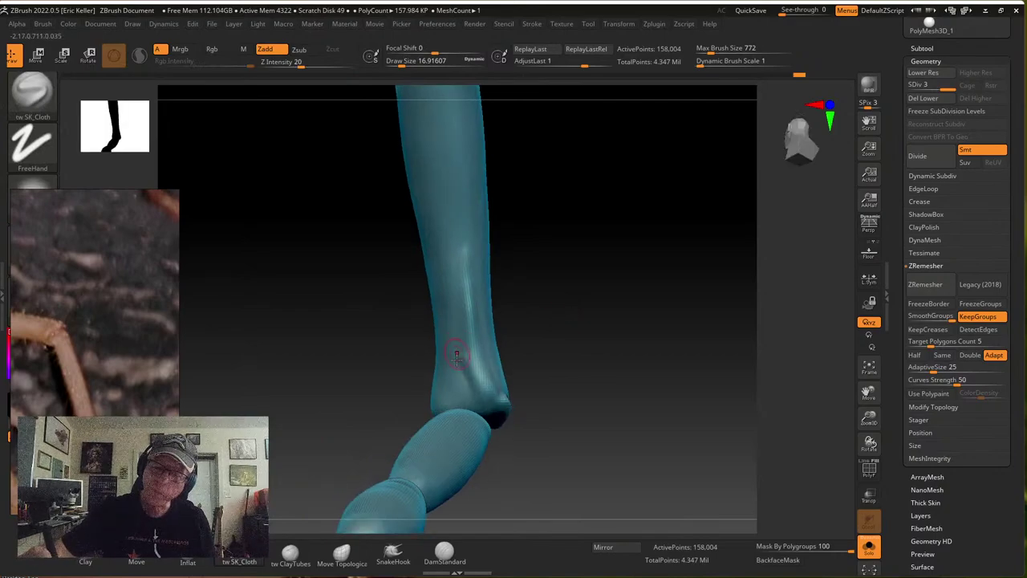
{"action": "left_click_drag", "start_coordinate": [454, 391], "coordinate": [455, 244]}
{"action": "left_click_drag", "start_coordinate": [553, 382], "coordinate": [482, 374]}
Isolate the long leg segment and shape a socket in its knee-end face with ClayTubes at draw size about 22
{"action": "left_click", "coordinate": [499, 417], "text": "ctrl+shift"}
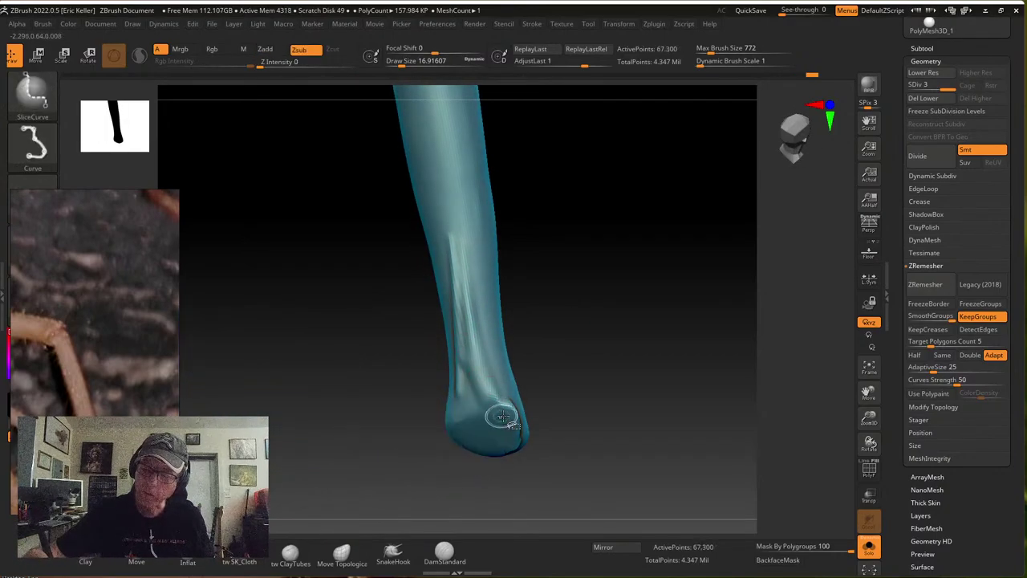
{"action": "left_click_drag", "start_coordinate": [554, 405], "coordinate": [528, 420]}
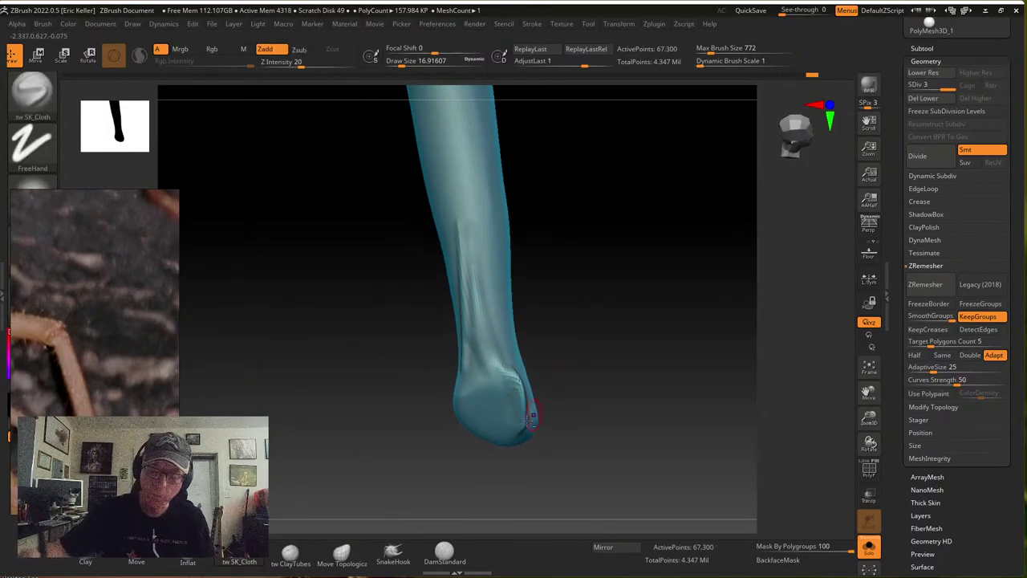
{"action": "left_click", "coordinate": [291, 554]}
{"action": "key", "text": "s"}
{"action": "left_click_drag", "start_coordinate": [594, 392], "coordinate": [588, 392]}
{"action": "mouse_move", "coordinate": [588, 393]}
{"action": "left_mouse_down"}
{"action": "mouse_move", "coordinate": [591, 383]}
{"action": "mouse_move", "coordinate": [565, 383]}
{"action": "left_mouse_up"}
{"action": "key", "text": "s"}
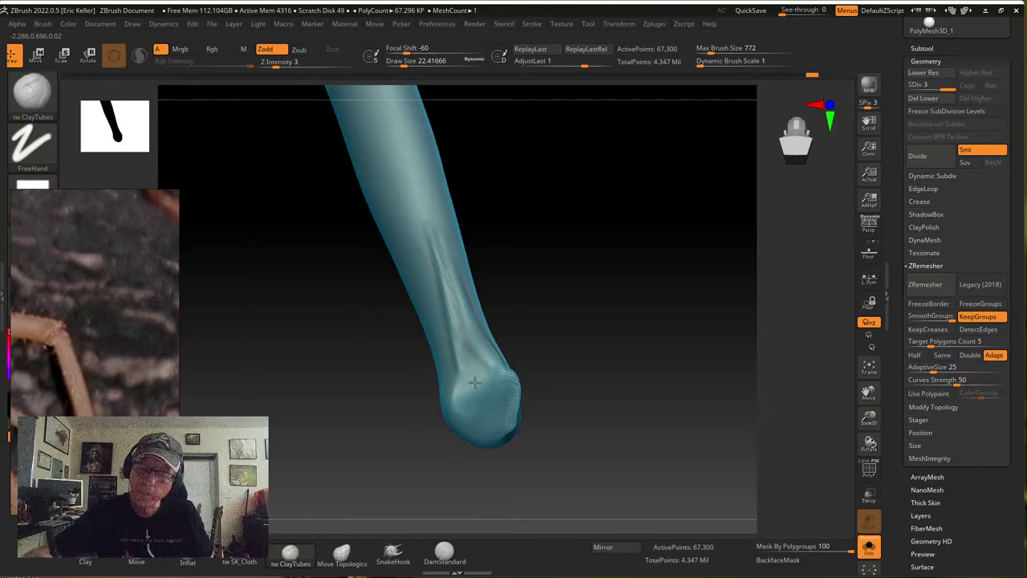
{"action": "mouse_move", "coordinate": [474, 383]}
{"action": "right_mouse_down"}
{"action": "mouse_move", "coordinate": [530, 348]}
{"action": "mouse_move", "coordinate": [481, 386]}
{"action": "right_mouse_up"}
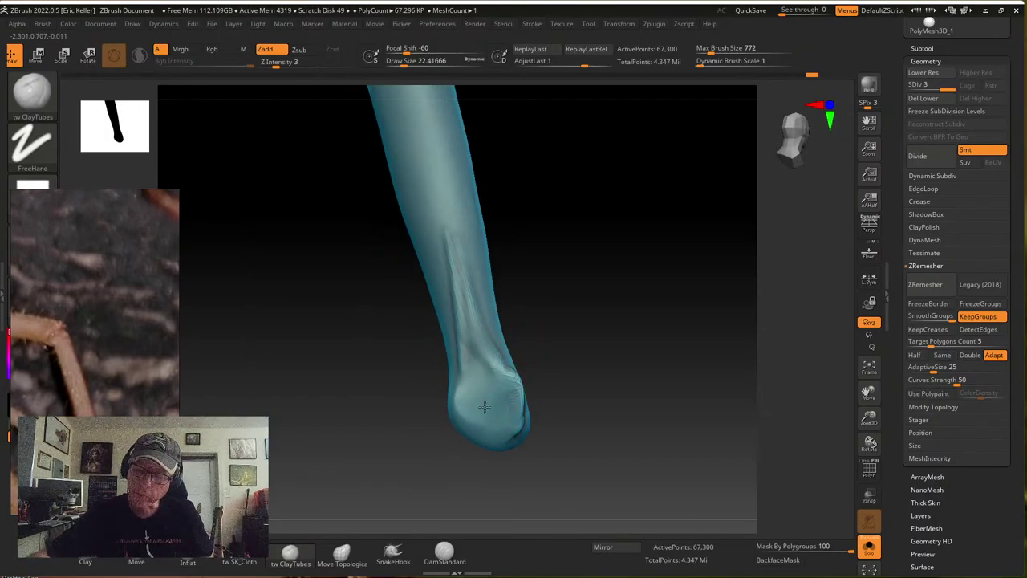
{"action": "mouse_move", "coordinate": [472, 377]}
{"action": "right_mouse_down"}
{"action": "mouse_move", "coordinate": [531, 369]}
{"action": "mouse_move", "coordinate": [490, 402]}
{"action": "right_mouse_up"}
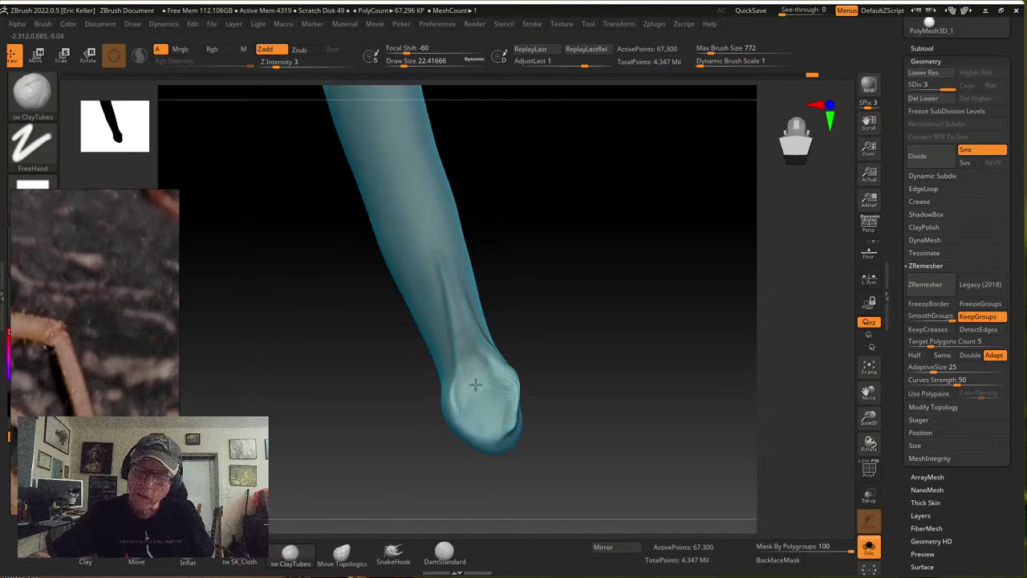
{"action": "left_click_drag", "start_coordinate": [469, 398], "coordinate": [471, 373]}
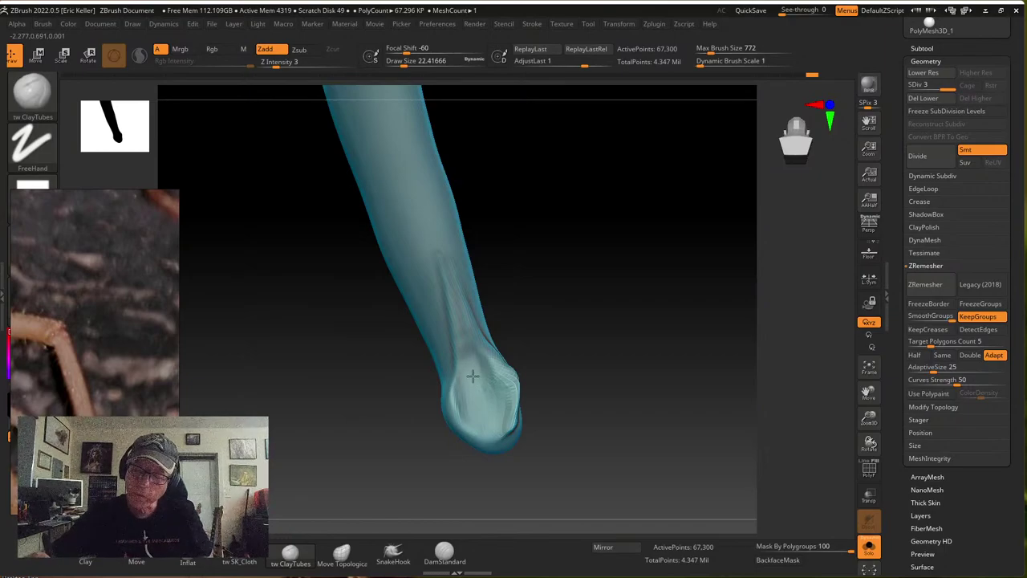
Refine the socket's hollow and rim with light ClayTubes strokes, smoothing the rim where it meets the ridges
{"action": "right_click_drag", "start_coordinate": [490, 372], "coordinate": [531, 358]}
{"action": "left_click_drag", "start_coordinate": [491, 363], "coordinate": [501, 401], "text": "shift"}
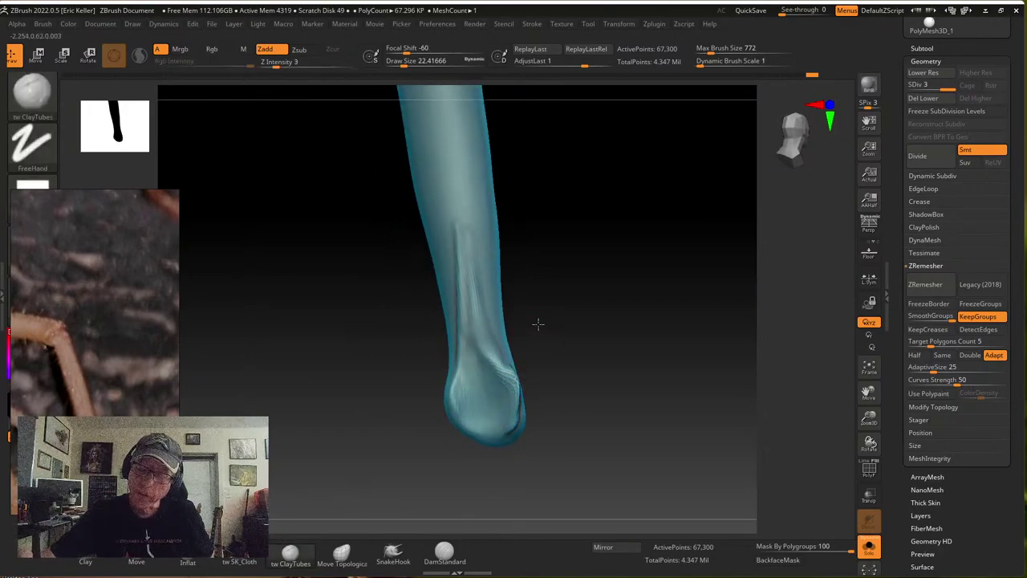
{"action": "right_click_drag", "start_coordinate": [537, 323], "coordinate": [488, 381]}
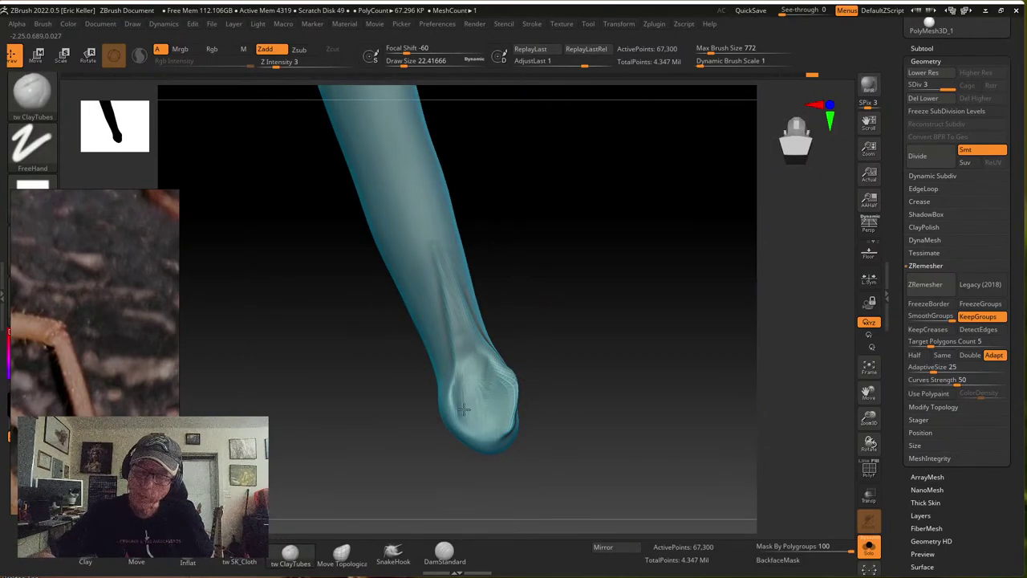
{"action": "left_click_drag", "start_coordinate": [464, 408], "coordinate": [468, 419]}
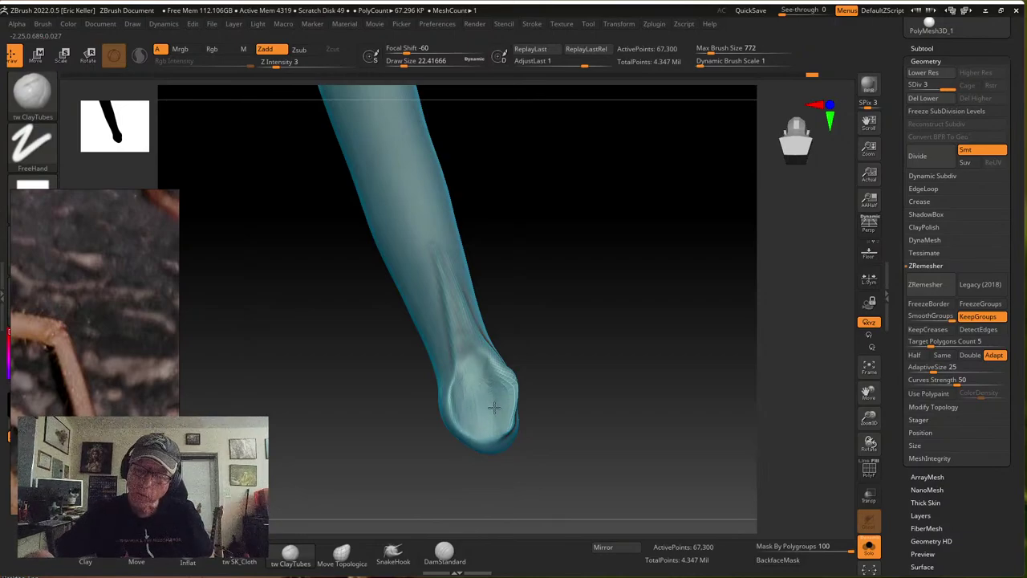
{"action": "right_click_drag", "start_coordinate": [484, 408], "coordinate": [500, 345]}
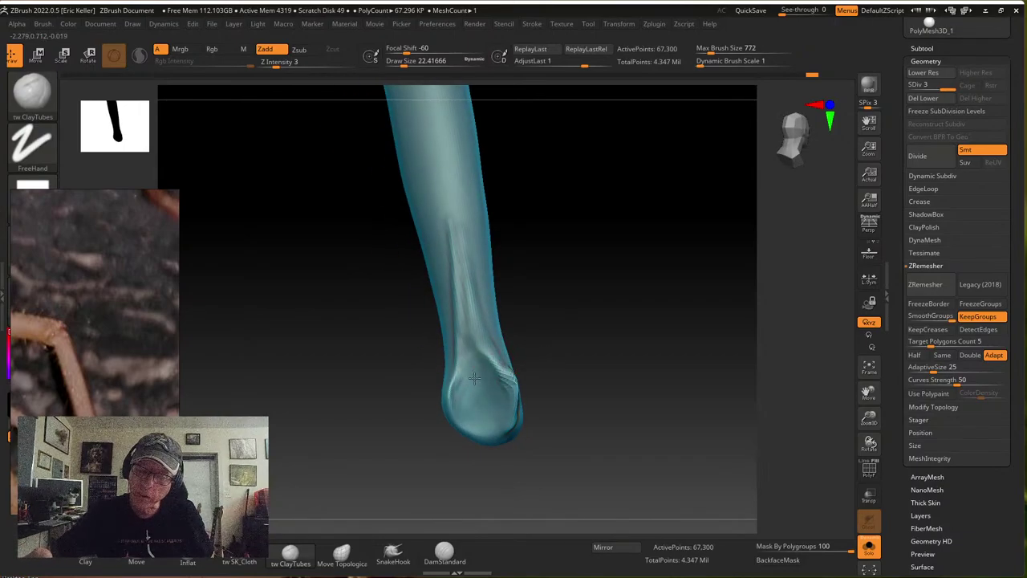
{"action": "right_click_drag", "start_coordinate": [474, 396], "coordinate": [551, 361], "text": "alt"}
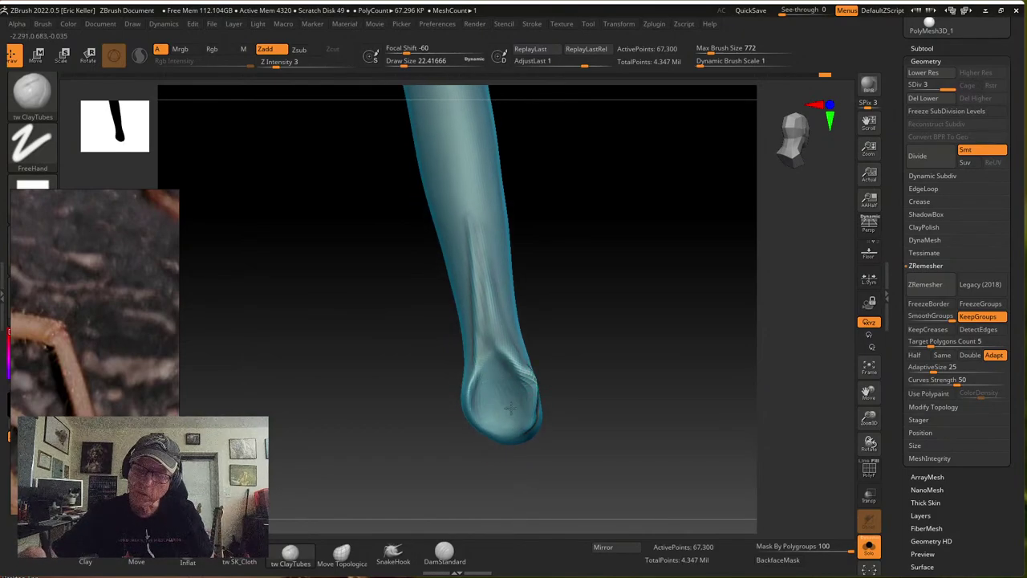
{"action": "mouse_move", "coordinate": [511, 407]}
{"action": "right_mouse_down"}
{"action": "mouse_move", "coordinate": [541, 350]}
{"action": "mouse_move", "coordinate": [533, 367]}
{"action": "mouse_move", "coordinate": [514, 362]}
{"action": "right_mouse_up"}
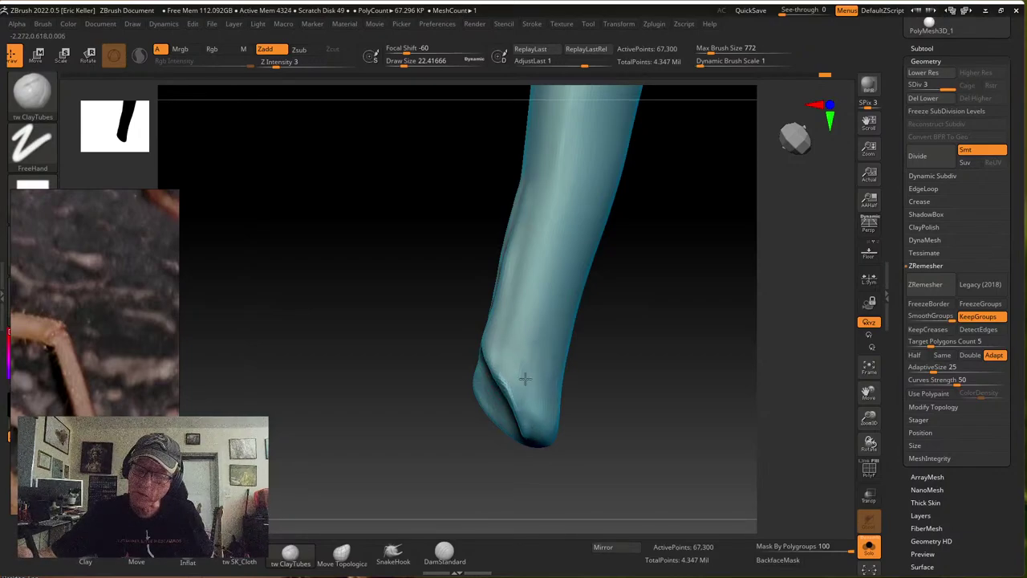
Shape the outer side of the isolated segment's knee end with ClayTubes and show all leg segments again
{"action": "mouse_move", "coordinate": [563, 375]}
{"action": "right_mouse_down"}
{"action": "mouse_move", "coordinate": [529, 319]}
{"action": "mouse_move", "coordinate": [547, 373]}
{"action": "mouse_move", "coordinate": [573, 393]}
{"action": "right_mouse_up"}
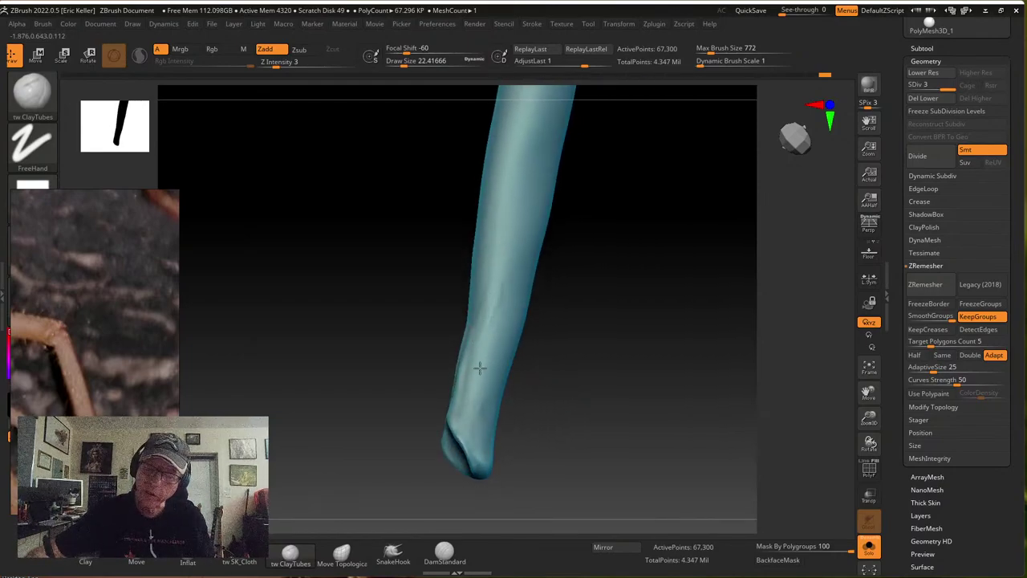
{"action": "mouse_move", "coordinate": [479, 367]}
{"action": "right_mouse_down"}
{"action": "mouse_move", "coordinate": [468, 360]}
{"action": "mouse_move", "coordinate": [470, 412]}
{"action": "right_mouse_up"}
{"action": "right_click_drag", "start_coordinate": [481, 450], "coordinate": [495, 434]}
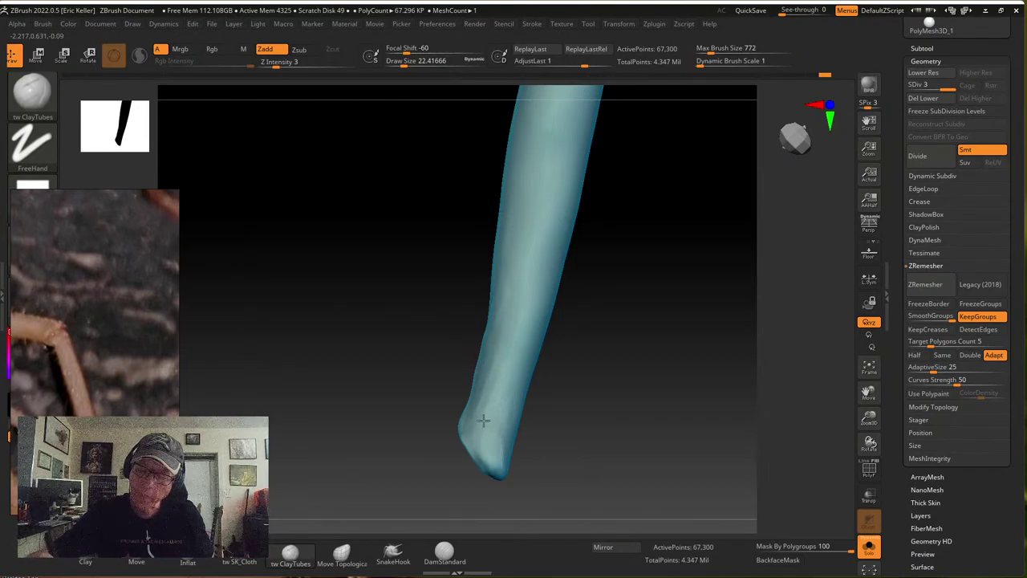
{"action": "right_click_drag", "start_coordinate": [592, 407], "coordinate": [601, 383], "text": "alt"}
{"action": "left_click", "coordinate": [626, 430], "text": "ctrl+shift"}
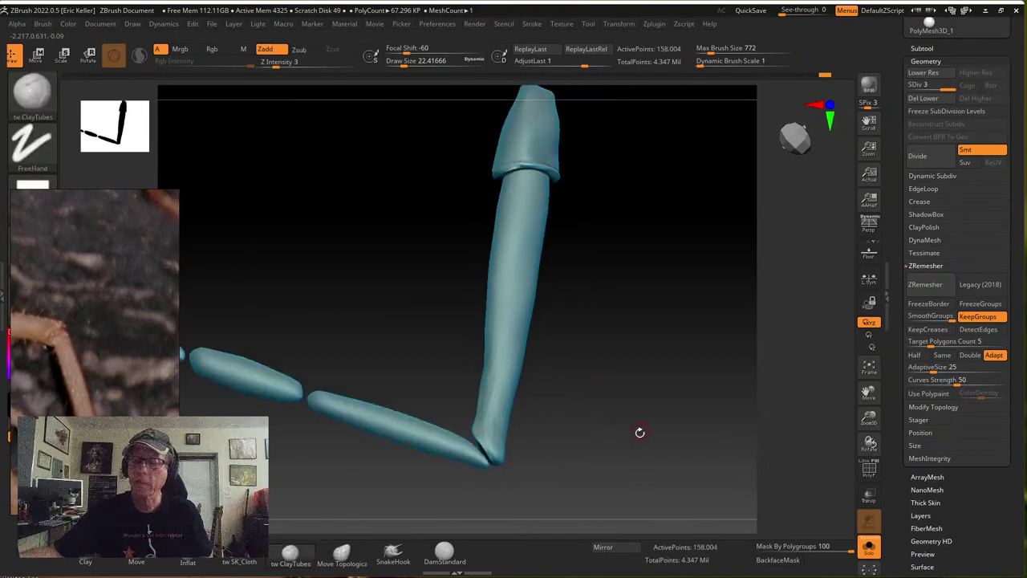
{"action": "right_click_drag", "start_coordinate": [639, 431], "coordinate": [634, 439]}
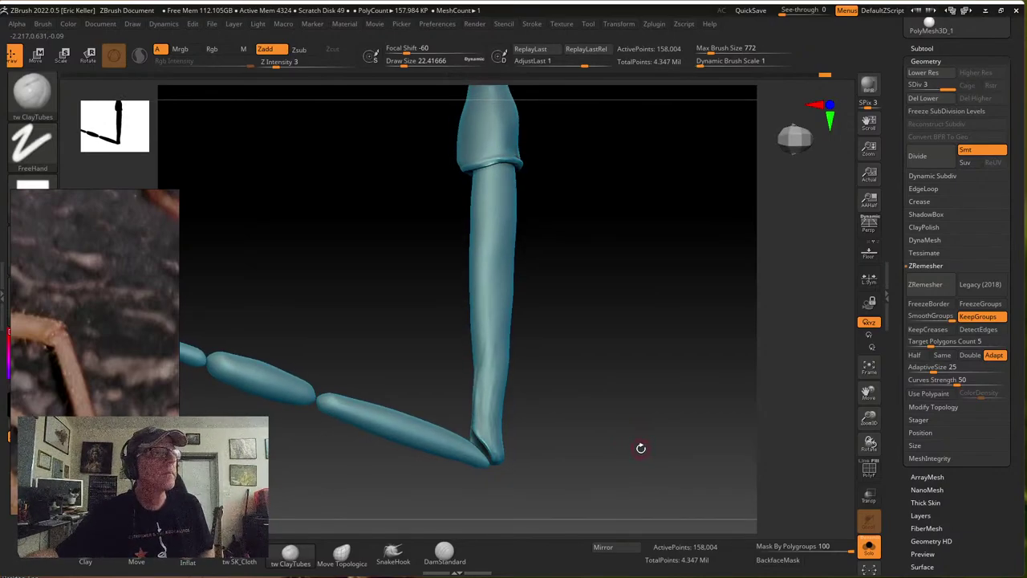
{"action": "right_click_drag", "start_coordinate": [628, 433], "coordinate": [499, 416]}
Isolate the long segment again and rework the socket's interior and rim with ClayTubes at draw size about 22, smoothing the outer side
{"action": "left_click", "coordinate": [521, 400], "text": "ctrl+shift"}
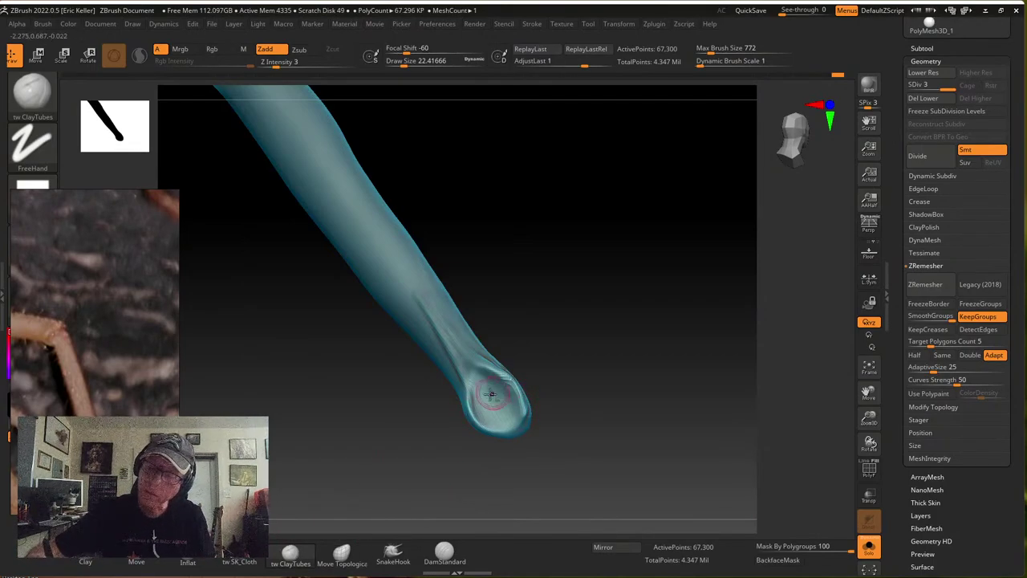
{"action": "key", "text": "s"}
{"action": "left_click_drag", "start_coordinate": [489, 389], "coordinate": [484, 389]}
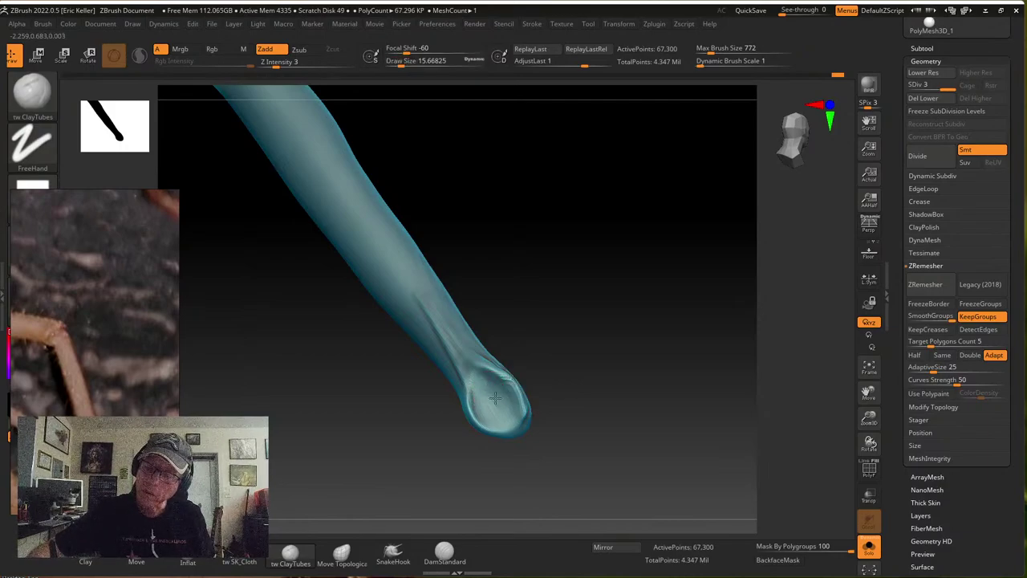
{"action": "key", "text": "s"}
{"action": "left_click_drag", "start_coordinate": [484, 396], "coordinate": [489, 397]}
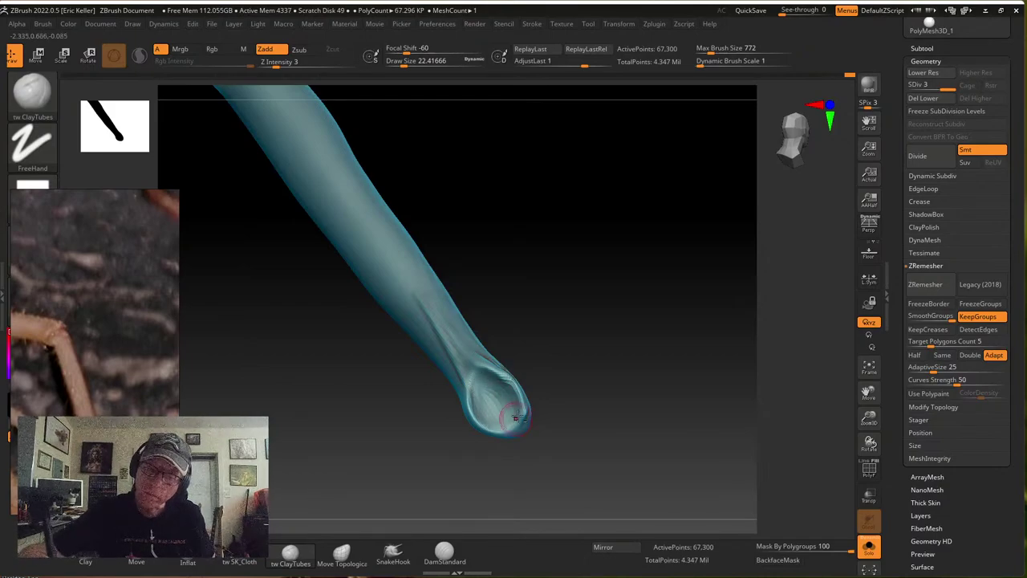
{"action": "left_click_drag", "start_coordinate": [498, 425], "coordinate": [513, 391]}
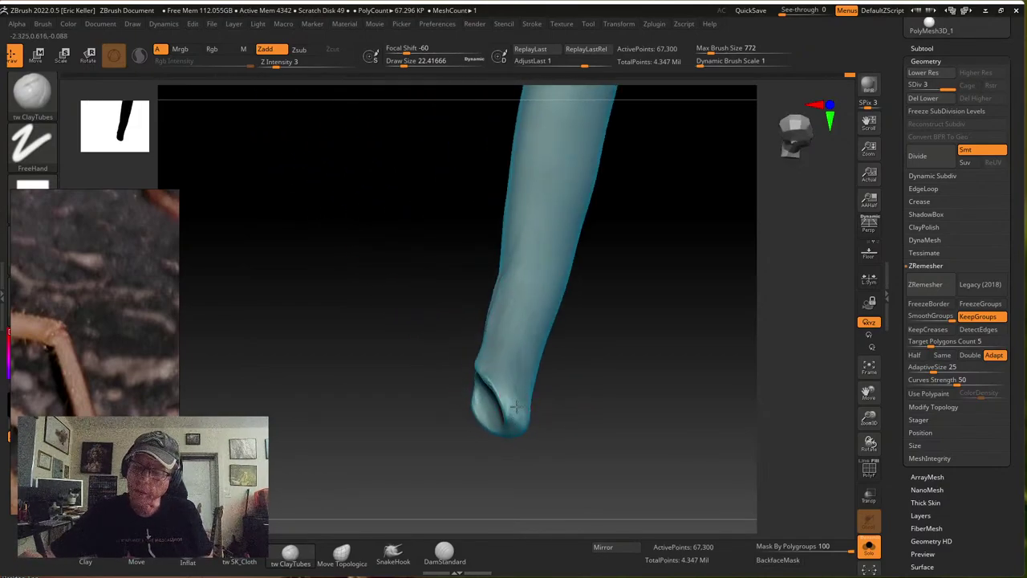
{"action": "left_click_drag", "start_coordinate": [550, 439], "coordinate": [552, 408]}
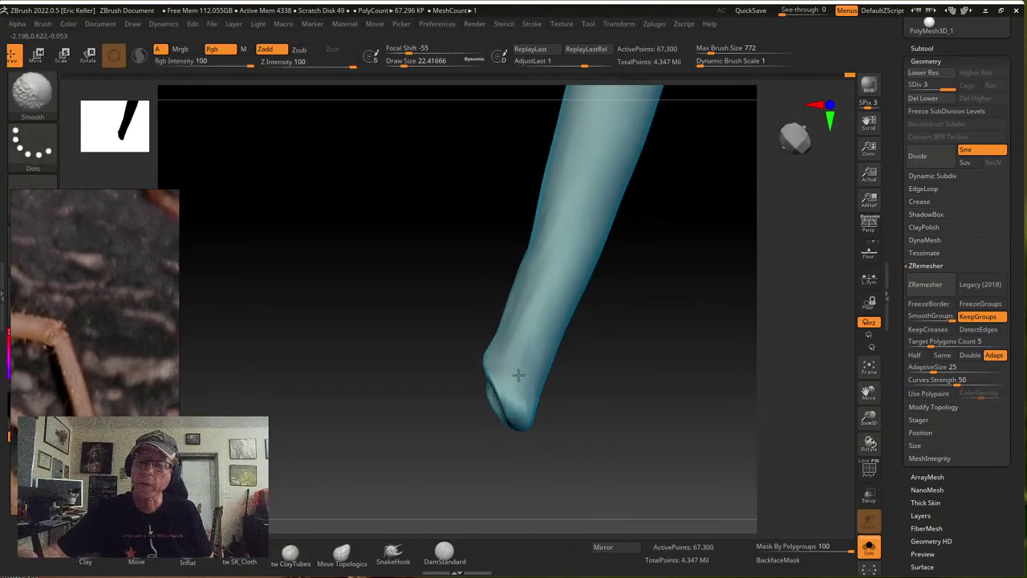
Show all leg segments, undo the last stroke and build up the front of the knee end with ClayTubes at draw size about 40
{"action": "left_click", "coordinate": [622, 441], "text": "ctrl+shift"}
{"action": "mouse_move", "coordinate": [635, 442]}
{"action": "left_mouse_down"}
{"action": "mouse_move", "coordinate": [545, 407]}
{"action": "mouse_move", "coordinate": [554, 426]}
{"action": "mouse_move", "coordinate": [599, 434]}
{"action": "mouse_move", "coordinate": [569, 432]}
{"action": "mouse_move", "coordinate": [557, 391]}
{"action": "left_mouse_up"}
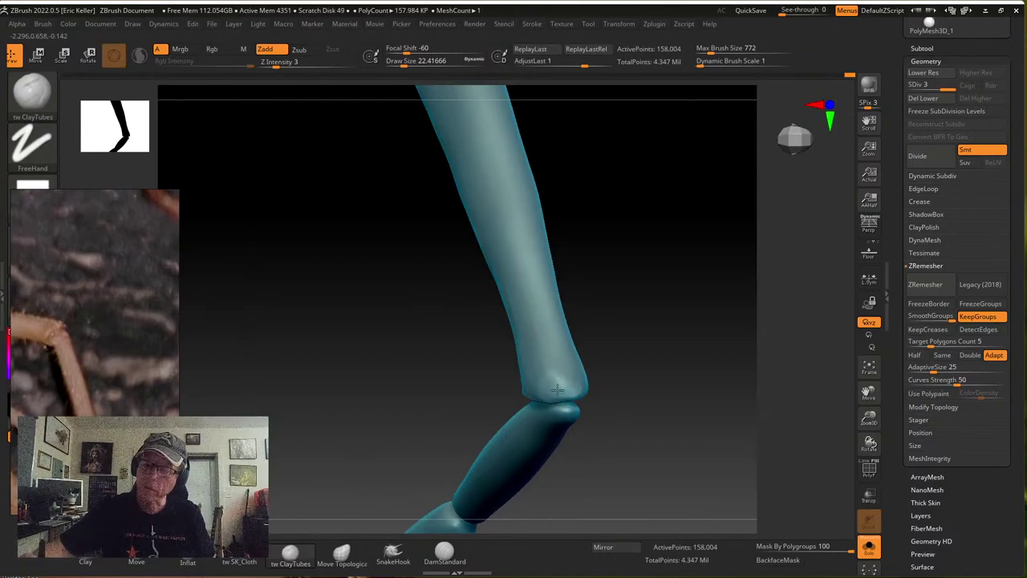
{"action": "key", "text": "ctrl+z"}
{"action": "key", "text": "s"}
{"action": "left_click_drag", "start_coordinate": [595, 340], "coordinate": [602, 340]}
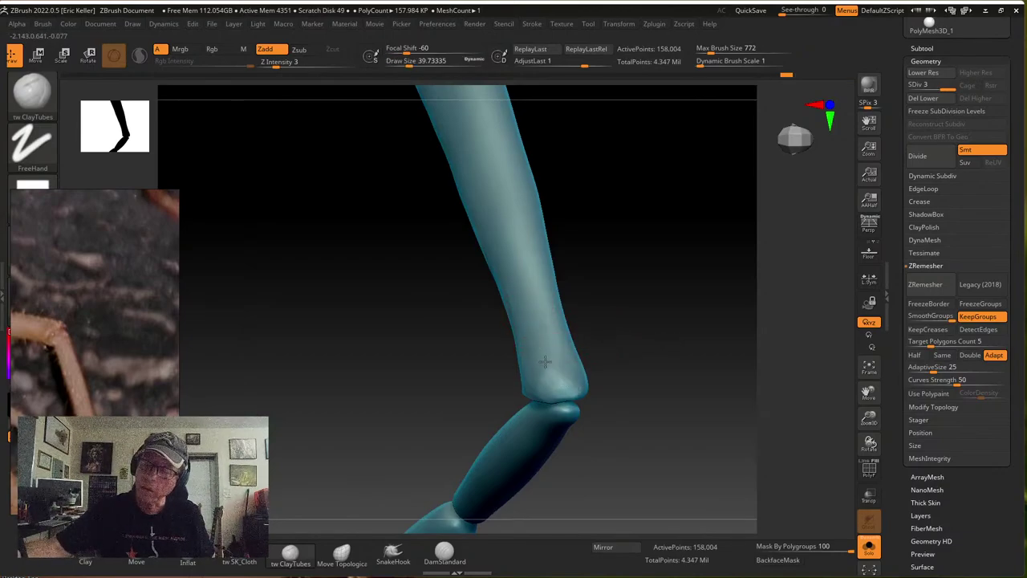
{"action": "mouse_move", "coordinate": [581, 371]}
{"action": "left_mouse_down"}
{"action": "mouse_move", "coordinate": [544, 323]}
{"action": "mouse_move", "coordinate": [569, 346]}
{"action": "left_mouse_up"}
Bow the long segment's shaft slightly outward with the Move brush at draw size about 266 to match the reference leg
{"action": "left_click_drag", "start_coordinate": [610, 281], "coordinate": [582, 273]}
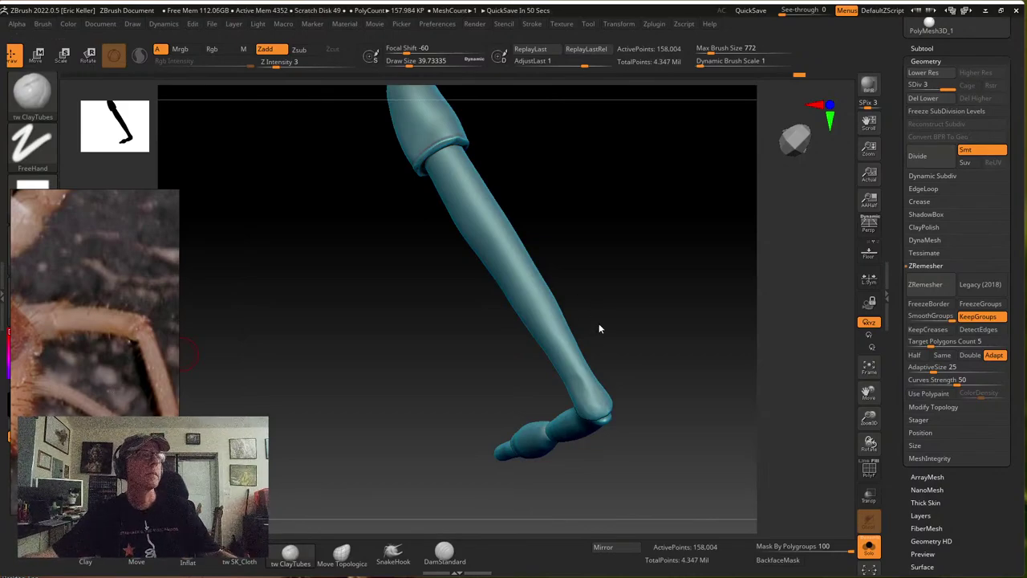
{"action": "left_click_drag", "start_coordinate": [599, 324], "coordinate": [605, 298]}
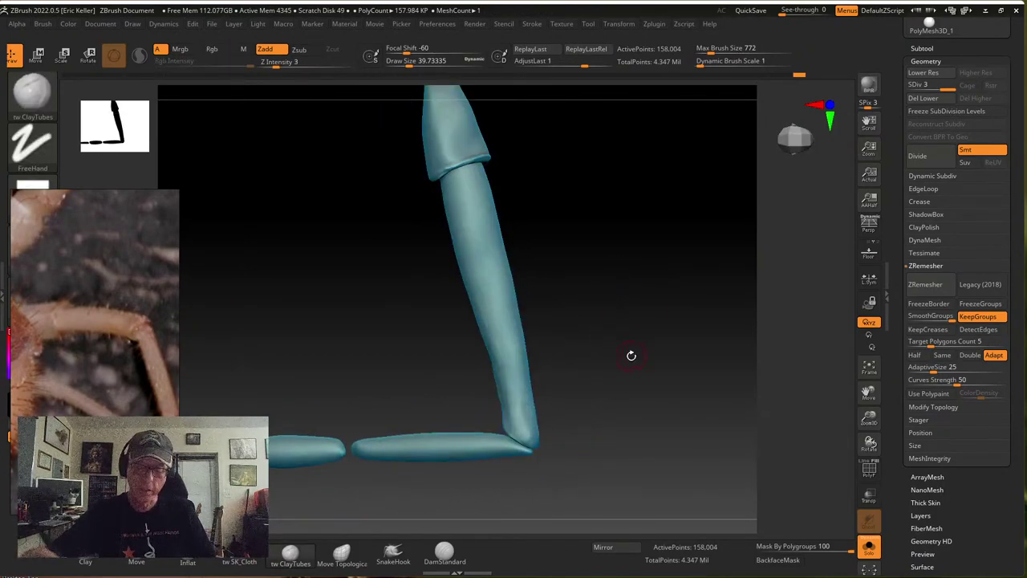
{"action": "key", "text": "b"}
{"action": "key", "text": "m"}
{"action": "key", "text": "v"}
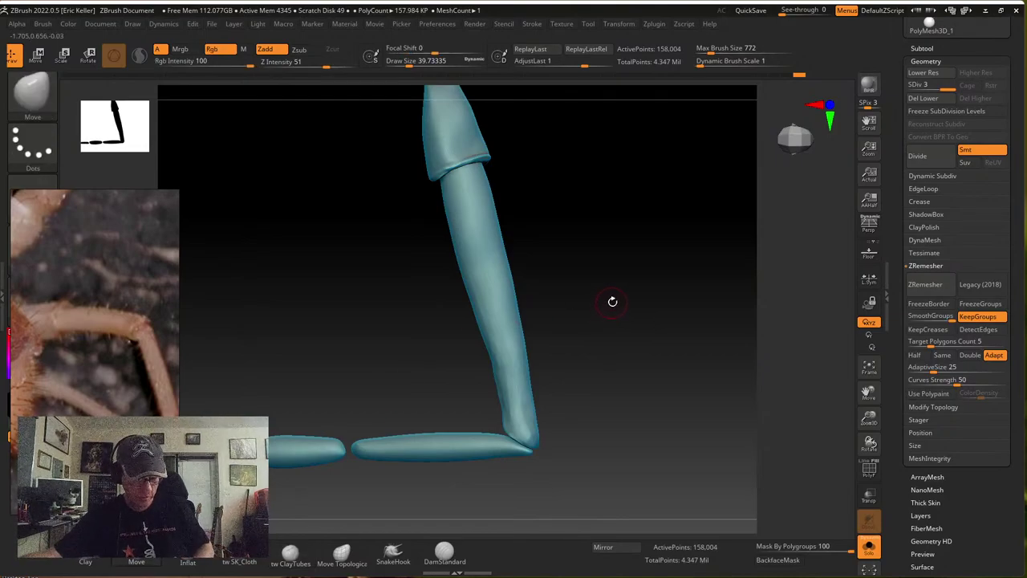
{"action": "key", "text": "s"}
{"action": "left_click_drag", "start_coordinate": [612, 300], "coordinate": [650, 296]}
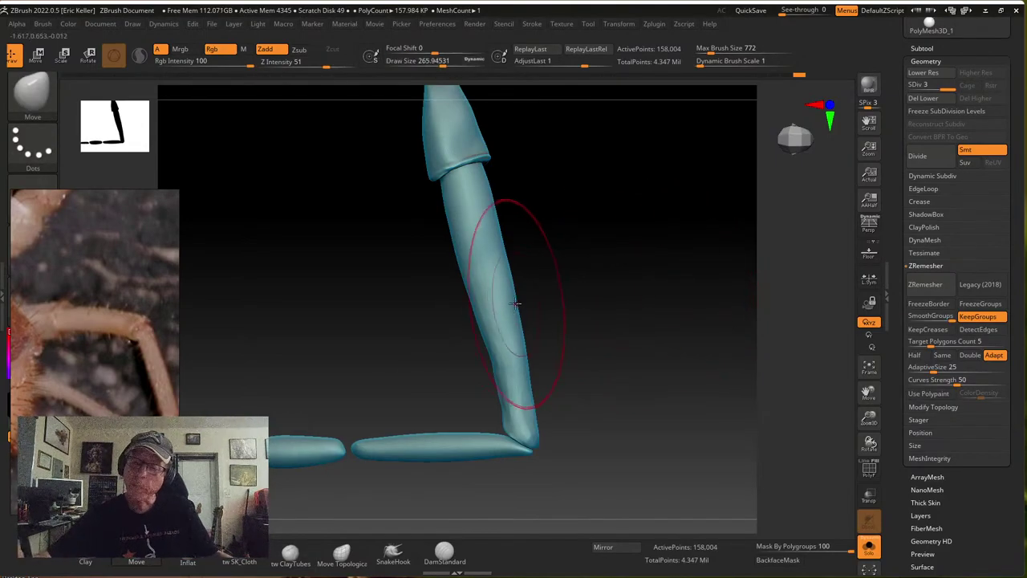
{"action": "left_click_drag", "start_coordinate": [504, 306], "coordinate": [512, 308]}
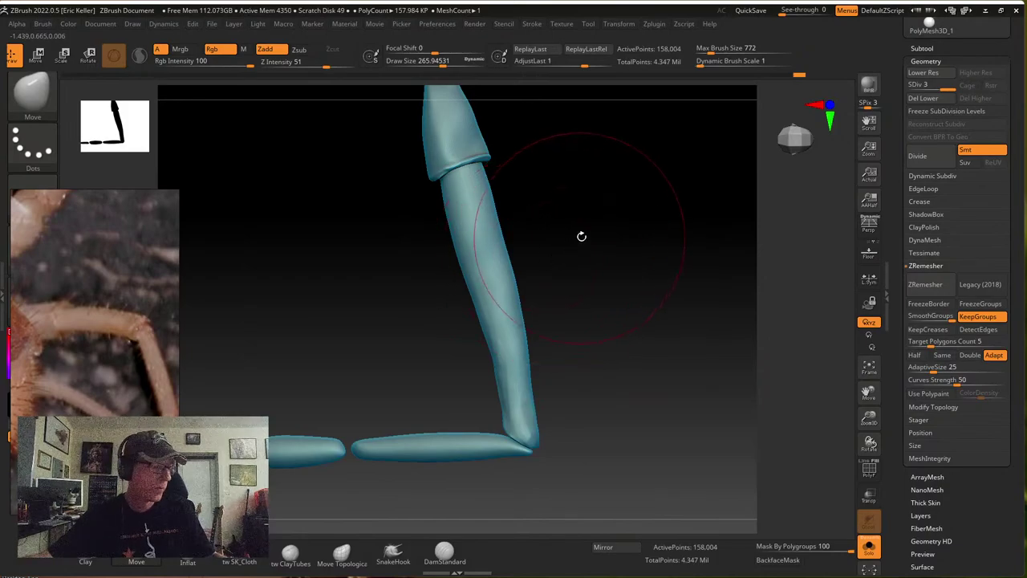
Refine the bend and thickness of the long segment's shaft with the Move brush at draw sizes about 185 and 129
{"action": "key", "text": "s"}
{"action": "left_click_drag", "start_coordinate": [596, 234], "coordinate": [582, 234]}
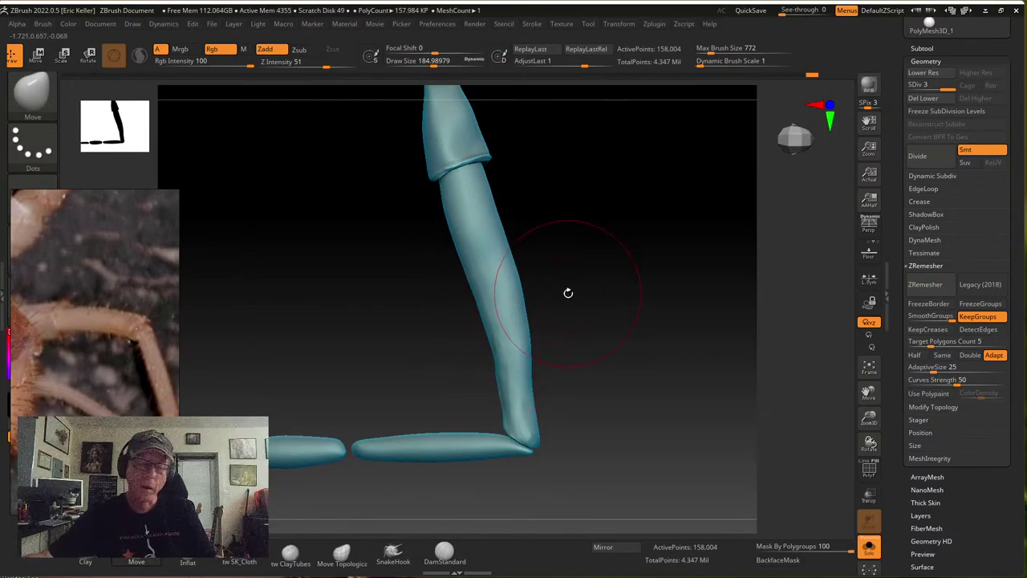
{"action": "key", "text": "s"}
{"action": "left_click_drag", "start_coordinate": [578, 285], "coordinate": [570, 285]}
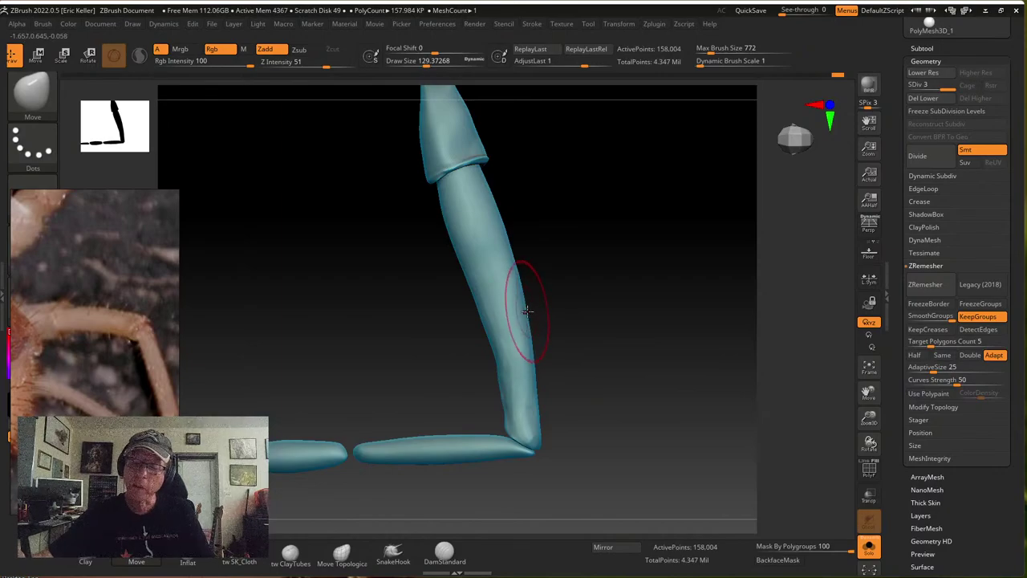
{"action": "left_click_drag", "start_coordinate": [554, 256], "coordinate": [619, 327]}
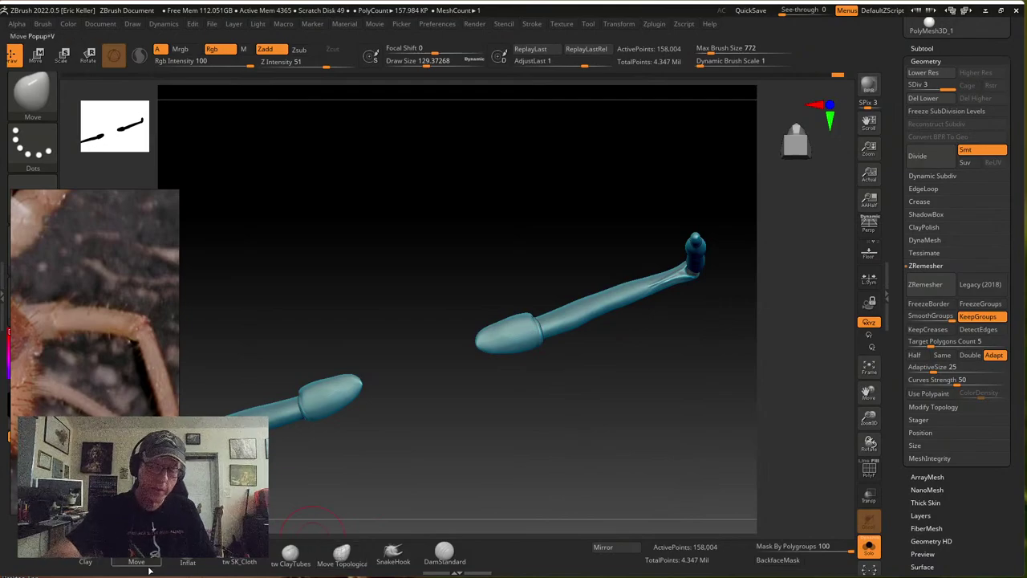
Bend the middle of the long segment's shaft with the Move brush at draw size about 212
{"action": "left_click_drag", "start_coordinate": [555, 428], "coordinate": [596, 368]}
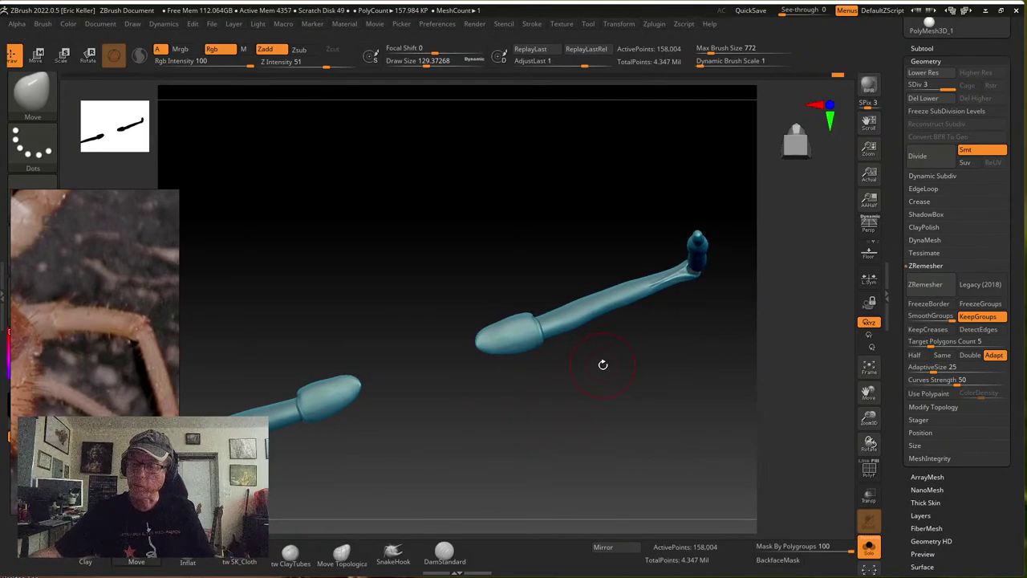
{"action": "key", "text": "s"}
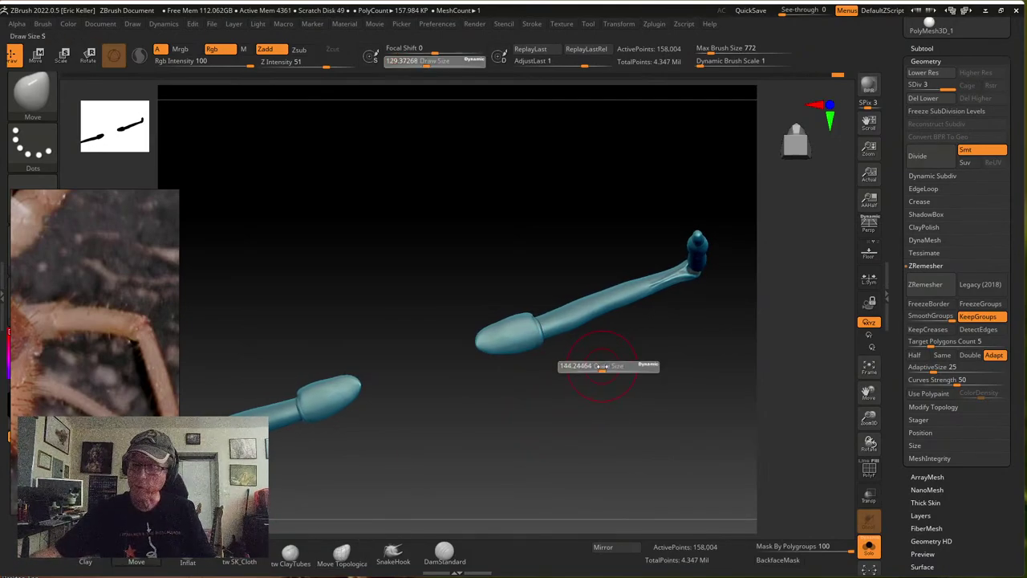
{"action": "left_click_drag", "start_coordinate": [608, 367], "coordinate": [613, 366]}
{"action": "left_click_drag", "start_coordinate": [610, 353], "coordinate": [594, 319]}
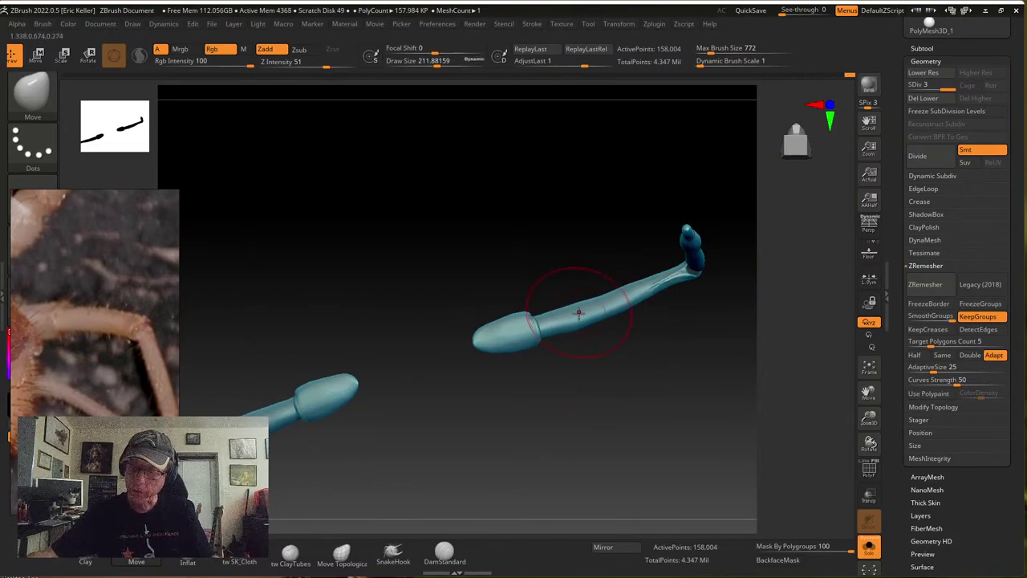
{"action": "mouse_move", "coordinate": [580, 313]}
{"action": "left_mouse_down"}
{"action": "mouse_move", "coordinate": [603, 301]}
{"action": "mouse_move", "coordinate": [571, 324]}
{"action": "left_mouse_up"}
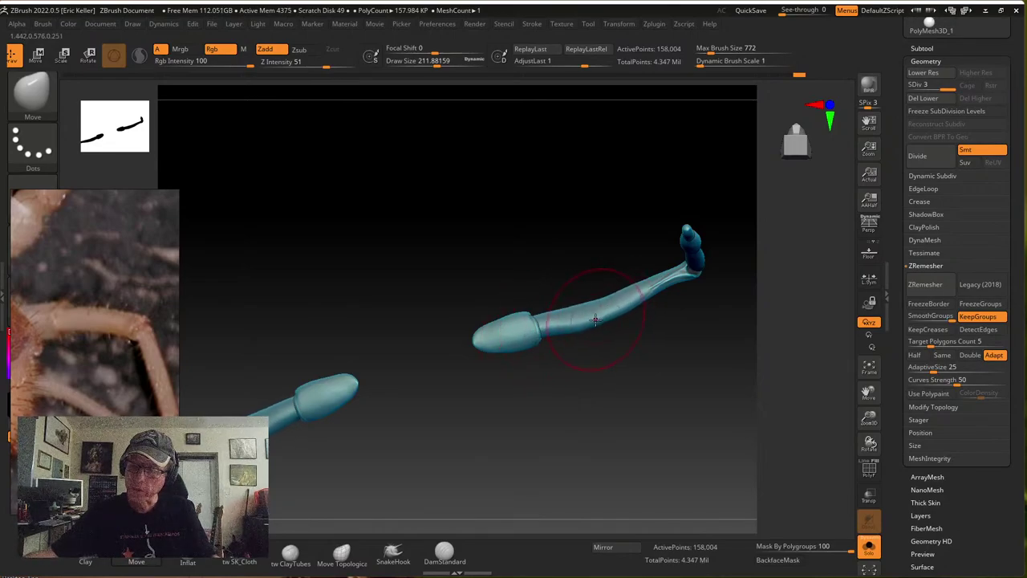
Refine the long segment's curve towards the knee end with the Move brush at draw size about 160
{"action": "left_click_drag", "start_coordinate": [645, 325], "coordinate": [645, 301]}
{"action": "key", "text": "s"}
{"action": "left_click", "coordinate": [643, 325]}
{"action": "key", "text": "s"}
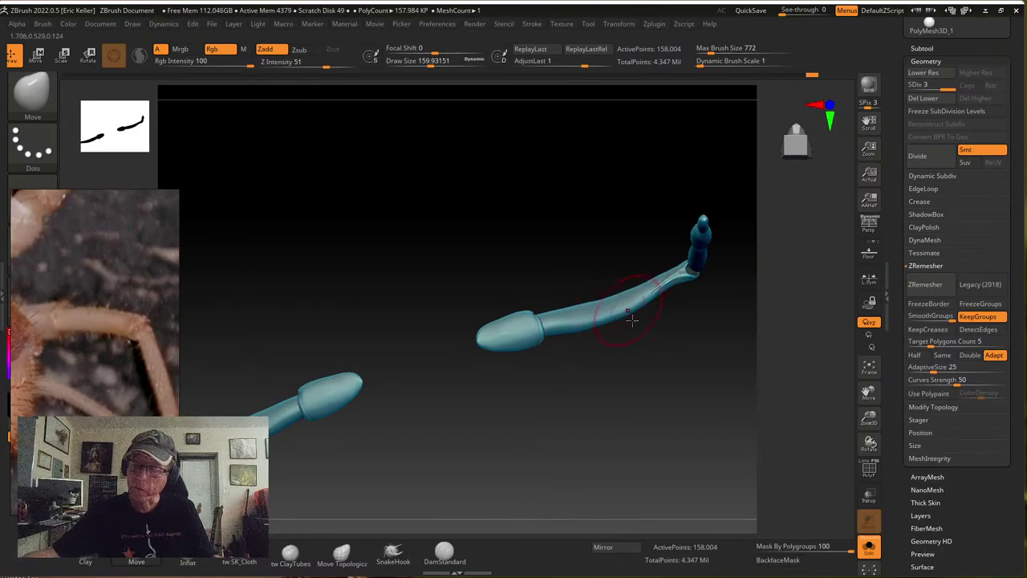
{"action": "left_click_drag", "start_coordinate": [632, 320], "coordinate": [607, 361]}
{"action": "mouse_move", "coordinate": [596, 293]}
{"action": "left_mouse_down"}
{"action": "mouse_move", "coordinate": [608, 339]}
{"action": "mouse_move", "coordinate": [667, 392]}
{"action": "mouse_move", "coordinate": [658, 427]}
{"action": "mouse_move", "coordinate": [605, 407]}
{"action": "mouse_move", "coordinate": [607, 377]}
{"action": "mouse_move", "coordinate": [657, 305]}
{"action": "mouse_move", "coordinate": [681, 300]}
{"action": "mouse_move", "coordinate": [644, 340]}
{"action": "left_mouse_up"}
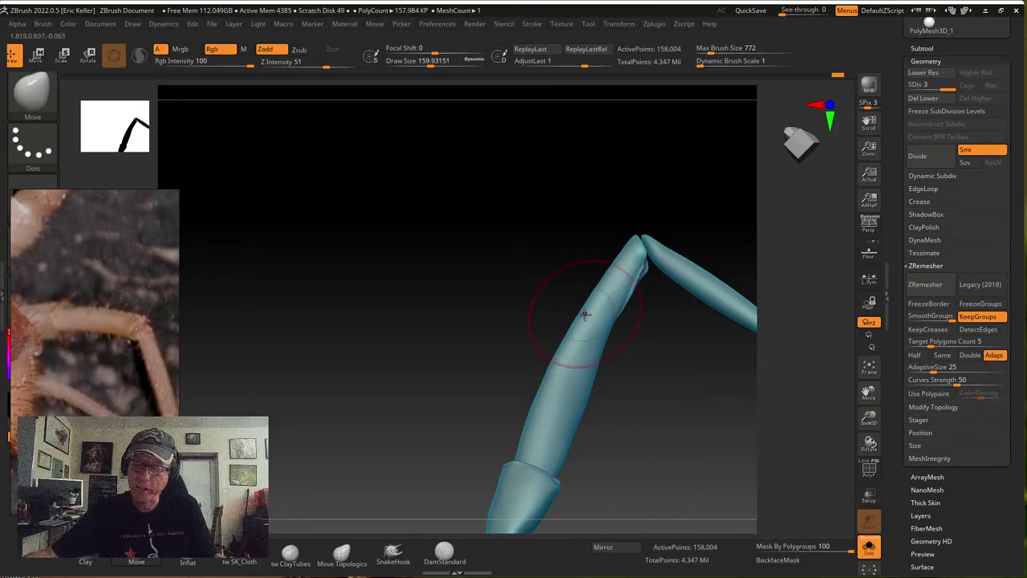
{"action": "left_click_drag", "start_coordinate": [637, 383], "coordinate": [508, 426]}
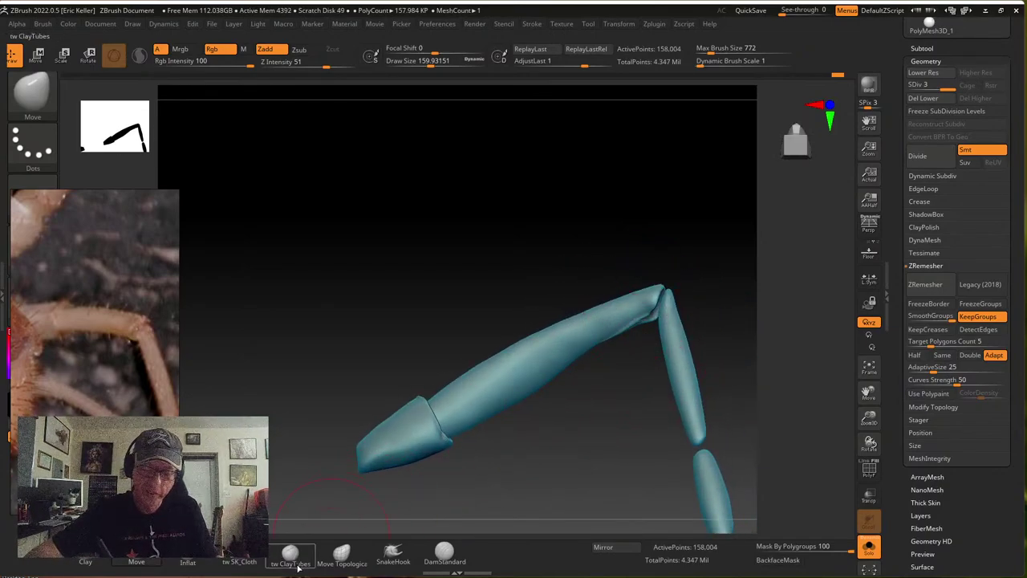
Build up the long segment's knee end and adjoining shaft with ClayTubes at draw size about 44
{"action": "left_click", "coordinate": [290, 554]}
{"action": "key", "text": "s"}
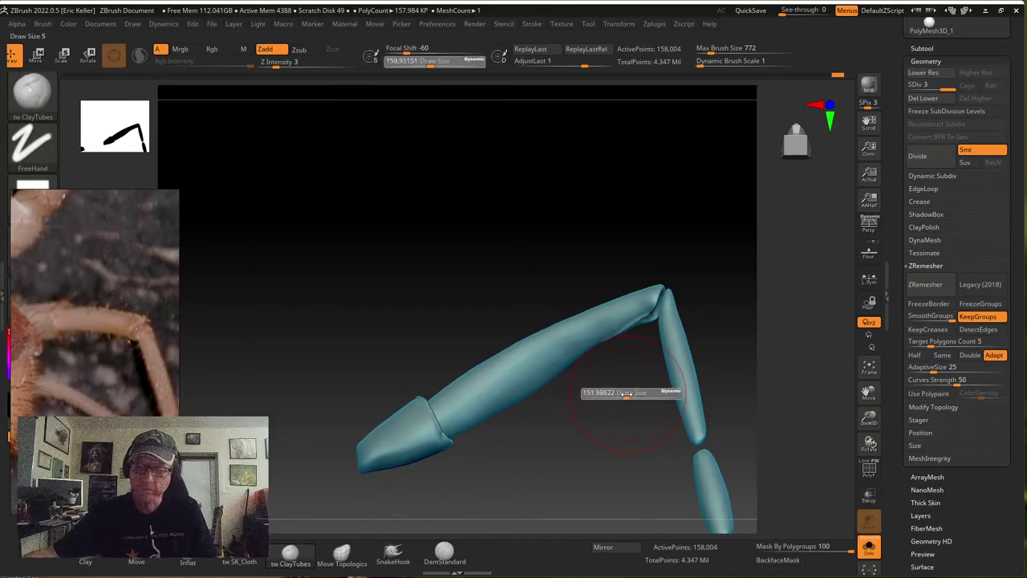
{"action": "left_click_drag", "start_coordinate": [605, 386], "coordinate": [607, 386]}
{"action": "mouse_move", "coordinate": [618, 380]}
{"action": "left_mouse_down", "text": "alt"}
{"action": "mouse_move", "coordinate": [626, 374]}
{"action": "mouse_move", "coordinate": [628, 391]}
{"action": "left_mouse_up", "text": "alt"}
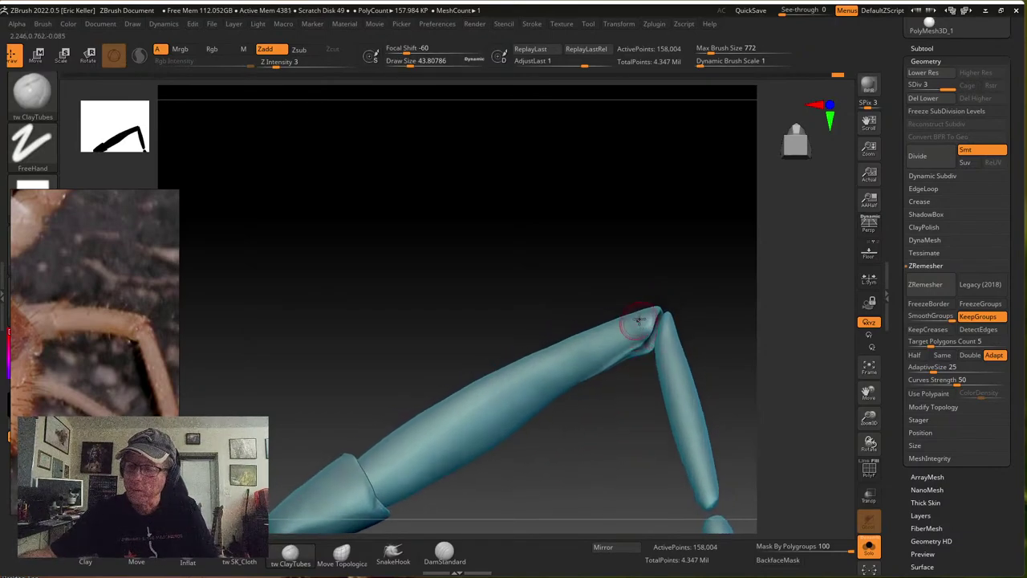
{"action": "mouse_move", "coordinate": [626, 323]}
{"action": "left_mouse_down"}
{"action": "mouse_move", "coordinate": [643, 330]}
{"action": "mouse_move", "coordinate": [605, 348]}
{"action": "mouse_move", "coordinate": [624, 345]}
{"action": "left_mouse_up"}
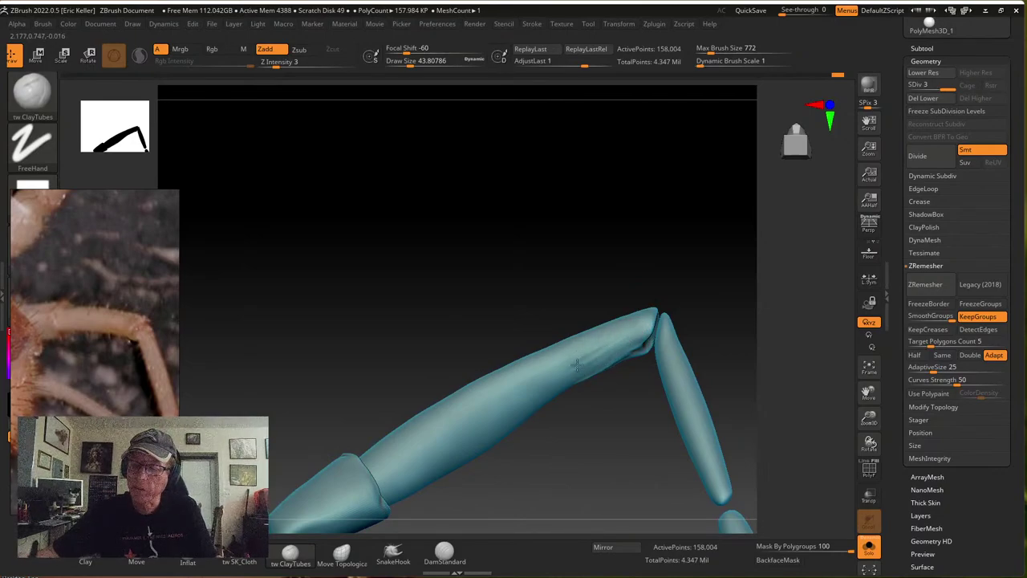
{"action": "left_click_drag", "start_coordinate": [600, 420], "coordinate": [603, 398]}
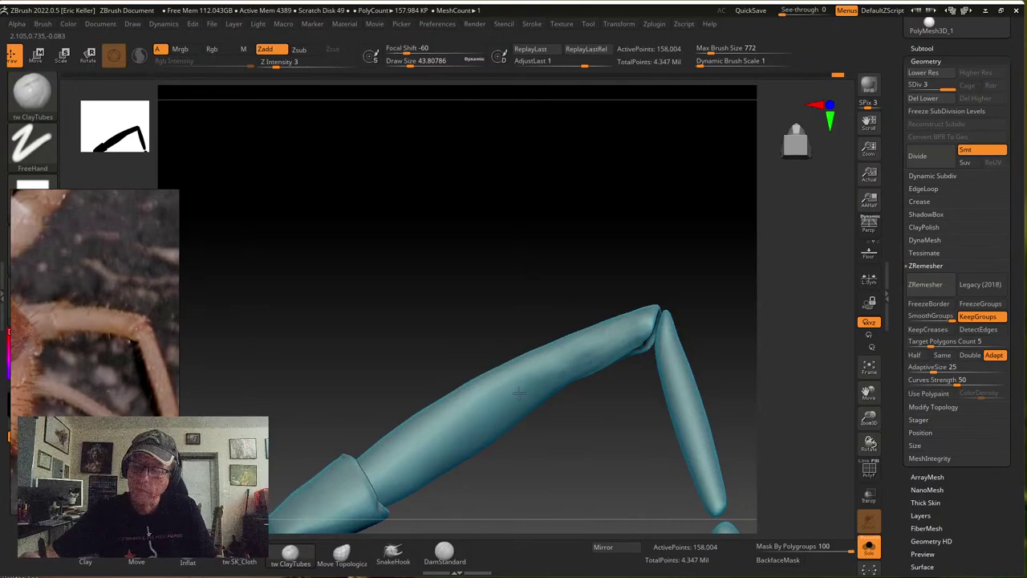
{"action": "left_click_drag", "start_coordinate": [555, 445], "coordinate": [531, 405]}
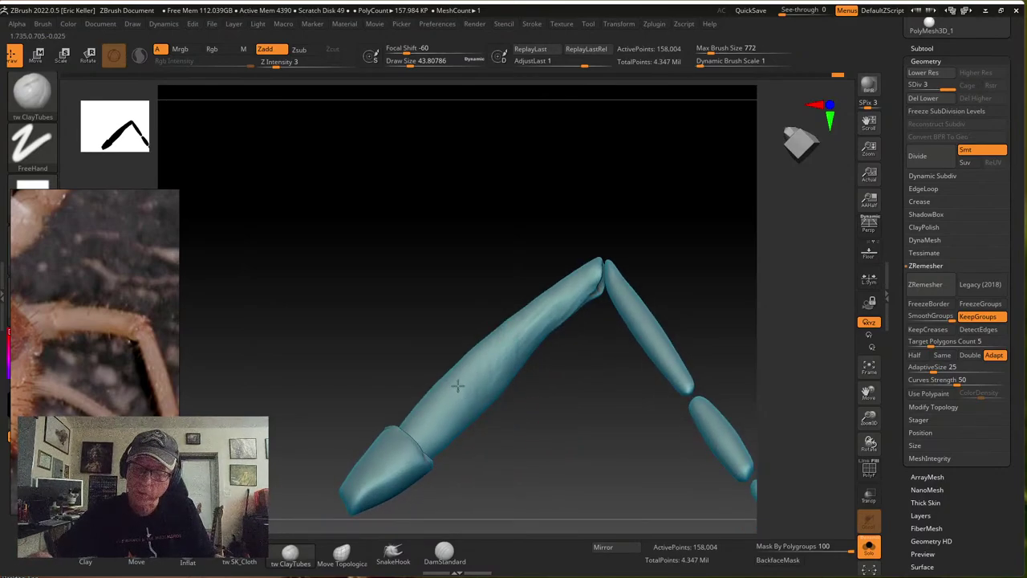
Add lengthwise ClayTubes strokes along the long segment's shaft, from the socket joint up to the knee
{"action": "right_click_drag", "start_coordinate": [434, 442], "coordinate": [461, 376]}
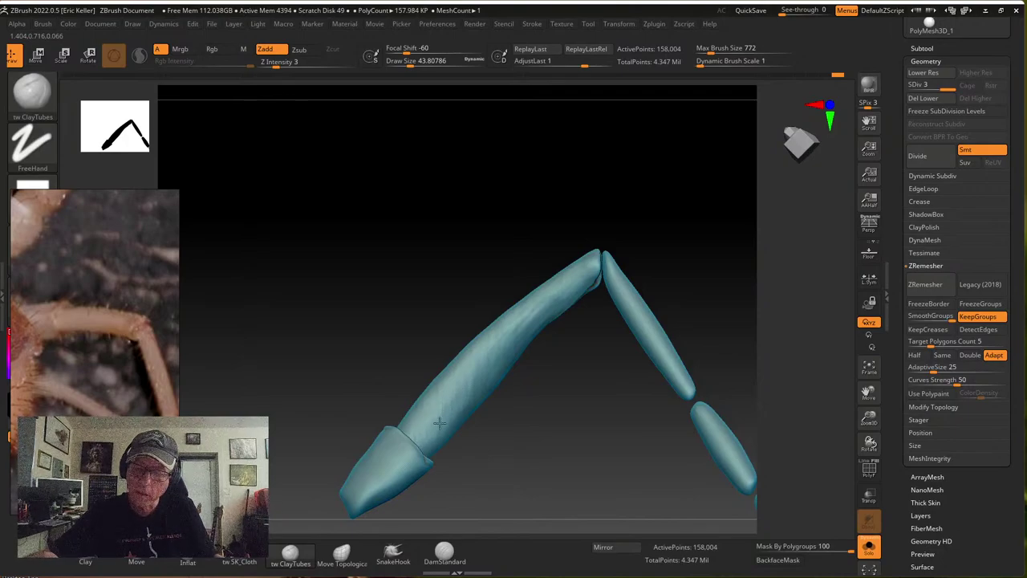
{"action": "left_click_drag", "start_coordinate": [500, 401], "coordinate": [458, 413]}
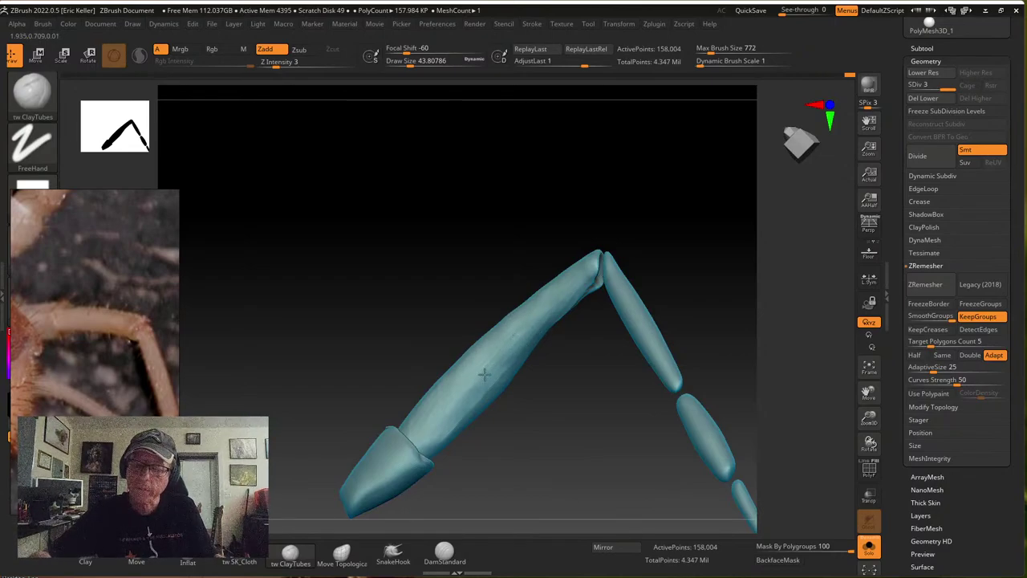
{"action": "left_click_drag", "start_coordinate": [500, 445], "coordinate": [545, 316]}
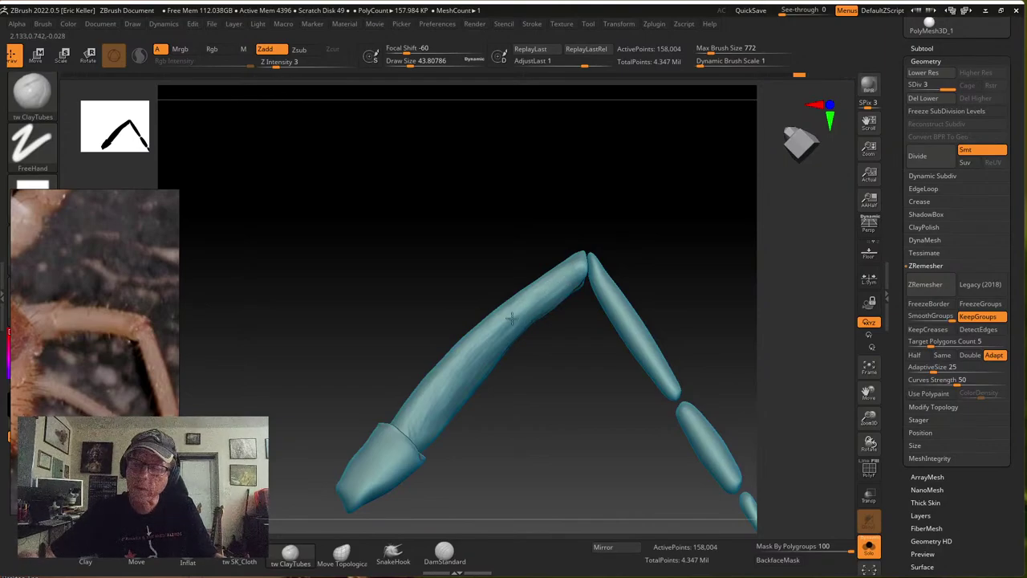
{"action": "left_click_drag", "start_coordinate": [557, 346], "coordinate": [567, 307]}
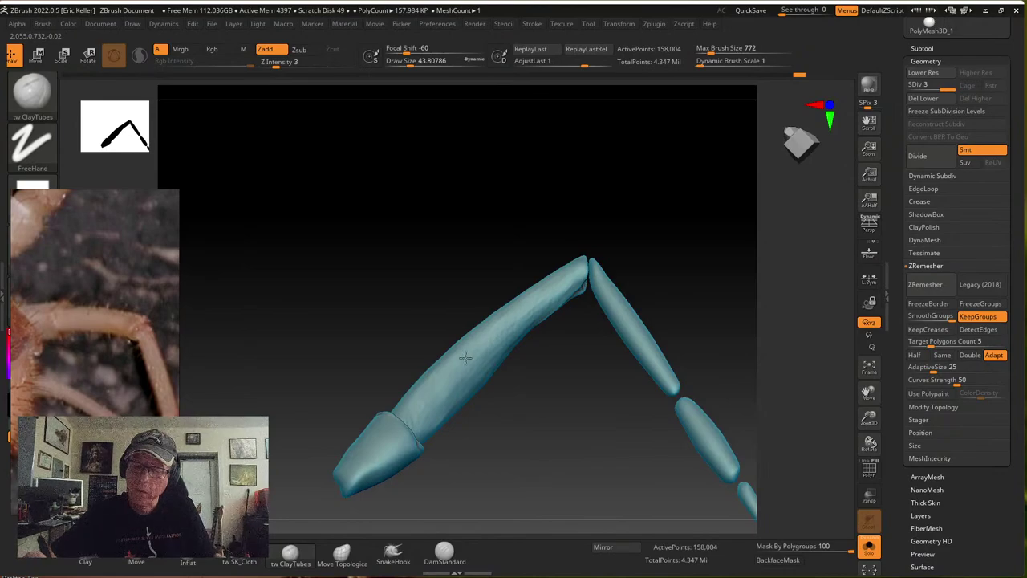
{"action": "right_click_drag", "start_coordinate": [493, 422], "coordinate": [536, 332]}
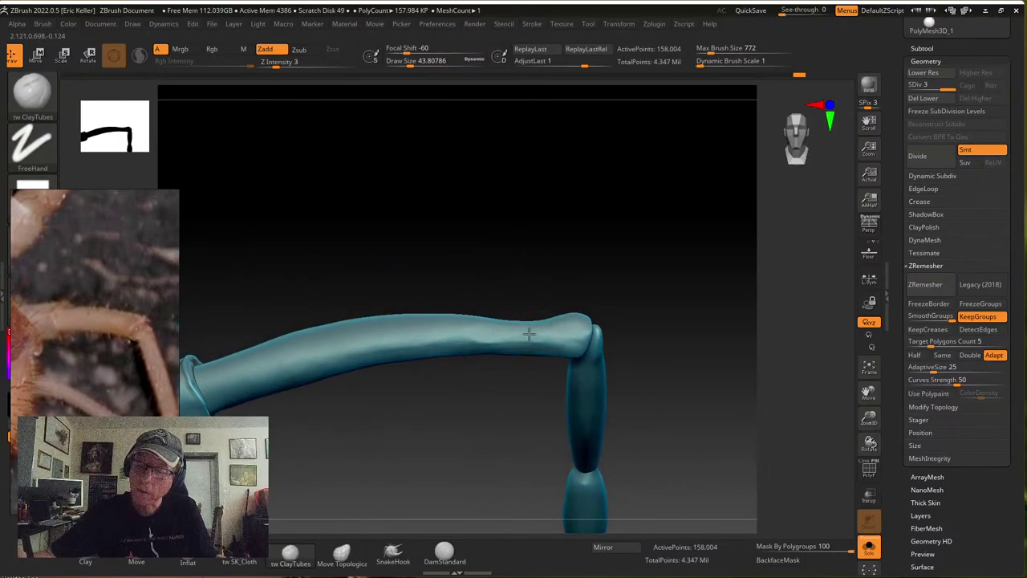
Smooth the clay strokes on the long segment's shaft just behind the knee
{"action": "mouse_move", "coordinate": [540, 340]}
{"action": "right_mouse_down"}
{"action": "mouse_move", "coordinate": [530, 331]}
{"action": "mouse_move", "coordinate": [538, 340]}
{"action": "right_mouse_up"}
{"action": "key", "text": "shift"}
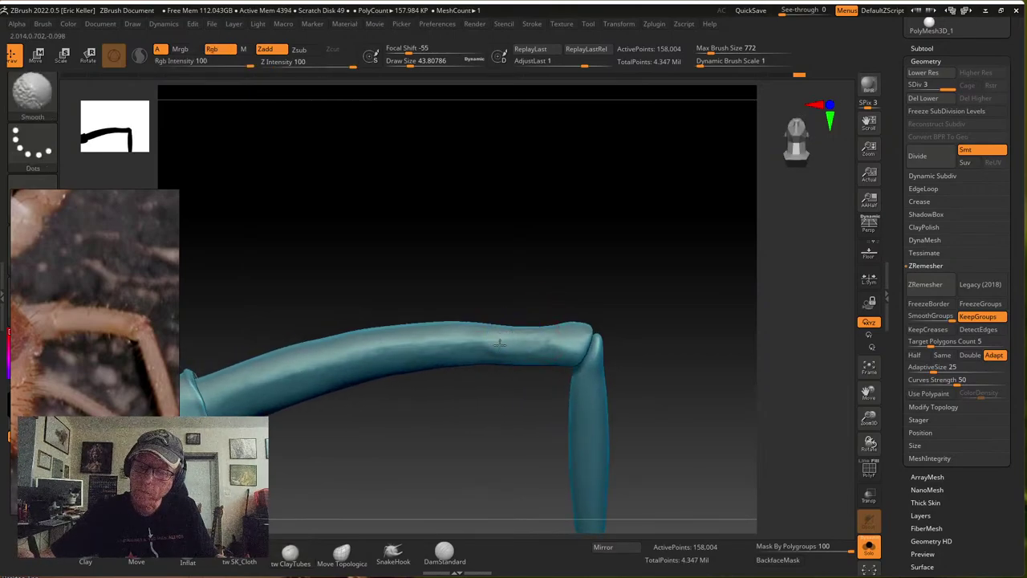
{"action": "left_click_drag", "start_coordinate": [528, 345], "coordinate": [562, 328], "text": "shift"}
{"action": "left_click_drag", "start_coordinate": [631, 296], "coordinate": [643, 310]}
{"action": "right_click_drag", "start_coordinate": [649, 323], "coordinate": [652, 290]}
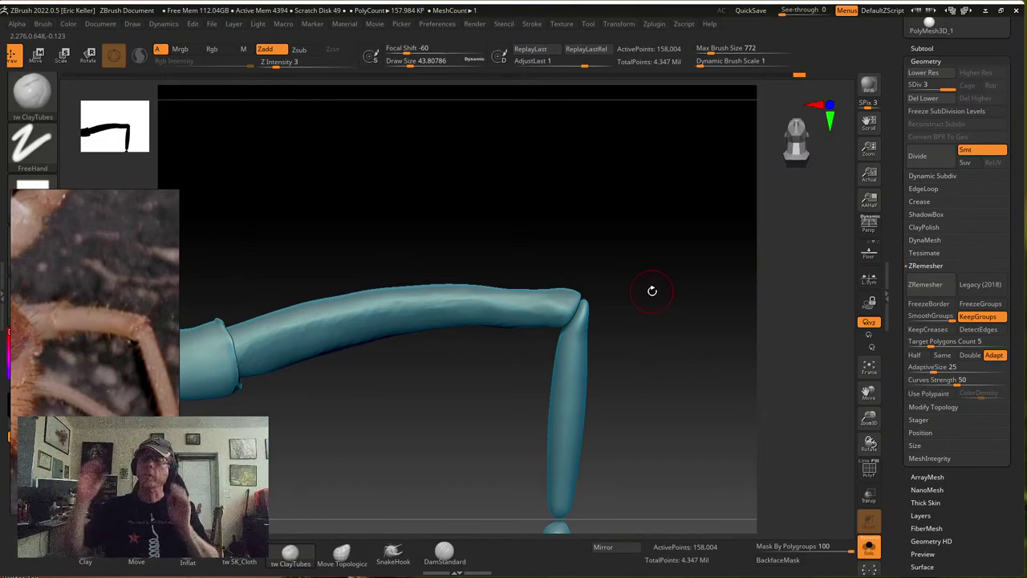
Reshape the upper part of the segment below the knee with the Move brush at draw sizes about 144 and 109
{"action": "left_click", "coordinate": [139, 564]}
{"action": "key", "text": "s"}
{"action": "left_click_drag", "start_coordinate": [656, 353], "coordinate": [679, 351]}
{"action": "mouse_move", "coordinate": [659, 331]}
{"action": "right_mouse_down", "text": "alt"}
{"action": "mouse_move", "coordinate": [530, 388]}
{"action": "mouse_move", "coordinate": [612, 323]}
{"action": "mouse_move", "coordinate": [549, 365]}
{"action": "mouse_move", "coordinate": [555, 353]}
{"action": "right_mouse_up", "text": "alt"}
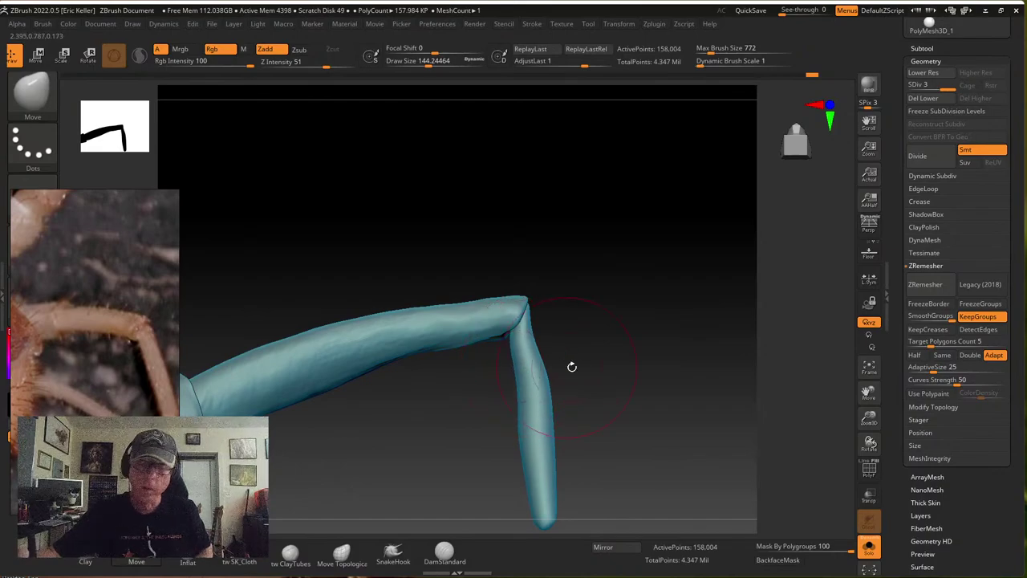
{"action": "key", "text": "s"}
{"action": "left_click_drag", "start_coordinate": [572, 371], "coordinate": [568, 371]}
{"action": "right_click_drag", "start_coordinate": [578, 374], "coordinate": [559, 380]}
{"action": "key", "text": "s"}
{"action": "left_click_drag", "start_coordinate": [559, 381], "coordinate": [552, 381]}
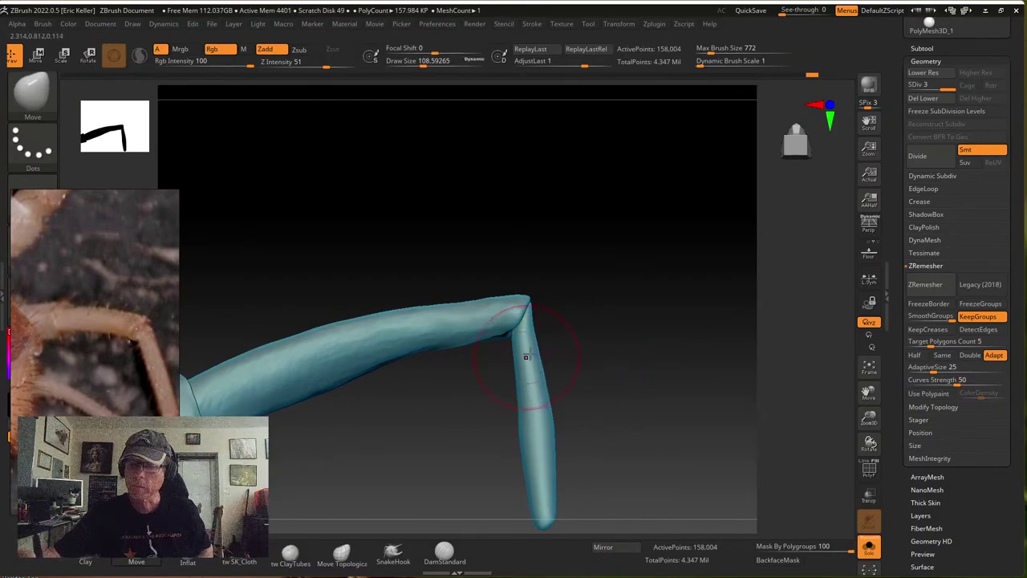
{"action": "mouse_move", "coordinate": [526, 357]}
{"action": "right_mouse_down"}
{"action": "mouse_move", "coordinate": [536, 344]}
{"action": "mouse_move", "coordinate": [551, 387]}
{"action": "mouse_move", "coordinate": [525, 385]}
{"action": "mouse_move", "coordinate": [526, 316]}
{"action": "mouse_move", "coordinate": [496, 345]}
{"action": "mouse_move", "coordinate": [524, 358]}
{"action": "right_mouse_up"}
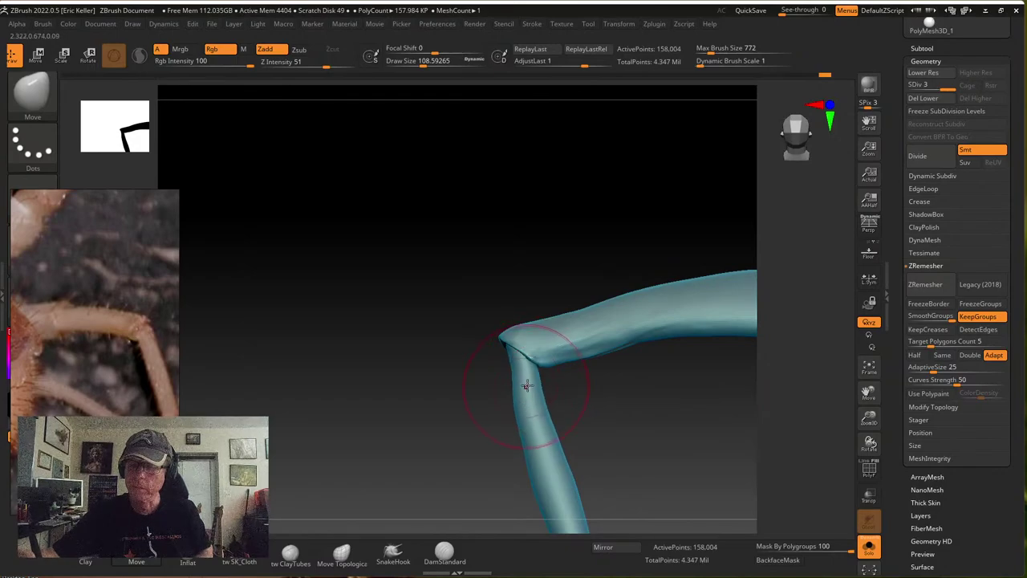
Fit the top of the segment below the knee against the knee joint with the Move brush at draw size about 73
{"action": "key", "text": "s"}
{"action": "left_click_drag", "start_coordinate": [527, 385], "coordinate": [520, 384]}
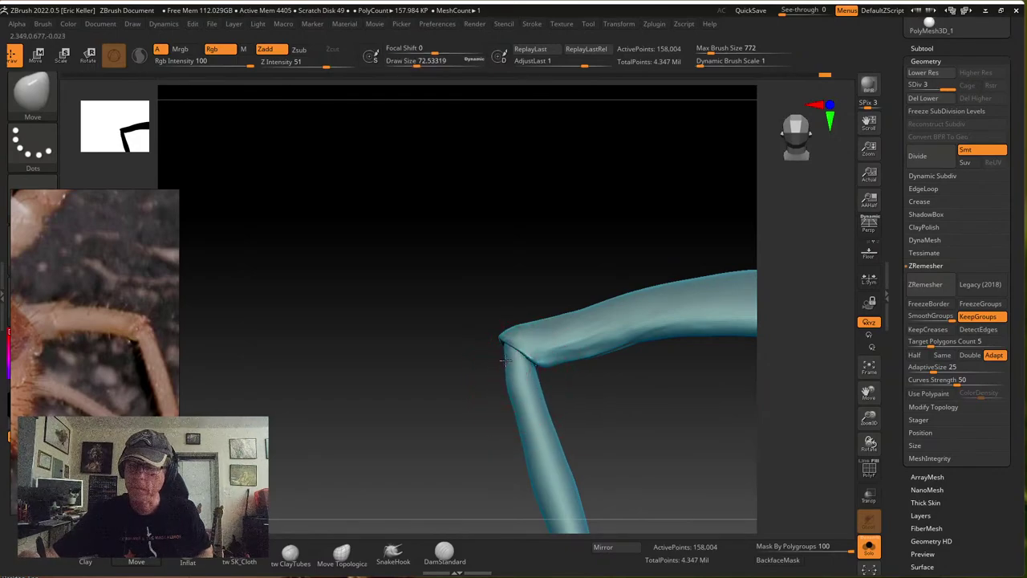
{"action": "key", "text": "shift"}
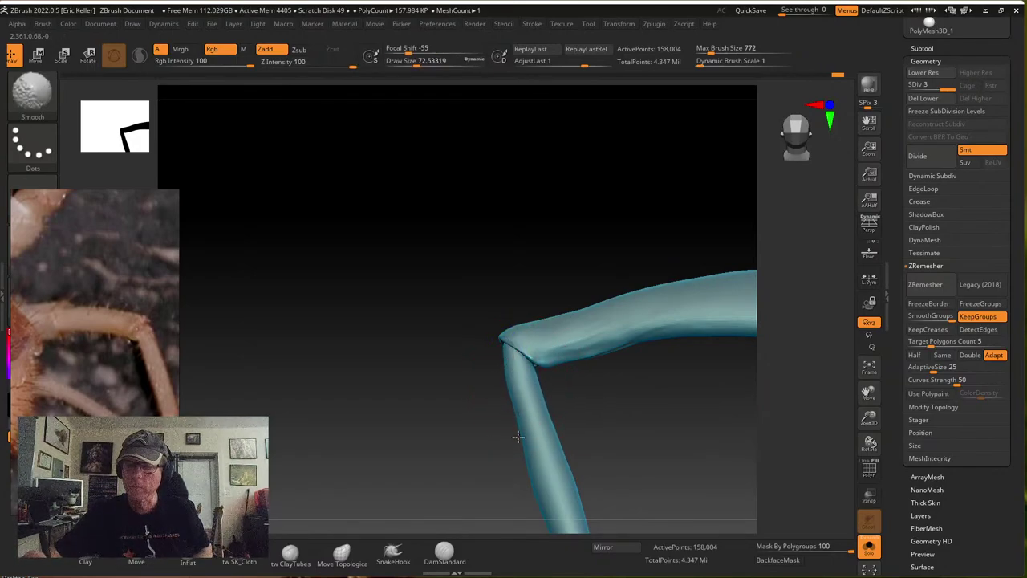
{"action": "mouse_move", "coordinate": [553, 410]}
{"action": "right_mouse_down"}
{"action": "mouse_move", "coordinate": [571, 358]}
{"action": "mouse_move", "coordinate": [606, 358]}
{"action": "mouse_move", "coordinate": [601, 404]}
{"action": "mouse_move", "coordinate": [609, 367]}
{"action": "mouse_move", "coordinate": [585, 321]}
{"action": "right_mouse_up"}
{"action": "key", "text": "shift"}
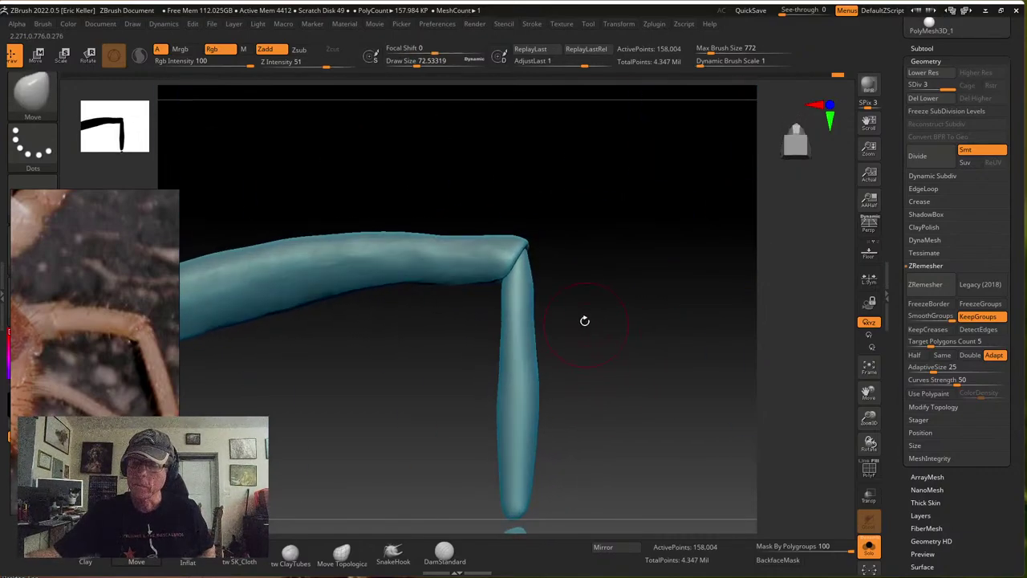
{"action": "key", "text": "shift"}
{"action": "left_click_drag", "start_coordinate": [601, 298], "coordinate": [600, 305]}
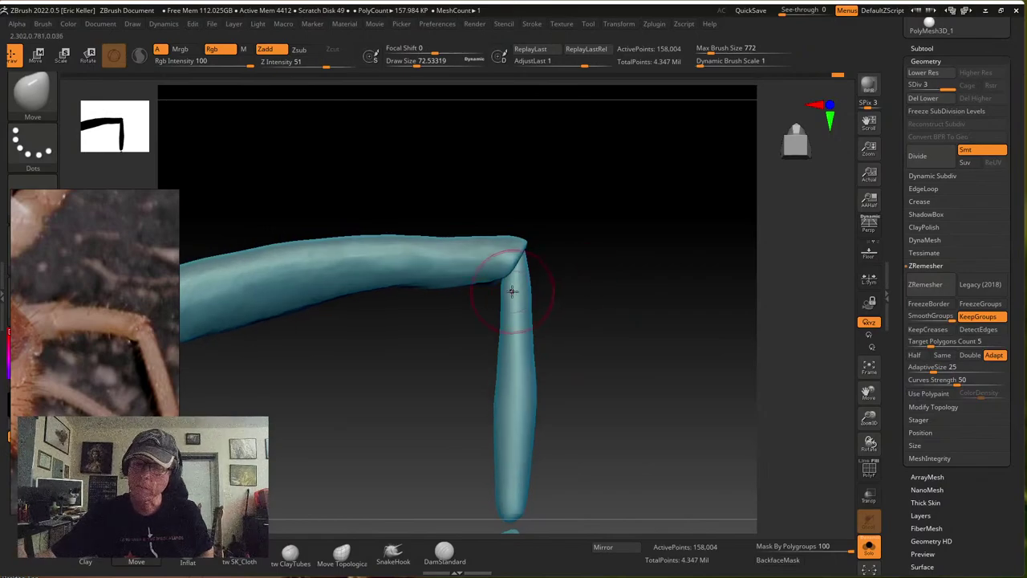
Adjust the curve and thickness along the segment below the knee with the Move brush at draw size about 122
{"action": "key", "text": "s"}
{"action": "left_click_drag", "start_coordinate": [508, 290], "coordinate": [503, 301]}
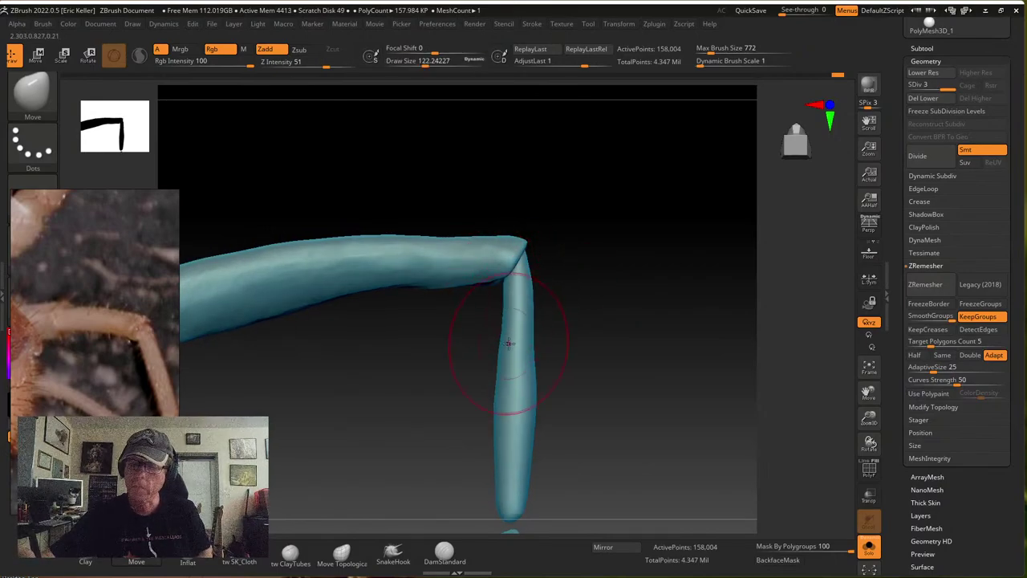
{"action": "left_click_drag", "start_coordinate": [507, 342], "coordinate": [503, 386]}
{"action": "left_click_drag", "start_coordinate": [579, 396], "coordinate": [584, 312], "text": "alt"}
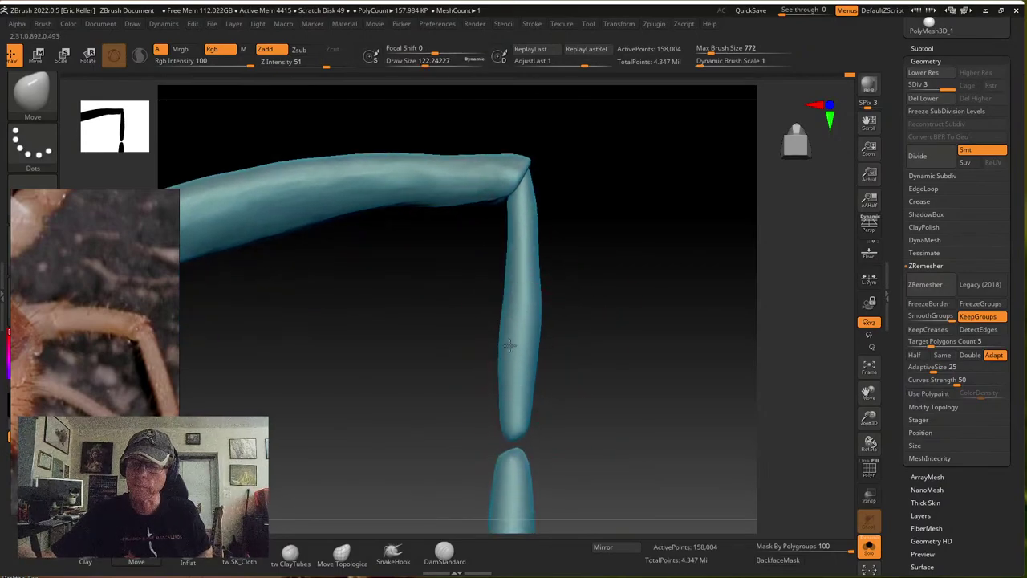
{"action": "left_click_drag", "start_coordinate": [511, 346], "coordinate": [515, 344]}
{"action": "left_click_drag", "start_coordinate": [587, 325], "coordinate": [543, 326]}
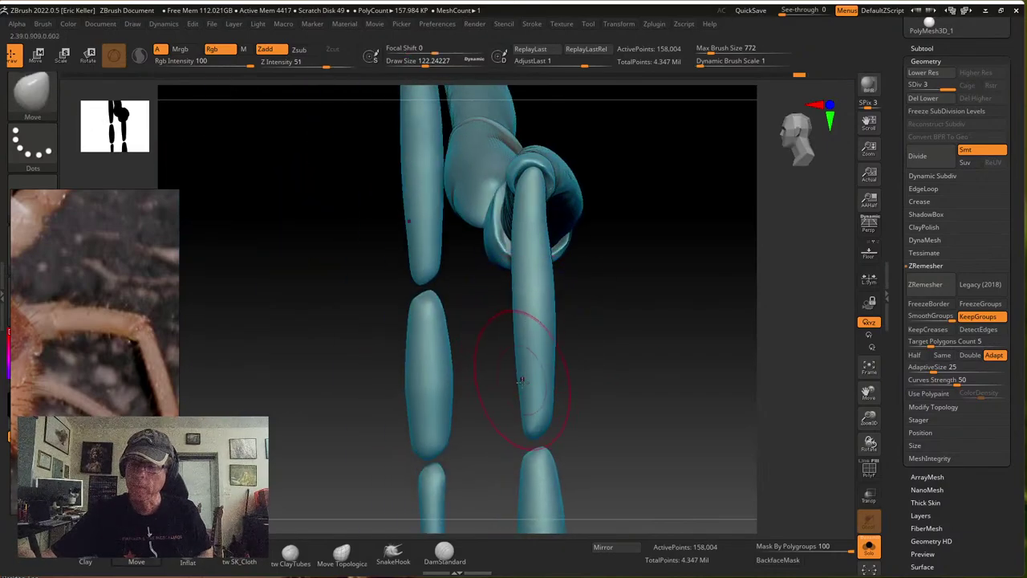
Adjust the lower end of the segment below the knee with the Move brush at draw size about 70
{"action": "key", "text": "s"}
{"action": "mouse_move", "coordinate": [524, 383]}
{"action": "left_mouse_down"}
{"action": "mouse_move", "coordinate": [514, 383]}
{"action": "mouse_move", "coordinate": [560, 358]}
{"action": "mouse_move", "coordinate": [609, 379]}
{"action": "left_mouse_up"}
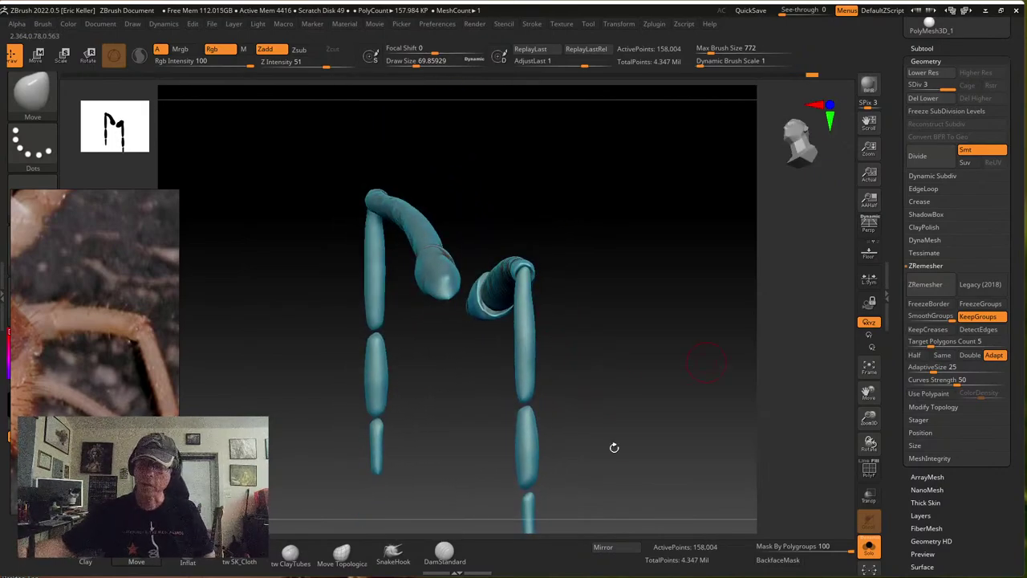
{"action": "right_click_drag", "start_coordinate": [614, 447], "coordinate": [378, 320]}
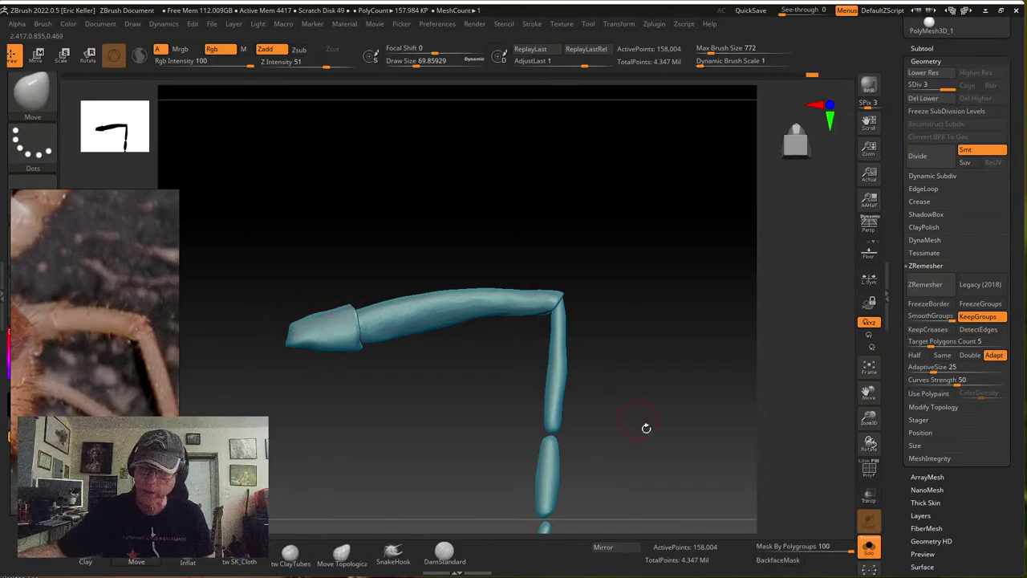
{"action": "mouse_move", "coordinate": [647, 426]}
{"action": "left_mouse_down"}
{"action": "mouse_move", "coordinate": [619, 431]}
{"action": "mouse_move", "coordinate": [564, 390]}
{"action": "mouse_move", "coordinate": [582, 390]}
{"action": "mouse_move", "coordinate": [583, 457]}
{"action": "mouse_move", "coordinate": [585, 351]}
{"action": "mouse_move", "coordinate": [548, 379]}
{"action": "left_mouse_up"}
Flare the lower end of the segment below the knee with the tw SK_Cloth brush at draw size about 22, then isolate that segment
{"action": "left_click", "coordinate": [231, 560]}
{"action": "key", "text": "s"}
{"action": "key", "text": "s"}
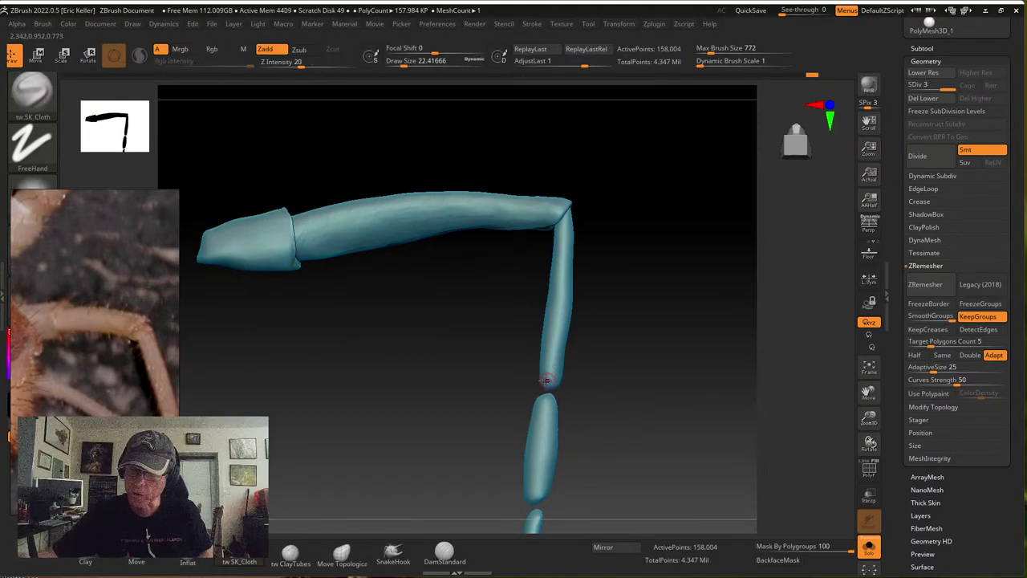
{"action": "left_click_drag", "start_coordinate": [556, 377], "coordinate": [630, 373]}
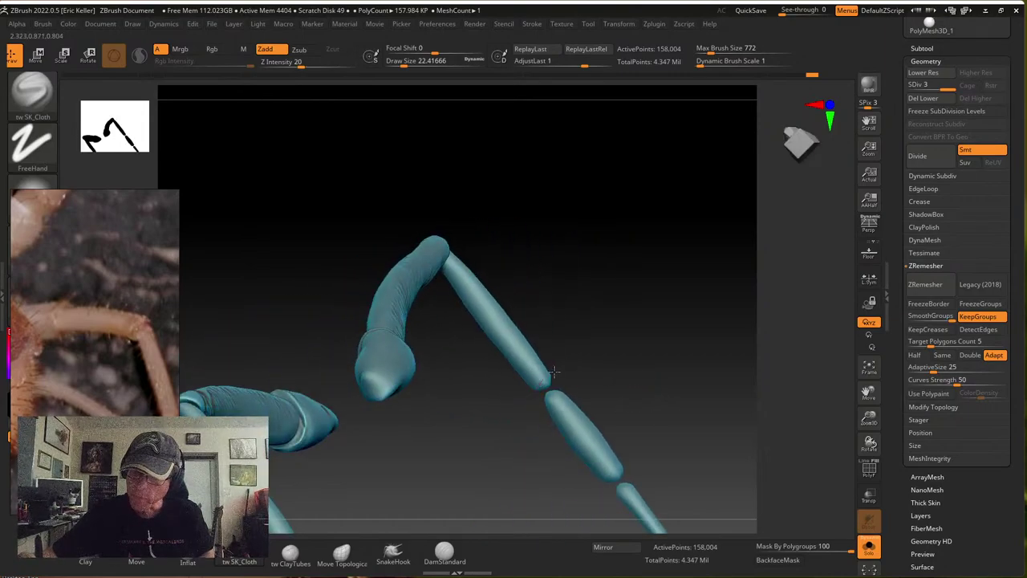
{"action": "left_click_drag", "start_coordinate": [539, 405], "coordinate": [555, 359]}
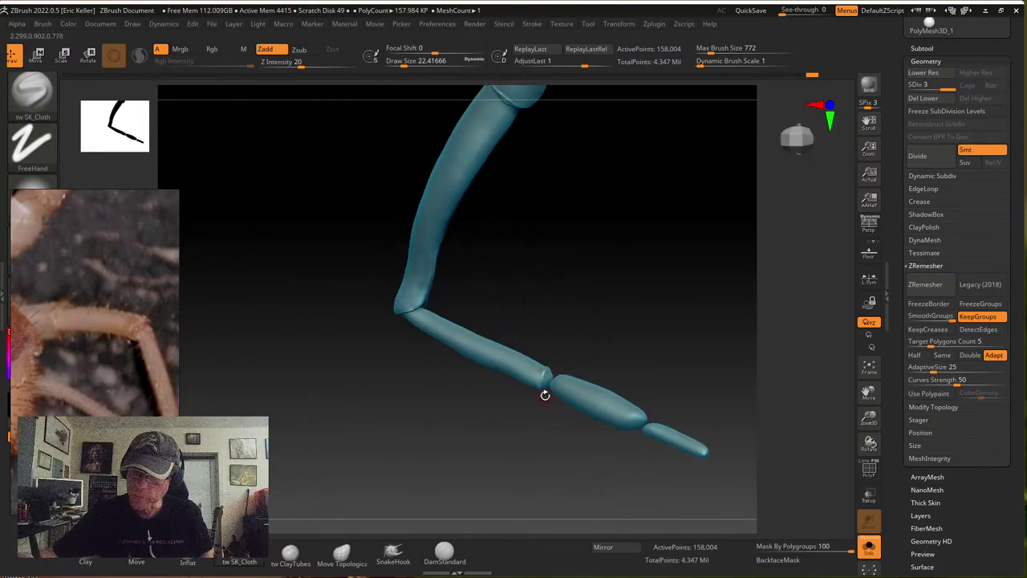
{"action": "left_click_drag", "start_coordinate": [551, 416], "coordinate": [578, 402]}
{"action": "left_click", "coordinate": [567, 353], "text": "ctrl+shift"}
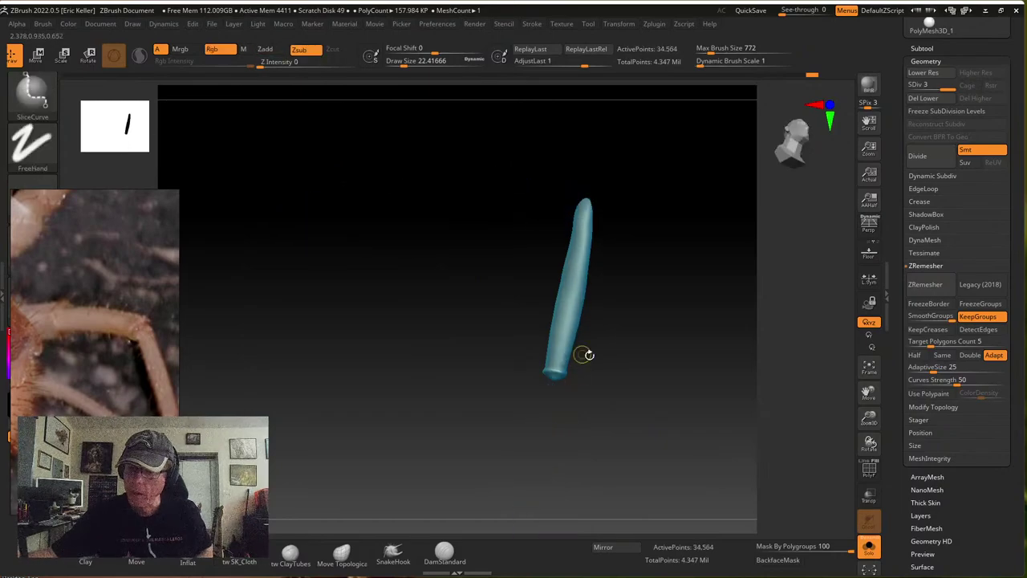
Sculpt the cupped lower end of the isolated segment with tw ClayTubes at draw size about 18, then show all the leg parts
{"action": "mouse_move", "coordinate": [587, 356]}
{"action": "left_mouse_down"}
{"action": "mouse_move", "coordinate": [627, 344]}
{"action": "mouse_move", "coordinate": [488, 450]}
{"action": "mouse_move", "coordinate": [601, 361]}
{"action": "mouse_move", "coordinate": [594, 405]}
{"action": "mouse_move", "coordinate": [633, 415]}
{"action": "left_mouse_up"}
{"action": "left_click", "coordinate": [290, 558]}
{"action": "key", "text": "s"}
{"action": "left_click_drag", "start_coordinate": [565, 398], "coordinate": [581, 391]}
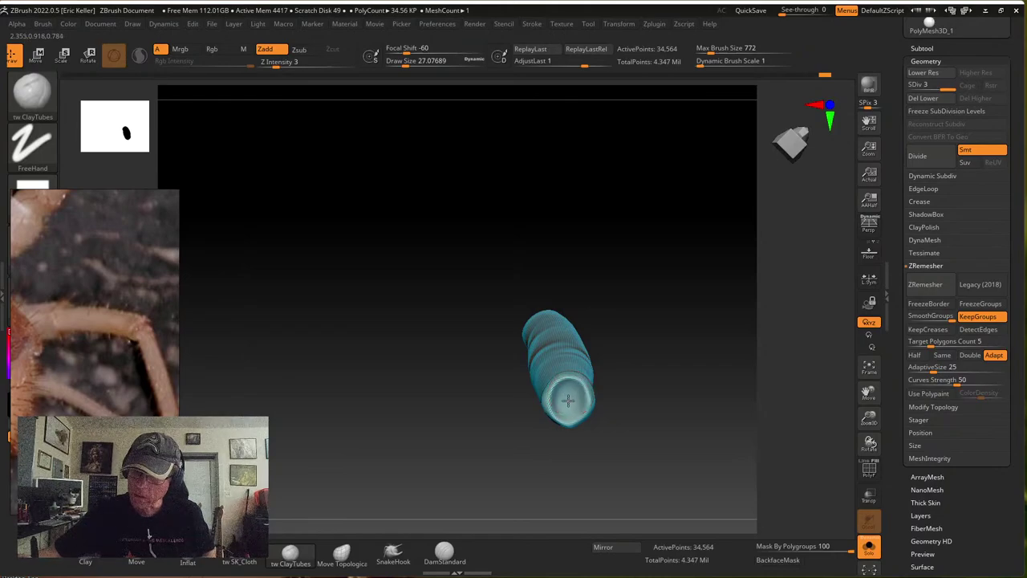
{"action": "key", "text": "s"}
{"action": "left_click_drag", "start_coordinate": [571, 394], "coordinate": [568, 393]}
{"action": "right_click_drag", "start_coordinate": [567, 396], "coordinate": [567, 393]}
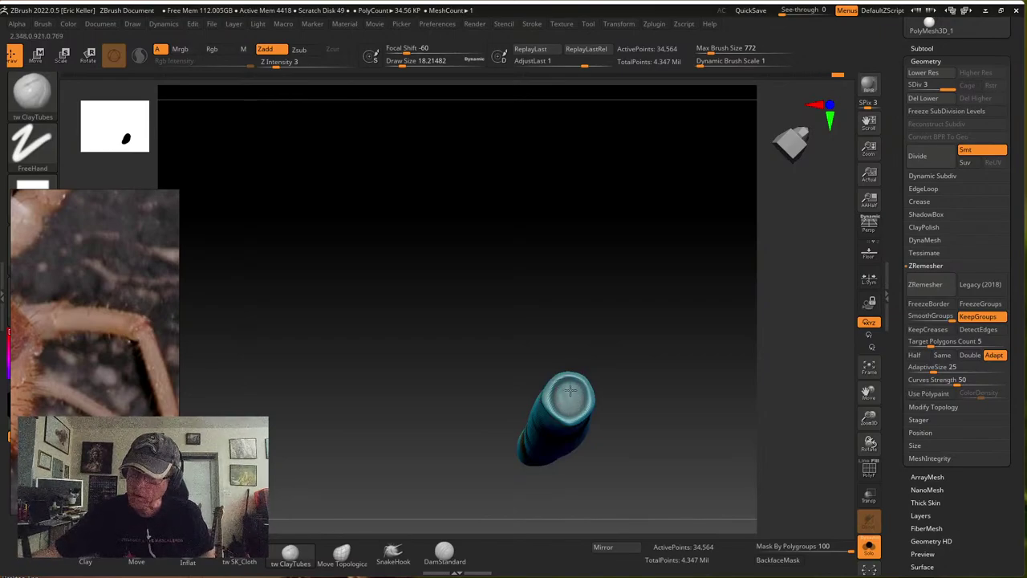
{"action": "right_click_drag", "start_coordinate": [565, 406], "coordinate": [550, 435]}
{"action": "left_click", "coordinate": [635, 468], "text": "ctrl+shift"}
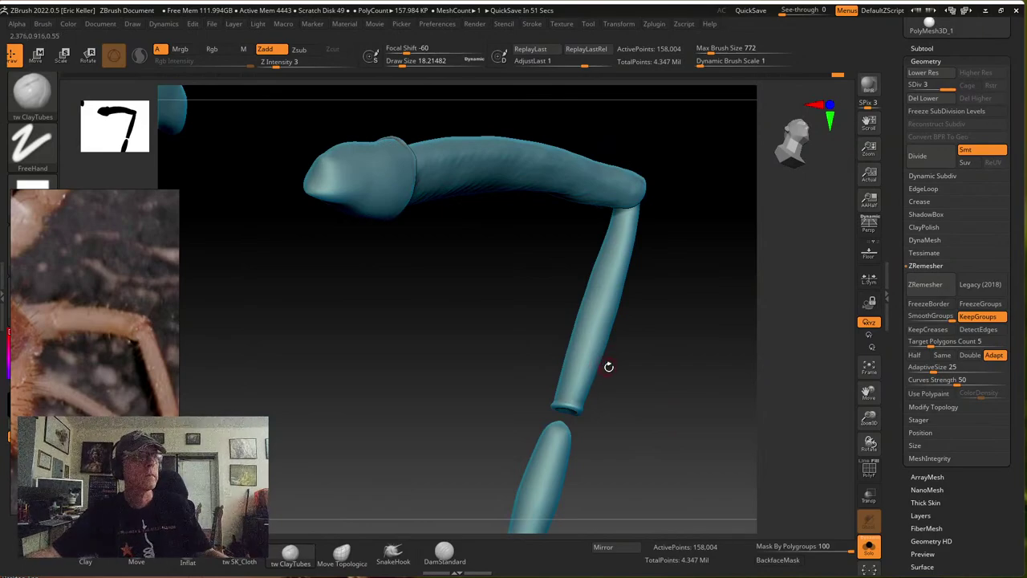
Build up surface form along the segment below the knee with the tw ClayTubes brush at draw size about 32
{"action": "key", "text": "s"}
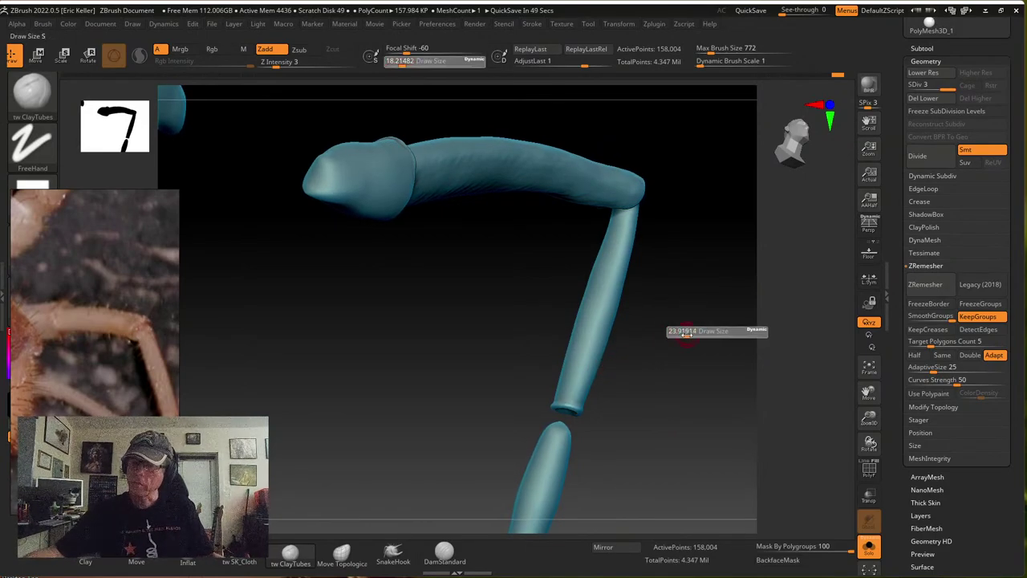
{"action": "left_click", "coordinate": [682, 333]}
{"action": "right_click_drag", "start_coordinate": [666, 340], "coordinate": [630, 352]}
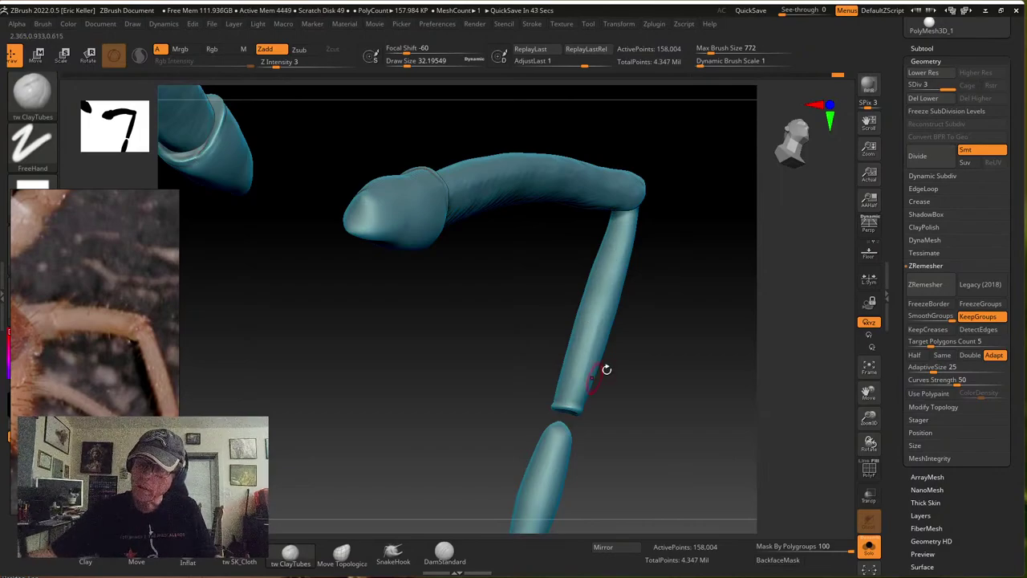
{"action": "right_click_drag", "start_coordinate": [605, 367], "coordinate": [562, 371]}
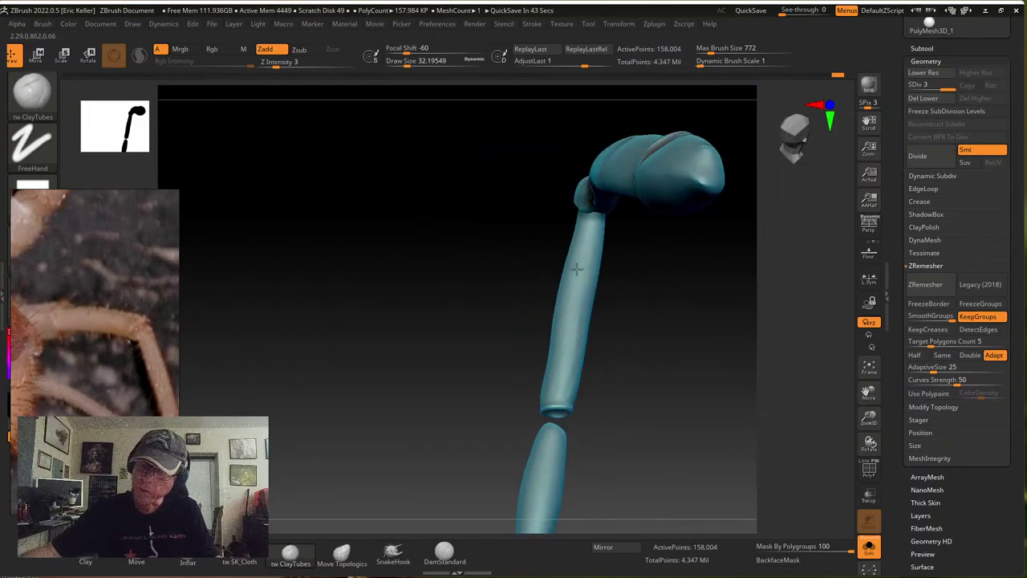
{"action": "right_click_drag", "start_coordinate": [569, 405], "coordinate": [565, 246]}
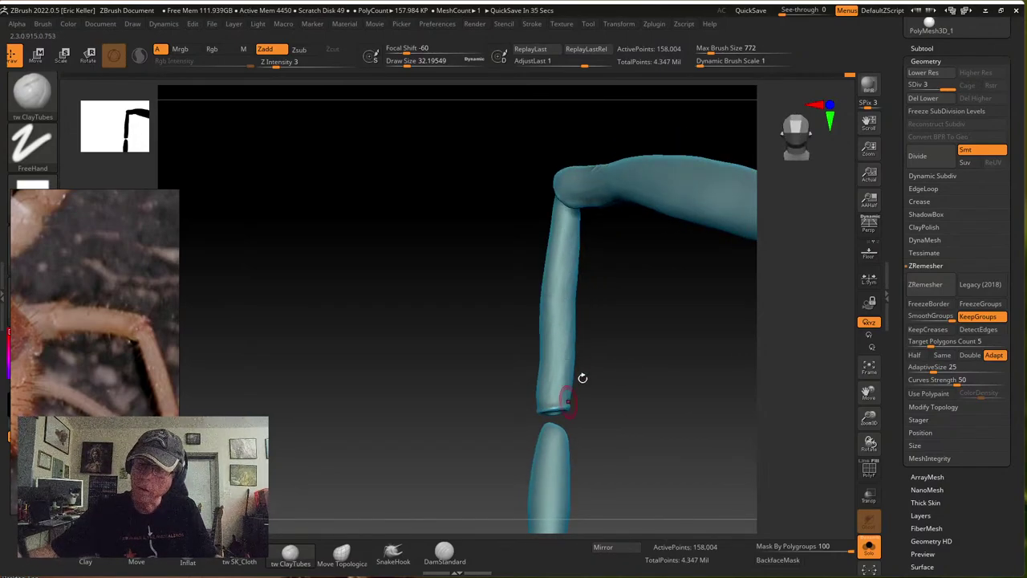
{"action": "right_click_drag", "start_coordinate": [581, 377], "coordinate": [565, 328]}
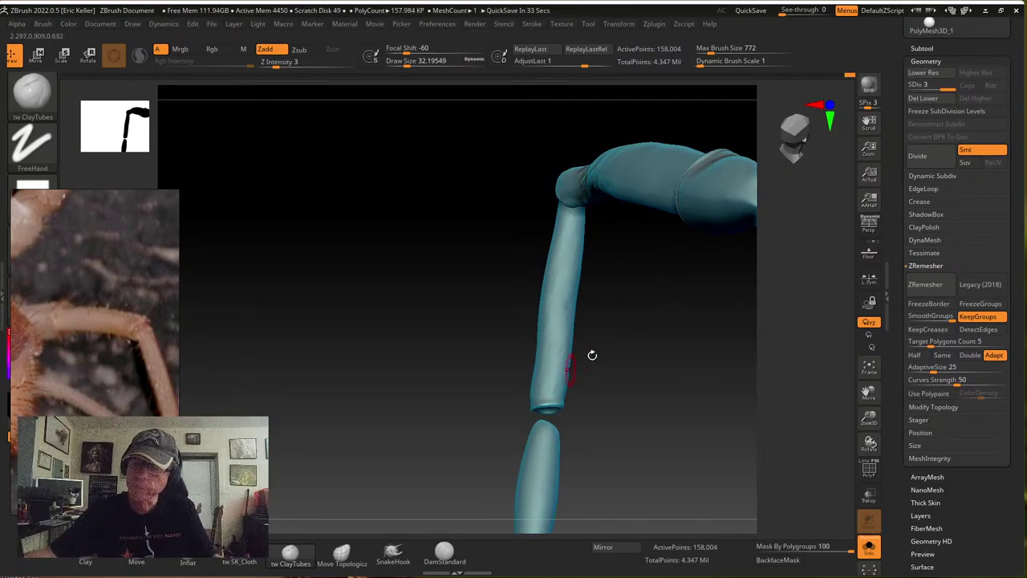
{"action": "left_click_drag", "start_coordinate": [591, 355], "coordinate": [591, 362]}
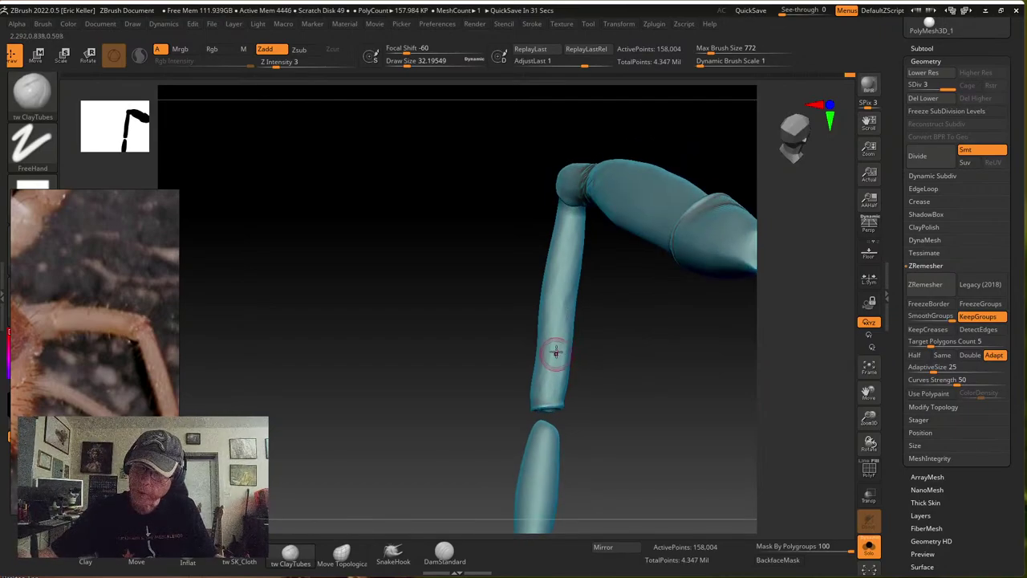
{"action": "right_click_drag", "start_coordinate": [546, 390], "coordinate": [545, 336]}
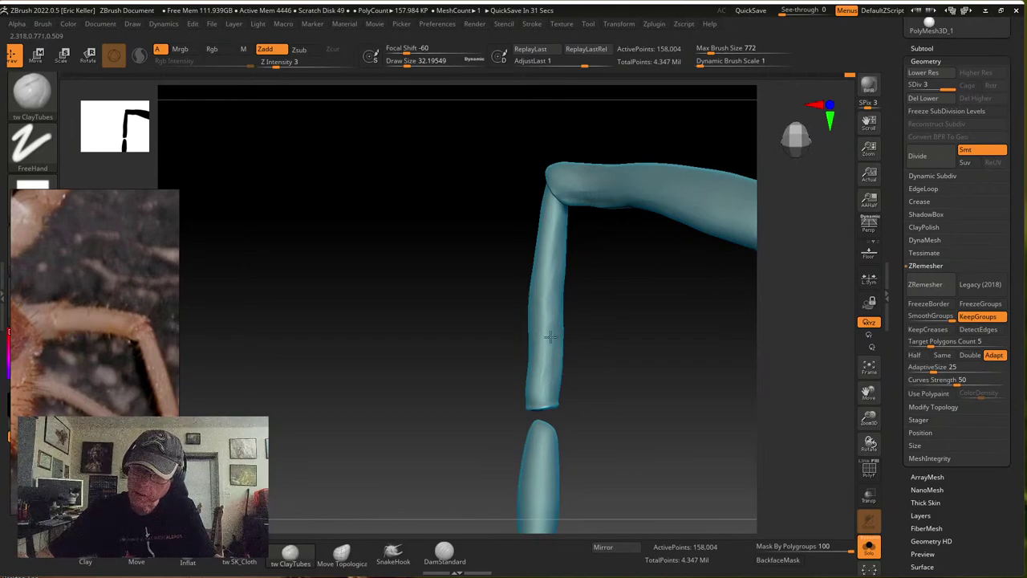
Continue the tw ClayTubes strokes around the other sides of the segment, from its lower end up to the knee joint
{"action": "right_click_drag", "start_coordinate": [539, 271], "coordinate": [544, 221]}
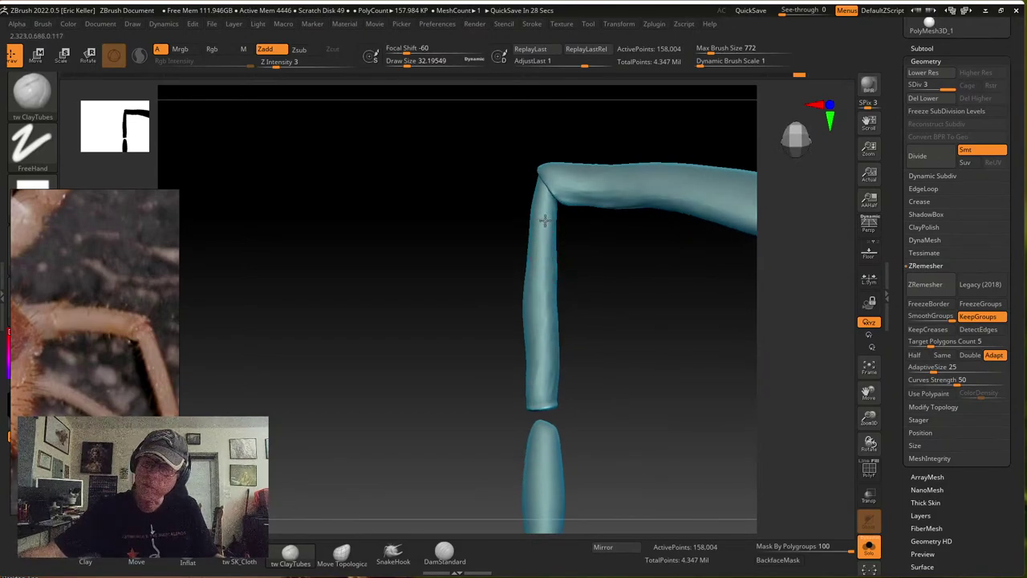
{"action": "right_click_drag", "start_coordinate": [548, 368], "coordinate": [541, 292]}
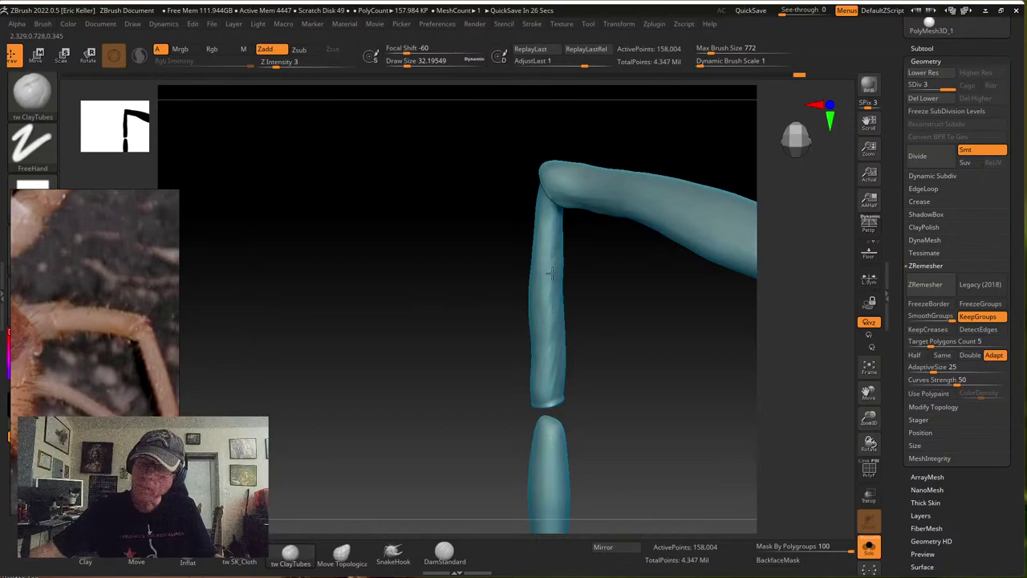
{"action": "mouse_move", "coordinate": [551, 392]}
{"action": "right_mouse_down"}
{"action": "mouse_move", "coordinate": [578, 365]}
{"action": "mouse_move", "coordinate": [557, 358]}
{"action": "right_mouse_up"}
{"action": "mouse_move", "coordinate": [555, 362]}
{"action": "left_mouse_down"}
{"action": "mouse_move", "coordinate": [550, 384]}
{"action": "mouse_move", "coordinate": [551, 360]}
{"action": "left_mouse_up"}
{"action": "mouse_move", "coordinate": [551, 376]}
{"action": "right_mouse_down"}
{"action": "mouse_move", "coordinate": [589, 342]}
{"action": "mouse_move", "coordinate": [543, 372]}
{"action": "right_mouse_up"}
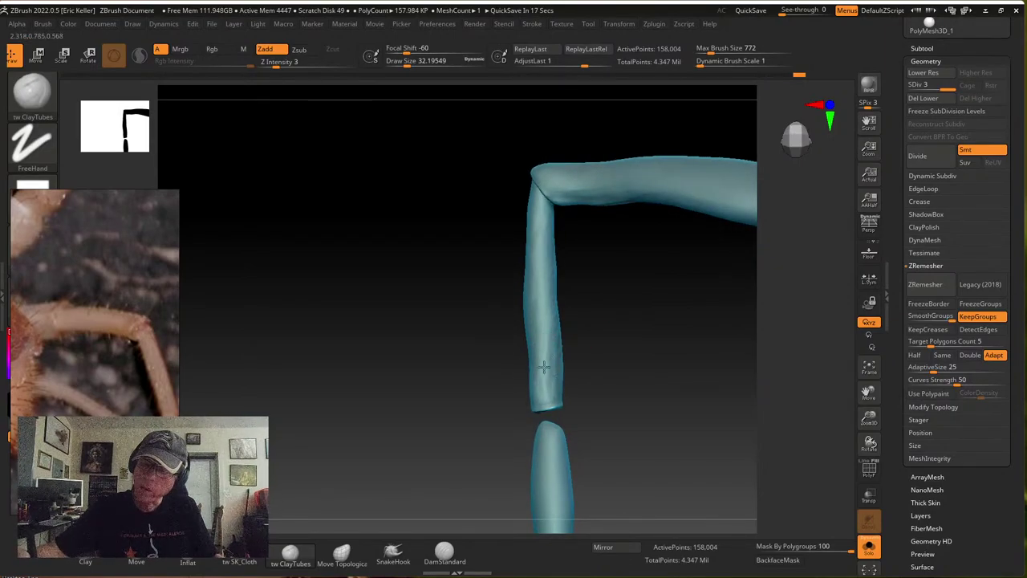
{"action": "right_click_drag", "start_coordinate": [549, 305], "coordinate": [596, 284]}
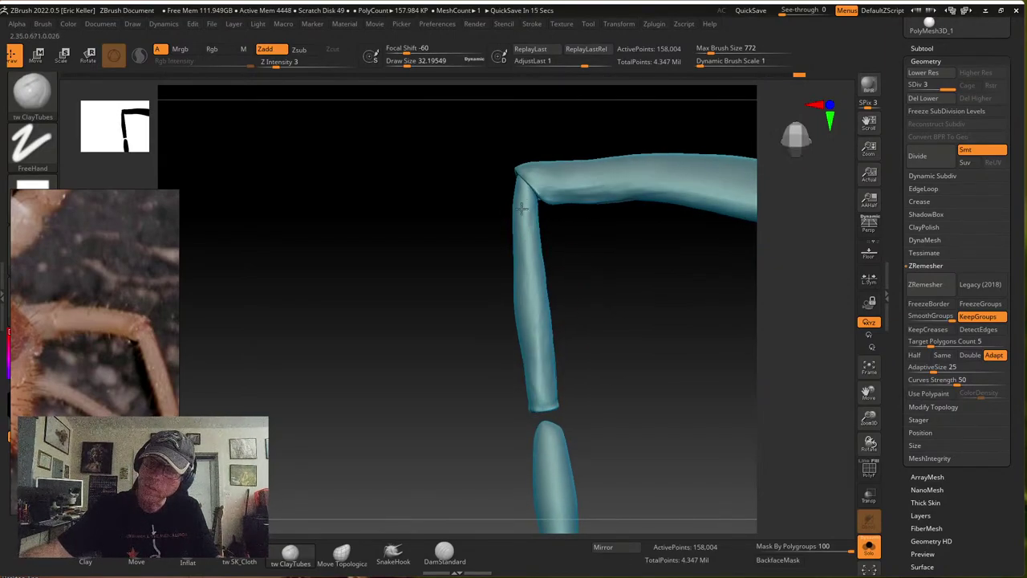
{"action": "mouse_move", "coordinate": [528, 288]}
{"action": "right_mouse_down"}
{"action": "mouse_move", "coordinate": [567, 296]}
{"action": "mouse_move", "coordinate": [526, 274]}
{"action": "mouse_move", "coordinate": [580, 282]}
{"action": "mouse_move", "coordinate": [514, 211]}
{"action": "right_mouse_up"}
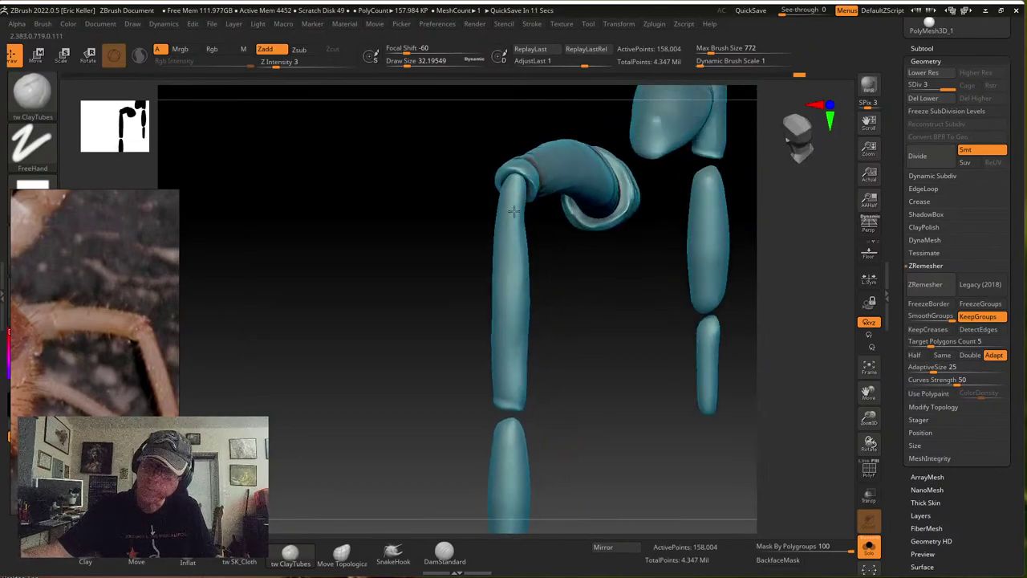
{"action": "mouse_move", "coordinate": [524, 257]}
{"action": "right_mouse_down"}
{"action": "mouse_move", "coordinate": [562, 211]}
{"action": "mouse_move", "coordinate": [646, 243]}
{"action": "mouse_move", "coordinate": [637, 275]}
{"action": "mouse_move", "coordinate": [642, 247]}
{"action": "right_mouse_up"}
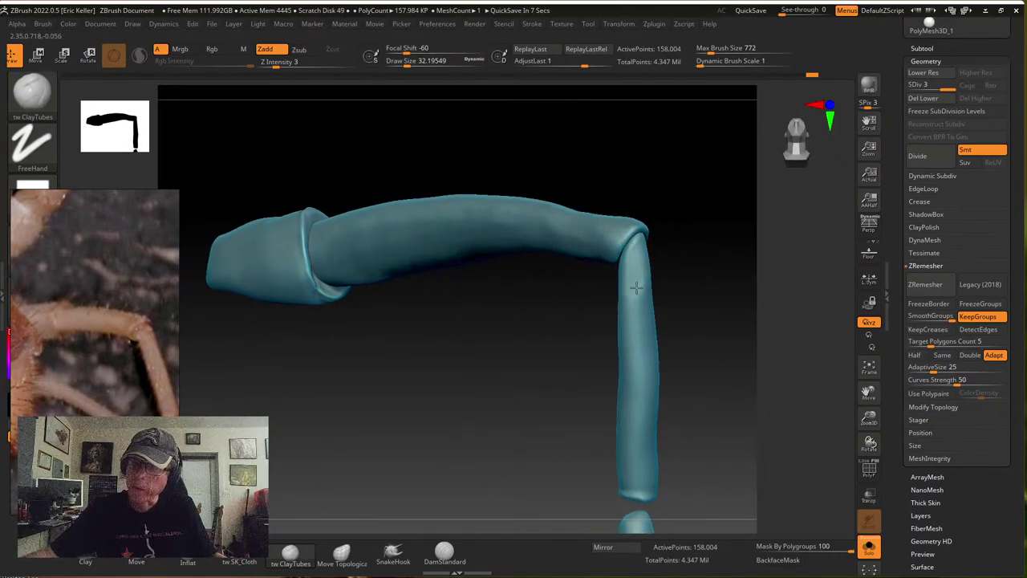
{"action": "right_click_drag", "start_coordinate": [683, 305], "coordinate": [666, 278]}
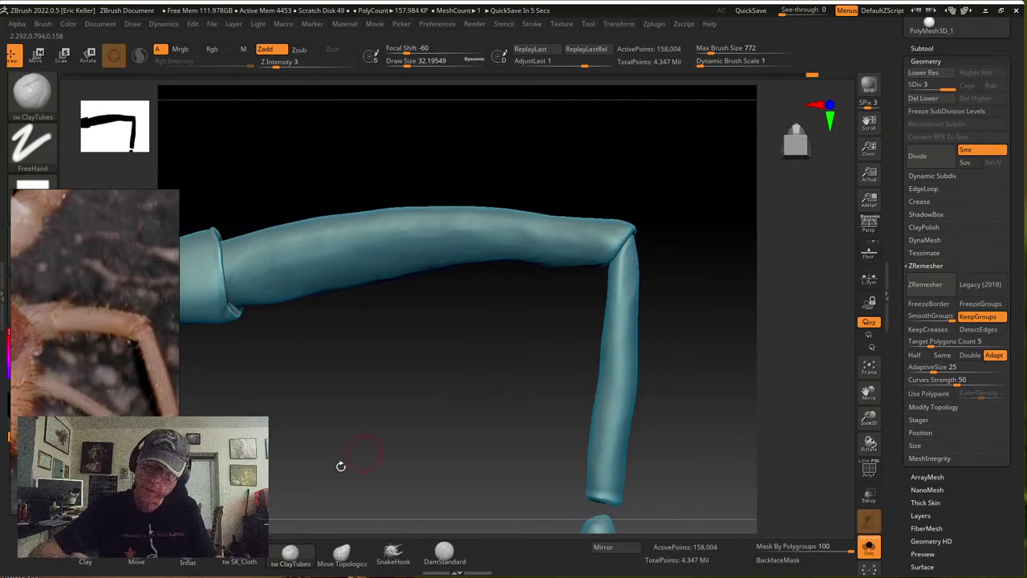
Reshape the upper part of the segment below the knee, where it meets the joint, with the Move brush at draw size about 62
{"action": "key", "text": "b"}
{"action": "key", "text": "m"}
{"action": "key", "text": "v"}
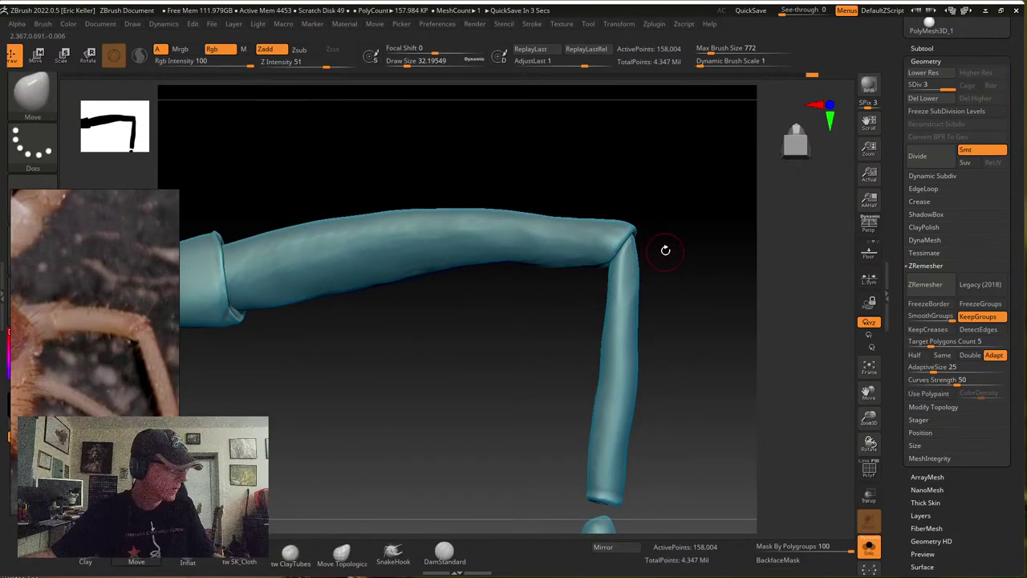
{"action": "right_click_drag", "start_coordinate": [672, 246], "coordinate": [679, 247]}
{"action": "key", "text": "s"}
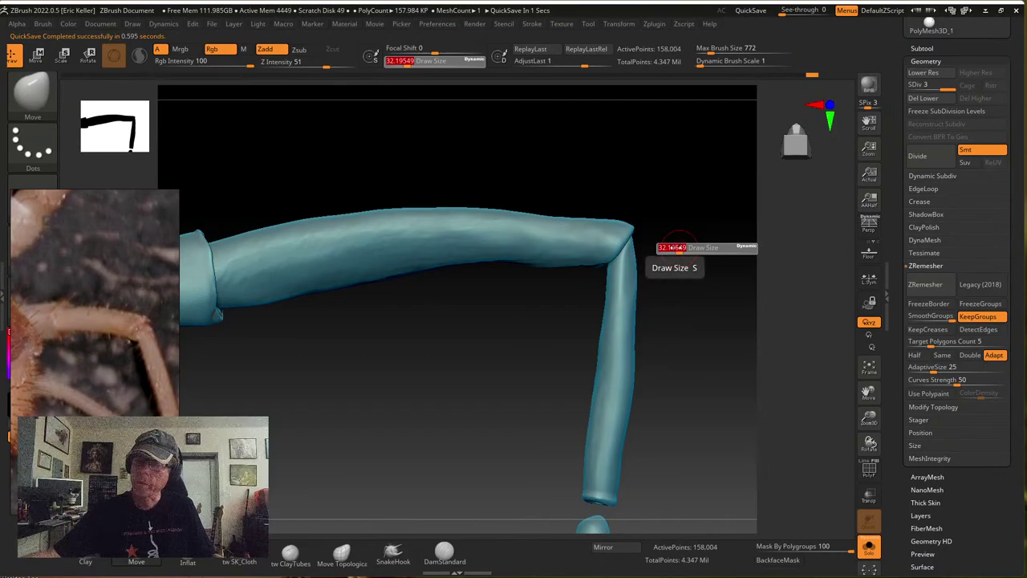
{"action": "left_click_drag", "start_coordinate": [678, 247], "coordinate": [689, 248]}
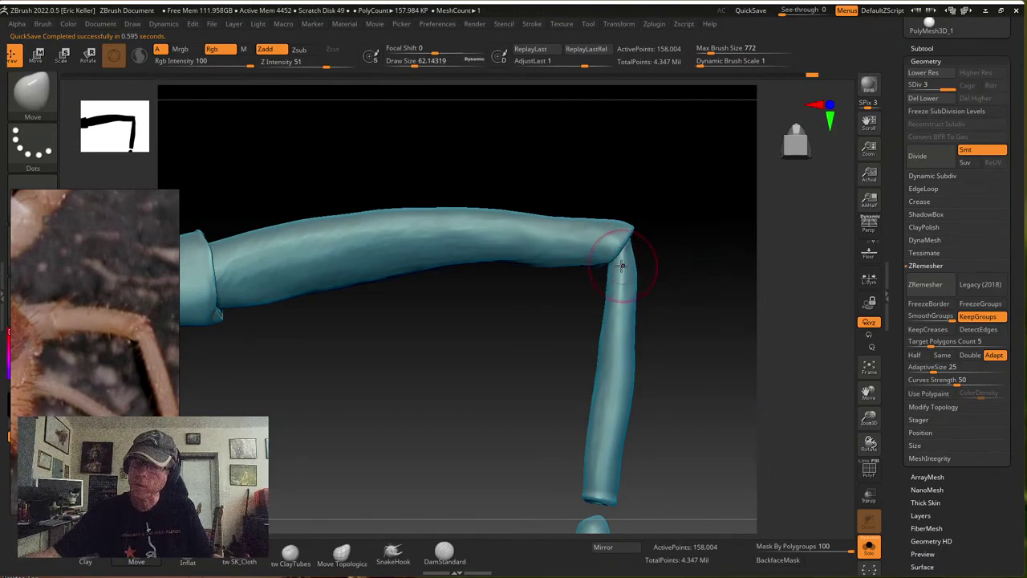
{"action": "left_click_drag", "start_coordinate": [604, 340], "coordinate": [608, 336]}
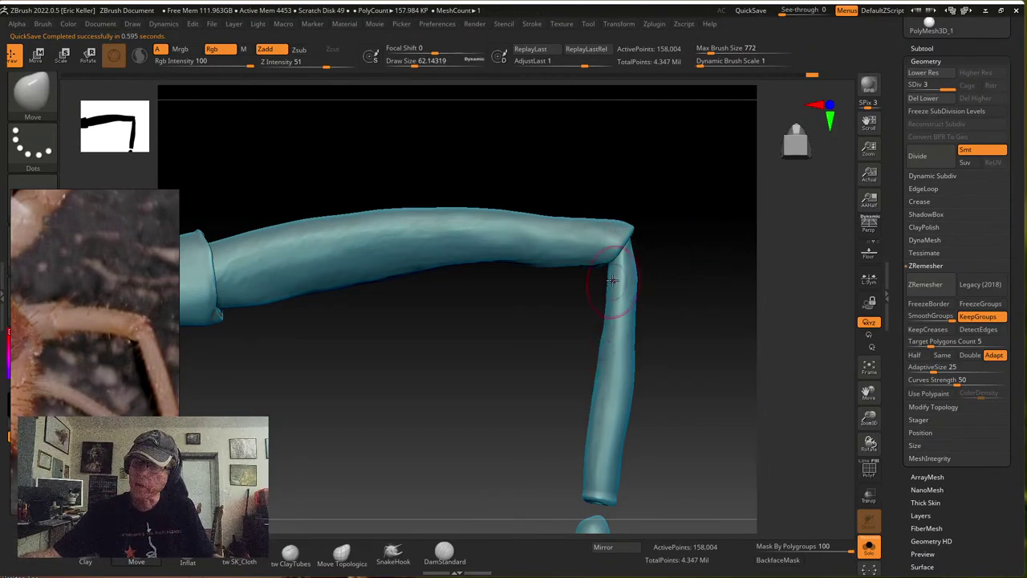
{"action": "mouse_move", "coordinate": [617, 283]}
{"action": "left_mouse_down"}
{"action": "mouse_move", "coordinate": [641, 261]}
{"action": "mouse_move", "coordinate": [633, 251]}
{"action": "left_mouse_up"}
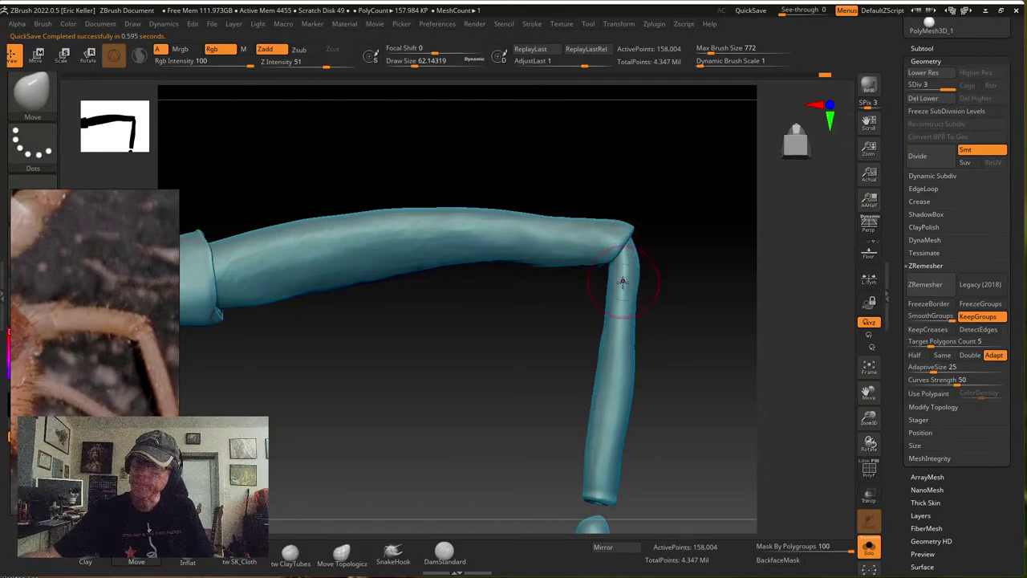
{"action": "mouse_move", "coordinate": [654, 296]}
{"action": "left_mouse_down"}
{"action": "mouse_move", "coordinate": [633, 304]}
{"action": "mouse_move", "coordinate": [640, 291]}
{"action": "left_mouse_up"}
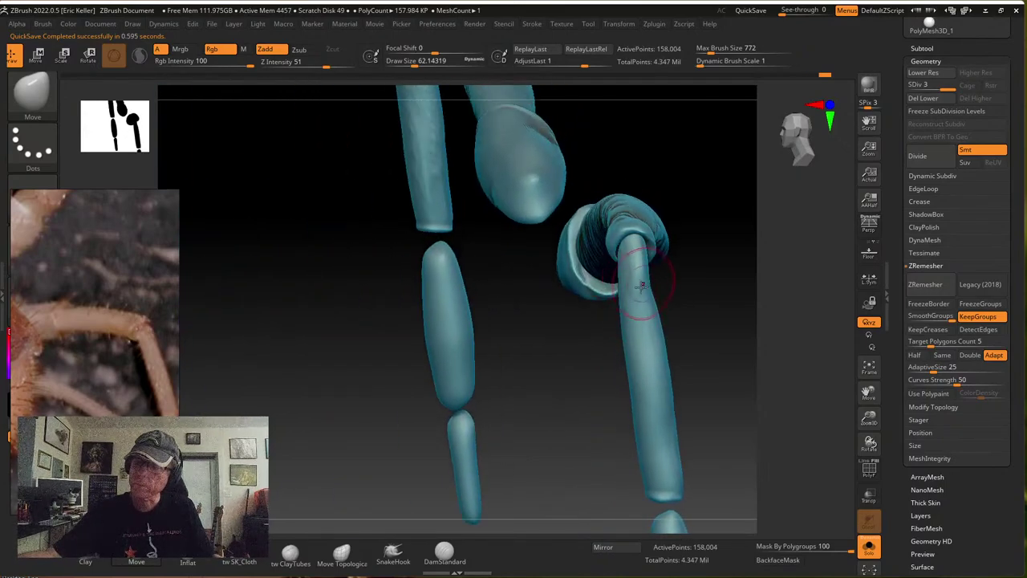
{"action": "right_click_drag", "start_coordinate": [639, 296], "coordinate": [663, 319]}
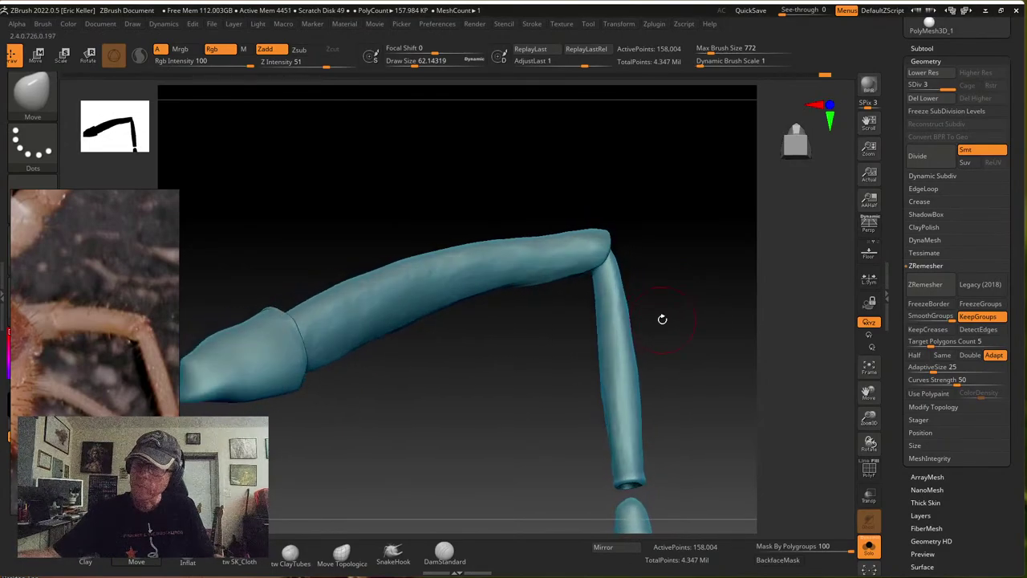
Adjust the overall bend of the segment below the knee with the Move brush at draw size about 148
{"action": "mouse_move", "coordinate": [618, 369]}
{"action": "right_mouse_down"}
{"action": "mouse_move", "coordinate": [666, 367]}
{"action": "mouse_move", "coordinate": [668, 351]}
{"action": "mouse_move", "coordinate": [635, 363]}
{"action": "right_mouse_up"}
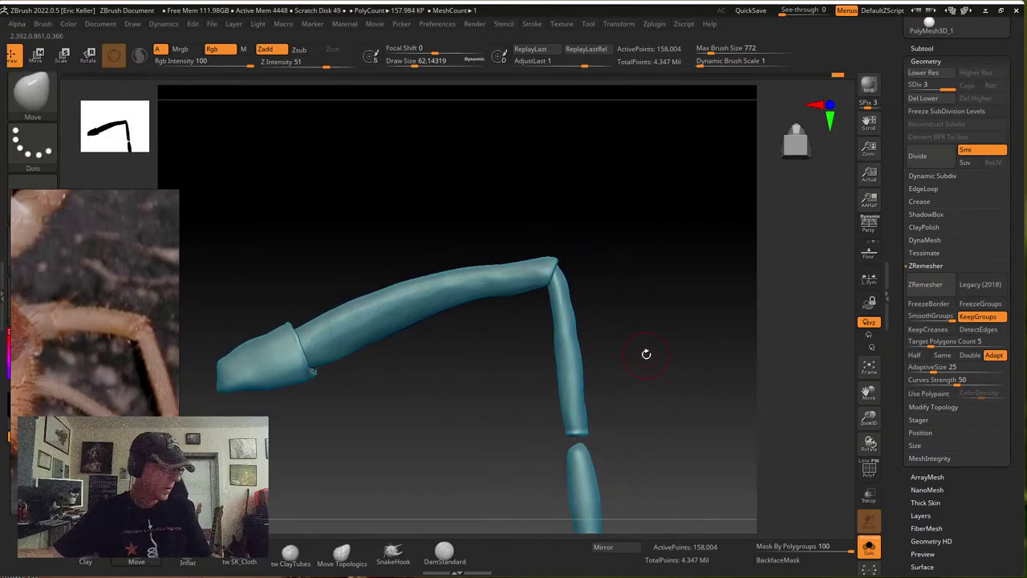
{"action": "key", "text": "s"}
{"action": "left_click_drag", "start_coordinate": [645, 349], "coordinate": [661, 348]}
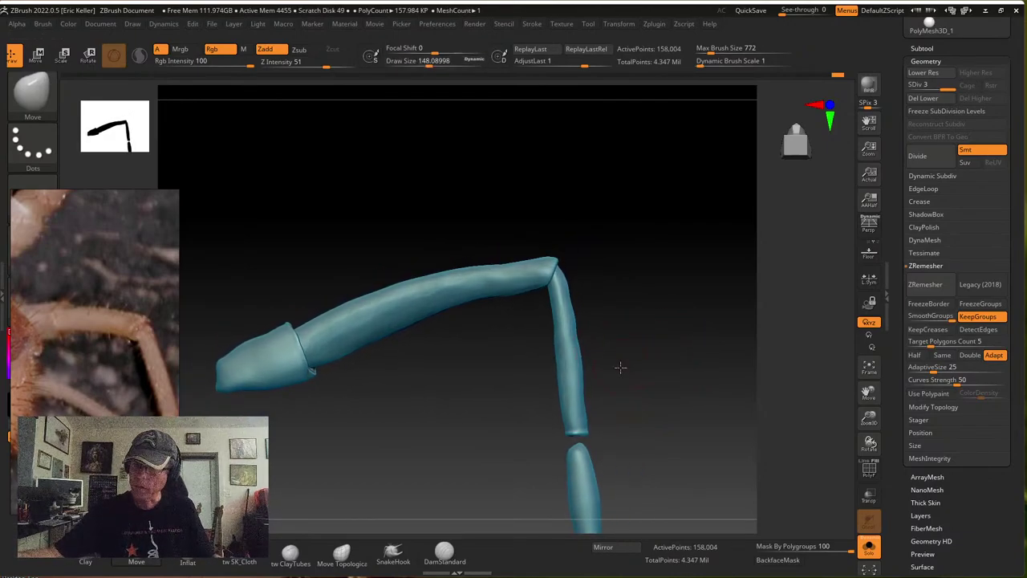
{"action": "left_click_drag", "start_coordinate": [576, 362], "coordinate": [569, 324]}
{"action": "right_click_drag", "start_coordinate": [599, 331], "coordinate": [602, 331]}
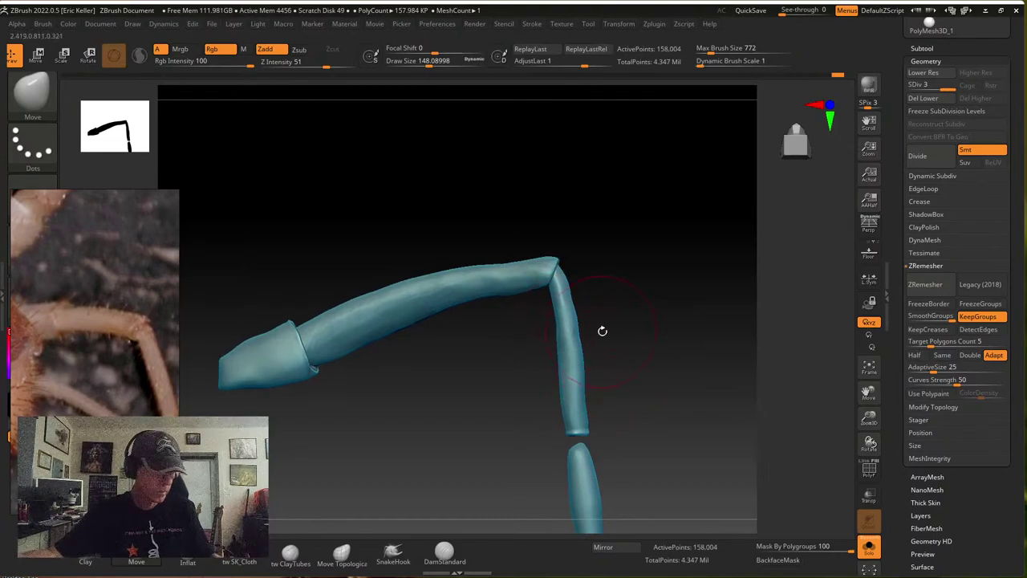
Drop the leg mesh to subdivision level 1 and refine the lower segment's contour by smoothing and with the Move brush at draw size about 96
{"action": "key", "text": "shift+d"}
{"action": "key", "text": "shift+d"}
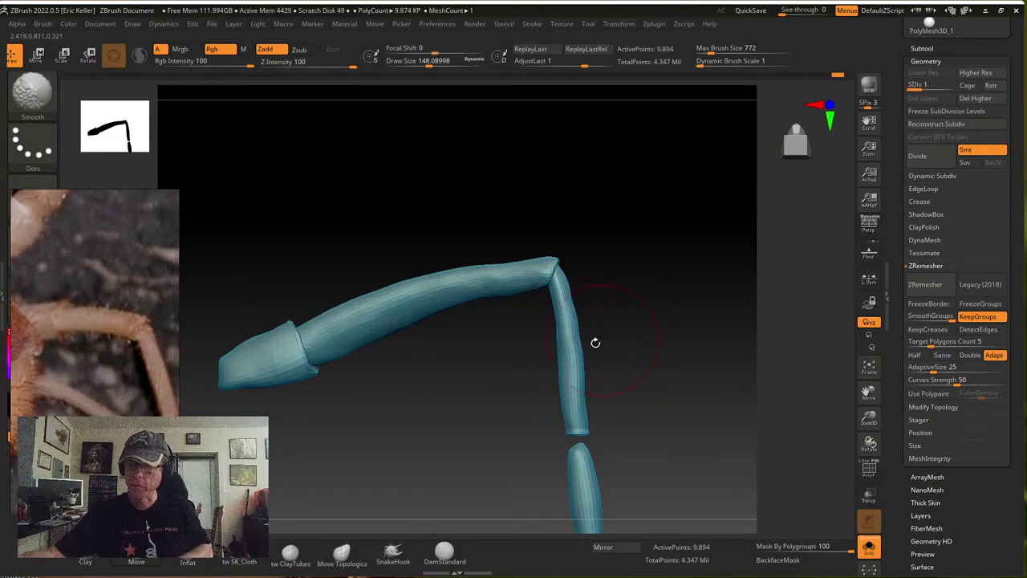
{"action": "left_click_drag", "start_coordinate": [565, 377], "coordinate": [568, 379]}
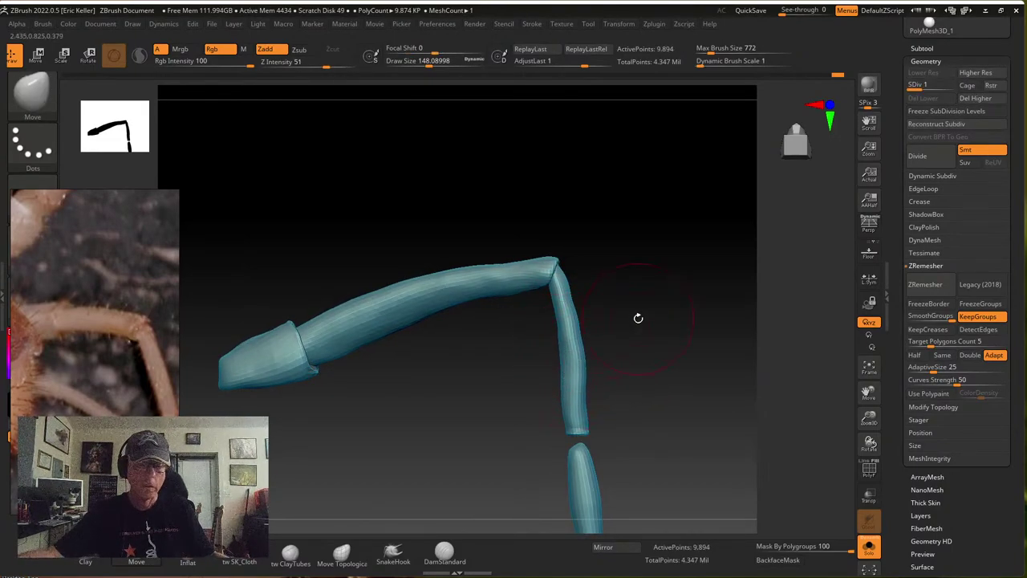
{"action": "key", "text": "s"}
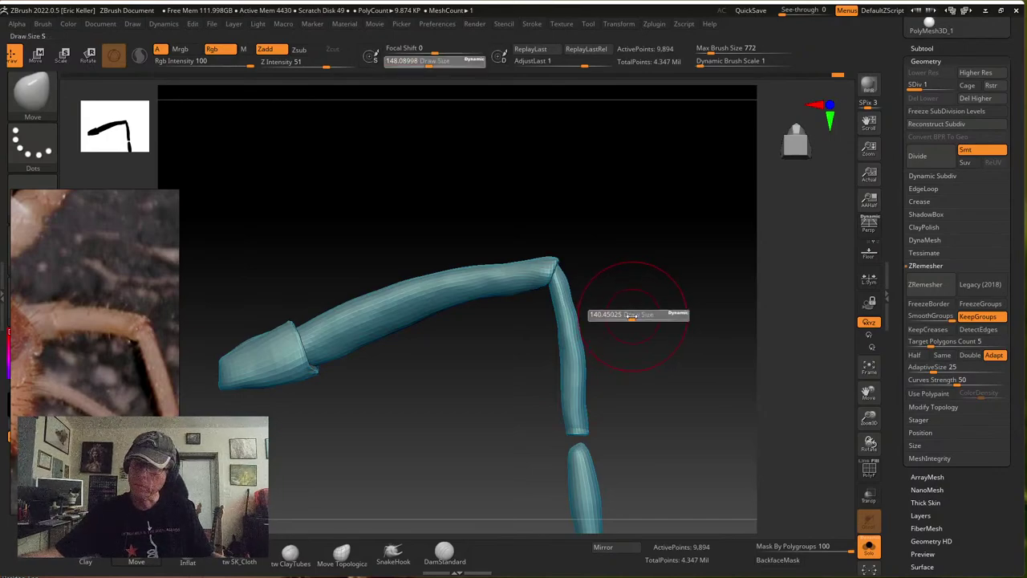
{"action": "mouse_move", "coordinate": [633, 315]}
{"action": "left_mouse_down"}
{"action": "mouse_move", "coordinate": [621, 315]}
{"action": "mouse_move", "coordinate": [573, 390]}
{"action": "left_mouse_up"}
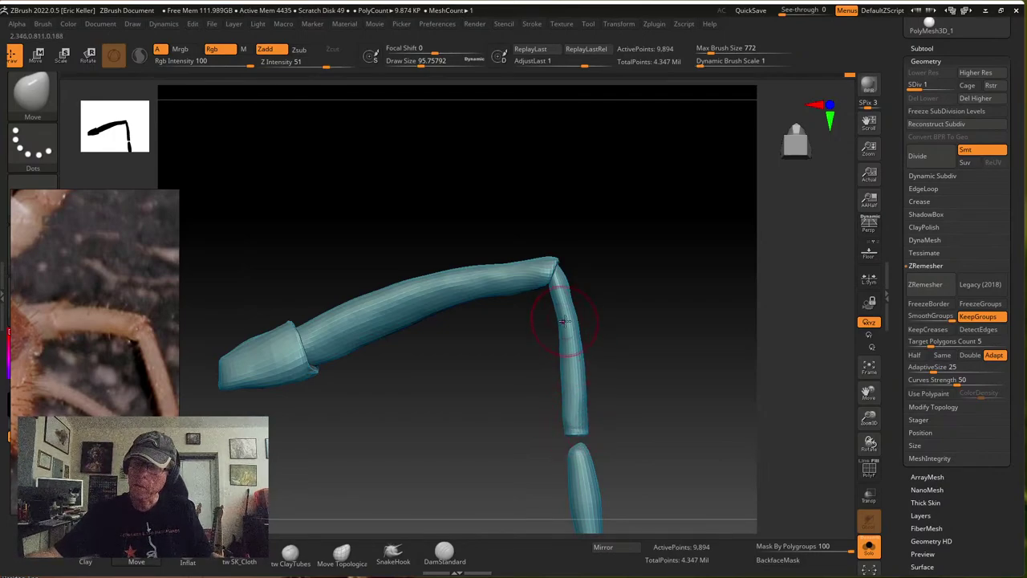
{"action": "left_click_drag", "start_coordinate": [569, 284], "coordinate": [594, 319], "text": "shift"}
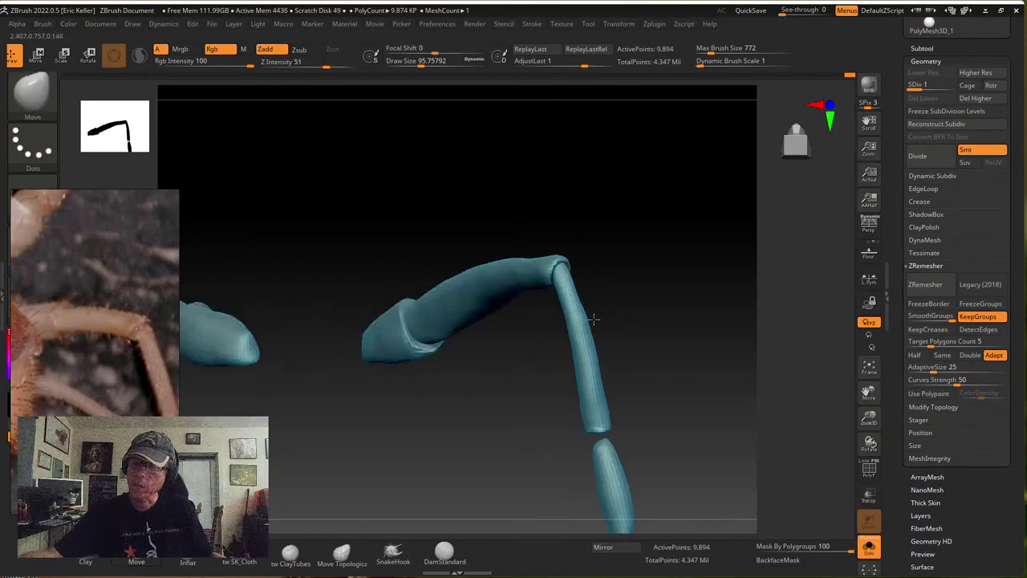
Raise the leg mesh to subdivision level 3
{"action": "right_click_drag", "start_coordinate": [593, 319], "coordinate": [572, 288]}
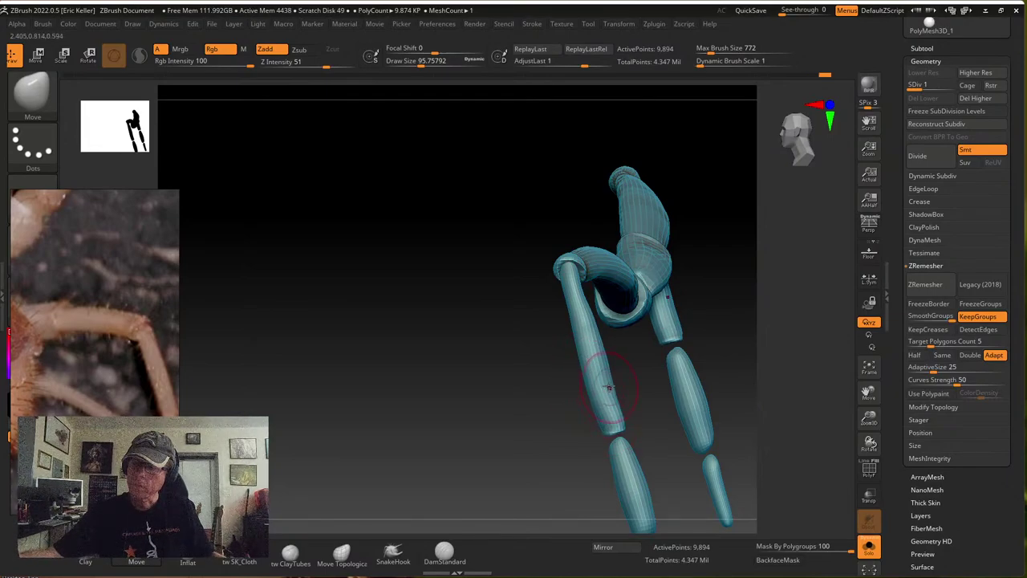
{"action": "mouse_move", "coordinate": [623, 367]}
{"action": "right_mouse_down"}
{"action": "mouse_move", "coordinate": [683, 342]}
{"action": "mouse_move", "coordinate": [614, 323]}
{"action": "right_mouse_up"}
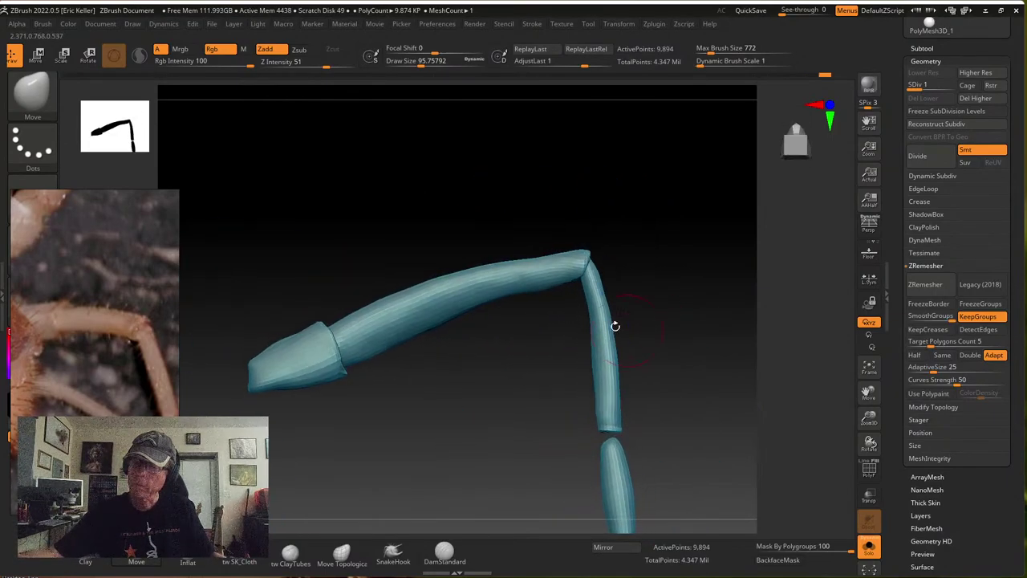
{"action": "mouse_move", "coordinate": [647, 390]}
{"action": "right_mouse_down", "text": "alt"}
{"action": "mouse_move", "coordinate": [615, 429]}
{"action": "mouse_move", "coordinate": [608, 316]}
{"action": "right_mouse_up", "text": "alt"}
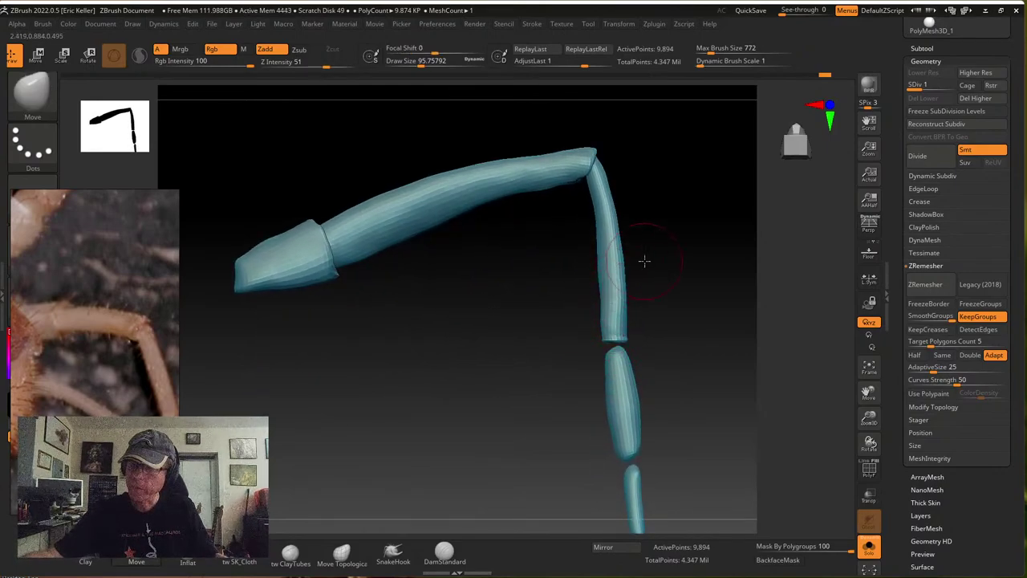
{"action": "mouse_move", "coordinate": [645, 260]}
{"action": "right_mouse_down"}
{"action": "mouse_move", "coordinate": [695, 232]}
{"action": "mouse_move", "coordinate": [688, 227]}
{"action": "mouse_move", "coordinate": [635, 281]}
{"action": "mouse_move", "coordinate": [667, 246]}
{"action": "mouse_move", "coordinate": [658, 264]}
{"action": "right_mouse_up"}
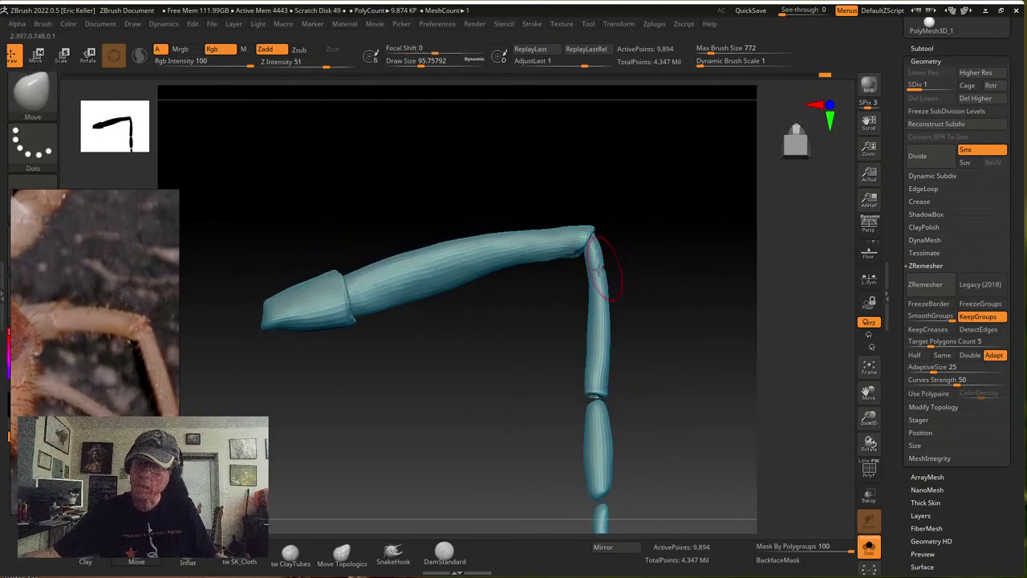
{"action": "right_click_drag", "start_coordinate": [476, 422], "coordinate": [524, 355]}
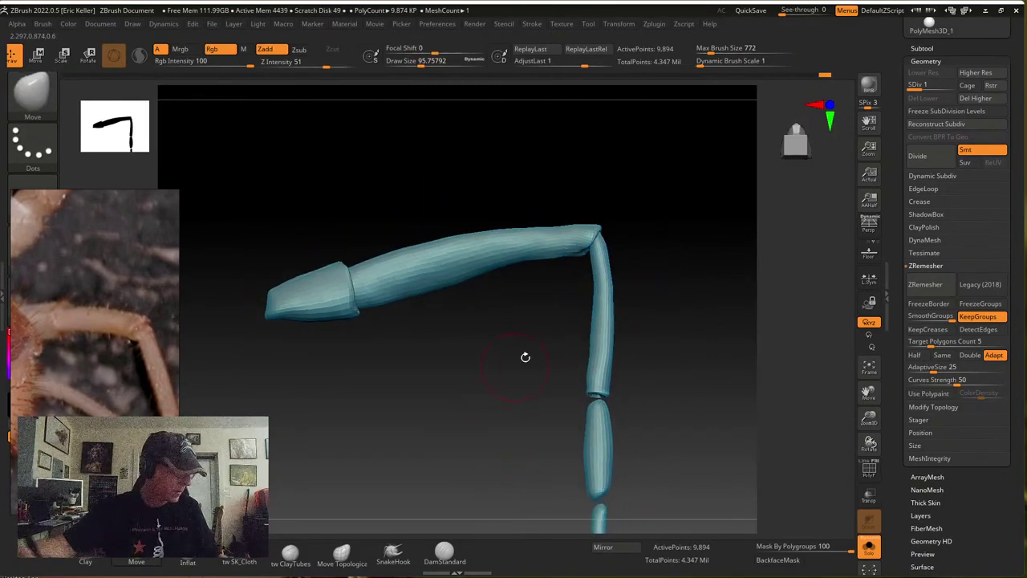
{"action": "key", "text": "d"}
{"action": "key", "text": "d"}
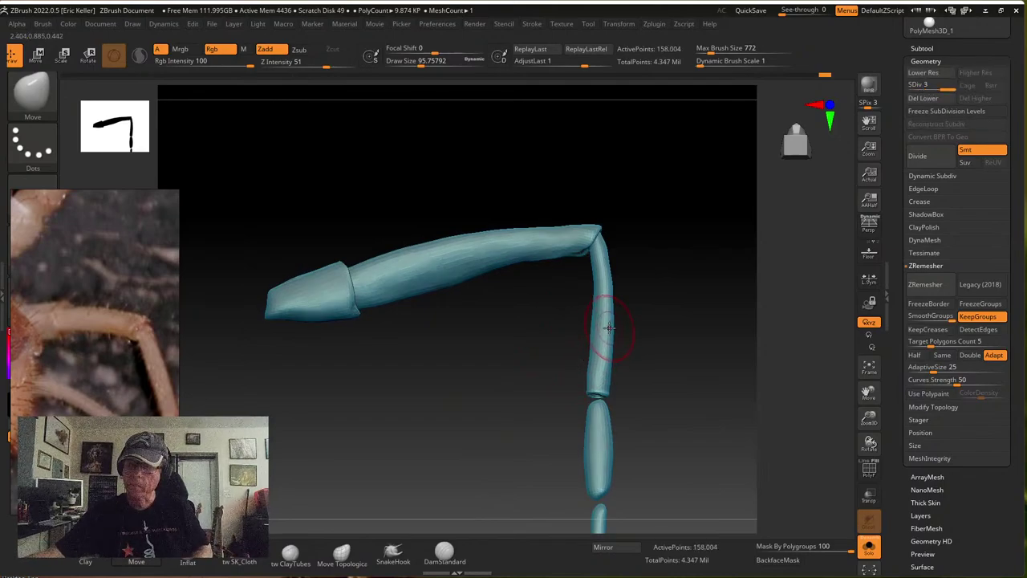
Reduce the draw size to about 70 and select the Move brush for the segment below the knee
{"action": "right_click_drag", "start_coordinate": [620, 306], "coordinate": [633, 303]}
{"action": "key", "text": "s"}
{"action": "left_click_drag", "start_coordinate": [636, 305], "coordinate": [628, 305]}
{"action": "mouse_move", "coordinate": [635, 281]}
{"action": "right_mouse_down", "text": "alt"}
{"action": "mouse_move", "coordinate": [599, 326]}
{"action": "mouse_move", "coordinate": [551, 324]}
{"action": "right_mouse_up", "text": "alt"}
{"action": "mouse_move", "coordinate": [579, 275]}
{"action": "right_mouse_down"}
{"action": "mouse_move", "coordinate": [651, 281]}
{"action": "mouse_move", "coordinate": [653, 333]}
{"action": "mouse_move", "coordinate": [671, 329]}
{"action": "mouse_move", "coordinate": [642, 344]}
{"action": "right_mouse_up"}
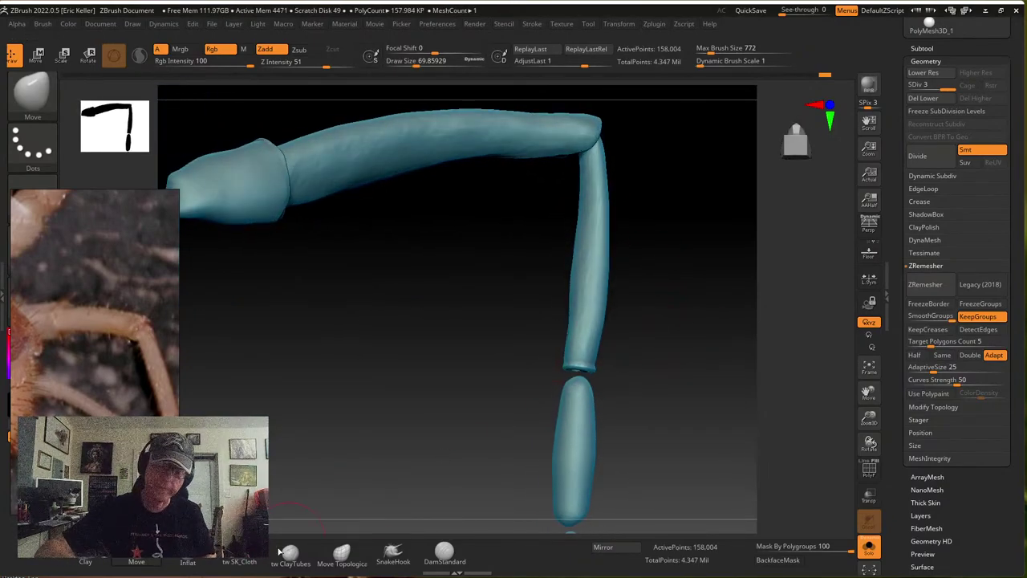
{"action": "left_click", "coordinate": [137, 560]}
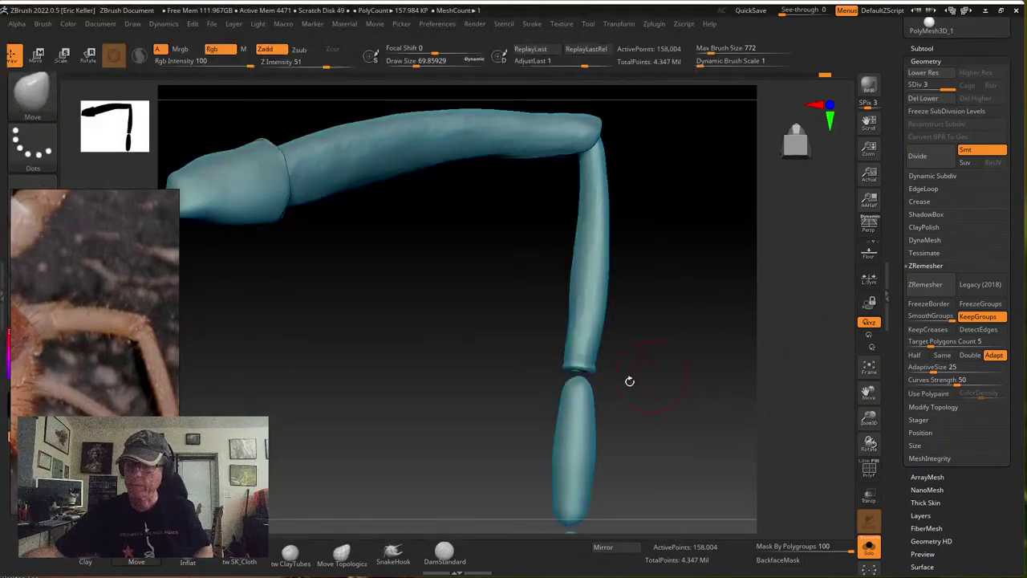
Reshape the lower part of the segment below the knee with the Move brush at a draw size of about 133
{"action": "key", "text": "s"}
{"action": "left_click", "coordinate": [626, 382]}
{"action": "mouse_move", "coordinate": [626, 381]}
{"action": "right_mouse_down", "text": "alt"}
{"action": "mouse_move", "coordinate": [621, 350]}
{"action": "mouse_move", "coordinate": [614, 369]}
{"action": "right_mouse_up", "text": "alt"}
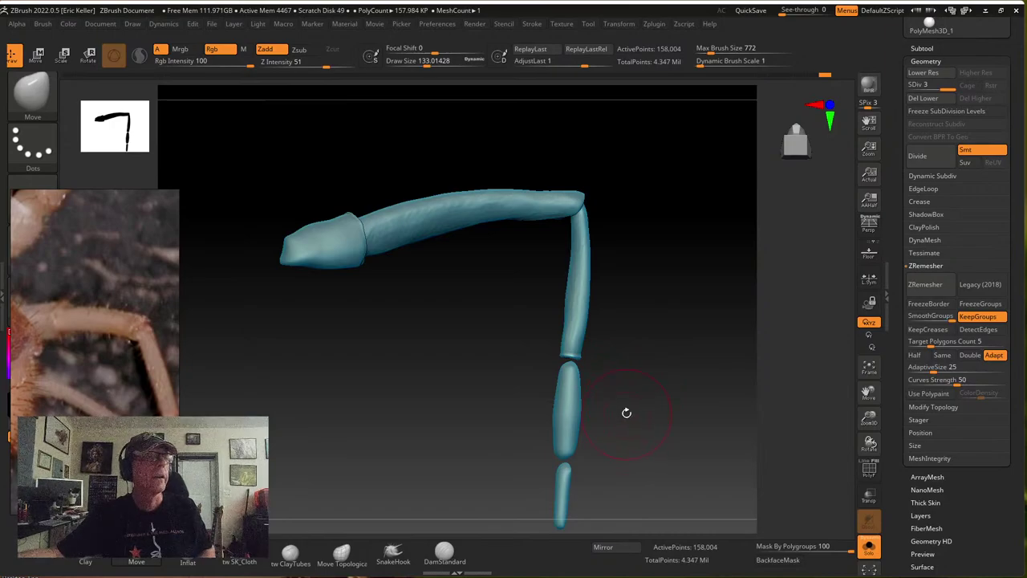
{"action": "left_click_drag", "start_coordinate": [626, 413], "coordinate": [643, 397], "text": "alt"}
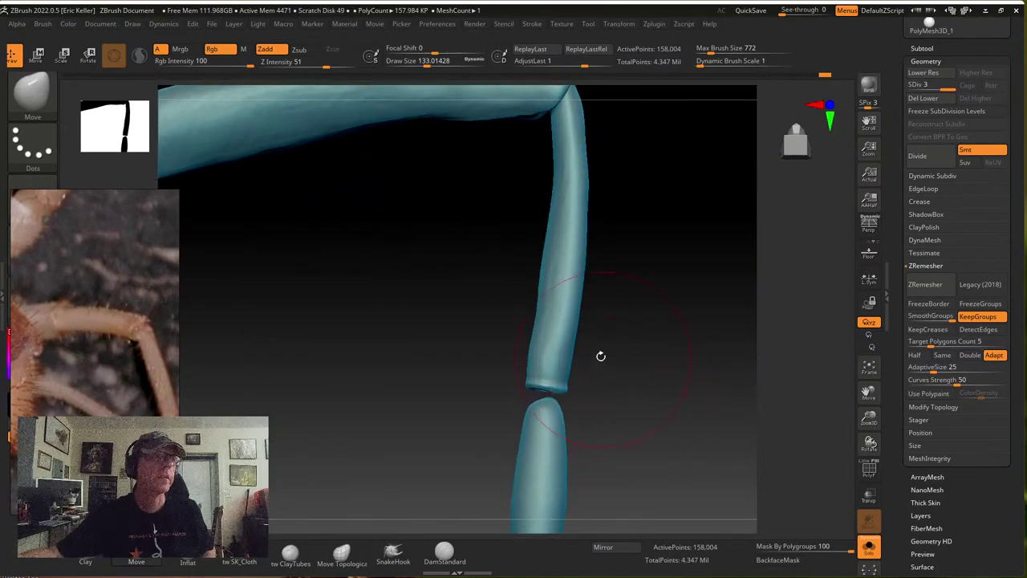
{"action": "mouse_move", "coordinate": [600, 355]}
{"action": "left_mouse_down"}
{"action": "mouse_move", "coordinate": [601, 346]}
{"action": "mouse_move", "coordinate": [599, 358]}
{"action": "left_mouse_up"}
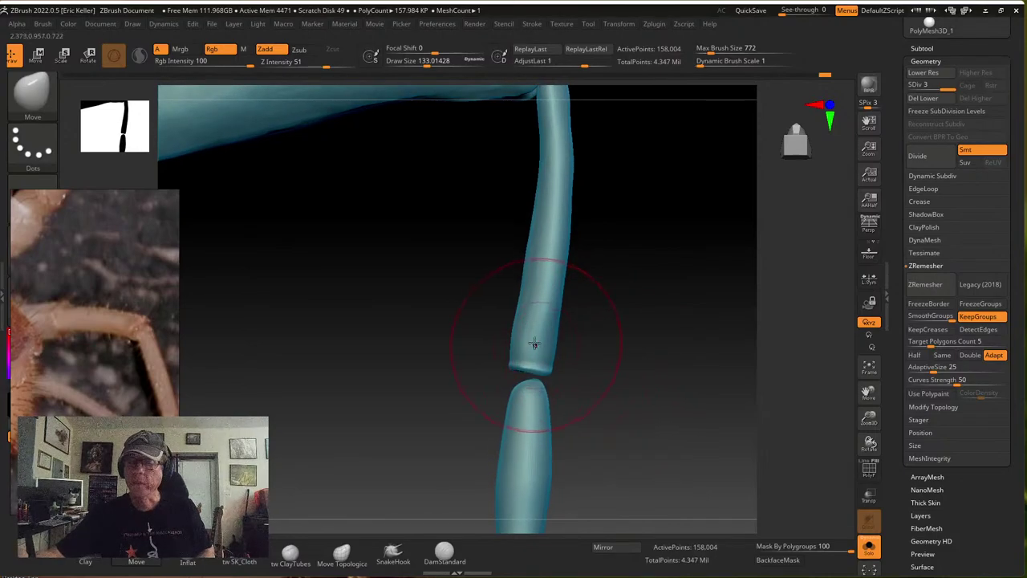
{"action": "mouse_move", "coordinate": [561, 329]}
{"action": "left_mouse_down"}
{"action": "mouse_move", "coordinate": [581, 324]}
{"action": "mouse_move", "coordinate": [578, 355]}
{"action": "mouse_move", "coordinate": [629, 347]}
{"action": "mouse_move", "coordinate": [620, 346]}
{"action": "left_mouse_up"}
{"action": "left_click_drag", "start_coordinate": [502, 322], "coordinate": [486, 280]}
{"action": "left_click_drag", "start_coordinate": [492, 259], "coordinate": [487, 261]}
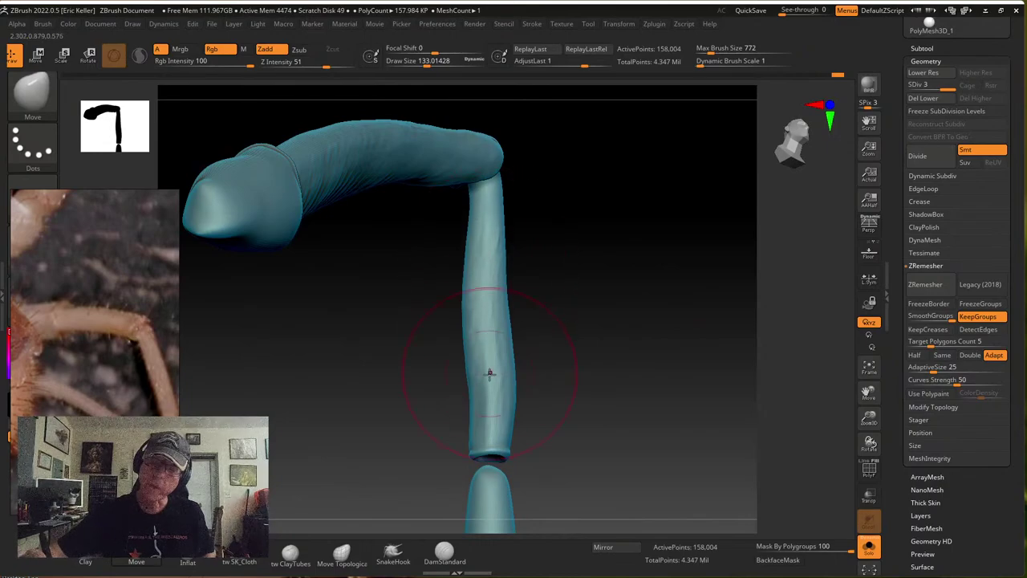
Shift the middle and lower stretch of the same segment slightly inward with the Move brush to even out its contour
{"action": "left_click_drag", "start_coordinate": [490, 374], "coordinate": [480, 381]}
{"action": "left_click_drag", "start_coordinate": [494, 326], "coordinate": [485, 324]}
{"action": "left_click_drag", "start_coordinate": [494, 272], "coordinate": [490, 271]}
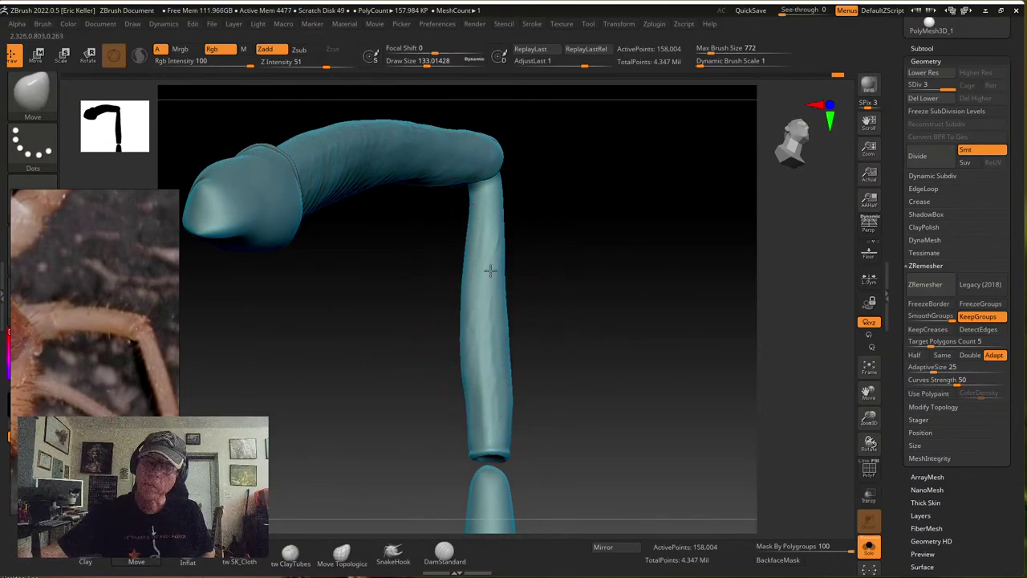
{"action": "left_click_drag", "start_coordinate": [590, 260], "coordinate": [505, 273]}
{"action": "mouse_move", "coordinate": [486, 318]}
{"action": "left_mouse_down"}
{"action": "mouse_move", "coordinate": [575, 348]}
{"action": "mouse_move", "coordinate": [524, 367]}
{"action": "left_mouse_up"}
Refine the curve and lower end of the segment below the knee with the Move brush, reducing the draw size to about 73
{"action": "key", "text": "s"}
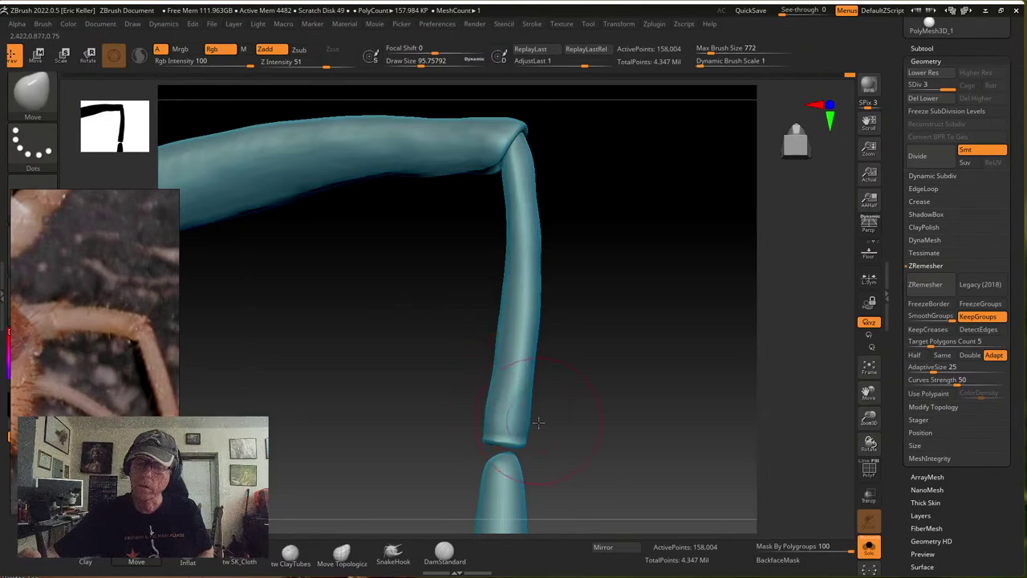
{"action": "key", "text": "s"}
{"action": "mouse_move", "coordinate": [538, 427]}
{"action": "left_mouse_down"}
{"action": "mouse_move", "coordinate": [567, 401]}
{"action": "mouse_move", "coordinate": [513, 367]}
{"action": "left_mouse_up"}
{"action": "key", "text": "s"}
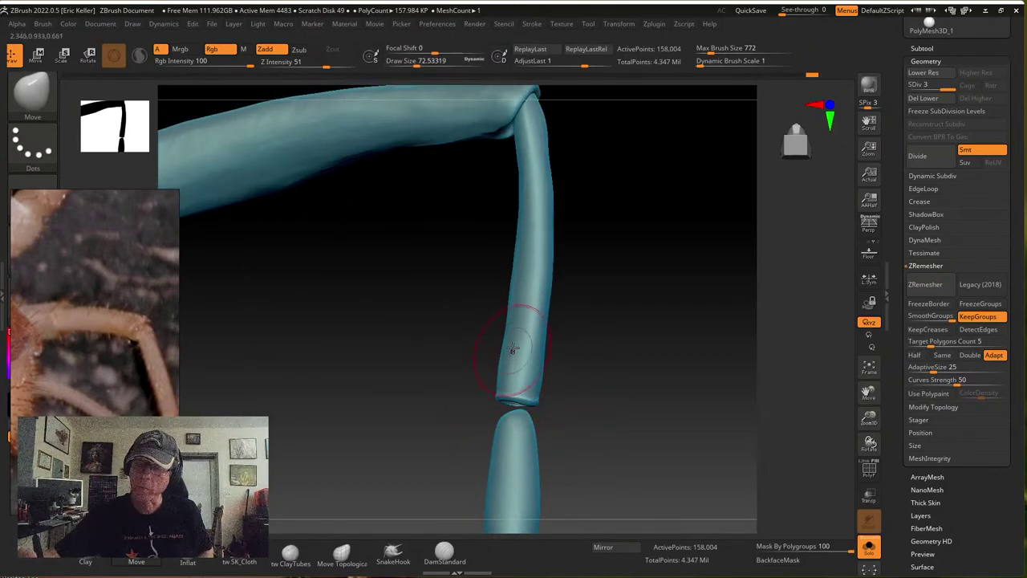
{"action": "left_click_drag", "start_coordinate": [565, 315], "coordinate": [556, 380], "text": "alt"}
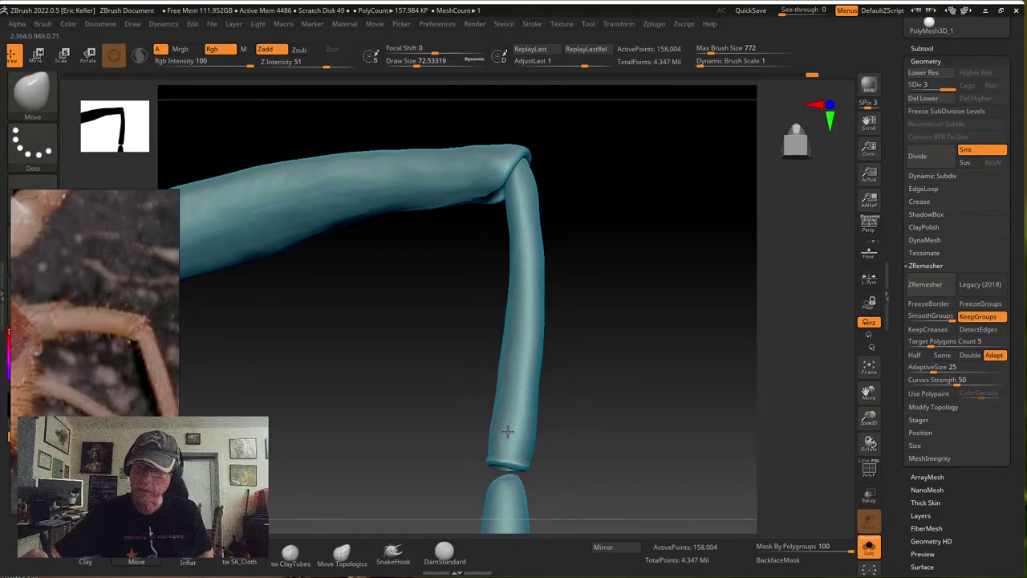
{"action": "left_click_drag", "start_coordinate": [562, 405], "coordinate": [562, 361]}
{"action": "left_click_drag", "start_coordinate": [545, 309], "coordinate": [578, 278]}
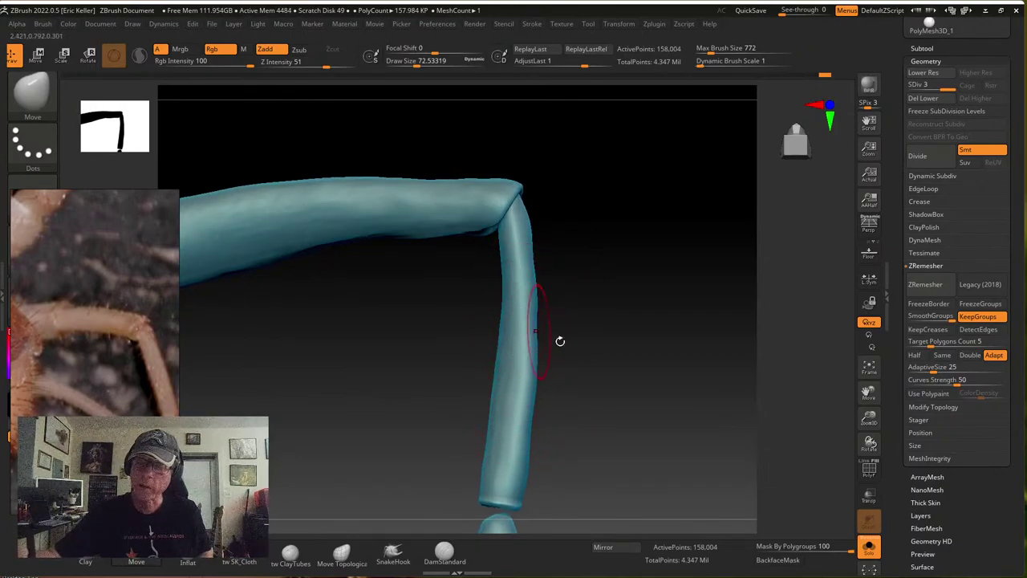
Isolate the spindle-shaped segment beneath the shin, and restore the visibility of the whole leg
{"action": "left_click_drag", "start_coordinate": [560, 340], "coordinate": [571, 363], "text": "alt"}
{"action": "left_click", "coordinate": [522, 381], "text": "ctrl+shift"}
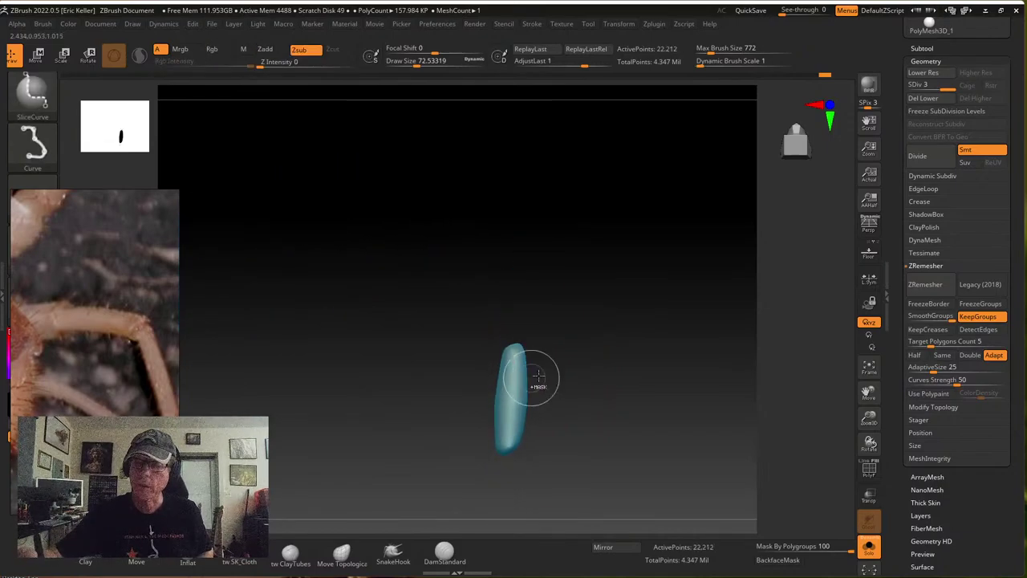
{"action": "left_click", "coordinate": [581, 371], "text": "ctrl+shift"}
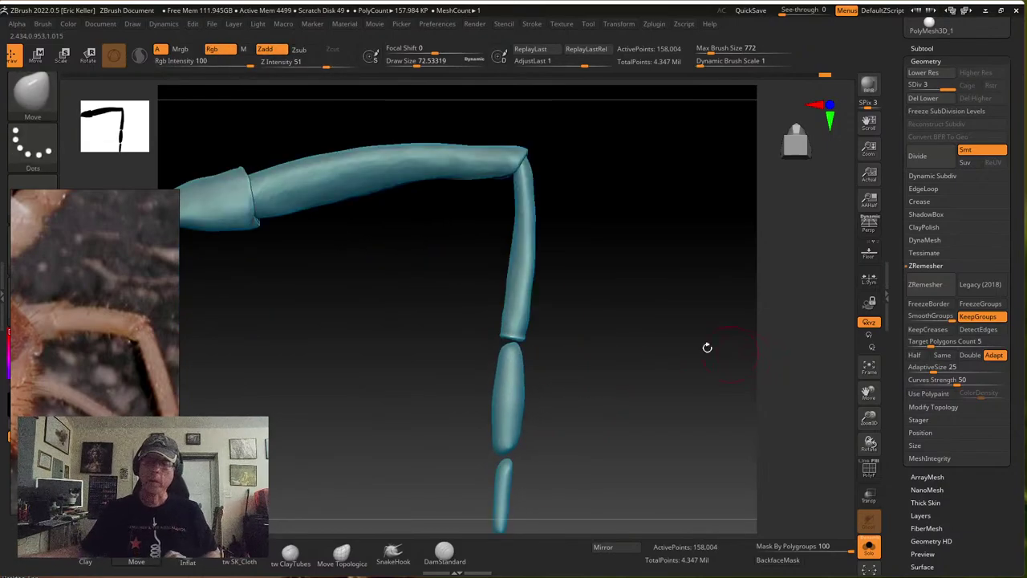
Examine the joints of the long rear leg in the camel spider reference photo
{"action": "scroll", "coordinate": [117, 345], "scroll_direction": "down", "scroll_amount": 5}
{"action": "scroll", "coordinate": [120, 342], "scroll_direction": "down", "scroll_amount": 1}
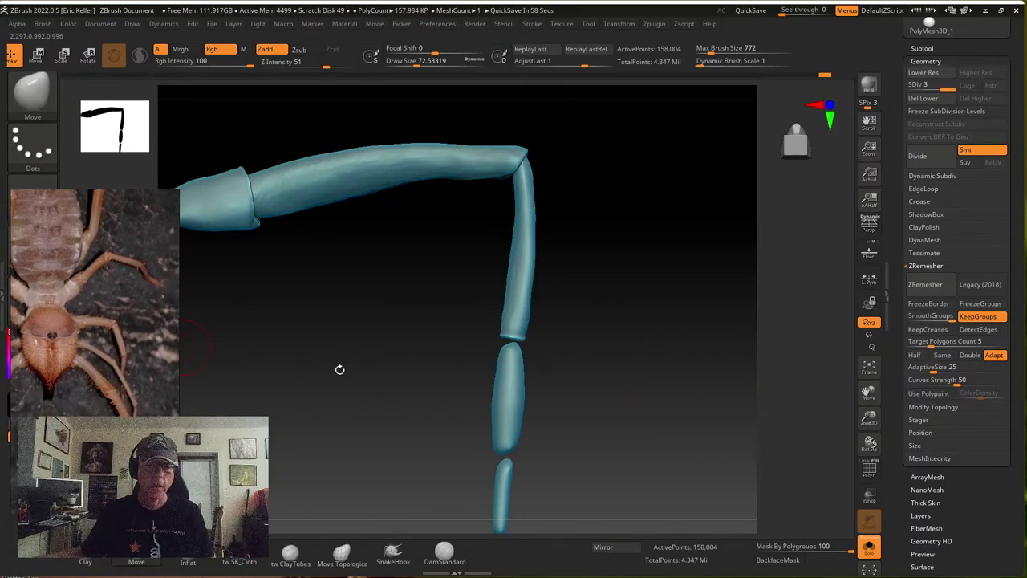
{"action": "scroll", "coordinate": [135, 300], "scroll_direction": "down", "scroll_amount": 5}
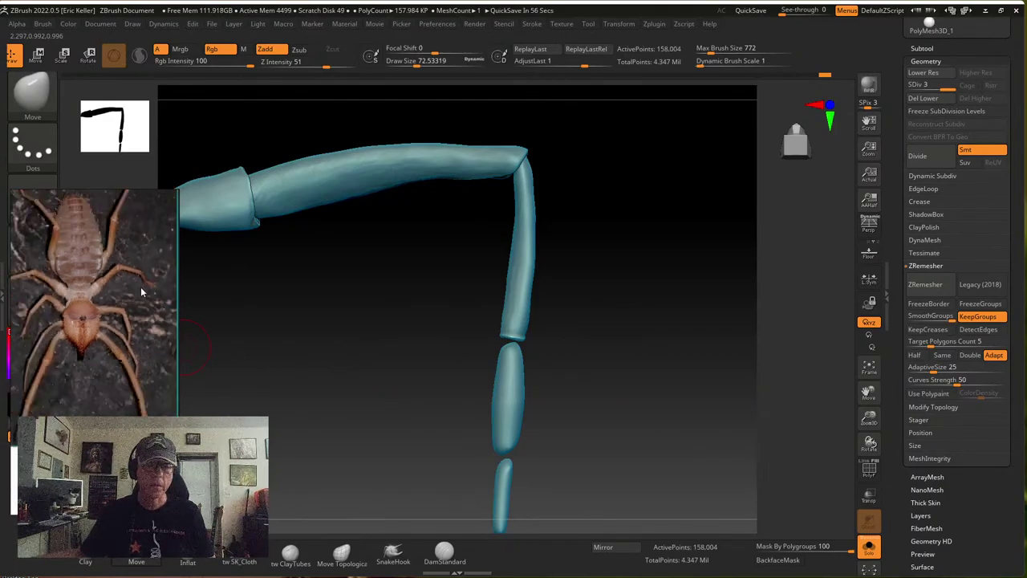
{"action": "scroll", "coordinate": [111, 319], "scroll_direction": "up", "scroll_amount": 4}
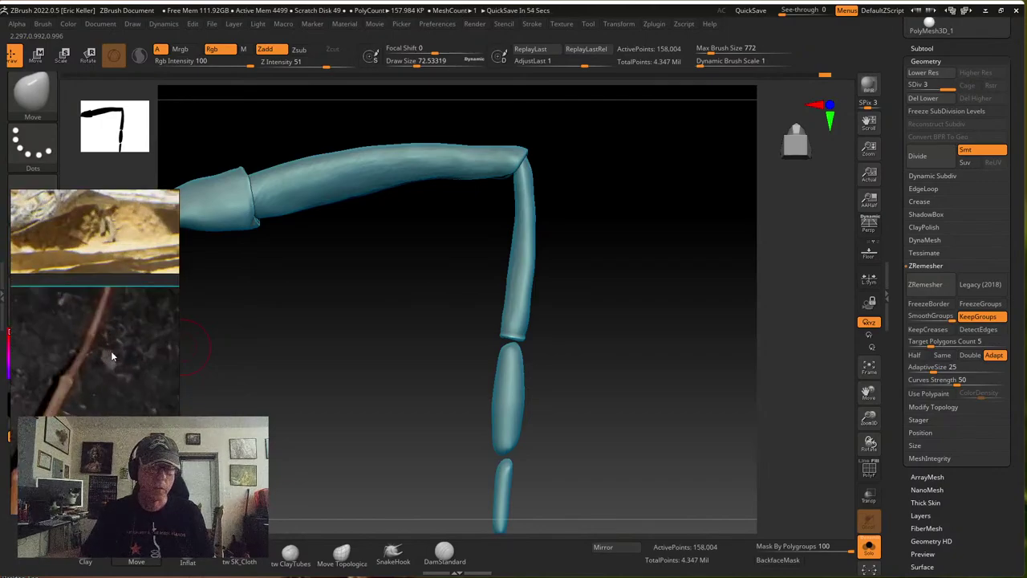
{"action": "scroll", "coordinate": [113, 353], "scroll_direction": "up", "scroll_amount": 2}
{"action": "scroll", "coordinate": [128, 359], "scroll_direction": "down", "scroll_amount": 2}
{"action": "scroll", "coordinate": [132, 362], "scroll_direction": "up", "scroll_amount": 2}
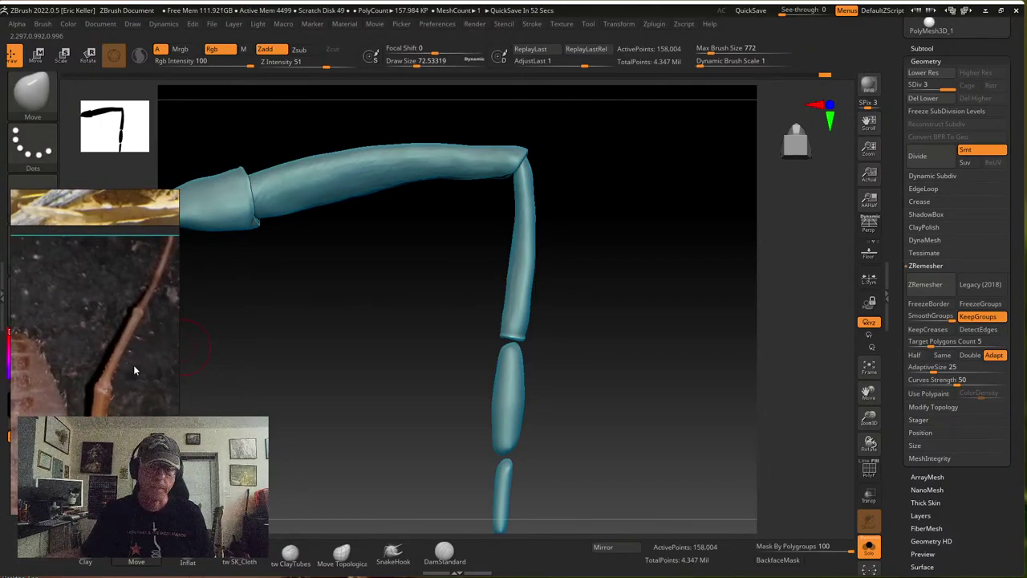
{"action": "scroll", "coordinate": [120, 376], "scroll_direction": "down", "scroll_amount": 2}
{"action": "scroll", "coordinate": [121, 325], "scroll_direction": "down", "scroll_amount": 4}
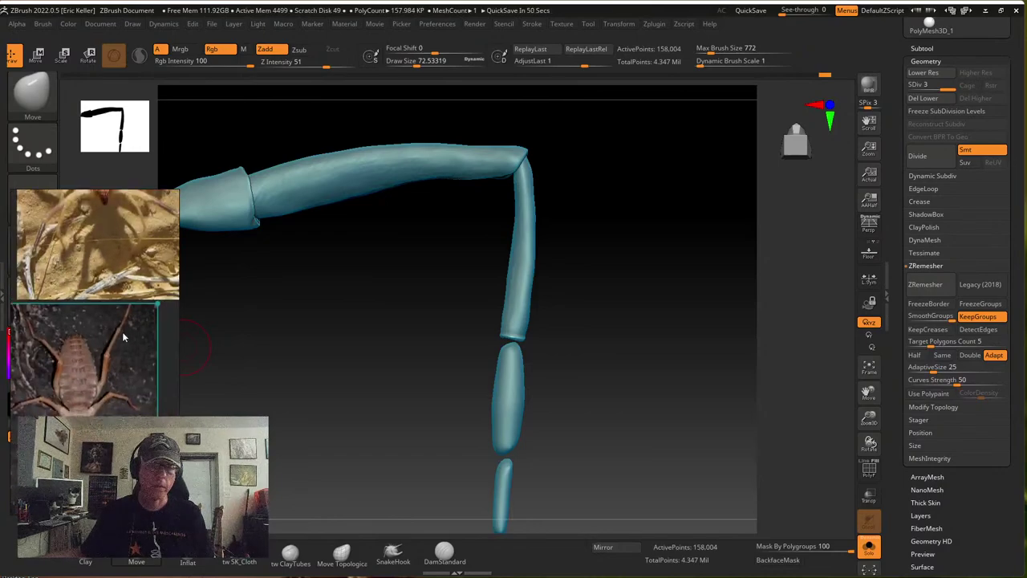
{"action": "middle_click_drag", "start_coordinate": [122, 331], "coordinate": [103, 396]}
{"action": "left_click_drag", "start_coordinate": [107, 358], "coordinate": [104, 290]}
{"action": "scroll", "coordinate": [100, 366], "scroll_direction": "up", "scroll_amount": 5}
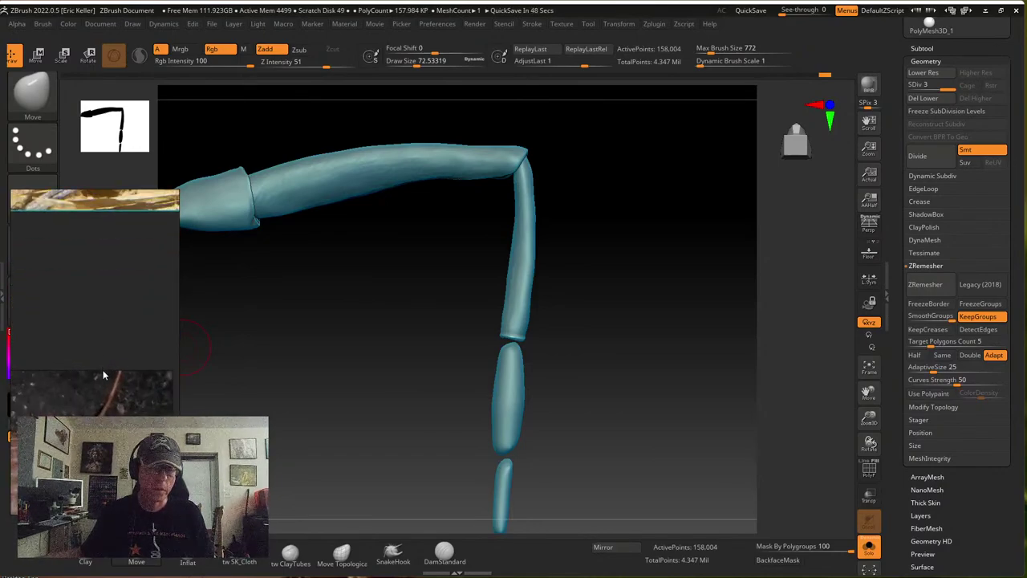
{"action": "scroll", "coordinate": [91, 266], "scroll_direction": "up", "scroll_amount": 2}
{"action": "middle_click_drag", "start_coordinate": [95, 269], "coordinate": [103, 239]}
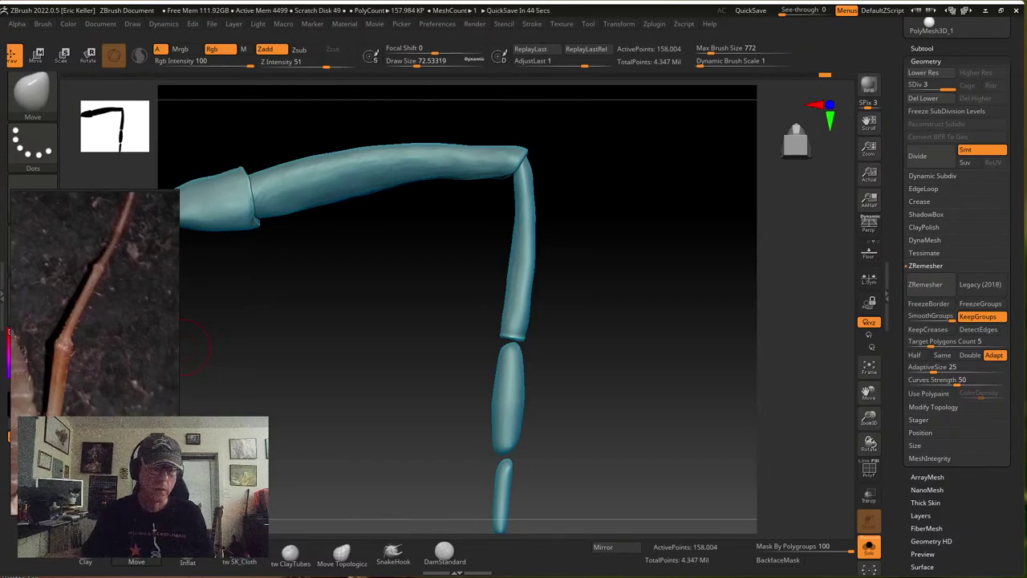
Smooth the surface of the thick upper leg segment with a draw size of about 109
{"action": "left_click_drag", "start_coordinate": [594, 366], "coordinate": [557, 383]}
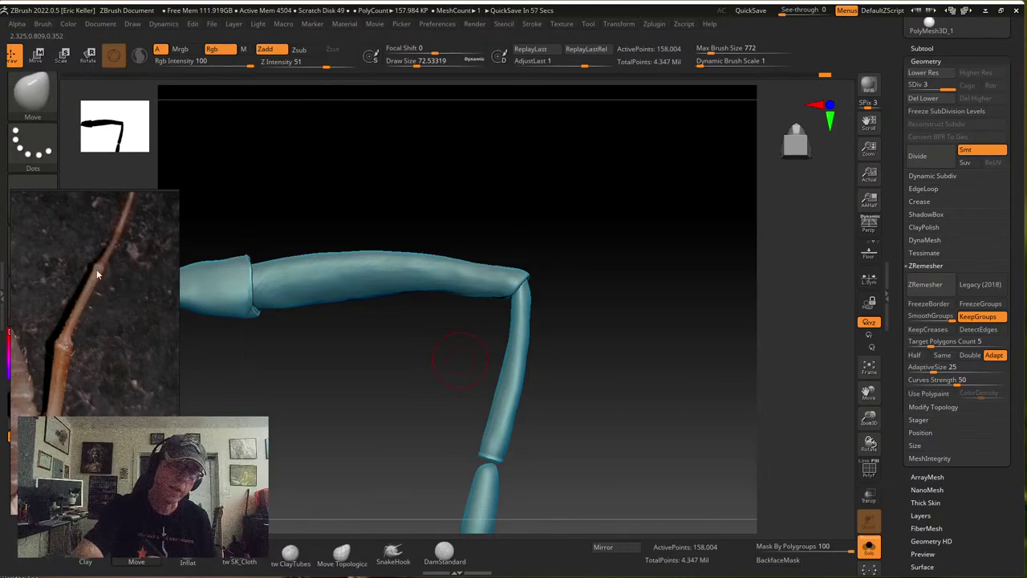
{"action": "mouse_move", "coordinate": [588, 370]}
{"action": "left_mouse_down"}
{"action": "mouse_move", "coordinate": [569, 401]}
{"action": "mouse_move", "coordinate": [512, 406]}
{"action": "mouse_move", "coordinate": [532, 385]}
{"action": "left_mouse_up"}
{"action": "key", "text": "s"}
{"action": "left_click_drag", "start_coordinate": [399, 319], "coordinate": [331, 288], "text": "shift"}
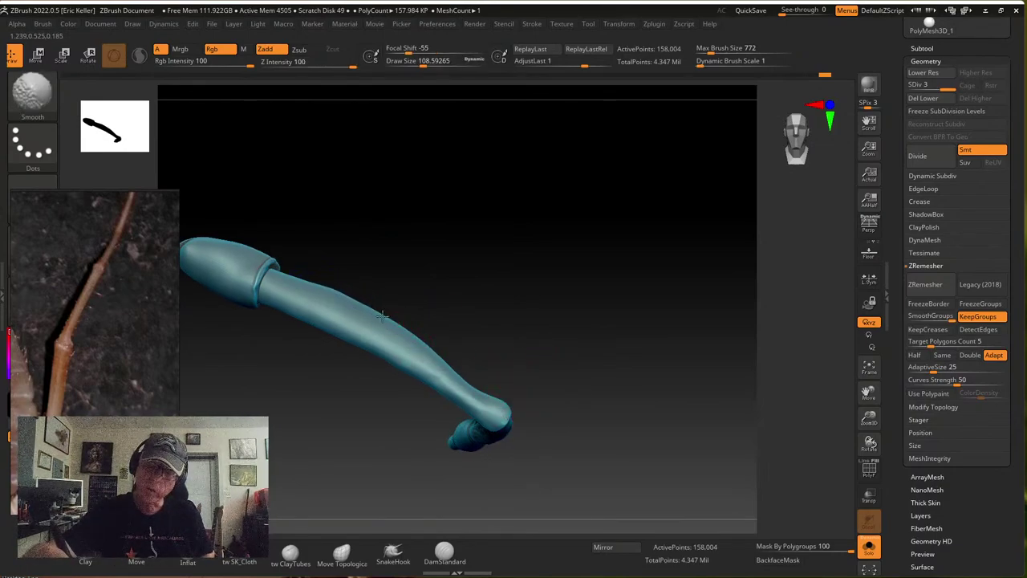
Try reshaping the upper leg segment near the knee with the Move brush at a draw size of about 93, undo it, and reduce the size to about 62
{"action": "key", "text": "s"}
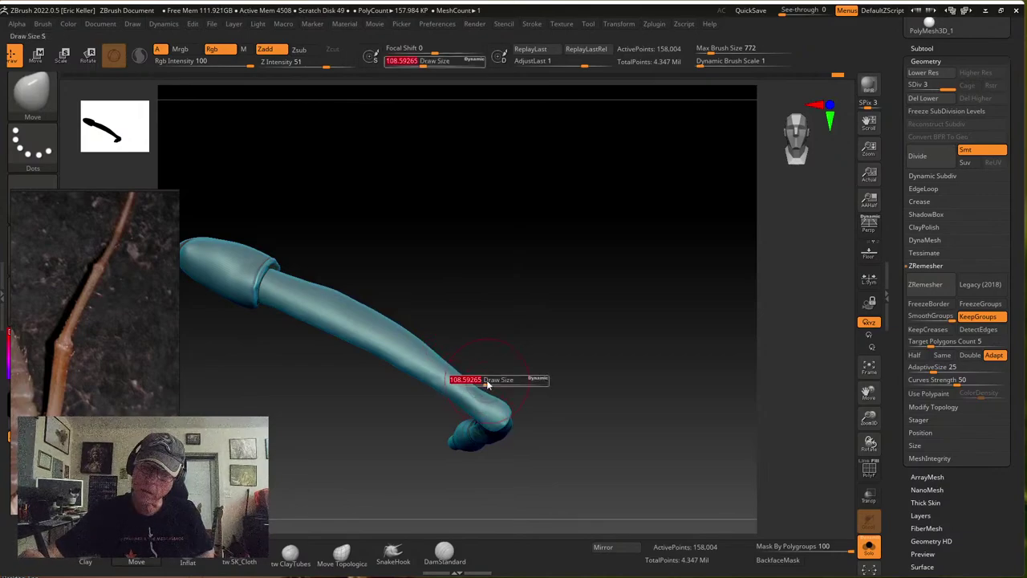
{"action": "left_click_drag", "start_coordinate": [487, 384], "coordinate": [485, 389]}
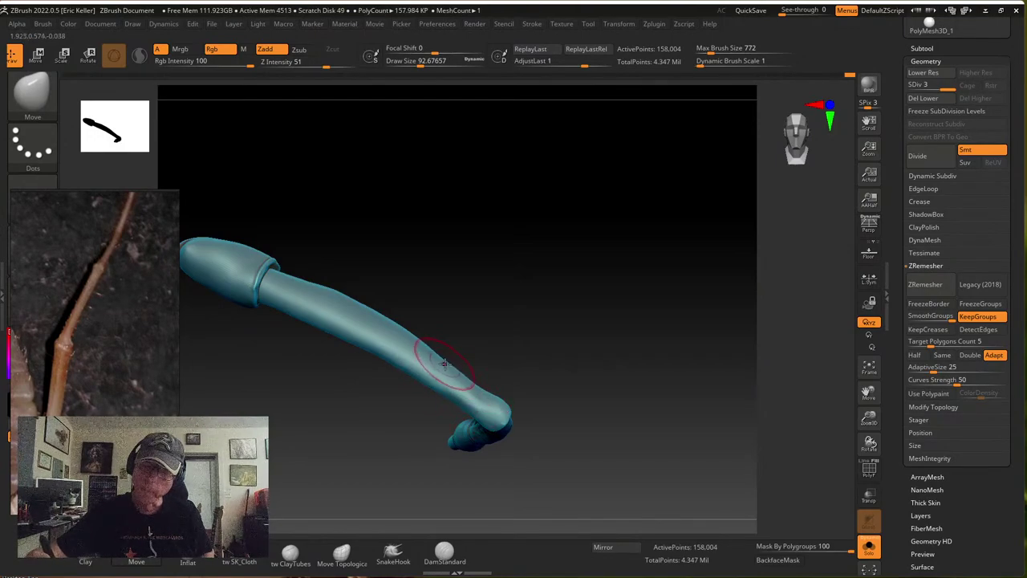
{"action": "key", "text": "ctrl+z"}
{"action": "mouse_move", "coordinate": [534, 353]}
{"action": "left_mouse_down"}
{"action": "mouse_move", "coordinate": [534, 319]}
{"action": "mouse_move", "coordinate": [489, 387]}
{"action": "mouse_move", "coordinate": [471, 389]}
{"action": "left_mouse_up"}
{"action": "key", "text": "s"}
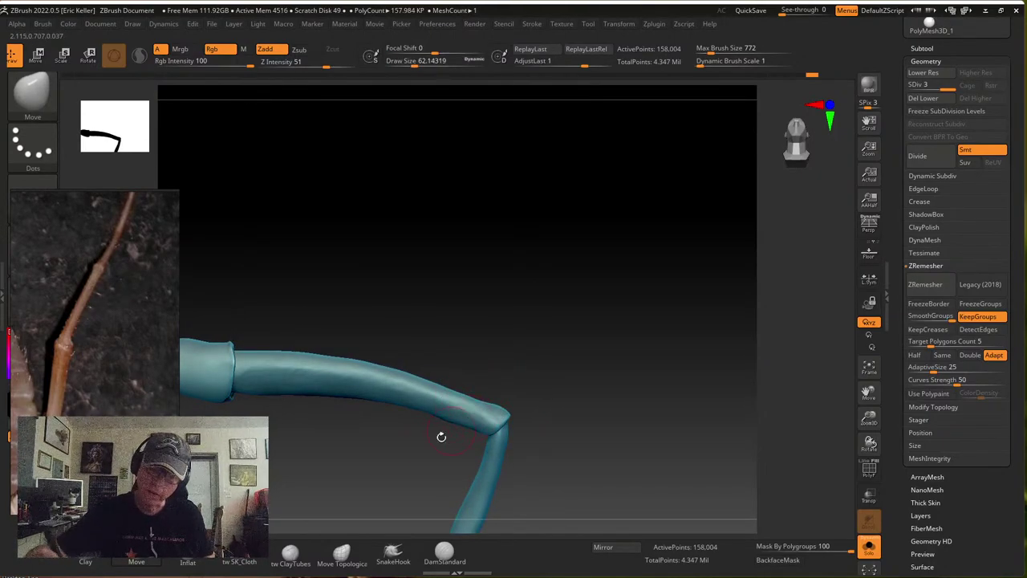
Build up subtle form on the upper leg segment near the knee with the tw ClayTubes brush at a draw size of about 67
{"action": "left_click", "coordinate": [290, 553]}
{"action": "key", "text": "s"}
{"action": "left_click_drag", "start_coordinate": [427, 348], "coordinate": [432, 348]}
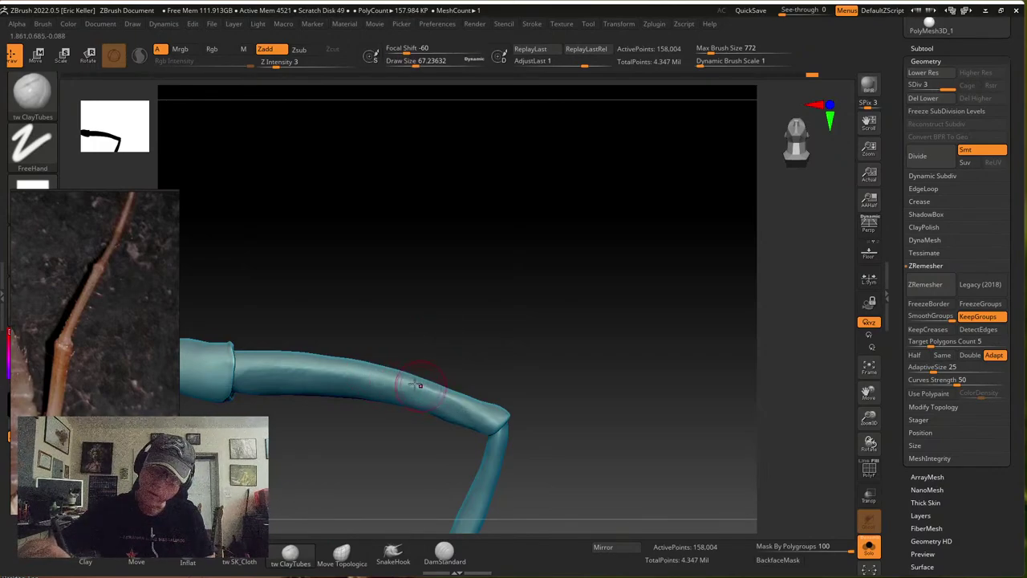
{"action": "mouse_move", "coordinate": [473, 369]}
{"action": "left_mouse_down"}
{"action": "mouse_move", "coordinate": [471, 407]}
{"action": "mouse_move", "coordinate": [449, 396]}
{"action": "left_mouse_up"}
Smooth the upper leg segment near the knee at a draw size of about 53
{"action": "key", "text": "s"}
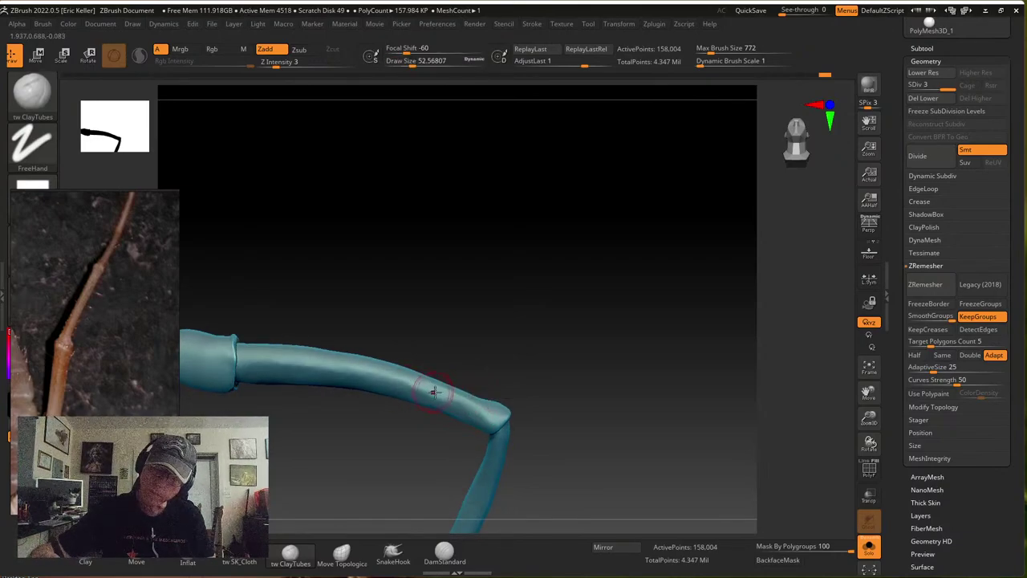
{"action": "left_click_drag", "start_coordinate": [483, 414], "coordinate": [401, 377], "text": "shift"}
{"action": "mouse_move", "coordinate": [562, 399]}
{"action": "left_mouse_down", "text": "alt"}
{"action": "mouse_move", "coordinate": [596, 296]}
{"action": "mouse_move", "coordinate": [529, 369]}
{"action": "mouse_move", "coordinate": [534, 388]}
{"action": "left_mouse_up", "text": "alt"}
{"action": "key", "text": "shift"}
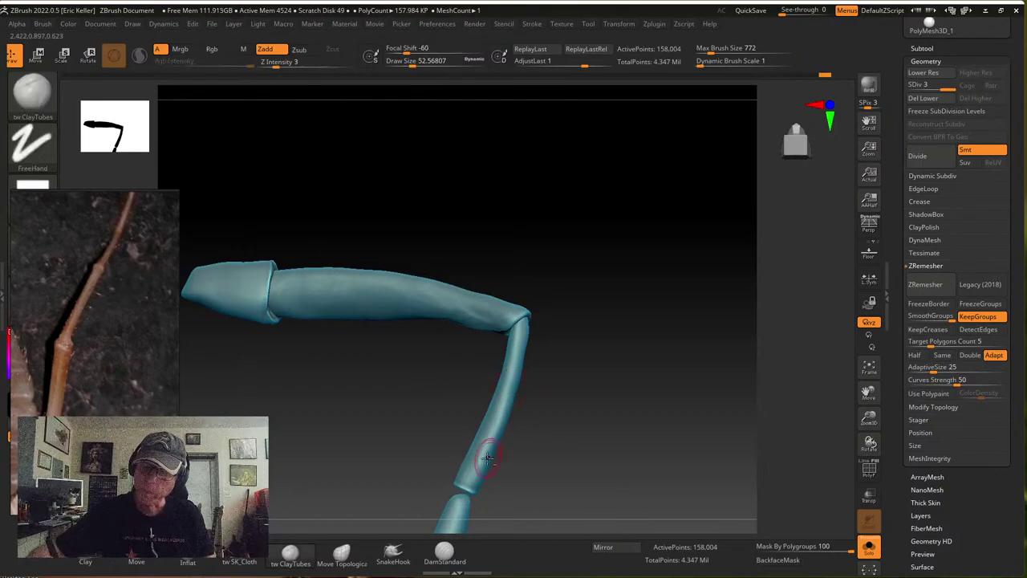
Smooth the slender leg segment below the knee along its length at a draw size of about 53
{"action": "mouse_move", "coordinate": [526, 432]}
{"action": "left_mouse_down", "text": "alt"}
{"action": "mouse_move", "coordinate": [531, 399]}
{"action": "mouse_move", "coordinate": [493, 431]}
{"action": "mouse_move", "coordinate": [543, 428]}
{"action": "mouse_move", "coordinate": [484, 365]}
{"action": "left_mouse_up", "text": "alt"}
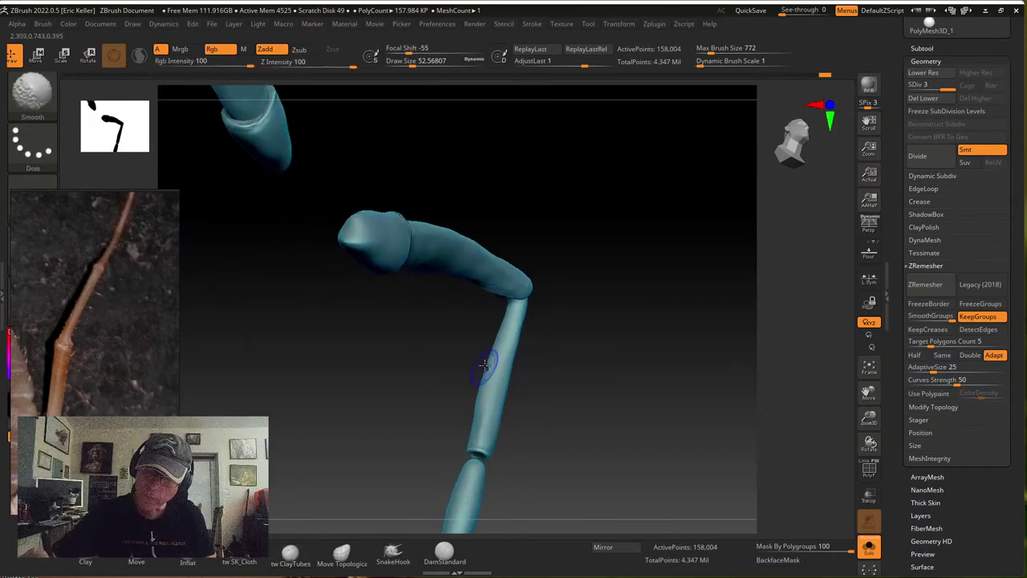
{"action": "mouse_move", "coordinate": [528, 415]}
{"action": "left_mouse_down", "text": "shift"}
{"action": "mouse_move", "coordinate": [482, 408]}
{"action": "mouse_move", "coordinate": [484, 427]}
{"action": "left_mouse_up", "text": "shift"}
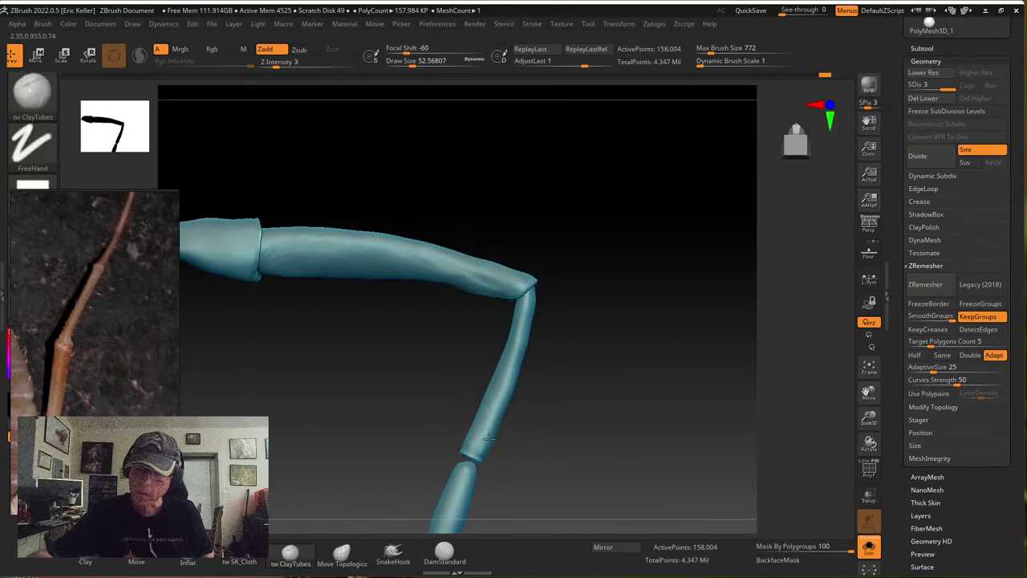
{"action": "key", "text": "shift"}
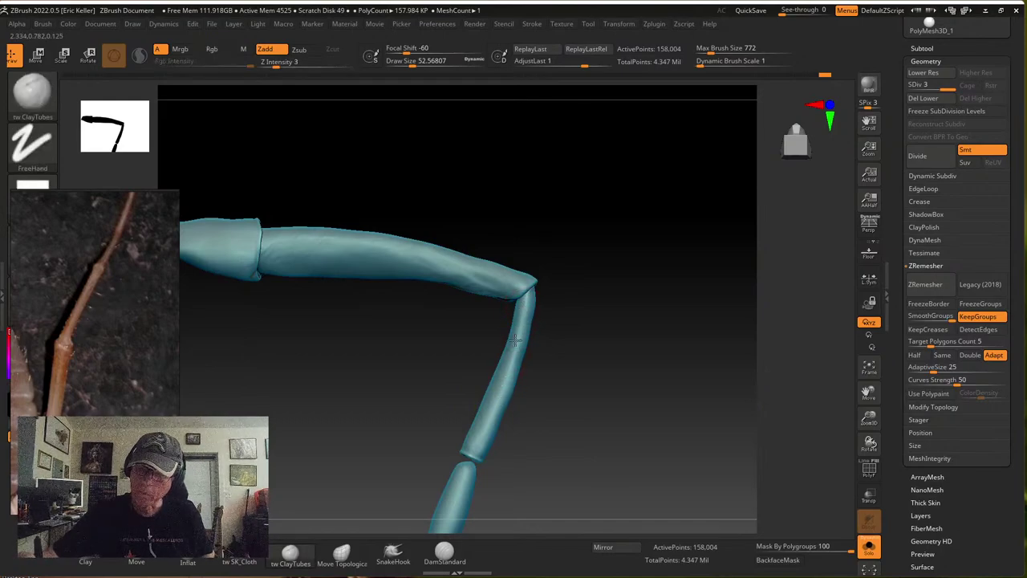
{"action": "key", "text": "shift"}
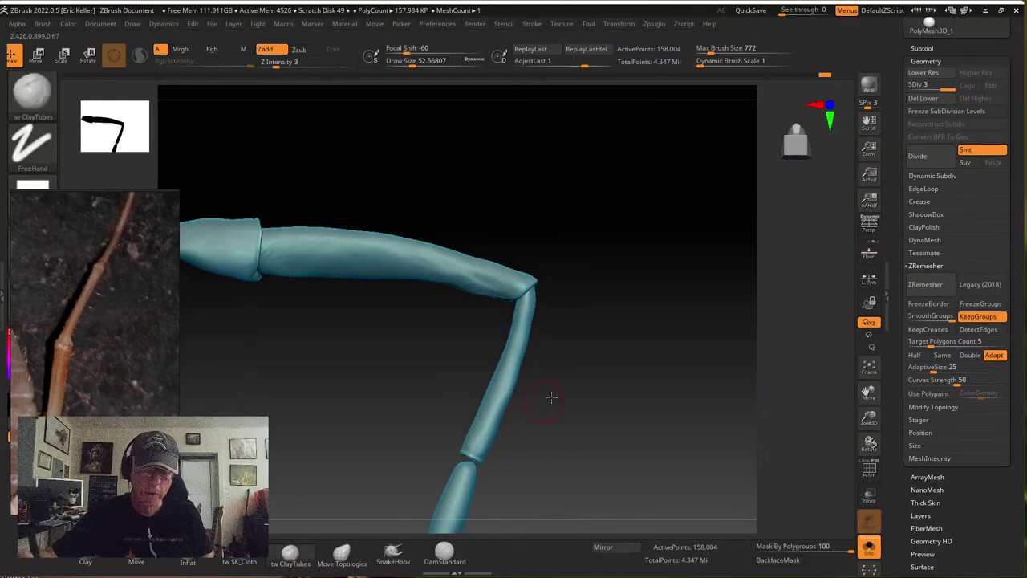
{"action": "mouse_move", "coordinate": [551, 397]}
{"action": "left_mouse_down", "text": "alt"}
{"action": "mouse_move", "coordinate": [589, 381]}
{"action": "mouse_move", "coordinate": [569, 376]}
{"action": "left_mouse_up", "text": "alt"}
{"action": "key", "text": "shift"}
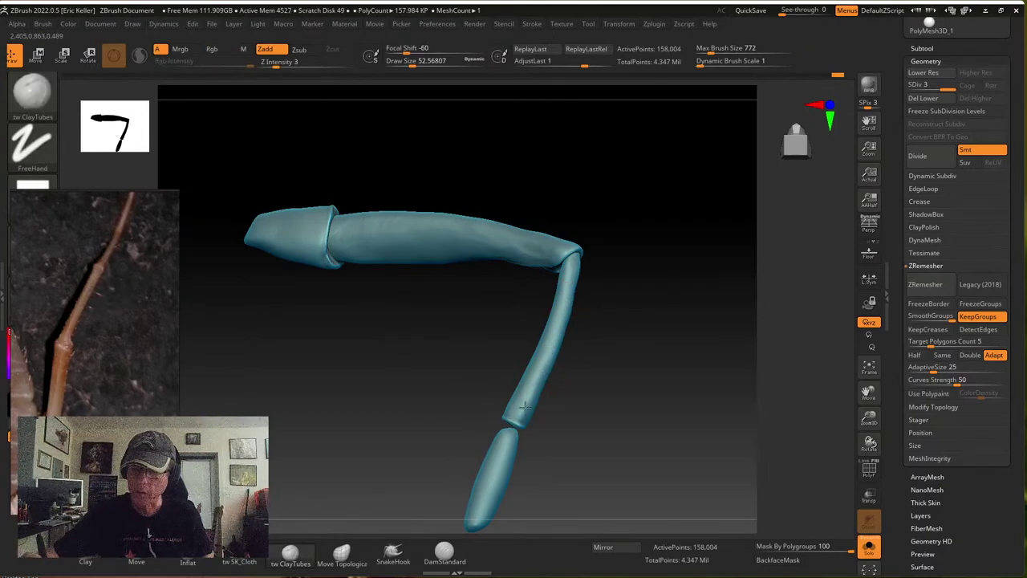
{"action": "key", "text": "shift"}
{"action": "left_click_drag", "start_coordinate": [562, 388], "coordinate": [573, 390]}
{"action": "mouse_move", "coordinate": [562, 269]}
{"action": "left_mouse_down", "text": "shift"}
{"action": "mouse_move", "coordinate": [540, 342]}
{"action": "mouse_move", "coordinate": [552, 285]}
{"action": "left_mouse_up", "text": "shift"}
{"action": "key", "text": "shift"}
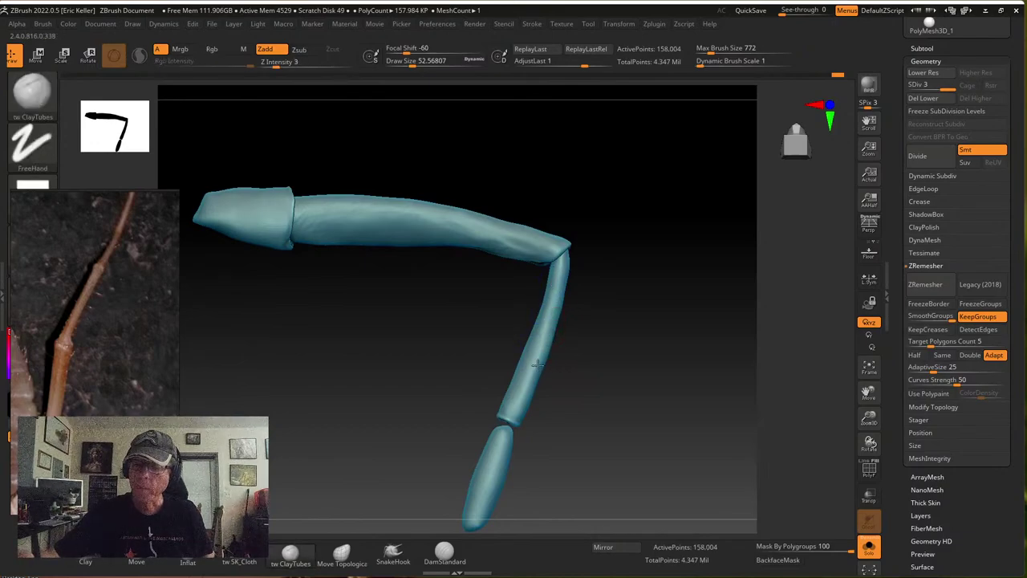
{"action": "key", "text": "shift"}
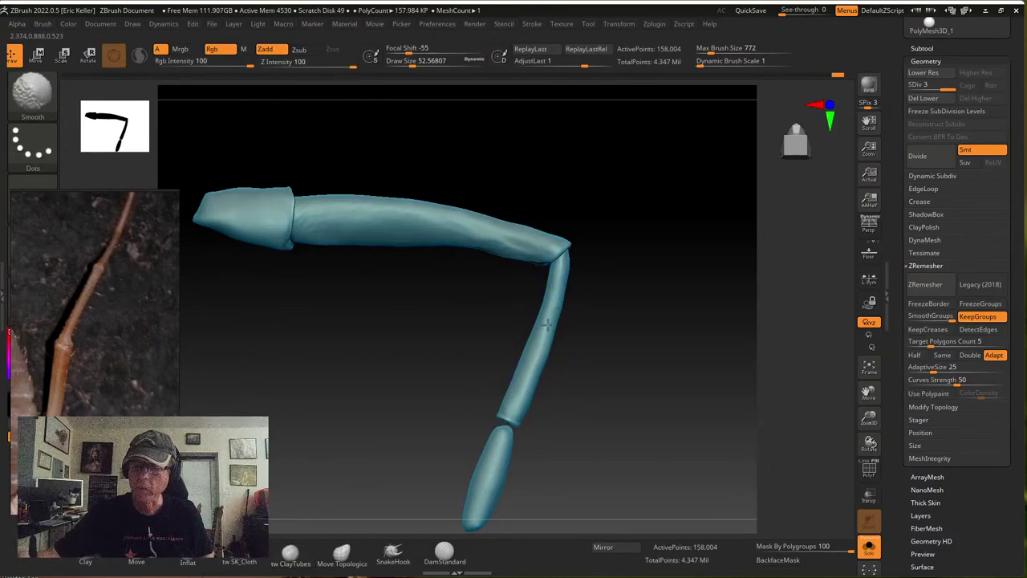
Drop the mesh to subdivision level 1 and flare the lower end of the segment below the knee with the Move brush, draw size about 57
{"action": "left_click_drag", "start_coordinate": [562, 398], "coordinate": [565, 354], "text": "alt"}
{"action": "mouse_move", "coordinate": [618, 432]}
{"action": "left_mouse_down", "text": "alt"}
{"action": "mouse_move", "coordinate": [615, 404]}
{"action": "mouse_move", "coordinate": [599, 426]}
{"action": "mouse_move", "coordinate": [541, 367]}
{"action": "mouse_move", "coordinate": [549, 327]}
{"action": "left_mouse_up", "text": "alt"}
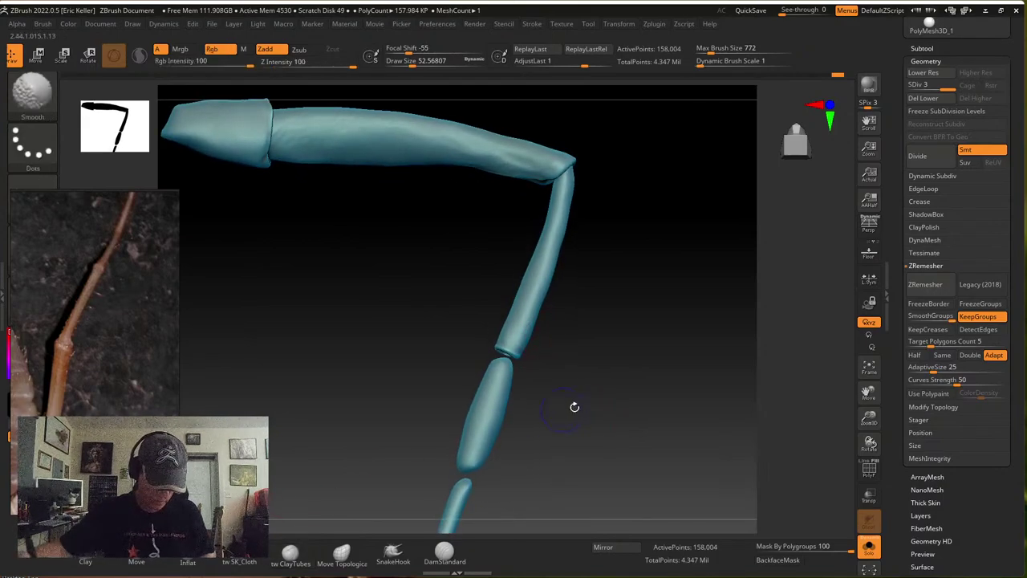
{"action": "key", "text": "shift+d"}
{"action": "key", "text": "shift+d"}
{"action": "left_click", "coordinate": [136, 561]}
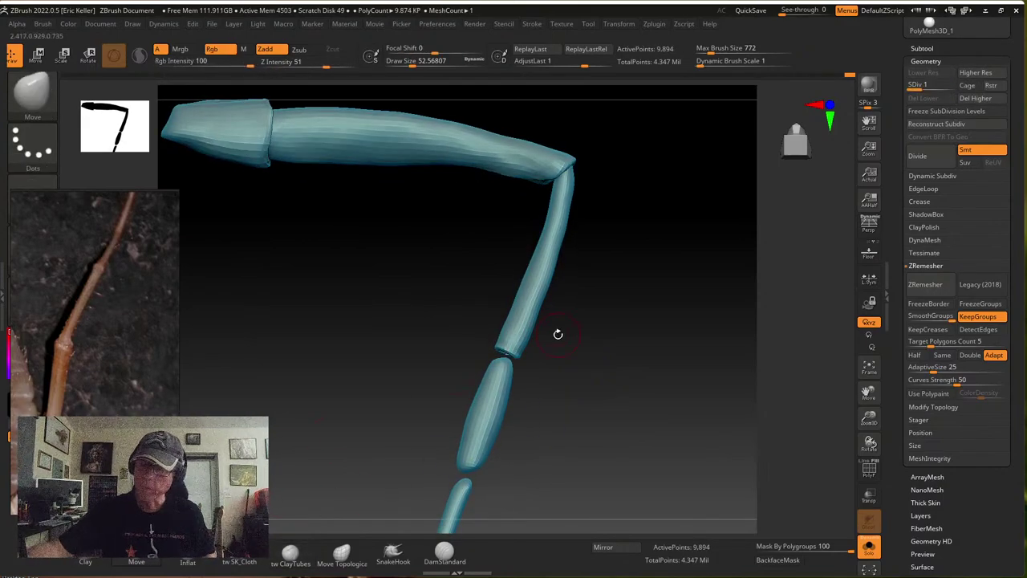
{"action": "key", "text": "s"}
{"action": "mouse_move", "coordinate": [556, 338]}
{"action": "left_mouse_down", "text": "alt"}
{"action": "mouse_move", "coordinate": [546, 375]}
{"action": "mouse_move", "coordinate": [516, 397]}
{"action": "left_mouse_up", "text": "alt"}
{"action": "key", "text": "s"}
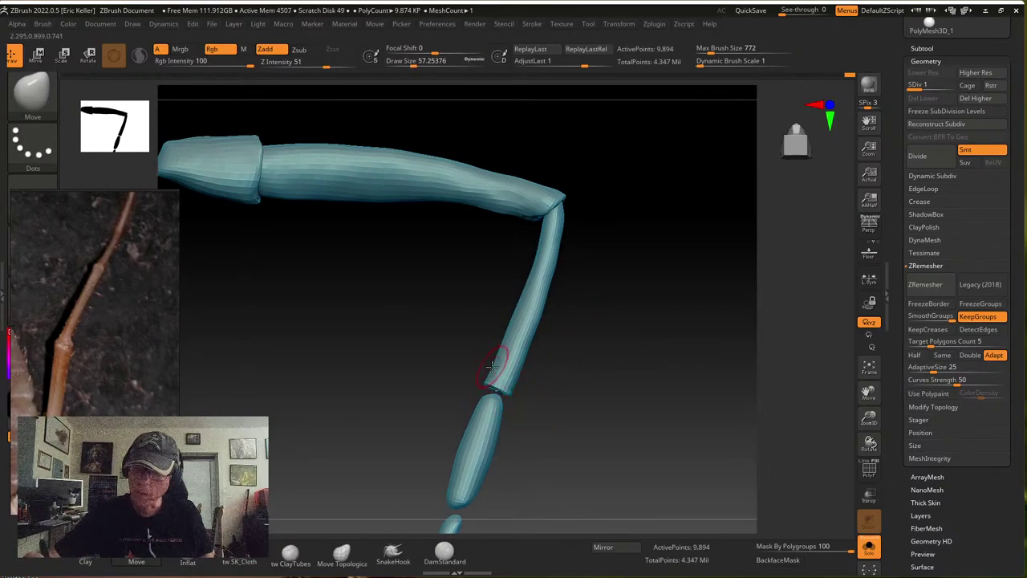
Slim the shaft of the segment below the knee by smoothing, and shape its flared lower end with the Move brush from several angles
{"action": "key", "text": "shift"}
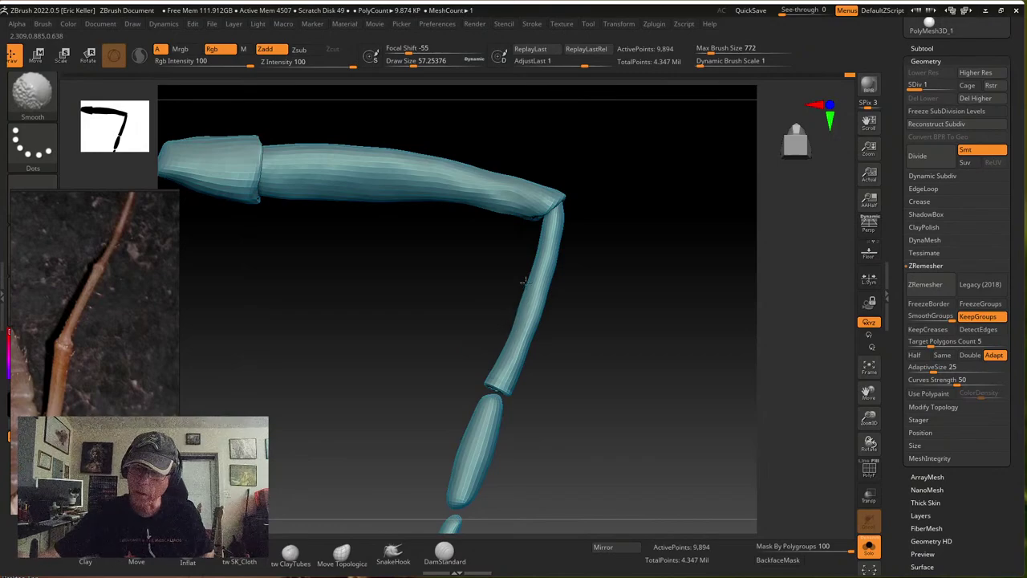
{"action": "left_click_drag", "start_coordinate": [532, 318], "coordinate": [541, 305], "text": "shift"}
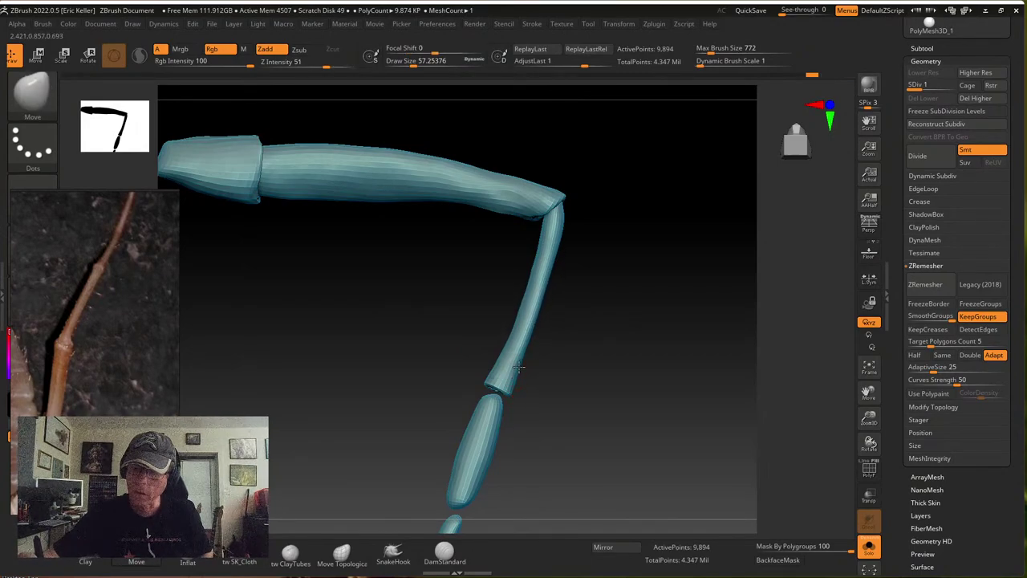
{"action": "right_click_drag", "start_coordinate": [504, 388], "coordinate": [535, 400]}
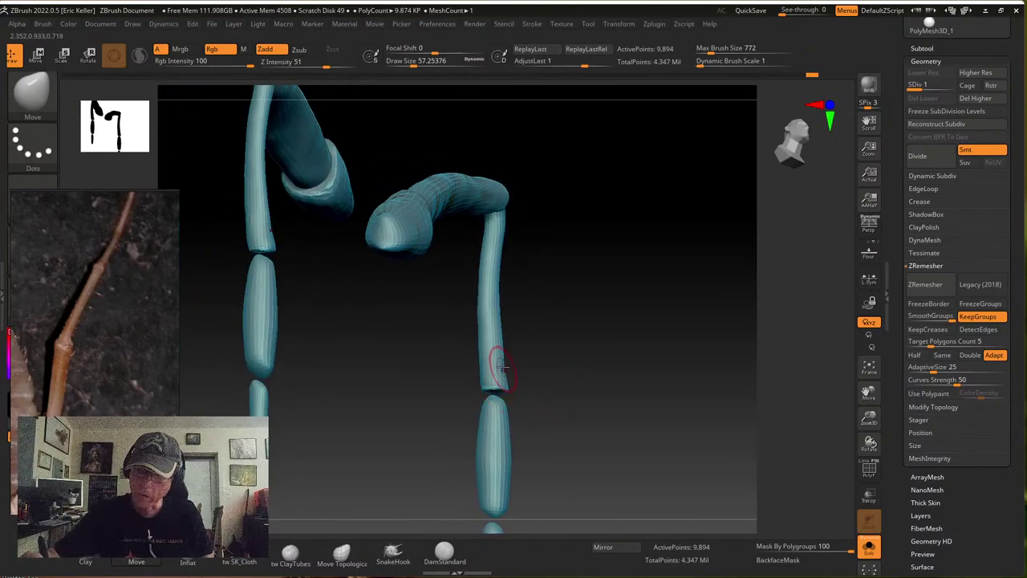
{"action": "mouse_move", "coordinate": [500, 367]}
{"action": "right_mouse_down"}
{"action": "mouse_move", "coordinate": [557, 367]}
{"action": "mouse_move", "coordinate": [507, 376]}
{"action": "mouse_move", "coordinate": [473, 329]}
{"action": "right_mouse_up"}
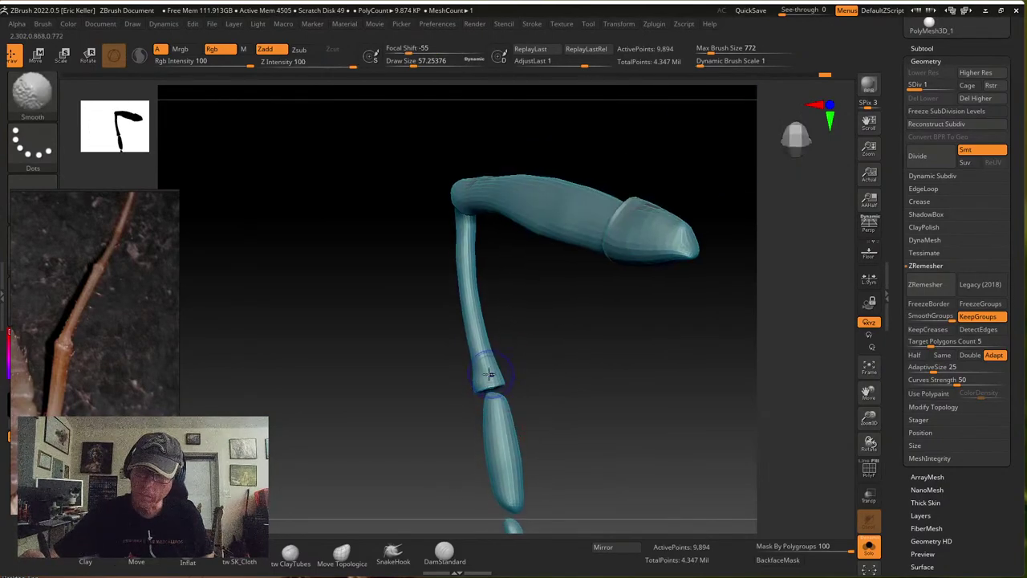
{"action": "right_click_drag", "start_coordinate": [468, 281], "coordinate": [369, 320]}
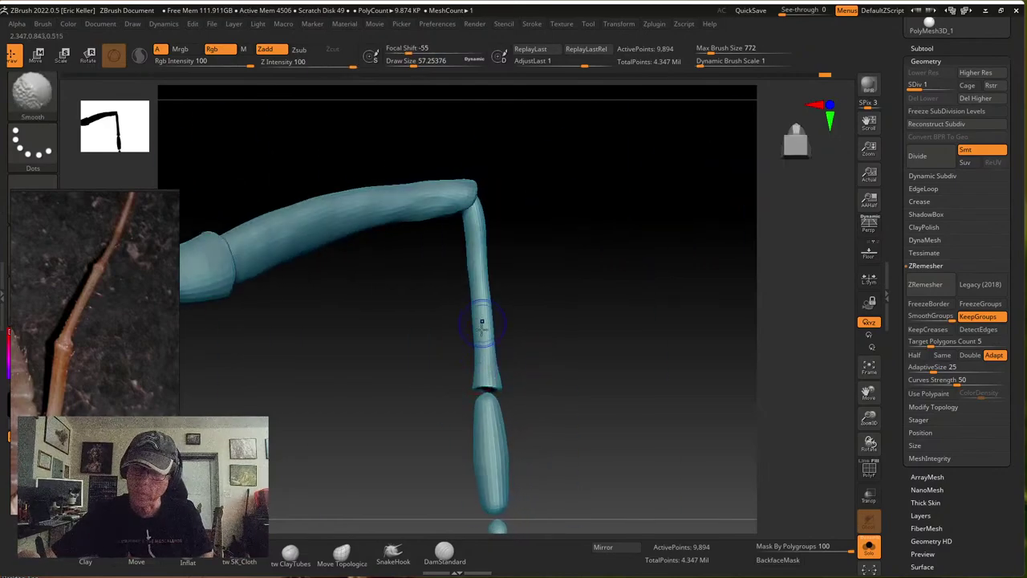
{"action": "mouse_move", "coordinate": [481, 319]}
{"action": "left_mouse_down", "text": "shift"}
{"action": "mouse_move", "coordinate": [477, 248]}
{"action": "mouse_move", "coordinate": [493, 348]}
{"action": "left_mouse_up", "text": "shift"}
{"action": "mouse_move", "coordinate": [558, 354]}
{"action": "right_mouse_down"}
{"action": "mouse_move", "coordinate": [543, 372]}
{"action": "mouse_move", "coordinate": [500, 386]}
{"action": "right_mouse_up"}
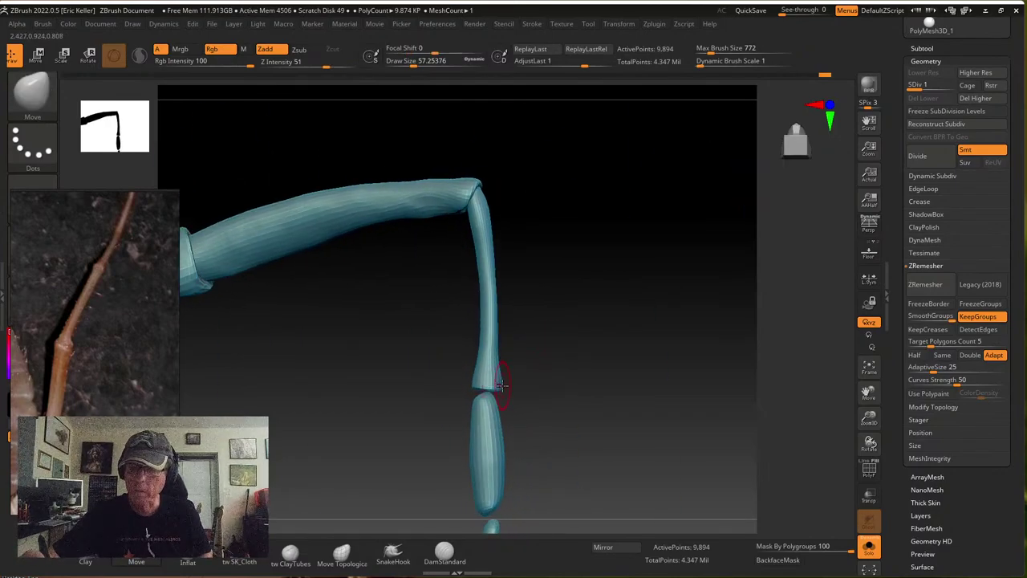
{"action": "left_click_drag", "start_coordinate": [486, 350], "coordinate": [482, 275], "text": "shift"}
{"action": "right_click_drag", "start_coordinate": [544, 353], "coordinate": [538, 378], "text": "alt"}
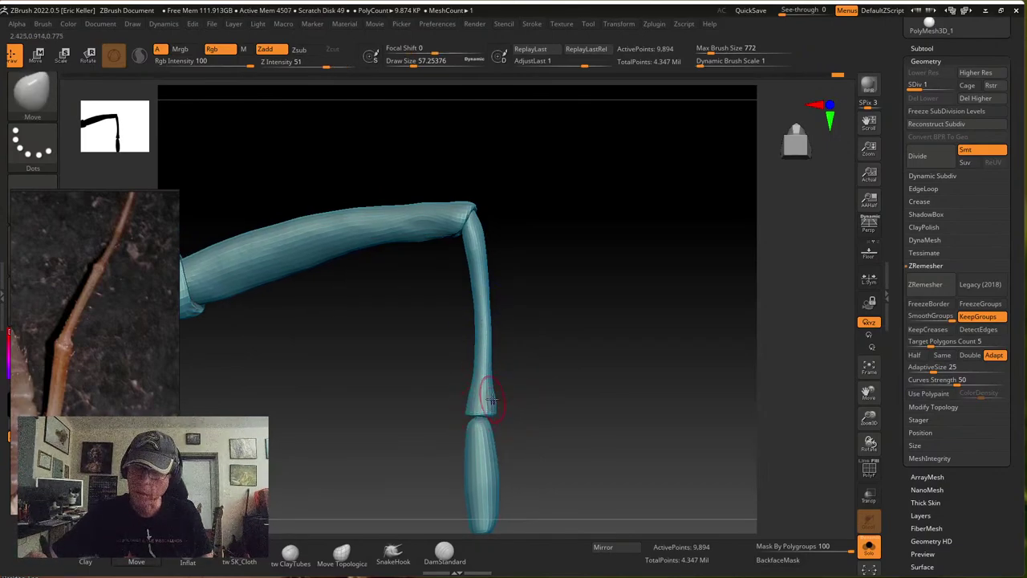
{"action": "key", "text": "shift"}
{"action": "left_click_drag", "start_coordinate": [514, 336], "coordinate": [594, 293]}
{"action": "left_click_drag", "start_coordinate": [456, 290], "coordinate": [464, 342], "text": "shift"}
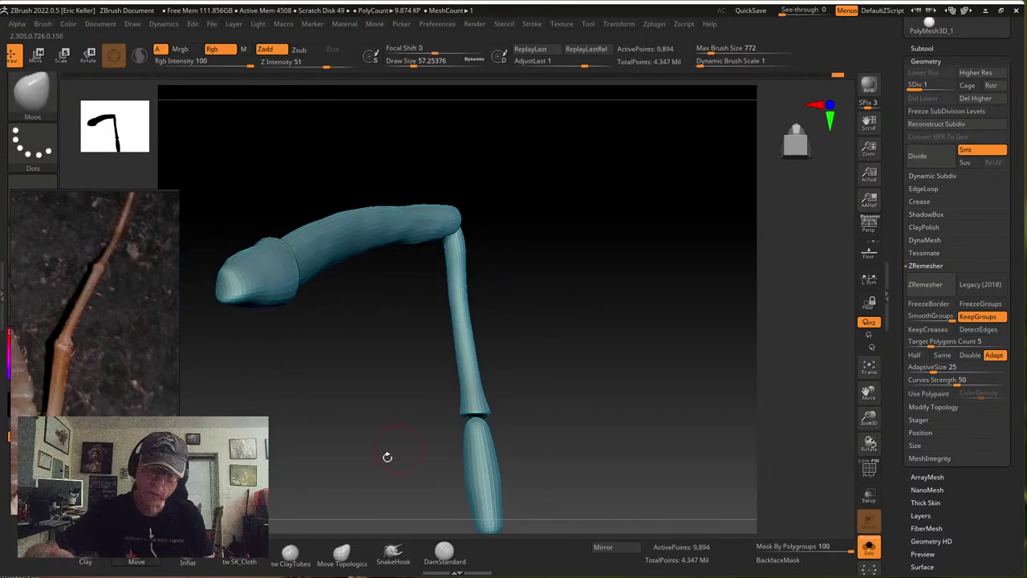
Thicken the segment below the knee with the Inflat brush at a draw size of about 78 and smooth above its flared end
{"action": "left_click", "coordinate": [188, 560]}
{"action": "key", "text": "s"}
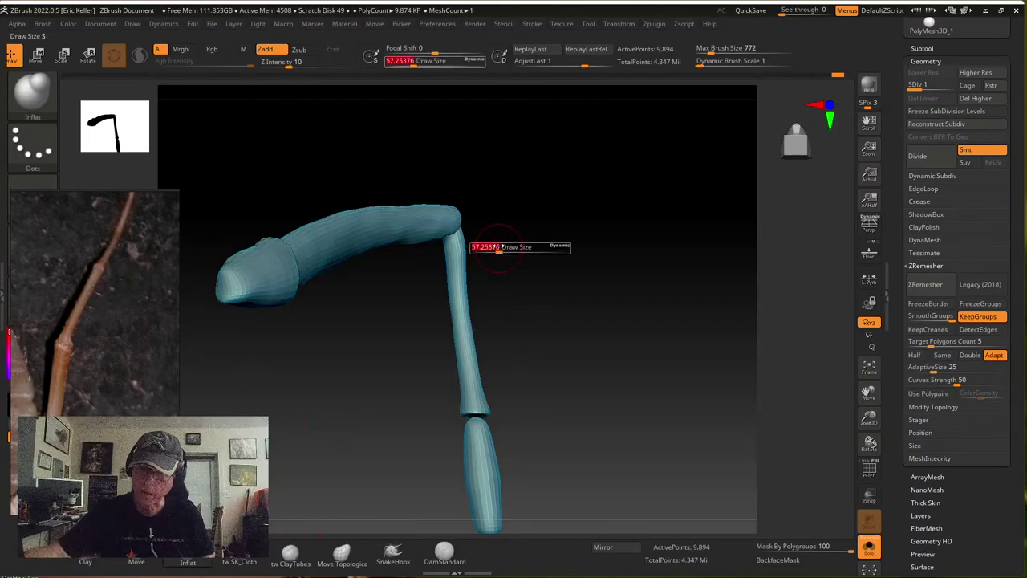
{"action": "left_click_drag", "start_coordinate": [496, 246], "coordinate": [503, 247]}
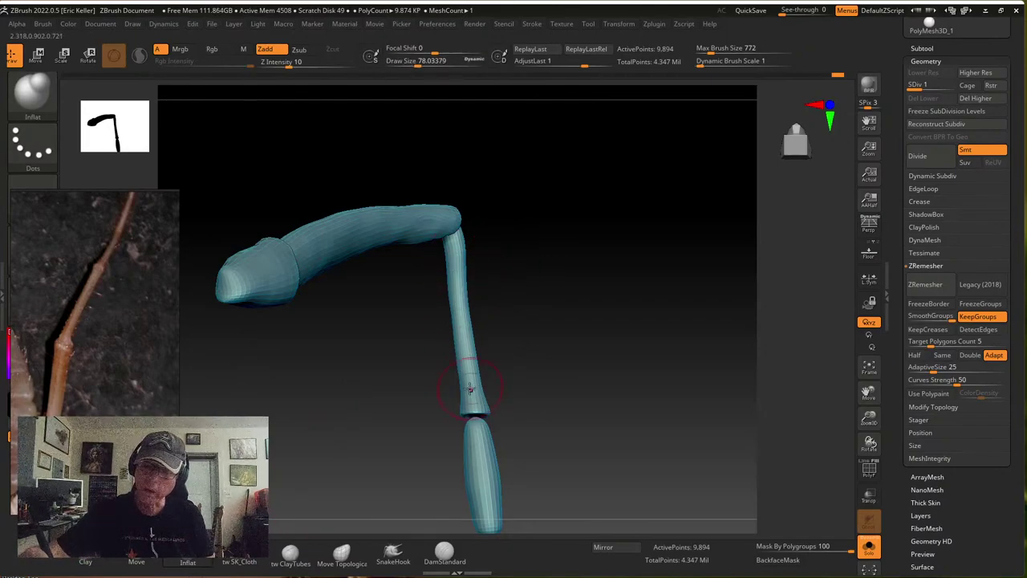
{"action": "left_click_drag", "start_coordinate": [506, 344], "coordinate": [469, 274]}
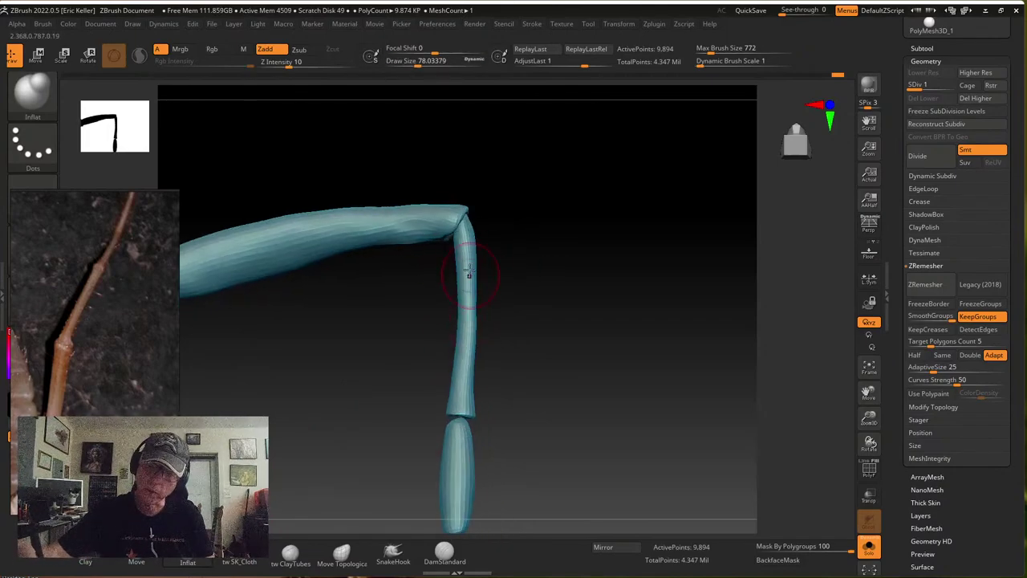
{"action": "right_click_drag", "start_coordinate": [464, 233], "coordinate": [480, 362]}
{"action": "left_click_drag", "start_coordinate": [520, 336], "coordinate": [522, 307]}
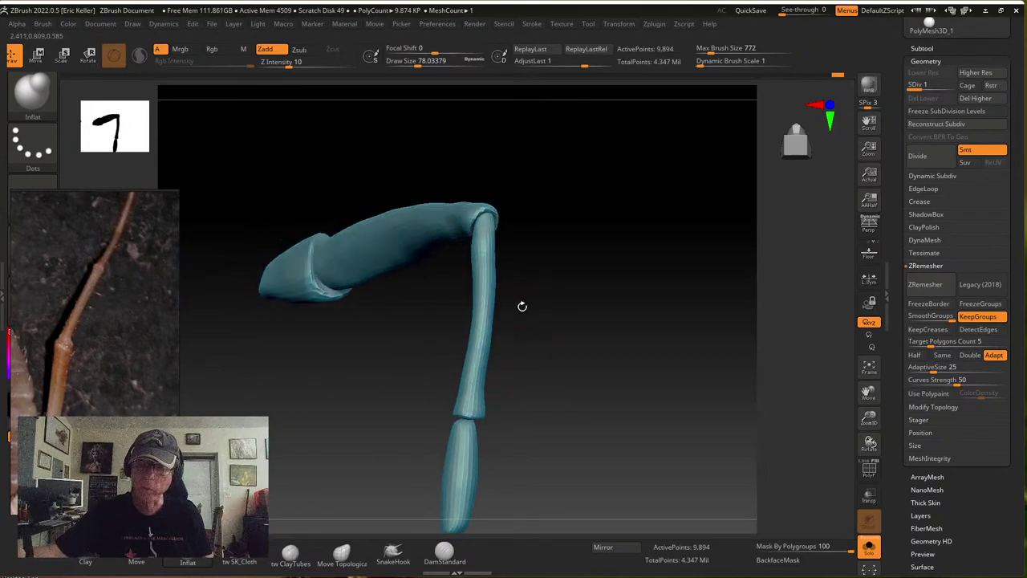
{"action": "key", "text": "s"}
{"action": "key", "text": "shift"}
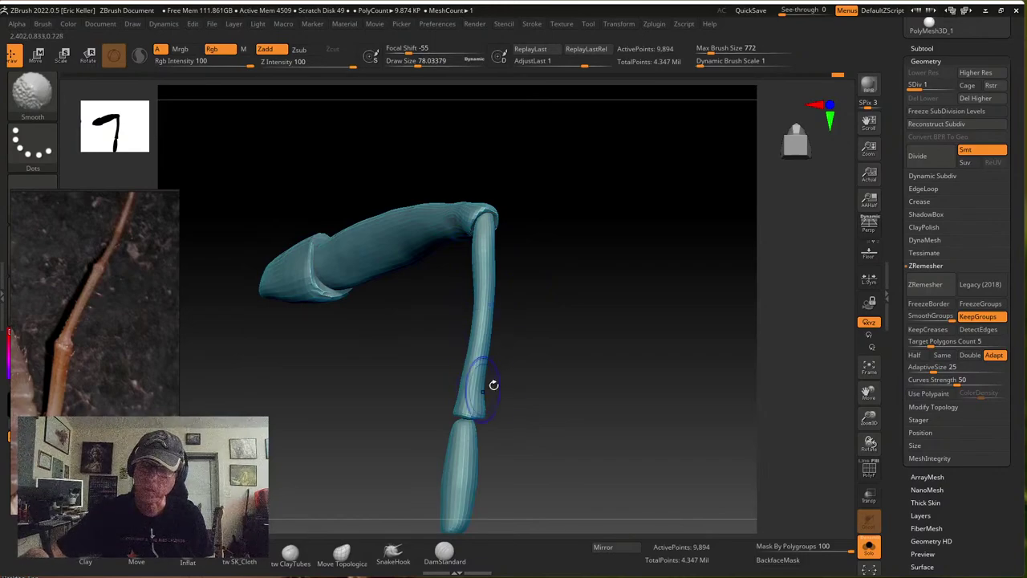
{"action": "mouse_move", "coordinate": [491, 380]}
{"action": "right_mouse_down"}
{"action": "mouse_move", "coordinate": [541, 388]}
{"action": "mouse_move", "coordinate": [506, 412]}
{"action": "right_mouse_up"}
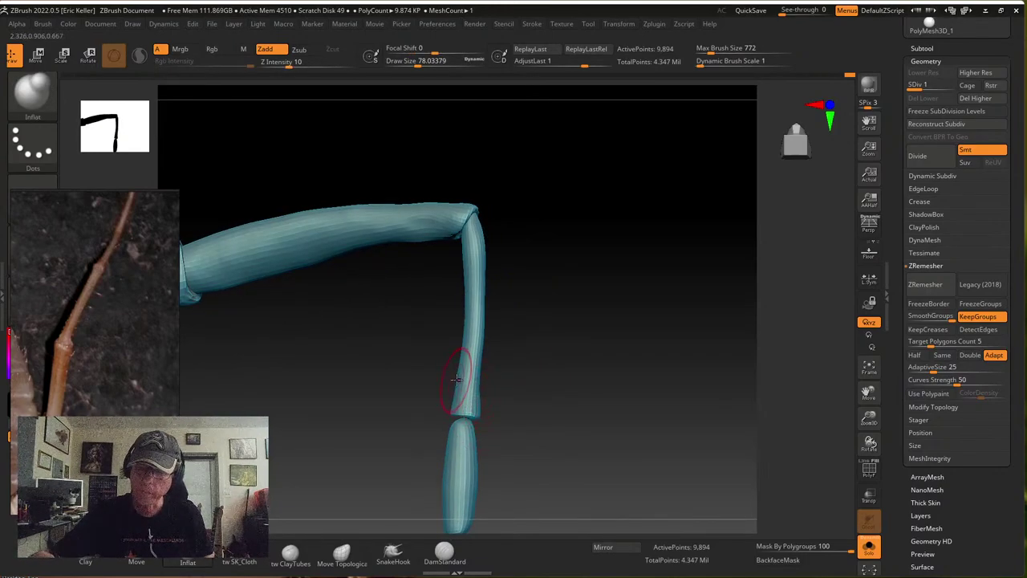
Adjust the flared end with the Move brush, and smooth the next segment down to a narrow shaft that fits into it
{"action": "left_click", "coordinate": [137, 561]}
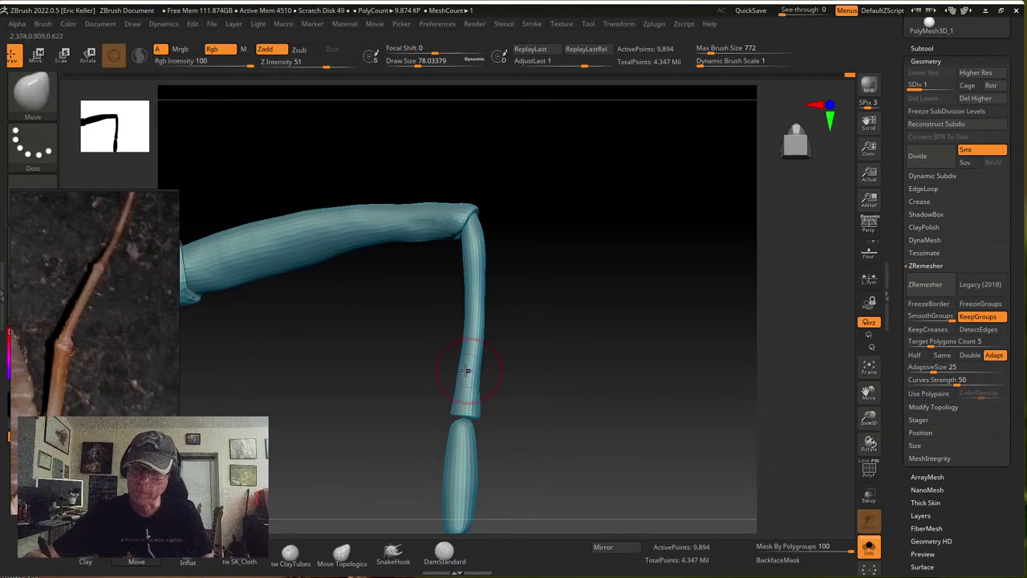
{"action": "right_click_drag", "start_coordinate": [467, 399], "coordinate": [519, 367]}
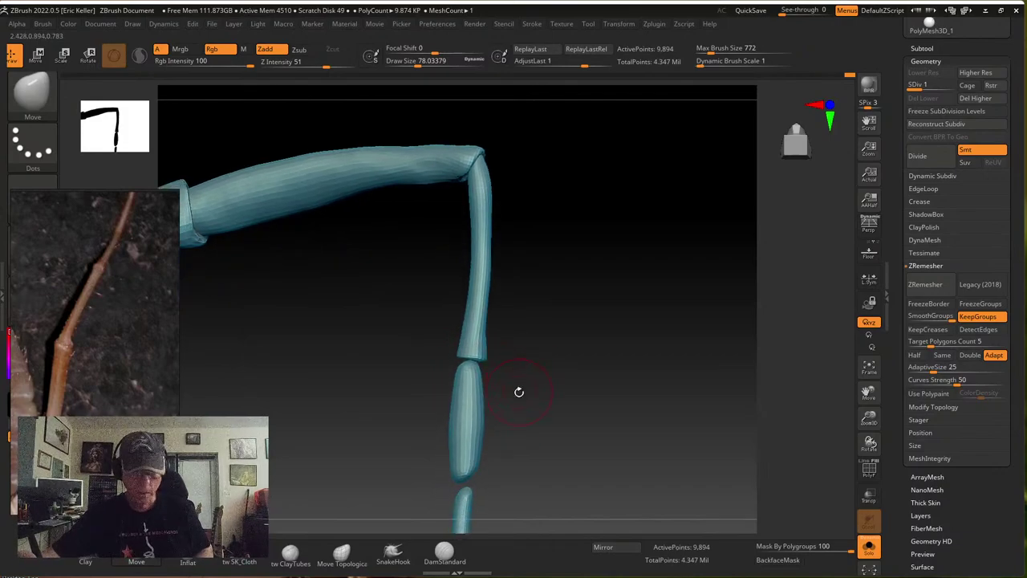
{"action": "mouse_move", "coordinate": [470, 392]}
{"action": "left_mouse_down", "text": "shift"}
{"action": "mouse_move", "coordinate": [464, 441]}
{"action": "mouse_move", "coordinate": [466, 388]}
{"action": "left_mouse_up", "text": "shift"}
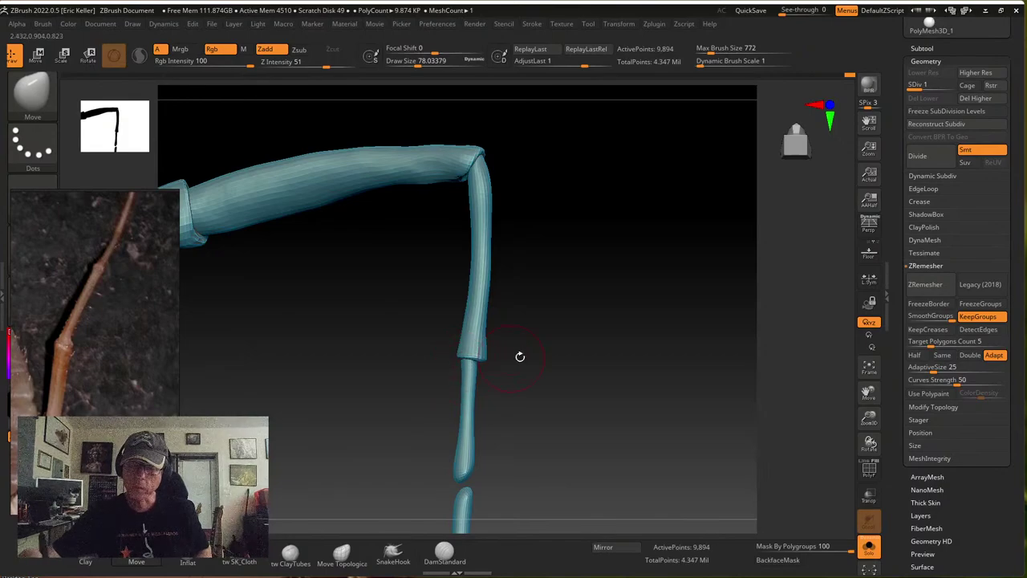
{"action": "mouse_move", "coordinate": [520, 356]}
{"action": "left_mouse_down"}
{"action": "mouse_move", "coordinate": [557, 278]}
{"action": "mouse_move", "coordinate": [518, 339]}
{"action": "mouse_move", "coordinate": [475, 350]}
{"action": "mouse_move", "coordinate": [480, 404]}
{"action": "mouse_move", "coordinate": [473, 422]}
{"action": "mouse_move", "coordinate": [454, 413]}
{"action": "mouse_move", "coordinate": [480, 387]}
{"action": "left_mouse_up"}
{"action": "right_click_drag", "start_coordinate": [480, 387], "coordinate": [516, 360]}
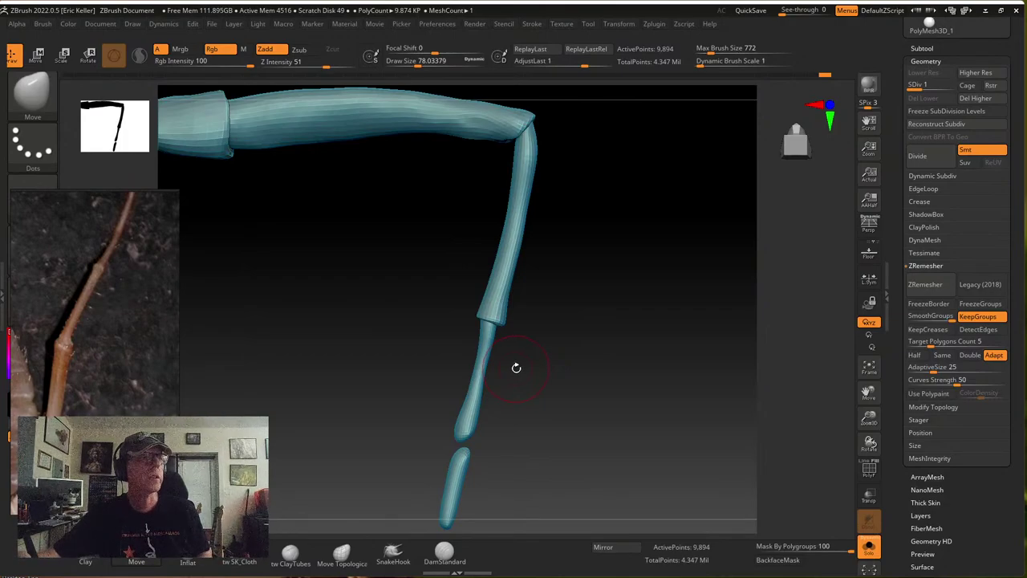
Shape the upper end of the narrow segment with the Move brush so it seats inside the flared end above it
{"action": "left_click_drag", "start_coordinate": [539, 413], "coordinate": [516, 398]}
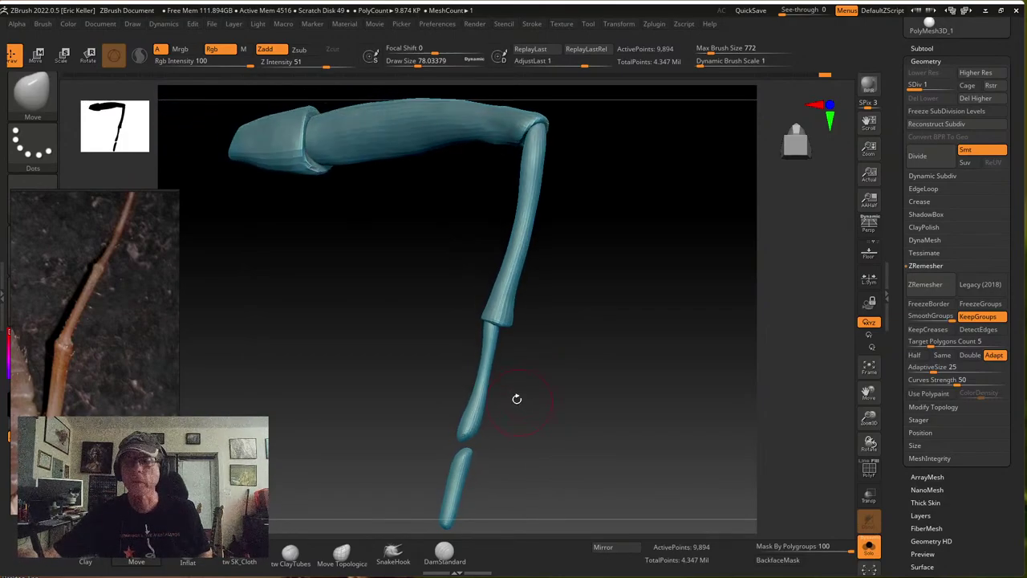
{"action": "left_click_drag", "start_coordinate": [536, 329], "coordinate": [508, 340]}
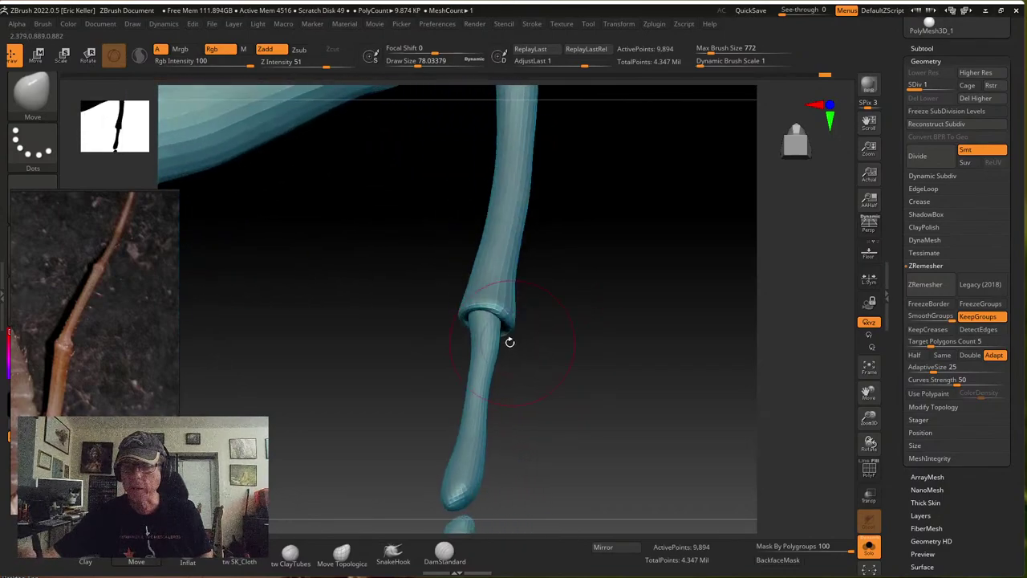
{"action": "left_click", "coordinate": [498, 330]}
{"action": "right_click_drag", "start_coordinate": [499, 330], "coordinate": [518, 308]}
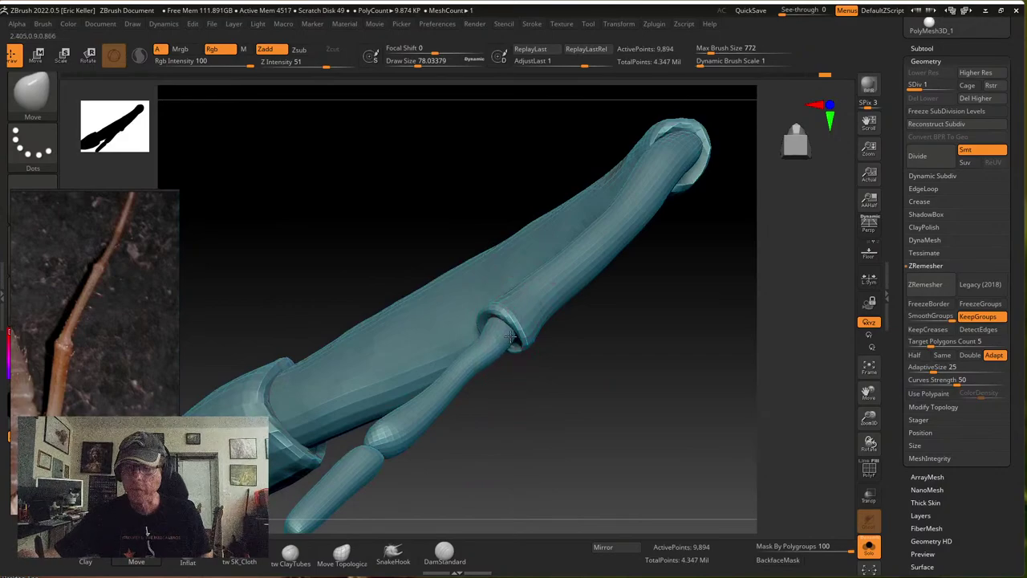
{"action": "mouse_move", "coordinate": [519, 366]}
{"action": "left_mouse_down"}
{"action": "mouse_move", "coordinate": [468, 373]}
{"action": "mouse_move", "coordinate": [499, 398]}
{"action": "left_mouse_up"}
{"action": "mouse_move", "coordinate": [488, 356]}
{"action": "left_mouse_down"}
{"action": "mouse_move", "coordinate": [532, 372]}
{"action": "mouse_move", "coordinate": [578, 344]}
{"action": "mouse_move", "coordinate": [573, 298]}
{"action": "mouse_move", "coordinate": [564, 341]}
{"action": "mouse_move", "coordinate": [506, 360]}
{"action": "left_mouse_up"}
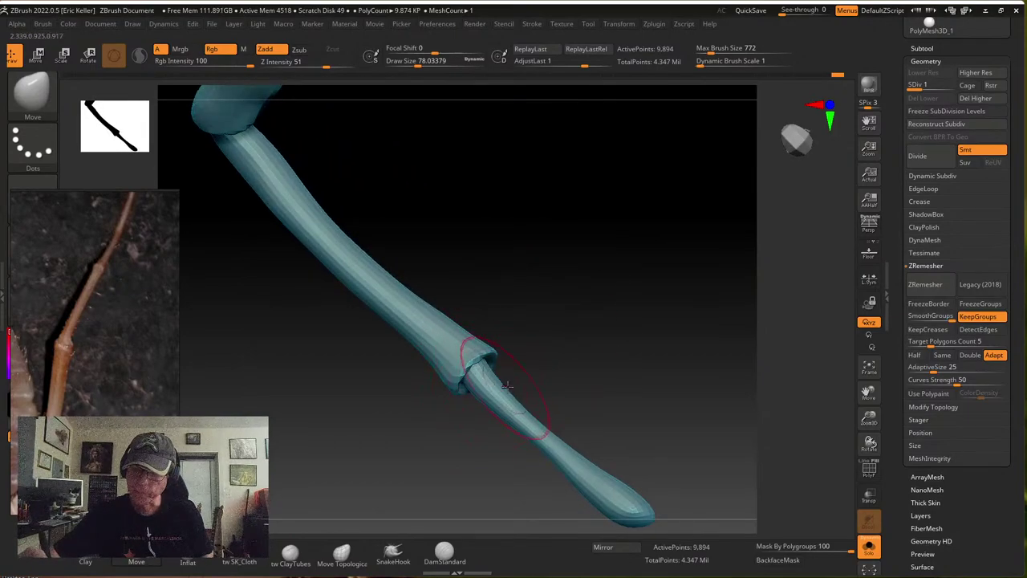
Refine the contour of the narrow segment between its two joints with the Move brush at a draw size of about 81
{"action": "left_click_drag", "start_coordinate": [607, 443], "coordinate": [526, 343], "text": "alt"}
{"action": "left_click_drag", "start_coordinate": [553, 415], "coordinate": [555, 435]}
{"action": "mouse_move", "coordinate": [585, 403]}
{"action": "left_mouse_down"}
{"action": "mouse_move", "coordinate": [579, 422]}
{"action": "mouse_move", "coordinate": [570, 415]}
{"action": "left_mouse_up"}
{"action": "key", "text": "s"}
{"action": "mouse_move", "coordinate": [588, 405]}
{"action": "left_mouse_down"}
{"action": "mouse_move", "coordinate": [532, 420]}
{"action": "mouse_move", "coordinate": [586, 454]}
{"action": "mouse_move", "coordinate": [563, 401]}
{"action": "mouse_move", "coordinate": [561, 347]}
{"action": "left_mouse_up"}
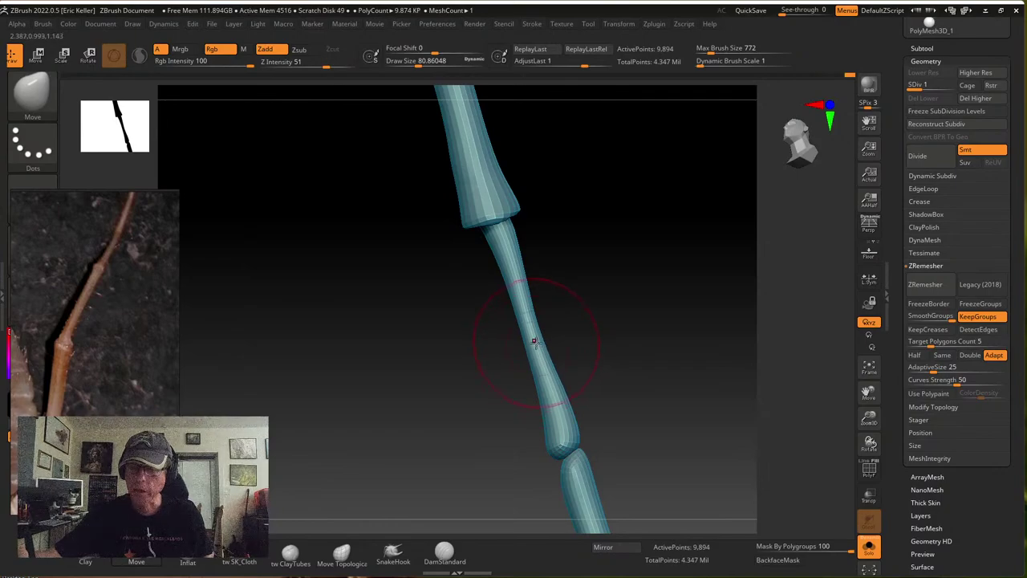
Widen the lower end of the narrow segment with the Move brush at a draw size of about 40, and smooth its shaft
{"action": "mouse_move", "coordinate": [533, 337]}
{"action": "left_mouse_down"}
{"action": "mouse_move", "coordinate": [603, 298]}
{"action": "mouse_move", "coordinate": [534, 370]}
{"action": "left_mouse_up"}
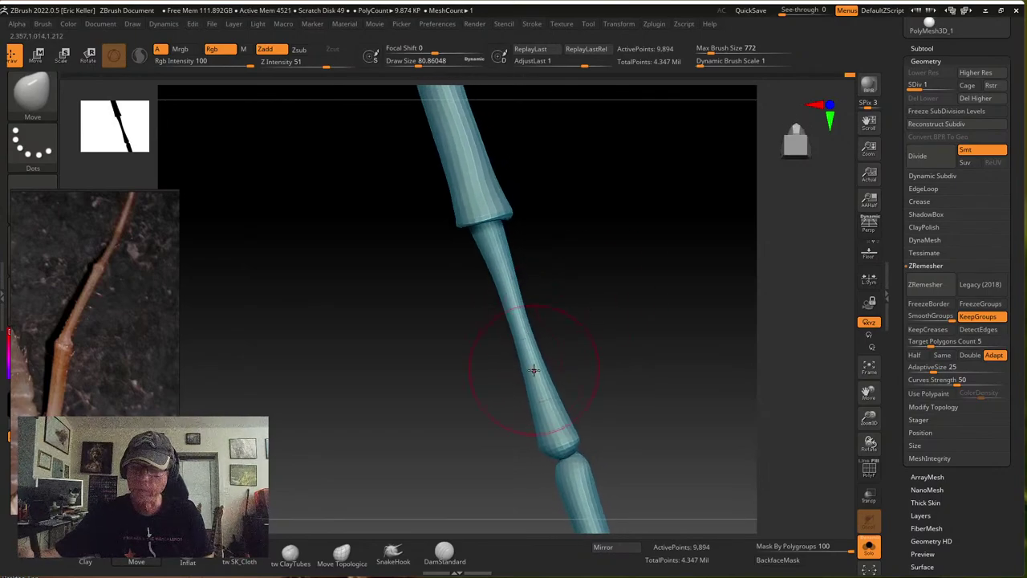
{"action": "mouse_move", "coordinate": [538, 437]}
{"action": "left_mouse_down"}
{"action": "mouse_move", "coordinate": [544, 449]}
{"action": "mouse_move", "coordinate": [539, 442]}
{"action": "left_mouse_up"}
{"action": "key", "text": "s"}
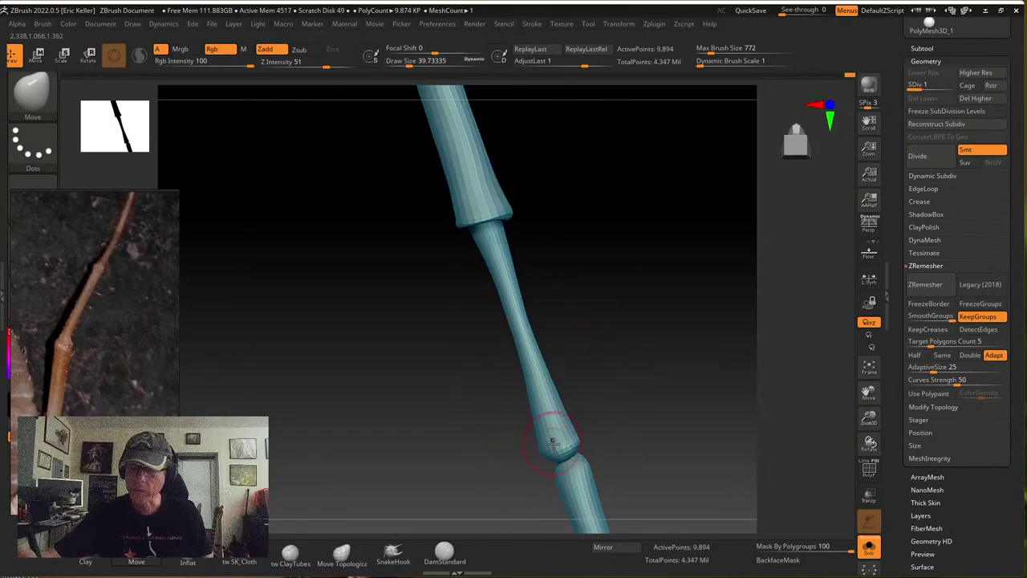
{"action": "key", "text": "shift"}
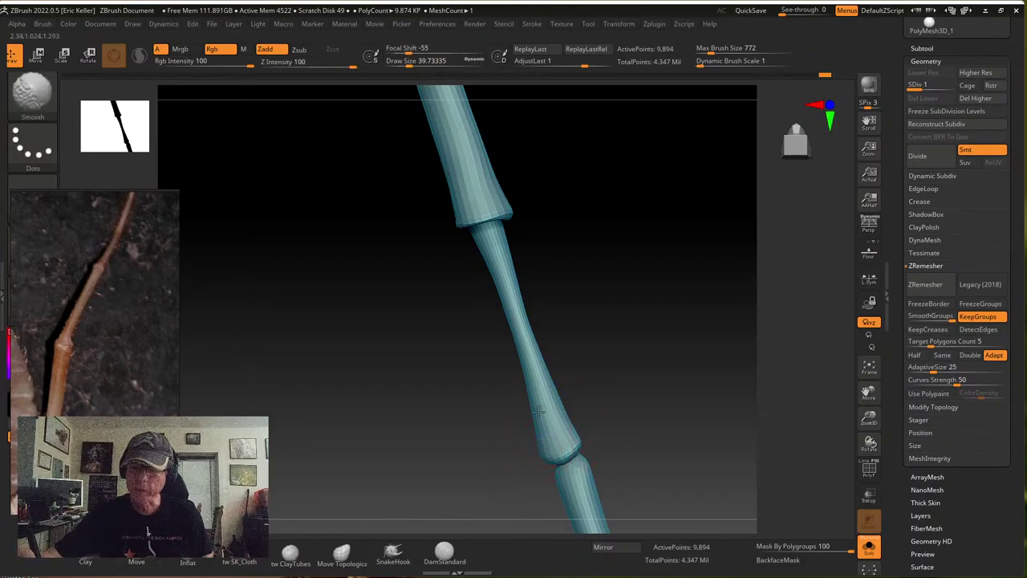
{"action": "left_click_drag", "start_coordinate": [492, 256], "coordinate": [548, 416], "text": "shift"}
{"action": "mouse_move", "coordinate": [615, 362]}
{"action": "left_mouse_down"}
{"action": "mouse_move", "coordinate": [545, 347]}
{"action": "mouse_move", "coordinate": [509, 317]}
{"action": "left_mouse_up"}
{"action": "mouse_move", "coordinate": [562, 341]}
{"action": "left_mouse_down"}
{"action": "mouse_move", "coordinate": [534, 356]}
{"action": "mouse_move", "coordinate": [517, 315]}
{"action": "mouse_move", "coordinate": [585, 329]}
{"action": "mouse_move", "coordinate": [573, 332]}
{"action": "mouse_move", "coordinate": [546, 306]}
{"action": "left_mouse_up"}
Thicken the shaft of the narrow segment with the Inflat brush and smooth it down to its lower joint
{"action": "left_click", "coordinate": [188, 561]}
{"action": "key", "text": "s"}
{"action": "left_click_drag", "start_coordinate": [490, 289], "coordinate": [507, 363]}
{"action": "left_click_drag", "start_coordinate": [498, 309], "coordinate": [505, 369]}
{"action": "mouse_move", "coordinate": [499, 317]}
{"action": "left_mouse_down", "text": "shift"}
{"action": "mouse_move", "coordinate": [508, 369]}
{"action": "mouse_move", "coordinate": [569, 381]}
{"action": "mouse_move", "coordinate": [557, 385]}
{"action": "mouse_move", "coordinate": [557, 435]}
{"action": "left_mouse_up", "text": "shift"}
Pull out the lower end of the narrow segment into a flare with the Move brush at a draw size of about 55
{"action": "key", "text": "b"}
{"action": "key", "text": "m"}
{"action": "key", "text": "v"}
{"action": "key", "text": "s"}
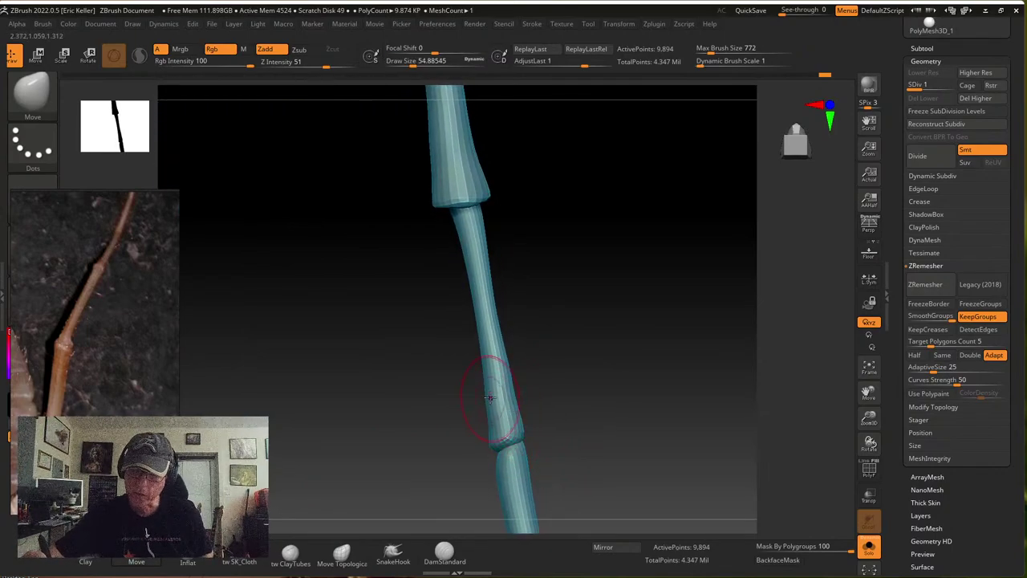
{"action": "key", "text": "shift"}
{"action": "left_click_drag", "start_coordinate": [522, 401], "coordinate": [525, 403]}
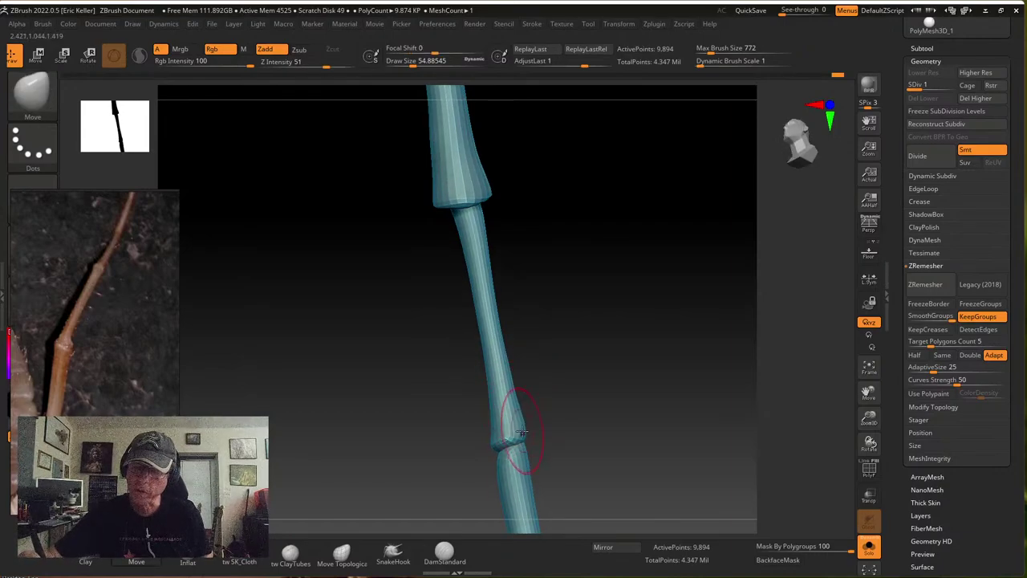
{"action": "right_click_drag", "start_coordinate": [526, 392], "coordinate": [513, 386]}
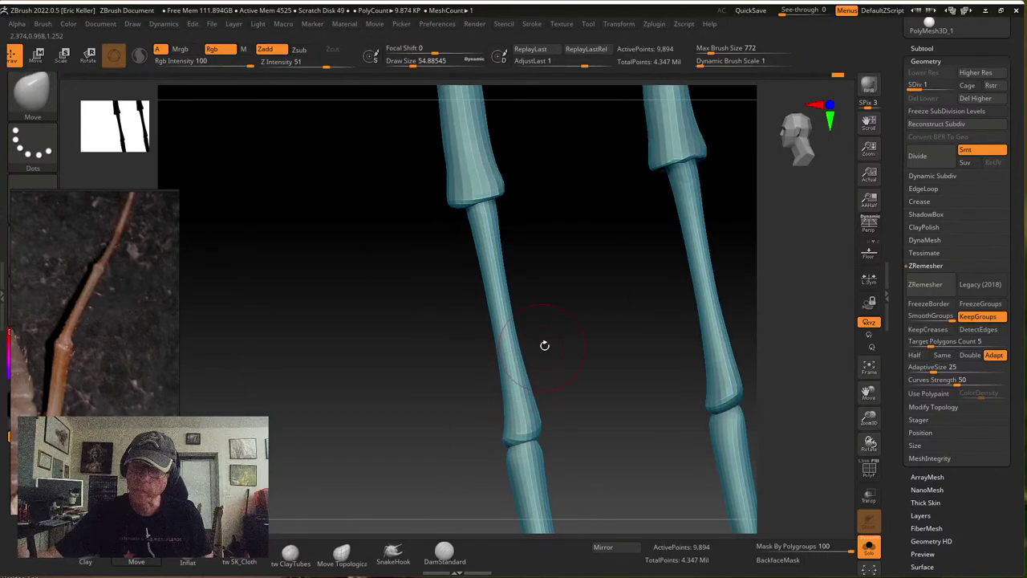
Refine the flared rim above the last segment from several sides with the Move brush, and smooth the shaft above it
{"action": "mouse_move", "coordinate": [545, 345]}
{"action": "left_mouse_down"}
{"action": "mouse_move", "coordinate": [548, 312]}
{"action": "mouse_move", "coordinate": [539, 365]}
{"action": "left_mouse_up"}
{"action": "key", "text": "shift"}
{"action": "left_click_drag", "start_coordinate": [539, 417], "coordinate": [535, 361], "text": "alt"}
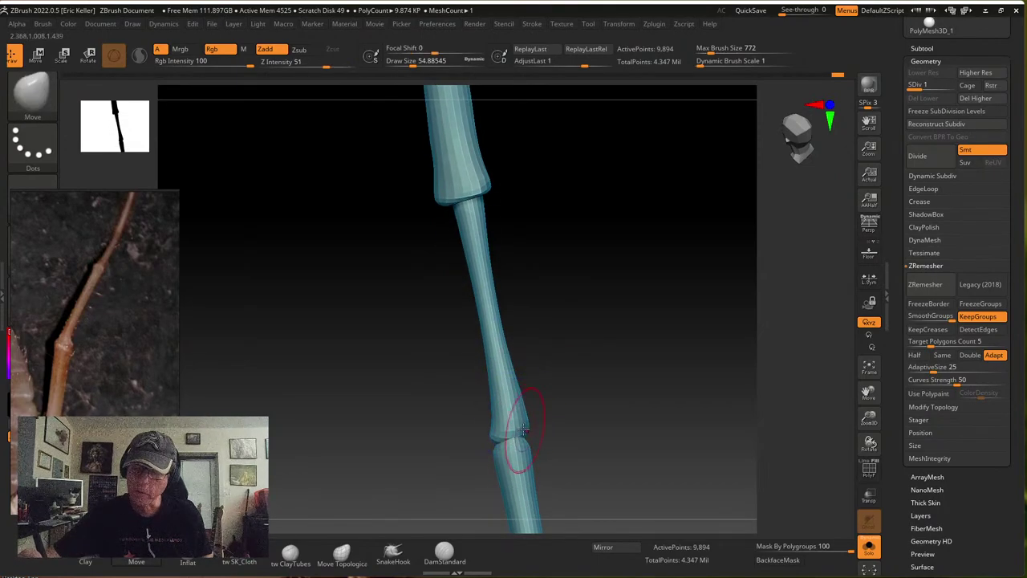
{"action": "right_click_drag", "start_coordinate": [539, 421], "coordinate": [561, 426]}
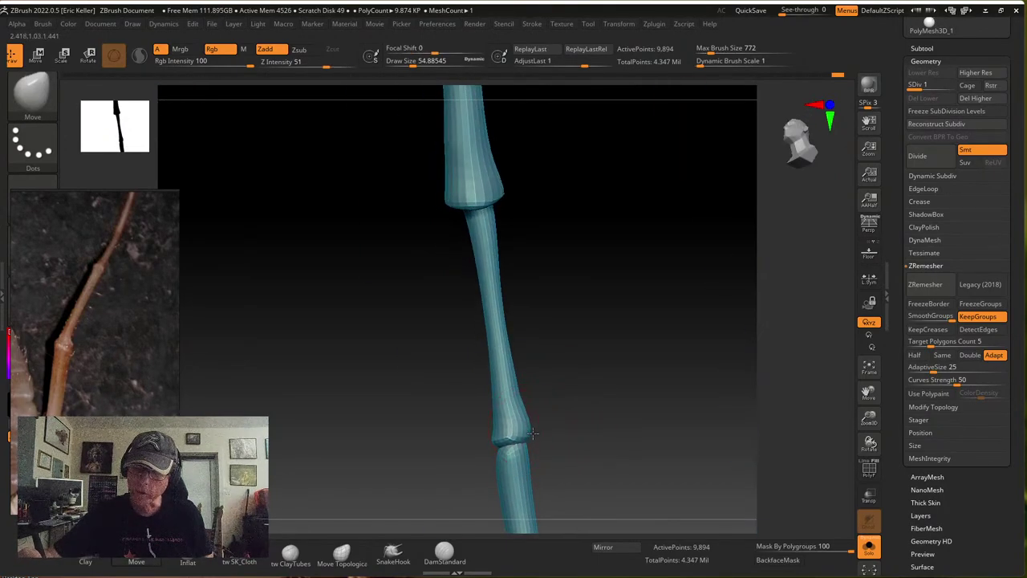
{"action": "key", "text": "shift"}
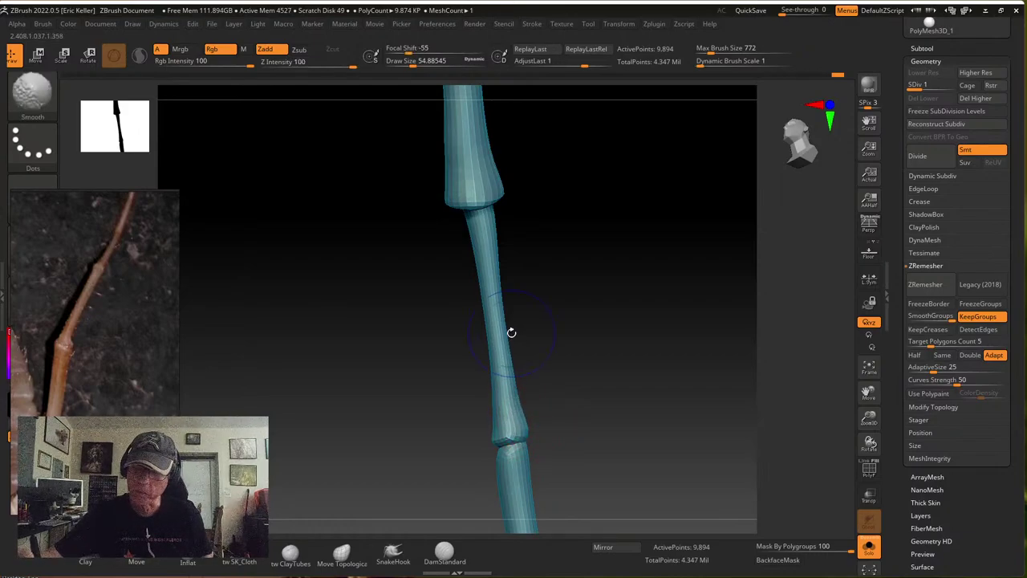
{"action": "right_click_drag", "start_coordinate": [515, 337], "coordinate": [518, 361], "text": "shift"}
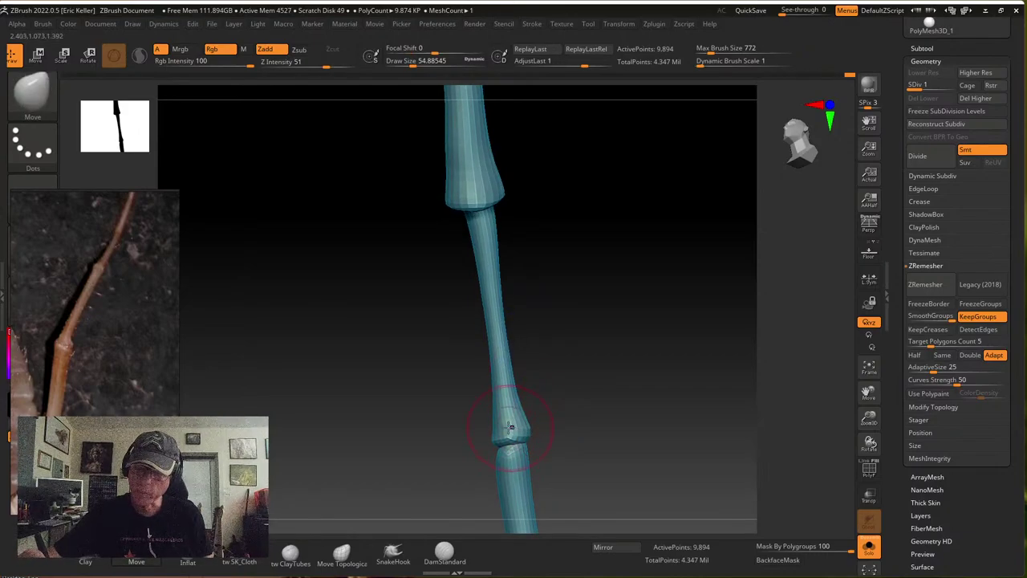
{"action": "right_click_drag", "start_coordinate": [506, 424], "coordinate": [471, 430]}
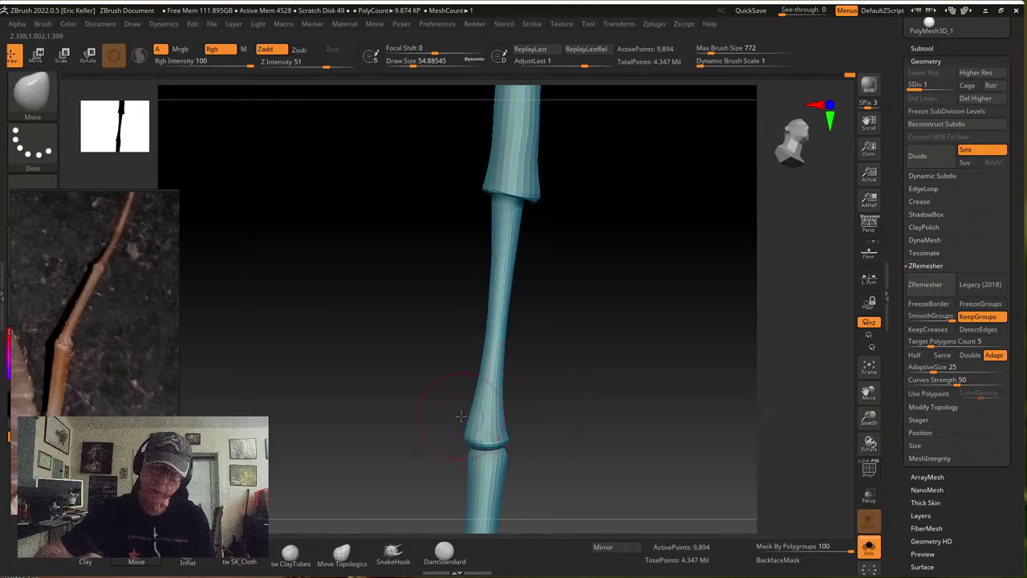
Inflate the middle of the narrow shaft with the Inflat brush at a draw size of about 75 and smooth the result
{"action": "left_click", "coordinate": [188, 558]}
{"action": "key", "text": "s"}
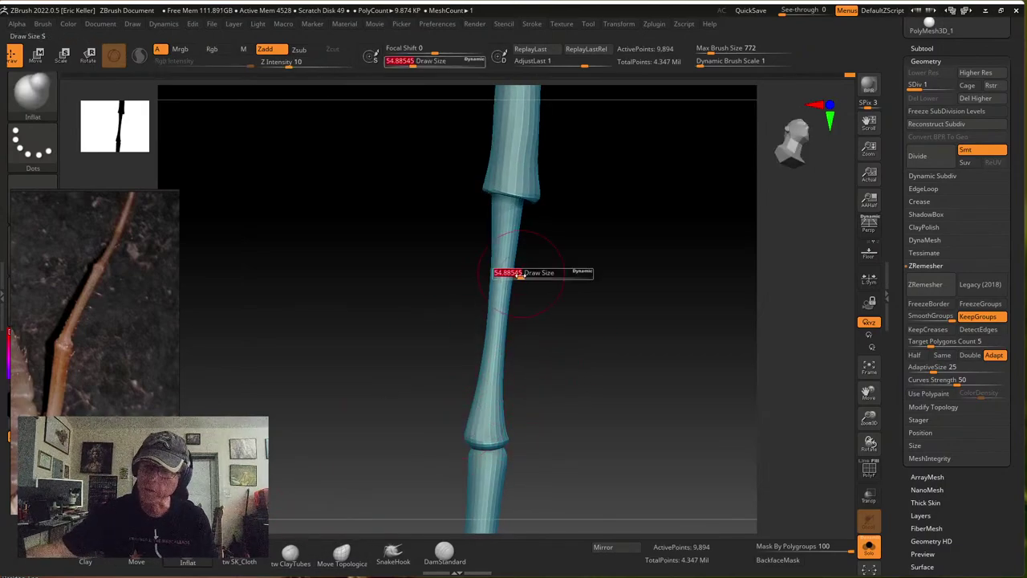
{"action": "left_click_drag", "start_coordinate": [507, 273], "coordinate": [522, 273]}
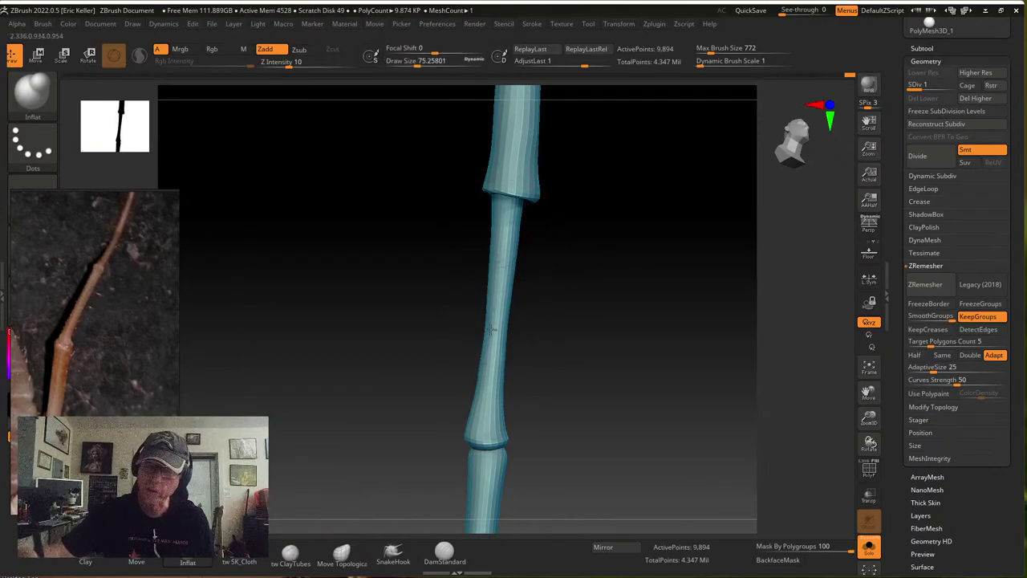
{"action": "right_click_drag", "start_coordinate": [499, 311], "coordinate": [513, 275]}
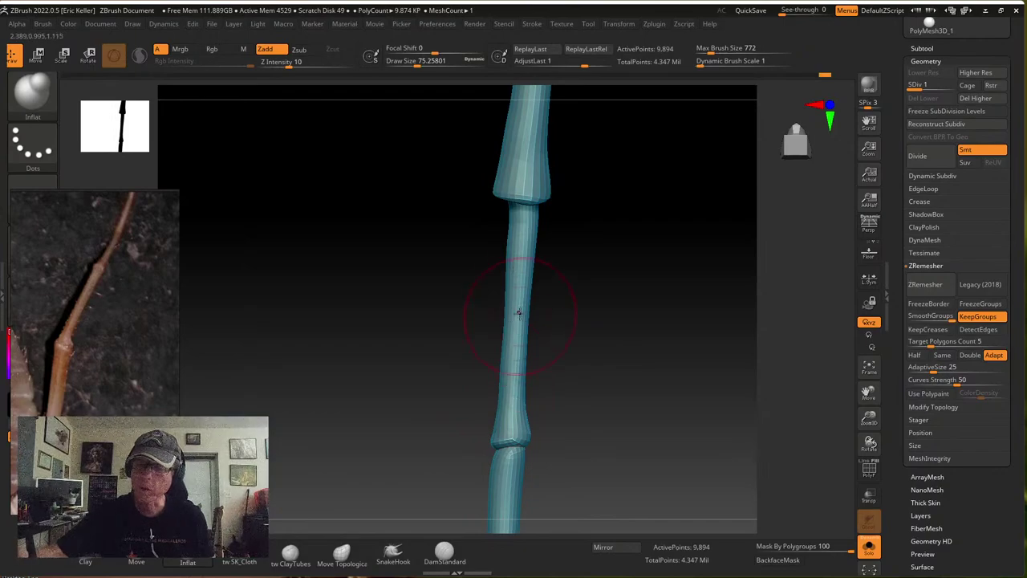
{"action": "key", "text": "shift"}
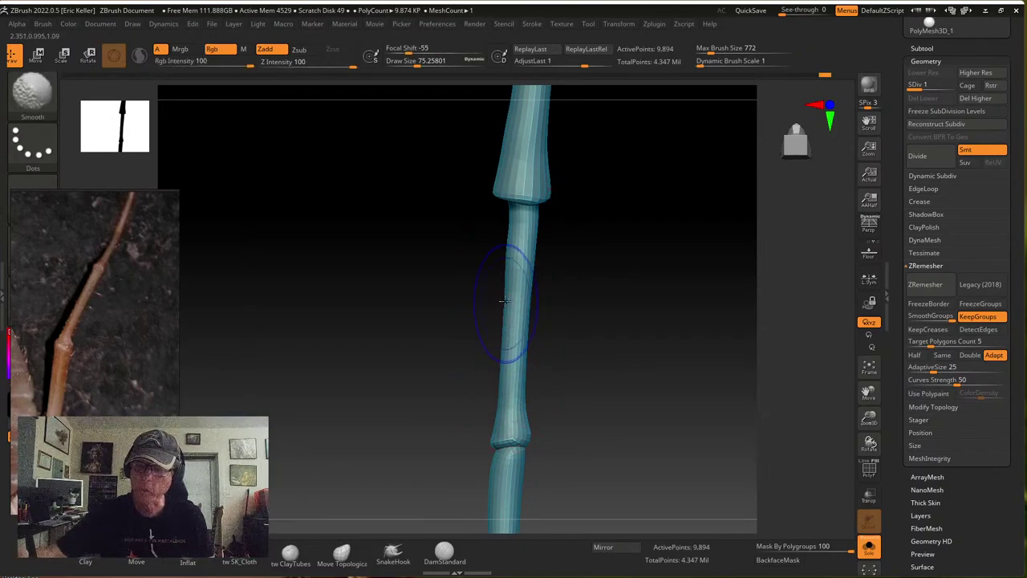
{"action": "right_click_drag", "start_coordinate": [518, 367], "coordinate": [557, 423]}
Smooth the last leg segment down to a thin shaft that fits inside the flared joint above it
{"action": "left_click", "coordinate": [136, 561]}
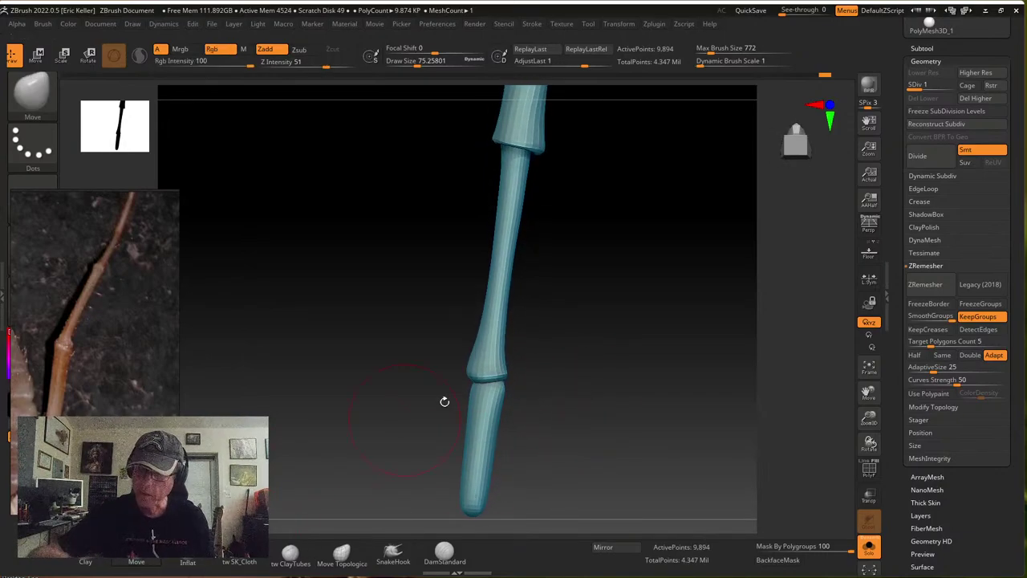
{"action": "right_click_drag", "start_coordinate": [531, 393], "coordinate": [533, 385]}
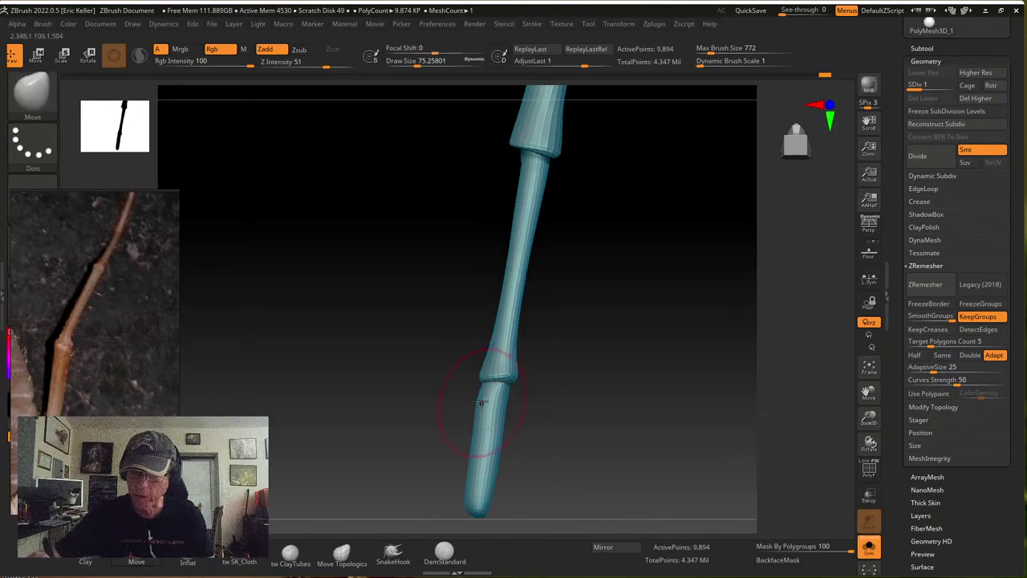
{"action": "left_click_drag", "start_coordinate": [489, 404], "coordinate": [494, 406], "text": "shift"}
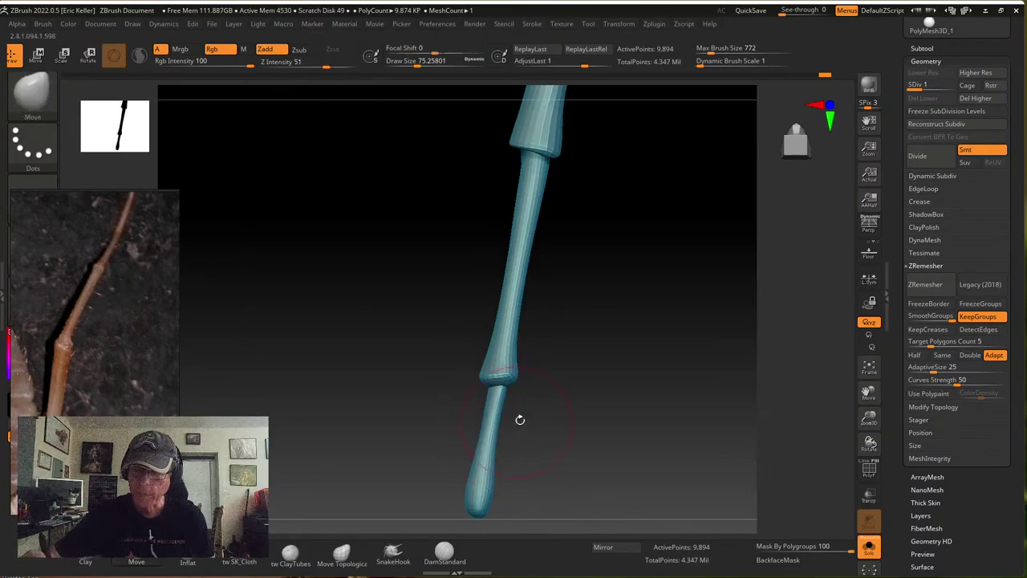
{"action": "right_click_drag", "start_coordinate": [520, 420], "coordinate": [508, 420]}
{"action": "mouse_move", "coordinate": [483, 473]}
{"action": "left_mouse_down", "text": "shift"}
{"action": "mouse_move", "coordinate": [472, 492]}
{"action": "mouse_move", "coordinate": [477, 480]}
{"action": "left_mouse_up", "text": "shift"}
{"action": "mouse_move", "coordinate": [533, 418]}
{"action": "right_mouse_down", "text": "alt"}
{"action": "mouse_move", "coordinate": [535, 461]}
{"action": "mouse_move", "coordinate": [561, 396]}
{"action": "mouse_move", "coordinate": [551, 382]}
{"action": "right_mouse_up", "text": "alt"}
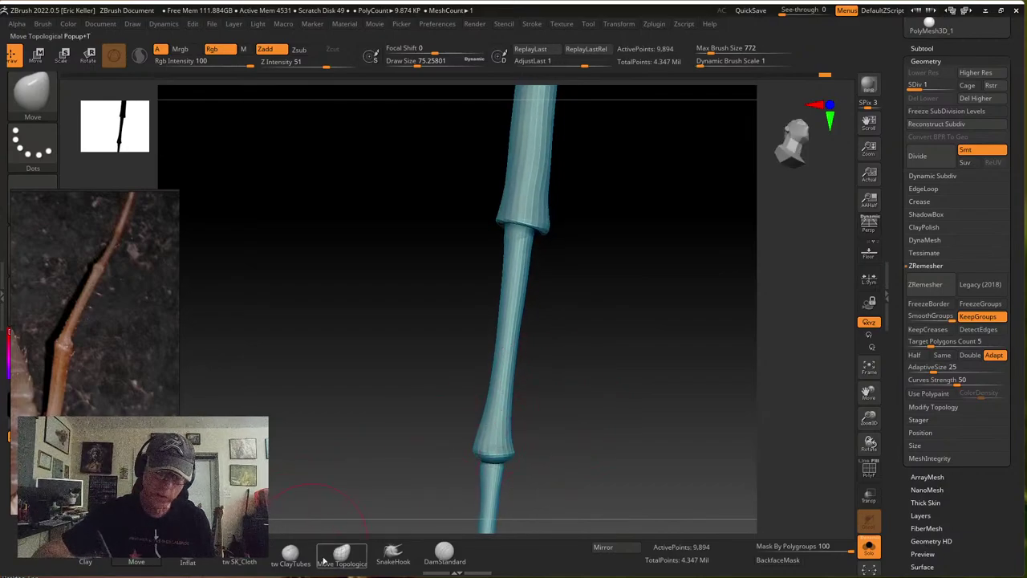
Thicken the segment between the two flared joints with the Inflat brush and smooth its shaft into an even taper
{"action": "left_click", "coordinate": [187, 562]}
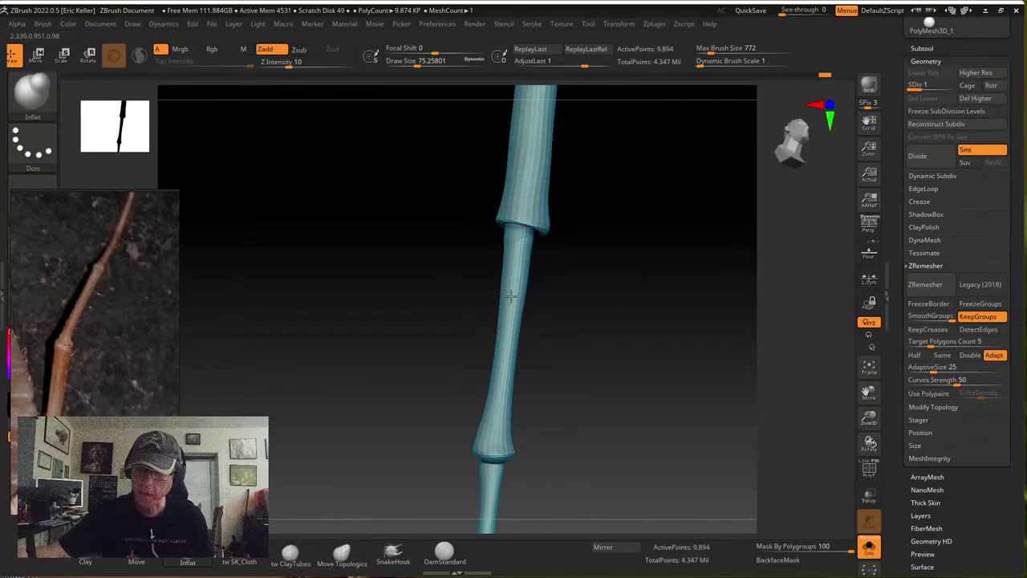
{"action": "mouse_move", "coordinate": [510, 296]}
{"action": "left_mouse_down"}
{"action": "mouse_move", "coordinate": [503, 353]}
{"action": "mouse_move", "coordinate": [512, 277]}
{"action": "mouse_move", "coordinate": [495, 407]}
{"action": "left_mouse_up"}
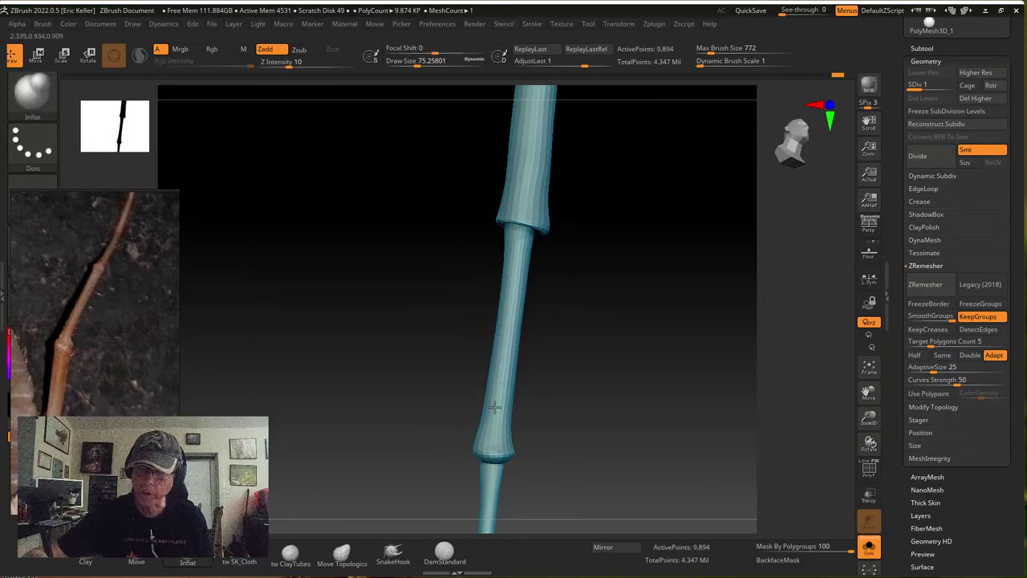
{"action": "mouse_move", "coordinate": [521, 250]}
{"action": "left_mouse_down"}
{"action": "mouse_move", "coordinate": [502, 371]}
{"action": "mouse_move", "coordinate": [517, 394]}
{"action": "left_mouse_up"}
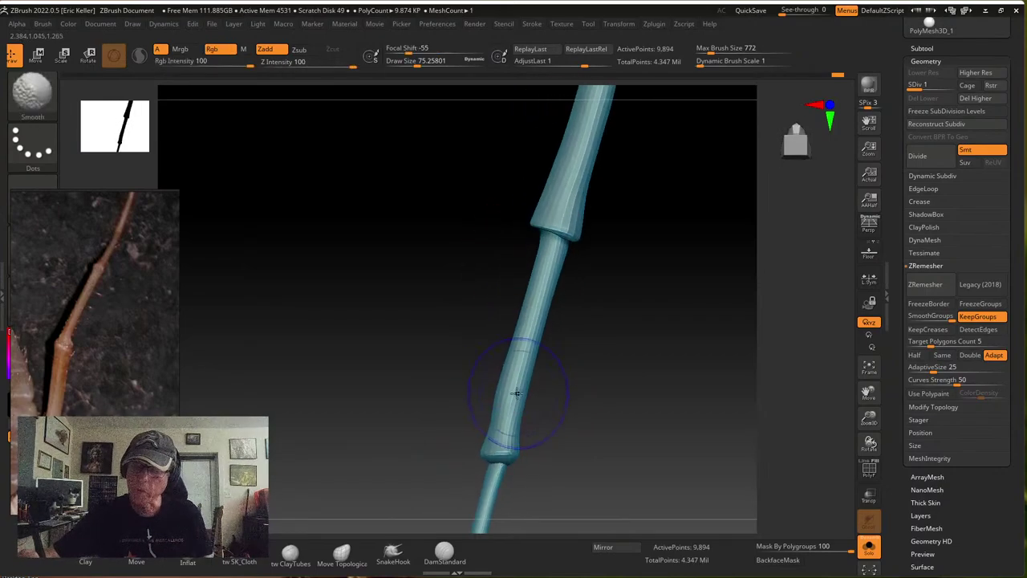
{"action": "left_click_drag", "start_coordinate": [527, 345], "coordinate": [511, 394], "text": "shift"}
{"action": "mouse_move", "coordinate": [568, 325]}
{"action": "left_mouse_down"}
{"action": "mouse_move", "coordinate": [546, 294]}
{"action": "mouse_move", "coordinate": [611, 267]}
{"action": "mouse_move", "coordinate": [592, 314]}
{"action": "left_mouse_up"}
{"action": "mouse_move", "coordinate": [536, 293]}
{"action": "left_mouse_down", "text": "shift"}
{"action": "mouse_move", "coordinate": [524, 292]}
{"action": "mouse_move", "coordinate": [555, 337]}
{"action": "mouse_move", "coordinate": [524, 324]}
{"action": "left_mouse_up", "text": "shift"}
{"action": "left_click_drag", "start_coordinate": [567, 405], "coordinate": [563, 356], "text": "alt"}
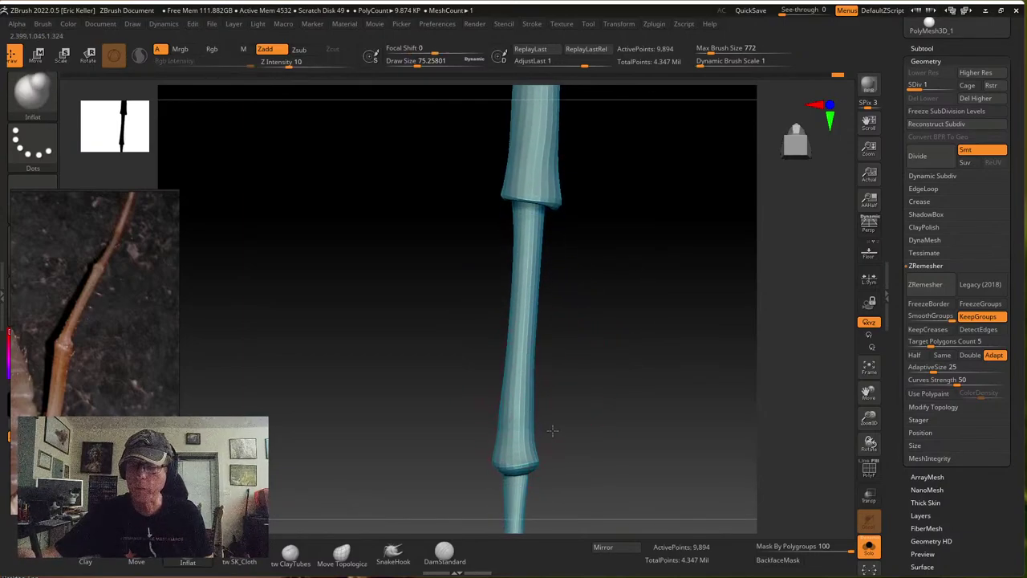
{"action": "mouse_move", "coordinate": [553, 431]}
{"action": "left_mouse_down"}
{"action": "mouse_move", "coordinate": [539, 445]}
{"action": "mouse_move", "coordinate": [518, 390]}
{"action": "mouse_move", "coordinate": [552, 447]}
{"action": "mouse_move", "coordinate": [542, 440]}
{"action": "left_mouse_up"}
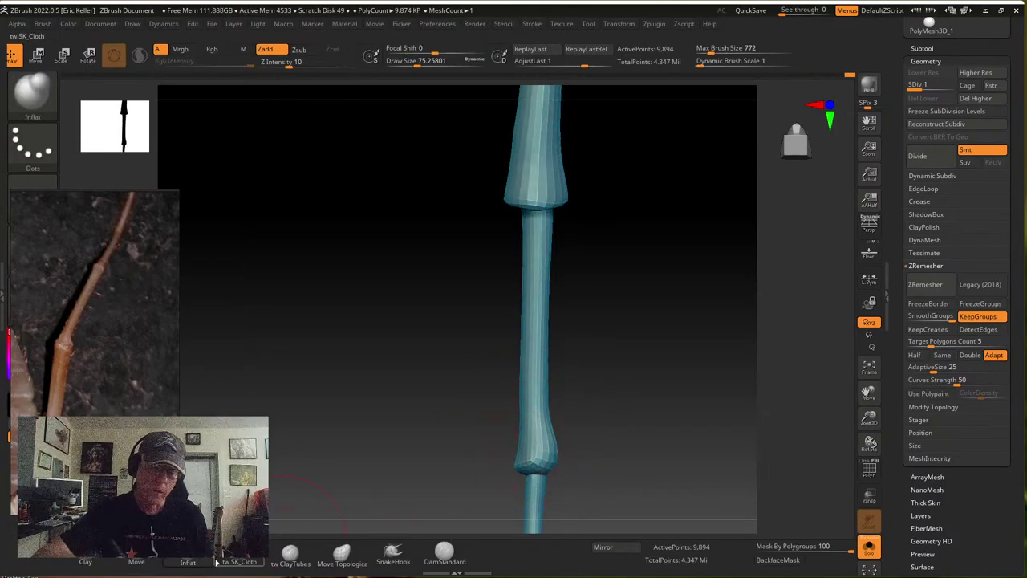
Reshape the contour of the segment's flared lower end with the Move brush at a draw size of about 46
{"action": "left_click", "coordinate": [136, 561]}
{"action": "key", "text": "s"}
{"action": "left_click_drag", "start_coordinate": [565, 432], "coordinate": [547, 442]}
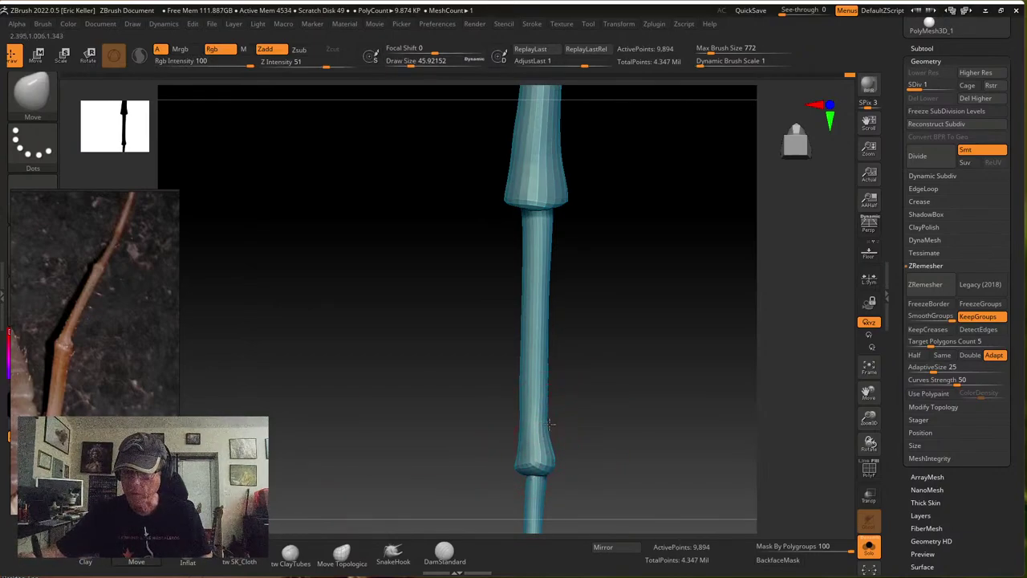
{"action": "mouse_move", "coordinate": [578, 385]}
{"action": "left_mouse_down"}
{"action": "mouse_move", "coordinate": [542, 405]}
{"action": "mouse_move", "coordinate": [573, 426]}
{"action": "mouse_move", "coordinate": [565, 433]}
{"action": "mouse_move", "coordinate": [583, 401]}
{"action": "mouse_move", "coordinate": [621, 385]}
{"action": "mouse_move", "coordinate": [610, 395]}
{"action": "left_mouse_up"}
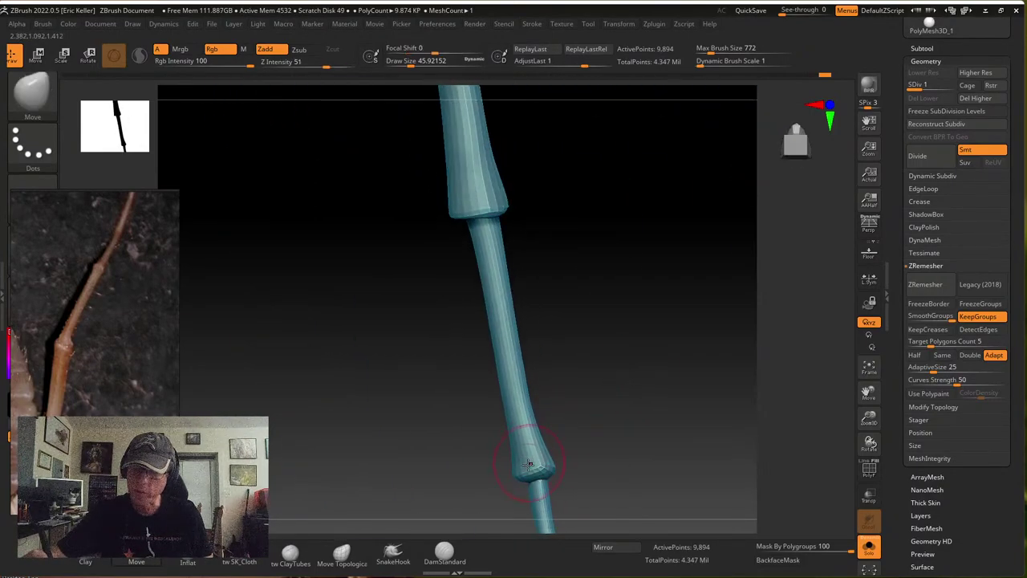
{"action": "mouse_move", "coordinate": [561, 436]}
{"action": "left_mouse_down"}
{"action": "mouse_move", "coordinate": [601, 394]}
{"action": "mouse_move", "coordinate": [589, 361]}
{"action": "left_mouse_up"}
{"action": "key", "text": "shift"}
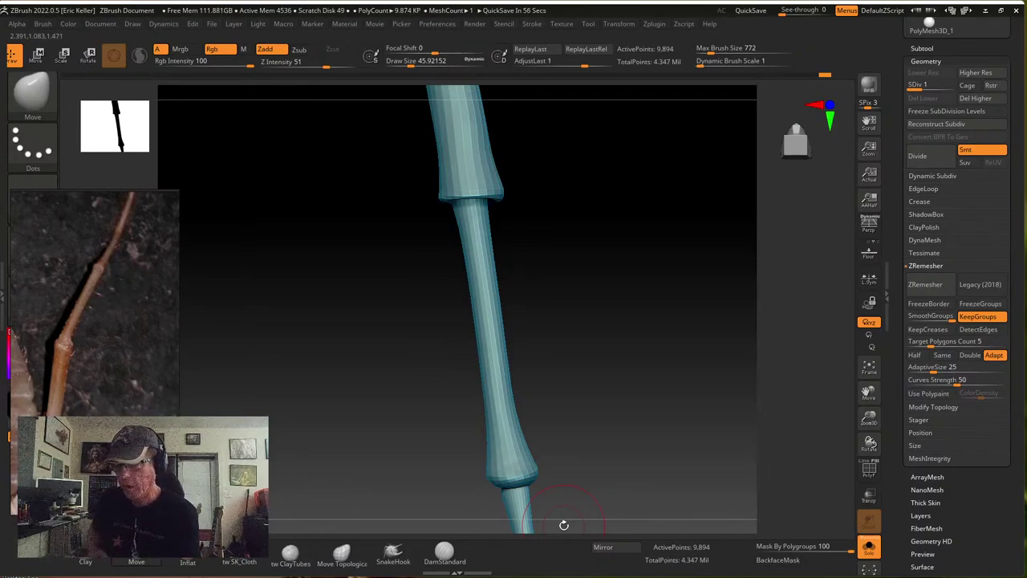
Smooth the segment's shaft and the transition into its flared lower end, adjusting the flare with the Move brush
{"action": "left_click_drag", "start_coordinate": [545, 361], "coordinate": [544, 346]}
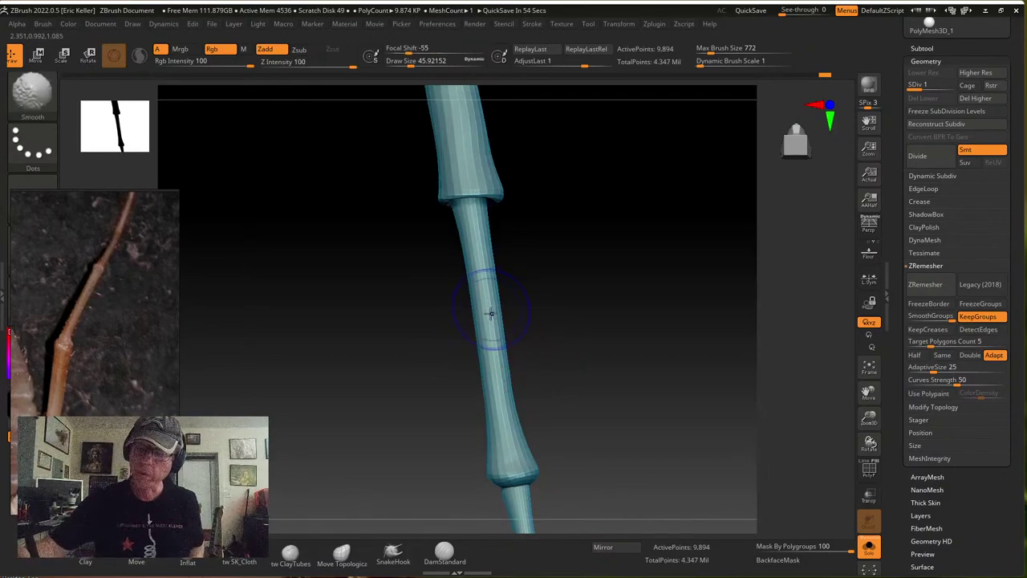
{"action": "mouse_move", "coordinate": [490, 314]}
{"action": "left_mouse_down", "text": "shift"}
{"action": "mouse_move", "coordinate": [508, 366]}
{"action": "mouse_move", "coordinate": [500, 339]}
{"action": "mouse_move", "coordinate": [535, 332]}
{"action": "mouse_move", "coordinate": [544, 316]}
{"action": "mouse_move", "coordinate": [541, 358]}
{"action": "mouse_move", "coordinate": [524, 351]}
{"action": "mouse_move", "coordinate": [320, 510]}
{"action": "left_mouse_up", "text": "shift"}
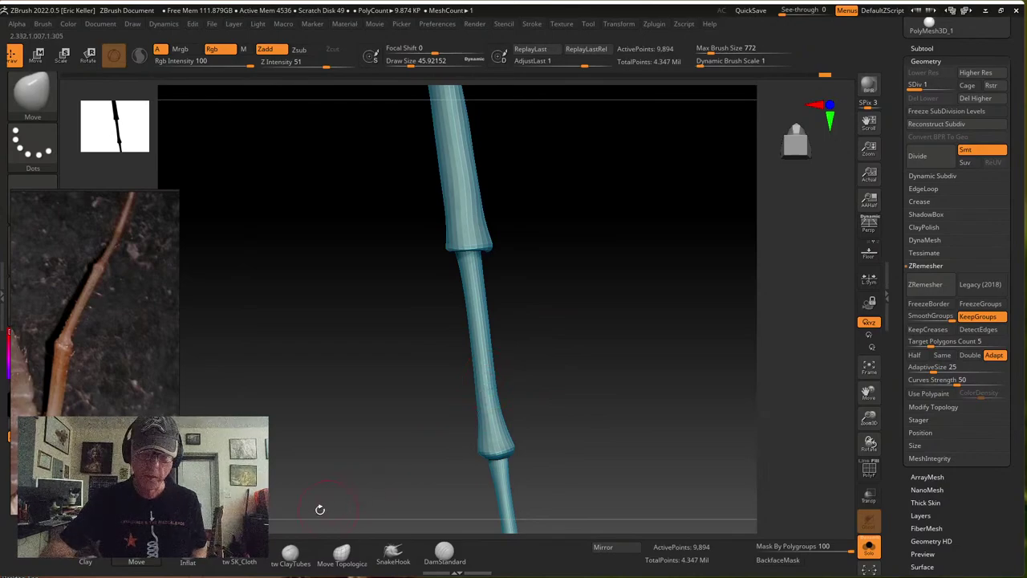
{"action": "left_click", "coordinate": [188, 562]}
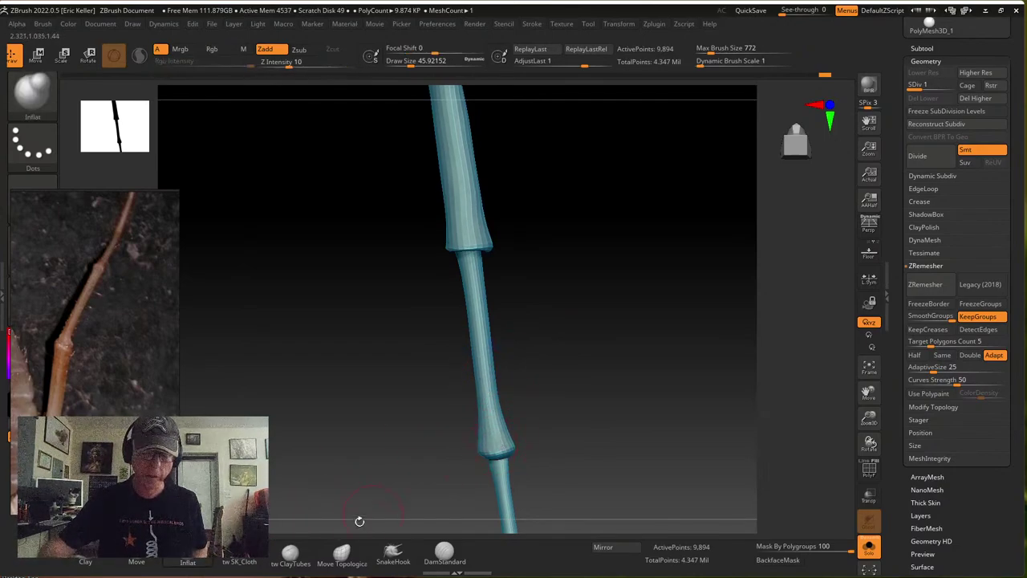
{"action": "left_click", "coordinate": [136, 561]}
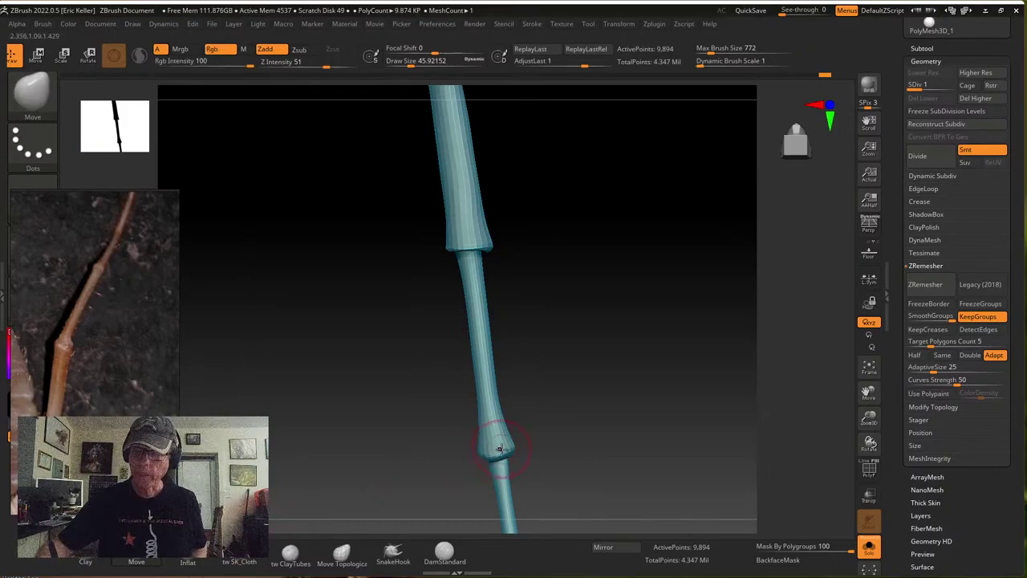
{"action": "mouse_move", "coordinate": [500, 421]}
{"action": "left_mouse_down", "text": "shift"}
{"action": "mouse_move", "coordinate": [490, 399]}
{"action": "mouse_move", "coordinate": [491, 423]}
{"action": "mouse_move", "coordinate": [571, 403]}
{"action": "mouse_move", "coordinate": [507, 447]}
{"action": "mouse_move", "coordinate": [484, 444]}
{"action": "mouse_move", "coordinate": [556, 404]}
{"action": "left_mouse_up", "text": "shift"}
{"action": "mouse_move", "coordinate": [470, 413]}
{"action": "left_mouse_down", "text": "shift"}
{"action": "mouse_move", "coordinate": [451, 377]}
{"action": "mouse_move", "coordinate": [519, 386]}
{"action": "mouse_move", "coordinate": [471, 379]}
{"action": "left_mouse_up", "text": "shift"}
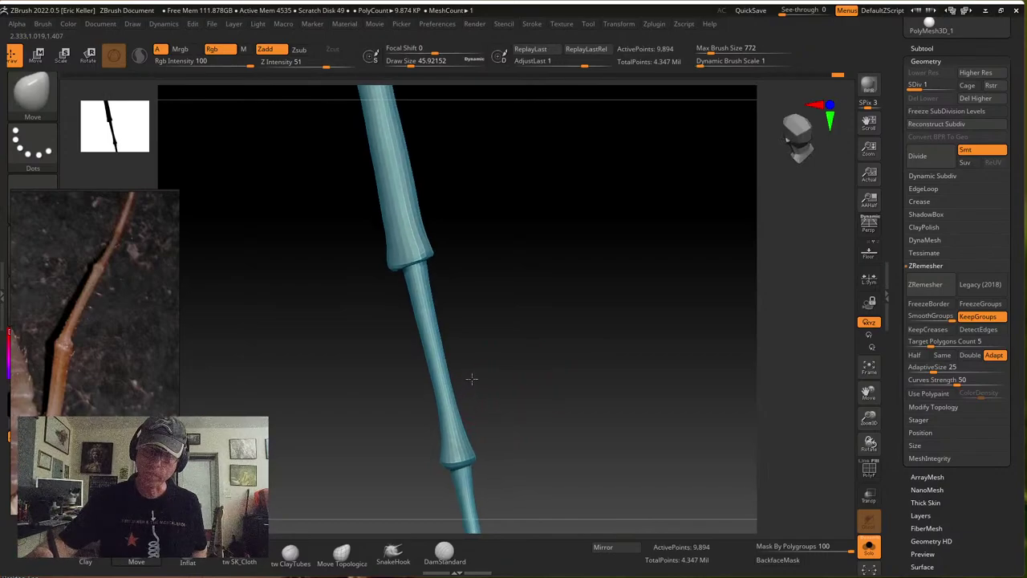
Add volume along the shaft and lower end of the segment with the Inflat brush at a draw size of about 46
{"action": "left_click", "coordinate": [196, 559]}
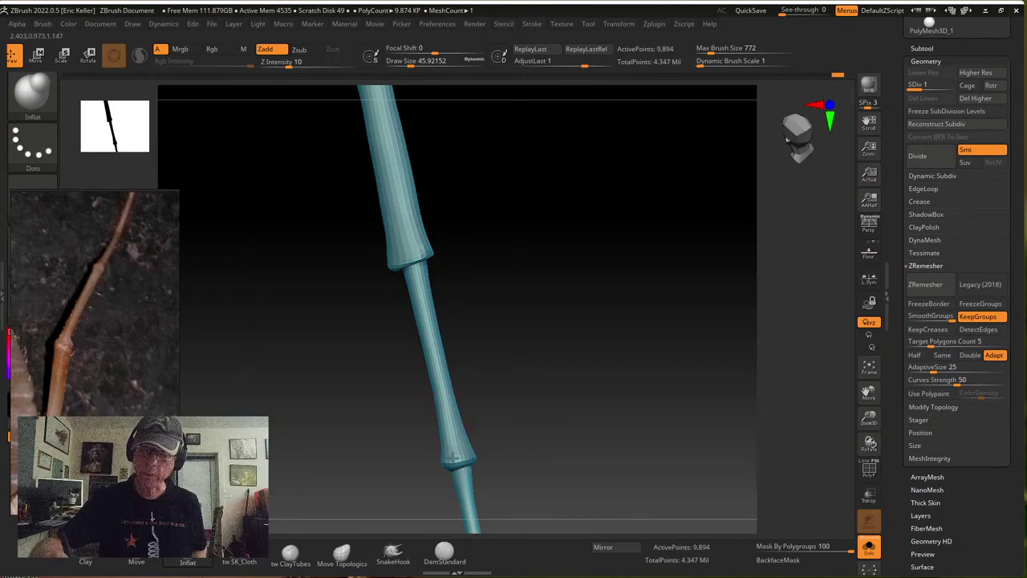
{"action": "right_click_drag", "start_coordinate": [454, 456], "coordinate": [448, 351]}
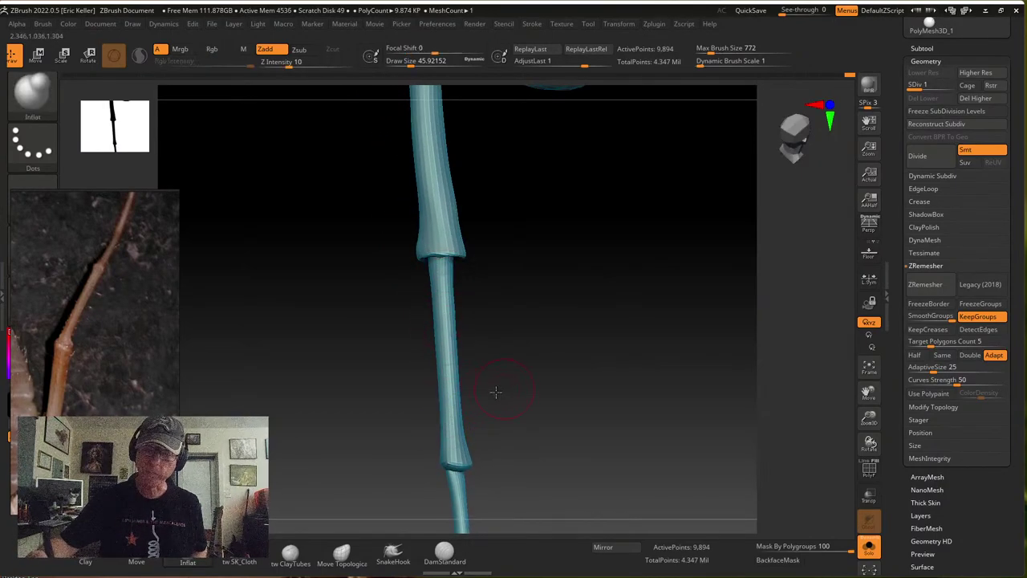
{"action": "right_click_drag", "start_coordinate": [444, 288], "coordinate": [456, 369]}
{"action": "right_click_drag", "start_coordinate": [504, 424], "coordinate": [474, 440]}
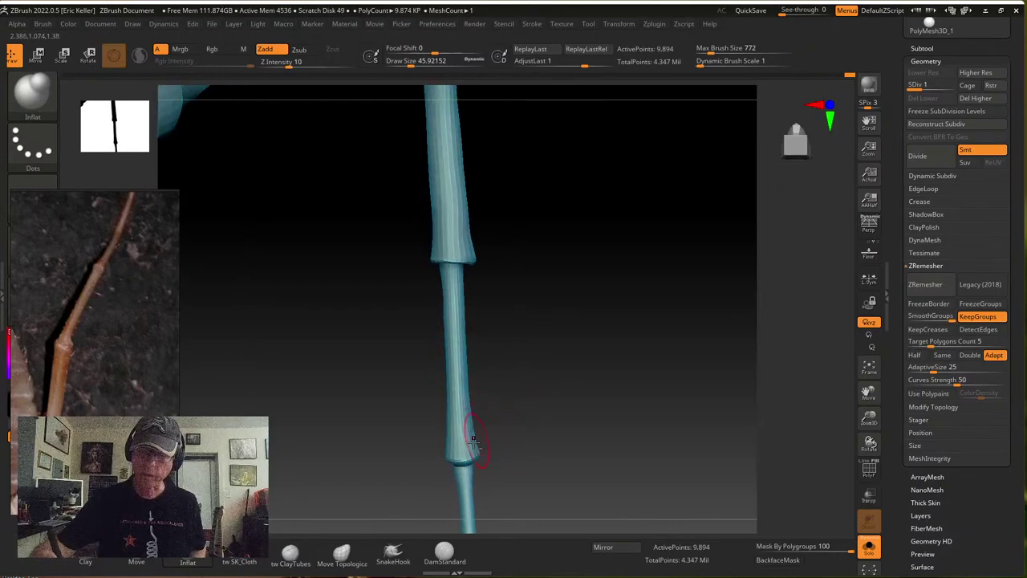
Refine the contour of the segment's flared lower end with the Move brush at a draw size of about 46 and smooth the shaft above it
{"action": "right_click_drag", "start_coordinate": [466, 362], "coordinate": [518, 338]}
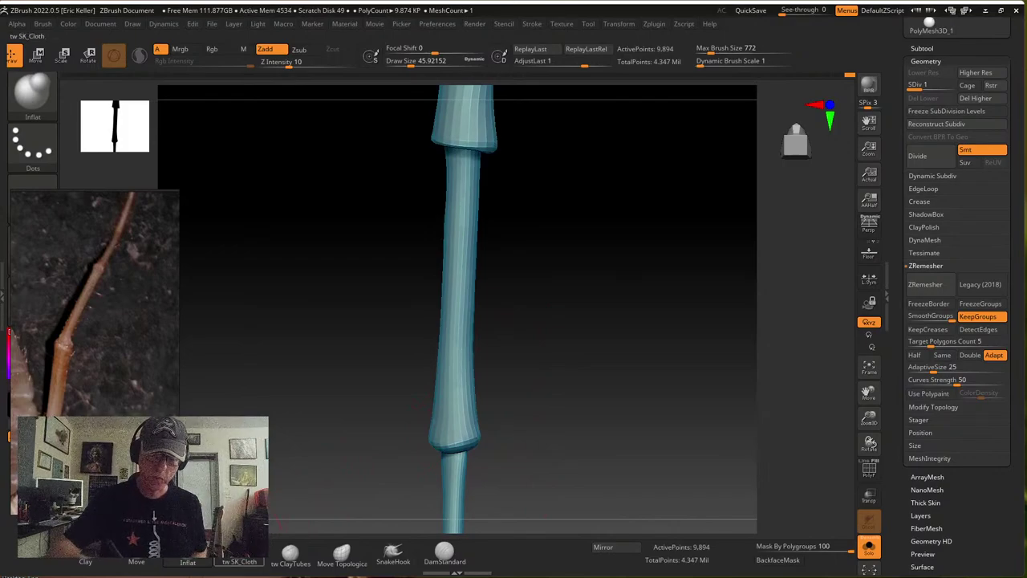
{"action": "left_click", "coordinate": [136, 561]}
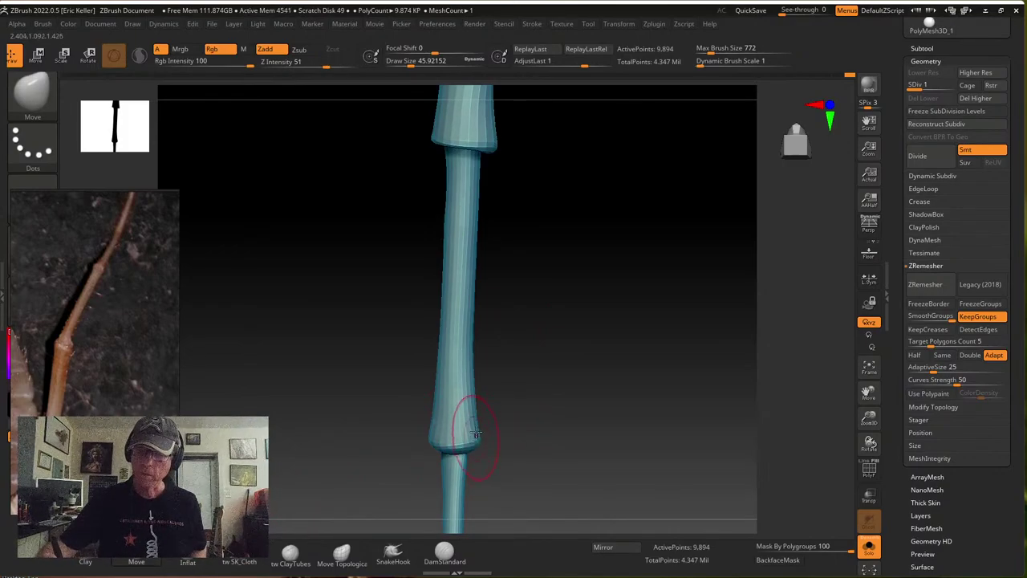
{"action": "mouse_move", "coordinate": [464, 368]}
{"action": "right_mouse_down"}
{"action": "mouse_move", "coordinate": [508, 339]}
{"action": "mouse_move", "coordinate": [488, 339]}
{"action": "mouse_move", "coordinate": [474, 384]}
{"action": "right_mouse_up"}
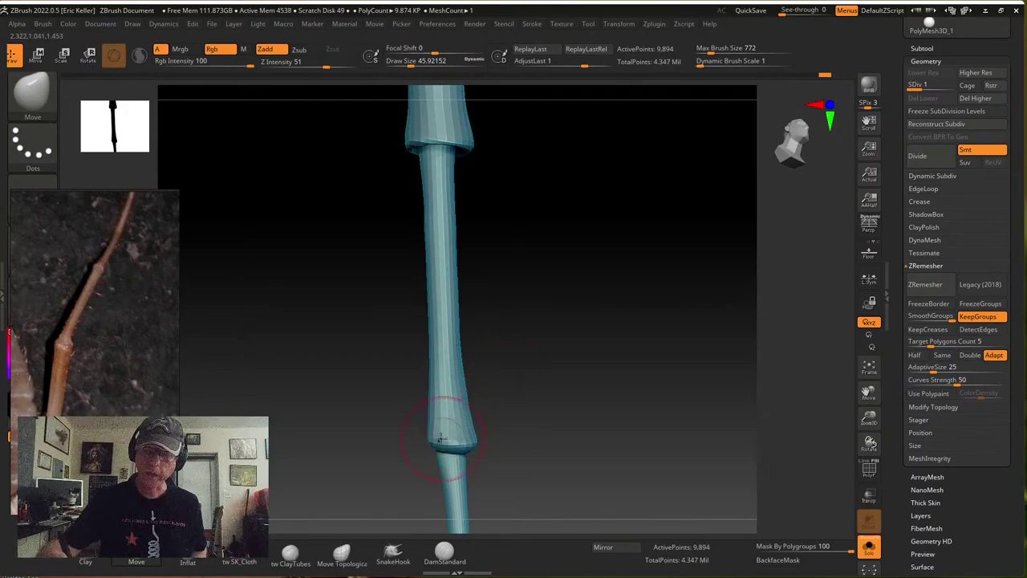
{"action": "mouse_move", "coordinate": [434, 440]}
{"action": "right_mouse_down"}
{"action": "mouse_move", "coordinate": [493, 396]}
{"action": "mouse_move", "coordinate": [448, 421]}
{"action": "right_mouse_up"}
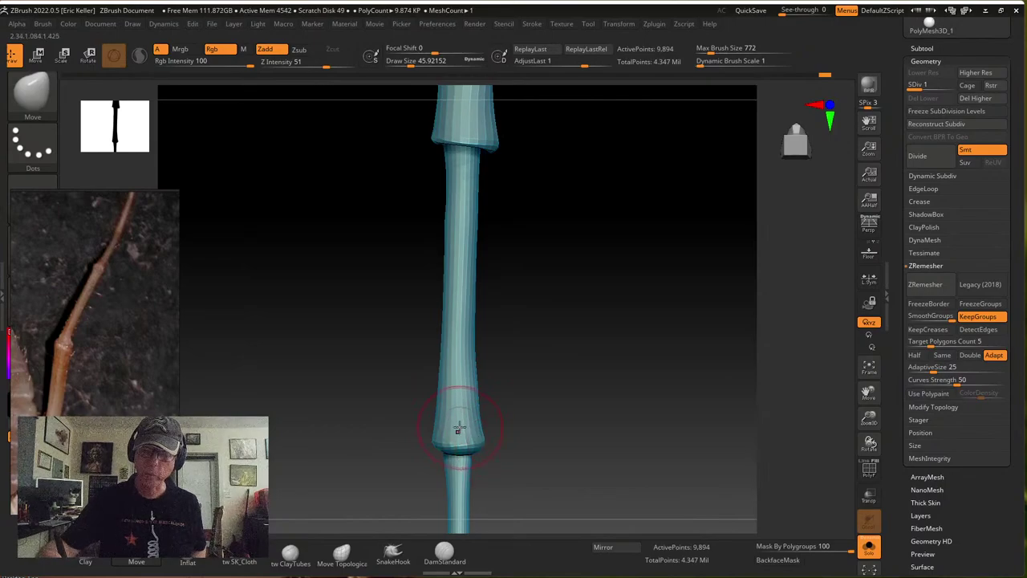
{"action": "mouse_move", "coordinate": [525, 436]}
{"action": "left_mouse_down"}
{"action": "mouse_move", "coordinate": [535, 405]}
{"action": "mouse_move", "coordinate": [521, 415]}
{"action": "mouse_move", "coordinate": [488, 378]}
{"action": "left_mouse_up"}
{"action": "left_click_drag", "start_coordinate": [456, 422], "coordinate": [467, 337], "text": "shift"}
{"action": "mouse_move", "coordinate": [476, 418]}
{"action": "left_mouse_down"}
{"action": "mouse_move", "coordinate": [493, 356]}
{"action": "mouse_move", "coordinate": [525, 416]}
{"action": "mouse_move", "coordinate": [559, 385]}
{"action": "mouse_move", "coordinate": [465, 412]}
{"action": "mouse_move", "coordinate": [479, 413]}
{"action": "mouse_move", "coordinate": [463, 423]}
{"action": "left_mouse_up"}
Isolate the segment between the two flared joints and raise its subdivision level to 3
{"action": "left_click", "coordinate": [427, 380], "text": "ctrl+shift"}
{"action": "key", "text": "s"}
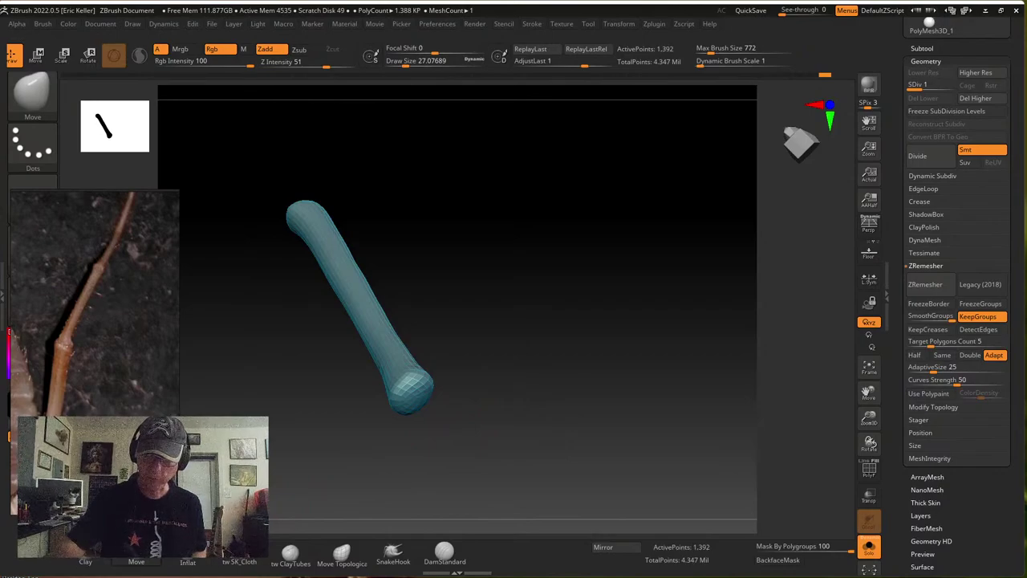
{"action": "left_click", "coordinate": [920, 164]}
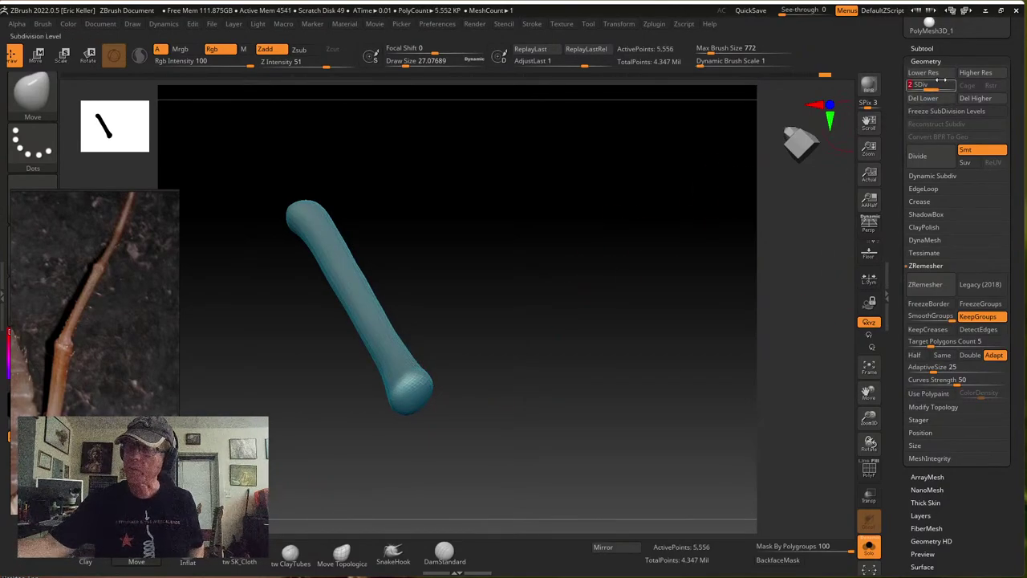
{"action": "left_click_drag", "start_coordinate": [931, 86], "coordinate": [949, 87]}
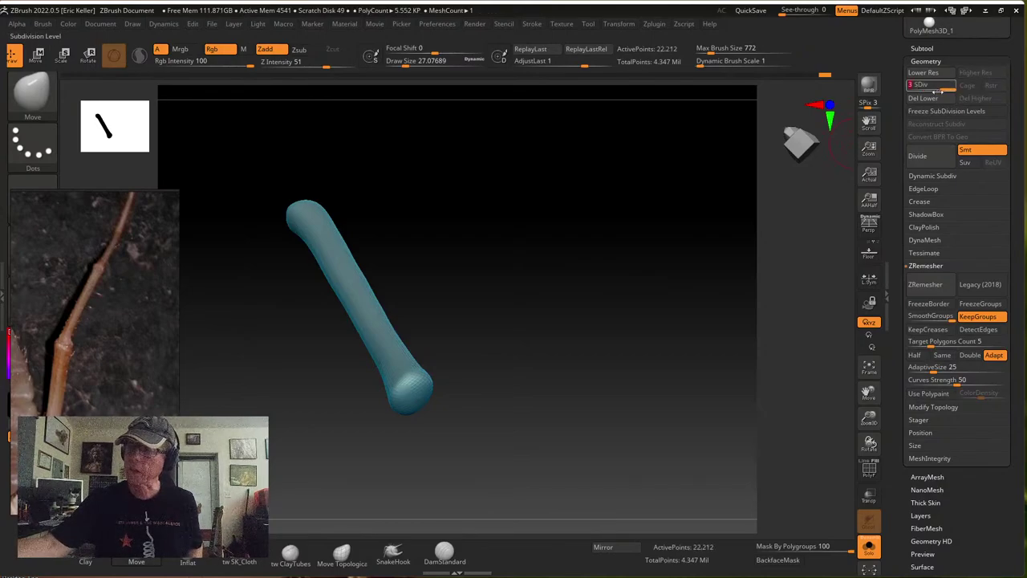
Carve a round socket into the segment's bulbous lower end with the tw ClayTubes brush, using draw sizes of about 13 and 21
{"action": "mouse_move", "coordinate": [516, 370]}
{"action": "left_mouse_down"}
{"action": "mouse_move", "coordinate": [529, 417]}
{"action": "mouse_move", "coordinate": [514, 378]}
{"action": "mouse_move", "coordinate": [522, 383]}
{"action": "left_mouse_up"}
{"action": "key", "text": "s"}
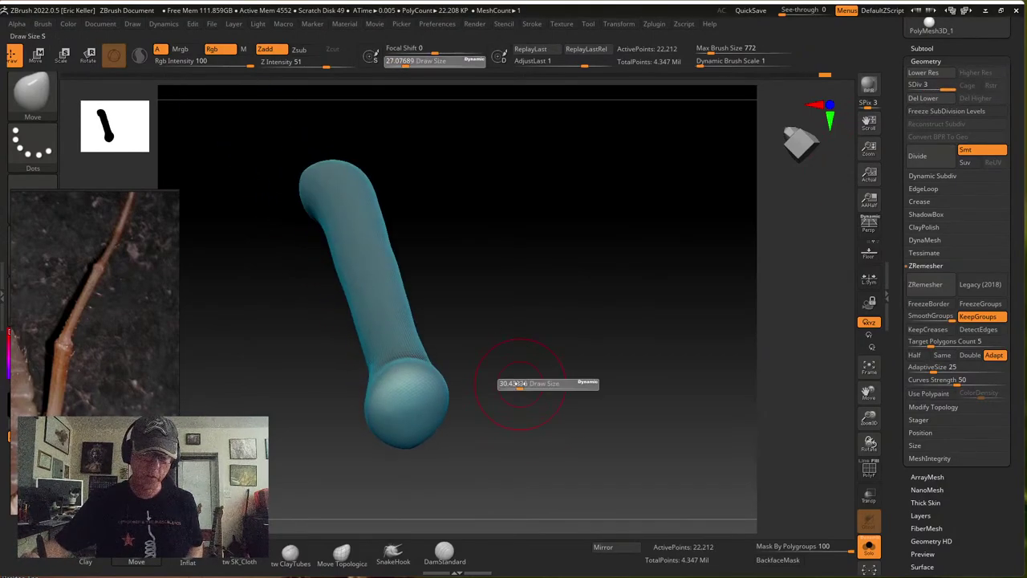
{"action": "left_click", "coordinate": [291, 553]}
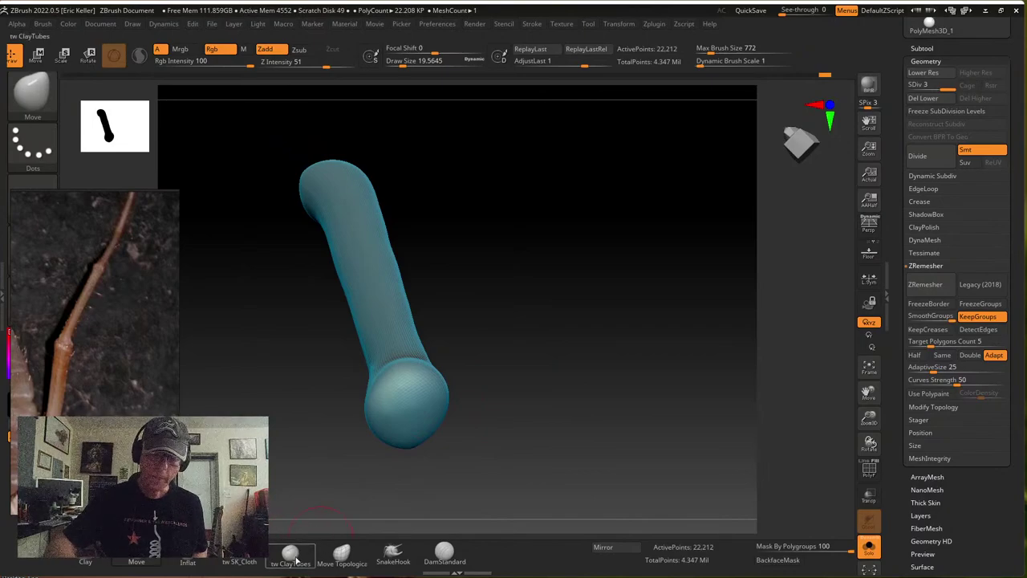
{"action": "key", "text": "s"}
{"action": "left_click_drag", "start_coordinate": [415, 406], "coordinate": [408, 394]}
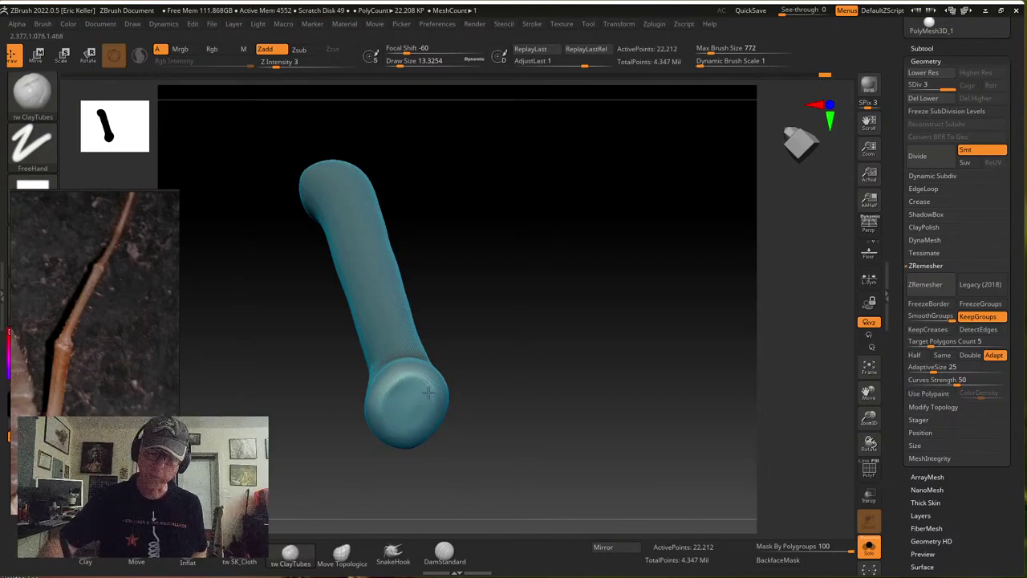
{"action": "key", "text": "s"}
{"action": "left_click_drag", "start_coordinate": [411, 394], "coordinate": [417, 410]}
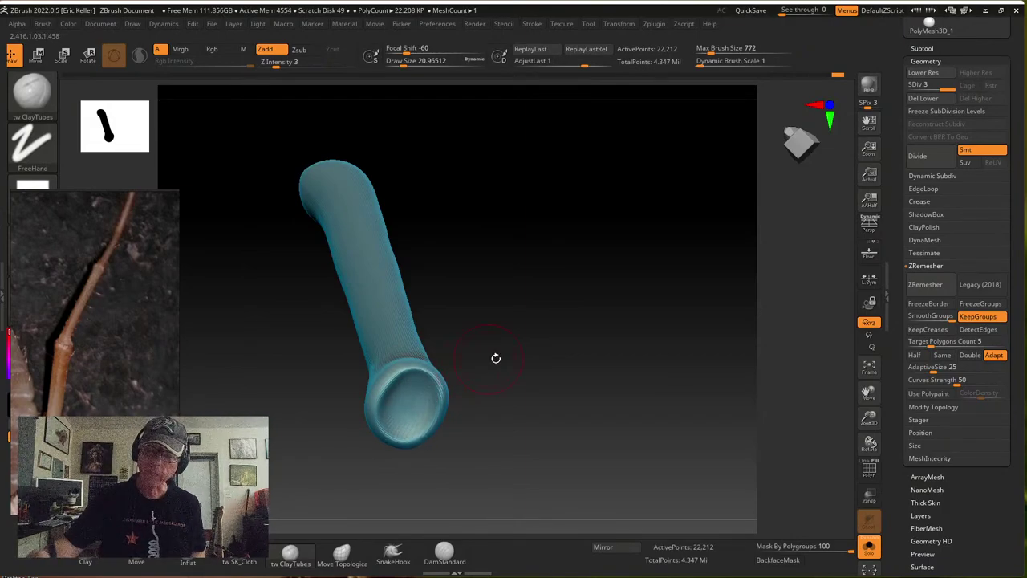
Deepen and clean up the inside of the socket with tw ClayTubes at a draw size of about 17
{"action": "mouse_move", "coordinate": [496, 358]}
{"action": "left_mouse_down"}
{"action": "mouse_move", "coordinate": [511, 413]}
{"action": "mouse_move", "coordinate": [425, 357]}
{"action": "left_mouse_up"}
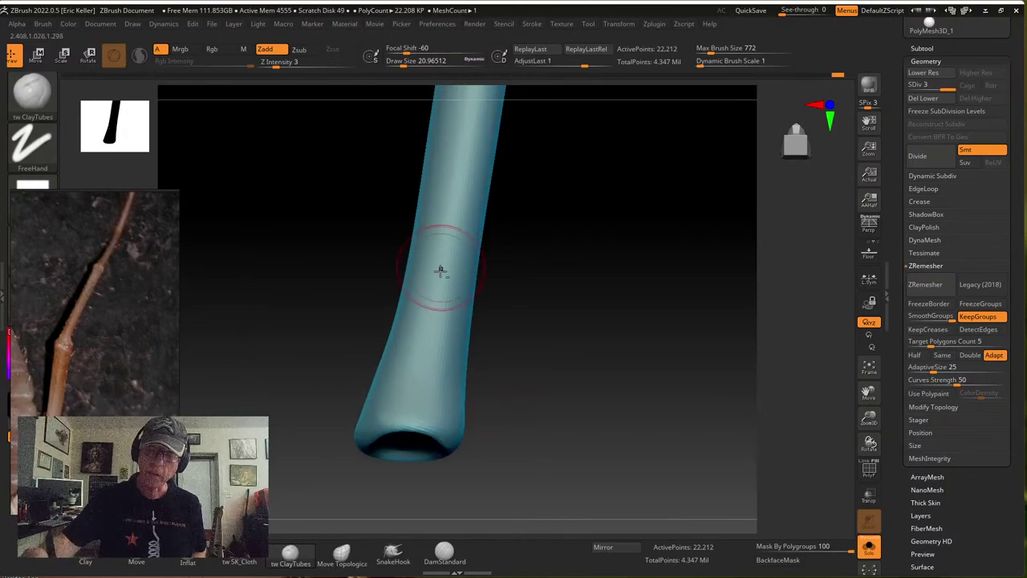
{"action": "mouse_move", "coordinate": [440, 270]}
{"action": "right_mouse_down"}
{"action": "mouse_move", "coordinate": [486, 401]}
{"action": "mouse_move", "coordinate": [473, 404]}
{"action": "right_mouse_up"}
{"action": "mouse_move", "coordinate": [481, 345]}
{"action": "left_mouse_down"}
{"action": "mouse_move", "coordinate": [489, 366]}
{"action": "mouse_move", "coordinate": [504, 276]}
{"action": "mouse_move", "coordinate": [479, 342]}
{"action": "mouse_move", "coordinate": [484, 325]}
{"action": "mouse_move", "coordinate": [439, 331]}
{"action": "left_mouse_up"}
{"action": "key", "text": "s"}
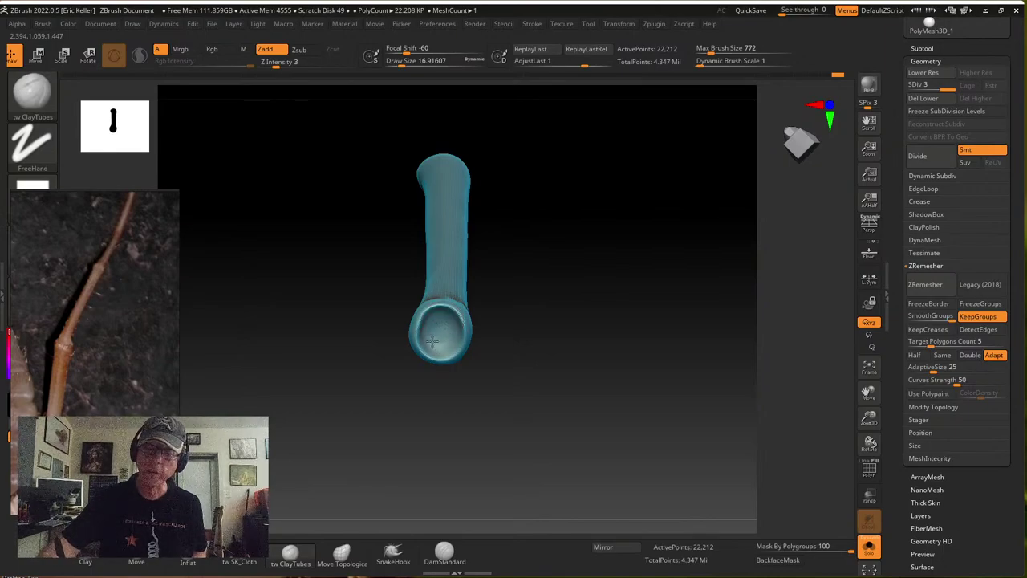
{"action": "mouse_move", "coordinate": [436, 353]}
{"action": "left_mouse_down"}
{"action": "mouse_move", "coordinate": [546, 328]}
{"action": "mouse_move", "coordinate": [481, 378]}
{"action": "mouse_move", "coordinate": [464, 348]}
{"action": "mouse_move", "coordinate": [474, 385]}
{"action": "mouse_move", "coordinate": [435, 201]}
{"action": "left_mouse_up"}
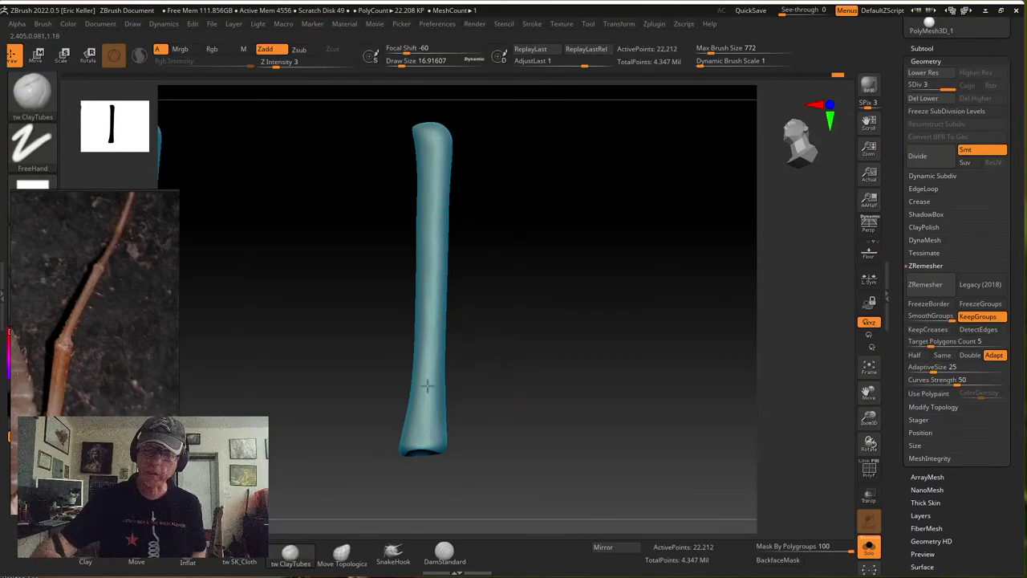
Refine the rounded upper end and shaft of the isolated segment with light tw ClayTubes strokes at Z Intensity 3
{"action": "right_click_drag", "start_coordinate": [427, 385], "coordinate": [440, 372], "text": "shift"}
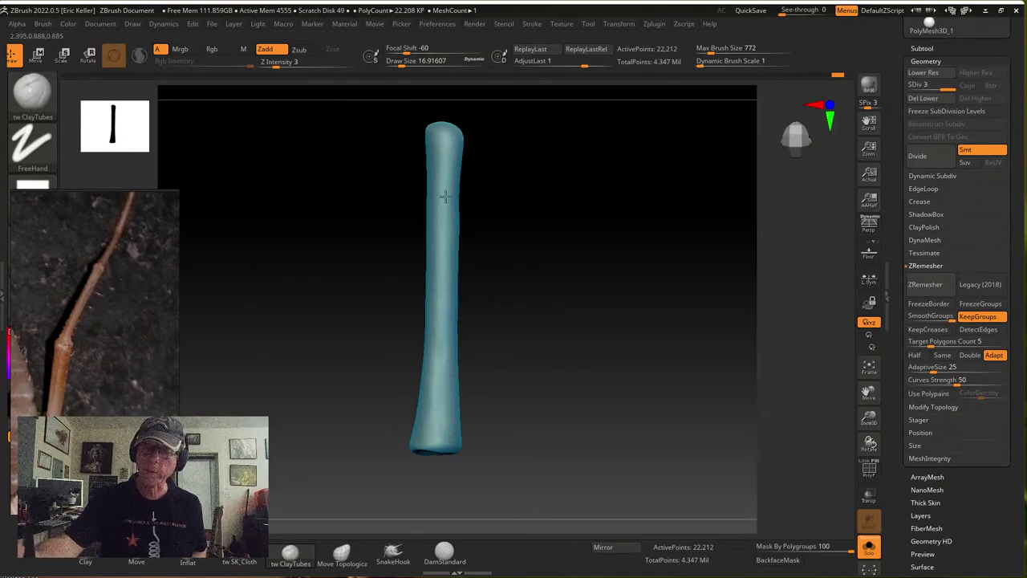
{"action": "mouse_move", "coordinate": [489, 149]}
{"action": "left_mouse_down", "text": "alt"}
{"action": "mouse_move", "coordinate": [466, 254]}
{"action": "mouse_move", "coordinate": [458, 266]}
{"action": "mouse_move", "coordinate": [439, 249]}
{"action": "left_mouse_up", "text": "alt"}
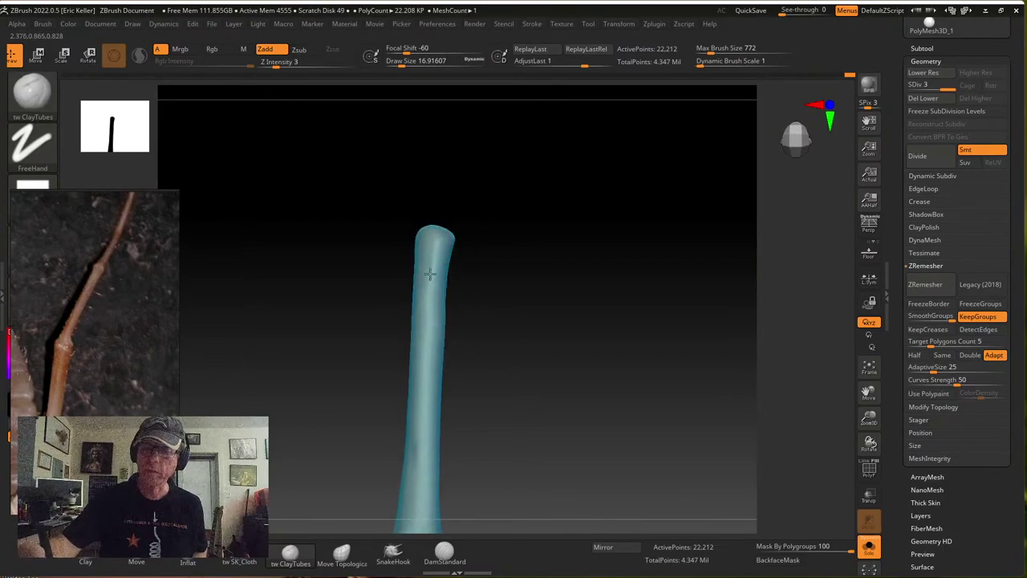
{"action": "left_click_drag", "start_coordinate": [426, 333], "coordinate": [476, 236]}
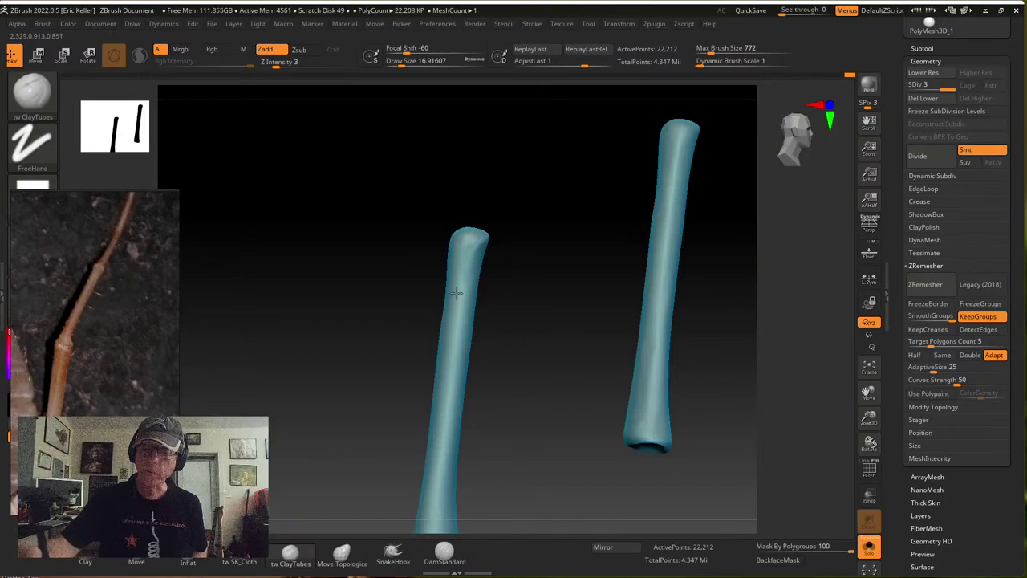
{"action": "left_click_drag", "start_coordinate": [486, 380], "coordinate": [491, 278], "text": "alt"}
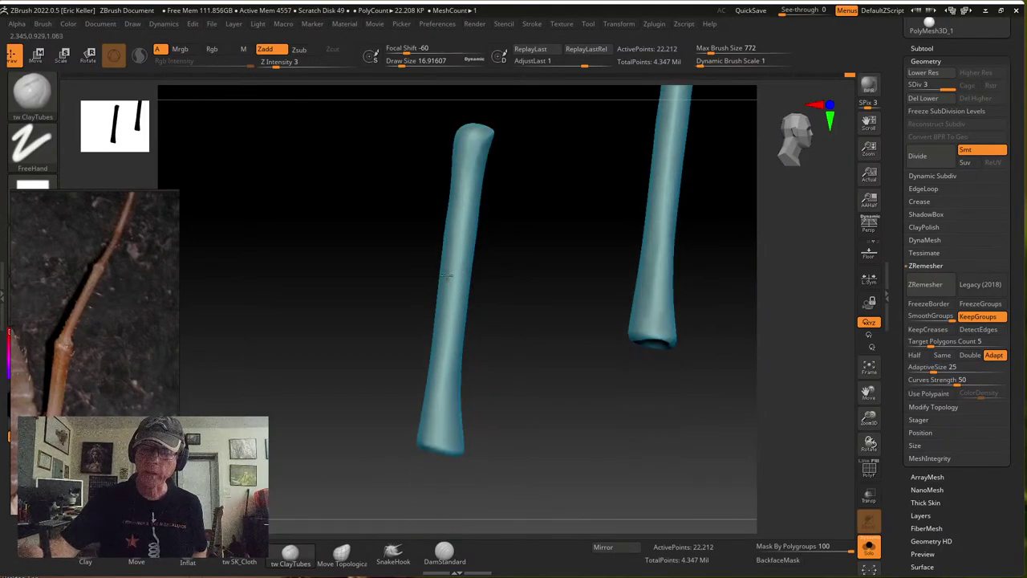
{"action": "left_click", "coordinate": [437, 395], "text": "ctrl+shift"}
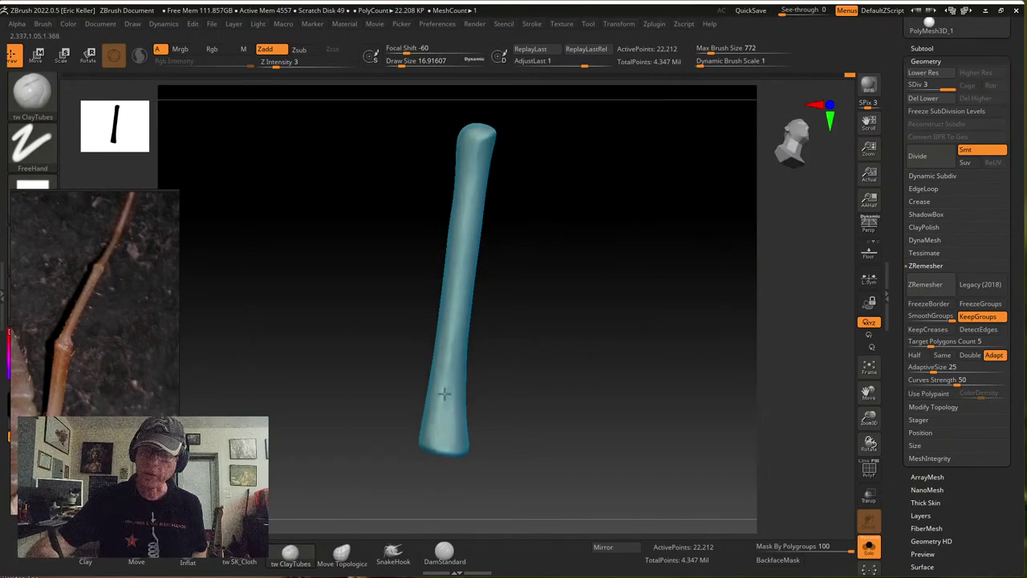
{"action": "right_click_drag", "start_coordinate": [454, 289], "coordinate": [459, 417]}
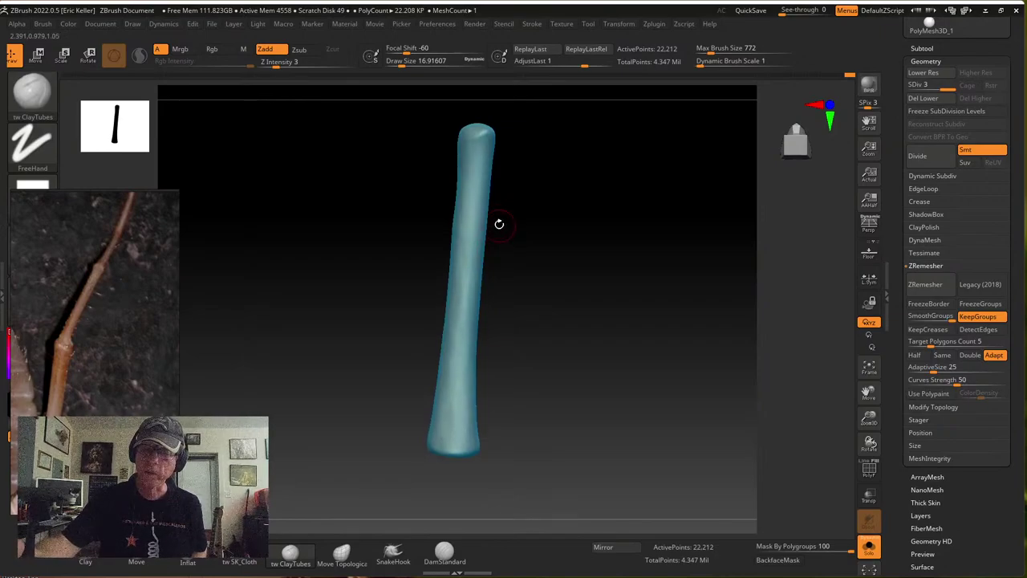
{"action": "right_click_drag", "start_coordinate": [485, 170], "coordinate": [472, 139]}
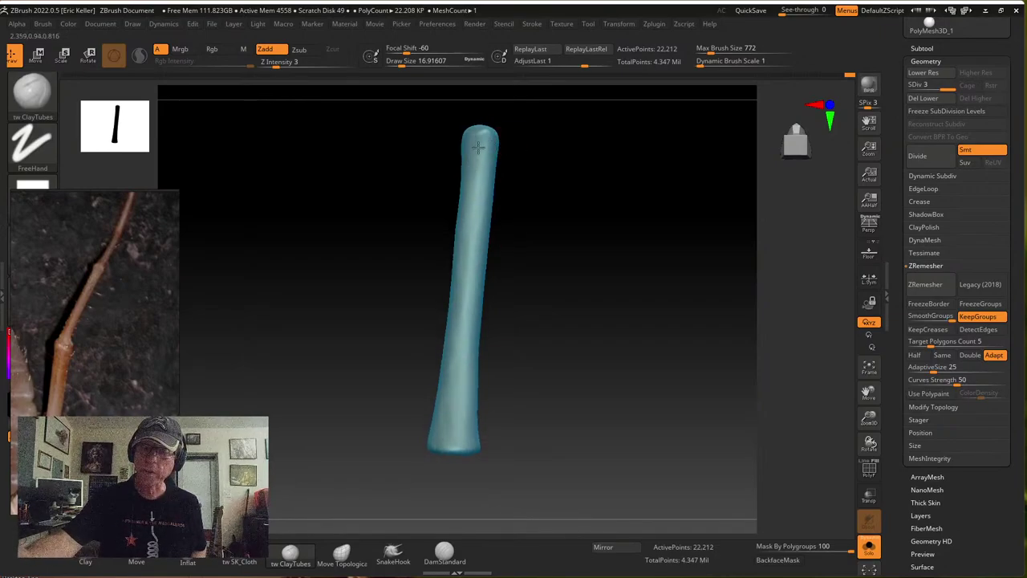
{"action": "mouse_move", "coordinate": [471, 177]}
{"action": "right_mouse_down"}
{"action": "mouse_move", "coordinate": [493, 236]}
{"action": "mouse_move", "coordinate": [477, 253]}
{"action": "right_mouse_up"}
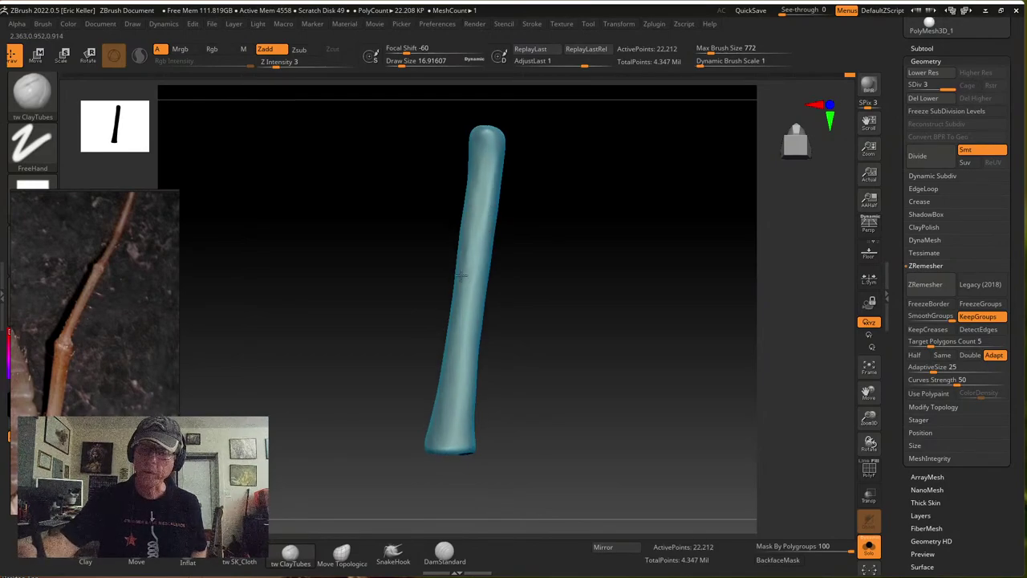
Contour and smooth the shaft and flared lower end of the isolated segment from all sides, and unhide the rest of the leg
{"action": "key", "text": "shift"}
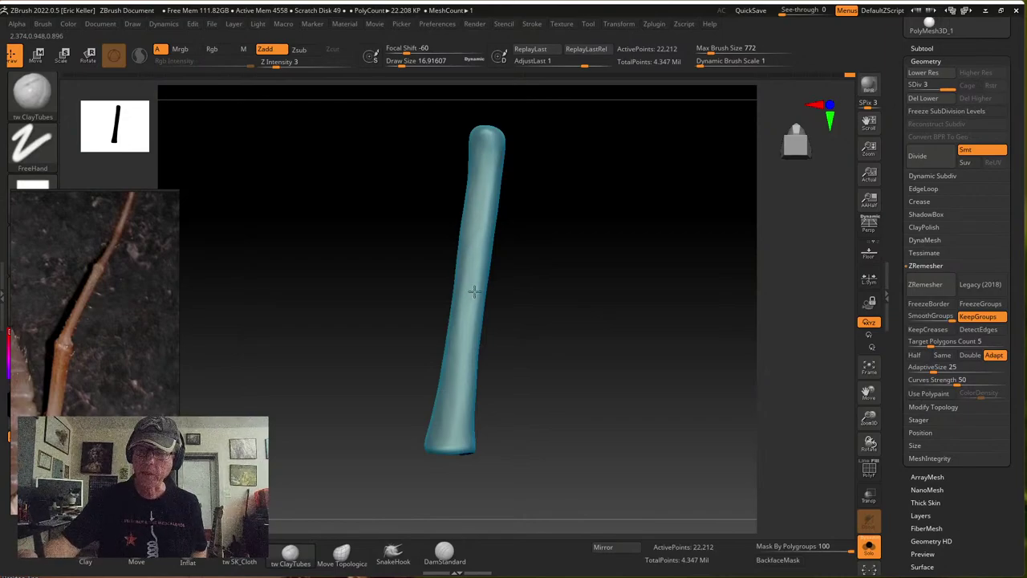
{"action": "mouse_move", "coordinate": [453, 407]}
{"action": "right_mouse_down"}
{"action": "mouse_move", "coordinate": [500, 383]}
{"action": "mouse_move", "coordinate": [458, 306]}
{"action": "mouse_move", "coordinate": [482, 337]}
{"action": "right_mouse_up"}
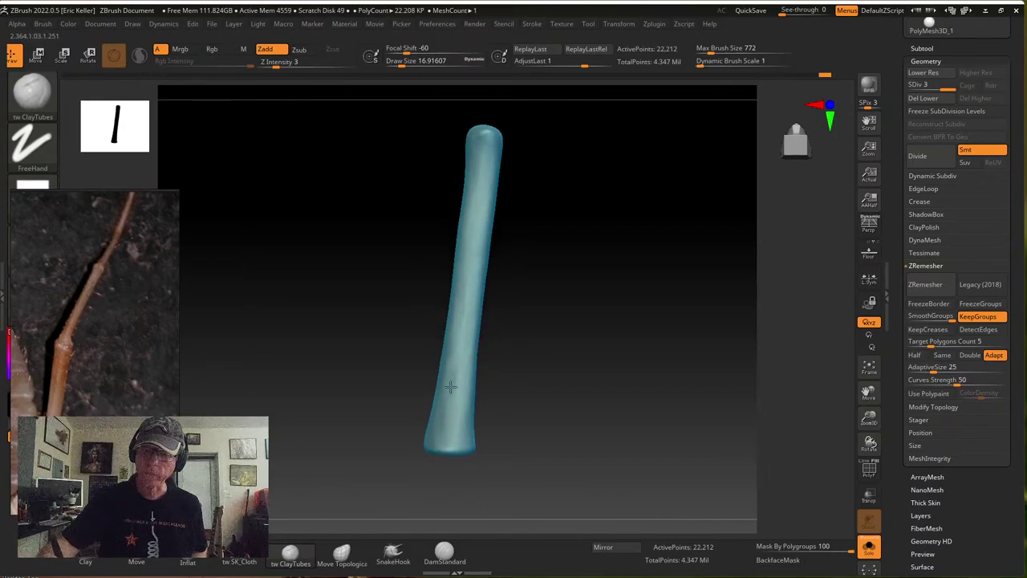
{"action": "mouse_move", "coordinate": [514, 380]}
{"action": "right_mouse_down"}
{"action": "mouse_move", "coordinate": [514, 409]}
{"action": "mouse_move", "coordinate": [532, 316]}
{"action": "right_mouse_up"}
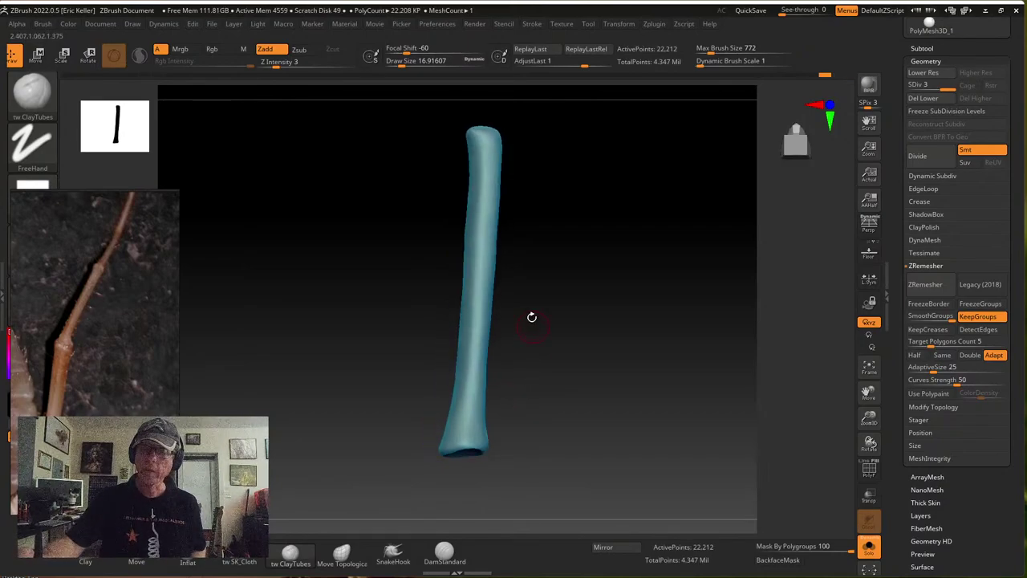
{"action": "right_click_drag", "start_coordinate": [474, 349], "coordinate": [479, 284]}
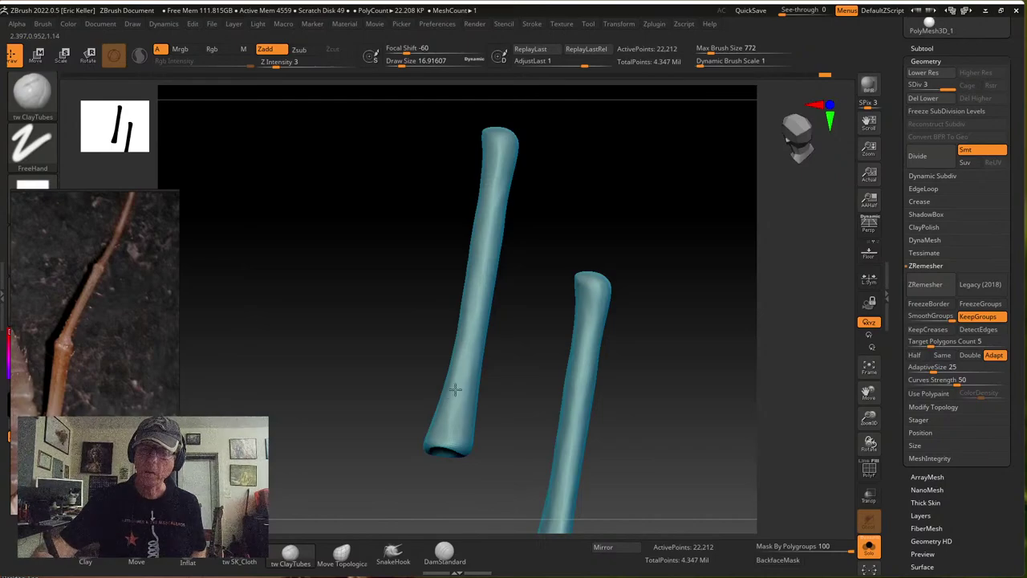
{"action": "right_click_drag", "start_coordinate": [455, 390], "coordinate": [498, 258]}
{"action": "right_click_drag", "start_coordinate": [530, 196], "coordinate": [508, 170]}
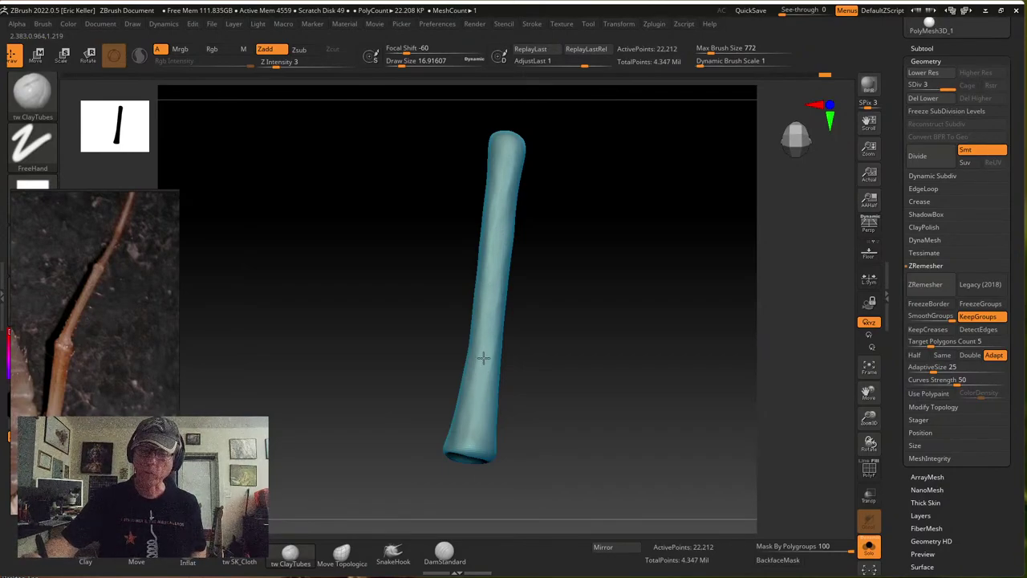
{"action": "right_click_drag", "start_coordinate": [477, 364], "coordinate": [499, 415]}
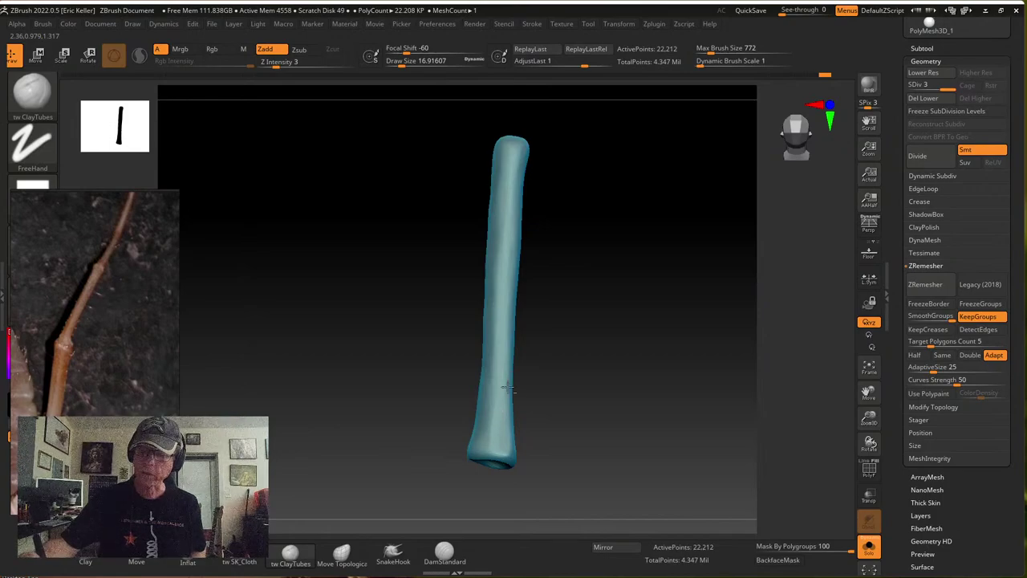
{"action": "right_click_drag", "start_coordinate": [508, 388], "coordinate": [508, 362]}
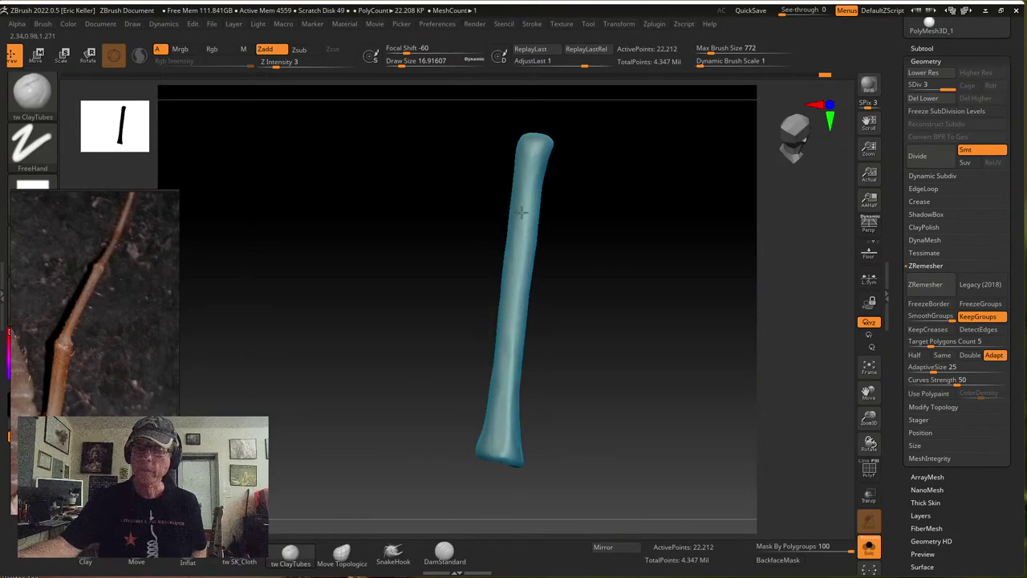
{"action": "right_click_drag", "start_coordinate": [525, 228], "coordinate": [552, 211]}
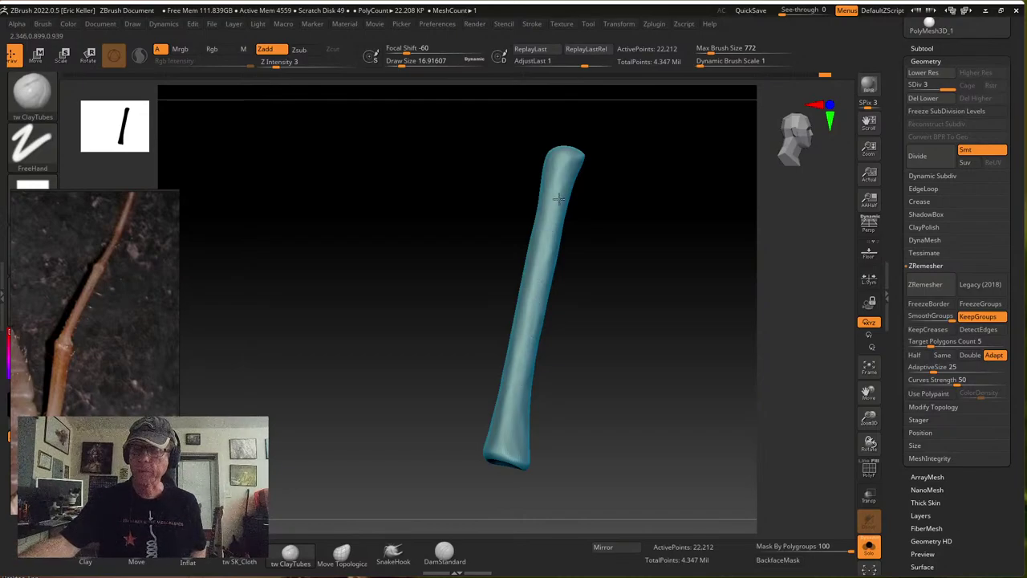
{"action": "right_click_drag", "start_coordinate": [567, 262], "coordinate": [559, 200]}
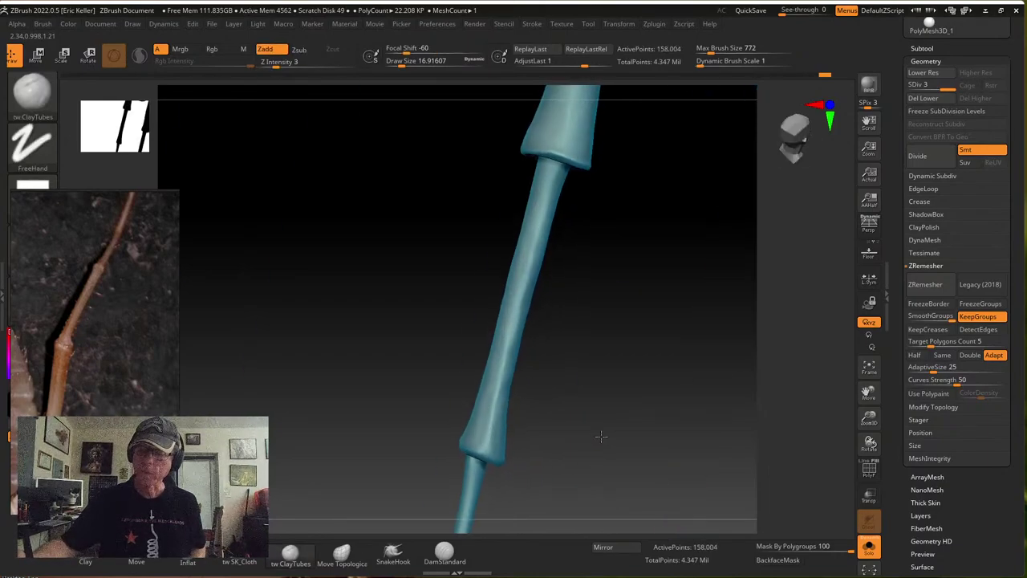
Compare the lower leg with the reference photo and smooth its slender flared segment using a draw size of about 67
{"action": "left_click_drag", "start_coordinate": [657, 464], "coordinate": [660, 412]}
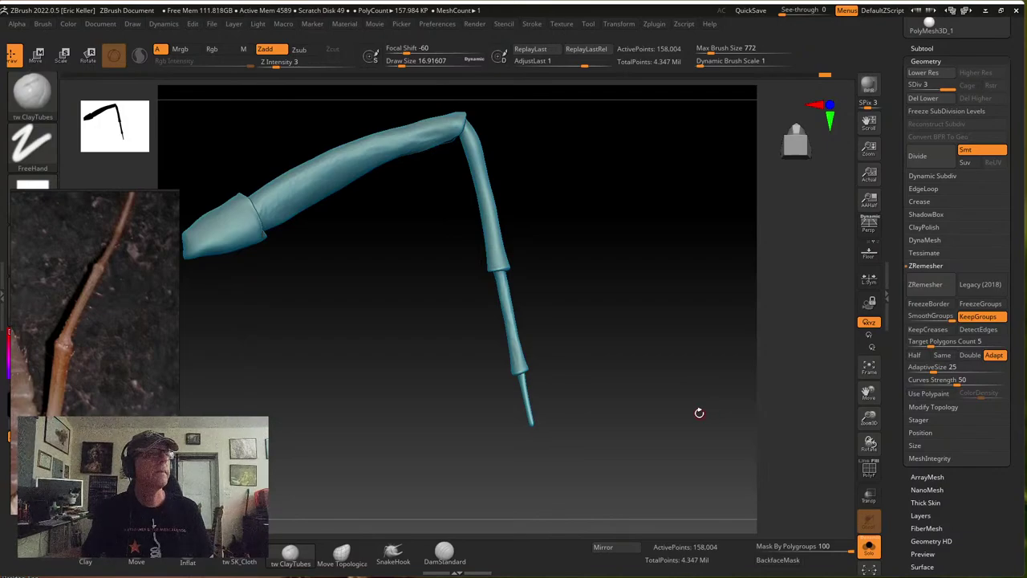
{"action": "left_click_drag", "start_coordinate": [615, 389], "coordinate": [663, 409], "text": "alt"}
{"action": "left_click_drag", "start_coordinate": [631, 371], "coordinate": [637, 338], "text": "alt"}
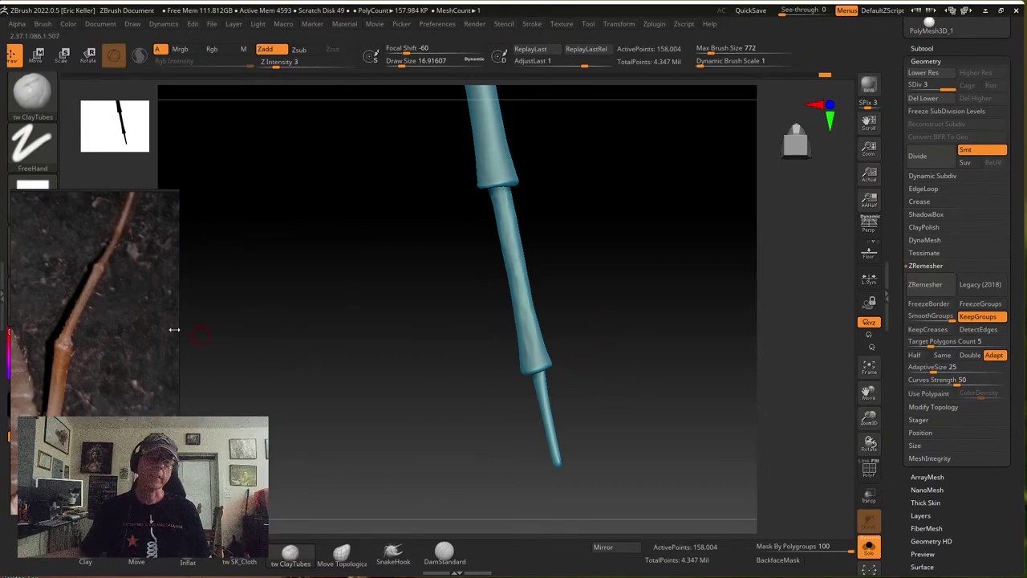
{"action": "scroll", "coordinate": [101, 312], "scroll_direction": "down", "scroll_amount": 5}
{"action": "scroll", "coordinate": [102, 314], "scroll_direction": "up", "scroll_amount": 2}
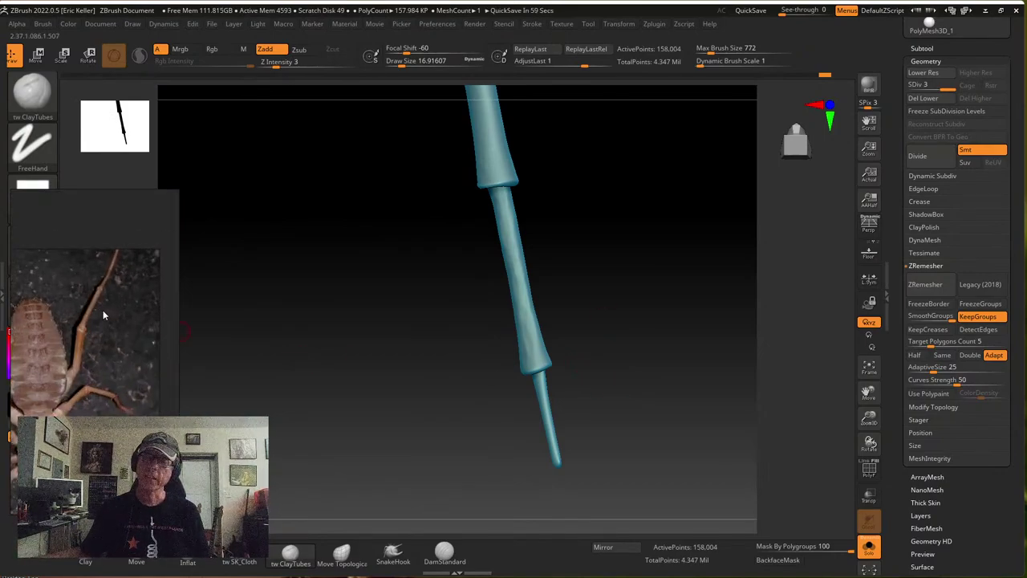
{"action": "mouse_move", "coordinate": [593, 328]}
{"action": "left_mouse_down"}
{"action": "mouse_move", "coordinate": [619, 349]}
{"action": "mouse_move", "coordinate": [598, 345]}
{"action": "left_mouse_up"}
{"action": "key", "text": "s"}
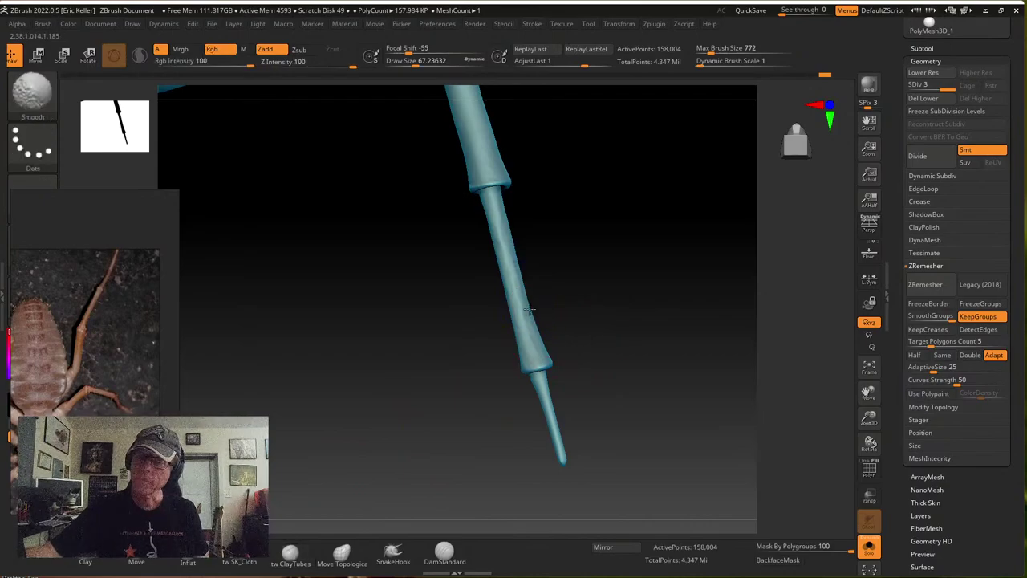
{"action": "mouse_move", "coordinate": [523, 305]}
{"action": "left_mouse_down", "text": "shift"}
{"action": "mouse_move", "coordinate": [530, 345]}
{"action": "mouse_move", "coordinate": [581, 355]}
{"action": "left_mouse_up", "text": "shift"}
{"action": "left_click_drag", "start_coordinate": [570, 394], "coordinate": [544, 408]}
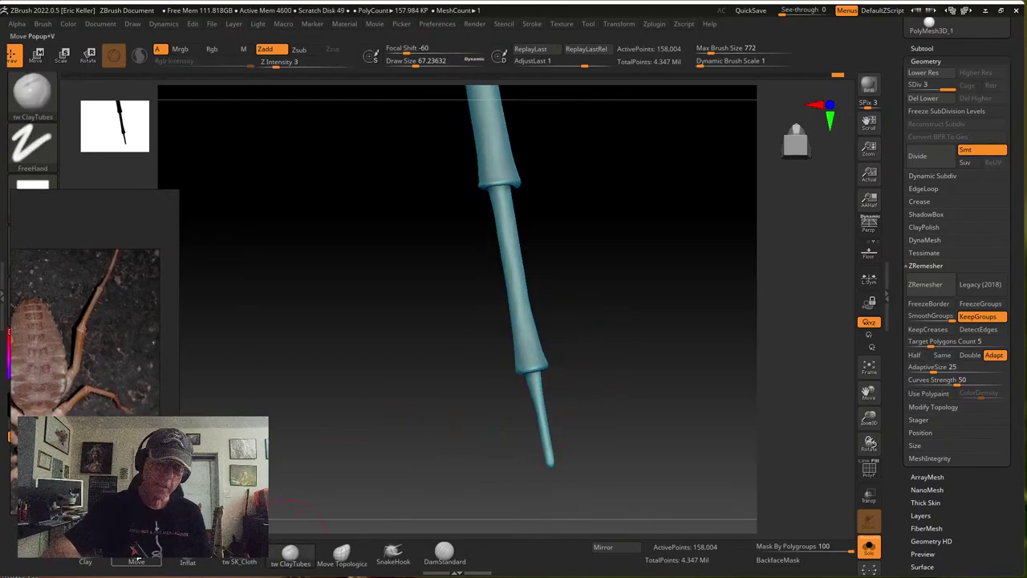
Bend the thin end segment of the leg with the Move brush
{"action": "key", "text": "b"}
{"action": "key", "text": "m"}
{"action": "key", "text": "v"}
{"action": "left_click_drag", "start_coordinate": [543, 414], "coordinate": [552, 453]}
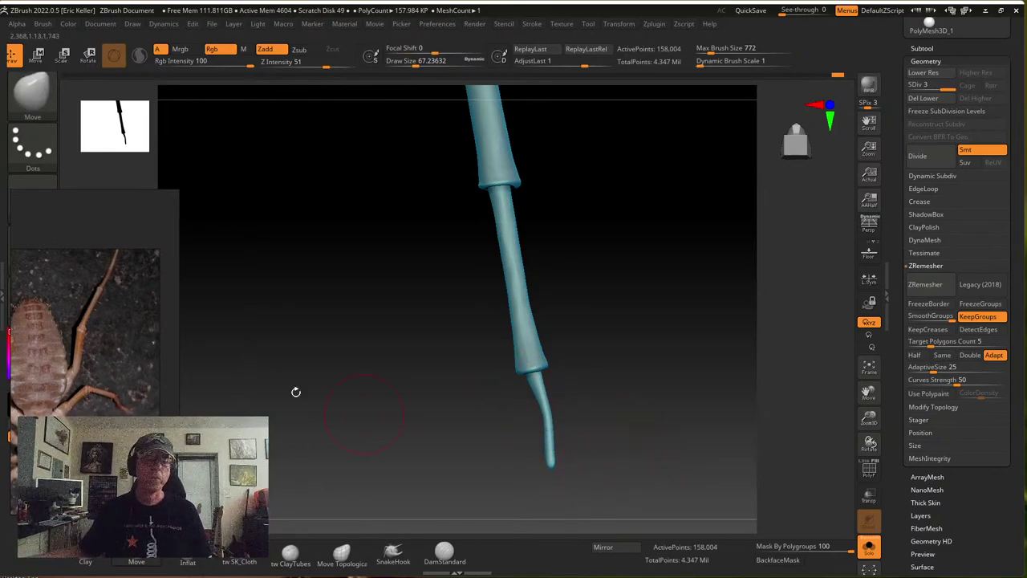
Find the reference photo of the spider on white mesh and examine its spiny lower leg up close
{"action": "scroll", "coordinate": [116, 377], "scroll_direction": "down", "scroll_amount": 8}
{"action": "middle_click_drag", "start_coordinate": [126, 332], "coordinate": [75, 431]}
{"action": "scroll", "coordinate": [108, 369], "scroll_direction": "up", "scroll_amount": 3}
{"action": "middle_click_drag", "start_coordinate": [137, 387], "coordinate": [85, 338]}
{"action": "scroll", "coordinate": [87, 393], "scroll_direction": "up", "scroll_amount": 5}
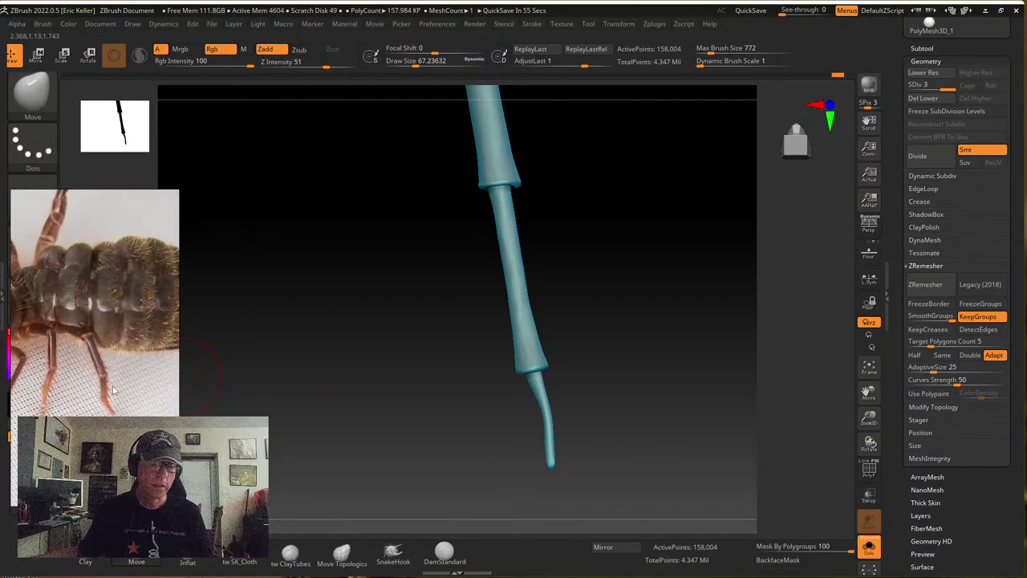
{"action": "scroll", "coordinate": [112, 386], "scroll_direction": "up", "scroll_amount": 4}
{"action": "middle_click_drag", "start_coordinate": [121, 422], "coordinate": [112, 398]}
{"action": "scroll", "coordinate": [113, 398], "scroll_direction": "up", "scroll_amount": 3}
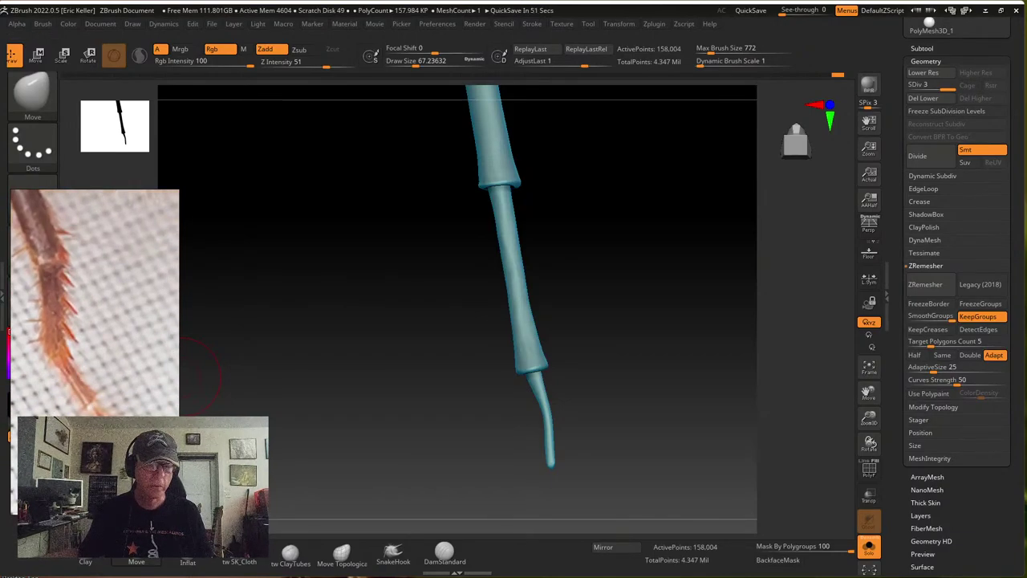
{"action": "scroll", "coordinate": [94, 304], "scroll_direction": "up", "scroll_amount": 3}
{"action": "scroll", "coordinate": [129, 386], "scroll_direction": "down", "scroll_amount": 3}
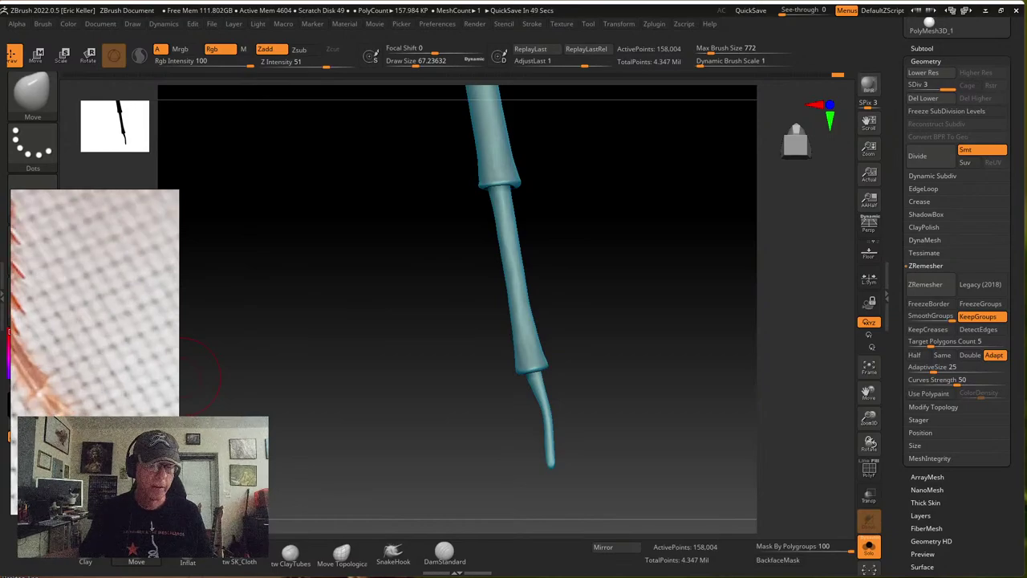
Enlarge the reference photo window and study the segments of the spiny feet on the neighbouring legs
{"action": "scroll", "coordinate": [129, 385], "scroll_direction": "down", "scroll_amount": 1}
{"action": "right_click_drag", "start_coordinate": [129, 381], "coordinate": [262, 344]}
{"action": "left_click_drag", "start_coordinate": [309, 375], "coordinate": [479, 373]}
{"action": "scroll", "coordinate": [361, 371], "scroll_direction": "up", "scroll_amount": 1}
{"action": "middle_click_drag", "start_coordinate": [204, 317], "coordinate": [271, 367]}
{"action": "scroll", "coordinate": [272, 368], "scroll_direction": "down", "scroll_amount": 3}
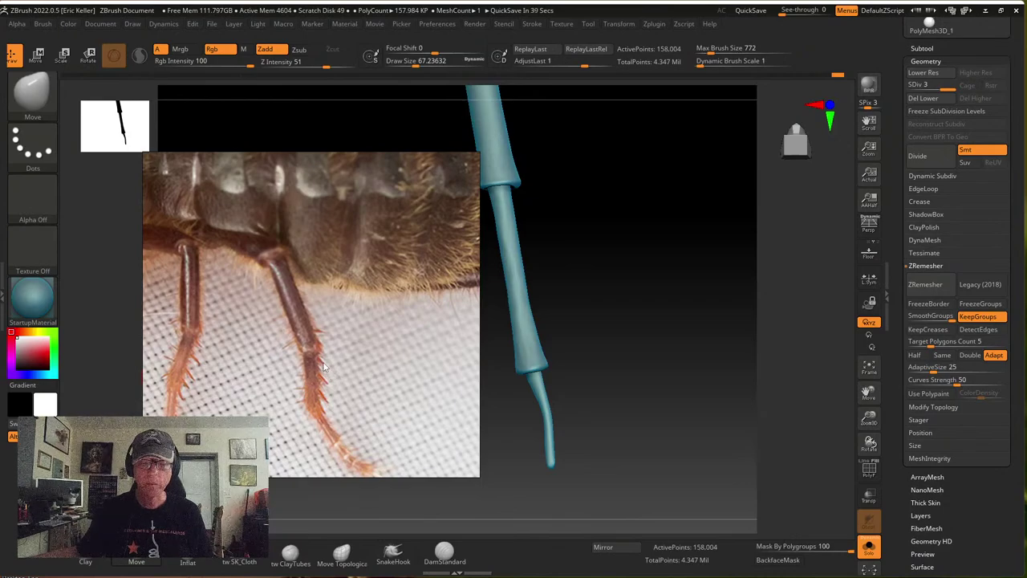
{"action": "middle_click_drag", "start_coordinate": [192, 372], "coordinate": [208, 330]}
{"action": "scroll", "coordinate": [207, 329], "scroll_direction": "up", "scroll_amount": 5}
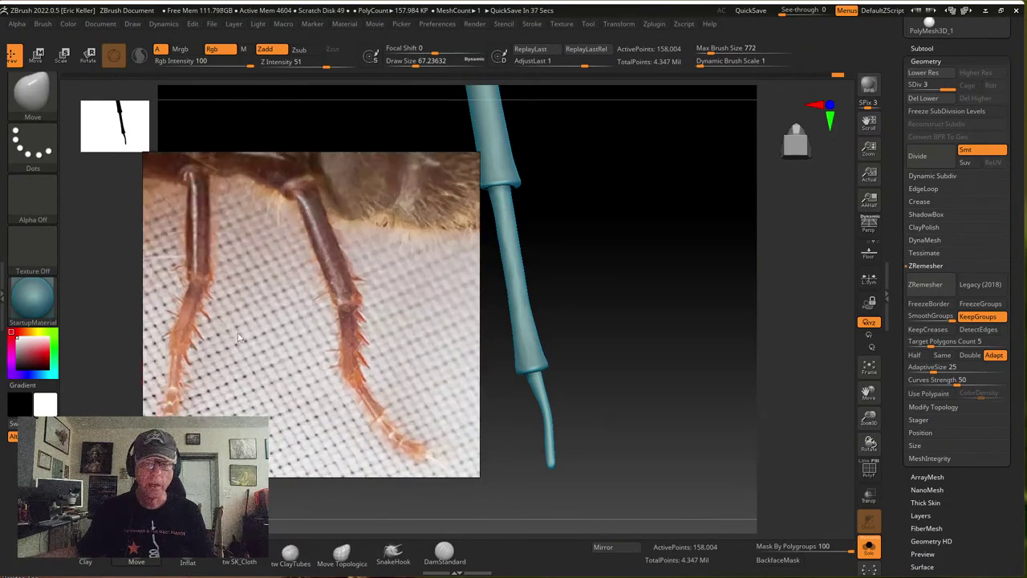
{"action": "middle_click_drag", "start_coordinate": [300, 306], "coordinate": [288, 341]}
{"action": "middle_click_drag", "start_coordinate": [167, 282], "coordinate": [228, 306]}
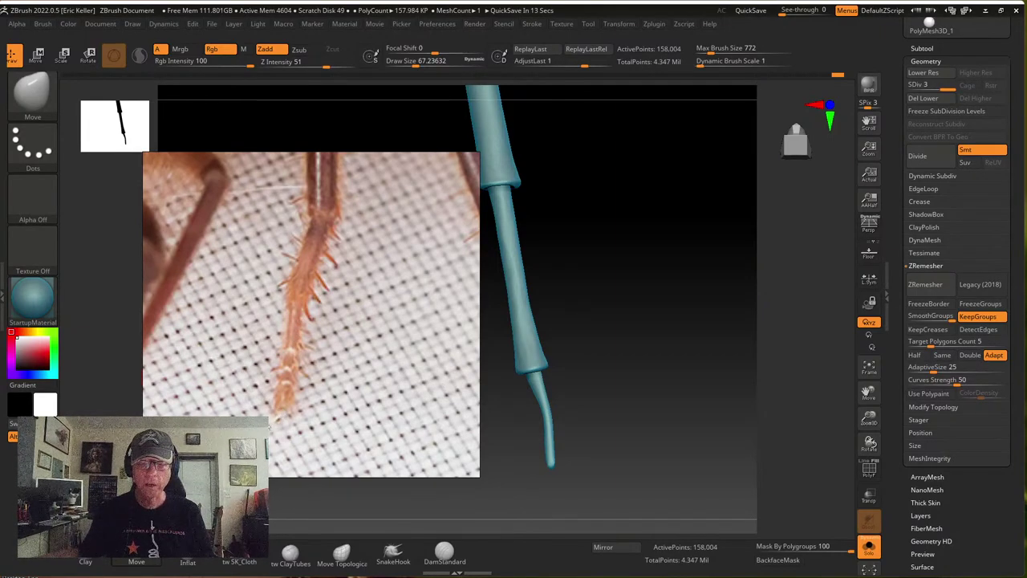
Lower the leg mesh to subdivision level 1 and delete its higher subdivision levels
{"action": "left_click_drag", "start_coordinate": [586, 384], "coordinate": [622, 383]}
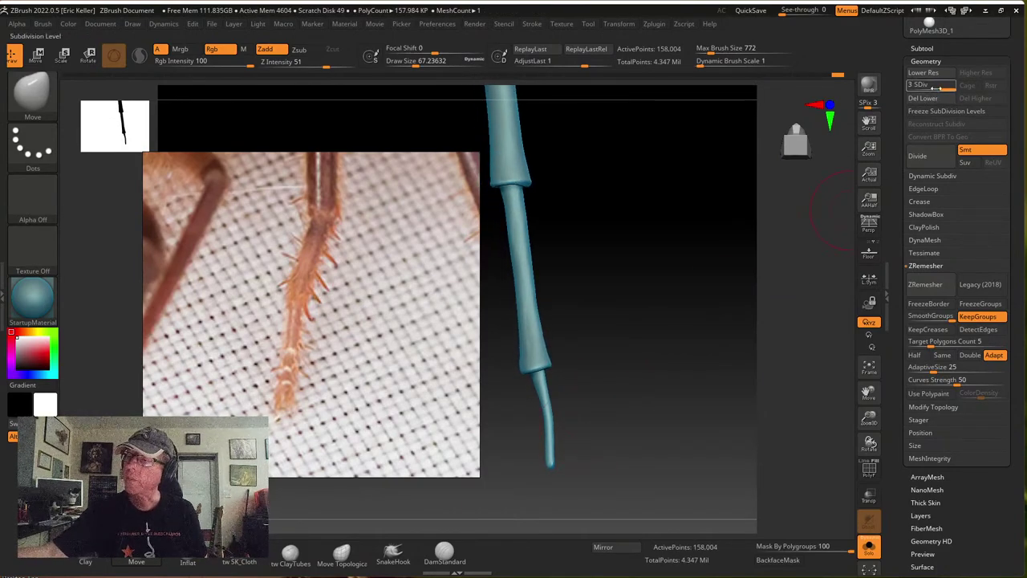
{"action": "left_click_drag", "start_coordinate": [938, 86], "coordinate": [913, 86]}
{"action": "left_click_drag", "start_coordinate": [645, 366], "coordinate": [631, 332]}
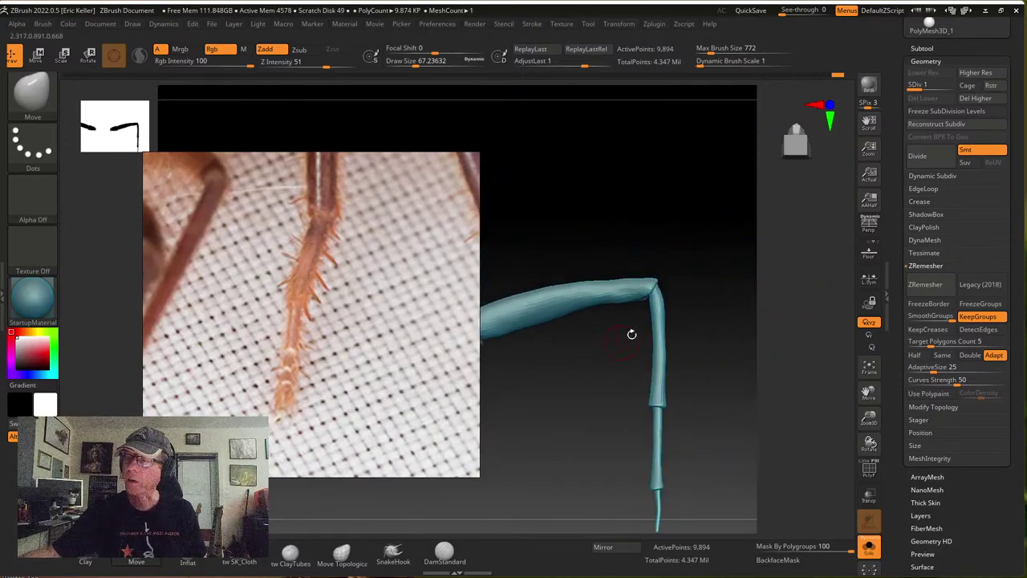
{"action": "left_click", "coordinate": [983, 112]}
{"action": "mouse_move", "coordinate": [716, 366]}
{"action": "left_mouse_down"}
{"action": "mouse_move", "coordinate": [644, 355]}
{"action": "mouse_move", "coordinate": [645, 405]}
{"action": "mouse_move", "coordinate": [679, 507]}
{"action": "mouse_move", "coordinate": [663, 460]}
{"action": "left_mouse_up"}
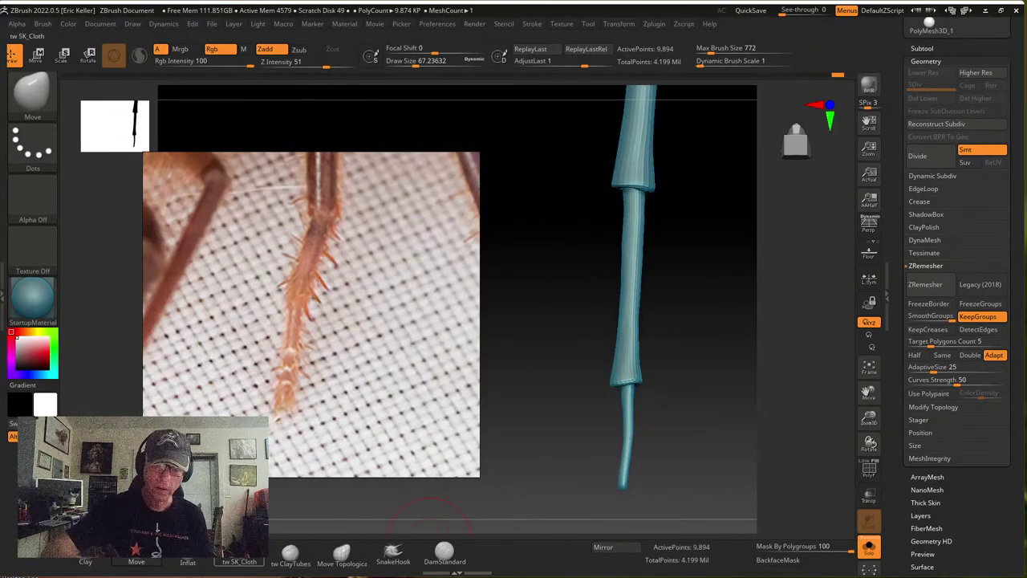
Thicken and smooth the thin end segment with the Inflat brush, and shorten it with the Move brush
{"action": "left_click", "coordinate": [188, 559]}
{"action": "left_click_drag", "start_coordinate": [629, 414], "coordinate": [624, 475]}
{"action": "key", "text": "shift"}
{"action": "left_click_drag", "start_coordinate": [633, 423], "coordinate": [638, 447], "text": "shift"}
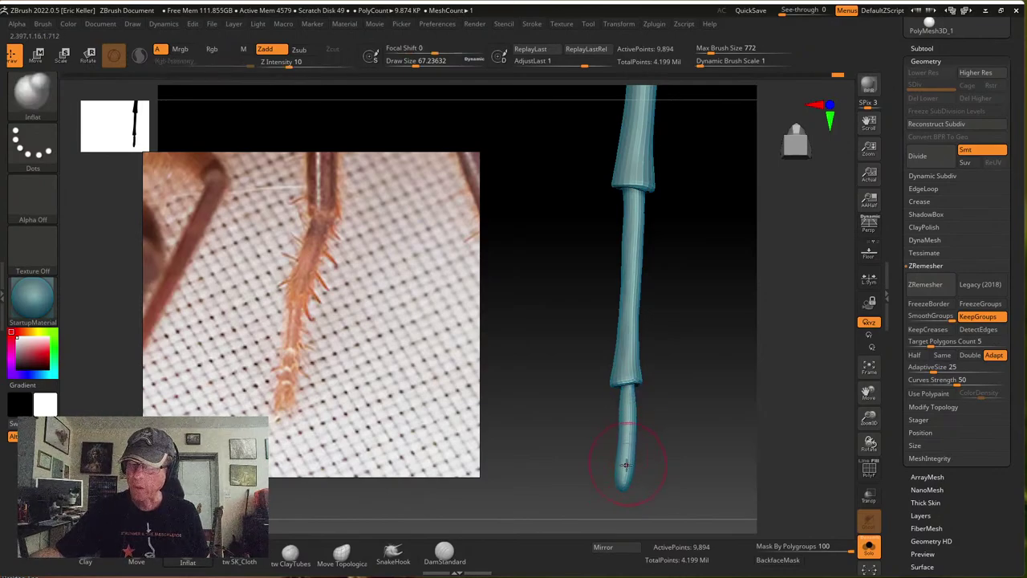
{"action": "left_click", "coordinate": [137, 561]}
{"action": "left_click_drag", "start_coordinate": [626, 486], "coordinate": [626, 447]}
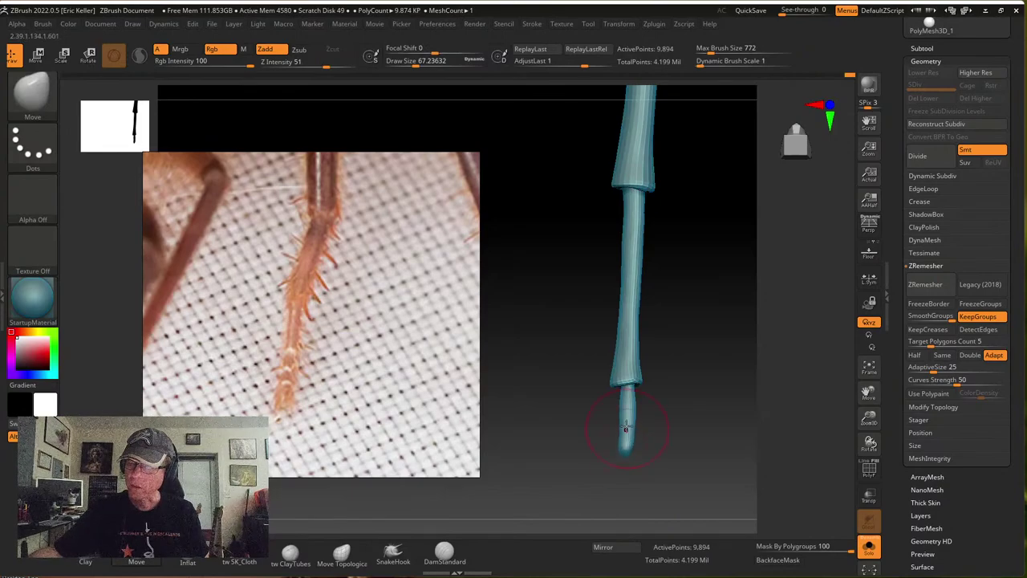
{"action": "right_click_drag", "start_coordinate": [629, 408], "coordinate": [640, 410]}
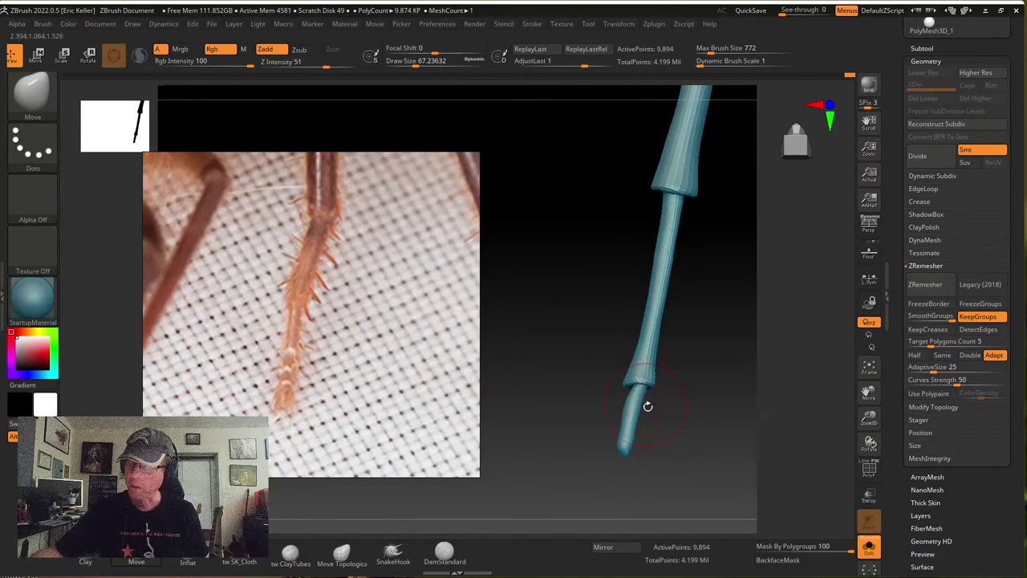
Straighten and shape the end segment with Move at draw sizes of about 50 and 25, and swell its tip with Inflat at about 44
{"action": "key", "text": "s"}
{"action": "left_click_drag", "start_coordinate": [649, 413], "coordinate": [630, 427]}
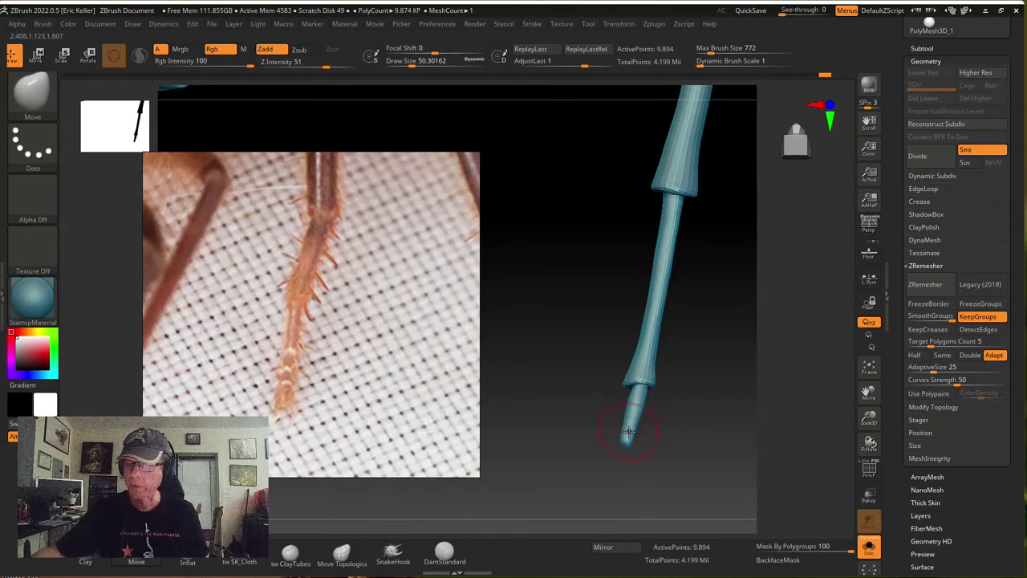
{"action": "key", "text": "s"}
{"action": "mouse_move", "coordinate": [631, 434]}
{"action": "left_mouse_down"}
{"action": "mouse_move", "coordinate": [619, 433]}
{"action": "mouse_move", "coordinate": [656, 446]}
{"action": "mouse_move", "coordinate": [668, 469]}
{"action": "left_mouse_up"}
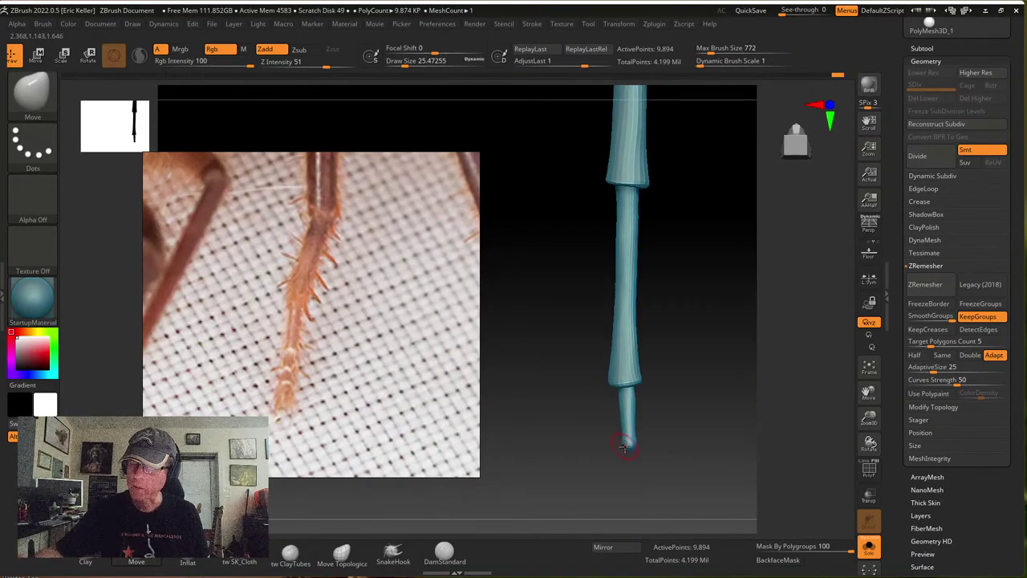
{"action": "mouse_move", "coordinate": [628, 404]}
{"action": "left_mouse_down", "text": "shift"}
{"action": "mouse_move", "coordinate": [629, 443]}
{"action": "mouse_move", "coordinate": [624, 375]}
{"action": "mouse_move", "coordinate": [667, 392]}
{"action": "mouse_move", "coordinate": [675, 401]}
{"action": "mouse_move", "coordinate": [668, 408]}
{"action": "left_mouse_up", "text": "shift"}
{"action": "key", "text": "s"}
{"action": "left_click", "coordinate": [188, 561]}
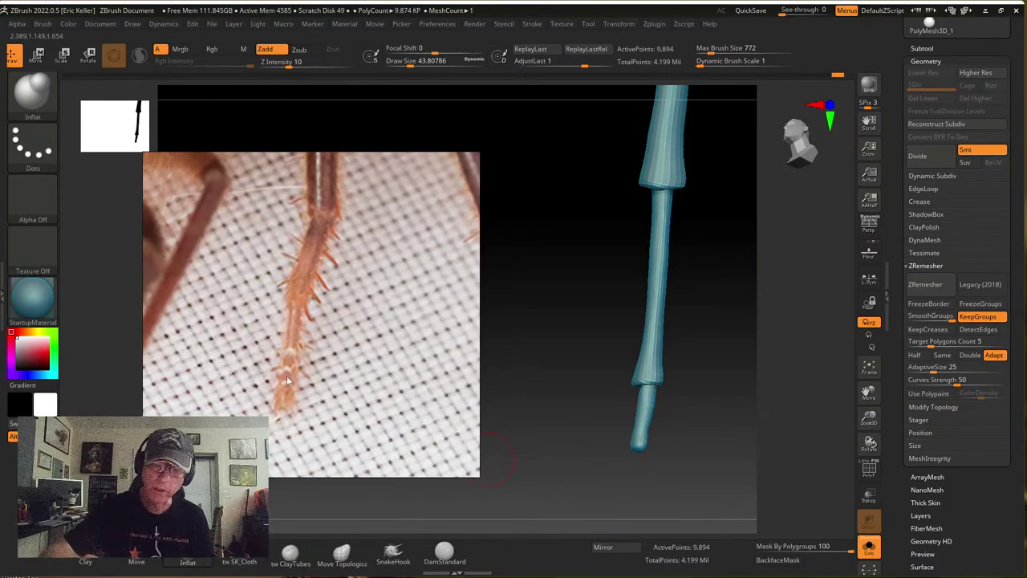
Insert a PolySphere from the IMM Primitives brush just below the tip of the end segment
{"action": "scroll", "coordinate": [348, 441], "scroll_direction": "up", "scroll_amount": 3}
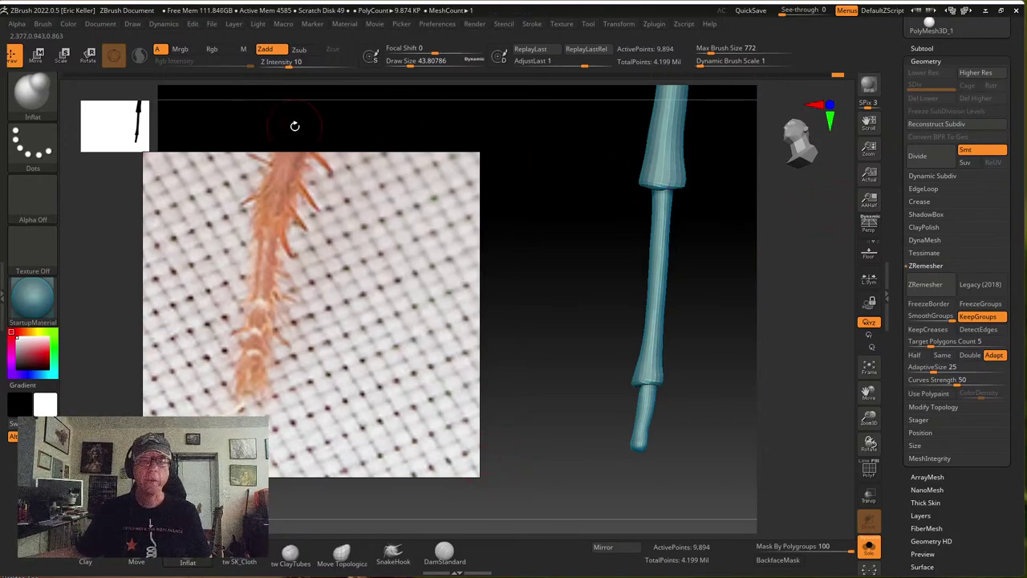
{"action": "left_click", "coordinate": [32, 90]}
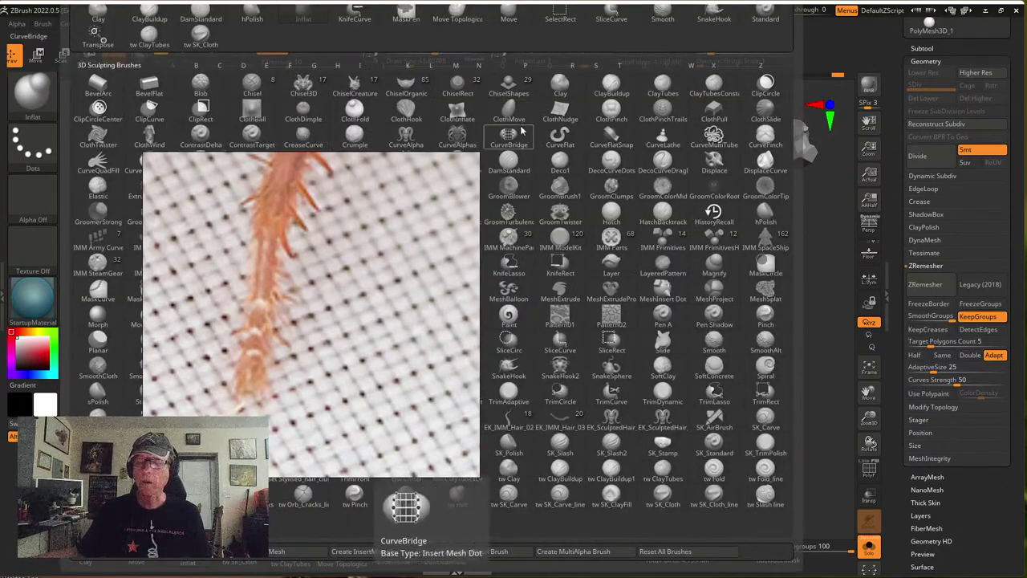
{"action": "mouse_move", "coordinate": [424, 211]}
{"action": "left_mouse_down"}
{"action": "mouse_move", "coordinate": [359, 237]}
{"action": "mouse_move", "coordinate": [294, 329]}
{"action": "left_mouse_up"}
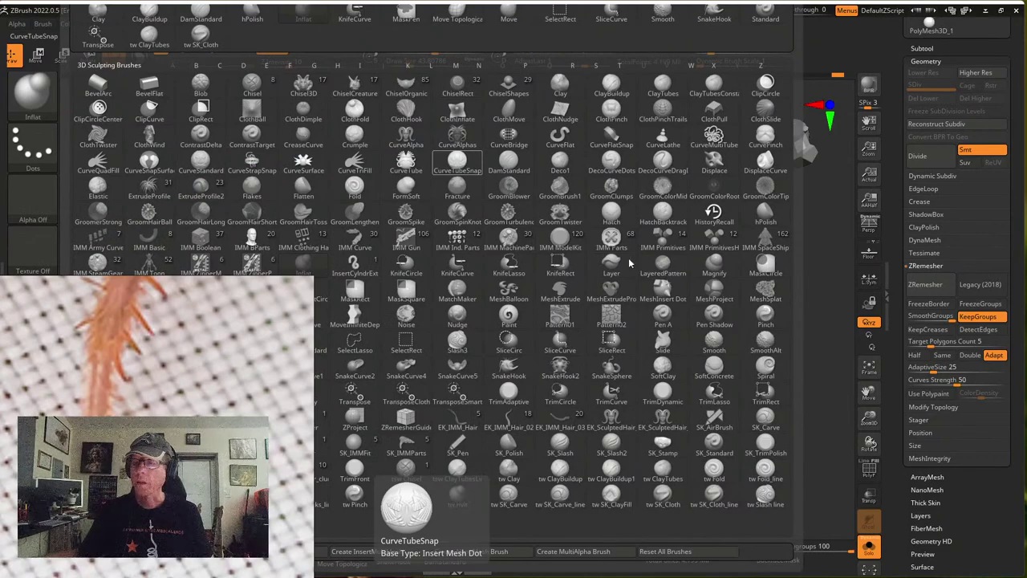
{"action": "left_click", "coordinate": [678, 244]}
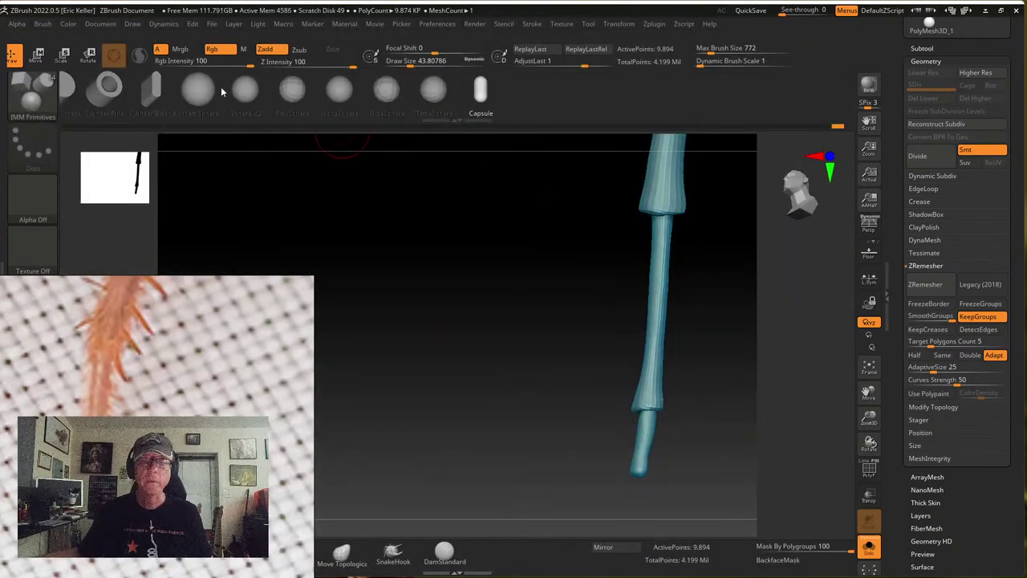
{"action": "left_click", "coordinate": [294, 90]}
{"action": "left_click_drag", "start_coordinate": [467, 326], "coordinate": [420, 285]}
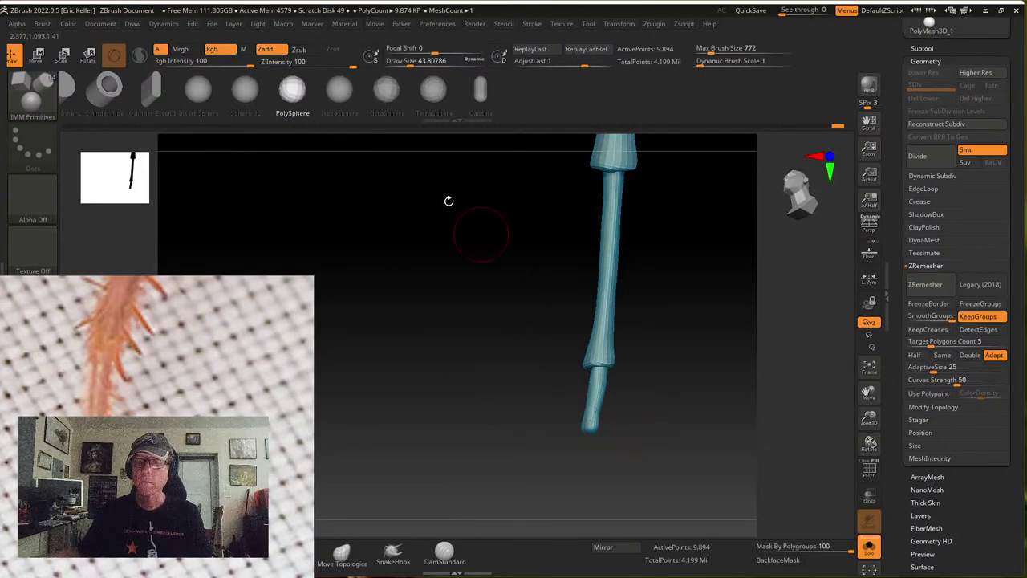
{"action": "mouse_move", "coordinate": [663, 468]}
{"action": "left_mouse_down"}
{"action": "mouse_move", "coordinate": [669, 385]}
{"action": "mouse_move", "coordinate": [647, 471]}
{"action": "left_mouse_up"}
{"action": "mouse_move", "coordinate": [583, 449]}
{"action": "left_mouse_down"}
{"action": "mouse_move", "coordinate": [612, 454]}
{"action": "mouse_move", "coordinate": [644, 481]}
{"action": "left_mouse_up"}
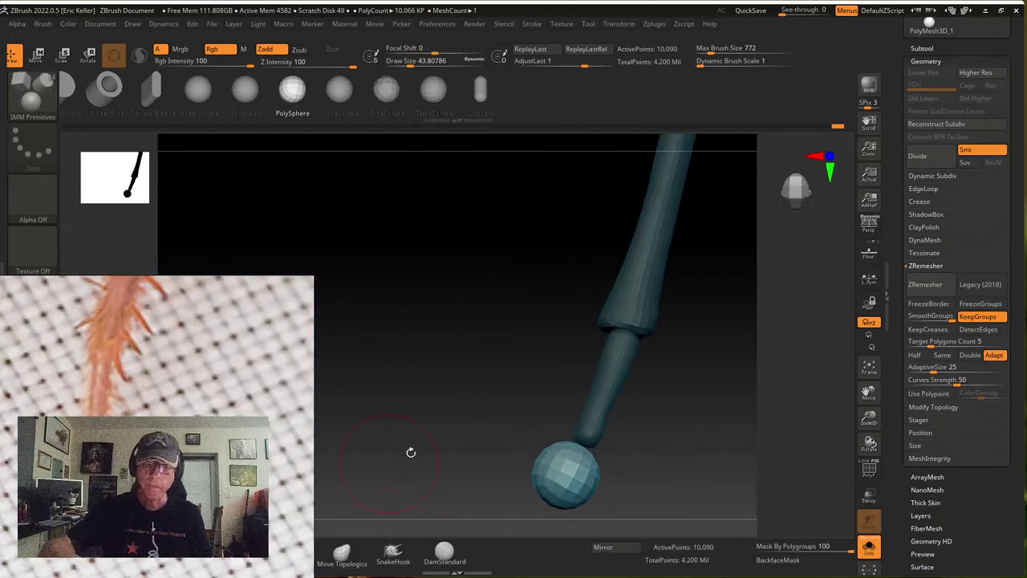
Reshape the inserted sphere into a narrow tapered piece joined to the segment's tip, using Move at draw sizes of about 57 and 27
{"action": "right_click_drag", "start_coordinate": [211, 394], "coordinate": [237, 294]}
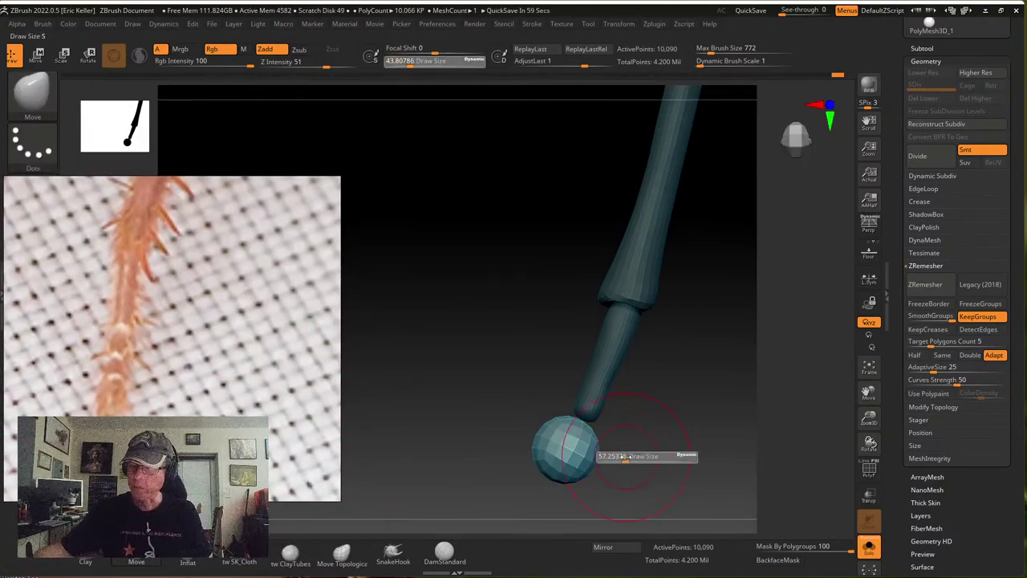
{"action": "mouse_move", "coordinate": [590, 454]}
{"action": "left_mouse_down", "text": "shift"}
{"action": "mouse_move", "coordinate": [552, 449]}
{"action": "mouse_move", "coordinate": [576, 436]}
{"action": "mouse_move", "coordinate": [575, 444]}
{"action": "mouse_move", "coordinate": [645, 467]}
{"action": "mouse_move", "coordinate": [591, 432]}
{"action": "mouse_move", "coordinate": [570, 468]}
{"action": "left_mouse_up", "text": "shift"}
{"action": "key", "text": "s"}
{"action": "key", "text": "s"}
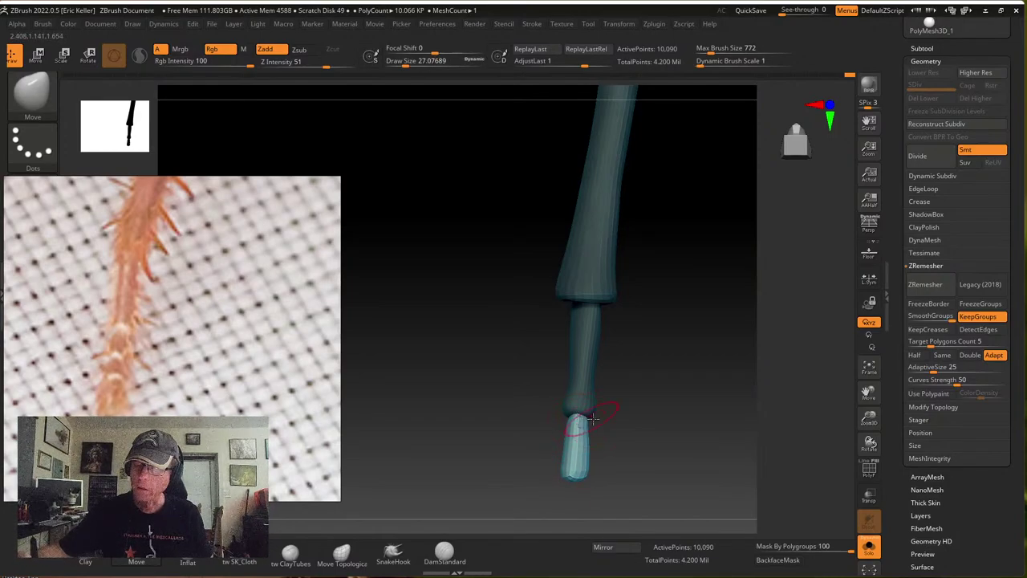
{"action": "mouse_move", "coordinate": [592, 417]}
{"action": "left_mouse_down"}
{"action": "mouse_move", "coordinate": [619, 428]}
{"action": "mouse_move", "coordinate": [598, 446]}
{"action": "mouse_move", "coordinate": [621, 457]}
{"action": "mouse_move", "coordinate": [587, 468]}
{"action": "mouse_move", "coordinate": [605, 439]}
{"action": "left_mouse_up"}
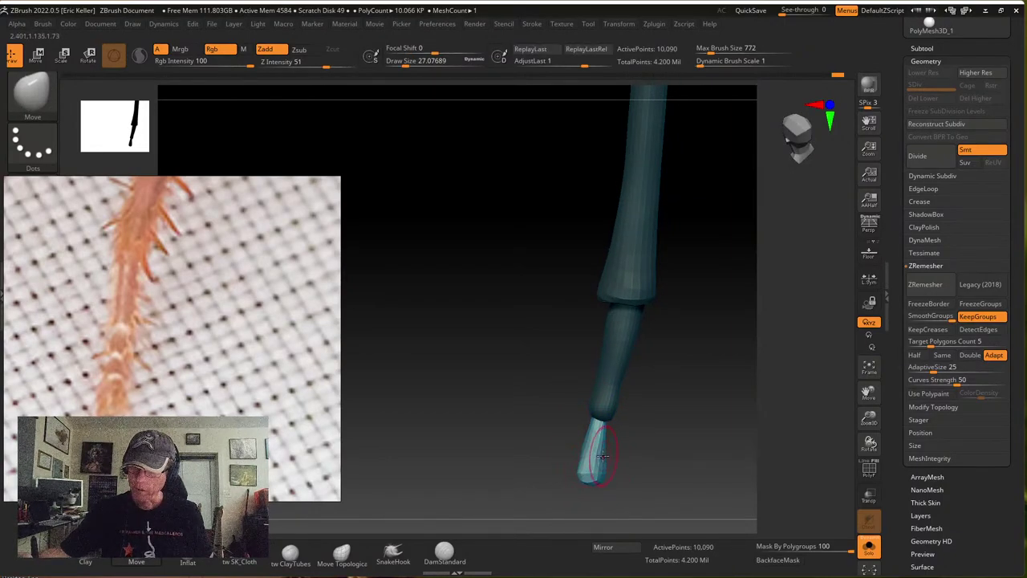
Flare and even out the lower end of the new tip piece with the Move brush at a draw size of about 21
{"action": "left_click_drag", "start_coordinate": [635, 458], "coordinate": [686, 448]}
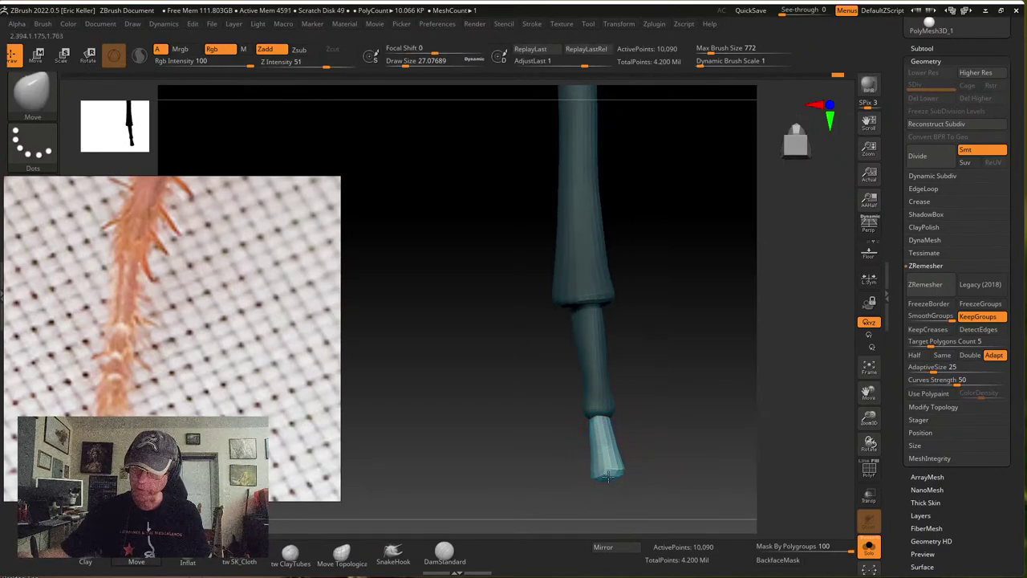
{"action": "right_click_drag", "start_coordinate": [609, 477], "coordinate": [610, 480]}
{"action": "mouse_move", "coordinate": [649, 469]}
{"action": "left_mouse_down"}
{"action": "mouse_move", "coordinate": [653, 397]}
{"action": "mouse_move", "coordinate": [630, 449]}
{"action": "left_mouse_up"}
{"action": "key", "text": "s"}
{"action": "left_click_drag", "start_coordinate": [606, 481], "coordinate": [602, 481]}
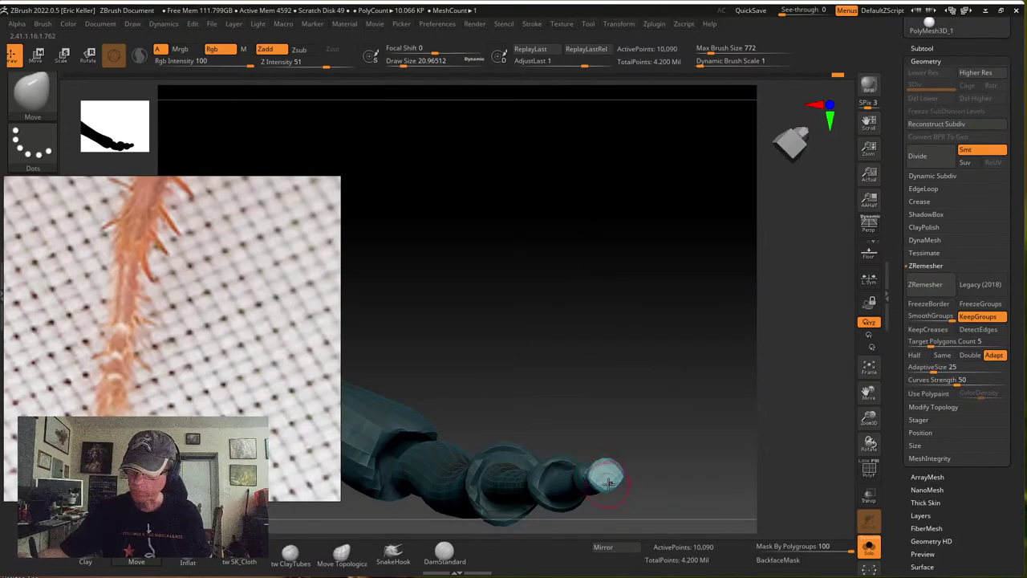
{"action": "right_click_drag", "start_coordinate": [601, 482], "coordinate": [584, 428]}
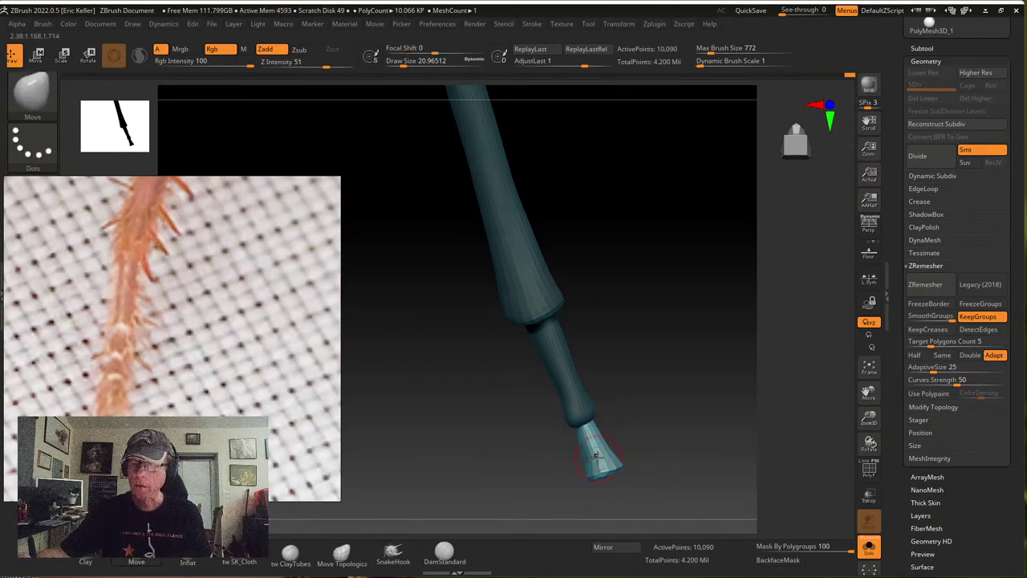
Adjust the sides of the flared tip piece with Move at a draw size of about 36, and undo the last adjustment
{"action": "key", "text": "s"}
{"action": "mouse_move", "coordinate": [623, 453]}
{"action": "left_mouse_down"}
{"action": "mouse_move", "coordinate": [631, 453]}
{"action": "mouse_move", "coordinate": [604, 463]}
{"action": "mouse_move", "coordinate": [611, 453]}
{"action": "left_mouse_up"}
{"action": "key", "text": "s"}
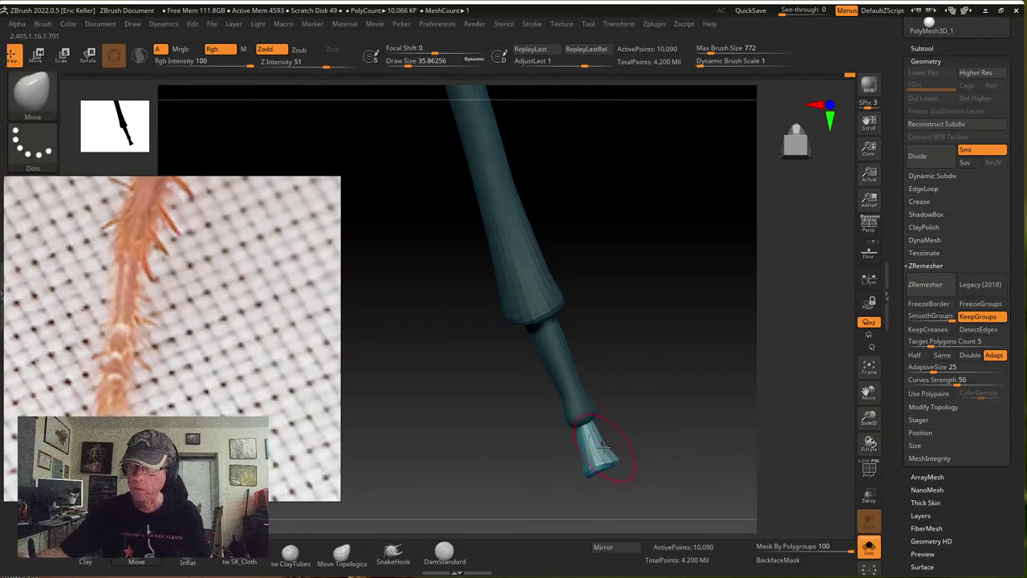
{"action": "mouse_move", "coordinate": [639, 435]}
{"action": "left_mouse_down"}
{"action": "mouse_move", "coordinate": [632, 423]}
{"action": "mouse_move", "coordinate": [614, 449]}
{"action": "left_mouse_up"}
{"action": "key", "text": "ctrl+z"}
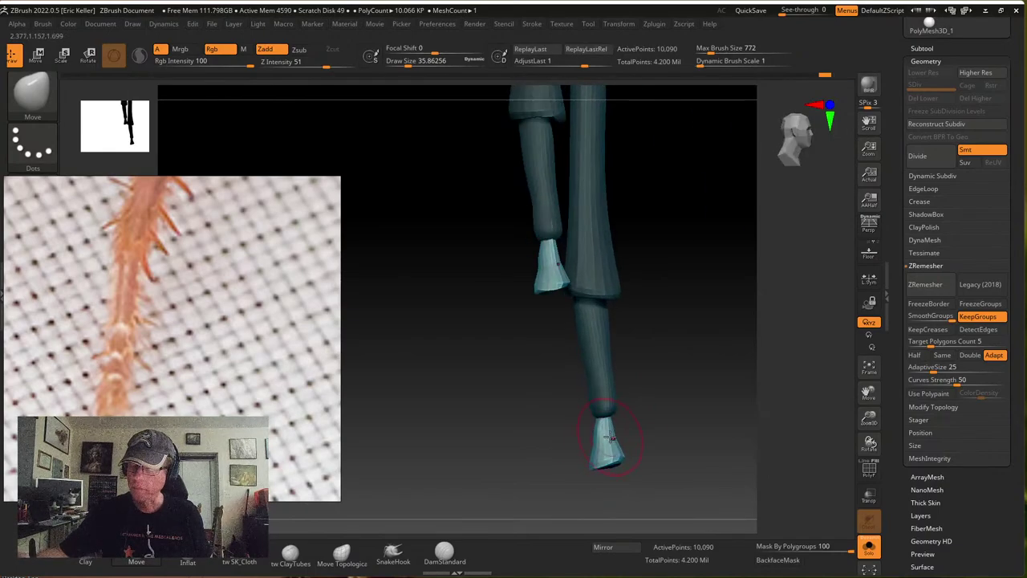
Duplicate the flared tip piece twice down the leg with the transform gizmo, forming a chain of three overlapping foot segments
{"action": "right_click_drag", "start_coordinate": [594, 436], "coordinate": [611, 435]}
{"action": "mouse_move", "coordinate": [612, 433]}
{"action": "left_mouse_down"}
{"action": "mouse_move", "coordinate": [644, 424]}
{"action": "mouse_move", "coordinate": [653, 501]}
{"action": "mouse_move", "coordinate": [715, 465]}
{"action": "mouse_move", "coordinate": [692, 404]}
{"action": "left_mouse_up"}
{"action": "key", "text": "w"}
{"action": "left_click_drag", "start_coordinate": [631, 412], "coordinate": [544, 427]}
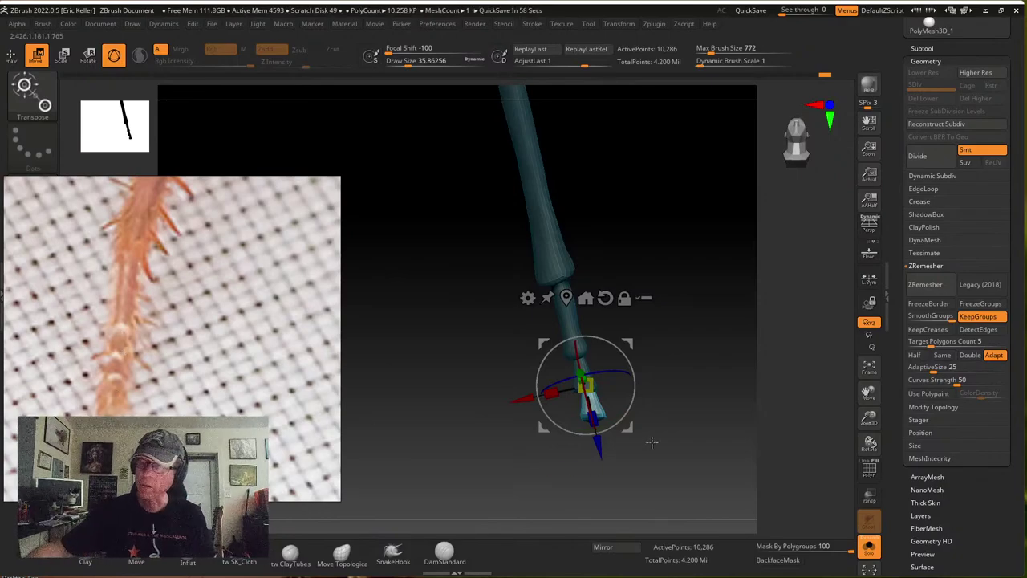
{"action": "mouse_move", "coordinate": [628, 427]}
{"action": "left_mouse_down", "text": "ctrl"}
{"action": "mouse_move", "coordinate": [634, 465]}
{"action": "mouse_move", "coordinate": [742, 463]}
{"action": "mouse_move", "coordinate": [735, 442]}
{"action": "mouse_move", "coordinate": [696, 465]}
{"action": "mouse_move", "coordinate": [706, 462]}
{"action": "left_mouse_up", "text": "ctrl"}
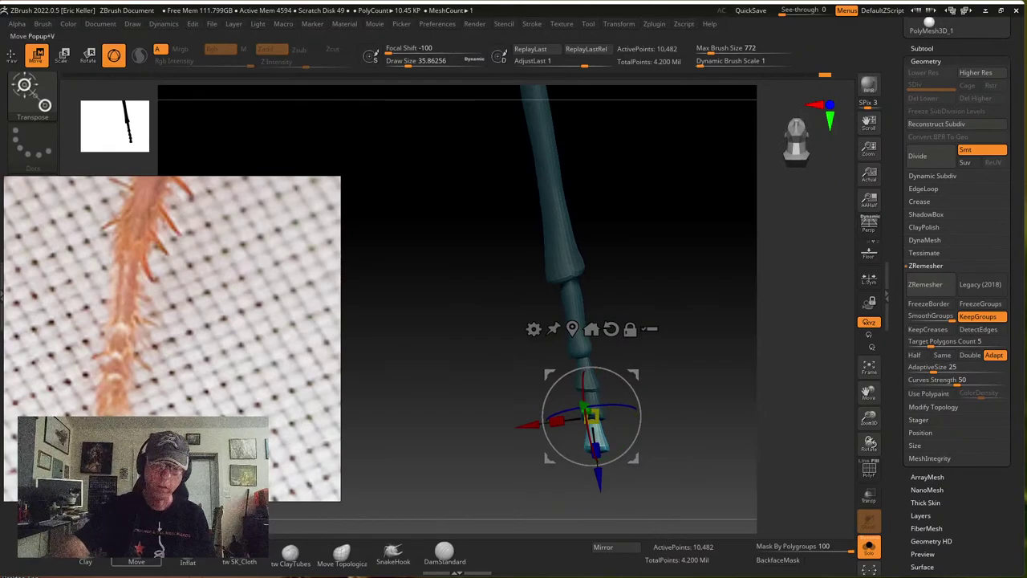
Refine the flared end of the last foot segment with the Move brush at a draw size of about 29
{"action": "key", "text": "q"}
{"action": "key", "text": "s"}
{"action": "mouse_move", "coordinate": [624, 442]}
{"action": "left_mouse_down"}
{"action": "mouse_move", "coordinate": [623, 452]}
{"action": "mouse_move", "coordinate": [584, 461]}
{"action": "left_mouse_up"}
{"action": "mouse_move", "coordinate": [646, 454]}
{"action": "left_mouse_down"}
{"action": "mouse_move", "coordinate": [674, 438]}
{"action": "mouse_move", "coordinate": [642, 442]}
{"action": "left_mouse_up"}
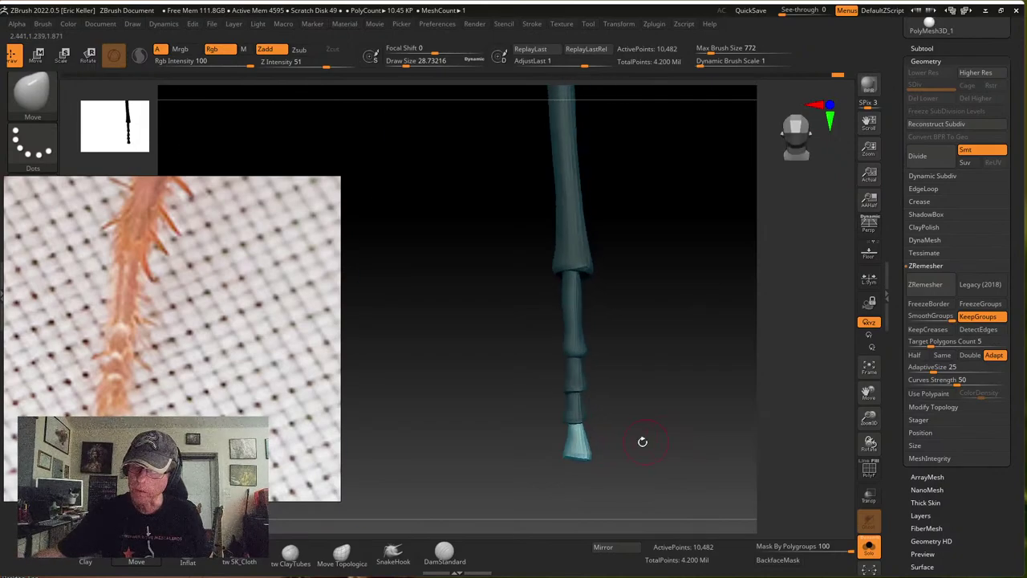
{"action": "left_click_drag", "start_coordinate": [572, 442], "coordinate": [577, 454]}
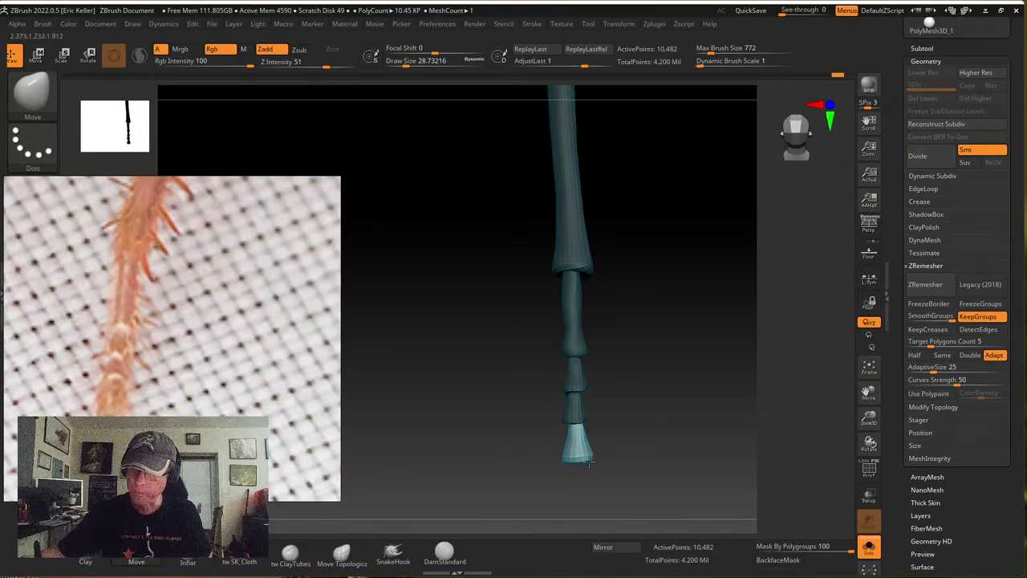
{"action": "right_click_drag", "start_coordinate": [576, 427], "coordinate": [646, 448]}
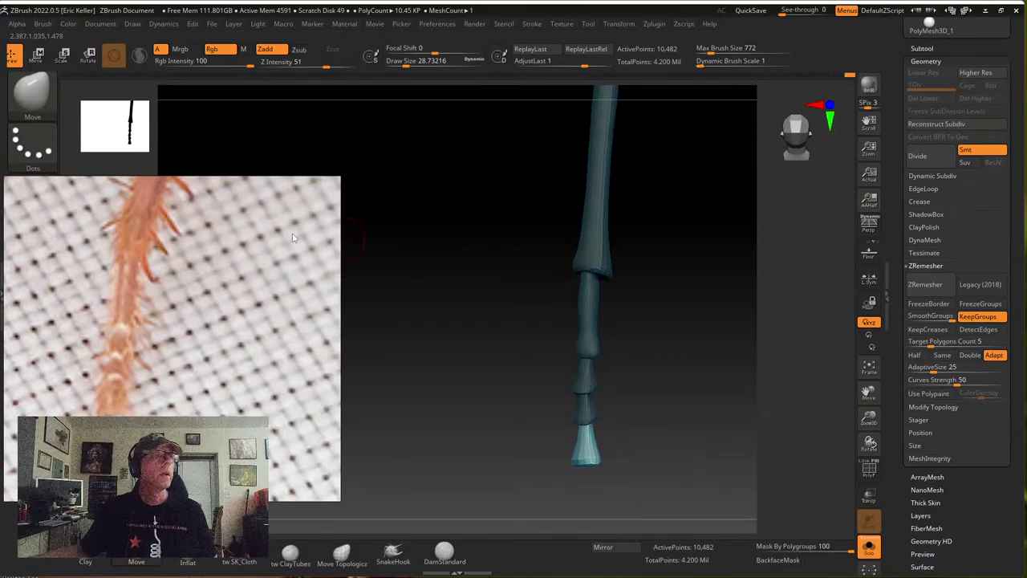
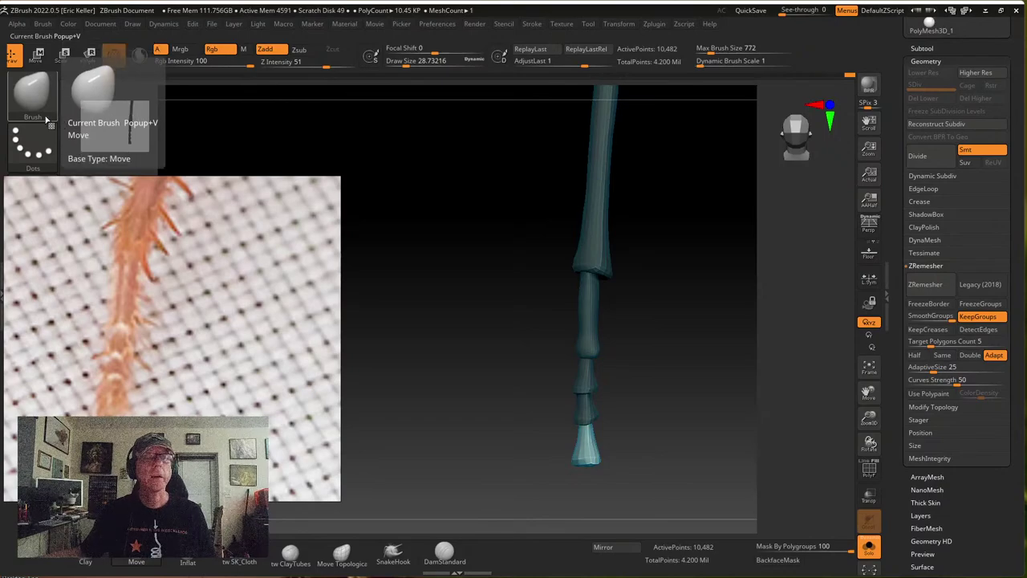
Insert a Capsule from the IMM Primitives brush beside the end of the last foot segment
{"action": "left_click", "coordinate": [51, 107]}
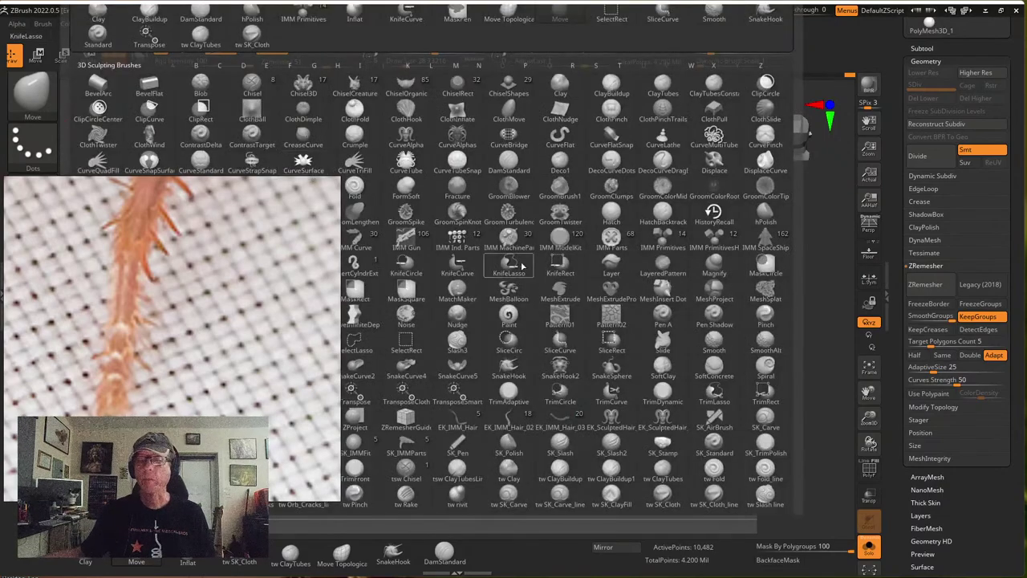
{"action": "left_click", "coordinate": [662, 242]}
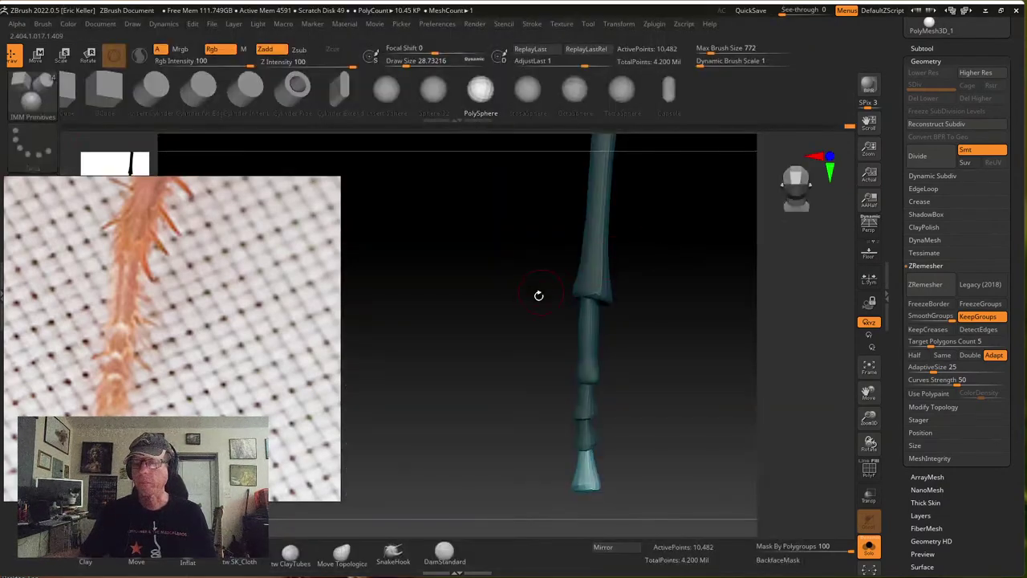
{"action": "left_click_drag", "start_coordinate": [627, 394], "coordinate": [574, 333], "text": "alt"}
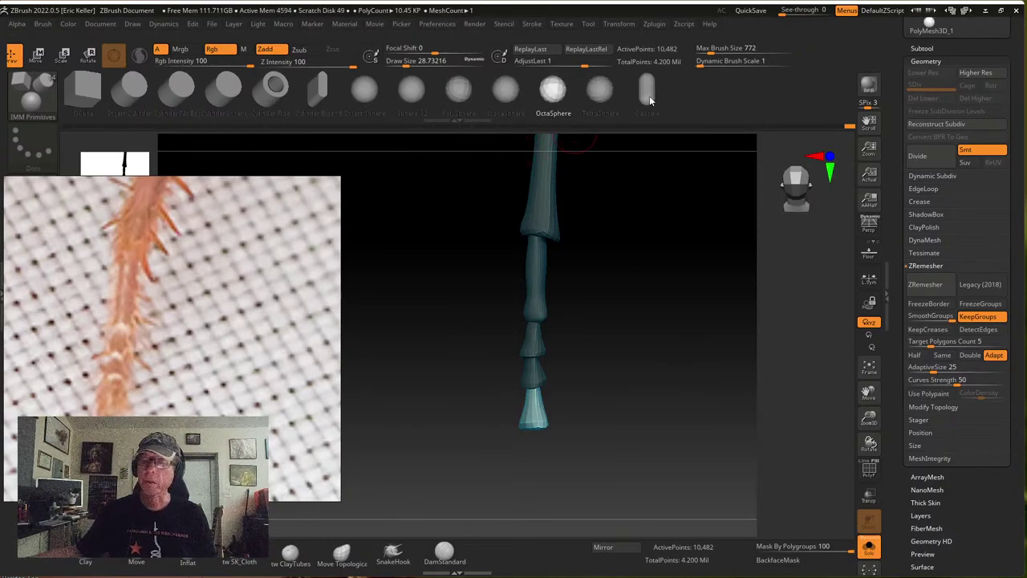
{"action": "left_click_drag", "start_coordinate": [636, 370], "coordinate": [583, 412]}
{"action": "left_click_drag", "start_coordinate": [522, 386], "coordinate": [590, 353]}
Position the capsule just beyond the foot's end with the transform gizmo and turn on local symmetry
{"action": "key", "text": "w"}
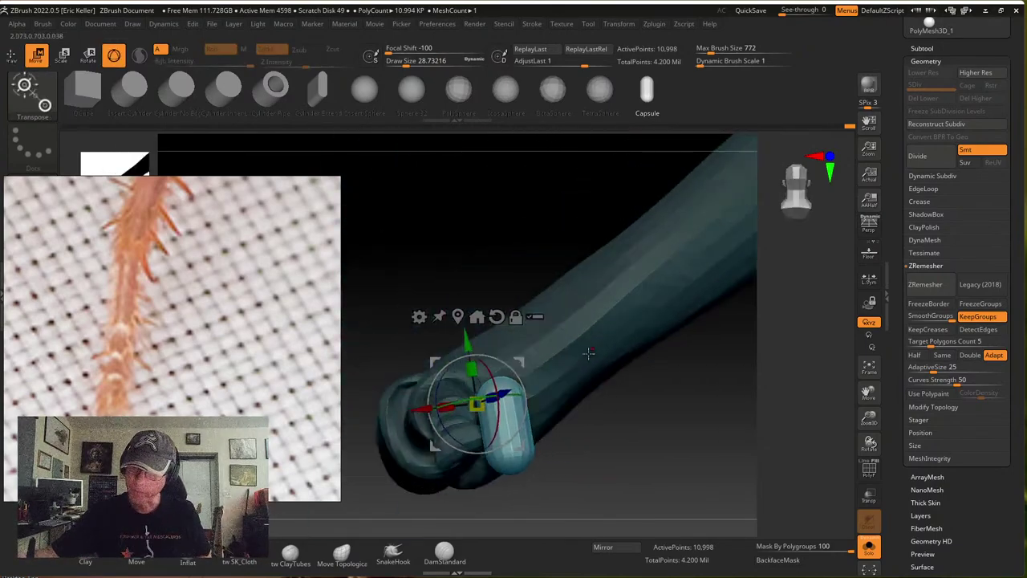
{"action": "left_click_drag", "start_coordinate": [520, 445], "coordinate": [585, 419], "text": "alt"}
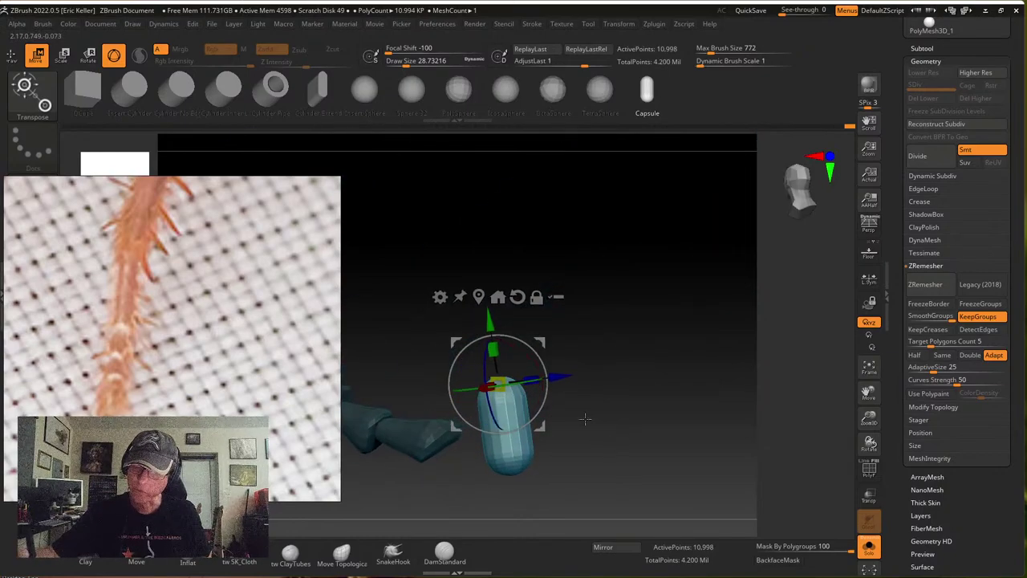
{"action": "left_click_drag", "start_coordinate": [510, 391], "coordinate": [491, 387]}
{"action": "left_click_drag", "start_coordinate": [558, 407], "coordinate": [593, 469]}
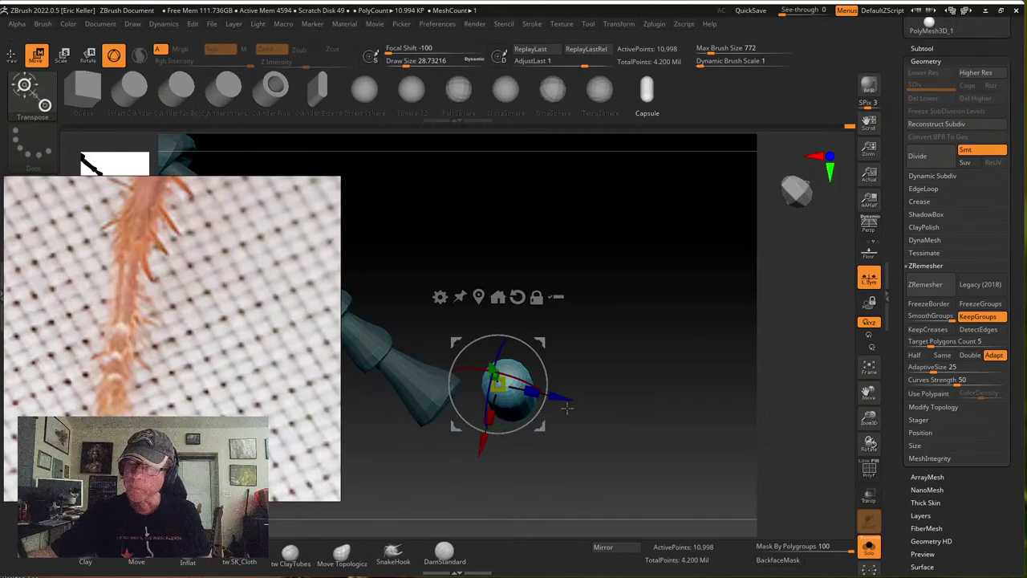
{"action": "left_click_drag", "start_coordinate": [543, 430], "coordinate": [545, 423], "text": "alt"}
{"action": "mouse_move", "coordinate": [504, 380]}
{"action": "left_mouse_down"}
{"action": "mouse_move", "coordinate": [613, 329]}
{"action": "mouse_move", "coordinate": [596, 398]}
{"action": "mouse_move", "coordinate": [512, 383]}
{"action": "left_mouse_up"}
Taper and curve the capsule into a pointed claw with the Move and Smooth brushes at a draw size of about 36
{"action": "key", "text": "q"}
{"action": "key", "text": "s"}
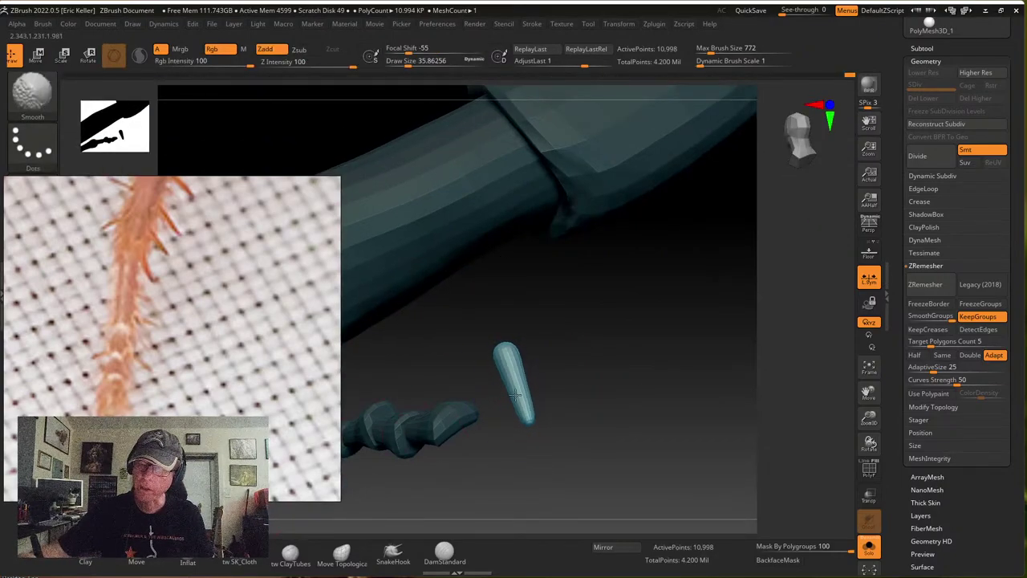
{"action": "right_click_drag", "start_coordinate": [512, 377], "coordinate": [515, 382]}
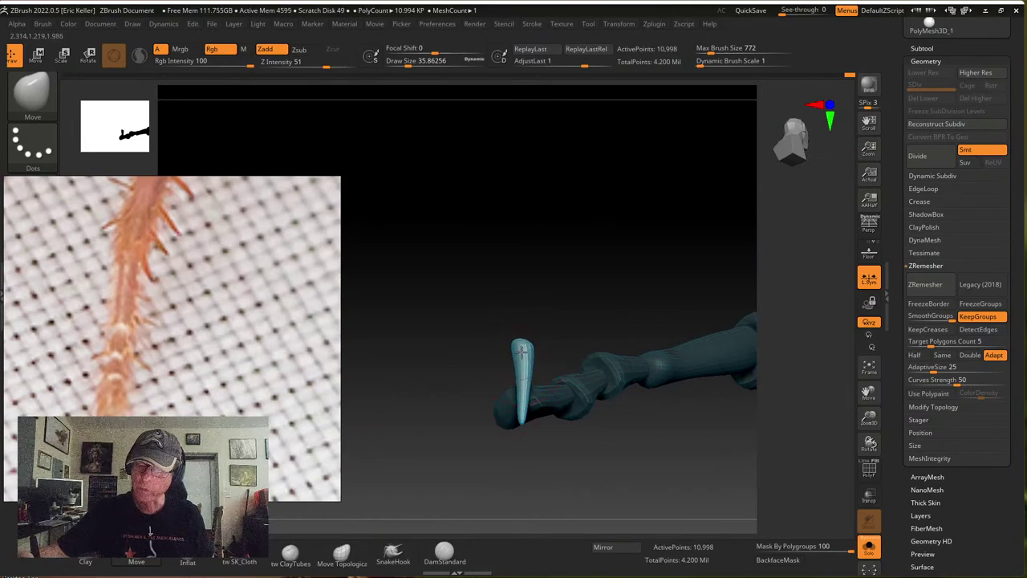
{"action": "mouse_move", "coordinate": [526, 357]}
{"action": "left_mouse_down", "text": "shift"}
{"action": "mouse_move", "coordinate": [525, 345]}
{"action": "mouse_move", "coordinate": [523, 407]}
{"action": "left_mouse_up", "text": "shift"}
{"action": "mouse_move", "coordinate": [594, 327]}
{"action": "right_mouse_down"}
{"action": "mouse_move", "coordinate": [511, 371]}
{"action": "mouse_move", "coordinate": [523, 388]}
{"action": "mouse_move", "coordinate": [617, 412]}
{"action": "right_mouse_up"}
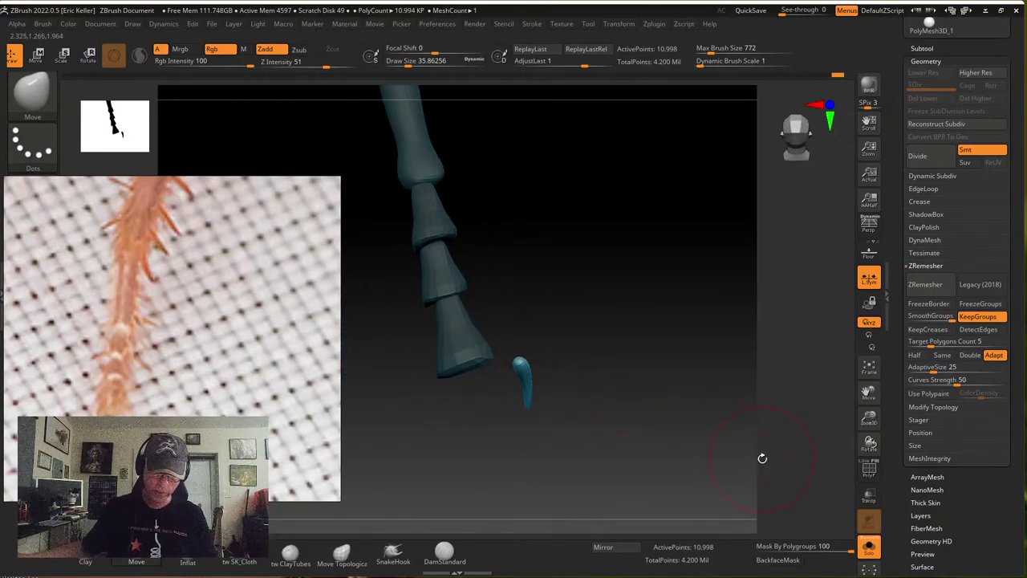
Rotate and move the claw so its thick end meets the end of the last foot segment
{"action": "key", "text": "w"}
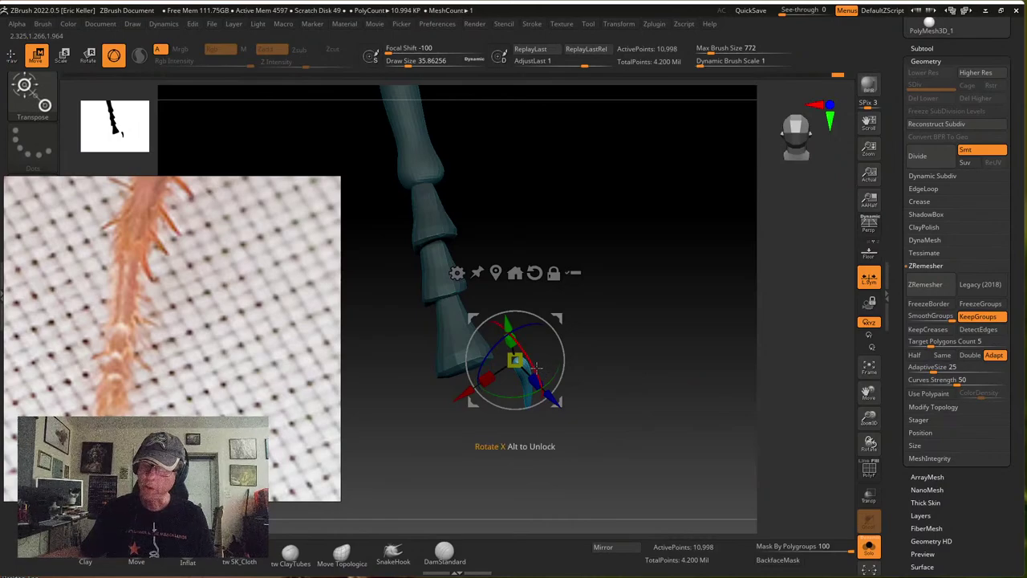
{"action": "left_click_drag", "start_coordinate": [536, 368], "coordinate": [707, 418]}
{"action": "left_click_drag", "start_coordinate": [535, 407], "coordinate": [602, 398]}
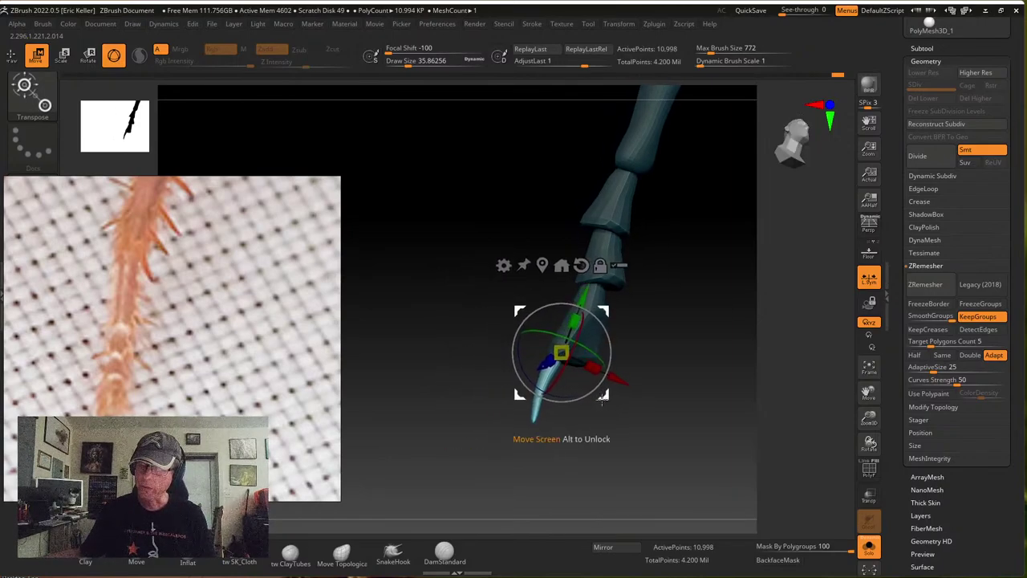
Duplicate the claw to the other side of the foot's end and angle the copy so the pair spreads apart
{"action": "left_click_drag", "start_coordinate": [706, 408], "coordinate": [525, 367]}
{"action": "mouse_move", "coordinate": [608, 388]}
{"action": "left_mouse_down"}
{"action": "mouse_move", "coordinate": [621, 372]}
{"action": "mouse_move", "coordinate": [614, 391]}
{"action": "mouse_move", "coordinate": [651, 384]}
{"action": "mouse_move", "coordinate": [623, 392]}
{"action": "left_mouse_up"}
{"action": "left_click_drag", "start_coordinate": [663, 394], "coordinate": [633, 441]}
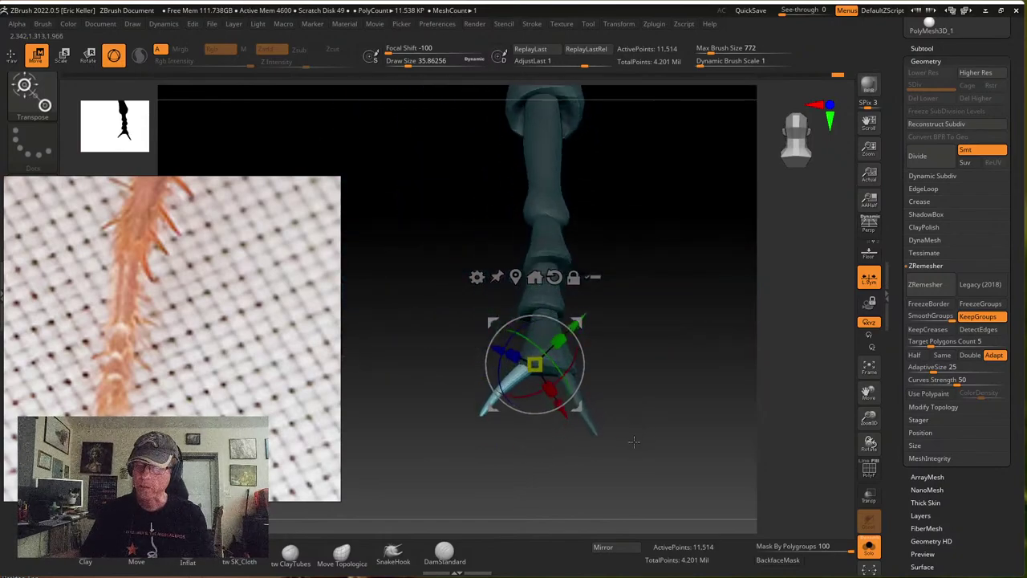
{"action": "mouse_move", "coordinate": [573, 396]}
{"action": "left_mouse_down"}
{"action": "mouse_move", "coordinate": [582, 380]}
{"action": "mouse_move", "coordinate": [575, 411]}
{"action": "left_mouse_up"}
{"action": "left_click_drag", "start_coordinate": [566, 367], "coordinate": [625, 427]}
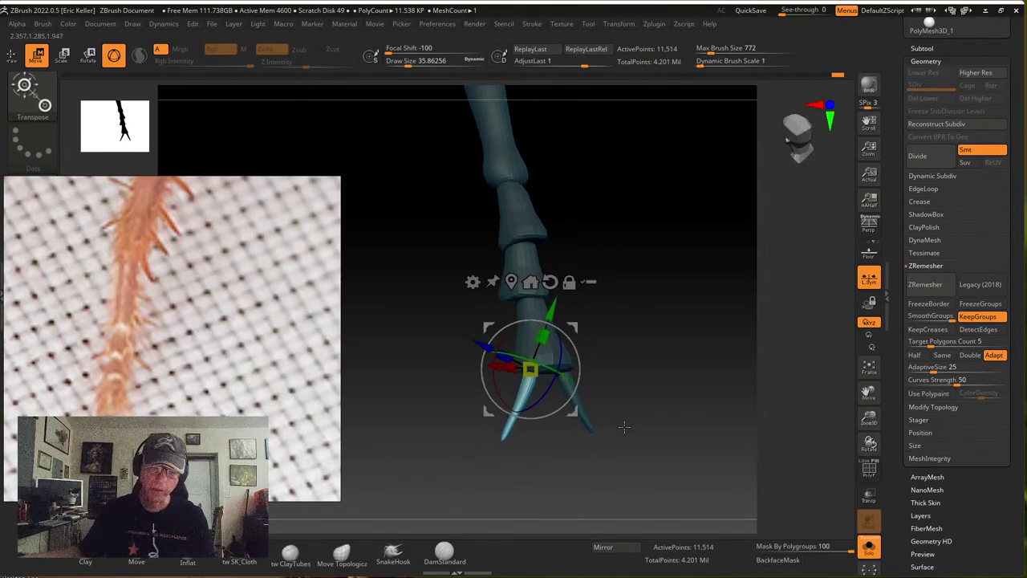
Bend the copied claw into a smoother curve with the Move brush at a draw size of about 29
{"action": "left_click", "coordinate": [136, 560]}
{"action": "key", "text": "s"}
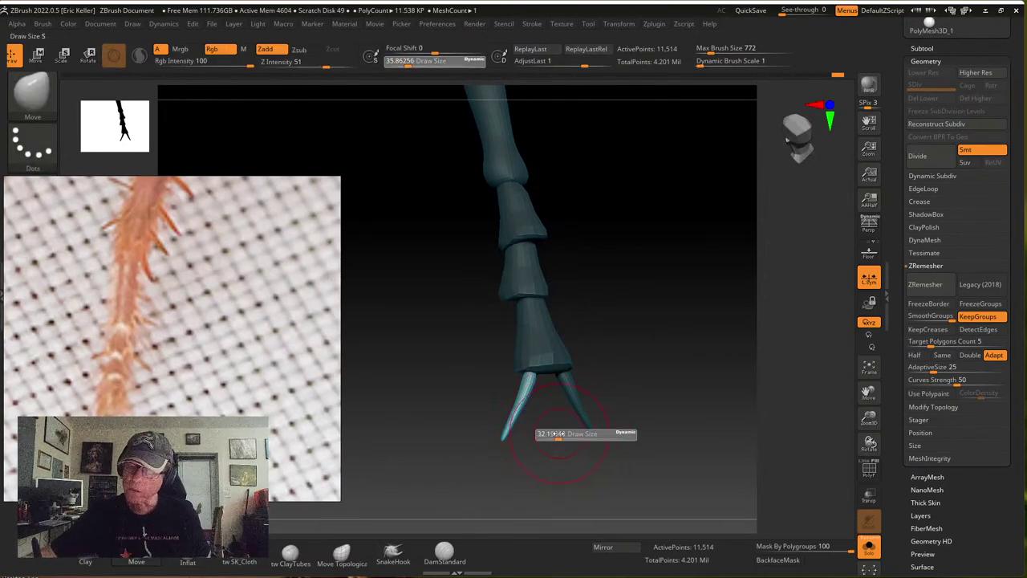
{"action": "left_click_drag", "start_coordinate": [557, 433], "coordinate": [552, 434]}
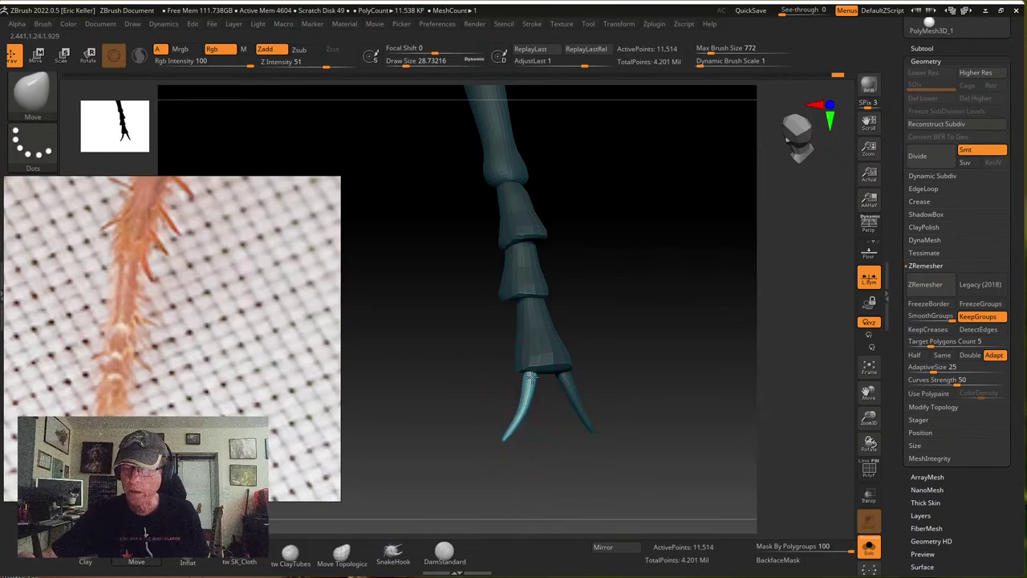
{"action": "mouse_move", "coordinate": [542, 407]}
{"action": "left_mouse_down", "text": "shift"}
{"action": "mouse_move", "coordinate": [534, 387]}
{"action": "mouse_move", "coordinate": [557, 417]}
{"action": "mouse_move", "coordinate": [493, 436]}
{"action": "mouse_move", "coordinate": [521, 407]}
{"action": "left_mouse_up", "text": "shift"}
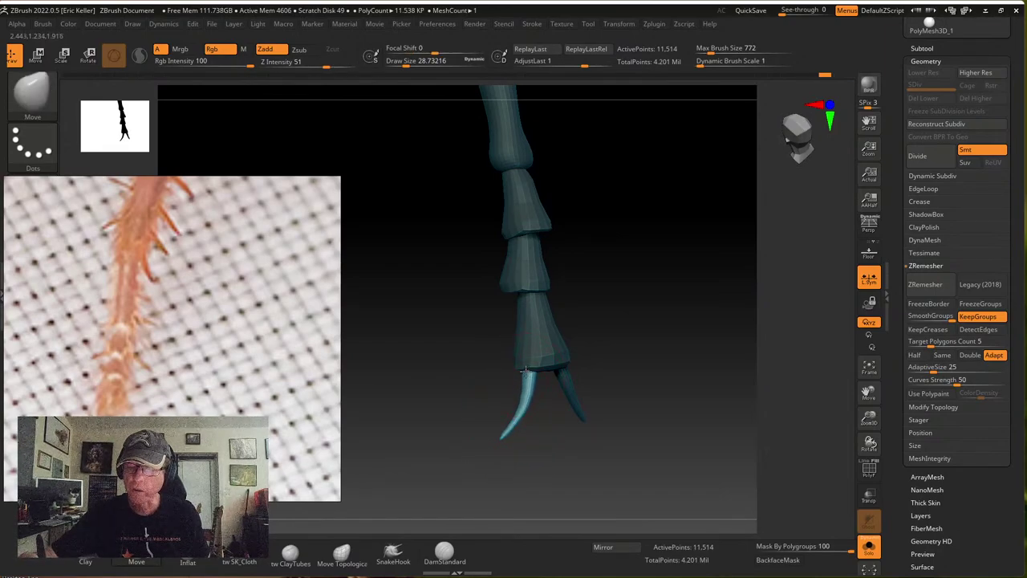
{"action": "mouse_move", "coordinate": [551, 367]}
{"action": "right_mouse_down"}
{"action": "mouse_move", "coordinate": [605, 372]}
{"action": "mouse_move", "coordinate": [555, 382]}
{"action": "right_mouse_up"}
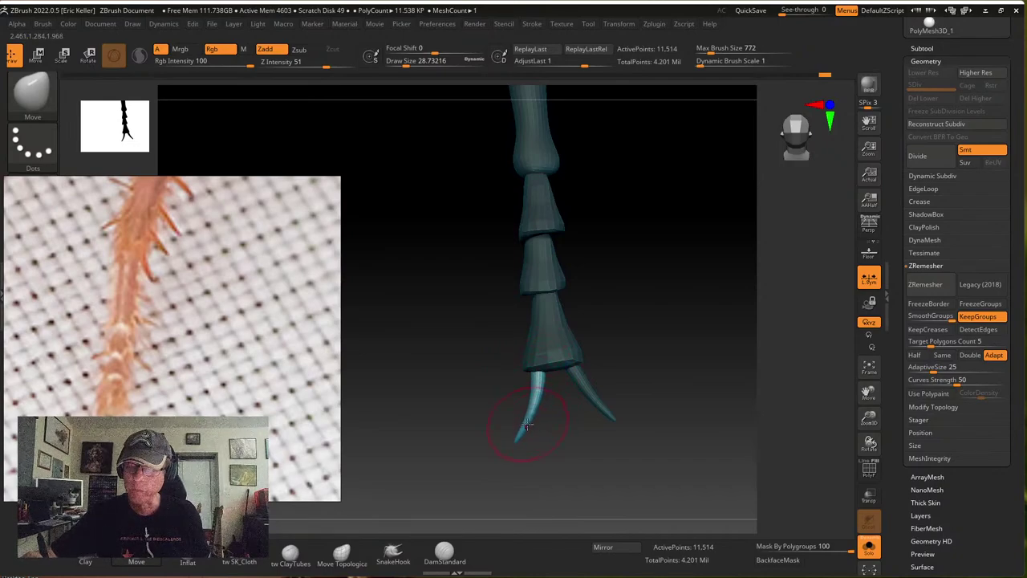
{"action": "right_click_drag", "start_coordinate": [557, 410], "coordinate": [368, 512]}
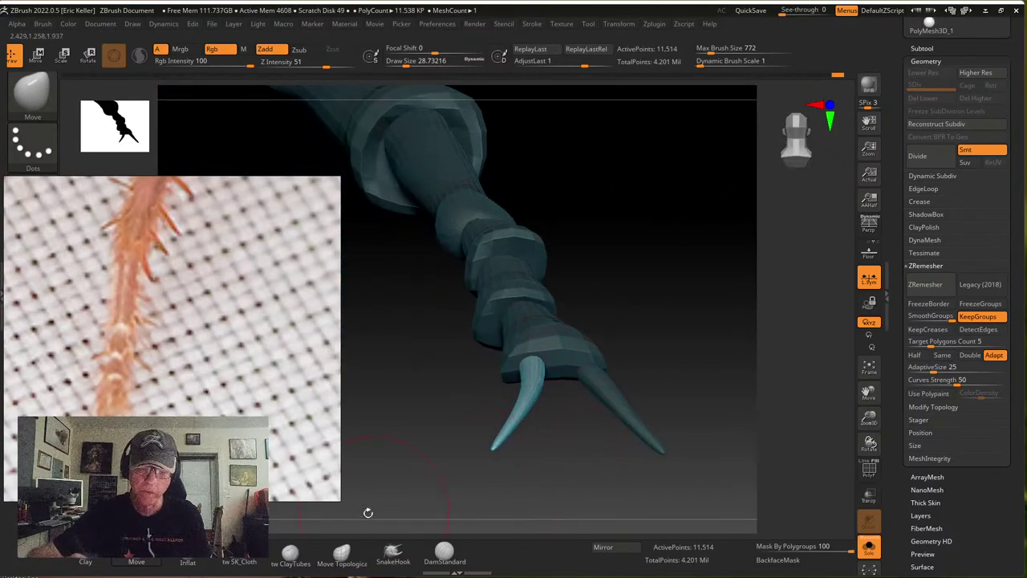
Thicken the copied claw with the Inflat brush and smooth its surface
{"action": "left_click", "coordinate": [187, 562]}
{"action": "mouse_move", "coordinate": [545, 369]}
{"action": "right_mouse_down"}
{"action": "mouse_move", "coordinate": [520, 425]}
{"action": "mouse_move", "coordinate": [541, 456]}
{"action": "right_mouse_up"}
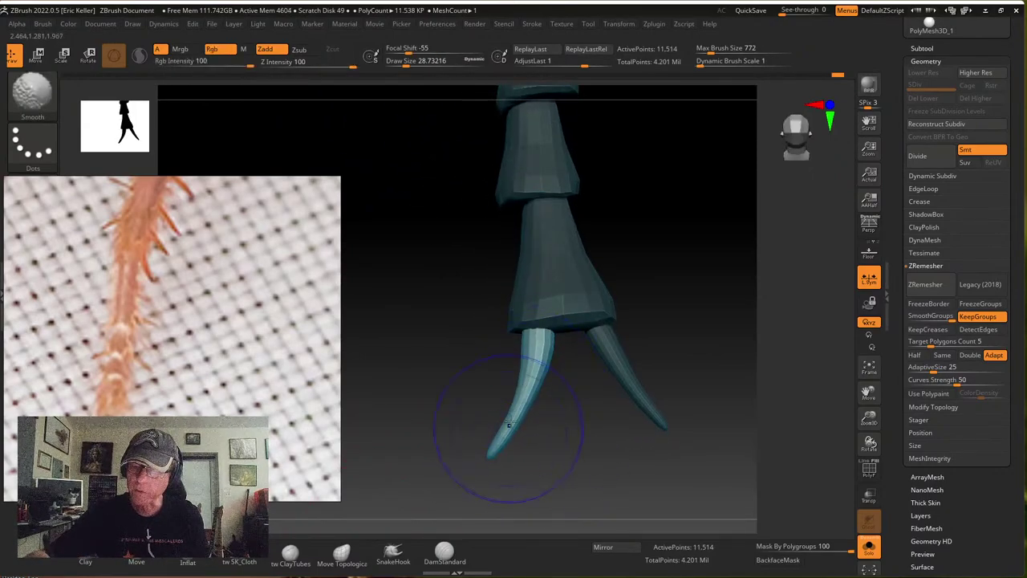
{"action": "right_click_drag", "start_coordinate": [635, 340], "coordinate": [688, 426]}
Display the polygroup colours without wireframe lines and view the claws from several angles
{"action": "left_click", "coordinate": [868, 473]}
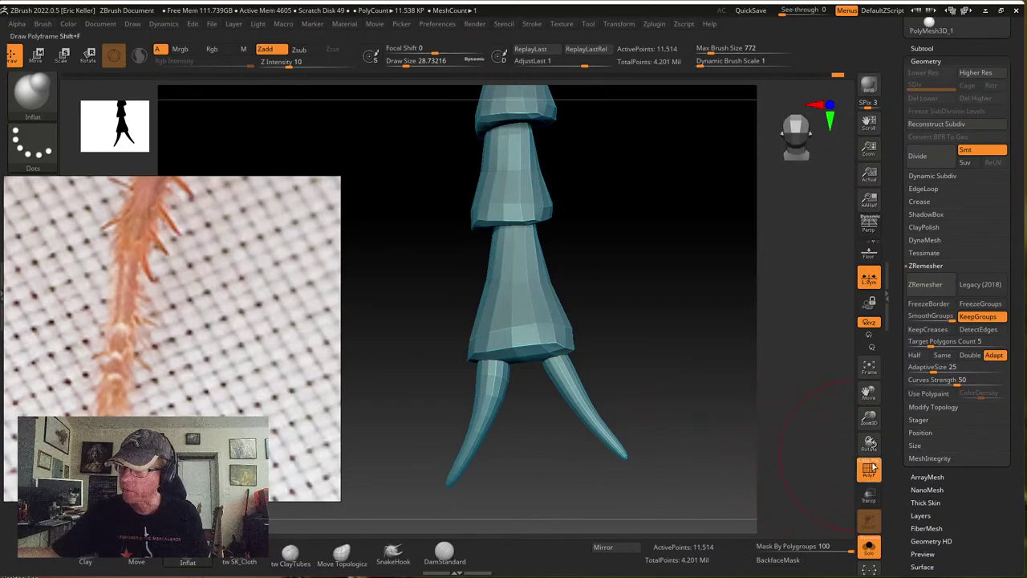
{"action": "left_click", "coordinate": [874, 464]}
{"action": "right_click_drag", "start_coordinate": [722, 453], "coordinate": [660, 420]}
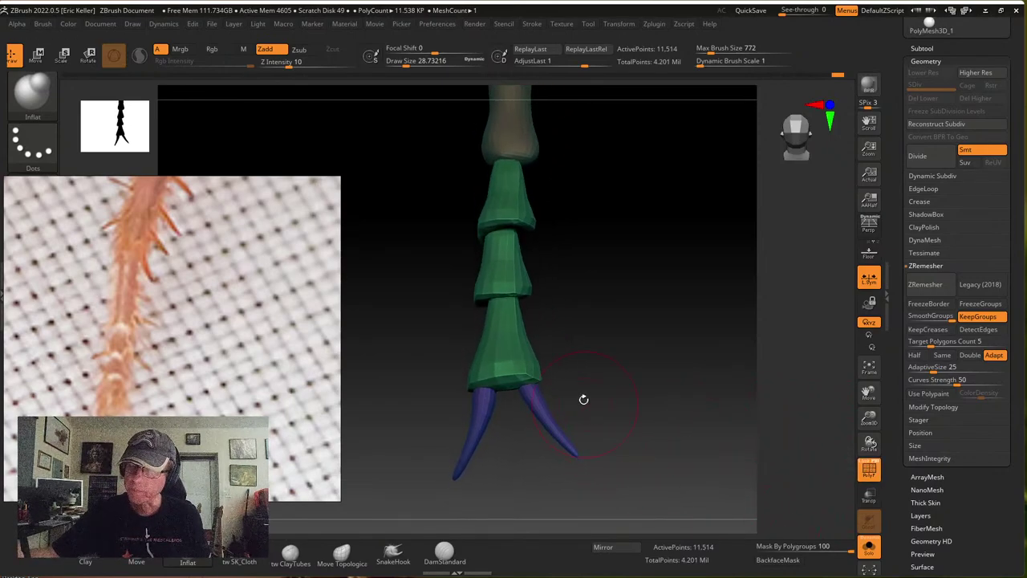
{"action": "right_click_drag", "start_coordinate": [584, 399], "coordinate": [501, 418]}
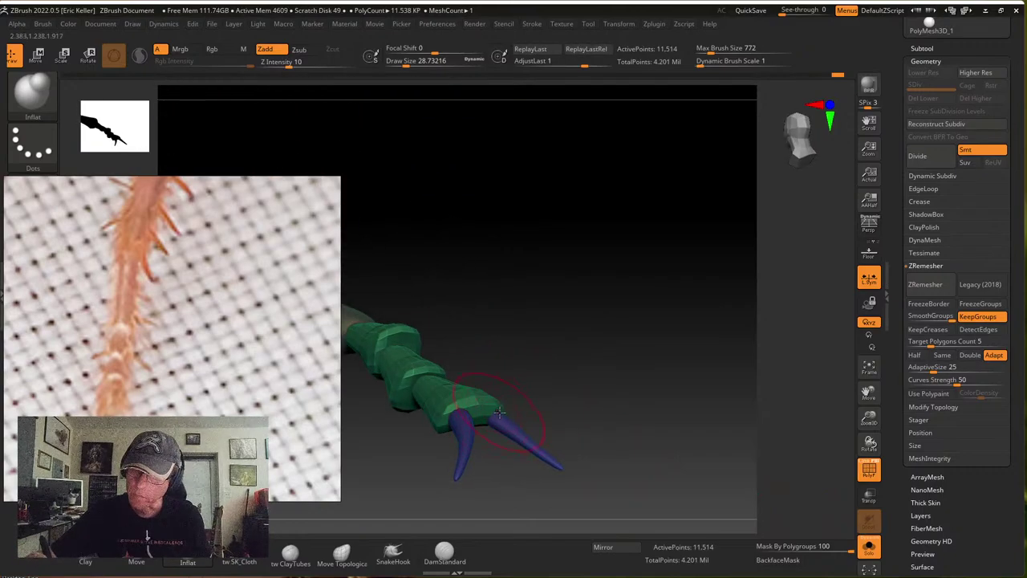
Curve the original claw outward with the Move brush and smooth it toward the tip
{"action": "left_click", "coordinate": [136, 554]}
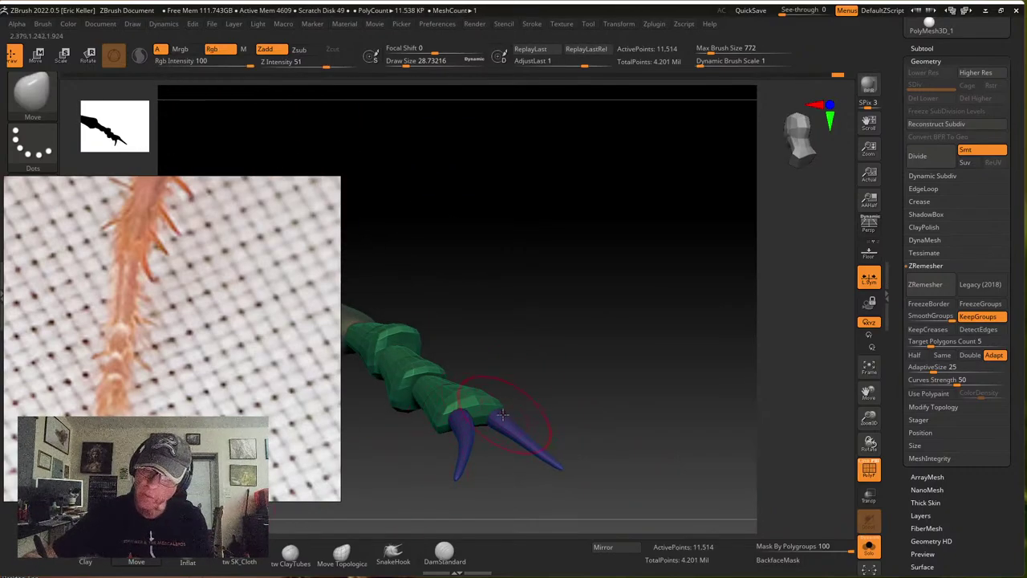
{"action": "right_click_drag", "start_coordinate": [498, 411], "coordinate": [510, 421]}
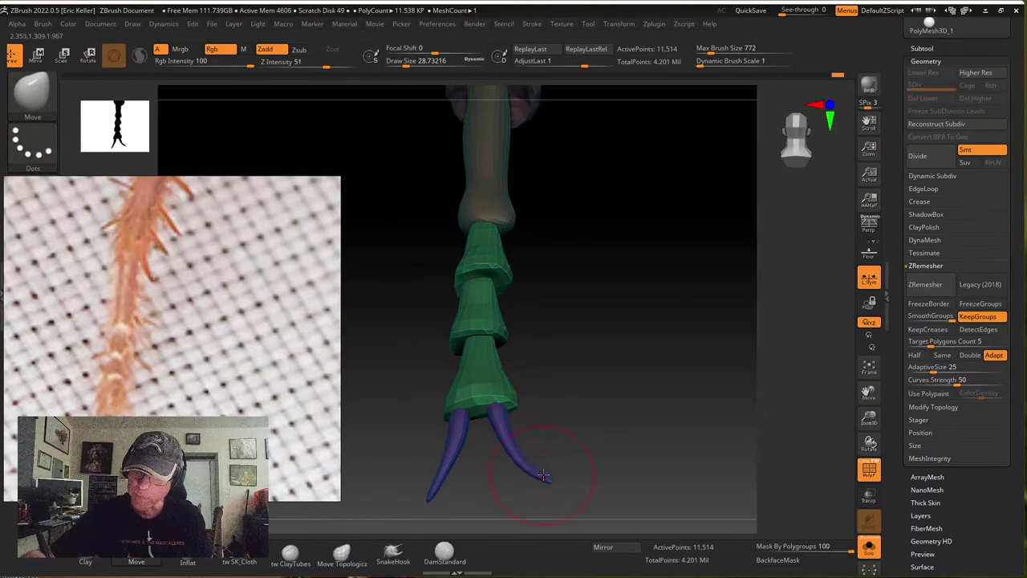
{"action": "right_click_drag", "start_coordinate": [544, 475], "coordinate": [541, 471]}
{"action": "left_click_drag", "start_coordinate": [522, 459], "coordinate": [542, 474], "text": "shift"}
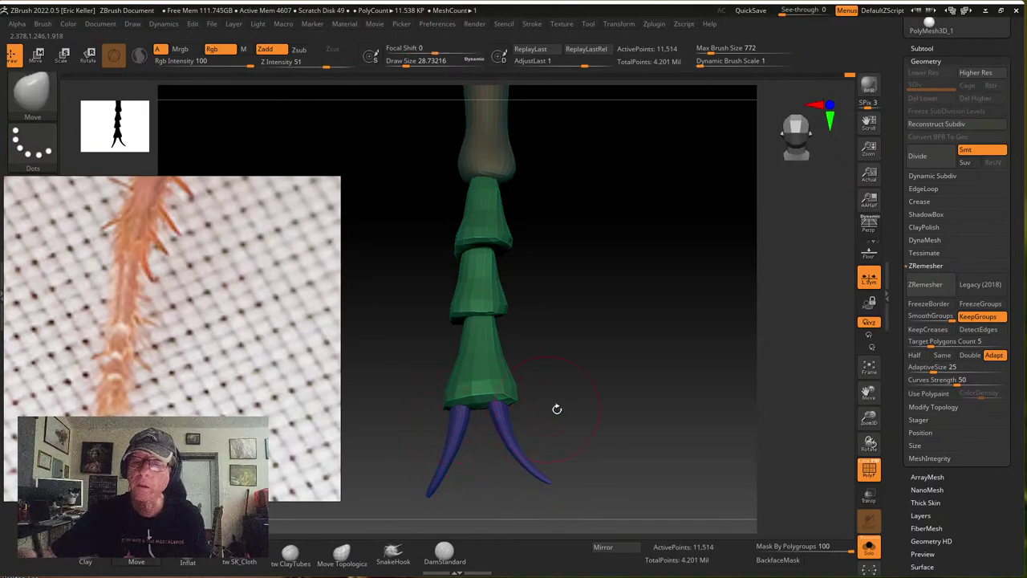
Show the wireframe lines over the polygroup colours and examine the whole leg down to its clawed foot
{"action": "right_click_drag", "start_coordinate": [557, 409], "coordinate": [570, 429], "text": "ctrl"}
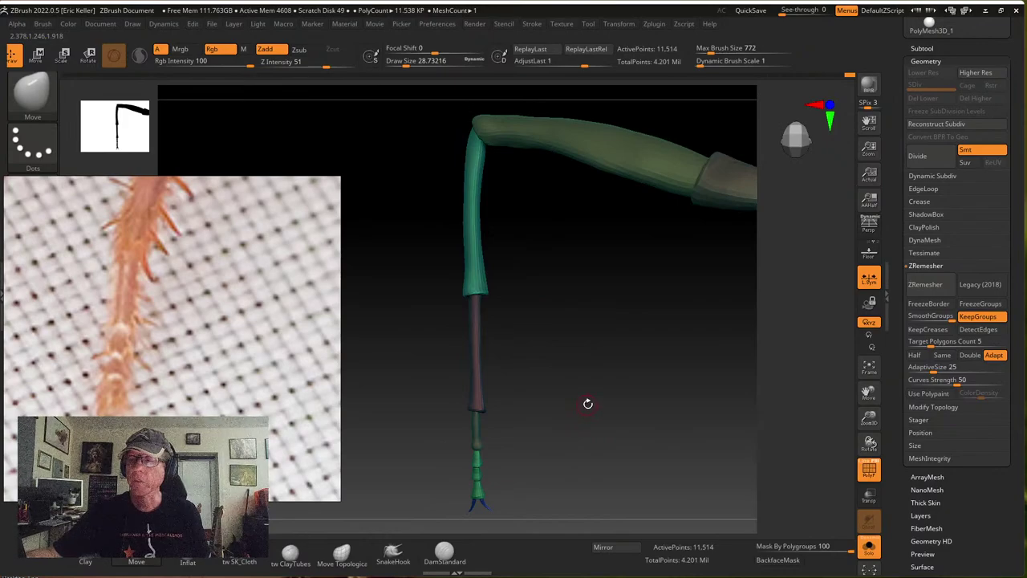
{"action": "left_click", "coordinate": [869, 469]}
{"action": "right_click_drag", "start_coordinate": [720, 393], "coordinate": [625, 349]}
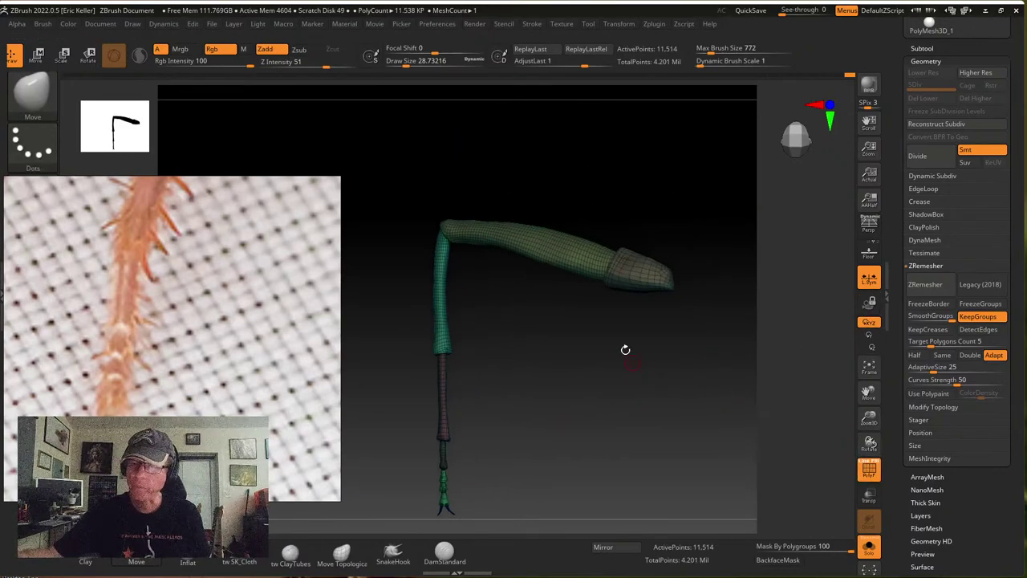
{"action": "right_click_drag", "start_coordinate": [461, 480], "coordinate": [598, 411]}
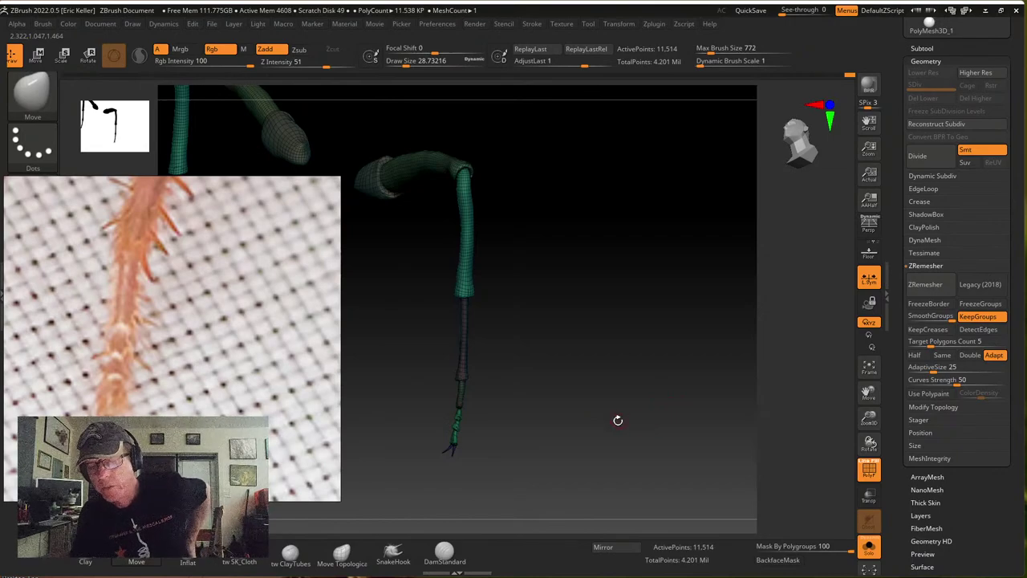
{"action": "right_click_drag", "start_coordinate": [613, 414], "coordinate": [610, 381]}
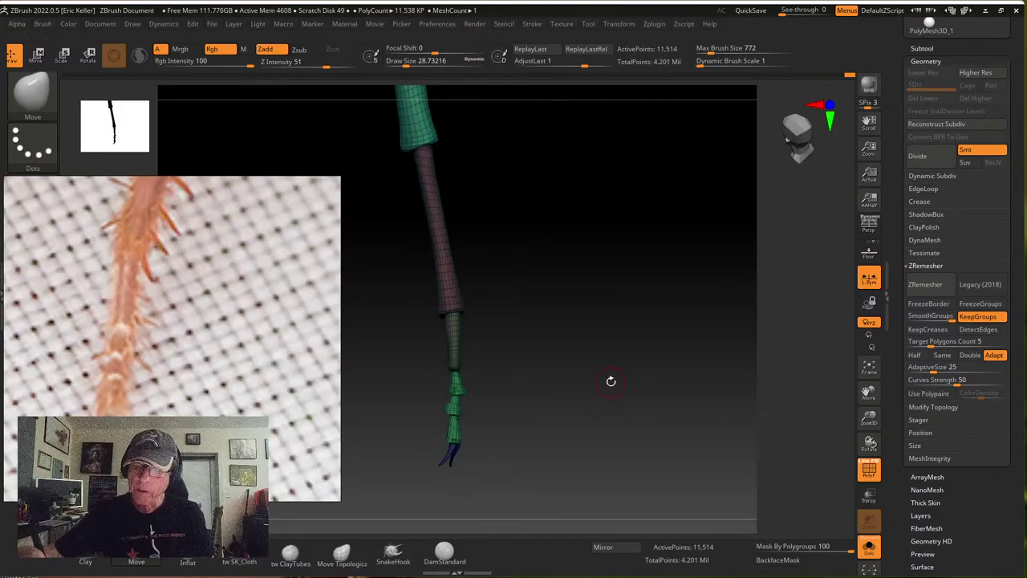
Try remeshing the leg with ZRemesher at half the polygon count, then undo the remesh
{"action": "right_click_drag", "start_coordinate": [494, 405], "coordinate": [540, 385]}
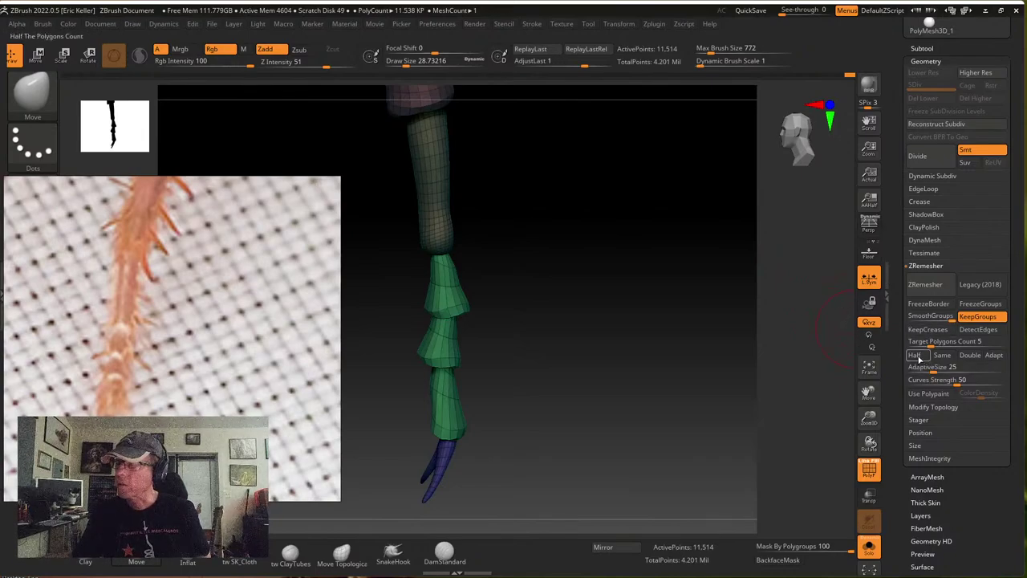
{"action": "left_click", "coordinate": [925, 285]}
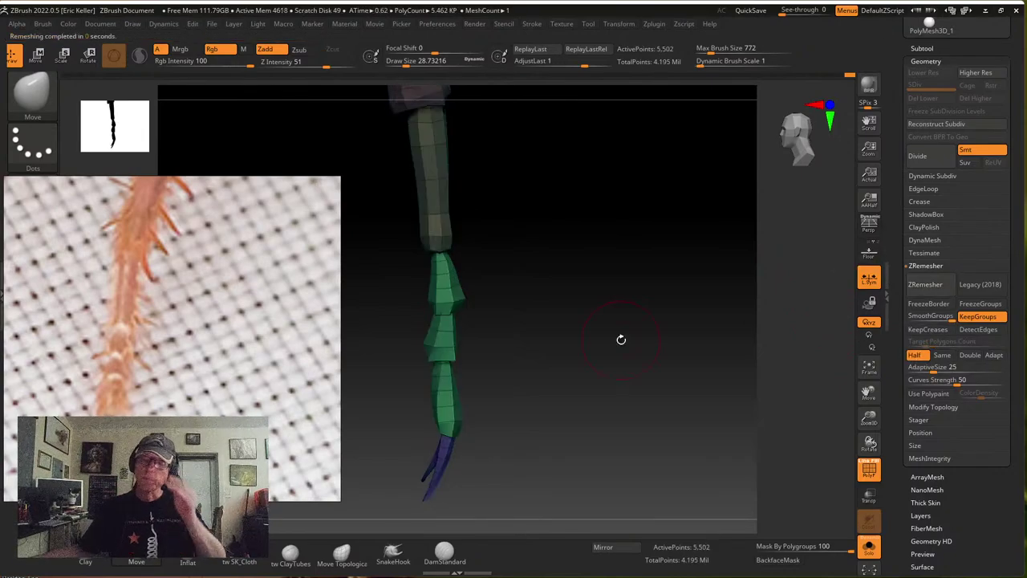
{"action": "left_click_drag", "start_coordinate": [660, 321], "coordinate": [637, 340]}
{"action": "key", "text": "ctrl+z"}
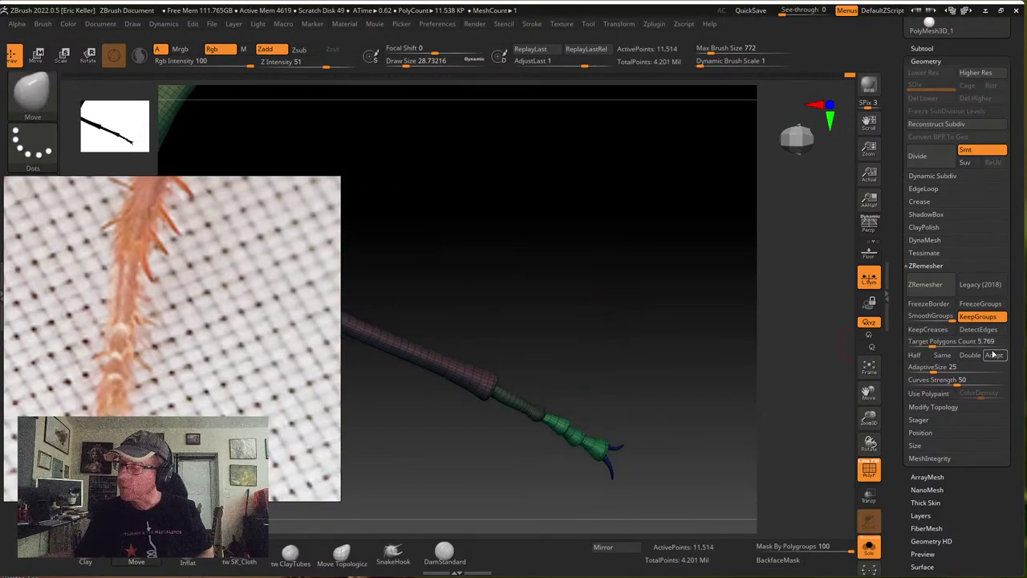
Remesh the leg with ZRemesher using adaptive density, keeping the polygroups
{"action": "left_click", "coordinate": [993, 355]}
{"action": "left_click", "coordinate": [923, 286]}
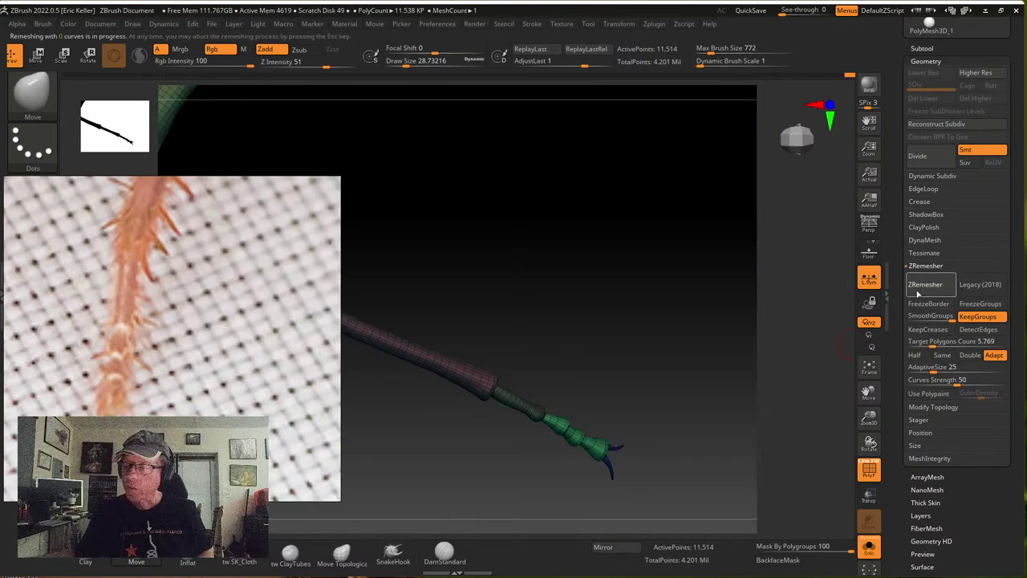
{"action": "mouse_move", "coordinate": [644, 373]}
{"action": "left_mouse_down"}
{"action": "mouse_move", "coordinate": [607, 385]}
{"action": "mouse_move", "coordinate": [653, 374]}
{"action": "mouse_move", "coordinate": [610, 337]}
{"action": "mouse_move", "coordinate": [602, 374]}
{"action": "mouse_move", "coordinate": [630, 354]}
{"action": "mouse_move", "coordinate": [690, 360]}
{"action": "mouse_move", "coordinate": [637, 361]}
{"action": "mouse_move", "coordinate": [593, 275]}
{"action": "mouse_move", "coordinate": [583, 289]}
{"action": "mouse_move", "coordinate": [666, 351]}
{"action": "mouse_move", "coordinate": [598, 311]}
{"action": "mouse_move", "coordinate": [666, 328]}
{"action": "mouse_move", "coordinate": [607, 337]}
{"action": "mouse_move", "coordinate": [624, 344]}
{"action": "mouse_move", "coordinate": [619, 325]}
{"action": "mouse_move", "coordinate": [637, 325]}
{"action": "mouse_move", "coordinate": [573, 312]}
{"action": "mouse_move", "coordinate": [645, 353]}
{"action": "left_mouse_up"}
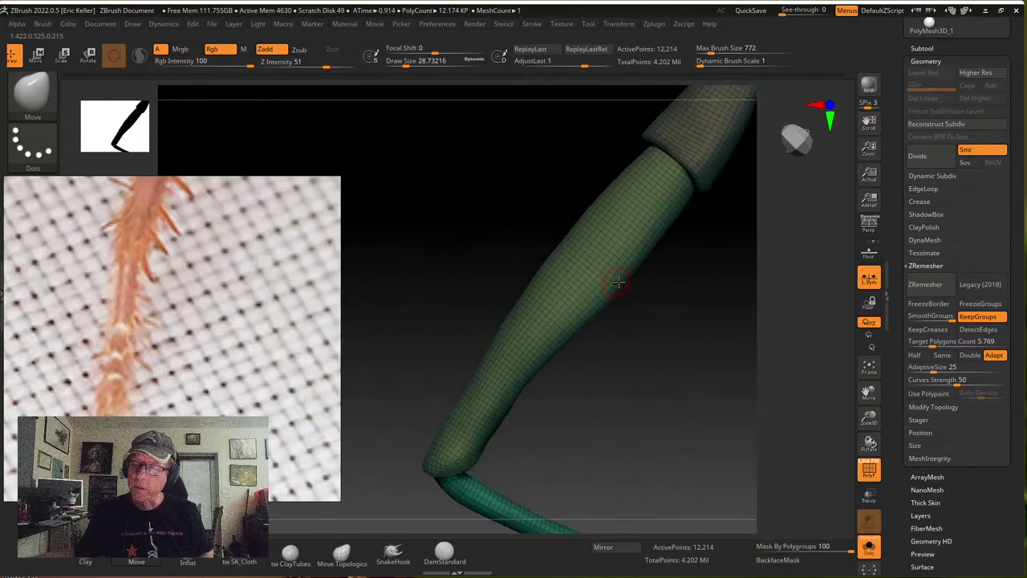
Turn off adaptive density and remesh the leg with ZRemesher at half the polygon count
{"action": "left_click_drag", "start_coordinate": [636, 315], "coordinate": [673, 325]}
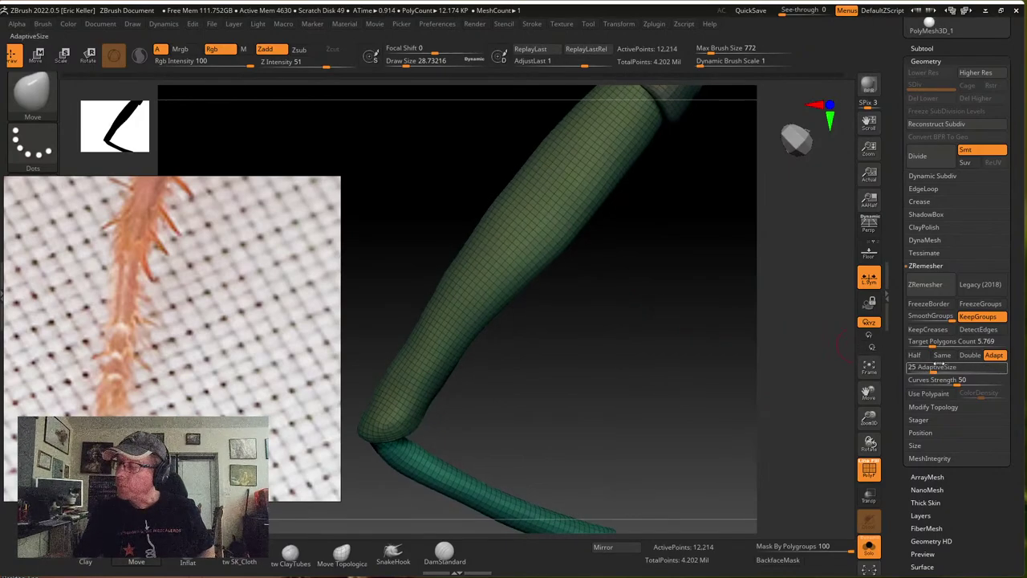
{"action": "left_click", "coordinate": [916, 354]}
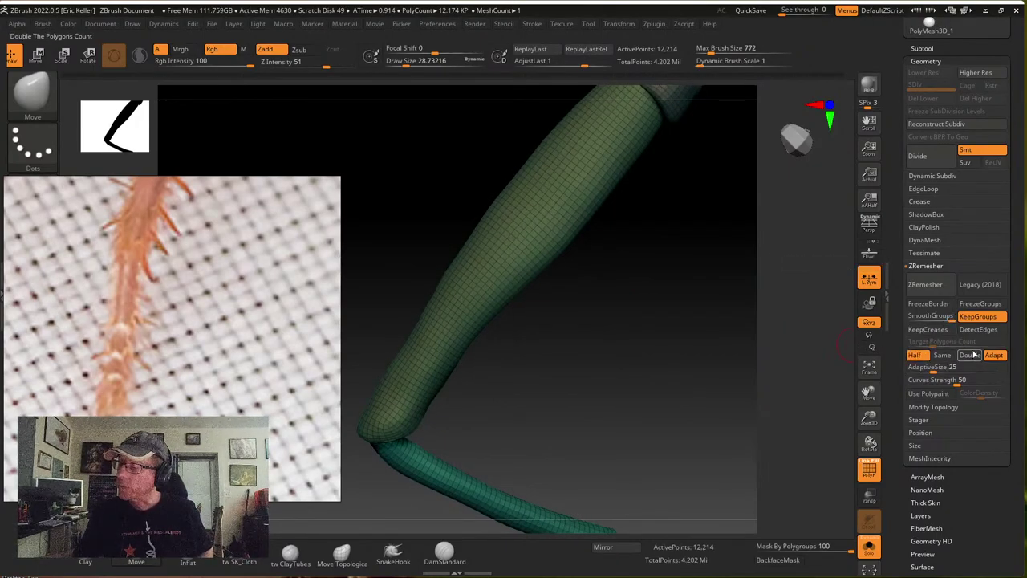
{"action": "left_click", "coordinate": [933, 289]}
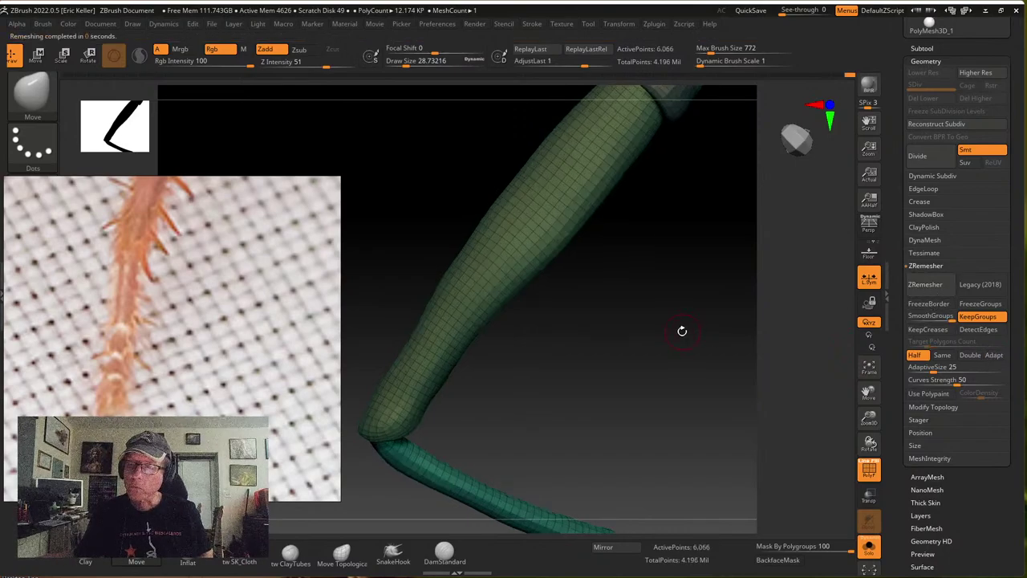
{"action": "left_click_drag", "start_coordinate": [656, 323], "coordinate": [637, 360]}
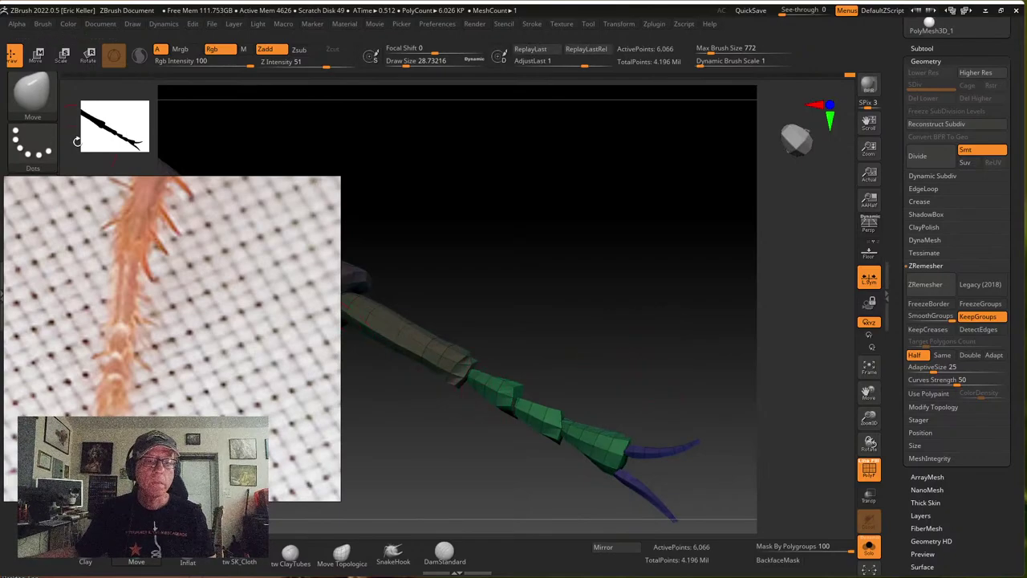
Choose the ZModeler brush and reduce its draw size to about 6
{"action": "left_click", "coordinate": [31, 88]}
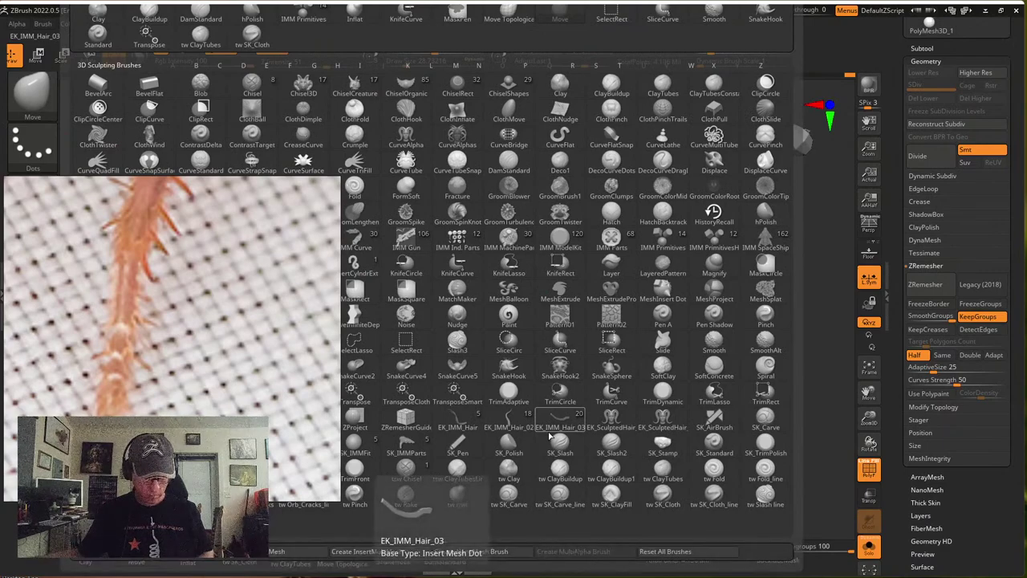
{"action": "key", "text": "z"}
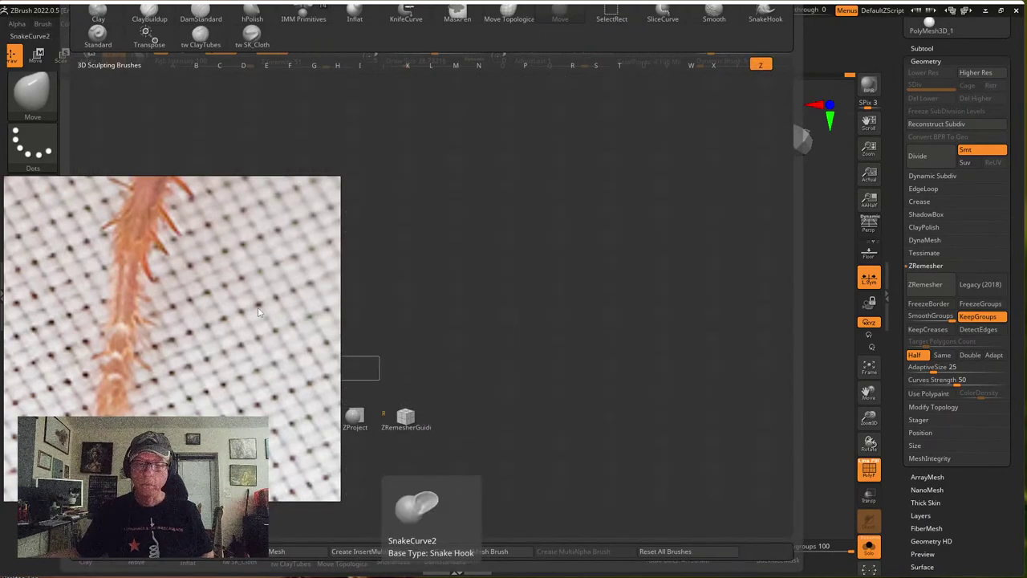
{"action": "left_click", "coordinate": [302, 420]}
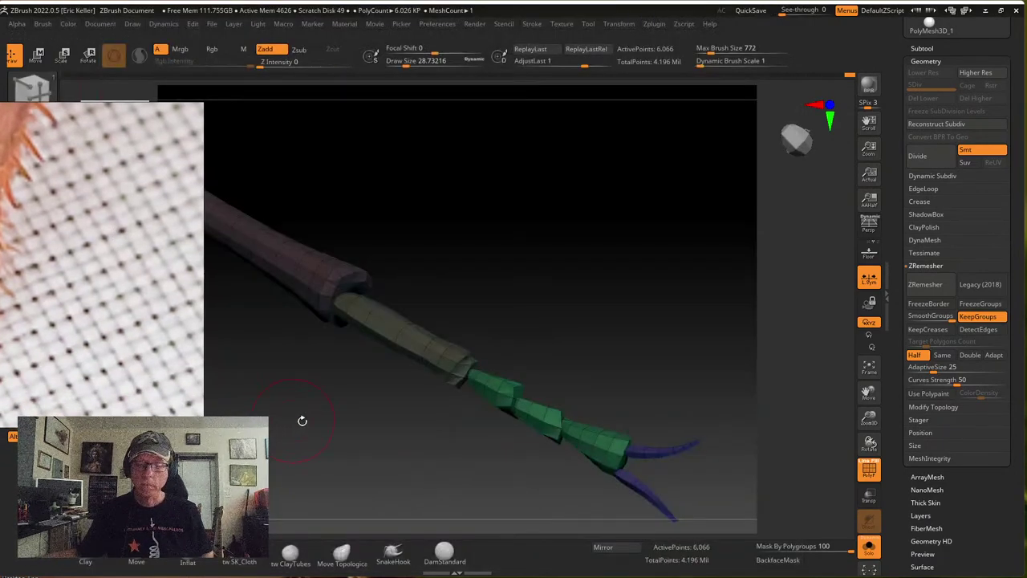
{"action": "key", "text": "s"}
{"action": "left_click", "coordinate": [425, 425]}
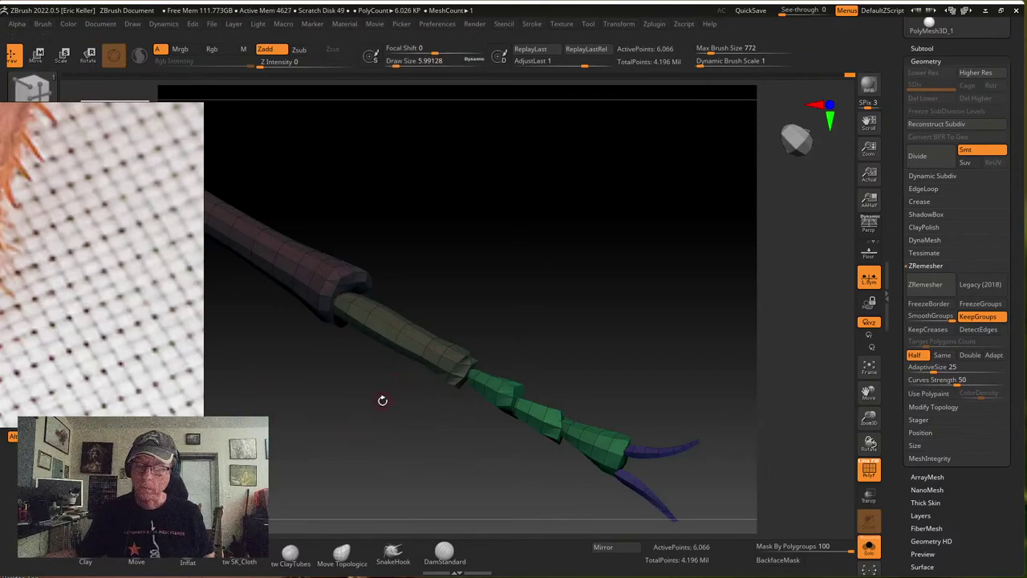
Insert single edge loops along the slender olive leg segment just above the green foot segments
{"action": "mouse_move", "coordinate": [381, 400]}
{"action": "left_mouse_down", "text": "alt"}
{"action": "mouse_move", "coordinate": [394, 407]}
{"action": "mouse_move", "coordinate": [363, 419]}
{"action": "mouse_move", "coordinate": [440, 399]}
{"action": "left_mouse_up", "text": "alt"}
{"action": "key", "text": "space"}
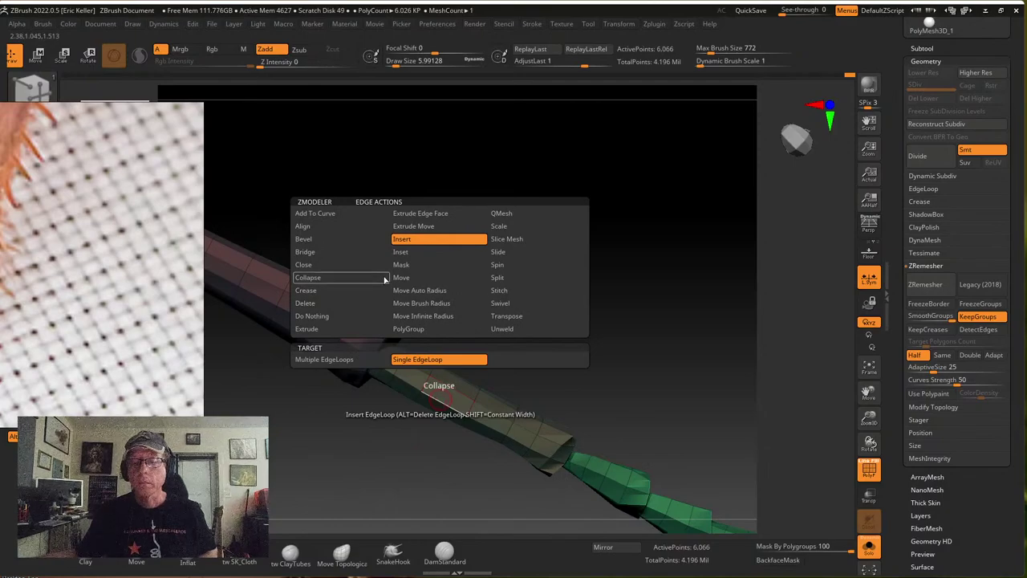
{"action": "left_click", "coordinate": [447, 403]}
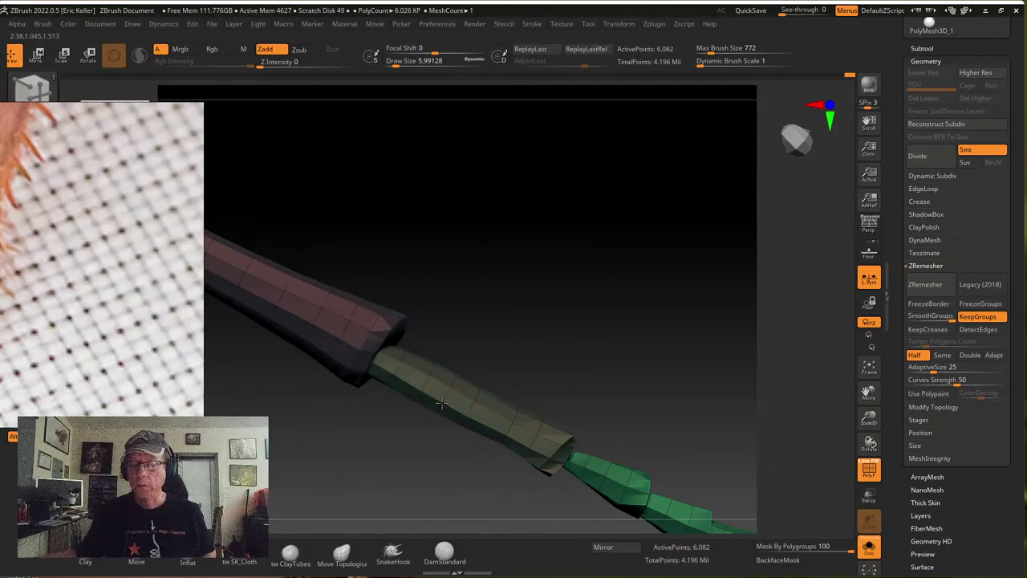
{"action": "left_click_drag", "start_coordinate": [447, 445], "coordinate": [353, 399], "text": "alt"}
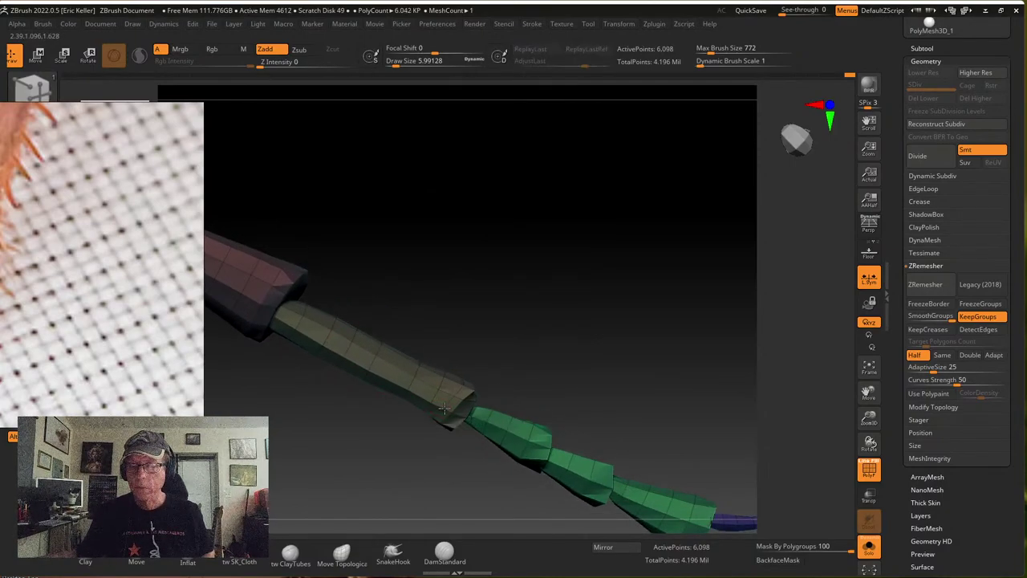
{"action": "left_click", "coordinate": [440, 408]}
{"action": "right_click_drag", "start_coordinate": [440, 408], "coordinate": [541, 413]}
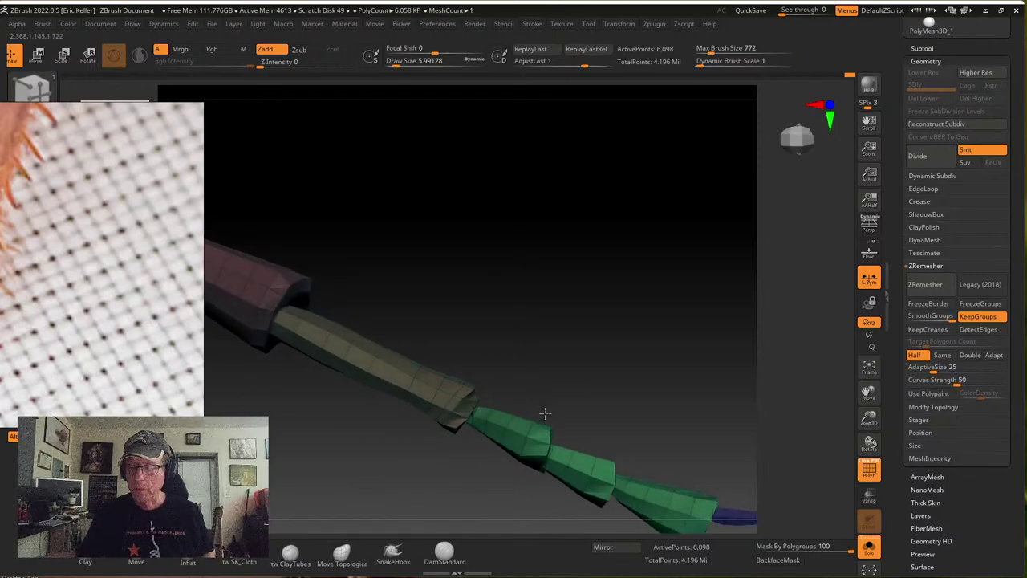
Insert extra edge loops around the first and second green foot segments
{"action": "left_click", "coordinate": [542, 442]}
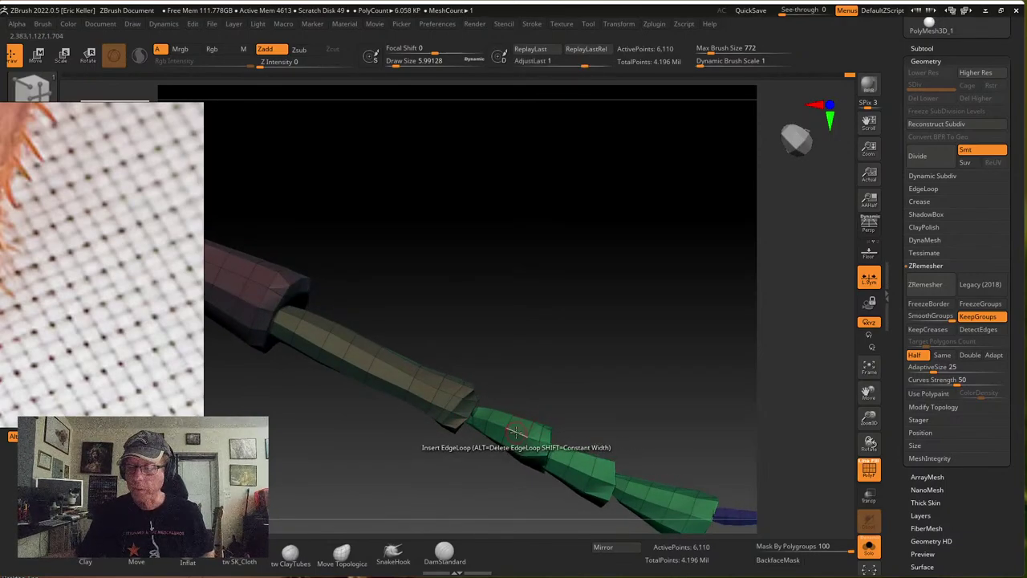
{"action": "left_click", "coordinate": [538, 441]}
{"action": "right_click_drag", "start_coordinate": [554, 406], "coordinate": [498, 379]}
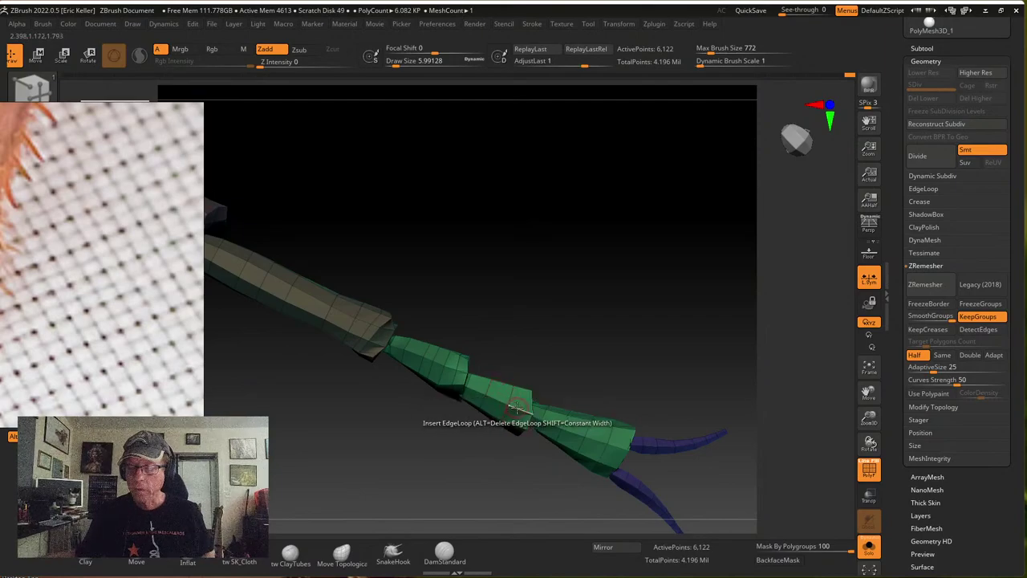
{"action": "left_click", "coordinate": [499, 402]}
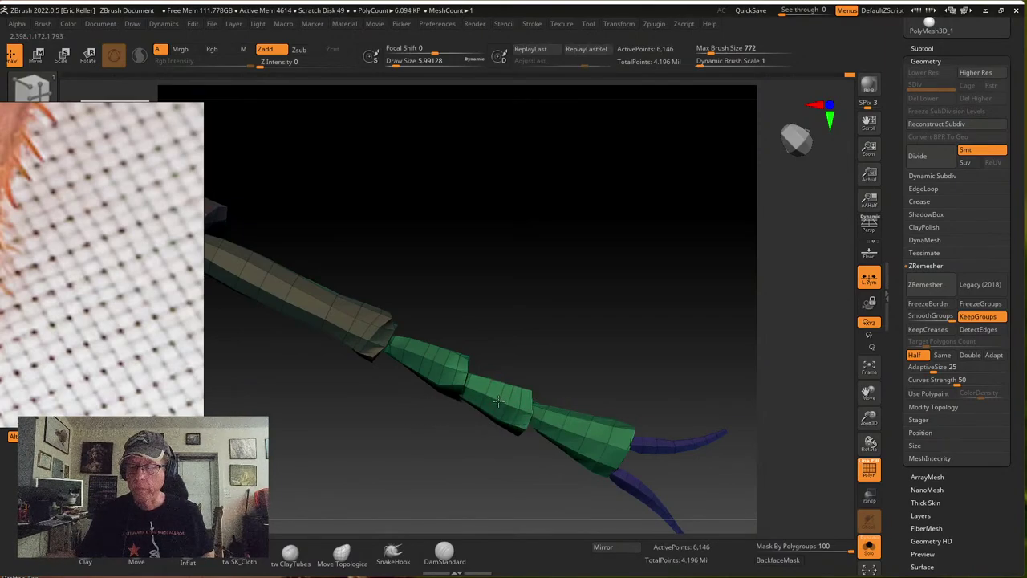
Insert edge loops along the last green foot segment, next to the claws
{"action": "right_click_drag", "start_coordinate": [597, 377], "coordinate": [525, 348], "text": "alt"}
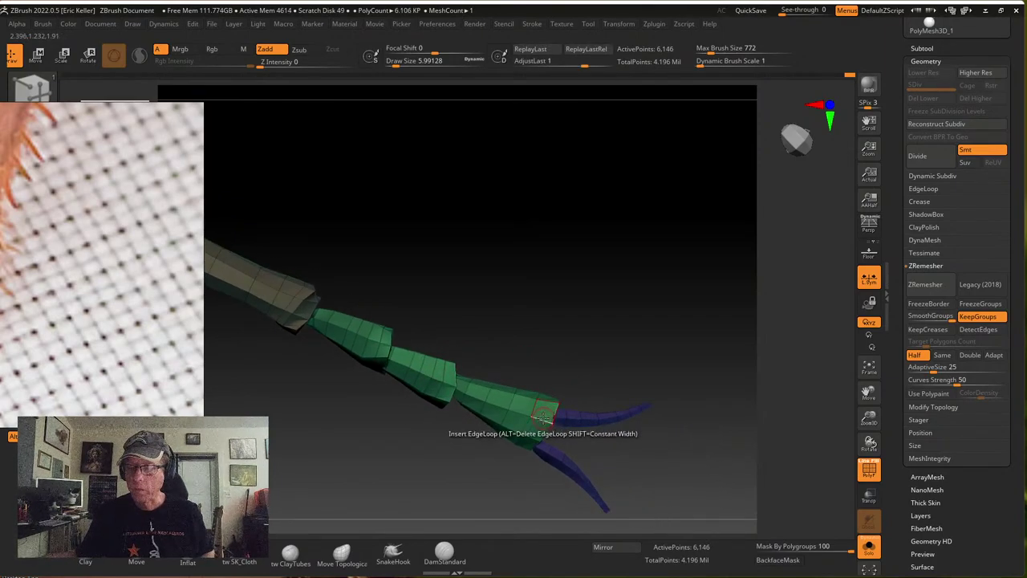
{"action": "left_click", "coordinate": [541, 418]}
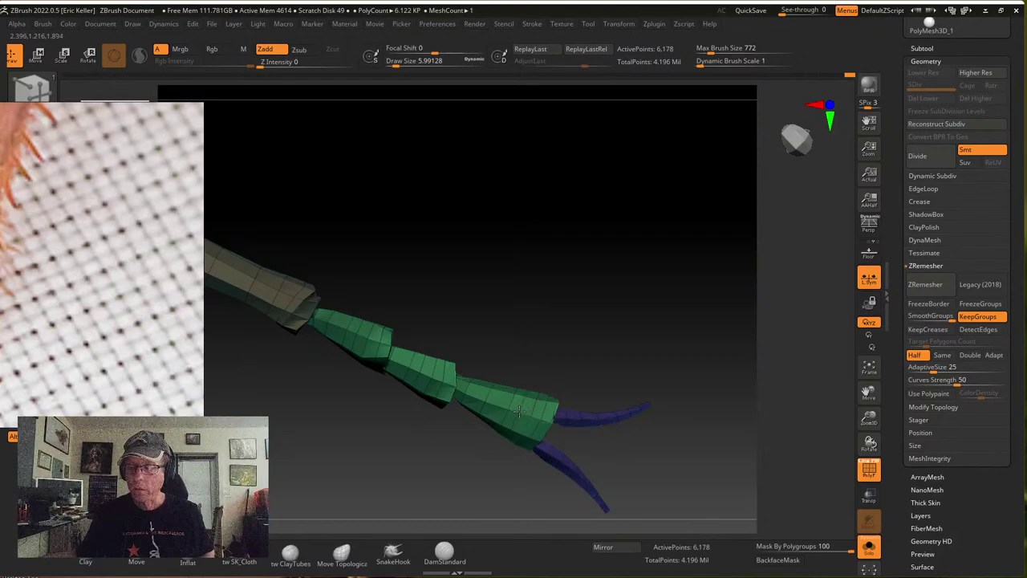
{"action": "left_click", "coordinate": [518, 411]}
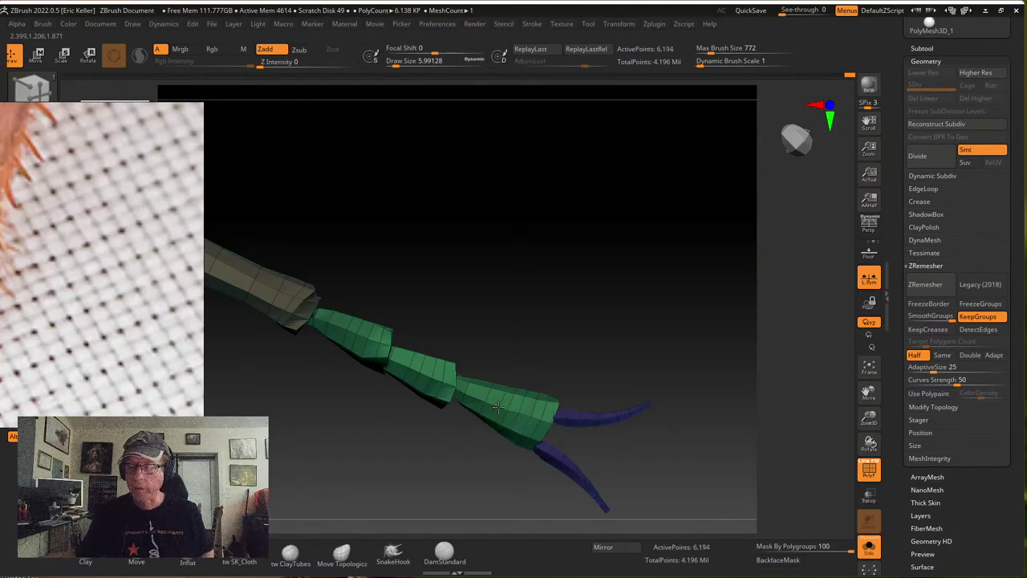
{"action": "right_click_drag", "start_coordinate": [495, 407], "coordinate": [562, 425]}
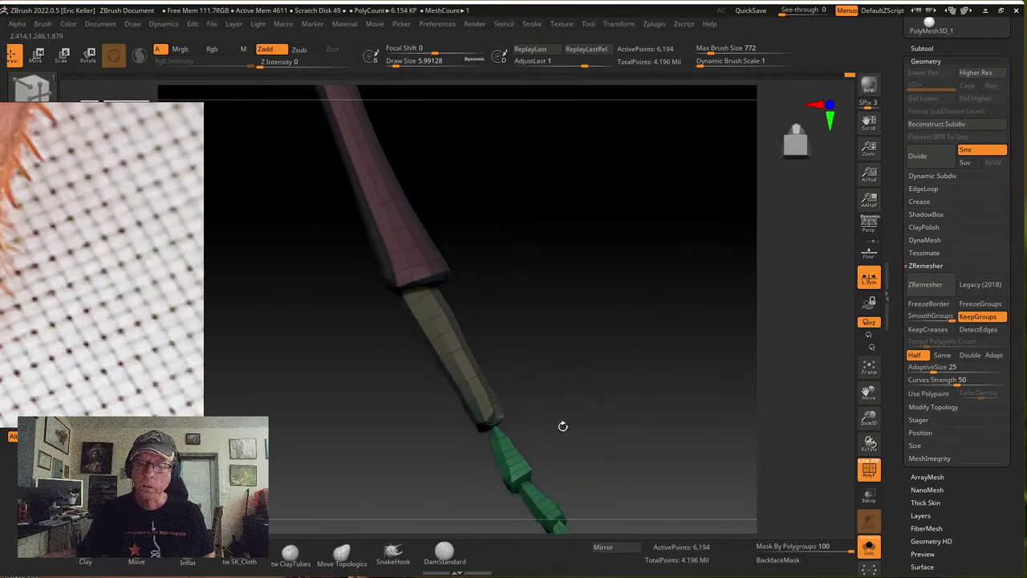
Set ZModeler's edge action to Delete with EdgeLoop Complete and thin out edge loops on the knee half of the thick upper leg segment
{"action": "right_click_drag", "start_coordinate": [493, 351], "coordinate": [521, 385]}
{"action": "right_click_drag", "start_coordinate": [474, 136], "coordinate": [426, 367], "text": "alt"}
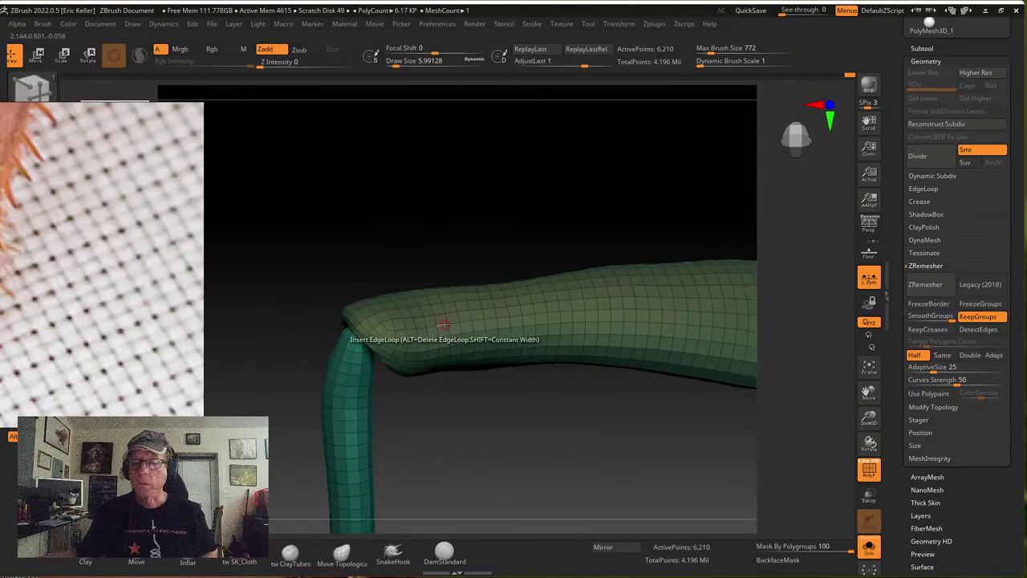
{"action": "key", "text": "space"}
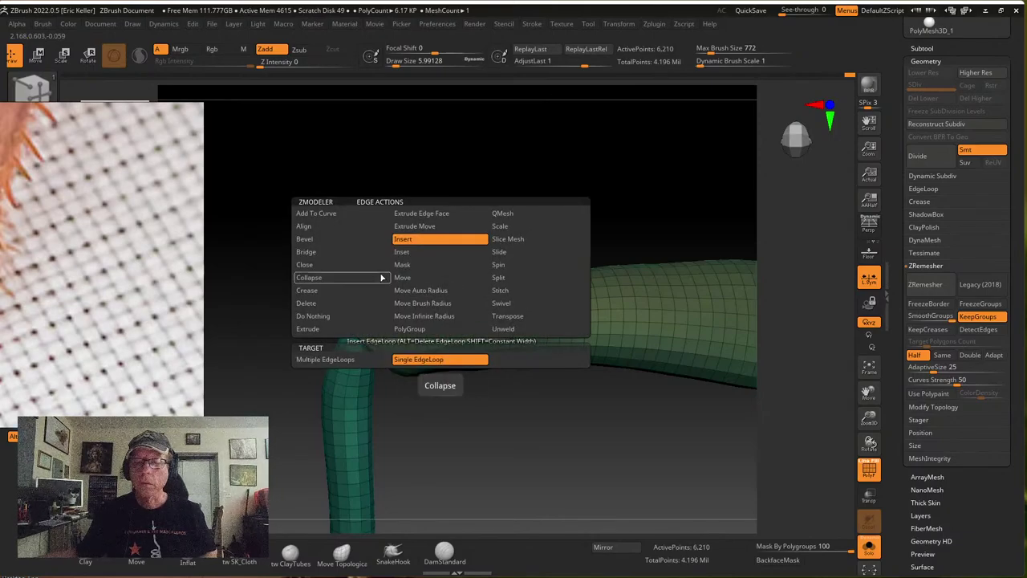
{"action": "left_click", "coordinate": [321, 302]}
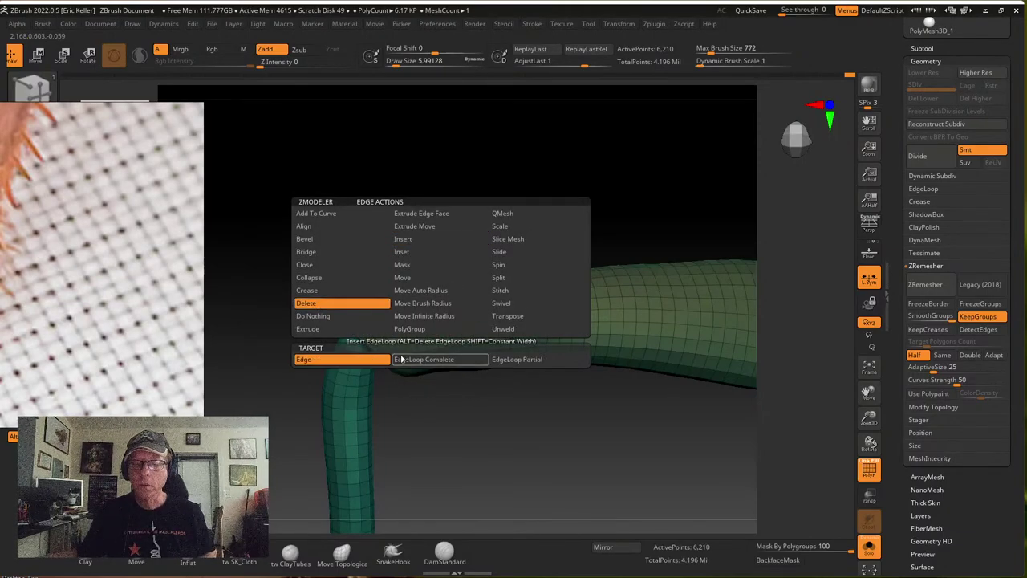
{"action": "left_click", "coordinate": [410, 360]}
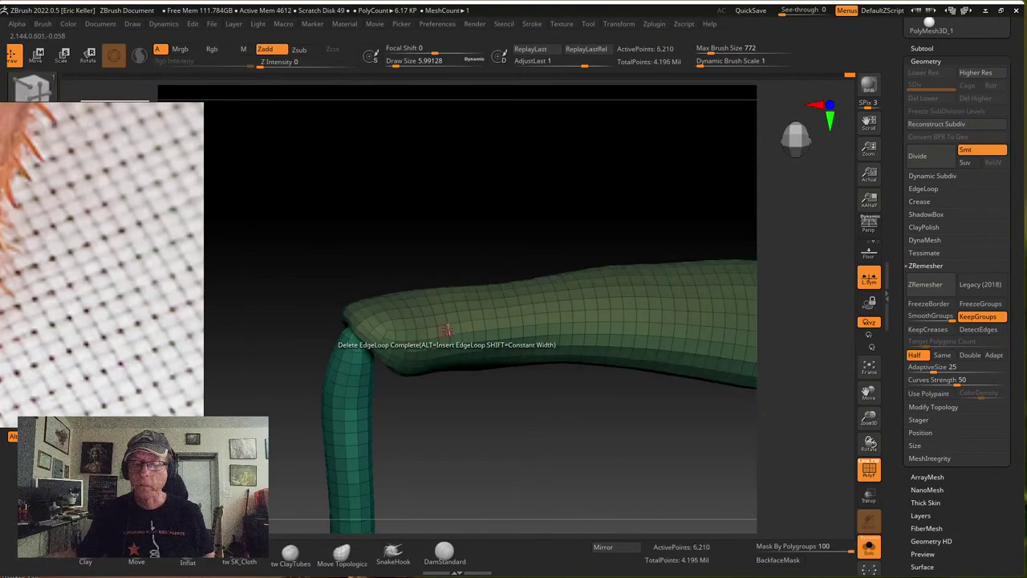
{"action": "left_click_drag", "start_coordinate": [507, 392], "coordinate": [403, 351]}
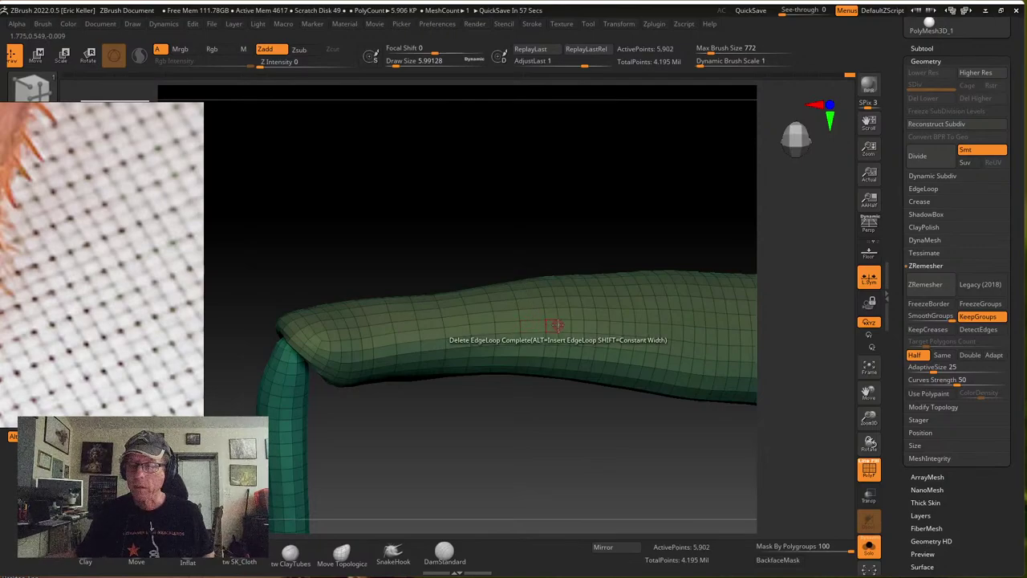
{"action": "left_click", "coordinate": [558, 325]}
{"action": "left_click_drag", "start_coordinate": [580, 404], "coordinate": [472, 404], "text": "alt"}
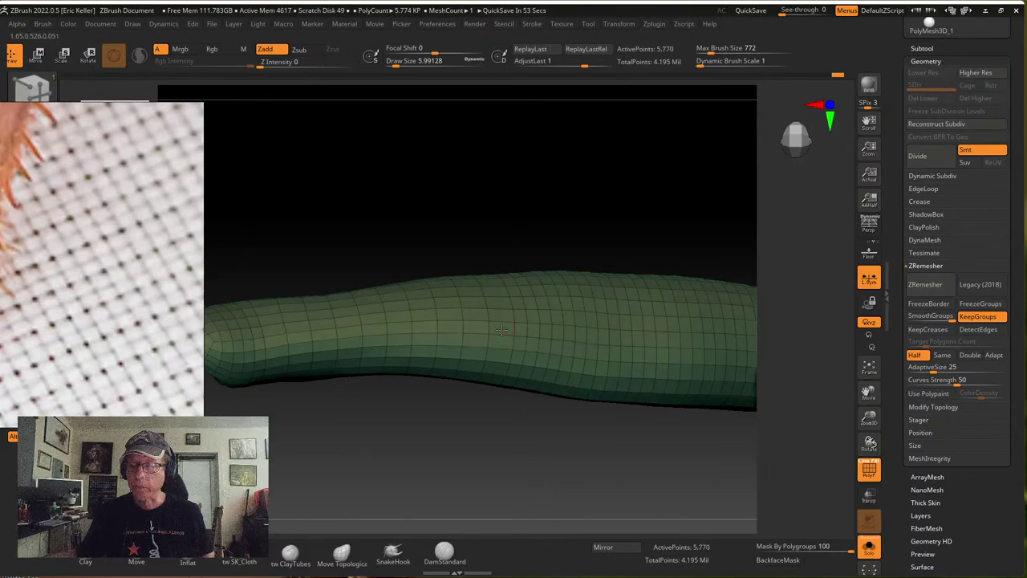
Thin out the edge loops along the body half of the thick green upper leg segment
{"action": "left_click", "coordinate": [552, 332]}
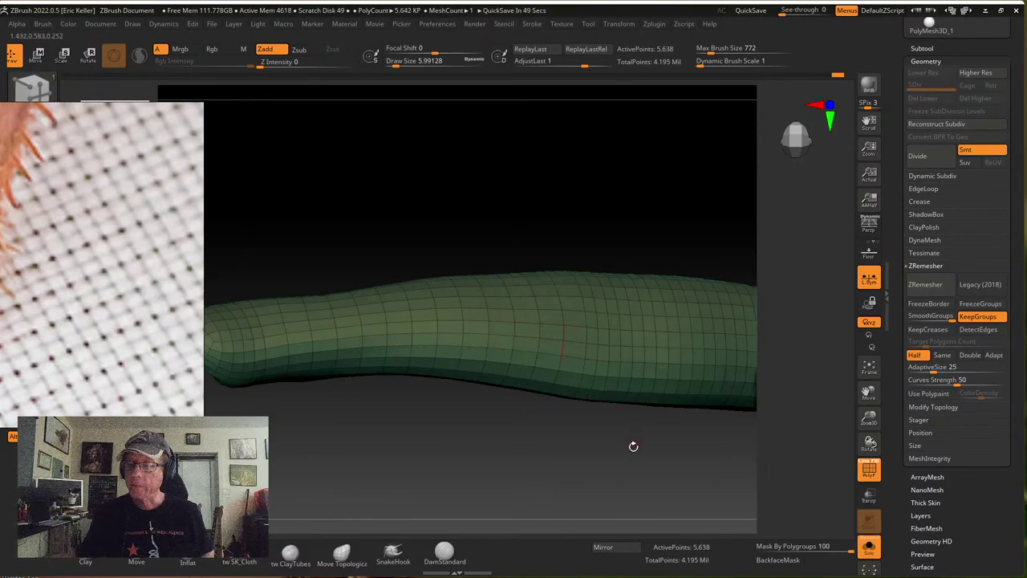
{"action": "left_click_drag", "start_coordinate": [633, 446], "coordinate": [544, 428]}
{"action": "left_click", "coordinate": [528, 338]}
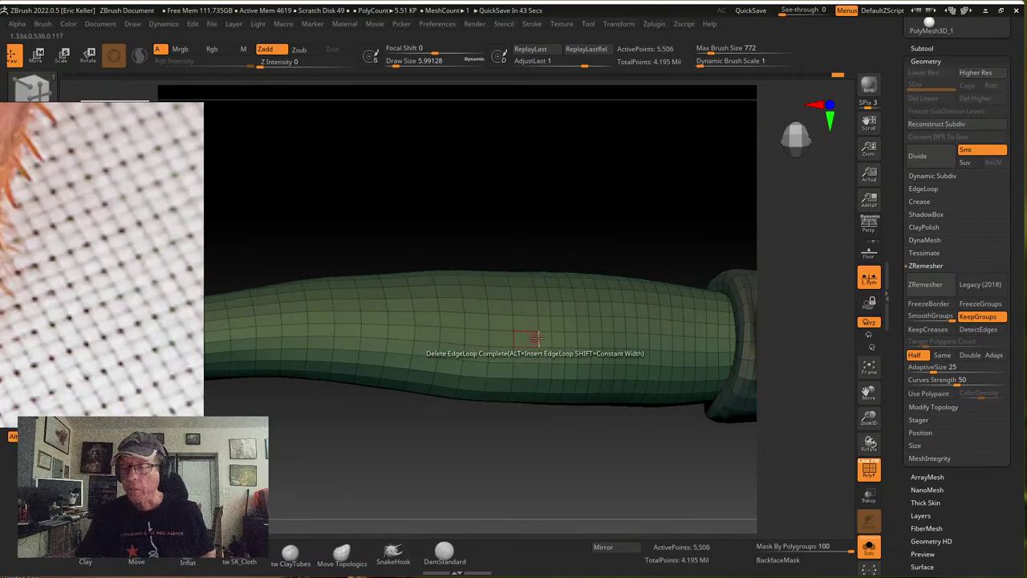
{"action": "left_click", "coordinate": [552, 337]}
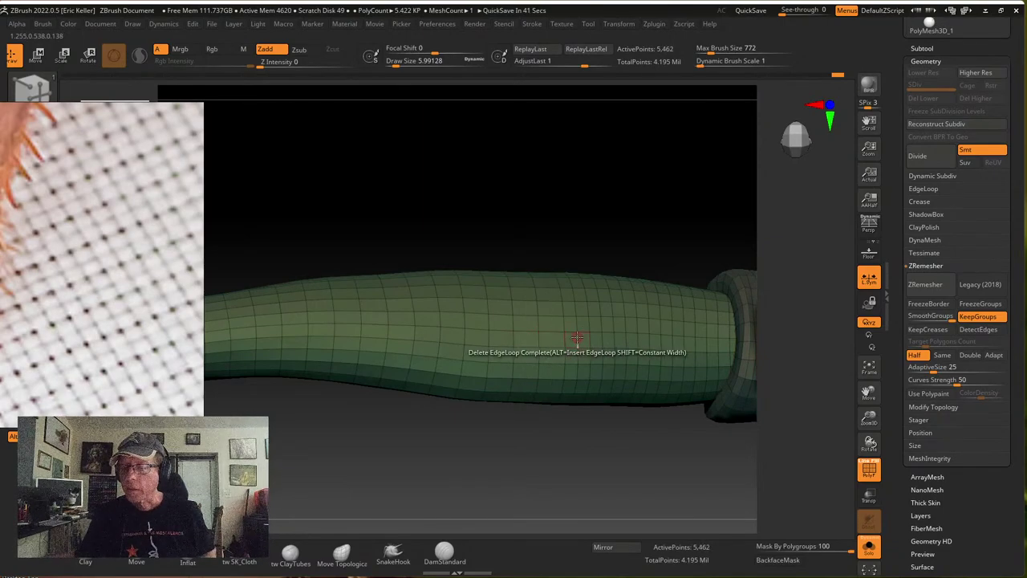
{"action": "left_click", "coordinate": [650, 342]}
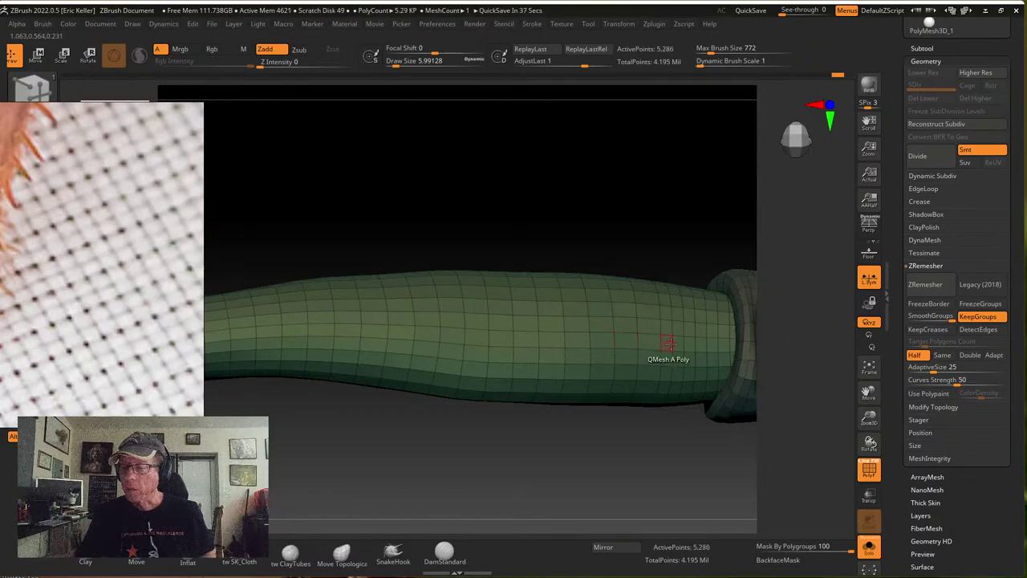
{"action": "left_click", "coordinate": [671, 343]}
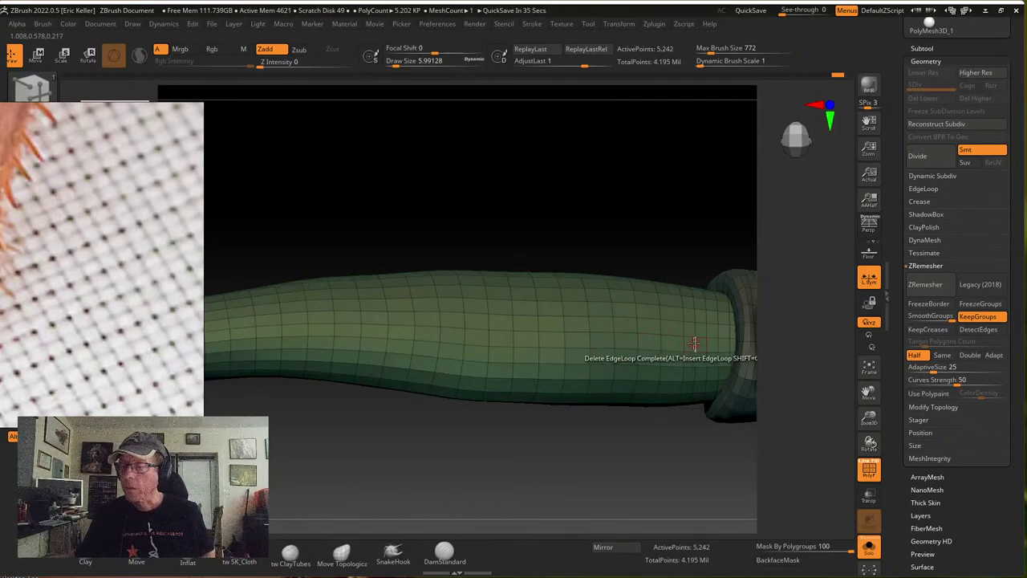
{"action": "left_click", "coordinate": [694, 346]}
{"action": "left_click", "coordinate": [718, 345]}
{"action": "left_click_drag", "start_coordinate": [677, 432], "coordinate": [593, 421]}
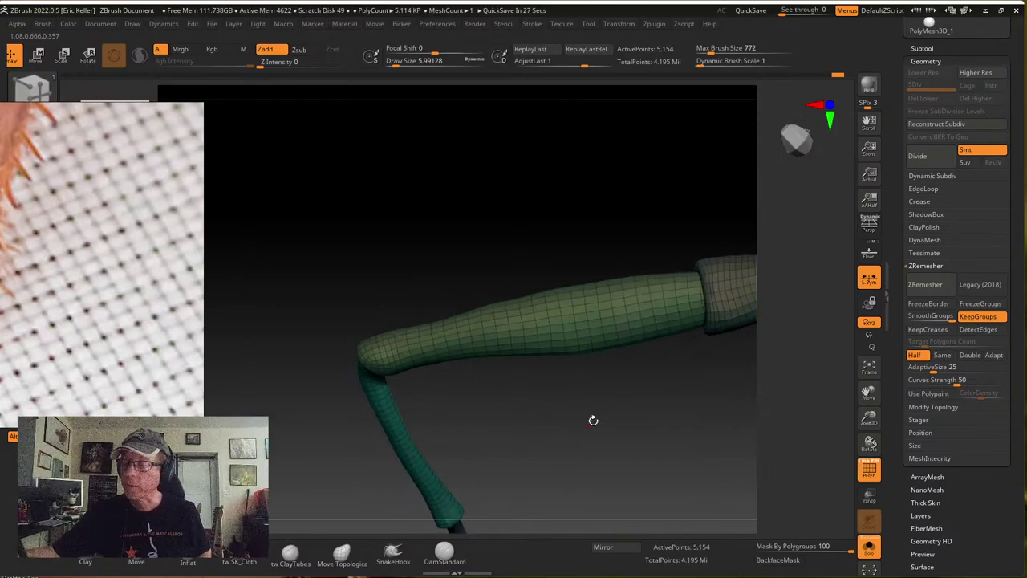
Delete edge loops along the tapered brown base segment of the leg, including one near its flared rim
{"action": "left_click_drag", "start_coordinate": [722, 458], "coordinate": [617, 433]}
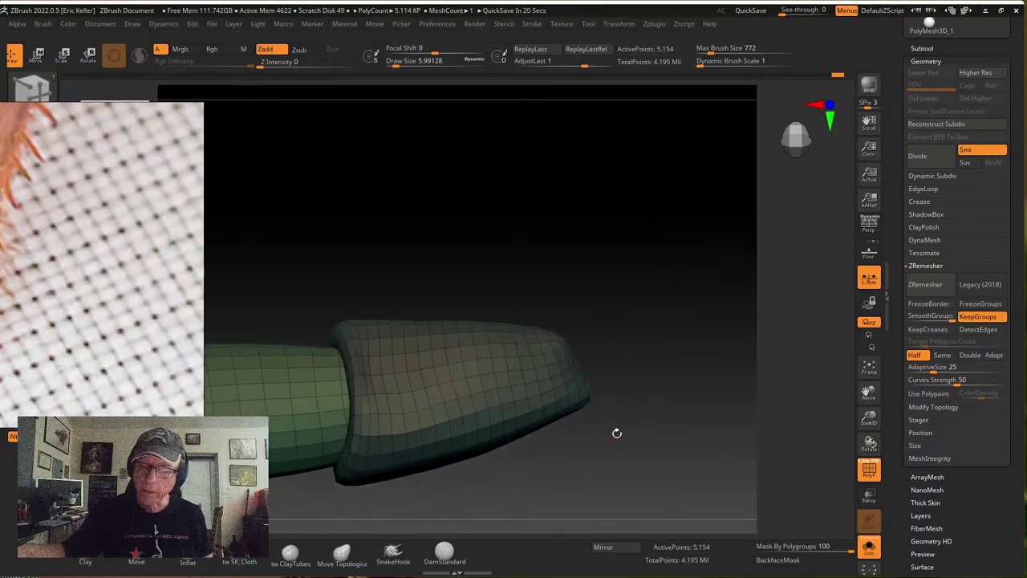
{"action": "left_click", "coordinate": [422, 403]}
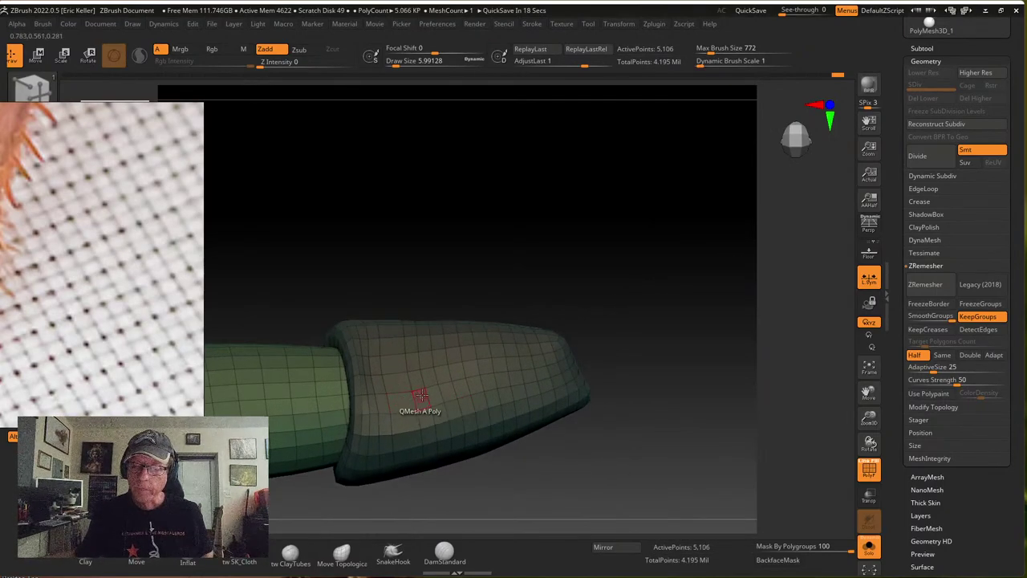
{"action": "left_click", "coordinate": [447, 387]}
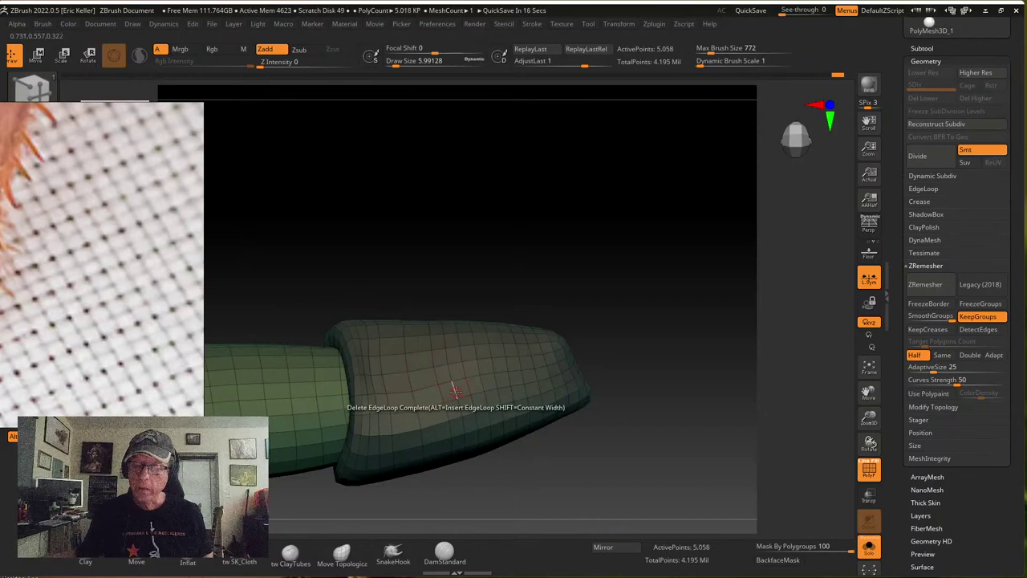
{"action": "left_click", "coordinate": [512, 379]}
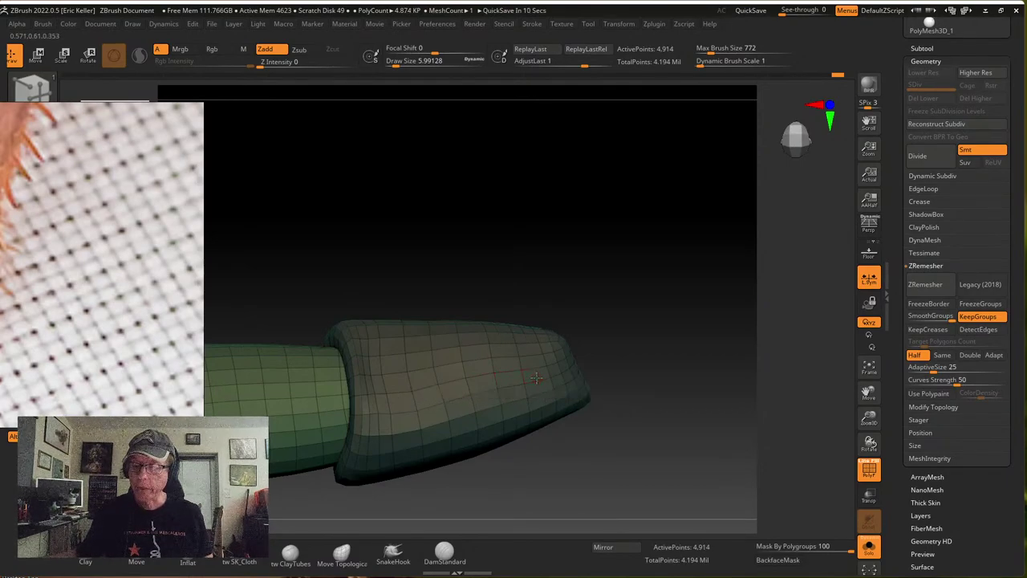
{"action": "left_click", "coordinate": [539, 379]}
{"action": "mouse_move", "coordinate": [609, 323]}
{"action": "left_mouse_down"}
{"action": "mouse_move", "coordinate": [610, 413]}
{"action": "mouse_move", "coordinate": [519, 445]}
{"action": "mouse_move", "coordinate": [492, 425]}
{"action": "mouse_move", "coordinate": [533, 405]}
{"action": "left_mouse_up"}
{"action": "left_click", "coordinate": [357, 429]}
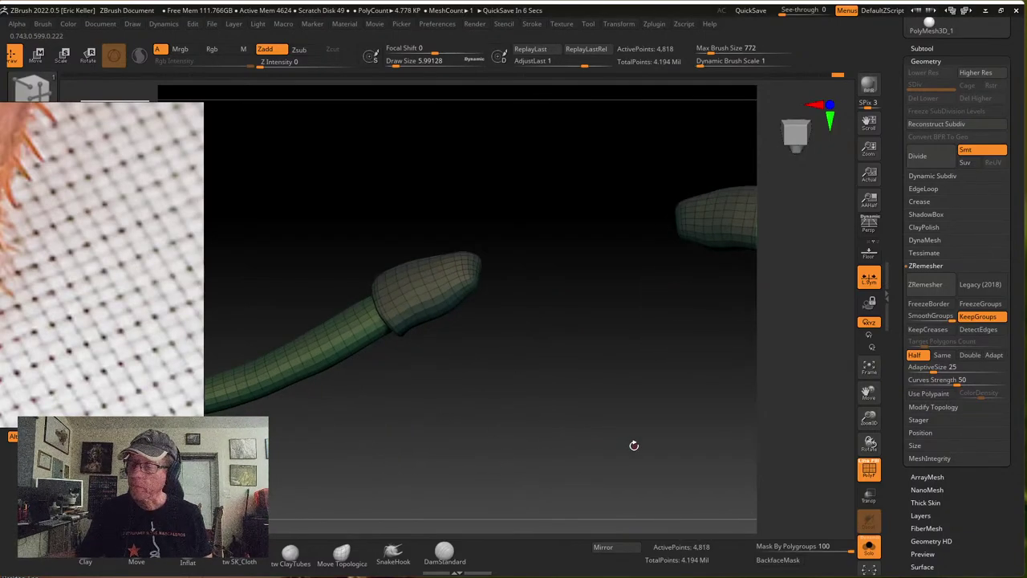
Turn off the wireframe display and bring the foot reference photo into view beside the whole legs for comparison
{"action": "left_click", "coordinate": [869, 469]}
{"action": "left_click_drag", "start_coordinate": [835, 463], "coordinate": [551, 408]}
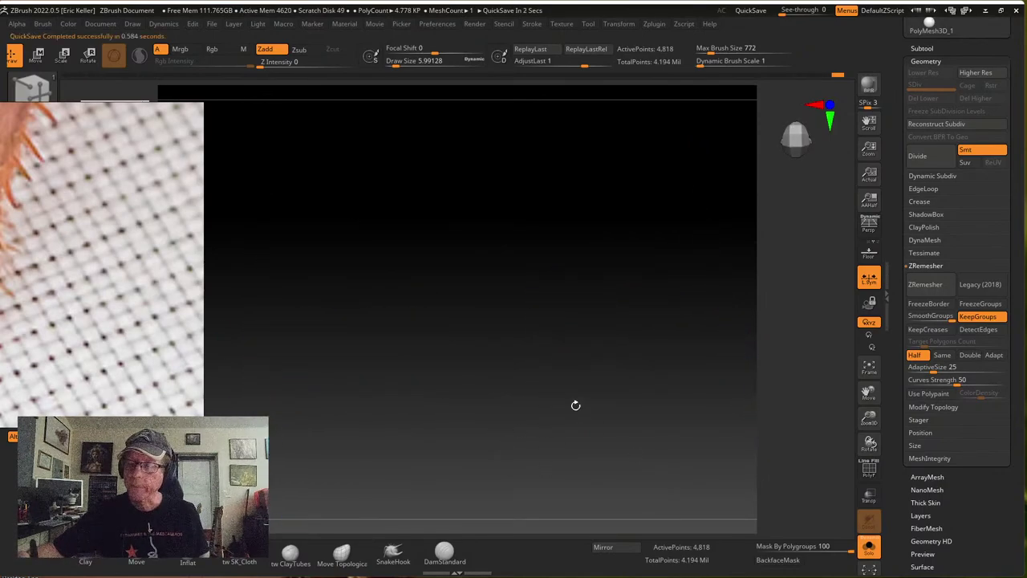
{"action": "left_click_drag", "start_coordinate": [562, 362], "coordinate": [551, 419]}
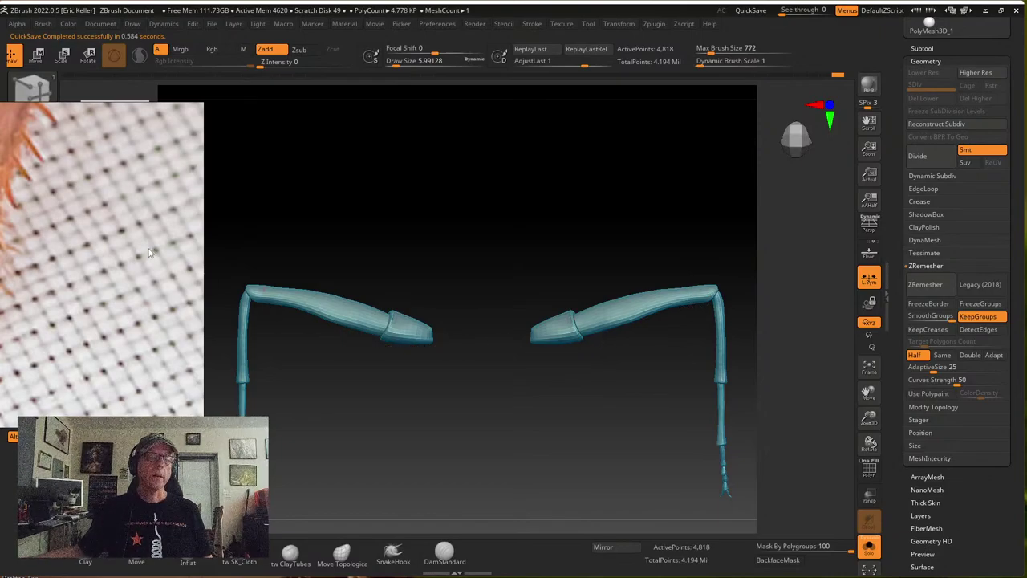
{"action": "left_click_drag", "start_coordinate": [151, 253], "coordinate": [388, 291]}
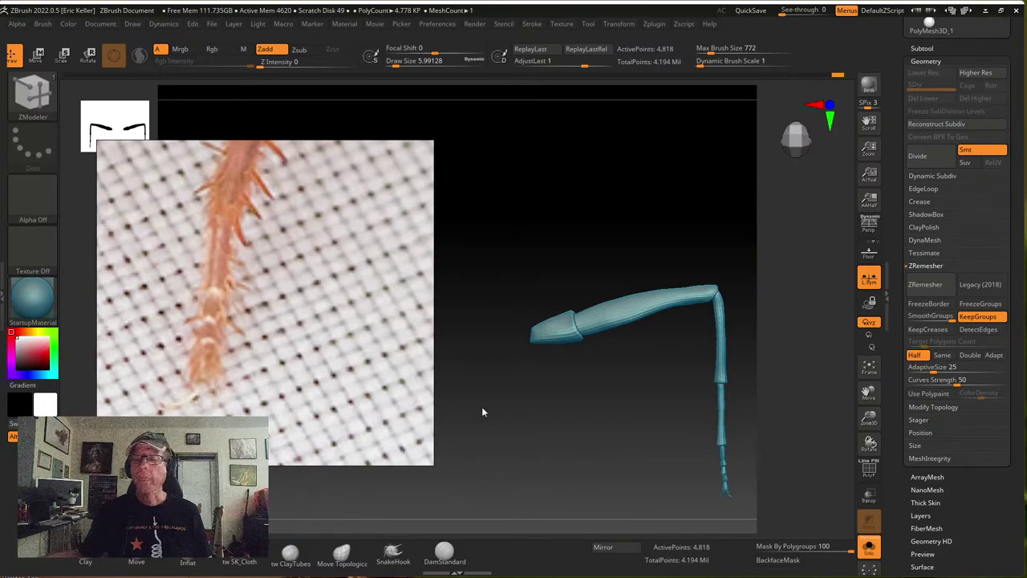
{"action": "left_click_drag", "start_coordinate": [482, 412], "coordinate": [511, 379]}
{"action": "mouse_move", "coordinate": [613, 396]}
{"action": "left_mouse_down"}
{"action": "mouse_move", "coordinate": [622, 374]}
{"action": "mouse_move", "coordinate": [562, 414]}
{"action": "mouse_move", "coordinate": [590, 391]}
{"action": "left_mouse_up"}
Subdivide the leg mesh up to level 4 and keep ZModeler as the active brush
{"action": "key", "text": "ctrl+d"}
{"action": "key", "text": "b"}
{"action": "key", "text": "z"}
{"action": "key", "text": "m"}
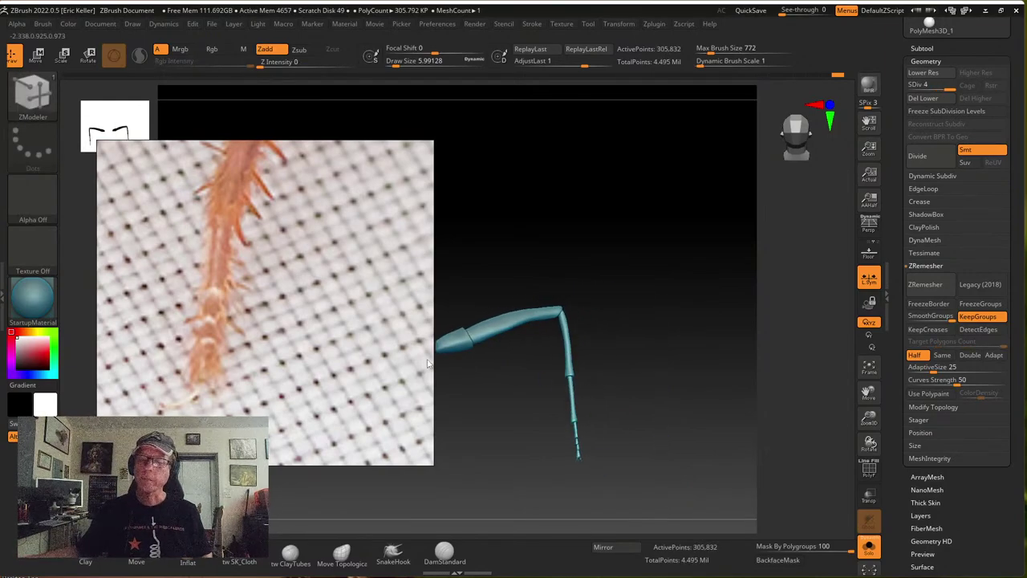
Compare the subdivided legs with the reference photo showing the leg segments near the body
{"action": "left_click_drag", "start_coordinate": [370, 334], "coordinate": [238, 324]}
{"action": "left_click_drag", "start_coordinate": [455, 425], "coordinate": [403, 414]}
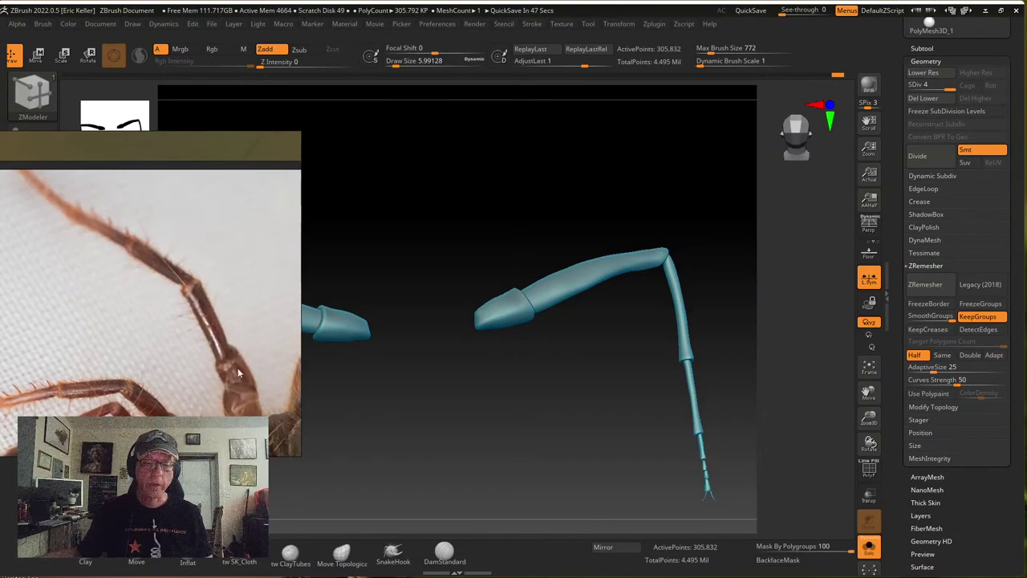
{"action": "left_click_drag", "start_coordinate": [471, 380], "coordinate": [477, 390]}
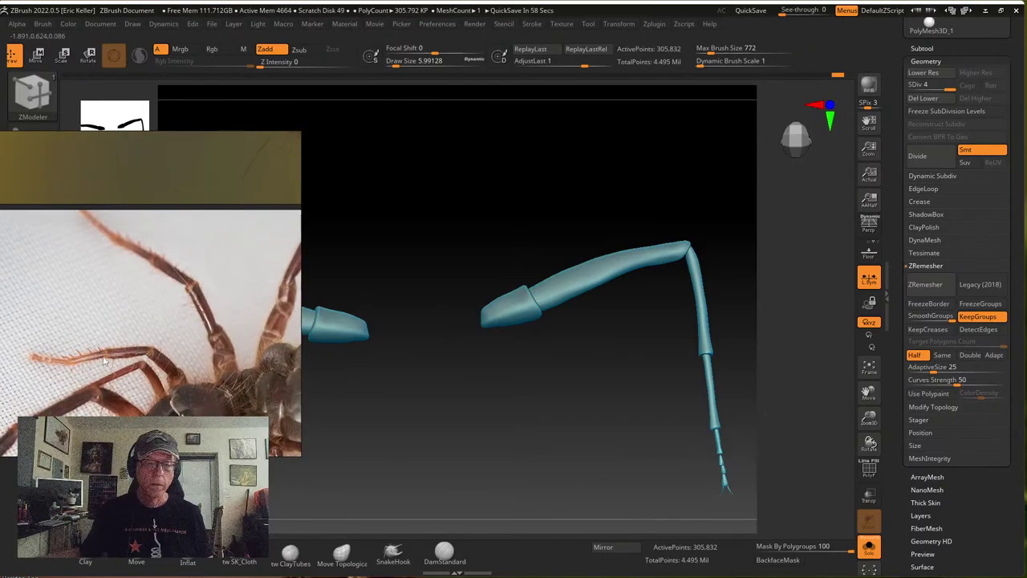
Step down from the high subdivision level and return the legs to the undivided mesh
{"action": "key", "text": "shift+d"}
{"action": "key", "text": "ctrl"}
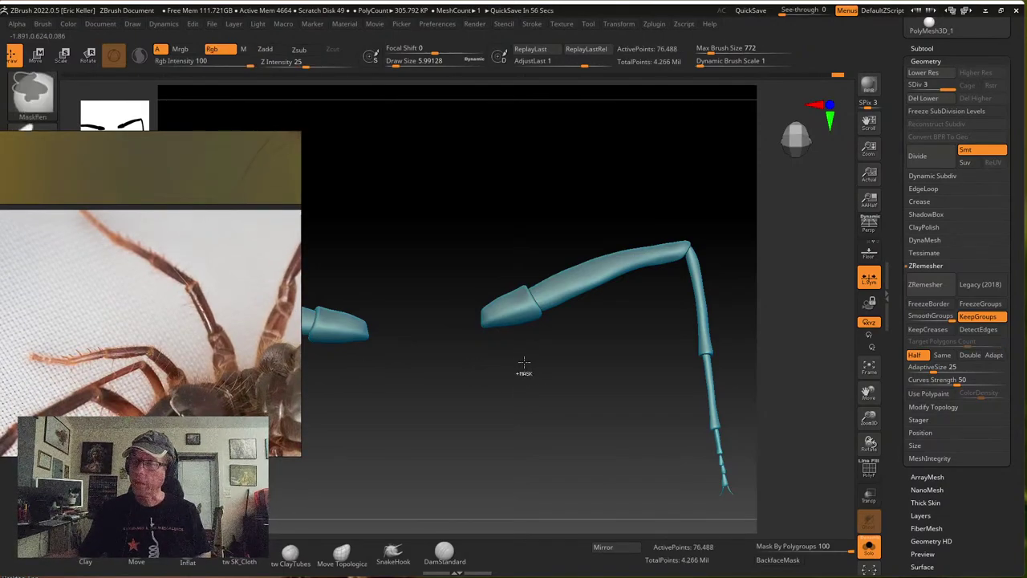
{"action": "key", "text": "shift+d"}
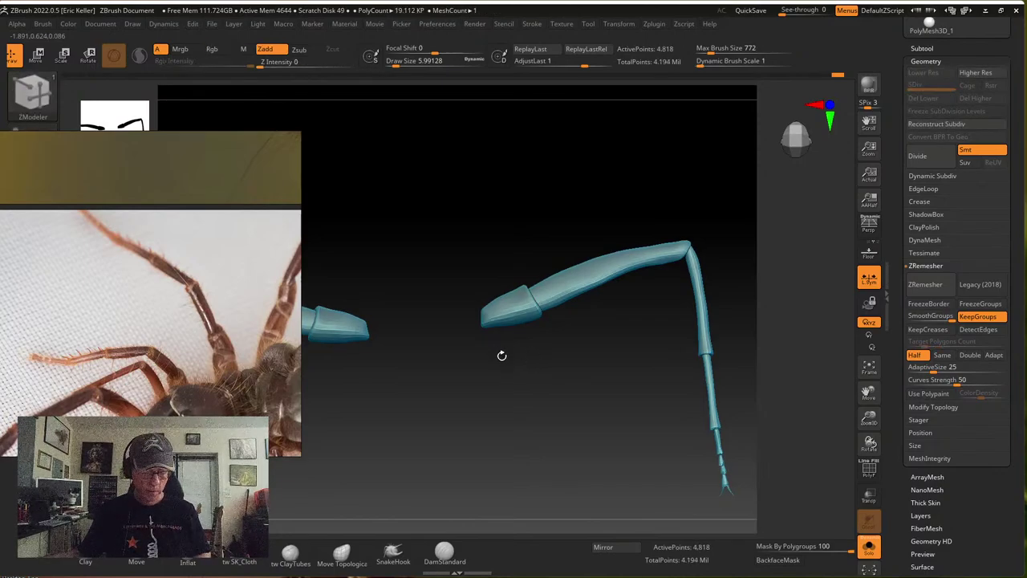
Mask everything except the leg's base segment and duplicate that segment toward the body with the move gizmo
{"action": "key", "text": "w"}
{"action": "left_click", "coordinate": [507, 320], "text": "ctrl"}
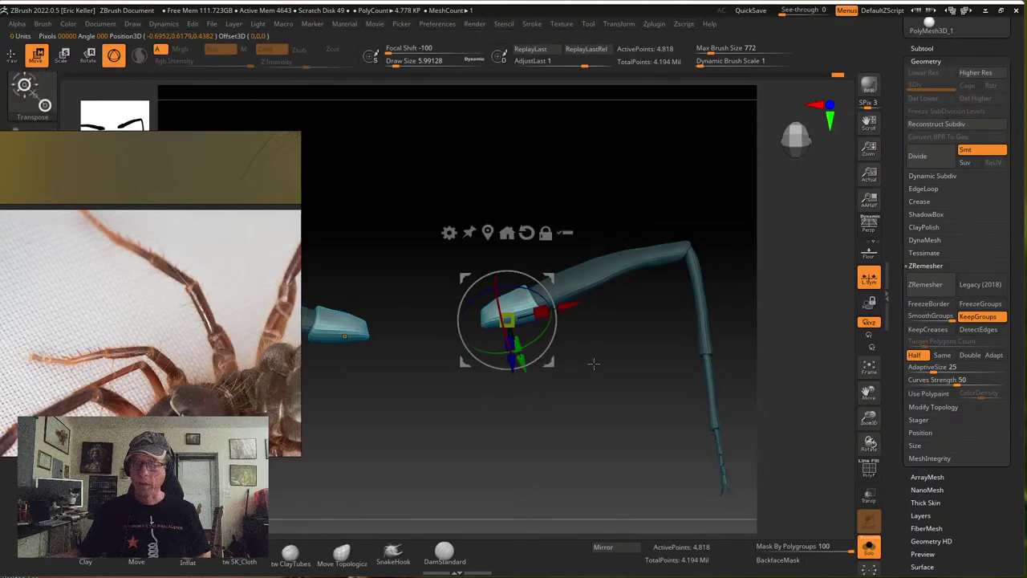
{"action": "left_click_drag", "start_coordinate": [594, 363], "coordinate": [554, 297], "text": "shift"}
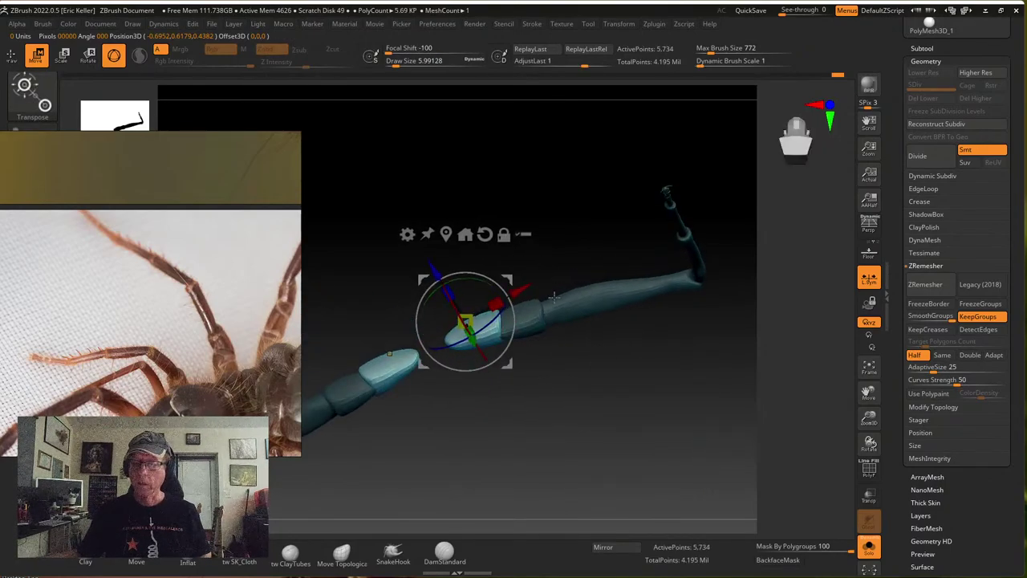
Show the whole spider and fit the duplicated base segment between the existing leg and its body socket
{"action": "left_click", "coordinate": [871, 549]}
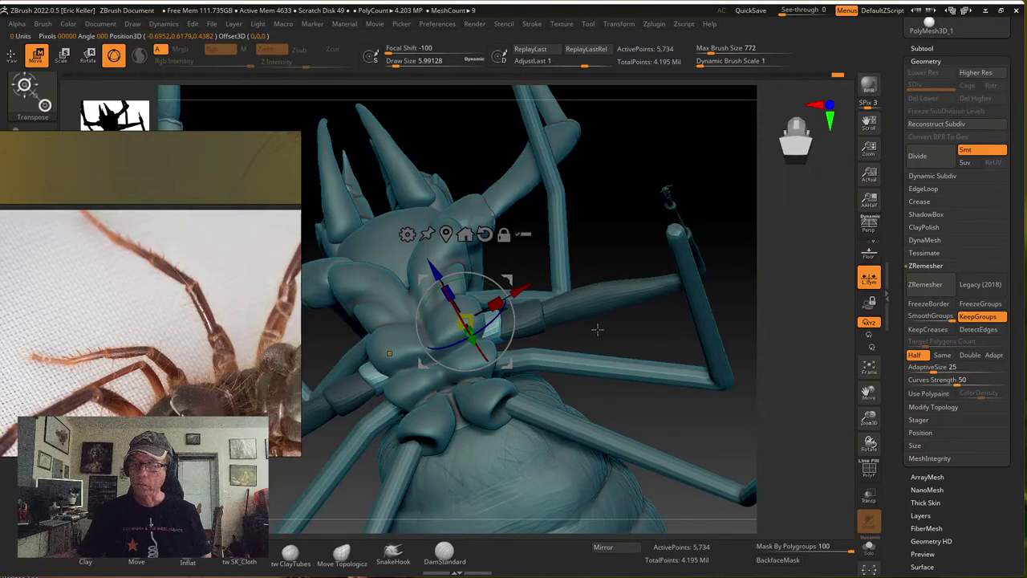
{"action": "left_click_drag", "start_coordinate": [597, 329], "coordinate": [520, 361]}
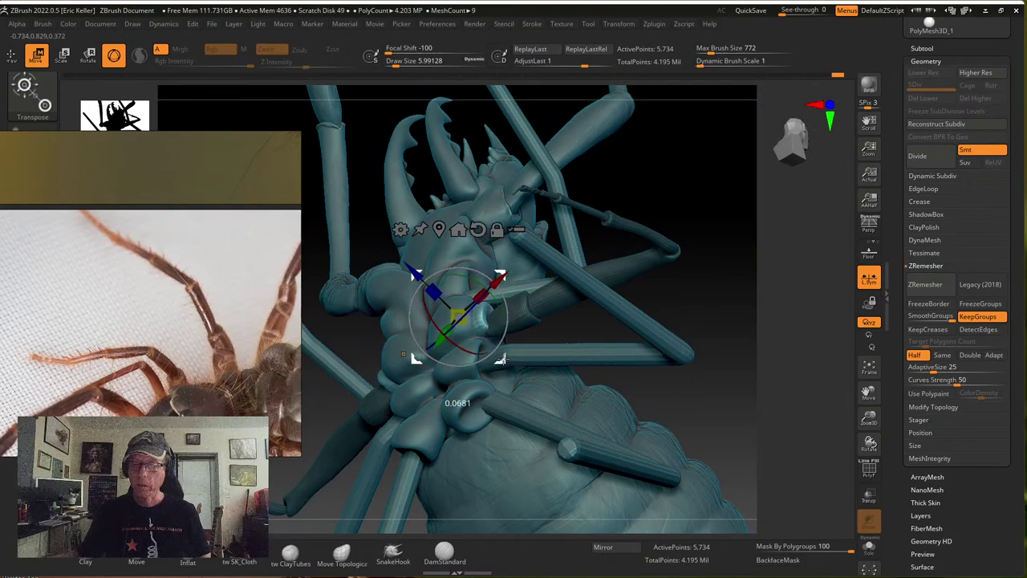
{"action": "left_click_drag", "start_coordinate": [561, 324], "coordinate": [483, 360]}
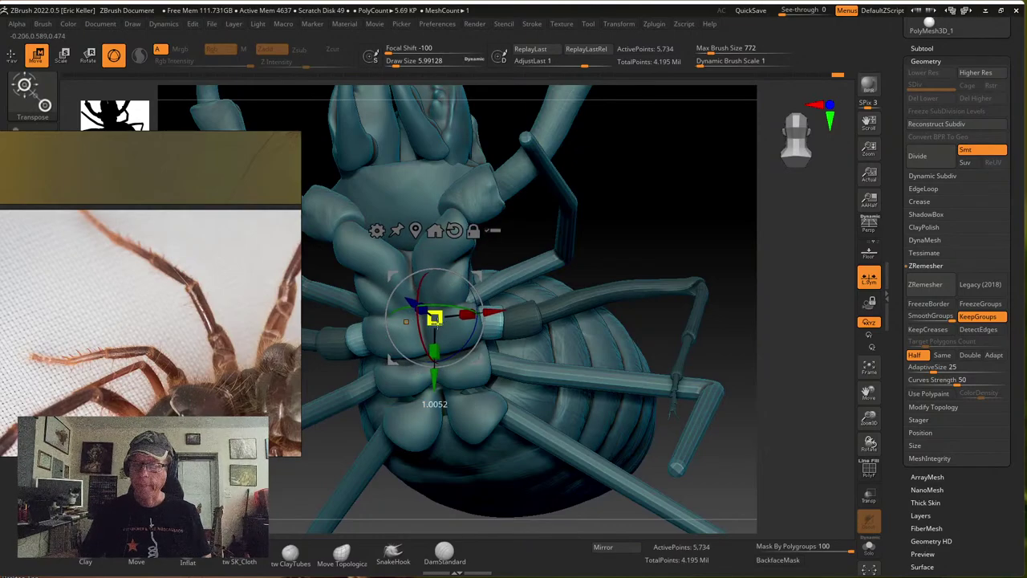
{"action": "left_click_drag", "start_coordinate": [452, 321], "coordinate": [454, 326]}
{"action": "left_click_drag", "start_coordinate": [642, 224], "coordinate": [589, 447]}
Isolate the legs, show their wireframe and give each separate leg piece its own polygroup with Auto Groups
{"action": "left_click", "coordinate": [869, 547]}
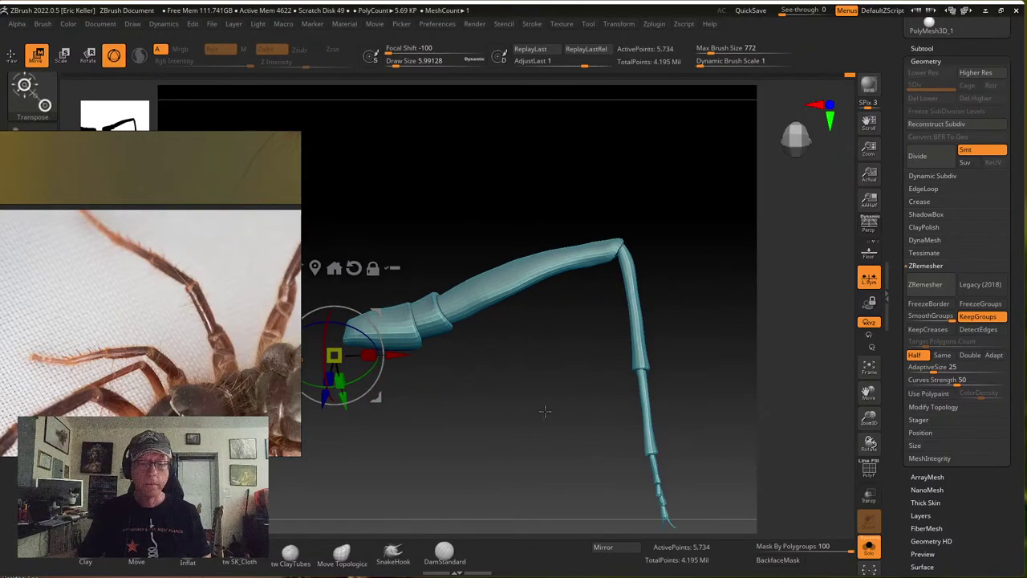
{"action": "left_click_drag", "start_coordinate": [335, 355], "coordinate": [303, 358], "text": "alt"}
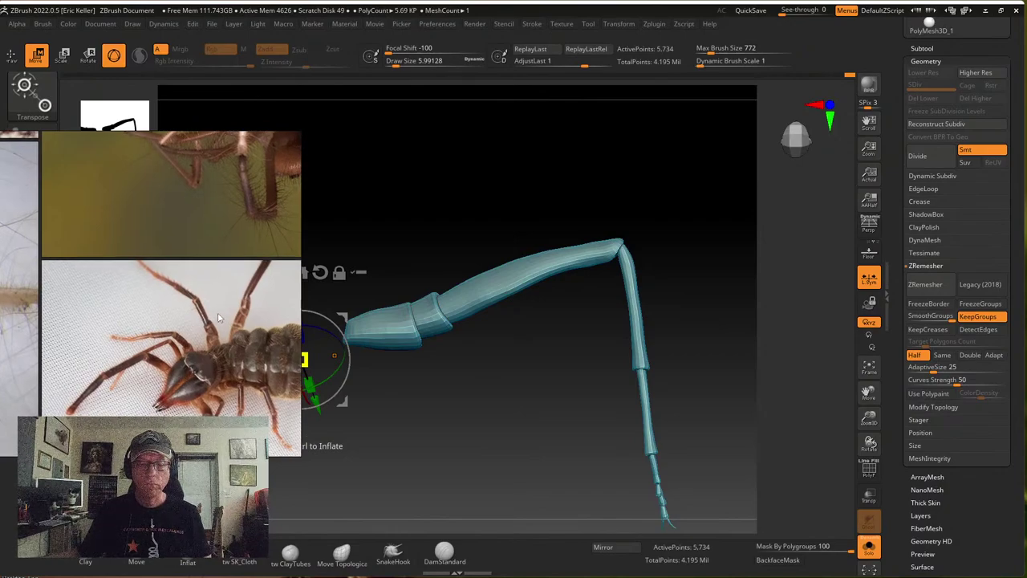
{"action": "left_click_drag", "start_coordinate": [501, 394], "coordinate": [446, 390]}
{"action": "left_click_drag", "start_coordinate": [510, 372], "coordinate": [545, 402]}
{"action": "key", "text": "shift+f"}
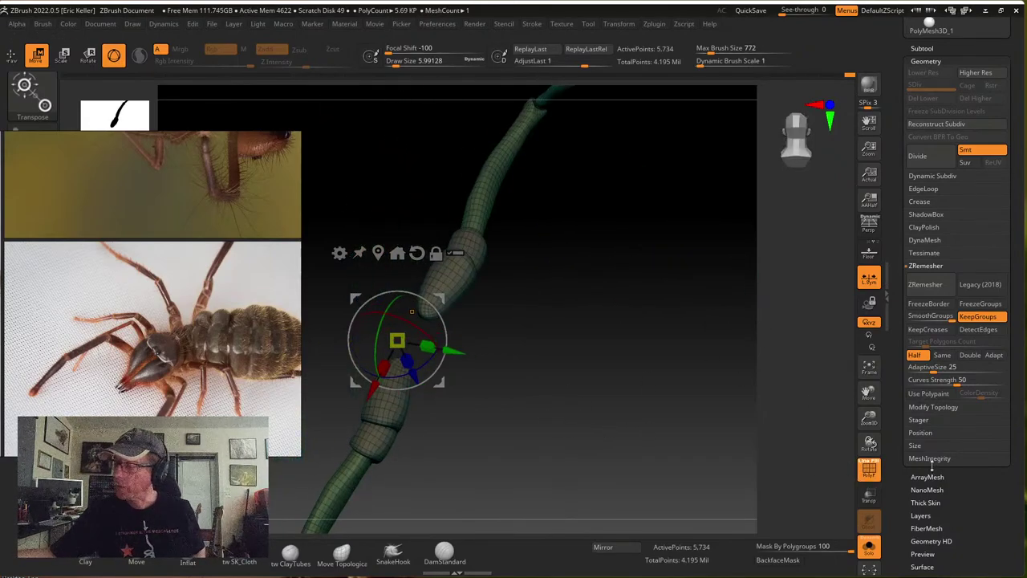
{"action": "scroll", "coordinate": [951, 487], "scroll_direction": "down", "scroll_amount": 3}
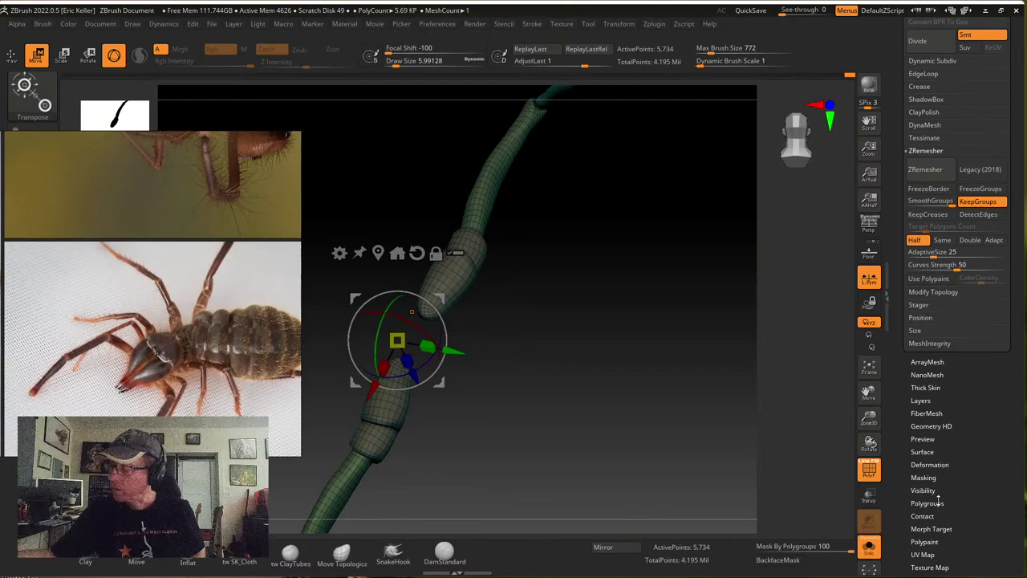
{"action": "left_click", "coordinate": [929, 503]}
{"action": "left_click", "coordinate": [927, 188]}
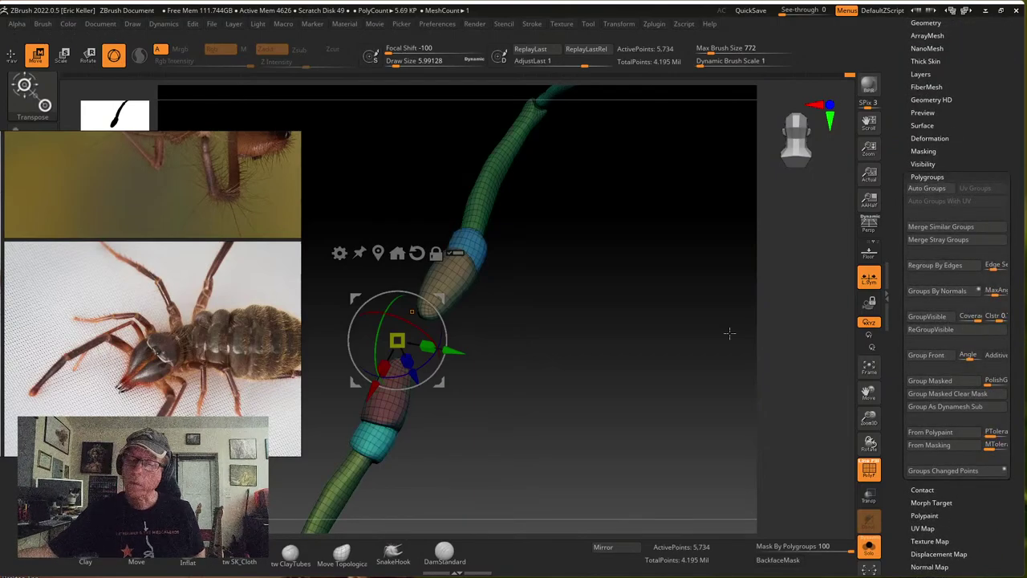
Apply Mirror And Weld from the Modify Topology options to the leg mesh
{"action": "scroll", "coordinate": [947, 264], "scroll_direction": "up", "scroll_amount": 2}
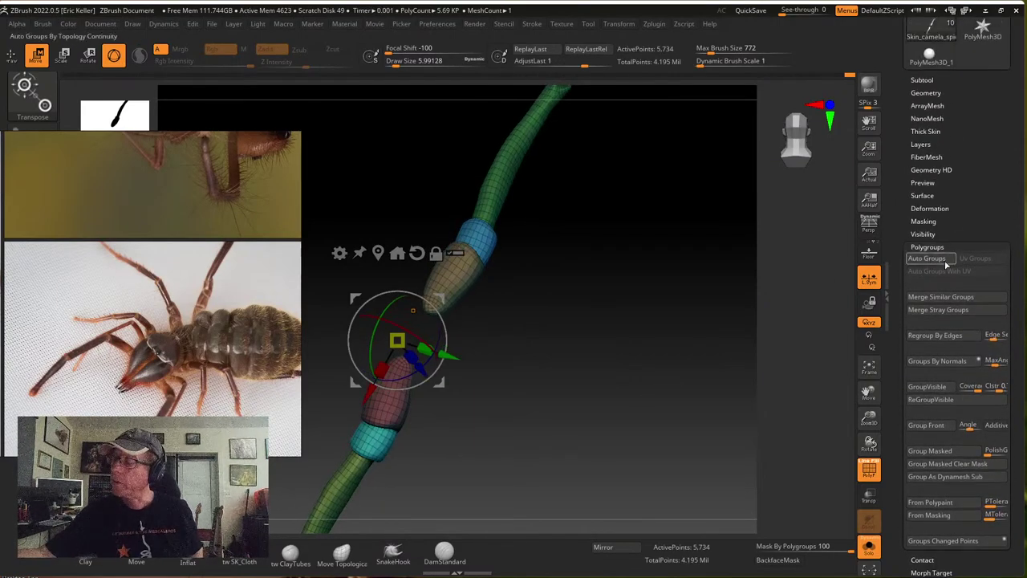
{"action": "scroll", "coordinate": [911, 273], "scroll_direction": "up", "scroll_amount": 3}
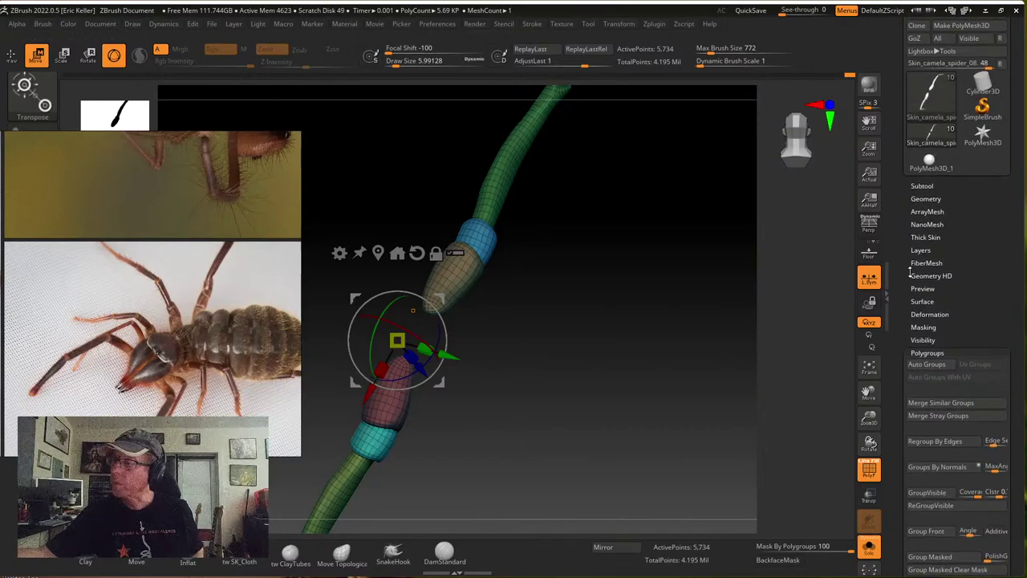
{"action": "left_click", "coordinate": [927, 198]}
{"action": "left_click", "coordinate": [927, 317]}
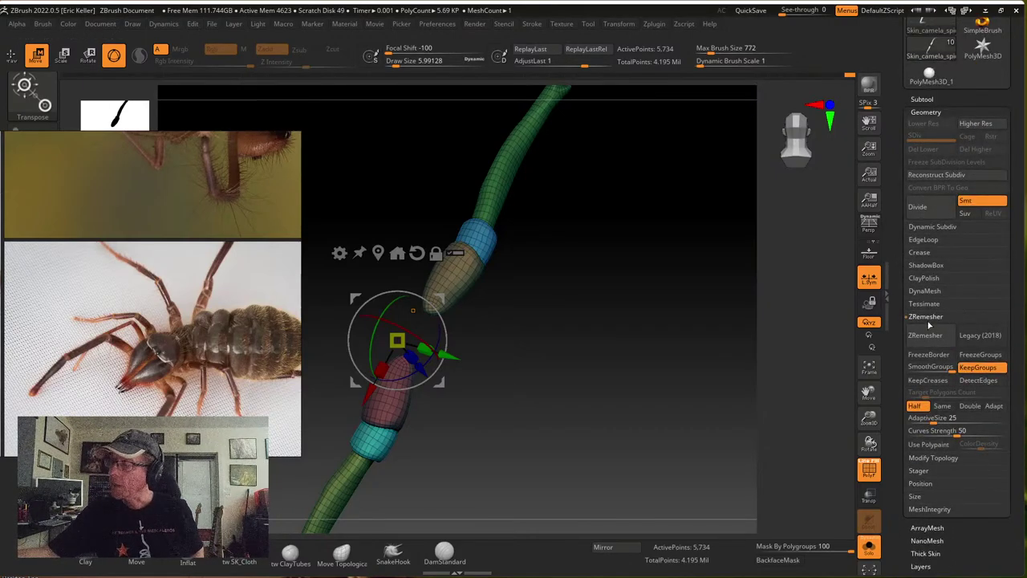
{"action": "left_click", "coordinate": [935, 458]}
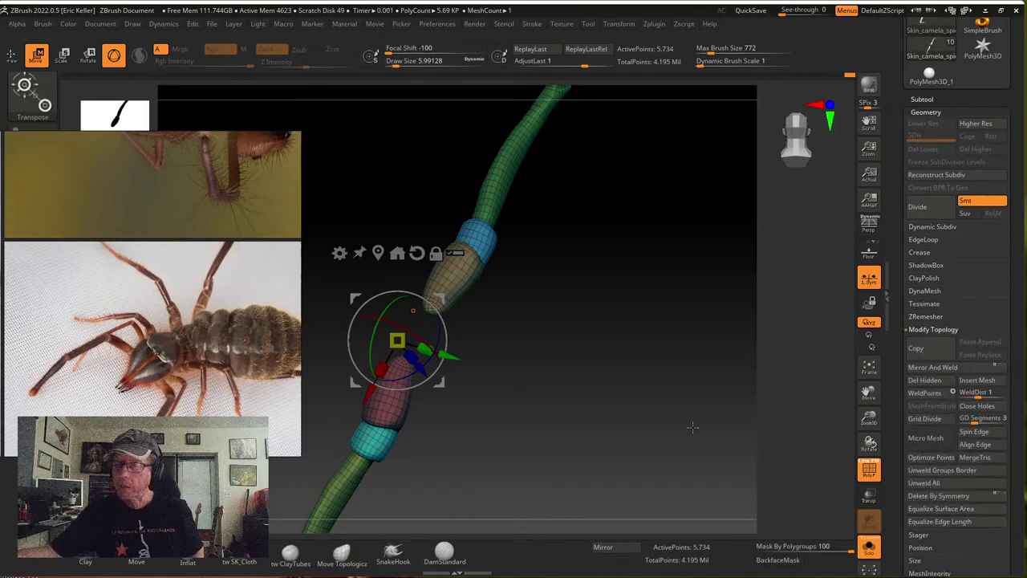
{"action": "left_click_drag", "start_coordinate": [594, 454], "coordinate": [627, 525]}
{"action": "left_click", "coordinate": [943, 367]}
Turn off the wireframe display and subdivide the legs to level 2
{"action": "left_click", "coordinate": [869, 472]}
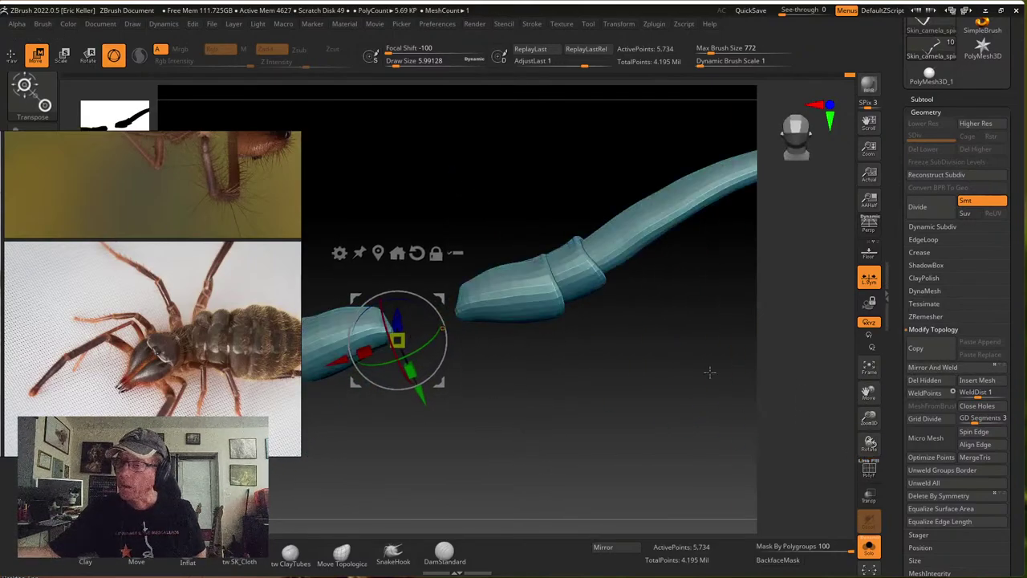
{"action": "left_click_drag", "start_coordinate": [706, 367], "coordinate": [619, 420]}
{"action": "key", "text": "d"}
{"action": "key", "text": "d"}
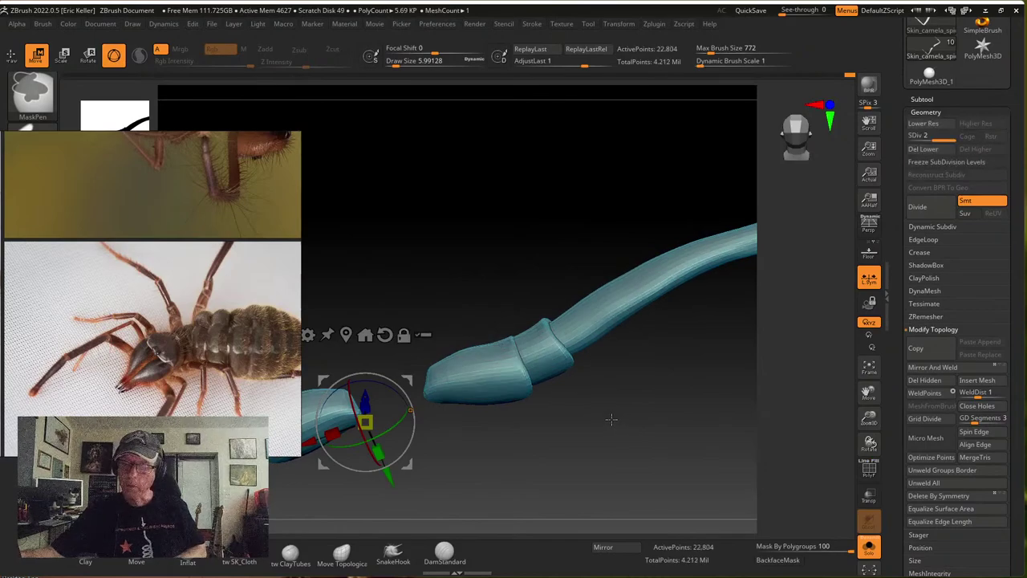
Subdivide the legs to level 3 and sculpt a raised rim on the base segment's outer edge with the SK_Cloth brush at draw size about 24
{"action": "left_click", "coordinate": [240, 554]}
{"action": "key", "text": "s"}
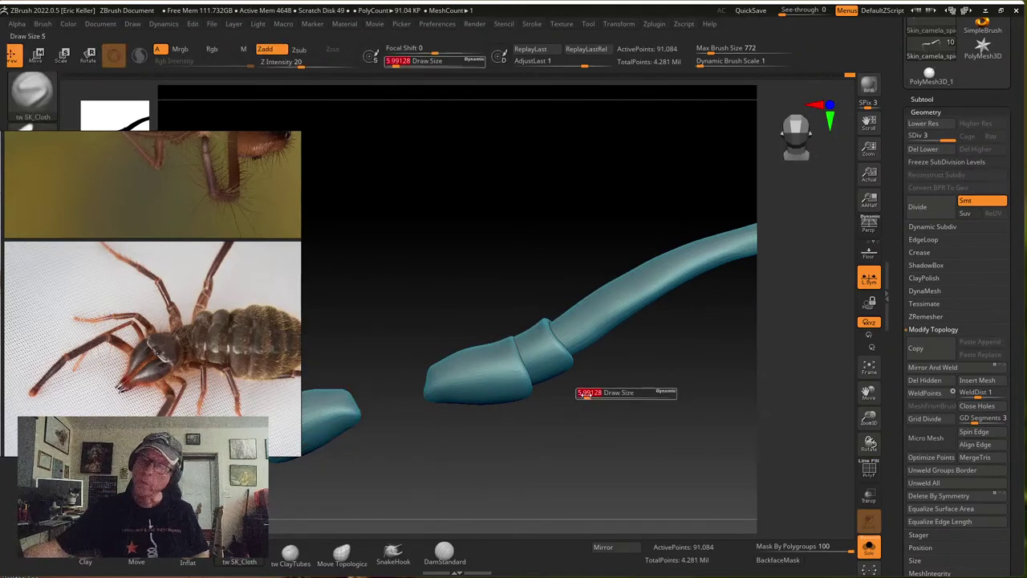
{"action": "left_click", "coordinate": [594, 393]}
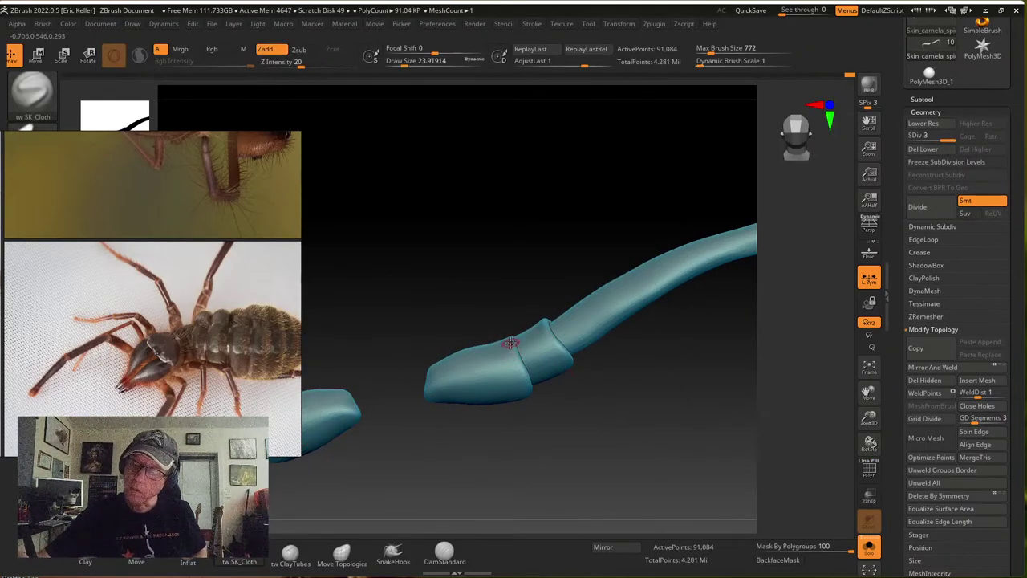
{"action": "left_click_drag", "start_coordinate": [559, 434], "coordinate": [522, 383]}
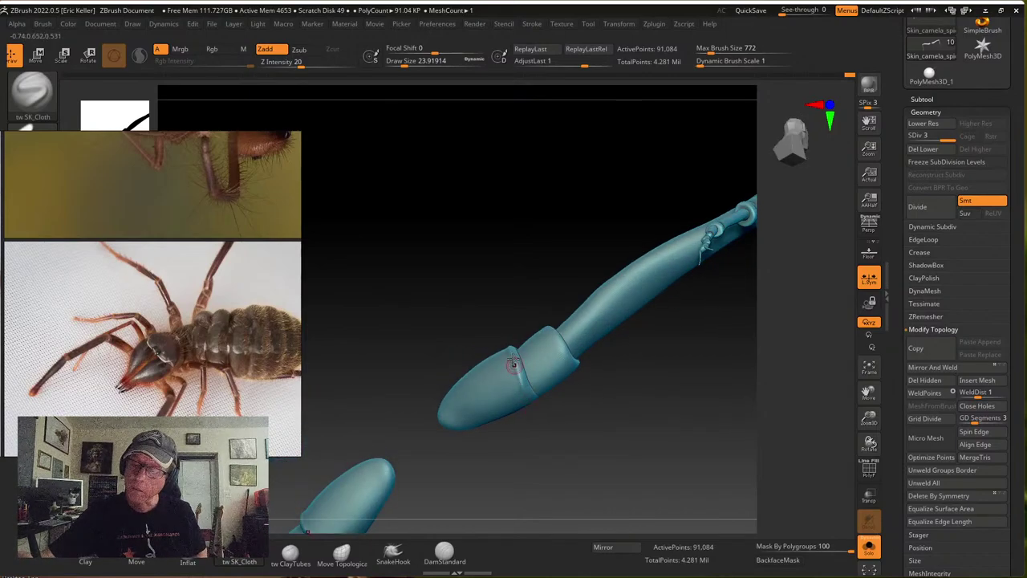
{"action": "right_click_drag", "start_coordinate": [527, 401], "coordinate": [522, 358]}
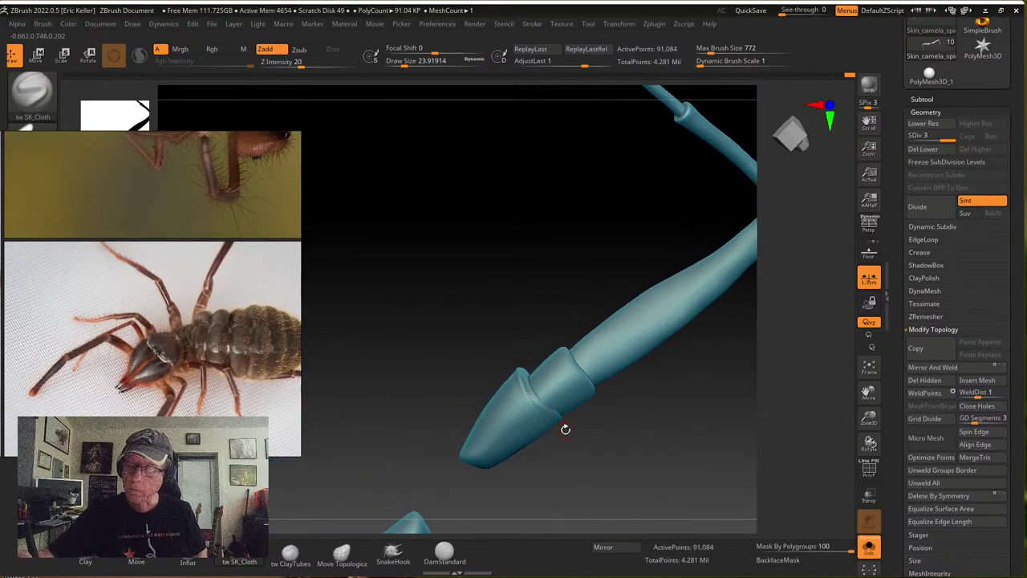
{"action": "right_click_drag", "start_coordinate": [599, 450], "coordinate": [551, 395]}
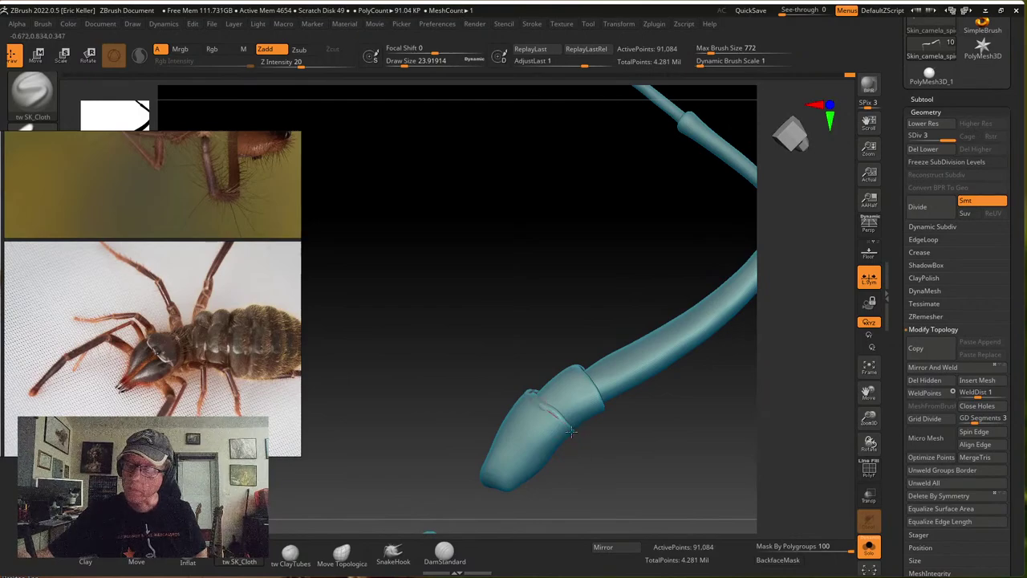
Carry the raised rim around the underside of the base segment where it overlaps the second segment
{"action": "left_click_drag", "start_coordinate": [571, 431], "coordinate": [573, 433]}
{"action": "left_click_drag", "start_coordinate": [596, 471], "coordinate": [585, 444]}
{"action": "mouse_move", "coordinate": [538, 410]}
{"action": "left_mouse_down"}
{"action": "mouse_move", "coordinate": [566, 431]}
{"action": "mouse_move", "coordinate": [591, 486]}
{"action": "mouse_move", "coordinate": [539, 401]}
{"action": "left_mouse_up"}
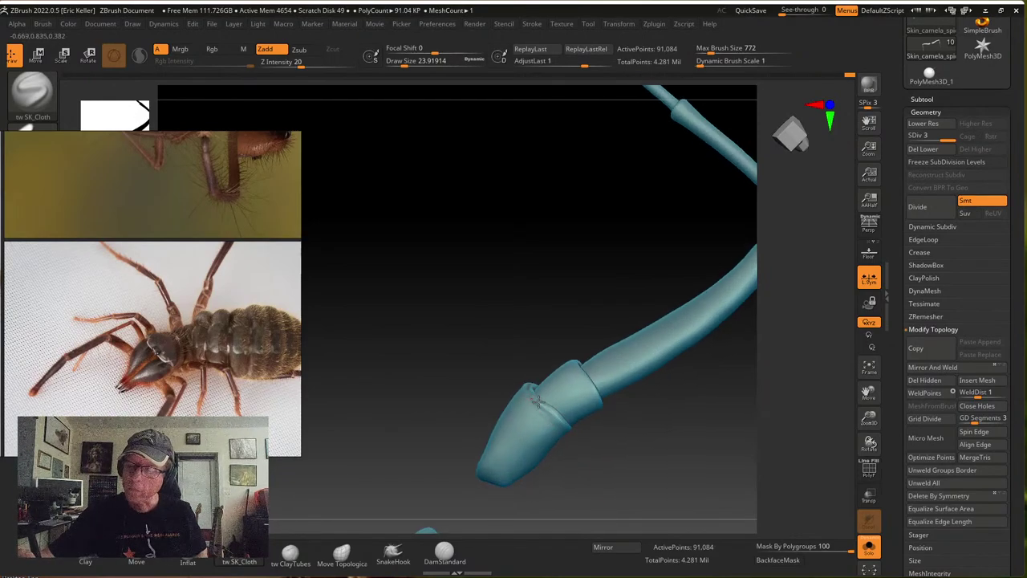
{"action": "right_click_drag", "start_coordinate": [577, 448], "coordinate": [526, 397]}
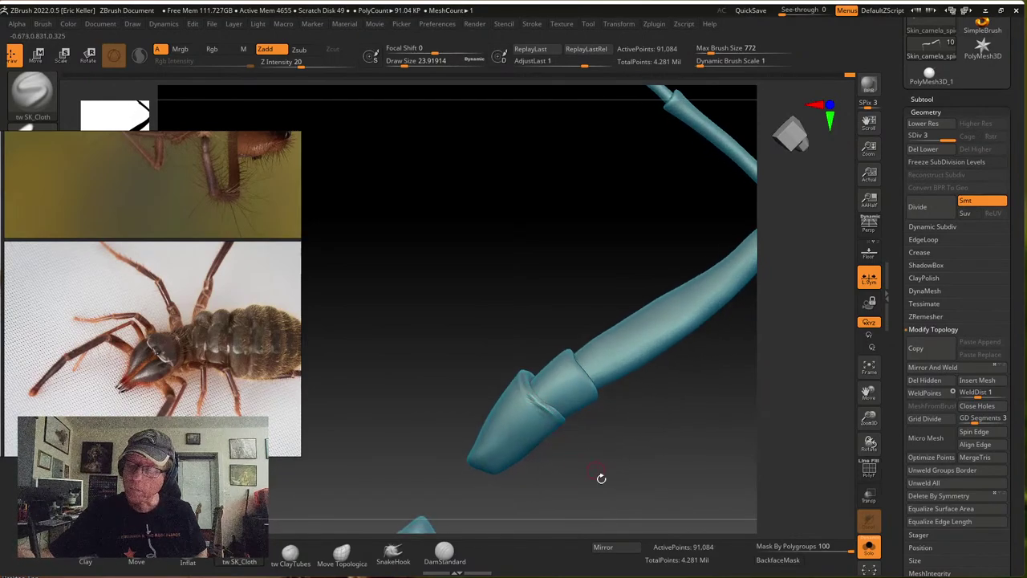
{"action": "right_click_drag", "start_coordinate": [601, 479], "coordinate": [555, 404]}
{"action": "right_click_drag", "start_coordinate": [613, 455], "coordinate": [583, 416]}
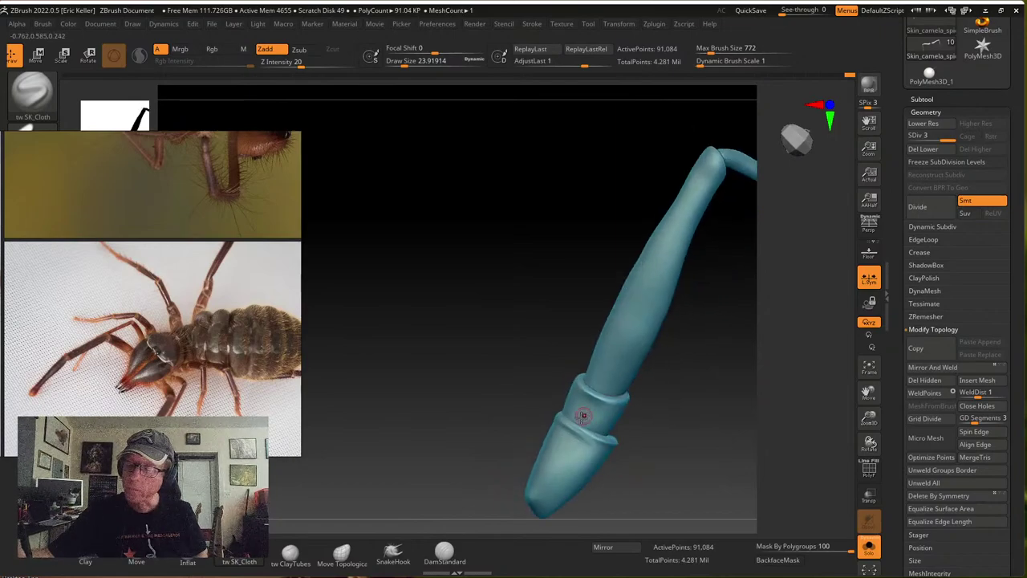
Shape the second segment's collar and refine the base segment's rim from all sides, smoothing the joint with the thigh
{"action": "mouse_move", "coordinate": [620, 469]}
{"action": "right_mouse_down"}
{"action": "mouse_move", "coordinate": [597, 385]}
{"action": "mouse_move", "coordinate": [614, 371]}
{"action": "mouse_move", "coordinate": [586, 357]}
{"action": "right_mouse_up"}
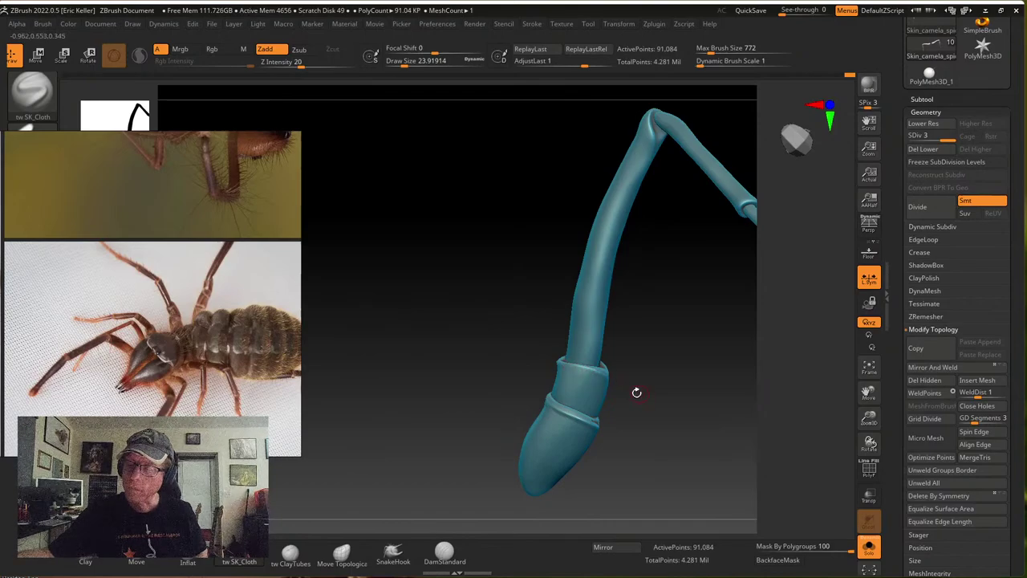
{"action": "right_click_drag", "start_coordinate": [637, 391], "coordinate": [597, 376]}
{"action": "right_click_drag", "start_coordinate": [649, 333], "coordinate": [599, 377]}
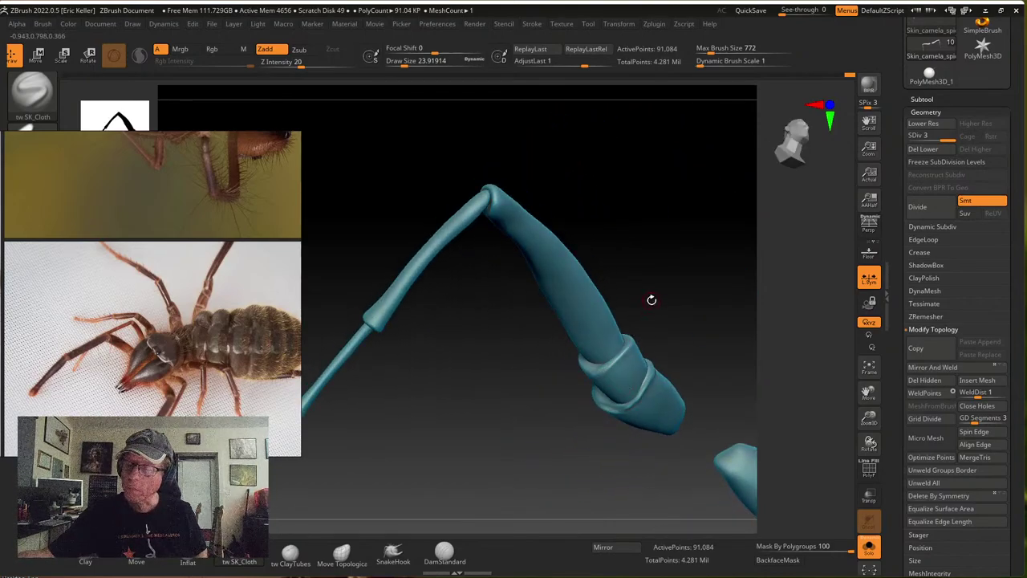
{"action": "right_click_drag", "start_coordinate": [651, 299], "coordinate": [614, 368]}
{"action": "mouse_move", "coordinate": [626, 300]}
{"action": "right_mouse_down"}
{"action": "mouse_move", "coordinate": [594, 369]}
{"action": "mouse_move", "coordinate": [614, 385]}
{"action": "mouse_move", "coordinate": [613, 420]}
{"action": "mouse_move", "coordinate": [664, 479]}
{"action": "mouse_move", "coordinate": [638, 353]}
{"action": "right_mouse_up"}
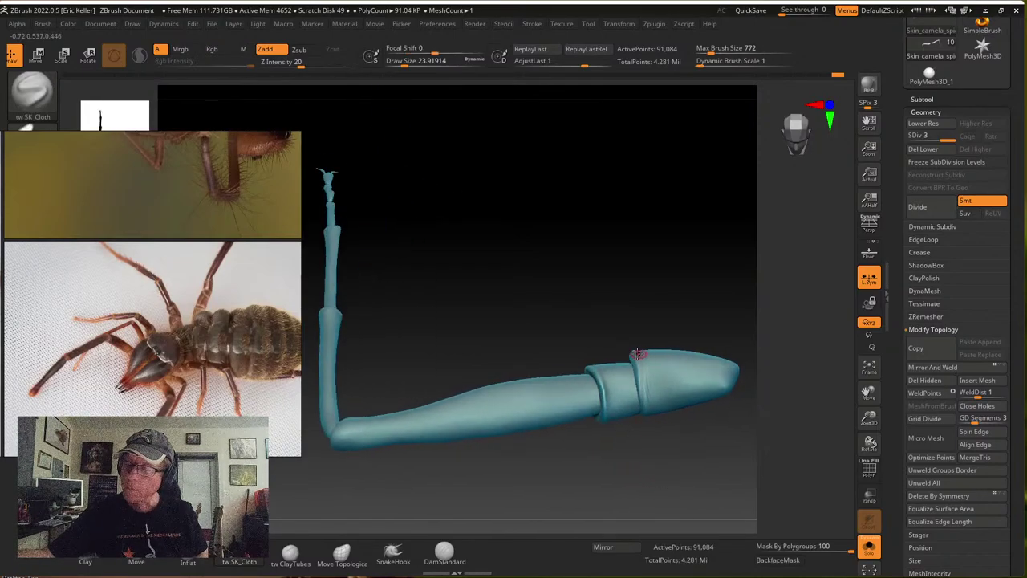
{"action": "right_click_drag", "start_coordinate": [652, 451], "coordinate": [626, 351]}
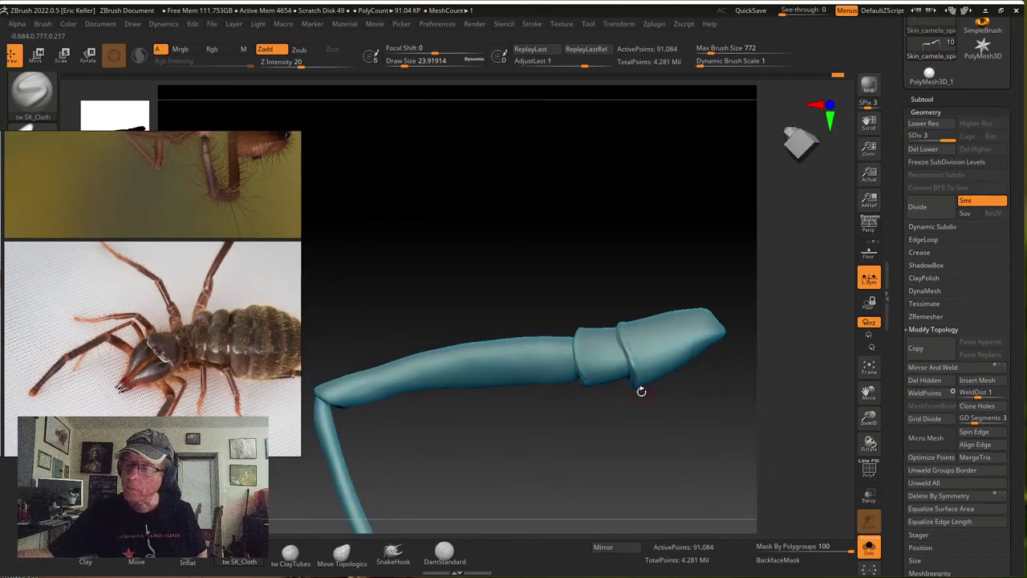
{"action": "mouse_move", "coordinate": [642, 385]}
{"action": "right_mouse_down", "text": "shift"}
{"action": "mouse_move", "coordinate": [602, 401]}
{"action": "mouse_move", "coordinate": [574, 334]}
{"action": "right_mouse_up", "text": "shift"}
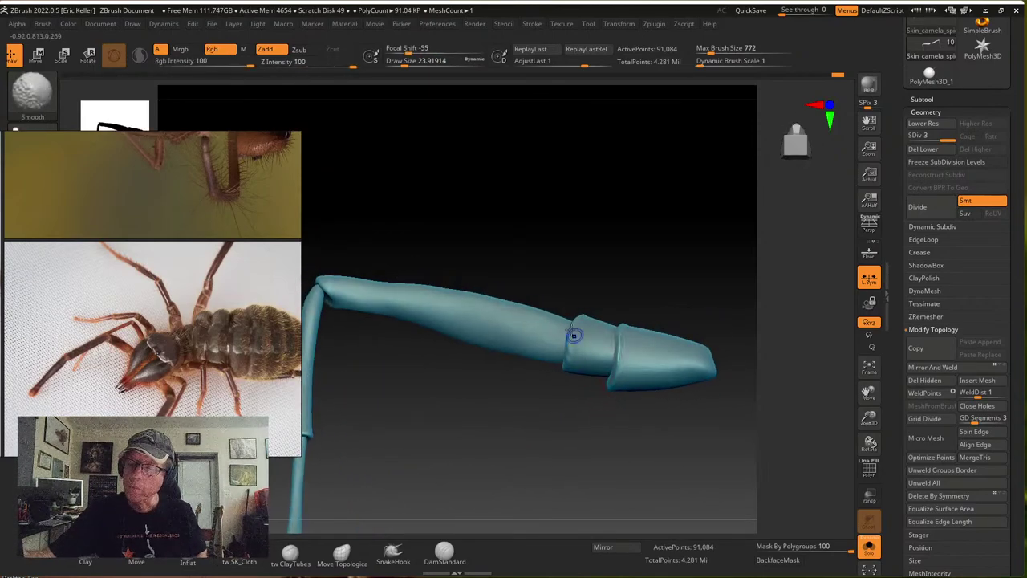
Sculpt a cloth-like fold into the thigh's lower end at the knee joint and smooth its inner side
{"action": "mouse_move", "coordinate": [564, 393]}
{"action": "right_mouse_down"}
{"action": "mouse_move", "coordinate": [566, 452]}
{"action": "mouse_move", "coordinate": [561, 444]}
{"action": "mouse_move", "coordinate": [651, 477]}
{"action": "mouse_move", "coordinate": [515, 427]}
{"action": "right_mouse_up"}
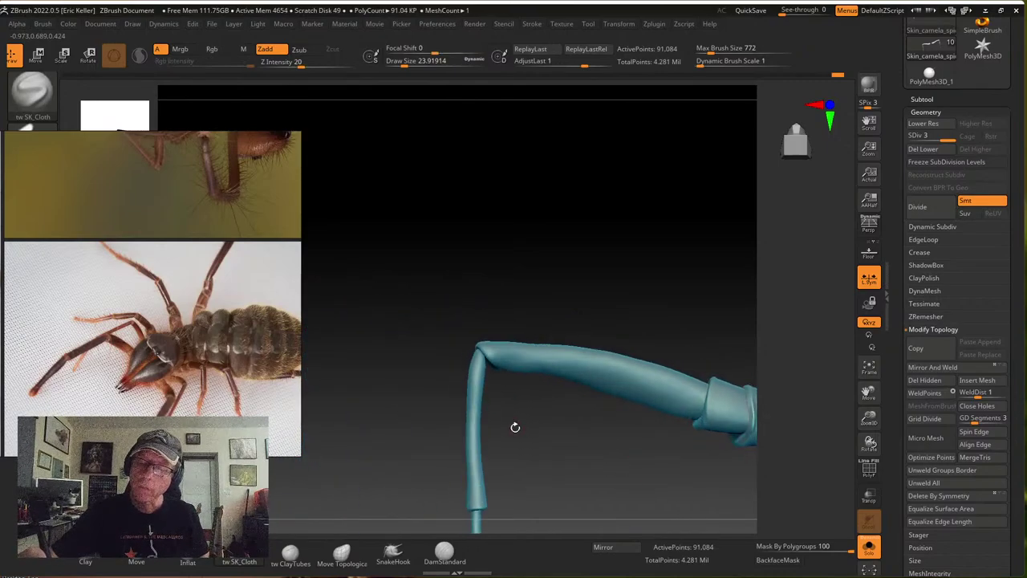
{"action": "right_click_drag", "start_coordinate": [471, 347], "coordinate": [440, 338]}
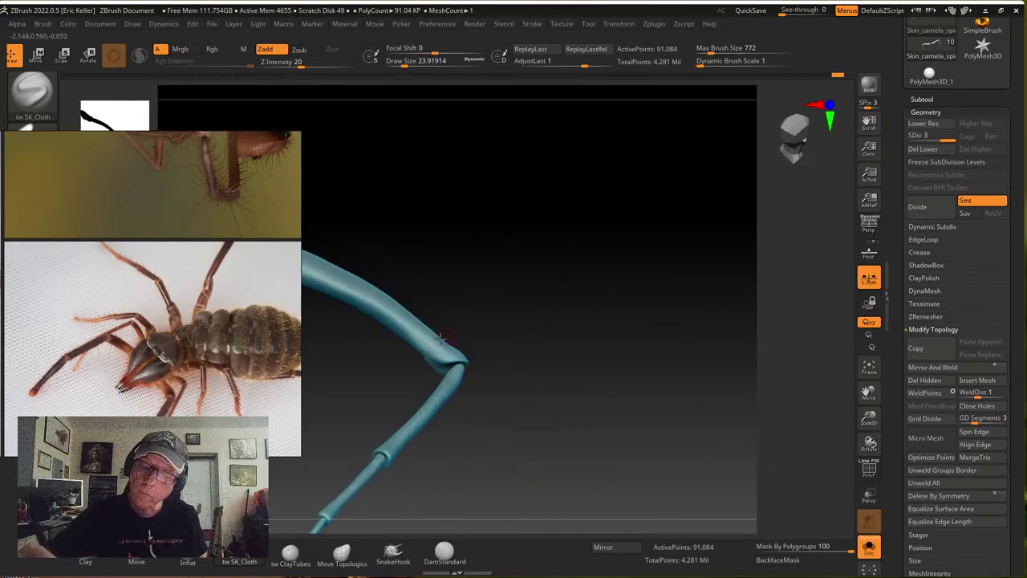
{"action": "mouse_move", "coordinate": [438, 362]}
{"action": "left_mouse_down"}
{"action": "mouse_move", "coordinate": [424, 350]}
{"action": "mouse_move", "coordinate": [449, 360]}
{"action": "left_mouse_up"}
{"action": "right_click_drag", "start_coordinate": [500, 351], "coordinate": [463, 362]}
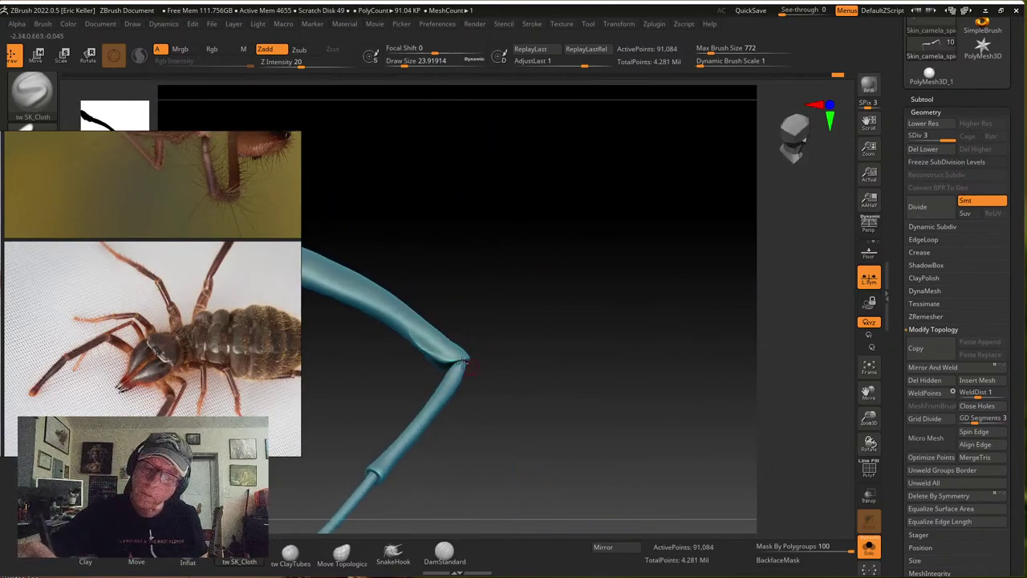
{"action": "right_click_drag", "start_coordinate": [464, 321], "coordinate": [406, 338]}
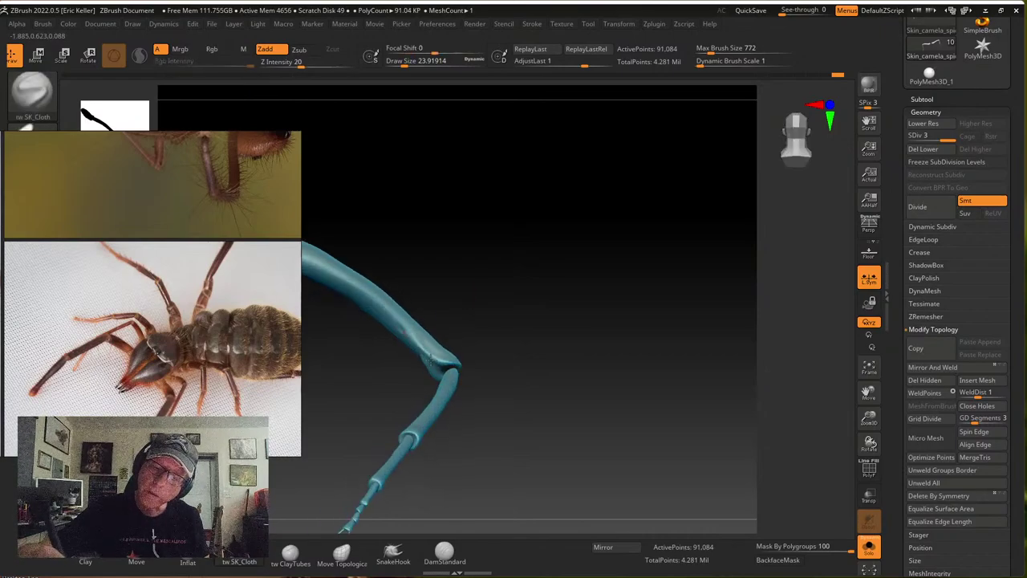
{"action": "mouse_move", "coordinate": [433, 362]}
{"action": "left_mouse_down", "text": "shift"}
{"action": "mouse_move", "coordinate": [400, 324]}
{"action": "mouse_move", "coordinate": [417, 341]}
{"action": "left_mouse_up", "text": "shift"}
{"action": "right_click_drag", "start_coordinate": [453, 330], "coordinate": [440, 358]}
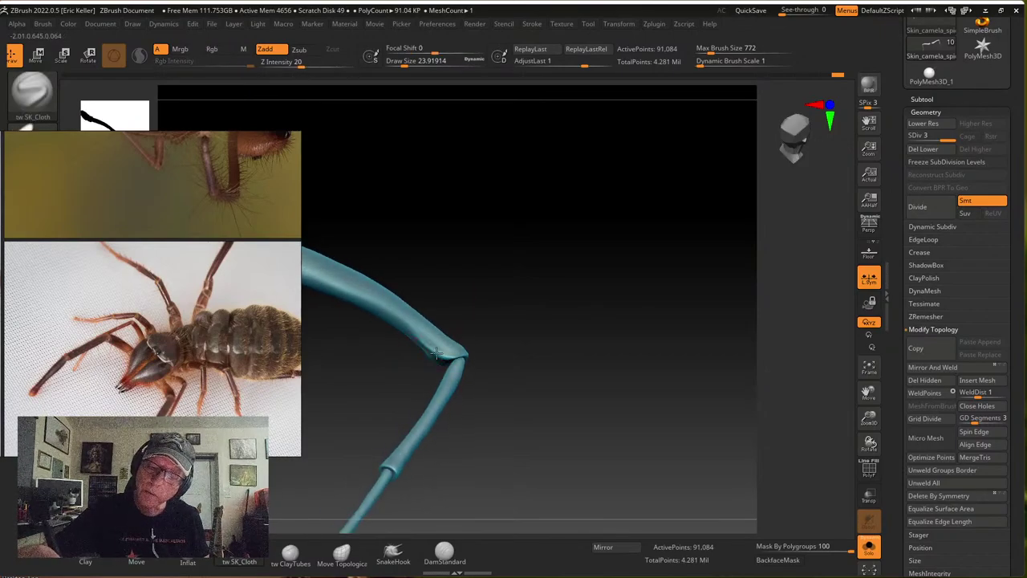
{"action": "mouse_move", "coordinate": [511, 341]}
{"action": "right_mouse_down"}
{"action": "mouse_move", "coordinate": [481, 357]}
{"action": "mouse_move", "coordinate": [453, 355]}
{"action": "mouse_move", "coordinate": [498, 377]}
{"action": "mouse_move", "coordinate": [508, 353]}
{"action": "mouse_move", "coordinate": [524, 363]}
{"action": "mouse_move", "coordinate": [548, 351]}
{"action": "mouse_move", "coordinate": [538, 390]}
{"action": "mouse_move", "coordinate": [544, 331]}
{"action": "mouse_move", "coordinate": [613, 390]}
{"action": "mouse_move", "coordinate": [656, 450]}
{"action": "mouse_move", "coordinate": [644, 319]}
{"action": "mouse_move", "coordinate": [629, 414]}
{"action": "right_mouse_up"}
{"action": "key", "text": "shift"}
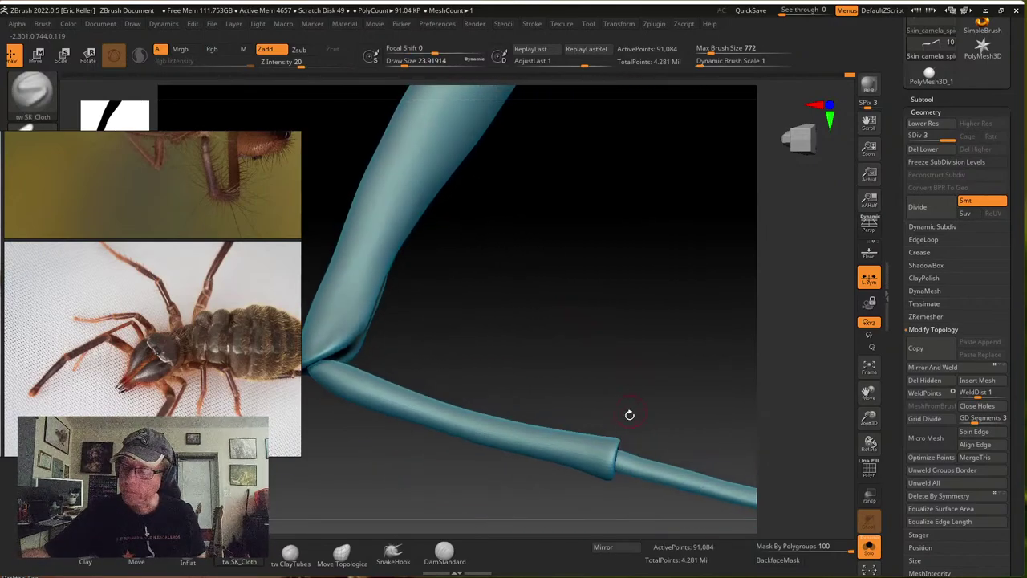
Flare the lower end of the segment below the knee and subdivide the legs to level 4
{"action": "right_click_drag", "start_coordinate": [612, 479], "coordinate": [654, 477]}
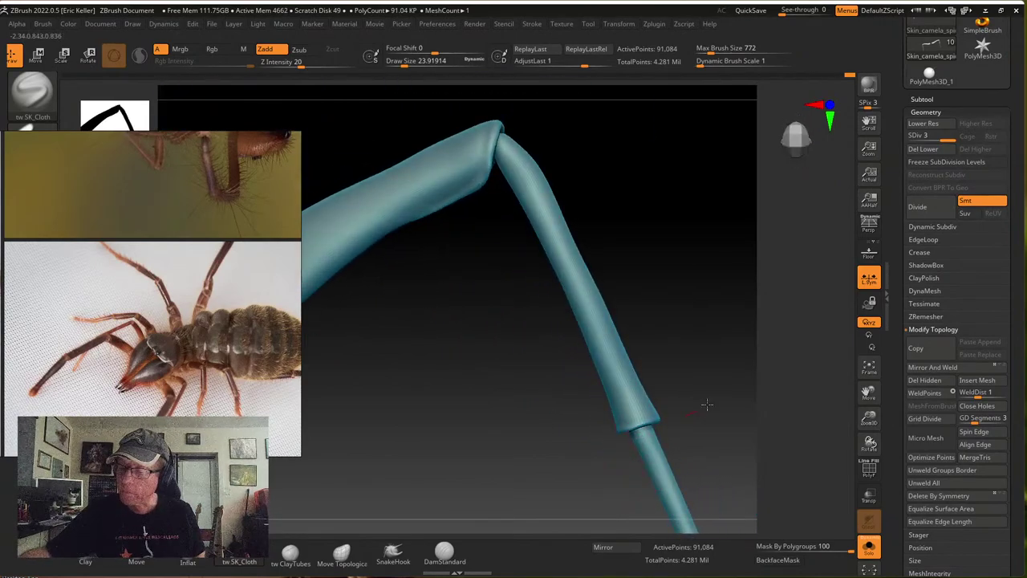
{"action": "mouse_move", "coordinate": [663, 416]}
{"action": "right_mouse_down"}
{"action": "mouse_move", "coordinate": [691, 394]}
{"action": "mouse_move", "coordinate": [651, 419]}
{"action": "mouse_move", "coordinate": [770, 383]}
{"action": "mouse_move", "coordinate": [702, 415]}
{"action": "right_mouse_up"}
{"action": "key", "text": "shift"}
{"action": "key", "text": "ctrl+shift"}
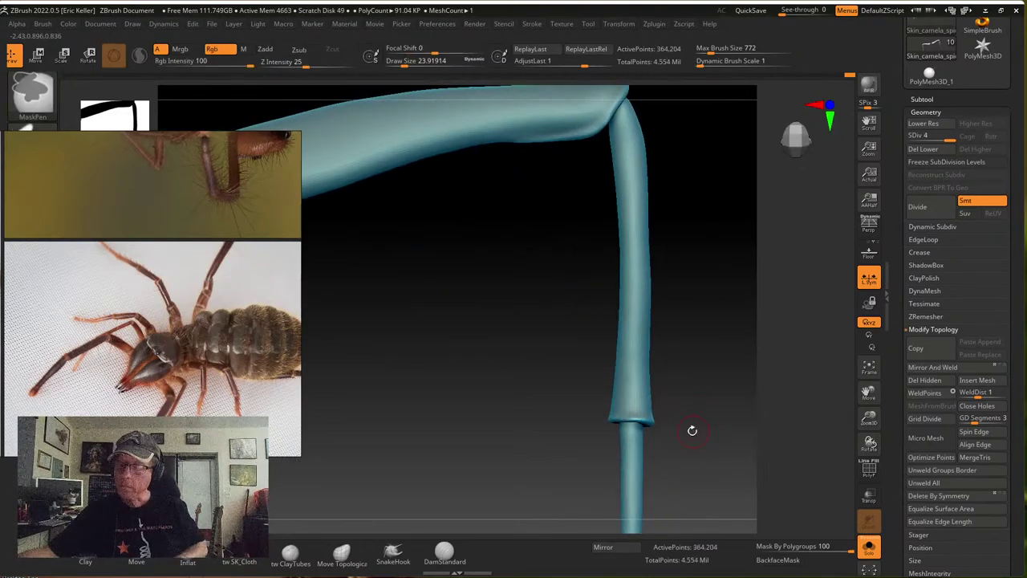
{"action": "key", "text": "ctrl+d"}
{"action": "mouse_move", "coordinate": [667, 410]}
{"action": "right_mouse_down", "text": "shift"}
{"action": "mouse_move", "coordinate": [631, 332]}
{"action": "mouse_move", "coordinate": [619, 365]}
{"action": "right_mouse_up", "text": "shift"}
{"action": "right_click_drag", "start_coordinate": [614, 439], "coordinate": [663, 433]}
Set the draw size to about 9 and sculpt a lip around the end of the lower leg segment
{"action": "key", "text": "s"}
{"action": "left_click_drag", "start_coordinate": [612, 437], "coordinate": [607, 435]}
{"action": "right_click_drag", "start_coordinate": [606, 434], "coordinate": [607, 383]}
{"action": "right_click_drag", "start_coordinate": [633, 473], "coordinate": [613, 403]}
{"action": "key", "text": "shift"}
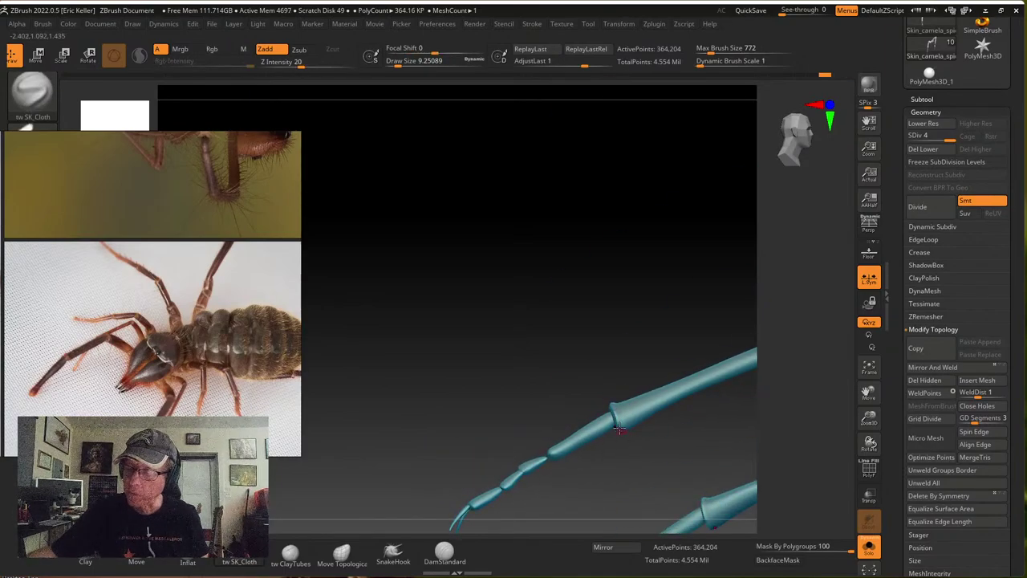
Flare the lower end of the narrow segment above the small foot segments into a thin lip
{"action": "right_click_drag", "start_coordinate": [613, 453], "coordinate": [564, 427]}
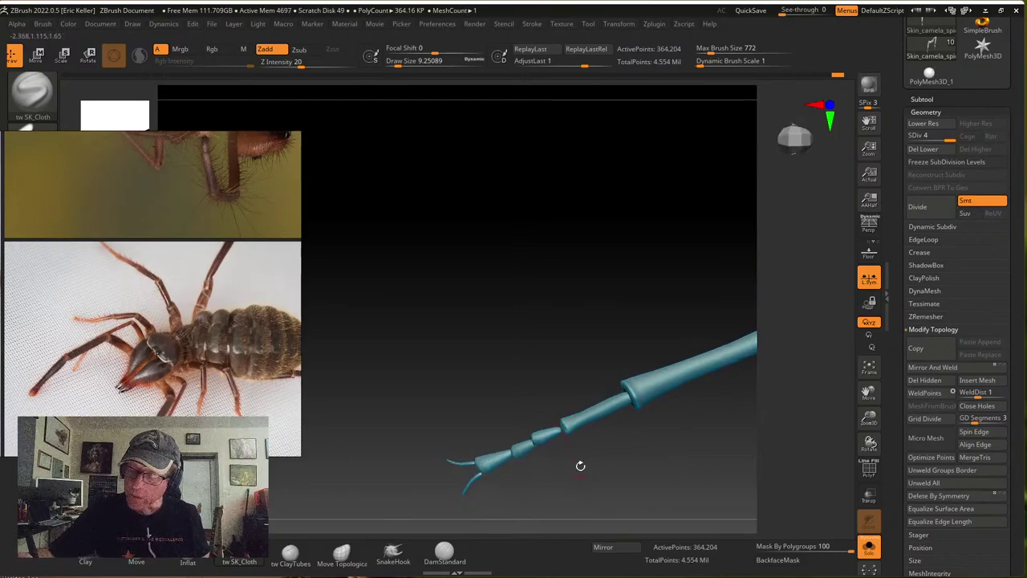
{"action": "right_click_drag", "start_coordinate": [581, 466], "coordinate": [573, 434]}
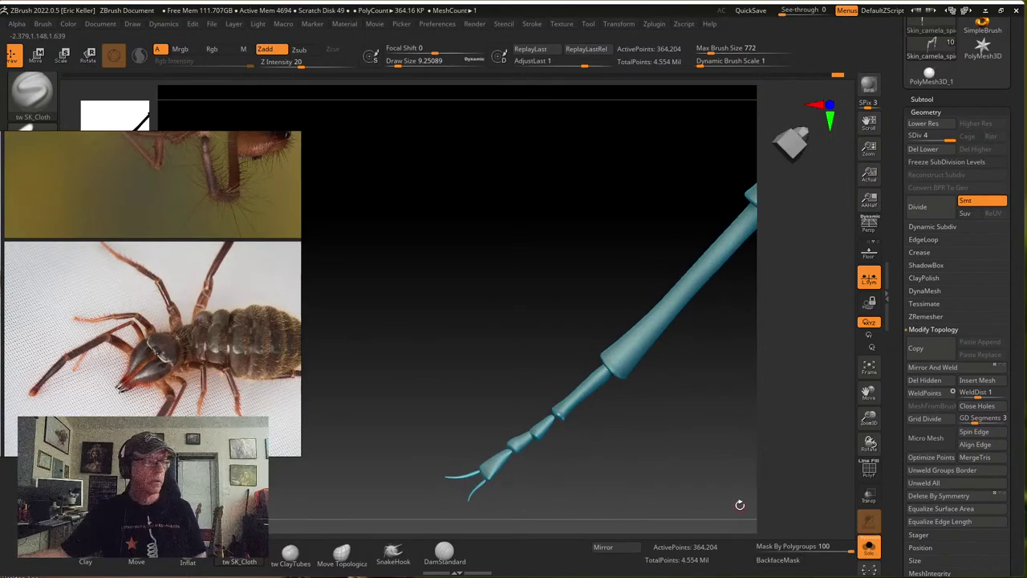
{"action": "mouse_move", "coordinate": [590, 469]}
{"action": "right_mouse_down"}
{"action": "mouse_move", "coordinate": [612, 477]}
{"action": "mouse_move", "coordinate": [601, 461]}
{"action": "mouse_move", "coordinate": [576, 459]}
{"action": "mouse_move", "coordinate": [575, 413]}
{"action": "mouse_move", "coordinate": [581, 467]}
{"action": "right_mouse_up"}
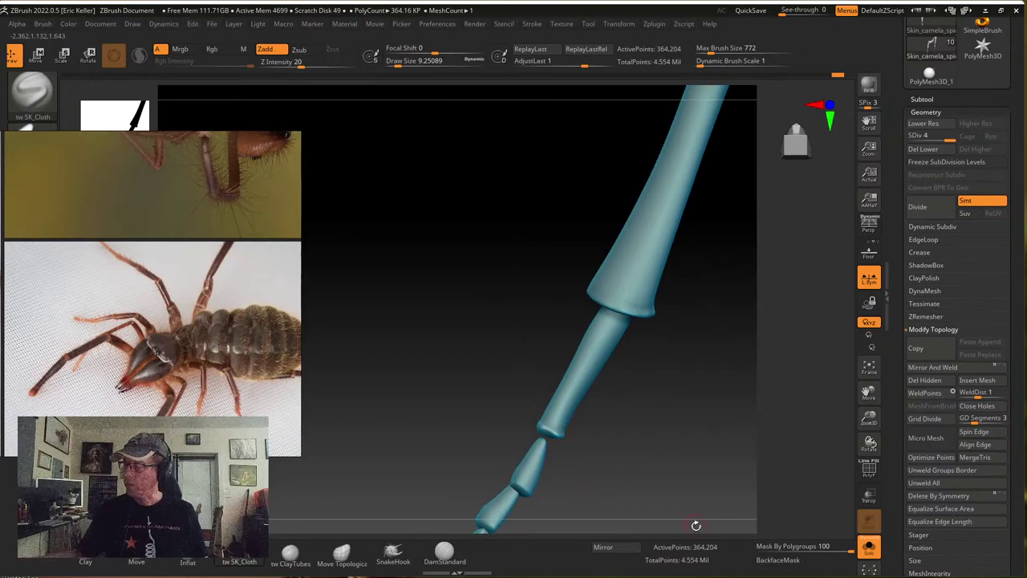
{"action": "left_click", "coordinate": [968, 574]}
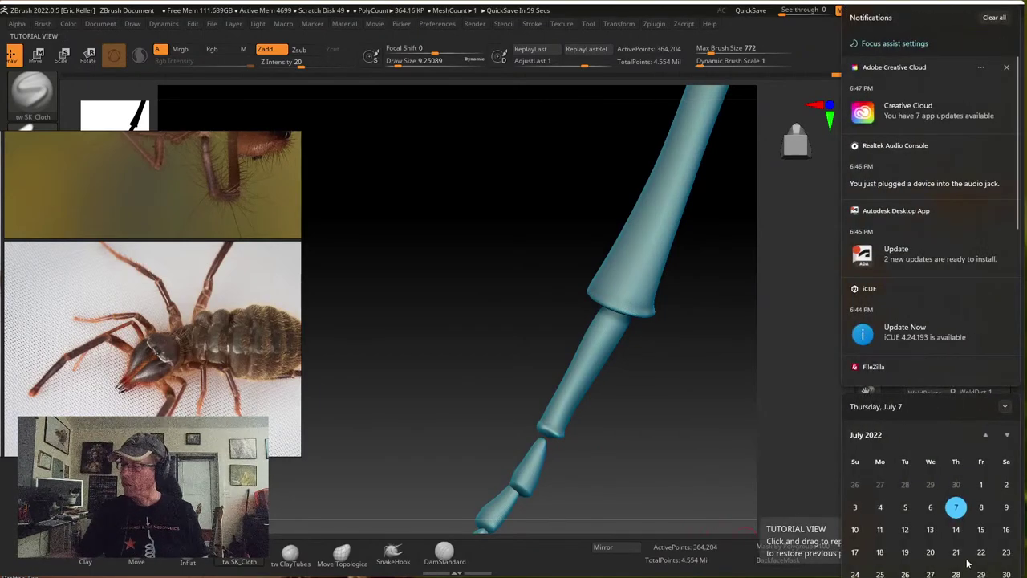
{"action": "left_click", "coordinate": [683, 495]}
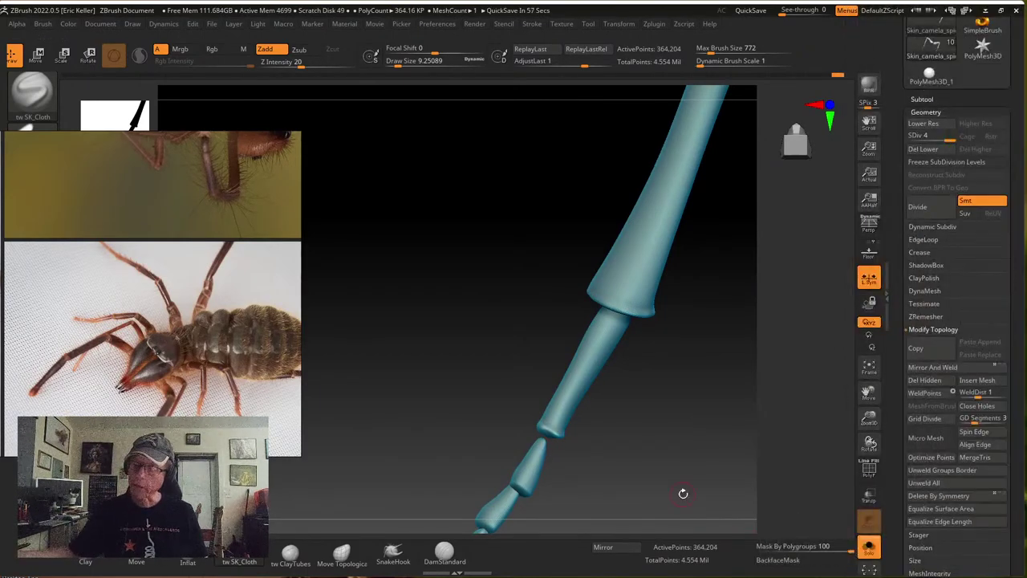
Sculpt the narrow segment's end into a rounded, notched lip and smooth the transition along its shaft
{"action": "left_click_drag", "start_coordinate": [590, 455], "coordinate": [525, 415]}
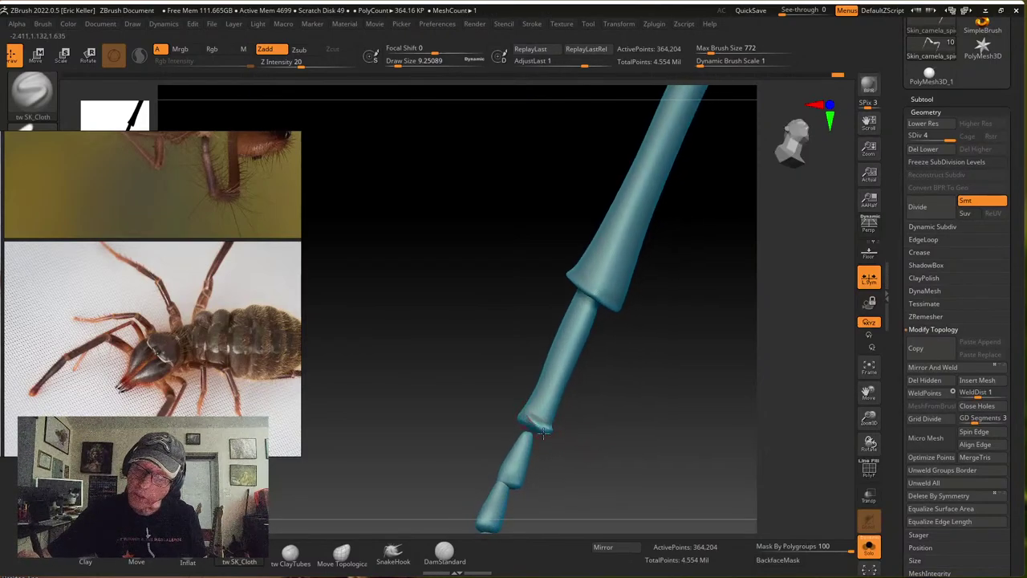
{"action": "mouse_move", "coordinate": [585, 443]}
{"action": "left_mouse_down"}
{"action": "mouse_move", "coordinate": [600, 441]}
{"action": "mouse_move", "coordinate": [542, 424]}
{"action": "mouse_move", "coordinate": [601, 410]}
{"action": "mouse_move", "coordinate": [601, 440]}
{"action": "mouse_move", "coordinate": [586, 429]}
{"action": "left_mouse_up"}
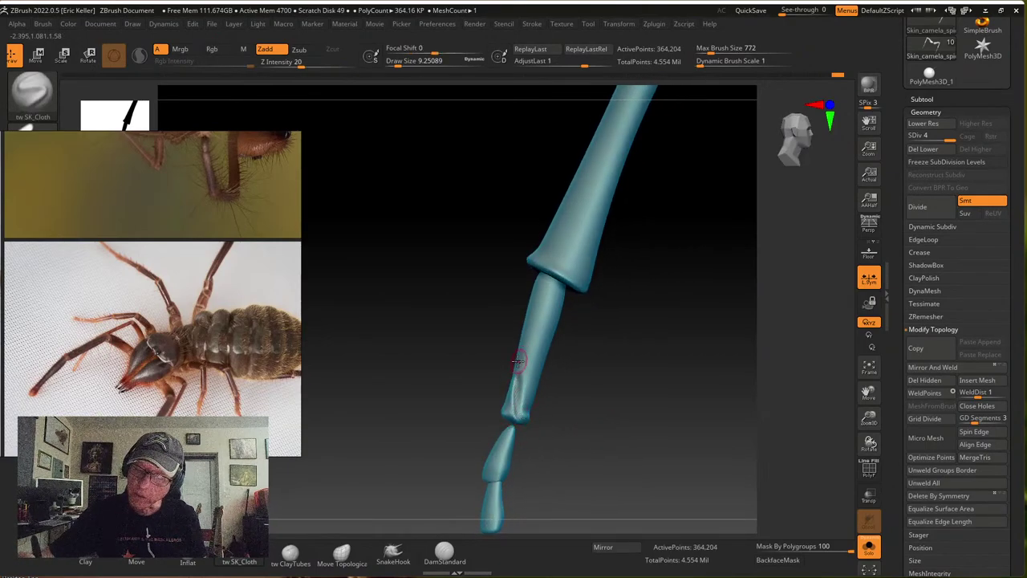
{"action": "key", "text": "shift"}
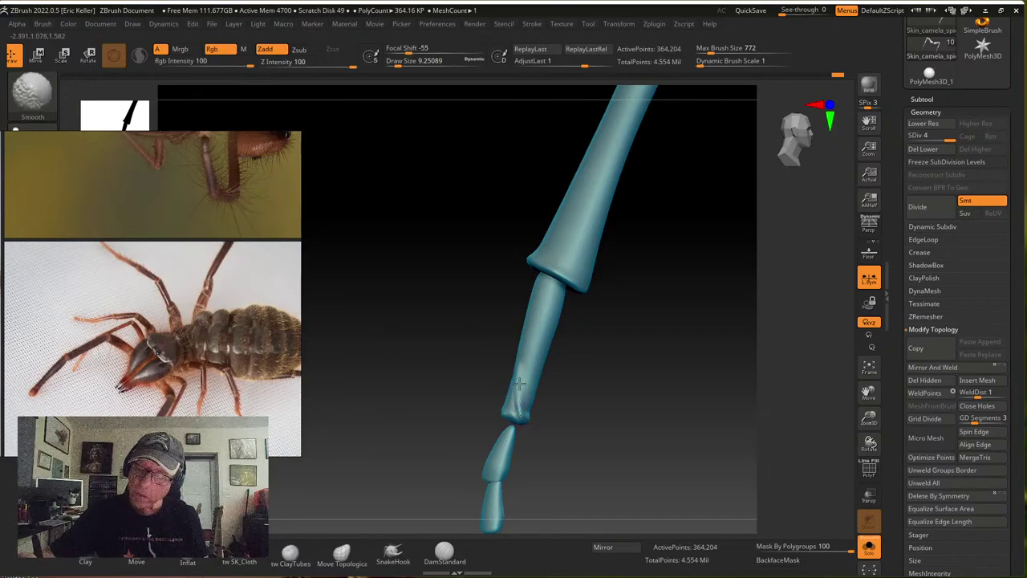
{"action": "mouse_move", "coordinate": [547, 411]}
{"action": "left_mouse_down"}
{"action": "mouse_move", "coordinate": [568, 413]}
{"action": "mouse_move", "coordinate": [541, 420]}
{"action": "mouse_move", "coordinate": [513, 390]}
{"action": "mouse_move", "coordinate": [510, 406]}
{"action": "mouse_move", "coordinate": [527, 387]}
{"action": "mouse_move", "coordinate": [512, 382]}
{"action": "left_mouse_up"}
{"action": "key", "text": "shift"}
{"action": "key", "text": "shift"}
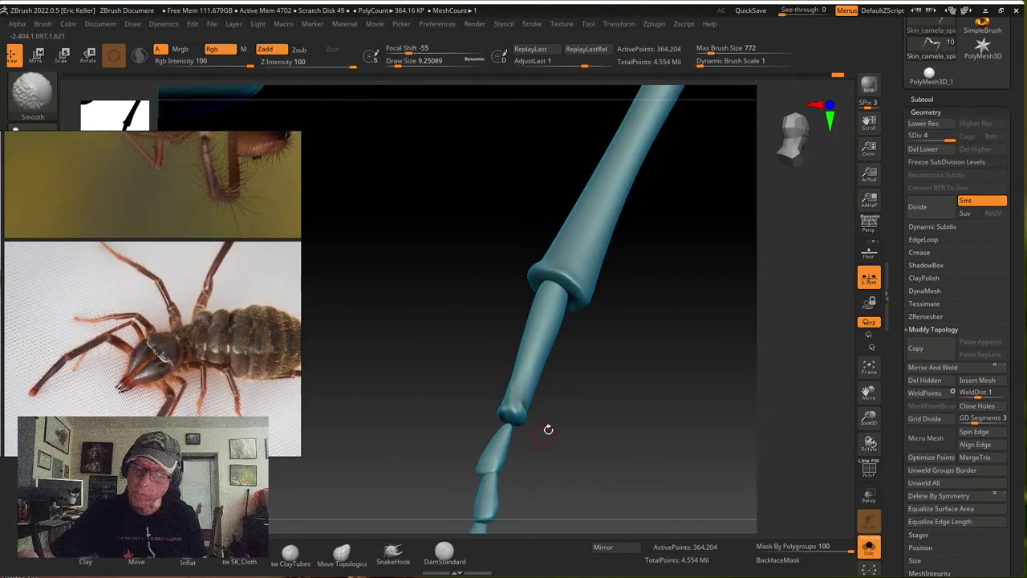
{"action": "mouse_move", "coordinate": [548, 429]}
{"action": "left_mouse_down"}
{"action": "mouse_move", "coordinate": [505, 407]}
{"action": "mouse_move", "coordinate": [564, 408]}
{"action": "mouse_move", "coordinate": [542, 418]}
{"action": "left_mouse_up"}
Isolate the narrow leg segment above the foot segments and hollow out its flared end with the ClayTubes brush
{"action": "left_click", "coordinate": [488, 393], "text": "ctrl+shift"}
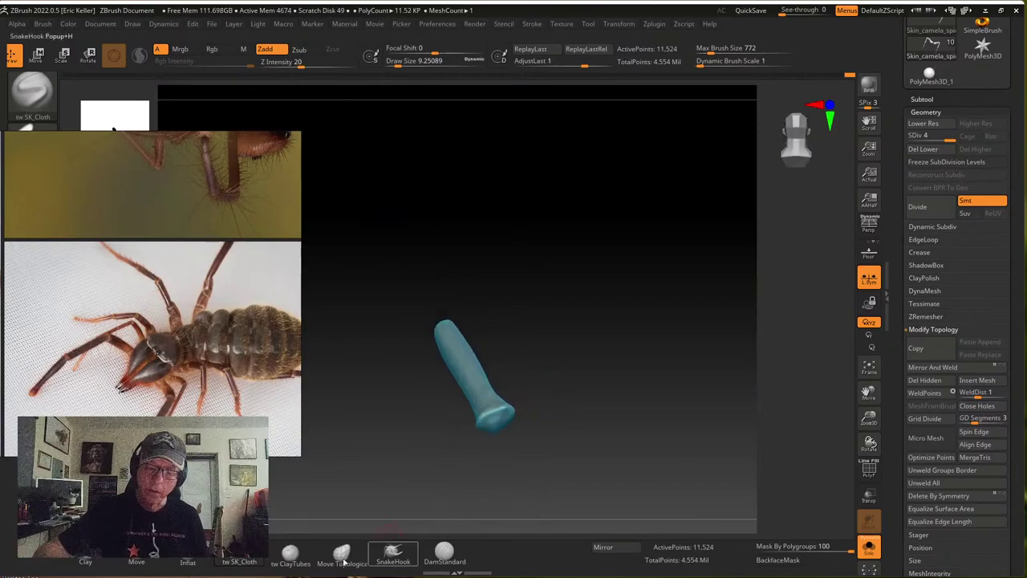
{"action": "left_click", "coordinate": [287, 554]}
{"action": "left_click_drag", "start_coordinate": [429, 452], "coordinate": [506, 397]}
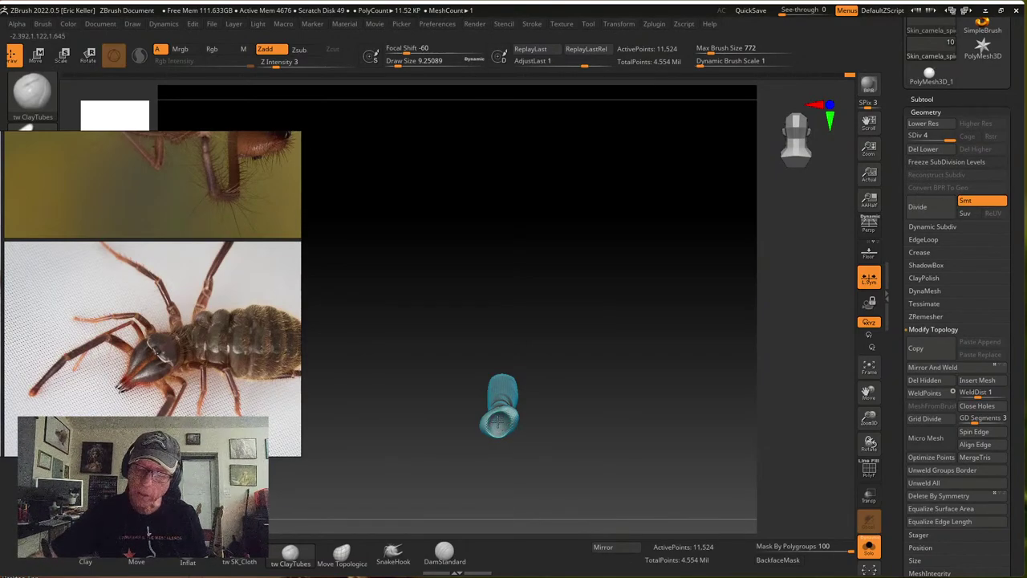
{"action": "left_click_drag", "start_coordinate": [543, 415], "coordinate": [522, 406]}
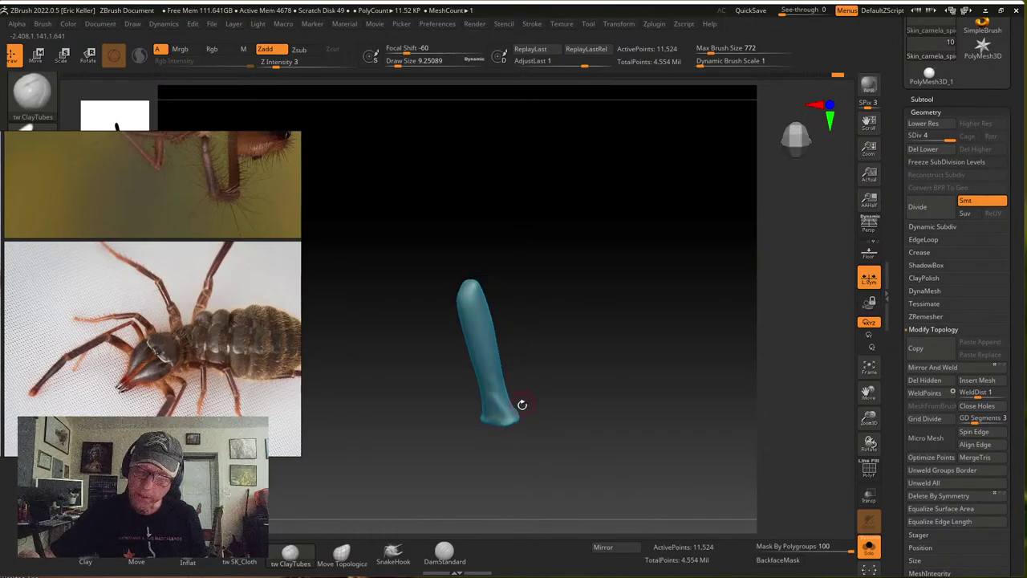
Set the draw size to about 11 and sculpt subtle volume along the isolated segment's shaft with ClayTubes
{"action": "key", "text": "s"}
{"action": "left_click_drag", "start_coordinate": [441, 380], "coordinate": [532, 298]}
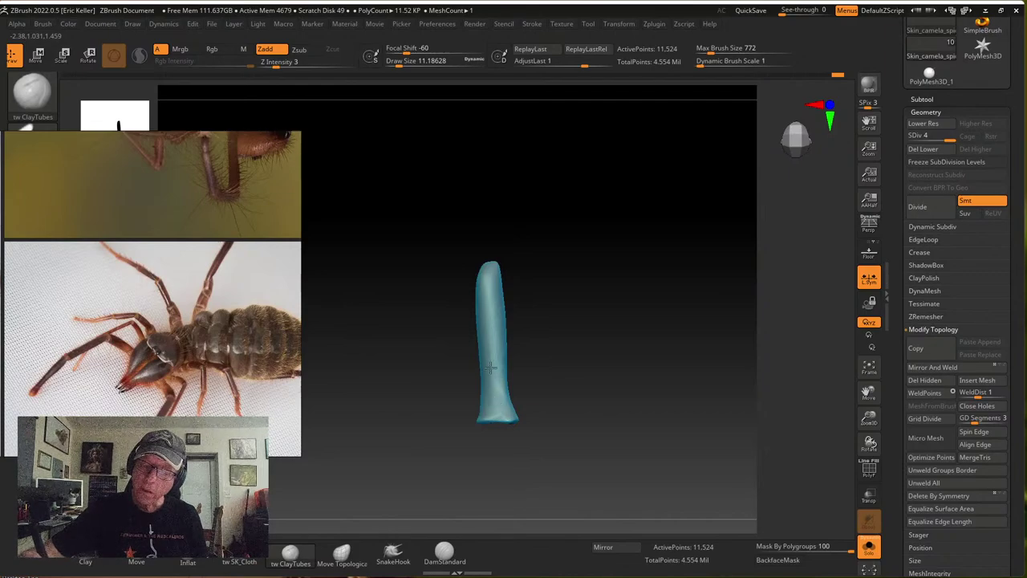
{"action": "right_click_drag", "start_coordinate": [490, 367], "coordinate": [504, 335]}
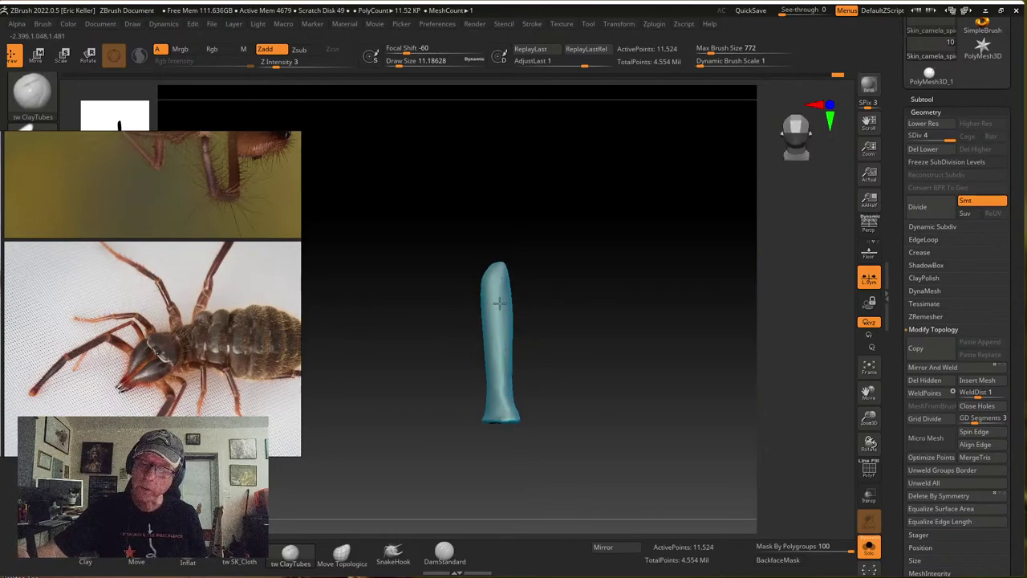
{"action": "right_click_drag", "start_coordinate": [504, 389], "coordinate": [516, 293]}
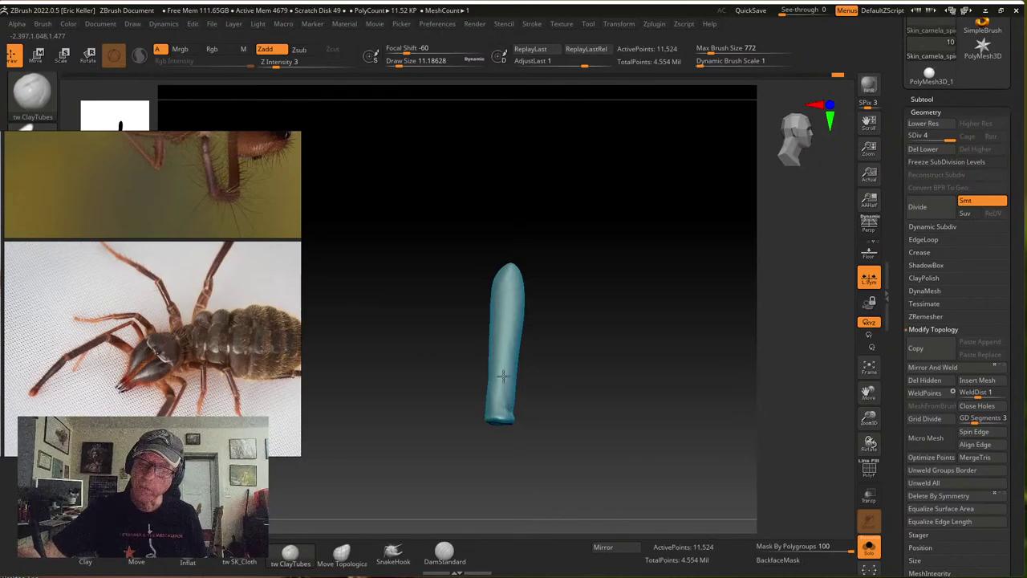
{"action": "right_click_drag", "start_coordinate": [537, 381], "coordinate": [499, 392]}
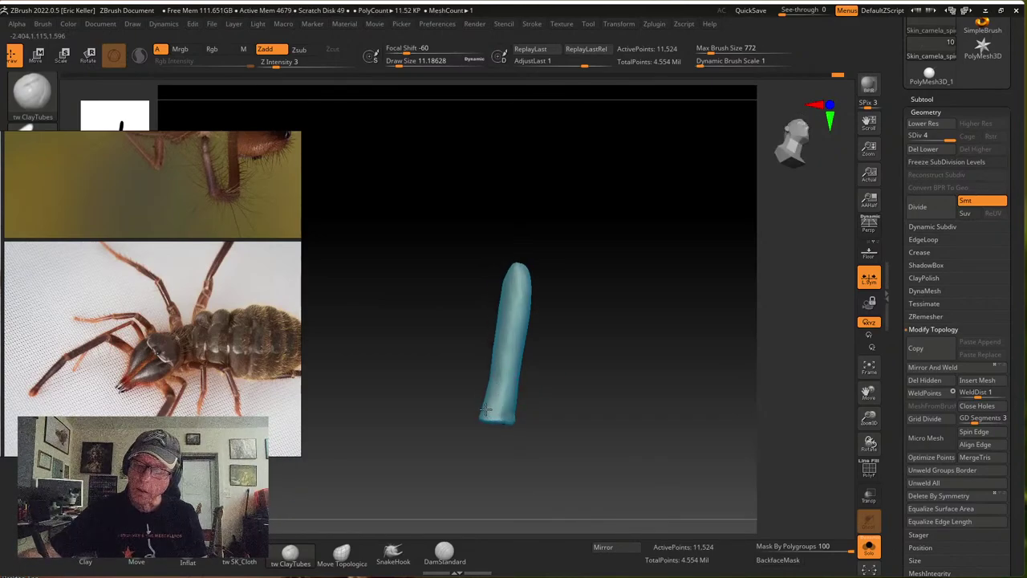
{"action": "left_click_drag", "start_coordinate": [550, 296], "coordinate": [525, 283]}
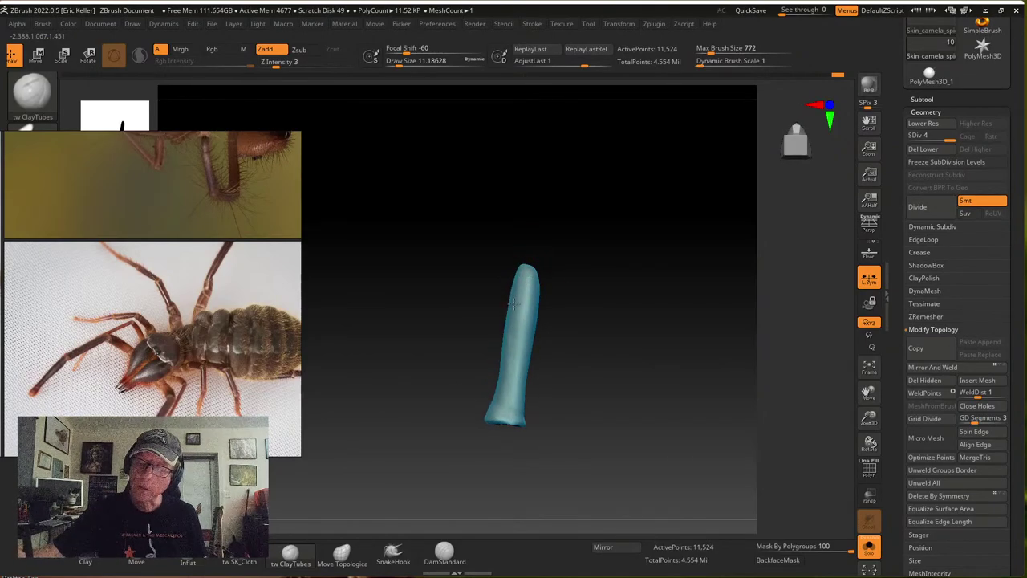
{"action": "right_click_drag", "start_coordinate": [513, 303], "coordinate": [534, 289]}
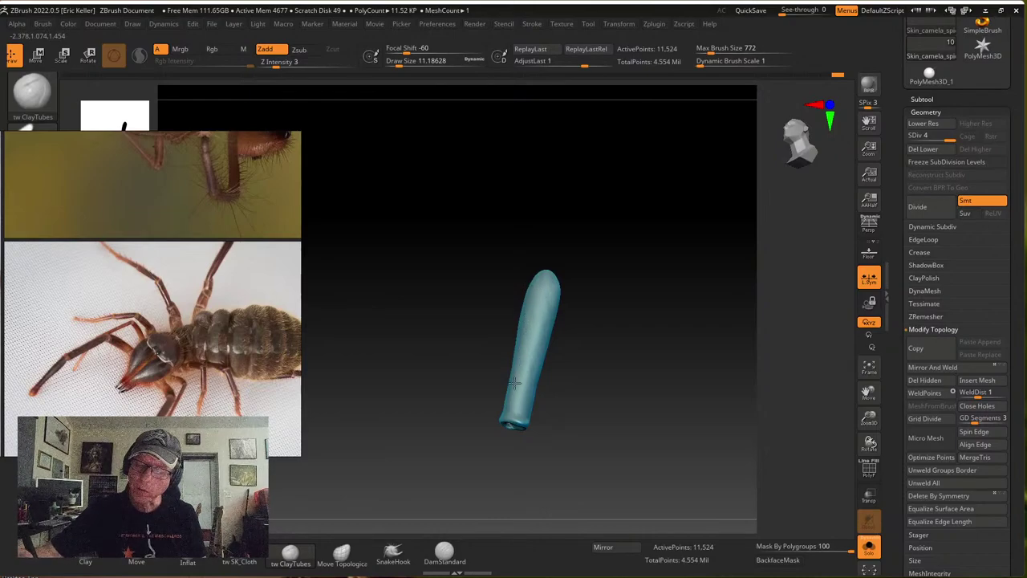
{"action": "right_click_drag", "start_coordinate": [514, 383], "coordinate": [544, 302]}
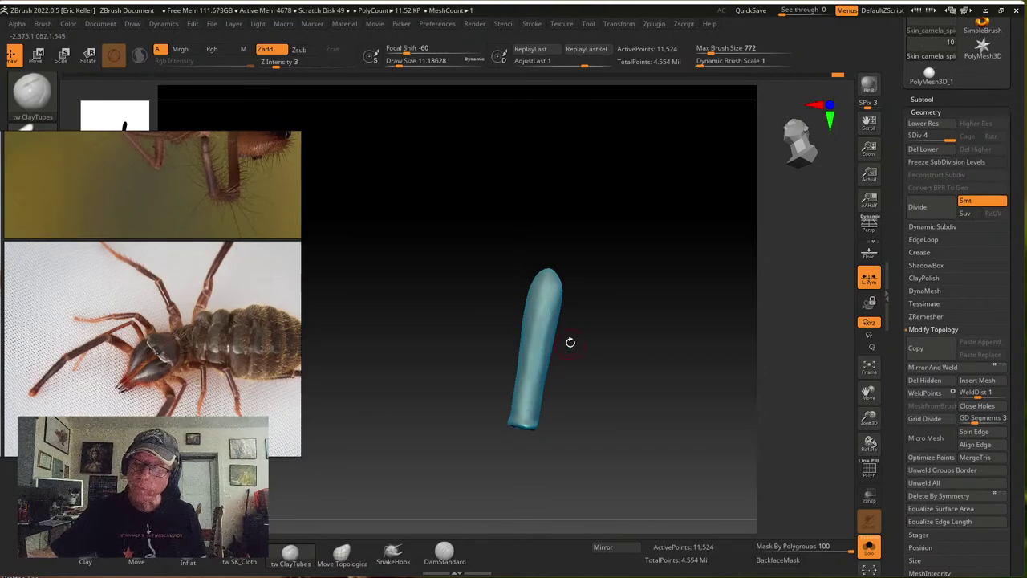
Refine the remaining sides of the narrow segment's shaft and blend them into its flared end
{"action": "right_click_drag", "start_coordinate": [569, 342], "coordinate": [555, 305]}
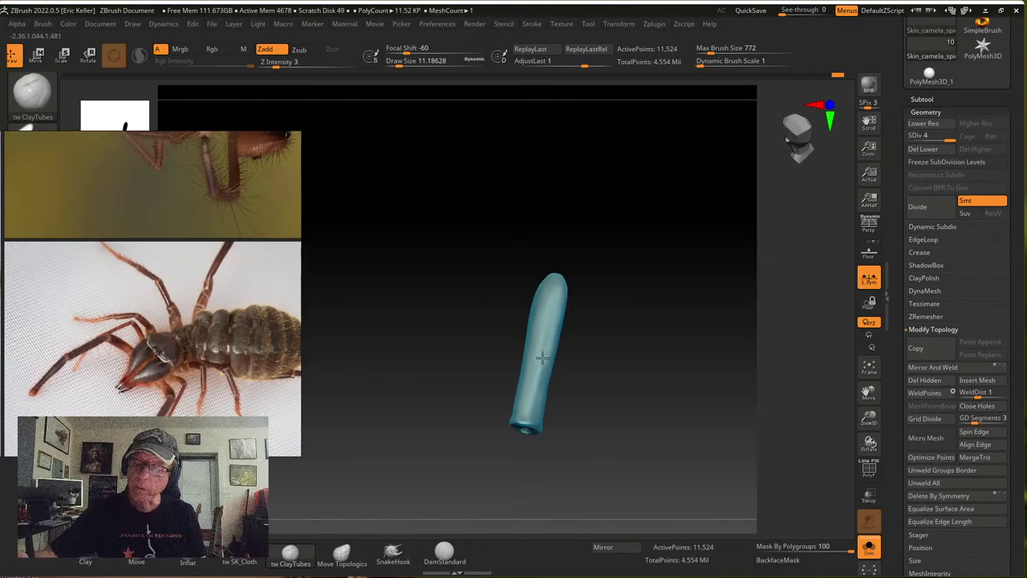
{"action": "right_click_drag", "start_coordinate": [551, 330], "coordinate": [535, 286]}
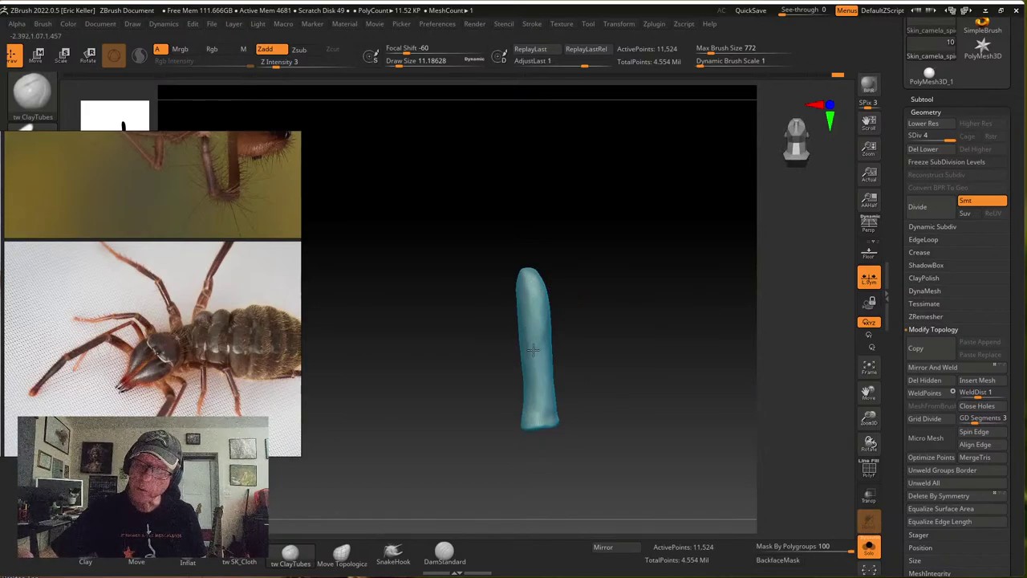
{"action": "right_click_drag", "start_coordinate": [542, 353], "coordinate": [580, 328]}
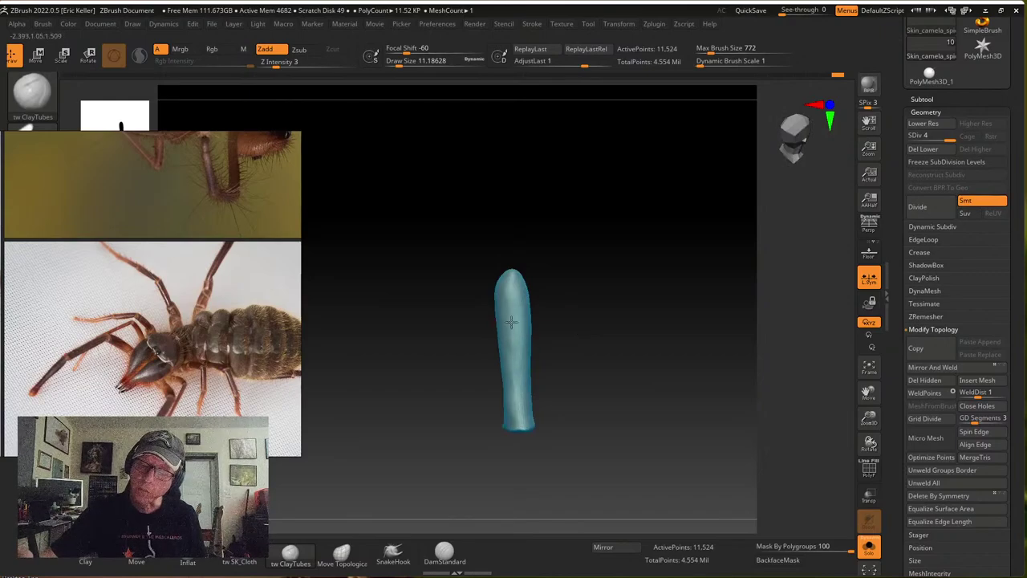
{"action": "right_click_drag", "start_coordinate": [518, 406], "coordinate": [512, 315]}
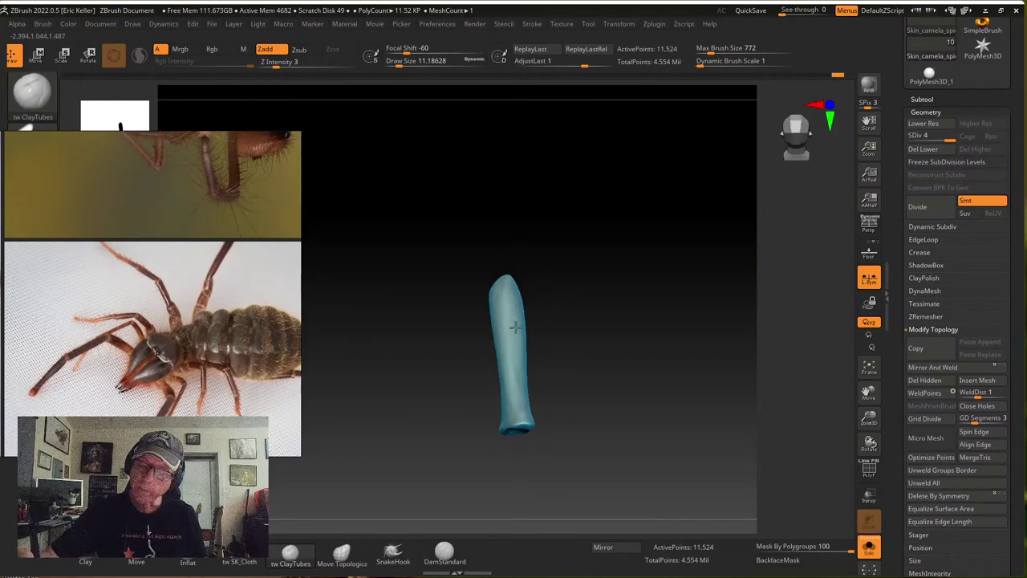
{"action": "right_click_drag", "start_coordinate": [519, 406], "coordinate": [537, 389]}
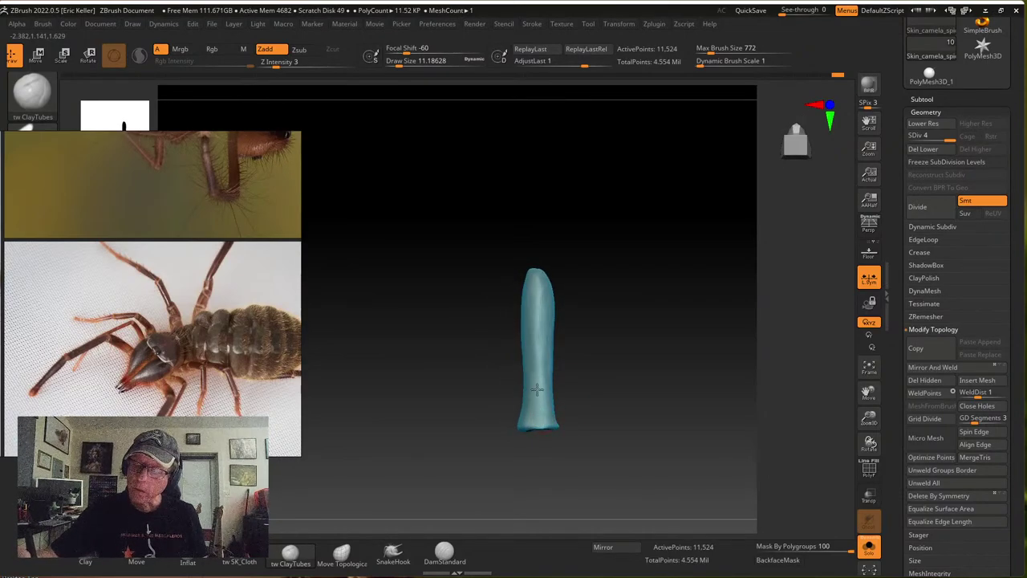
{"action": "right_click_drag", "start_coordinate": [544, 308], "coordinate": [559, 307]}
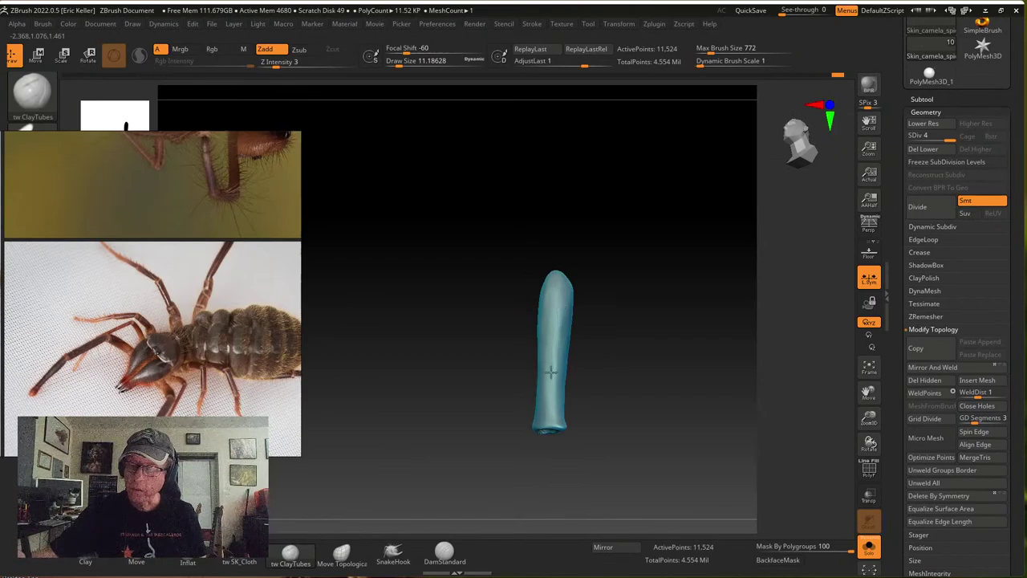
{"action": "right_click_drag", "start_coordinate": [554, 375], "coordinate": [558, 333]}
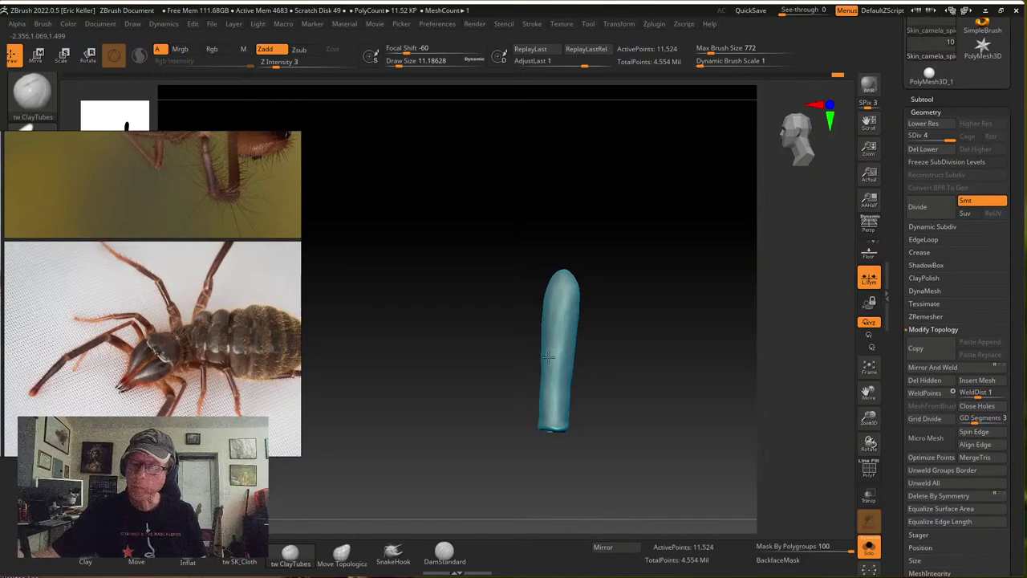
{"action": "right_click_drag", "start_coordinate": [554, 332], "coordinate": [628, 416]}
Unhide all leg segments and pull the narrow segment's lower end over the foot segment with the Move brush at draw sizes about 53 and 44
{"action": "left_click", "coordinate": [610, 388], "text": "ctrl+shift"}
{"action": "key", "text": "b"}
{"action": "key", "text": "m"}
{"action": "key", "text": "v"}
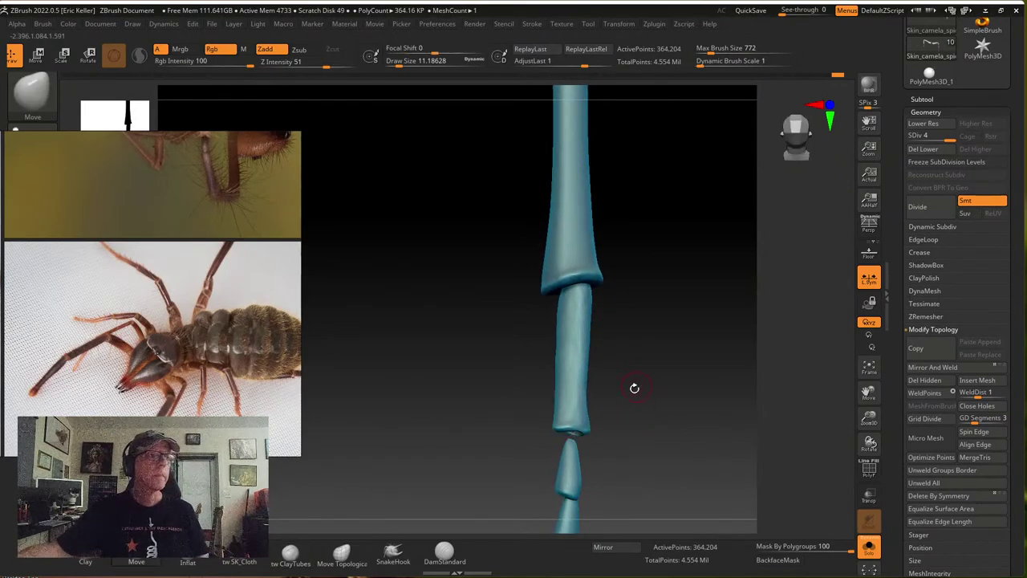
{"action": "key", "text": "s"}
{"action": "left_click_drag", "start_coordinate": [646, 387], "coordinate": [642, 385]}
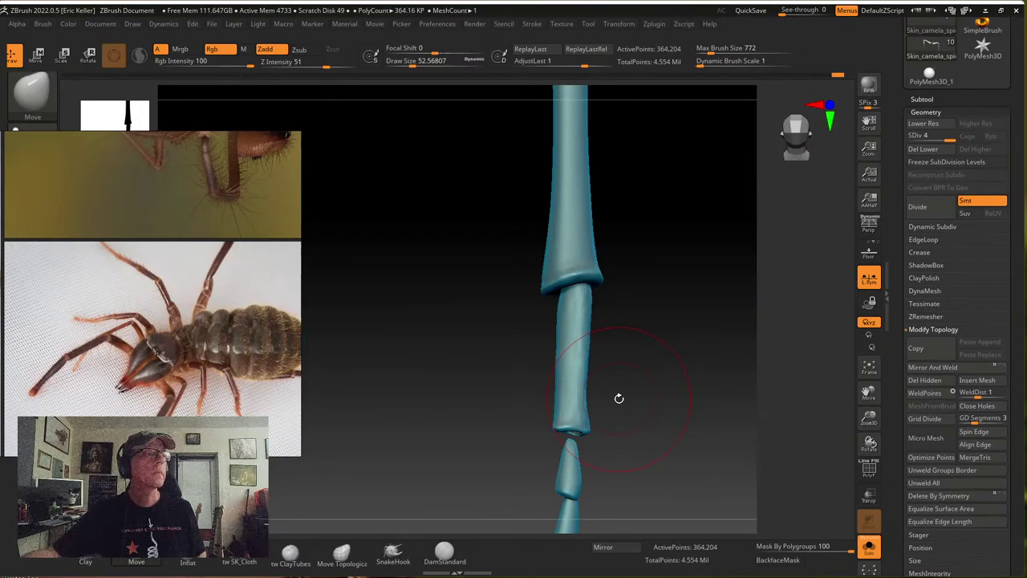
{"action": "left_click_drag", "start_coordinate": [621, 369], "coordinate": [569, 362]}
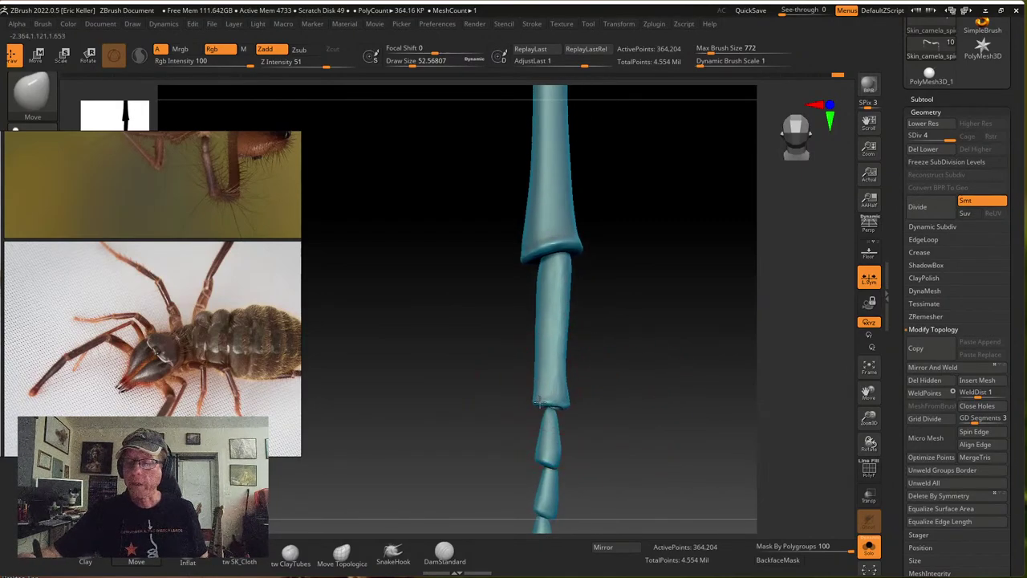
{"action": "left_click_drag", "start_coordinate": [540, 402], "coordinate": [536, 410]}
{"action": "key", "text": "s"}
{"action": "mouse_move", "coordinate": [586, 379]}
{"action": "left_mouse_down"}
{"action": "mouse_move", "coordinate": [575, 376]}
{"action": "mouse_move", "coordinate": [583, 373]}
{"action": "left_mouse_up"}
{"action": "left_click_drag", "start_coordinate": [553, 440], "coordinate": [551, 446]}
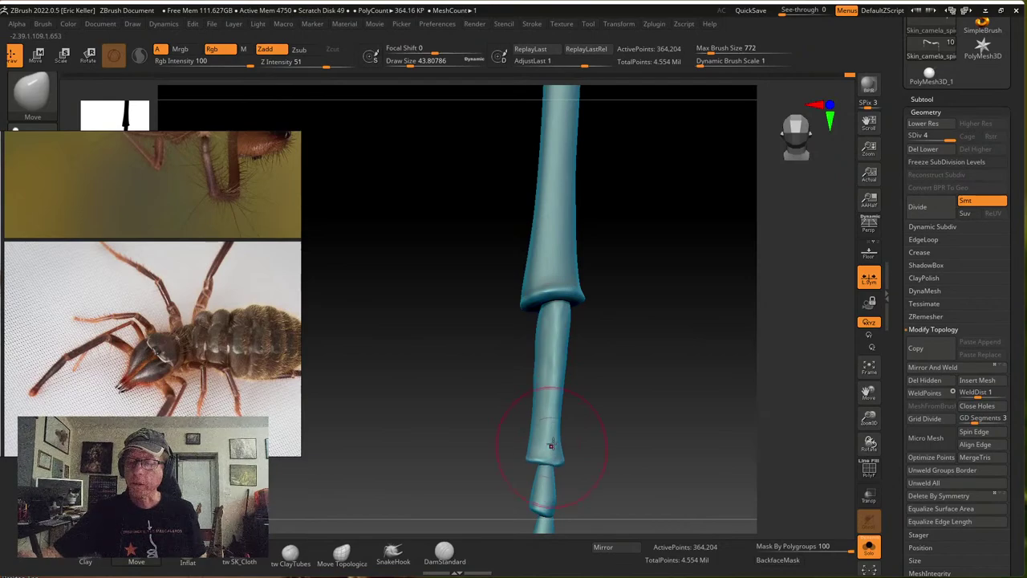
Set the Move brush's draw size to about 29 and adjust the narrow segment's shaft contour and lower rim
{"action": "key", "text": "s"}
{"action": "left_click_drag", "start_coordinate": [565, 390], "coordinate": [552, 390]}
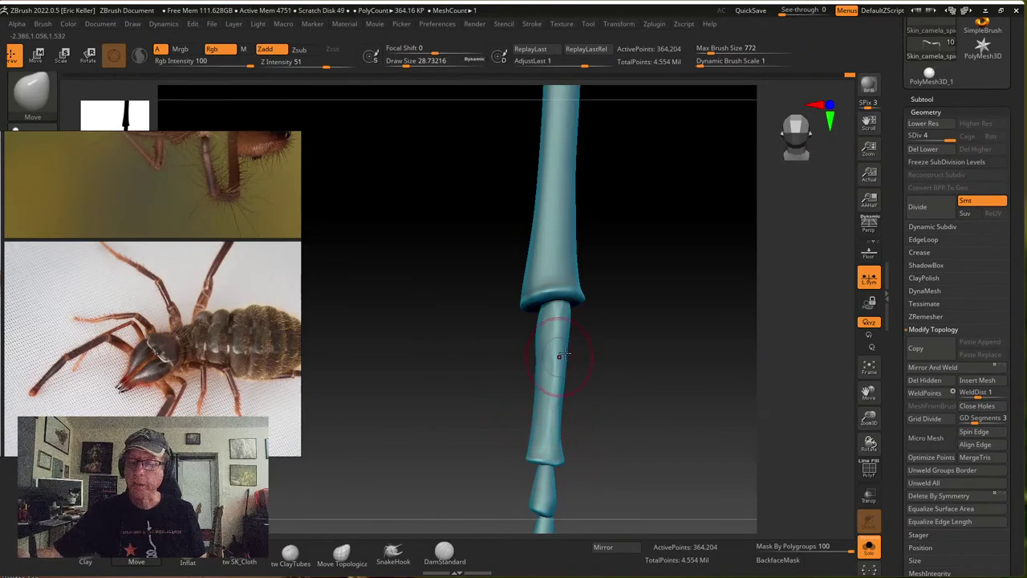
{"action": "mouse_move", "coordinate": [587, 347]}
{"action": "left_mouse_down"}
{"action": "mouse_move", "coordinate": [596, 321]}
{"action": "mouse_move", "coordinate": [580, 312]}
{"action": "mouse_move", "coordinate": [598, 351]}
{"action": "mouse_move", "coordinate": [569, 362]}
{"action": "mouse_move", "coordinate": [532, 348]}
{"action": "mouse_move", "coordinate": [575, 366]}
{"action": "left_mouse_up"}
{"action": "key", "text": "shift"}
{"action": "left_click_drag", "start_coordinate": [594, 413], "coordinate": [525, 446]}
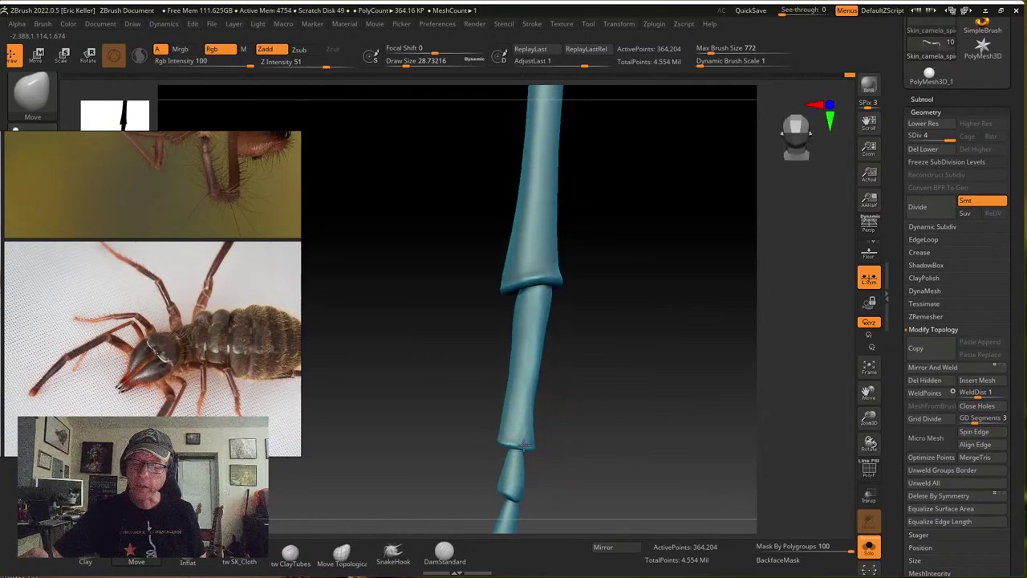
{"action": "mouse_move", "coordinate": [554, 383]}
{"action": "left_mouse_down"}
{"action": "mouse_move", "coordinate": [540, 370]}
{"action": "mouse_move", "coordinate": [571, 343]}
{"action": "mouse_move", "coordinate": [514, 341]}
{"action": "left_mouse_up"}
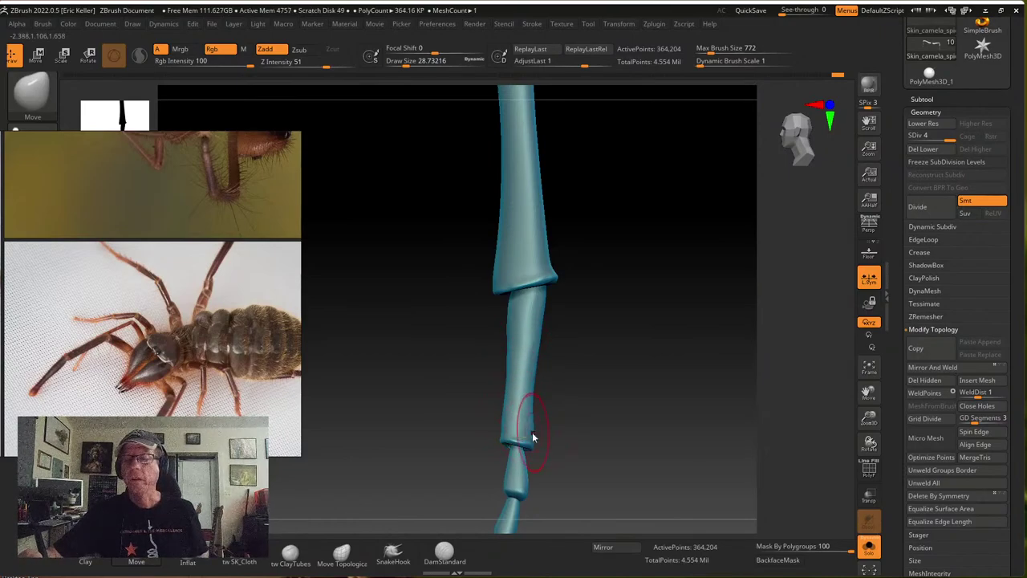
Reshape the narrow segment's side profile and smooth its shaft with a draw size of about 38
{"action": "key", "text": "s"}
{"action": "mouse_move", "coordinate": [532, 434]}
{"action": "left_mouse_down"}
{"action": "mouse_move", "coordinate": [522, 431]}
{"action": "mouse_move", "coordinate": [550, 433]}
{"action": "mouse_move", "coordinate": [535, 428]}
{"action": "left_mouse_up"}
{"action": "mouse_move", "coordinate": [545, 370]}
{"action": "left_mouse_down"}
{"action": "mouse_move", "coordinate": [556, 345]}
{"action": "mouse_move", "coordinate": [534, 341]}
{"action": "left_mouse_up"}
{"action": "key", "text": "s"}
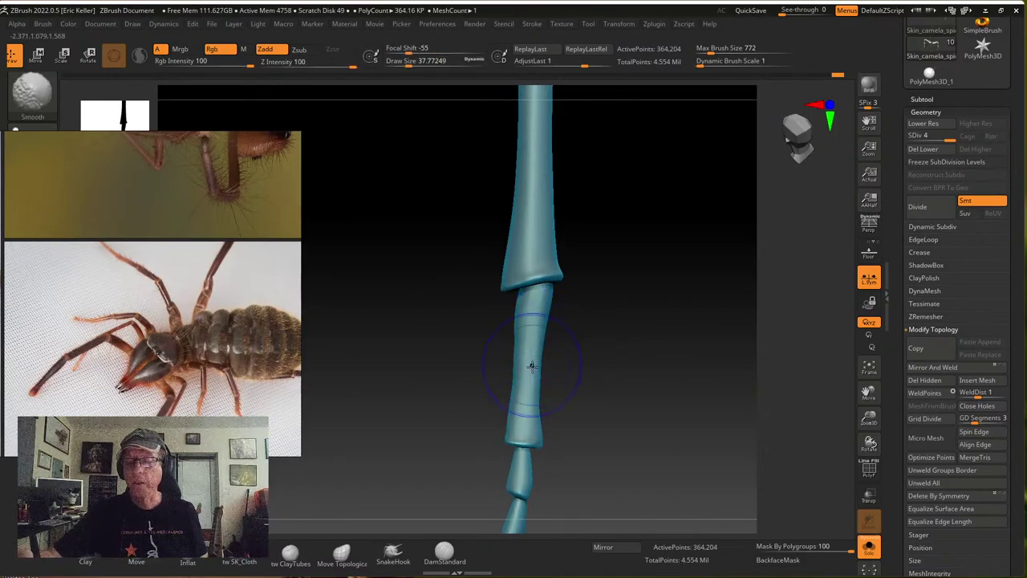
{"action": "right_click_drag", "start_coordinate": [532, 366], "coordinate": [534, 385], "text": "shift"}
Set the draw size to about 22, shape the narrow segment's flared lower rim with the Move brush, and smooth above it
{"action": "key", "text": "s"}
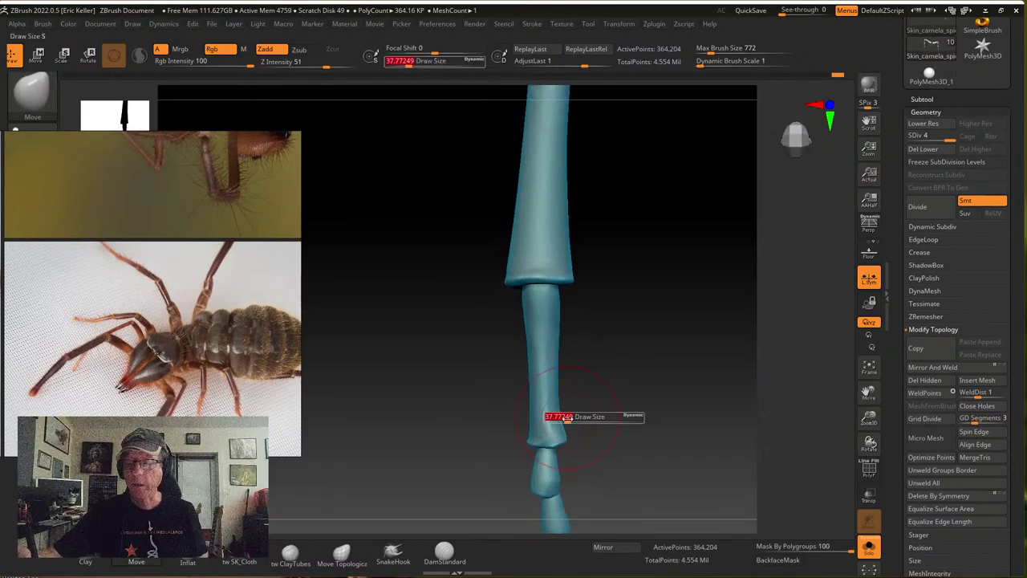
{"action": "left_click_drag", "start_coordinate": [568, 418], "coordinate": [560, 419]}
{"action": "right_click_drag", "start_coordinate": [551, 399], "coordinate": [570, 374], "text": "shift"}
{"action": "left_click_drag", "start_coordinate": [549, 405], "coordinate": [551, 406]}
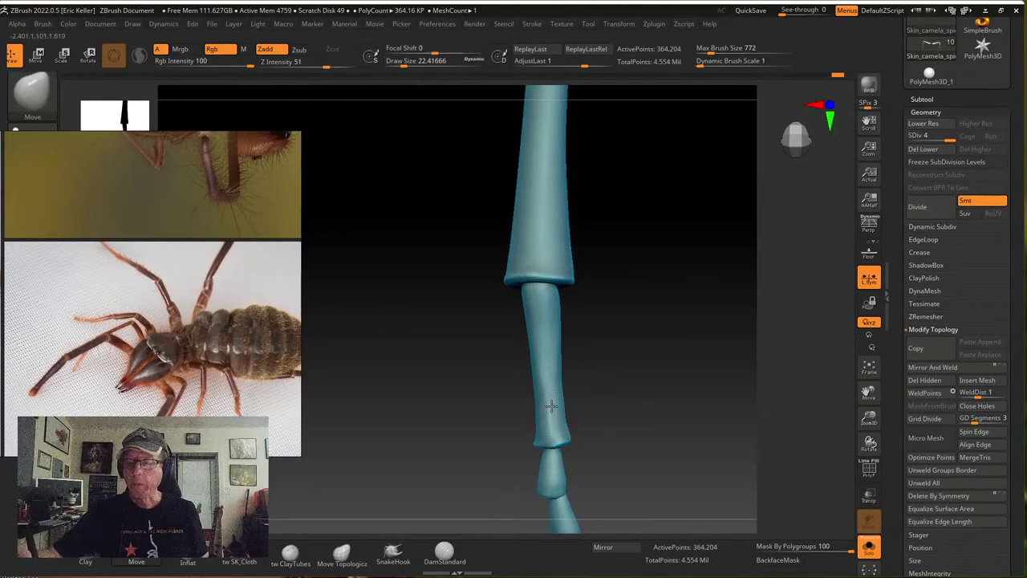
{"action": "right_click_drag", "start_coordinate": [573, 417], "coordinate": [566, 399], "text": "alt"}
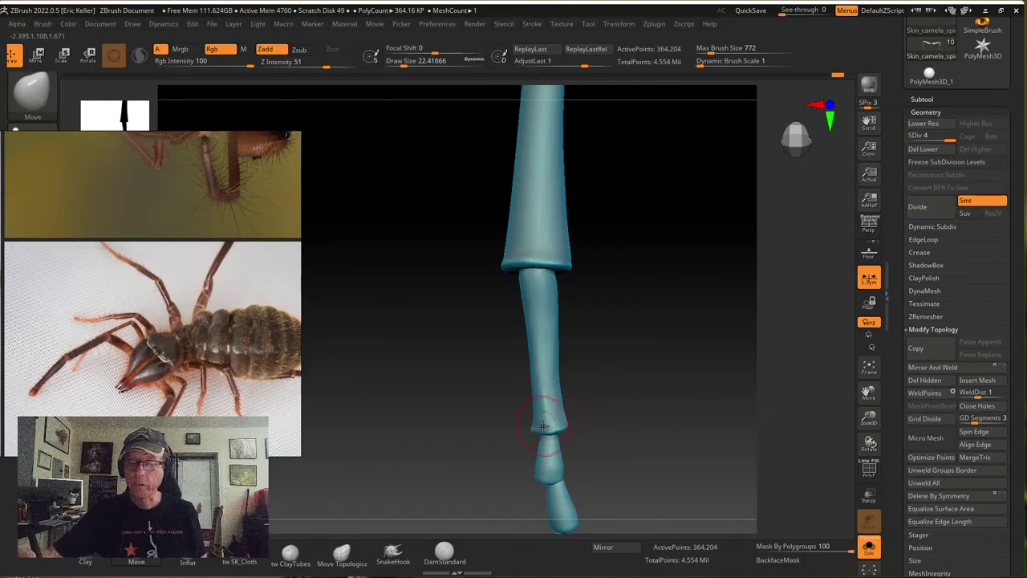
{"action": "left_click_drag", "start_coordinate": [544, 423], "coordinate": [553, 426]}
{"action": "right_click_drag", "start_coordinate": [573, 405], "coordinate": [583, 390]}
{"action": "left_click_drag", "start_coordinate": [565, 372], "coordinate": [563, 388], "text": "shift"}
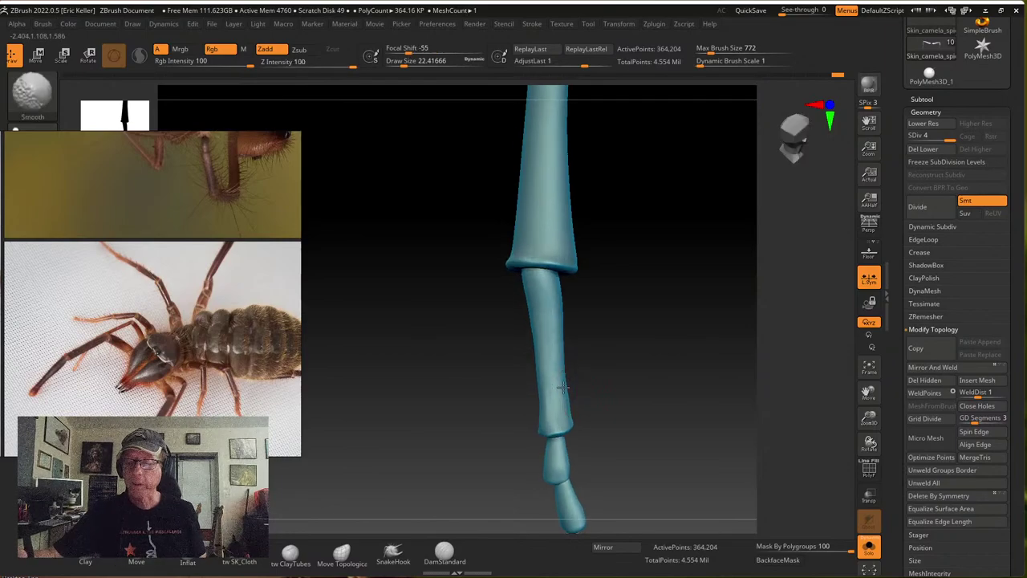
{"action": "mouse_move", "coordinate": [584, 310]}
{"action": "left_mouse_down"}
{"action": "mouse_move", "coordinate": [573, 348]}
{"action": "mouse_move", "coordinate": [599, 324]}
{"action": "mouse_move", "coordinate": [585, 350]}
{"action": "mouse_move", "coordinate": [592, 312]}
{"action": "mouse_move", "coordinate": [600, 315]}
{"action": "left_mouse_up"}
Isolate the longer lower leg segment, hollow its end into a socket with ClayTubes at draw size about 14, and show the whole leg again
{"action": "left_click", "coordinate": [522, 343], "text": "ctrl+shift"}
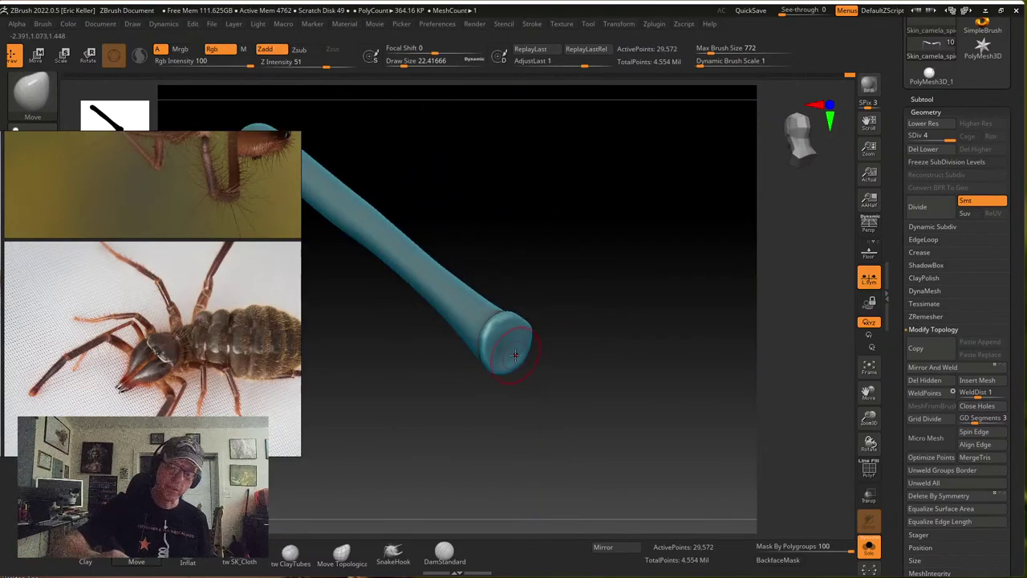
{"action": "left_click", "coordinate": [290, 554]}
{"action": "key", "text": "s"}
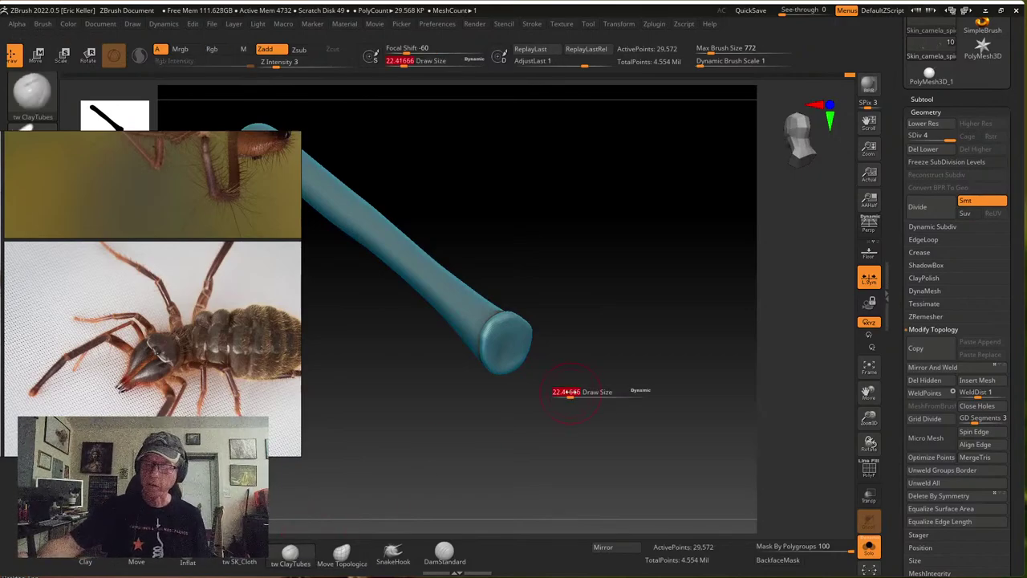
{"action": "left_click_drag", "start_coordinate": [569, 393], "coordinate": [565, 392]}
{"action": "mouse_move", "coordinate": [571, 392]}
{"action": "left_mouse_down"}
{"action": "mouse_move", "coordinate": [532, 382]}
{"action": "mouse_move", "coordinate": [507, 331]}
{"action": "left_mouse_up"}
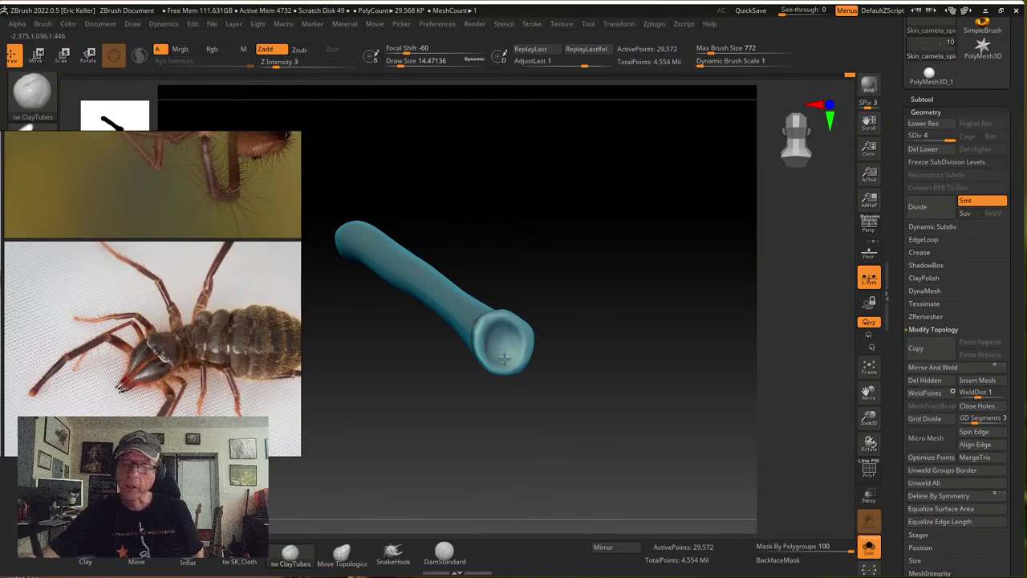
{"action": "right_click_drag", "start_coordinate": [505, 359], "coordinate": [508, 347]}
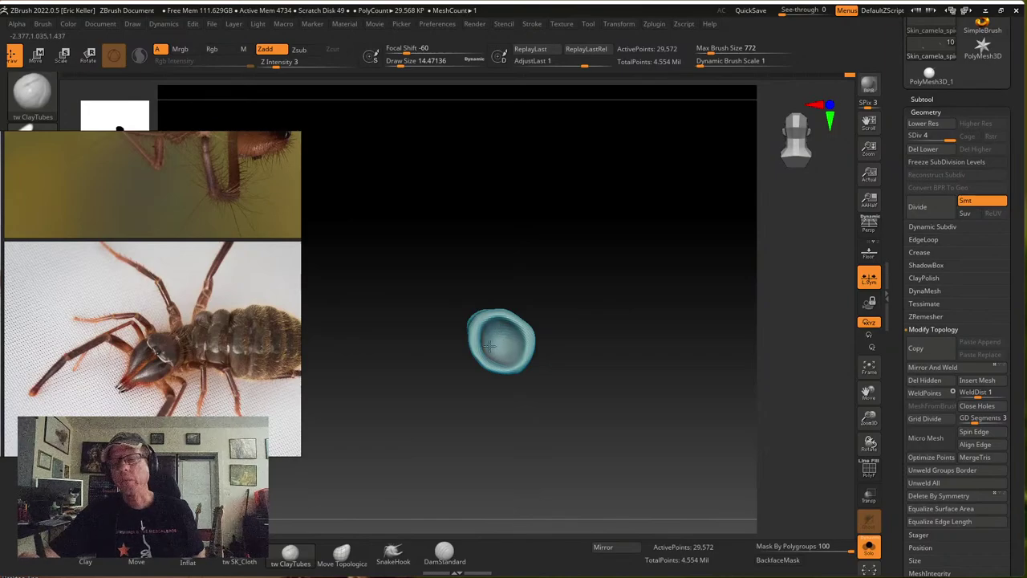
{"action": "mouse_move", "coordinate": [499, 343]}
{"action": "right_mouse_down"}
{"action": "mouse_move", "coordinate": [508, 340]}
{"action": "mouse_move", "coordinate": [498, 317]}
{"action": "mouse_move", "coordinate": [502, 330]}
{"action": "mouse_move", "coordinate": [534, 264]}
{"action": "mouse_move", "coordinate": [501, 329]}
{"action": "mouse_move", "coordinate": [554, 303]}
{"action": "mouse_move", "coordinate": [491, 394]}
{"action": "mouse_move", "coordinate": [578, 385]}
{"action": "mouse_move", "coordinate": [587, 394]}
{"action": "mouse_move", "coordinate": [565, 425]}
{"action": "mouse_move", "coordinate": [562, 367]}
{"action": "mouse_move", "coordinate": [575, 407]}
{"action": "mouse_move", "coordinate": [518, 380]}
{"action": "mouse_move", "coordinate": [531, 336]}
{"action": "right_mouse_up"}
{"action": "left_click_drag", "start_coordinate": [505, 347], "coordinate": [488, 443]}
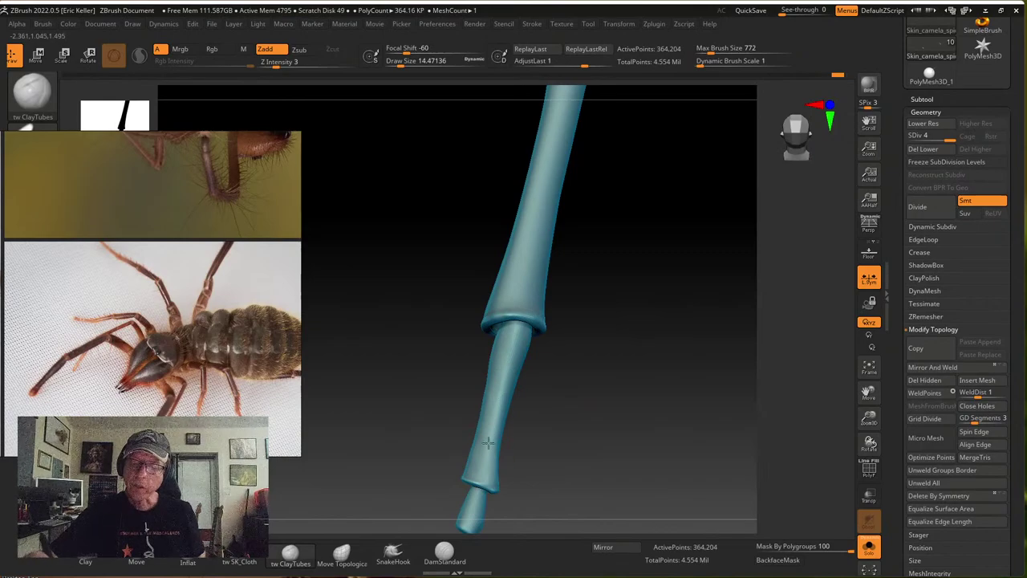
Refine the narrow segment's shaft down to its flared lower rim with ClayTubes at draw size about 14 and Z intensity 3
{"action": "right_click_drag", "start_coordinate": [493, 426], "coordinate": [492, 452]}
{"action": "mouse_move", "coordinate": [492, 452]}
{"action": "left_mouse_down"}
{"action": "mouse_move", "coordinate": [503, 333]}
{"action": "mouse_move", "coordinate": [489, 468]}
{"action": "left_mouse_up"}
{"action": "right_click_drag", "start_coordinate": [488, 468], "coordinate": [517, 353]}
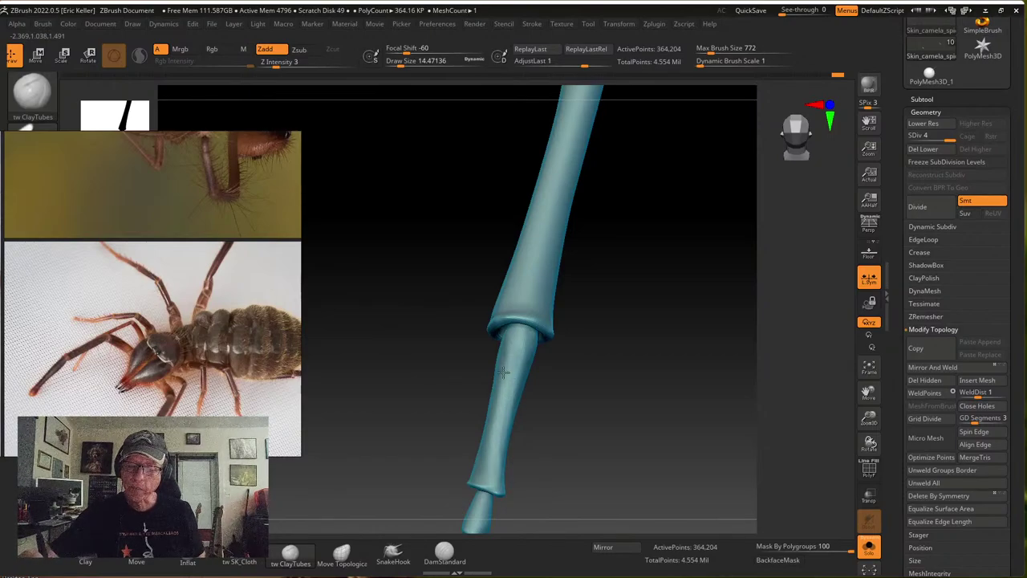
{"action": "right_click_drag", "start_coordinate": [507, 408], "coordinate": [543, 369]}
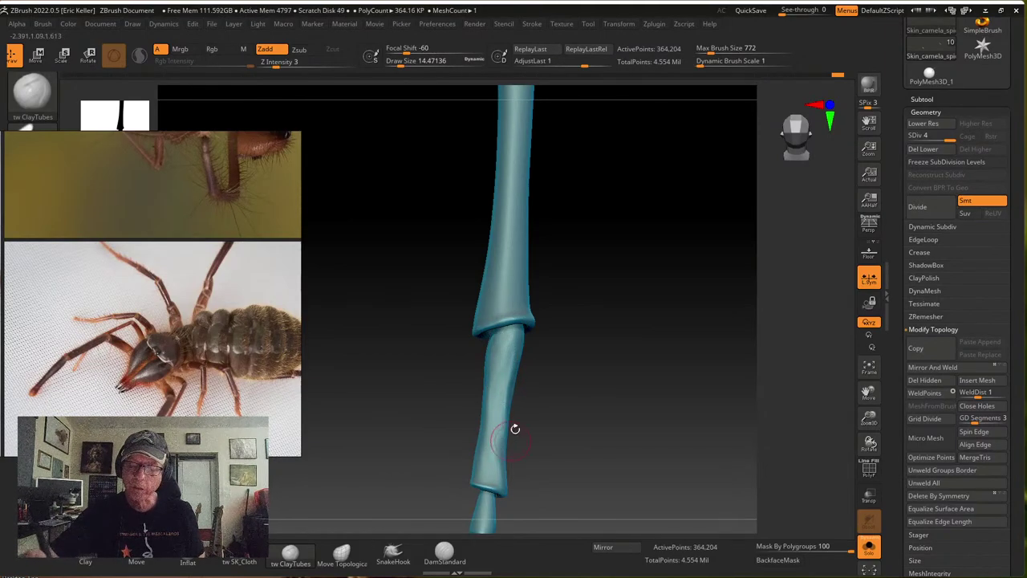
{"action": "right_click_drag", "start_coordinate": [513, 426], "coordinate": [516, 344]}
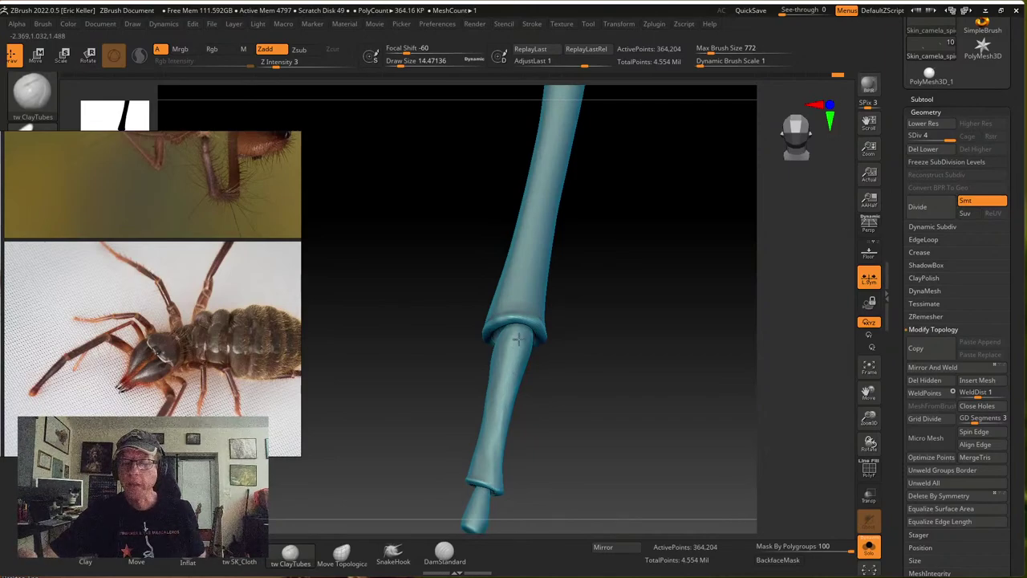
{"action": "right_click_drag", "start_coordinate": [505, 357], "coordinate": [498, 387]}
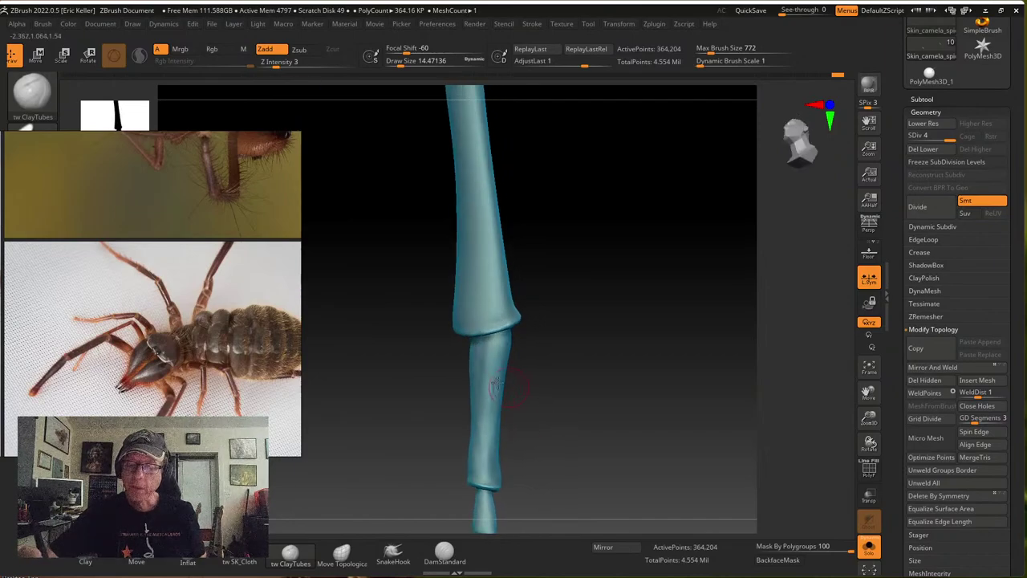
{"action": "left_click_drag", "start_coordinate": [480, 360], "coordinate": [482, 467]}
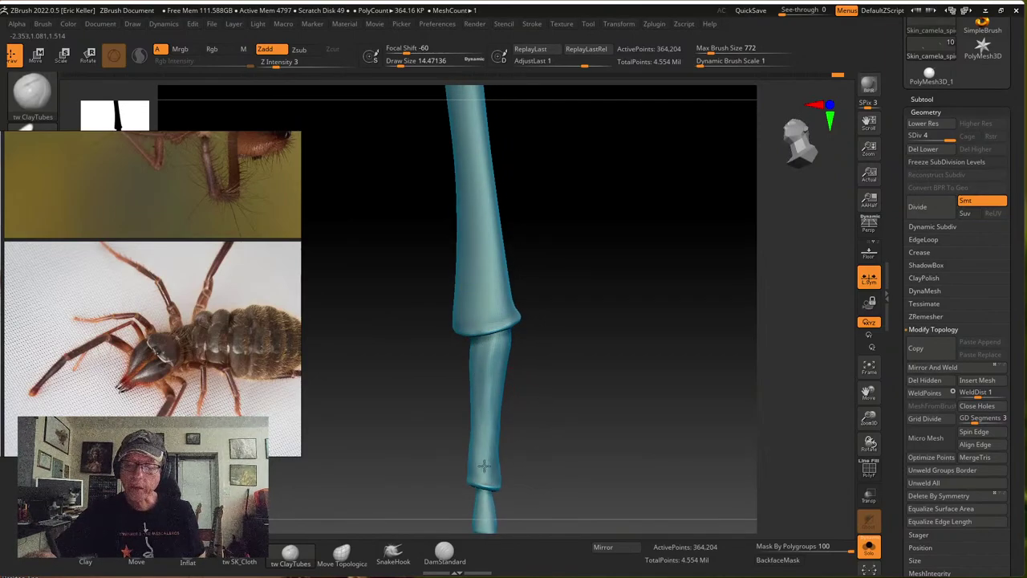
{"action": "right_click_drag", "start_coordinate": [519, 367], "coordinate": [504, 353]}
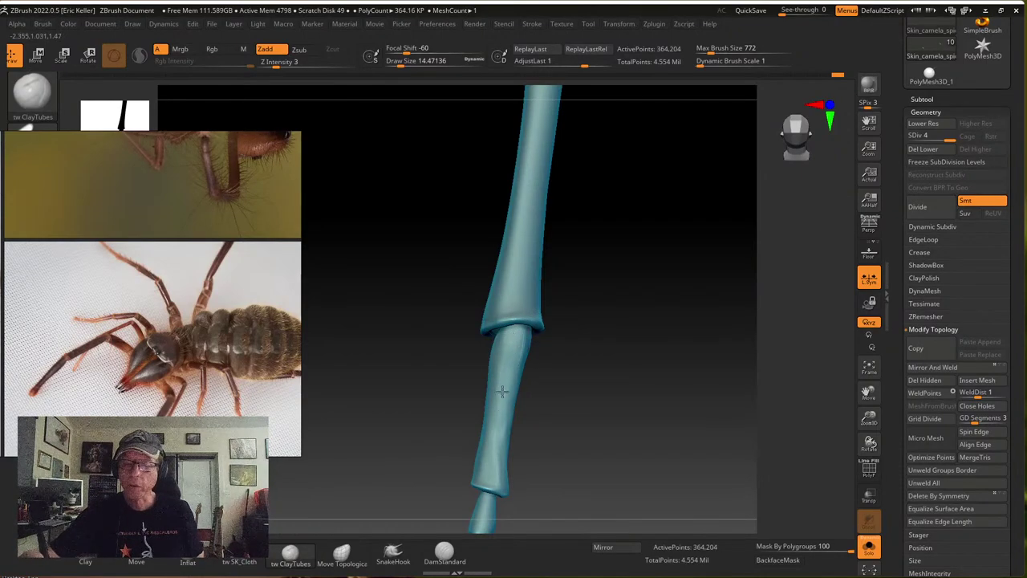
Build up the narrow segment's rounded upper end just below the socket joint with light ClayTubes strokes
{"action": "right_click_drag", "start_coordinate": [494, 447], "coordinate": [524, 369]}
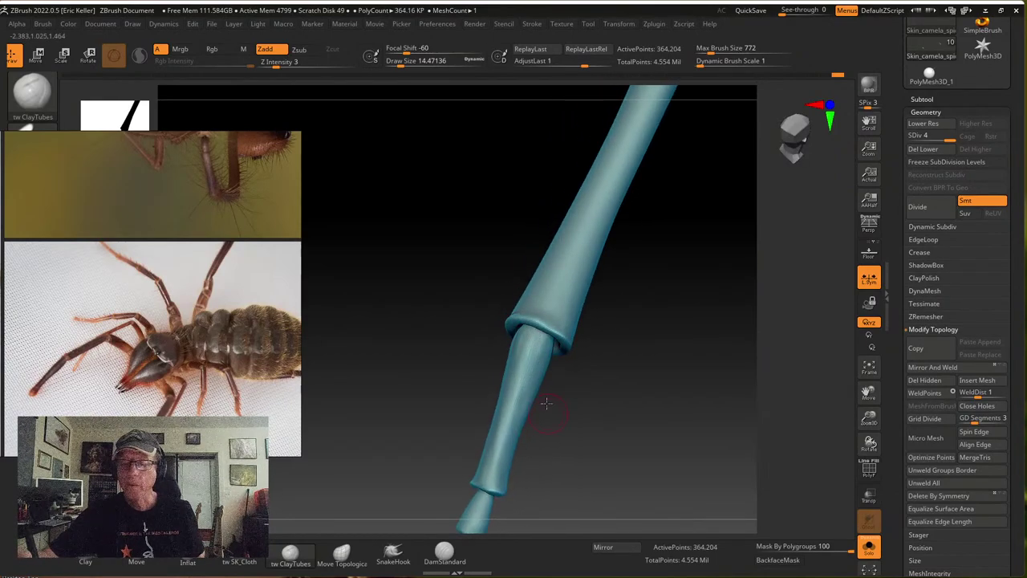
{"action": "right_click_drag", "start_coordinate": [546, 404], "coordinate": [530, 321]}
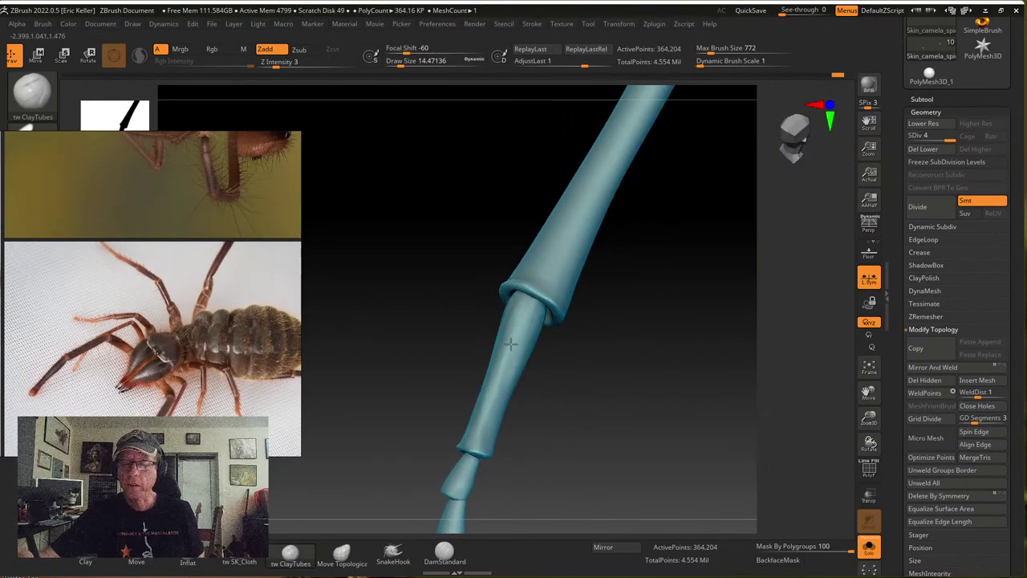
{"action": "right_click_drag", "start_coordinate": [488, 454], "coordinate": [523, 315]}
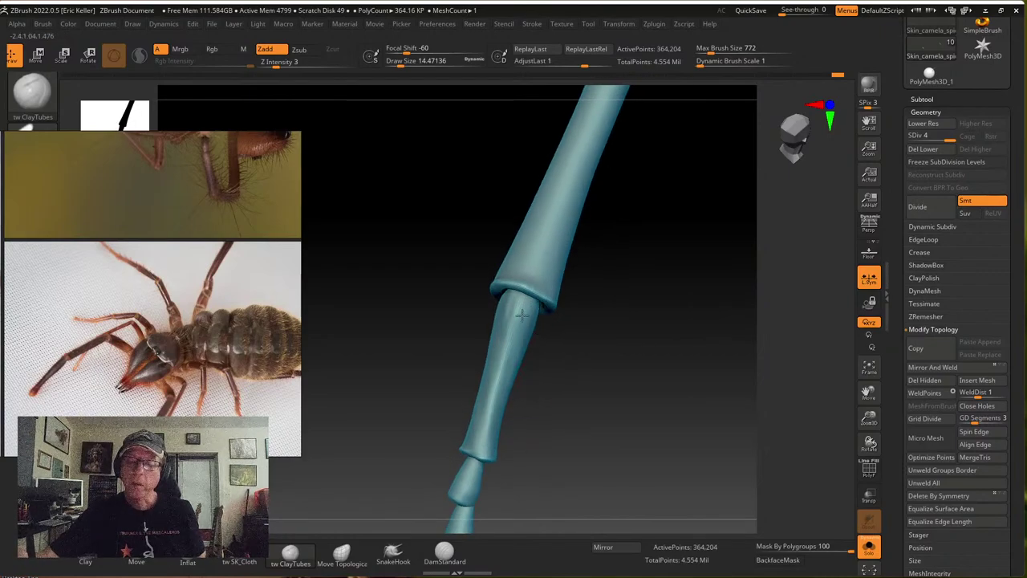
{"action": "mouse_move", "coordinate": [540, 395]}
{"action": "right_mouse_down"}
{"action": "mouse_move", "coordinate": [567, 356]}
{"action": "mouse_move", "coordinate": [553, 337]}
{"action": "right_mouse_up"}
{"action": "left_click_drag", "start_coordinate": [520, 312], "coordinate": [503, 338]}
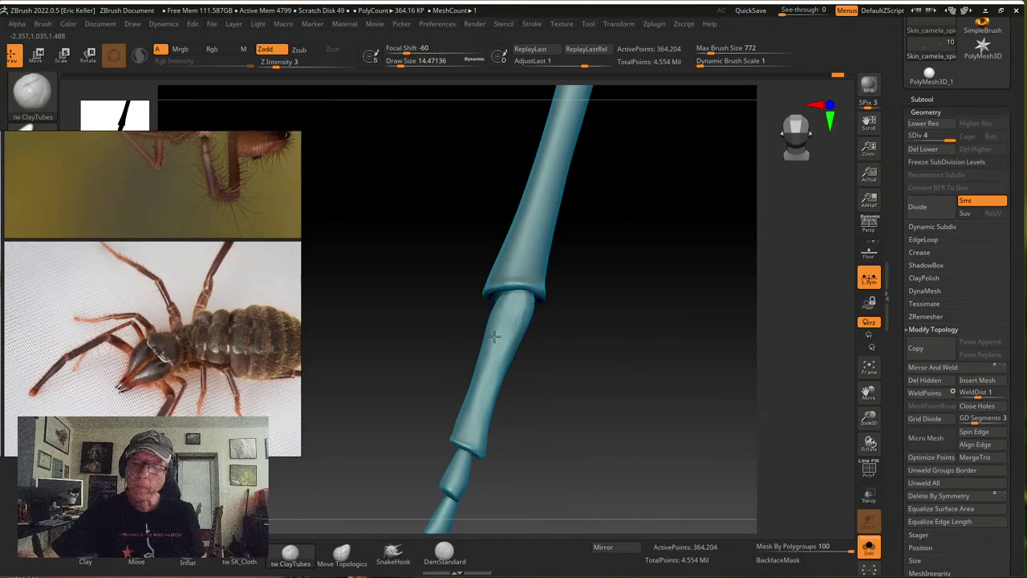
{"action": "right_click_drag", "start_coordinate": [526, 382], "coordinate": [530, 328]}
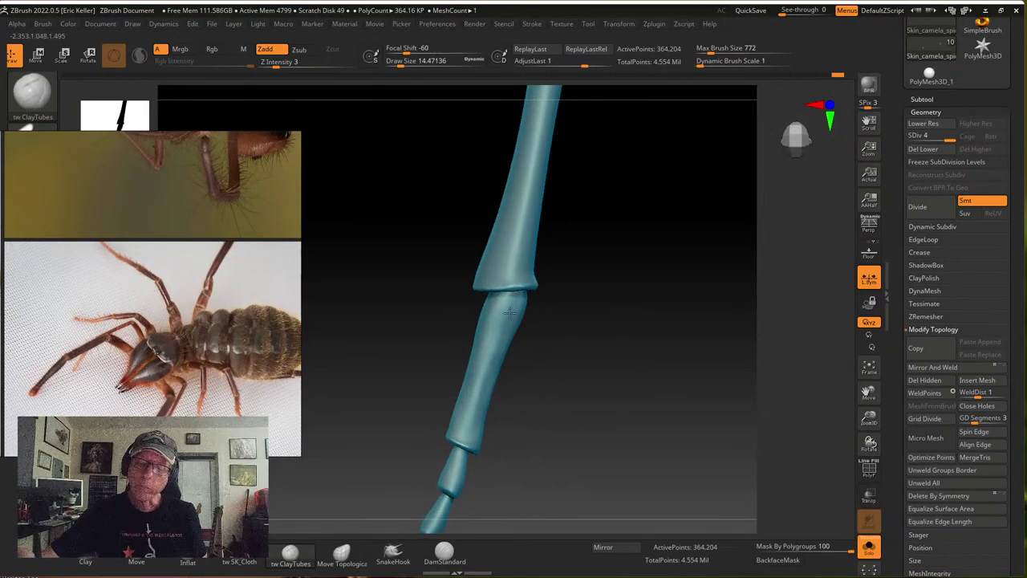
{"action": "right_click_drag", "start_coordinate": [516, 367], "coordinate": [474, 319]}
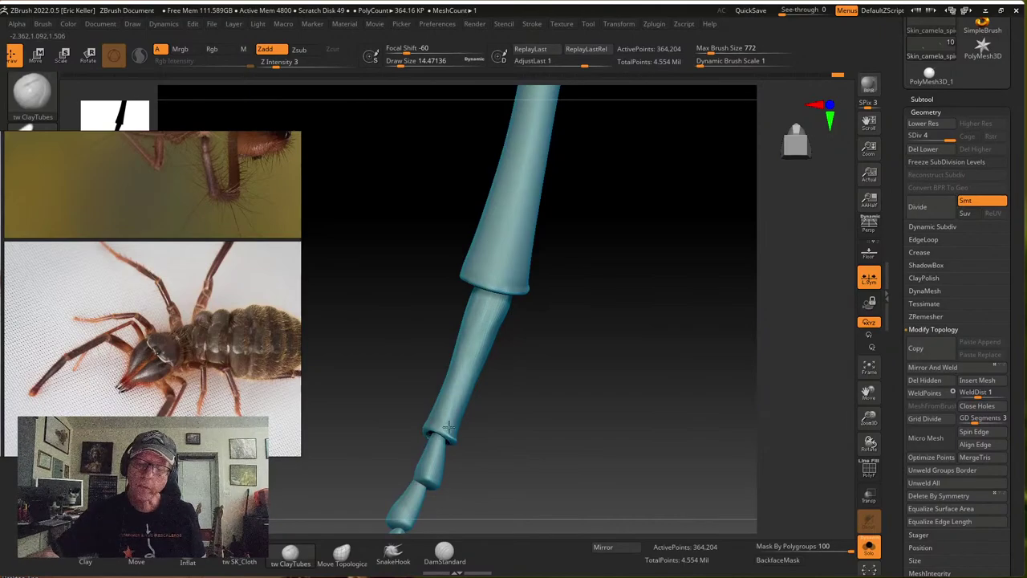
{"action": "right_click_drag", "start_coordinate": [506, 383], "coordinate": [487, 353]}
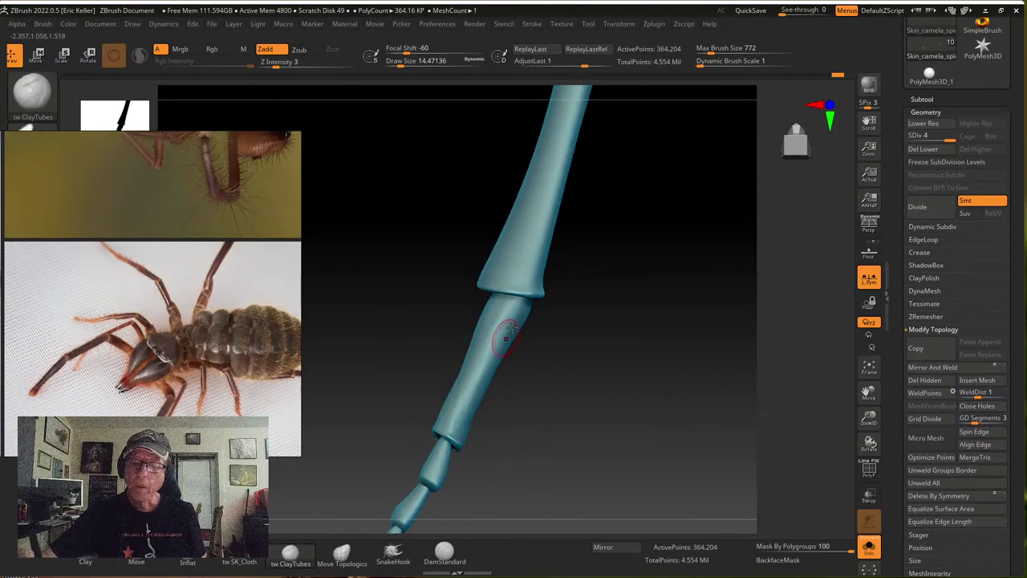
{"action": "right_click_drag", "start_coordinate": [511, 388], "coordinate": [501, 332]}
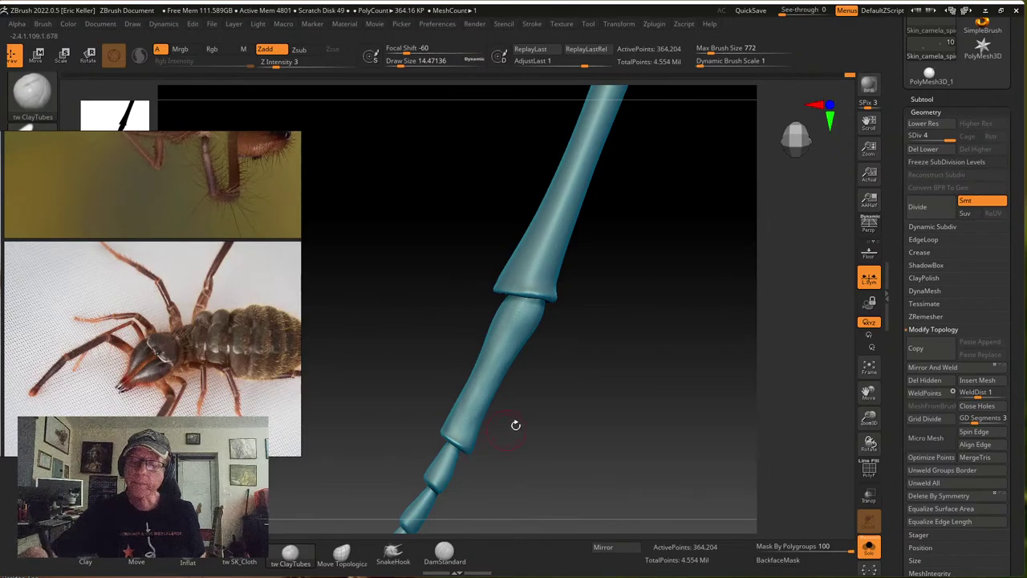
Even out the contour of the narrow segment's shaft from several sides with ClayTubes at draw size about 14
{"action": "right_click_drag", "start_coordinate": [472, 405], "coordinate": [477, 337]}
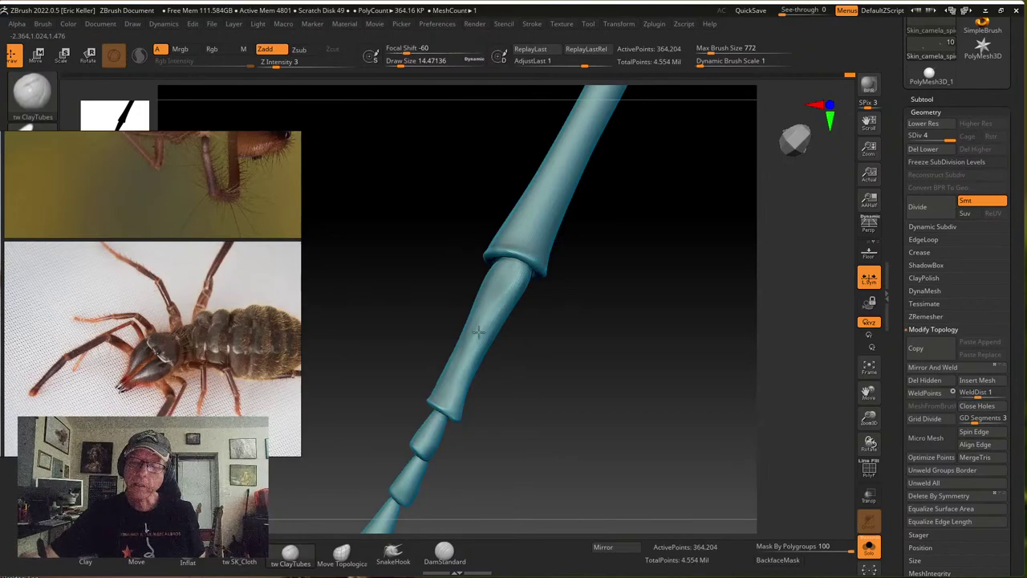
{"action": "right_click_drag", "start_coordinate": [499, 359], "coordinate": [489, 285]}
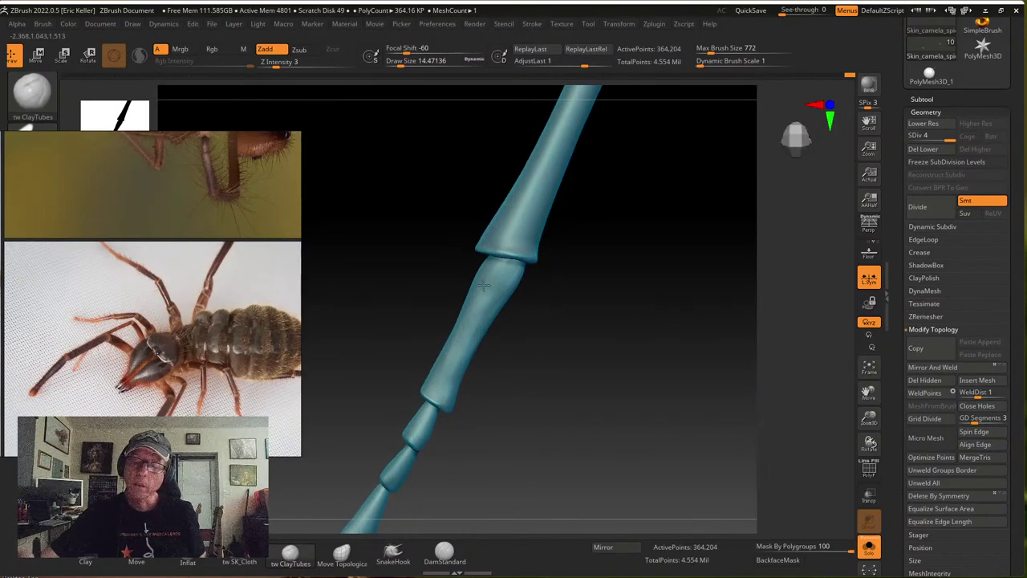
{"action": "right_click_drag", "start_coordinate": [456, 337], "coordinate": [505, 264]}
{"action": "right_click_drag", "start_coordinate": [525, 319], "coordinate": [495, 300]}
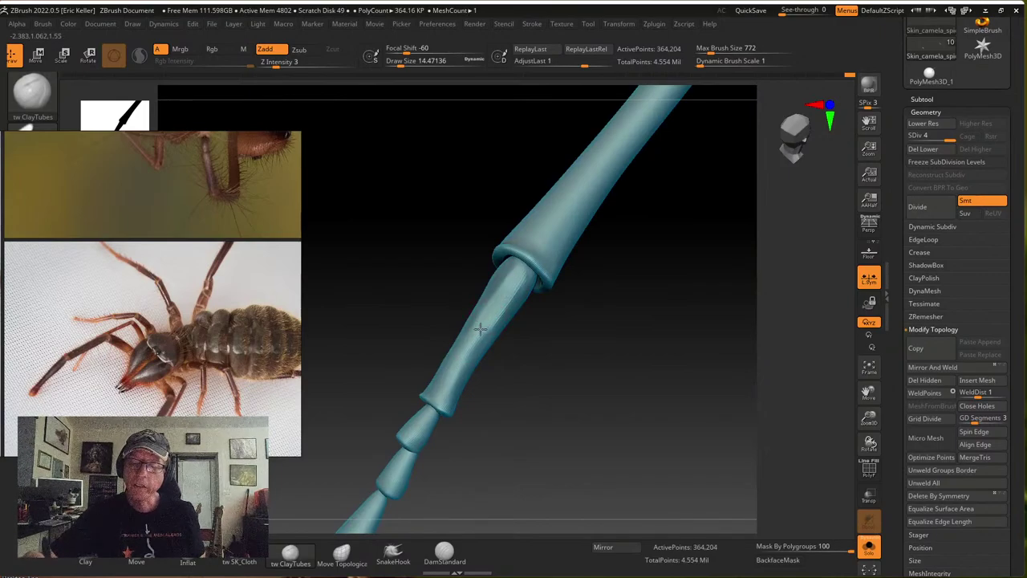
{"action": "right_click_drag", "start_coordinate": [466, 403], "coordinate": [510, 310]}
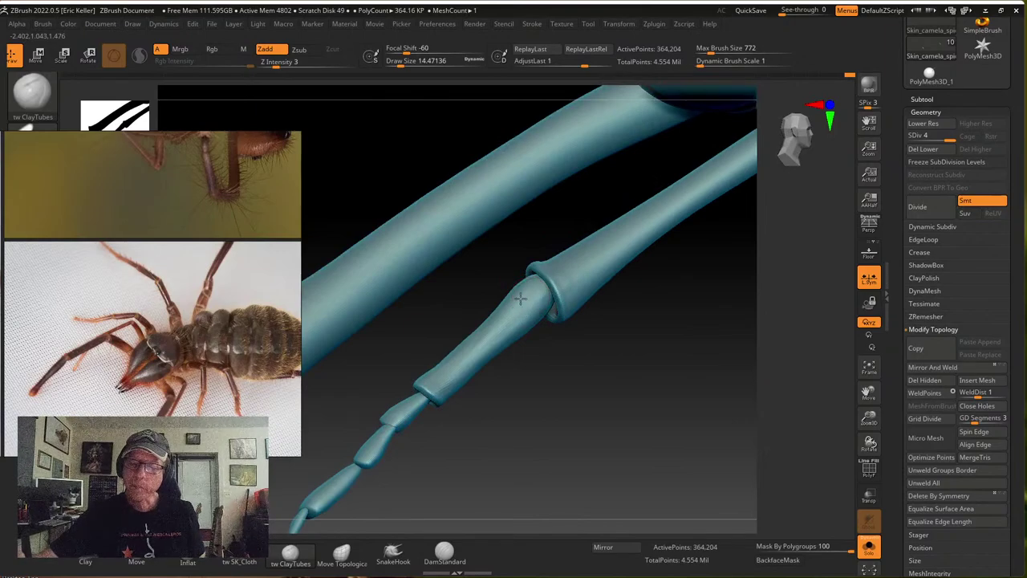
{"action": "right_click_drag", "start_coordinate": [496, 337], "coordinate": [481, 316]}
{"action": "right_click_drag", "start_coordinate": [544, 300], "coordinate": [491, 301]}
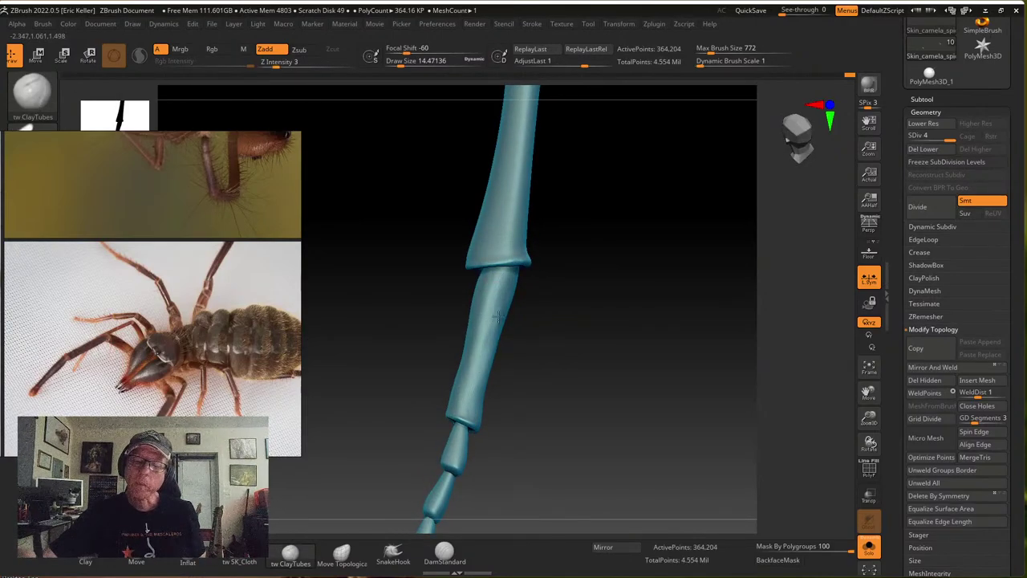
{"action": "right_click_drag", "start_coordinate": [488, 347], "coordinate": [511, 290]}
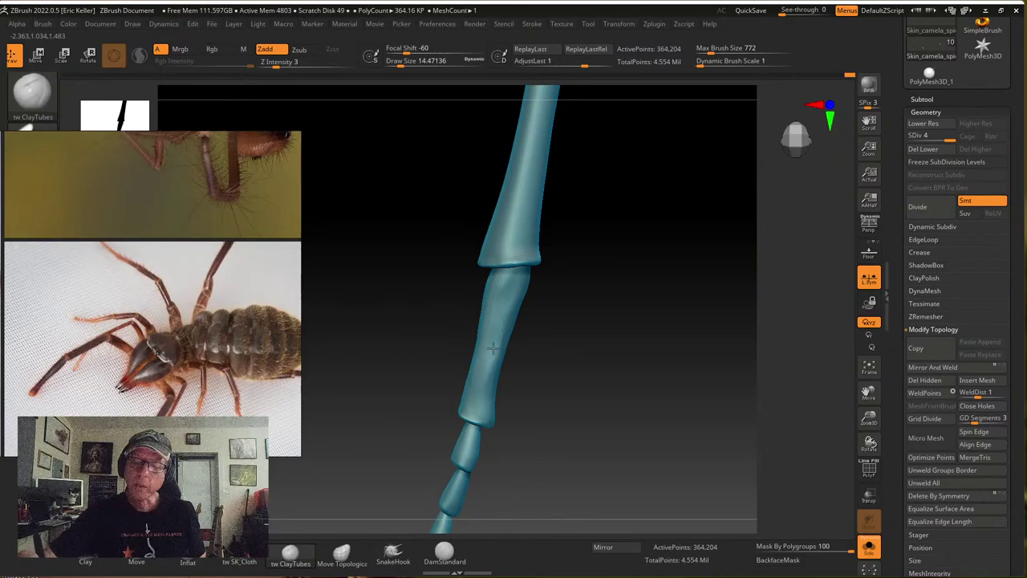
Smooth the narrow segment's surface and touch up the lower half of its shaft with ClayTubes
{"action": "right_click_drag", "start_coordinate": [513, 362], "coordinate": [509, 283]}
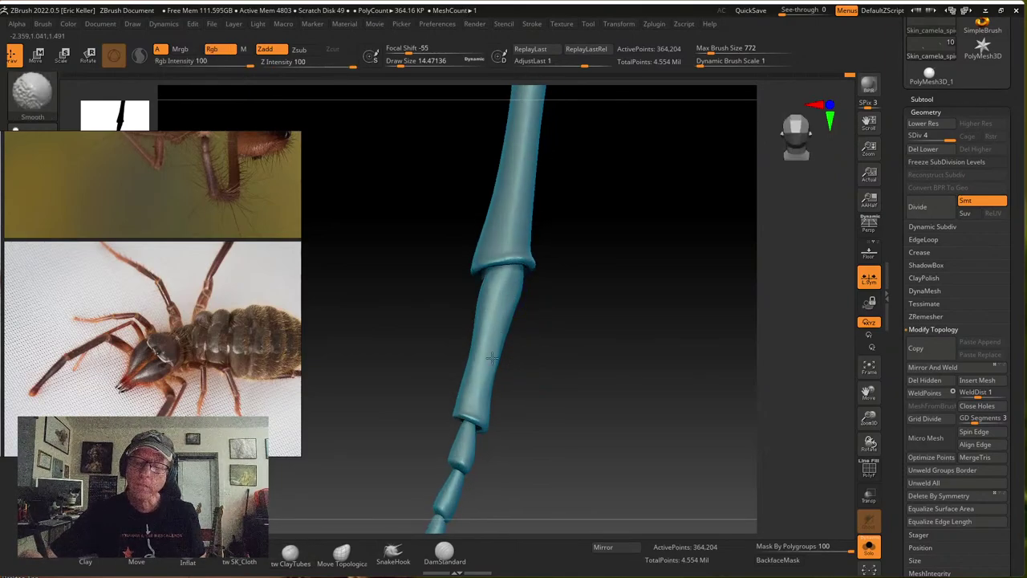
{"action": "mouse_move", "coordinate": [491, 358]}
{"action": "right_mouse_down"}
{"action": "mouse_move", "coordinate": [526, 290]}
{"action": "mouse_move", "coordinate": [525, 367]}
{"action": "mouse_move", "coordinate": [486, 351]}
{"action": "mouse_move", "coordinate": [538, 361]}
{"action": "mouse_move", "coordinate": [514, 353]}
{"action": "mouse_move", "coordinate": [480, 288]}
{"action": "right_mouse_up"}
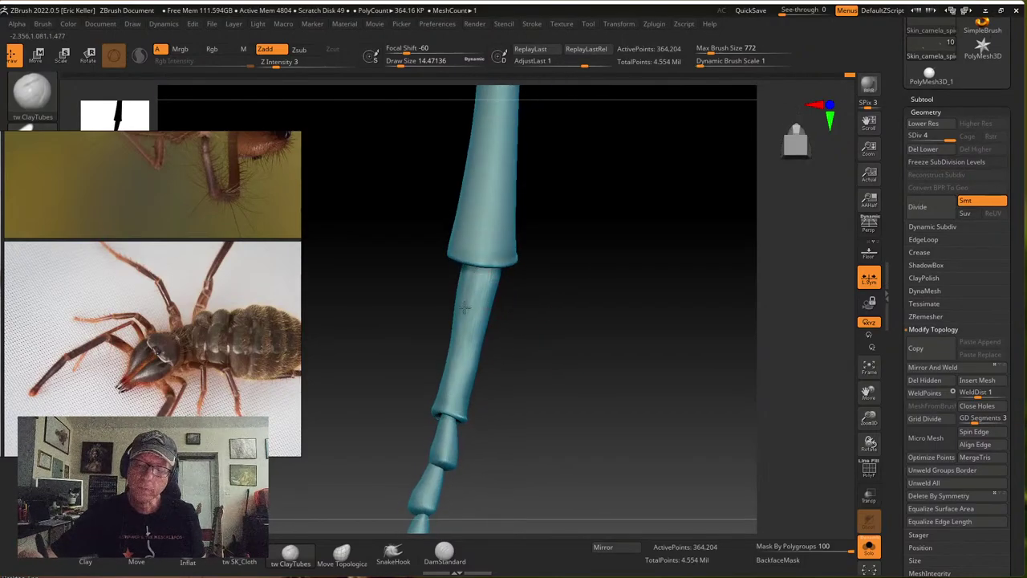
{"action": "right_click_drag", "start_coordinate": [500, 362], "coordinate": [472, 387]}
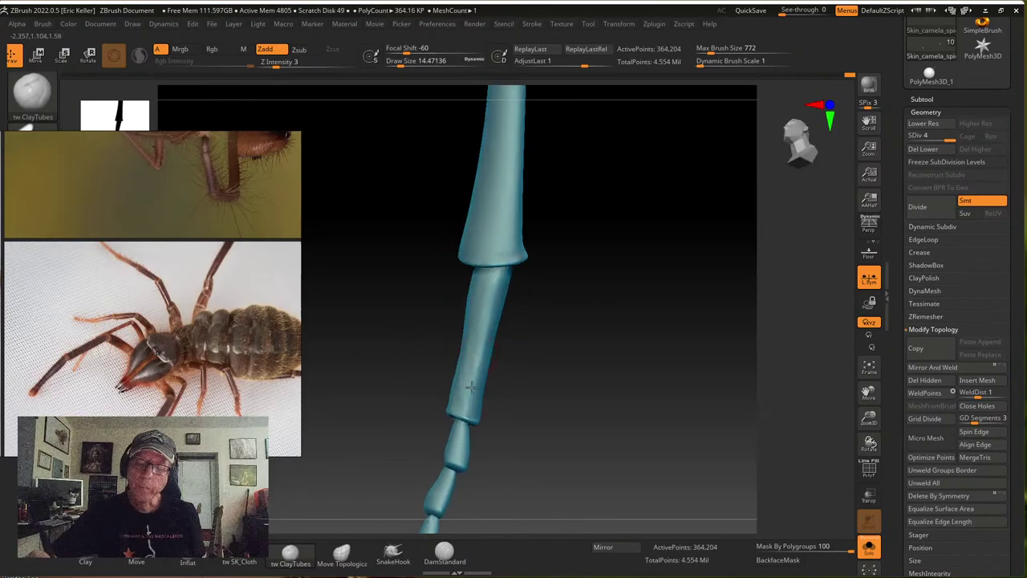
{"action": "right_click_drag", "start_coordinate": [517, 349], "coordinate": [484, 348]}
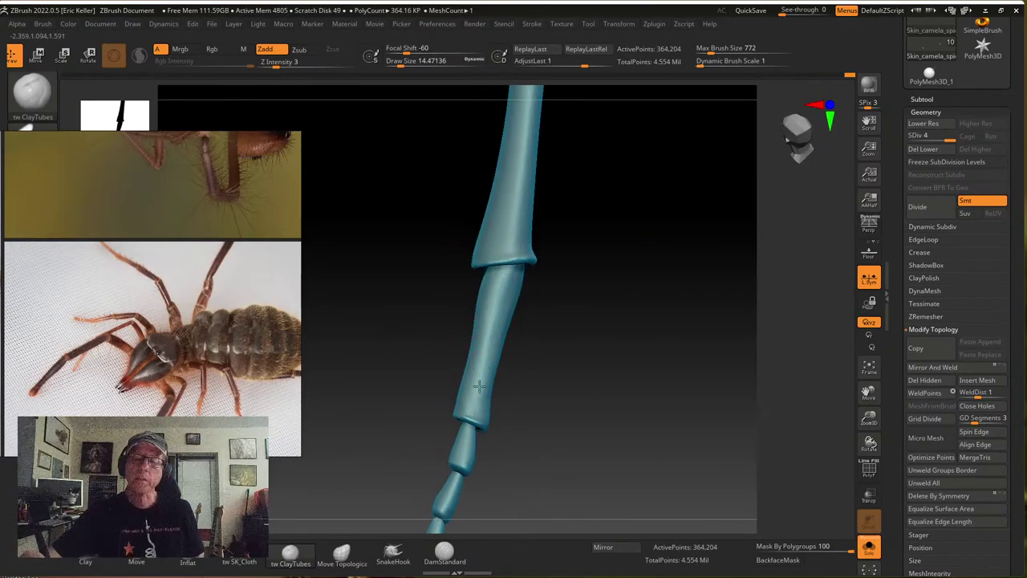
{"action": "right_click_drag", "start_coordinate": [528, 377], "coordinate": [506, 337]}
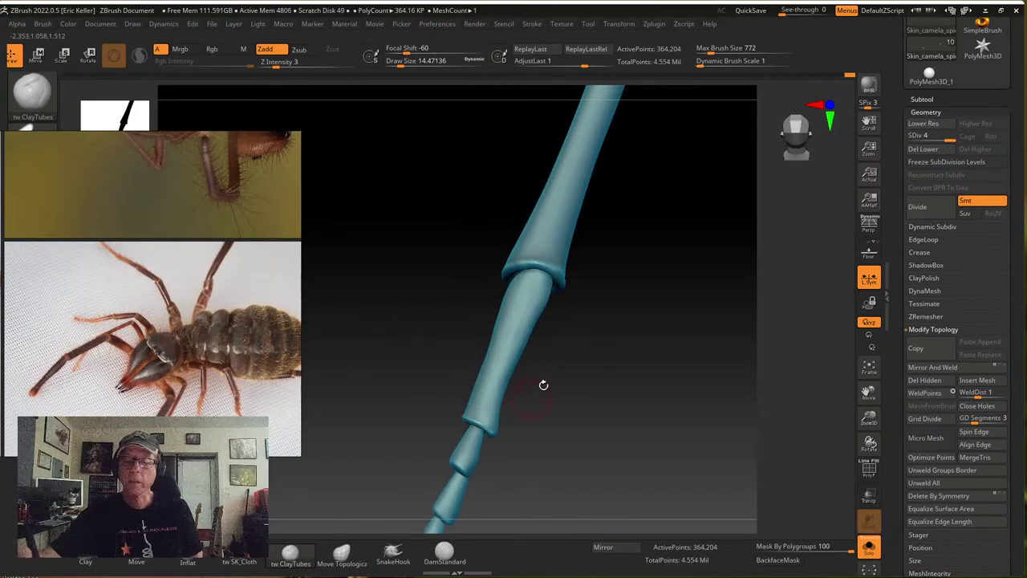
{"action": "right_click_drag", "start_coordinate": [543, 385], "coordinate": [515, 331]}
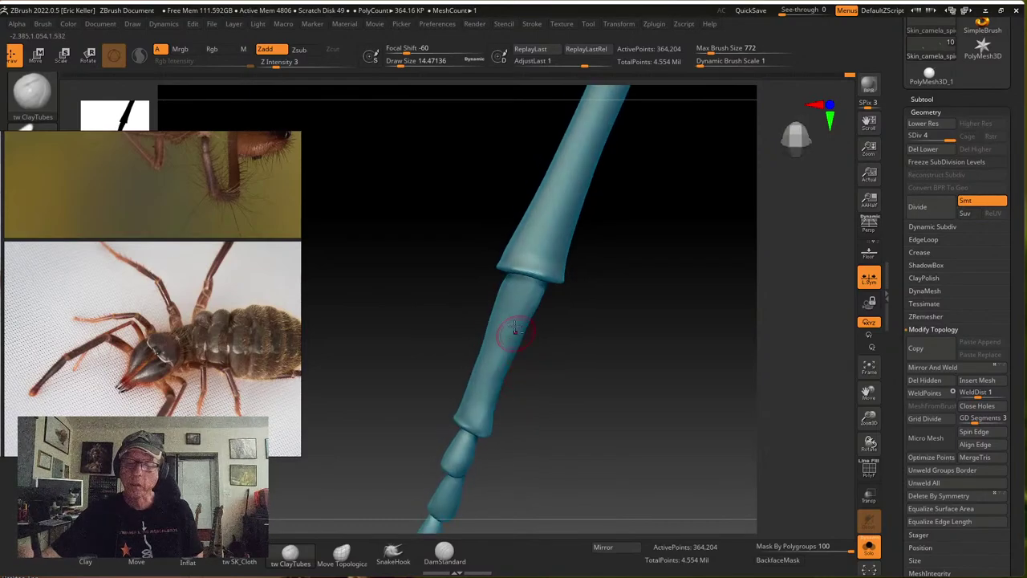
{"action": "right_click_drag", "start_coordinate": [509, 405], "coordinate": [493, 354]}
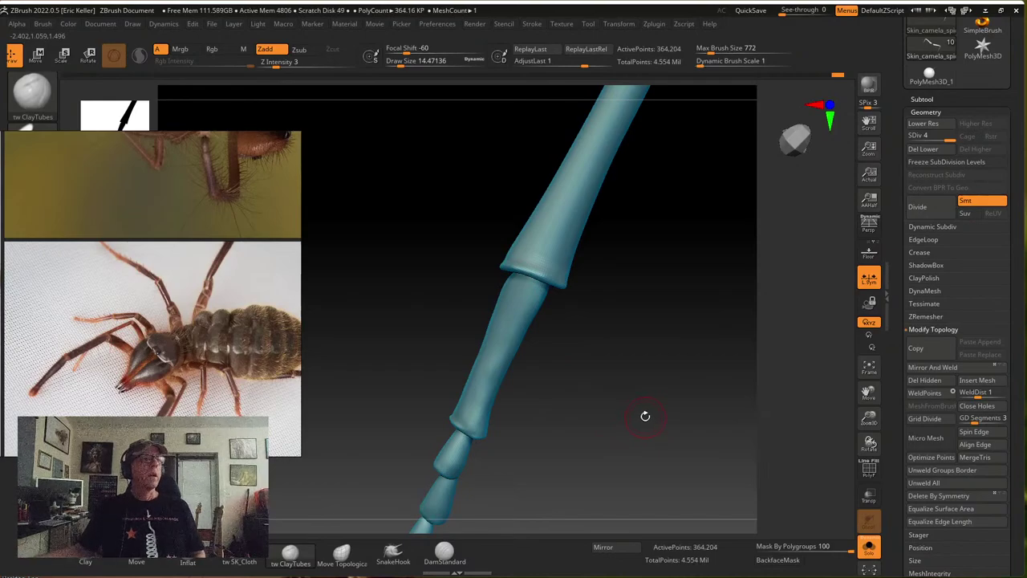
Show all parts of the camel spider again and check the sculpted leg against the whole body from below and the front
{"action": "right_click_drag", "start_coordinate": [634, 390], "coordinate": [672, 393], "text": "ctrl"}
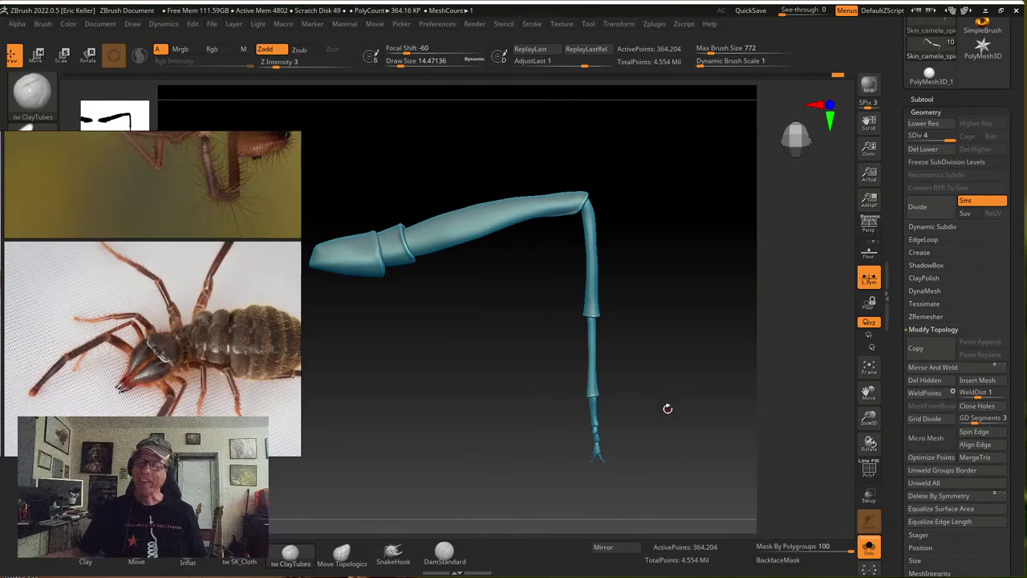
{"action": "left_click", "coordinate": [868, 546]}
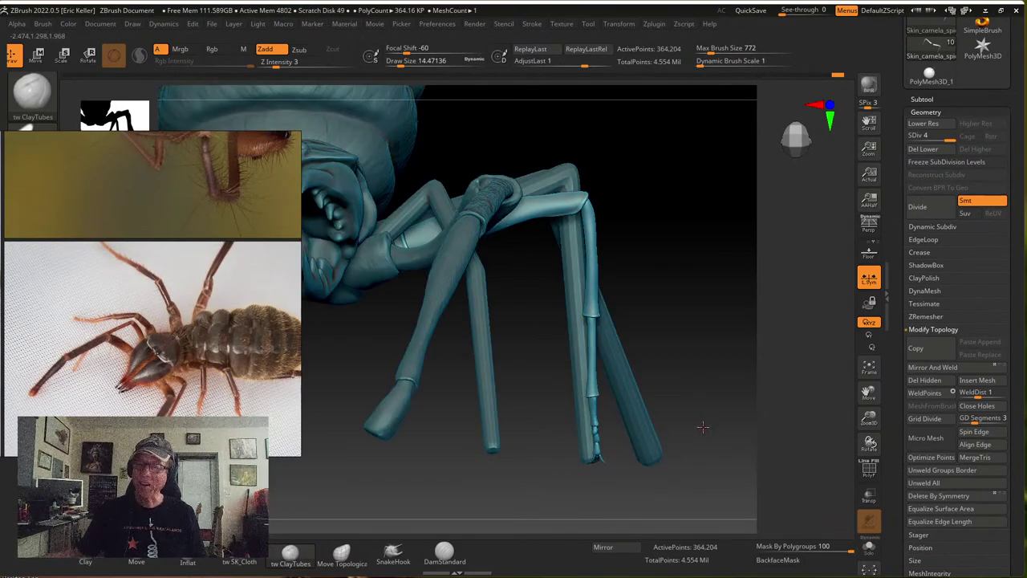
{"action": "right_click_drag", "start_coordinate": [701, 428], "coordinate": [705, 407]}
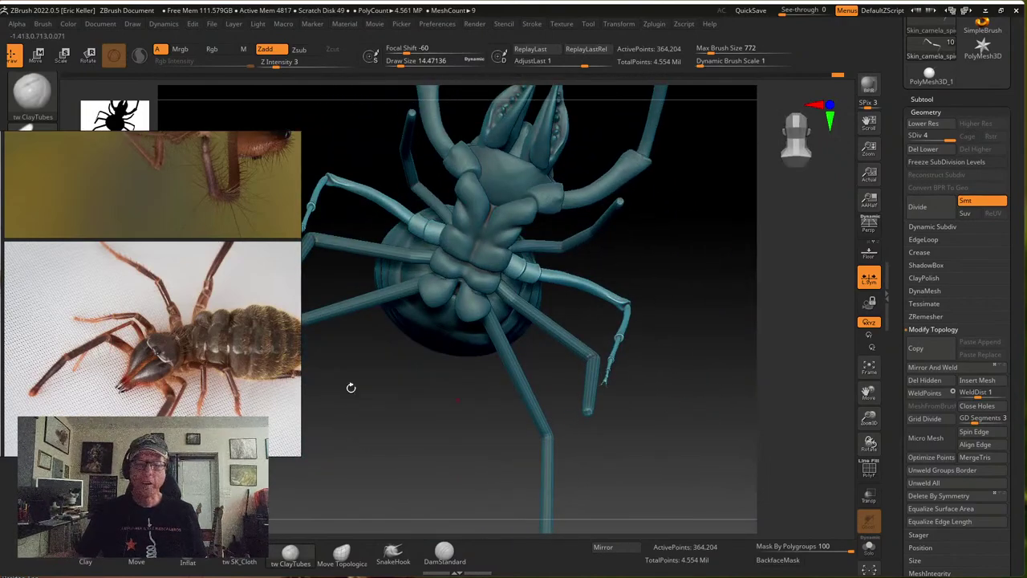
{"action": "scroll", "coordinate": [231, 356], "scroll_direction": "down", "scroll_amount": 5}
{"action": "right_click_drag", "start_coordinate": [426, 385], "coordinate": [486, 423]}
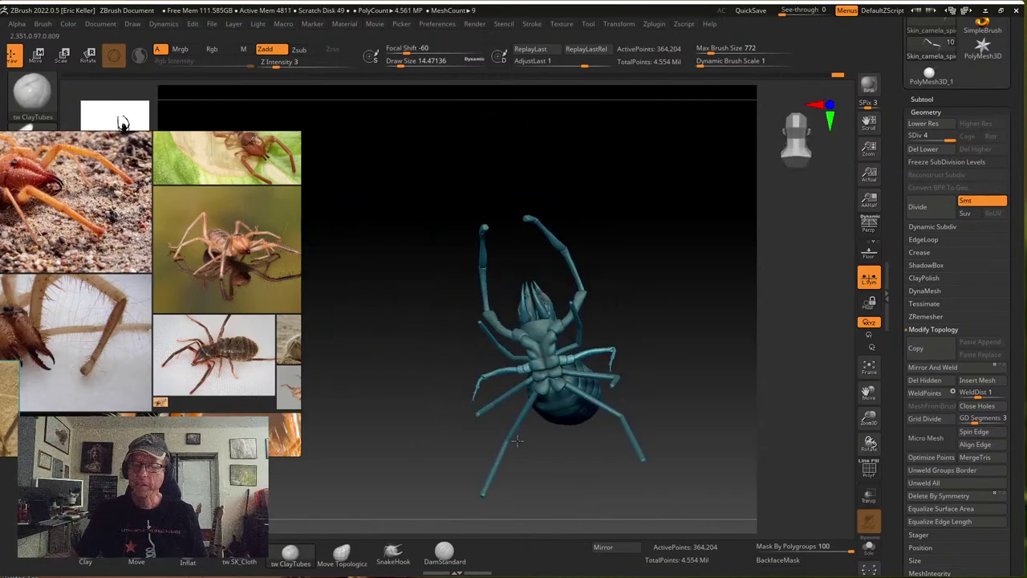
{"action": "mouse_move", "coordinate": [545, 437]}
{"action": "right_mouse_down"}
{"action": "mouse_move", "coordinate": [550, 479]}
{"action": "mouse_move", "coordinate": [575, 454]}
{"action": "mouse_move", "coordinate": [595, 475]}
{"action": "mouse_move", "coordinate": [592, 466]}
{"action": "mouse_move", "coordinate": [502, 448]}
{"action": "mouse_move", "coordinate": [441, 392]}
{"action": "mouse_move", "coordinate": [497, 429]}
{"action": "mouse_move", "coordinate": [465, 445]}
{"action": "mouse_move", "coordinate": [441, 418]}
{"action": "mouse_move", "coordinate": [437, 431]}
{"action": "right_mouse_up"}
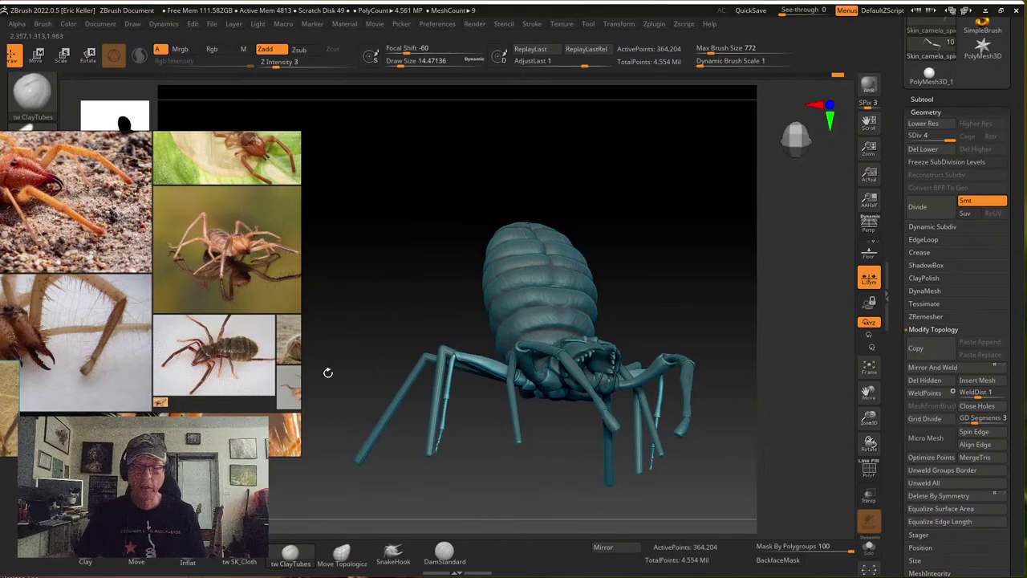
Examine the camel spider reference photos, focusing on the leg bases and head-end segments in the pale specimen's underside view
{"action": "scroll", "coordinate": [176, 275], "scroll_direction": "down", "scroll_amount": 3}
{"action": "scroll", "coordinate": [160, 289], "scroll_direction": "up", "scroll_amount": 4}
{"action": "middle_click_drag", "start_coordinate": [128, 297], "coordinate": [311, 351]}
{"action": "scroll", "coordinate": [244, 349], "scroll_direction": "down", "scroll_amount": 4}
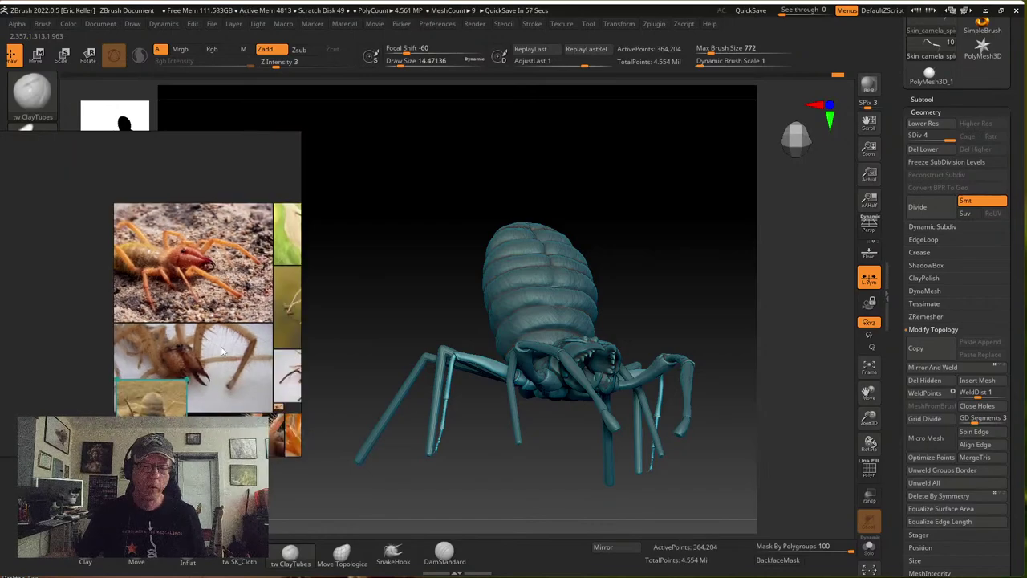
{"action": "scroll", "coordinate": [243, 349], "scroll_direction": "up", "scroll_amount": 5}
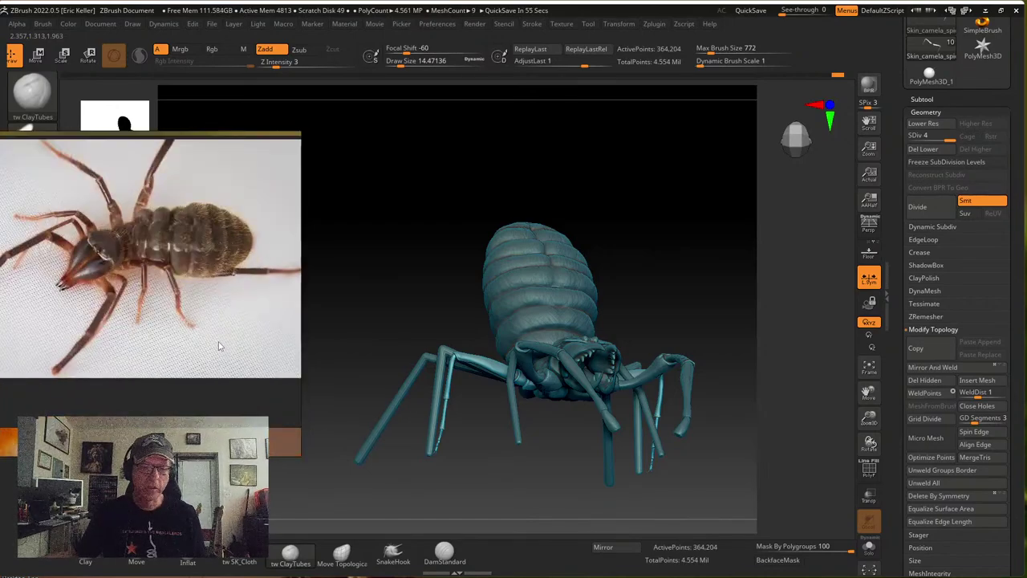
{"action": "scroll", "coordinate": [128, 333], "scroll_direction": "down", "scroll_amount": 4}
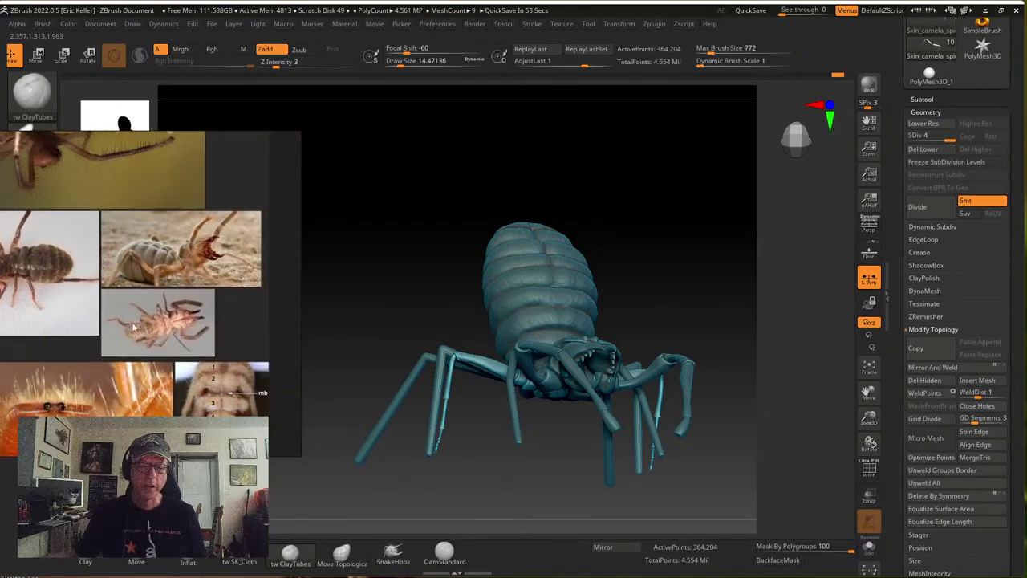
{"action": "scroll", "coordinate": [165, 330], "scroll_direction": "up", "scroll_amount": 5}
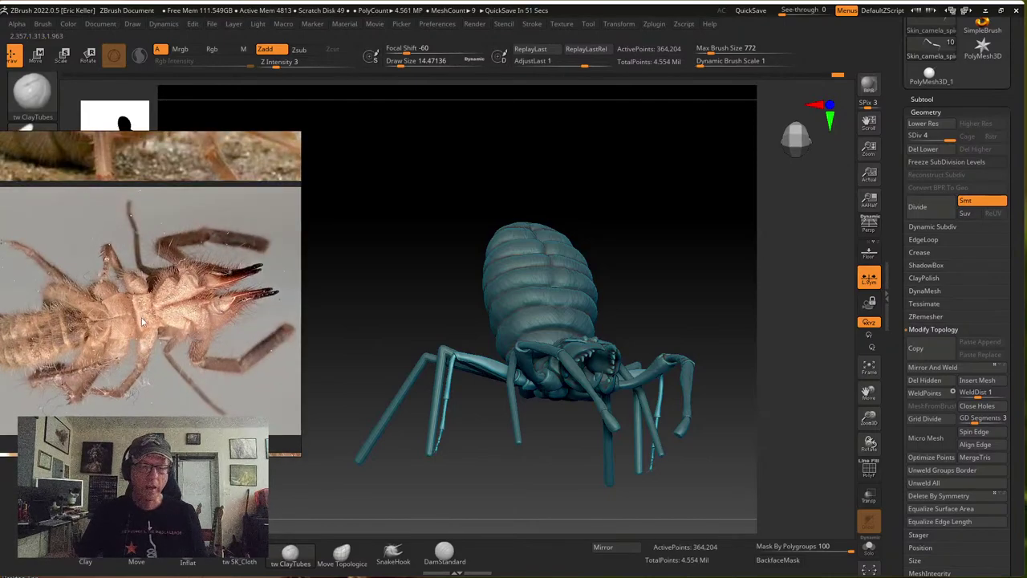
{"action": "scroll", "coordinate": [160, 333], "scroll_direction": "up", "scroll_amount": 3}
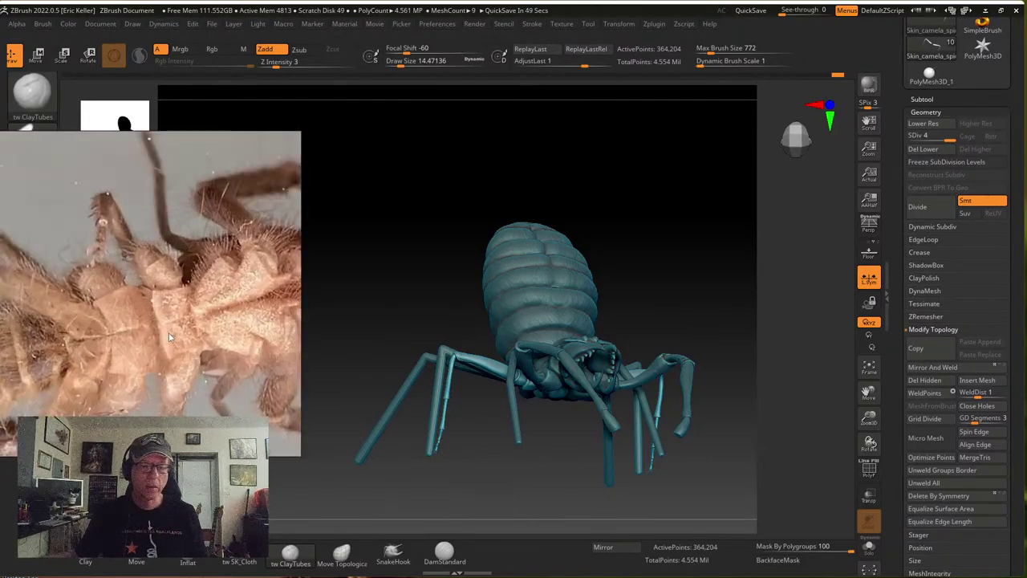
{"action": "middle_click_drag", "start_coordinate": [240, 284], "coordinate": [167, 303]}
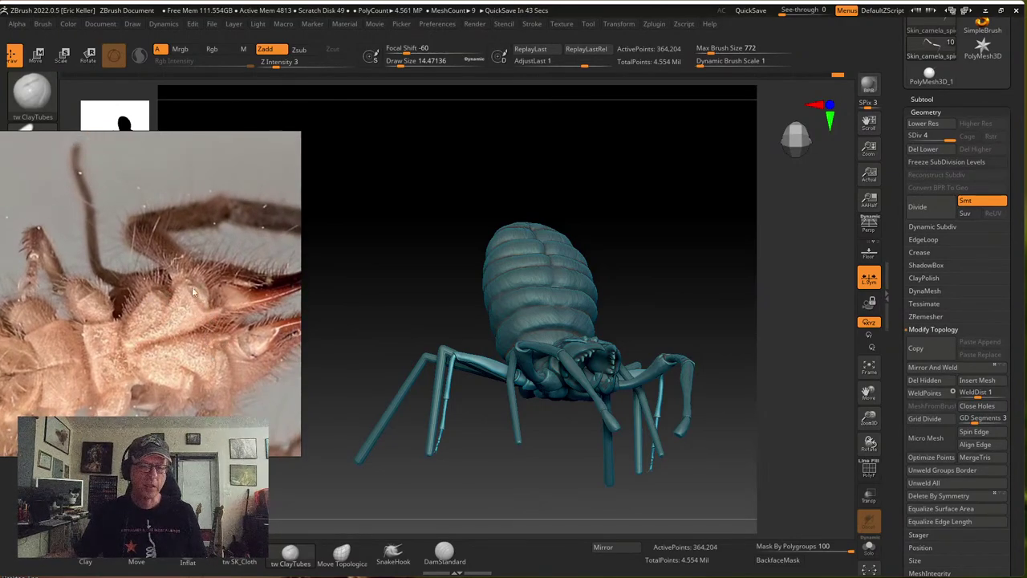
{"action": "scroll", "coordinate": [150, 318], "scroll_direction": "up", "scroll_amount": 2}
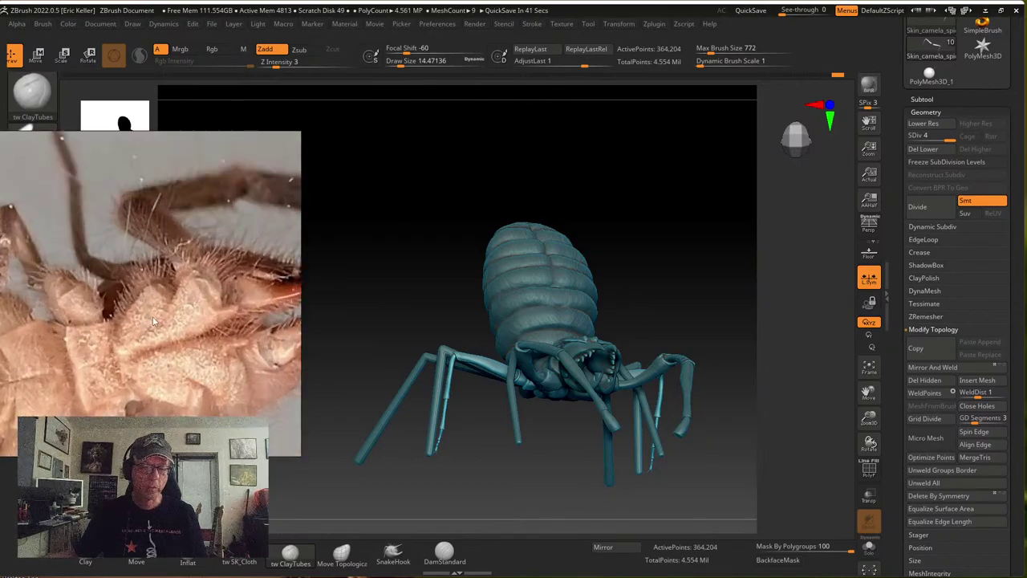
{"action": "middle_click_drag", "start_coordinate": [194, 327], "coordinate": [154, 338]}
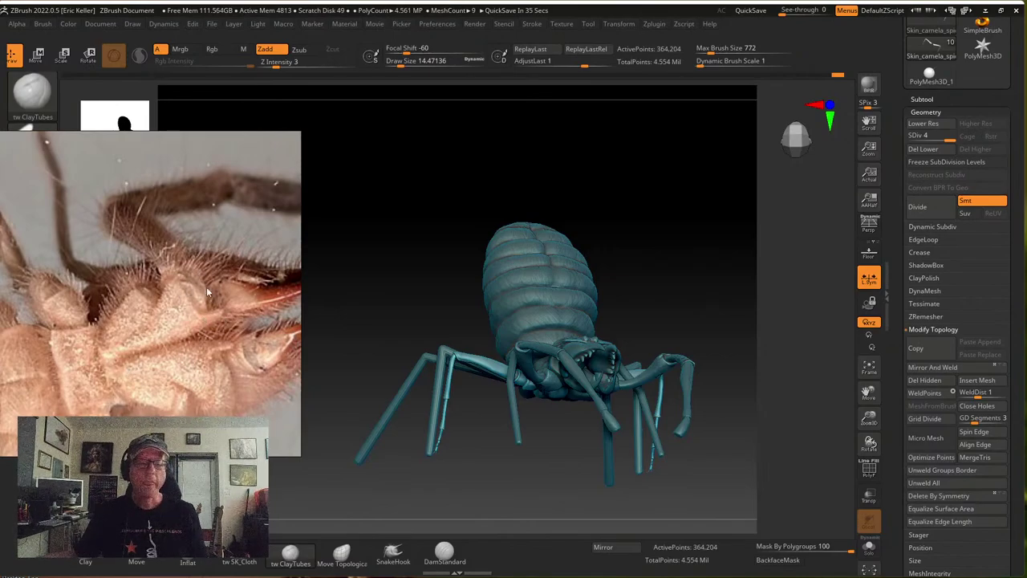
{"action": "middle_click_drag", "start_coordinate": [113, 349], "coordinate": [245, 291]}
{"action": "scroll", "coordinate": [172, 311], "scroll_direction": "down", "scroll_amount": 3}
{"action": "scroll", "coordinate": [172, 311], "scroll_direction": "down", "scroll_amount": 6}
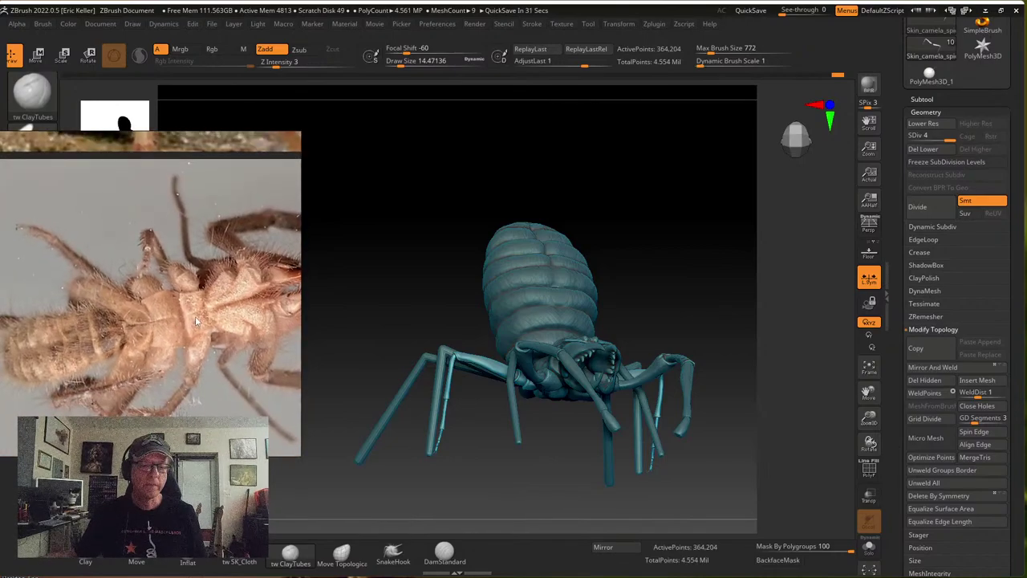
{"action": "scroll", "coordinate": [209, 311], "scroll_direction": "down", "scroll_amount": 3}
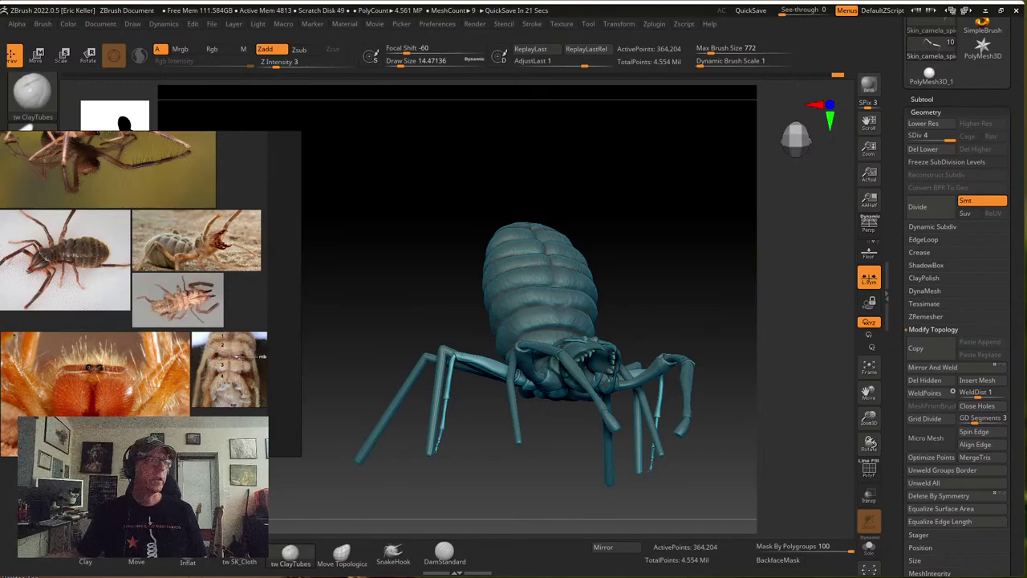
Inspect the model's underside to compare its leg bases and jaws with the reference photos
{"action": "left_click_drag", "start_coordinate": [580, 471], "coordinate": [612, 514]}
{"action": "left_click_drag", "start_coordinate": [492, 294], "coordinate": [610, 397]}
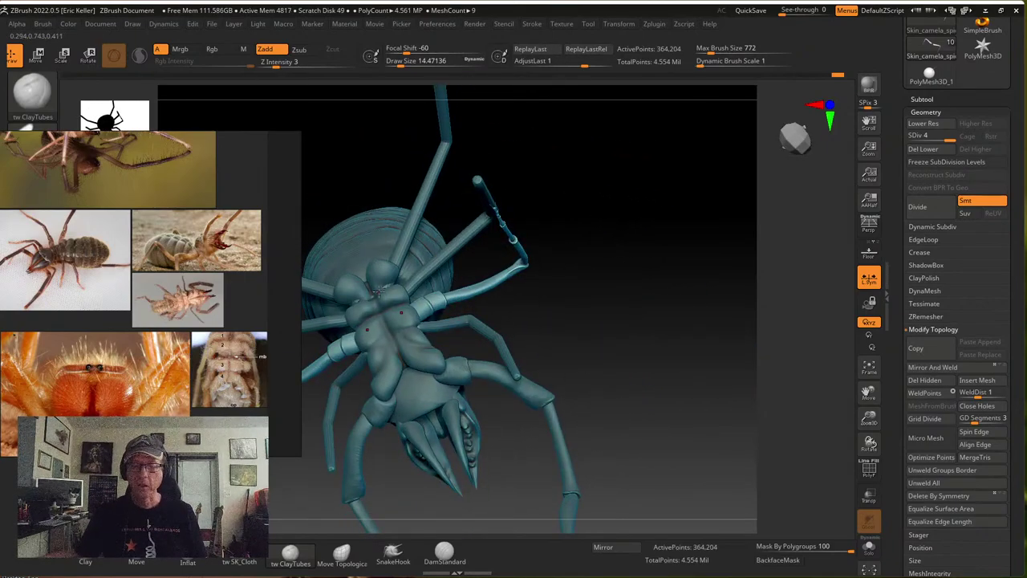
{"action": "left_click_drag", "start_coordinate": [601, 337], "coordinate": [614, 362]}
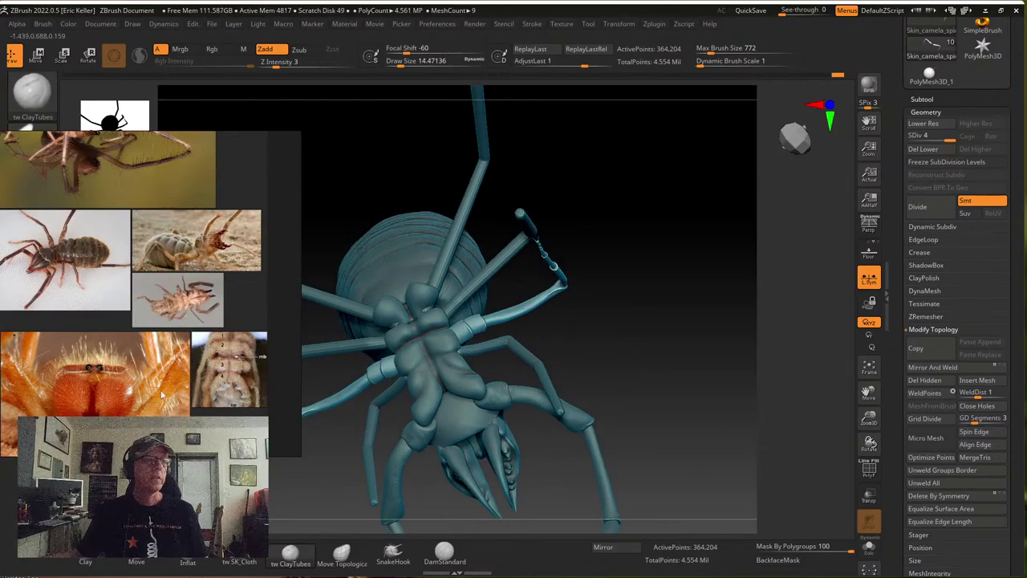